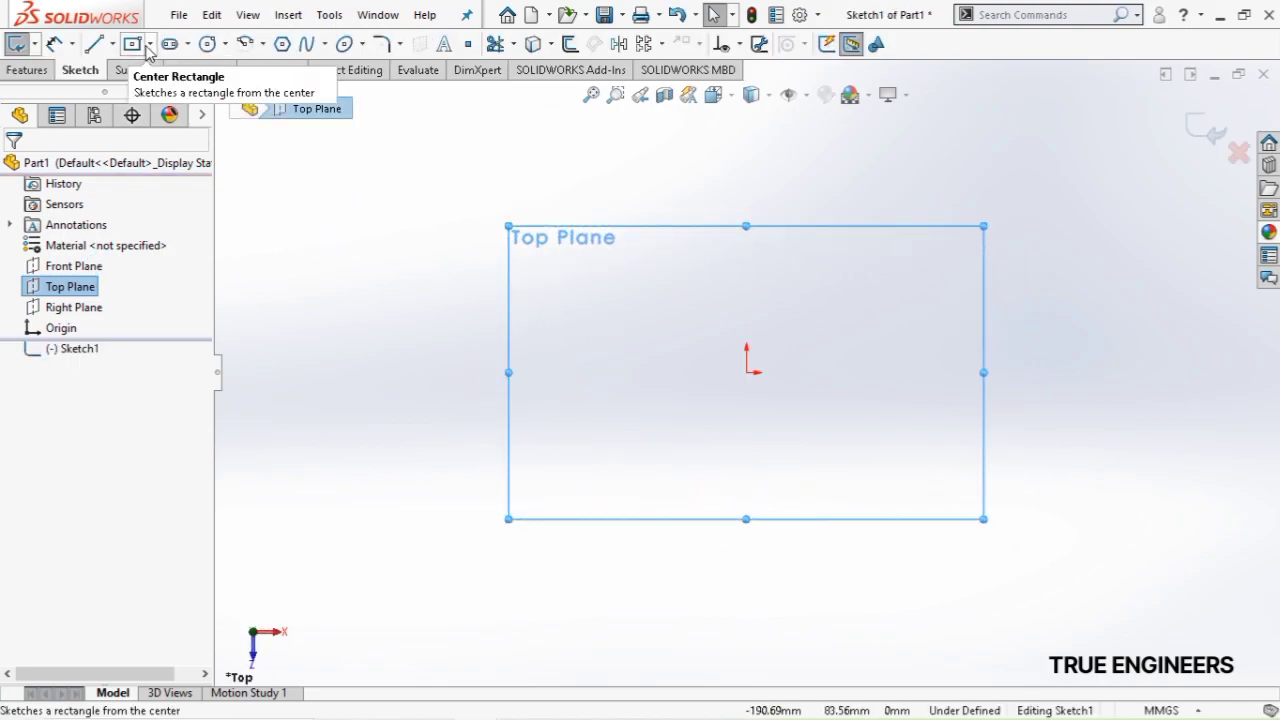
Sketch a center rectangle about 72 mm wide on the Top Plane, centred on the origin
{"action": "left_click", "coordinate": [149, 44]}
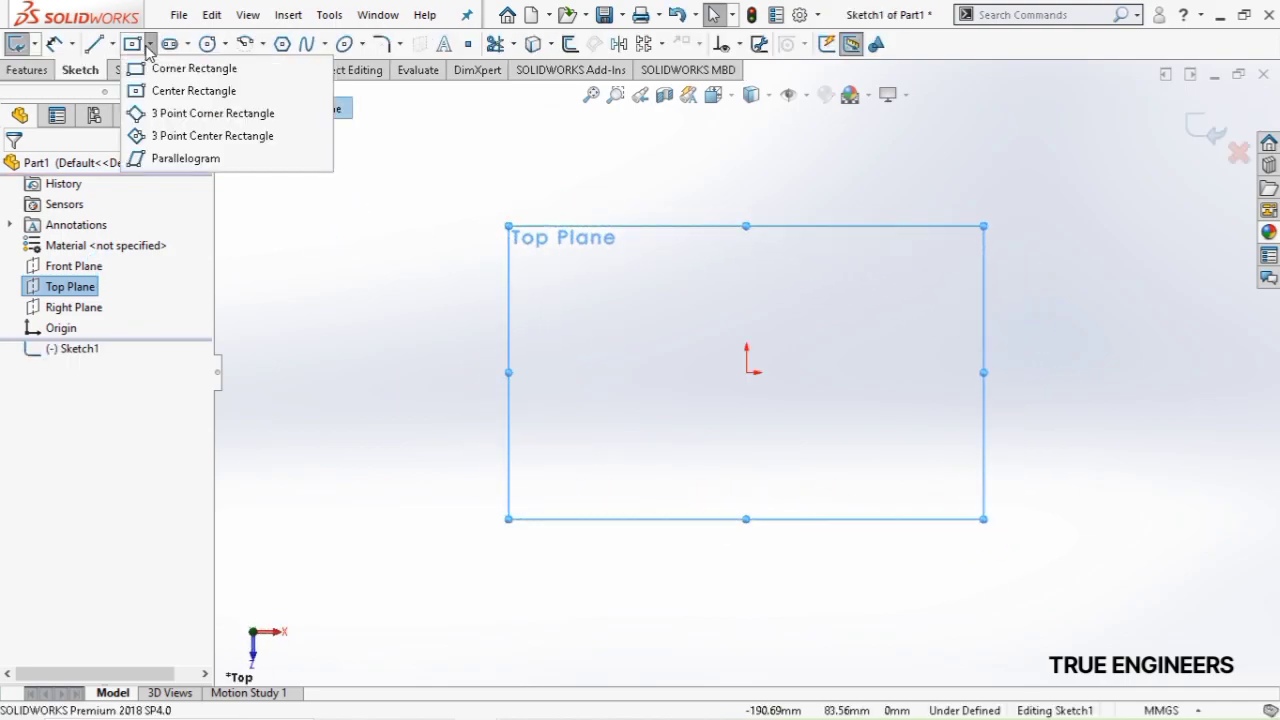
{"action": "left_click", "coordinate": [157, 93]}
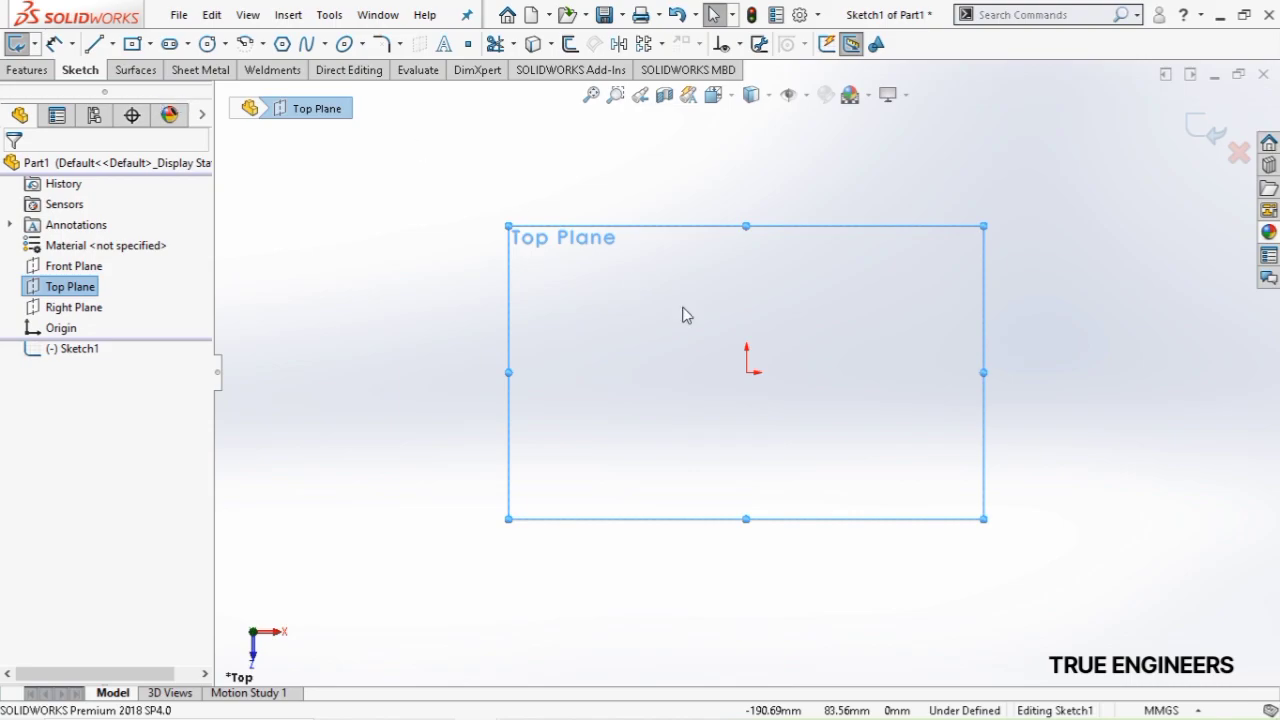
{"action": "left_click", "coordinate": [748, 374]}
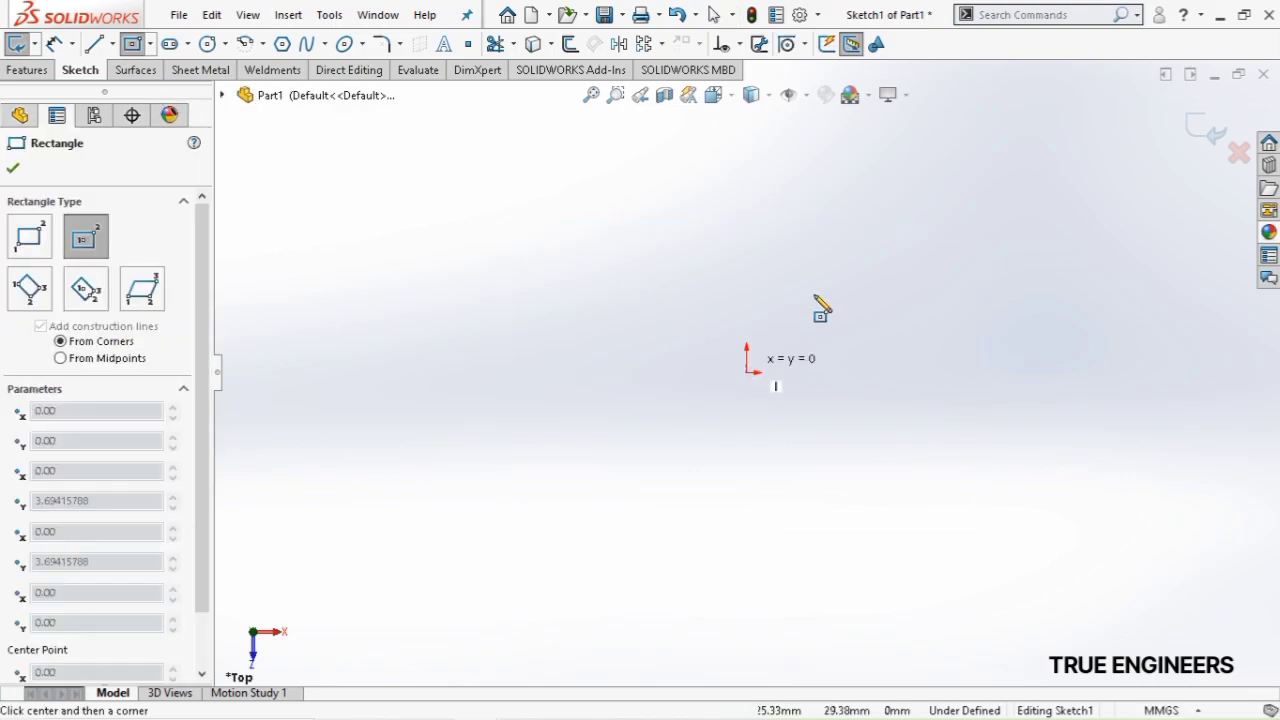
{"action": "left_click", "coordinate": [843, 236]}
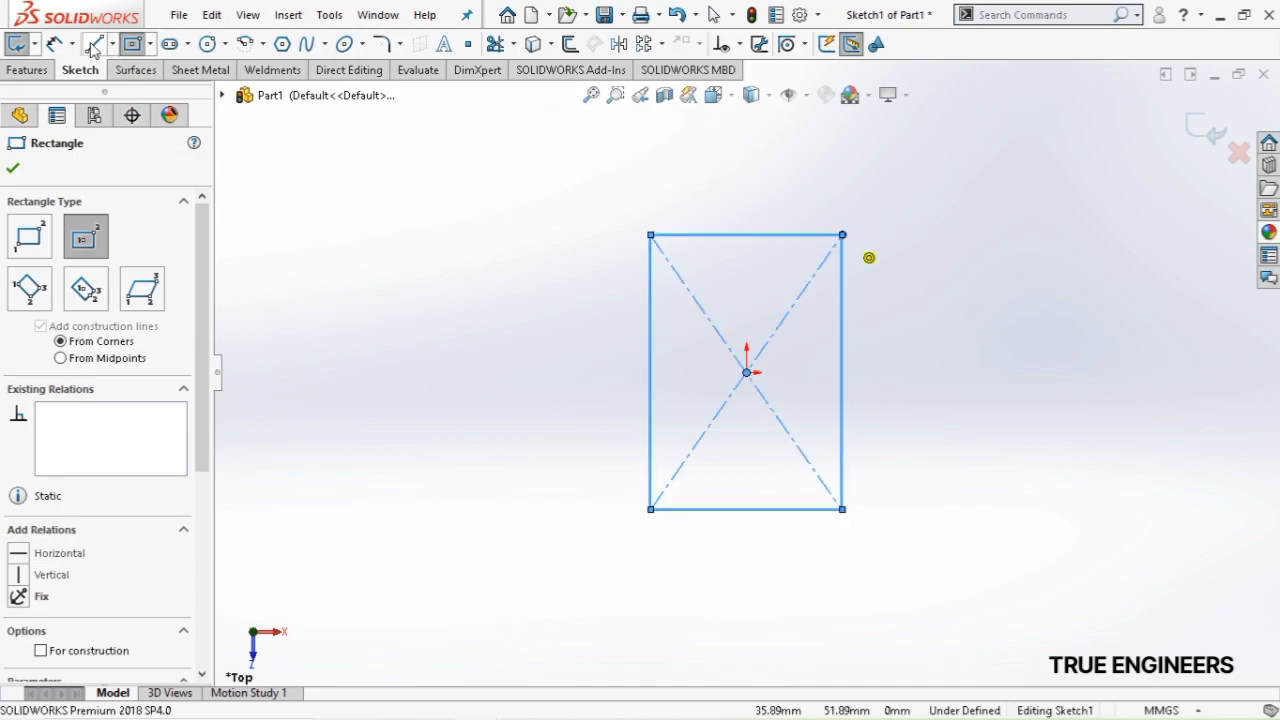
Dimension the rectangle to 8400 mm wide and 15320 mm long
{"action": "left_click", "coordinate": [55, 44]}
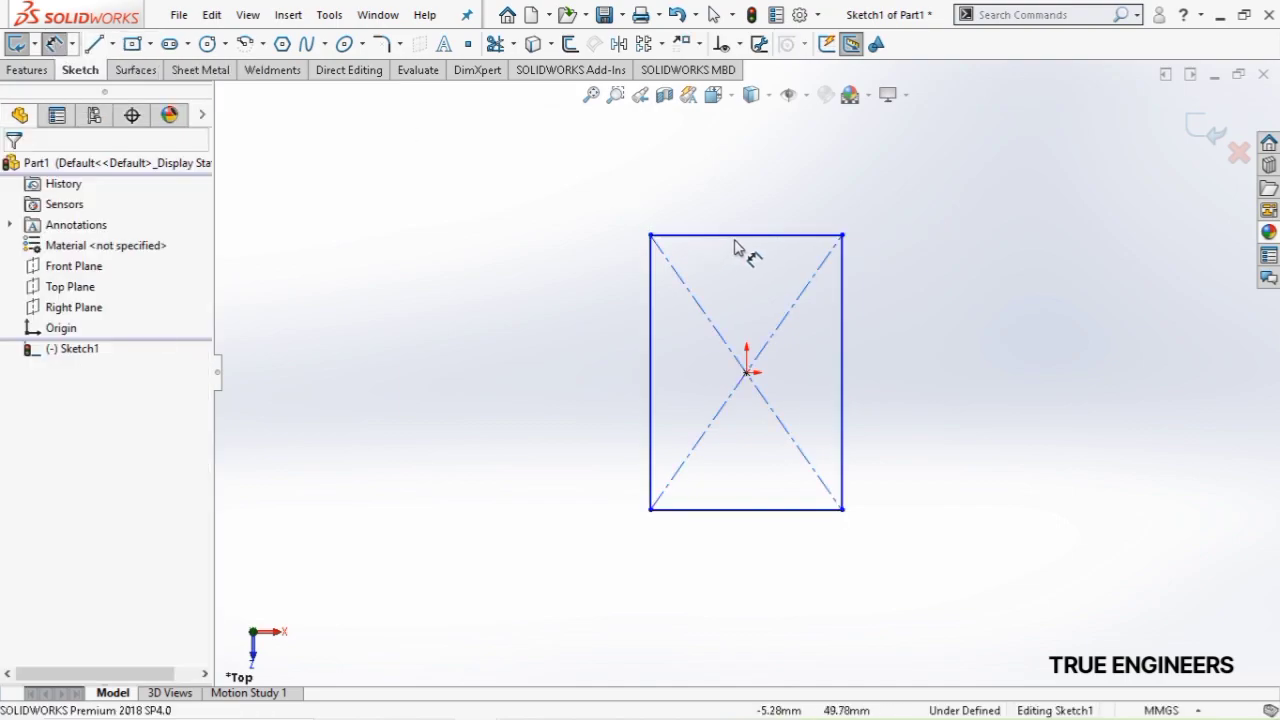
{"action": "left_click", "coordinate": [740, 205]}
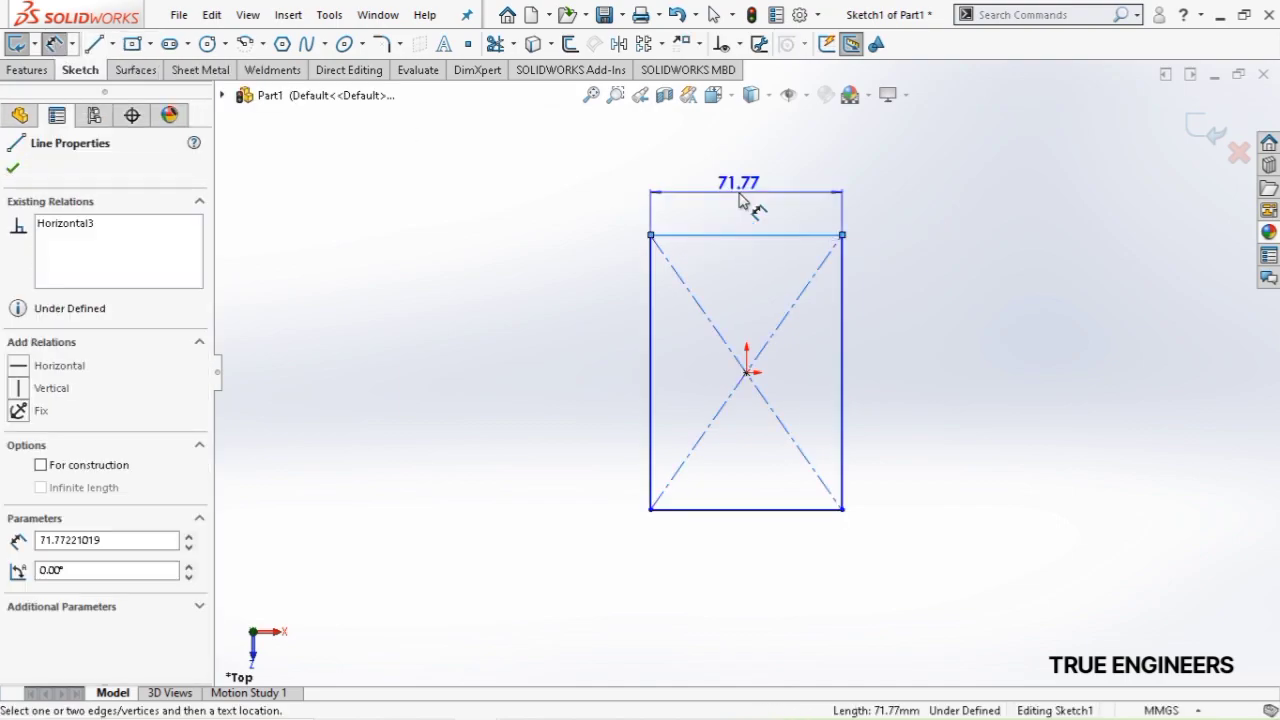
{"action": "left_click", "coordinate": [740, 197]}
{"action": "type", "text": "8400"}
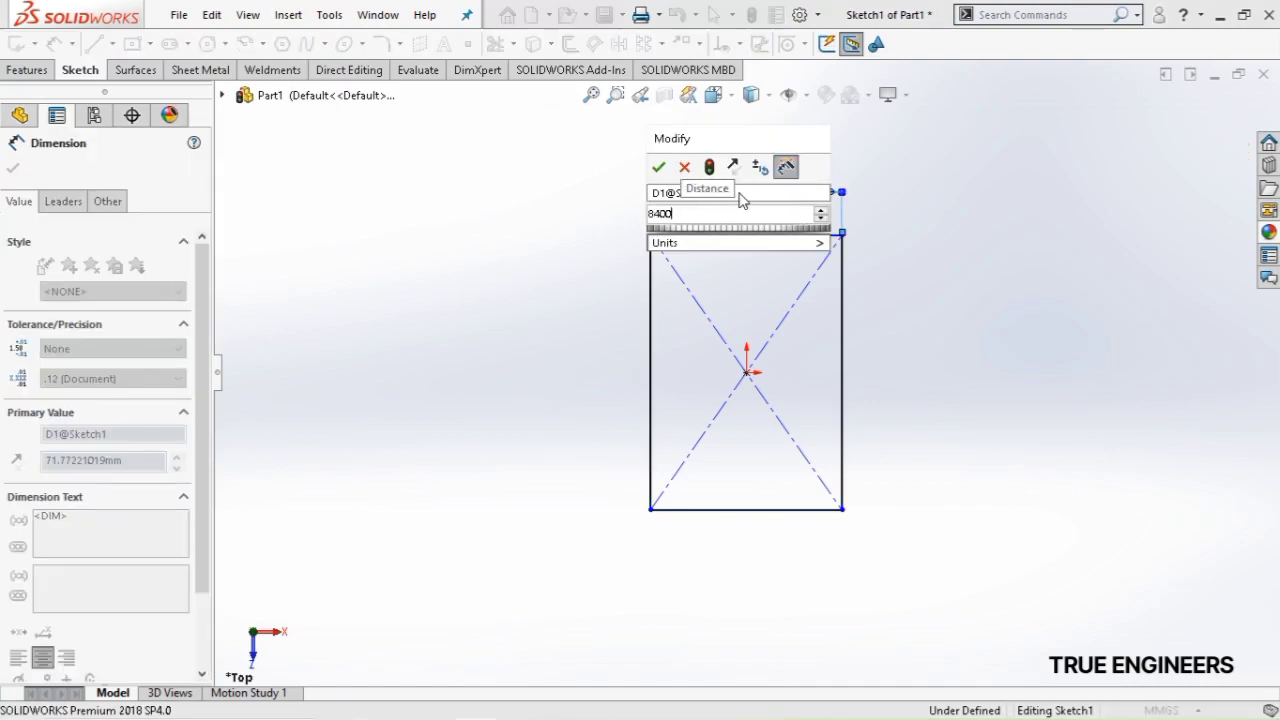
{"action": "key", "text": "Return"}
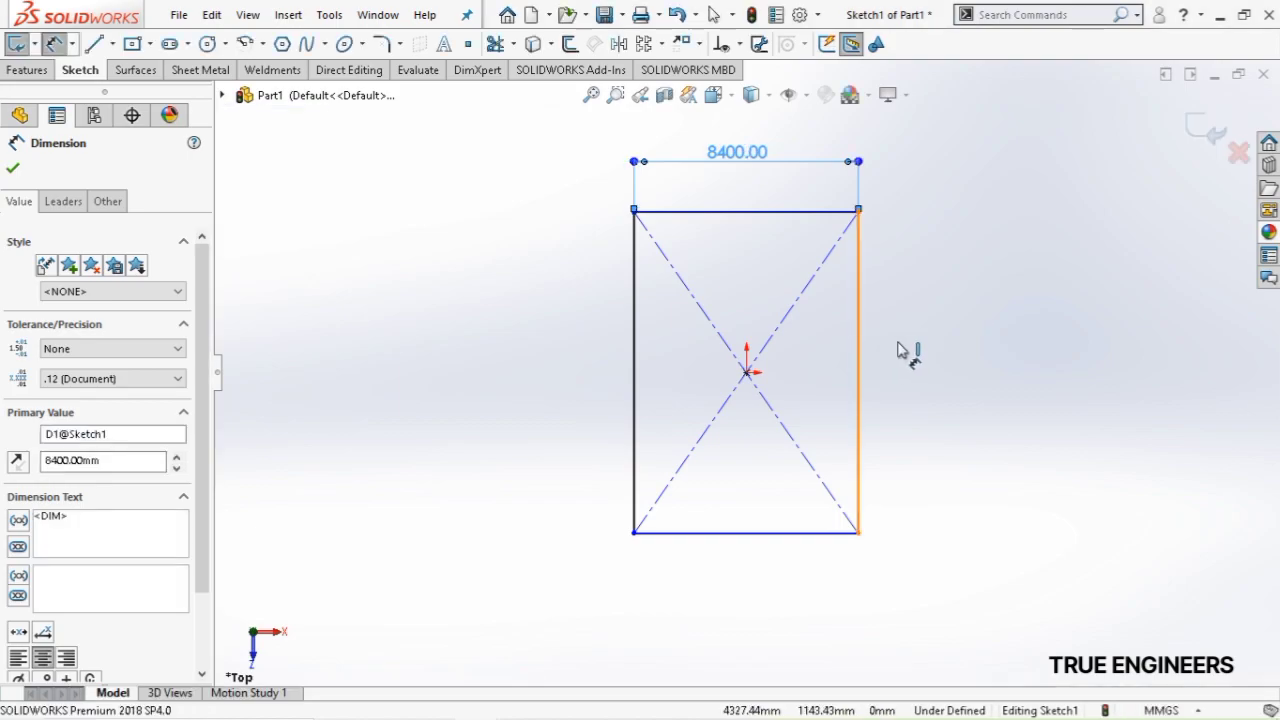
{"action": "left_click", "coordinate": [898, 350]}
{"action": "left_click", "coordinate": [910, 354]}
{"action": "type", "text": "1532"}
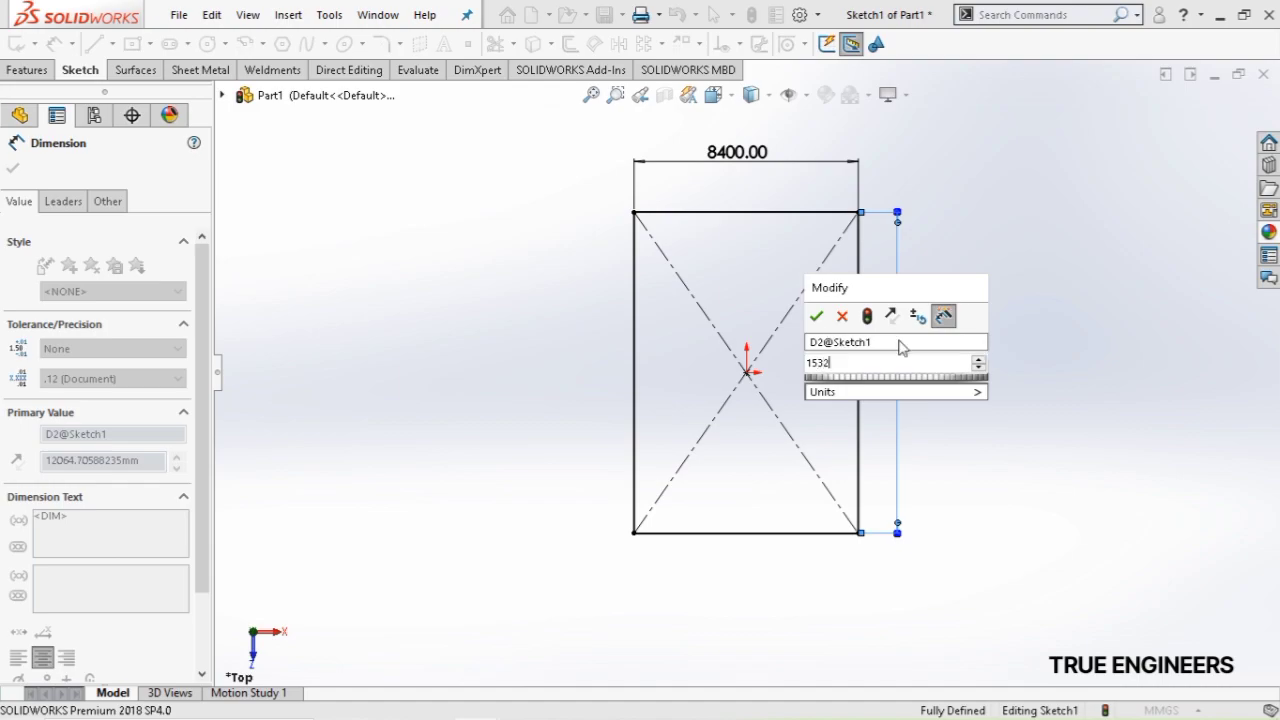
{"action": "type", "text": "0"}
{"action": "key", "text": "Return"}
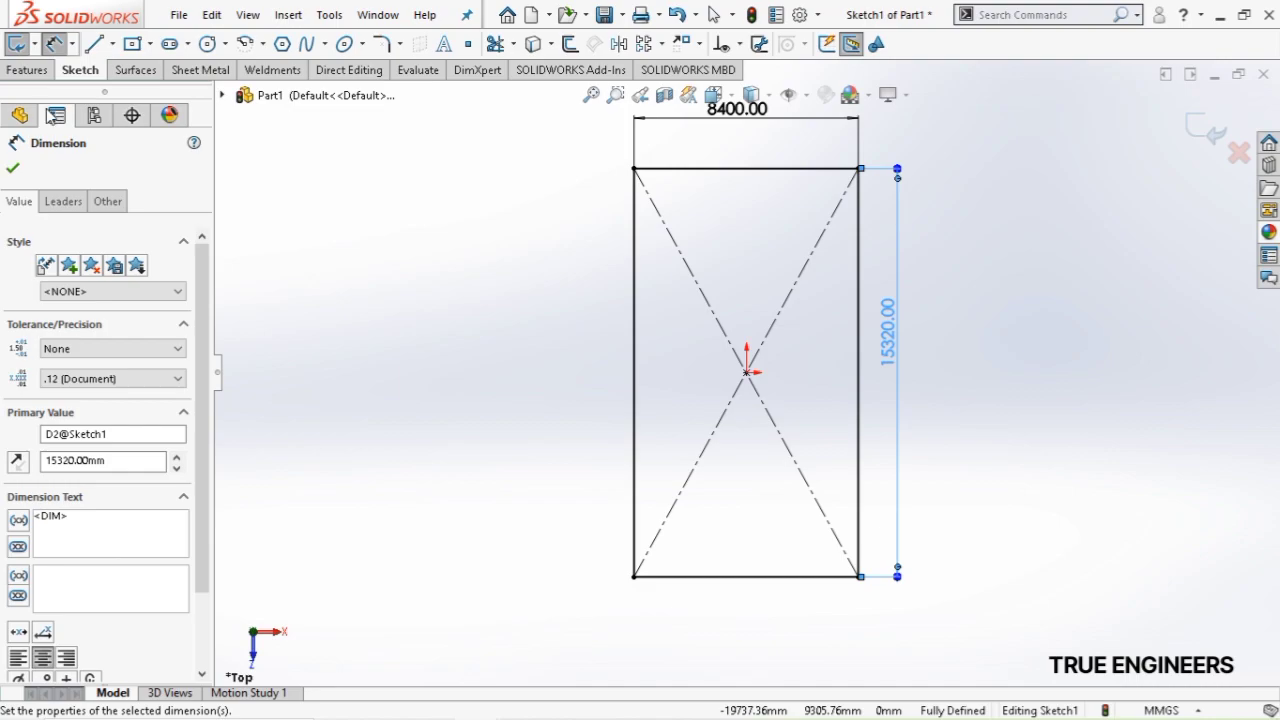
Extrude the rectangle as a blind boss 600 mm deep to form the base slab
{"action": "left_click", "coordinate": [27, 70]}
{"action": "left_click", "coordinate": [16, 44]}
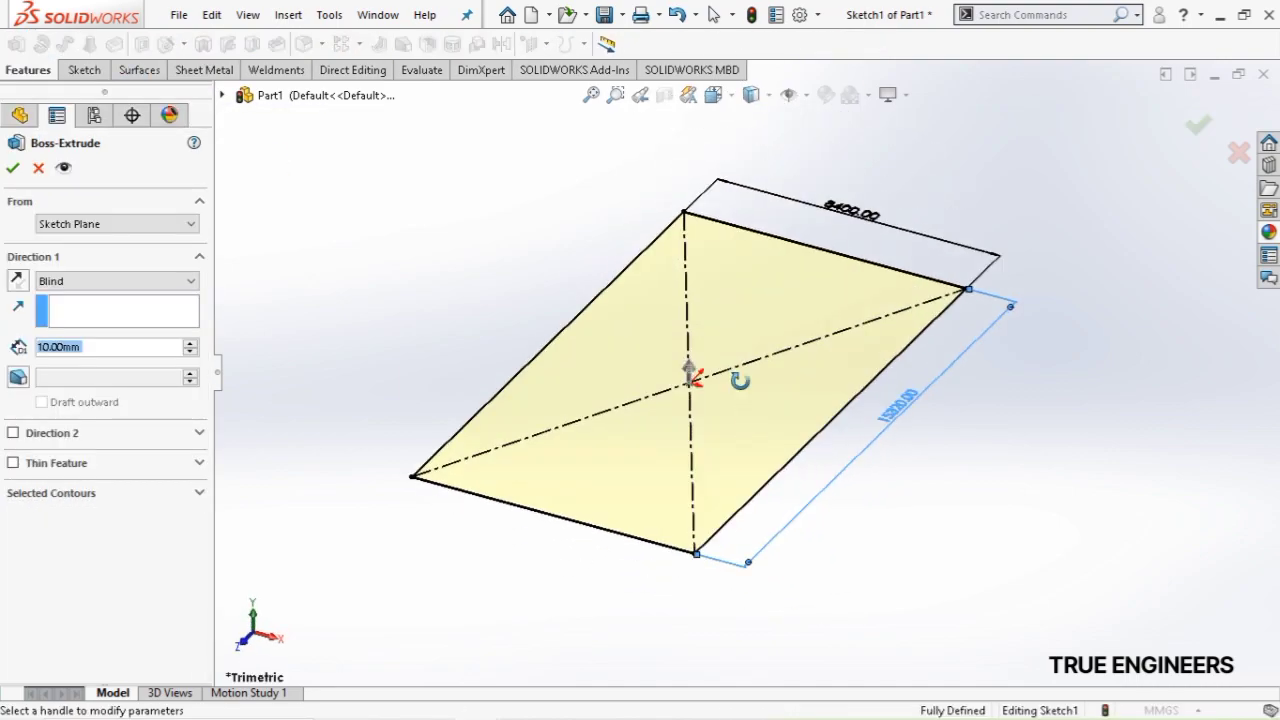
{"action": "double_click", "coordinate": [158, 344]}
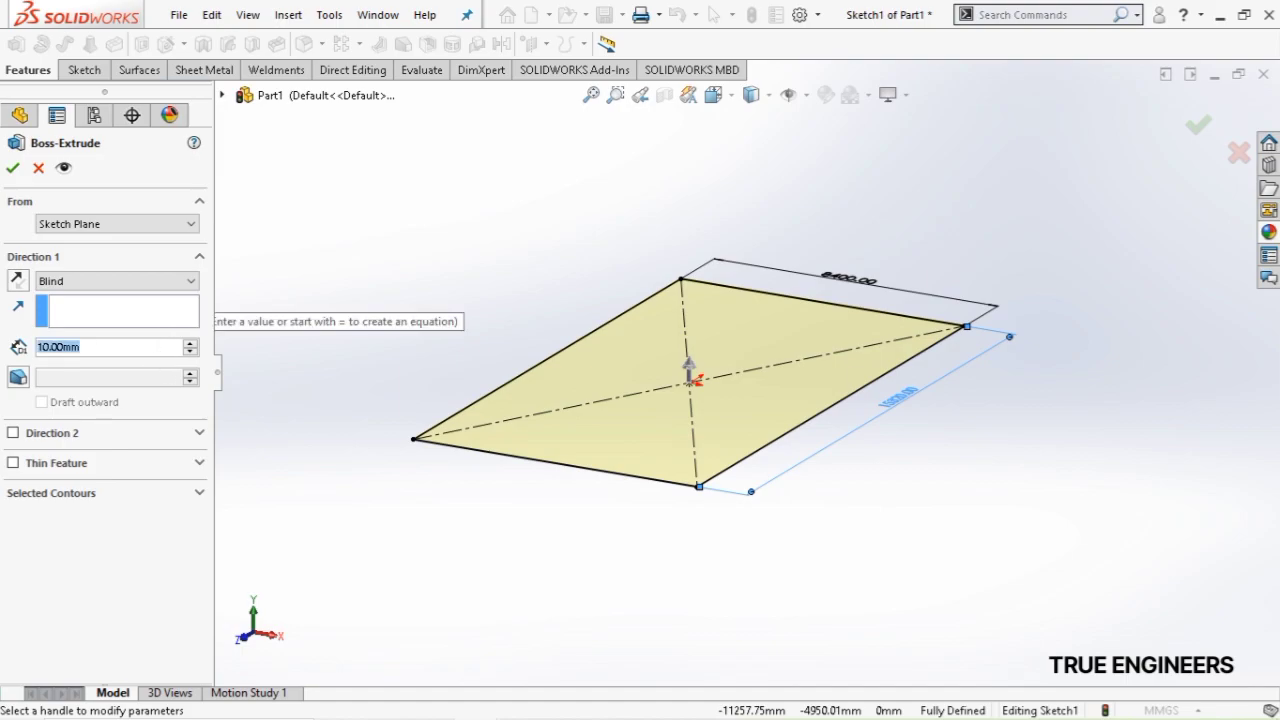
{"action": "type", "text": "600"}
{"action": "key", "text": "Return"}
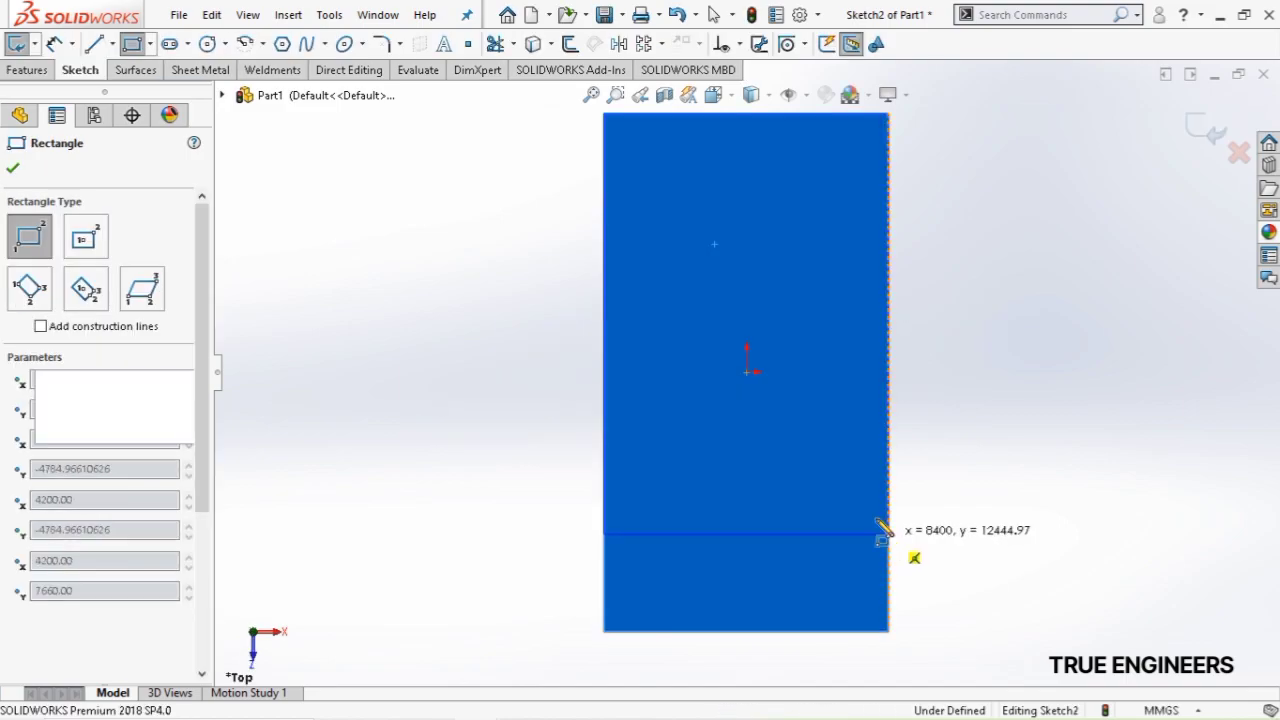
Sketch a full-width corner rectangle on the slab's top face, with its near edge 2130 mm from the slab's front edge
{"action": "left_click", "coordinate": [888, 533]}
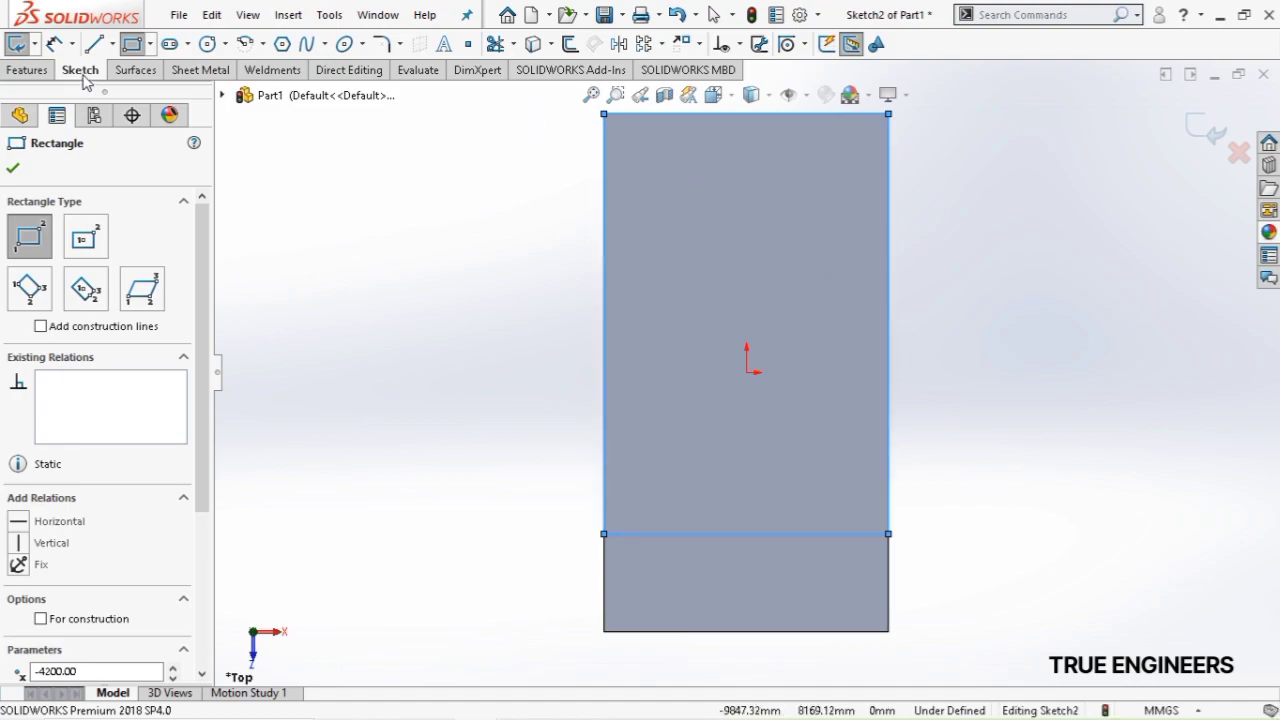
{"action": "left_click", "coordinate": [58, 44]}
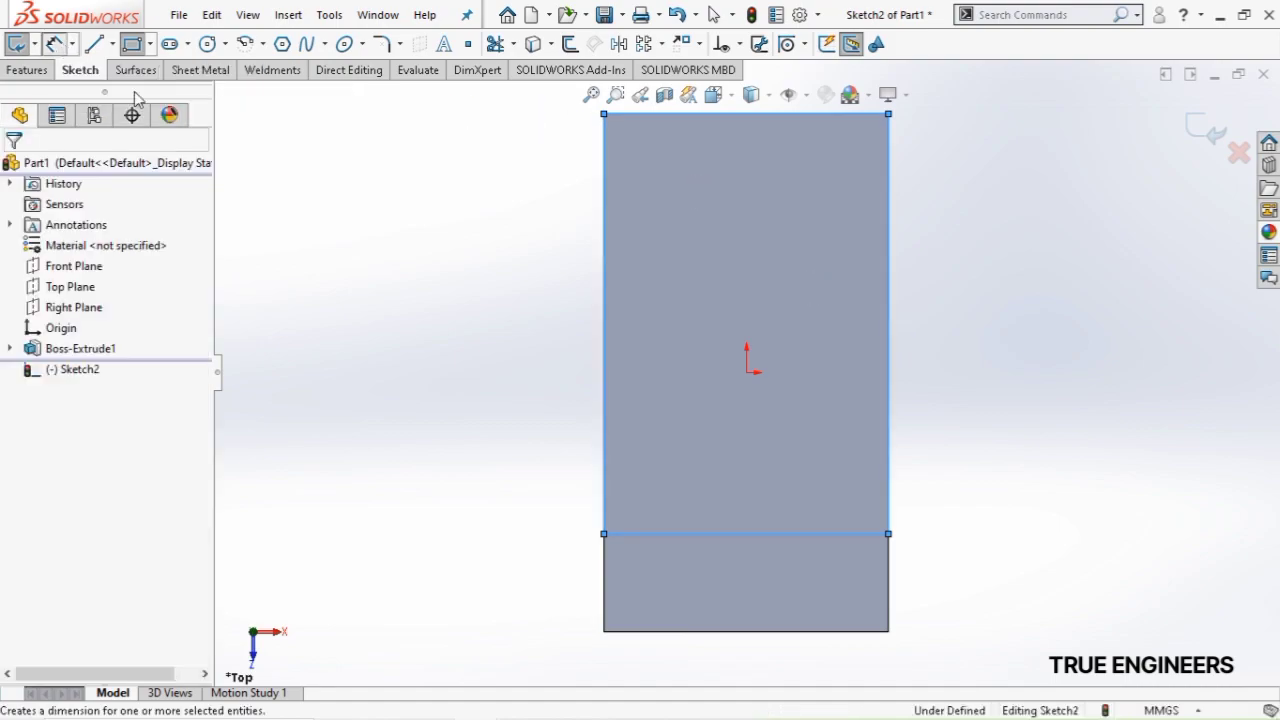
{"action": "left_click", "coordinate": [732, 633]}
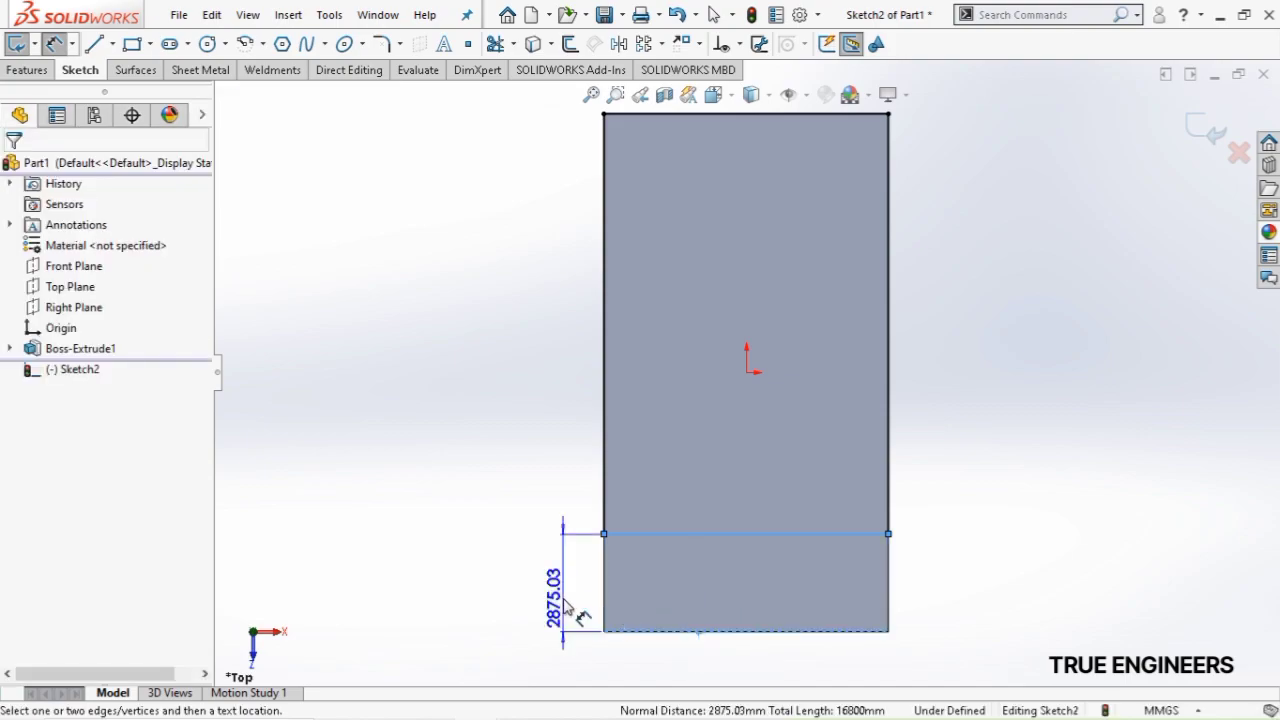
{"action": "left_click", "coordinate": [565, 605]}
{"action": "type", "text": "21"}
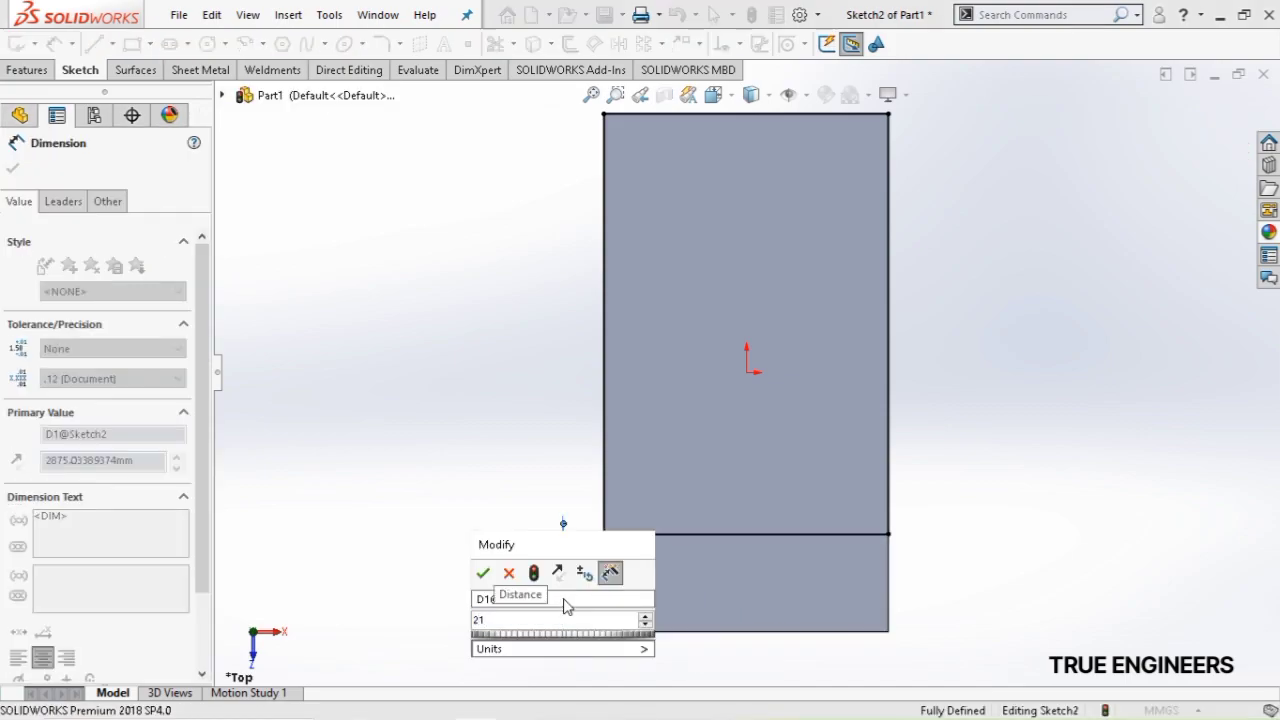
{"action": "type", "text": "30"}
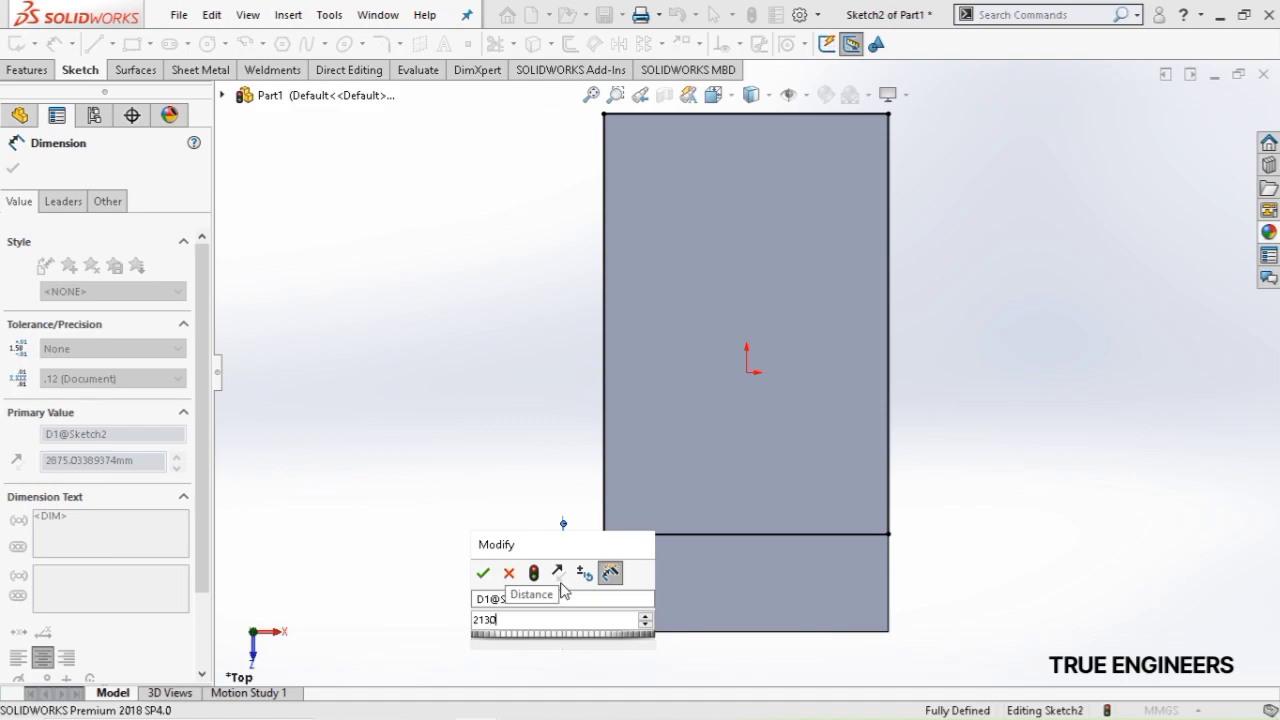
{"action": "key", "text": "Return"}
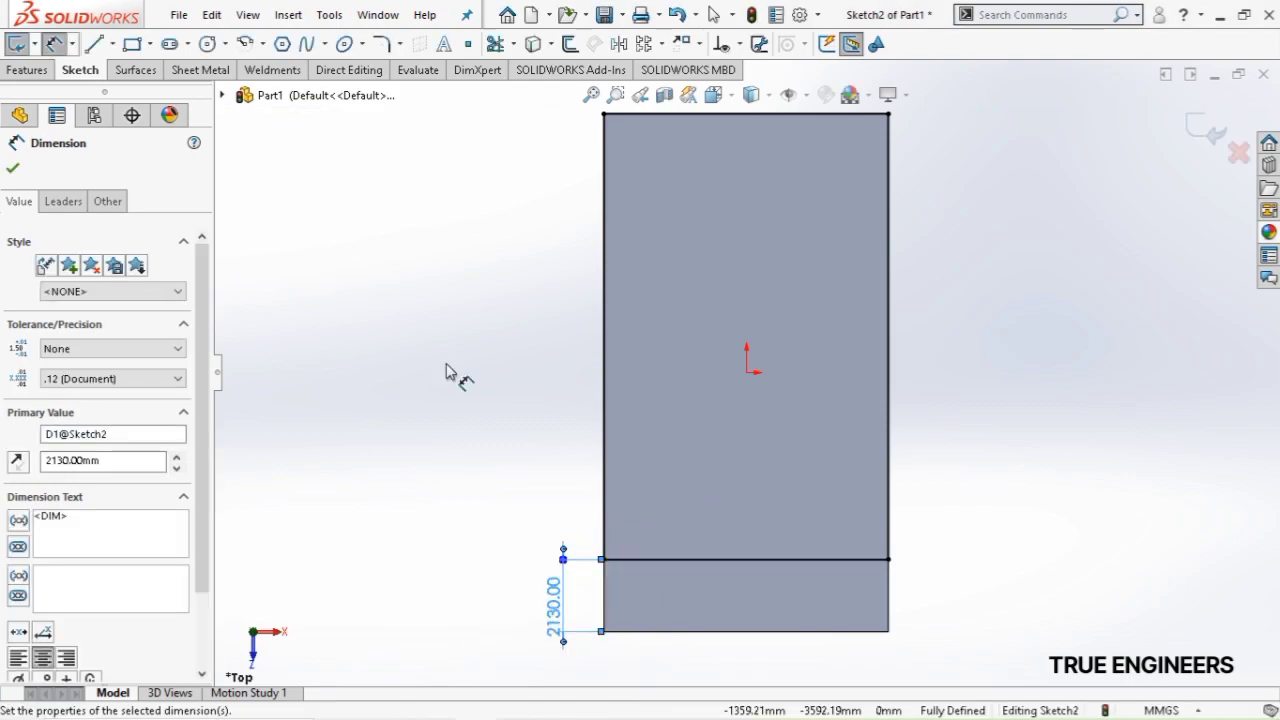
{"action": "key", "text": "Escape"}
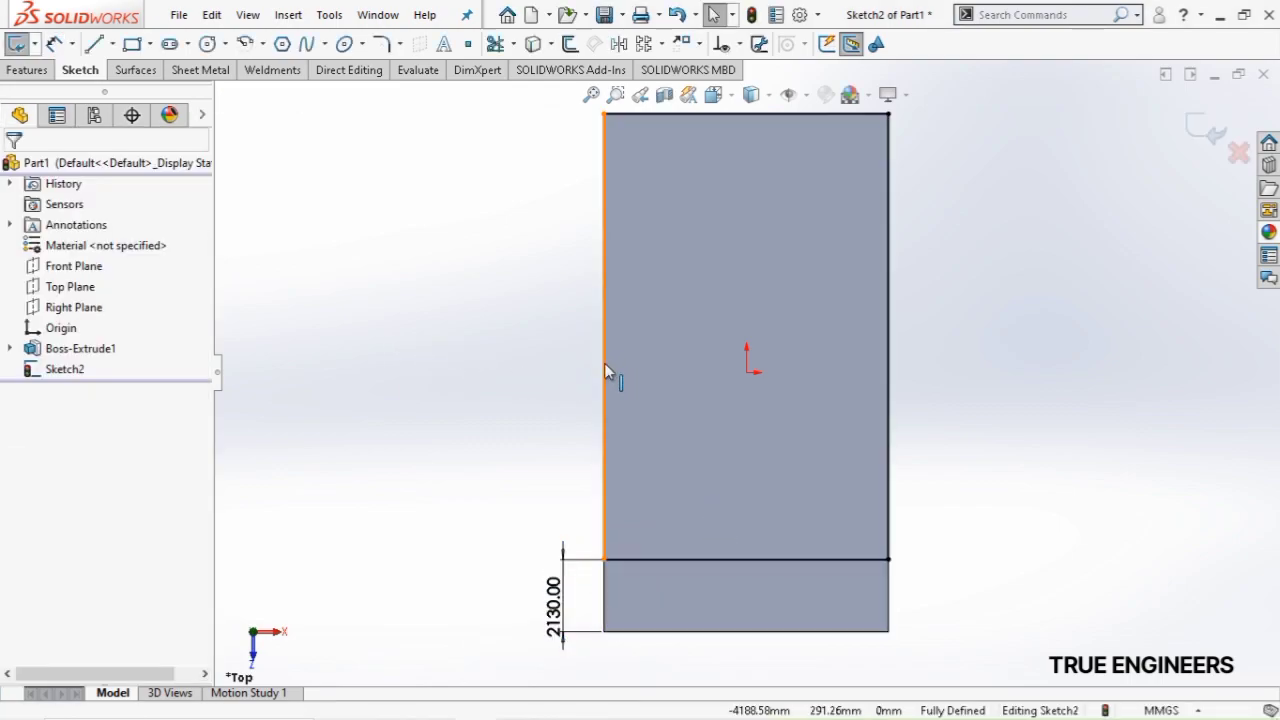
Offset the whole rectangle chain 230 mm inward to outline the wall thickness
{"action": "left_click", "coordinate": [604, 370]}
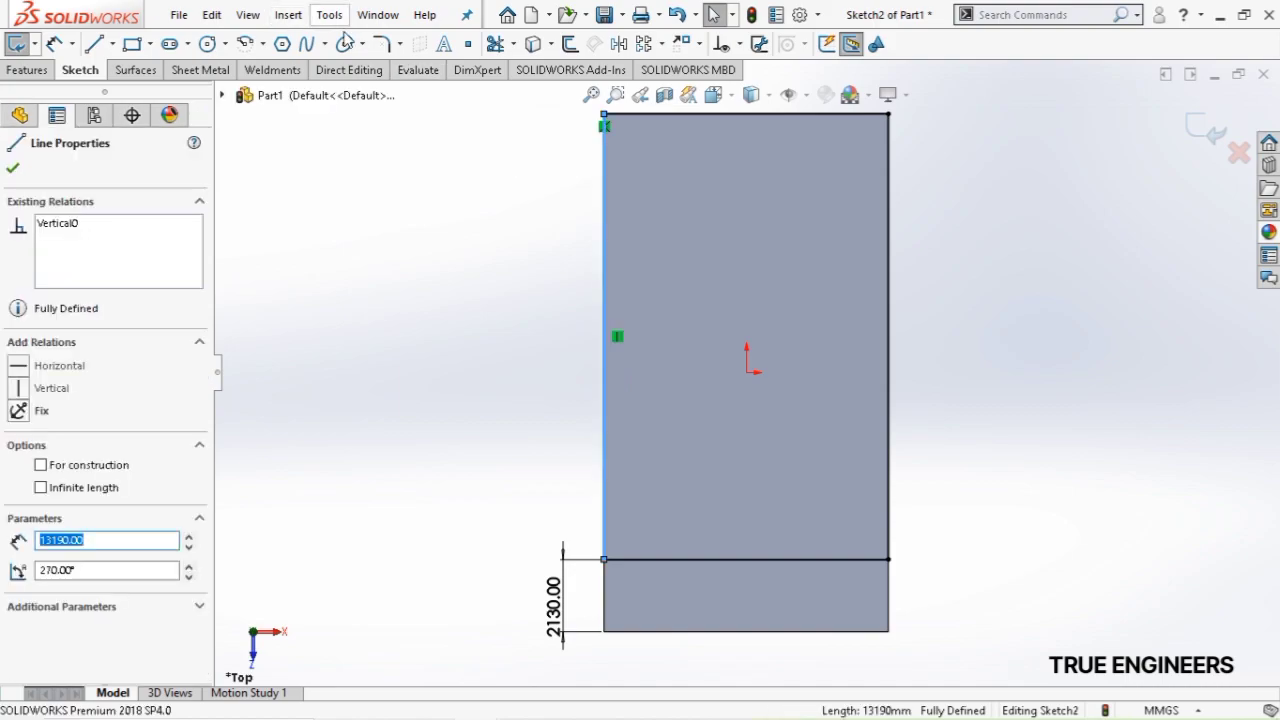
{"action": "left_click", "coordinate": [568, 44]}
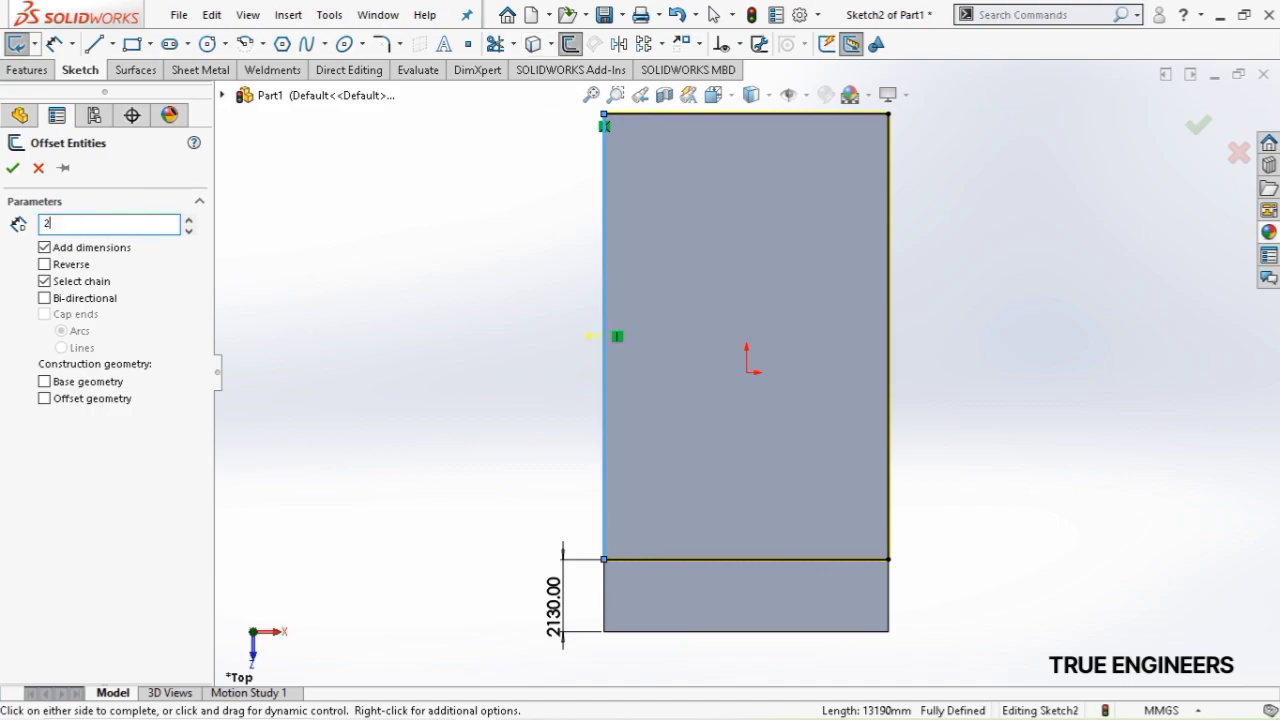
{"action": "key", "text": "Return"}
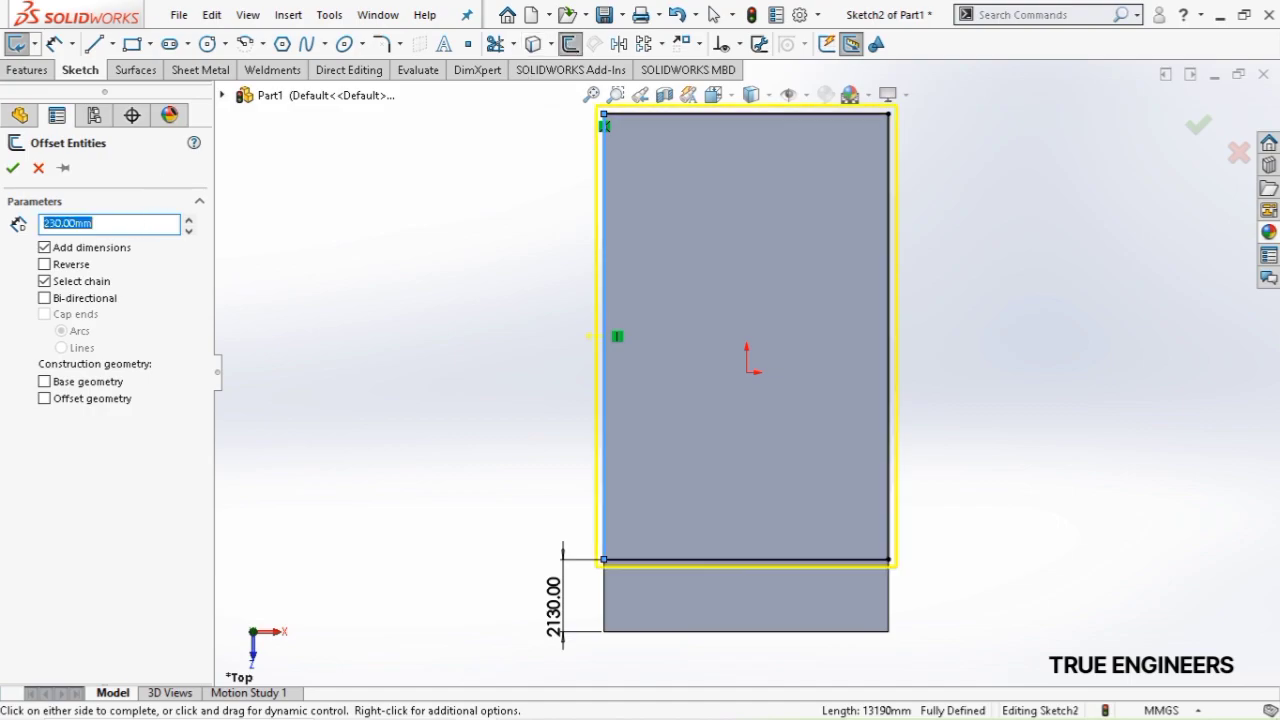
{"action": "left_click", "coordinate": [45, 264]}
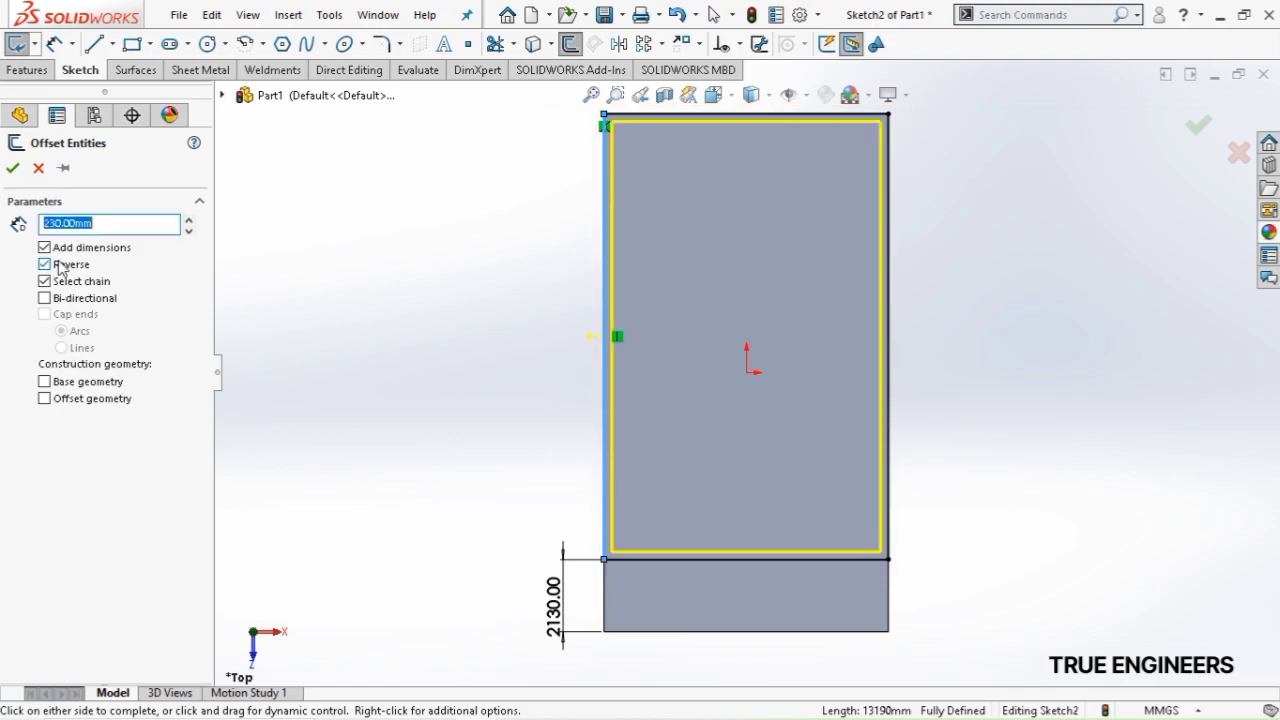
{"action": "left_click", "coordinate": [12, 168]}
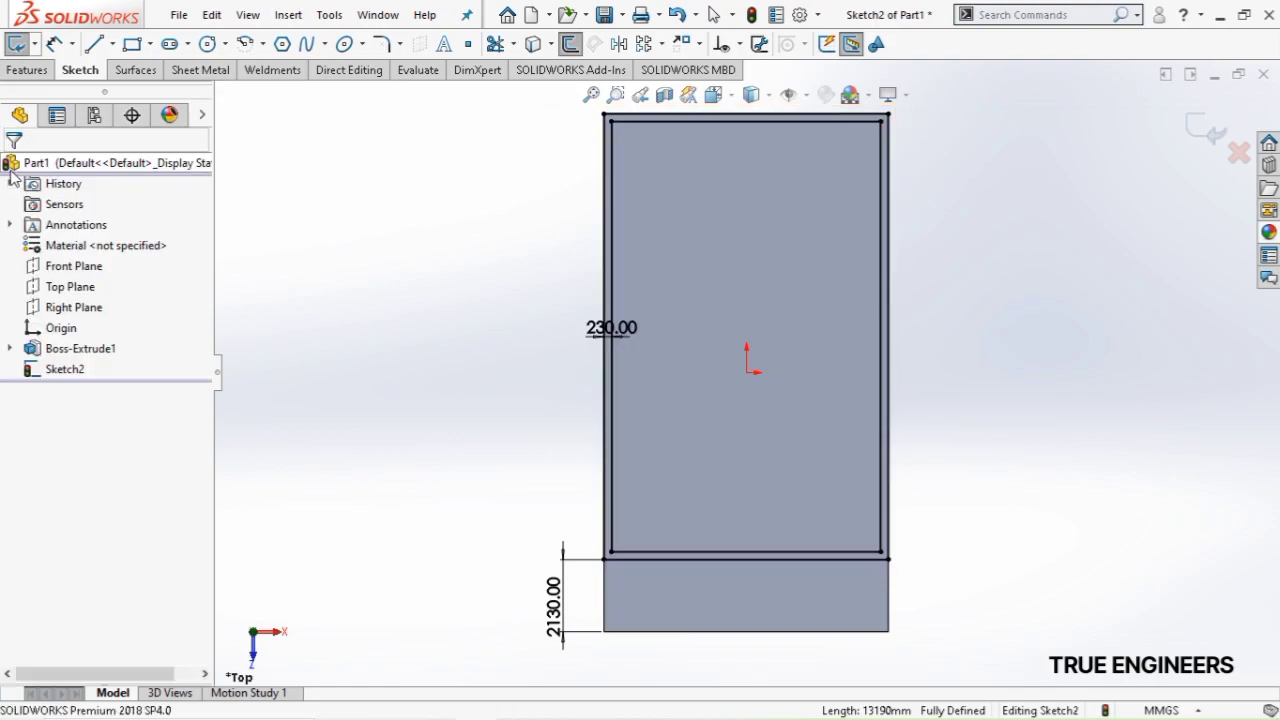
Extrude the wall outline 5000 mm upward from the slab as a blind boss merged with it
{"action": "left_click", "coordinate": [28, 70]}
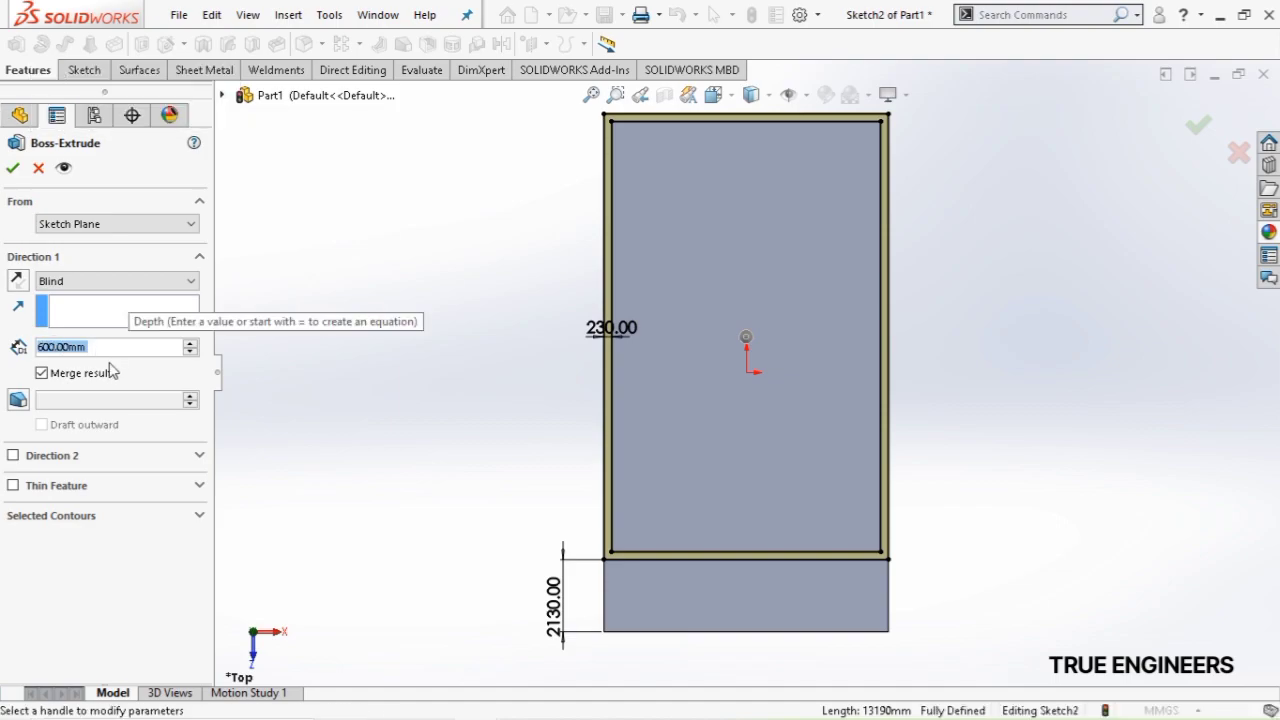
{"action": "type", "text": "5000"}
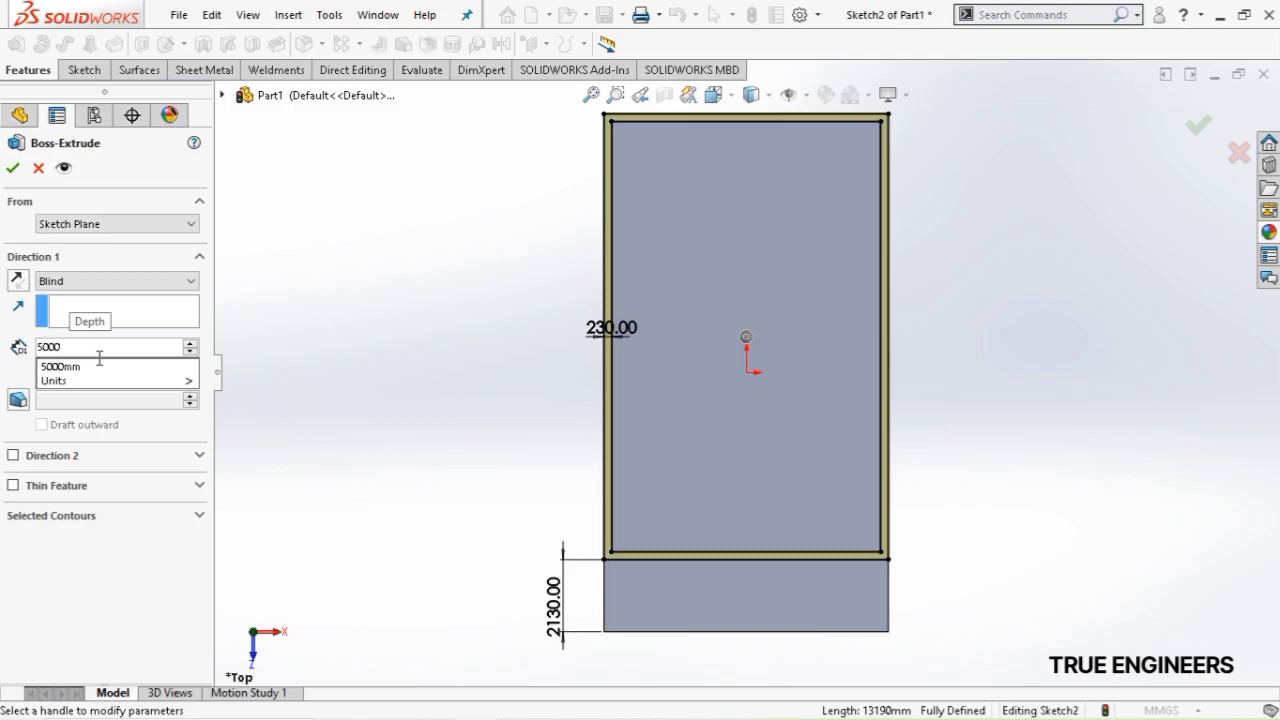
{"action": "key", "text": "Return"}
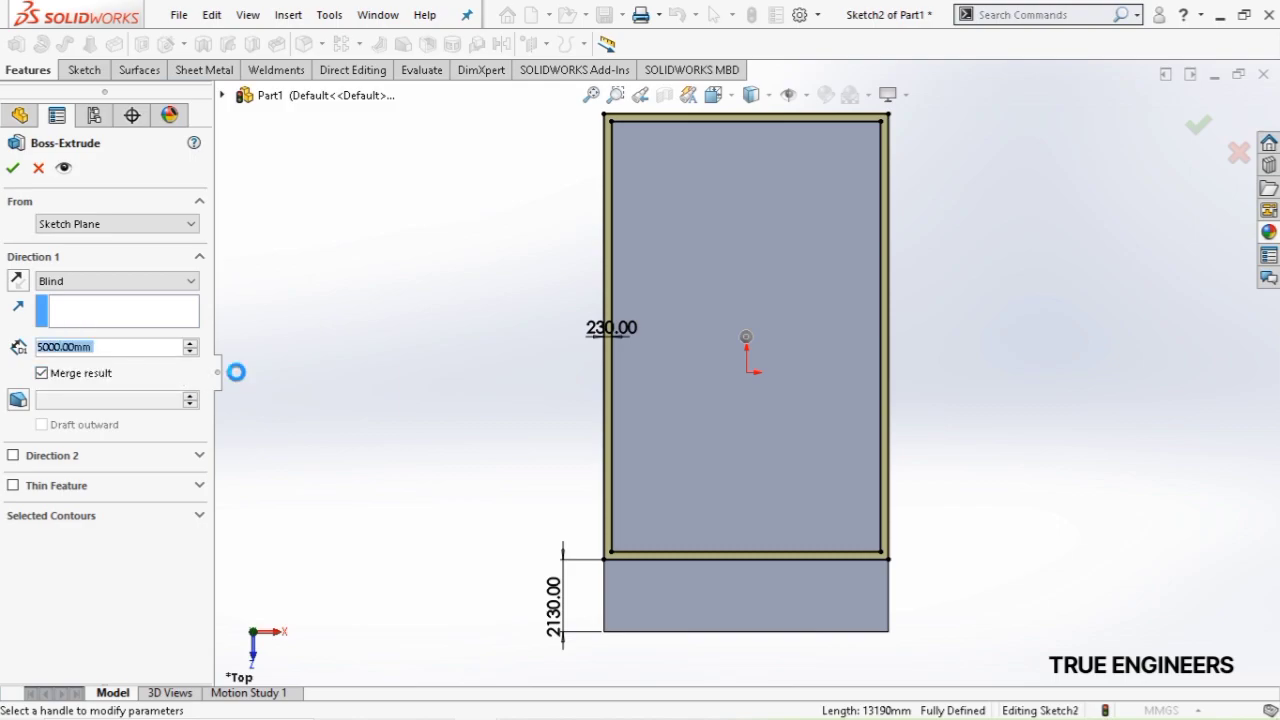
Start a sketch on the front wall's outer face and draw a vertical centerline up from the midpoint of its bottom edge
{"action": "middle_click_drag", "start_coordinate": [435, 469], "coordinate": [581, 437]}
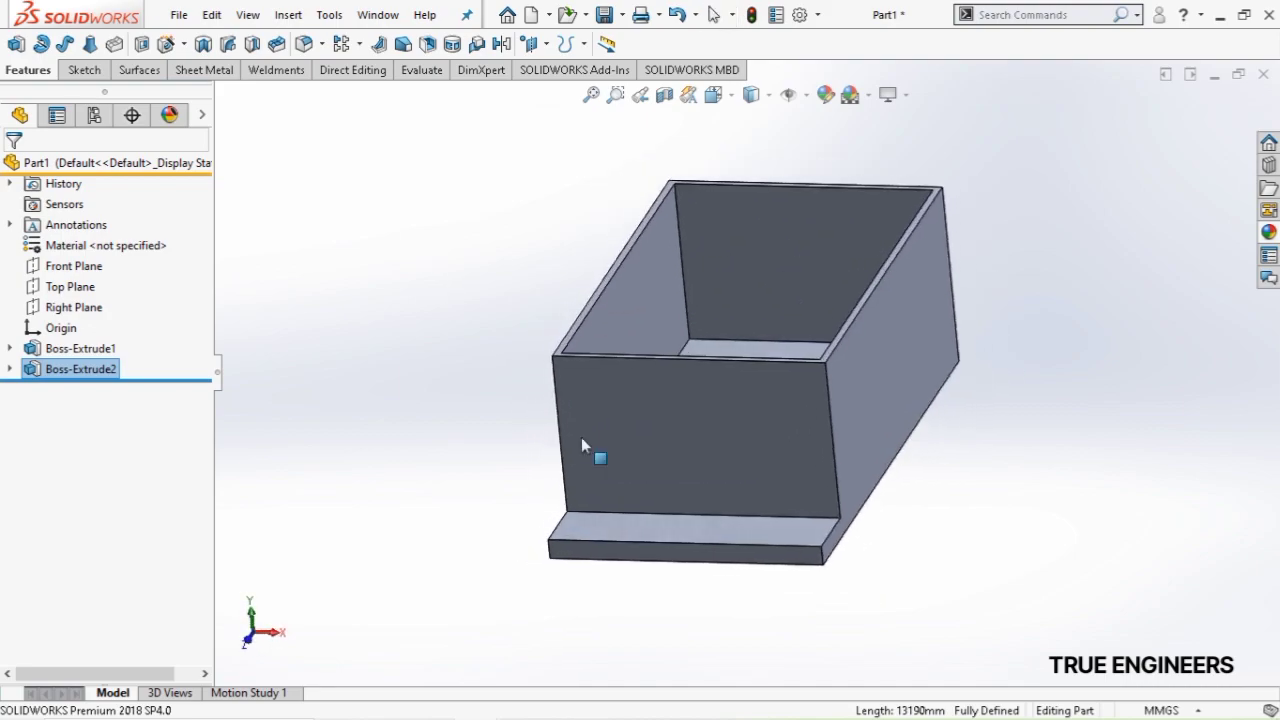
{"action": "left_click", "coordinate": [689, 455]}
{"action": "left_click", "coordinate": [773, 399]}
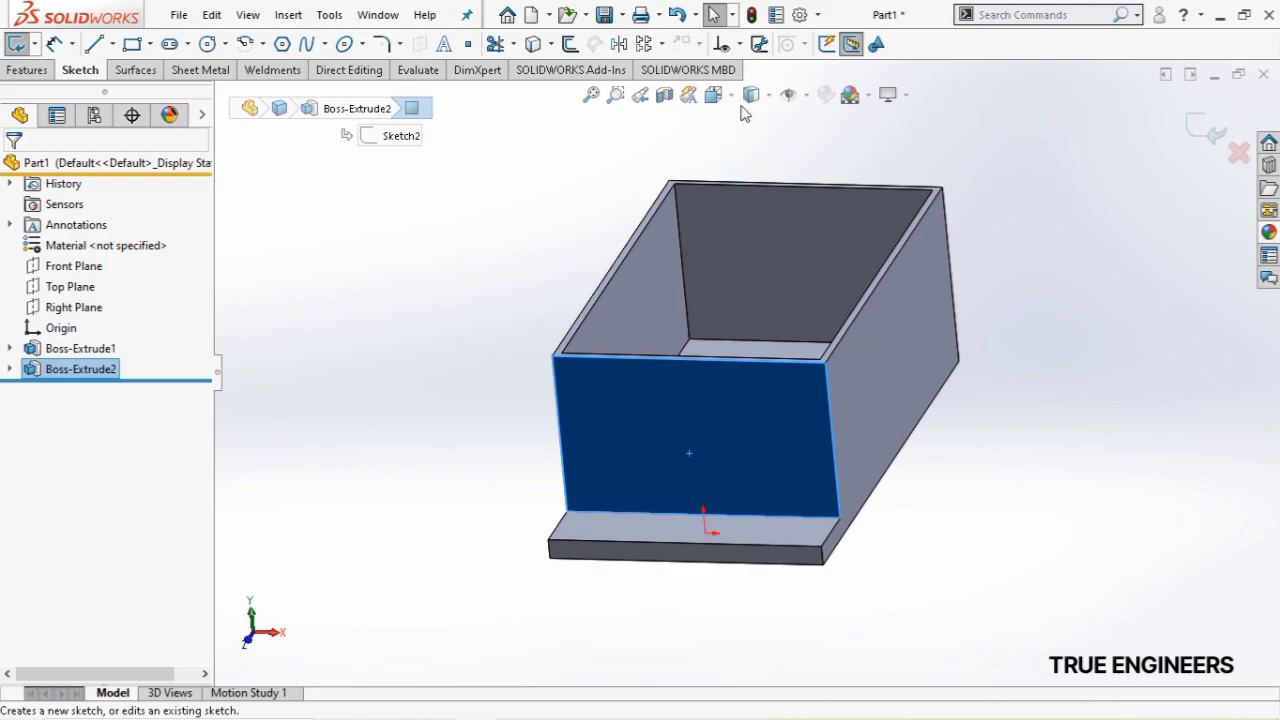
{"action": "mouse_move", "coordinate": [713, 94]}
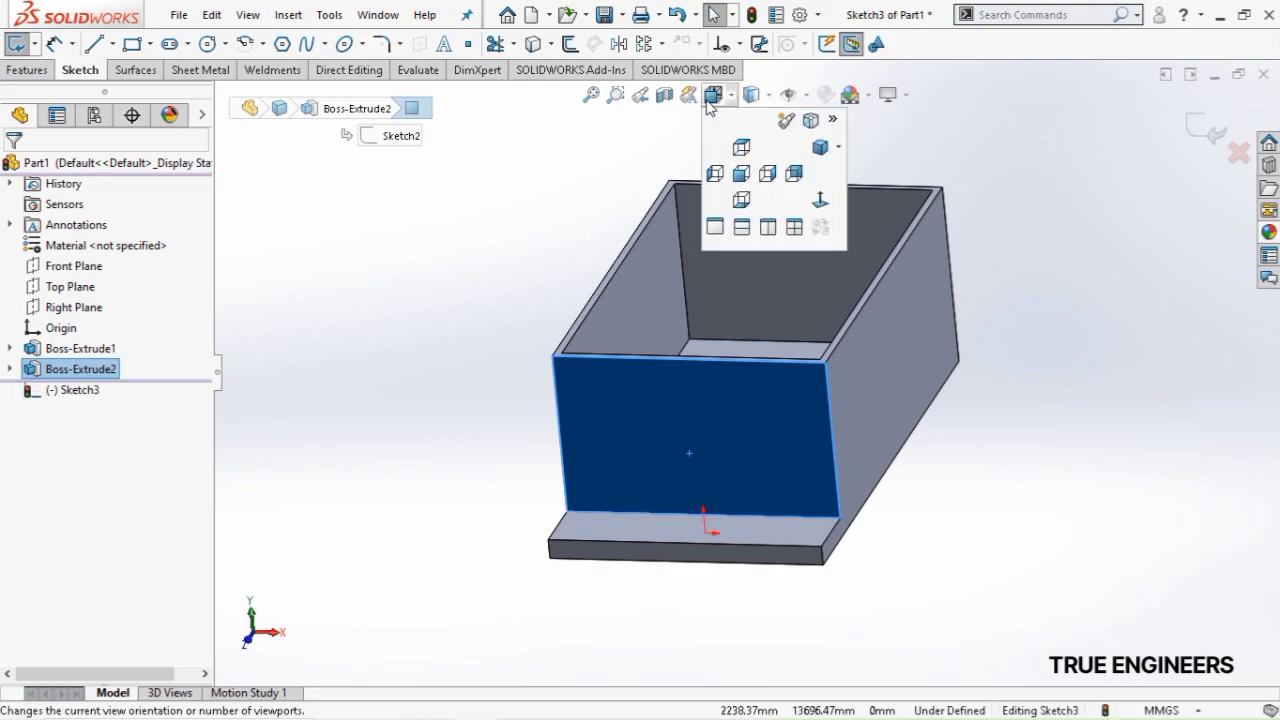
{"action": "left_click", "coordinate": [741, 173]}
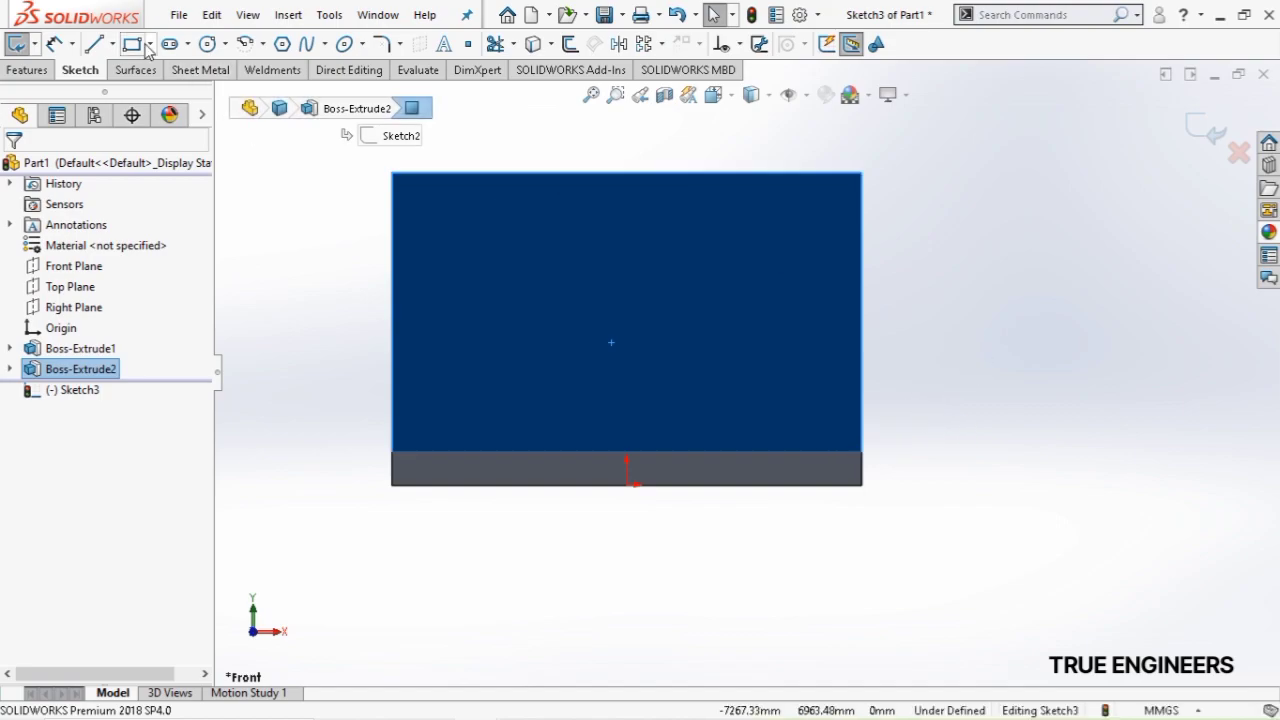
{"action": "left_click", "coordinate": [111, 44]}
{"action": "left_click", "coordinate": [626, 452]}
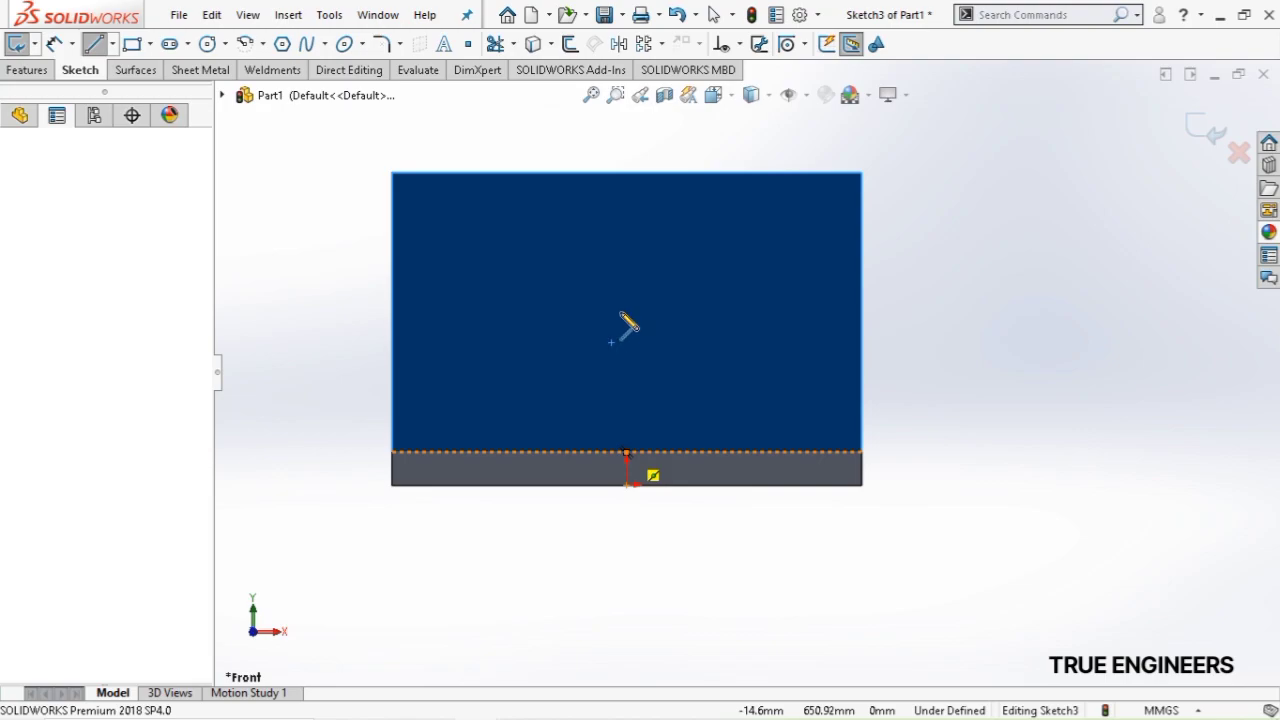
{"action": "left_click", "coordinate": [626, 281]}
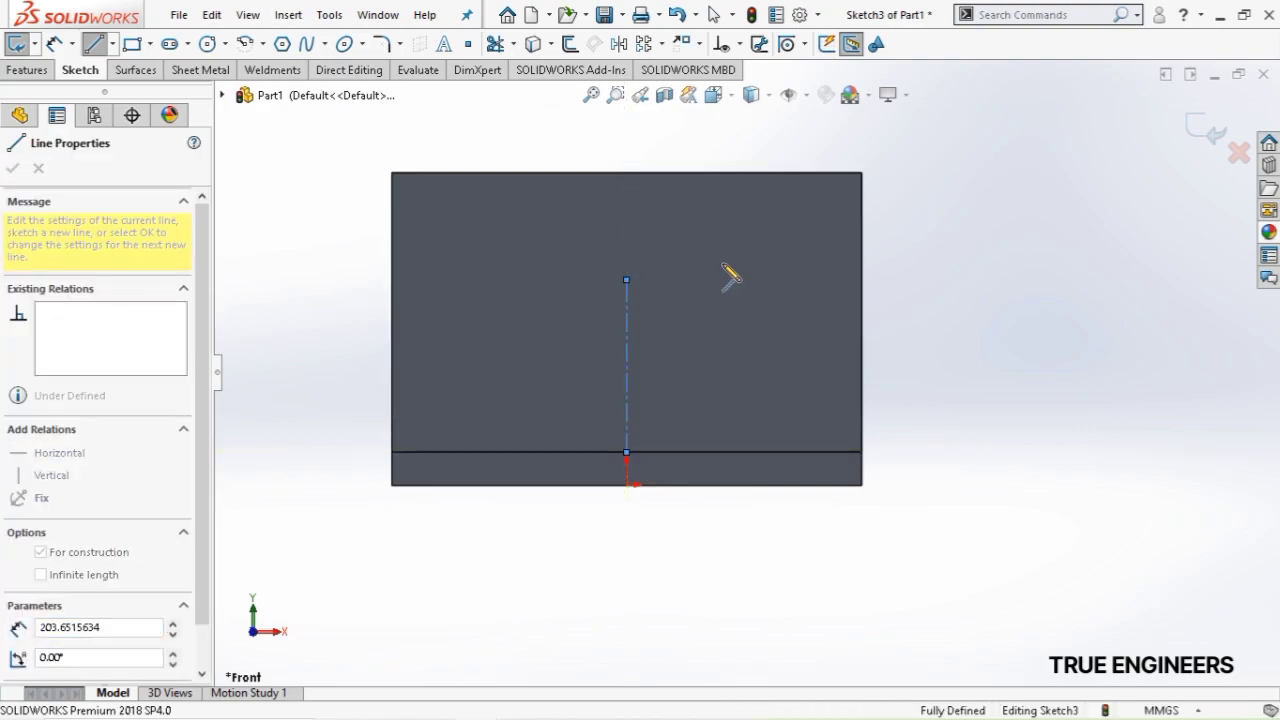
{"action": "key", "text": "Escape"}
{"action": "key", "text": "Escape"}
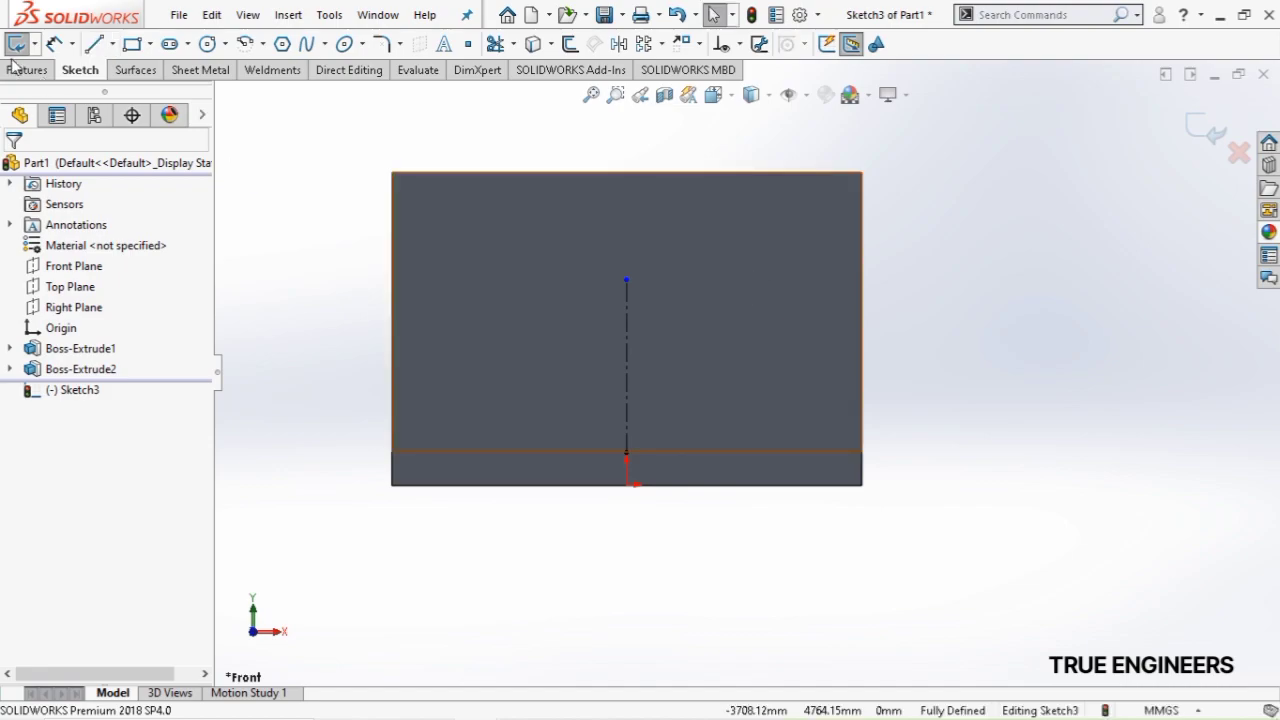
Draw a vertical line about 2300 mm long up from the wall's bottom edge, about 926 mm right of the centerline
{"action": "left_click", "coordinate": [95, 44]}
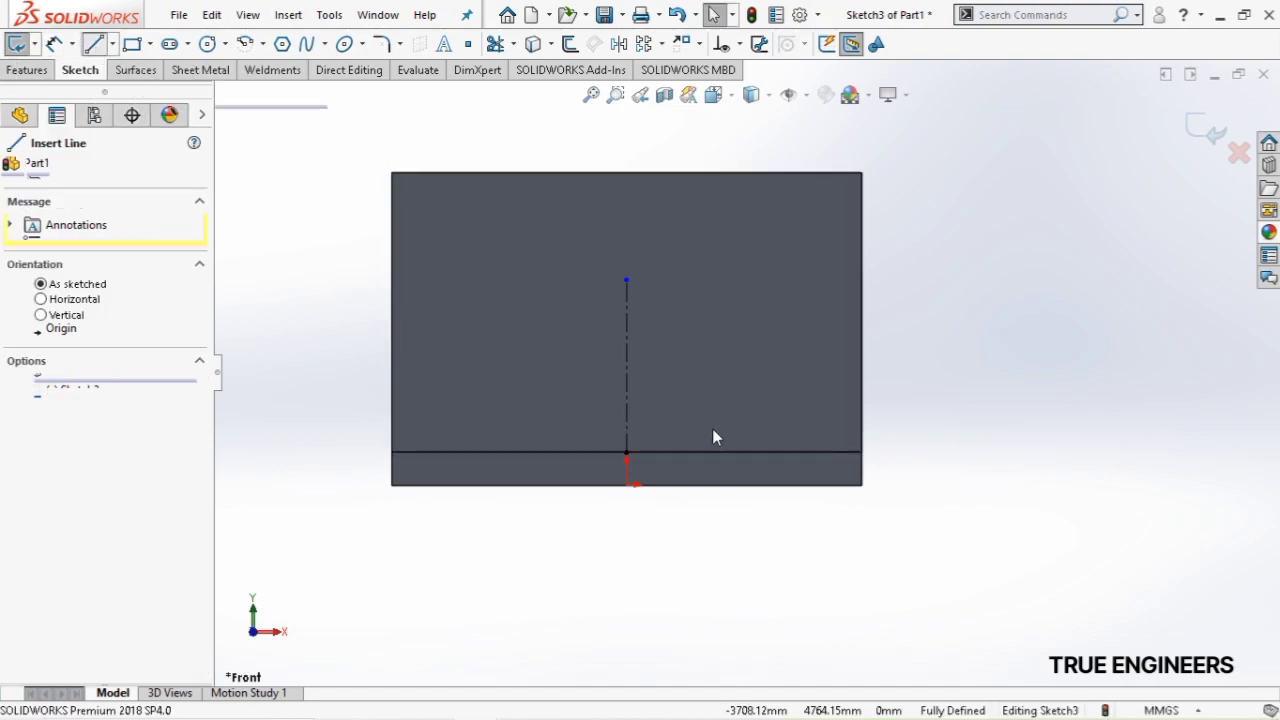
{"action": "left_click", "coordinate": [679, 453]}
{"action": "left_click", "coordinate": [679, 323]}
{"action": "key", "text": "Escape"}
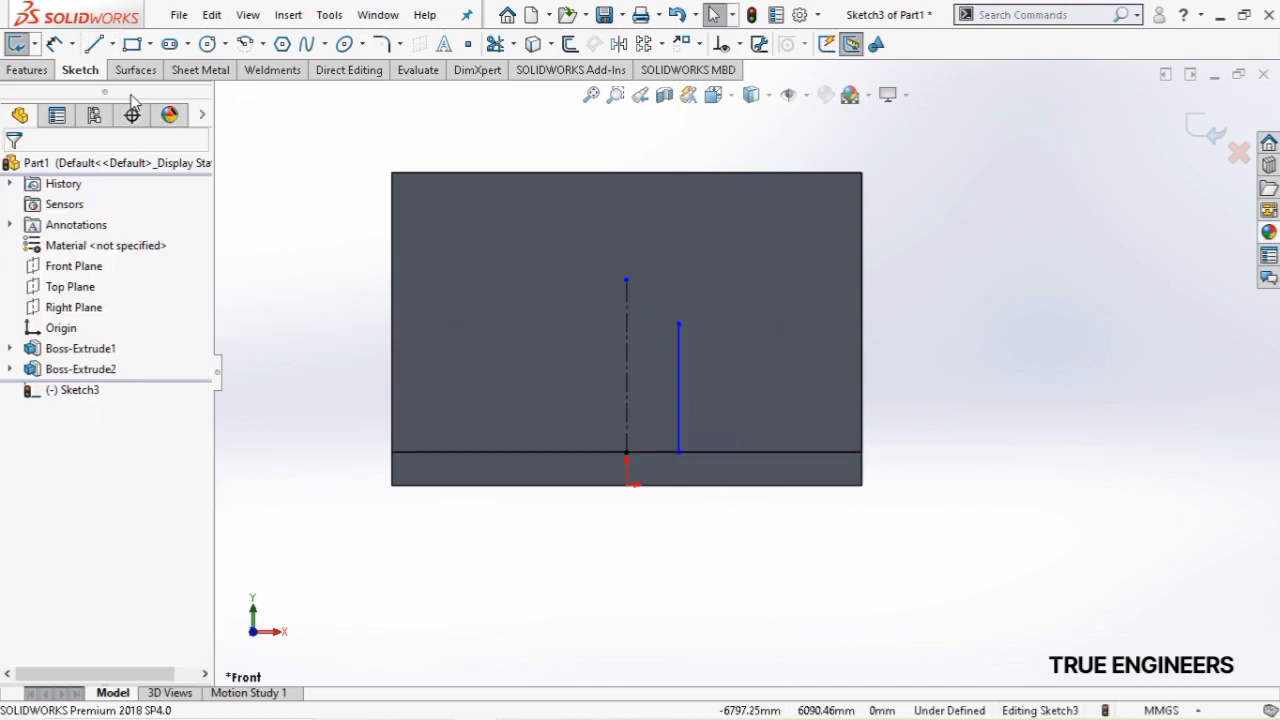
Draw a 90° centerpoint arc of about 926 mm radius, centered on the centerline, from the vertical line's upper end to the centerline
{"action": "left_click", "coordinate": [245, 44]}
{"action": "left_click", "coordinate": [679, 324]}
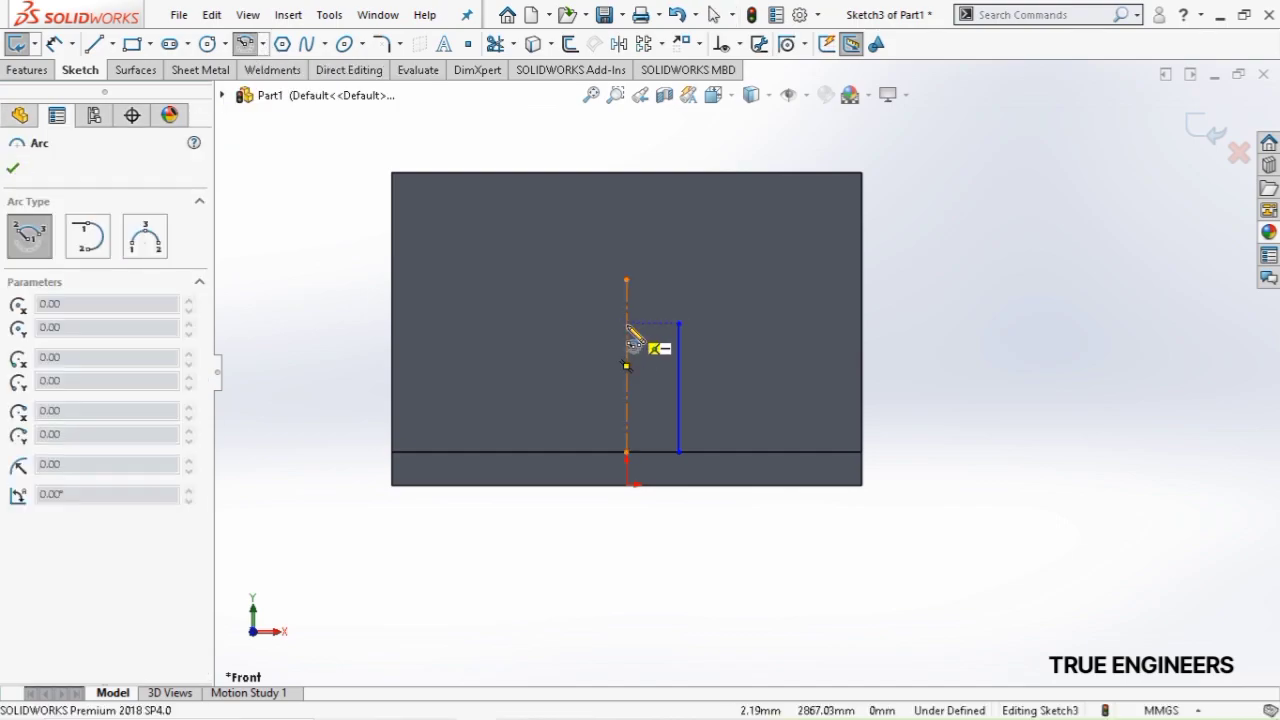
{"action": "left_click", "coordinate": [627, 323]}
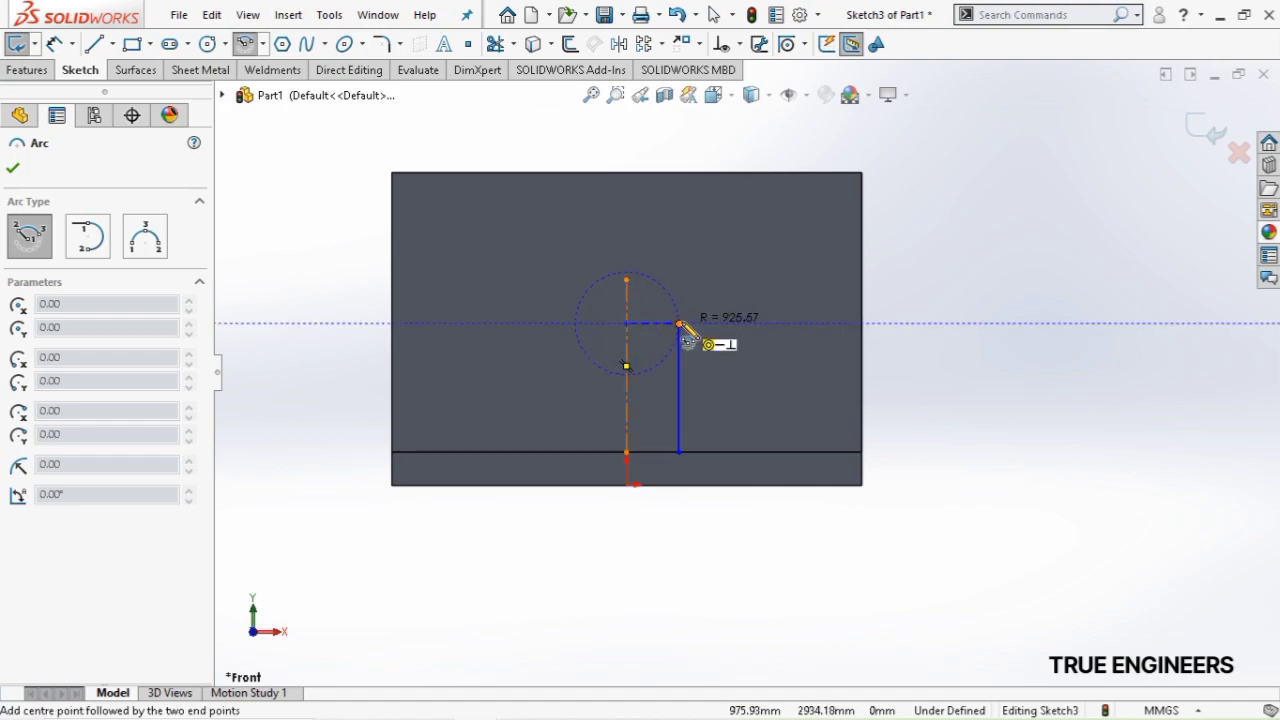
{"action": "left_click", "coordinate": [670, 322]}
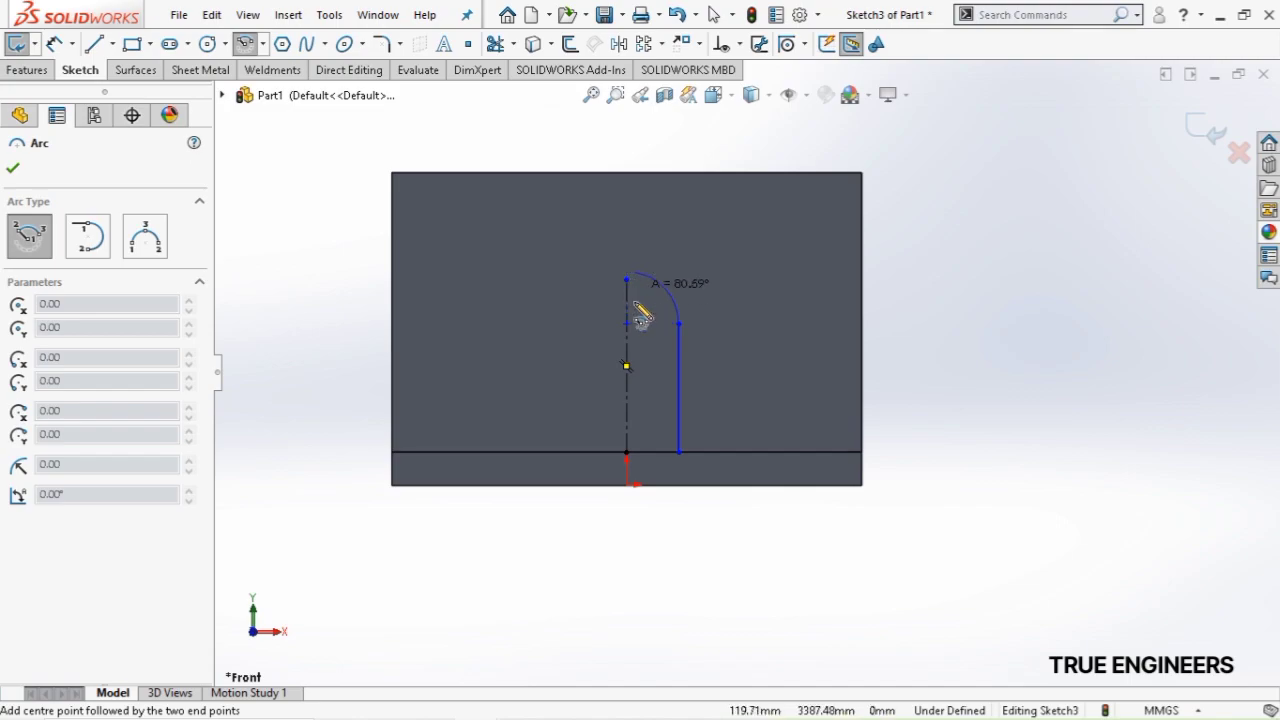
{"action": "scroll", "coordinate": [638, 320], "scroll_direction": "down", "scroll_amount": 1}
{"action": "scroll", "coordinate": [640, 318], "scroll_direction": "down", "scroll_amount": 2}
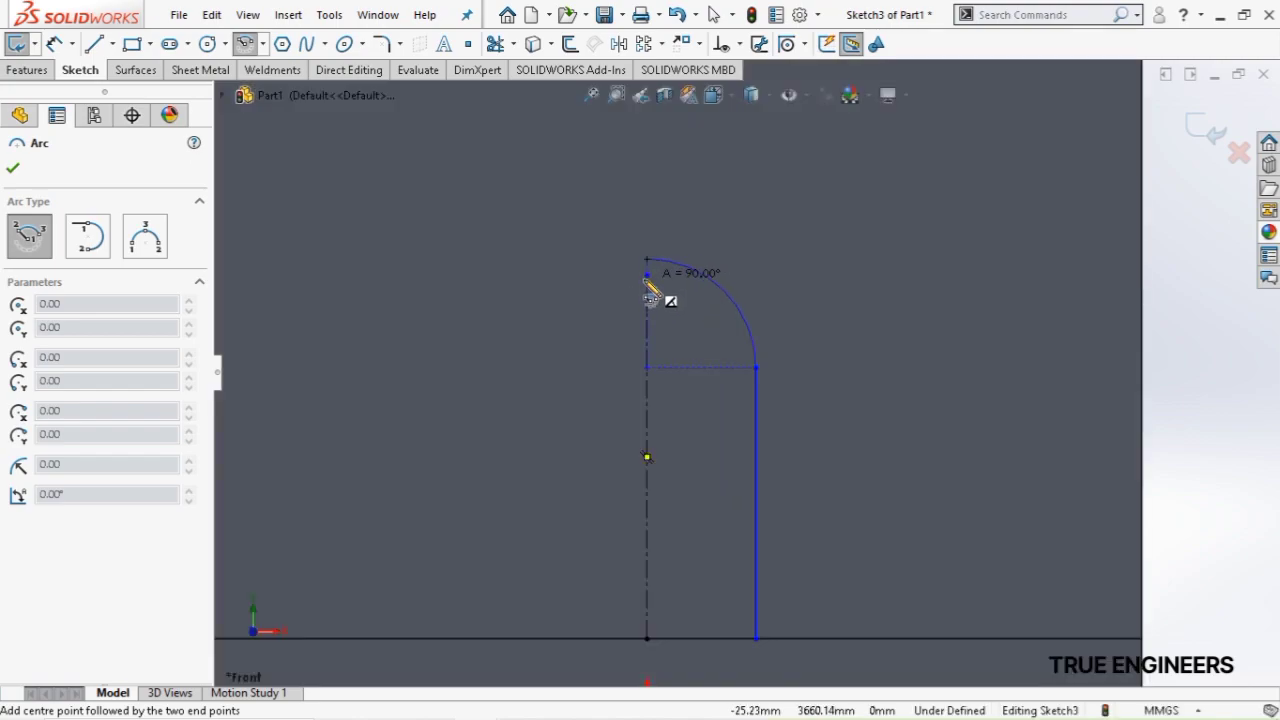
{"action": "left_click", "coordinate": [648, 285]}
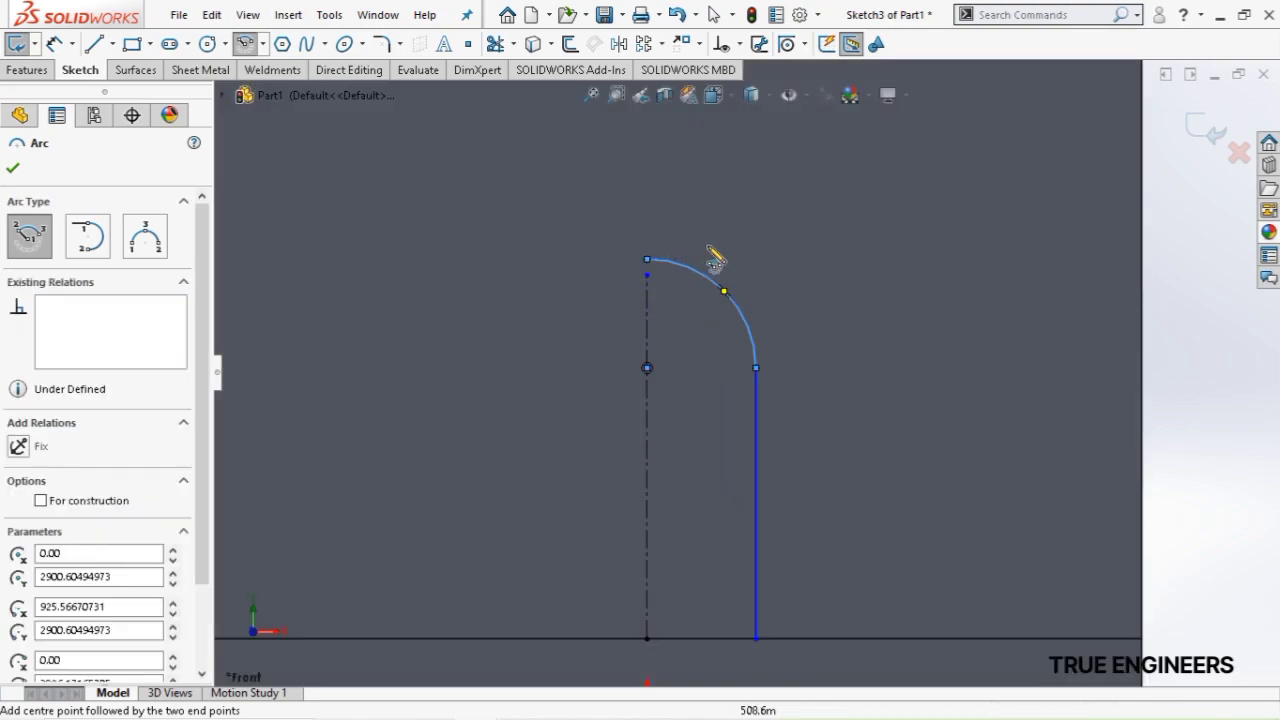
{"action": "key", "text": "Escape"}
Dimension the distance between the centerline and the vertical line as 1225 mm
{"action": "left_click", "coordinate": [54, 43]}
{"action": "left_click", "coordinate": [649, 479]}
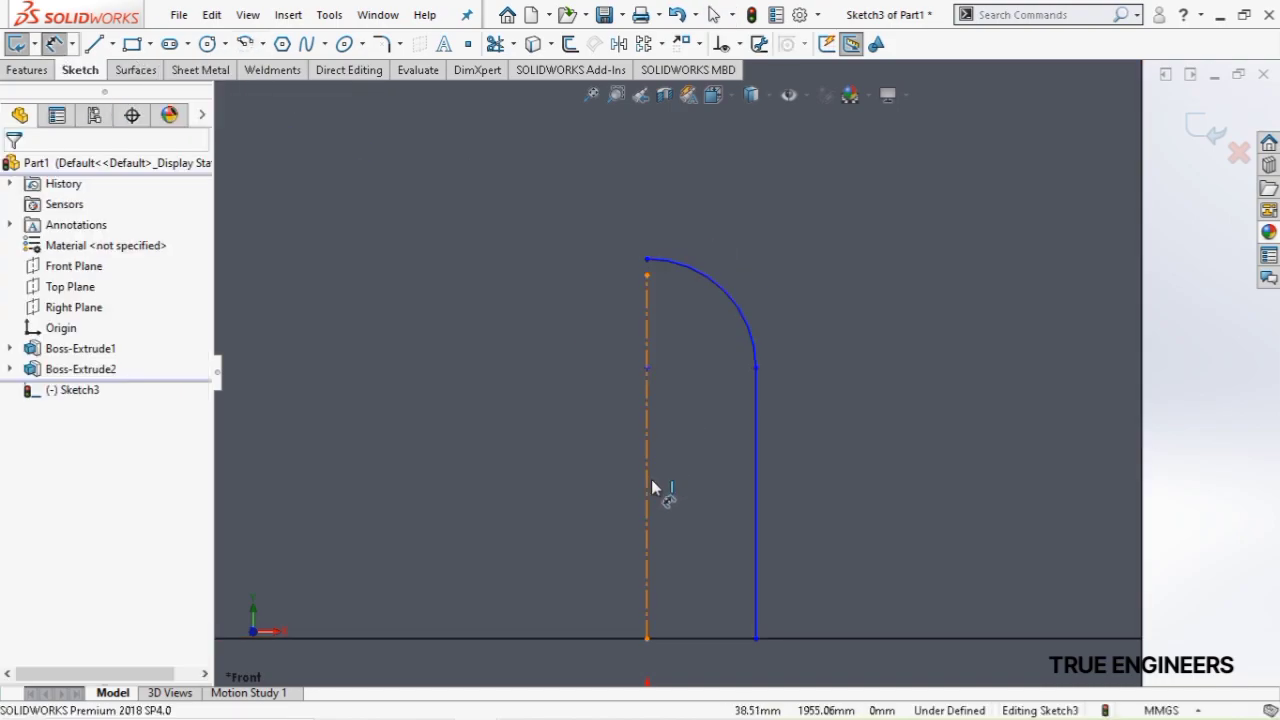
{"action": "left_click", "coordinate": [757, 494]}
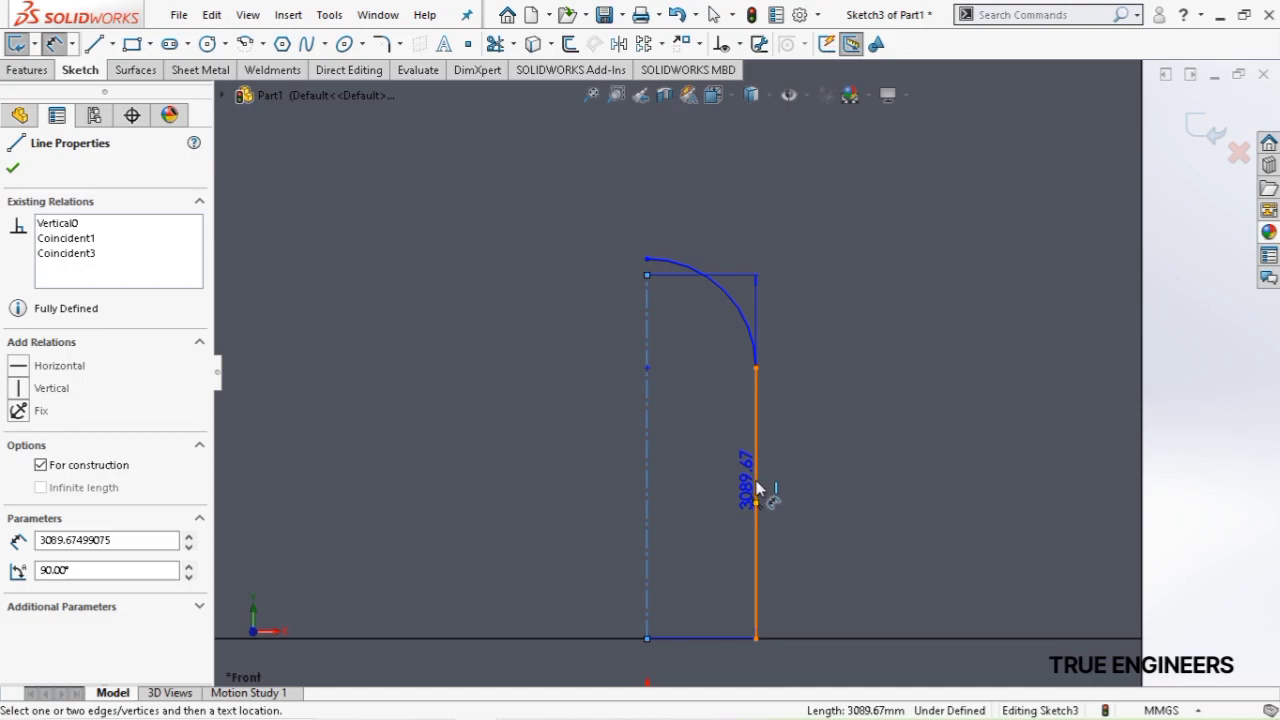
{"action": "left_click", "coordinate": [757, 491]}
{"action": "left_click", "coordinate": [881, 449]}
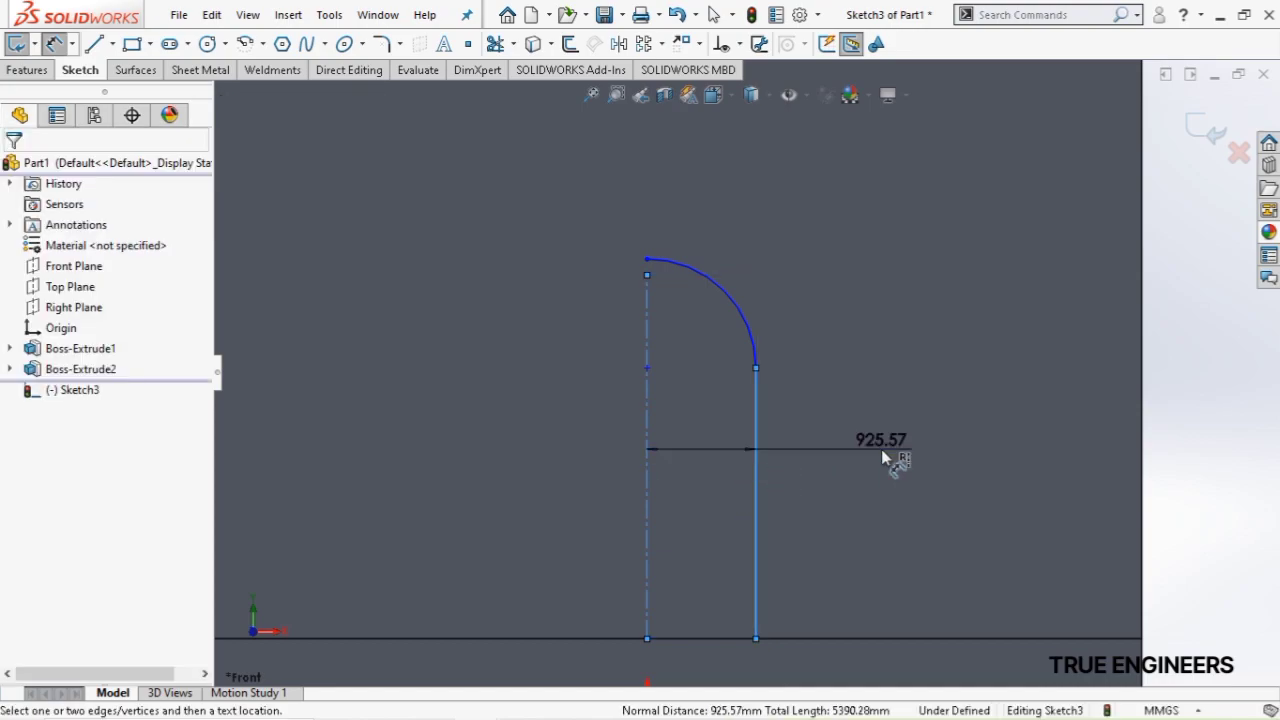
{"action": "type", "text": "1225"}
{"action": "key", "text": "Return"}
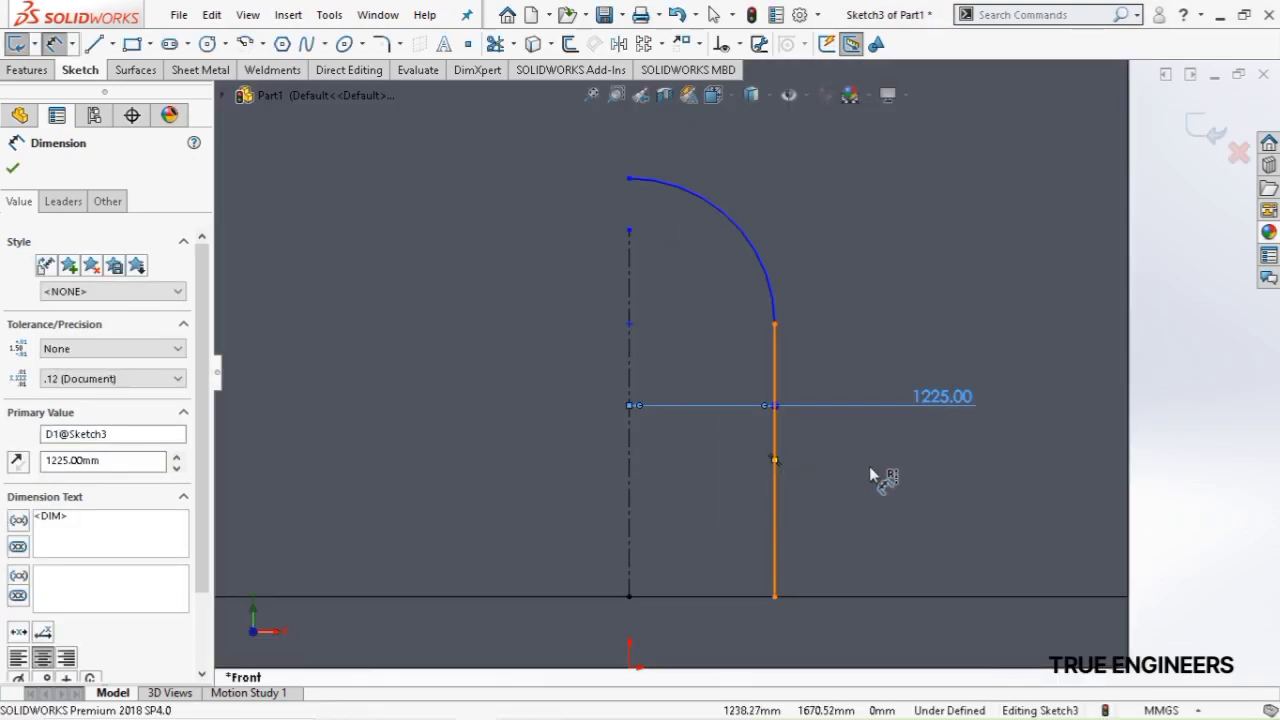
Dimension the vertical line's length as 2450 mm
{"action": "left_click", "coordinate": [869, 466]}
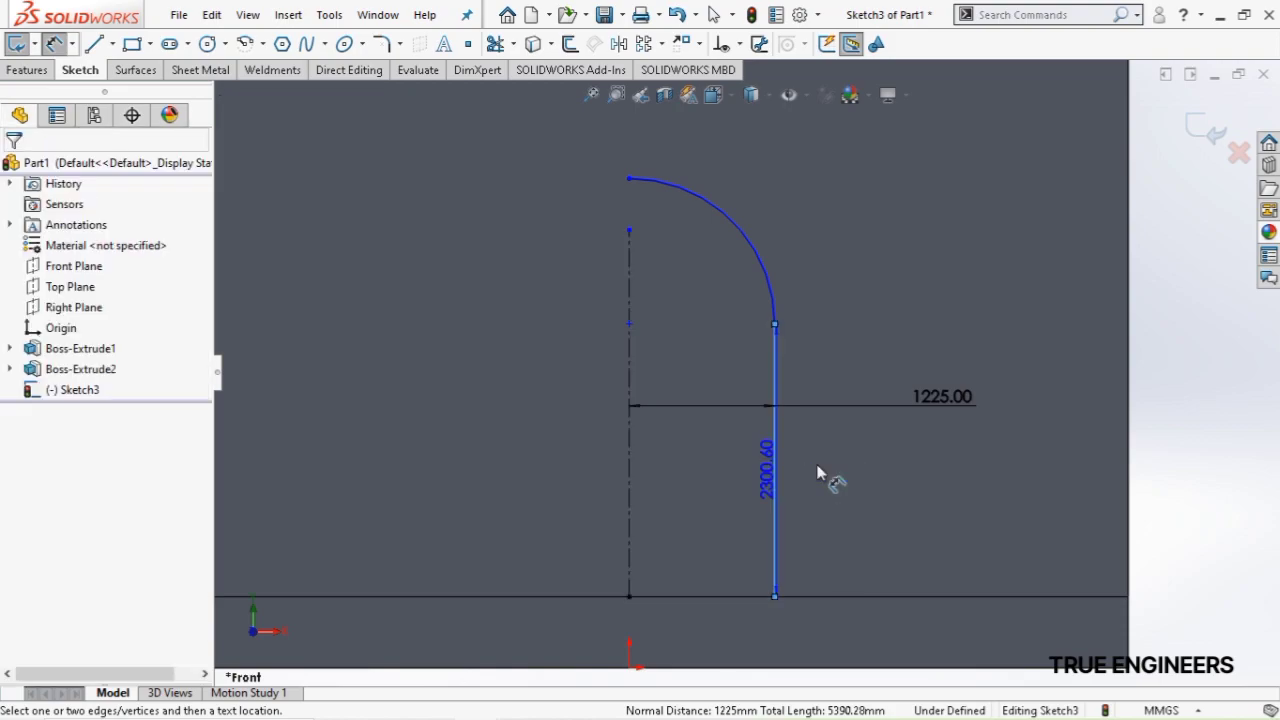
{"action": "left_click", "coordinate": [853, 476]}
{"action": "type", "text": "2"}
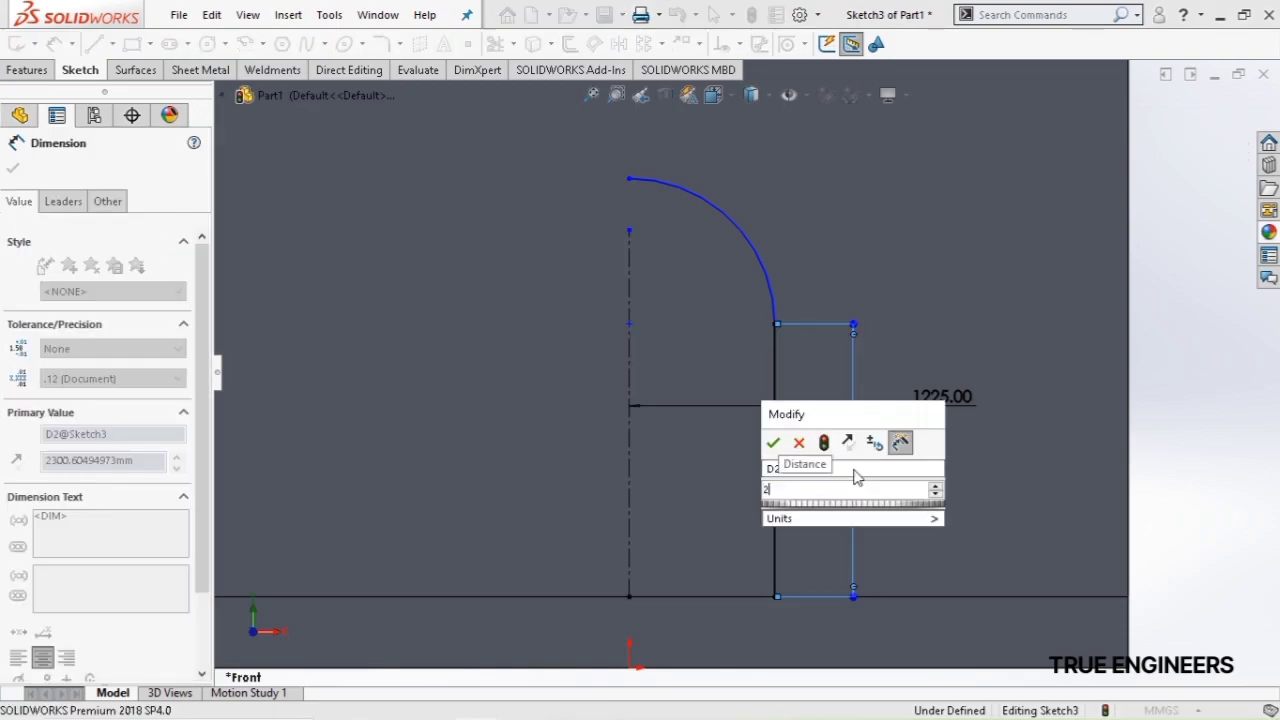
{"action": "type", "text": "450"}
{"action": "key", "text": "Return"}
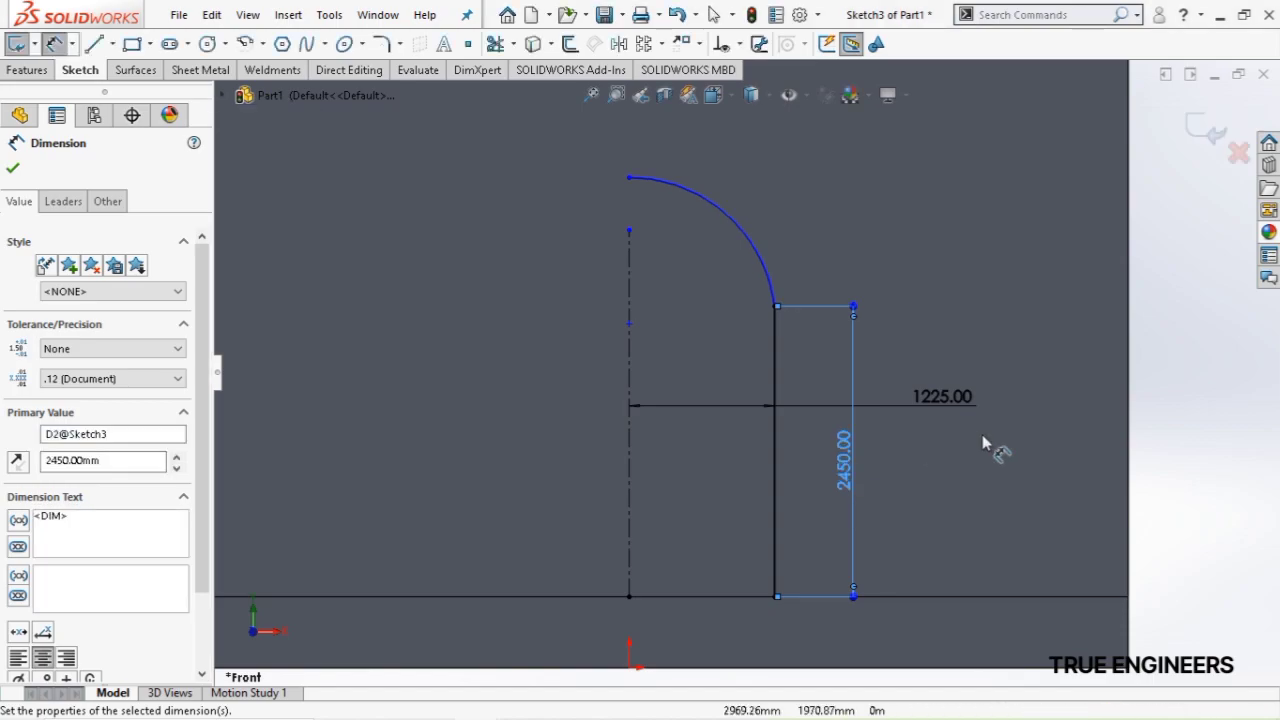
Dimension the arc's radius as 2153 mm
{"action": "scroll", "coordinate": [805, 400], "scroll_direction": "up", "scroll_amount": 3}
{"action": "scroll", "coordinate": [792, 278], "scroll_direction": "down", "scroll_amount": 3}
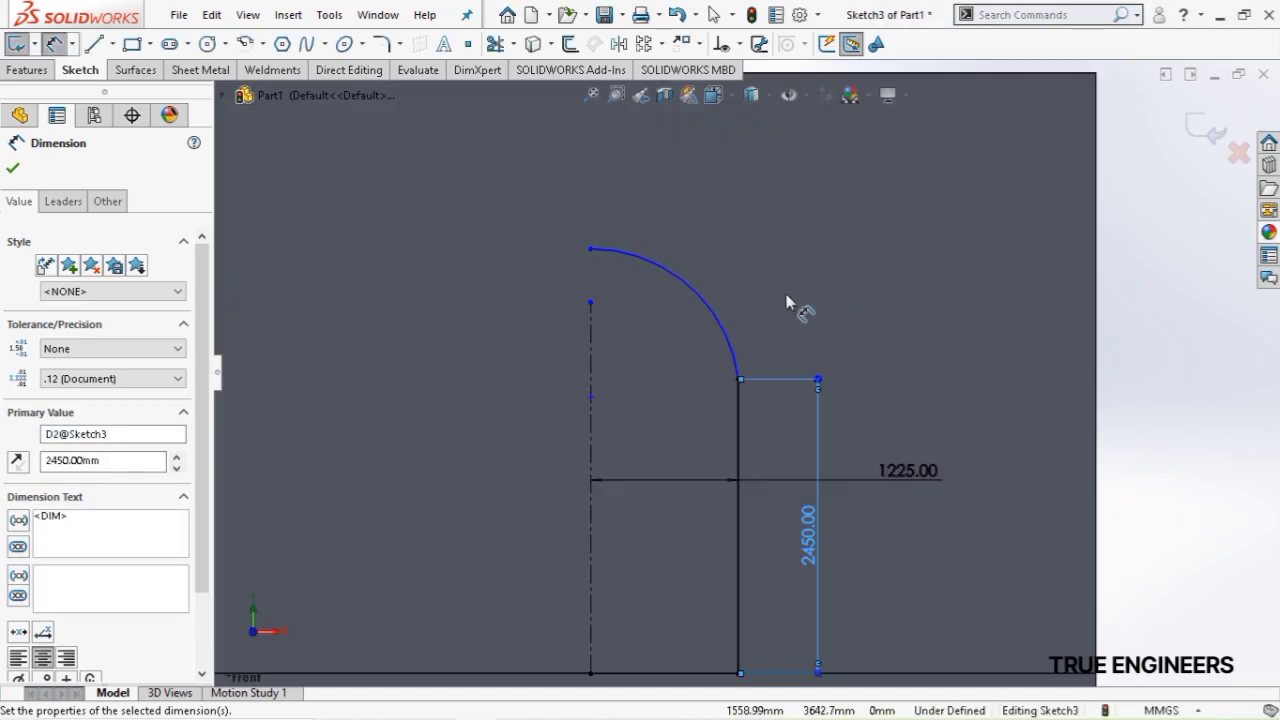
{"action": "left_click", "coordinate": [716, 302]}
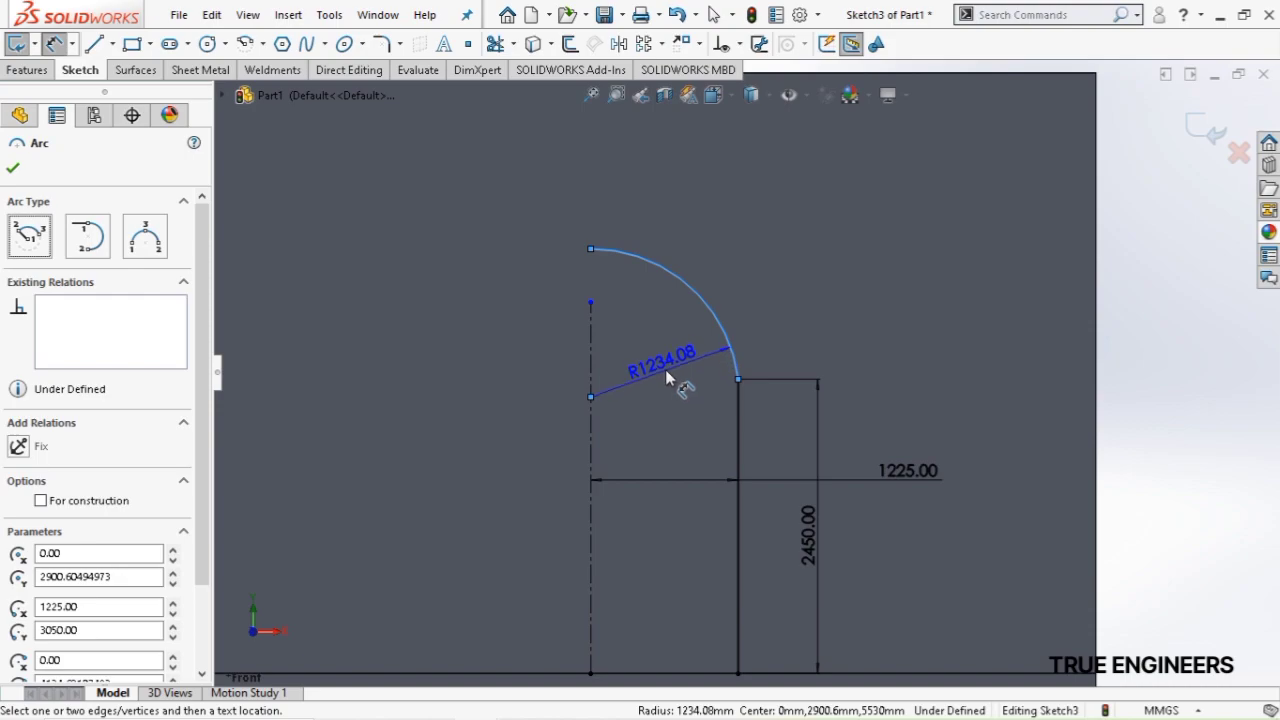
{"action": "left_click", "coordinate": [659, 359]}
{"action": "type", "text": "2"}
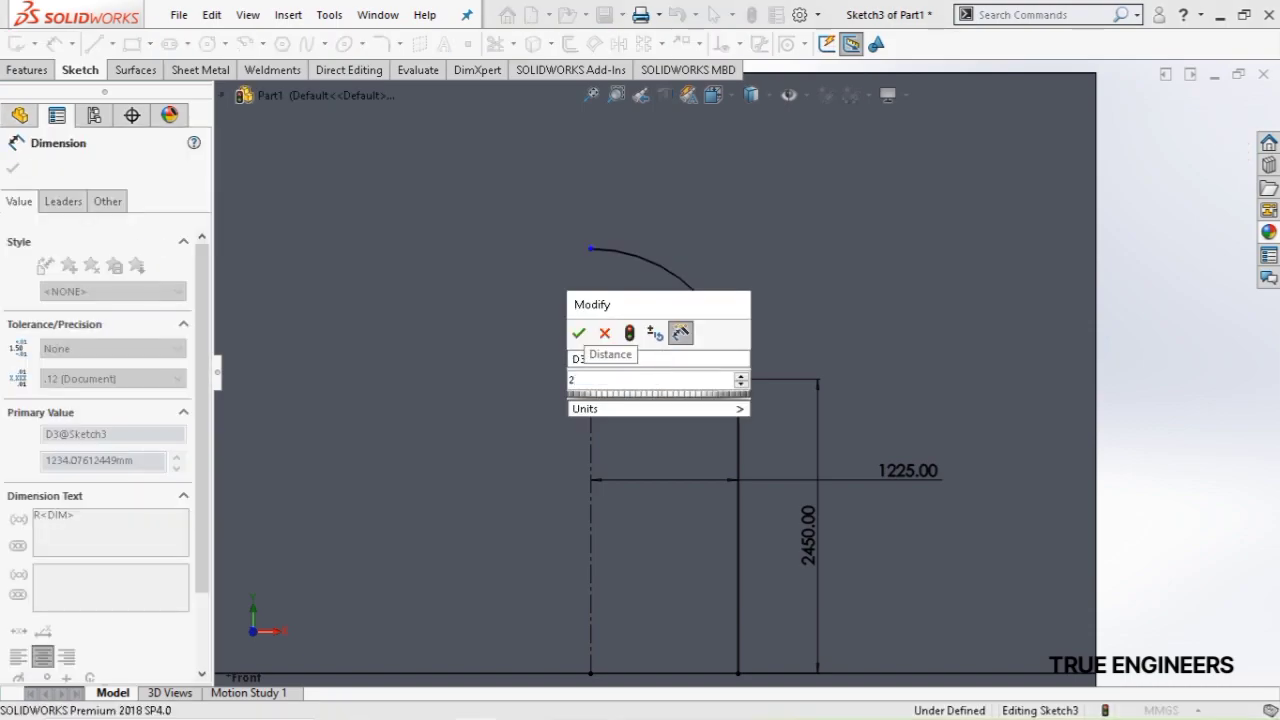
{"action": "type", "text": "153"}
{"action": "key", "text": "Return"}
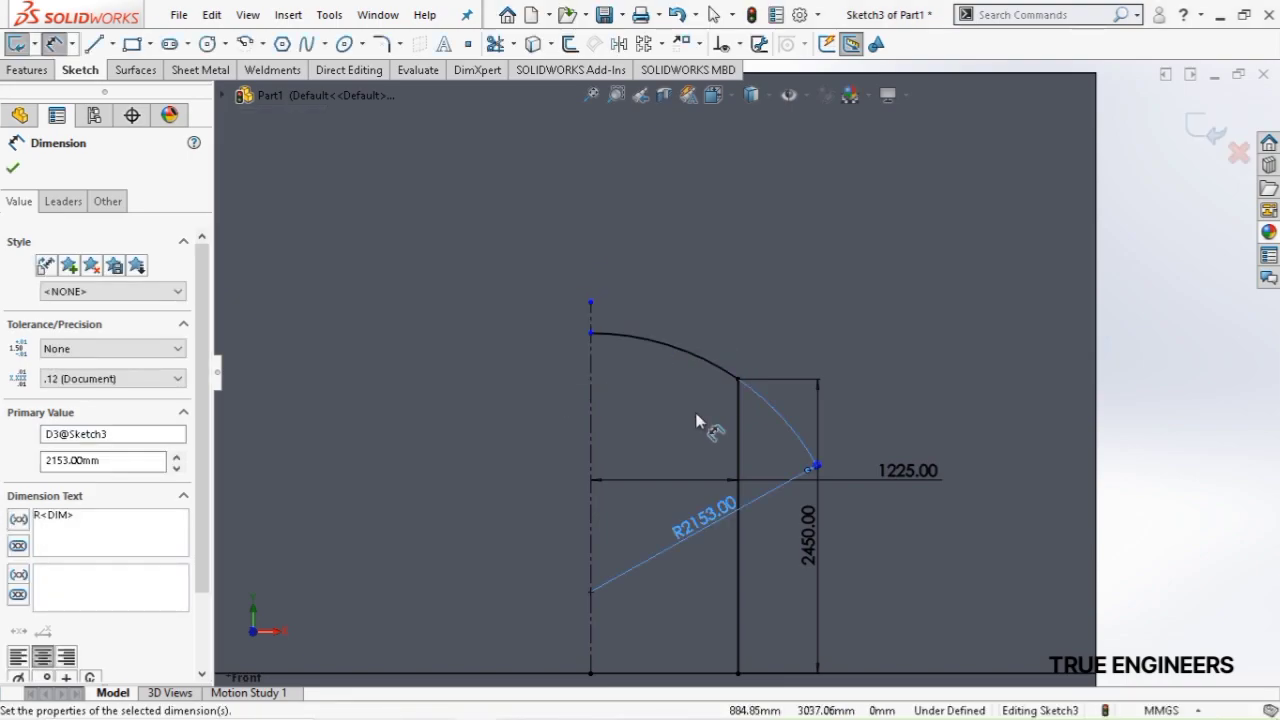
{"action": "scroll", "coordinate": [693, 409], "scroll_direction": "up", "scroll_amount": 3}
{"action": "scroll", "coordinate": [693, 409], "scroll_direction": "down", "scroll_amount": 1}
{"action": "key", "text": "Escape"}
Mirror the arc and the vertical line about the centerline, keeping the originals, to complete the arched doorway outline
{"action": "scroll", "coordinate": [743, 388], "scroll_direction": "down", "scroll_amount": 1}
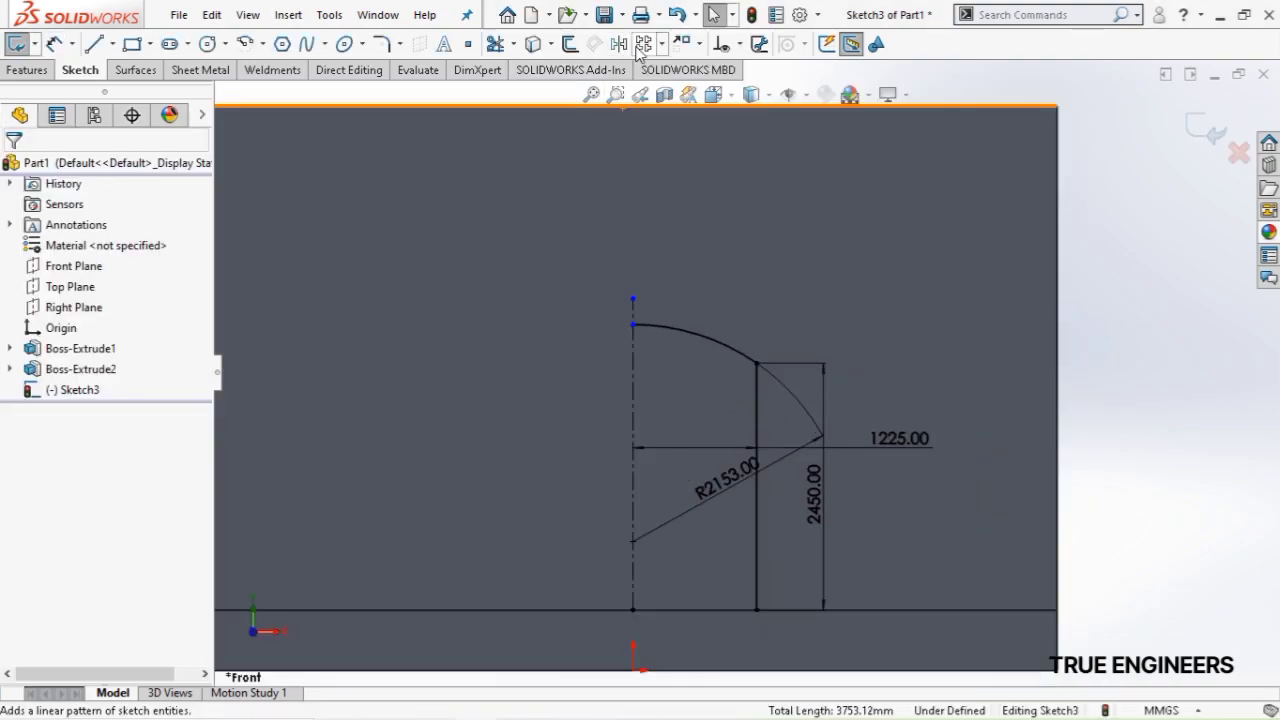
{"action": "left_click", "coordinate": [621, 45]}
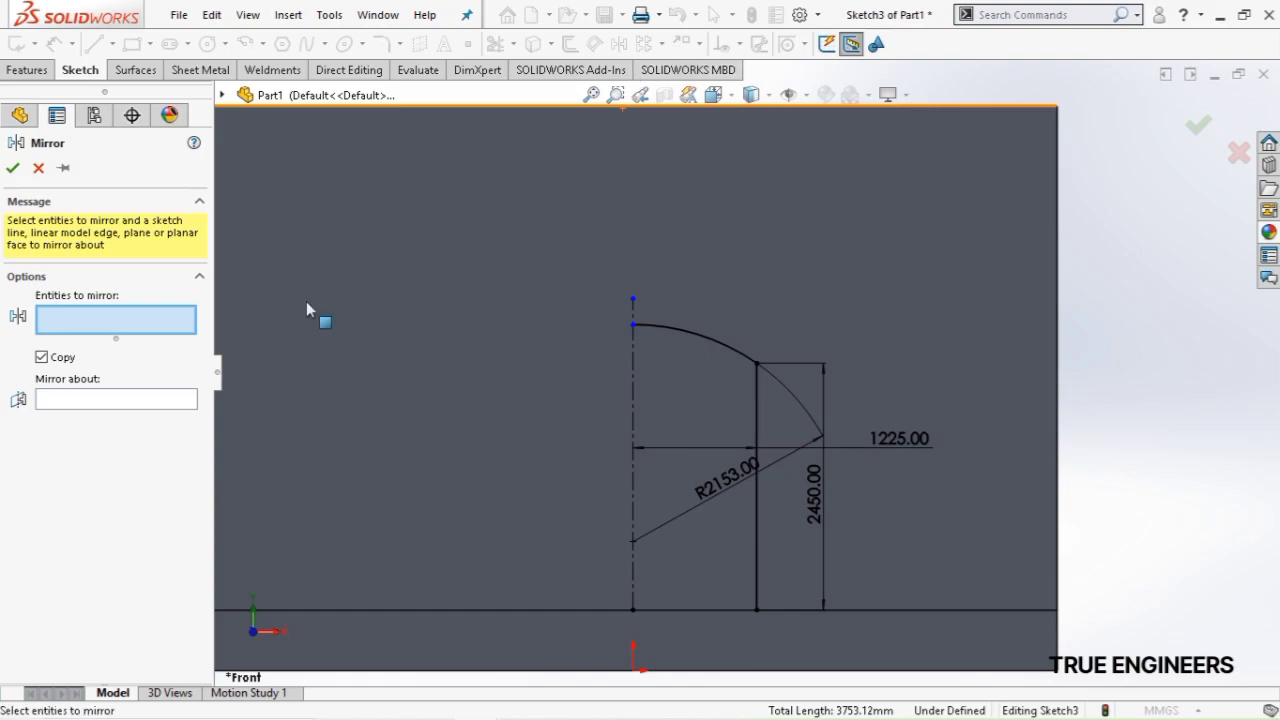
{"action": "left_click", "coordinate": [725, 353]}
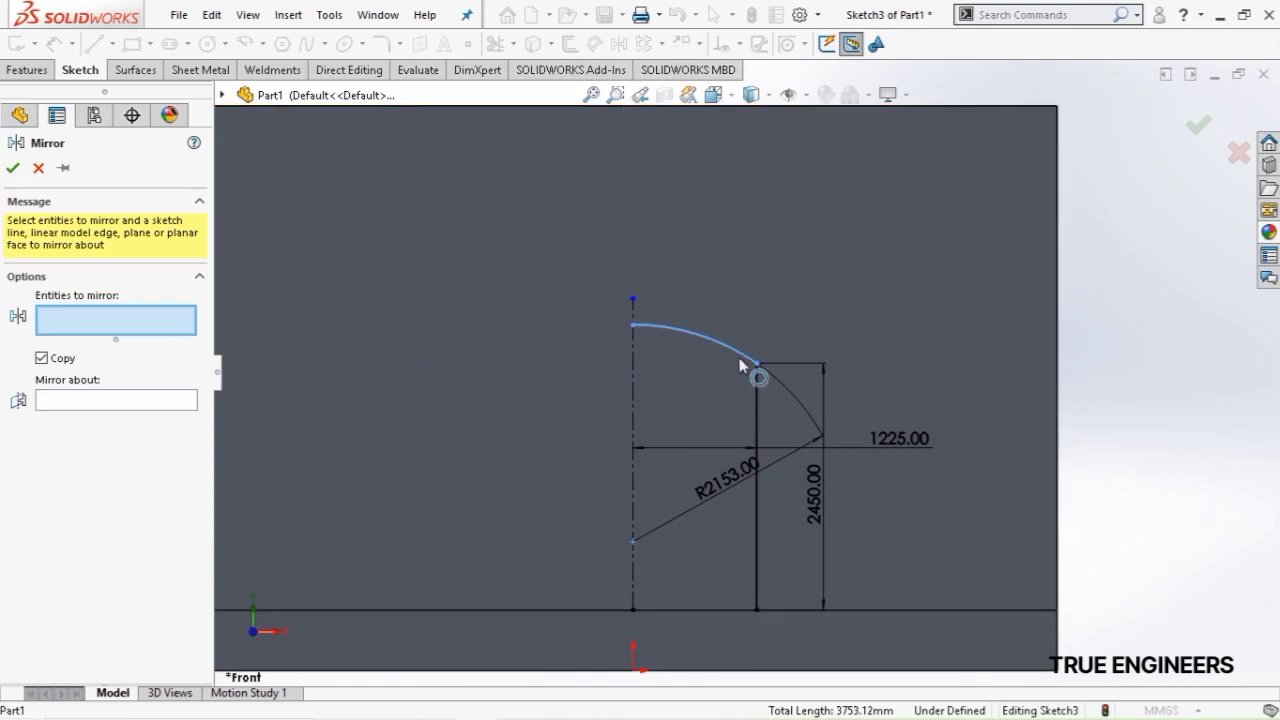
{"action": "left_click", "coordinate": [759, 407]}
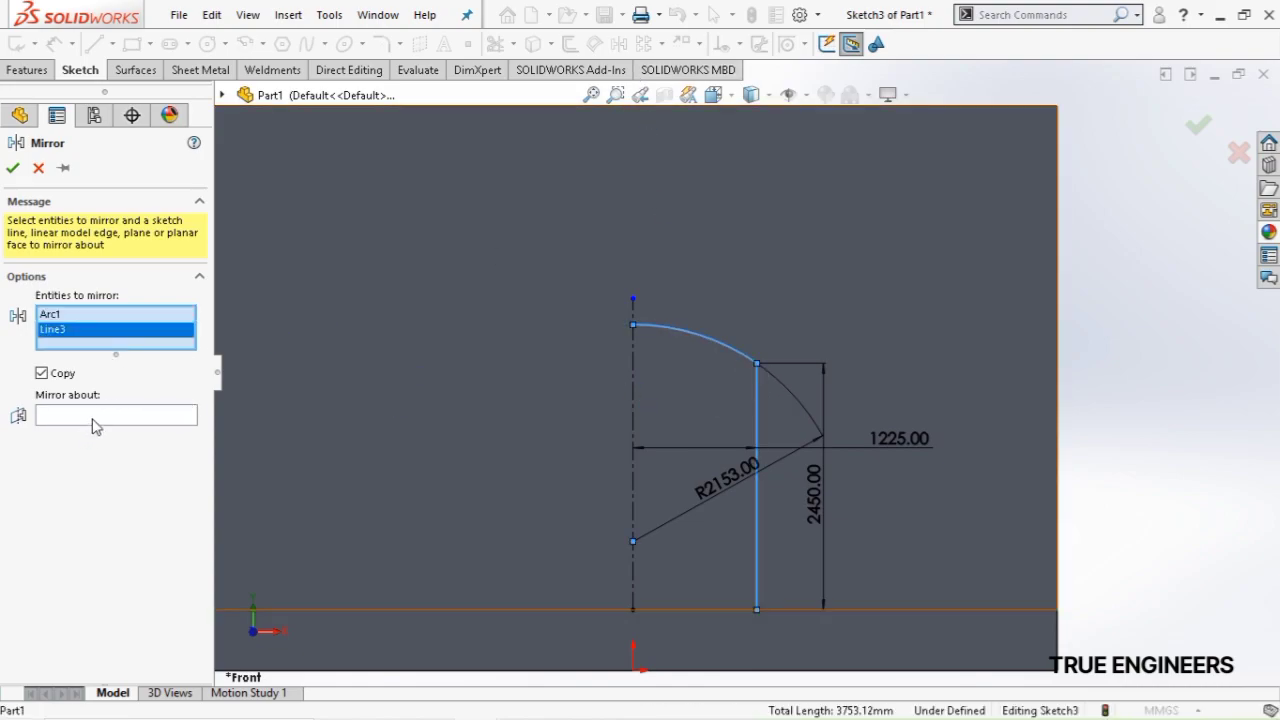
{"action": "left_click", "coordinate": [166, 416]}
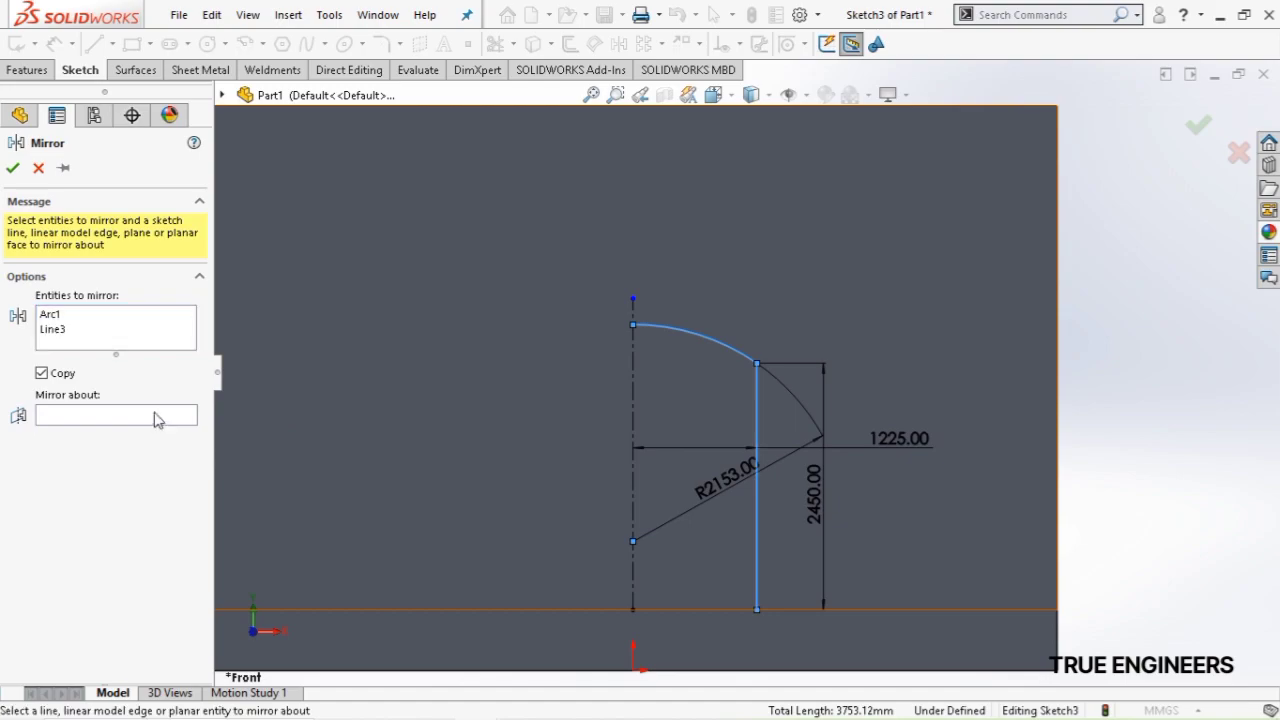
{"action": "left_click", "coordinate": [632, 400]}
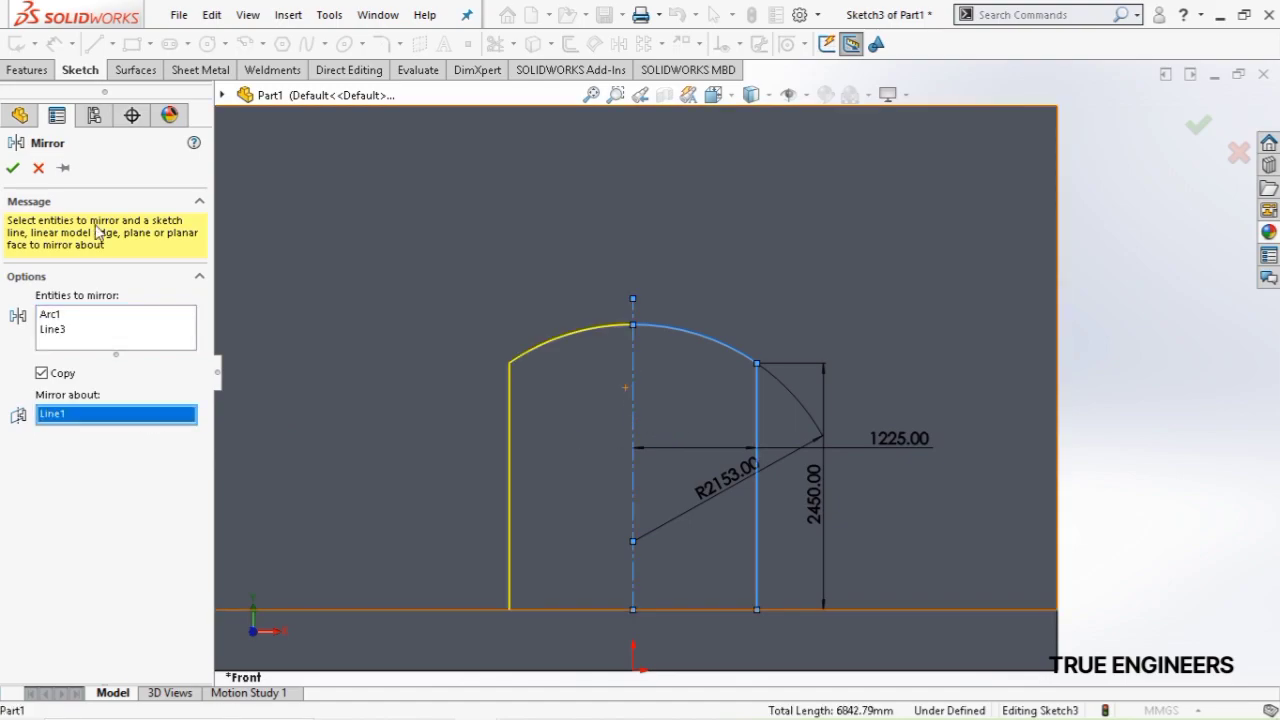
{"action": "left_click", "coordinate": [16, 168]}
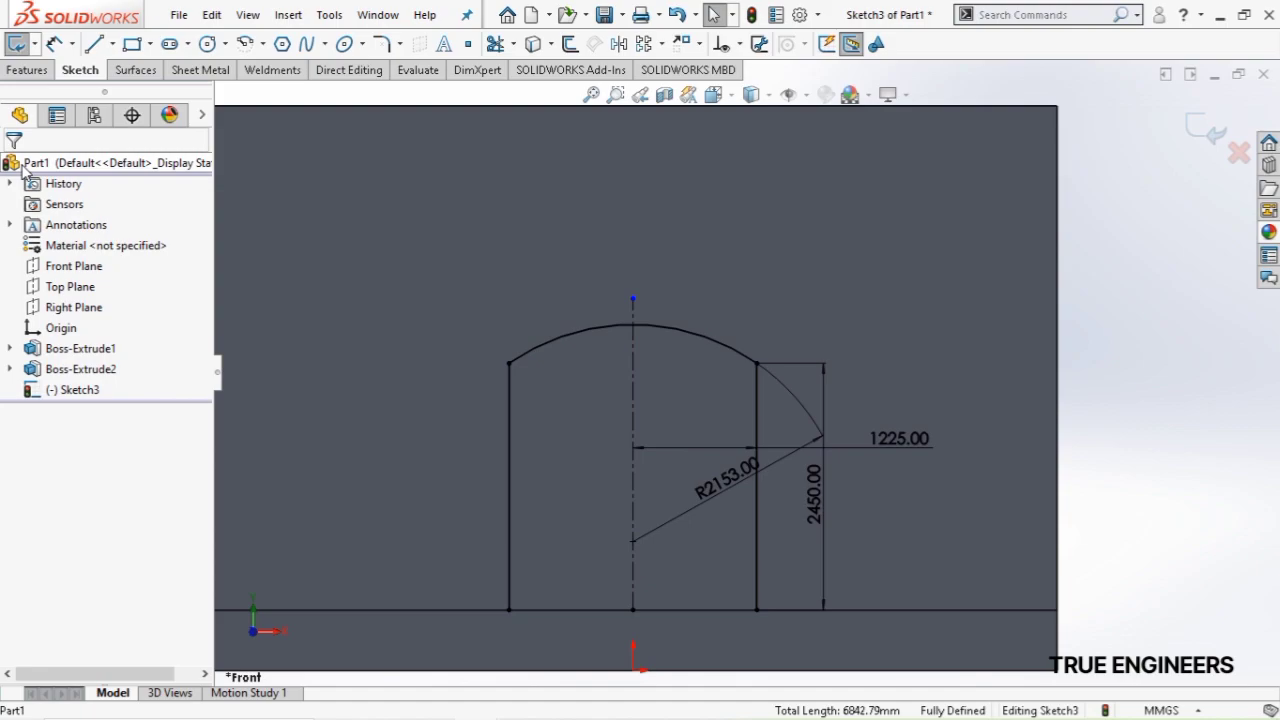
Cut the doorway through the front wall with a 5000 mm blind Extruded Cut, selecting both halves of the arched outline as contours
{"action": "left_click", "coordinate": [28, 71]}
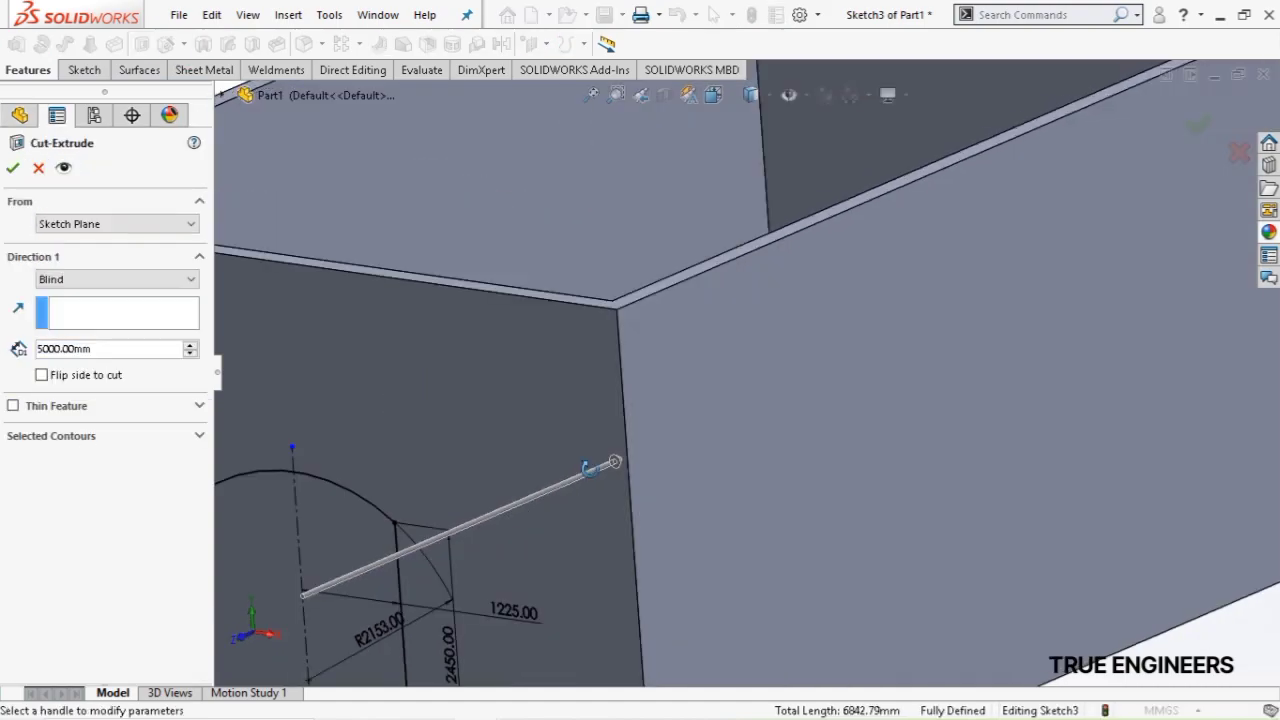
{"action": "mouse_move", "coordinate": [590, 467]}
{"action": "middle_mouse_down"}
{"action": "mouse_move", "coordinate": [585, 550]}
{"action": "mouse_move", "coordinate": [577, 531]}
{"action": "mouse_move", "coordinate": [542, 576]}
{"action": "mouse_move", "coordinate": [529, 475]}
{"action": "middle_mouse_up"}
{"action": "scroll", "coordinate": [585, 550], "scroll_direction": "up", "scroll_amount": 2}
{"action": "scroll", "coordinate": [542, 576], "scroll_direction": "up", "scroll_amount": 3}
{"action": "scroll", "coordinate": [497, 550], "scroll_direction": "down", "scroll_amount": 2}
{"action": "scroll", "coordinate": [513, 544], "scroll_direction": "up", "scroll_amount": 3}
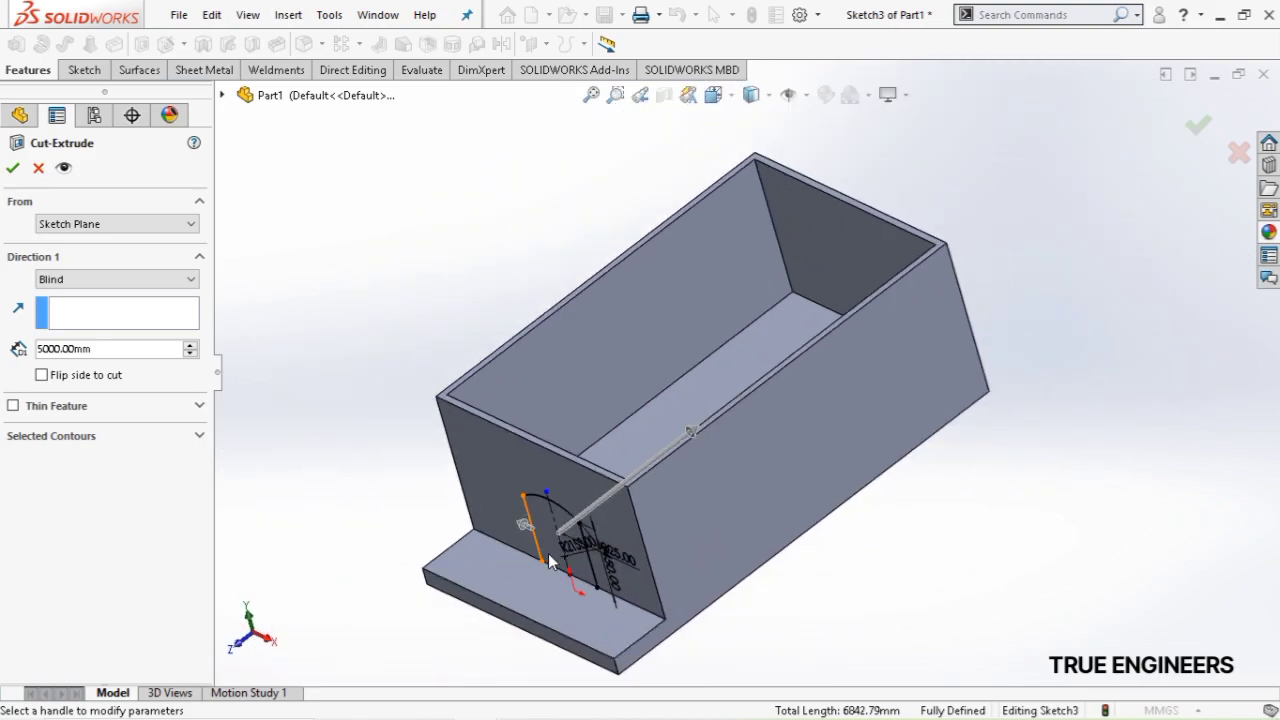
{"action": "scroll", "coordinate": [652, 552], "scroll_direction": "down", "scroll_amount": 4}
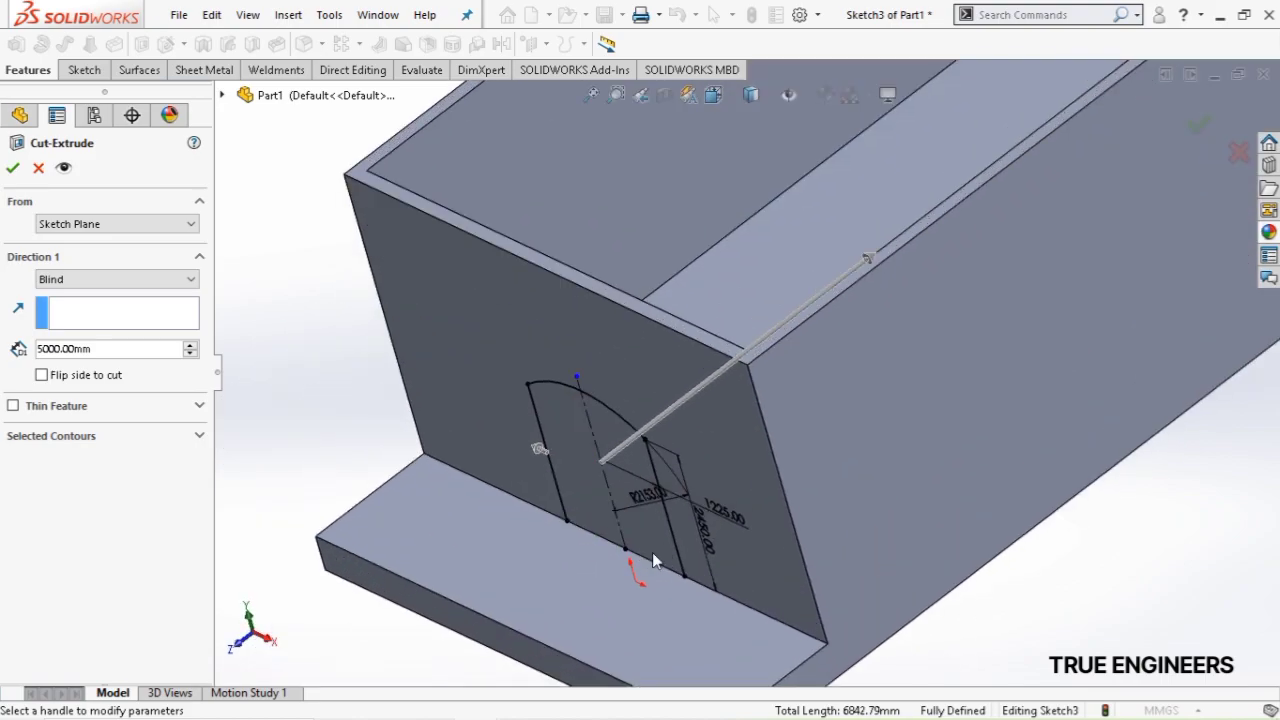
{"action": "left_click", "coordinate": [100, 436]}
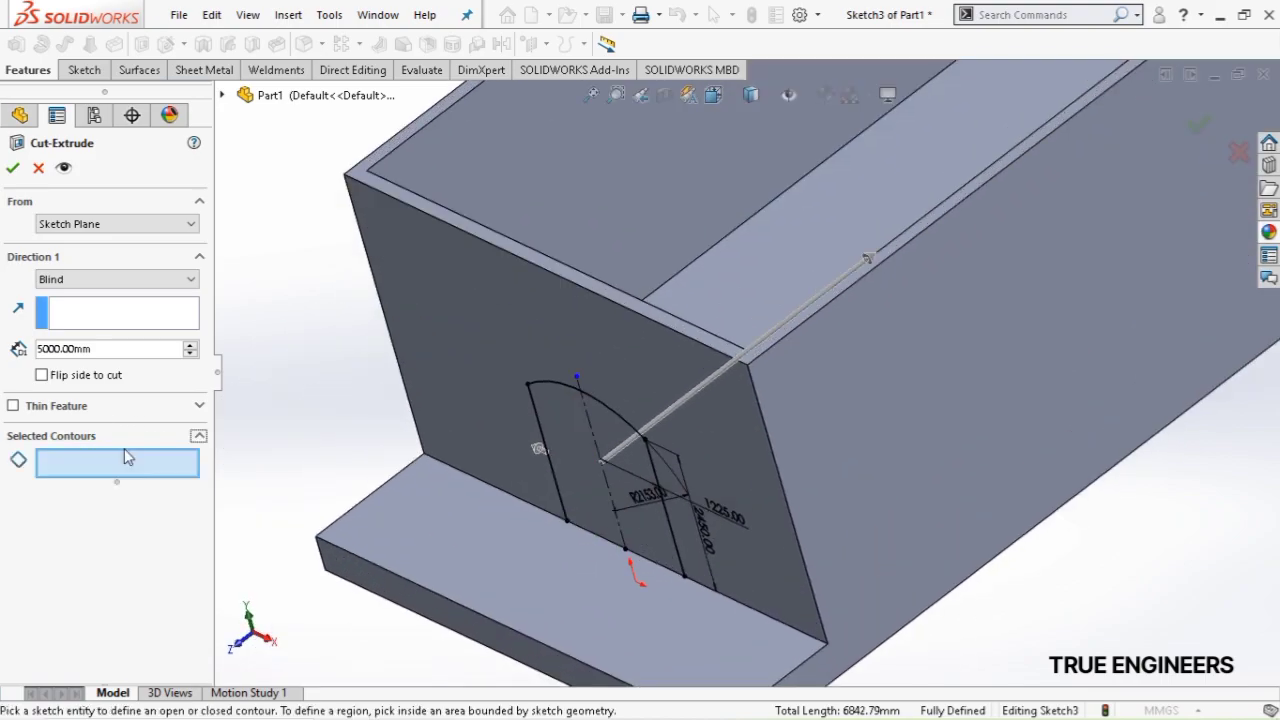
{"action": "left_click", "coordinate": [594, 471]}
{"action": "left_click", "coordinate": [622, 462]}
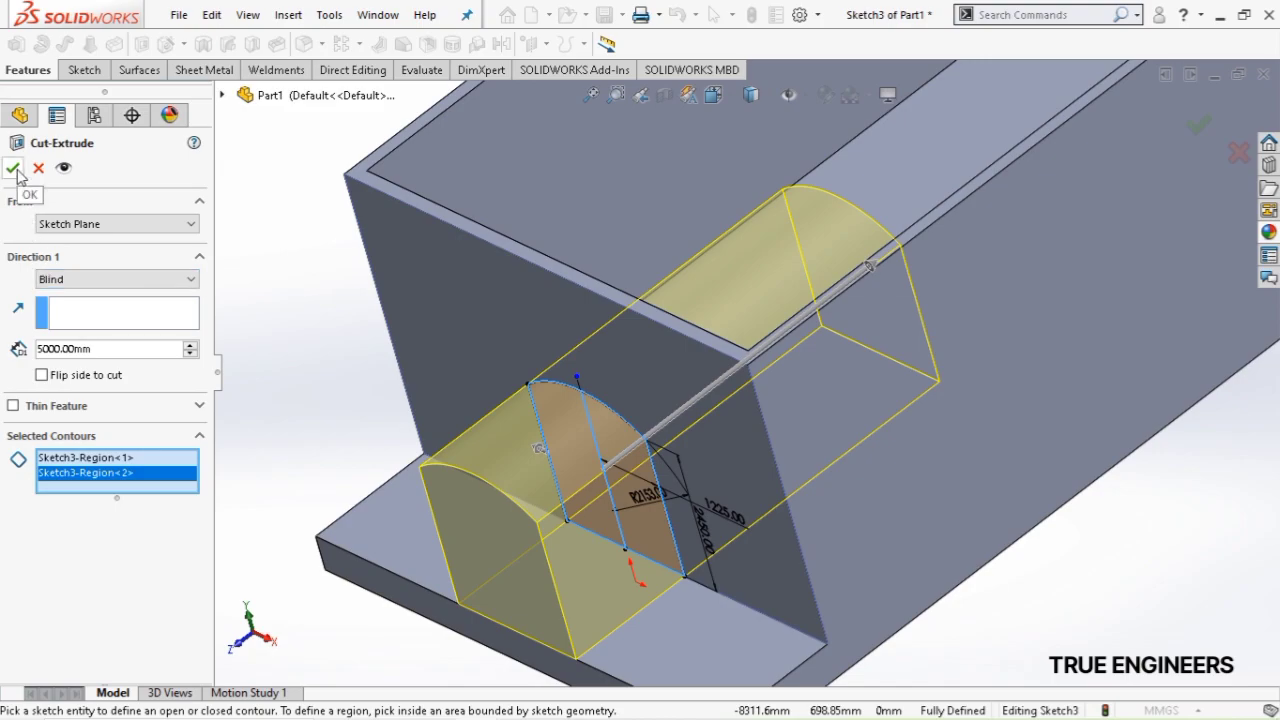
{"action": "key", "text": "Return"}
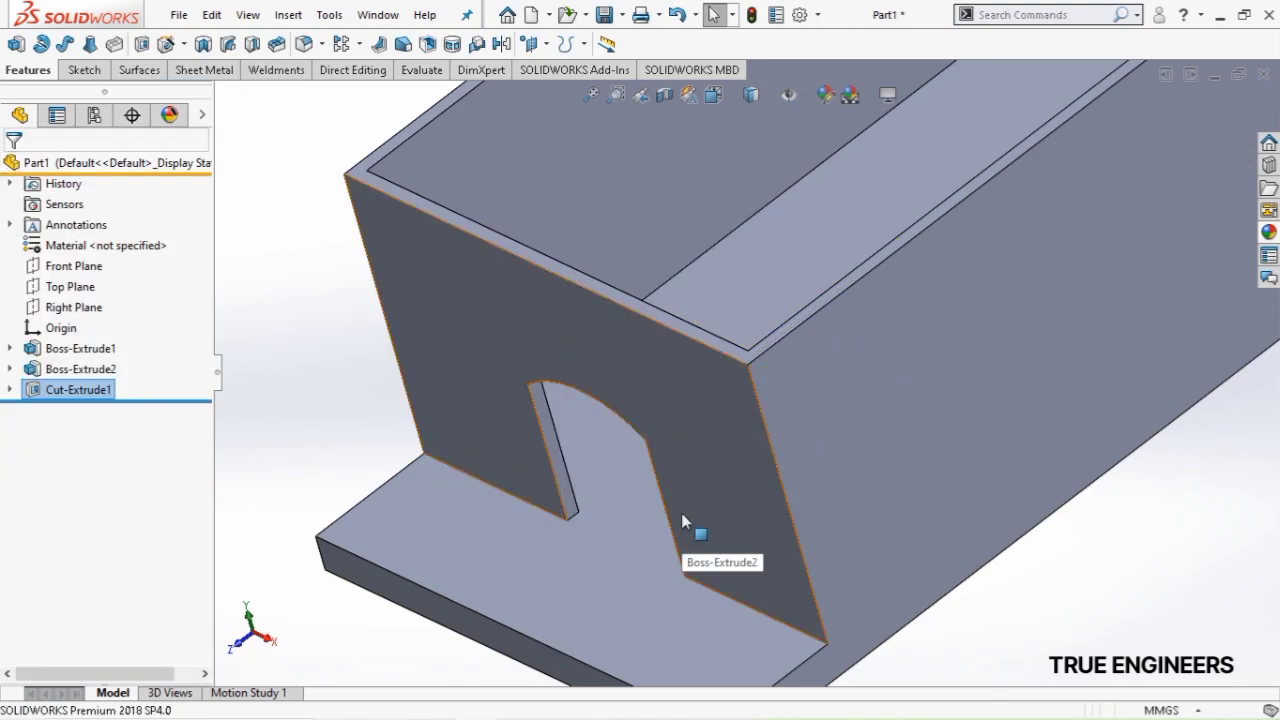
Start a sketch on the front wall's outer face and draw a vertical line about 1374 mm up from its top edge's midpoint
{"action": "left_click", "coordinate": [713, 94]}
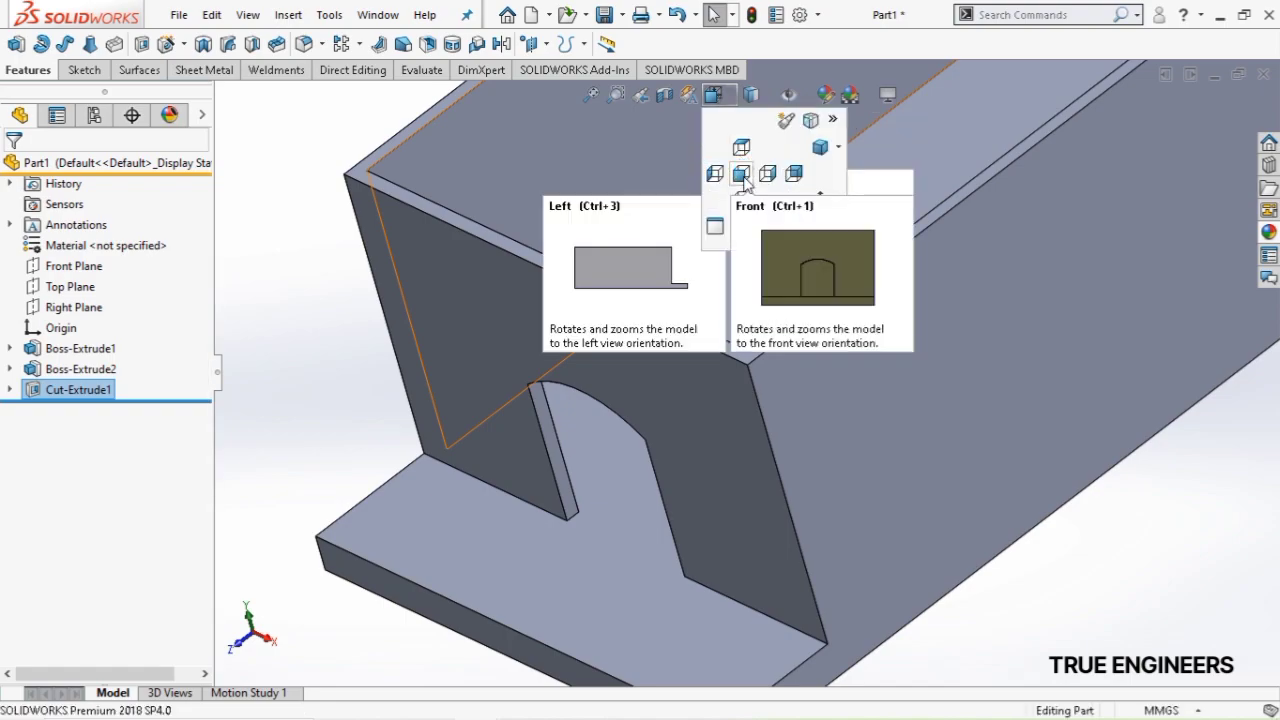
{"action": "left_click", "coordinate": [743, 176]}
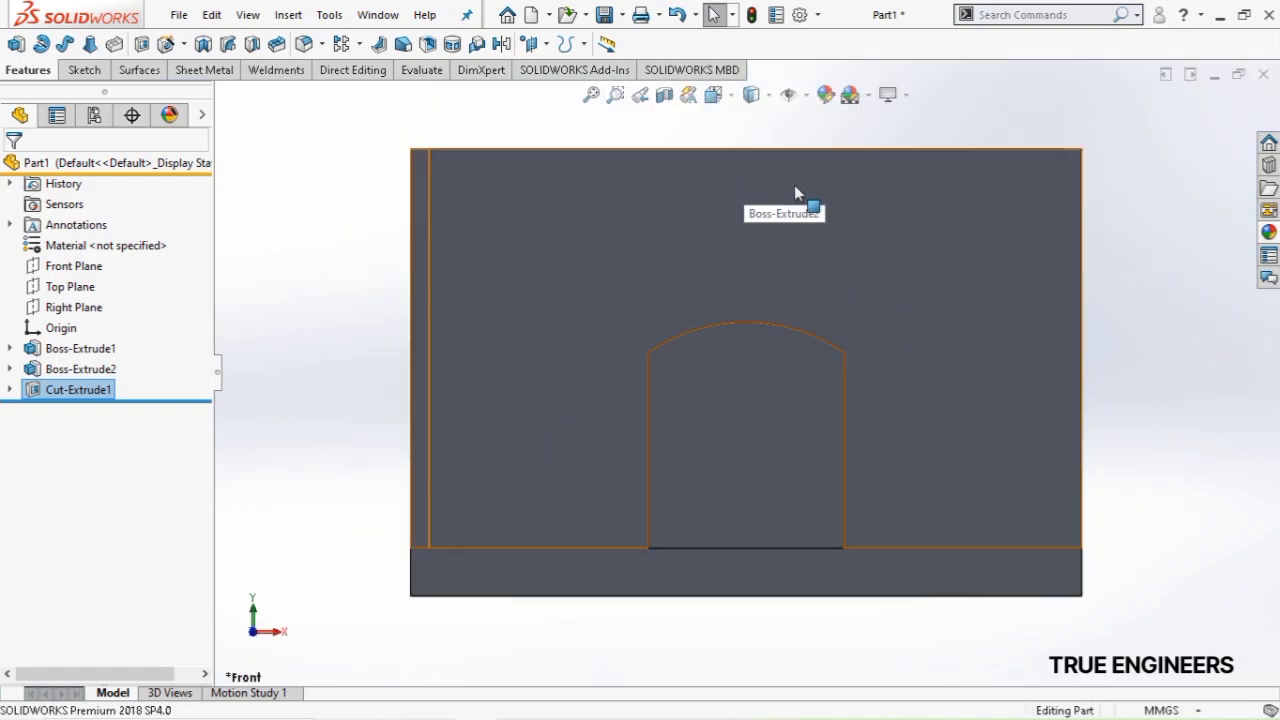
{"action": "left_click", "coordinate": [630, 185]}
{"action": "left_click", "coordinate": [715, 130]}
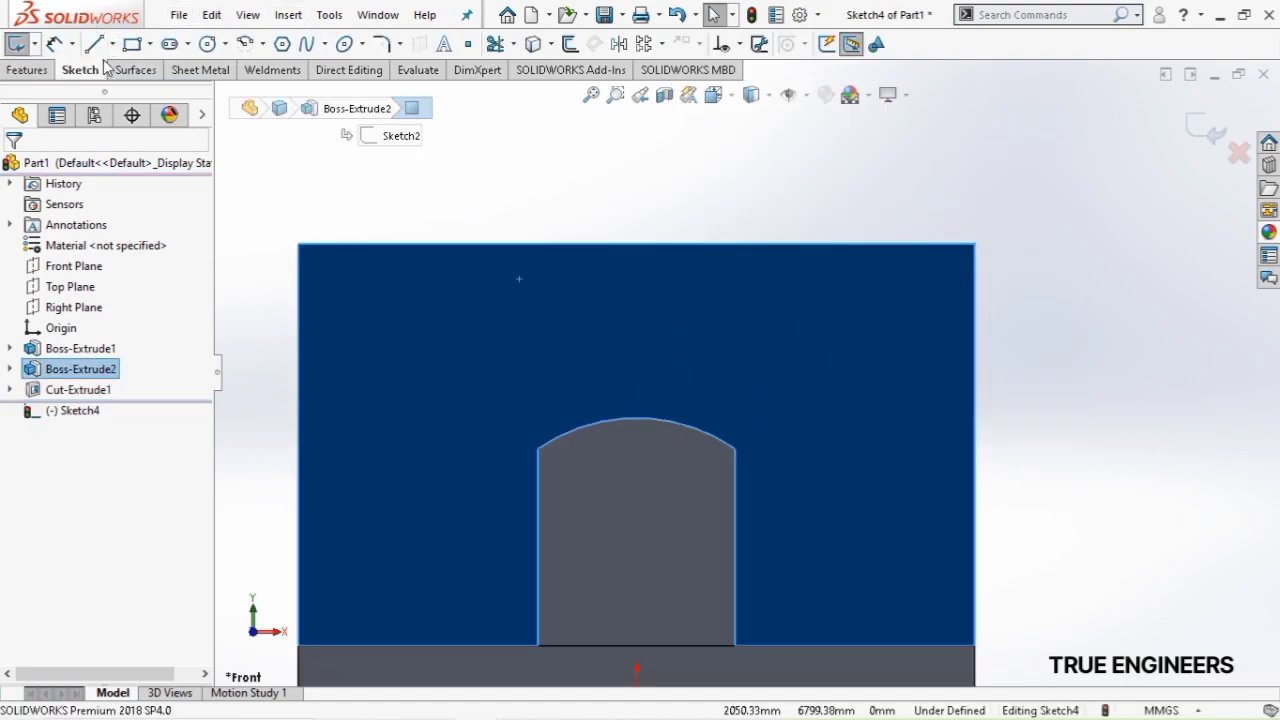
{"action": "left_click", "coordinate": [636, 242]}
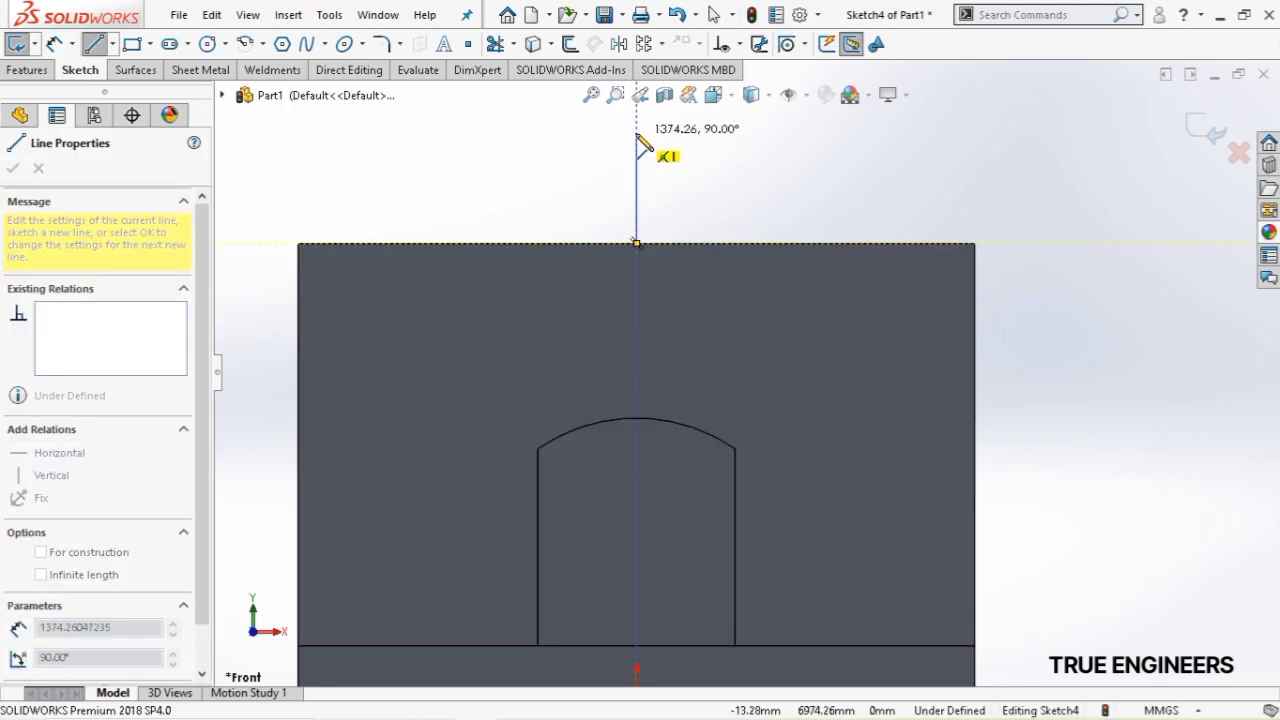
{"action": "left_click", "coordinate": [637, 133]}
{"action": "key", "text": "Escape"}
{"action": "key", "text": "Escape"}
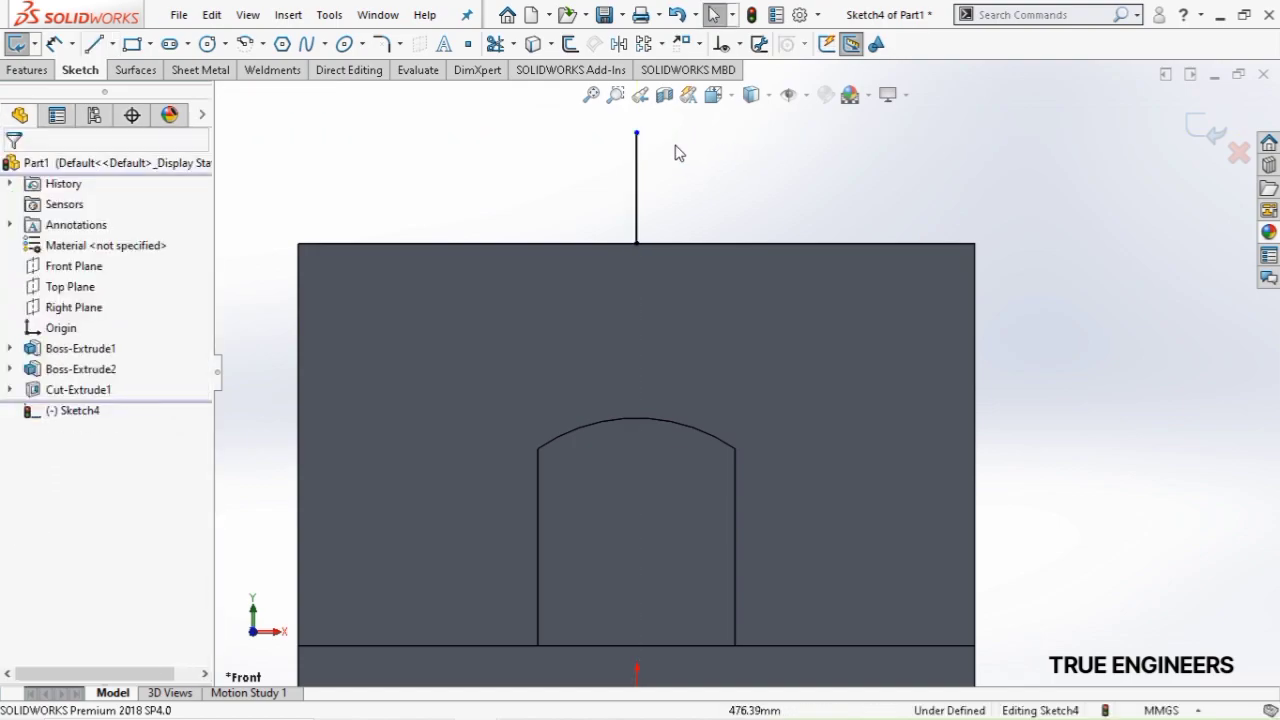
Dimension the vertical line's length as 1500 mm and convert it to construction geometry
{"action": "left_click", "coordinate": [53, 45]}
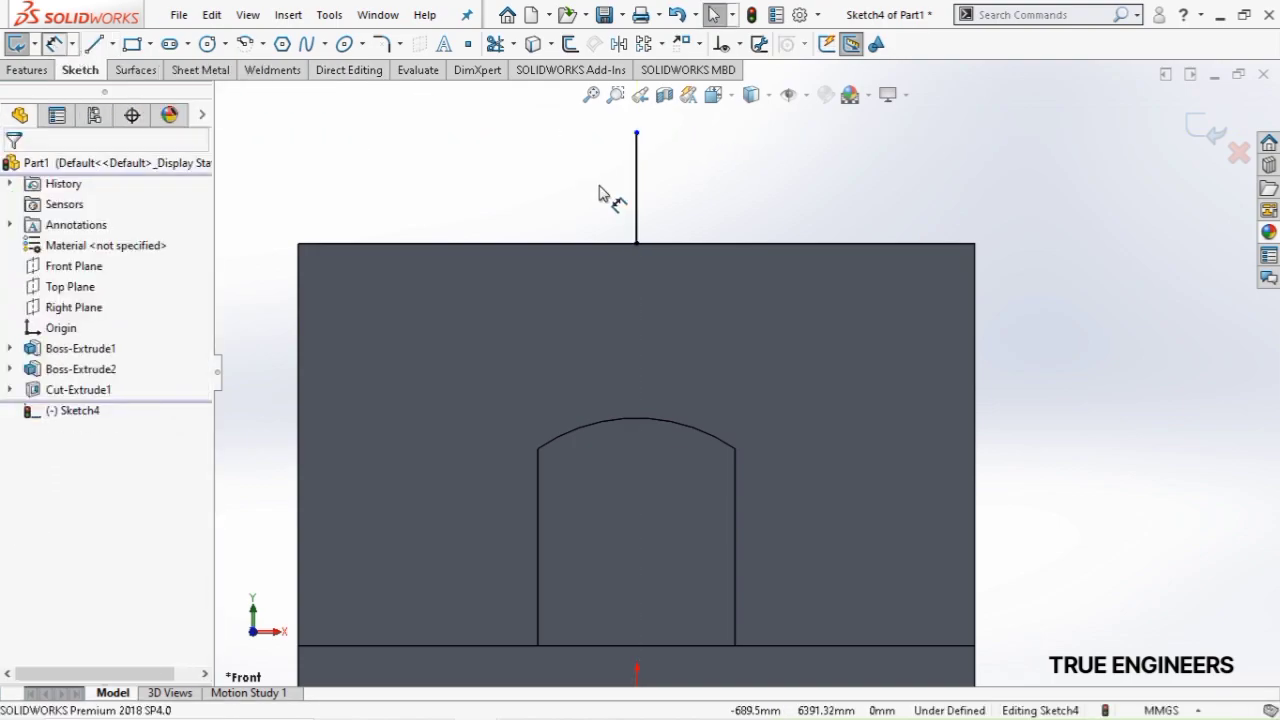
{"action": "left_click", "coordinate": [637, 152]}
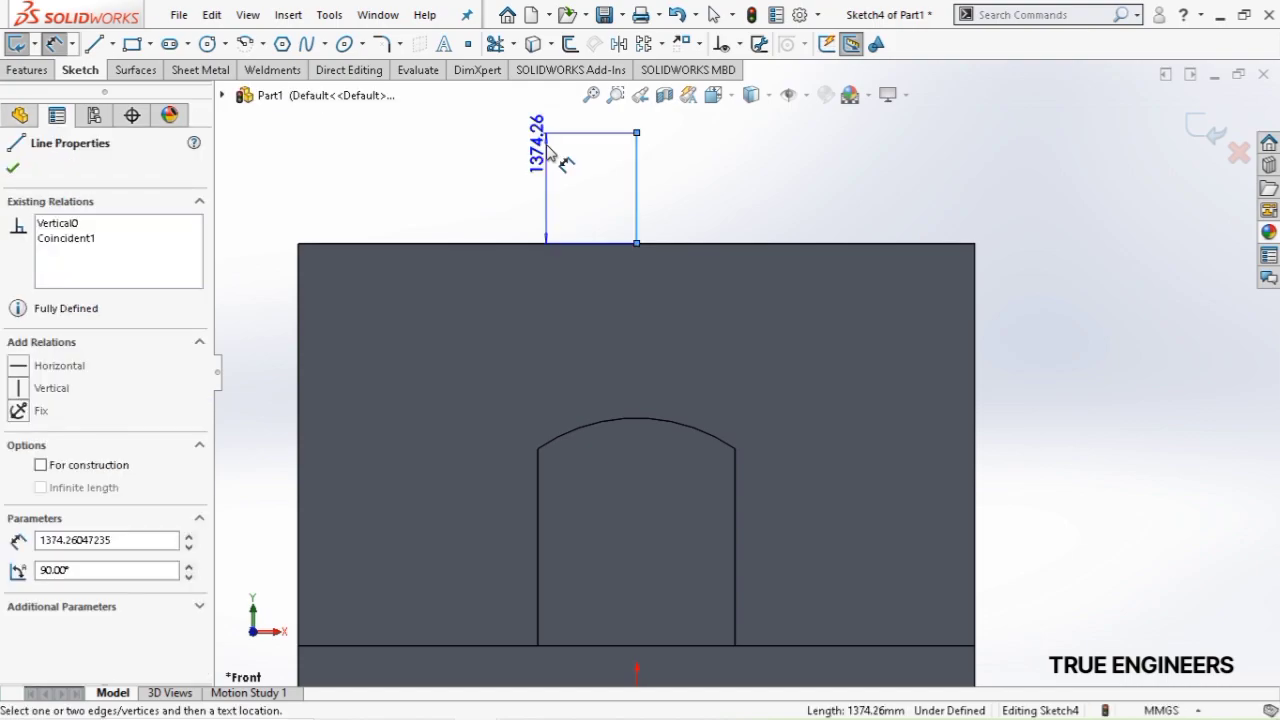
{"action": "left_click", "coordinate": [548, 148]}
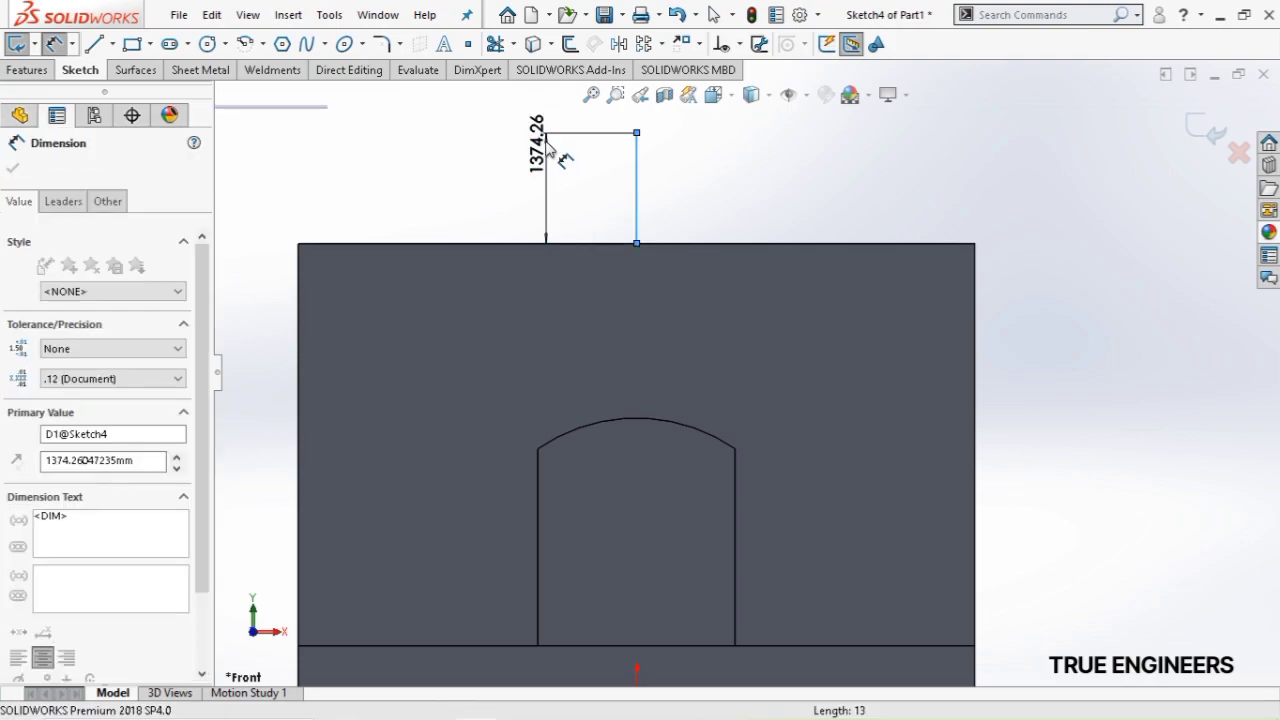
{"action": "type", "text": "1100"}
{"action": "key", "text": "Return"}
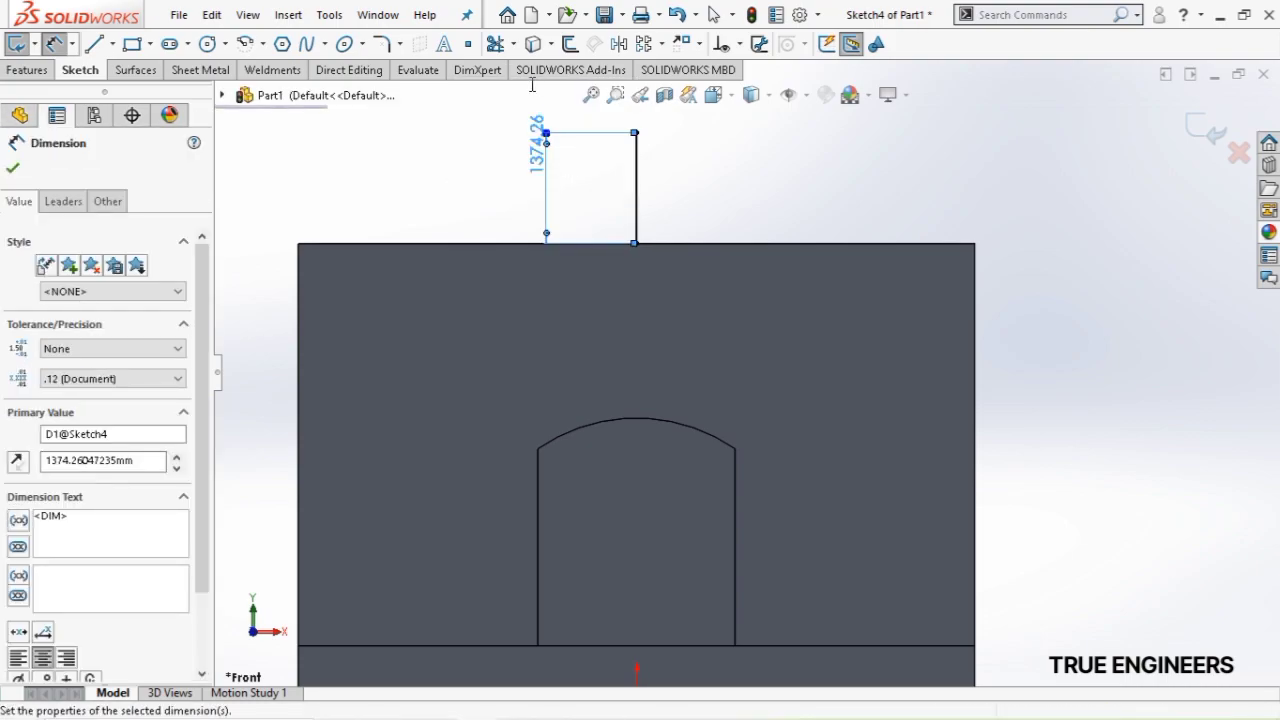
{"action": "key", "text": "Escape"}
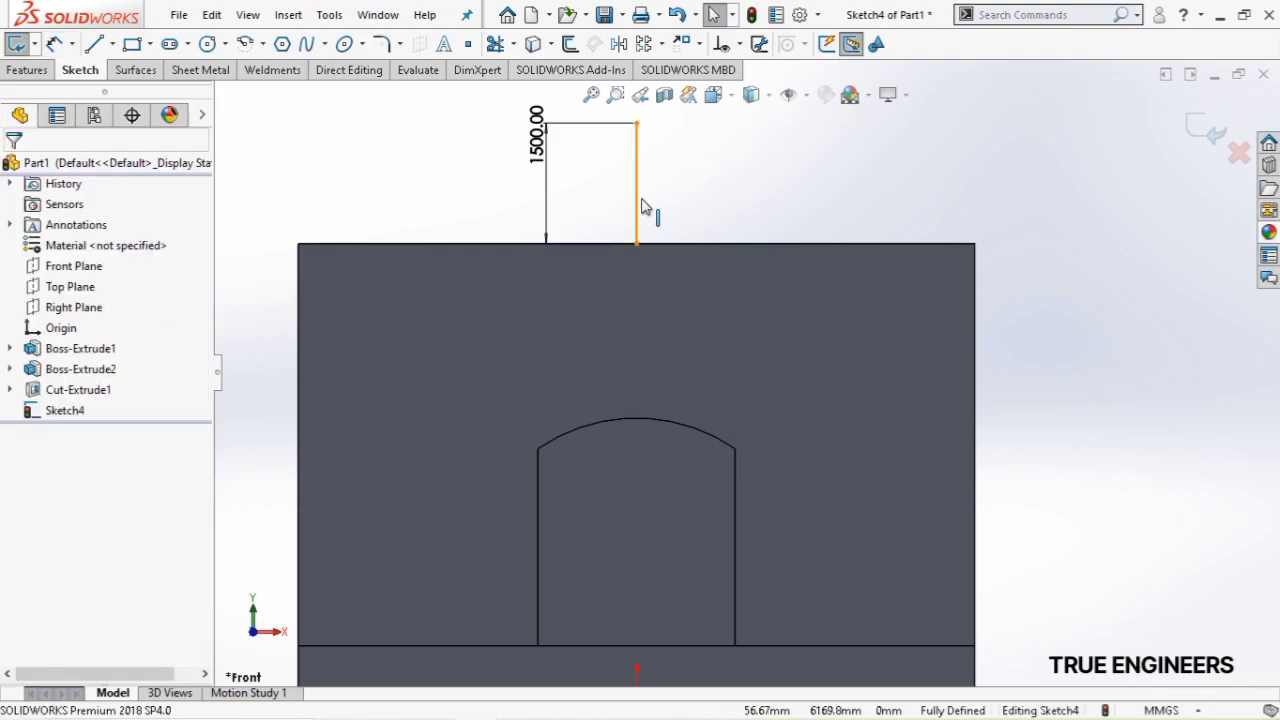
{"action": "left_click", "coordinate": [640, 208]}
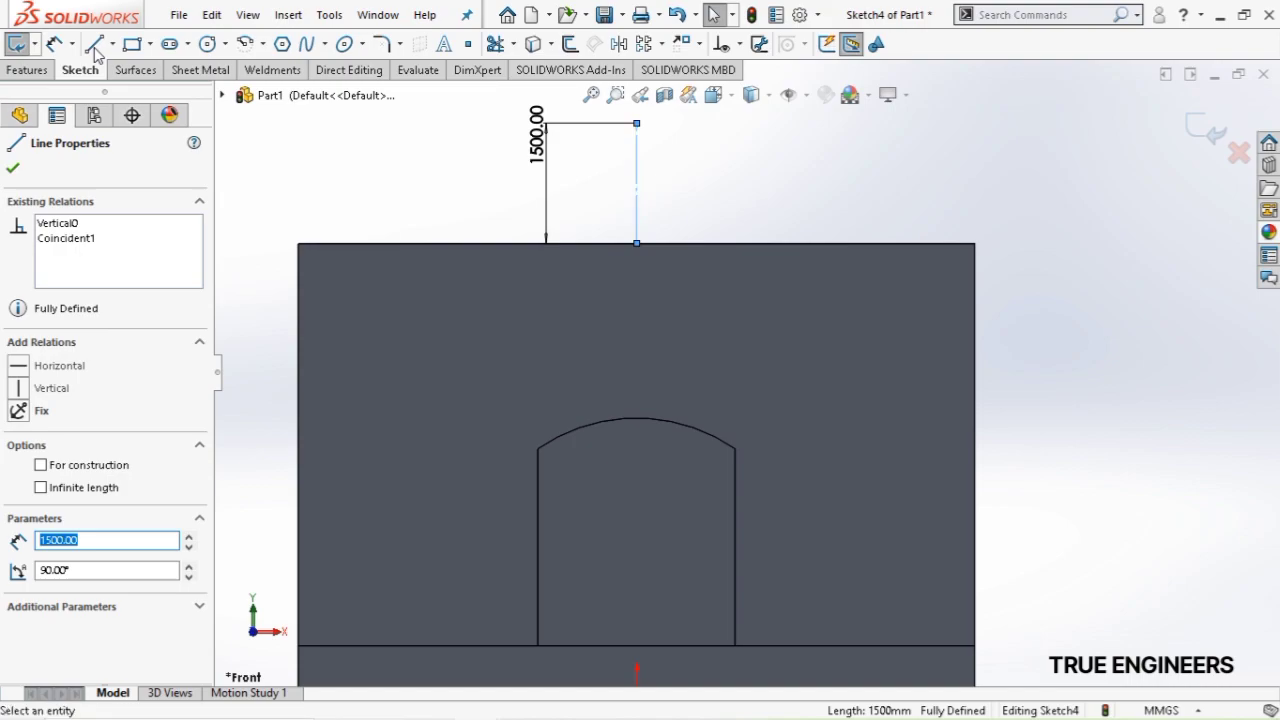
Sketch two sloping roof lines joining the front wall's upper corners to the top endpoint of the vertical construction line
{"action": "left_click", "coordinate": [297, 243]}
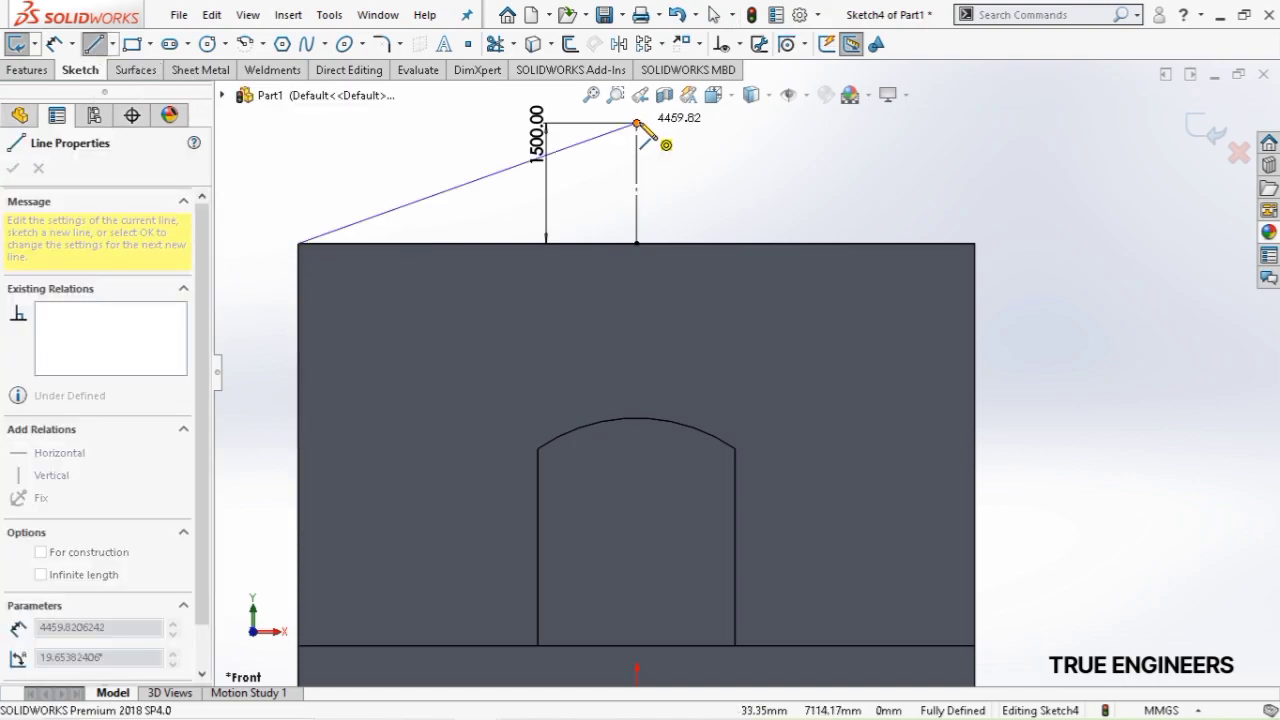
{"action": "left_click", "coordinate": [637, 124]}
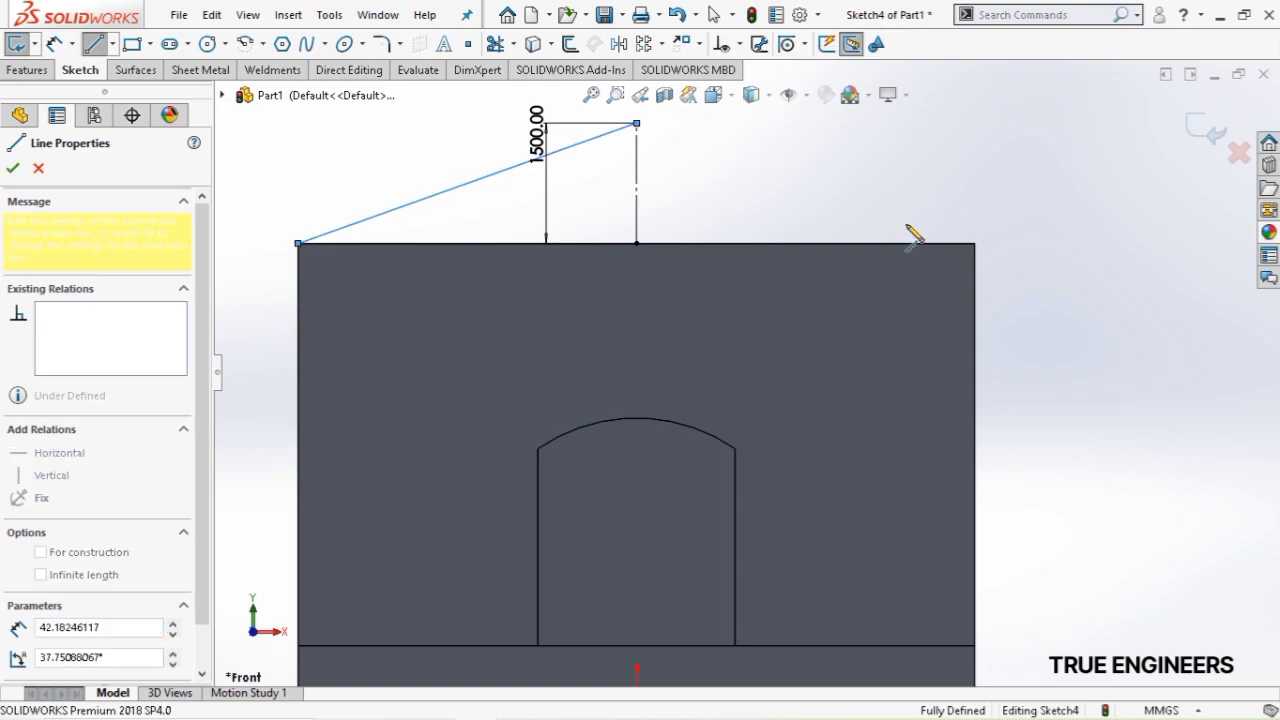
{"action": "left_click", "coordinate": [975, 243]}
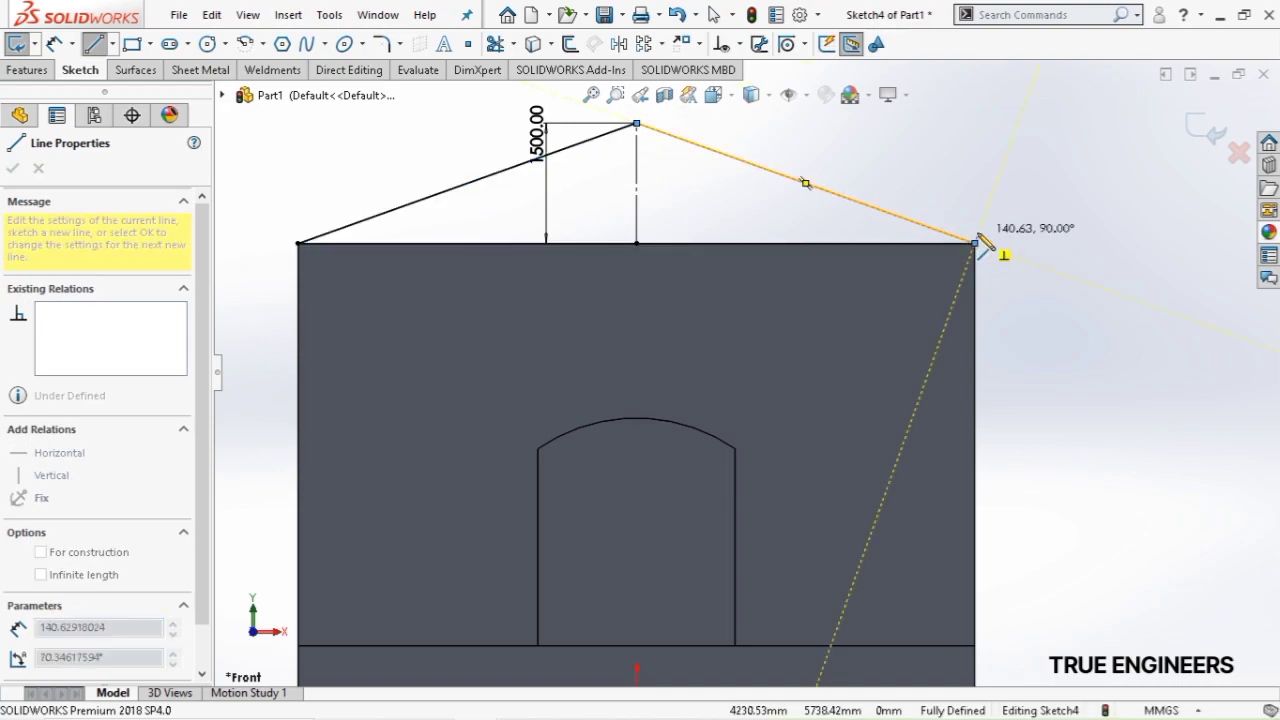
{"action": "scroll", "coordinate": [980, 246], "scroll_direction": "down", "scroll_amount": 3}
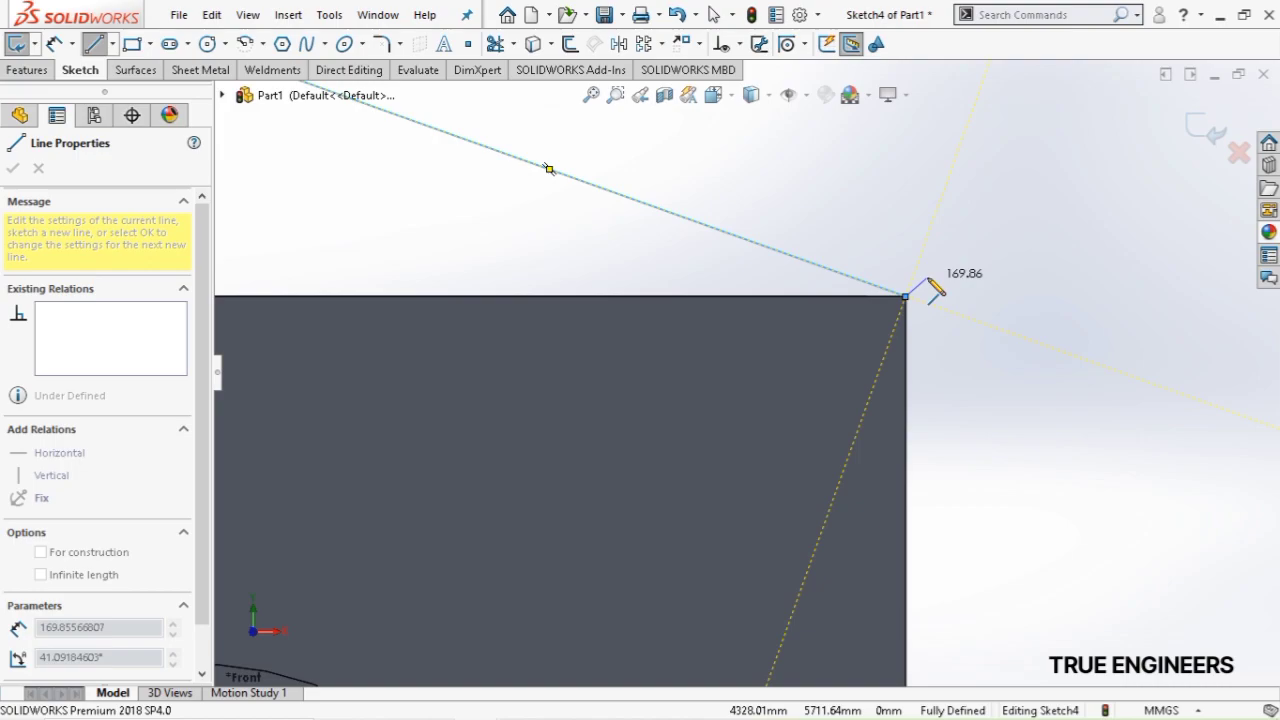
{"action": "key", "text": "Escape"}
{"action": "scroll", "coordinate": [700, 265], "scroll_direction": "up", "scroll_amount": 5}
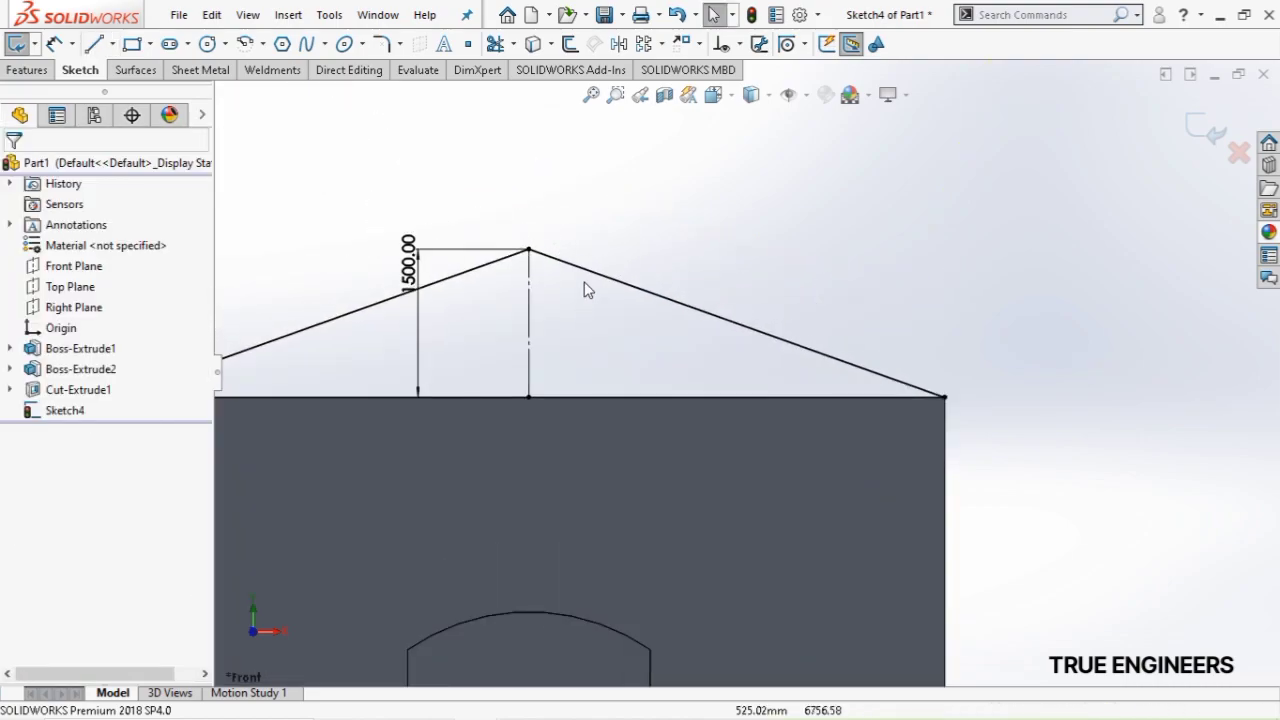
Offset the chain of two sloping roof lines 5 mm toward the inside of the gable, with dimensions added
{"action": "left_click", "coordinate": [535, 252]}
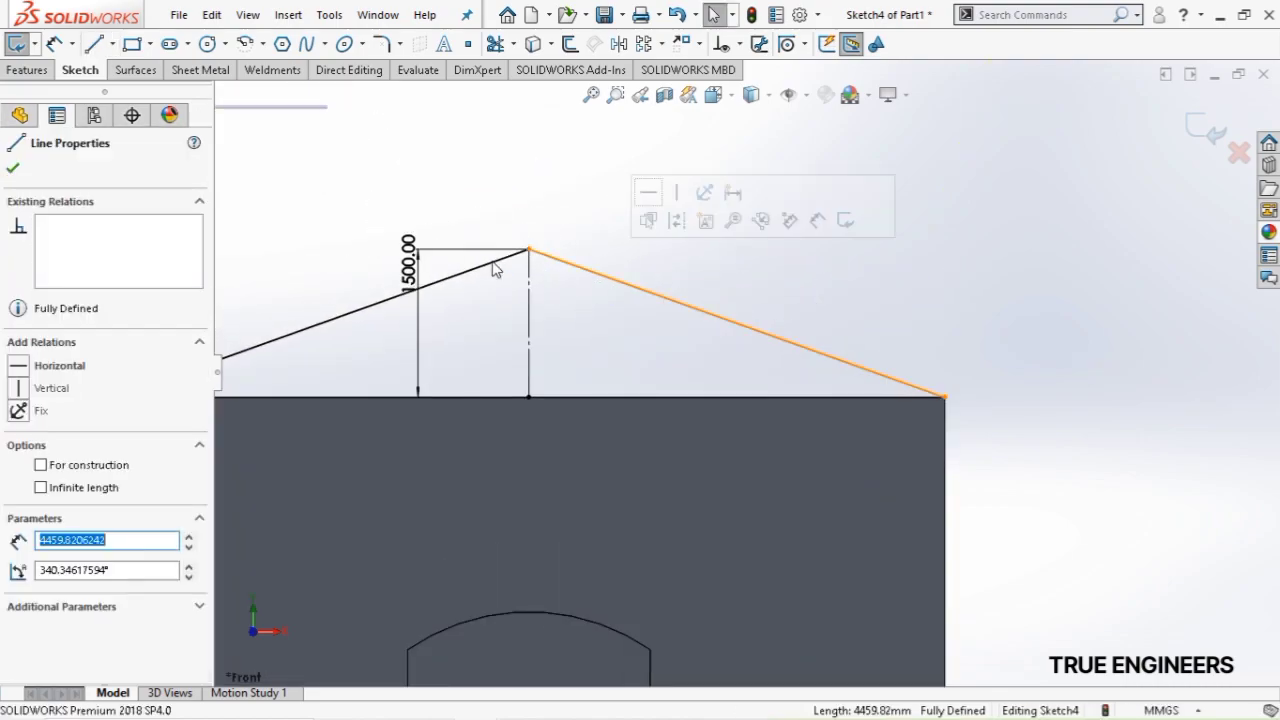
{"action": "left_click", "coordinate": [572, 45]}
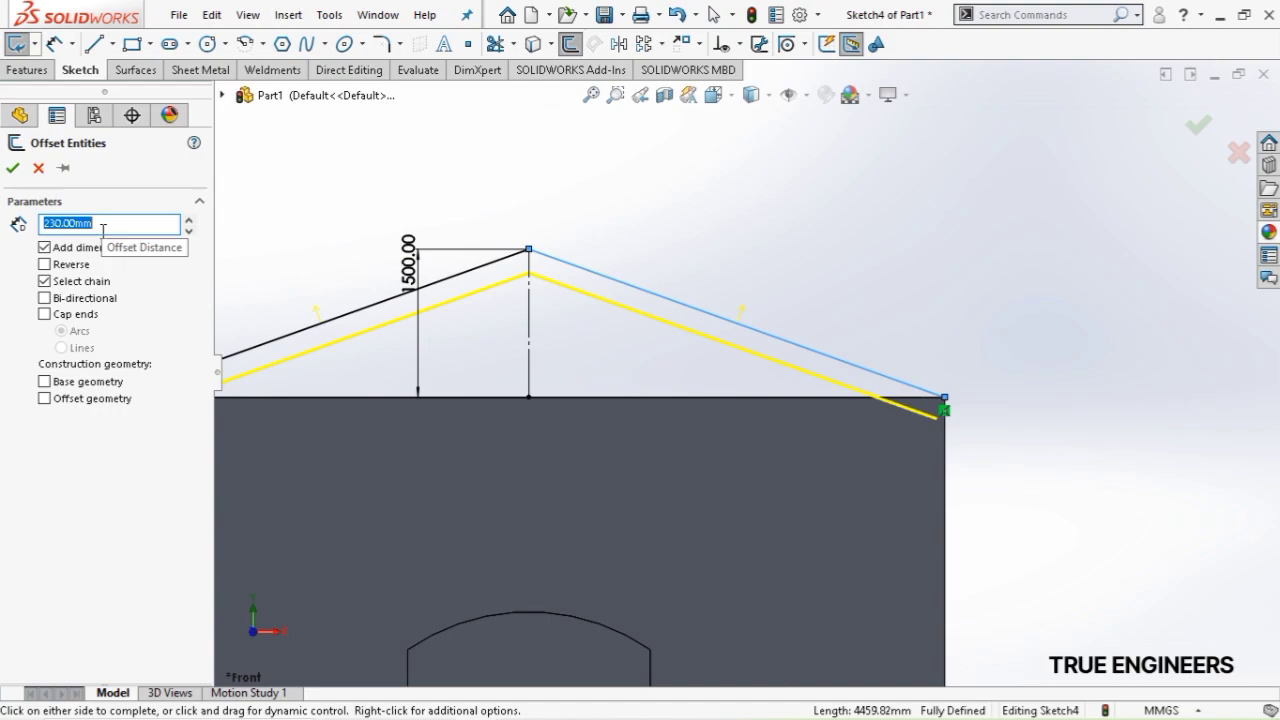
{"action": "key", "text": "Return"}
{"action": "scroll", "coordinate": [480, 250], "scroll_direction": "down", "scroll_amount": 5}
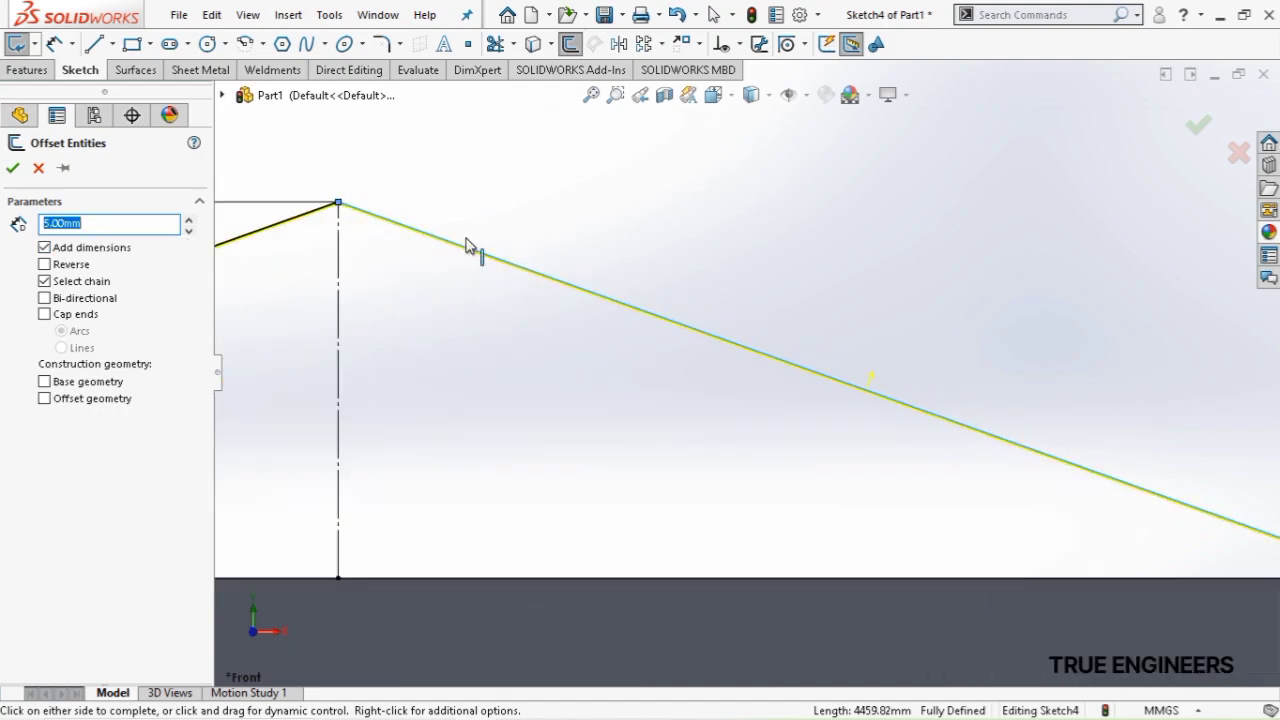
{"action": "scroll", "coordinate": [392, 243], "scroll_direction": "down", "scroll_amount": 5}
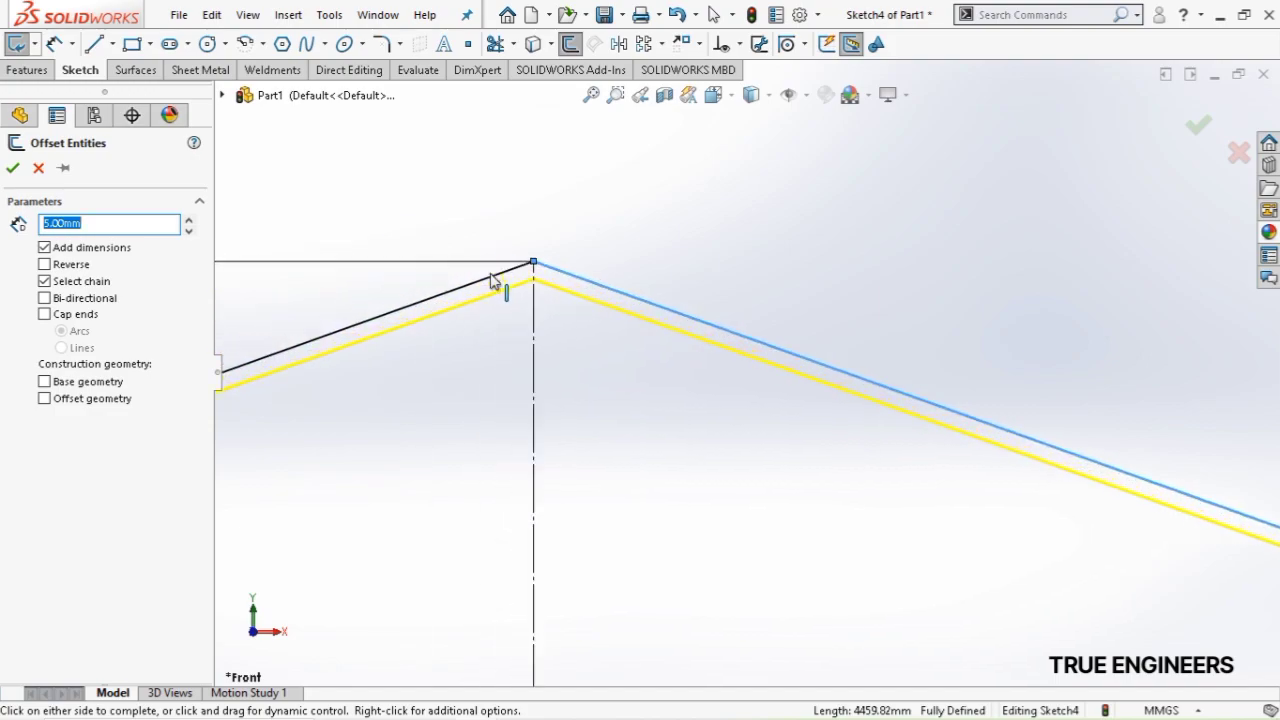
{"action": "scroll", "coordinate": [353, 367], "scroll_direction": "up", "scroll_amount": 8}
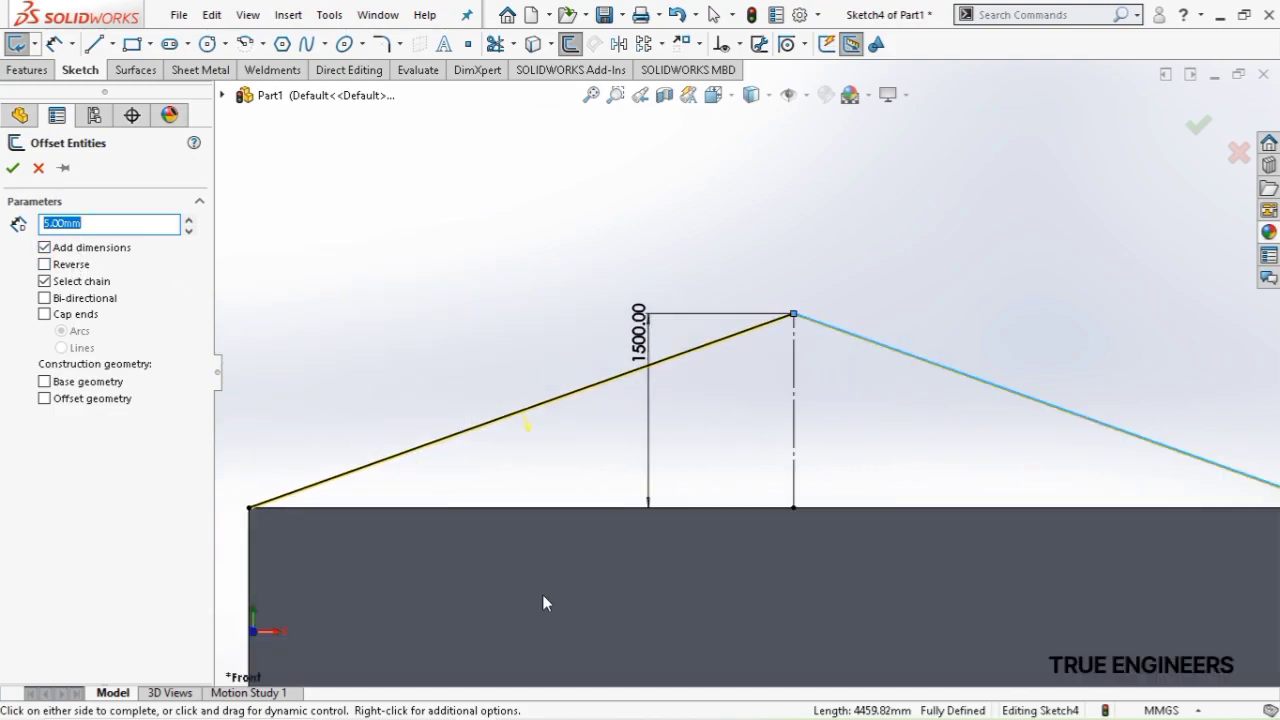
{"action": "scroll", "coordinate": [528, 326], "scroll_direction": "down", "scroll_amount": 5}
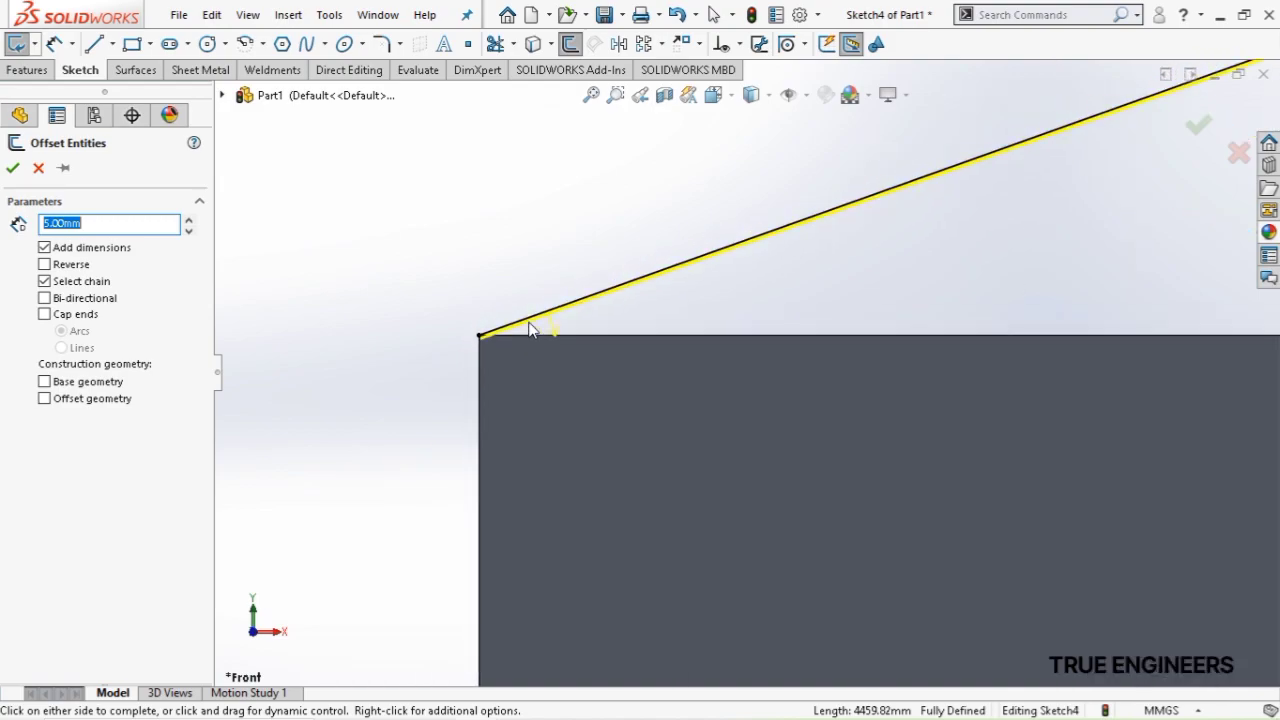
{"action": "left_click", "coordinate": [13, 170]}
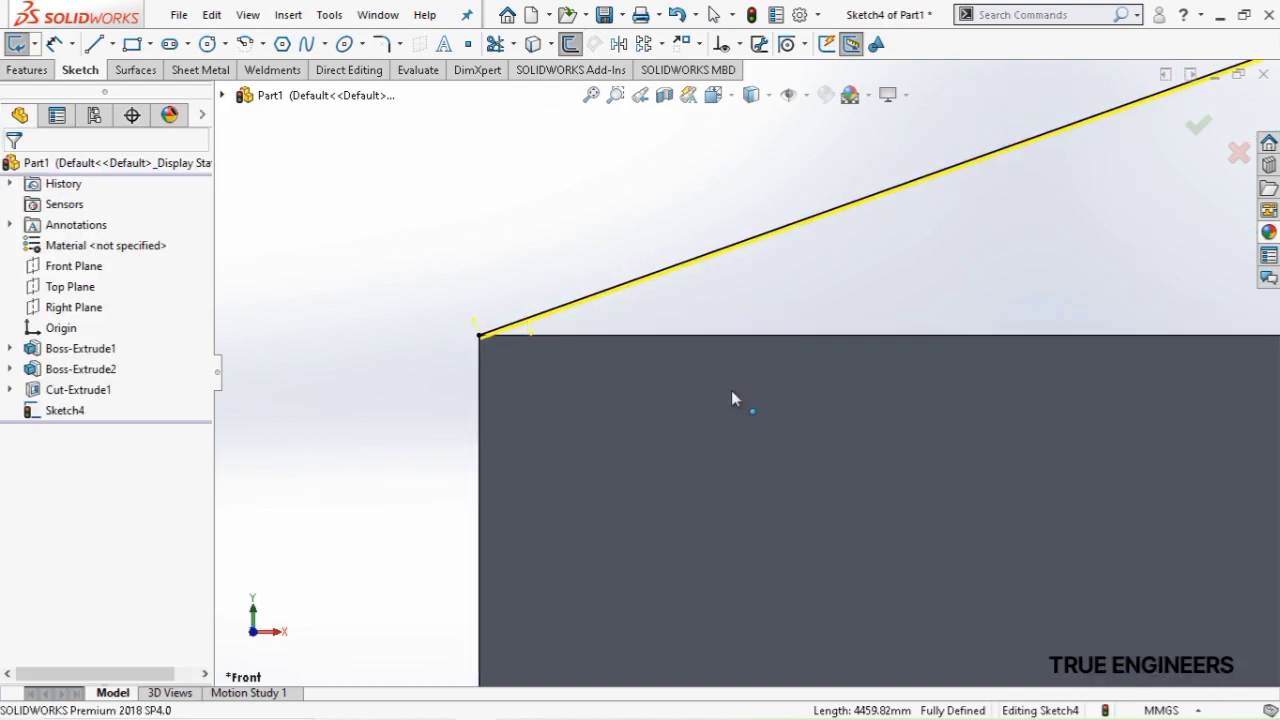
Close the thin roof profile with short lines joining the original and offset lines at both eaves
{"action": "scroll", "coordinate": [480, 408], "scroll_direction": "up", "scroll_amount": 3}
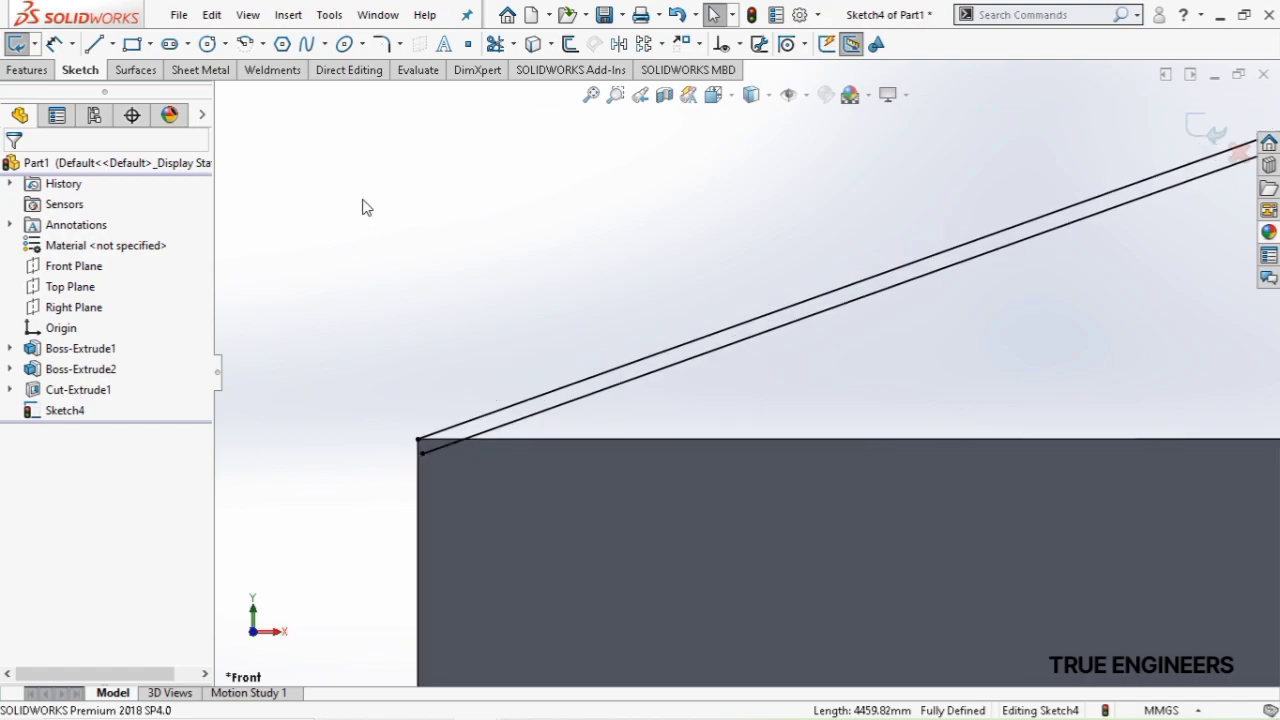
{"action": "left_click", "coordinate": [94, 43]}
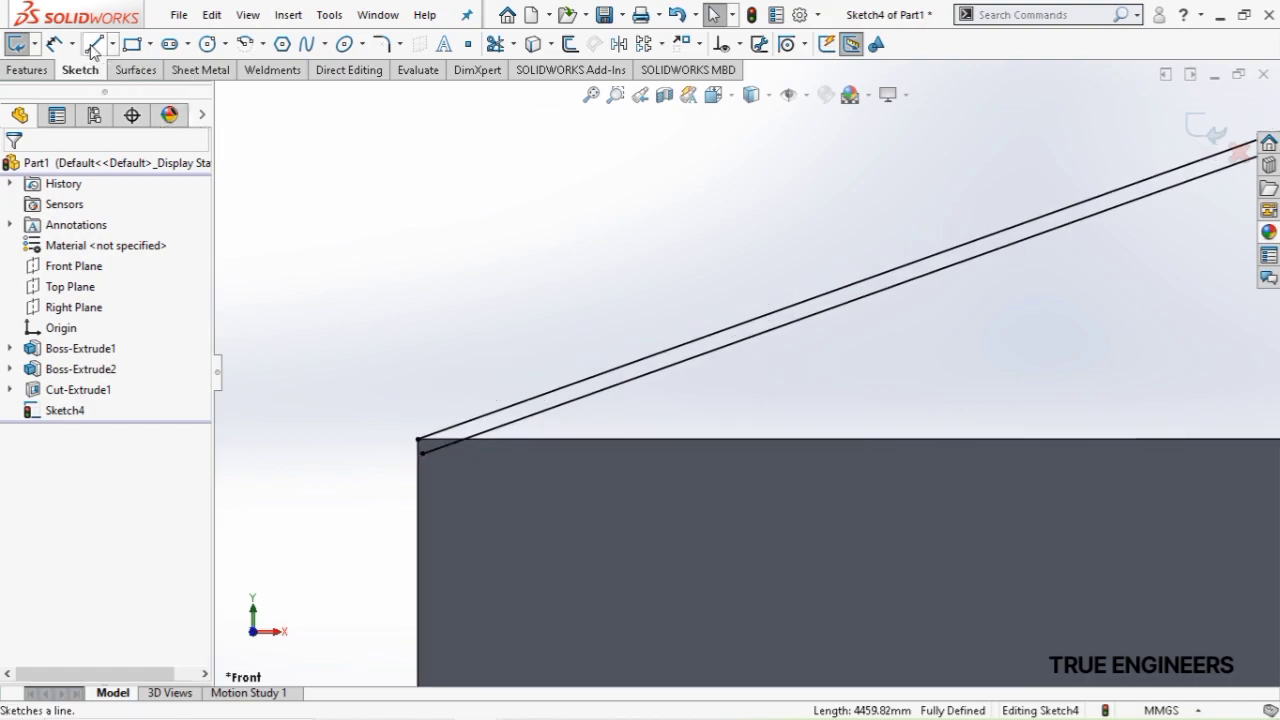
{"action": "left_click", "coordinate": [423, 453]}
{"action": "left_click", "coordinate": [418, 439]}
{"action": "scroll", "coordinate": [979, 540], "scroll_direction": "up", "scroll_amount": 3}
{"action": "scroll", "coordinate": [985, 550], "scroll_direction": "up", "scroll_amount": 5}
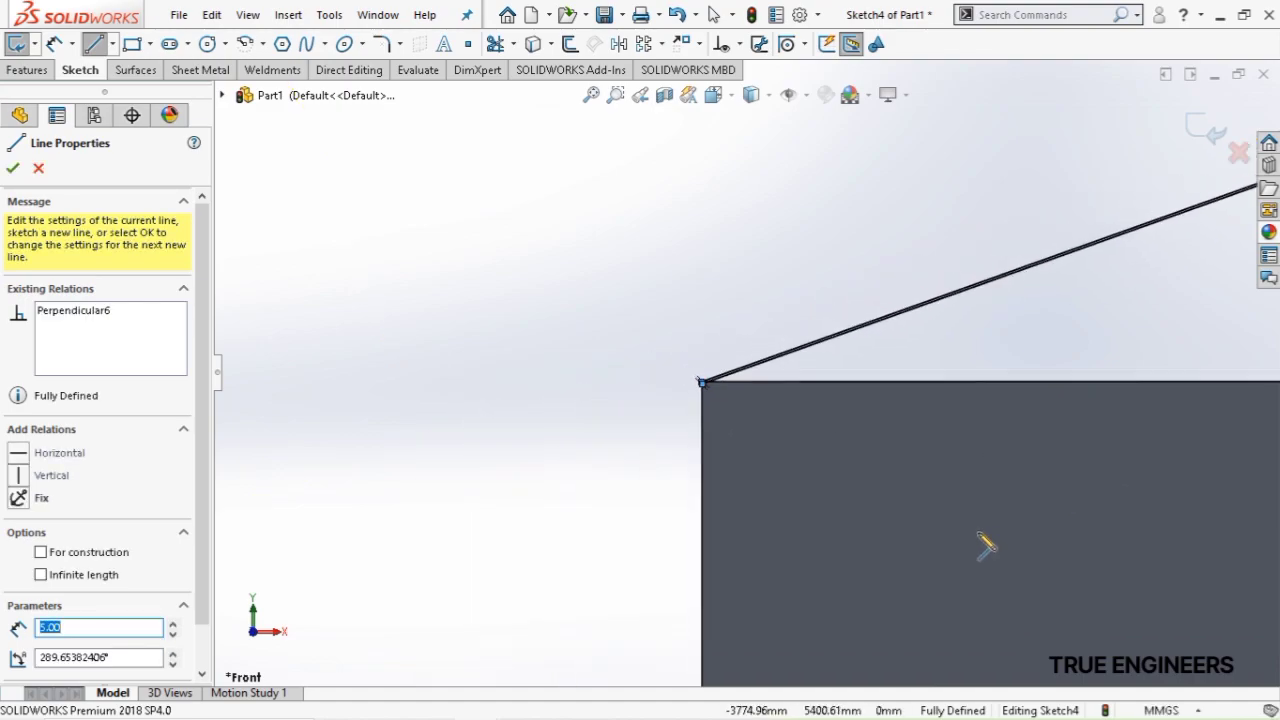
{"action": "scroll", "coordinate": [1255, 403], "scroll_direction": "down", "scroll_amount": 8}
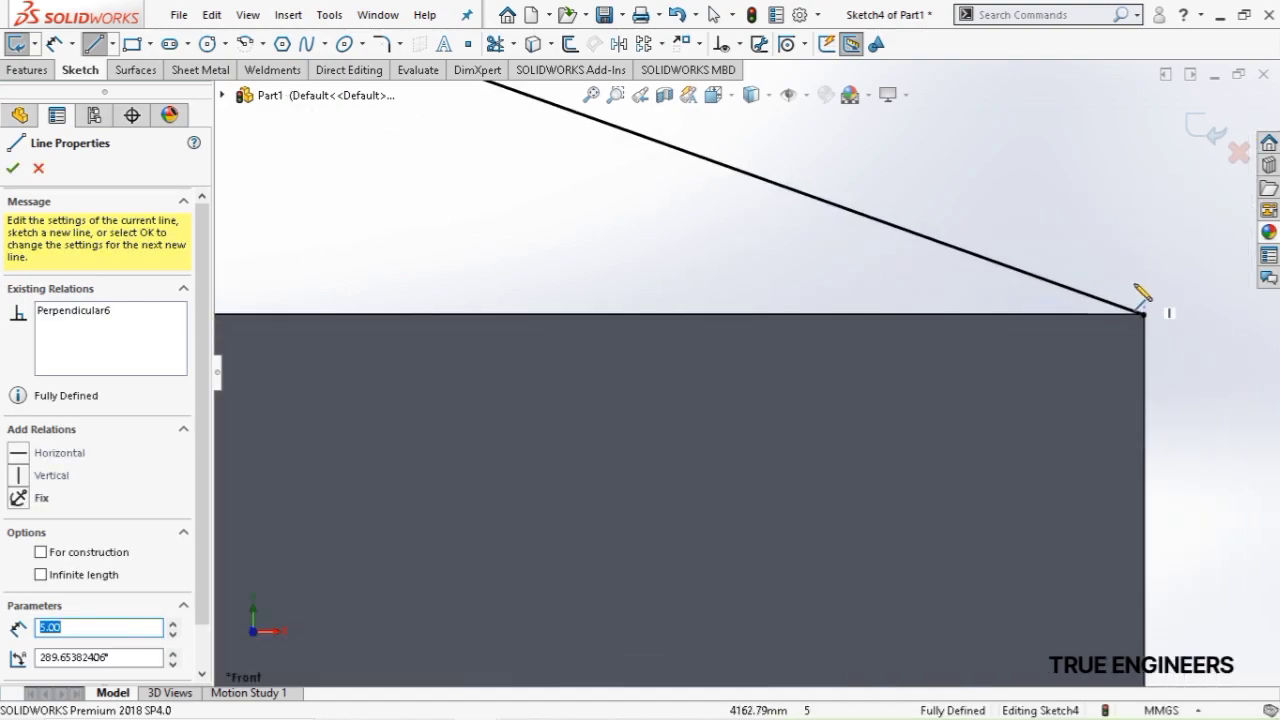
{"action": "scroll", "coordinate": [930, 384], "scroll_direction": "down", "scroll_amount": 3}
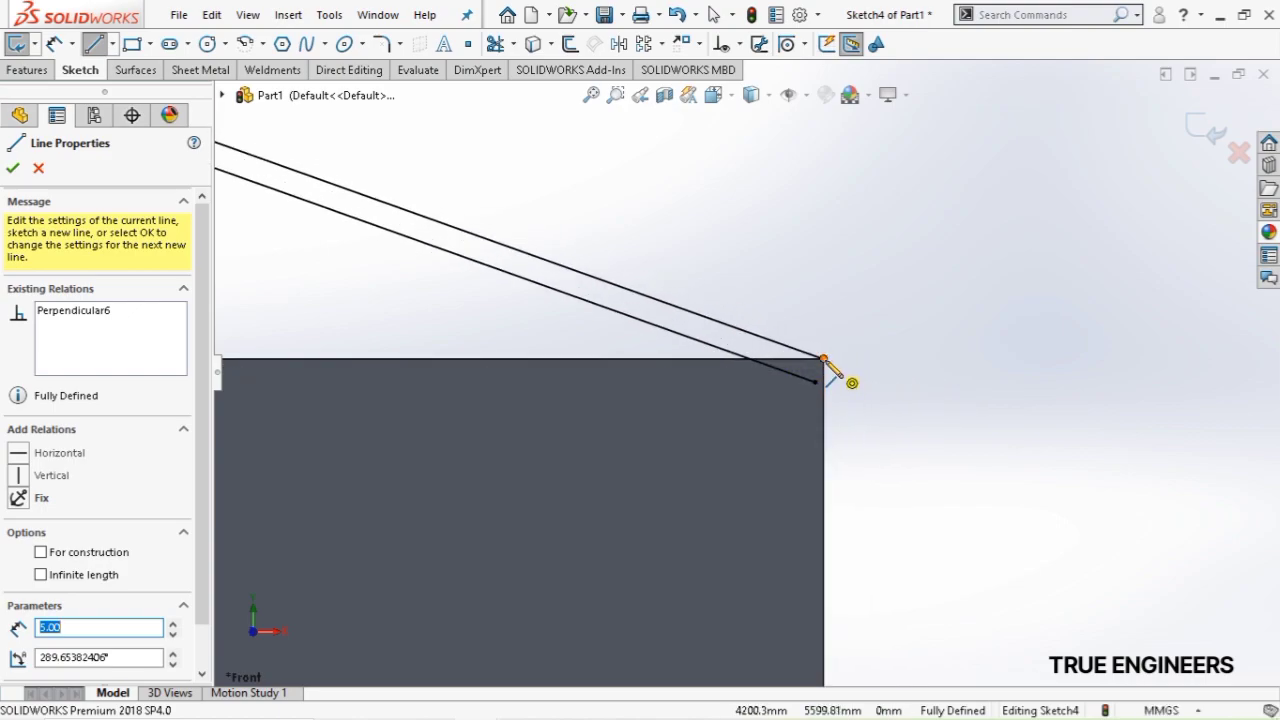
{"action": "left_click", "coordinate": [817, 380]}
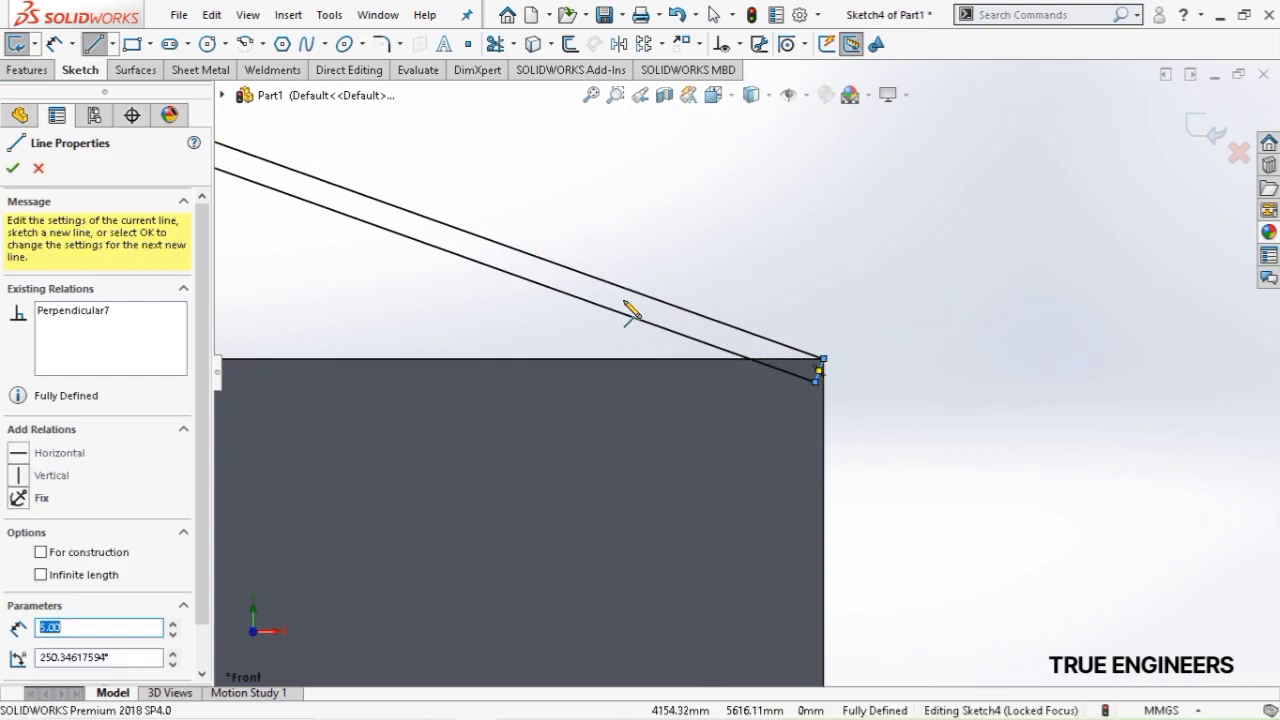
{"action": "scroll", "coordinate": [632, 315], "scroll_direction": "up", "scroll_amount": 3}
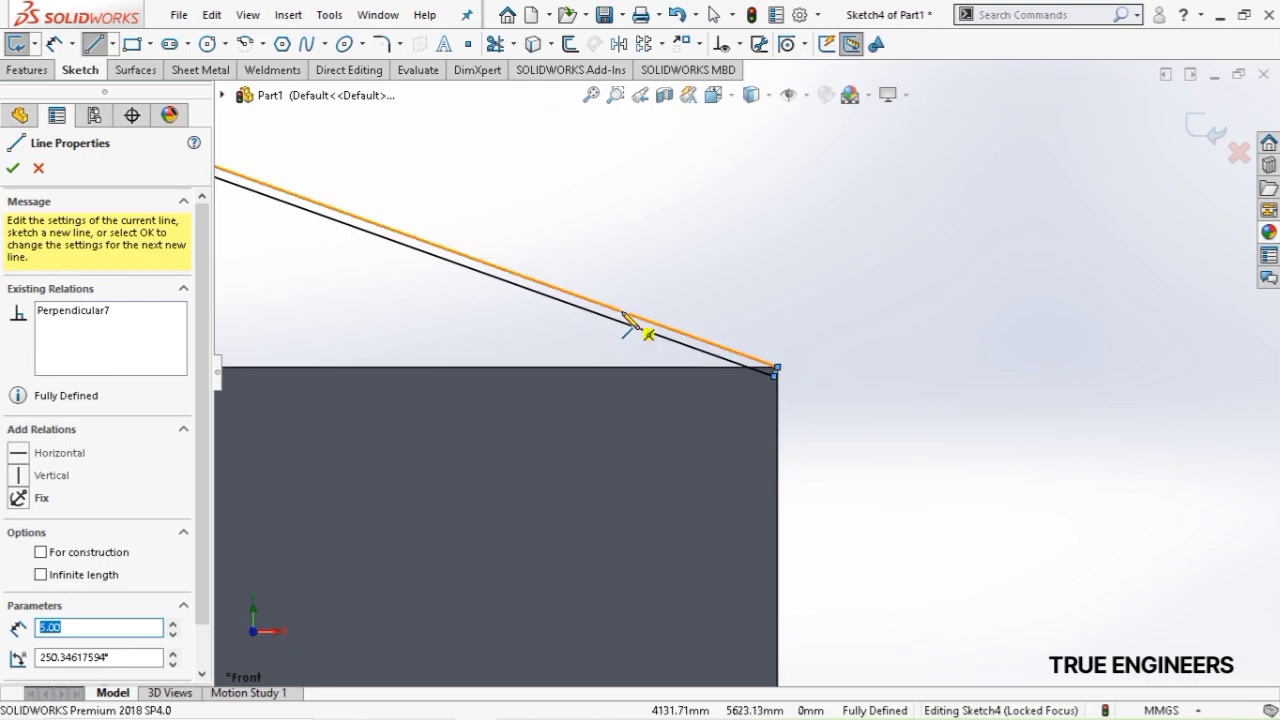
Extrude the thin gabled roof profile up to the outer face of the rear wall, without merging it with the walls
{"action": "left_click", "coordinate": [27, 69]}
{"action": "left_click", "coordinate": [16, 43]}
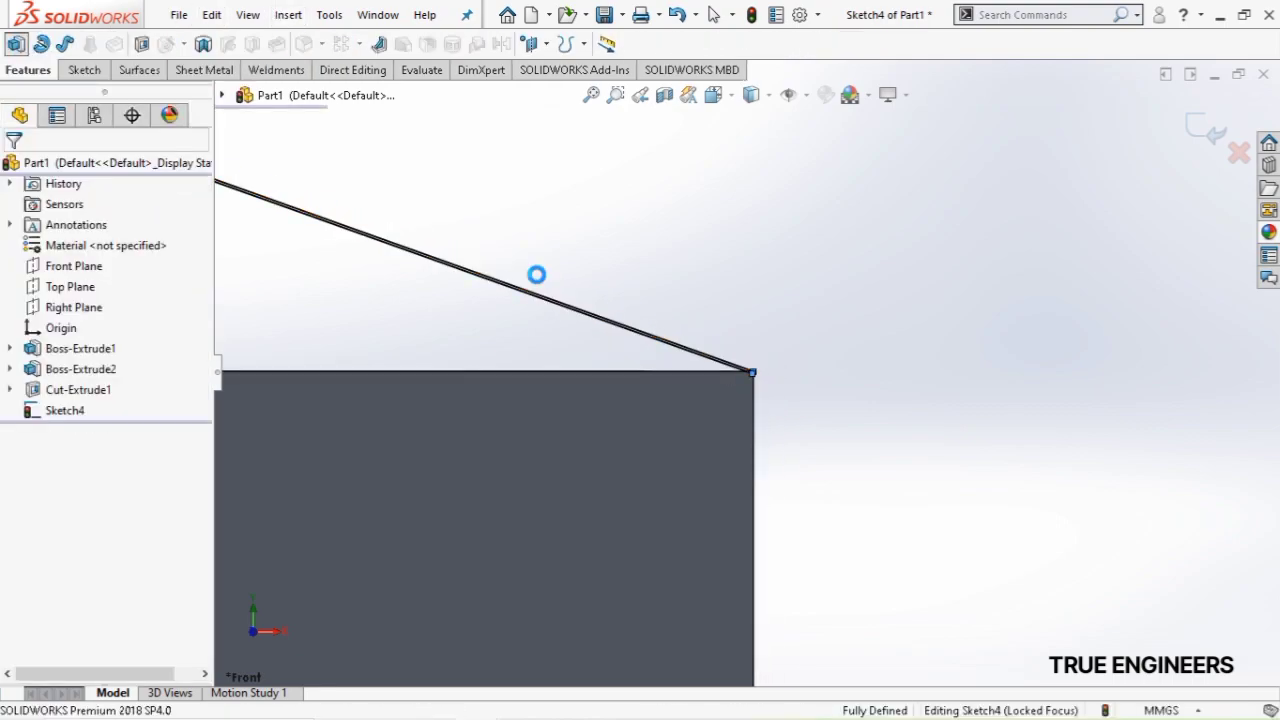
{"action": "scroll", "coordinate": [625, 340], "scroll_direction": "up", "scroll_amount": 3}
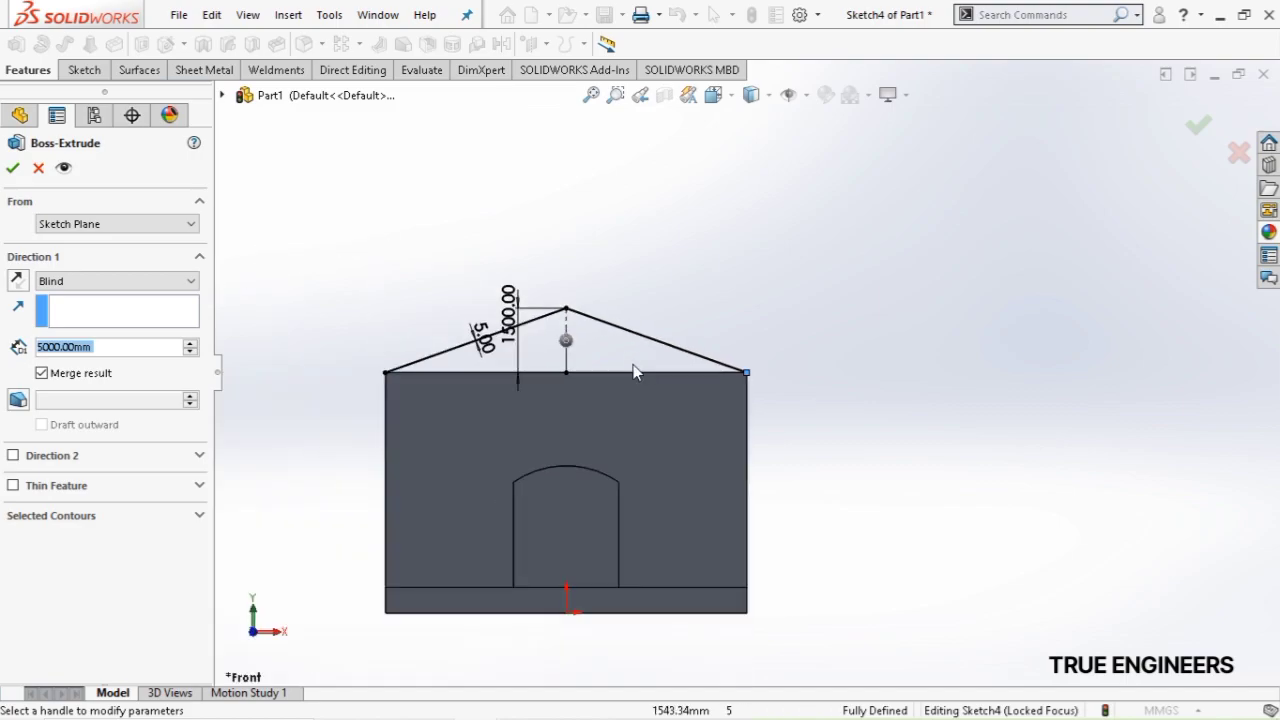
{"action": "scroll", "coordinate": [633, 370], "scroll_direction": "up", "scroll_amount": 2}
{"action": "middle_click_drag", "start_coordinate": [635, 375], "coordinate": [572, 419]}
{"action": "left_click", "coordinate": [89, 349]}
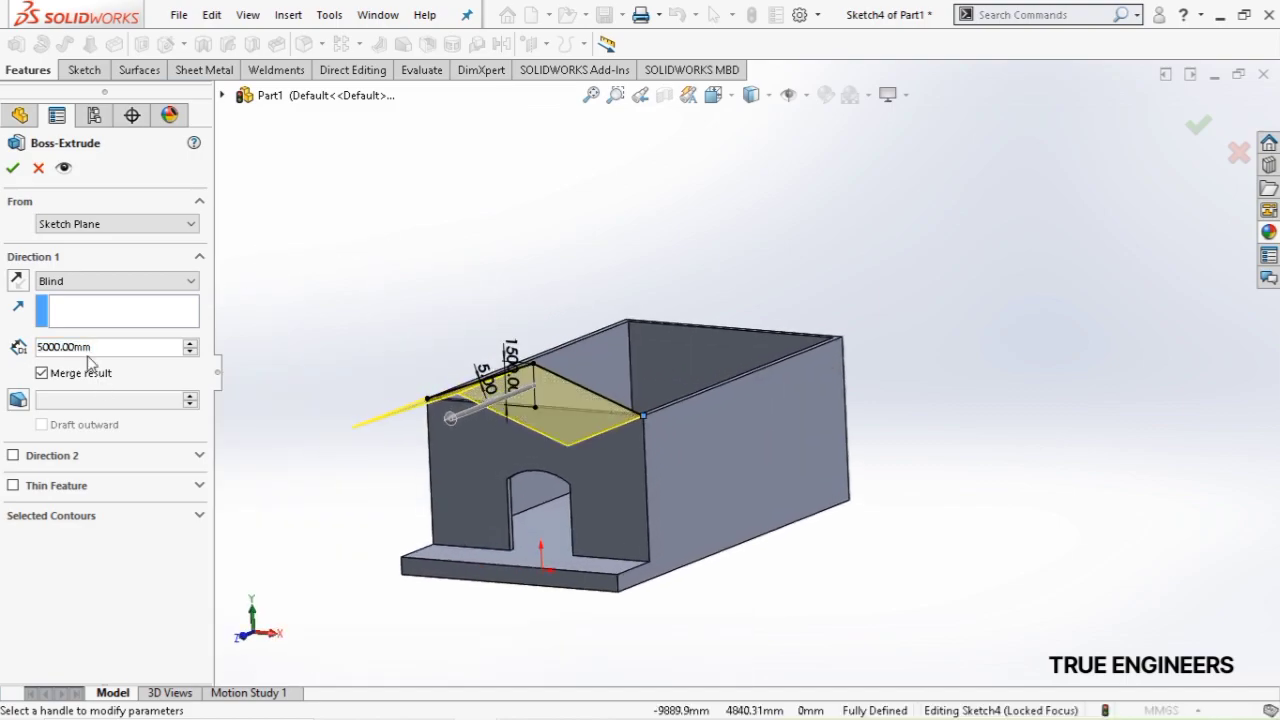
{"action": "left_click", "coordinate": [136, 281]}
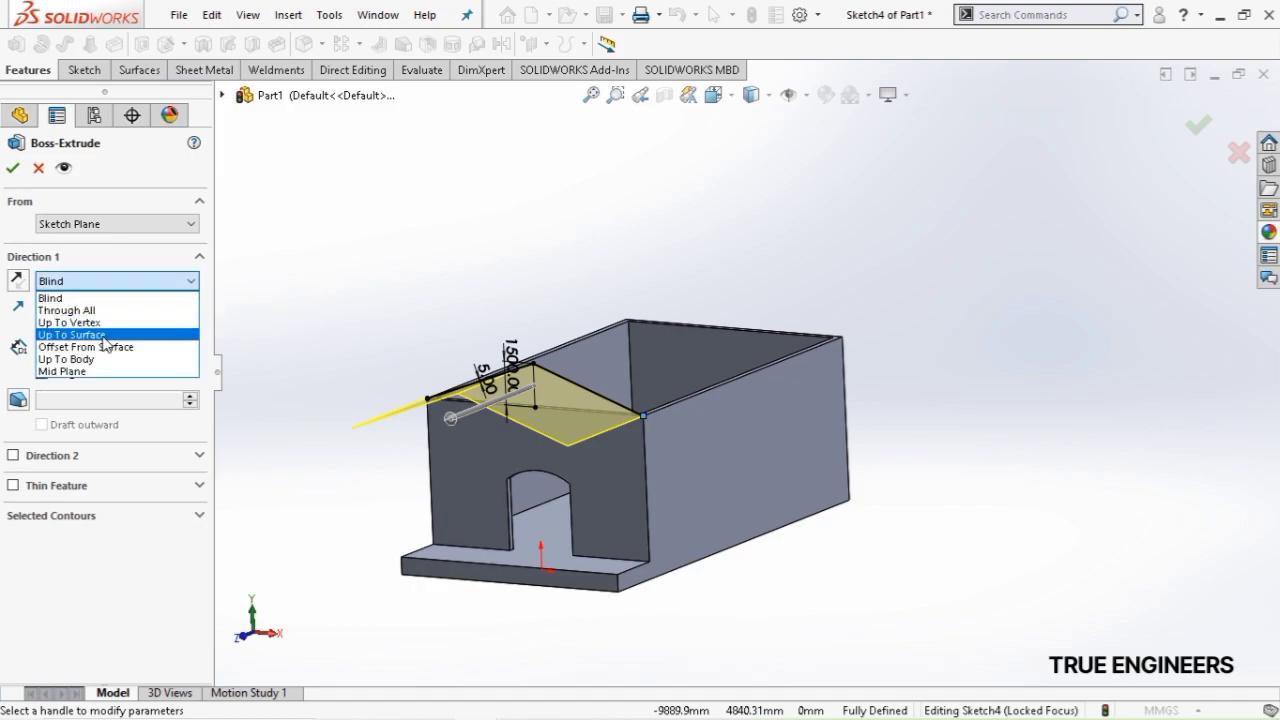
{"action": "left_click", "coordinate": [70, 334]}
{"action": "middle_click_drag", "start_coordinate": [746, 428], "coordinate": [648, 474]}
{"action": "left_click", "coordinate": [840, 378]}
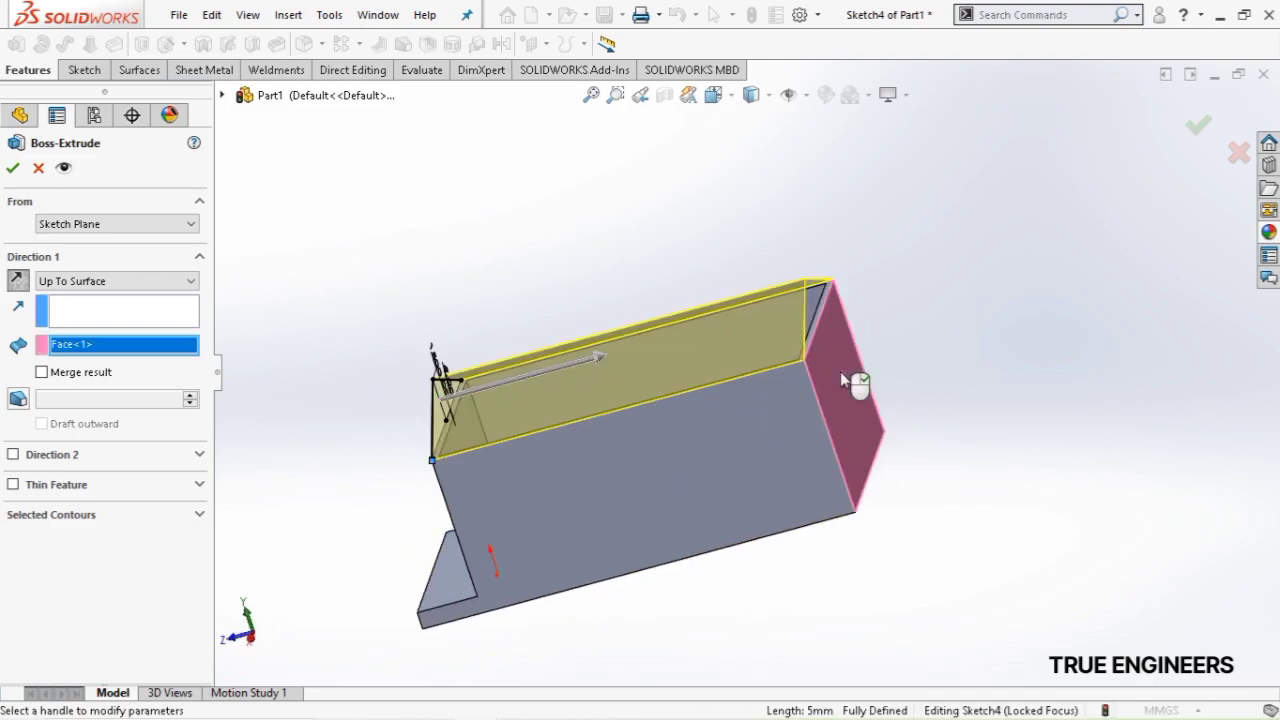
{"action": "left_click", "coordinate": [1199, 127]}
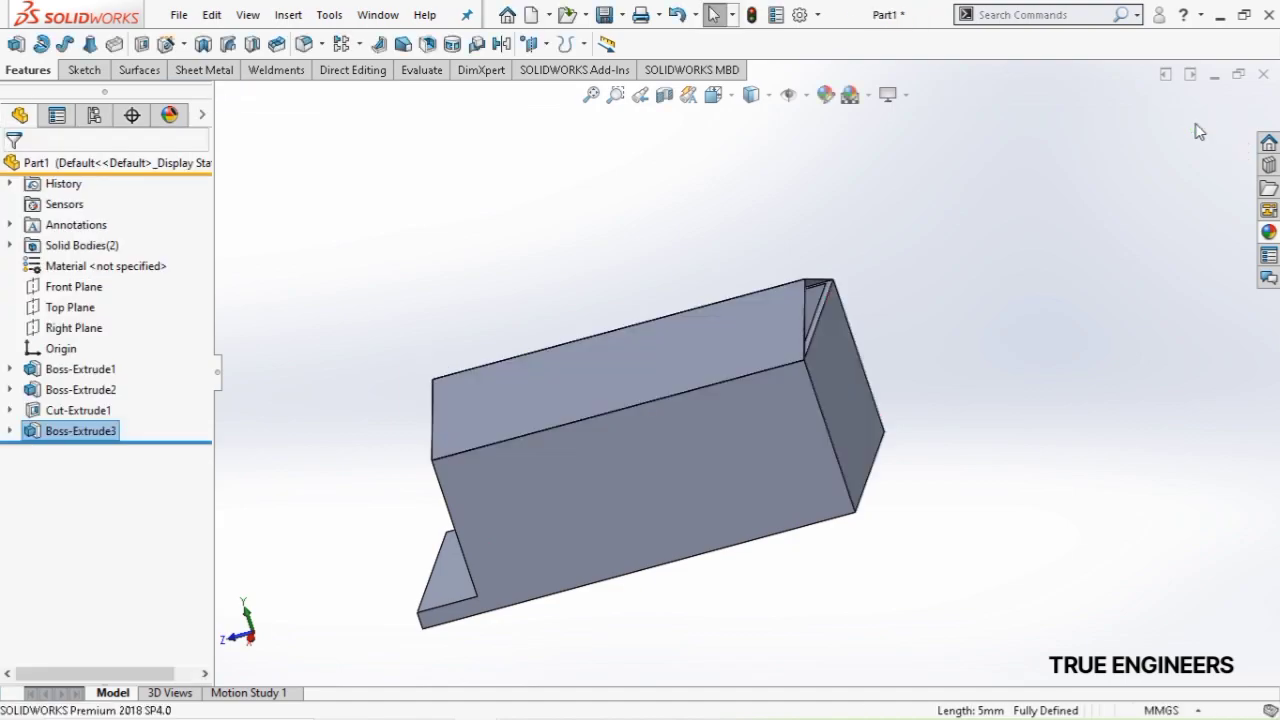
Start a sketch on the long side wall's outer face and draw a 13190 mm horizontal centerline across the wall at slab-top level
{"action": "left_click", "coordinate": [671, 468]}
{"action": "left_click", "coordinate": [833, 418]}
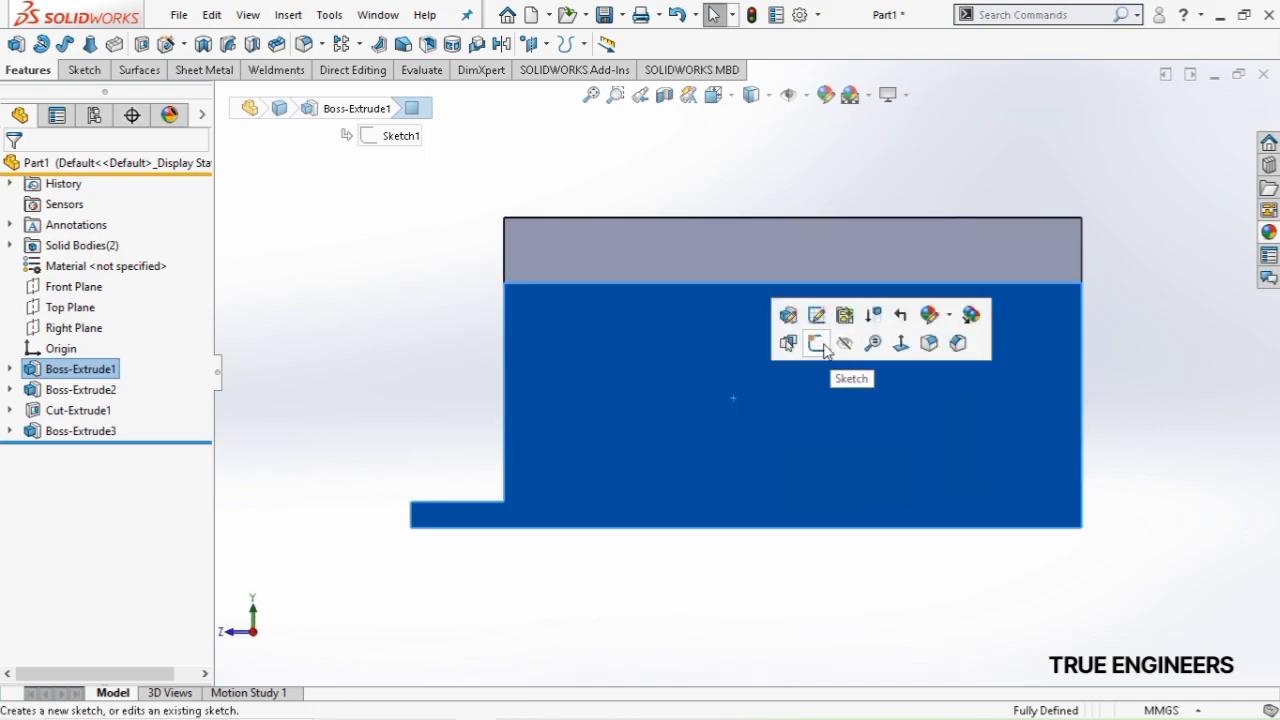
{"action": "left_click", "coordinate": [818, 343]}
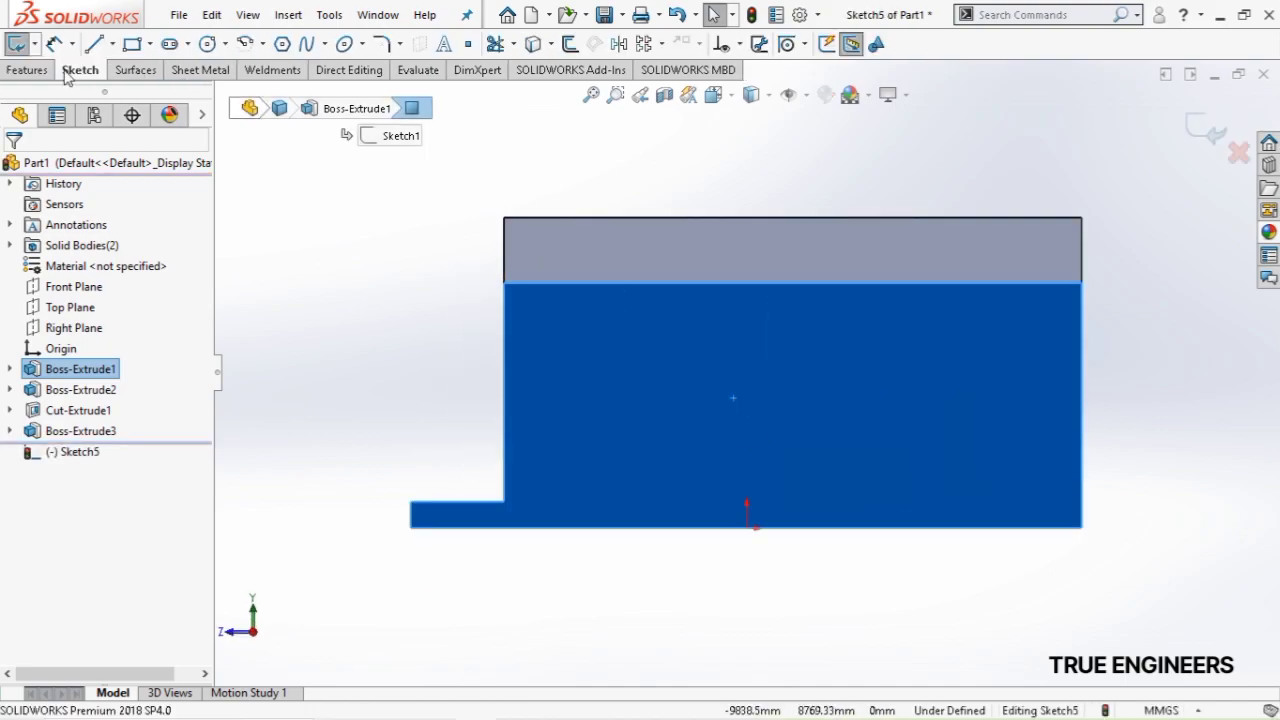
{"action": "left_click", "coordinate": [116, 44]}
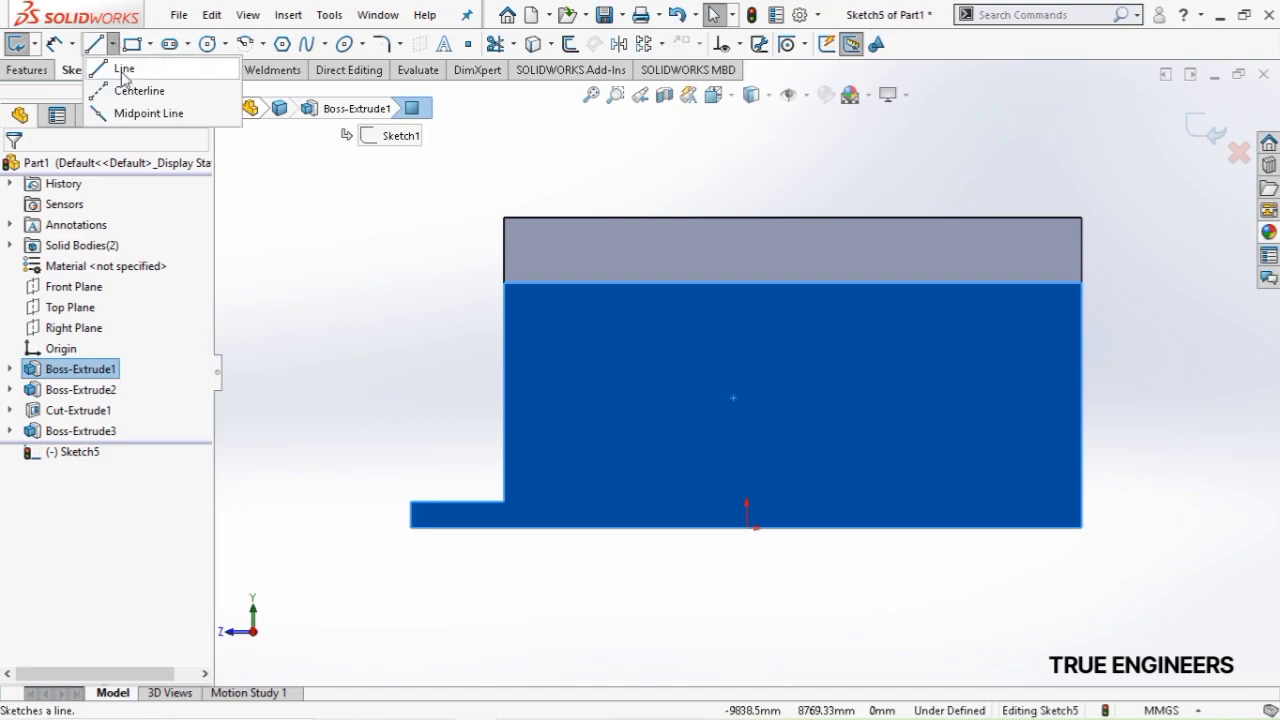
{"action": "left_click", "coordinate": [150, 92]}
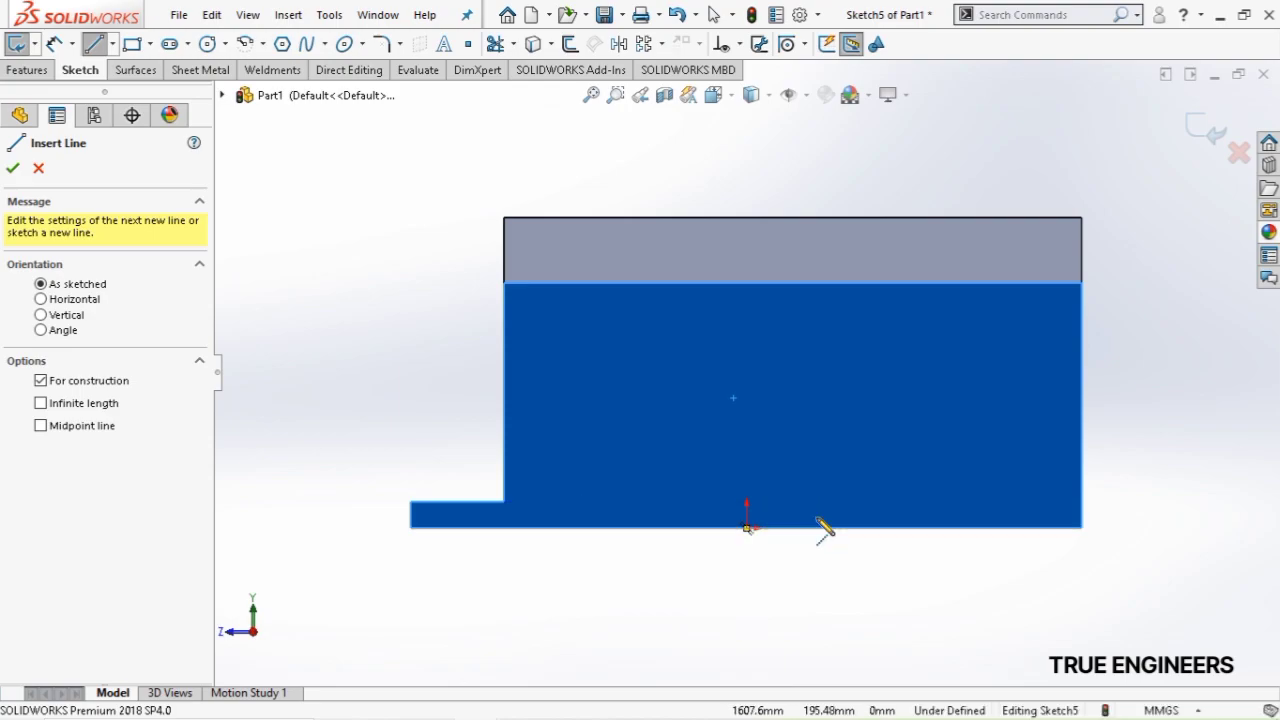
{"action": "left_click", "coordinate": [505, 502]}
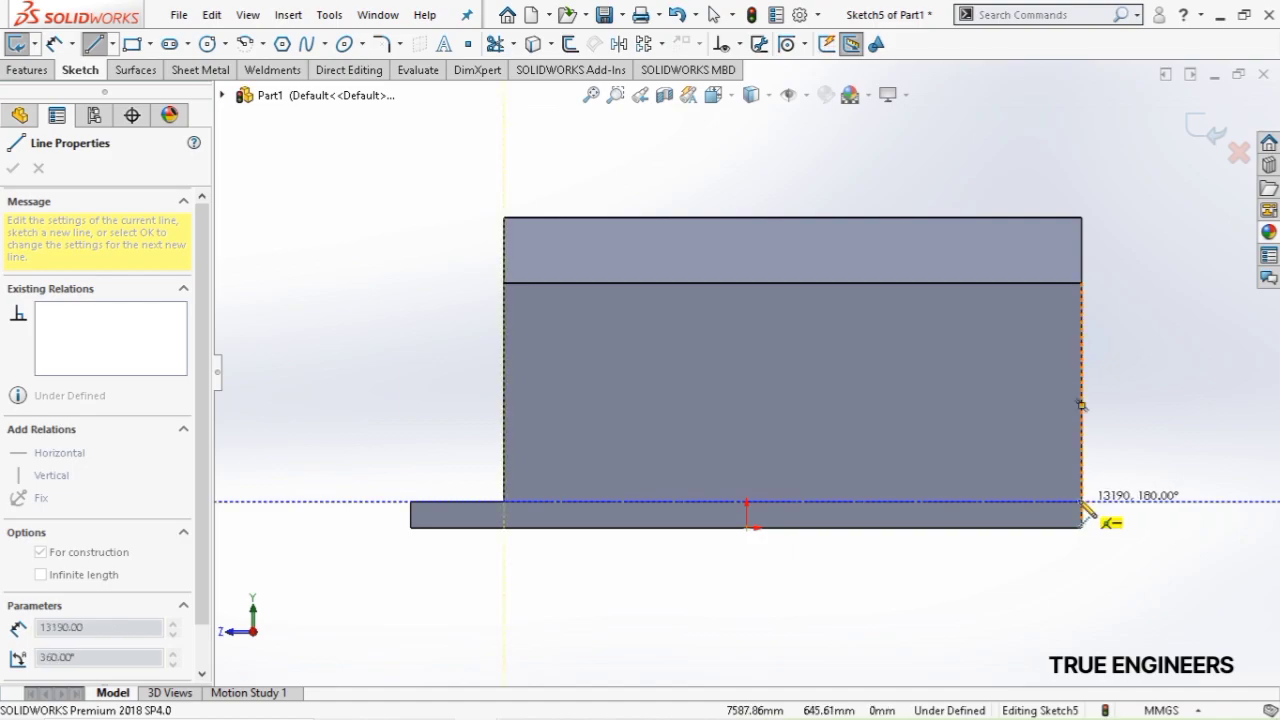
{"action": "left_click", "coordinate": [1081, 502]}
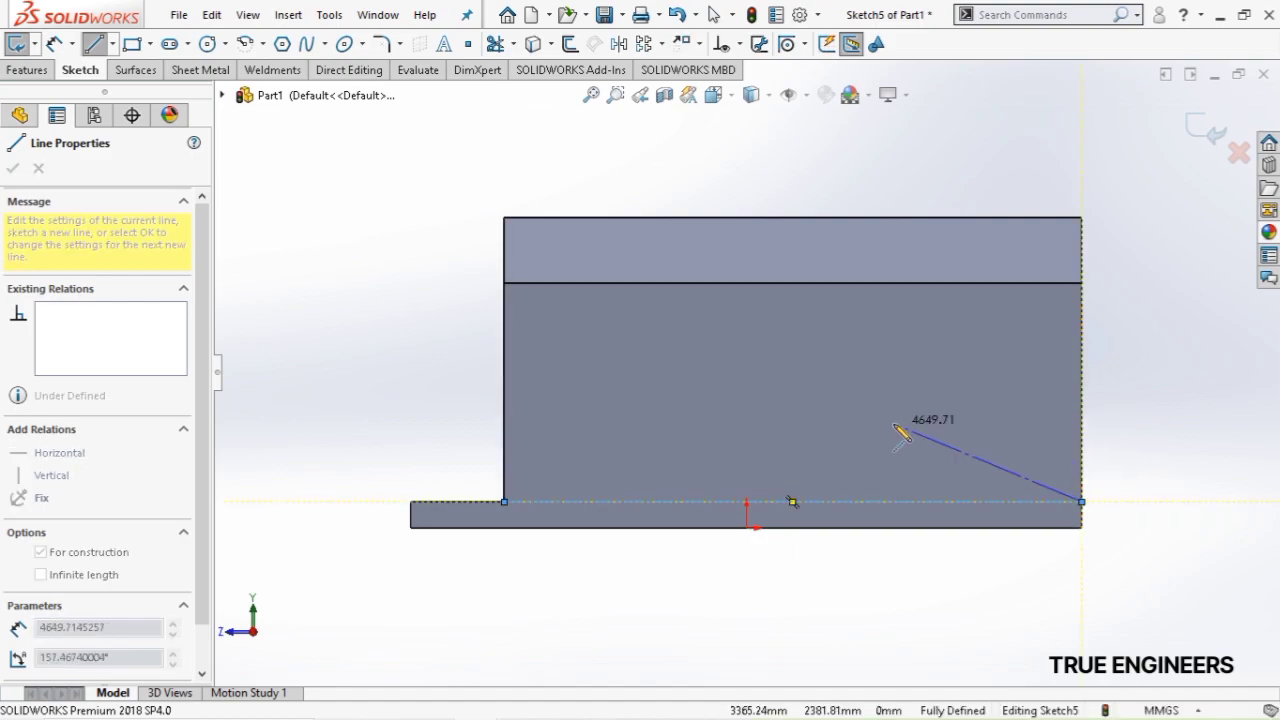
{"action": "key", "text": "Escape"}
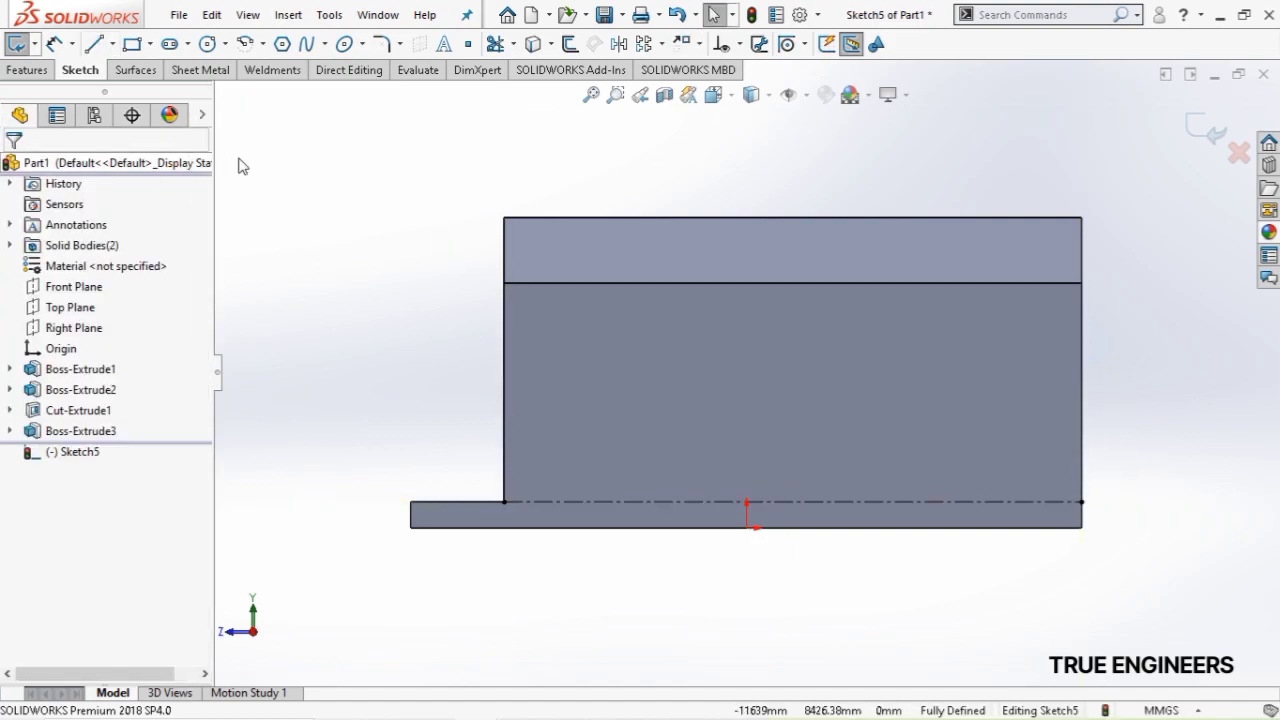
Sketch a vertical centerline upward from the midpoint of the horizontal centerline, ending partway up the side wall
{"action": "left_click", "coordinate": [108, 43]}
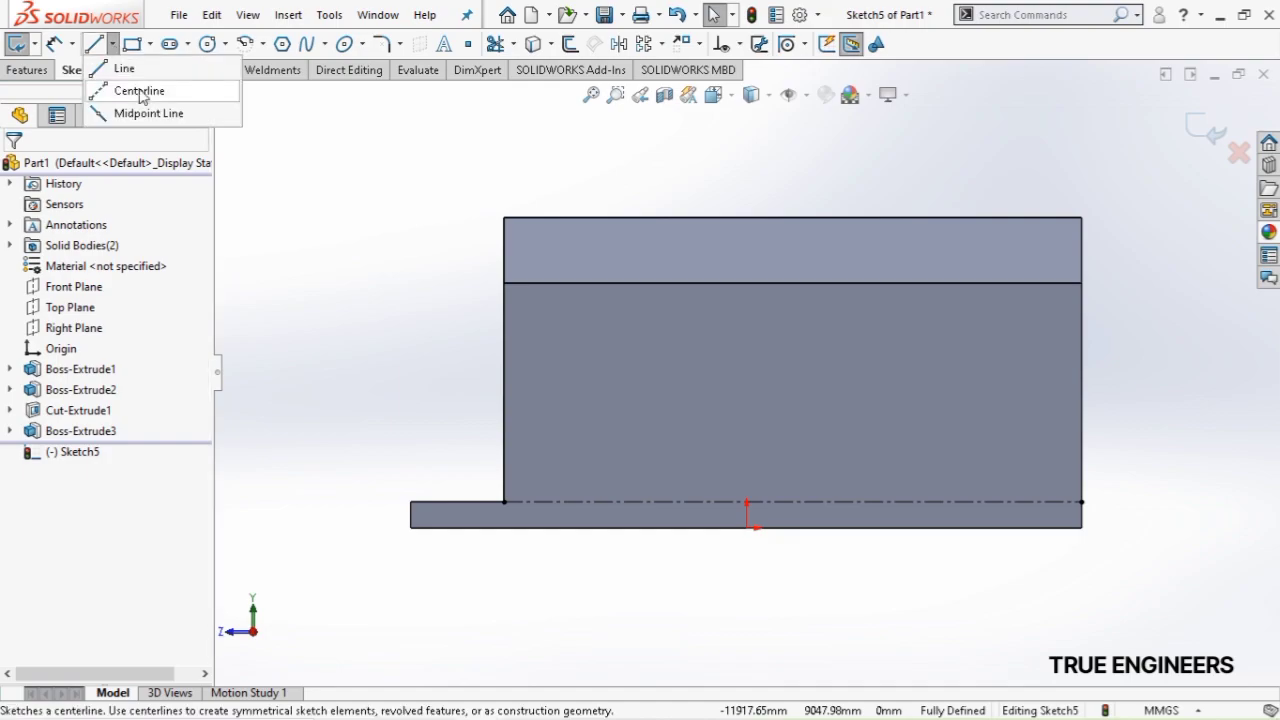
{"action": "left_click", "coordinate": [791, 501]}
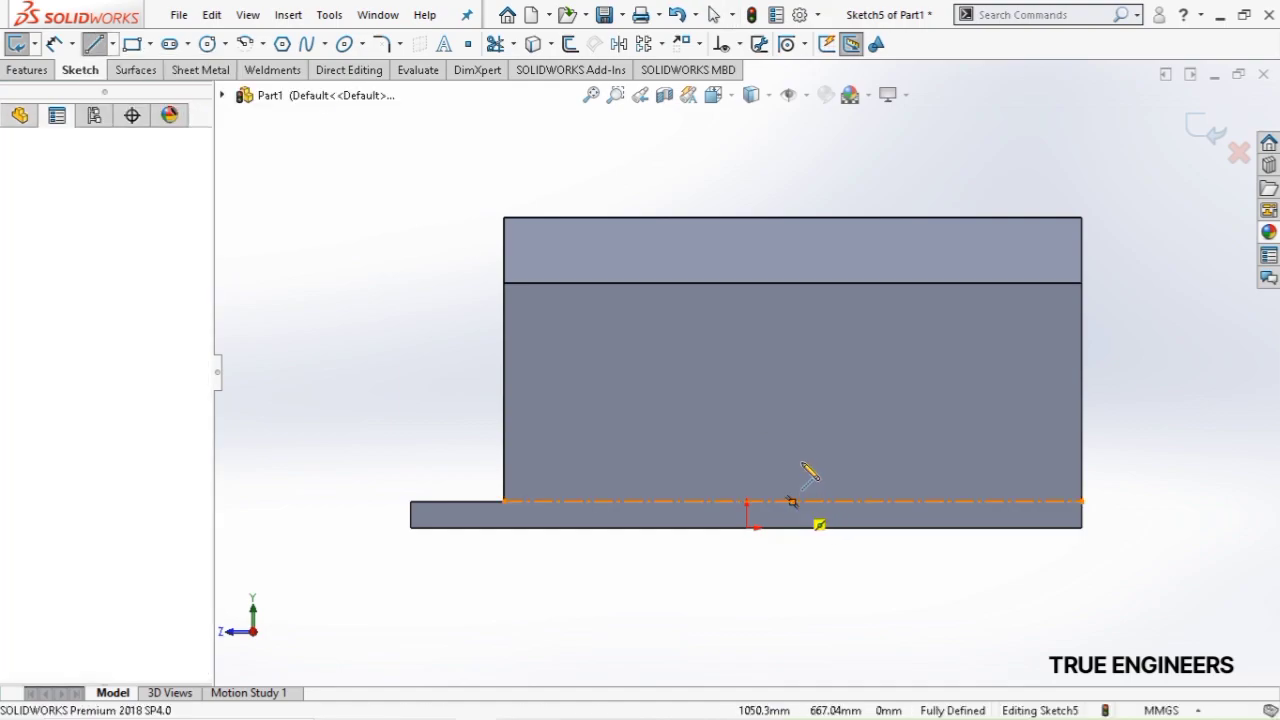
{"action": "left_click", "coordinate": [792, 369]}
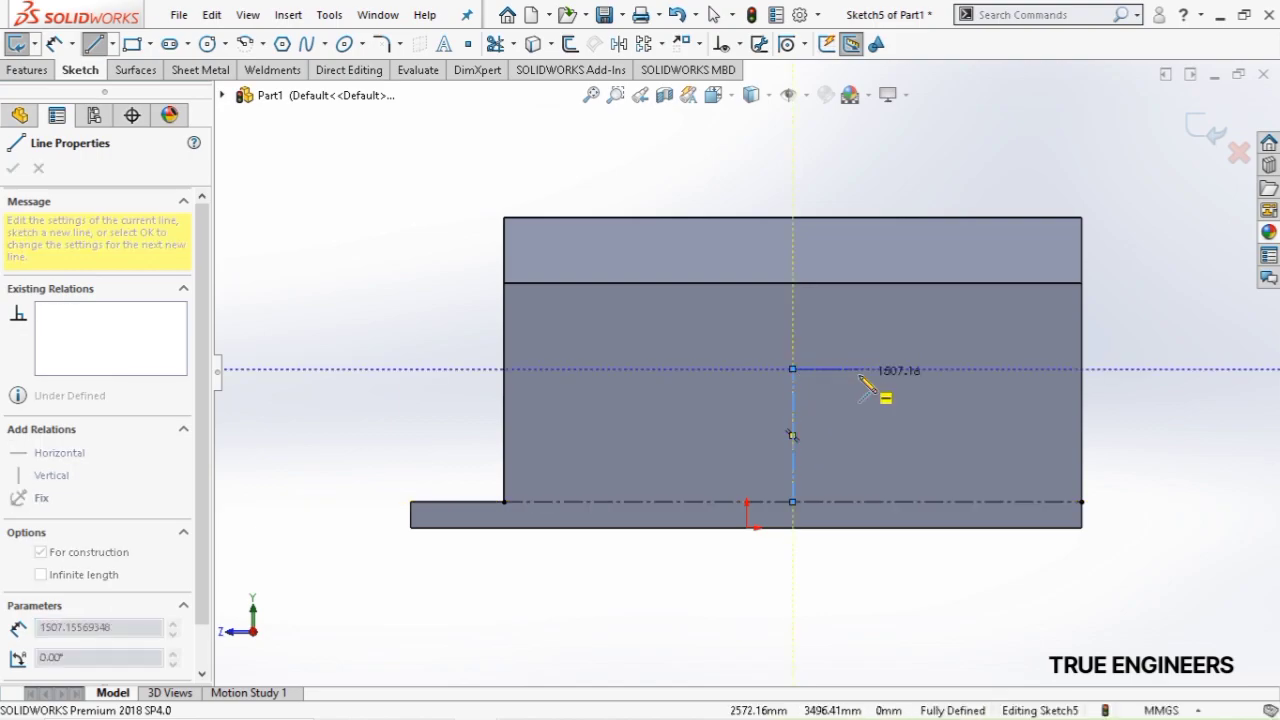
{"action": "key", "text": "Escape"}
{"action": "key", "text": "Escape"}
Sketch a vertical line about 2082 mm long upward from the horizontal centerline, on the rear side of the vertical centerline
{"action": "left_click", "coordinate": [95, 45]}
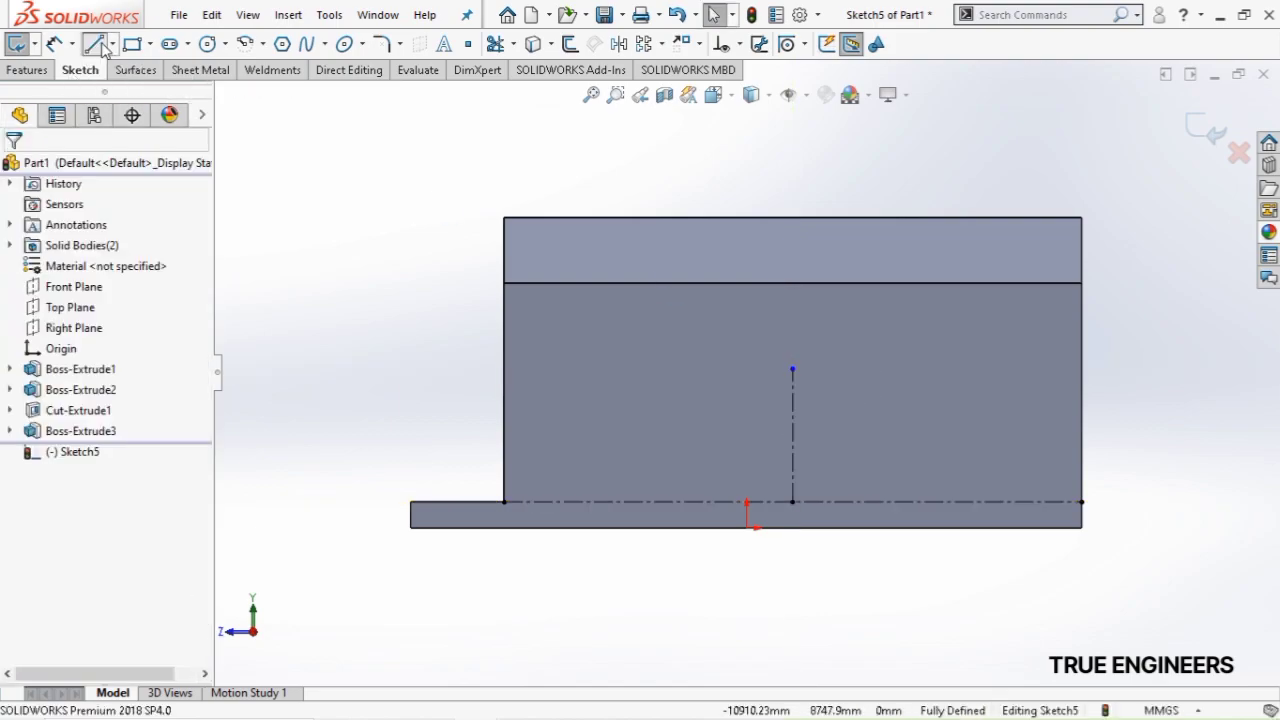
{"action": "left_click", "coordinate": [856, 501]}
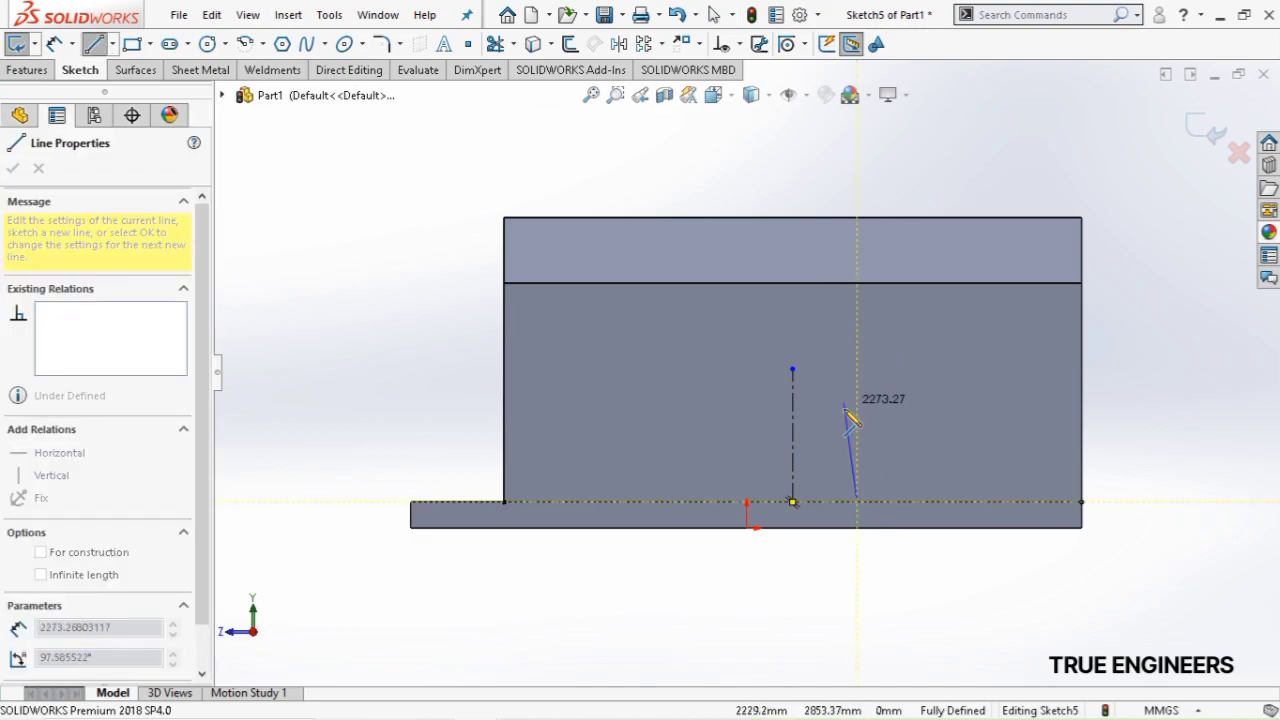
{"action": "left_click", "coordinate": [856, 410]}
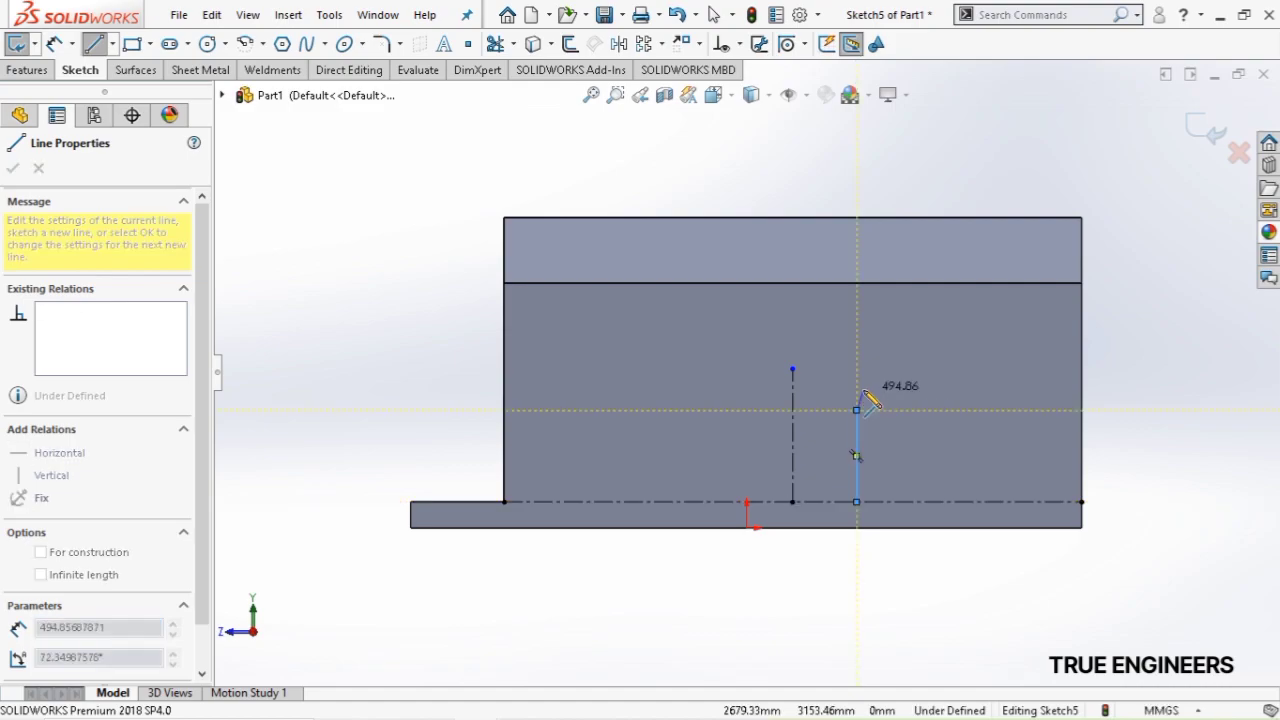
{"action": "key", "text": "Escape"}
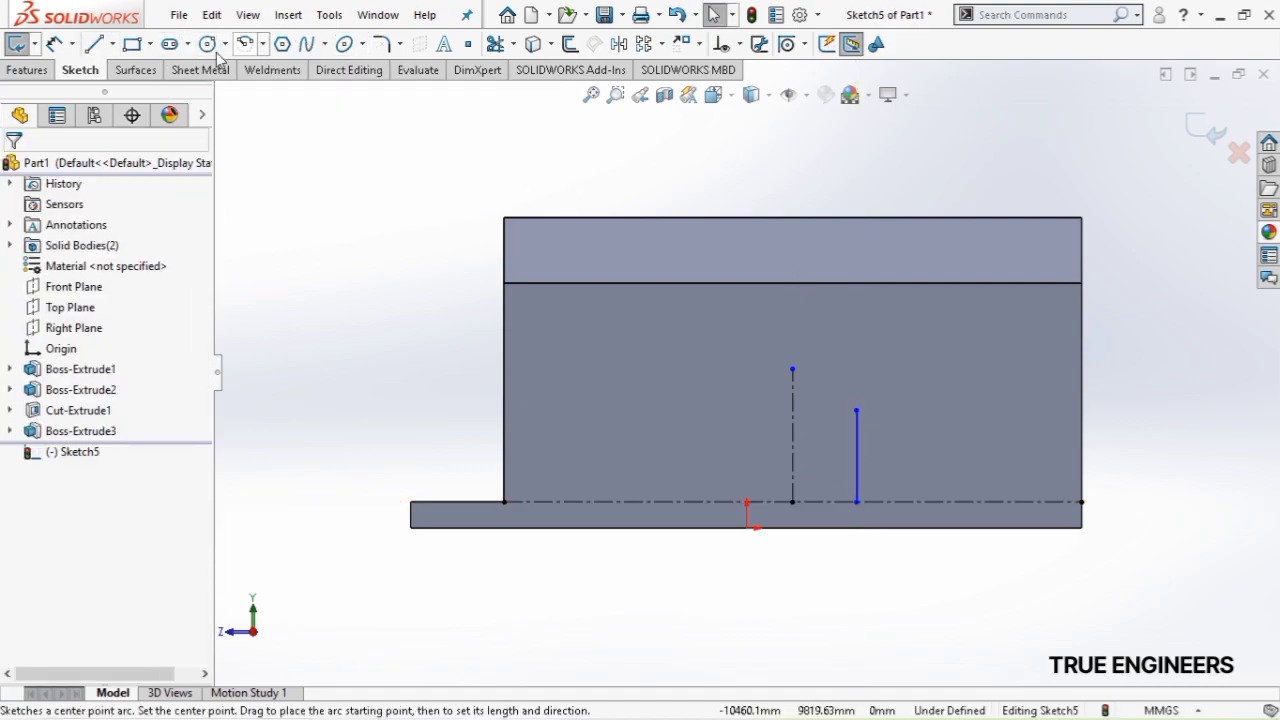
Draw a 90° centerpoint arc of about 1464 mm radius, centred on the vertical centerline and starting at the solid line's upper endpoint
{"action": "left_click", "coordinate": [245, 43]}
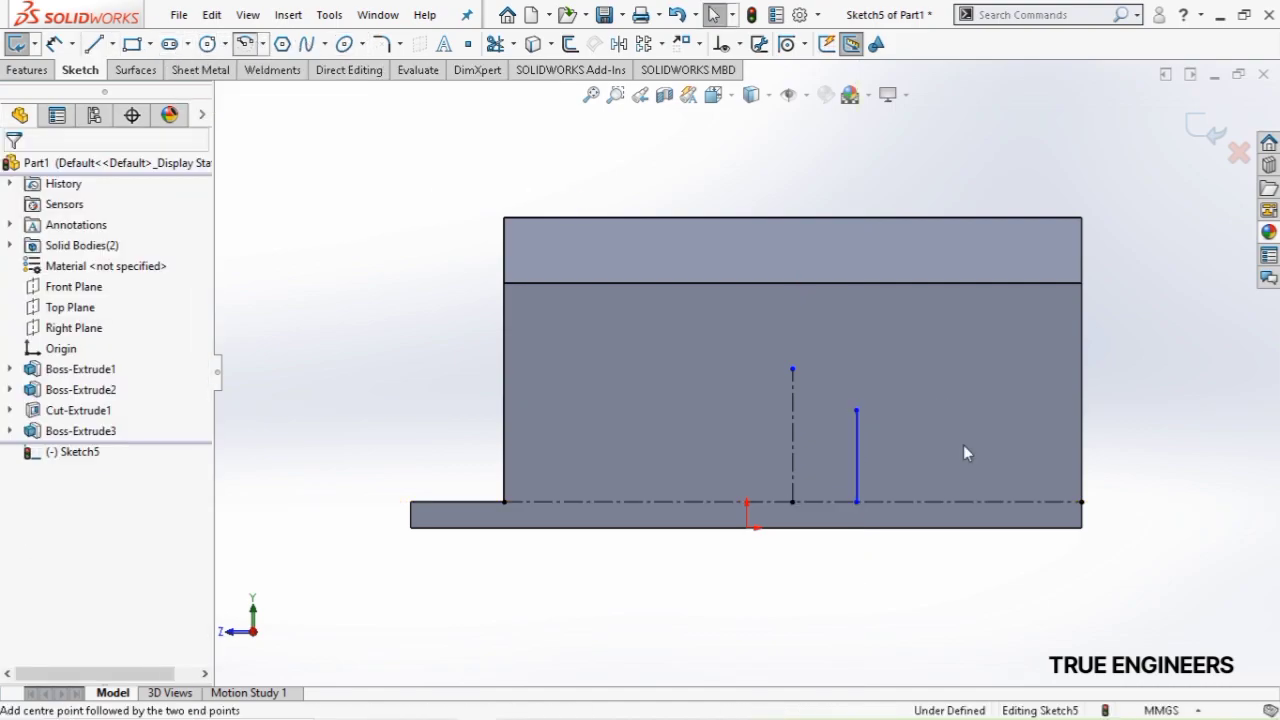
{"action": "scroll", "coordinate": [894, 405], "scroll_direction": "down", "scroll_amount": 2}
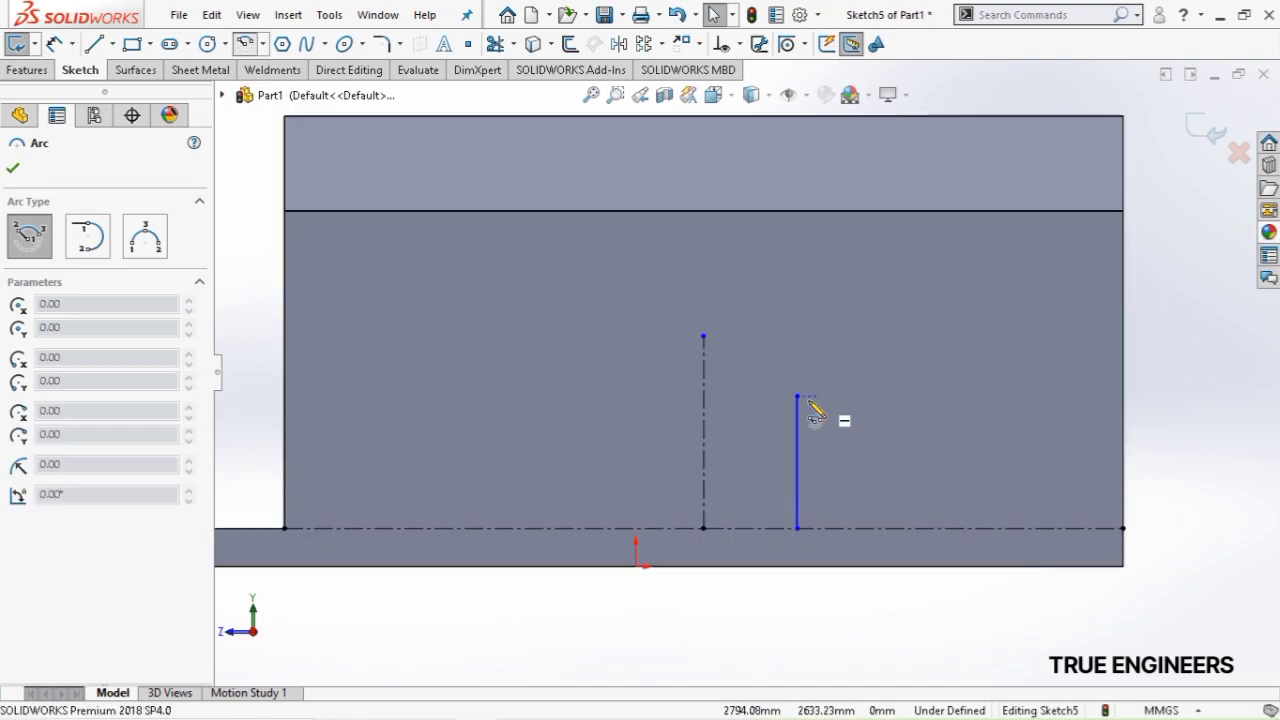
{"action": "left_click", "coordinate": [704, 396]}
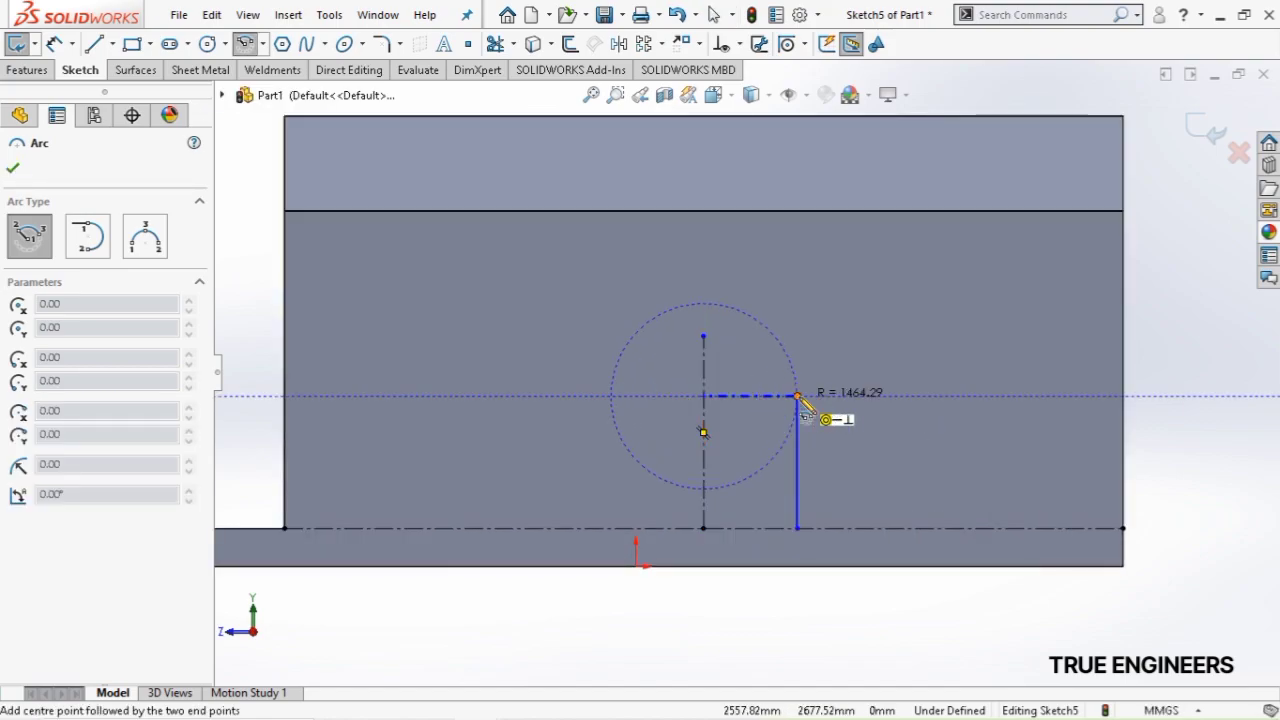
{"action": "left_click", "coordinate": [797, 396]}
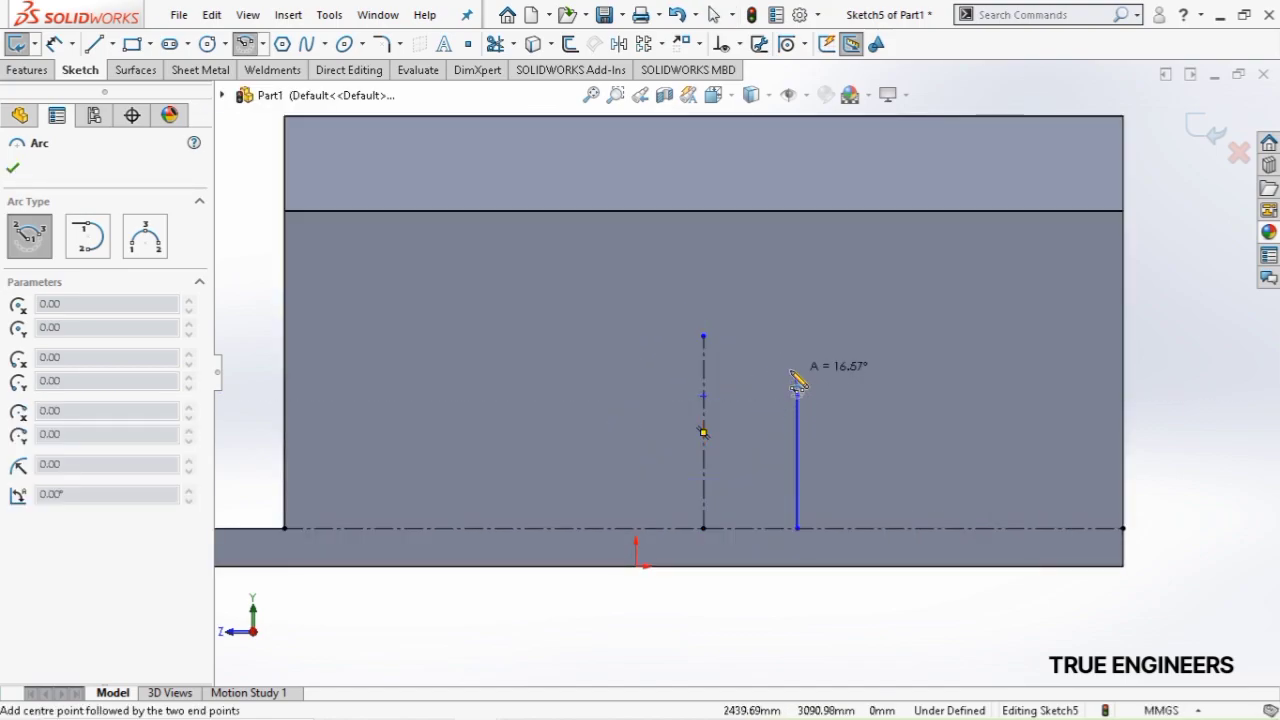
{"action": "left_click", "coordinate": [706, 362]}
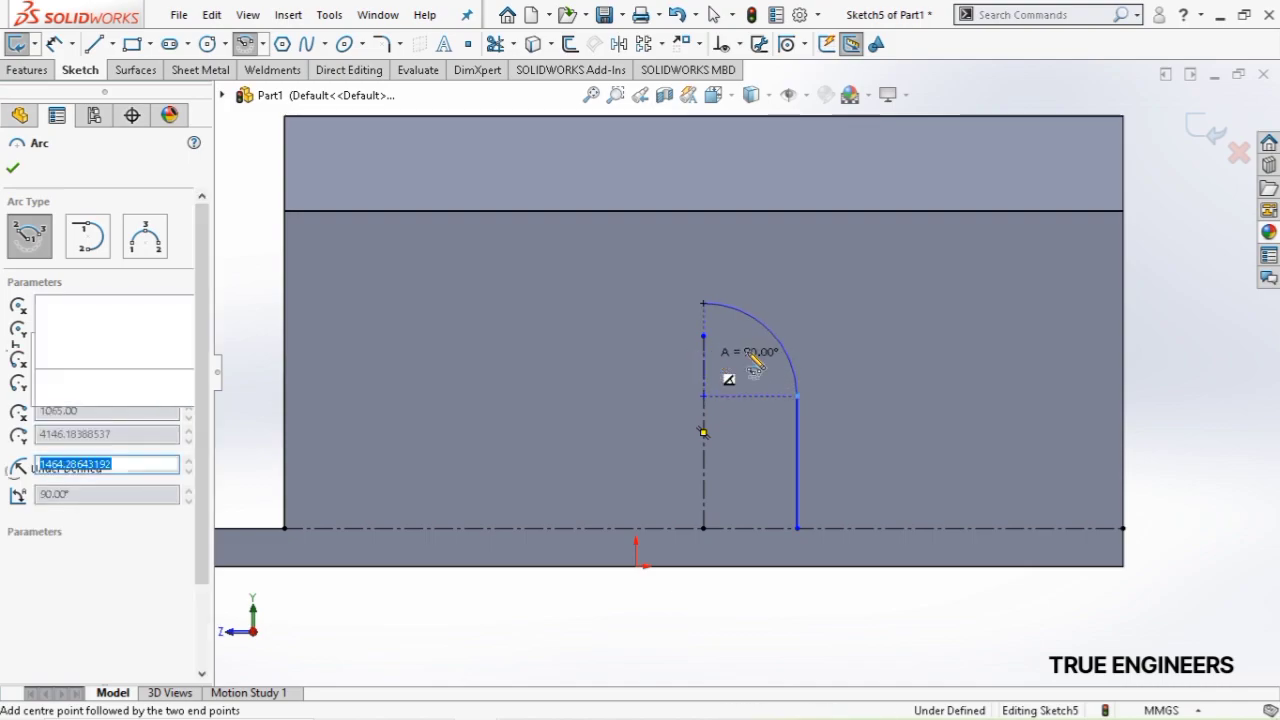
{"action": "key", "text": "Escape"}
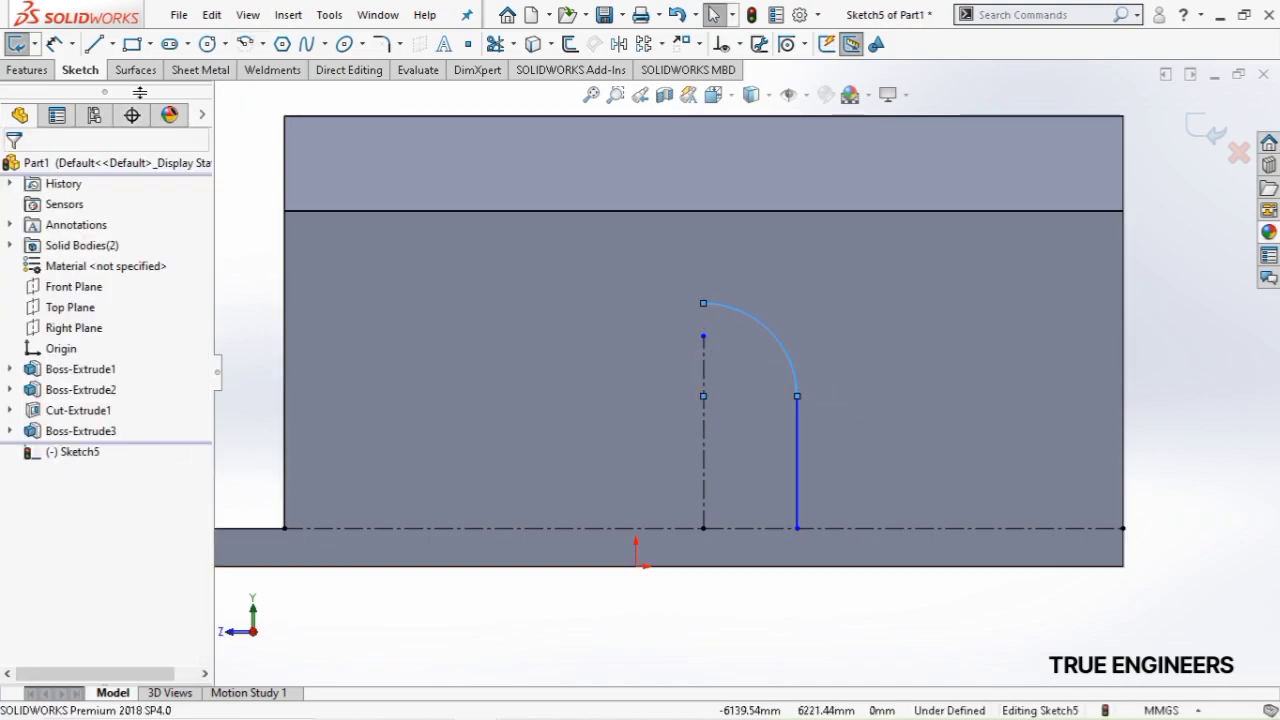
Dimension the distance between the vertical centerline and the solid vertical line as 1000 mm
{"action": "left_click", "coordinate": [54, 43]}
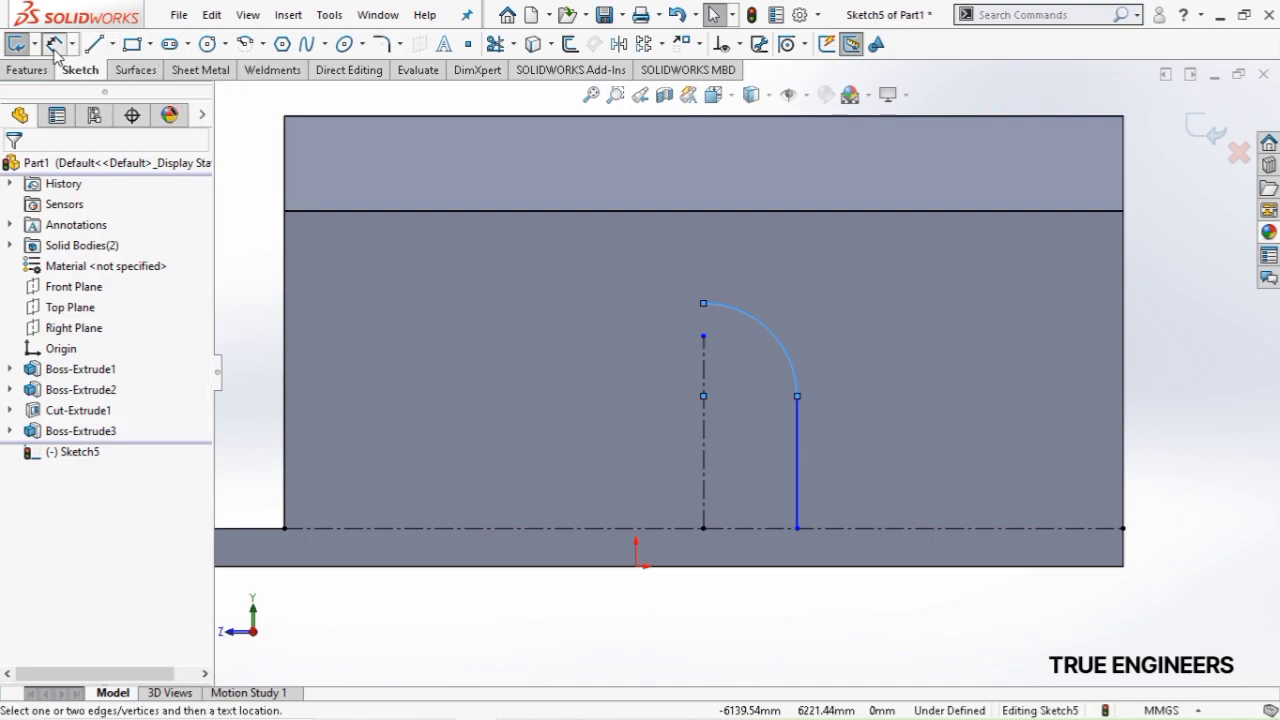
{"action": "left_click", "coordinate": [703, 487]}
{"action": "left_click", "coordinate": [799, 506]}
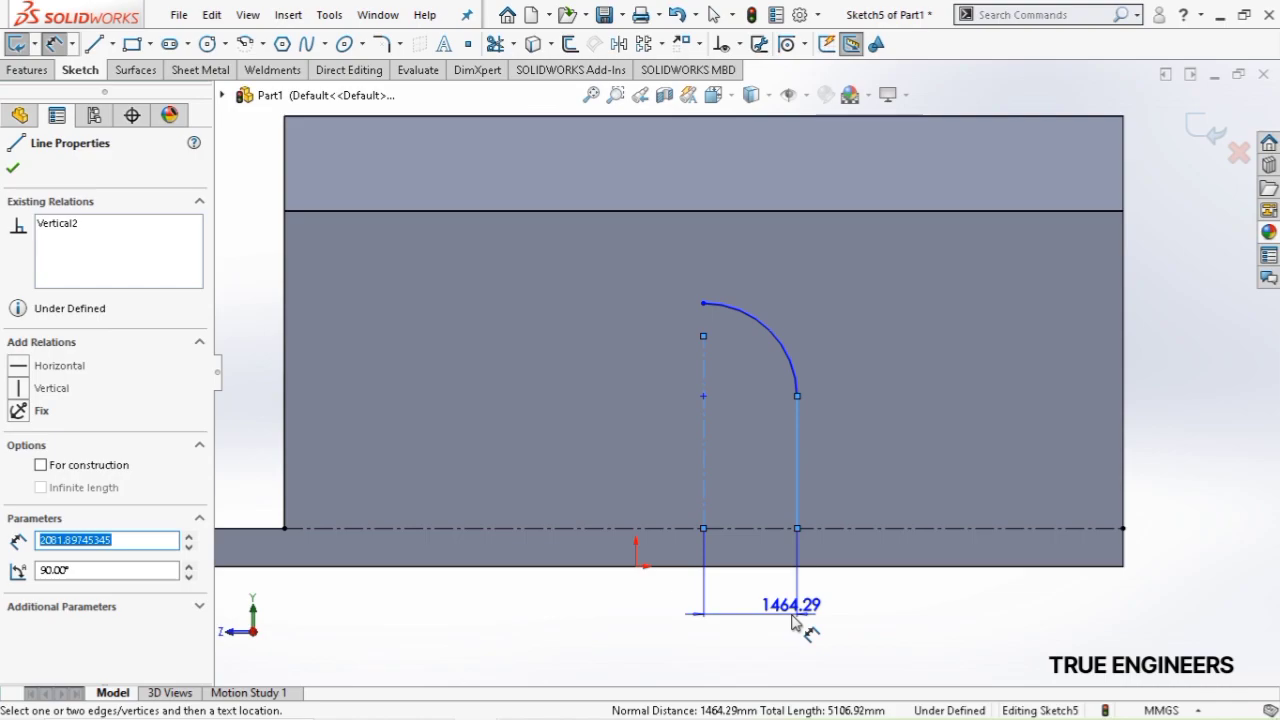
{"action": "left_click", "coordinate": [795, 624]}
{"action": "type", "text": "10"}
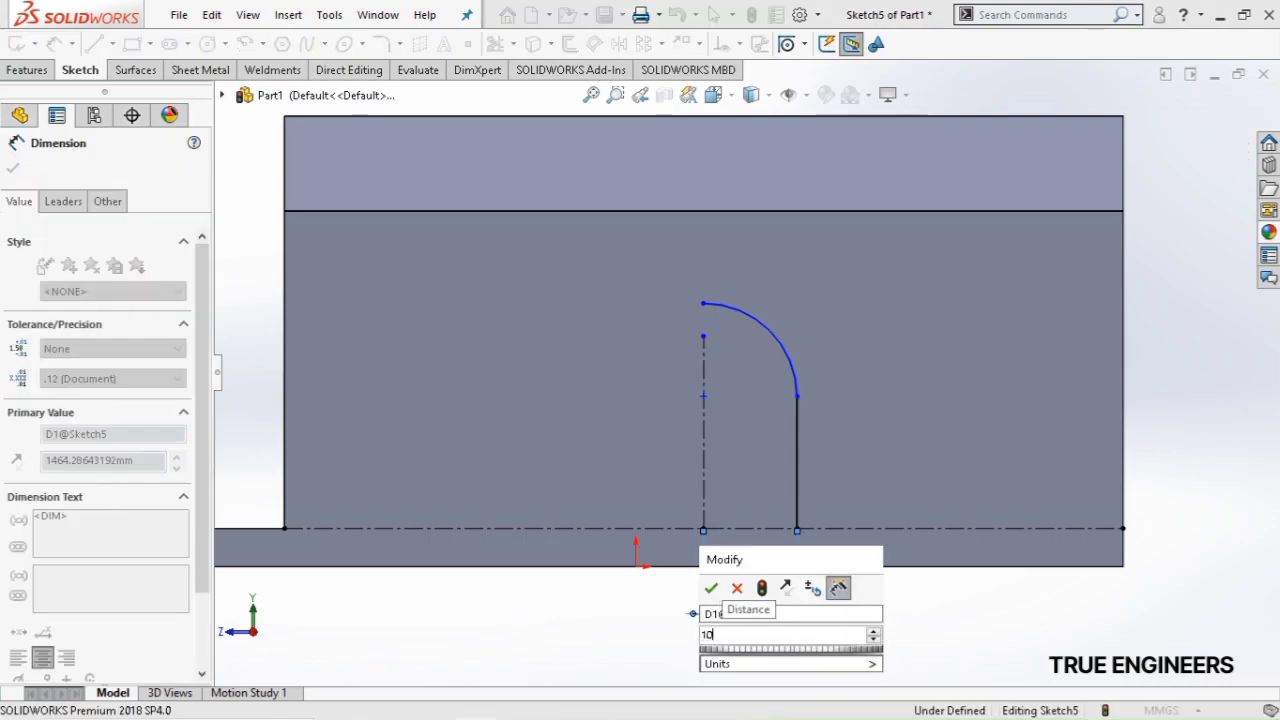
{"action": "type", "text": "00"}
{"action": "key", "text": "Return"}
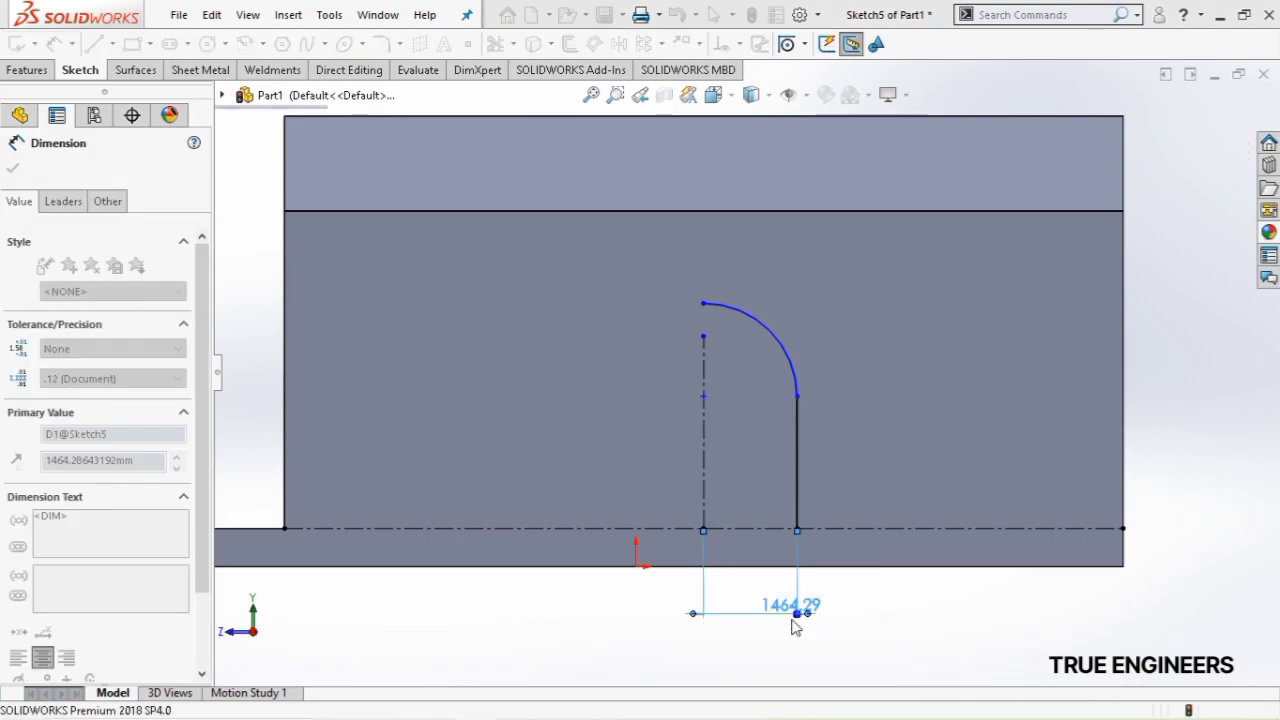
Dimension the arc's radius as 2590 mm
{"action": "left_click", "coordinate": [760, 368]}
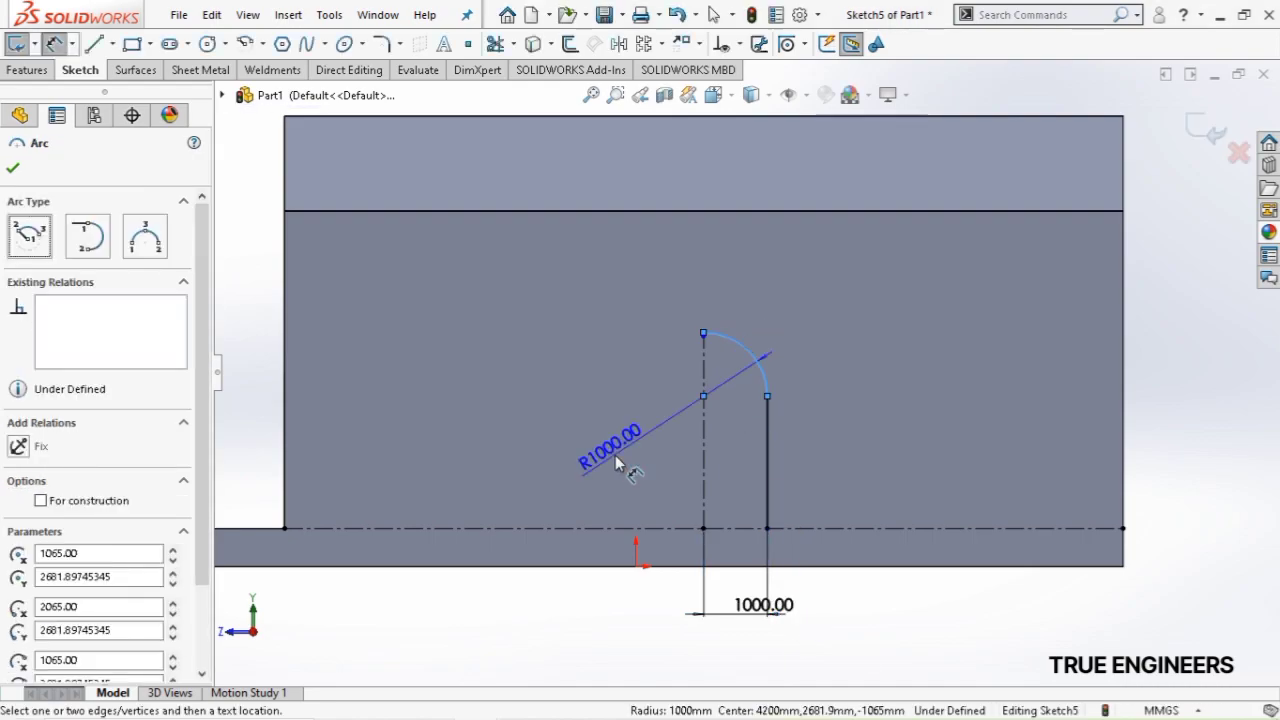
{"action": "left_click", "coordinate": [616, 462]}
{"action": "type", "text": "2590"}
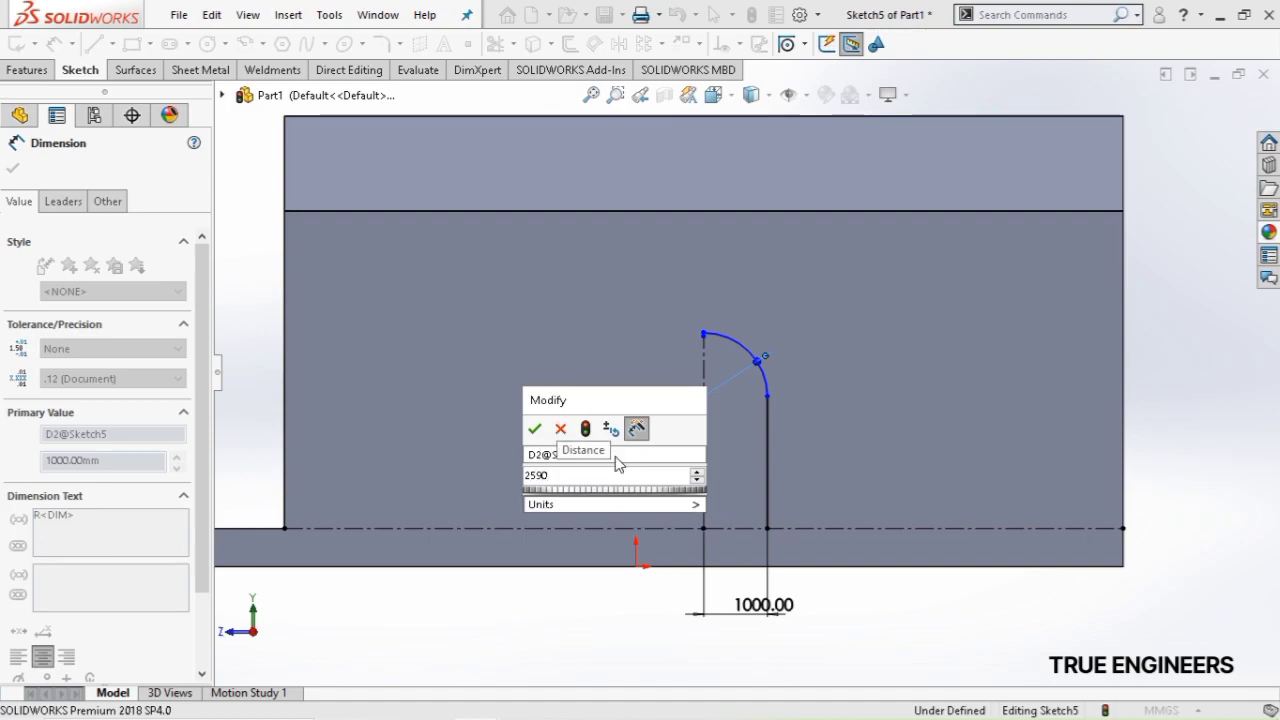
{"action": "key", "text": "Return"}
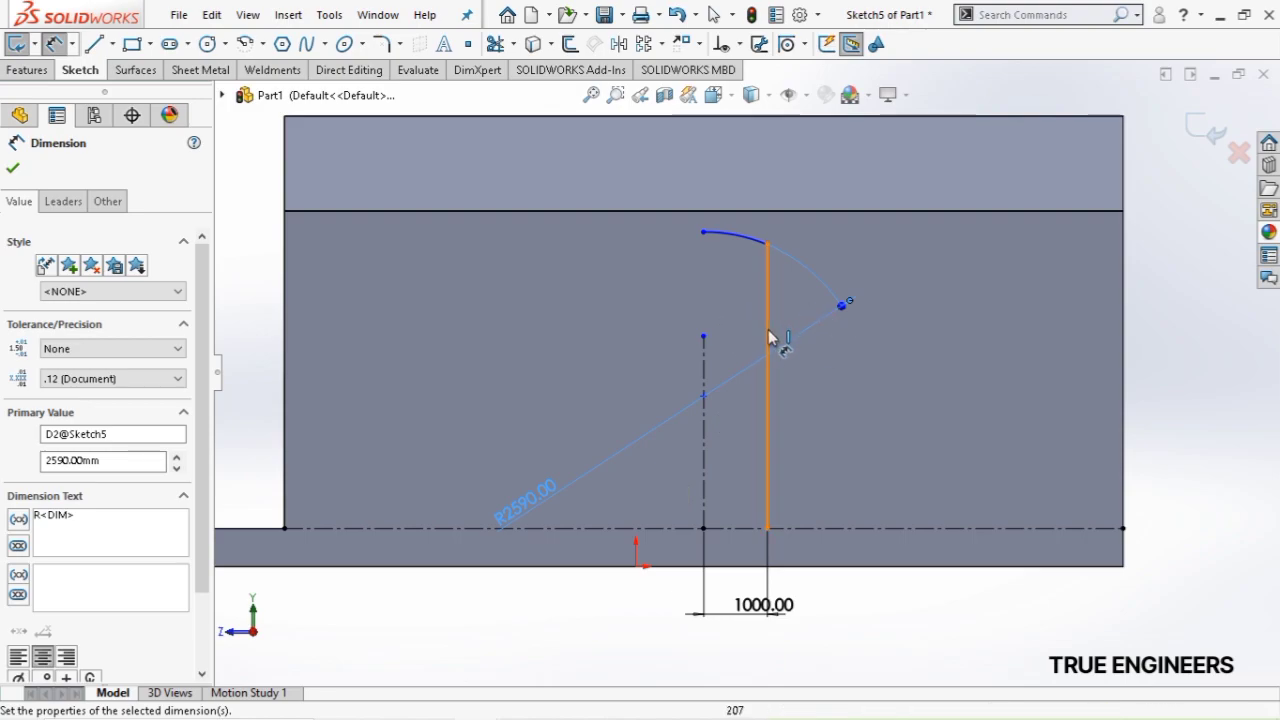
Dimension the solid vertical line's length as 2500 mm
{"action": "left_click", "coordinate": [845, 425]}
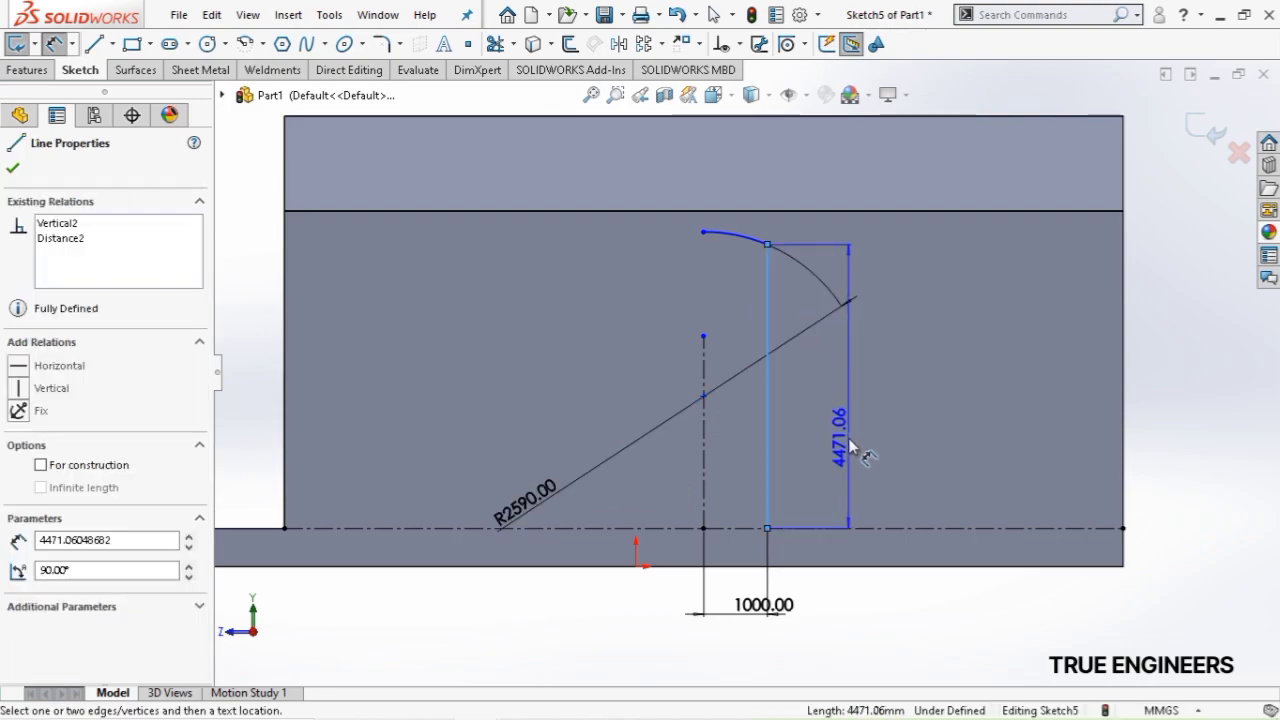
{"action": "left_click", "coordinate": [849, 447]}
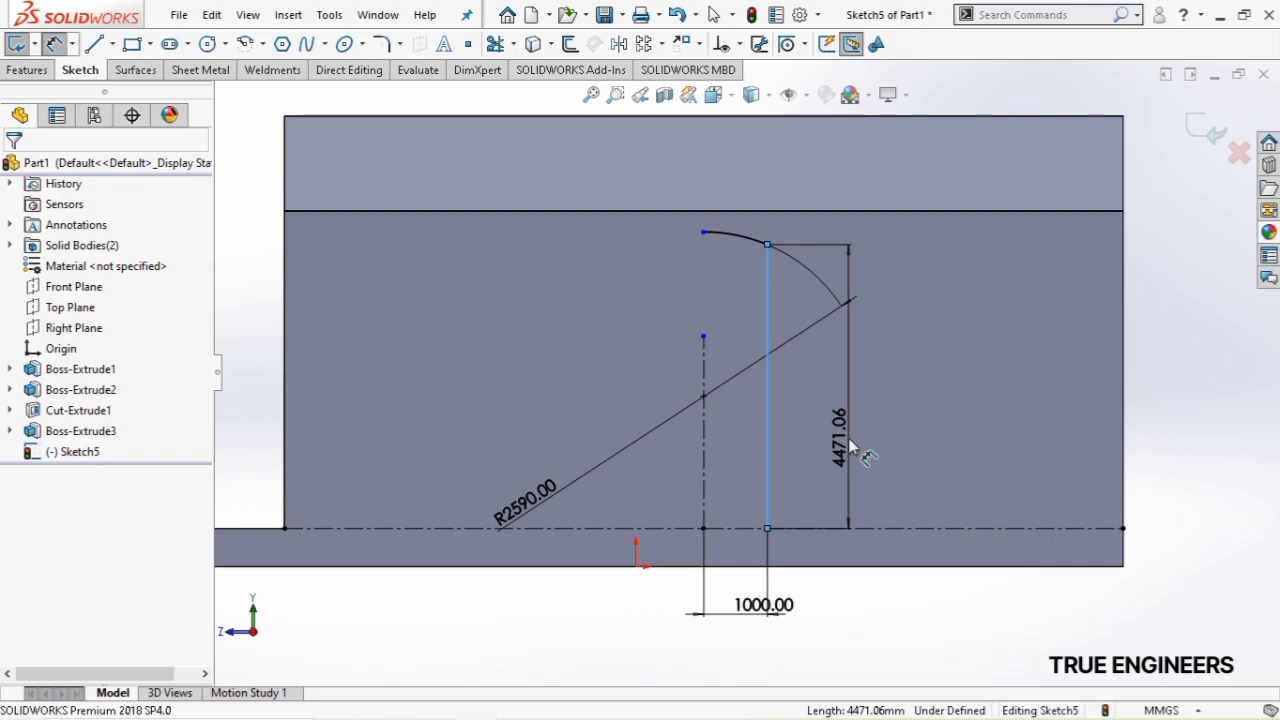
{"action": "double_click", "coordinate": [849, 447]}
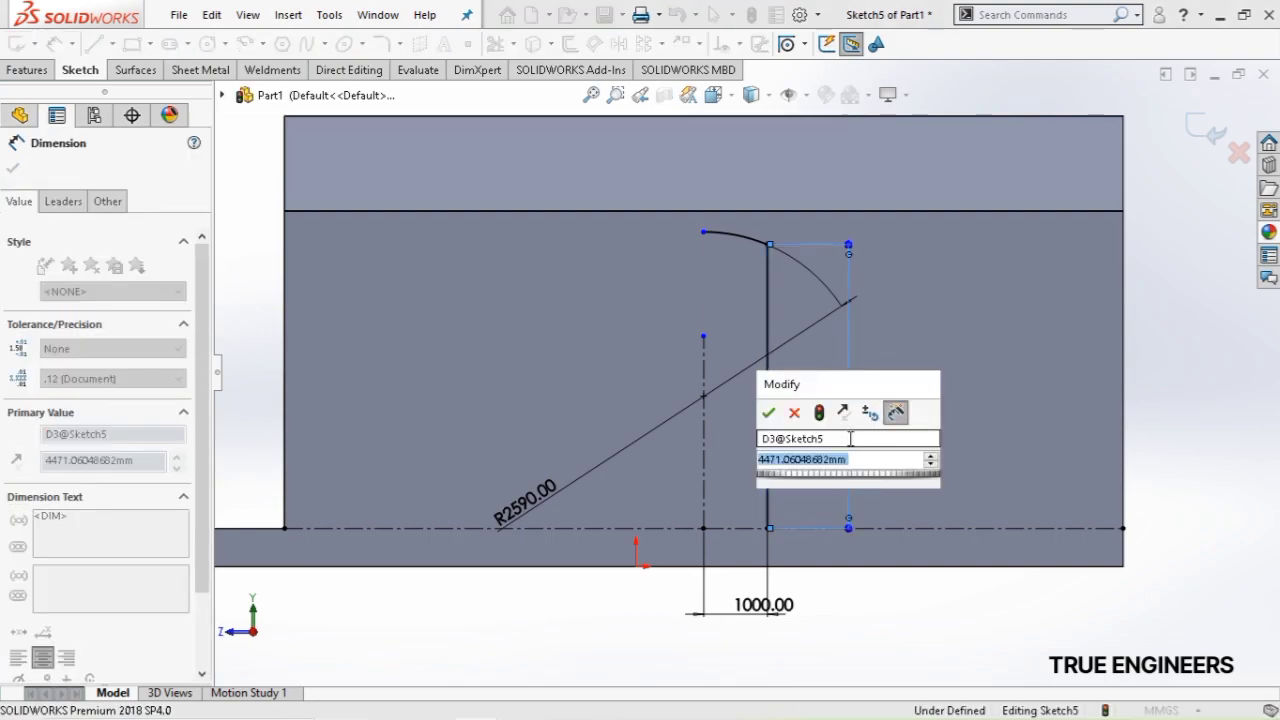
{"action": "type", "text": "2500"}
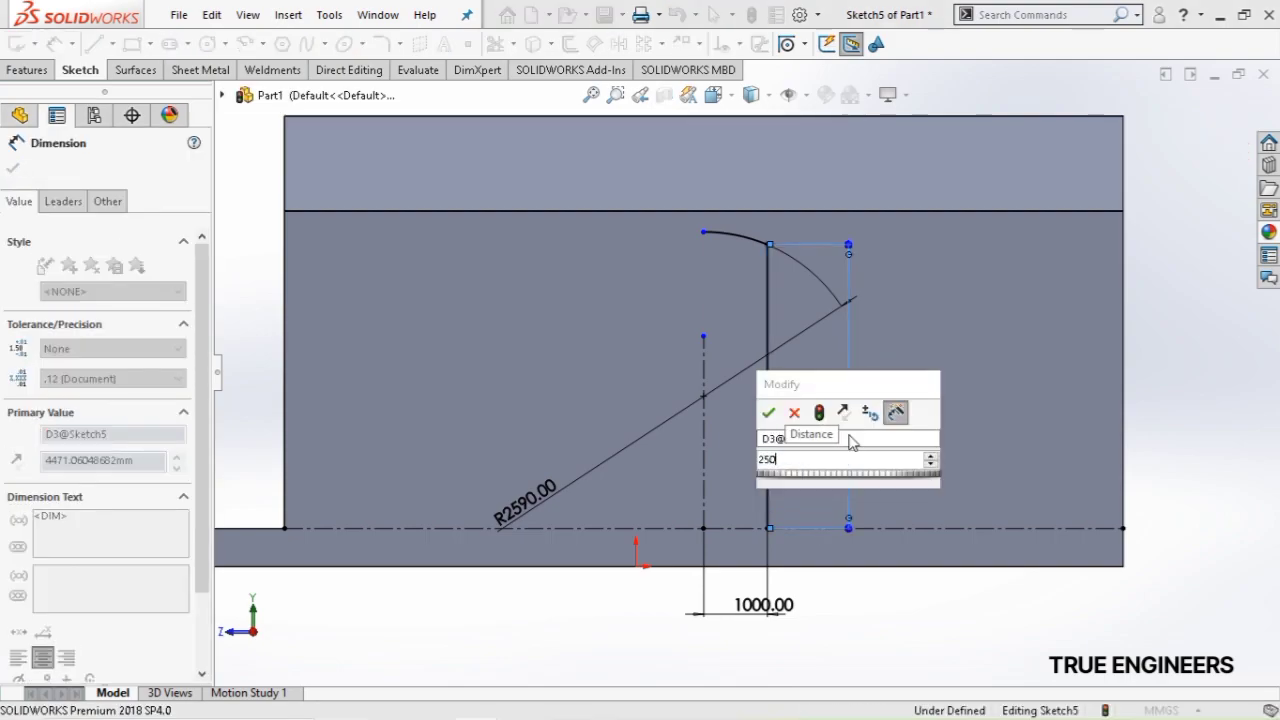
{"action": "key", "text": "Return"}
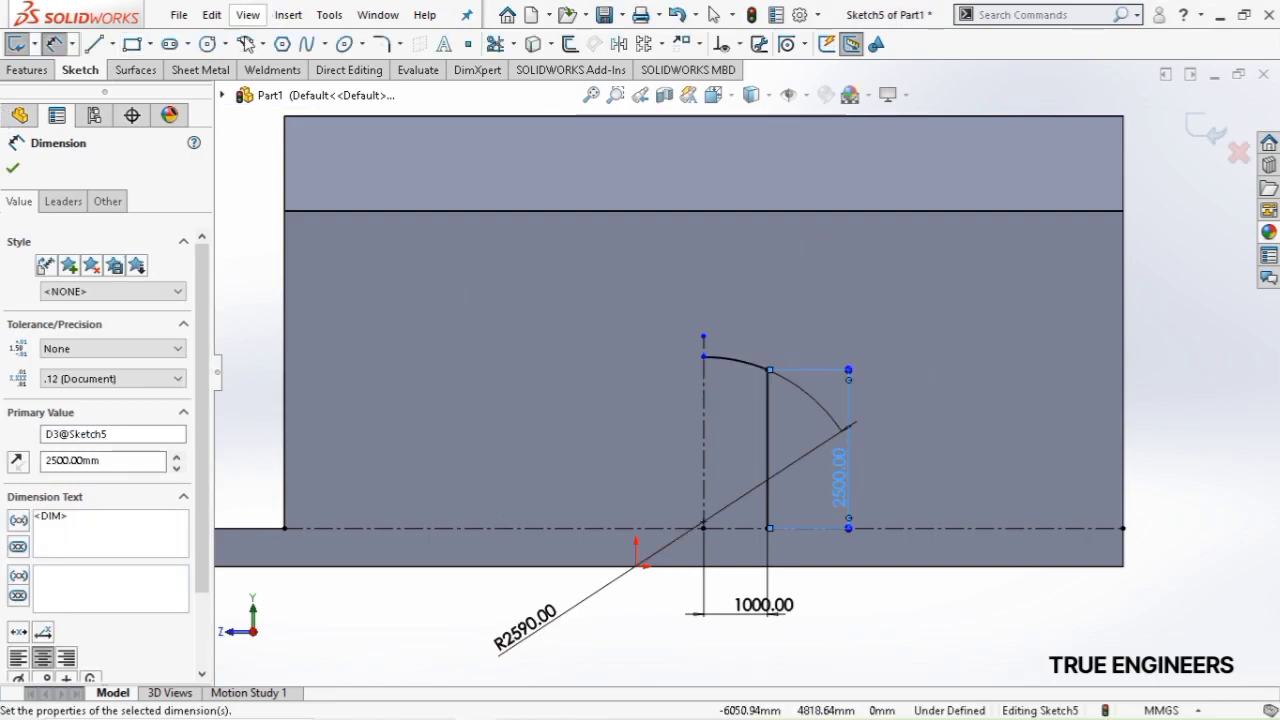
Mirror the arc and the solid vertical line about the vertical centerline
{"action": "left_click", "coordinate": [620, 45]}
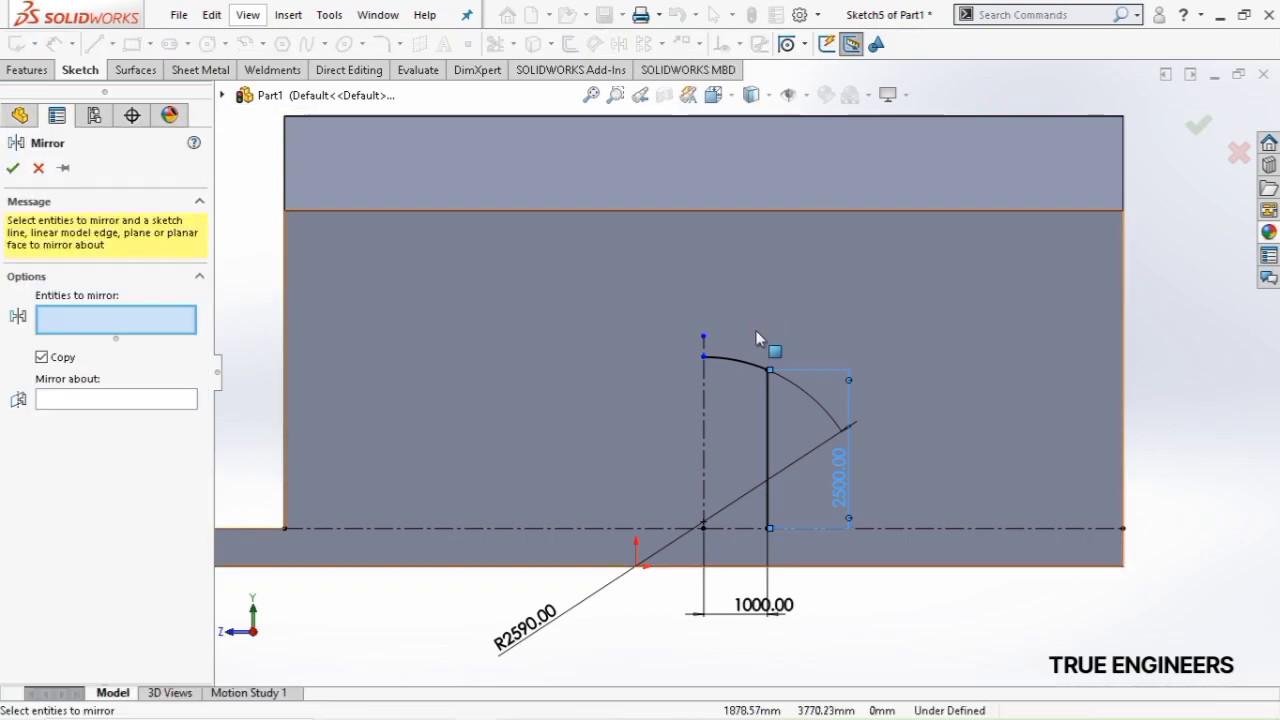
{"action": "left_click", "coordinate": [758, 365]}
{"action": "left_click", "coordinate": [769, 398]}
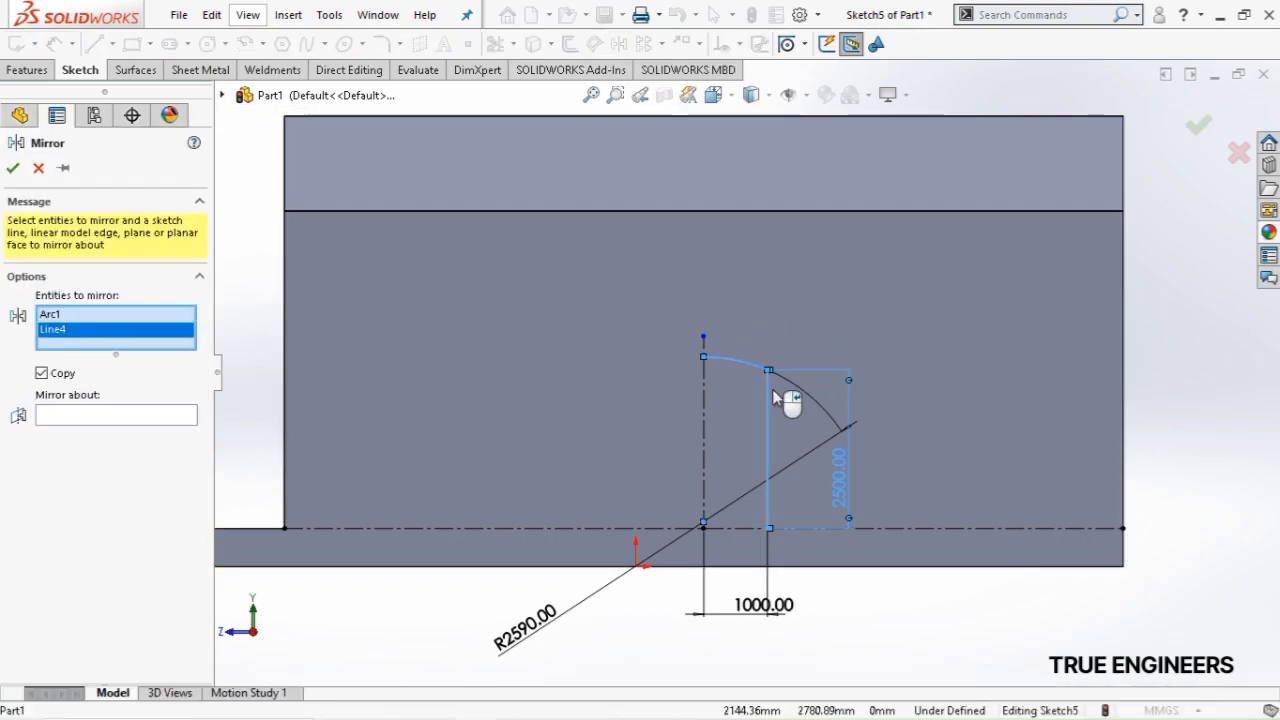
{"action": "left_click", "coordinate": [150, 414]}
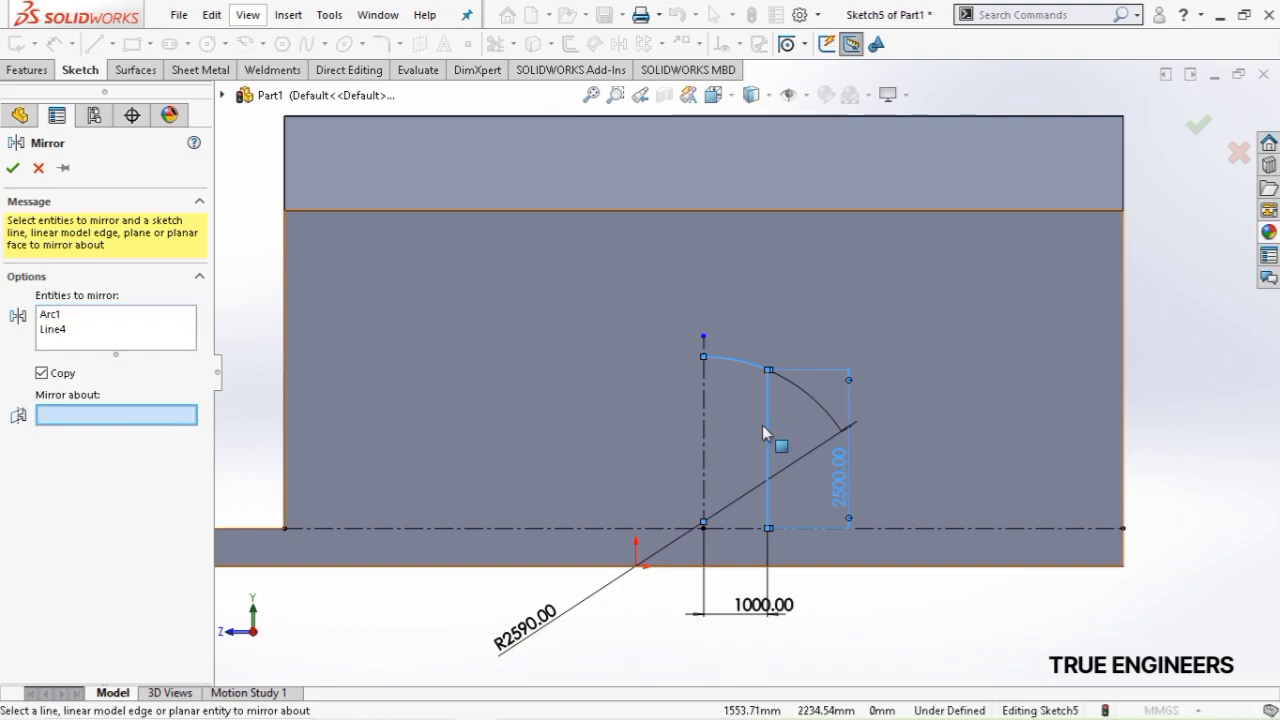
{"action": "left_click", "coordinate": [701, 446]}
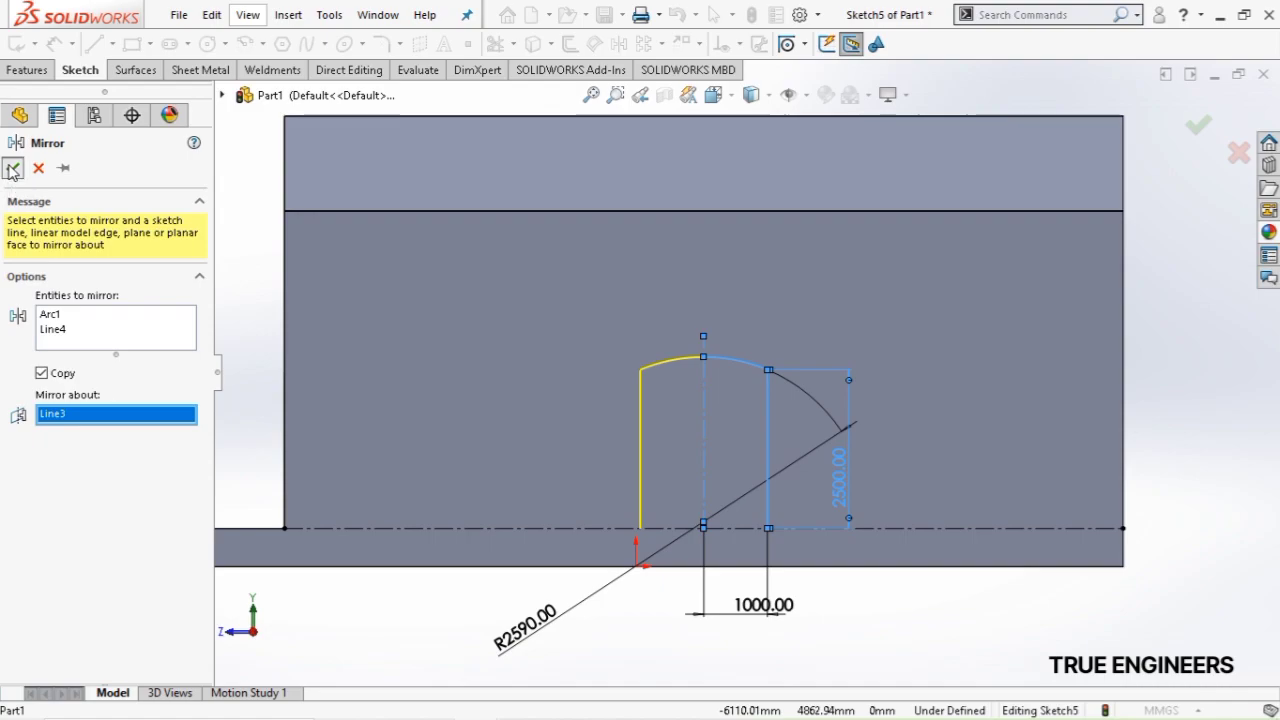
{"action": "left_click", "coordinate": [12, 169]}
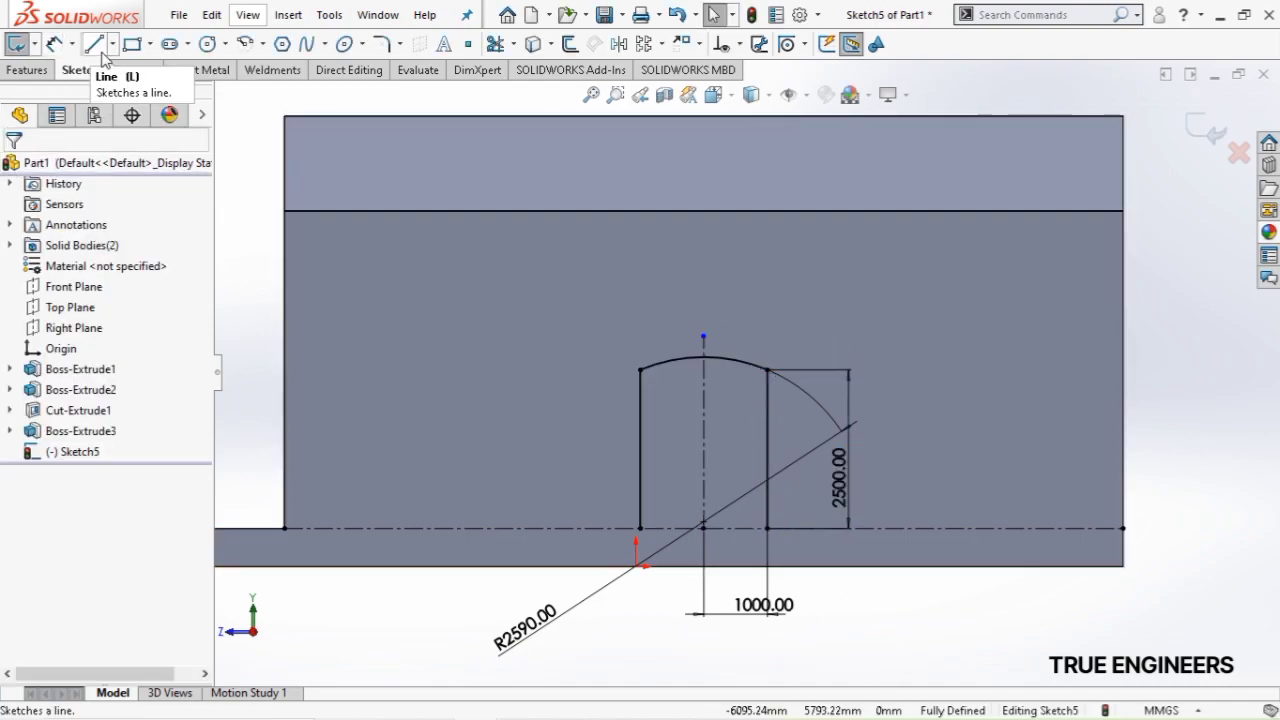
Close the arched profile with a 2000 mm horizontal line between the lower endpoints of its two vertical sides
{"action": "left_click", "coordinate": [100, 50]}
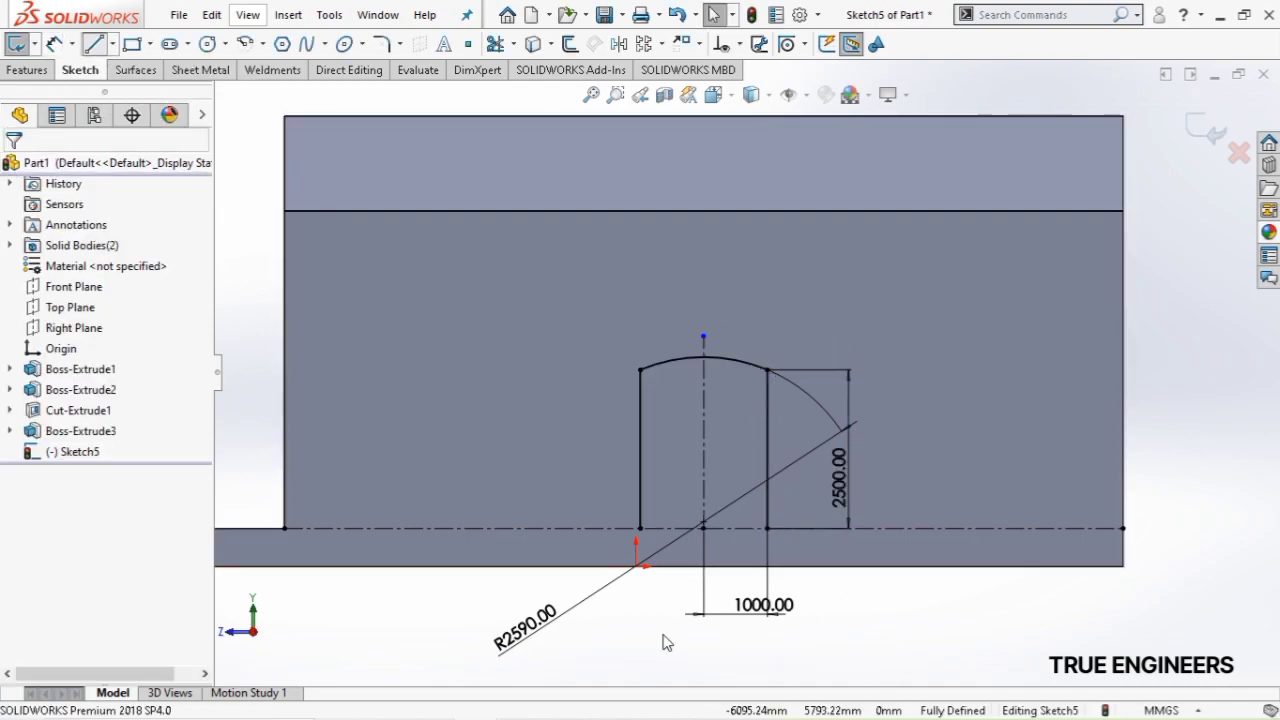
{"action": "left_click", "coordinate": [640, 528]}
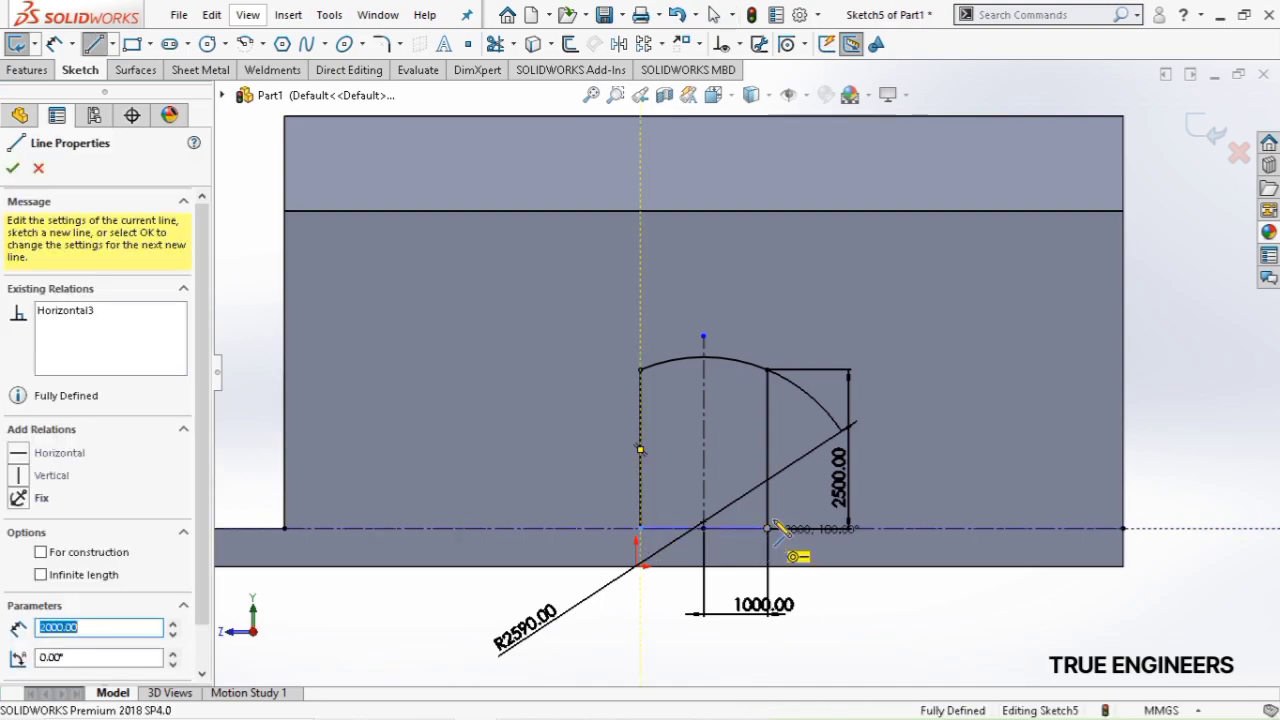
{"action": "left_click", "coordinate": [767, 528]}
Cut-extrude the arched profile into the side wall with a blind depth of 230 mm
{"action": "left_click", "coordinate": [19, 72]}
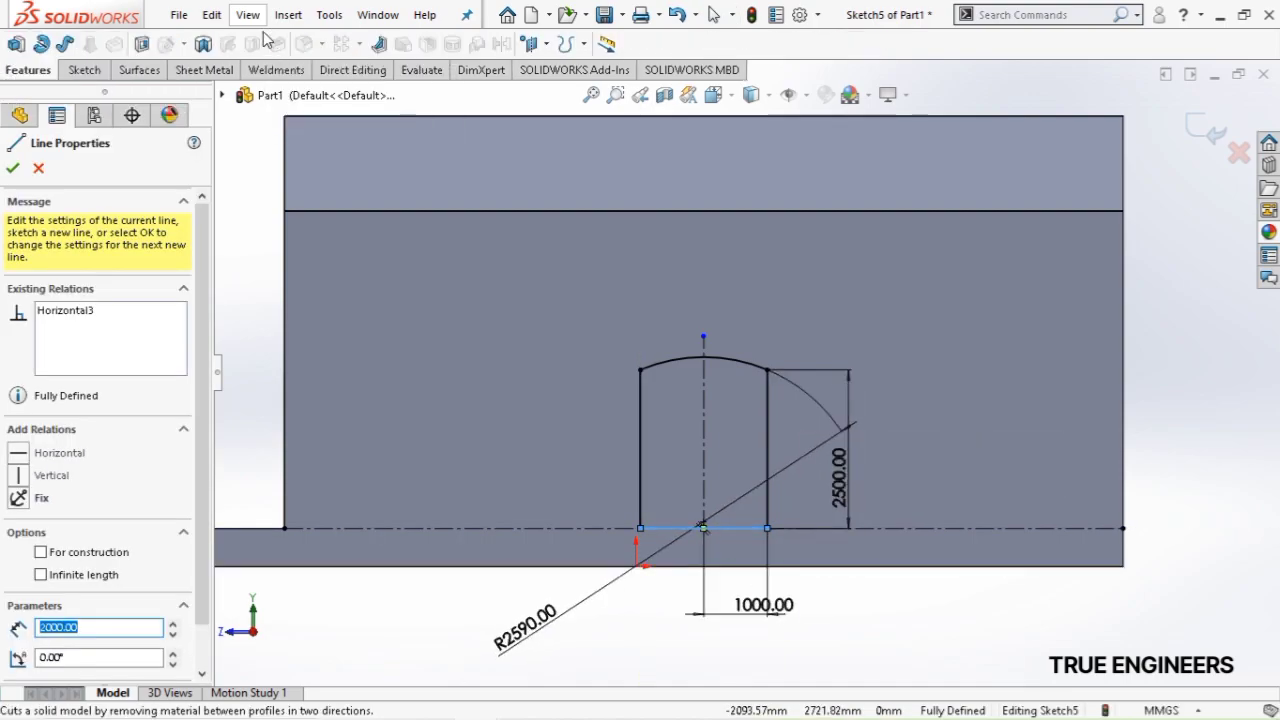
{"action": "left_click", "coordinate": [141, 45]}
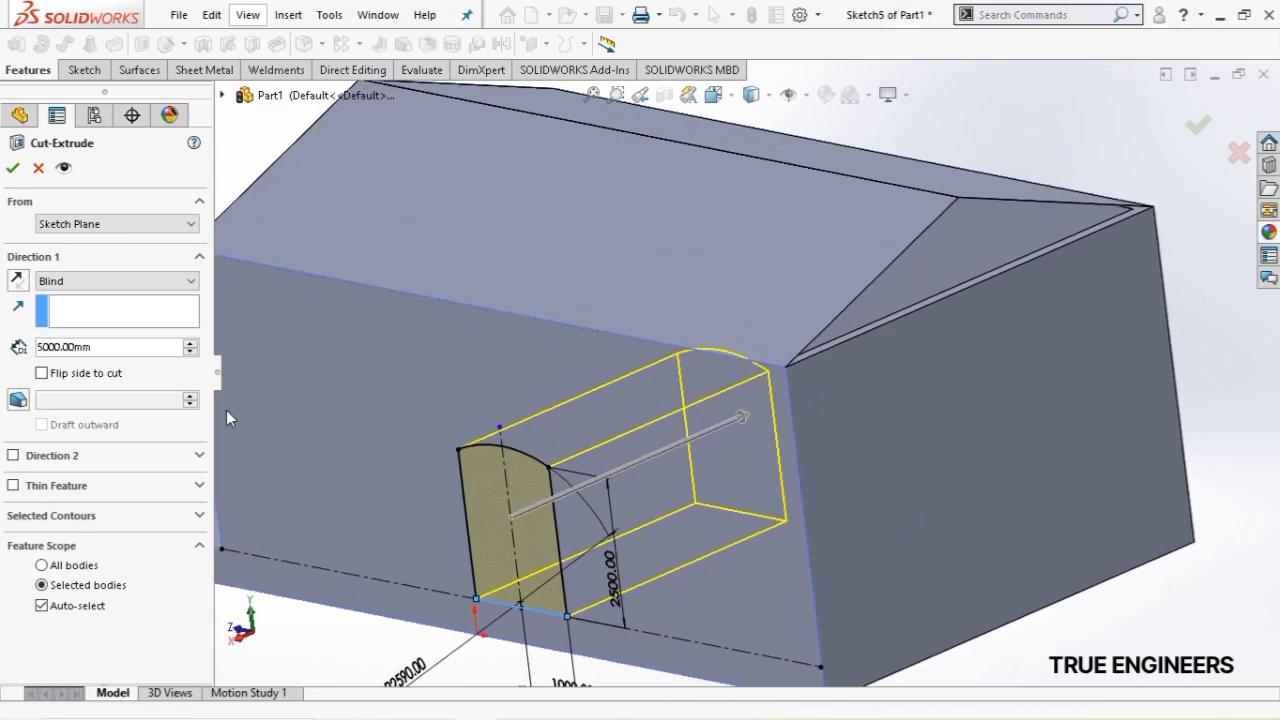
{"action": "double_click", "coordinate": [134, 348]}
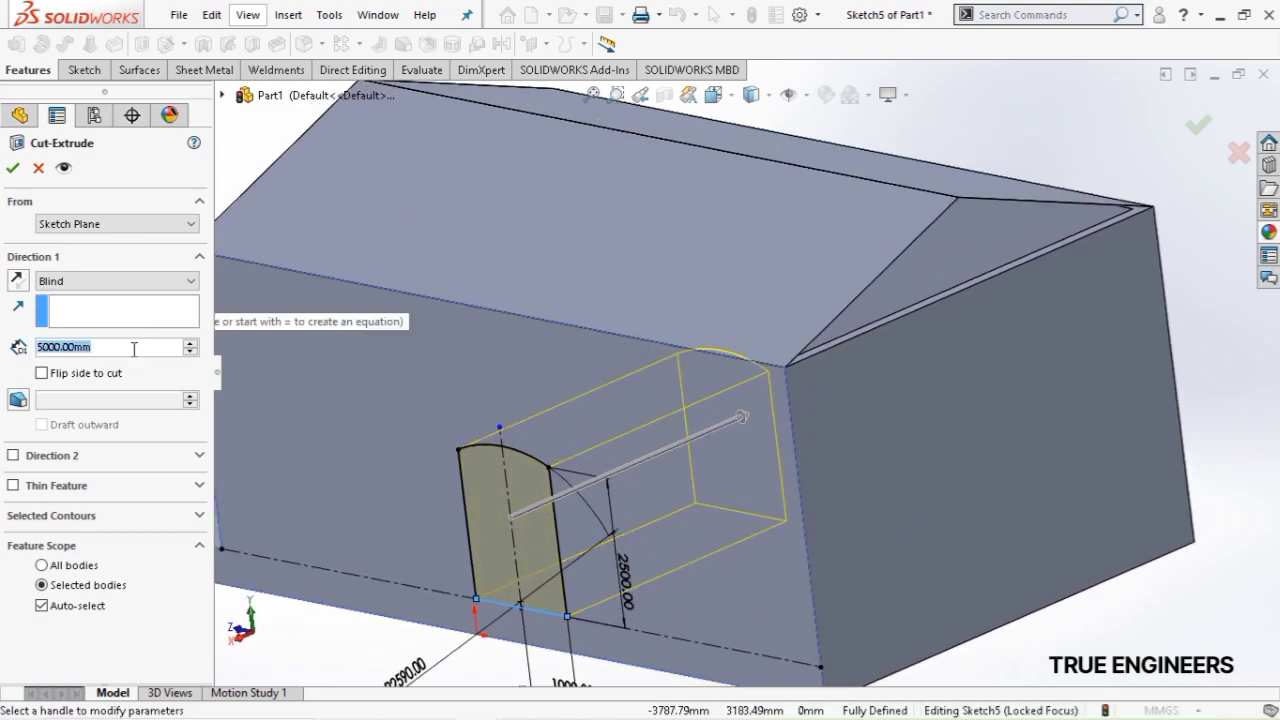
{"action": "type", "text": "230"}
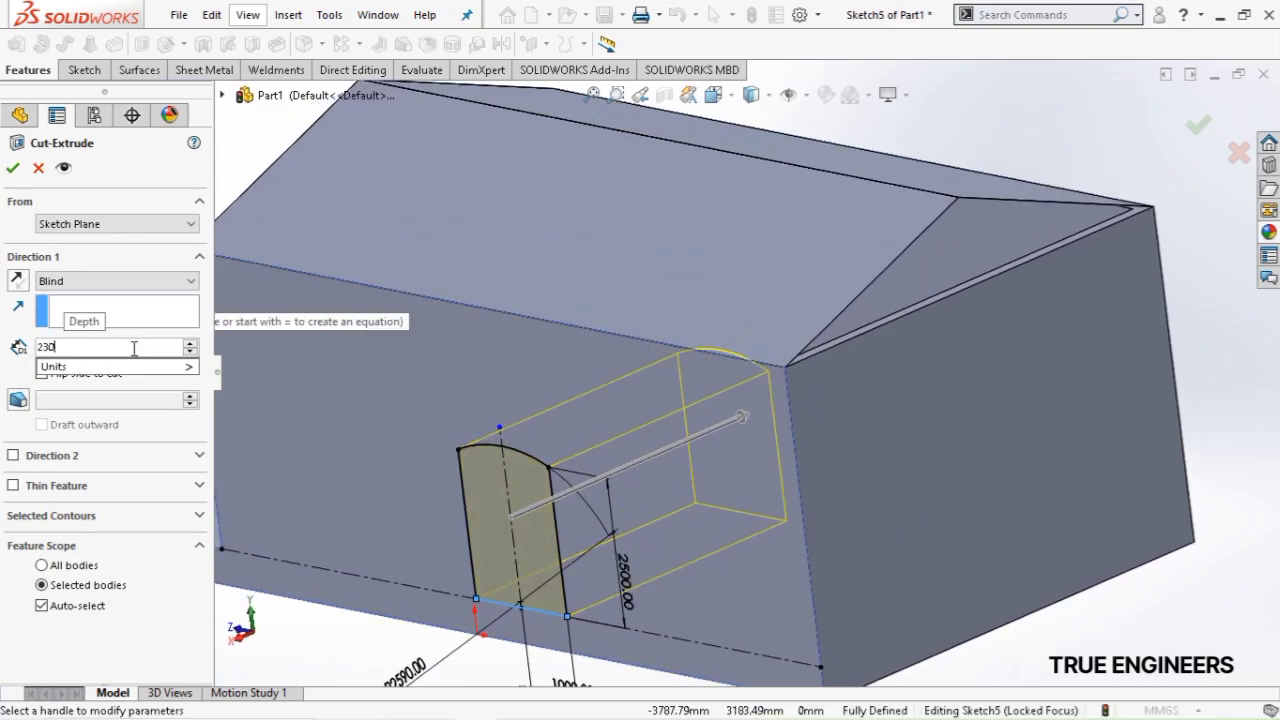
{"action": "key", "text": "Return"}
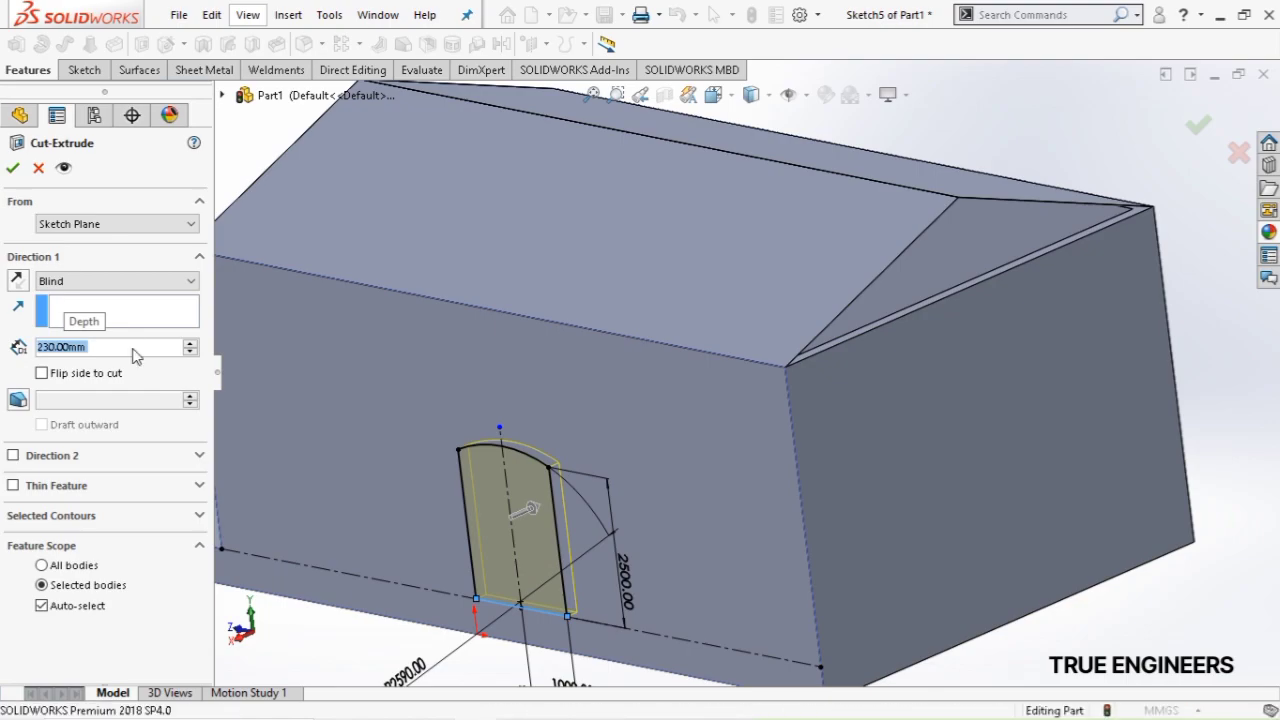
{"action": "key", "text": "f"}
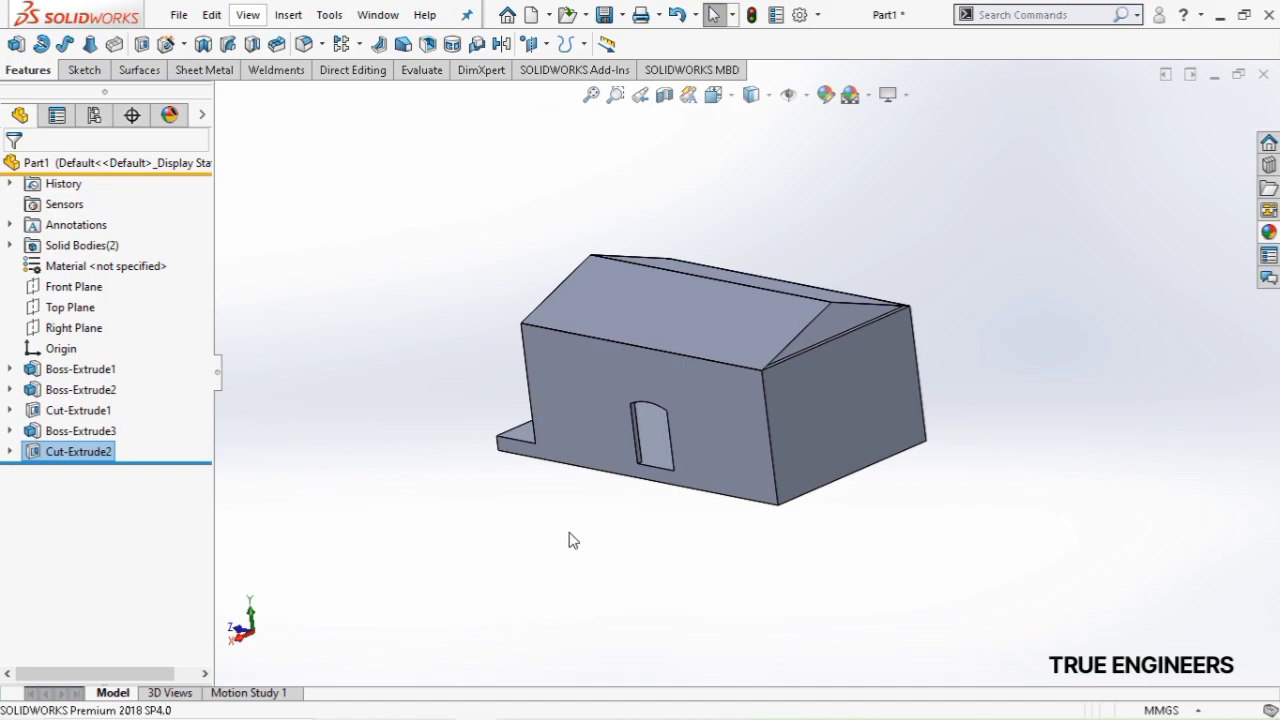
Start a new sketch on the Top Plane and view it normal to the plane
{"action": "key", "text": "z"}
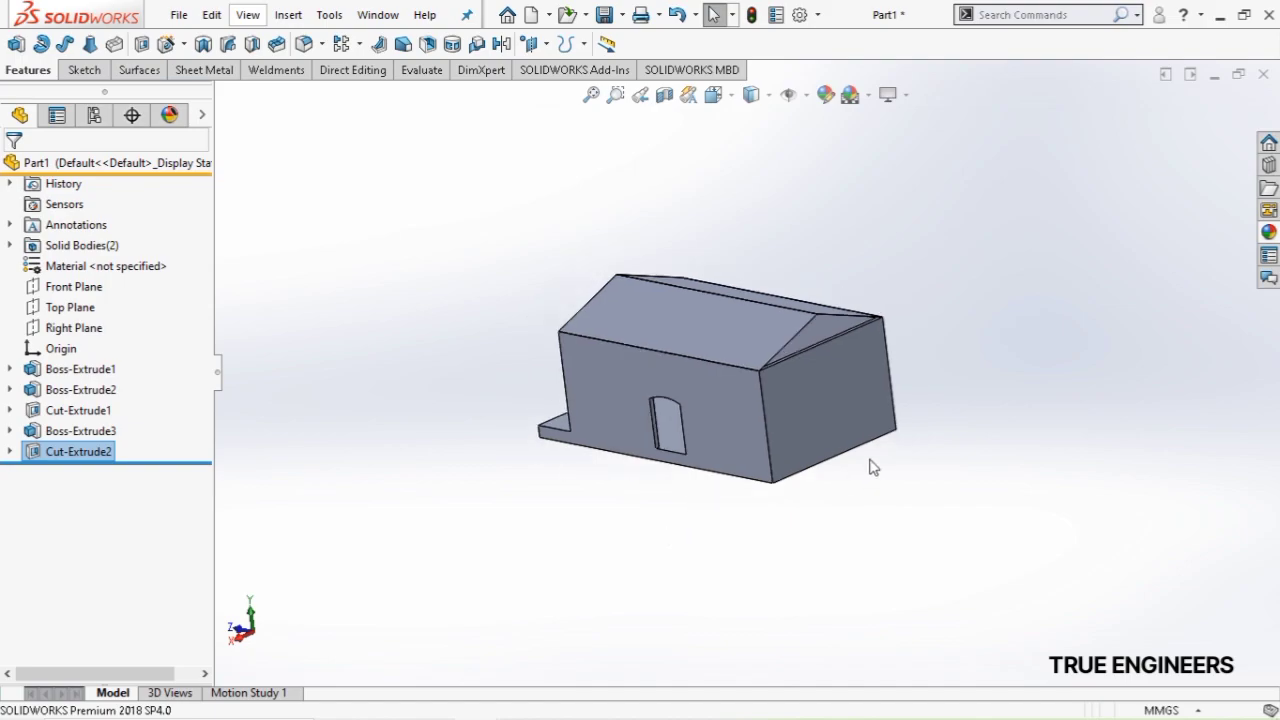
{"action": "scroll", "coordinate": [737, 478], "scroll_direction": "down", "scroll_amount": 5}
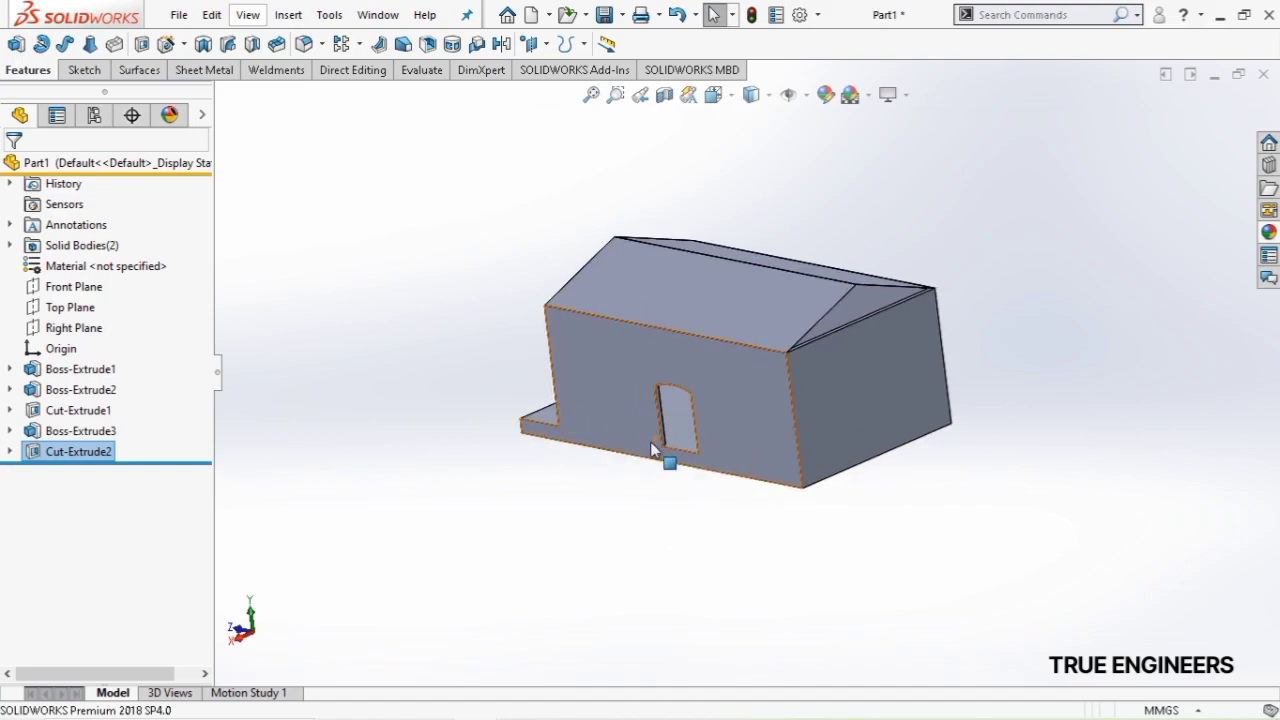
{"action": "left_click", "coordinate": [70, 308]}
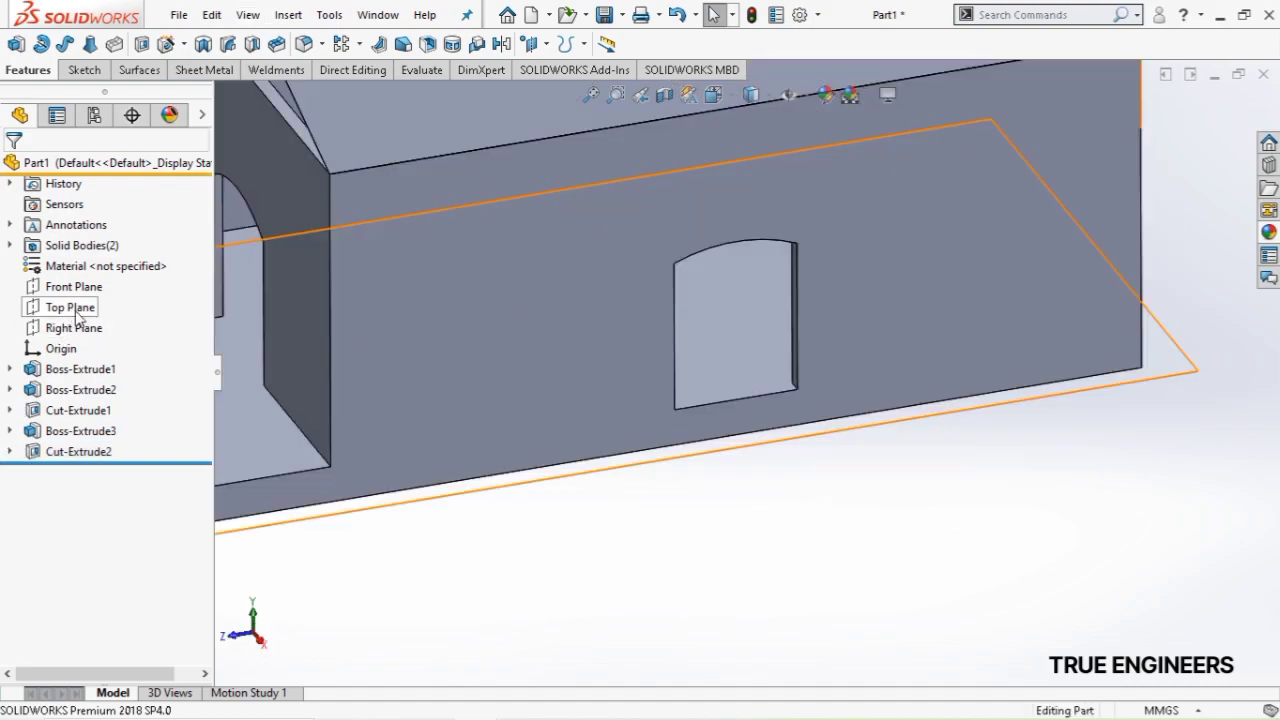
{"action": "left_click", "coordinate": [92, 285]}
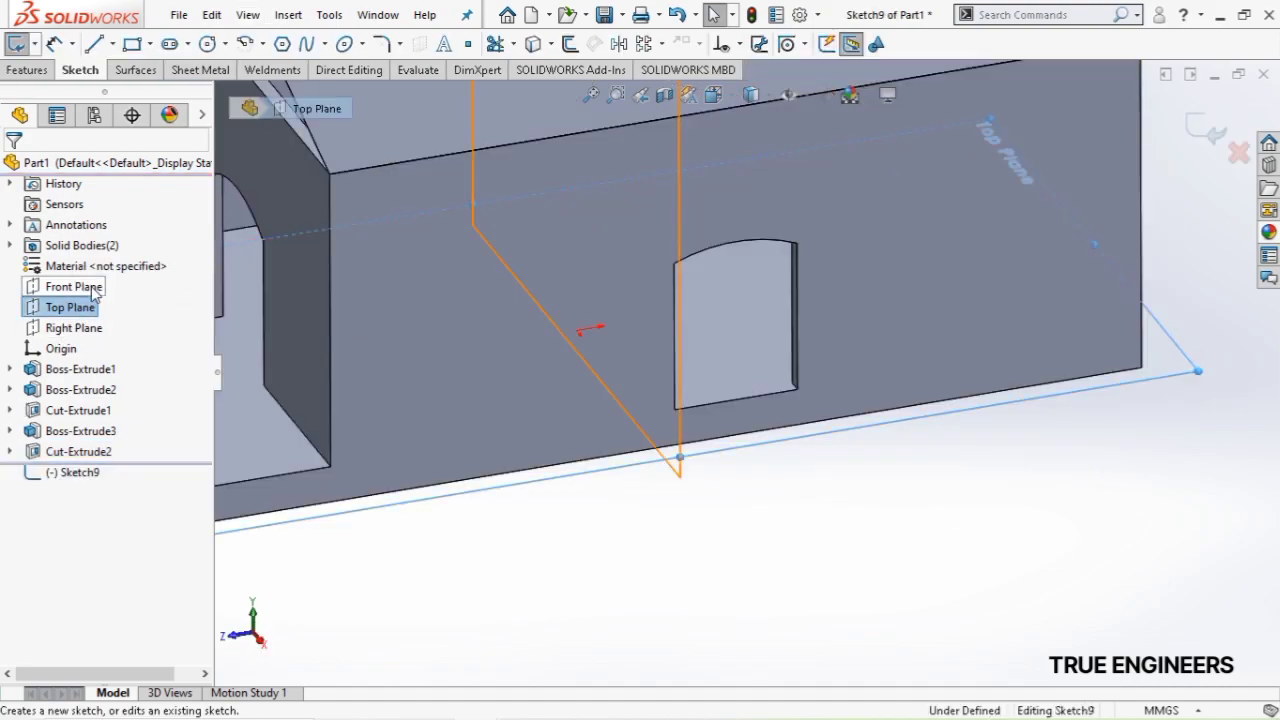
{"action": "right_click", "coordinate": [86, 308]}
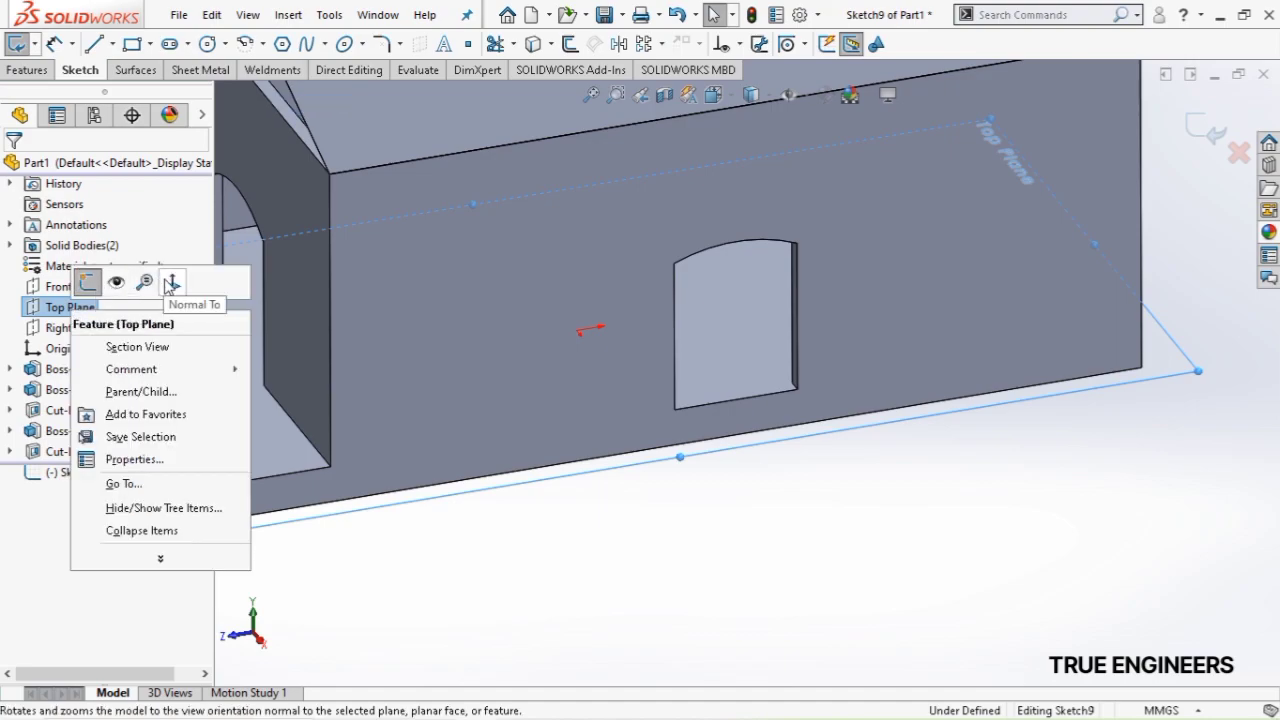
{"action": "left_click", "coordinate": [170, 284]}
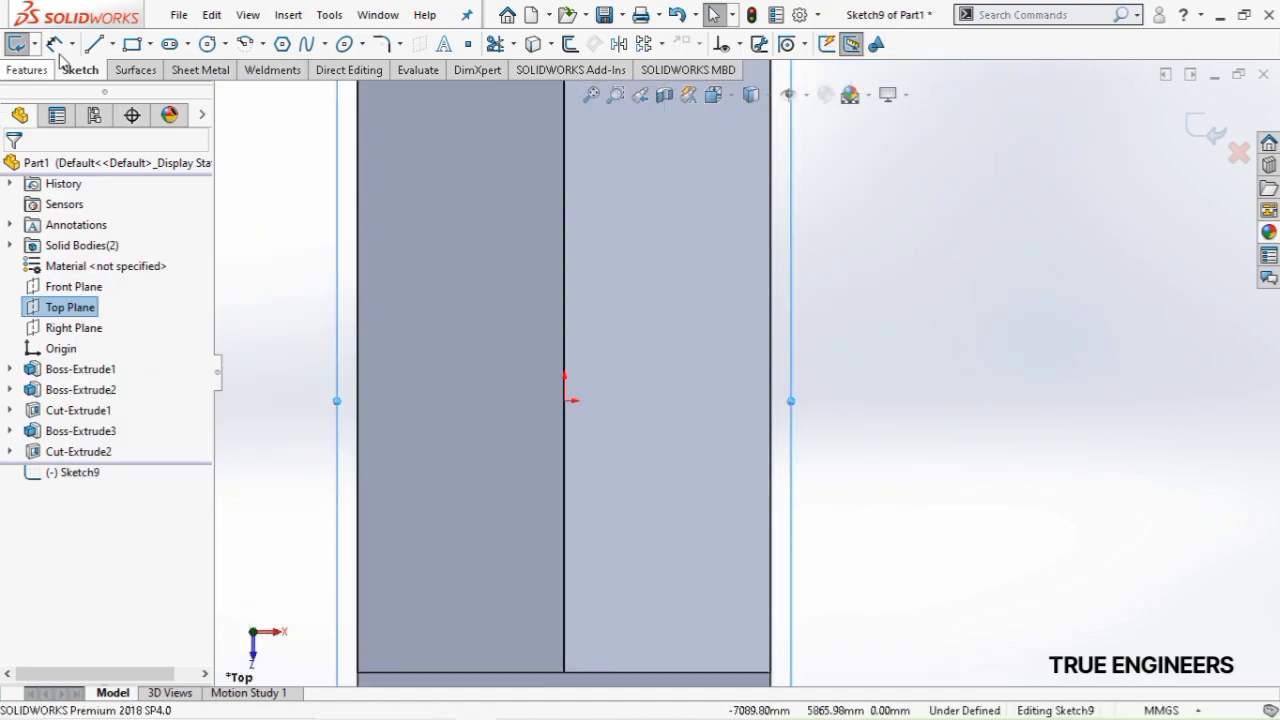
Sketch a horizontal construction line outward from the midpoint of the building's edge on the side with the arched opening
{"action": "left_click", "coordinate": [150, 44]}
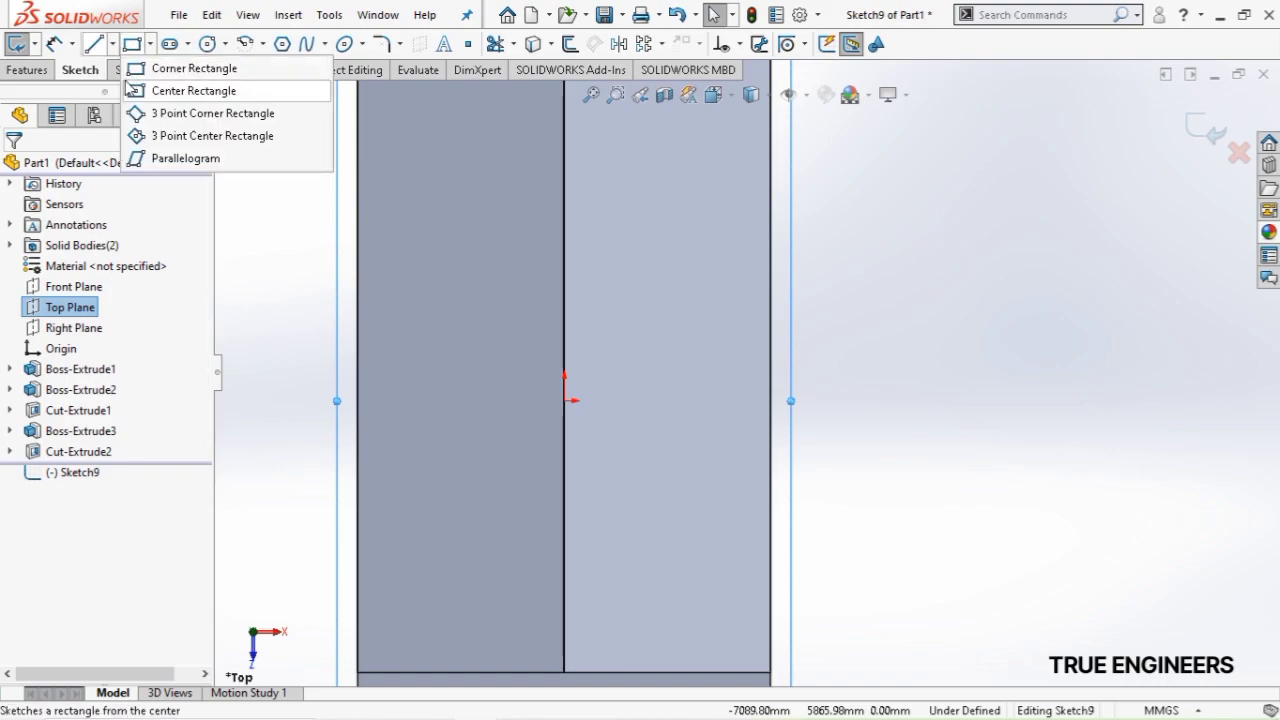
{"action": "left_click", "coordinate": [112, 44]}
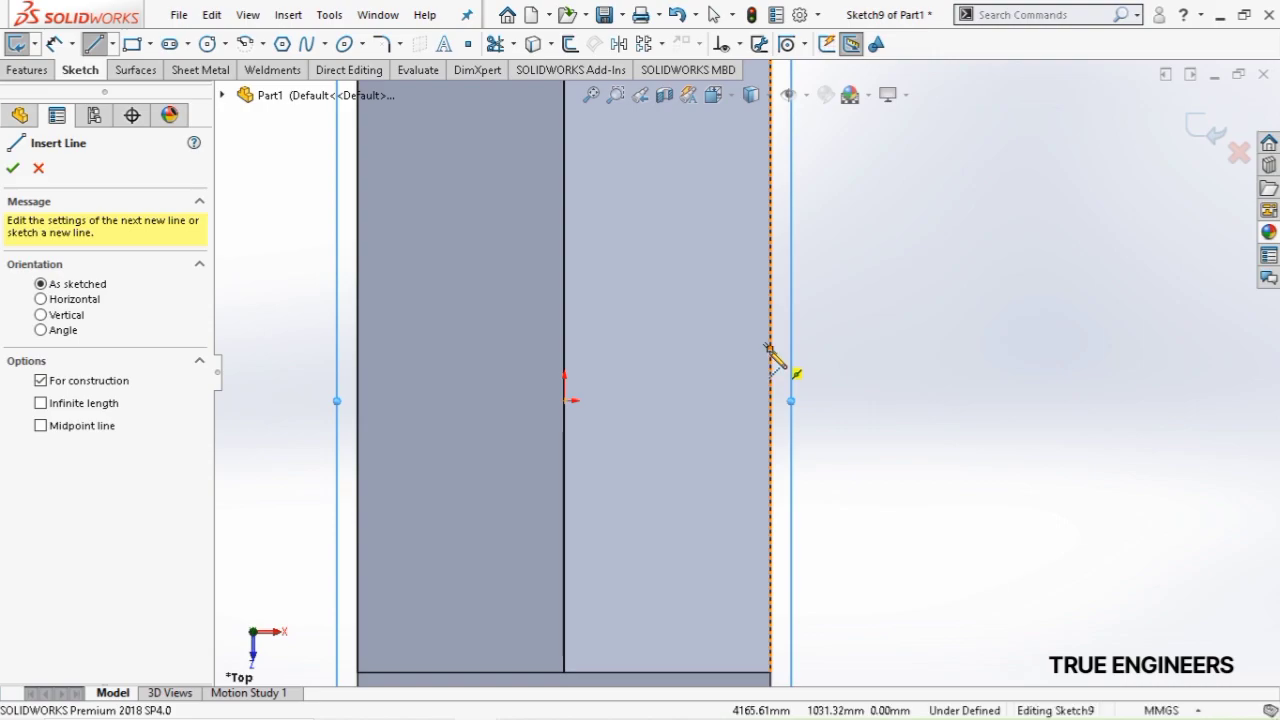
{"action": "middle_click_drag", "start_coordinate": [737, 370], "coordinate": [729, 363]}
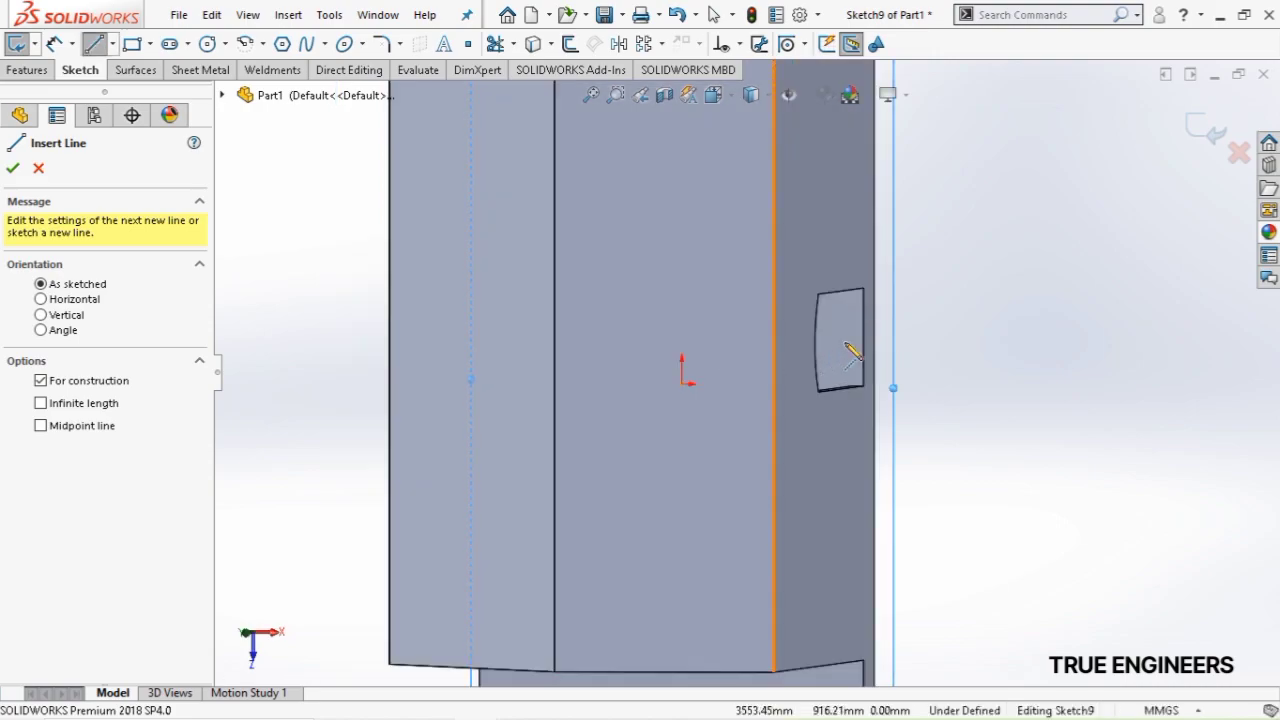
{"action": "key", "text": "ctrl+8"}
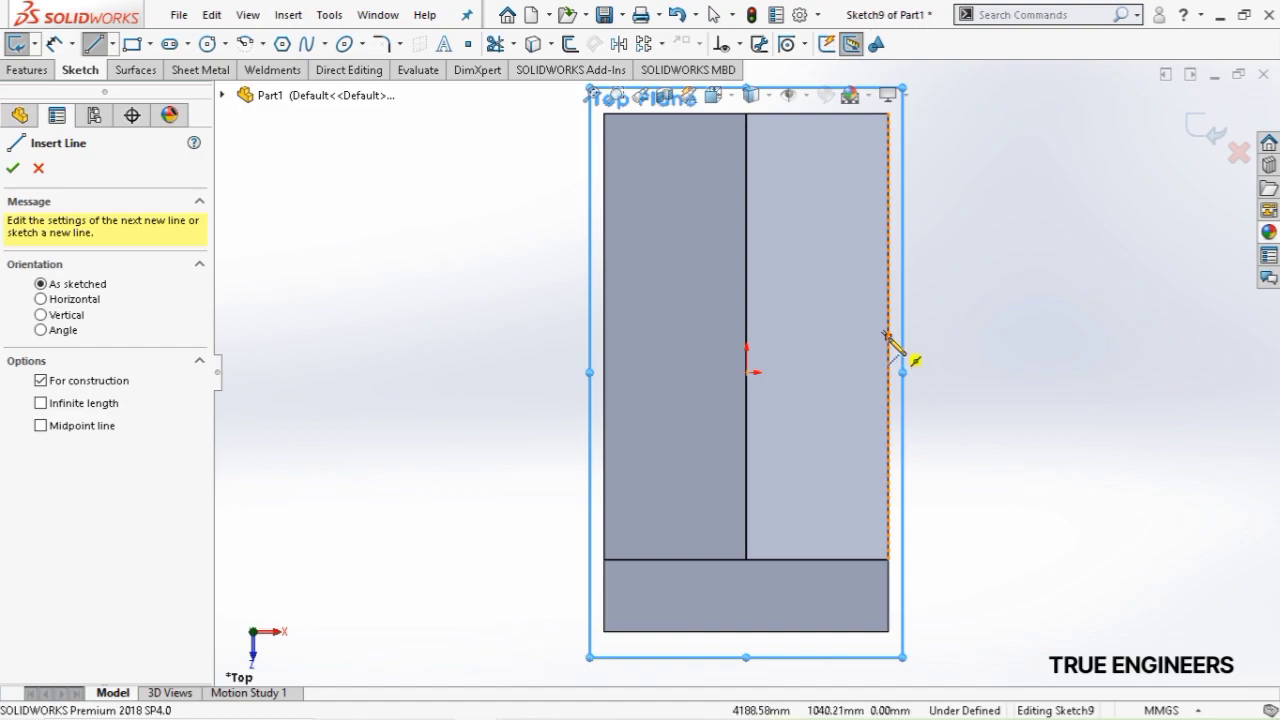
{"action": "left_click", "coordinate": [888, 337]}
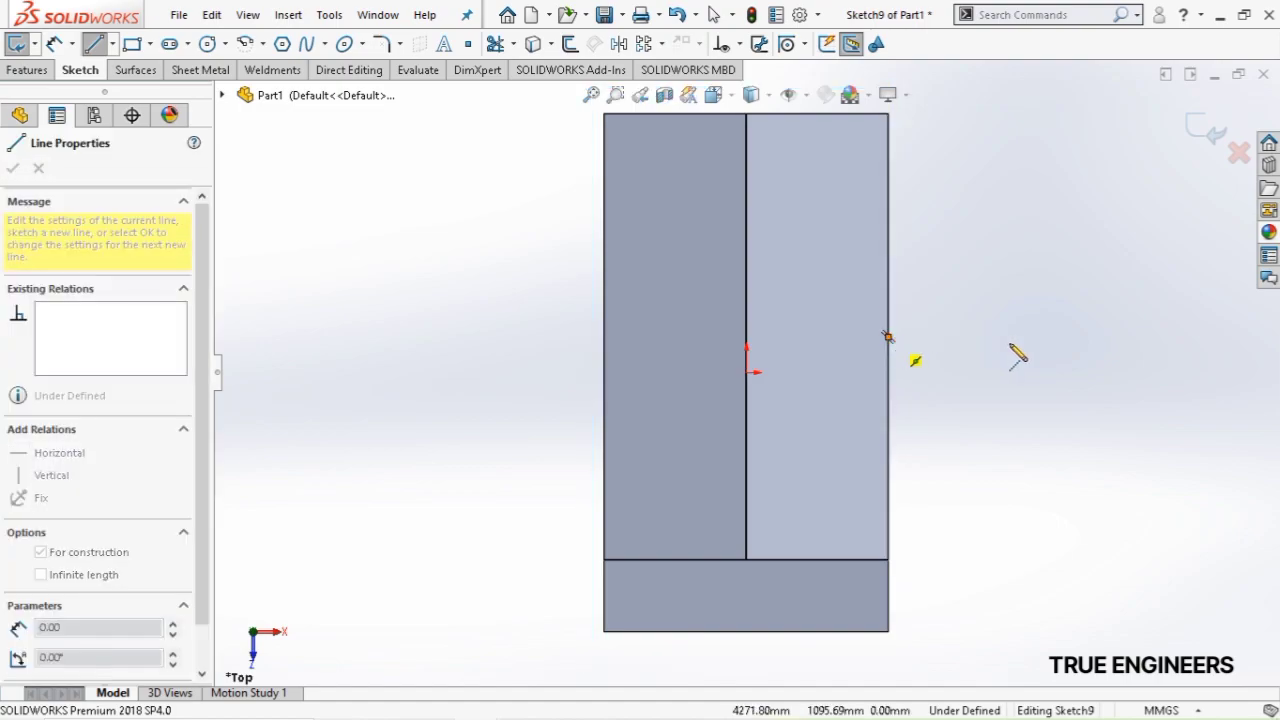
{"action": "left_click", "coordinate": [973, 337]}
{"action": "key", "text": "Escape"}
{"action": "key", "text": "Escape"}
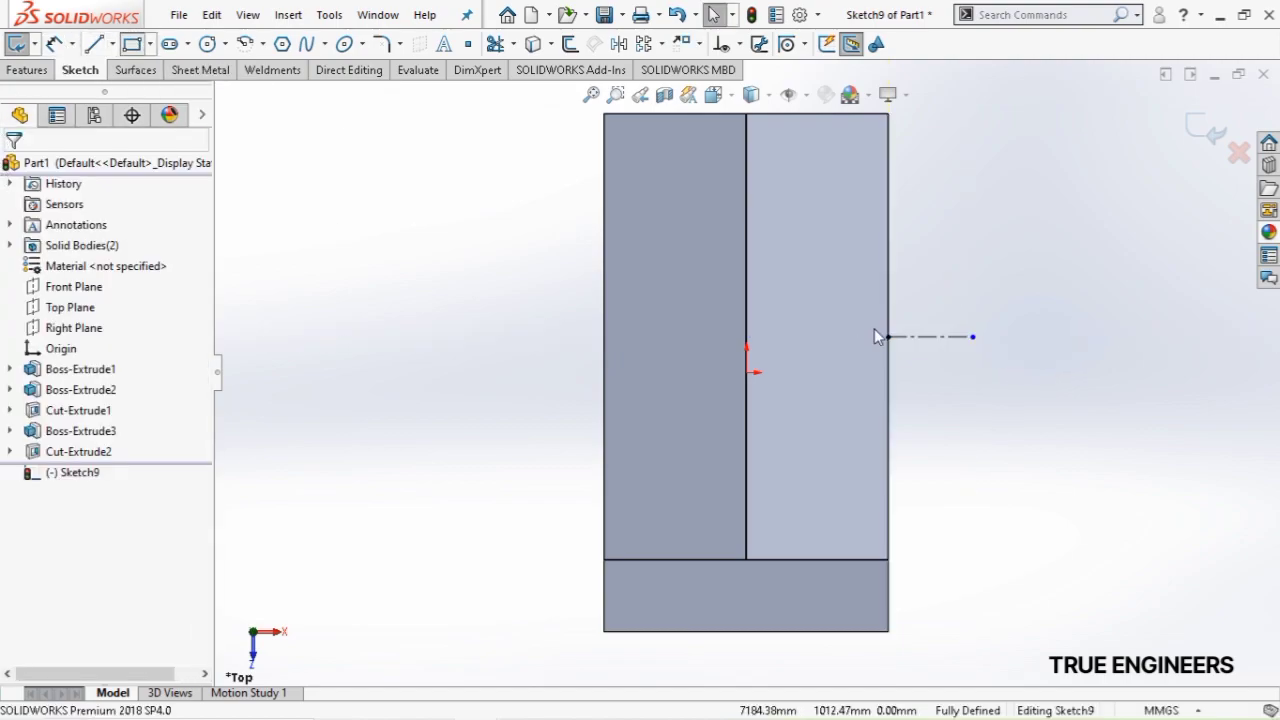
Sketch a corner rectangle outward from the building's side edge across the construction line, and dimension its width as 800 mm
{"action": "left_click", "coordinate": [889, 285]}
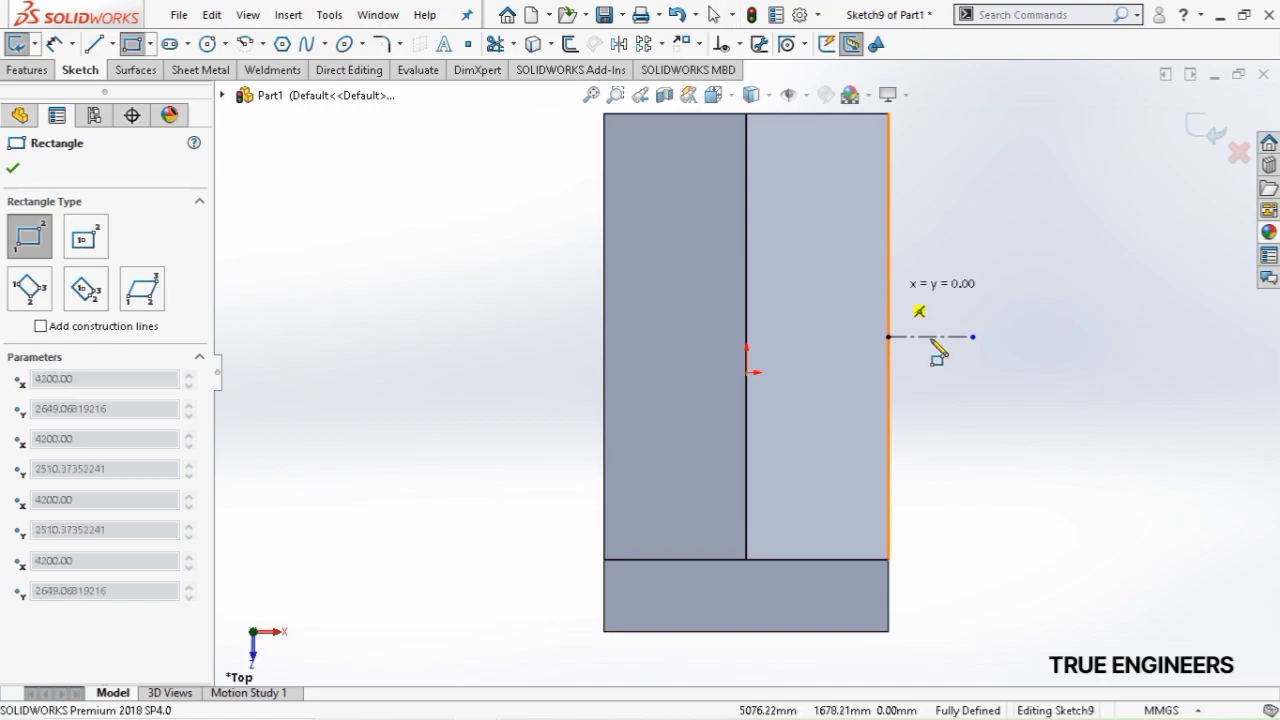
{"action": "left_click", "coordinate": [941, 428]}
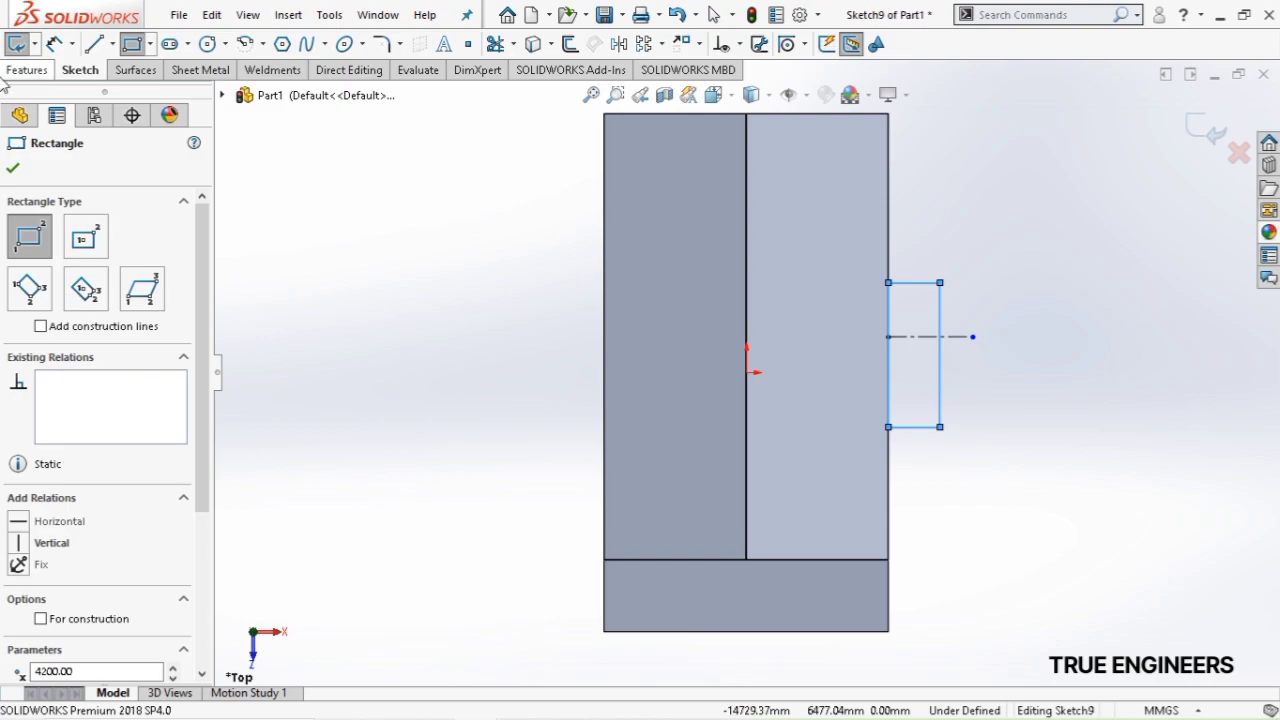
{"action": "left_click", "coordinate": [54, 43]}
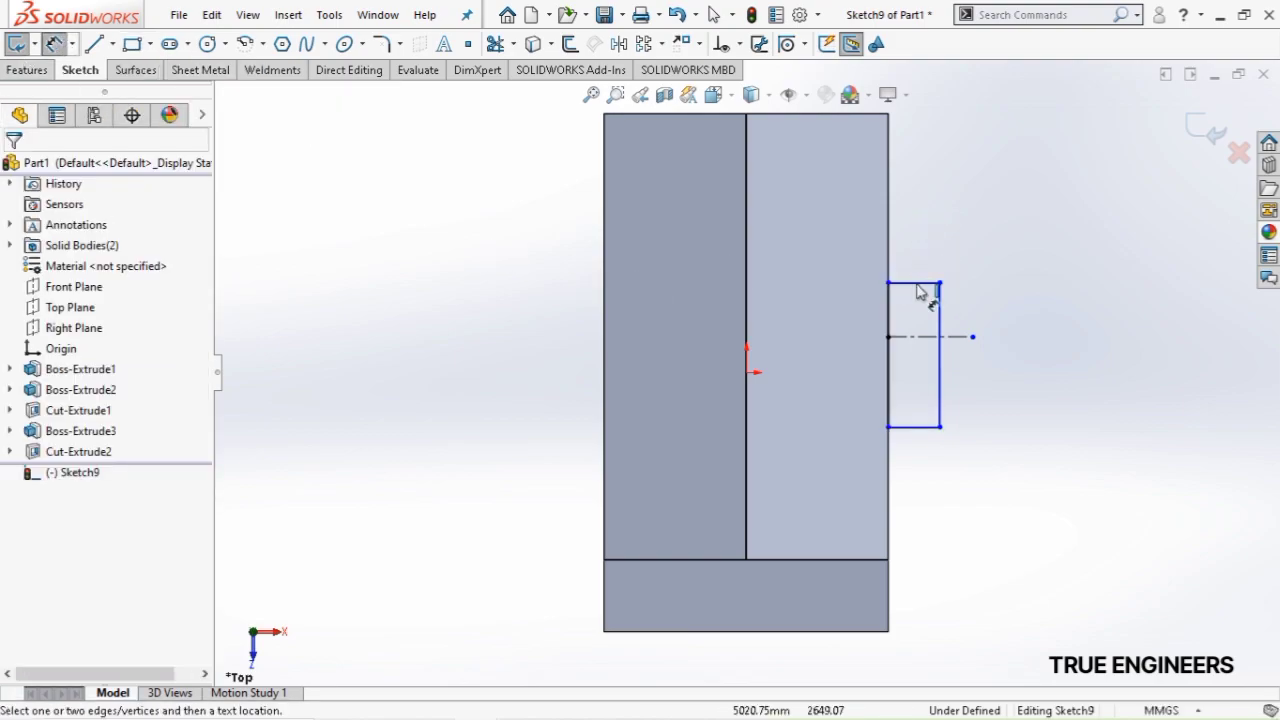
{"action": "left_click", "coordinate": [925, 283]}
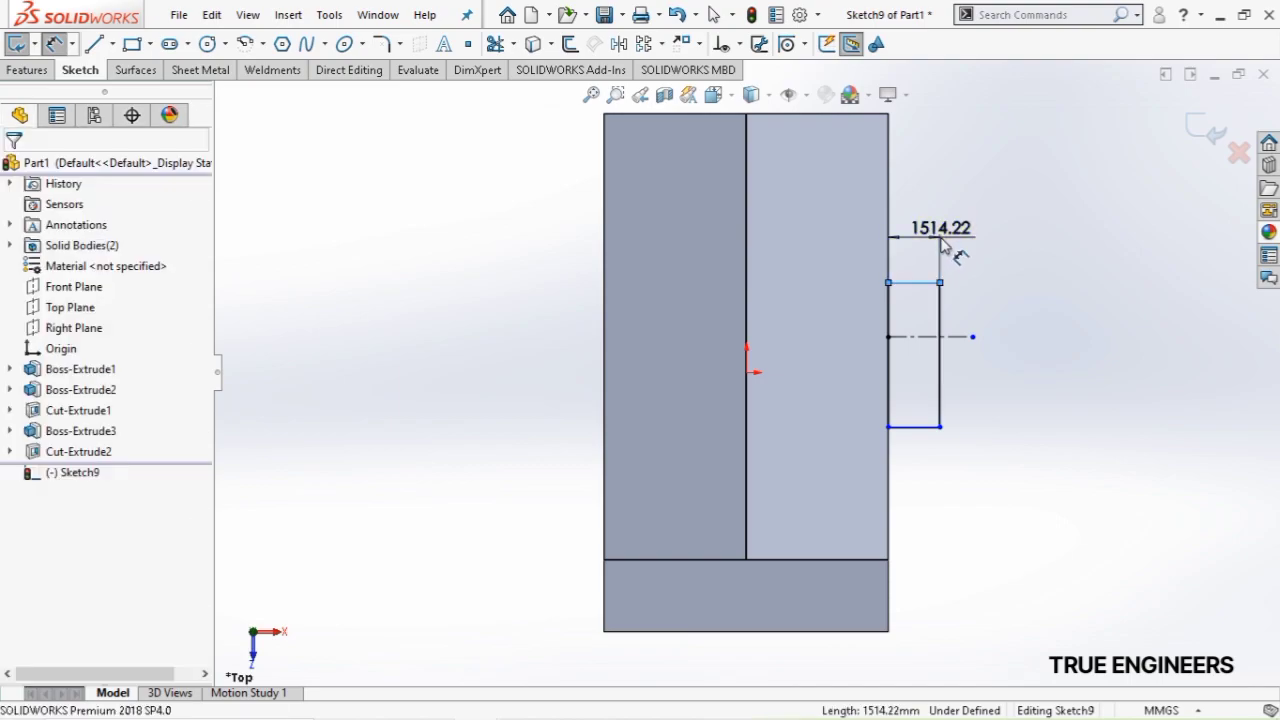
{"action": "left_click", "coordinate": [940, 245]}
{"action": "key", "text": "Return"}
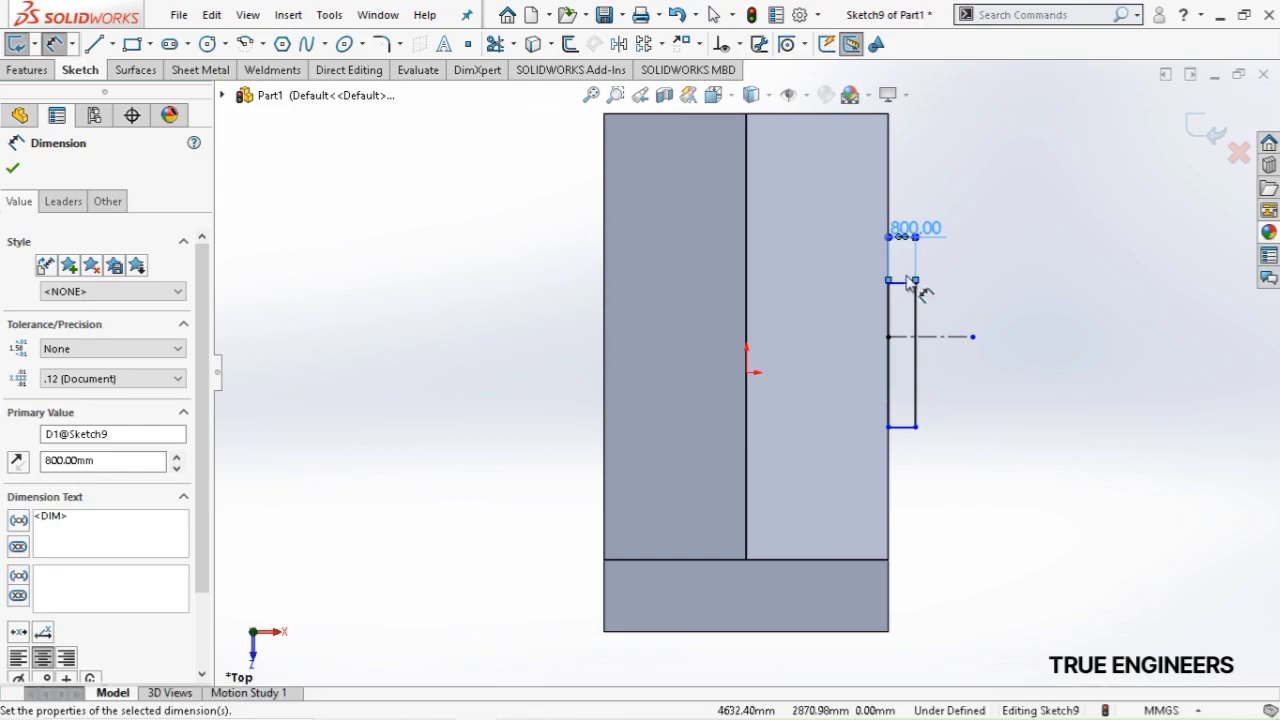
Dimension the length of the rectangle's outer line, parallel to the building's side wall, as 3200 mm
{"action": "left_click", "coordinate": [915, 385]}
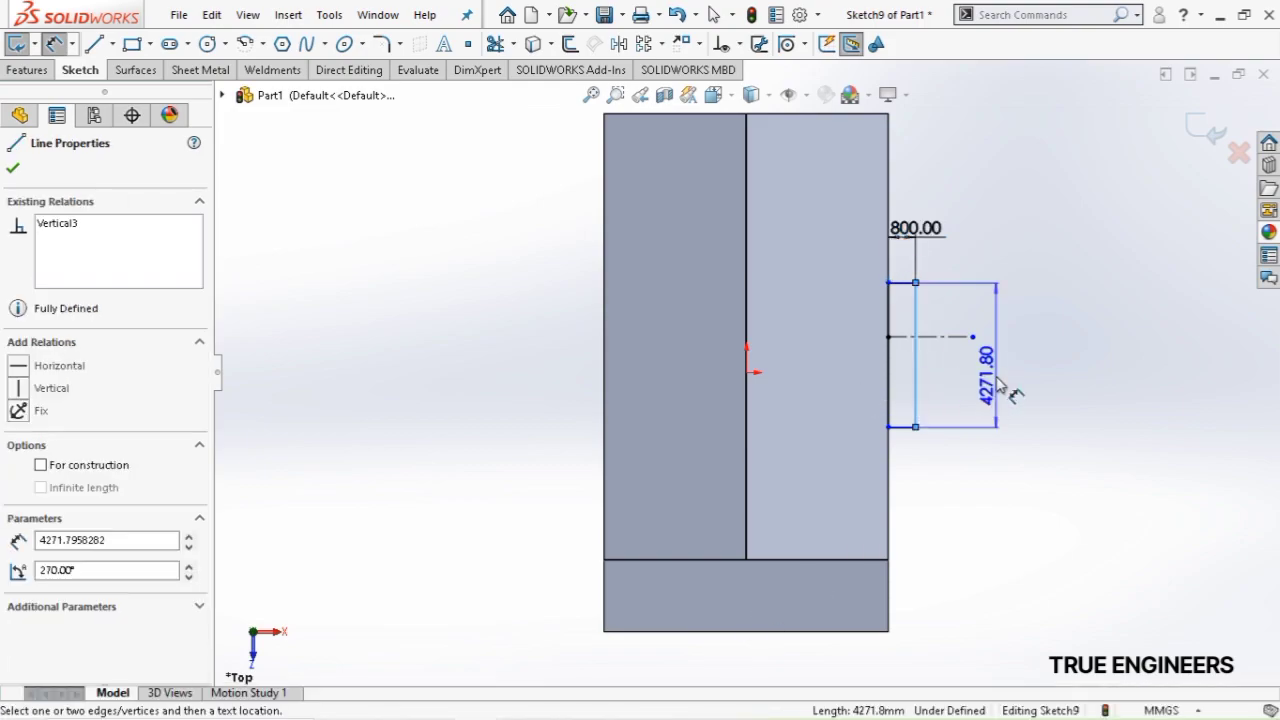
{"action": "left_click", "coordinate": [1003, 376]}
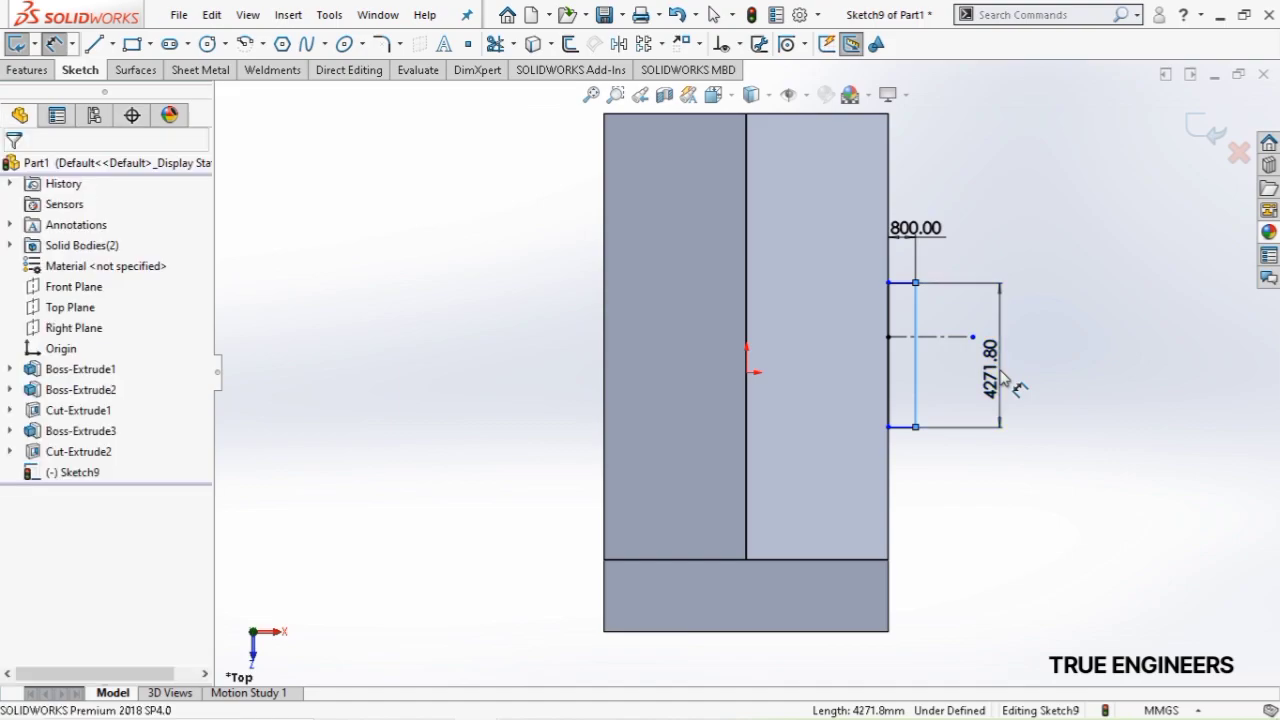
{"action": "double_click", "coordinate": [1003, 376]}
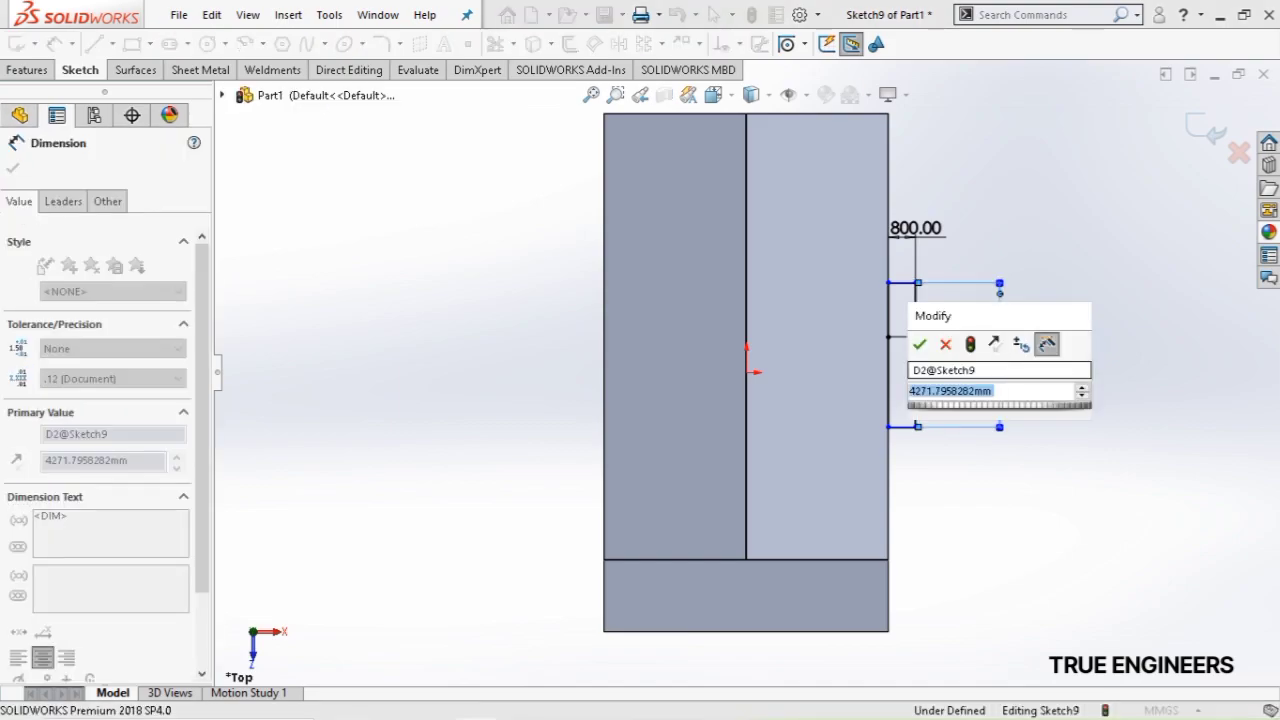
{"action": "type", "text": "3200"}
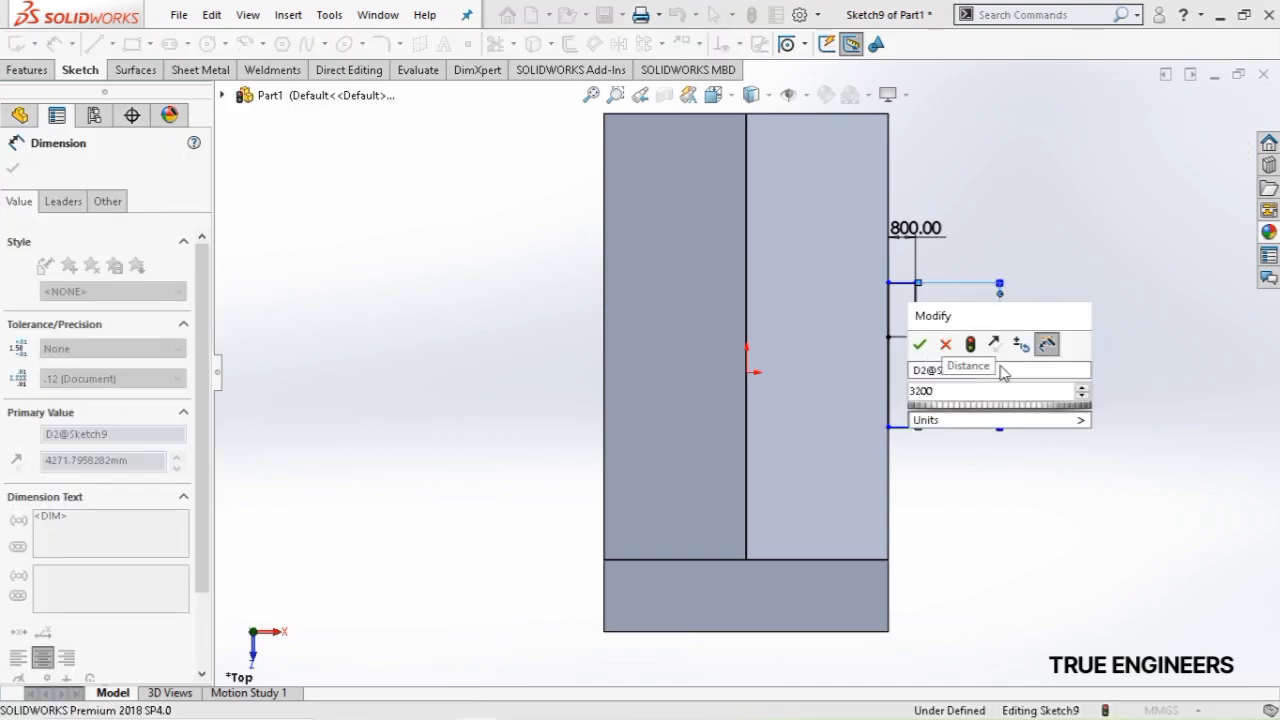
{"action": "key", "text": "Return"}
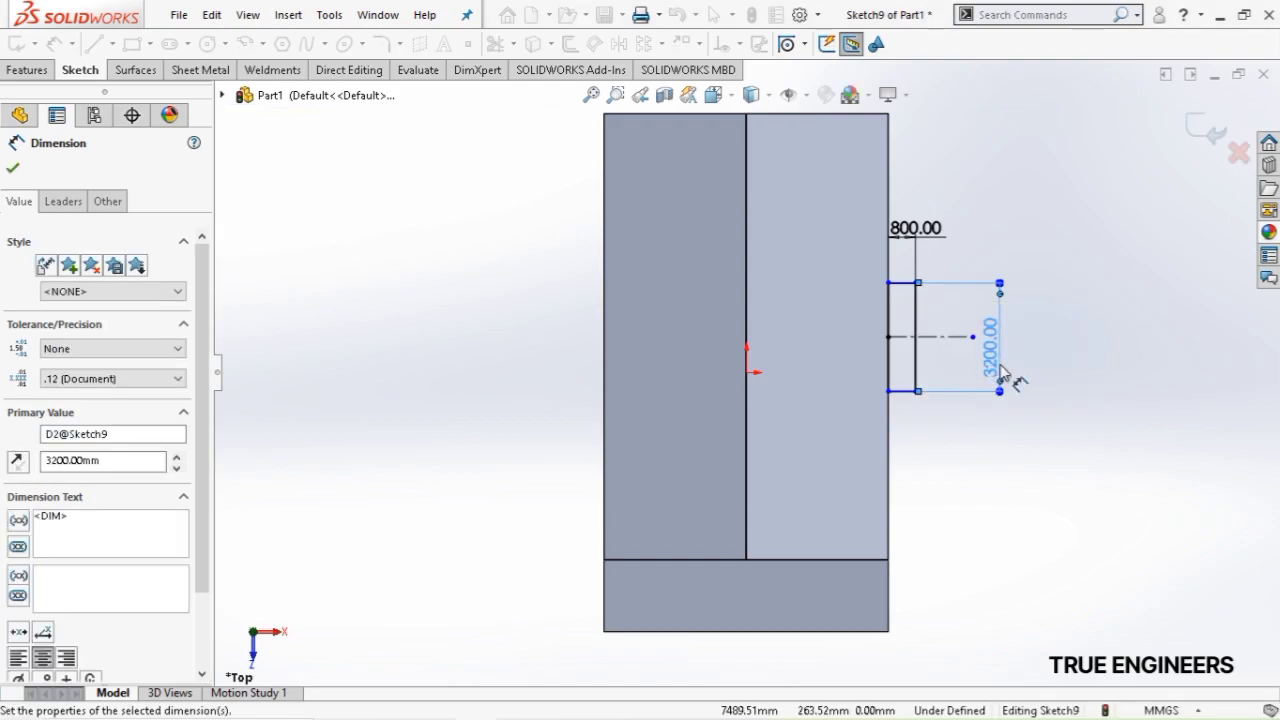
{"action": "key", "text": "Escape"}
Make the midpoint of the rectangle's outer line coincident with the horizontal construction line to centre the rectangle
{"action": "scroll", "coordinate": [960, 337], "scroll_direction": "down", "scroll_amount": 2}
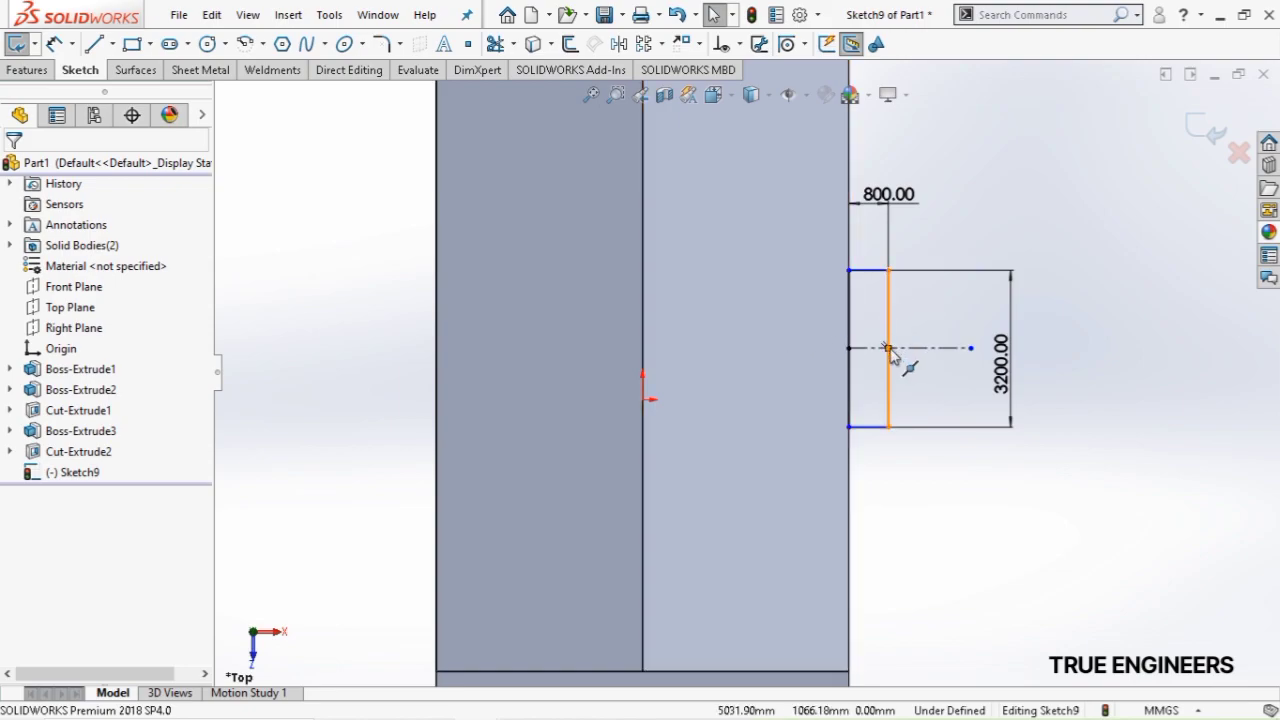
{"action": "left_click", "coordinate": [914, 349], "text": "ctrl"}
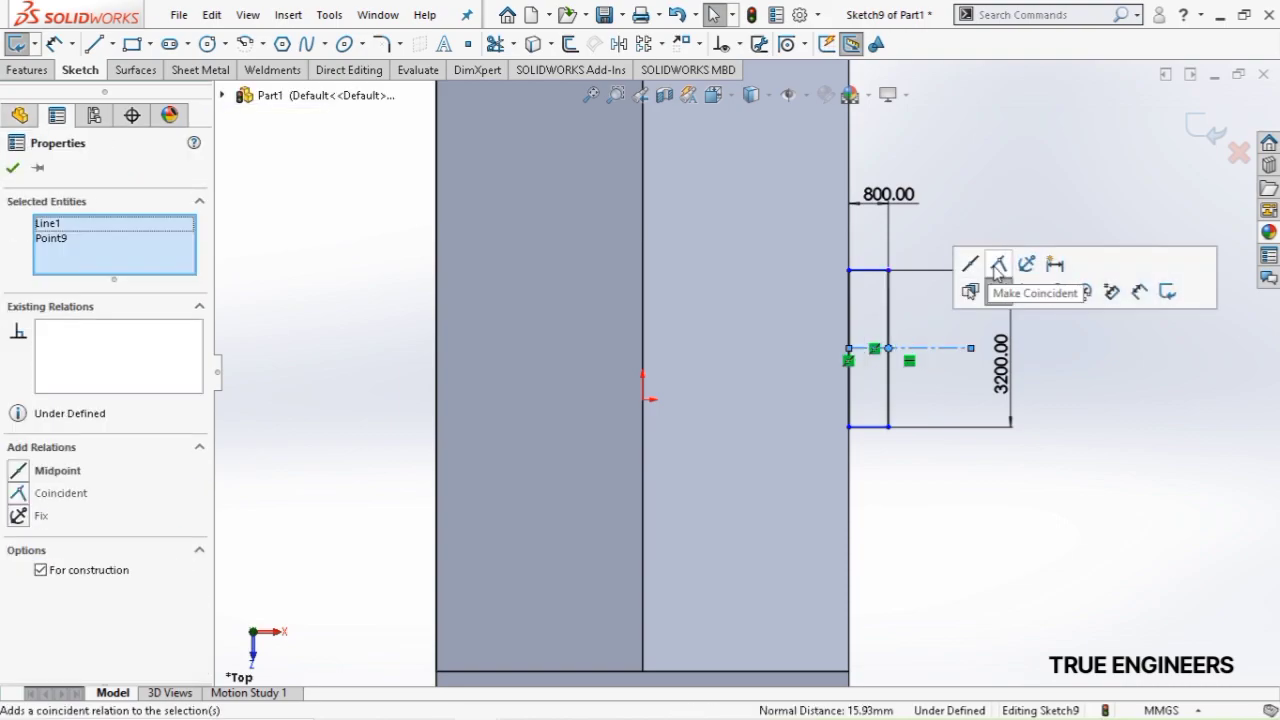
{"action": "left_click", "coordinate": [997, 265]}
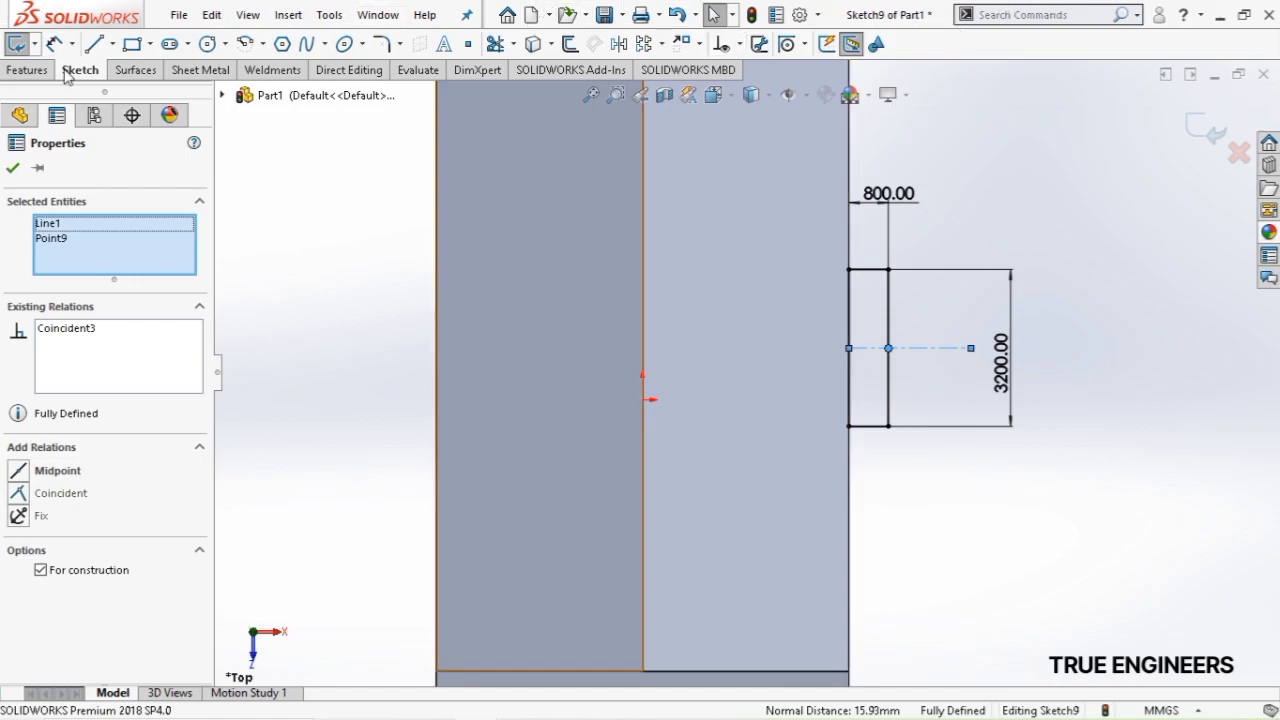
Boss-extrude the rectangle upward with a blind depth of 200 mm and merged result to form the lower step beneath the arched opening
{"action": "left_click", "coordinate": [27, 72]}
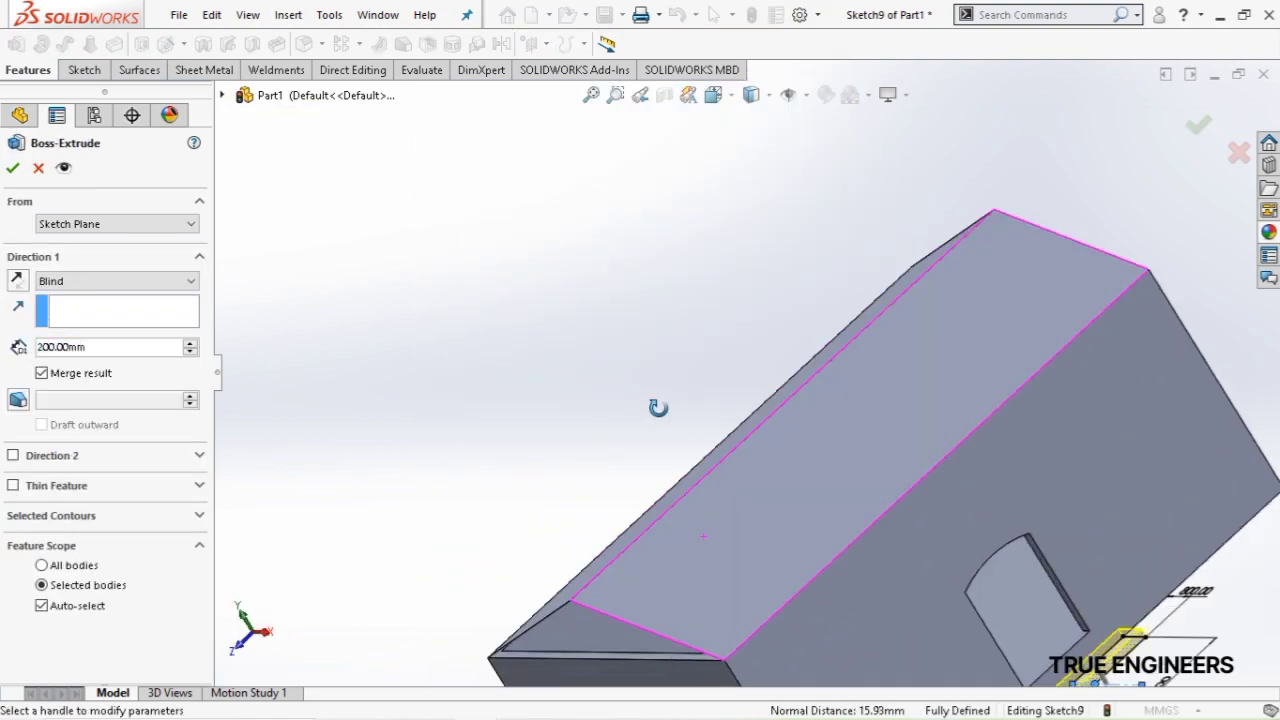
{"action": "scroll", "coordinate": [862, 465], "scroll_direction": "up", "scroll_amount": 3}
{"action": "mouse_move", "coordinate": [848, 490]}
{"action": "middle_mouse_down"}
{"action": "mouse_move", "coordinate": [803, 514]}
{"action": "mouse_move", "coordinate": [854, 601]}
{"action": "middle_mouse_up"}
{"action": "scroll", "coordinate": [866, 548], "scroll_direction": "down", "scroll_amount": 5}
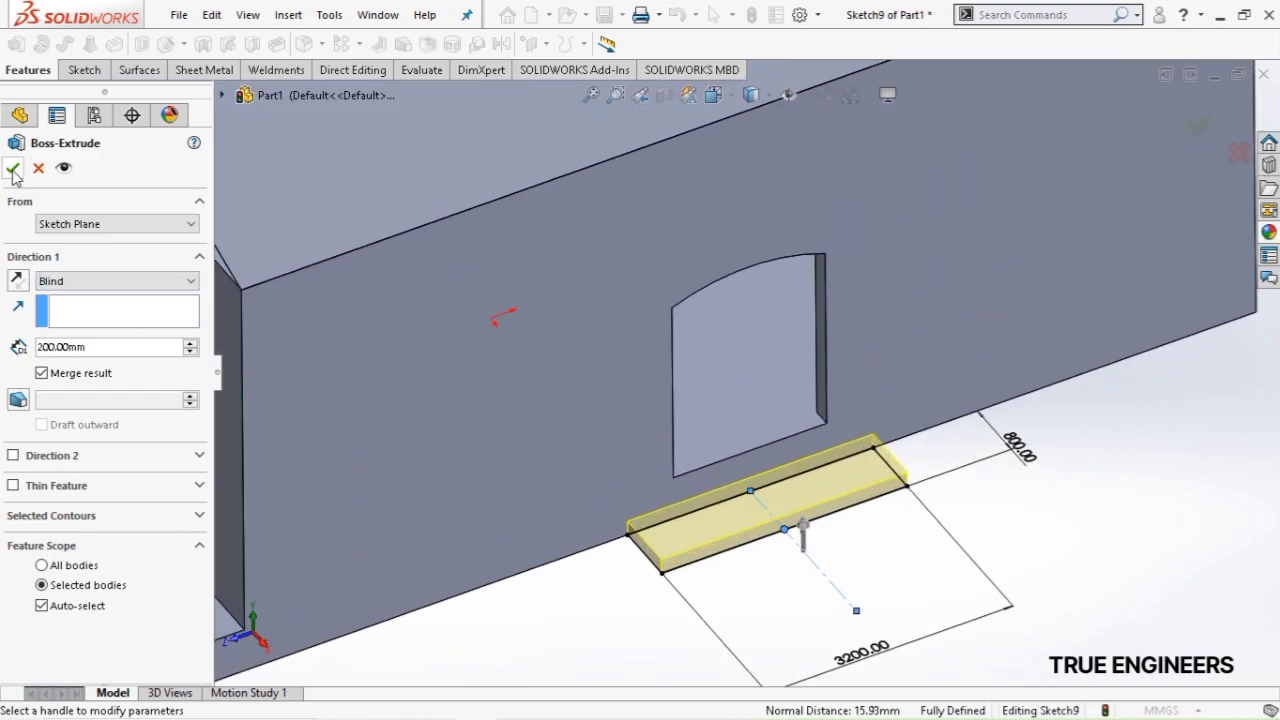
{"action": "key", "text": "Return"}
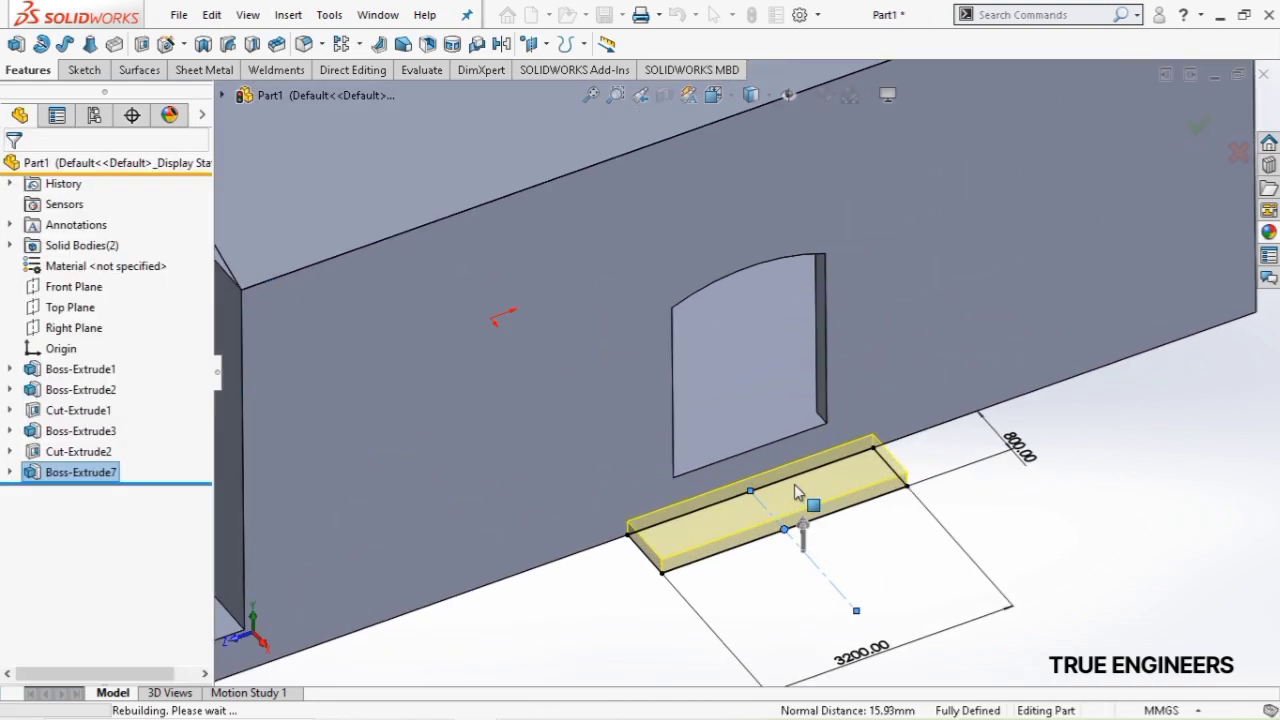
Start a sketch on the lower step's top face and offset its outline inward by 200 mm
{"action": "left_click", "coordinate": [801, 481]}
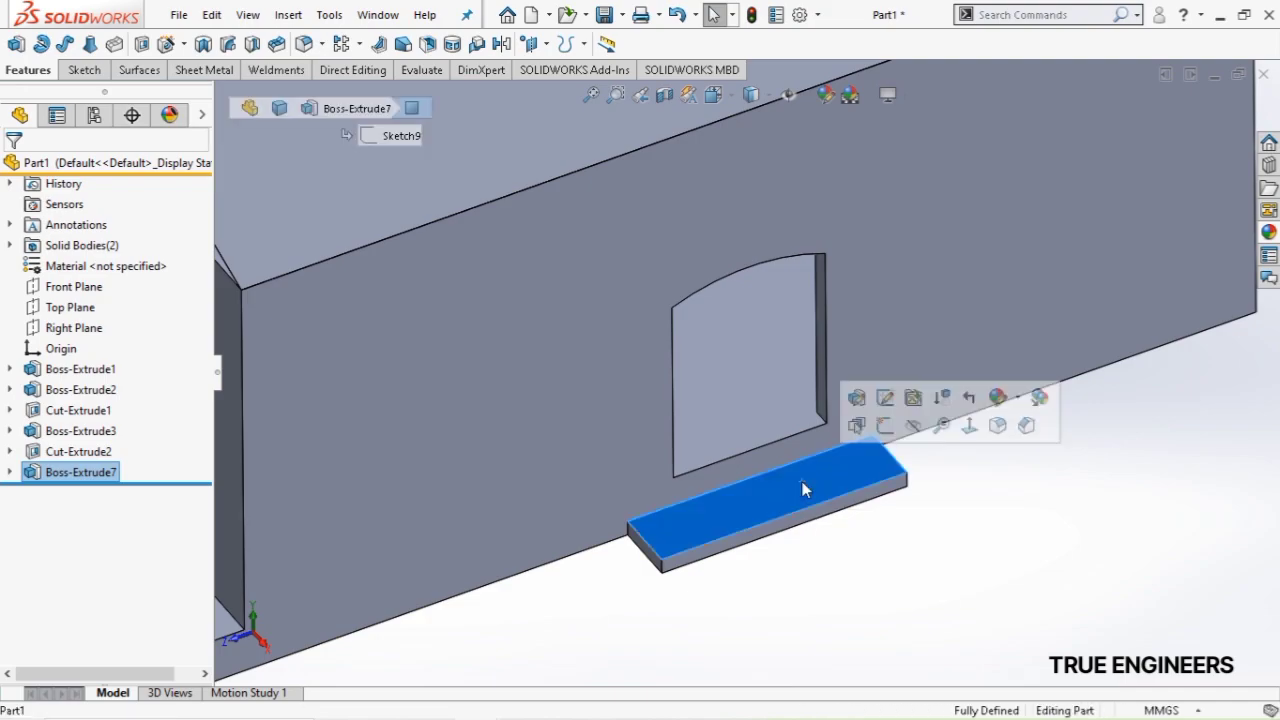
{"action": "left_click", "coordinate": [886, 424]}
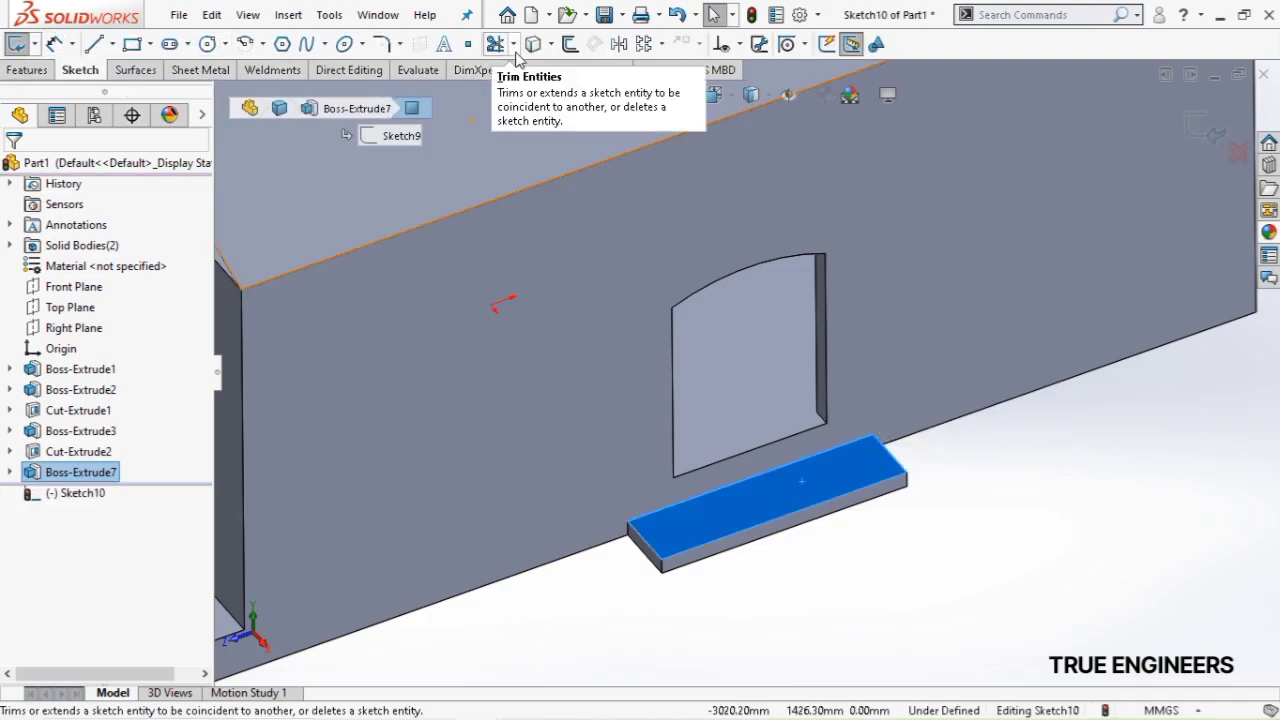
{"action": "left_click", "coordinate": [570, 44]}
{"action": "left_click", "coordinate": [84, 266]}
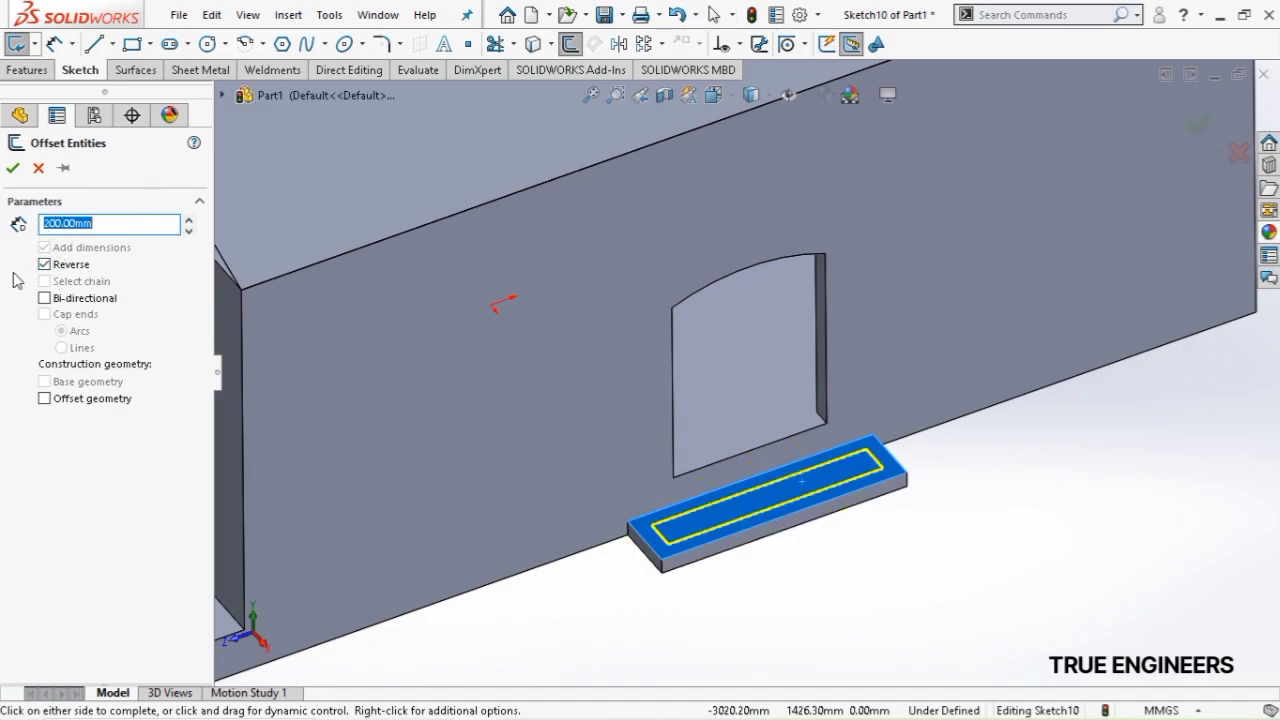
{"action": "left_click", "coordinate": [18, 170]}
Extend the offset outline to the wall with two 200 mm end lines and a 2800 mm line along the wall, trimming away its former wall-side line
{"action": "left_click", "coordinate": [95, 44]}
{"action": "scroll", "coordinate": [800, 545], "scroll_direction": "down", "scroll_amount": 3}
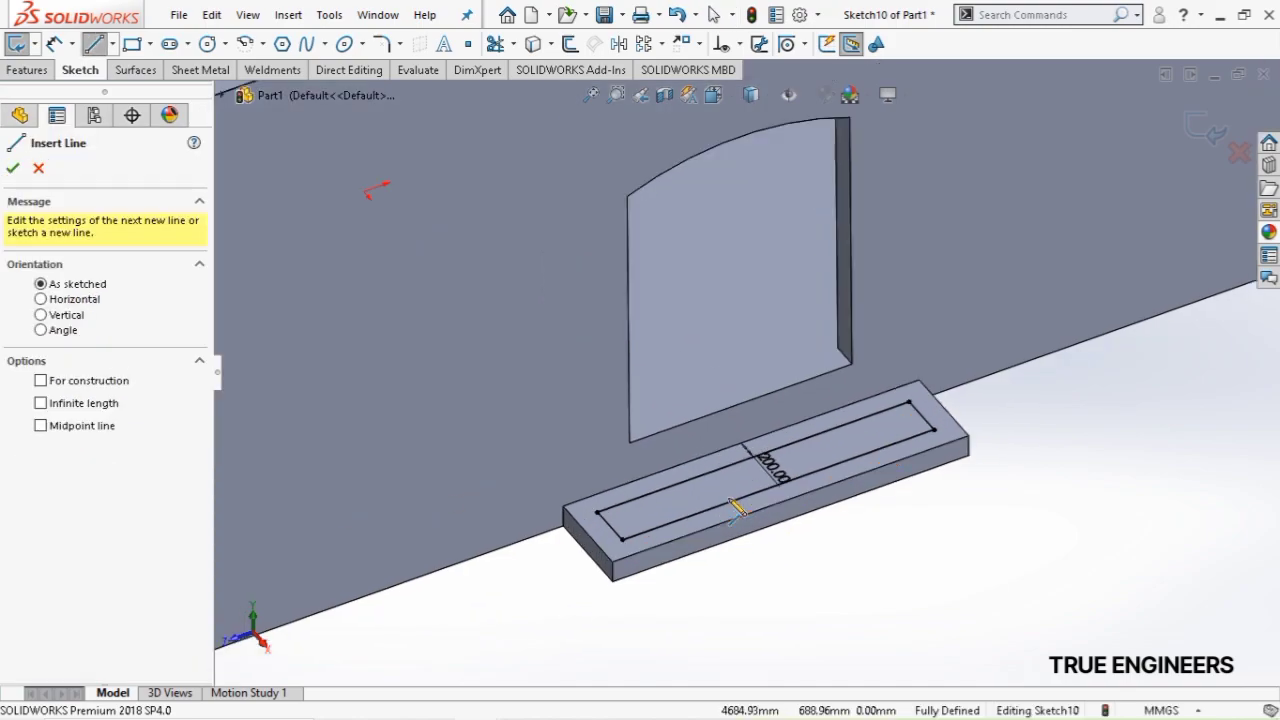
{"action": "left_click", "coordinate": [597, 513]}
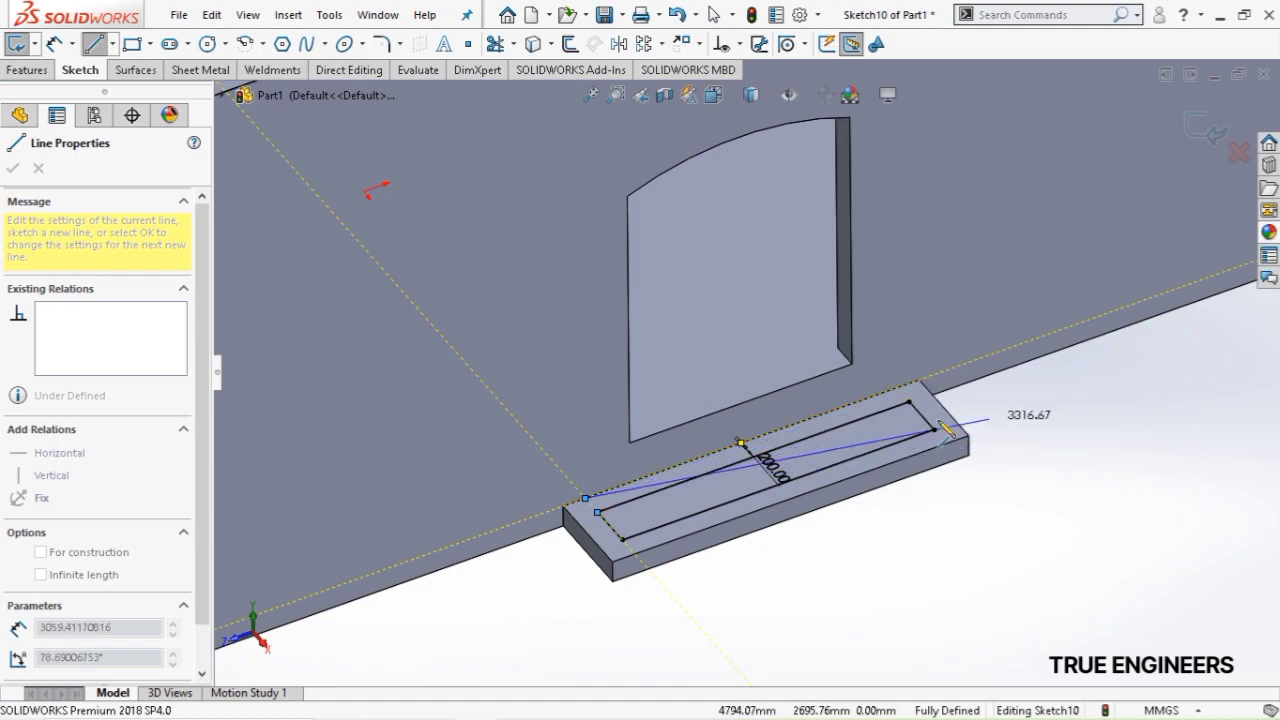
{"action": "scroll", "coordinate": [930, 410], "scroll_direction": "down", "scroll_amount": 3}
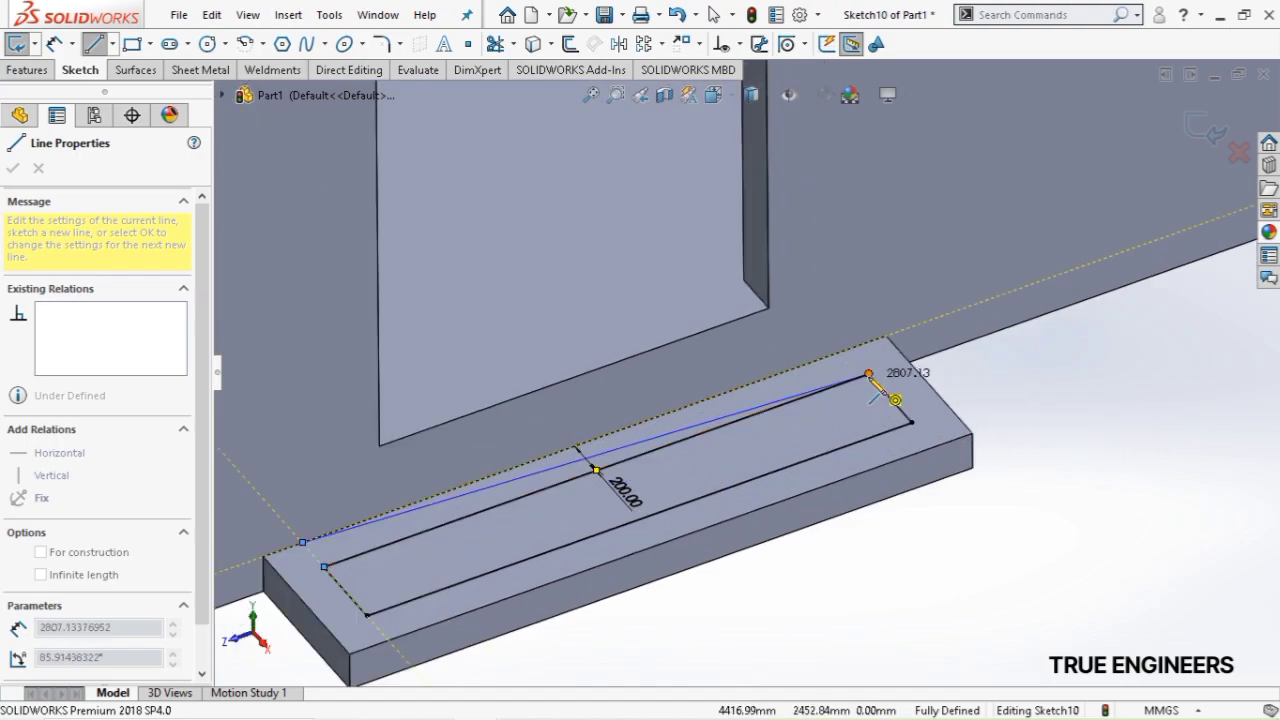
{"action": "left_click", "coordinate": [860, 363]}
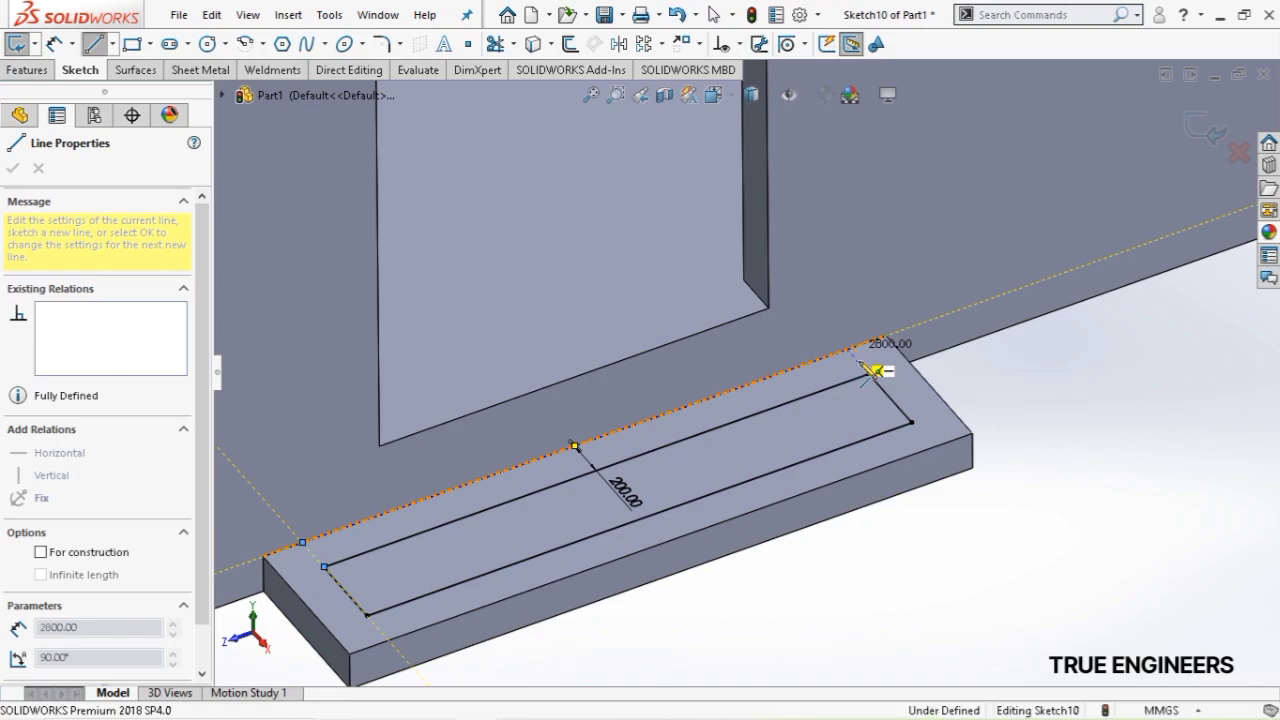
{"action": "key", "text": "Escape"}
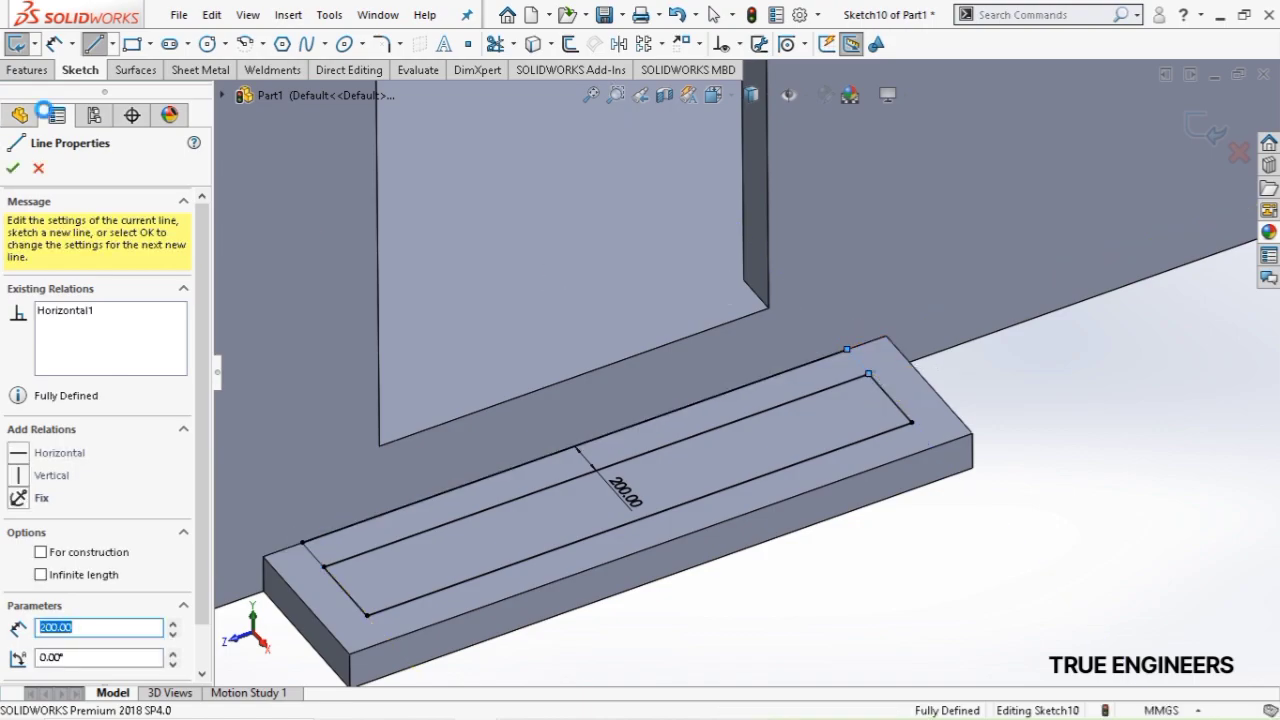
{"action": "key", "text": "Escape"}
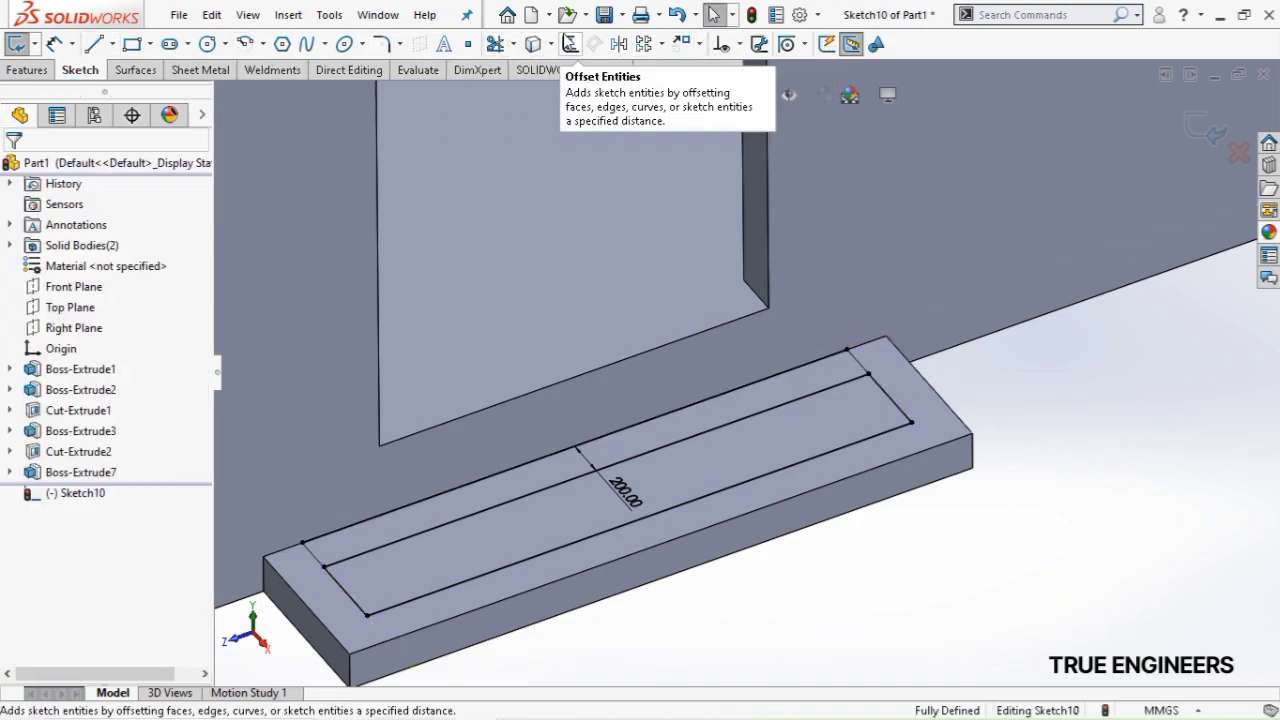
{"action": "left_click", "coordinate": [495, 43]}
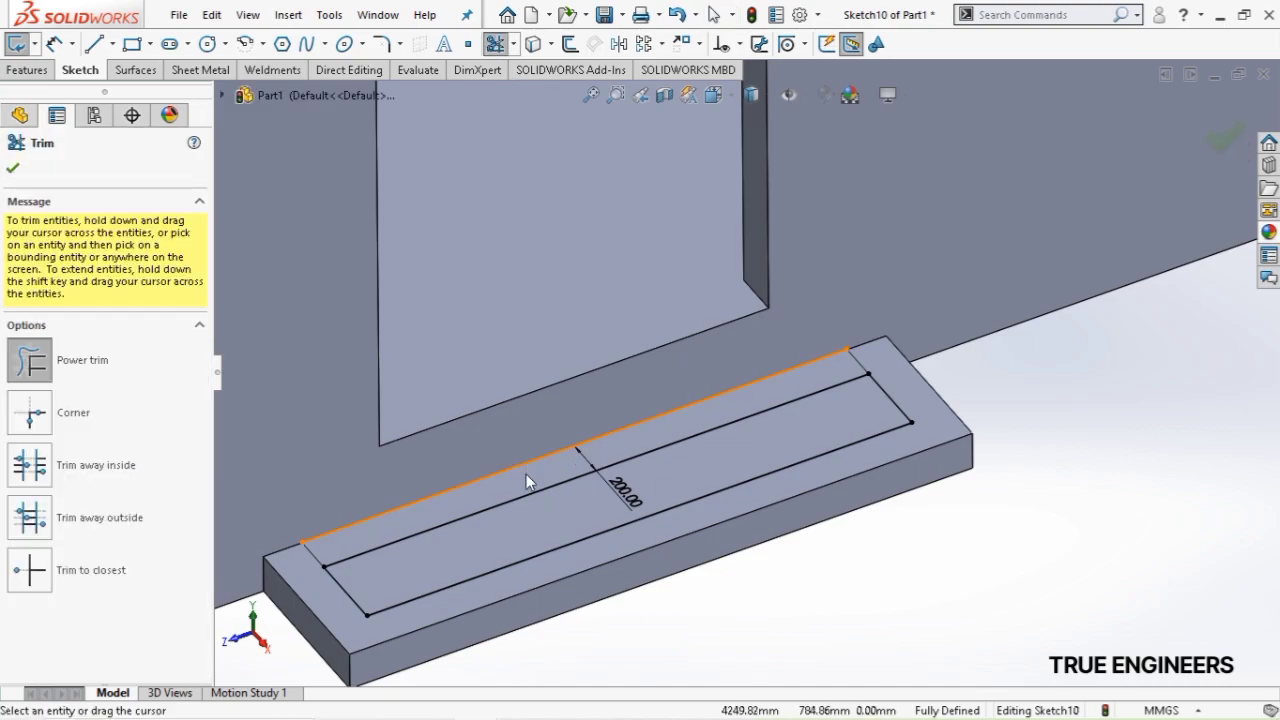
{"action": "left_click_drag", "start_coordinate": [528, 482], "coordinate": [536, 499]}
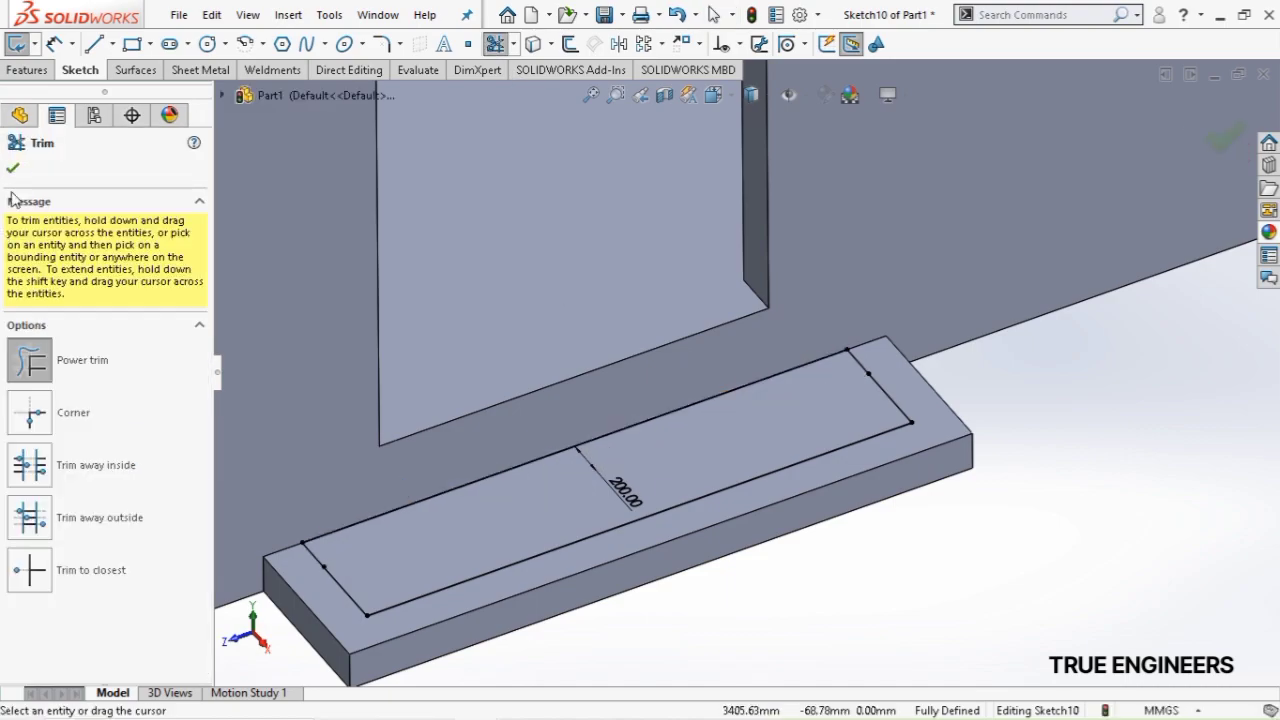
Boss-extrude the extended profile upward with a blind depth of 200 mm as a separate body, without merging the result
{"action": "left_click", "coordinate": [26, 70]}
{"action": "left_click", "coordinate": [15, 43]}
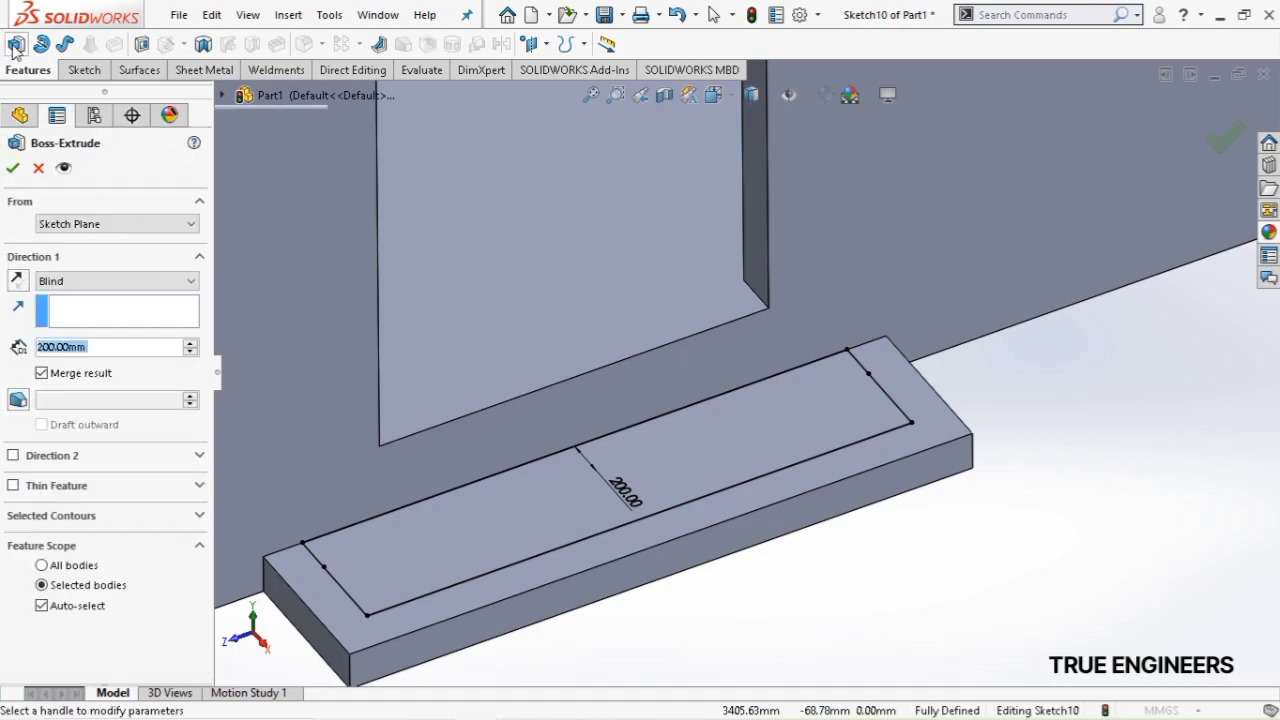
{"action": "left_click", "coordinate": [68, 373]}
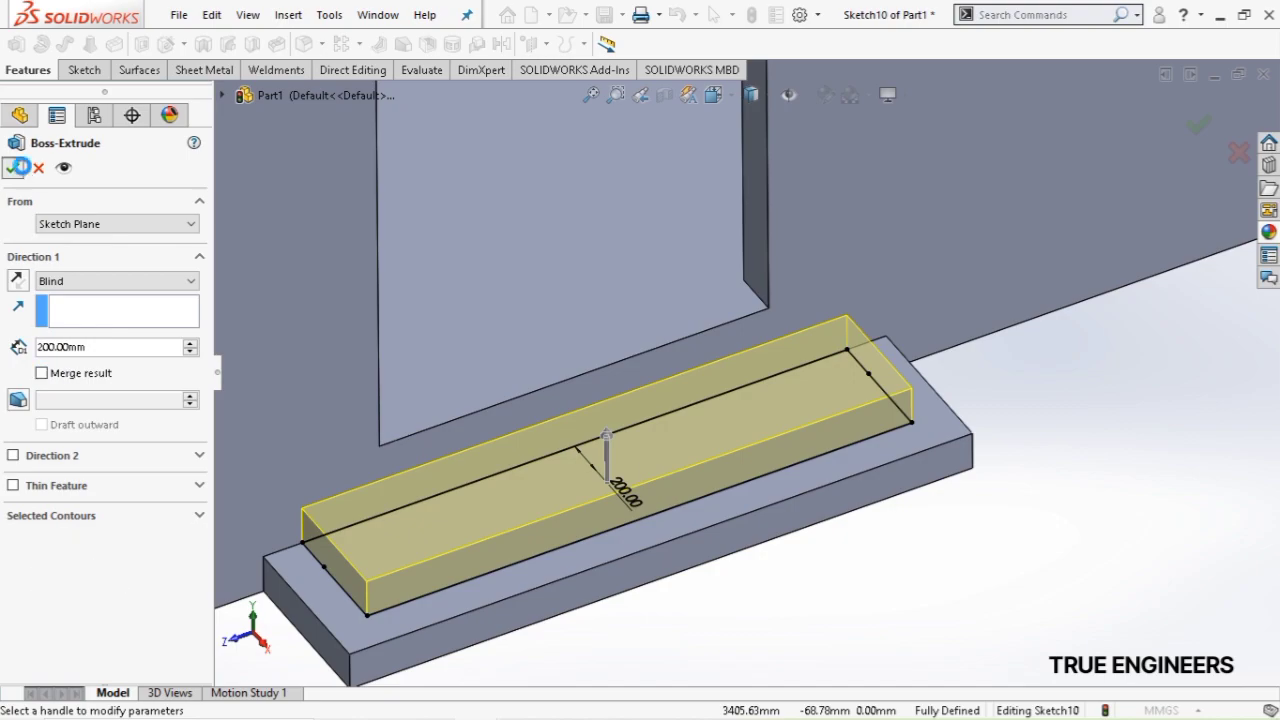
{"action": "left_click", "coordinate": [16, 168]}
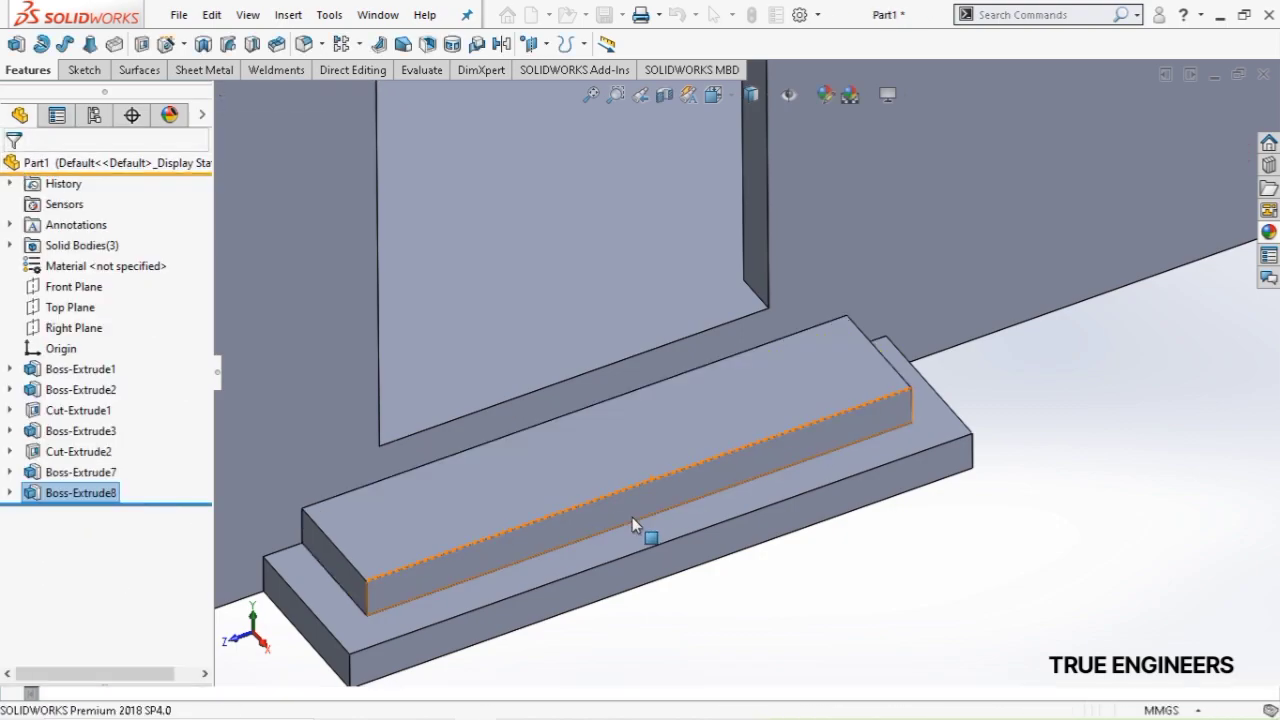
Start a sketch on the second step's top face and offset its outline inward by 200 mm
{"action": "left_click", "coordinate": [489, 474]}
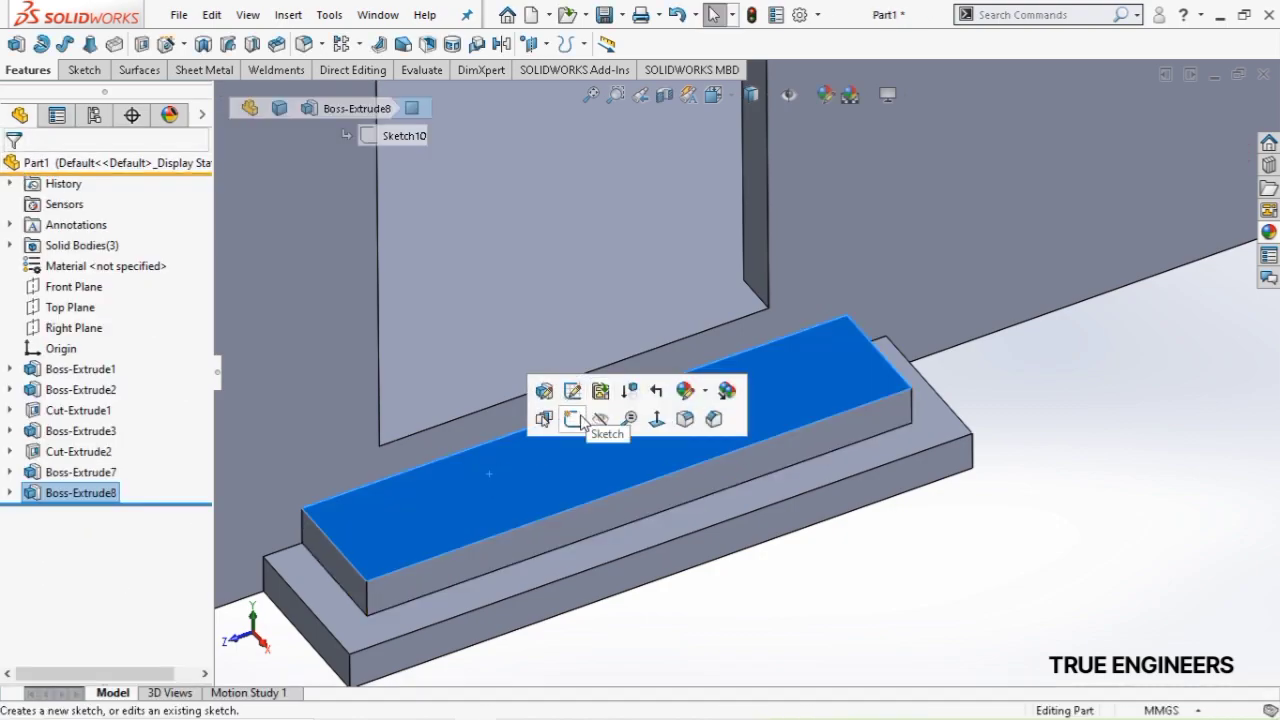
{"action": "left_click", "coordinate": [573, 419]}
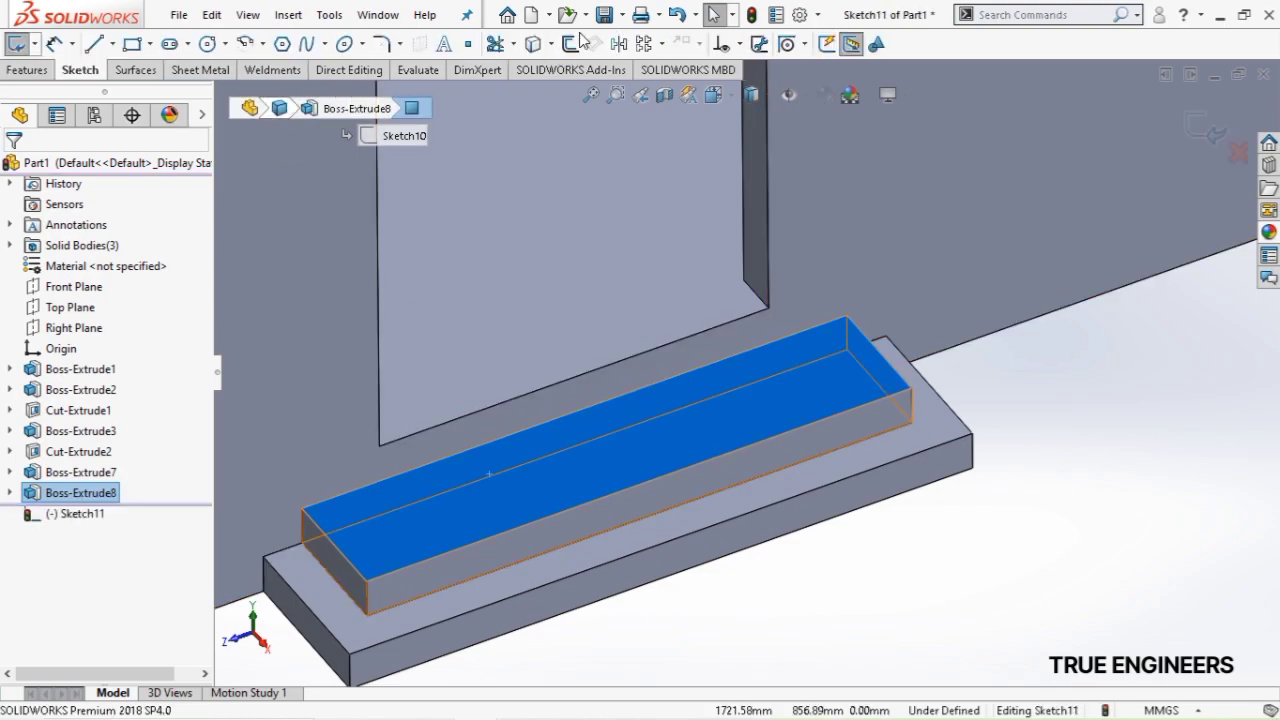
{"action": "left_click", "coordinate": [570, 45]}
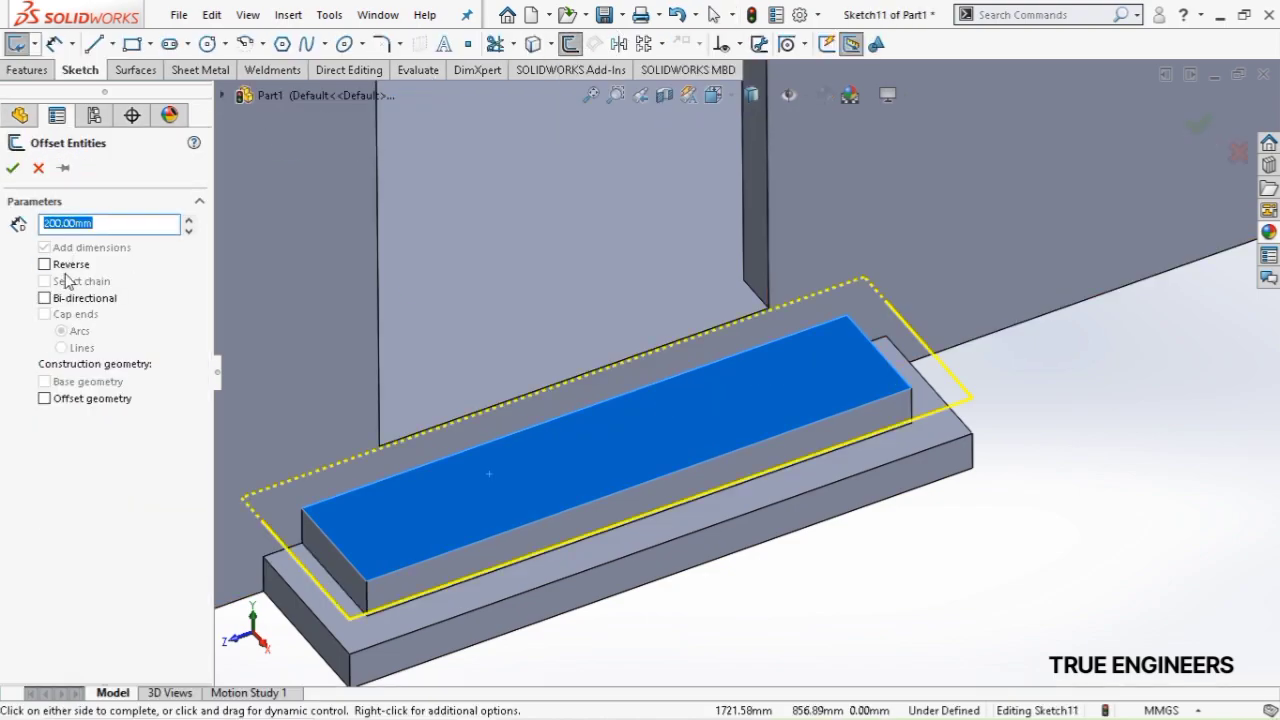
{"action": "left_click", "coordinate": [44, 264]}
{"action": "left_click", "coordinate": [13, 169]}
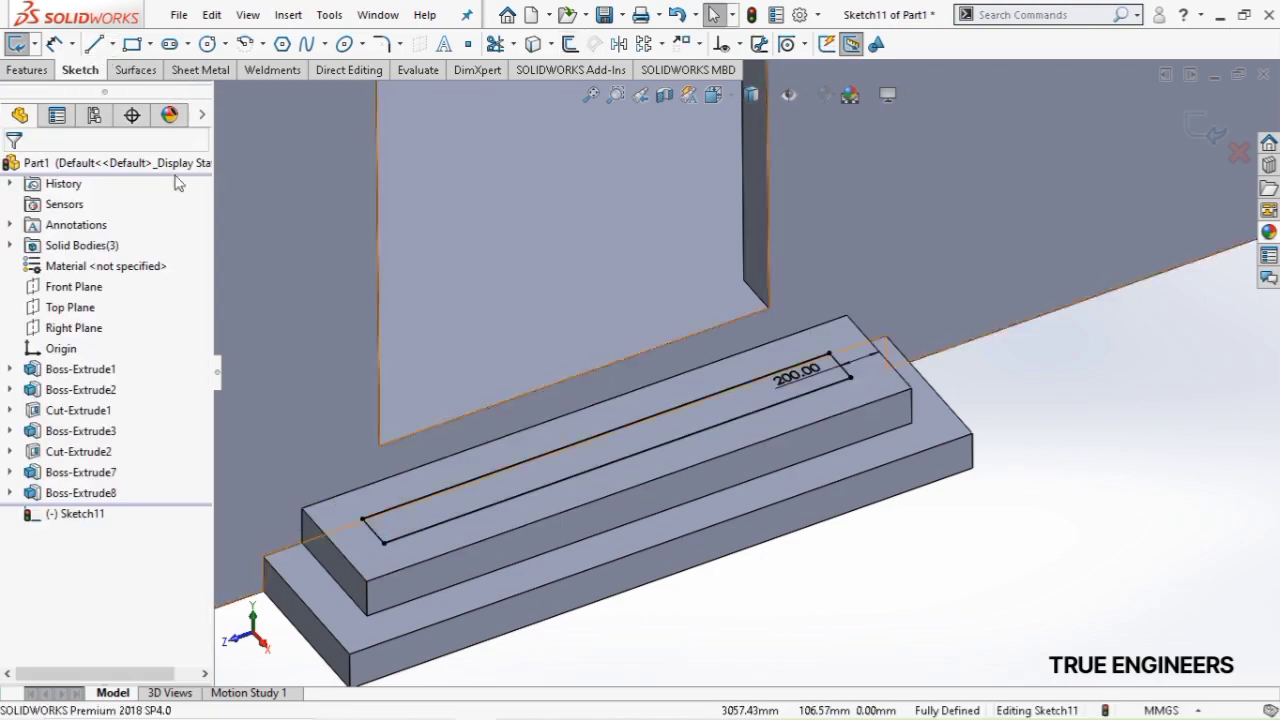
Extend the offset outline to the wall with two 200 mm end lines and a 2400 mm line along the wall, trimming away its former wall-side line
{"action": "left_click", "coordinate": [95, 43]}
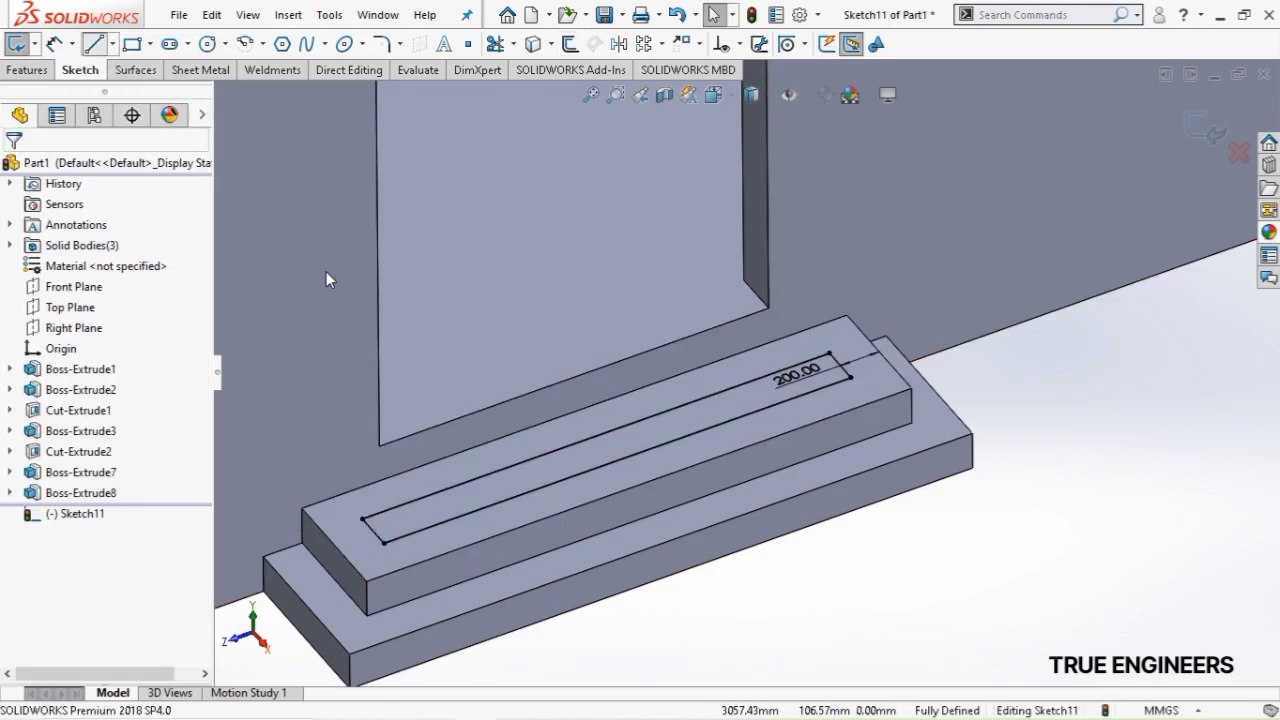
{"action": "left_click", "coordinate": [365, 520]}
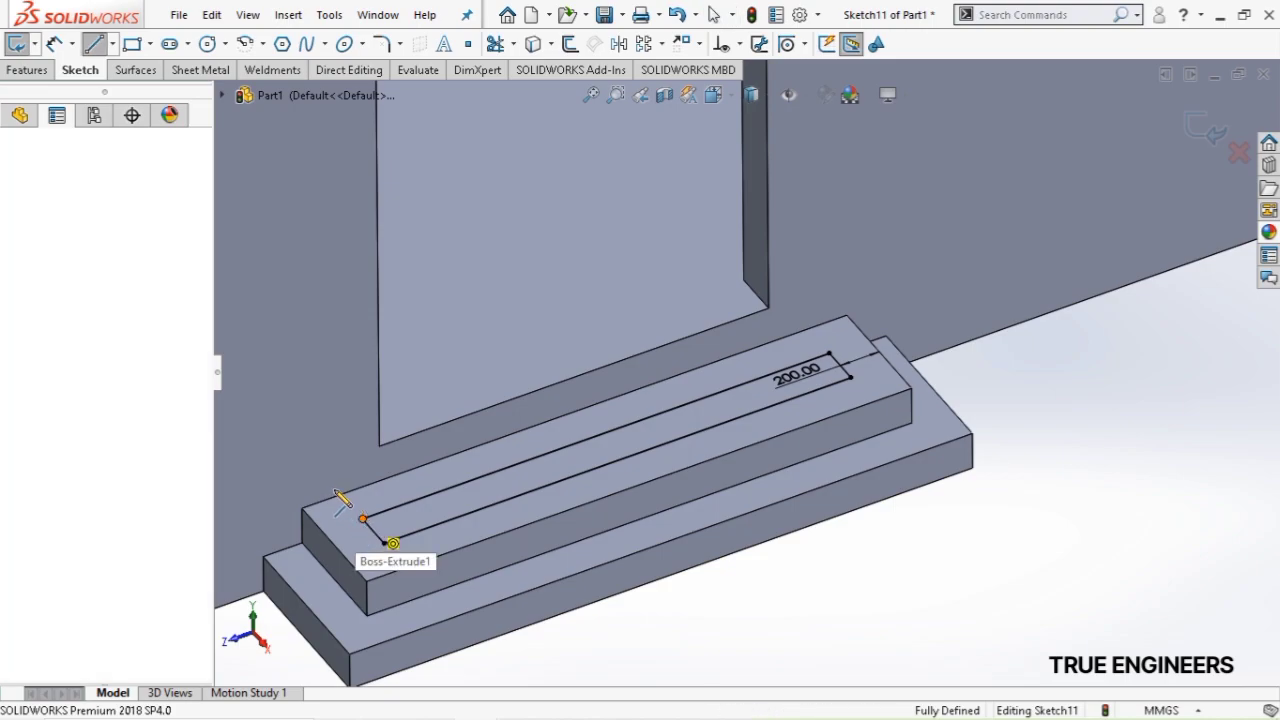
{"action": "left_click", "coordinate": [342, 494]}
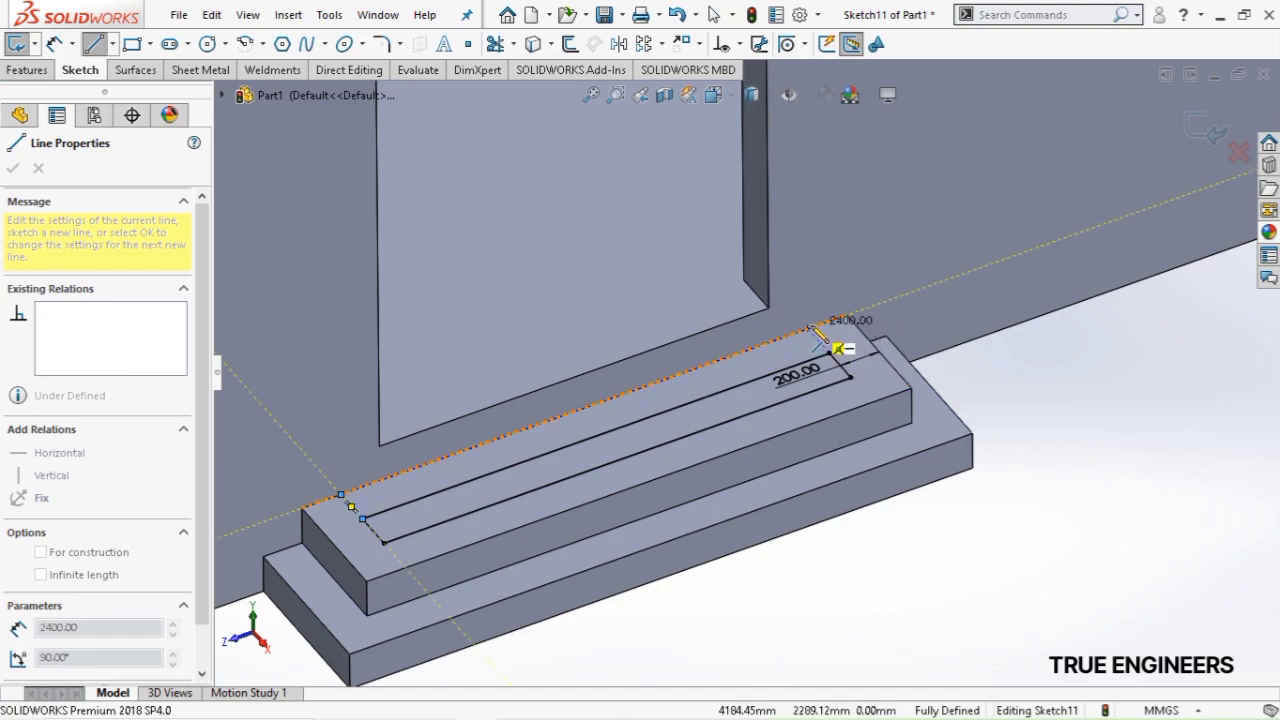
{"action": "left_click", "coordinate": [808, 328]}
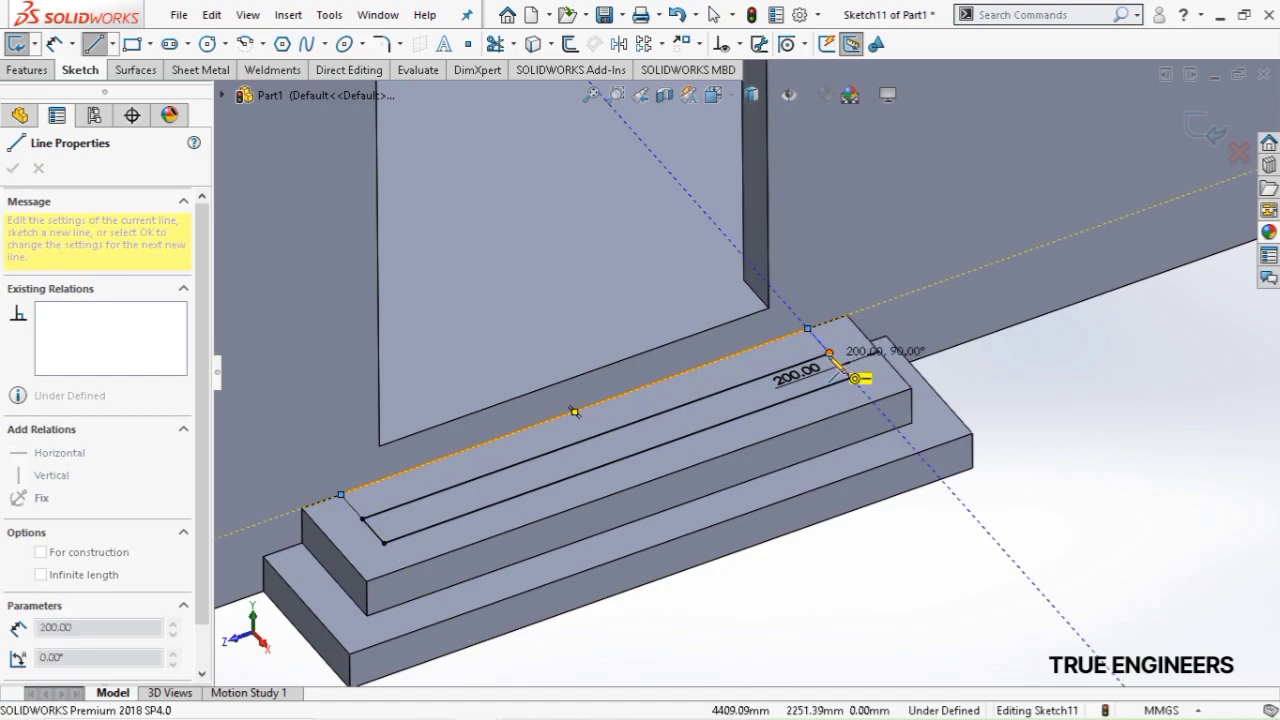
{"action": "double_click", "coordinate": [829, 353]}
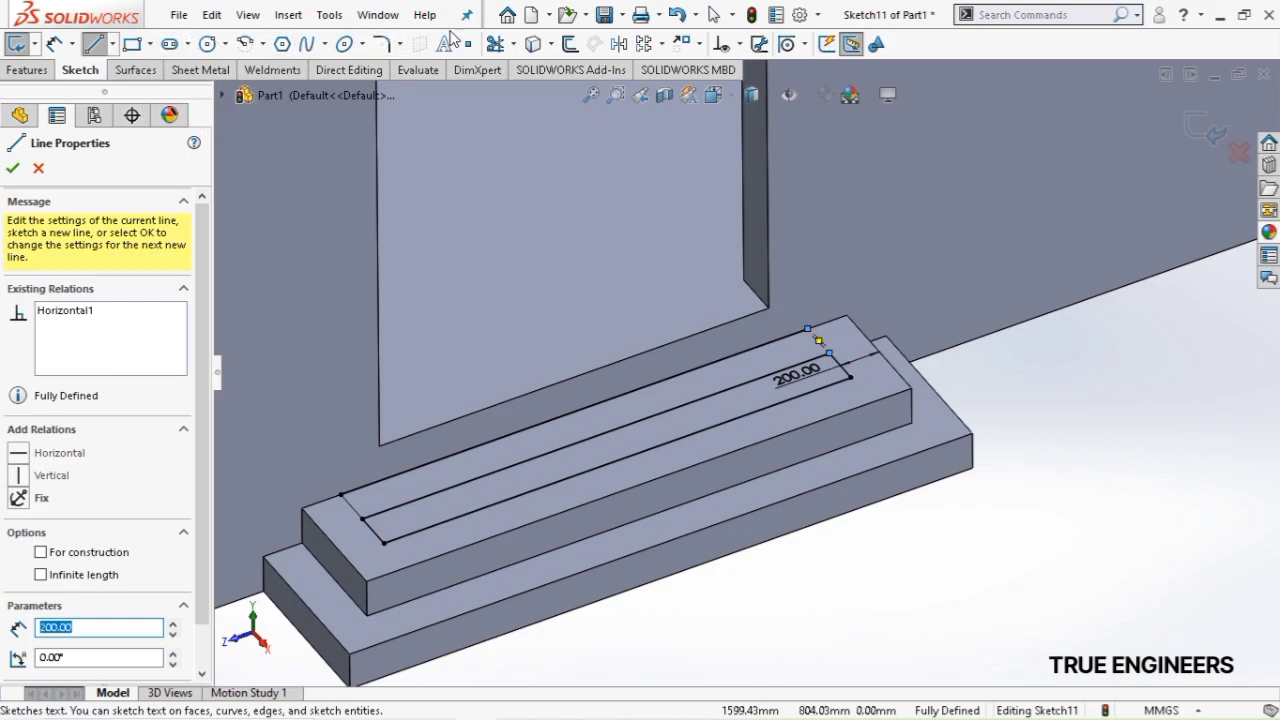
{"action": "left_click", "coordinate": [495, 44]}
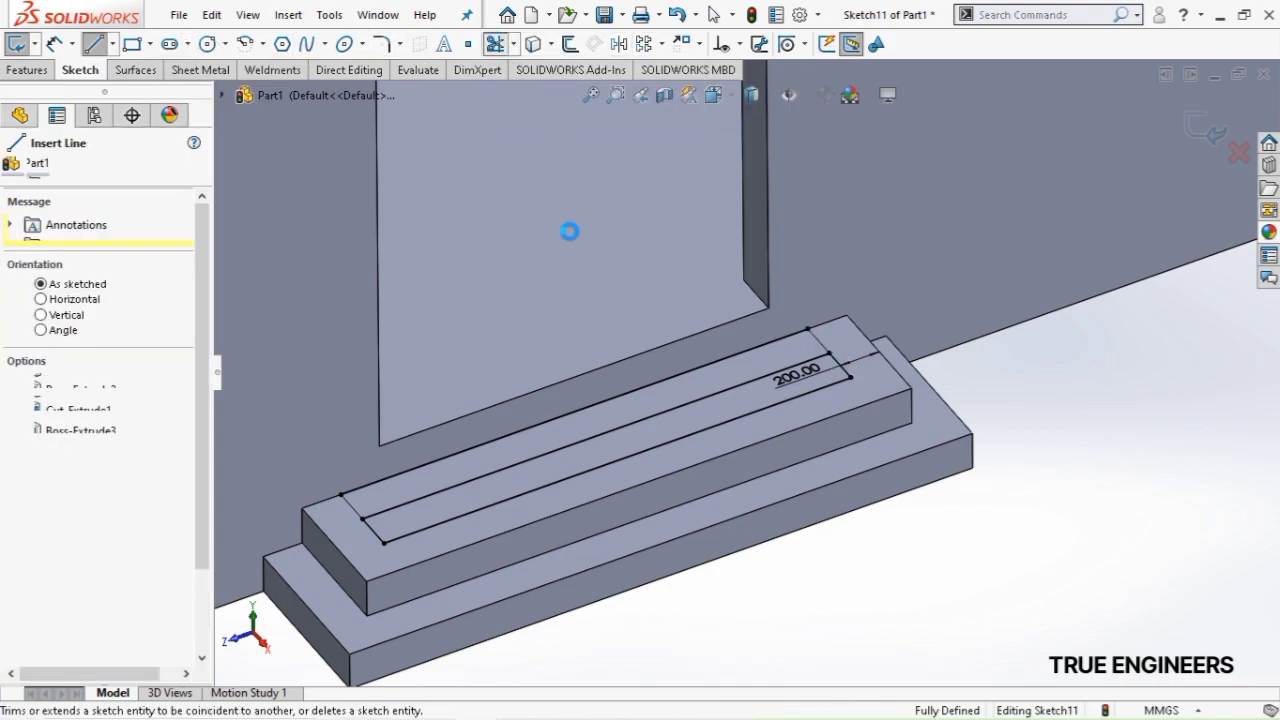
{"action": "mouse_move", "coordinate": [600, 422]}
{"action": "left_mouse_down"}
{"action": "mouse_move", "coordinate": [608, 443]}
{"action": "mouse_move", "coordinate": [542, 436]}
{"action": "left_mouse_up"}
Boss-extrude the third step's profile upward with a blind depth of 200 mm as a separate body, without merging the result
{"action": "left_click", "coordinate": [28, 70]}
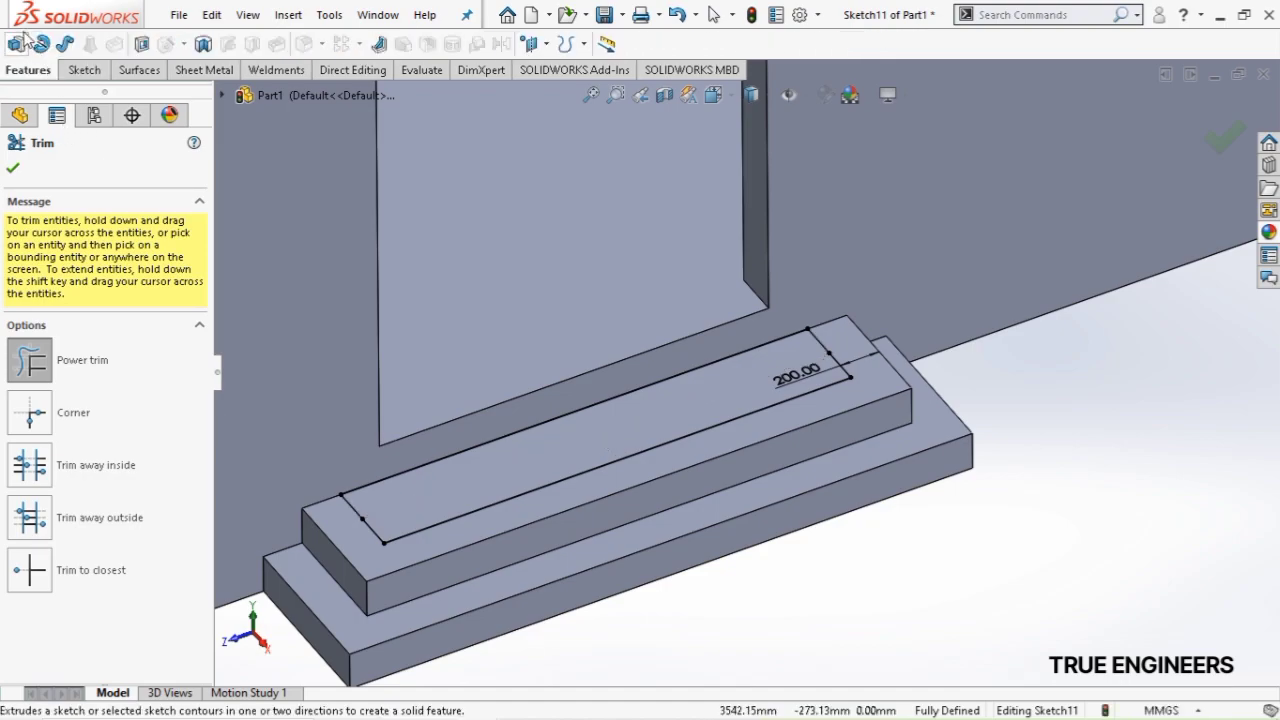
{"action": "left_click", "coordinate": [17, 43]}
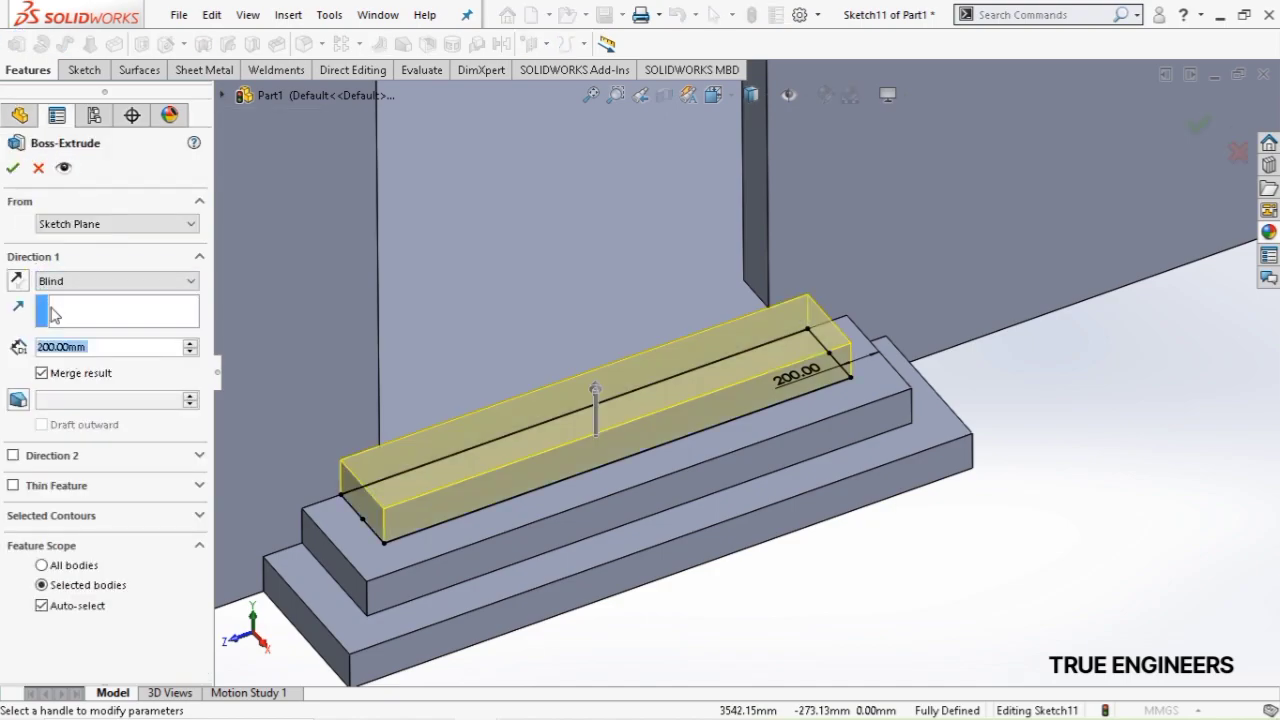
{"action": "left_click", "coordinate": [73, 374]}
{"action": "left_click", "coordinate": [12, 169]}
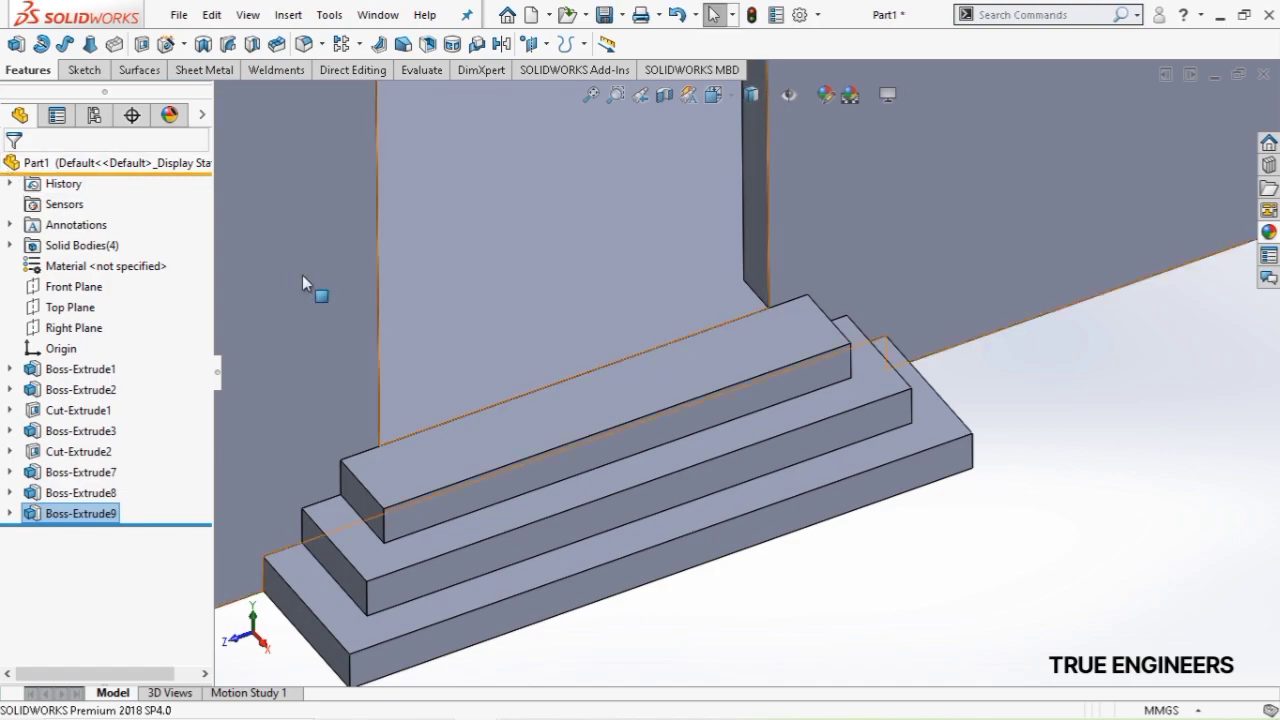
Start a sketch on the building's side face that holds the arched side opening and view it from the right
{"action": "scroll", "coordinate": [470, 525], "scroll_direction": "up", "scroll_amount": 5}
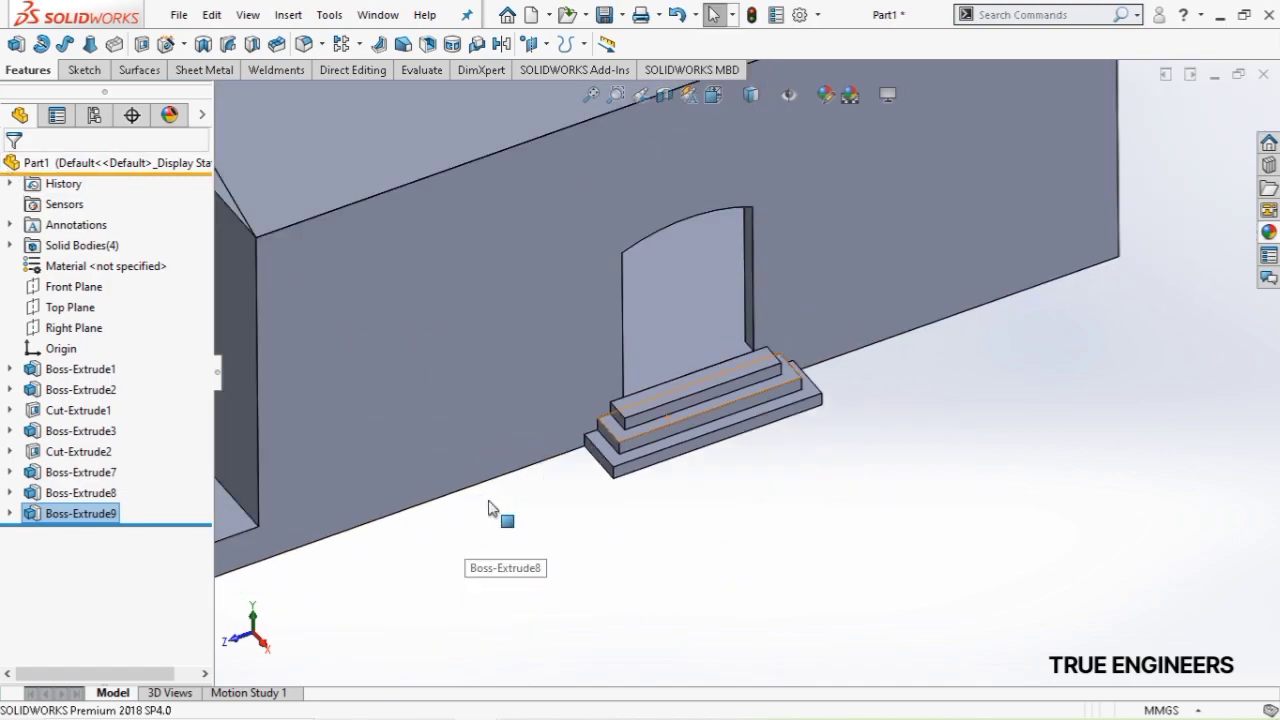
{"action": "scroll", "coordinate": [560, 518], "scroll_direction": "up", "scroll_amount": 2}
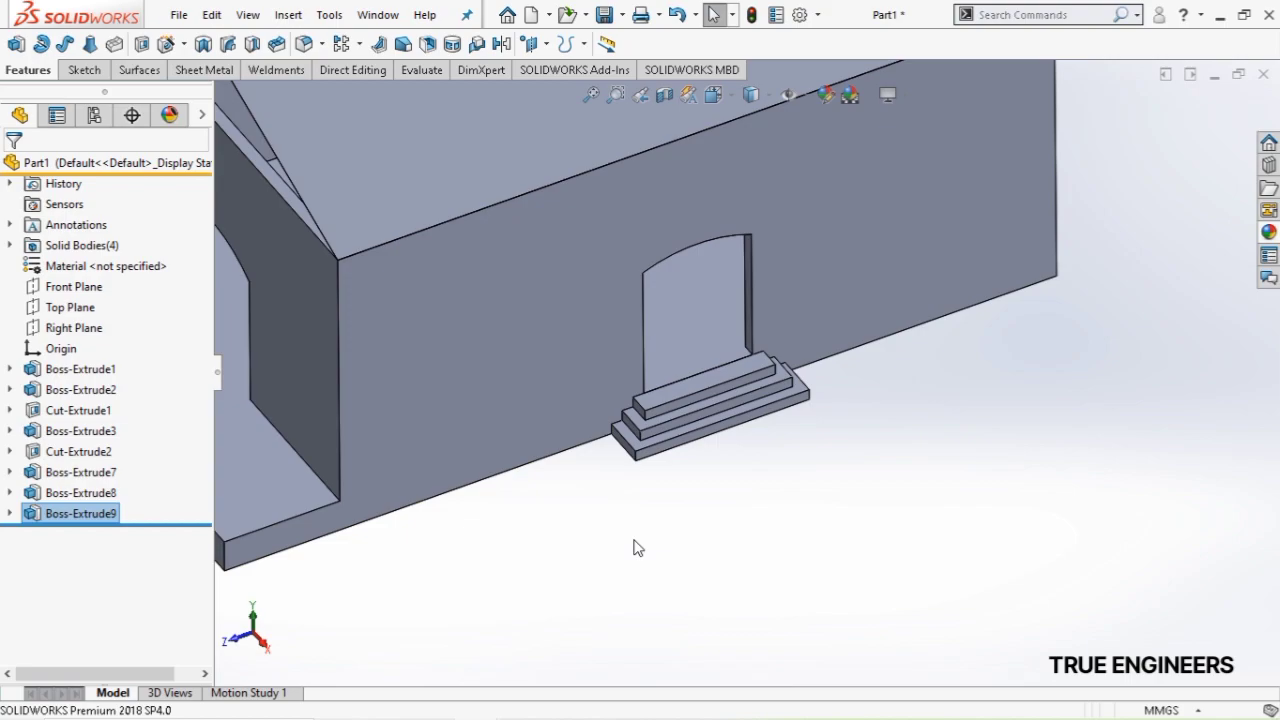
{"action": "scroll", "coordinate": [637, 546], "scroll_direction": "up", "scroll_amount": 5}
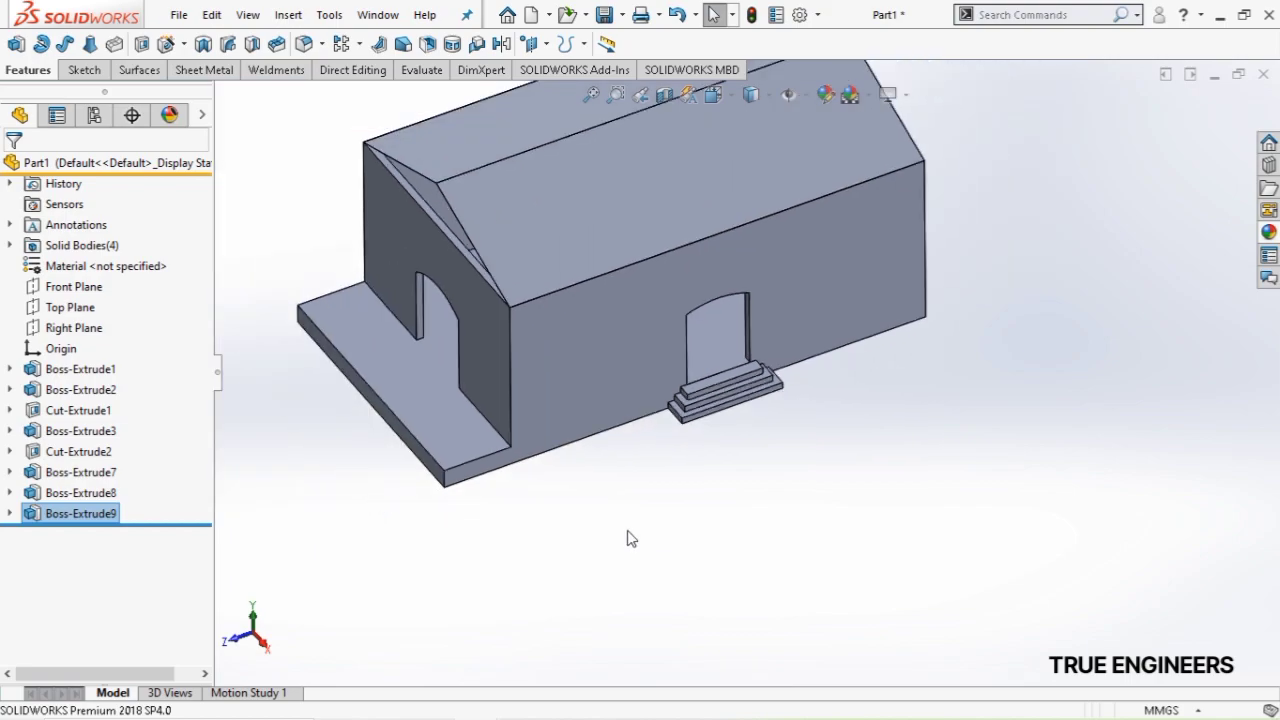
{"action": "scroll", "coordinate": [560, 480], "scroll_direction": "up", "scroll_amount": 1}
{"action": "scroll", "coordinate": [540, 420], "scroll_direction": "down", "scroll_amount": 4}
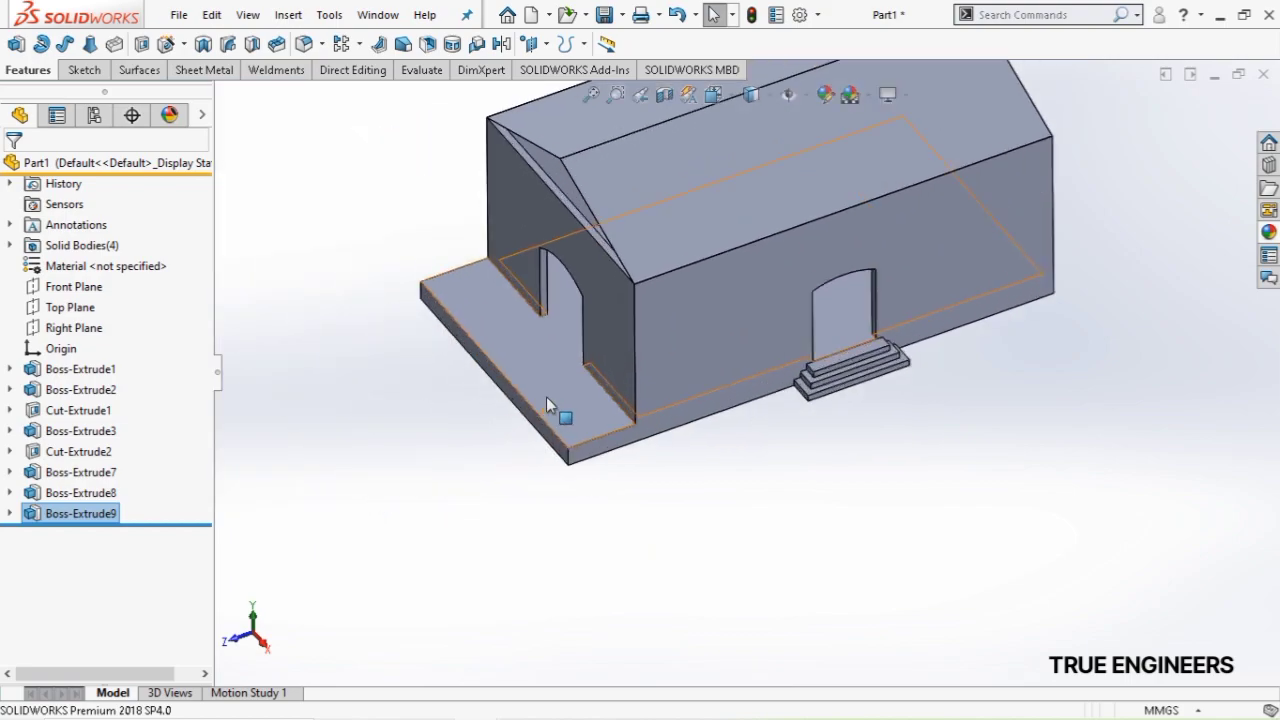
{"action": "left_click", "coordinate": [643, 483]}
{"action": "left_click", "coordinate": [669, 448]}
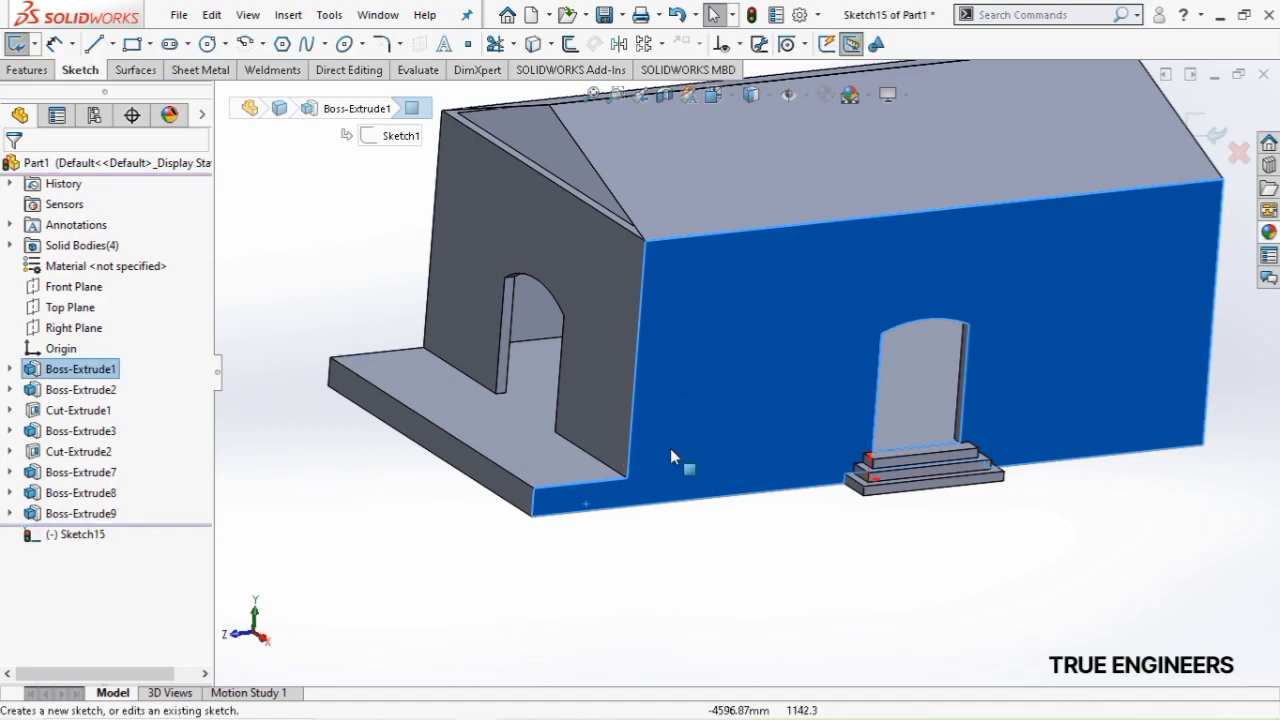
{"action": "left_click", "coordinate": [712, 94]}
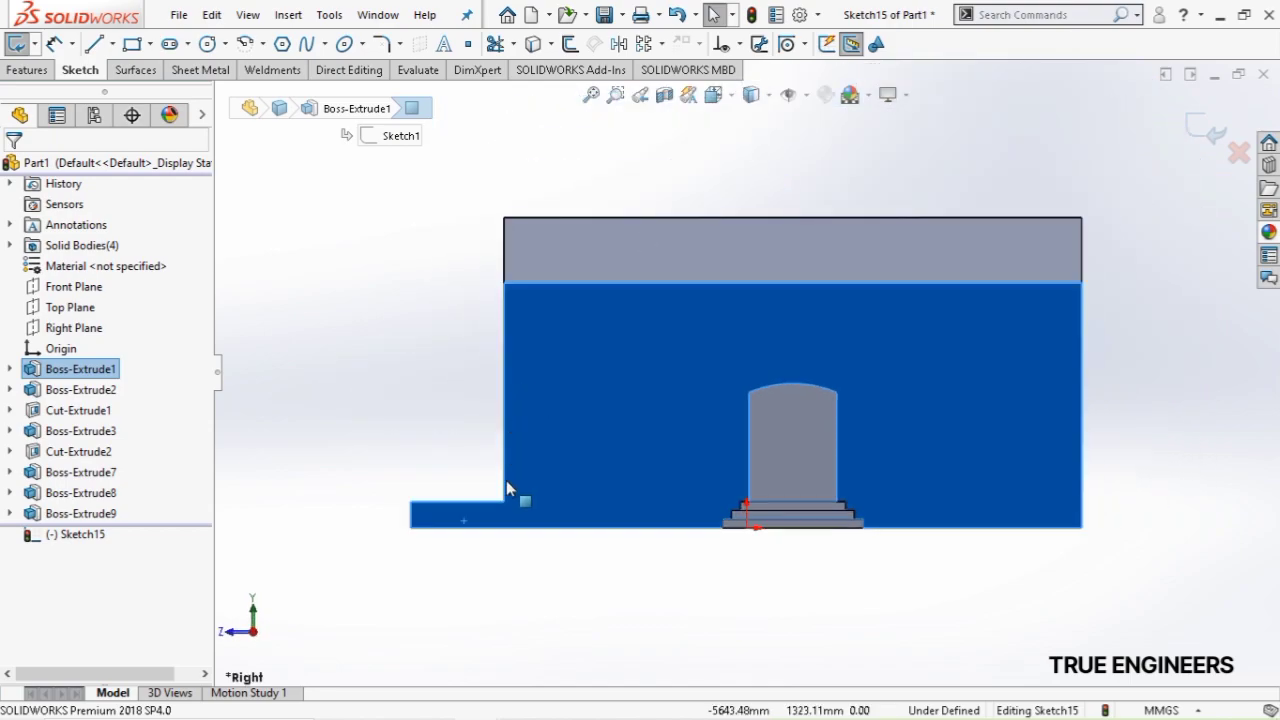
{"action": "scroll", "coordinate": [455, 436], "scroll_direction": "down", "scroll_amount": 1}
Draw a 2130 mm long rectangle from the porch slab's lower outer corner to below the wall corner and set its height to 200 mm
{"action": "left_click", "coordinate": [132, 43]}
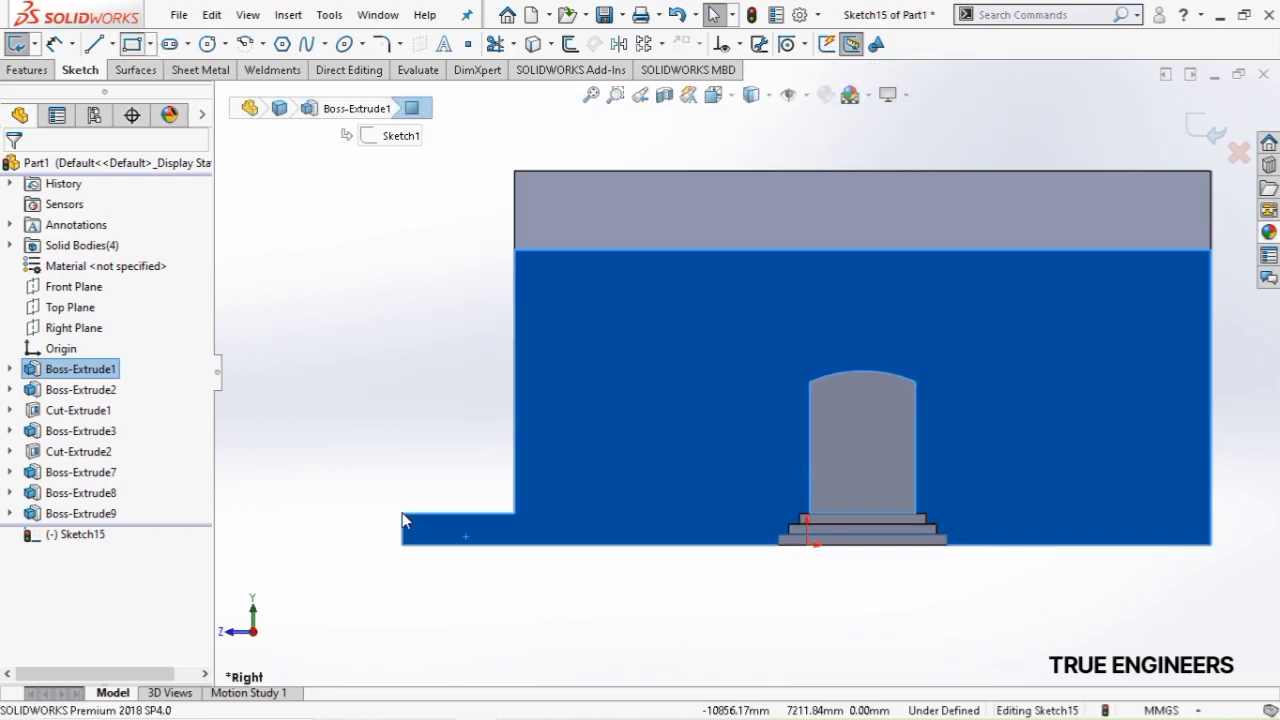
{"action": "left_click", "coordinate": [403, 545]}
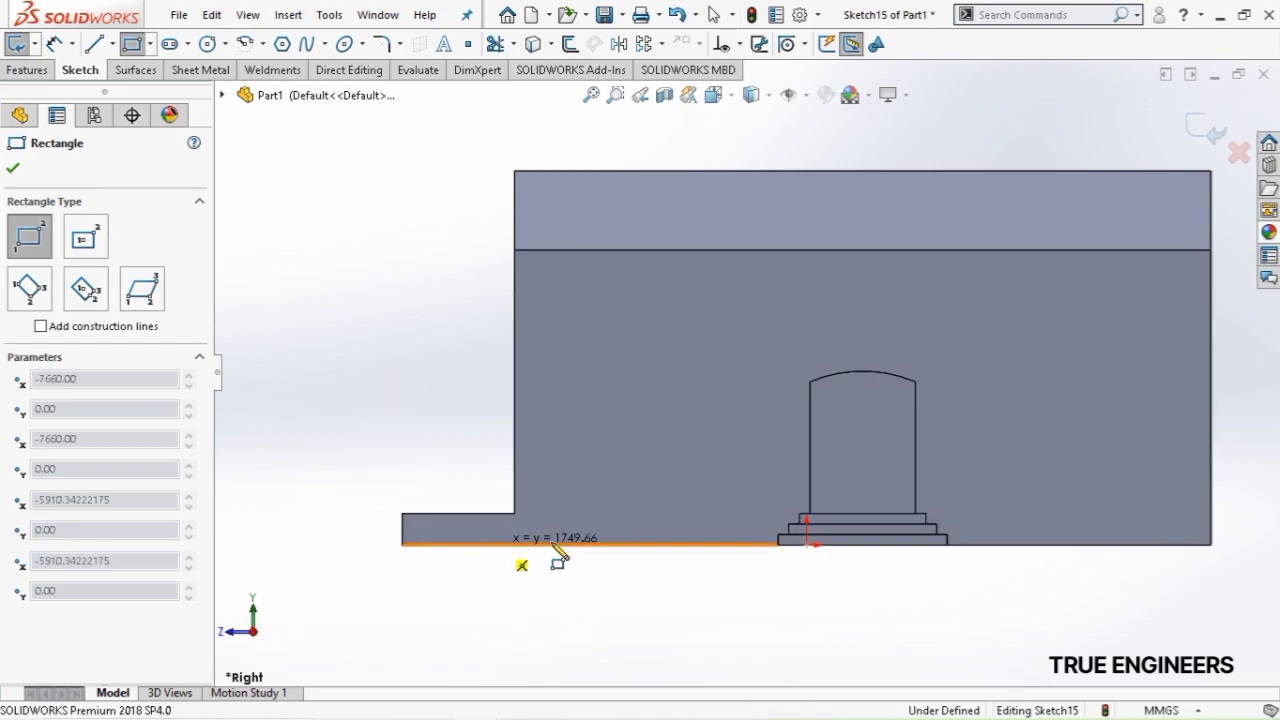
{"action": "scroll", "coordinate": [520, 538], "scroll_direction": "down", "scroll_amount": 2}
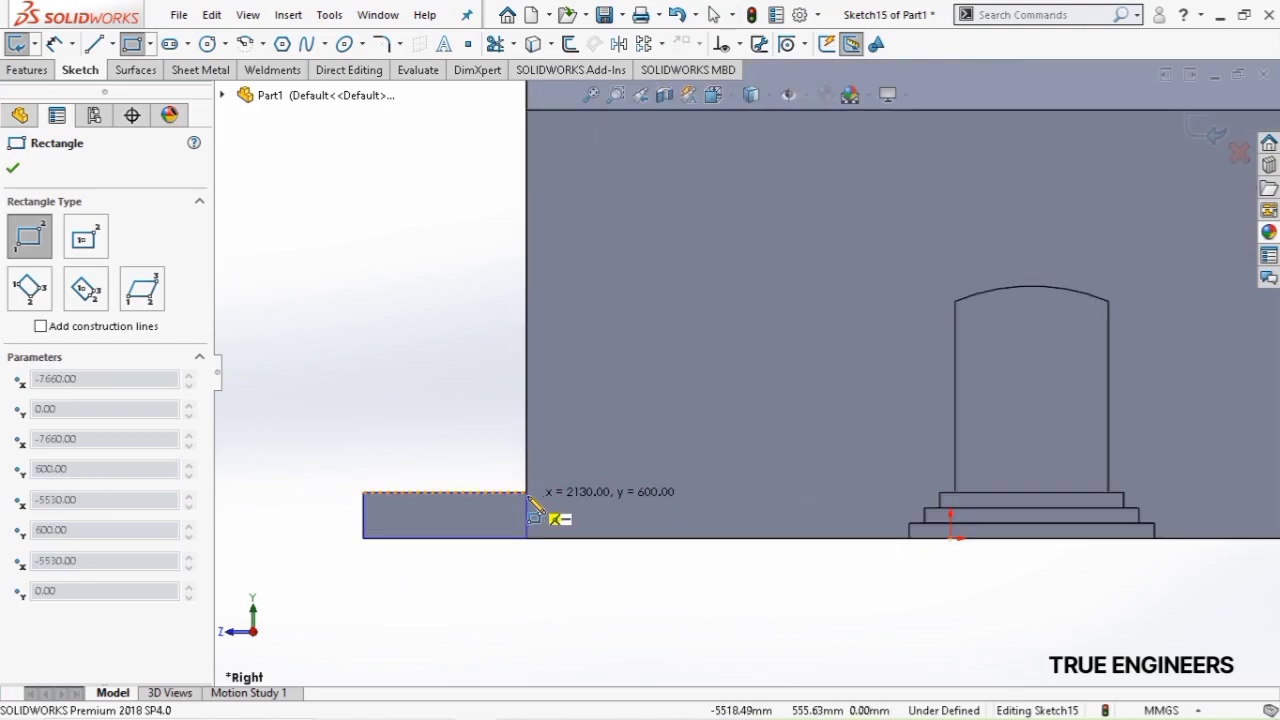
{"action": "left_click", "coordinate": [527, 515]}
{"action": "left_click", "coordinate": [54, 43]}
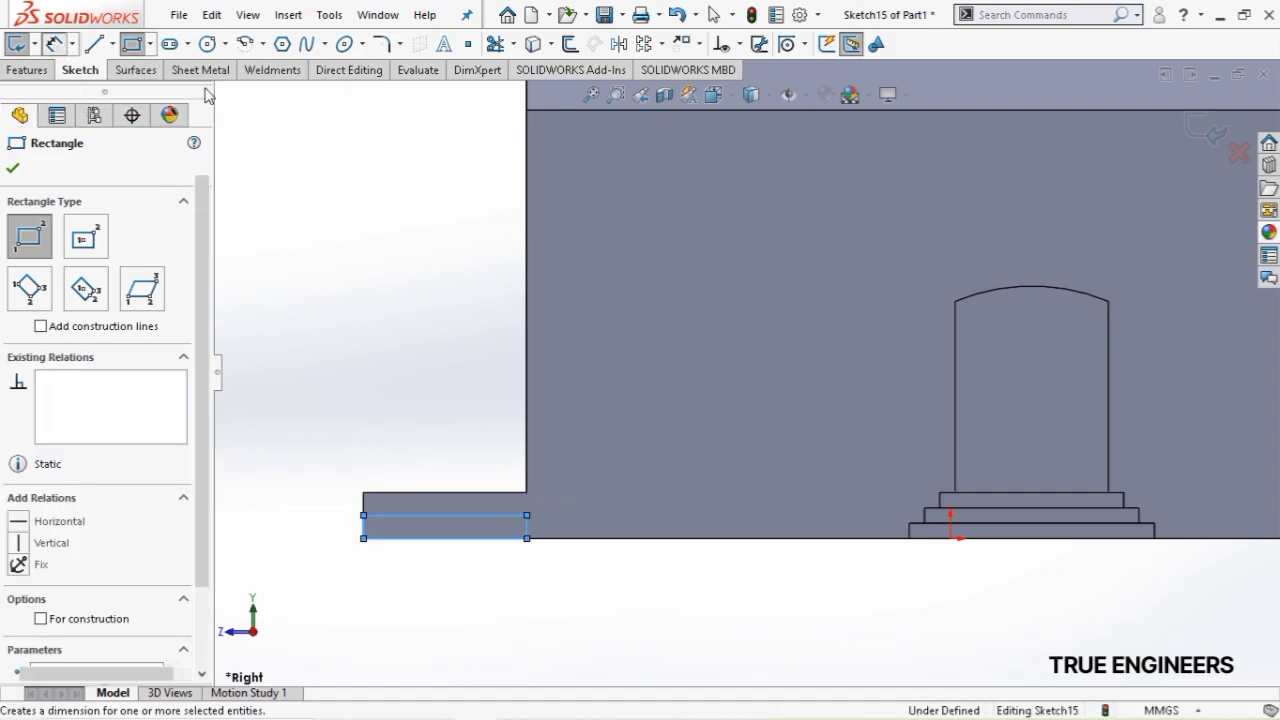
{"action": "left_click", "coordinate": [538, 590]}
{"action": "left_click", "coordinate": [566, 626]}
{"action": "key", "text": "Return"}
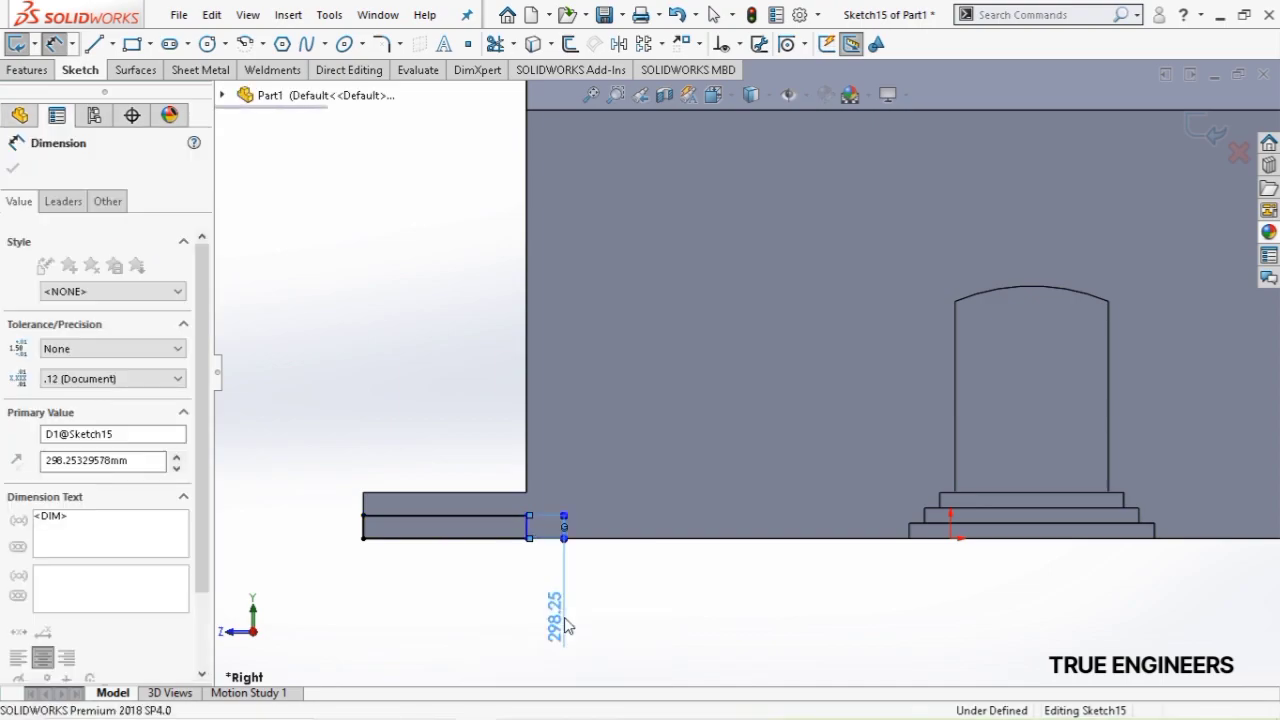
Revolve the rectangle 90 degrees about its outer vertical line, reversed away from the building, as a separate body without merging the result
{"action": "left_click", "coordinate": [30, 71]}
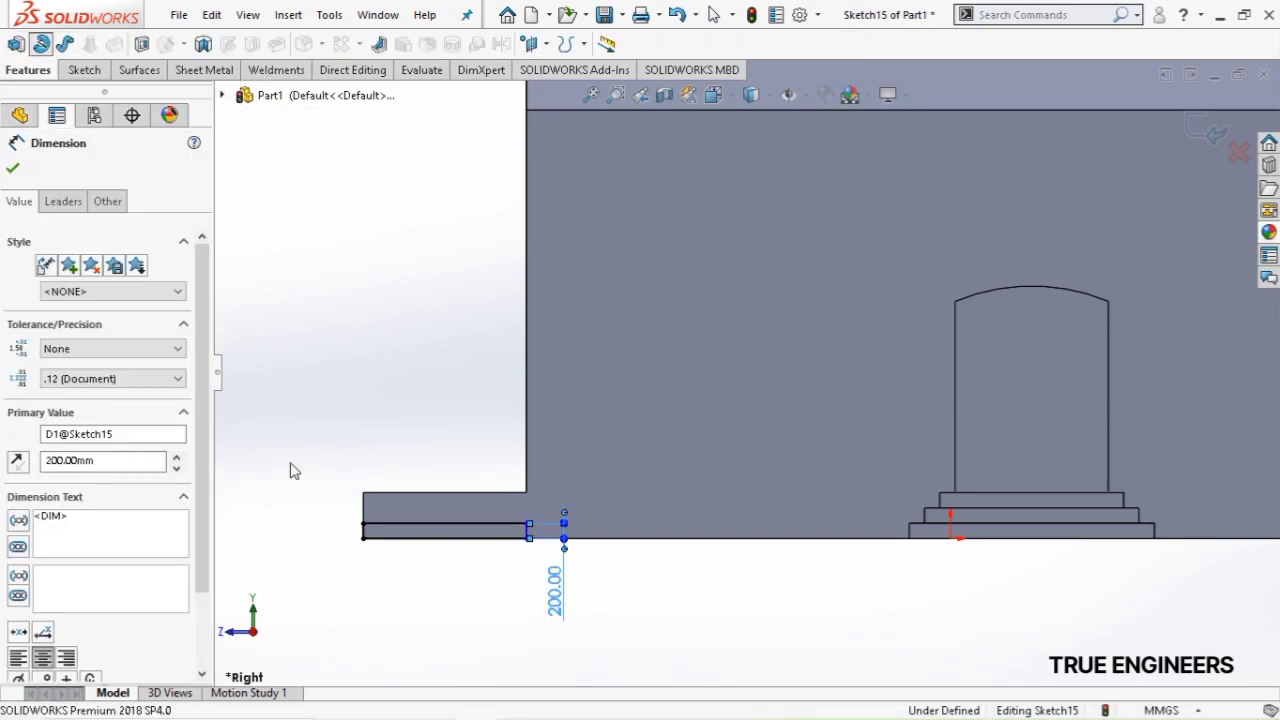
{"action": "left_click", "coordinate": [368, 536]}
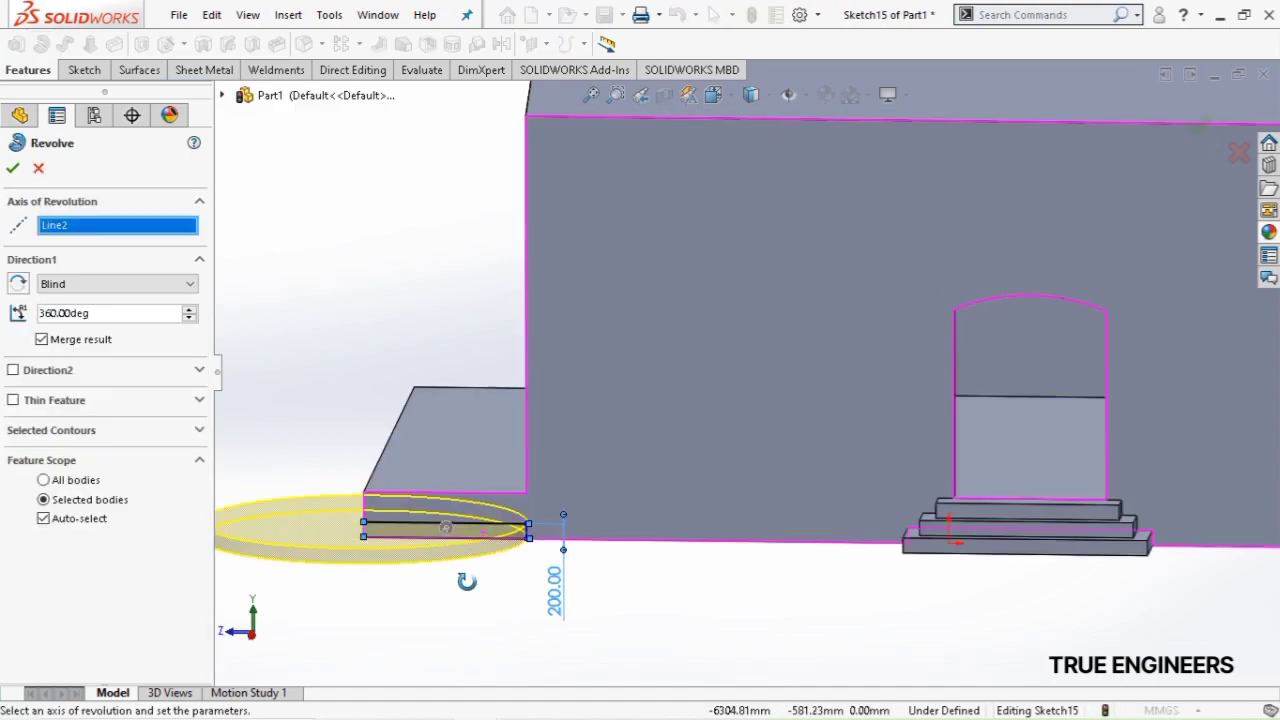
{"action": "left_click", "coordinate": [122, 316]}
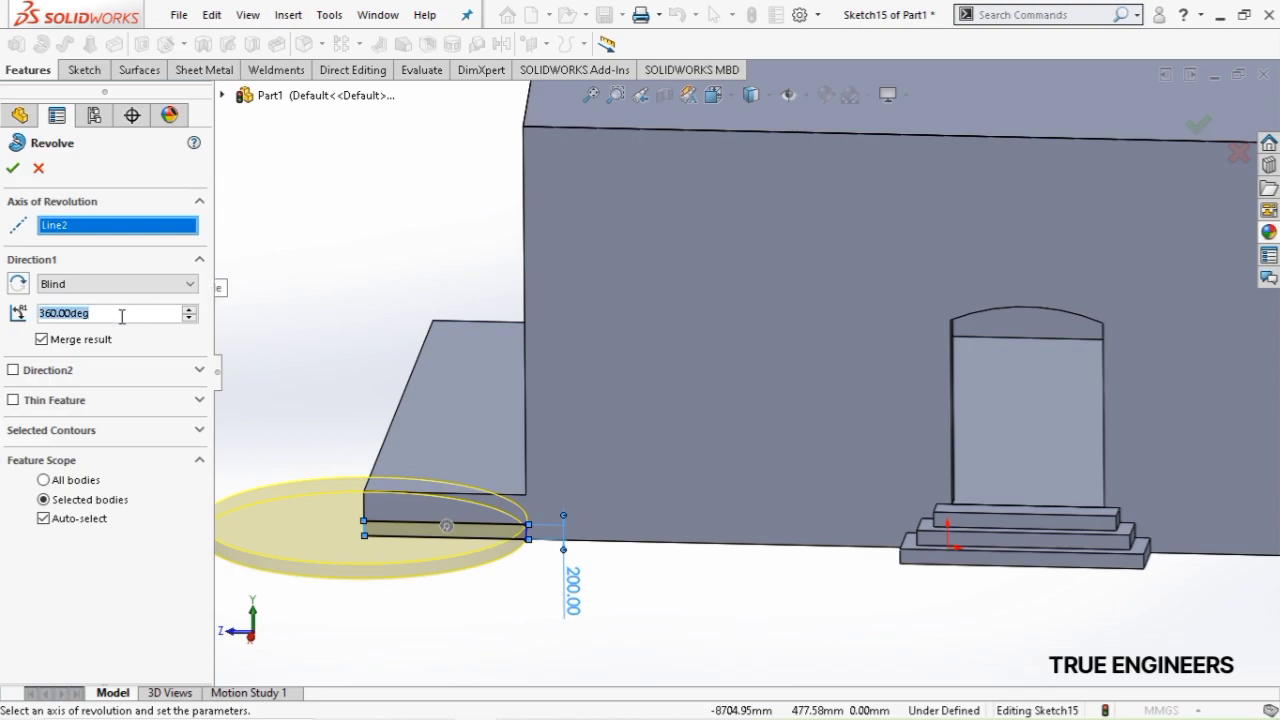
{"action": "type", "text": "90"}
{"action": "key", "text": "Return"}
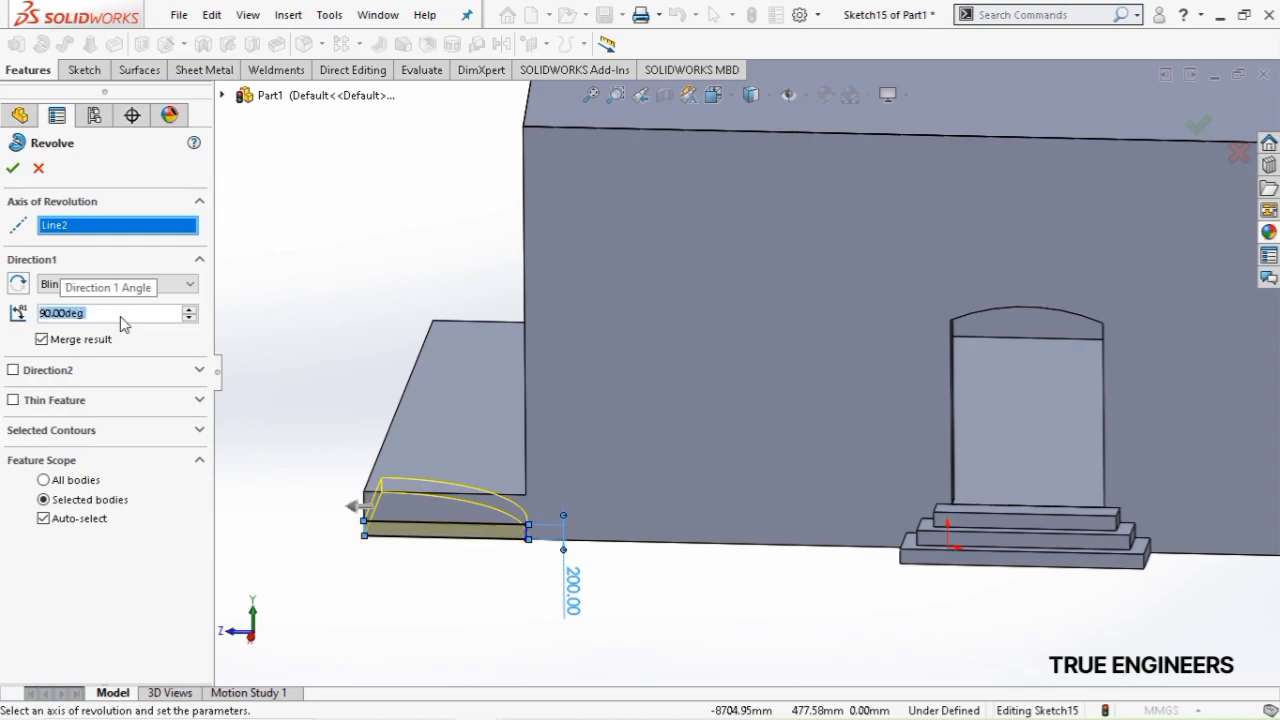
{"action": "left_click", "coordinate": [22, 285]}
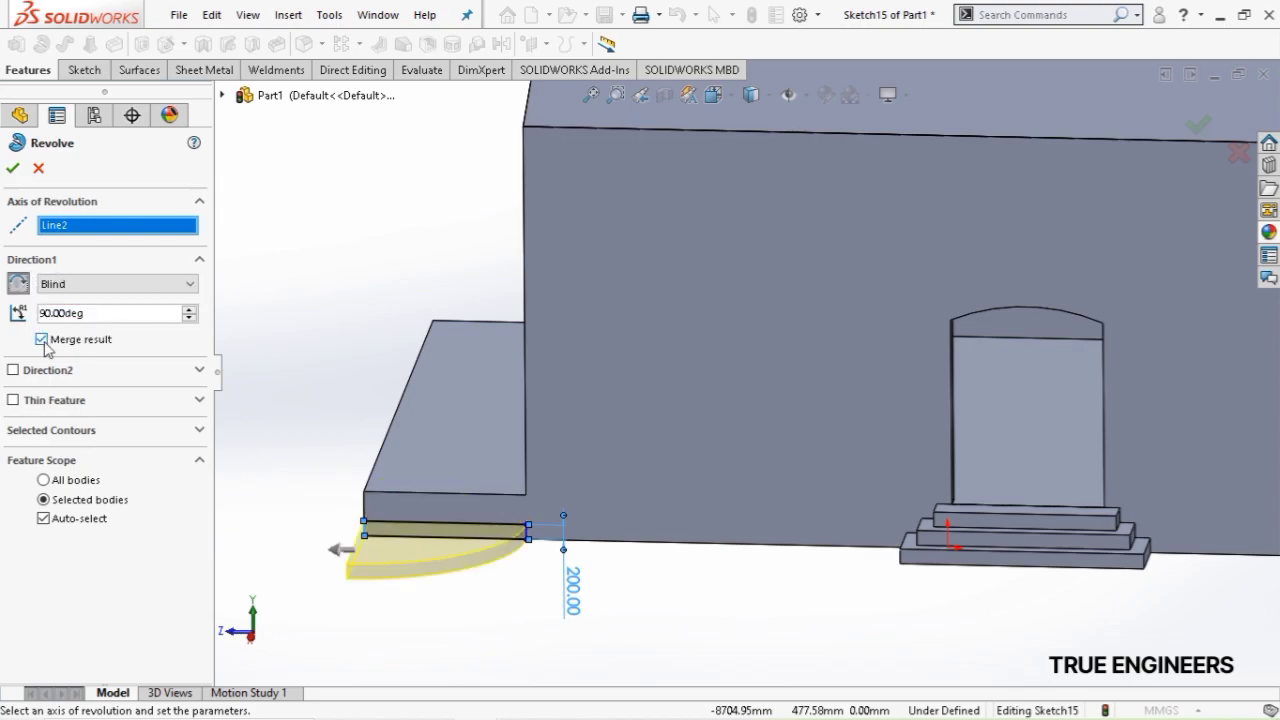
{"action": "left_click", "coordinate": [41, 339]}
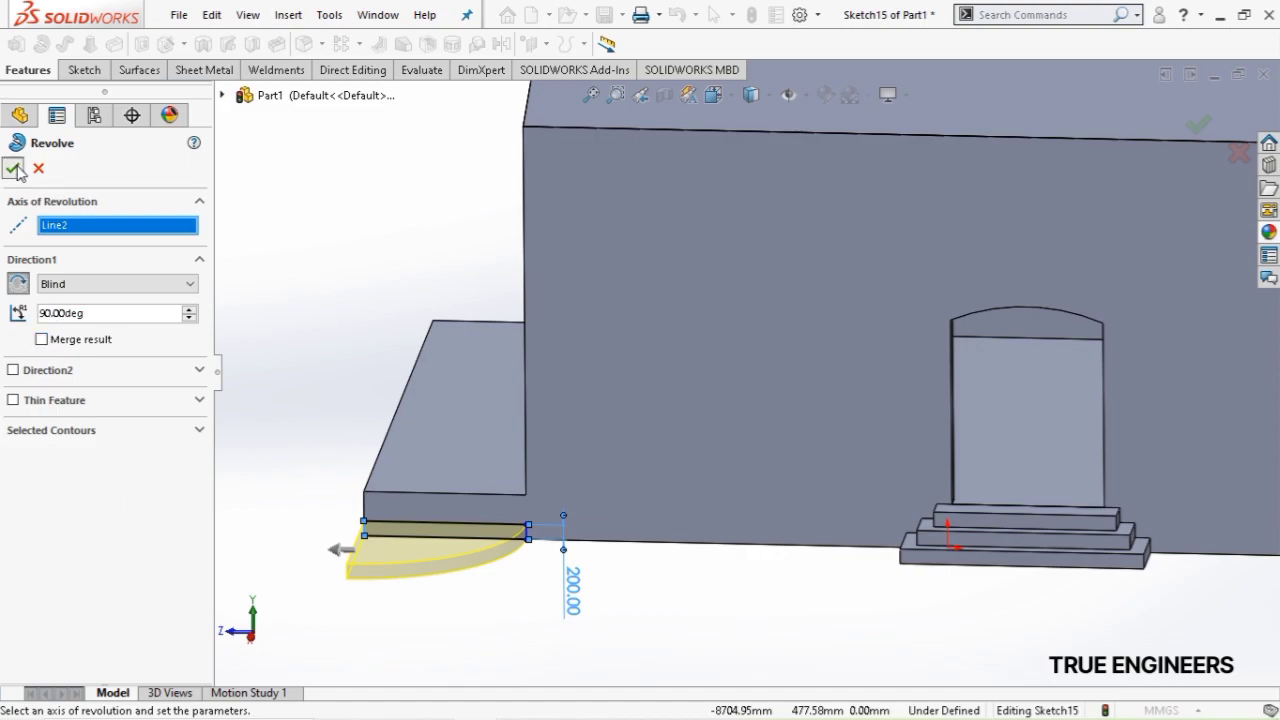
{"action": "left_click", "coordinate": [13, 168]}
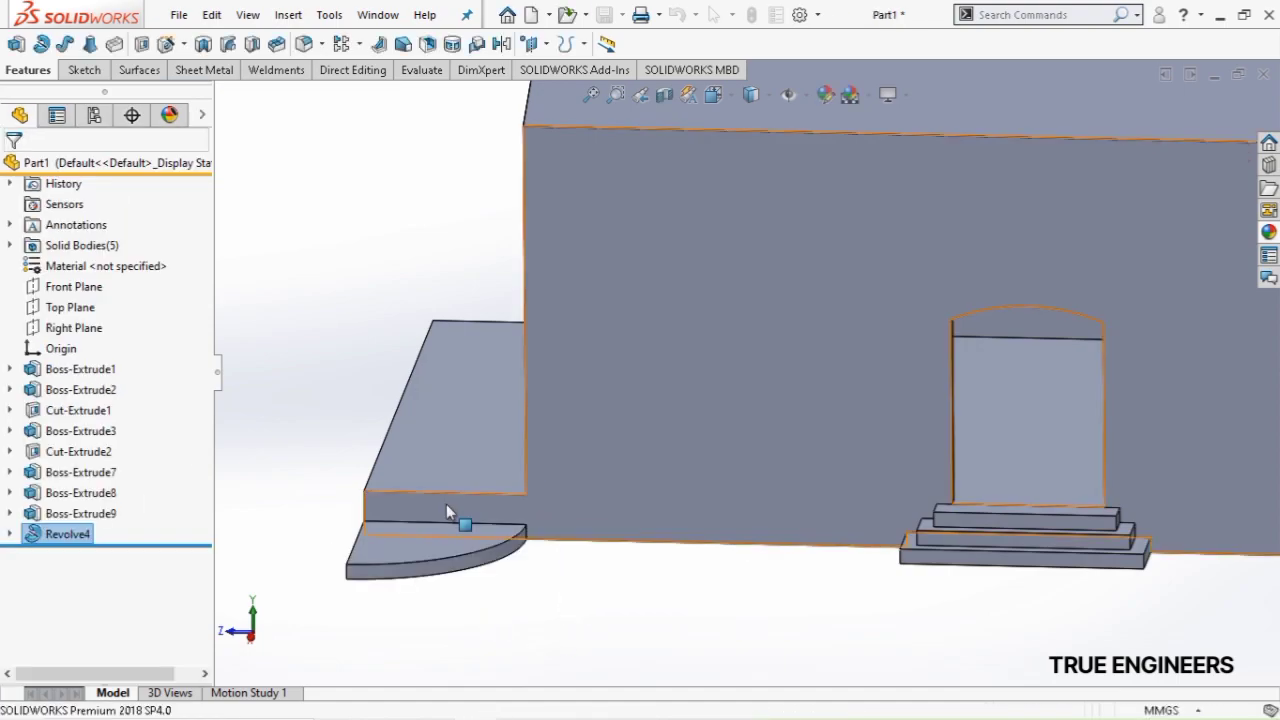
Sketch a rectangle on the slab's side face directly above the quarter-round step, spanning the porch length, and set its height to 200 mm
{"action": "left_click", "coordinate": [446, 504]}
{"action": "left_click", "coordinate": [535, 452]}
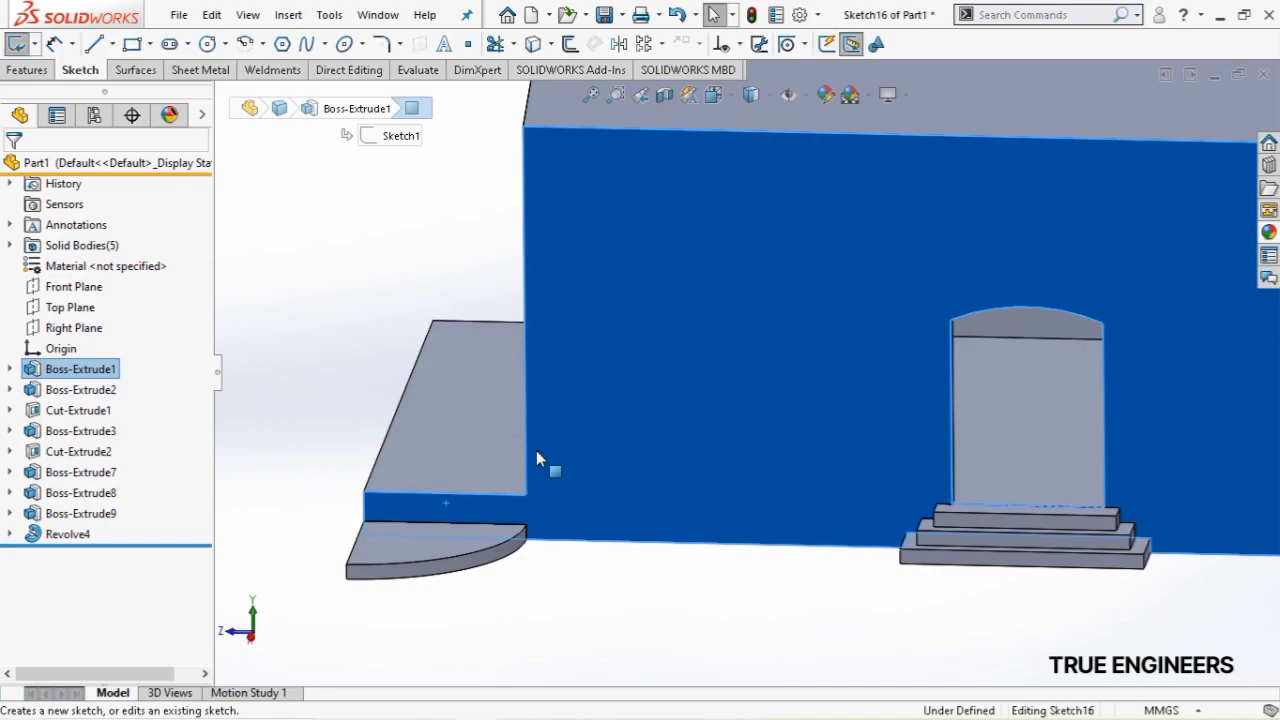
{"action": "left_click", "coordinate": [140, 50]}
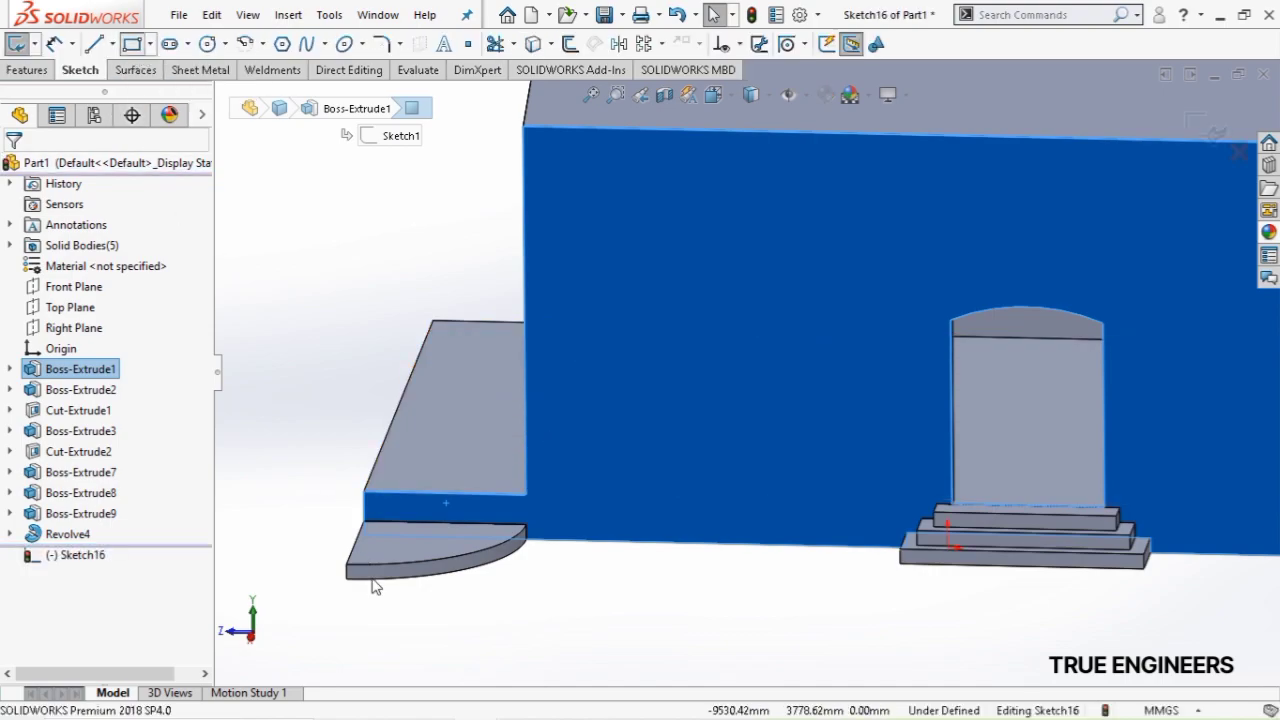
{"action": "left_click", "coordinate": [527, 525]}
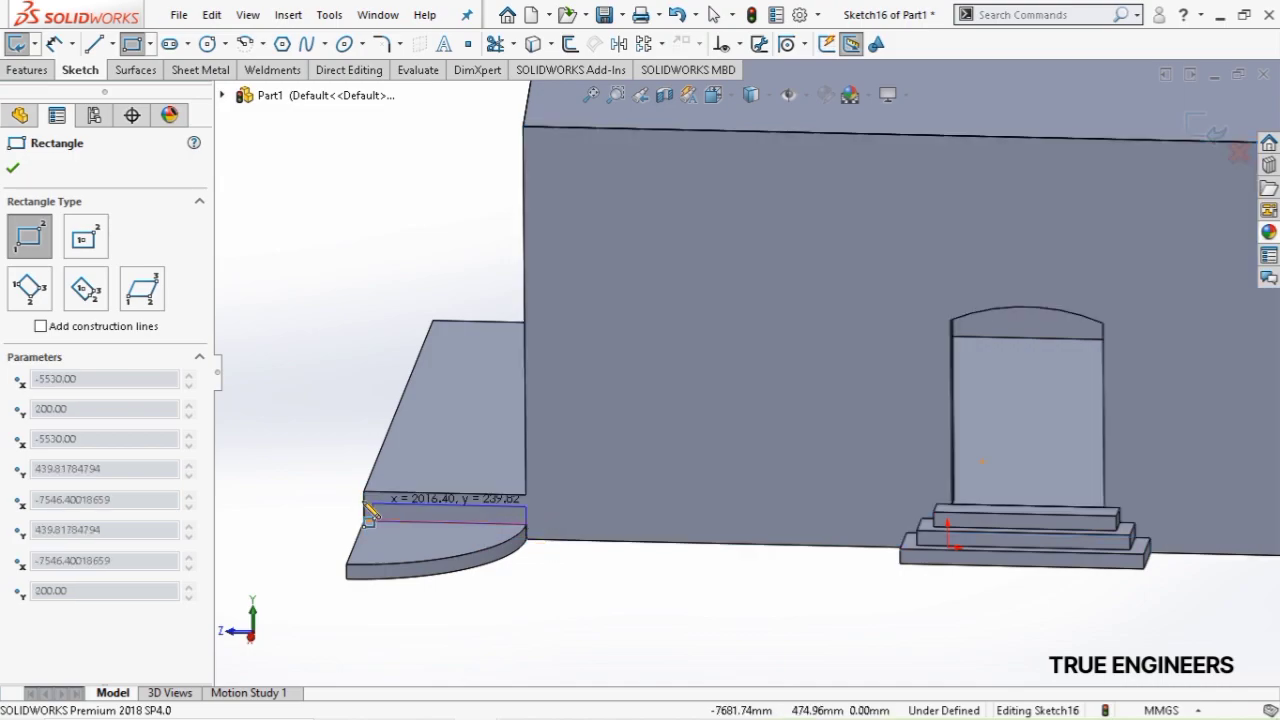
{"action": "left_click", "coordinate": [363, 504]}
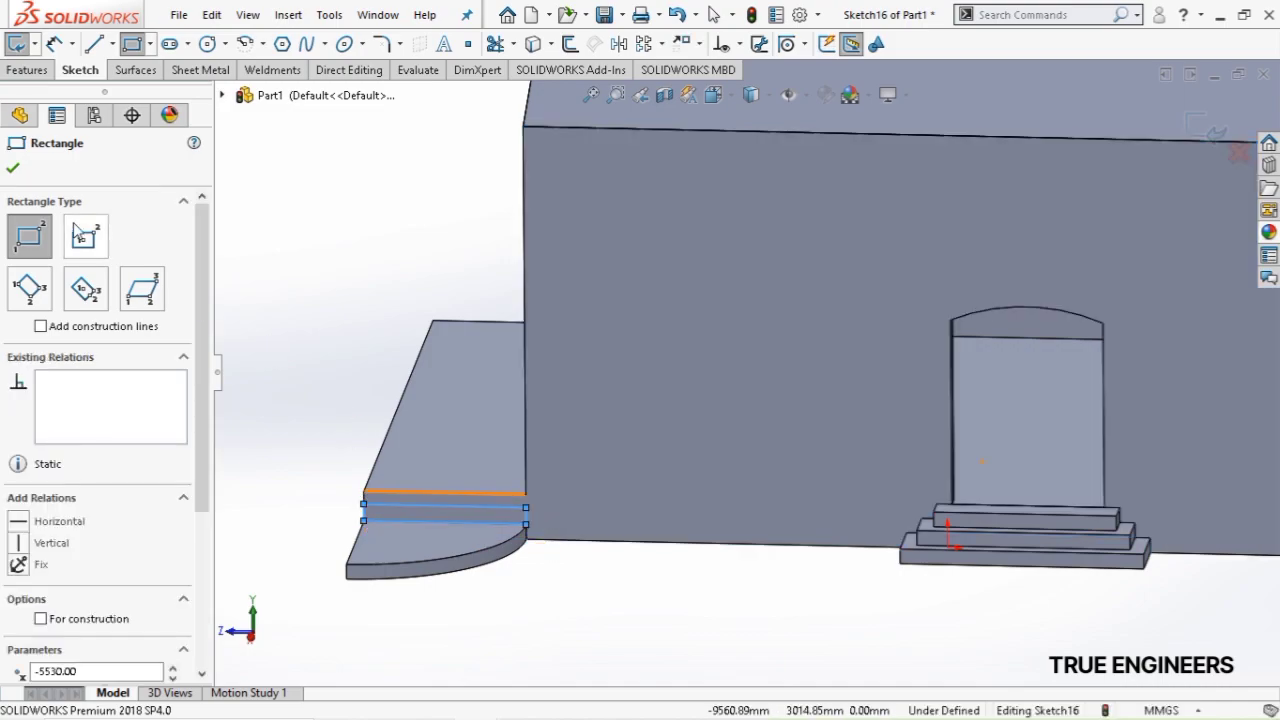
{"action": "left_click", "coordinate": [54, 43]}
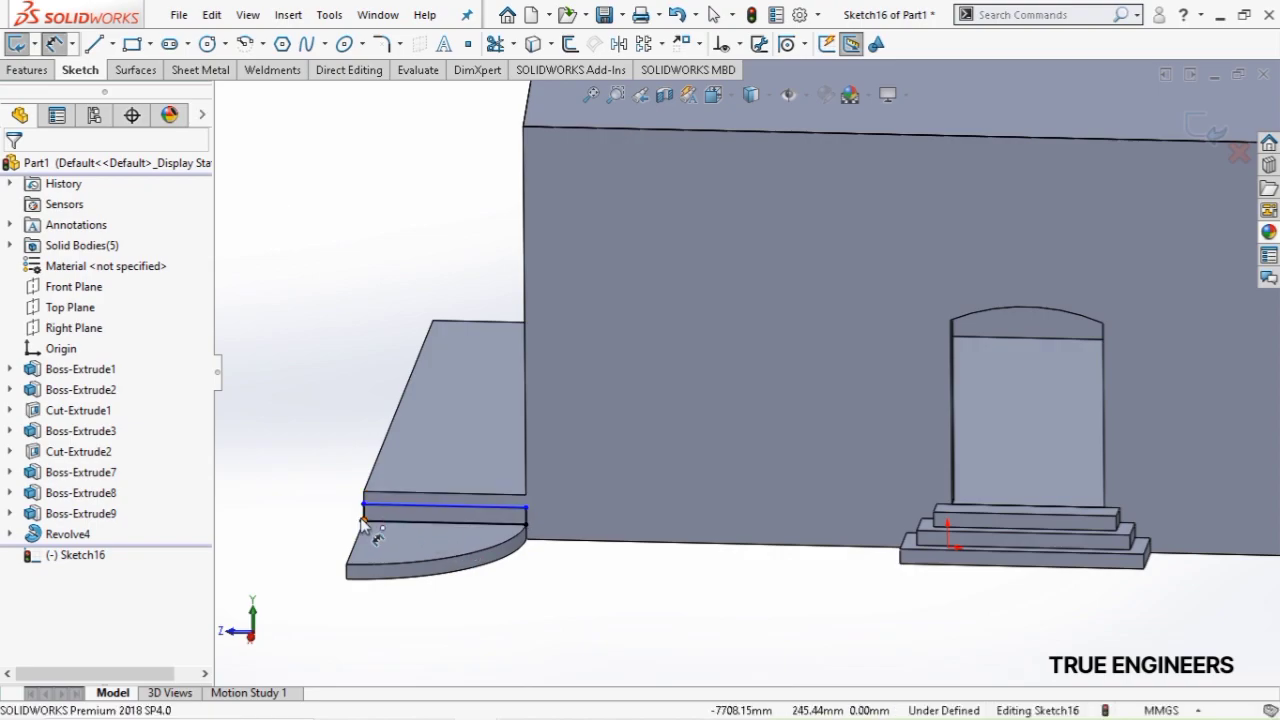
{"action": "left_click", "coordinate": [332, 396]}
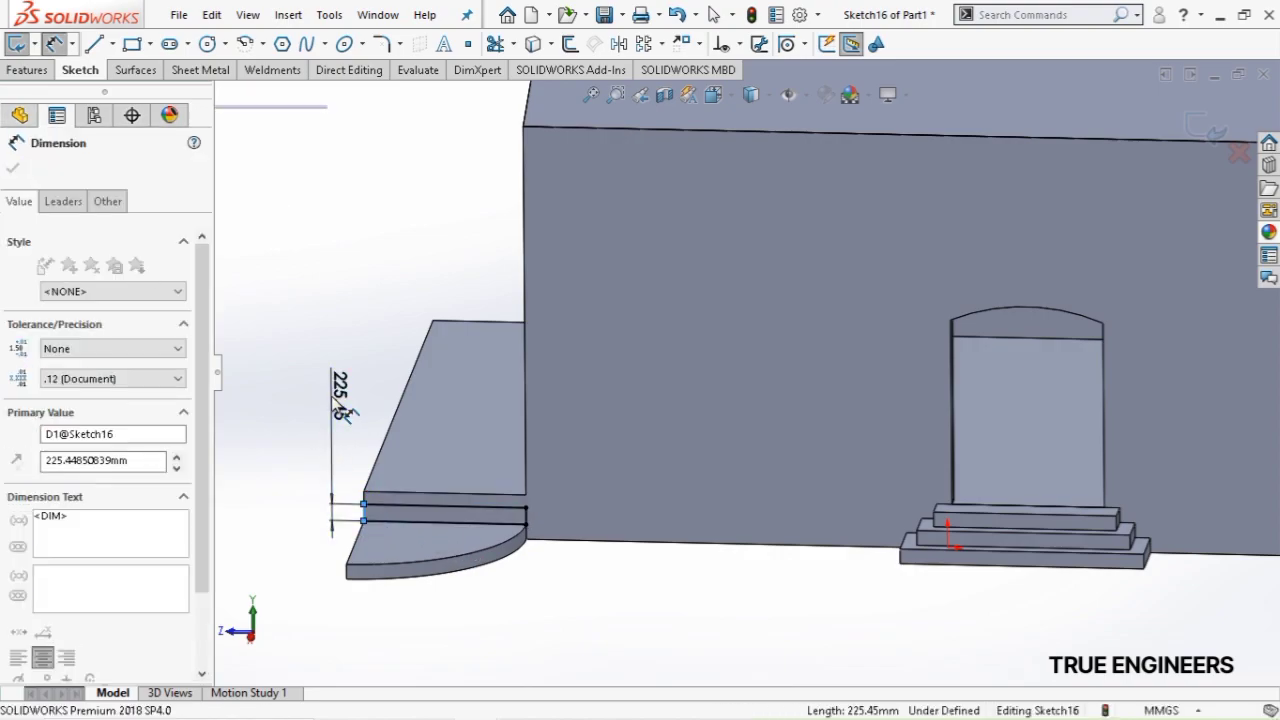
{"action": "type", "text": "200"}
{"action": "key", "text": "Return"}
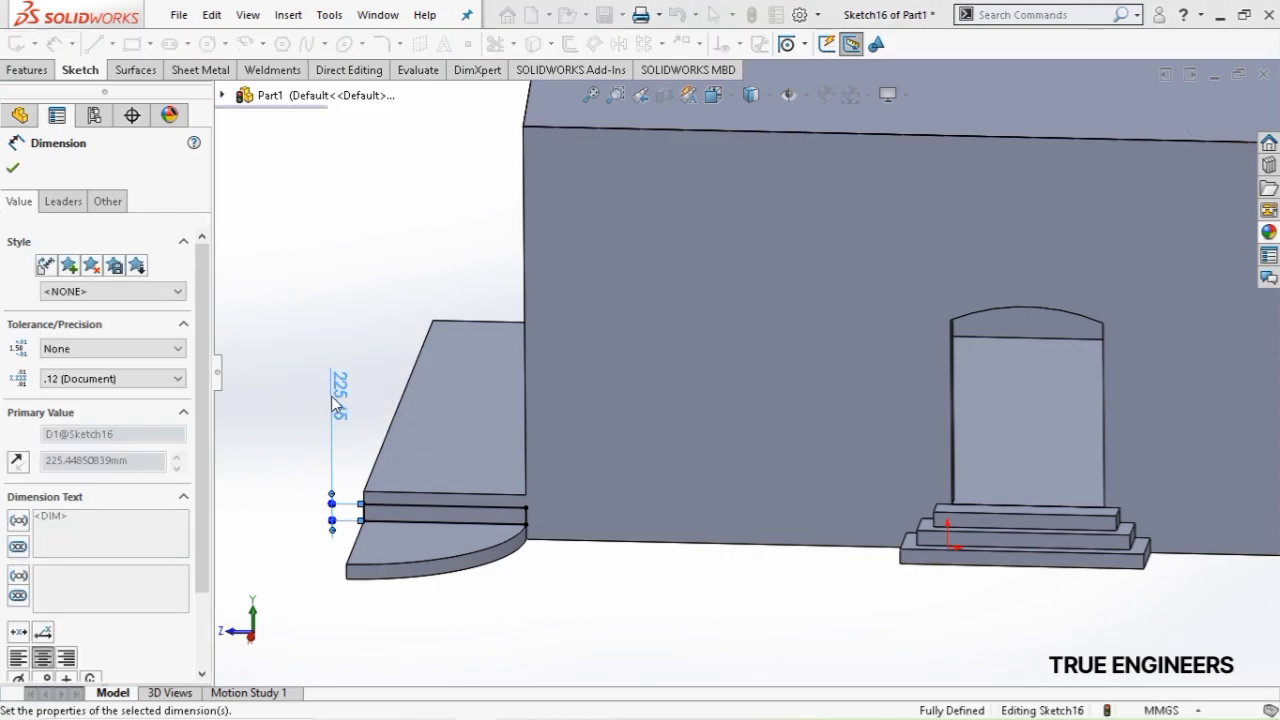
{"action": "left_click", "coordinate": [48, 70]}
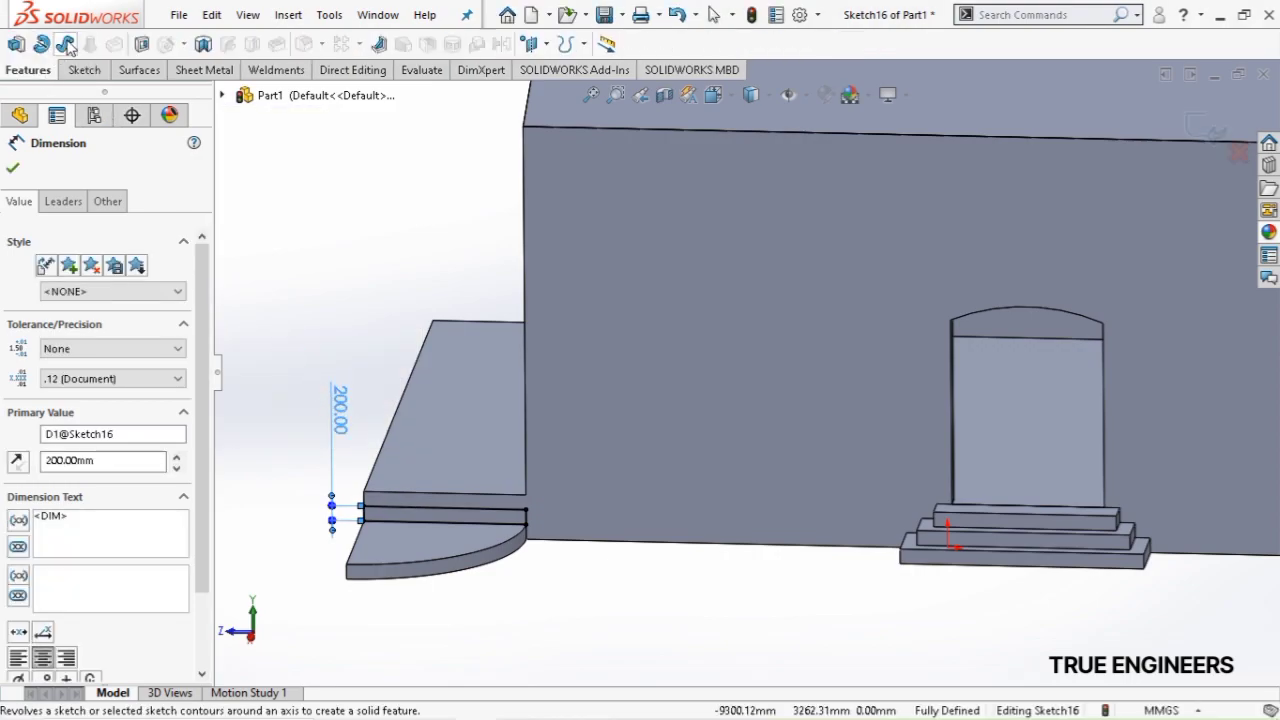
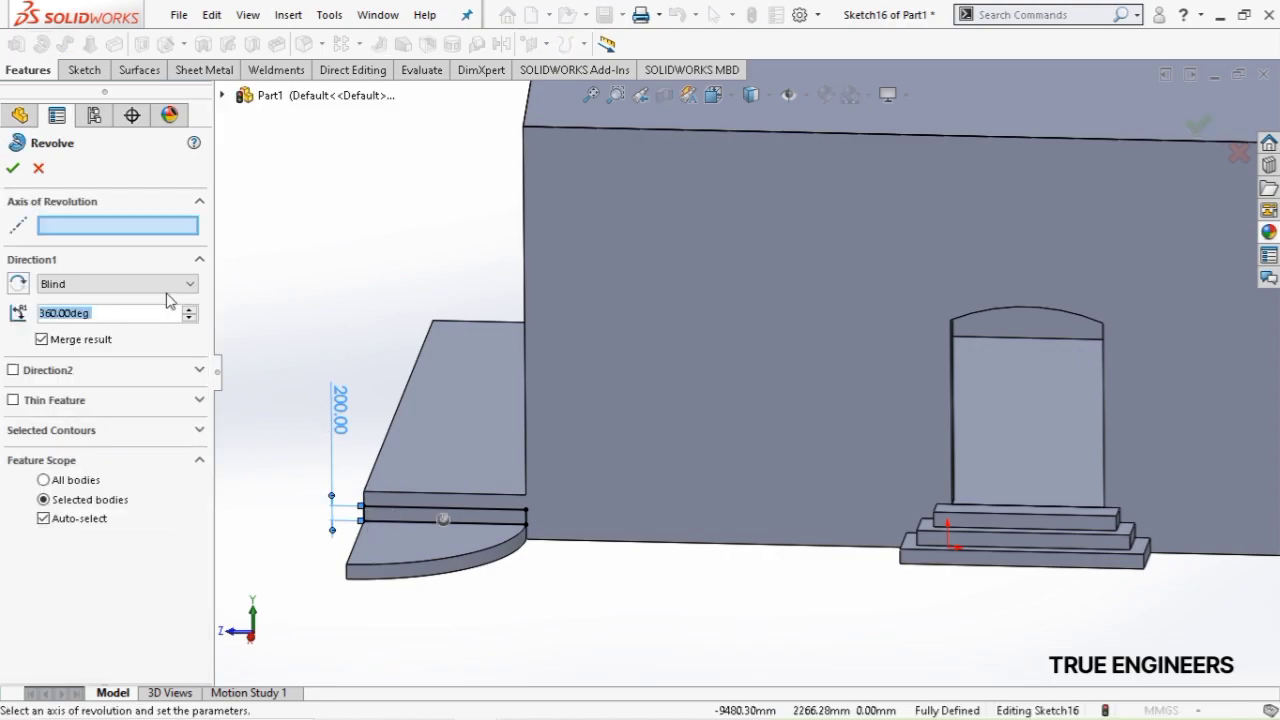
Revolve the rectangle 60 degrees about its outer vertical line, reversed away from the building, without merging the result
{"action": "left_click", "coordinate": [362, 513]}
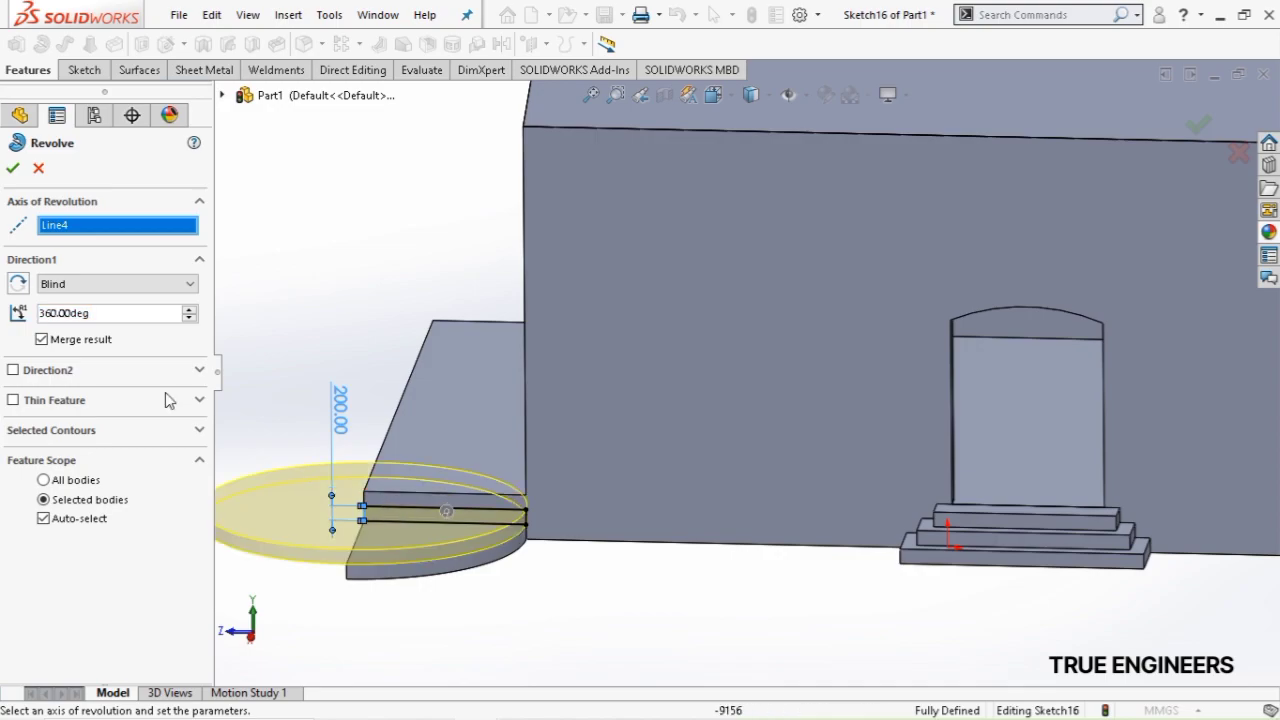
{"action": "left_click", "coordinate": [93, 342]}
{"action": "left_click", "coordinate": [125, 313]}
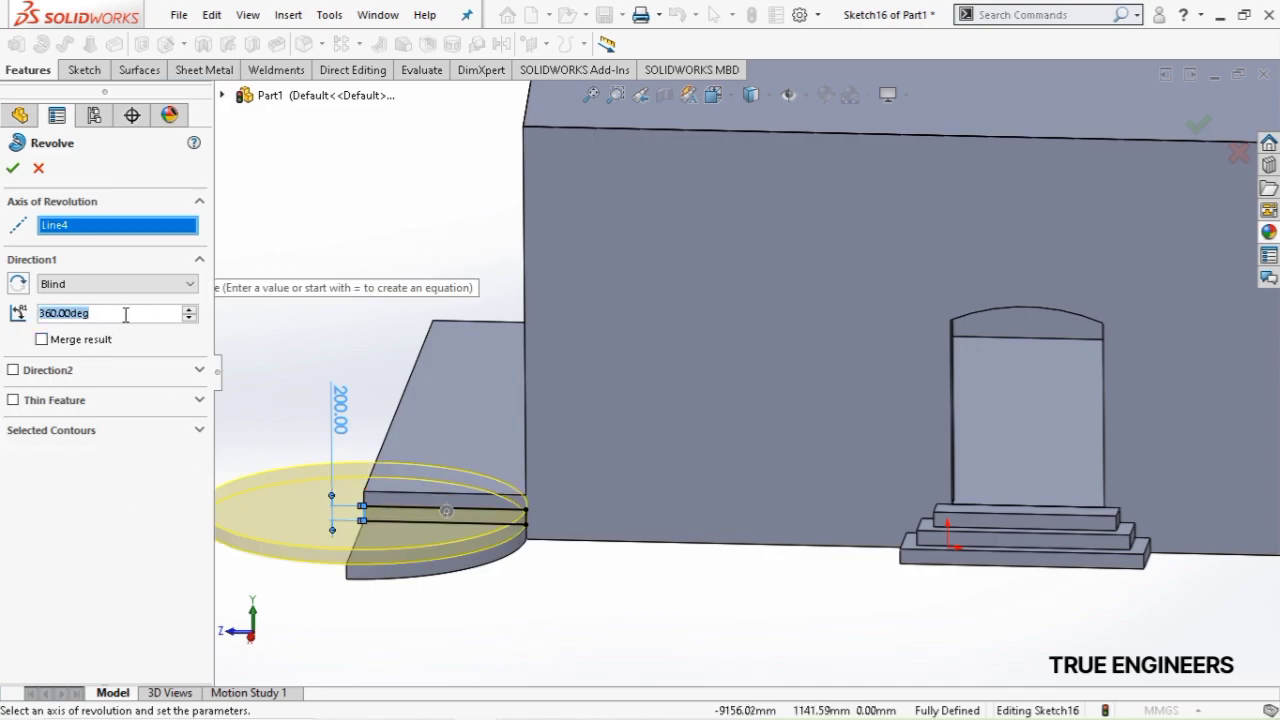
{"action": "type", "text": "60"}
{"action": "key", "text": "Return"}
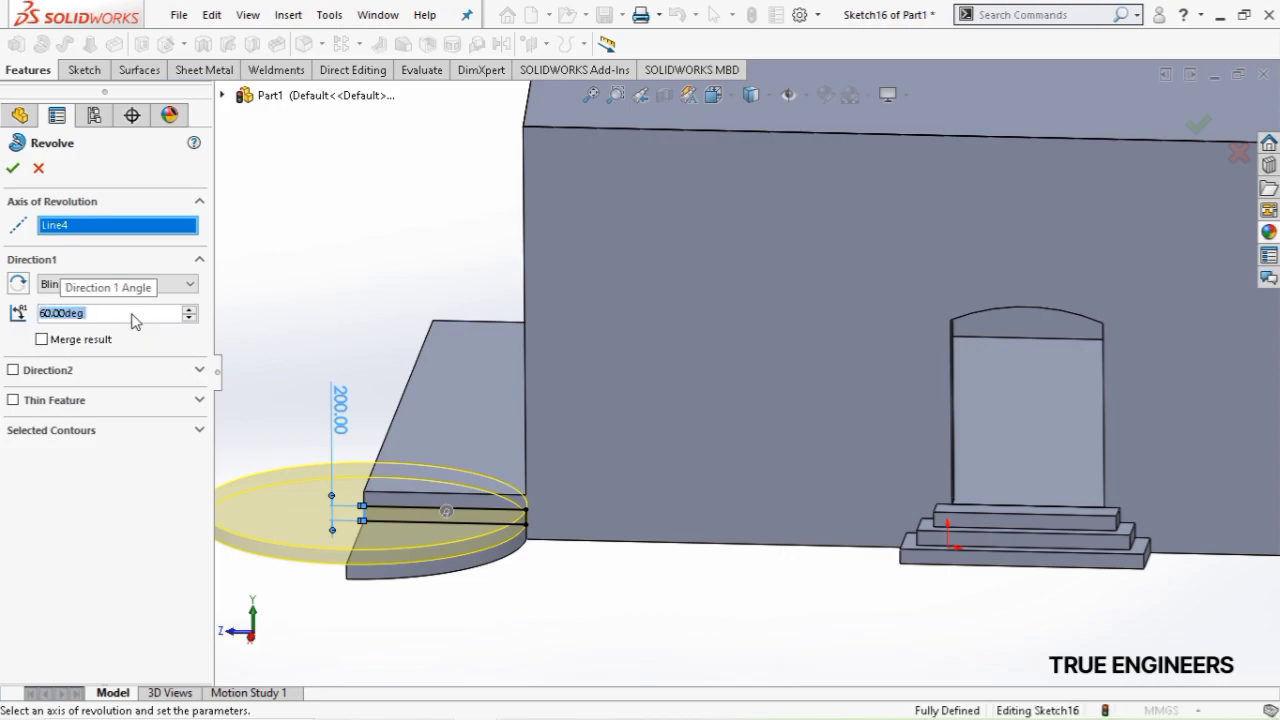
{"action": "left_click", "coordinate": [20, 286]}
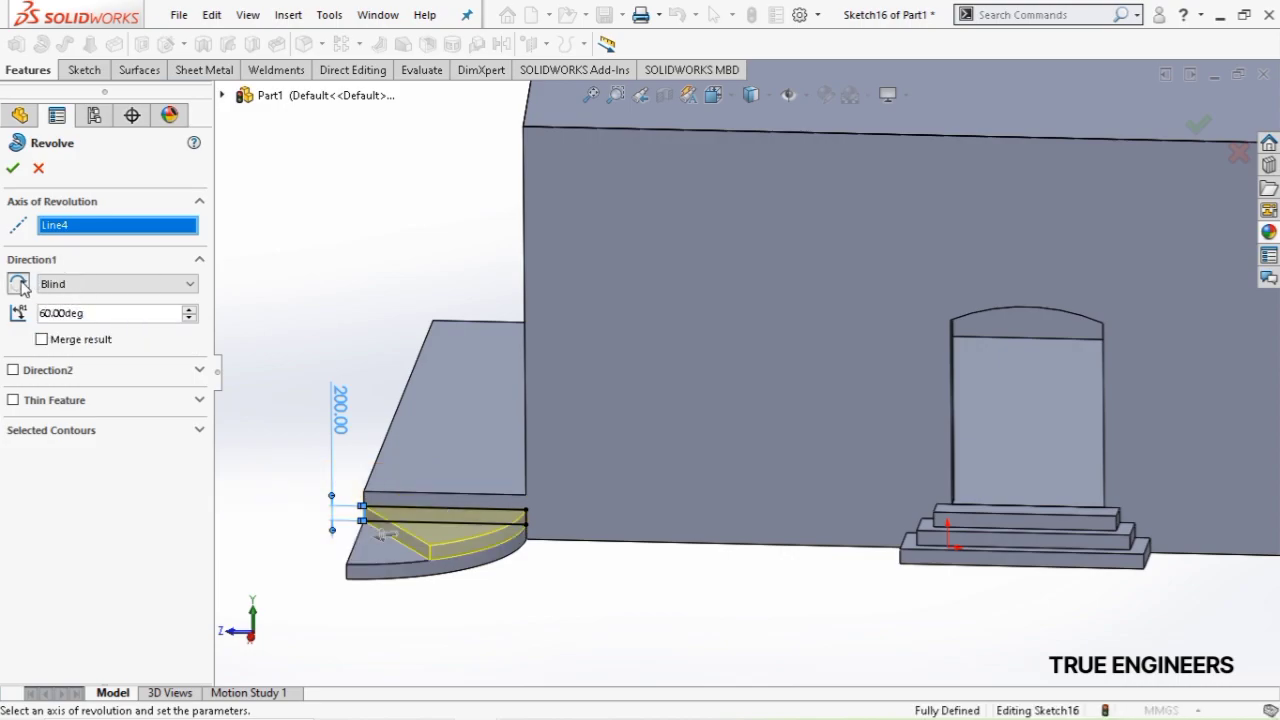
{"action": "left_click", "coordinate": [13, 168]}
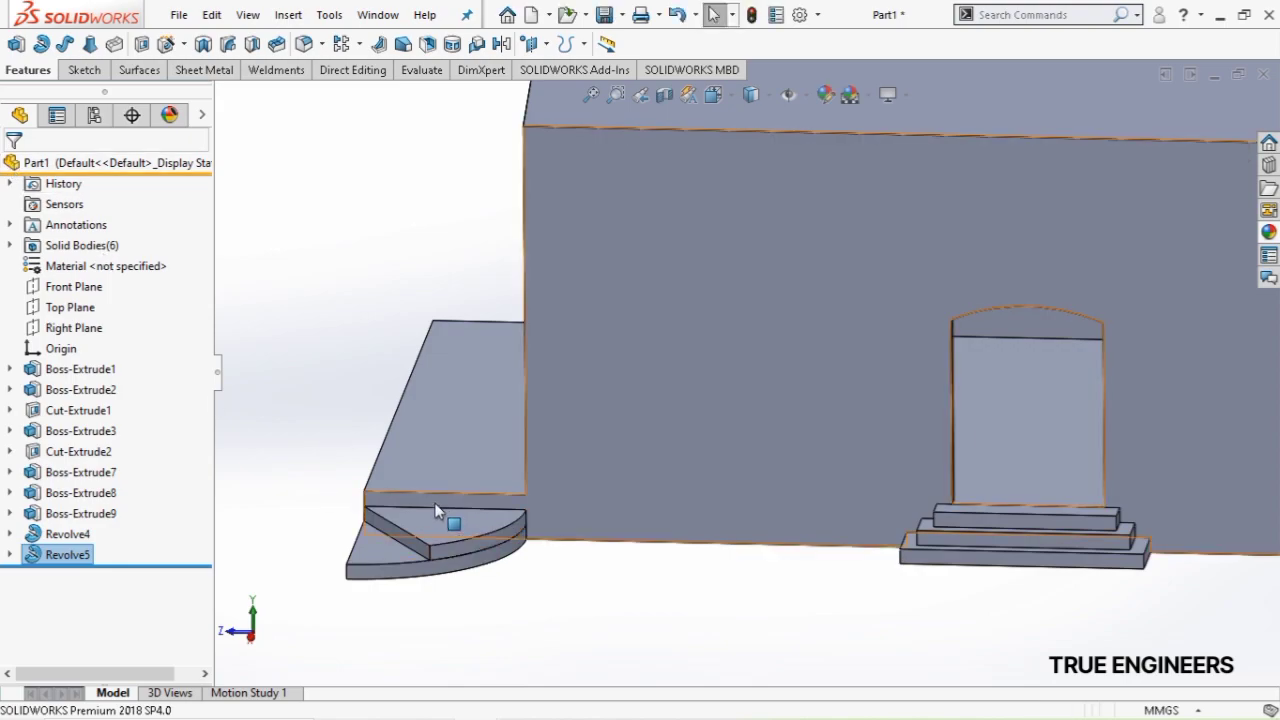
Sketch a 2130 by 200 mm rectangle on the porch slab's side face, directly above the second curved step
{"action": "left_click", "coordinate": [416, 500]}
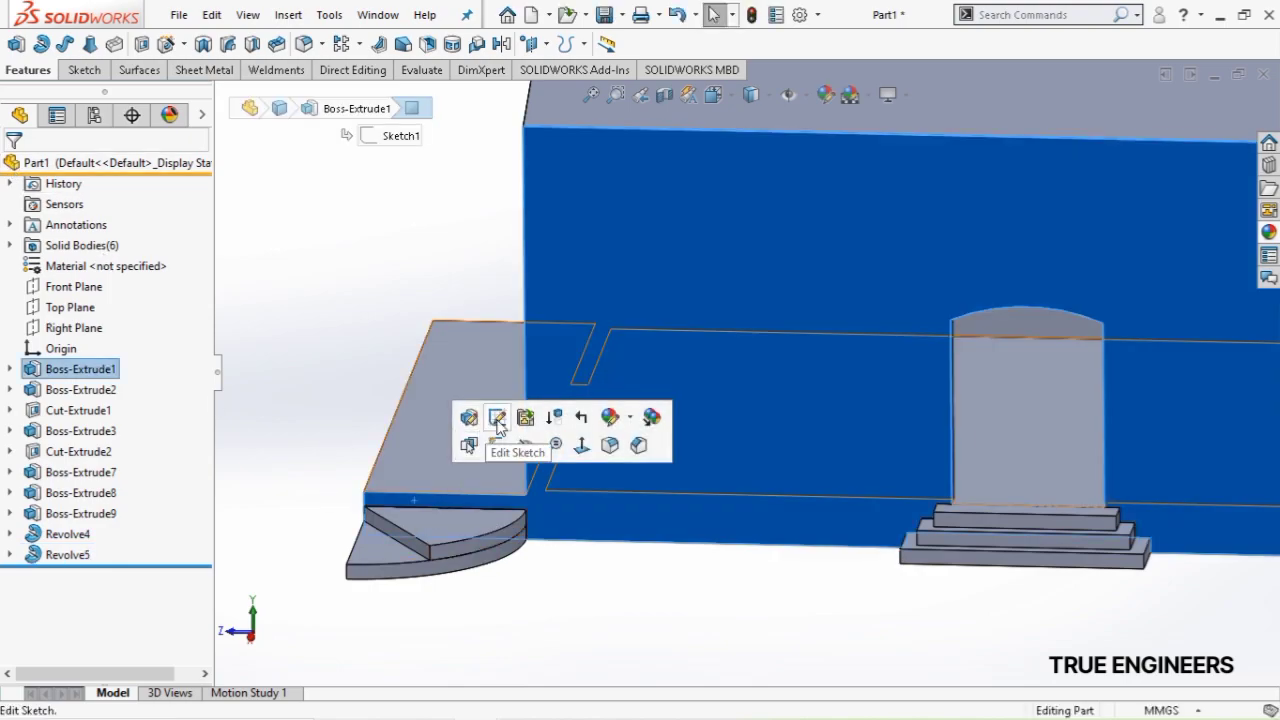
{"action": "left_click", "coordinate": [500, 452]}
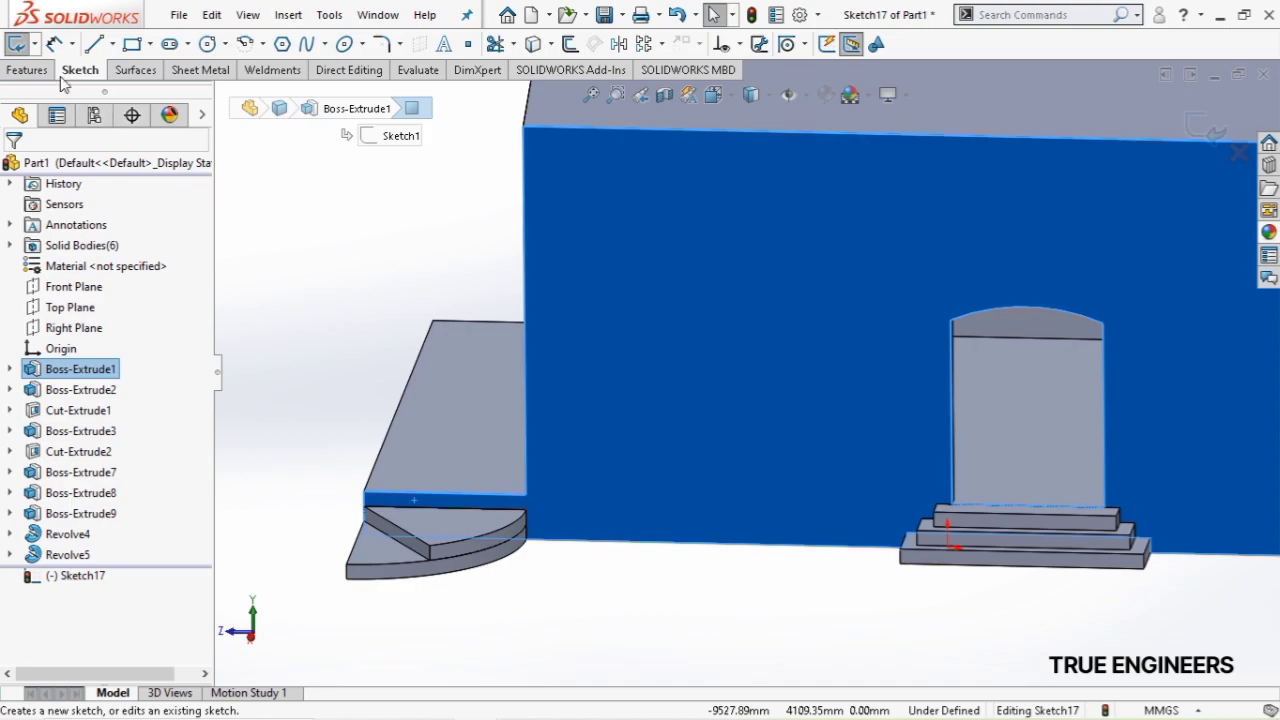
{"action": "left_click", "coordinate": [137, 46]}
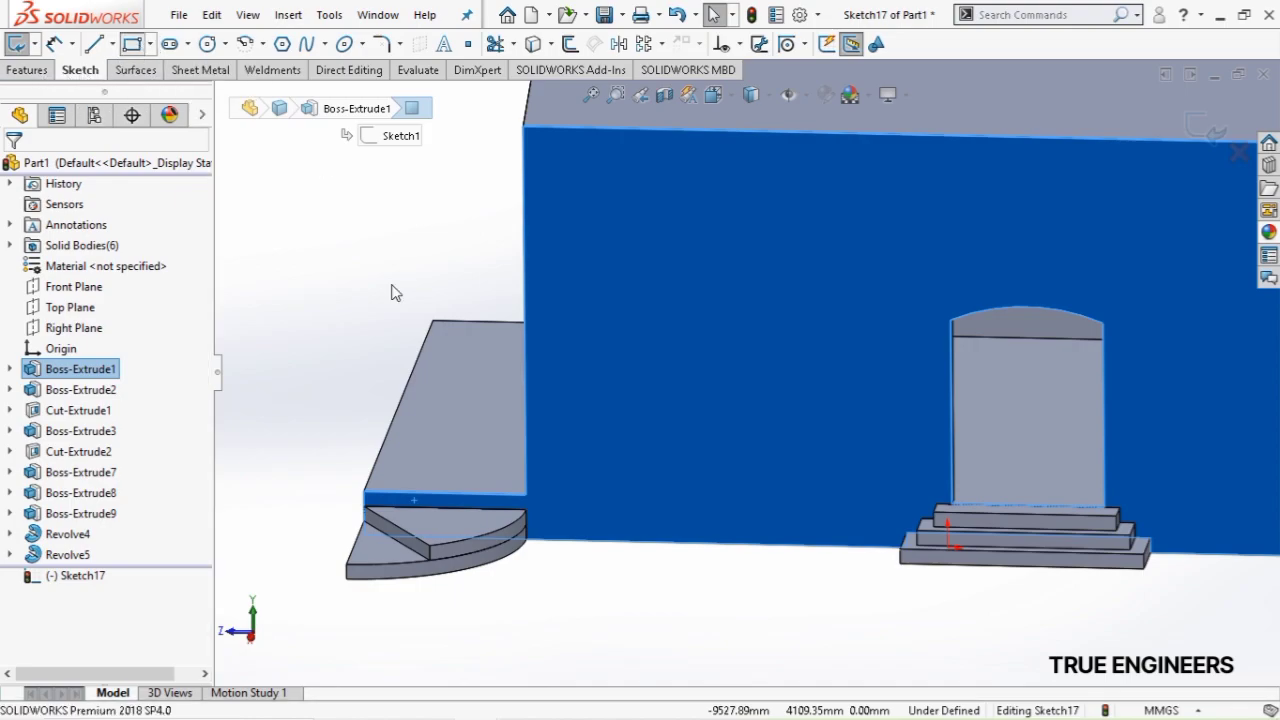
{"action": "left_click", "coordinate": [527, 511]}
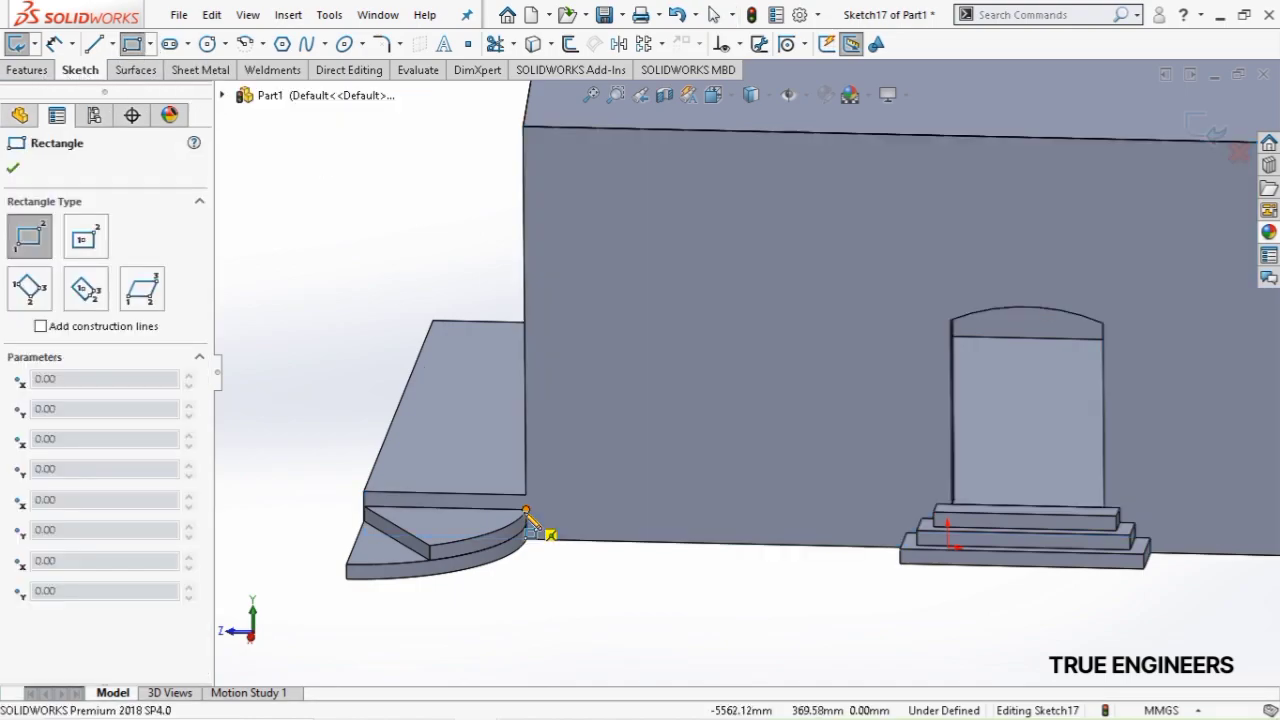
{"action": "left_click", "coordinate": [363, 492]}
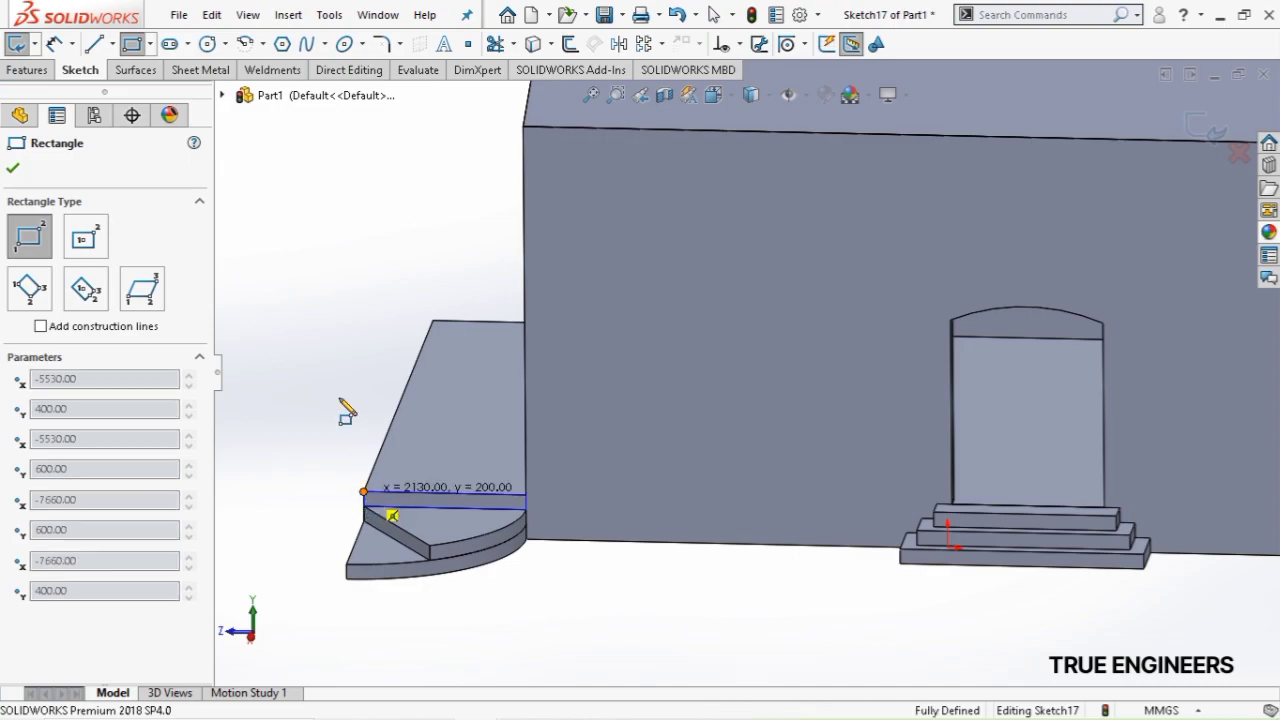
Revolve the new rectangle 30 degrees about its outer vertical line, reversed away from the building, without merging the result
{"action": "left_click", "coordinate": [26, 70]}
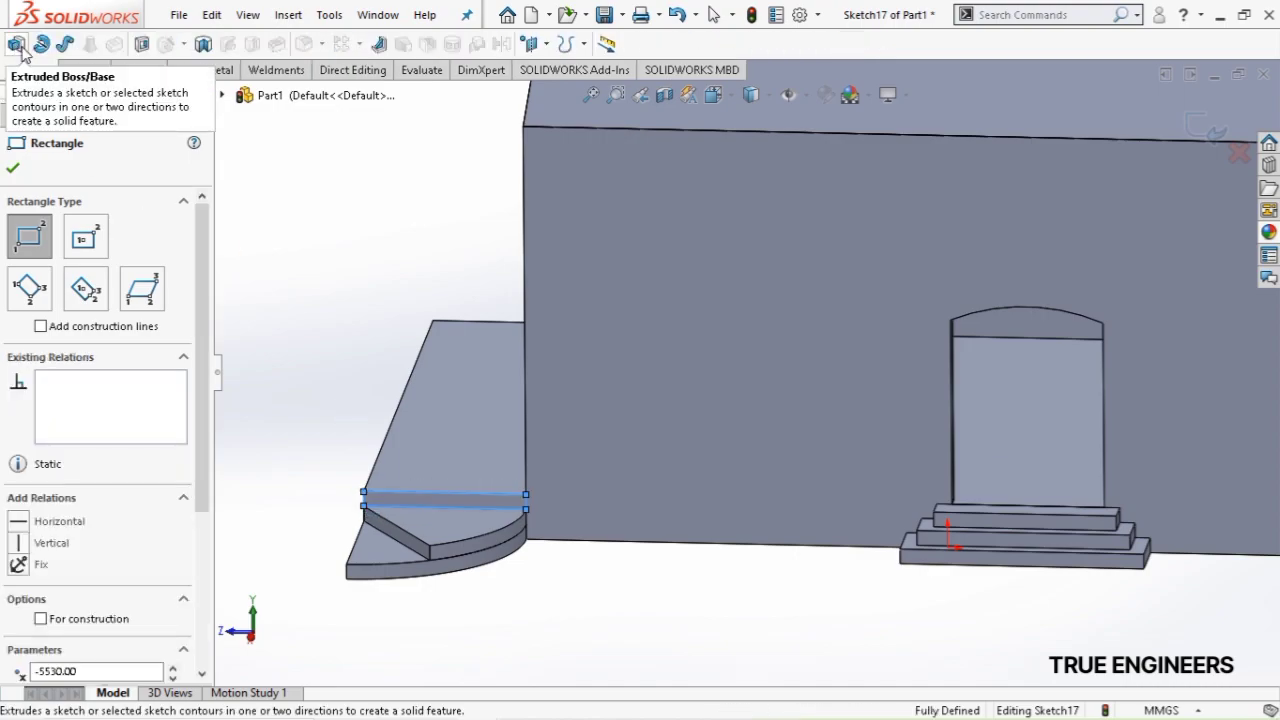
{"action": "left_click", "coordinate": [41, 45]}
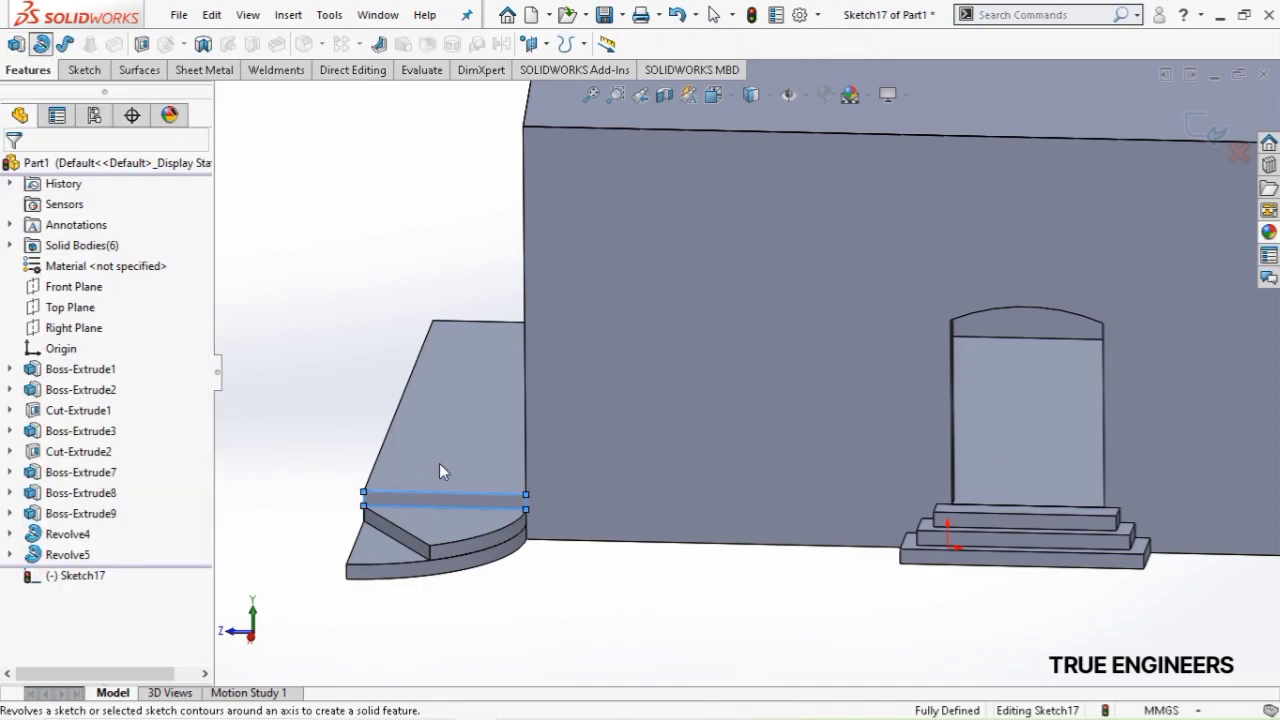
{"action": "left_click", "coordinate": [364, 499]}
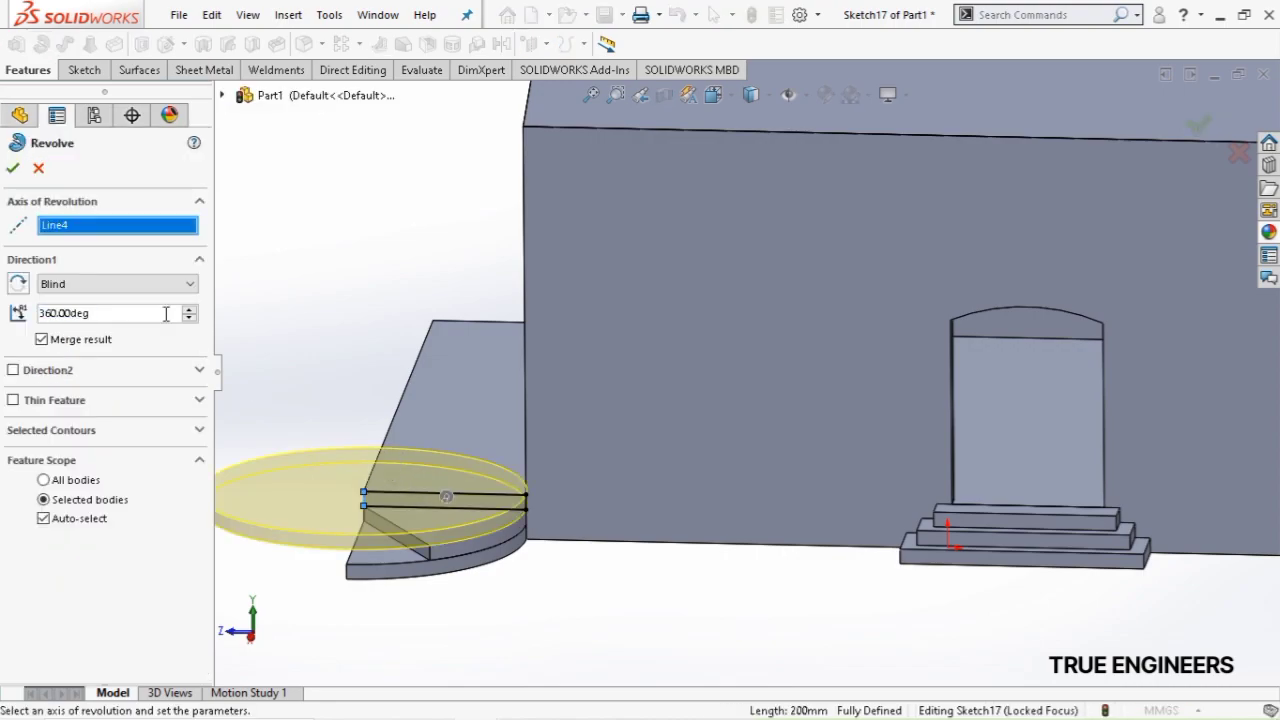
{"action": "left_click", "coordinate": [94, 340]}
{"action": "left_click", "coordinate": [102, 316]}
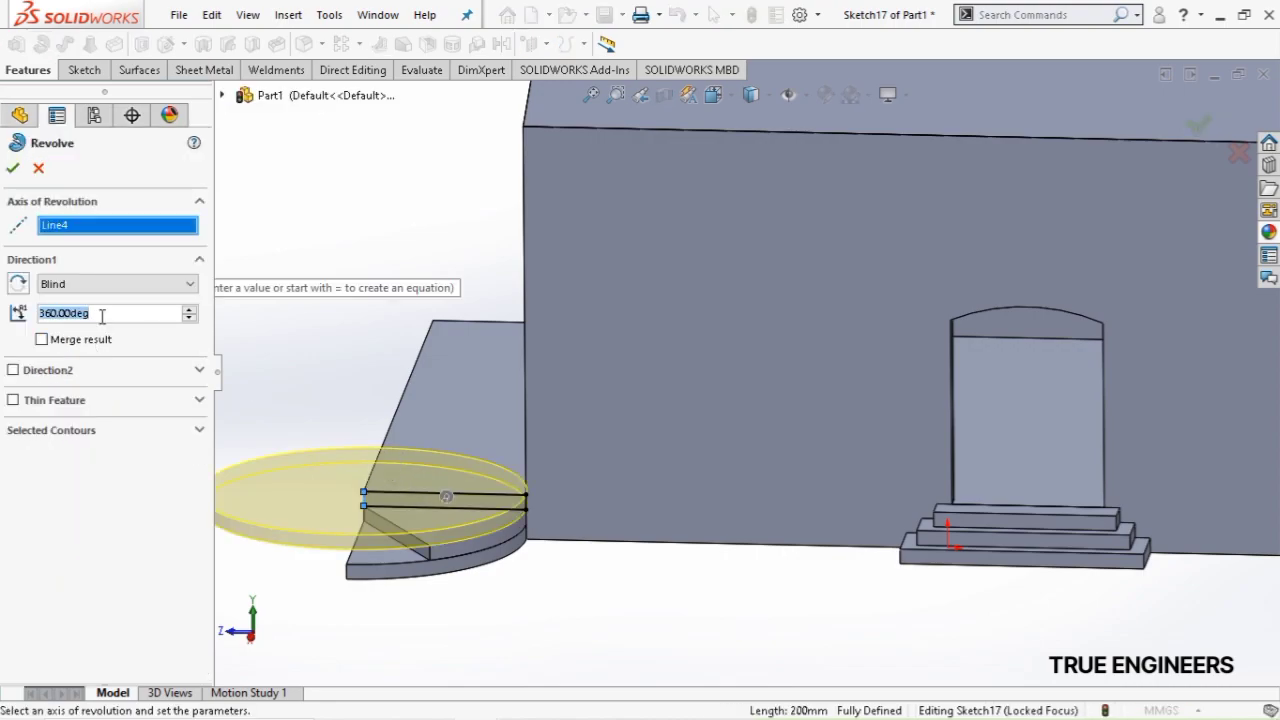
{"action": "type", "text": "30"}
{"action": "key", "text": "Return"}
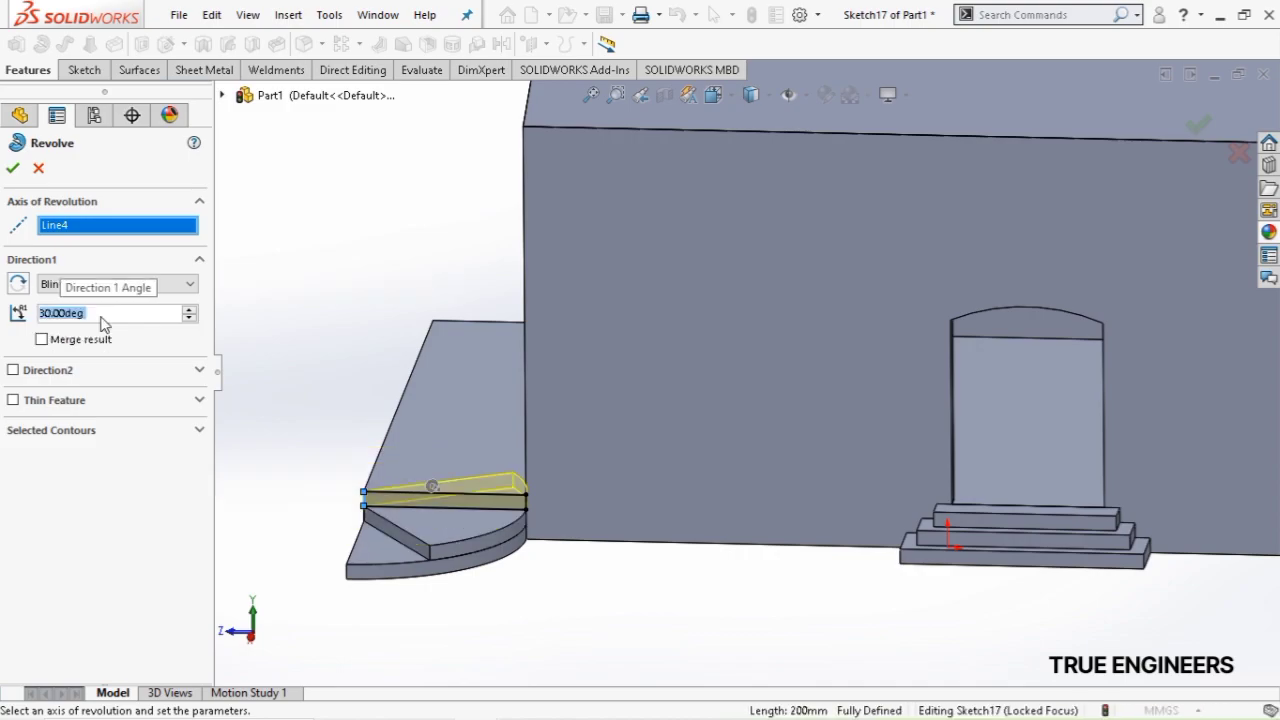
{"action": "left_click", "coordinate": [17, 285]}
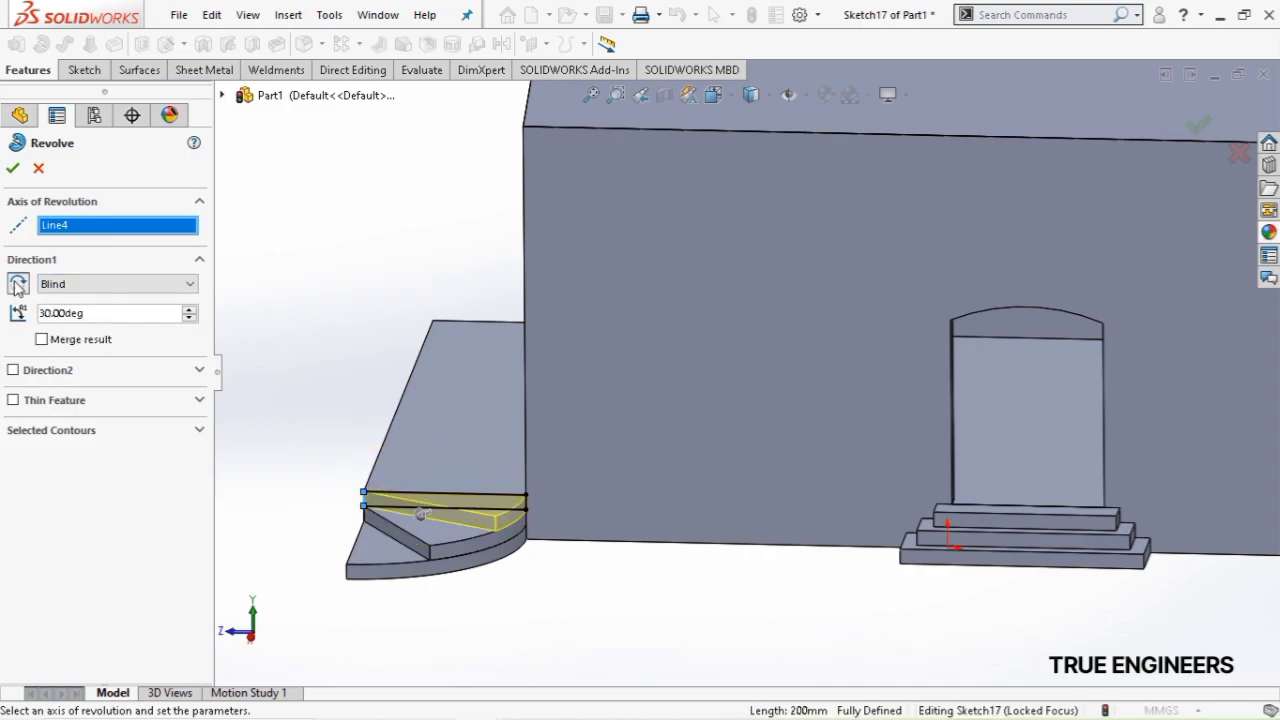
{"action": "left_click", "coordinate": [14, 169]}
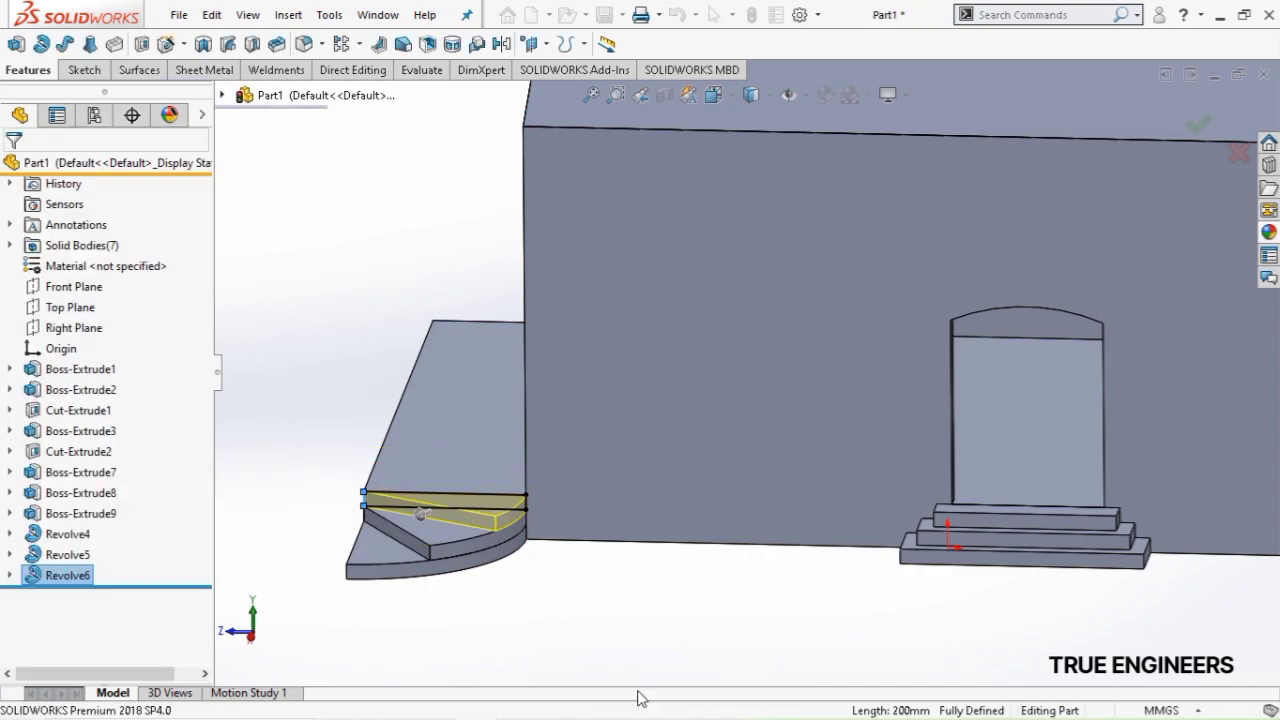
Mirror the three revolved porch steps about the Right Plane to the opposite end of the porch
{"action": "key", "text": "ctrl+7"}
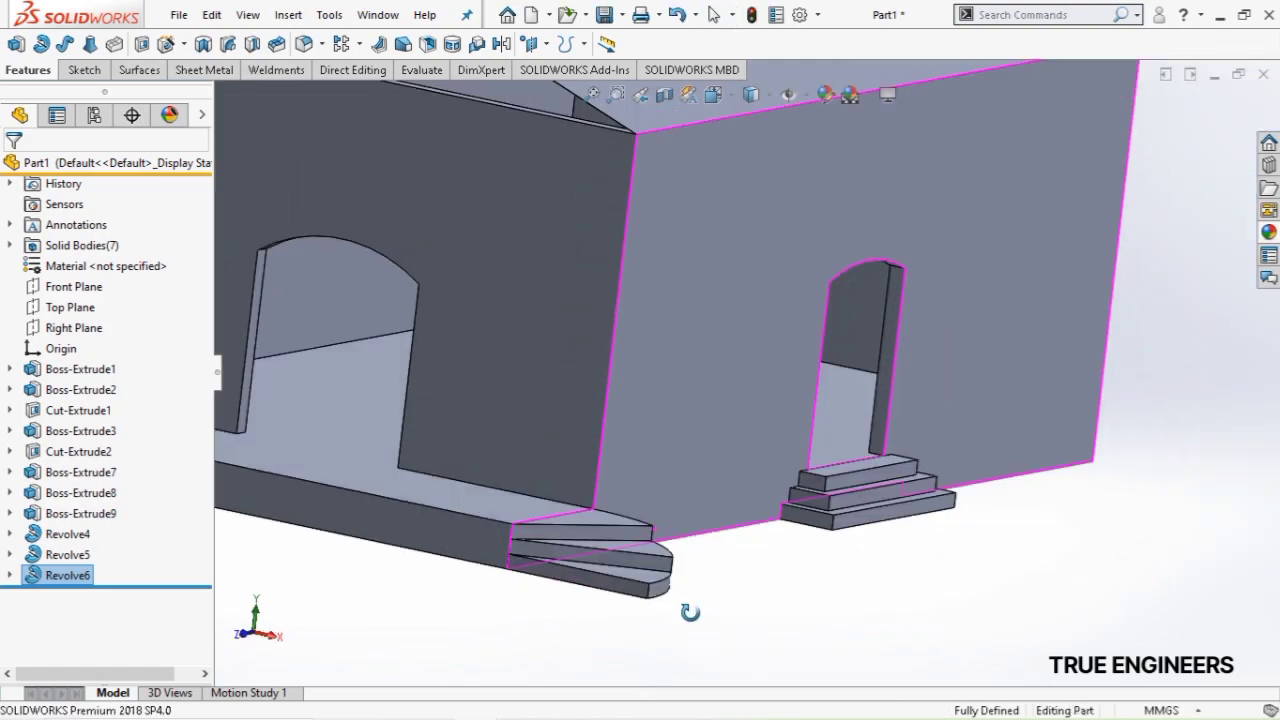
{"action": "key", "text": "z"}
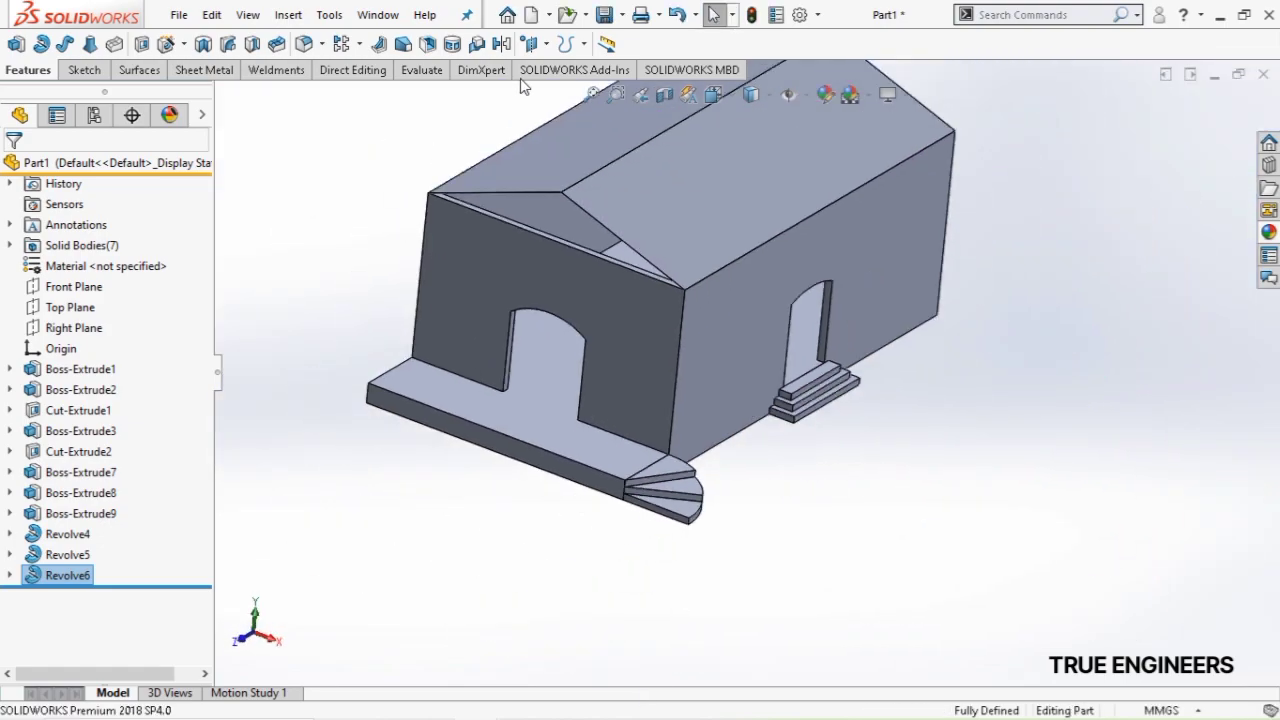
{"action": "left_click", "coordinate": [501, 43]}
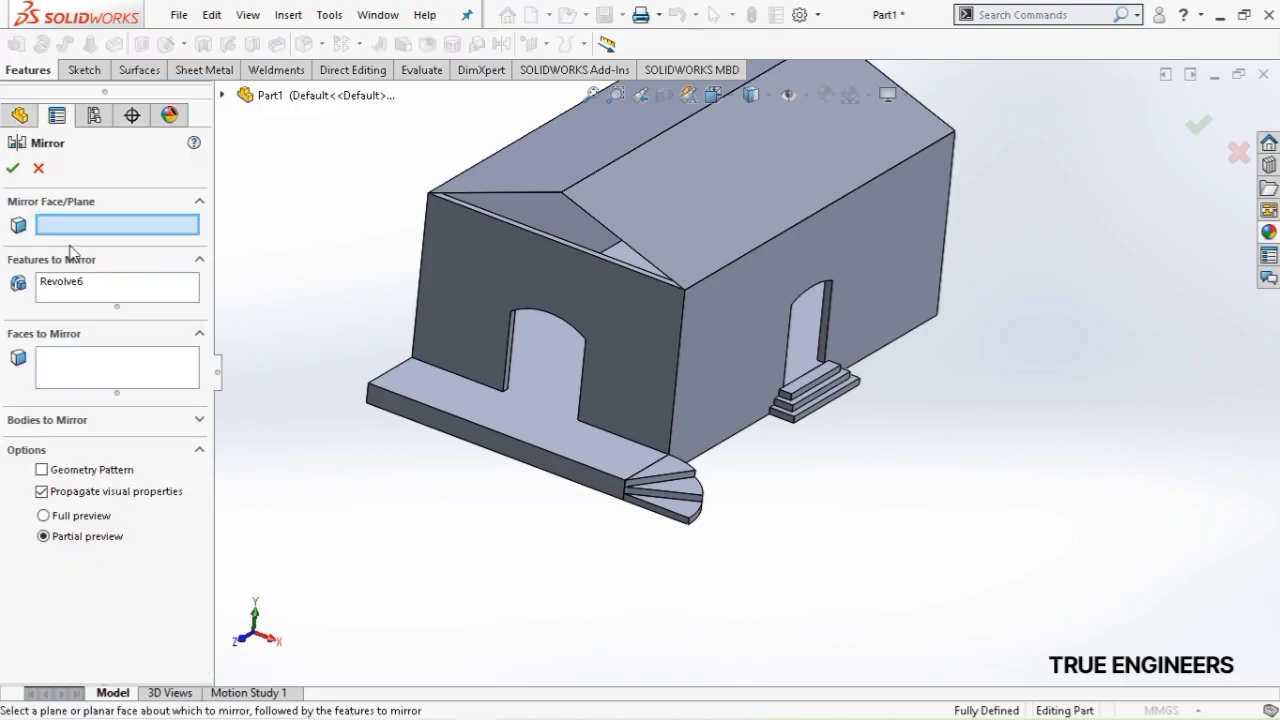
{"action": "left_click", "coordinate": [224, 96]}
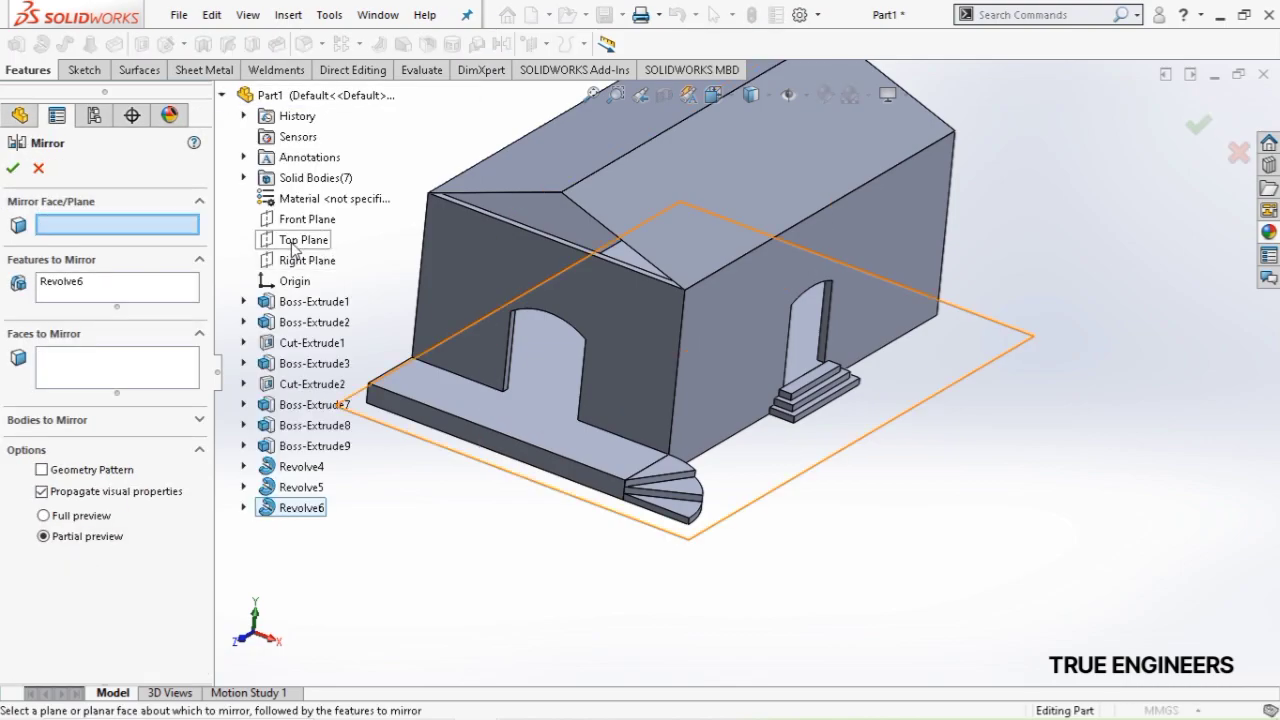
{"action": "left_click", "coordinate": [307, 261]}
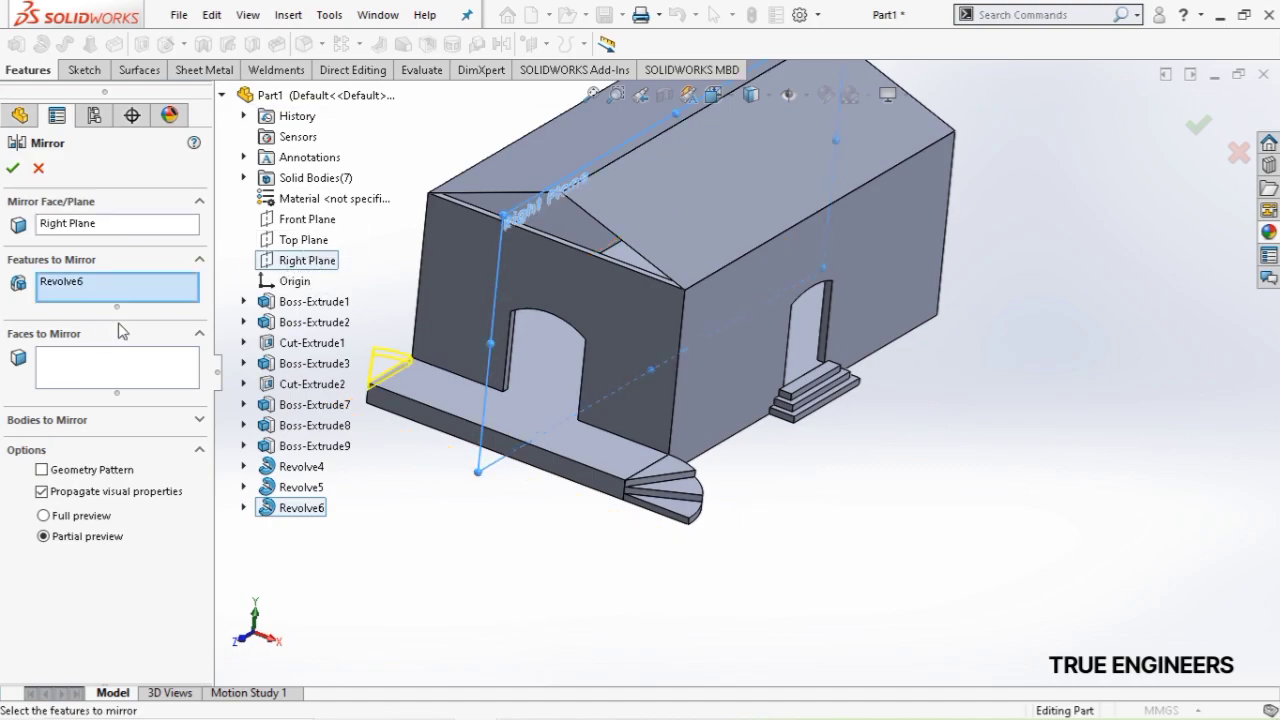
{"action": "left_click", "coordinate": [145, 290]}
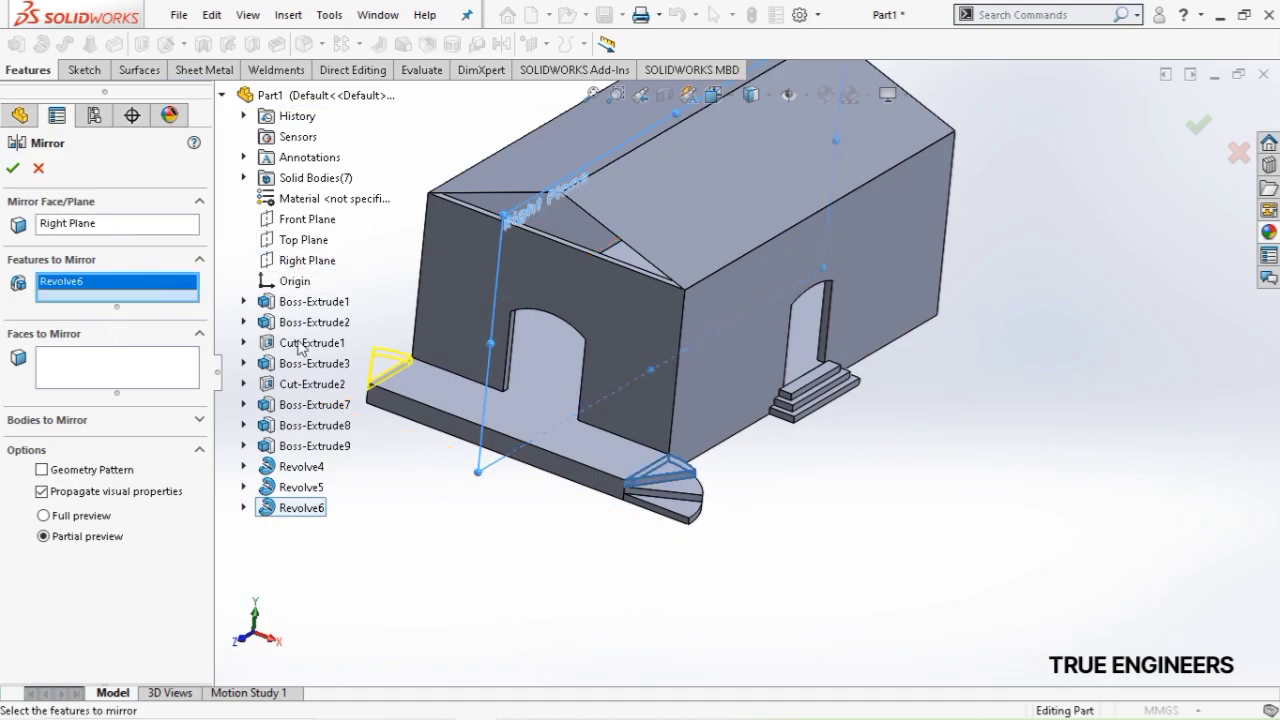
{"action": "left_click", "coordinate": [691, 508]}
{"action": "left_click", "coordinate": [677, 518]}
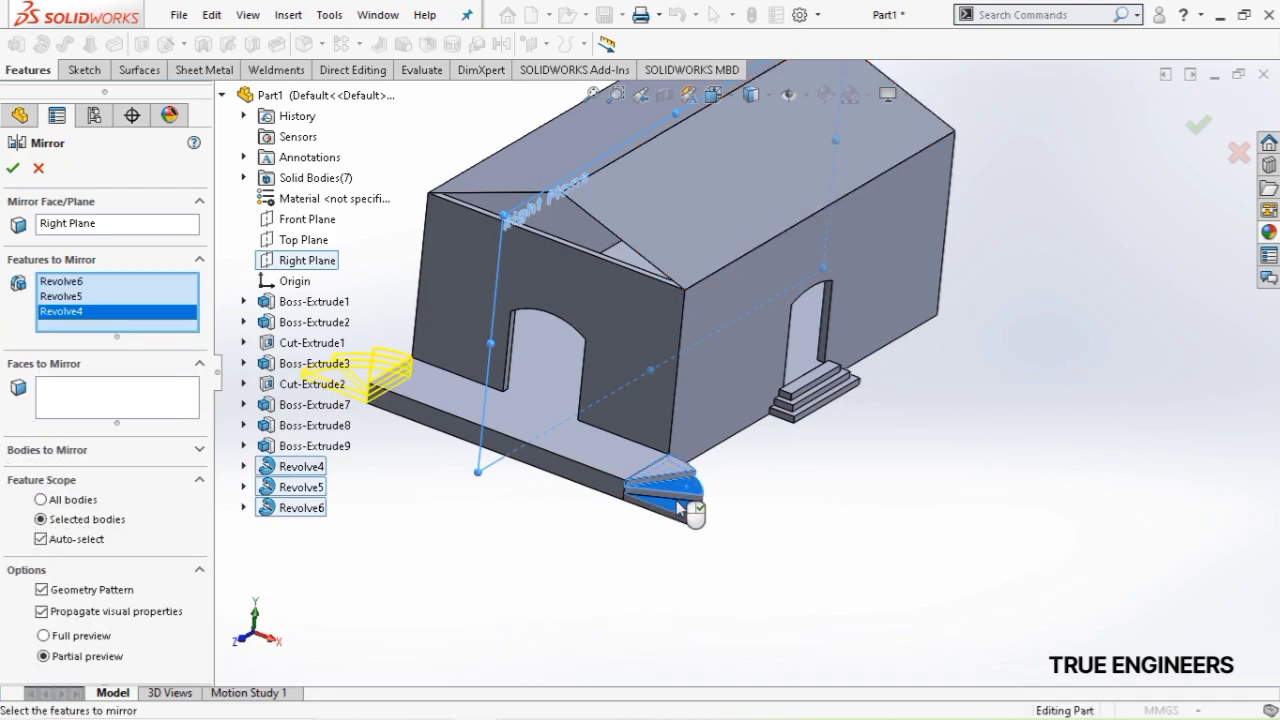
{"action": "left_click", "coordinate": [16, 170]}
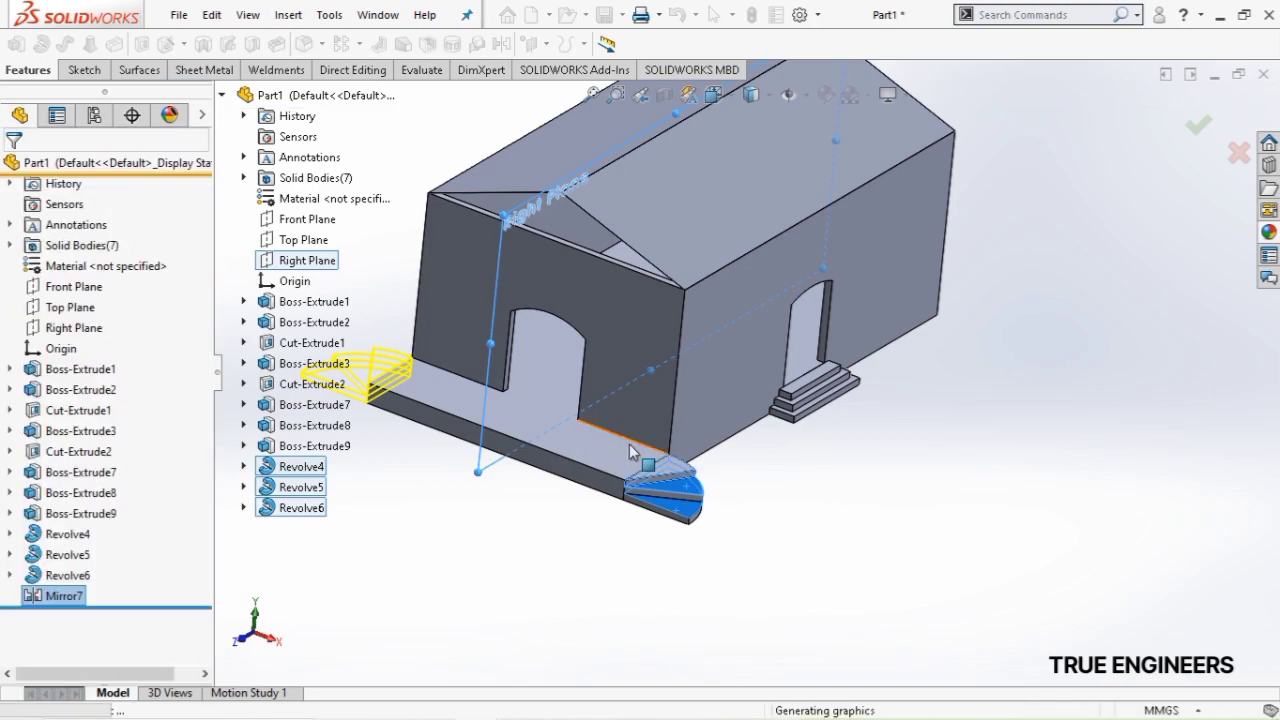
Examine the curved steps at both ends of the front porch from several distances and angles
{"action": "scroll", "coordinate": [629, 444], "scroll_direction": "up", "scroll_amount": 3}
{"action": "scroll", "coordinate": [621, 371], "scroll_direction": "down", "scroll_amount": 3}
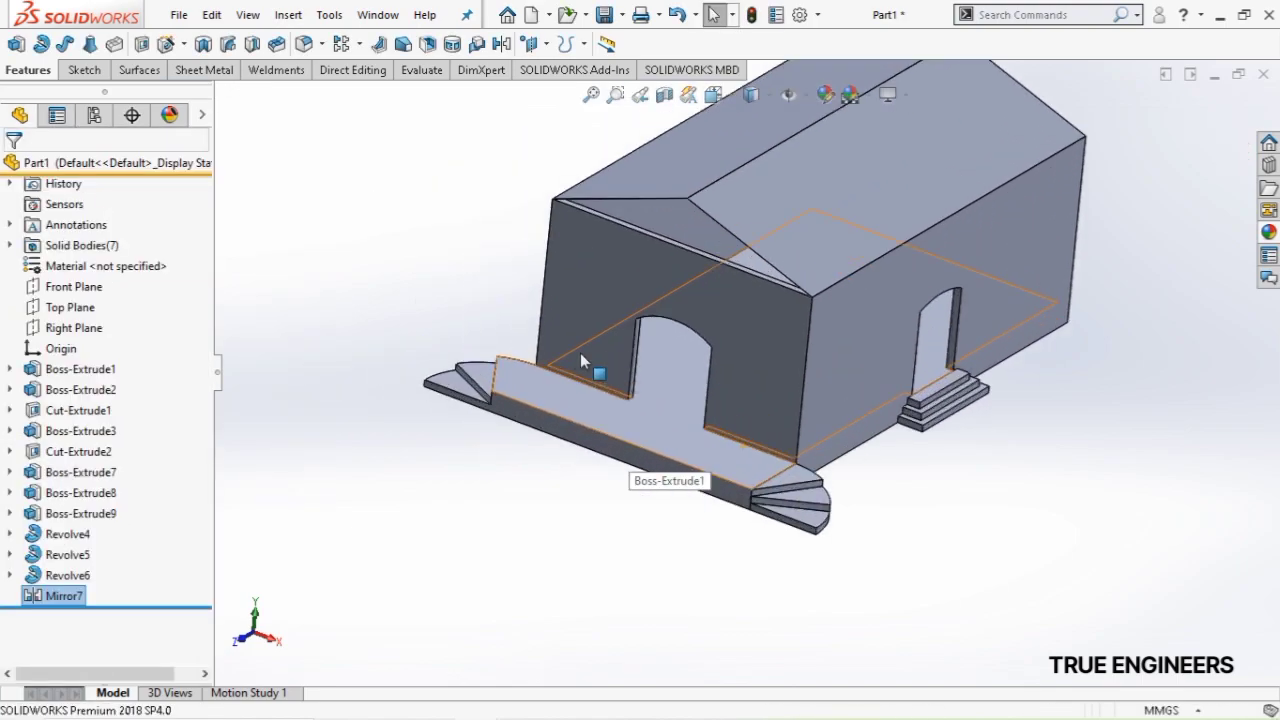
{"action": "scroll", "coordinate": [580, 353], "scroll_direction": "up", "scroll_amount": 3}
{"action": "scroll", "coordinate": [545, 355], "scroll_direction": "down", "scroll_amount": 2}
{"action": "middle_click_drag", "start_coordinate": [545, 358], "coordinate": [546, 326]}
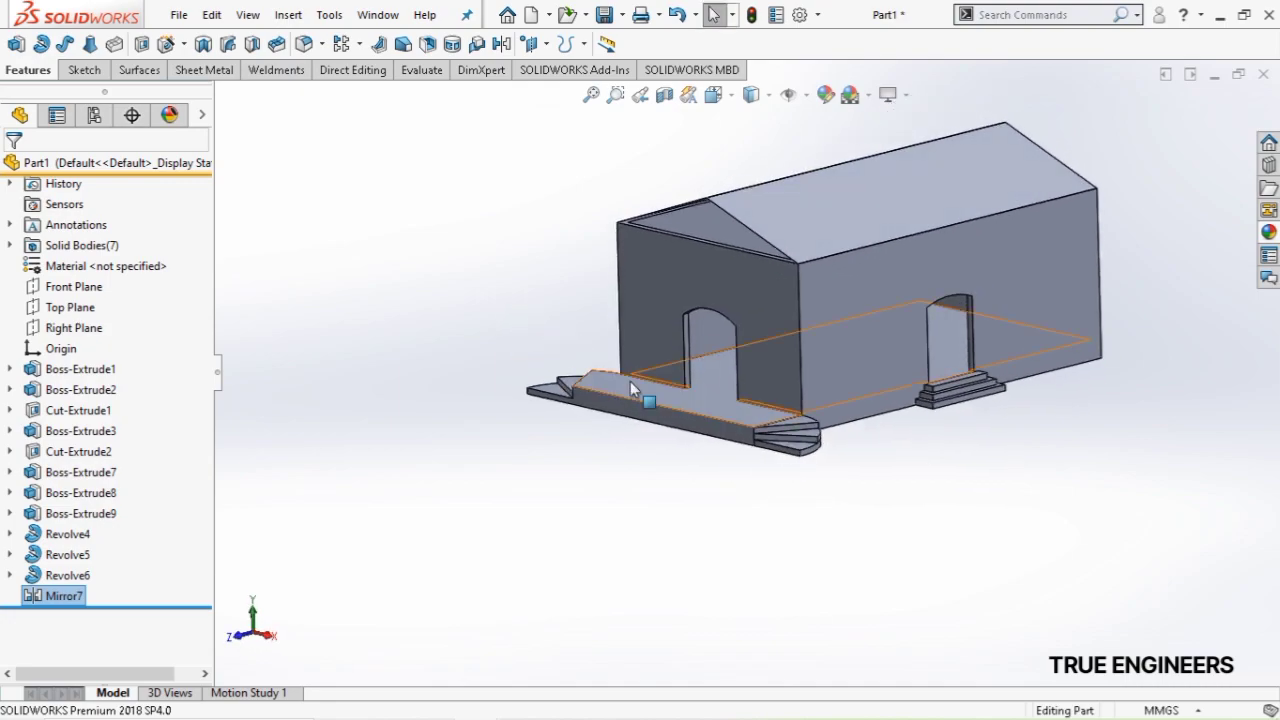
{"action": "scroll", "coordinate": [632, 368], "scroll_direction": "up", "scroll_amount": 1}
{"action": "scroll", "coordinate": [632, 361], "scroll_direction": "up", "scroll_amount": 1}
{"action": "scroll", "coordinate": [719, 376], "scroll_direction": "down", "scroll_amount": 1}
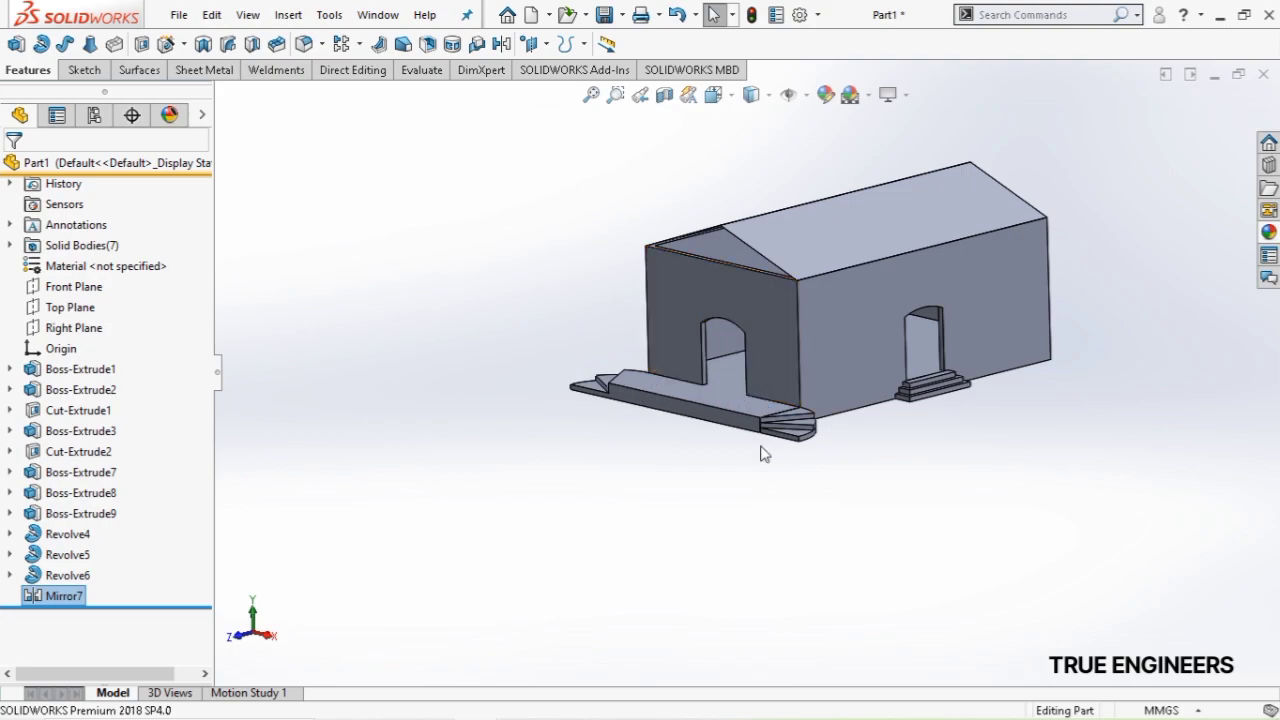
{"action": "scroll", "coordinate": [774, 355], "scroll_direction": "down", "scroll_amount": 2}
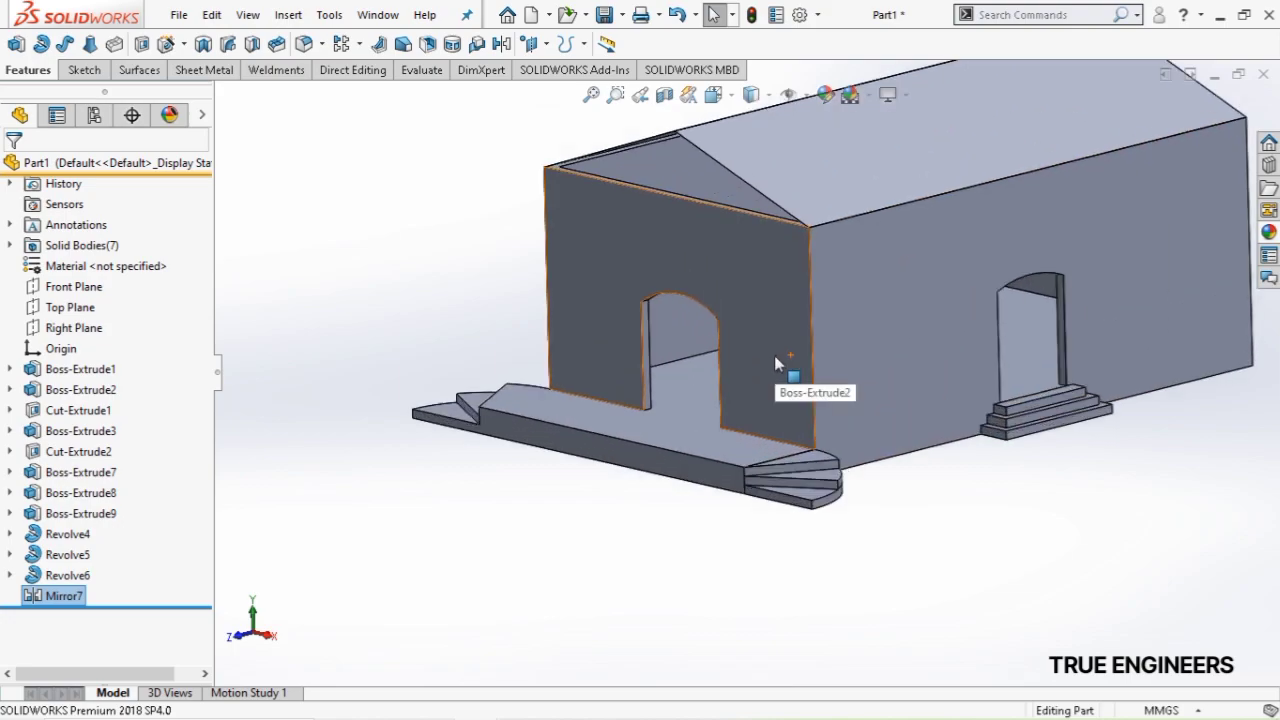
Start a sketch on the front wall face and draw a 2975 mm horizontal centerline from the doorway's left edge to the wall's left edge
{"action": "left_click", "coordinate": [765, 355]}
{"action": "left_click", "coordinate": [932, 300]}
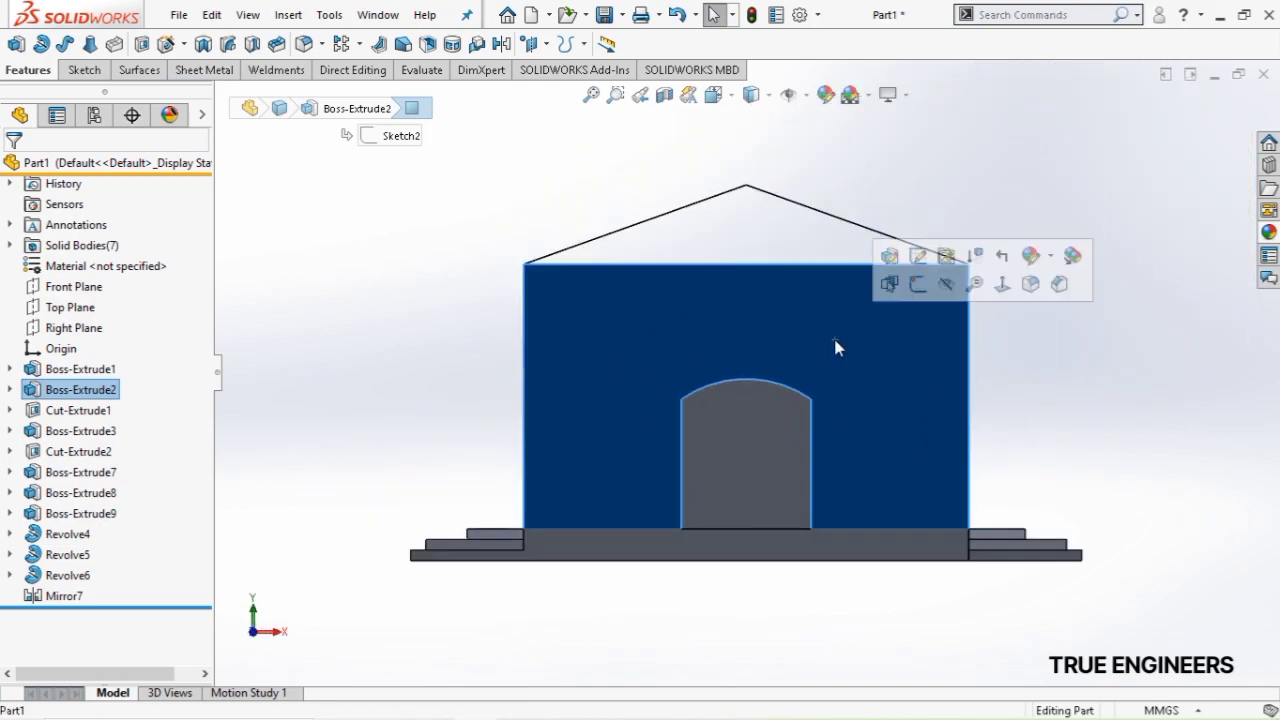
{"action": "left_click", "coordinate": [918, 284]}
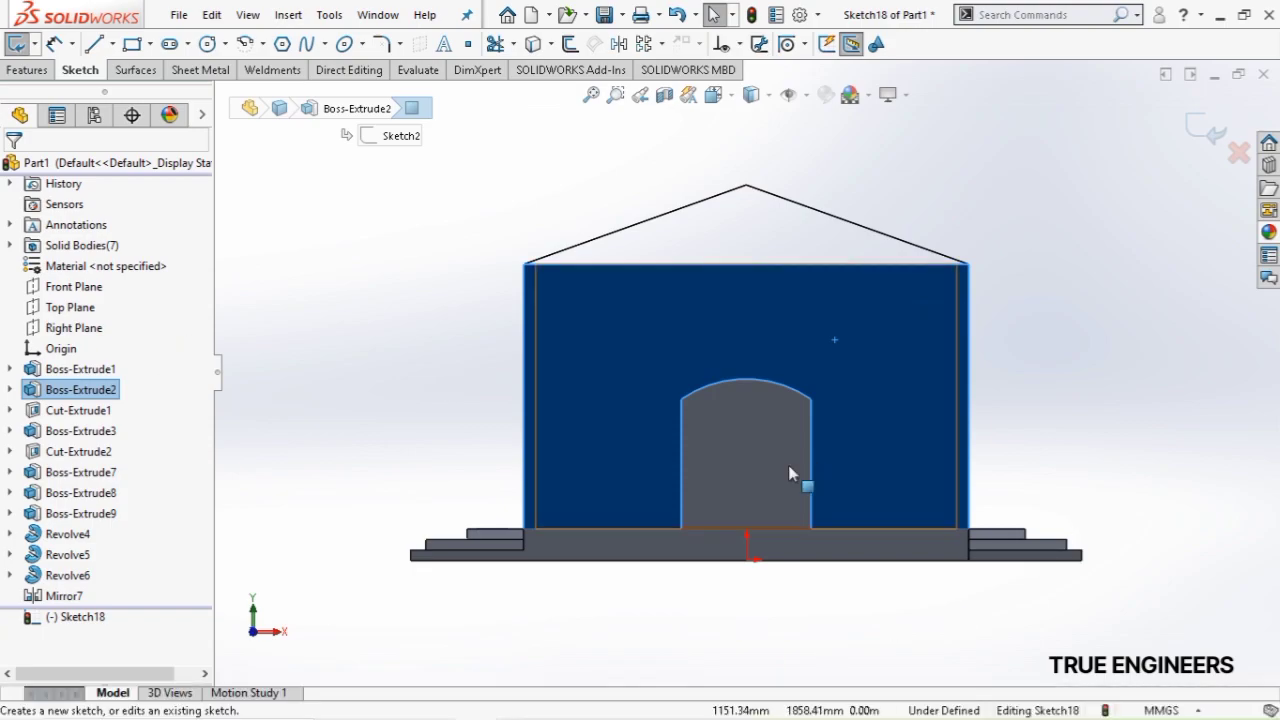
{"action": "scroll", "coordinate": [620, 486], "scroll_direction": "down", "scroll_amount": 3}
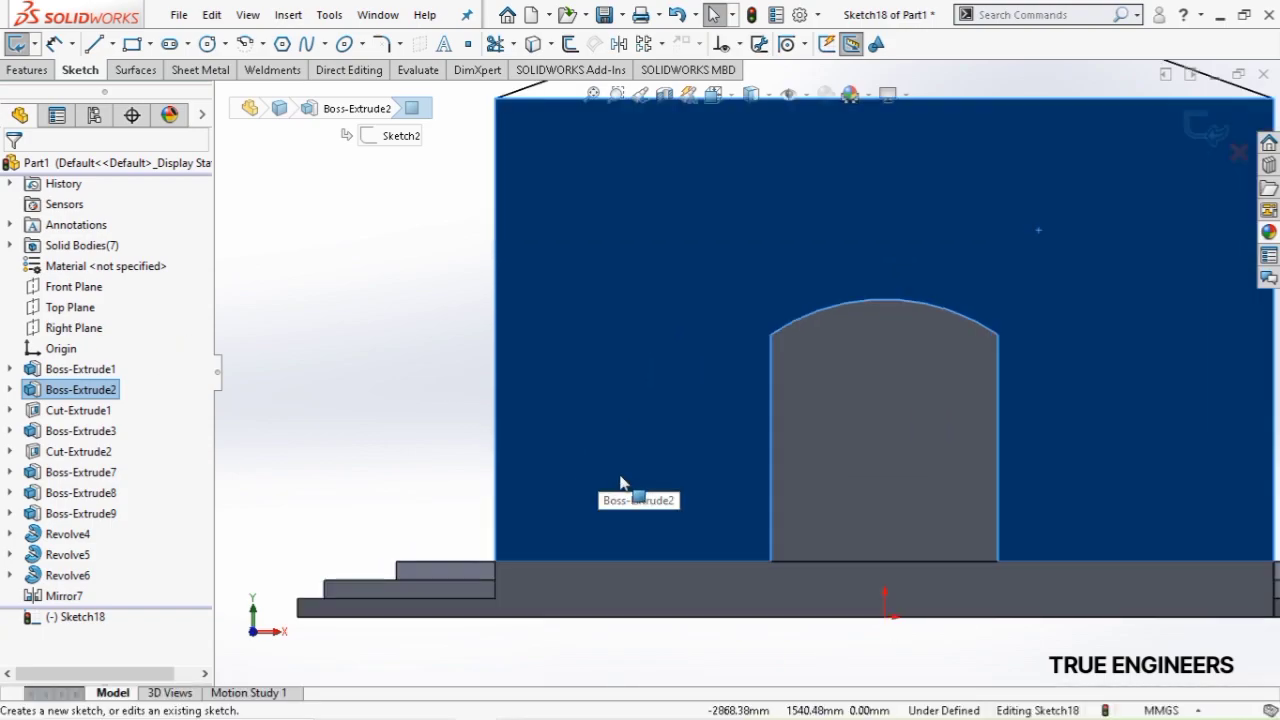
{"action": "left_click", "coordinate": [113, 44]}
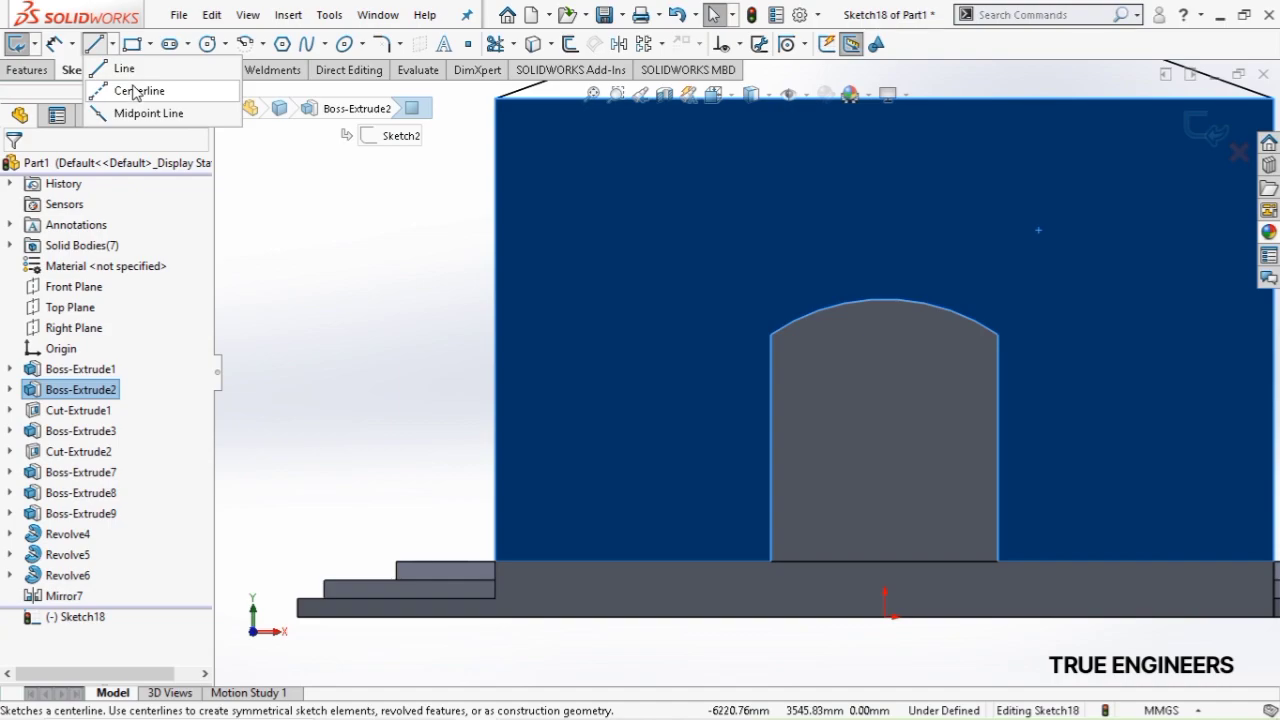
{"action": "left_click", "coordinate": [136, 91]}
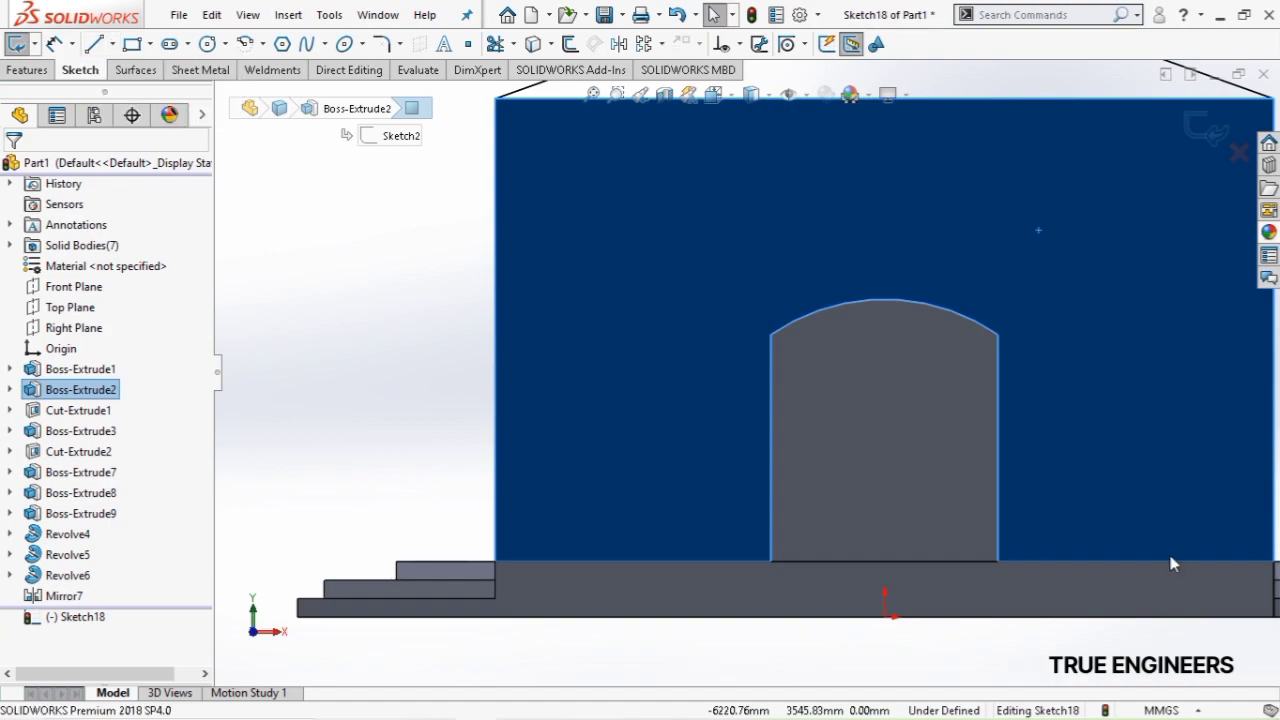
{"action": "left_click", "coordinate": [770, 528]}
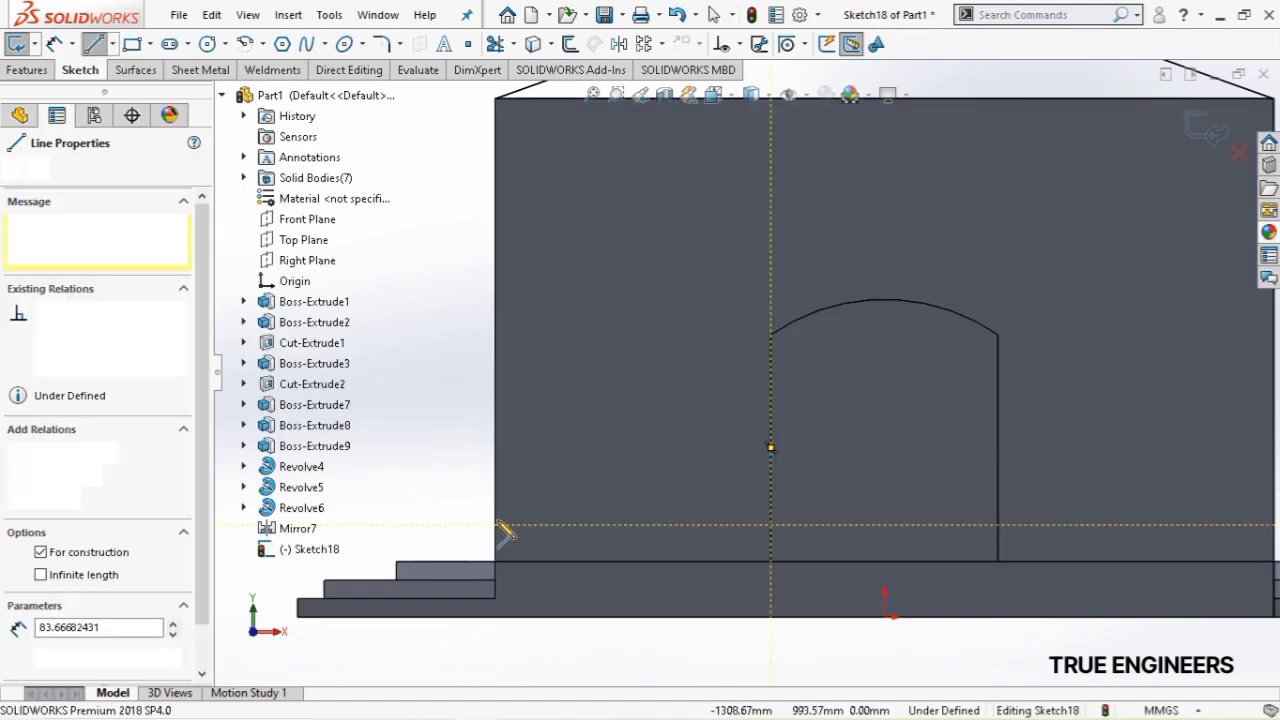
{"action": "left_click", "coordinate": [495, 524]}
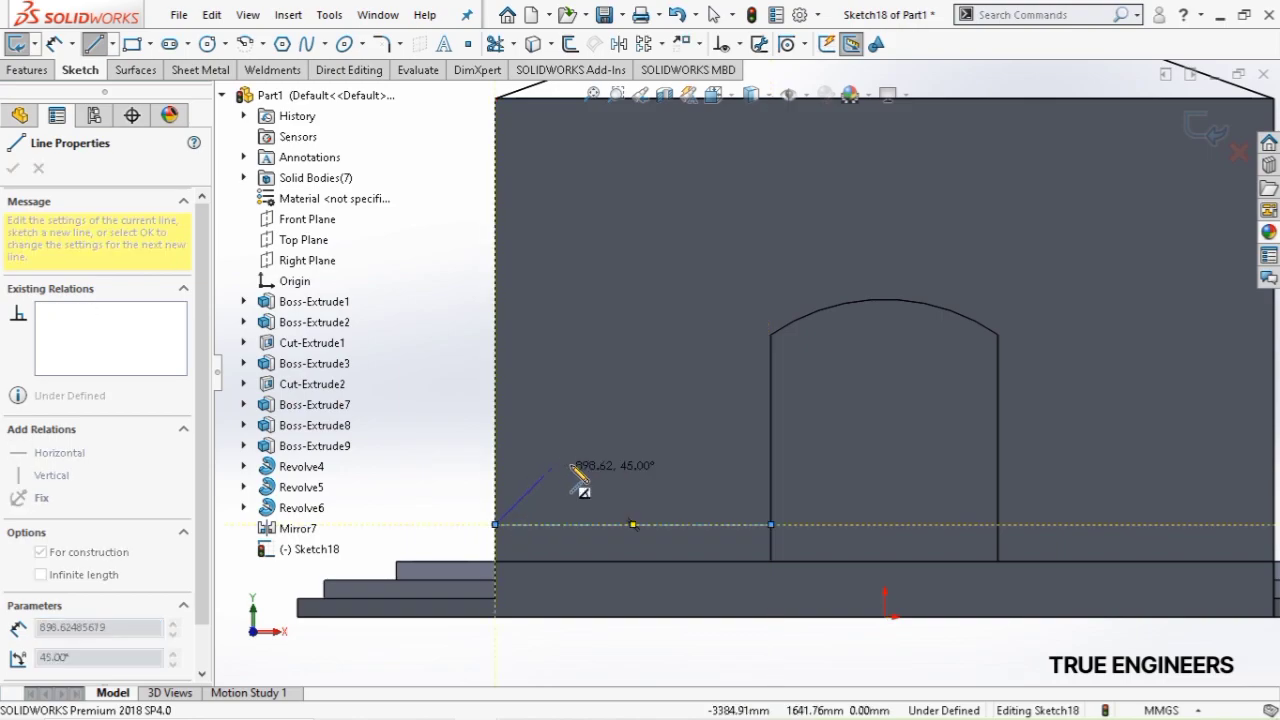
{"action": "key", "text": "Escape"}
{"action": "key", "text": "Escape"}
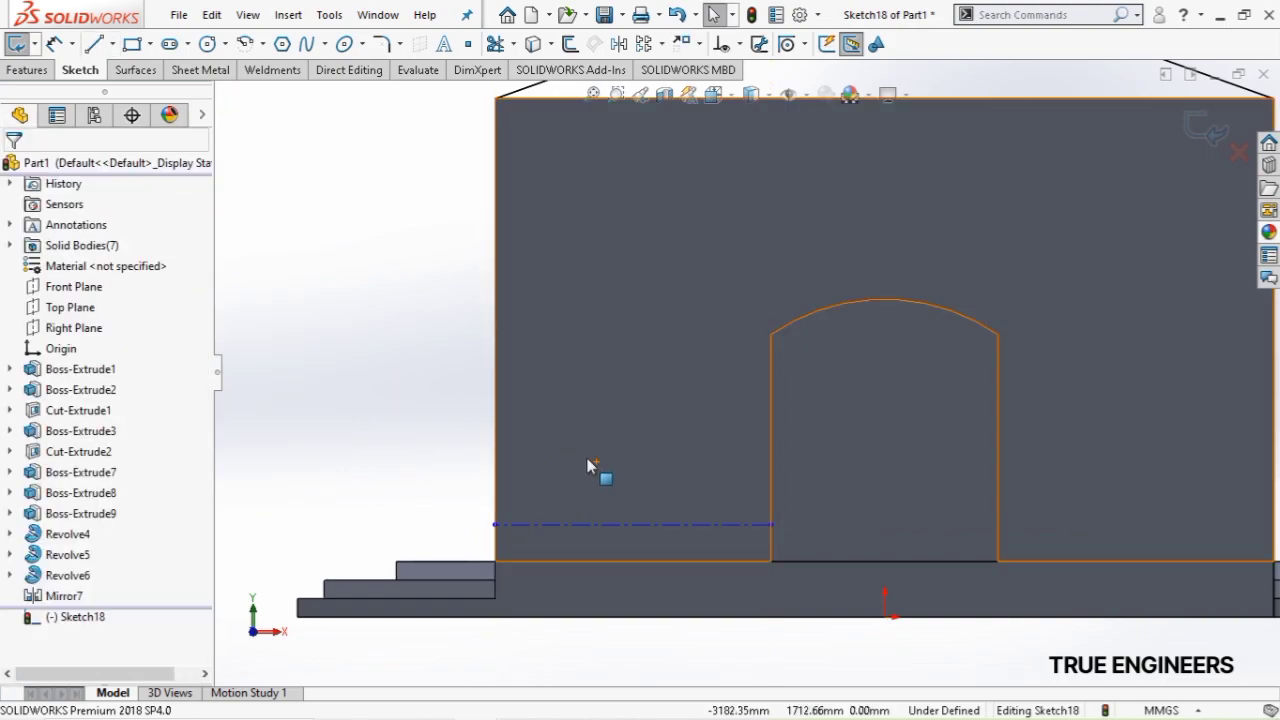
Draw a vertical centerline about 2015 mm long upward from the midpoint of the horizontal centerline
{"action": "left_click", "coordinate": [113, 43]}
{"action": "left_click", "coordinate": [120, 89]}
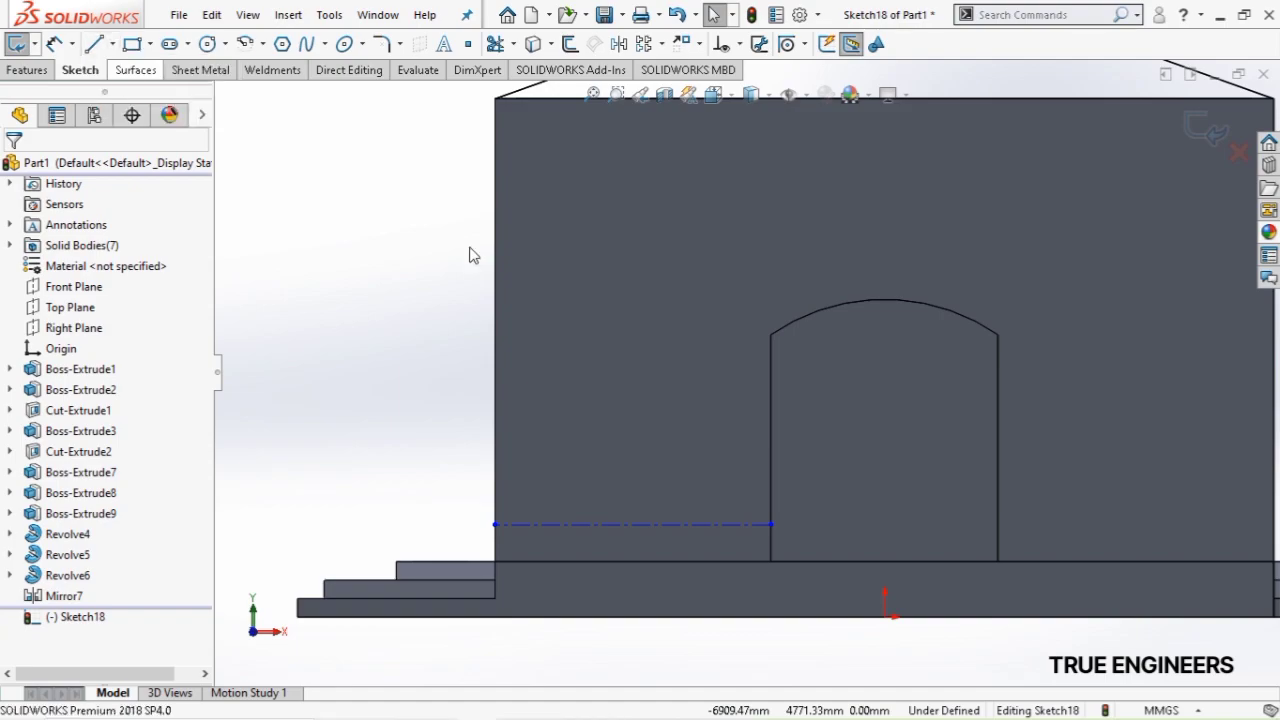
{"action": "key", "text": "Escape"}
{"action": "left_click", "coordinate": [632, 524]}
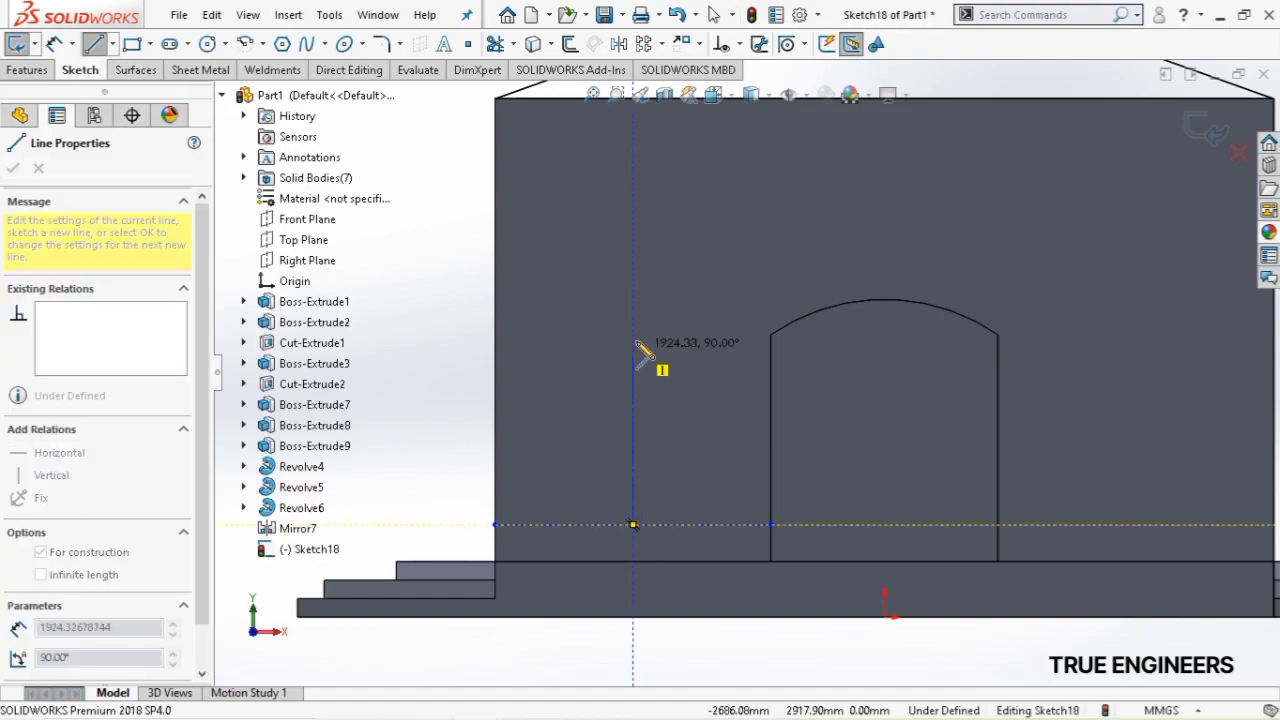
{"action": "left_click", "coordinate": [632, 338]}
{"action": "key", "text": "Escape"}
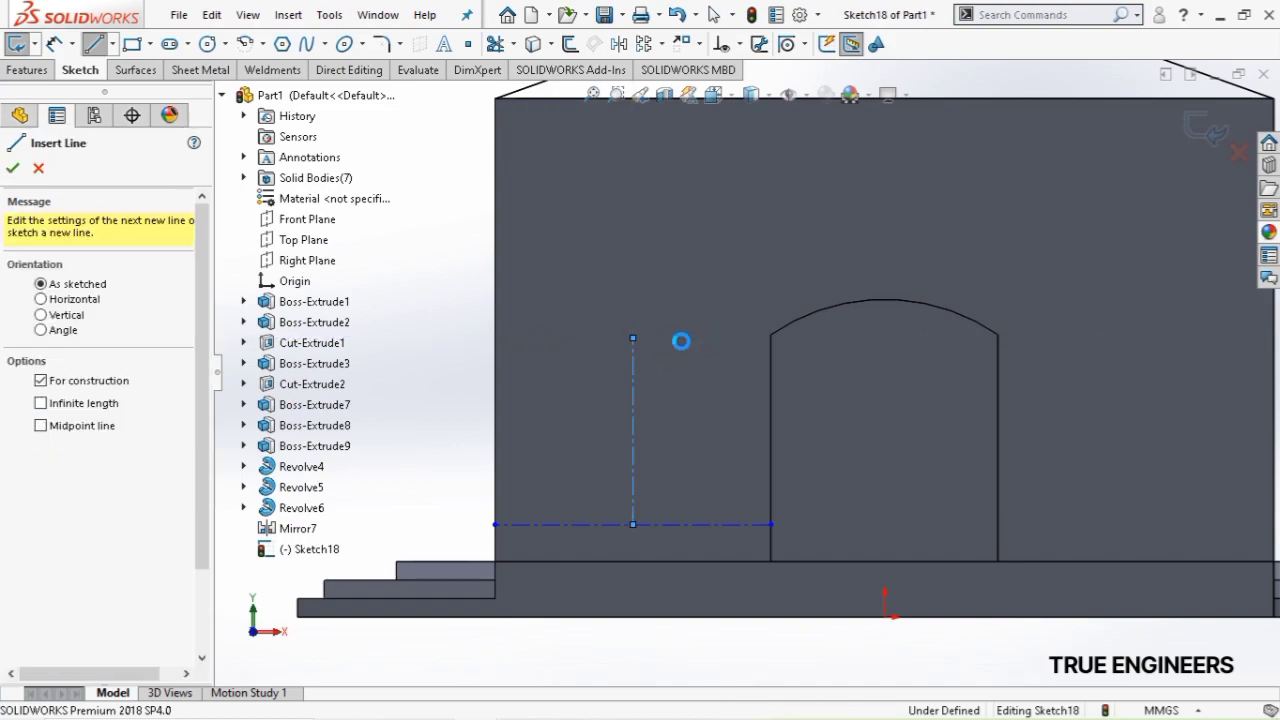
{"action": "key", "text": "Escape"}
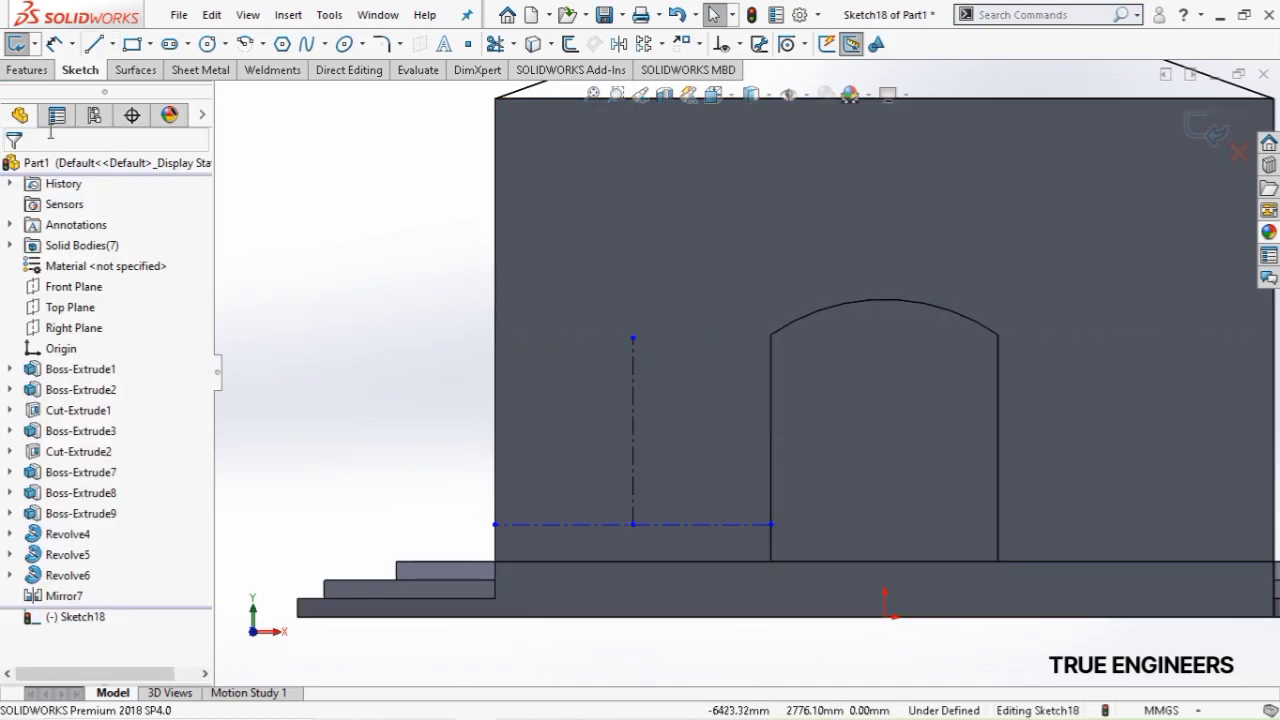
Dimension the horizontal centerline 500 mm above the bottom edge of the front wall
{"action": "left_click", "coordinate": [54, 43]}
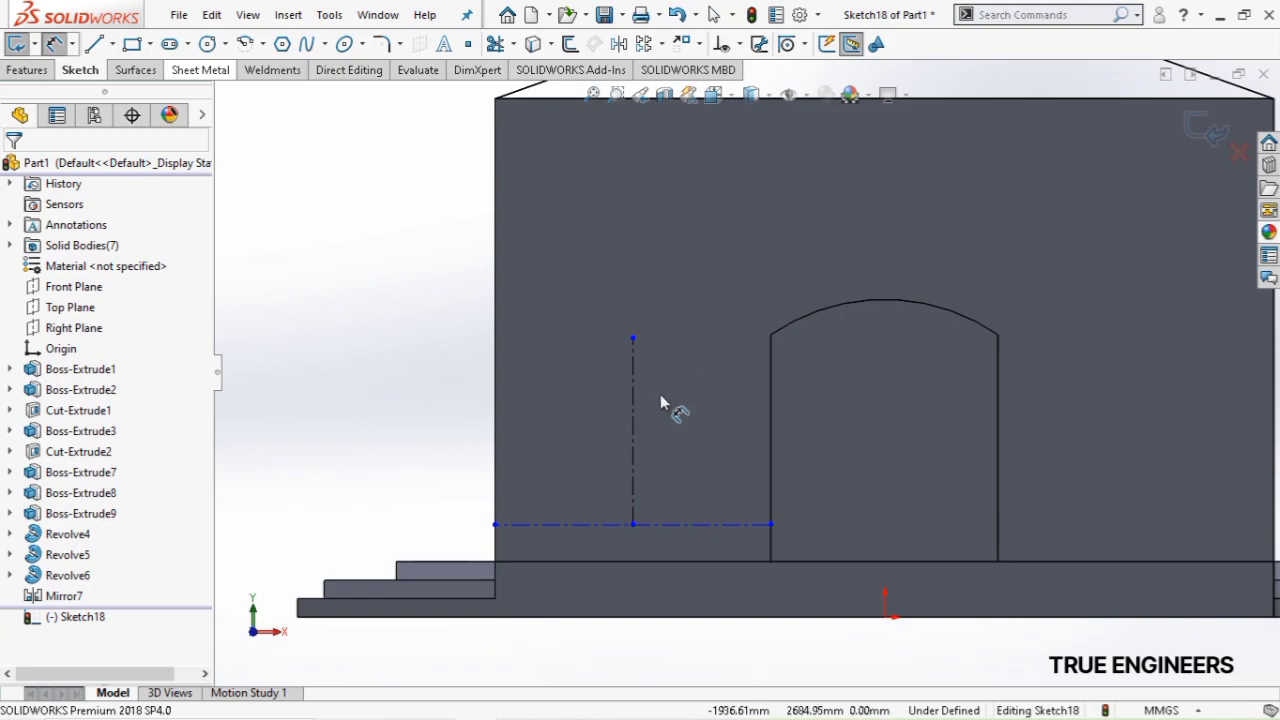
{"action": "left_click", "coordinate": [540, 524]}
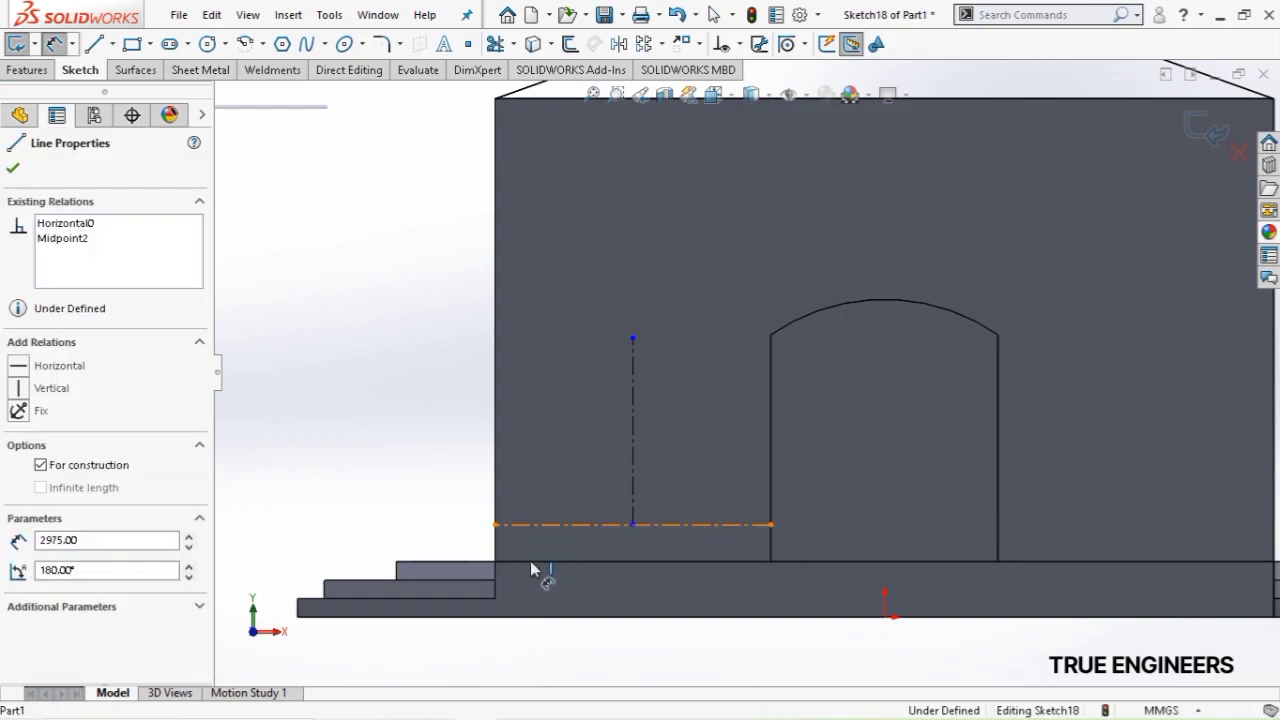
{"action": "left_click", "coordinate": [530, 561]}
{"action": "left_click", "coordinate": [426, 530]}
{"action": "type", "text": "500"}
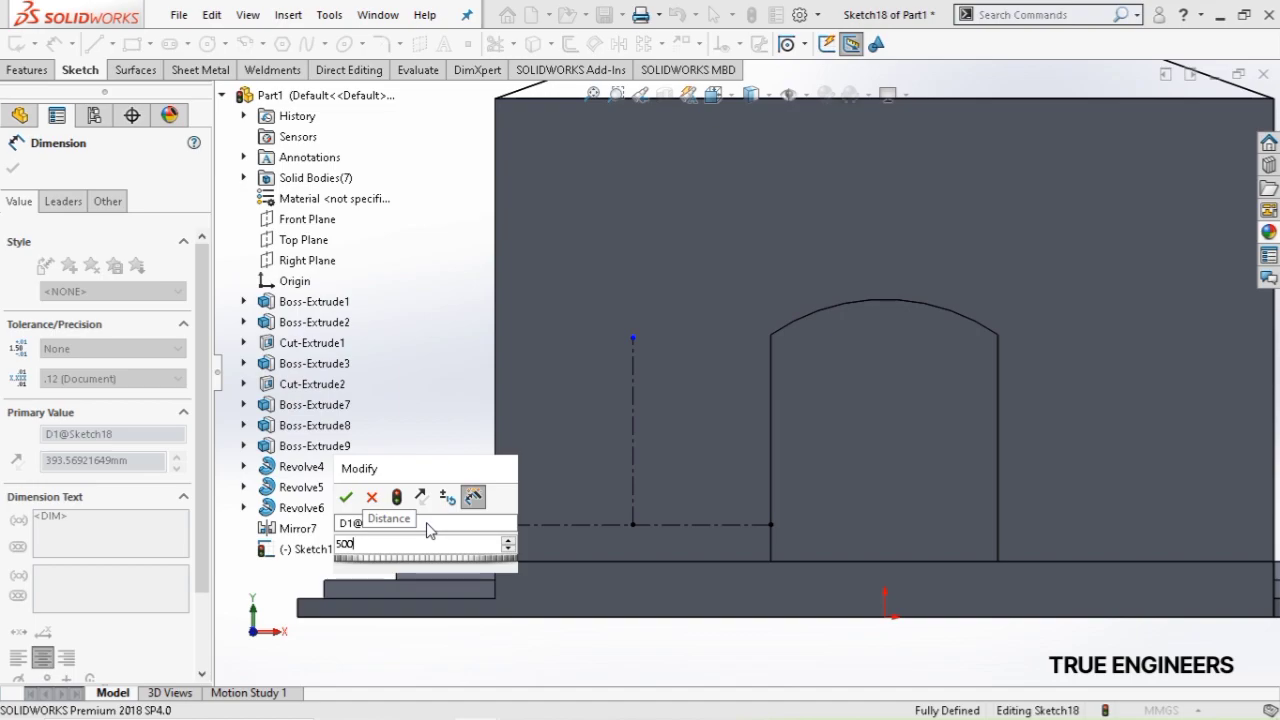
{"action": "key", "text": "Return"}
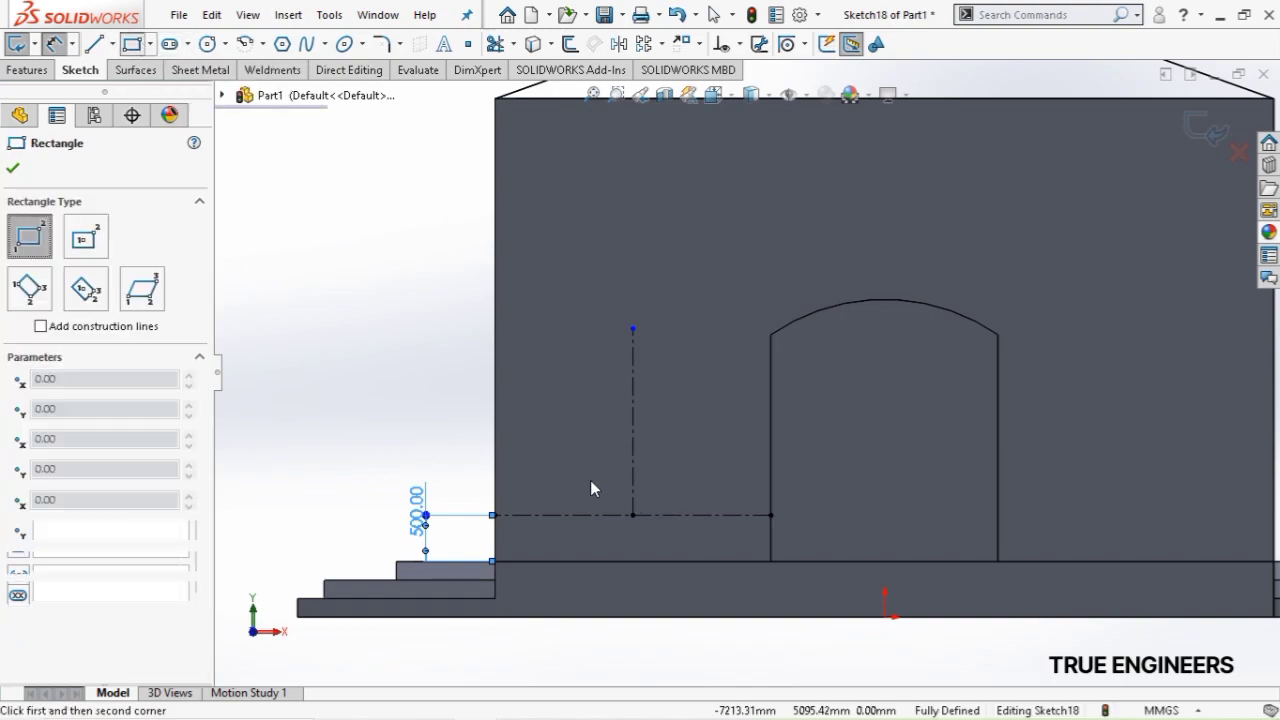
Sketch a rectangle above the horizontal centerline, left of the vertical one, and dimension it 840 mm wide by 256 mm high
{"action": "left_click", "coordinate": [534, 467]}
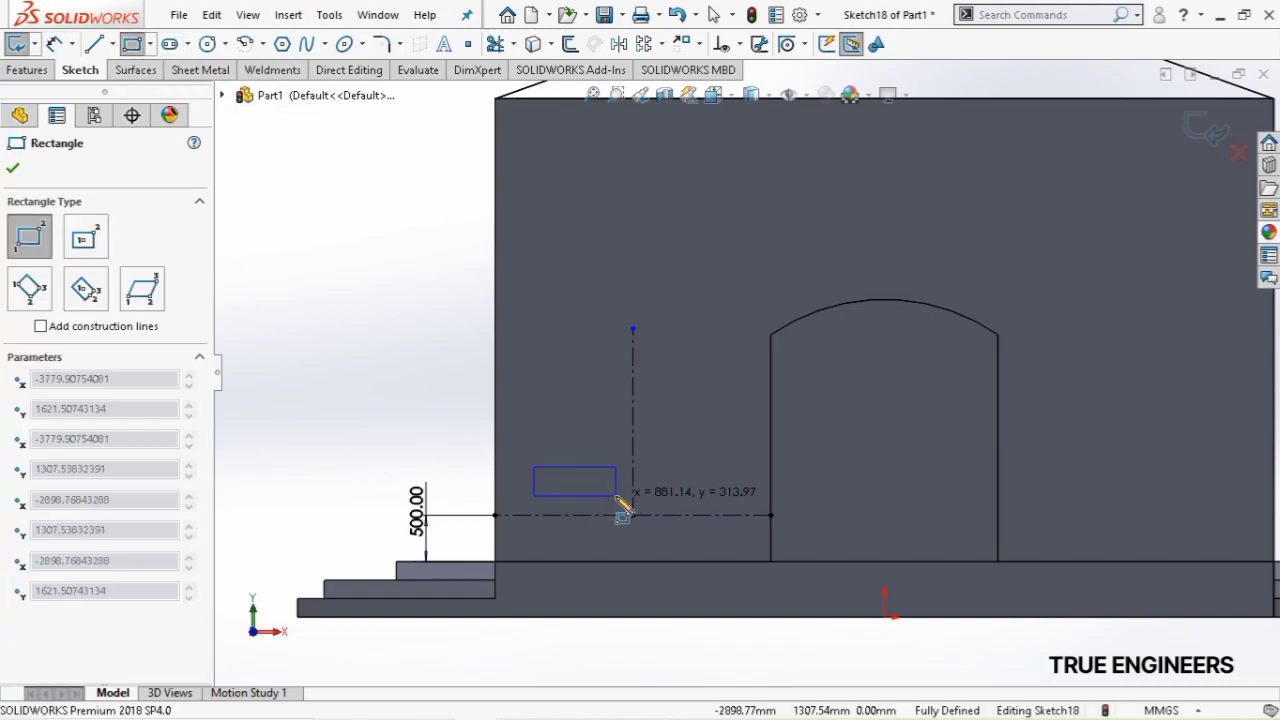
{"action": "left_click", "coordinate": [616, 495]}
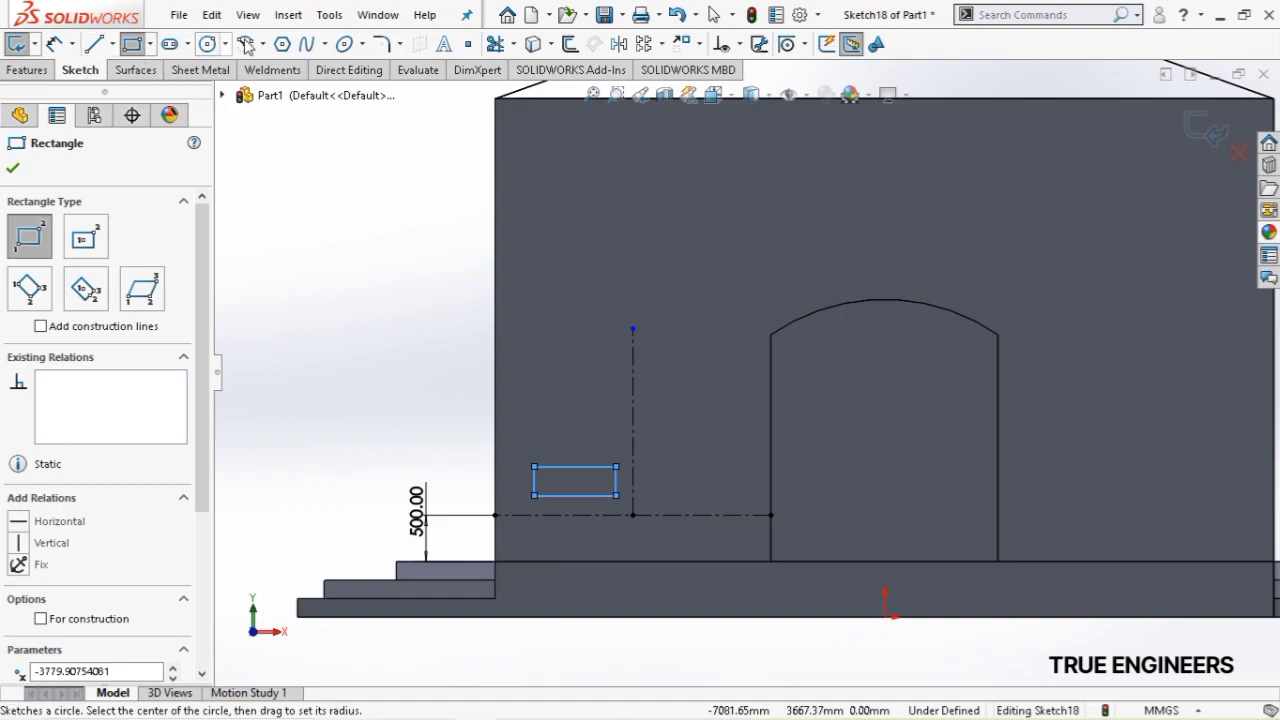
{"action": "left_click", "coordinate": [54, 43]}
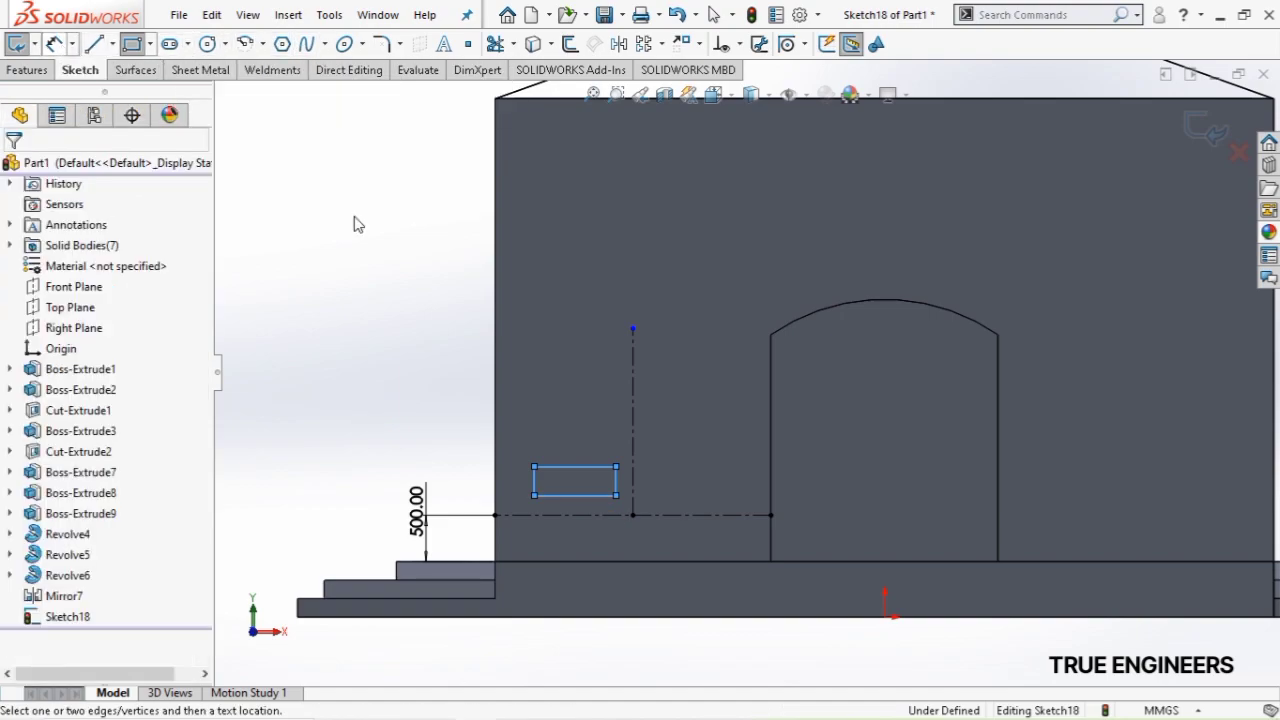
{"action": "left_click", "coordinate": [478, 471]}
{"action": "left_click", "coordinate": [468, 475]}
{"action": "type", "text": "256"}
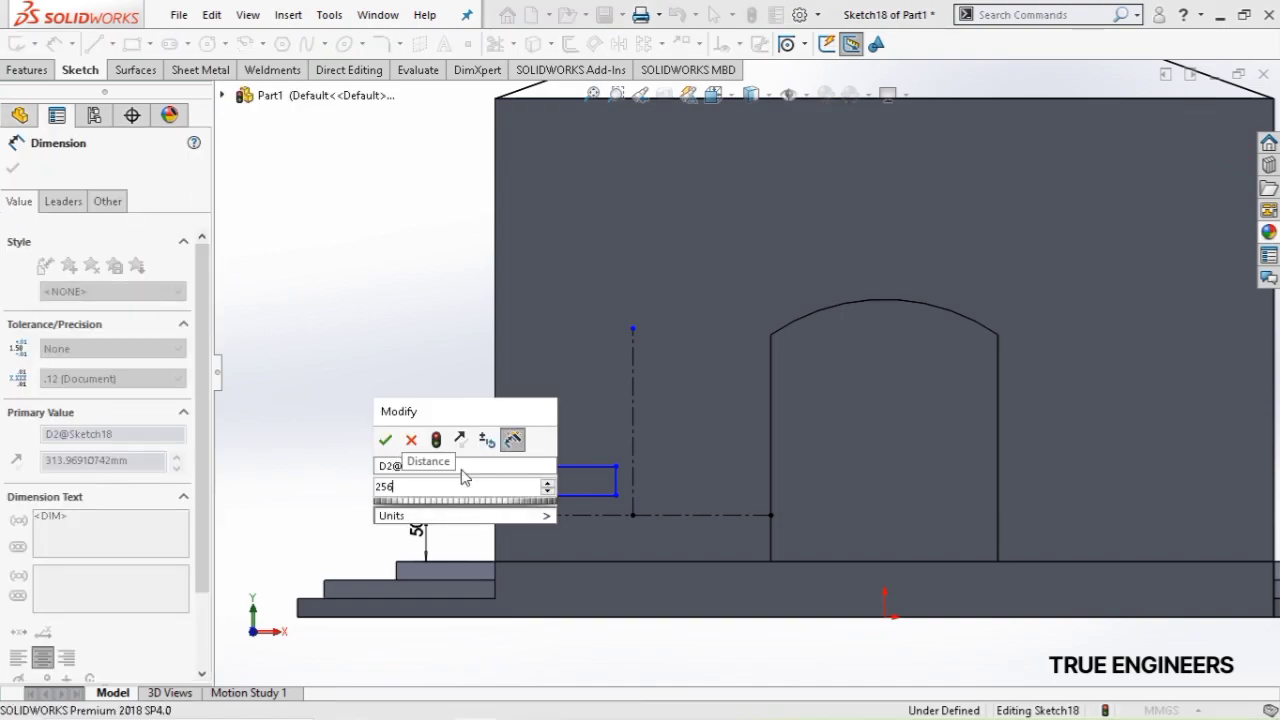
{"action": "key", "text": "Return"}
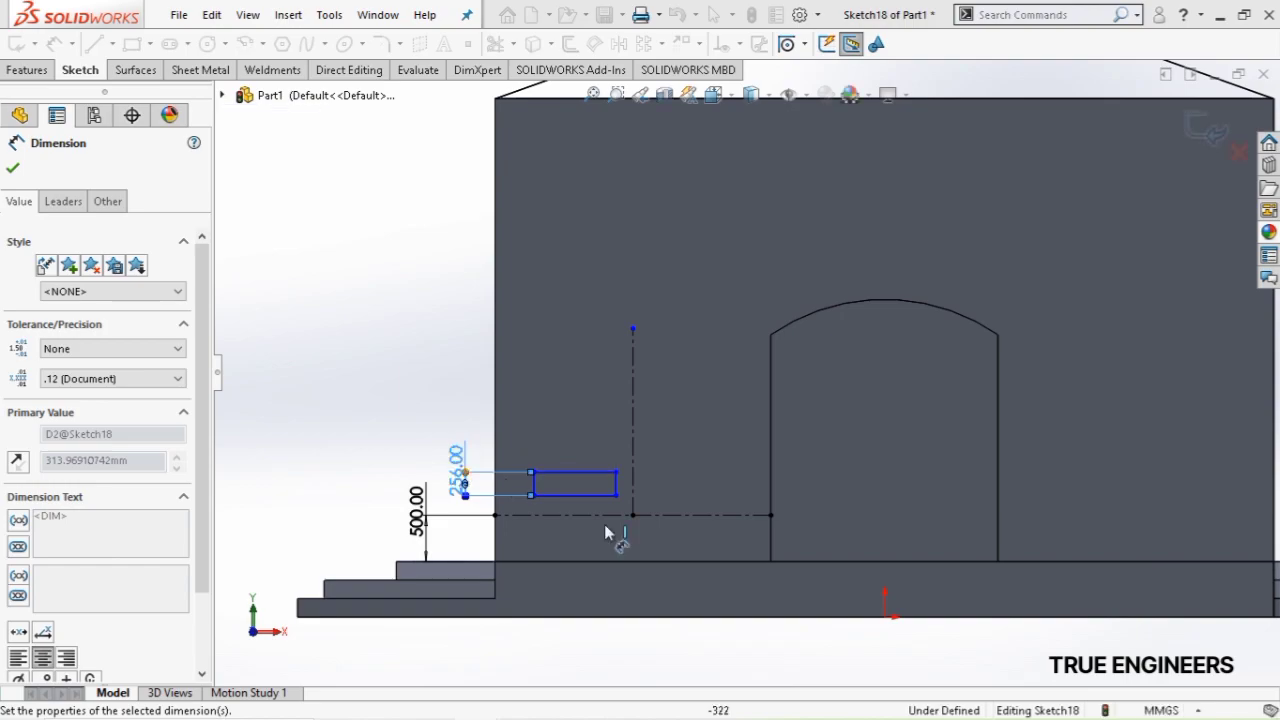
{"action": "left_click", "coordinate": [430, 423]}
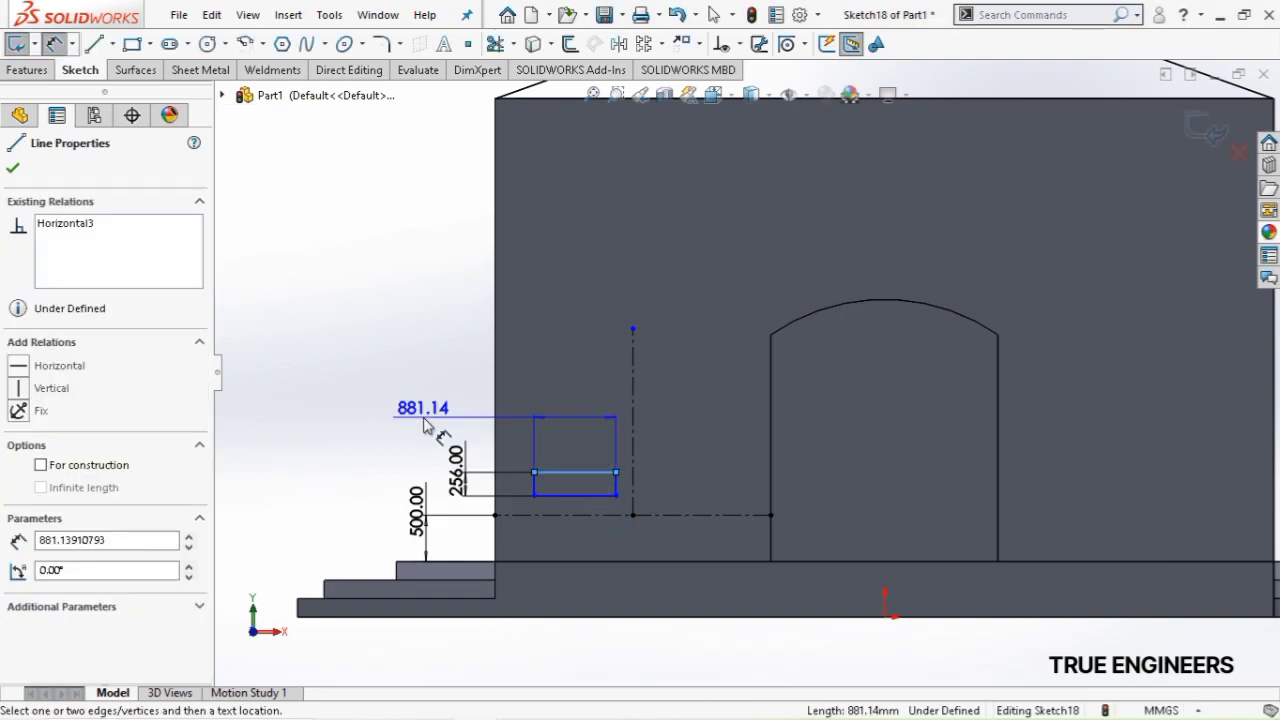
{"action": "left_click", "coordinate": [432, 417]}
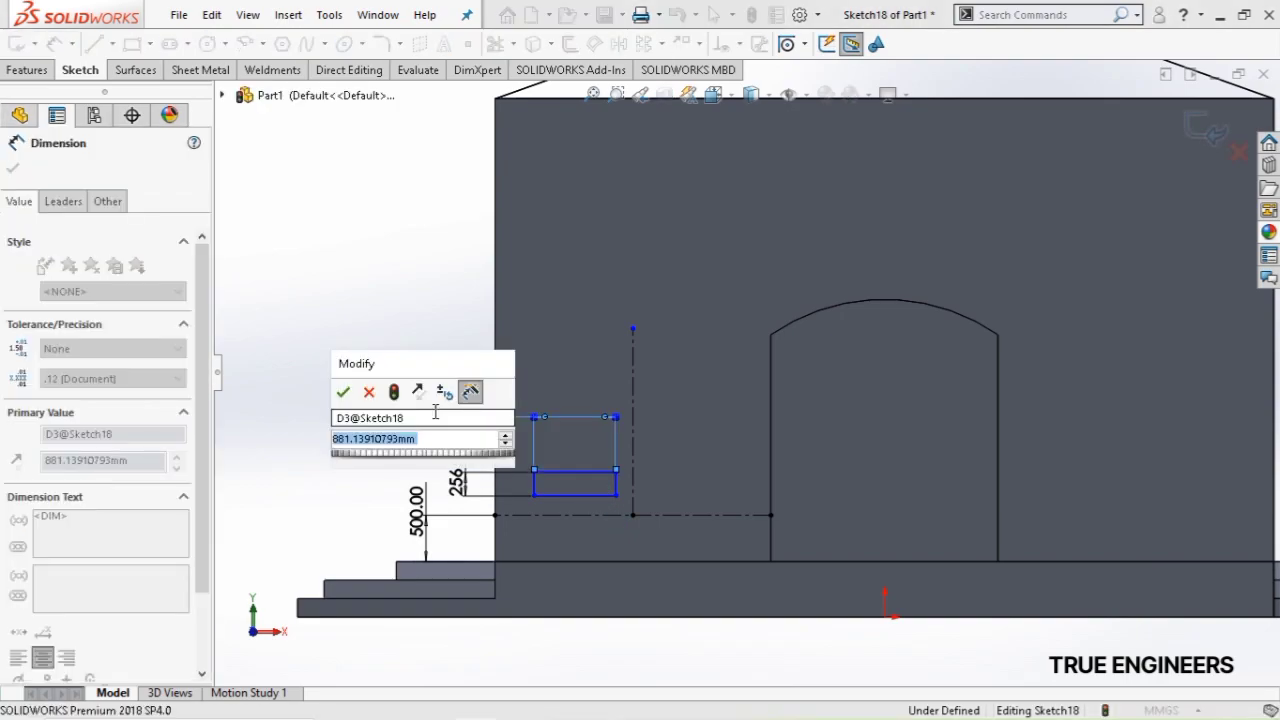
{"action": "type", "text": "960"}
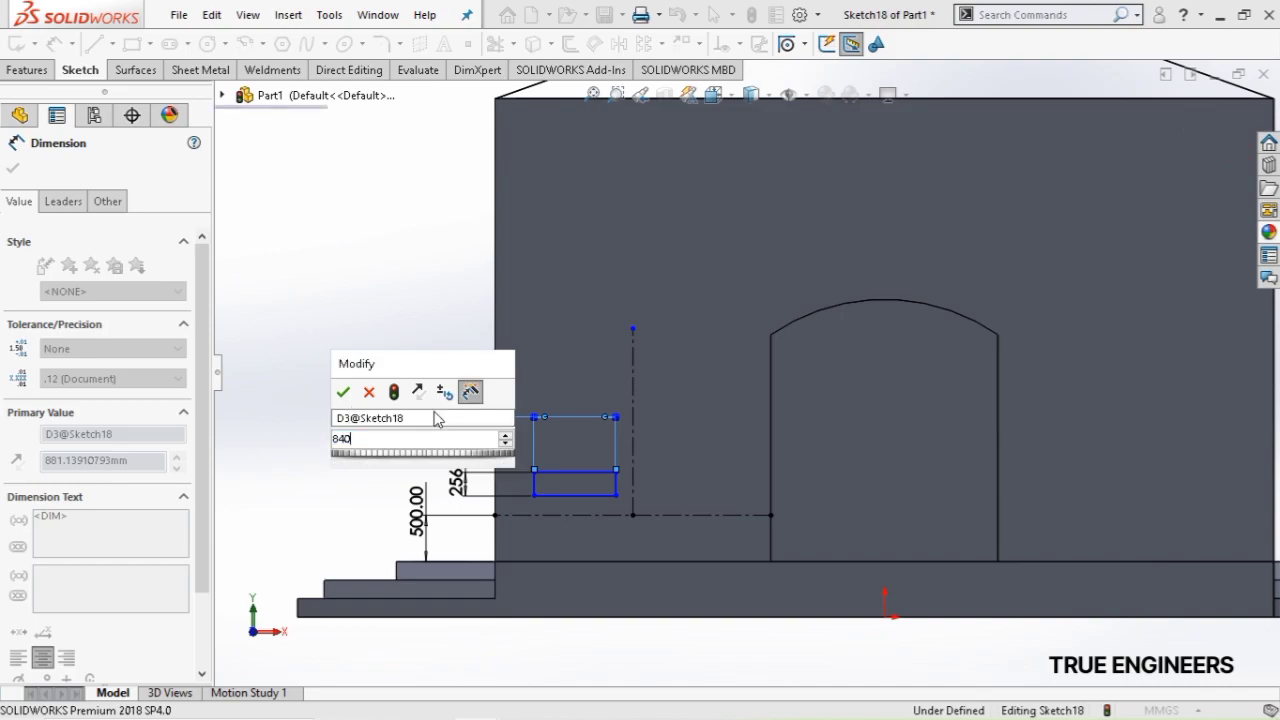
{"action": "key", "text": "Return"}
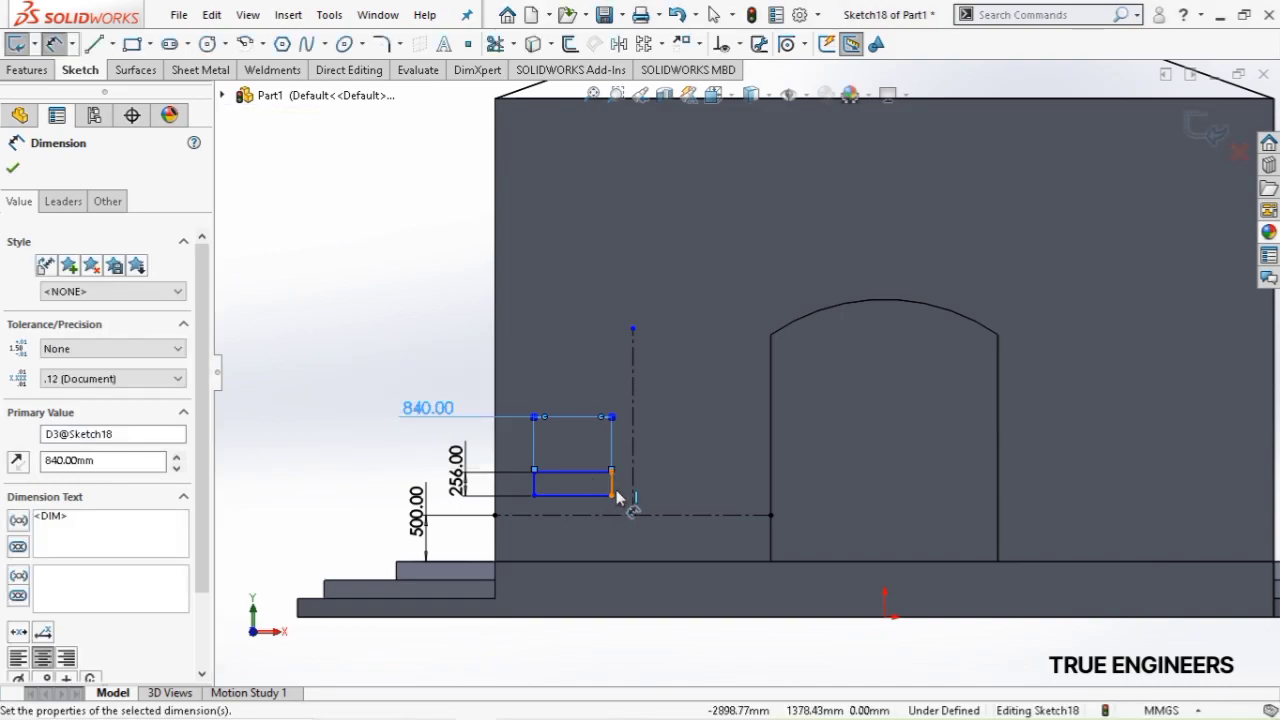
Set the distance between the rectangle's right edge and the vertical centerline to 25 mm
{"action": "left_click", "coordinate": [612, 485]}
{"action": "left_click", "coordinate": [633, 492]}
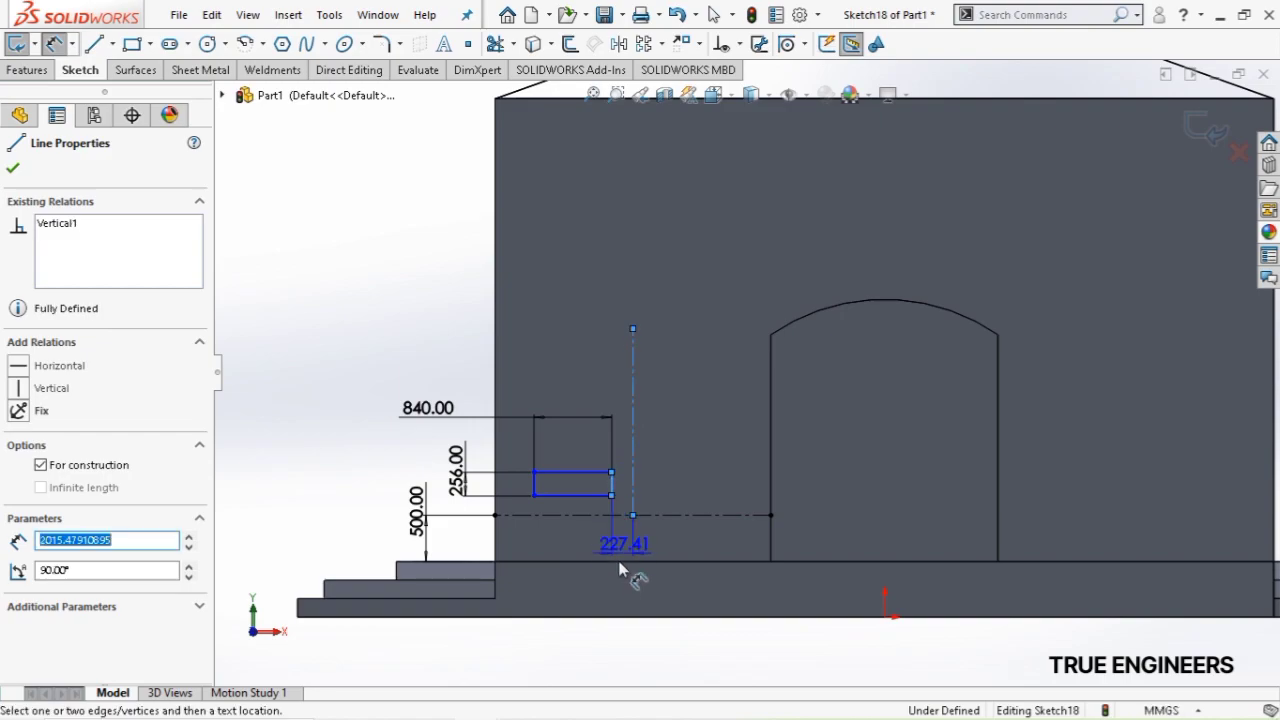
{"action": "left_click", "coordinate": [612, 590]}
{"action": "type", "text": "20"}
{"action": "key", "text": "Return"}
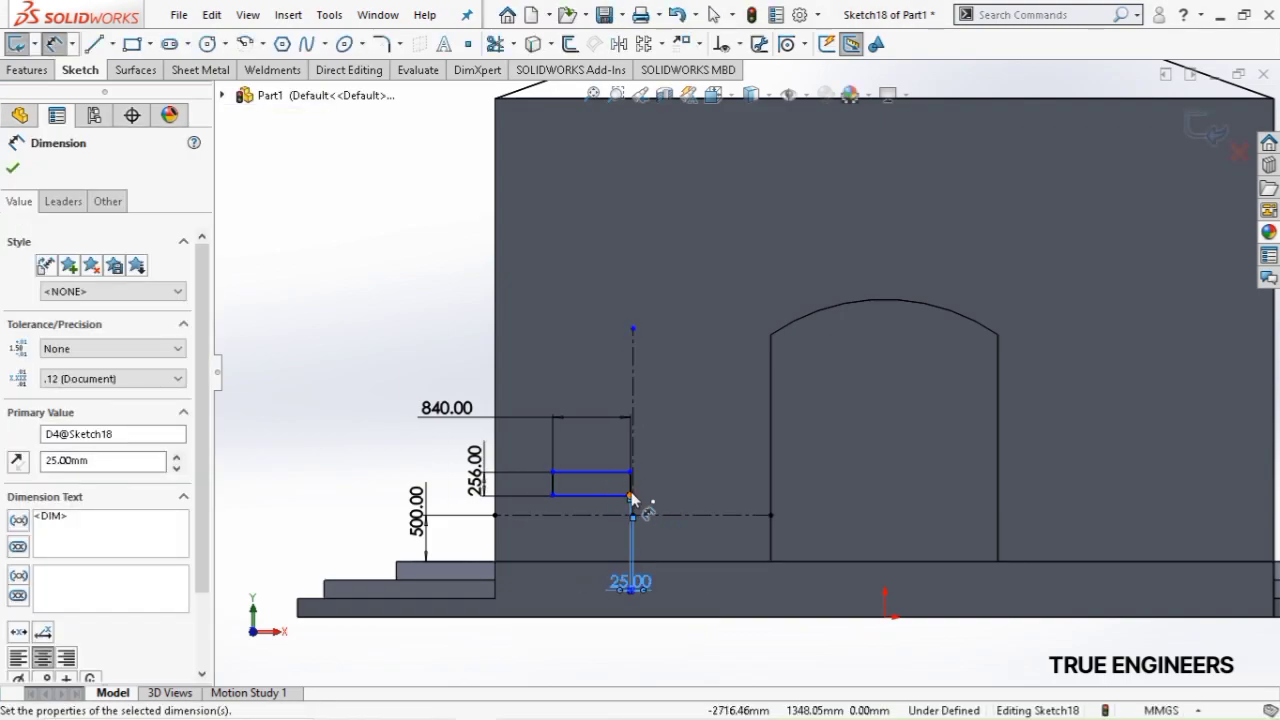
Set the distance between the rectangle's bottom edge and the horizontal centerline to 50 mm
{"action": "scroll", "coordinate": [634, 486], "scroll_direction": "down", "scroll_amount": 5}
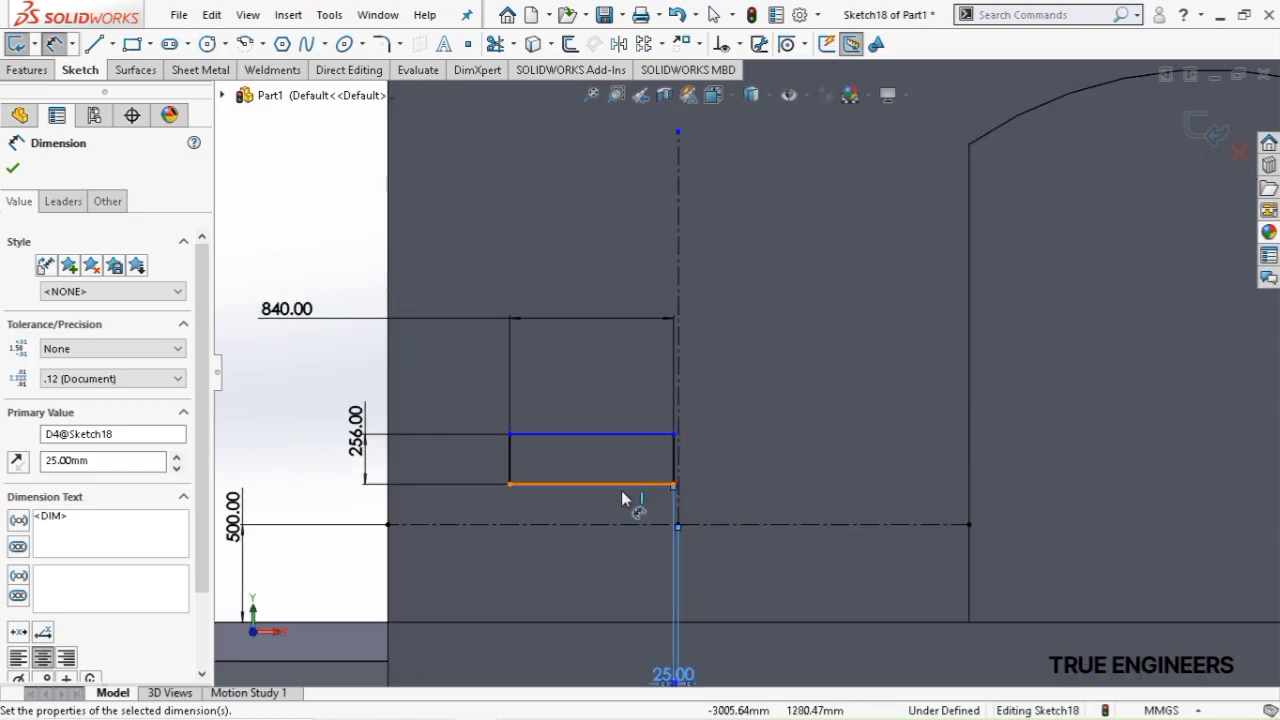
{"action": "left_click", "coordinate": [623, 495]}
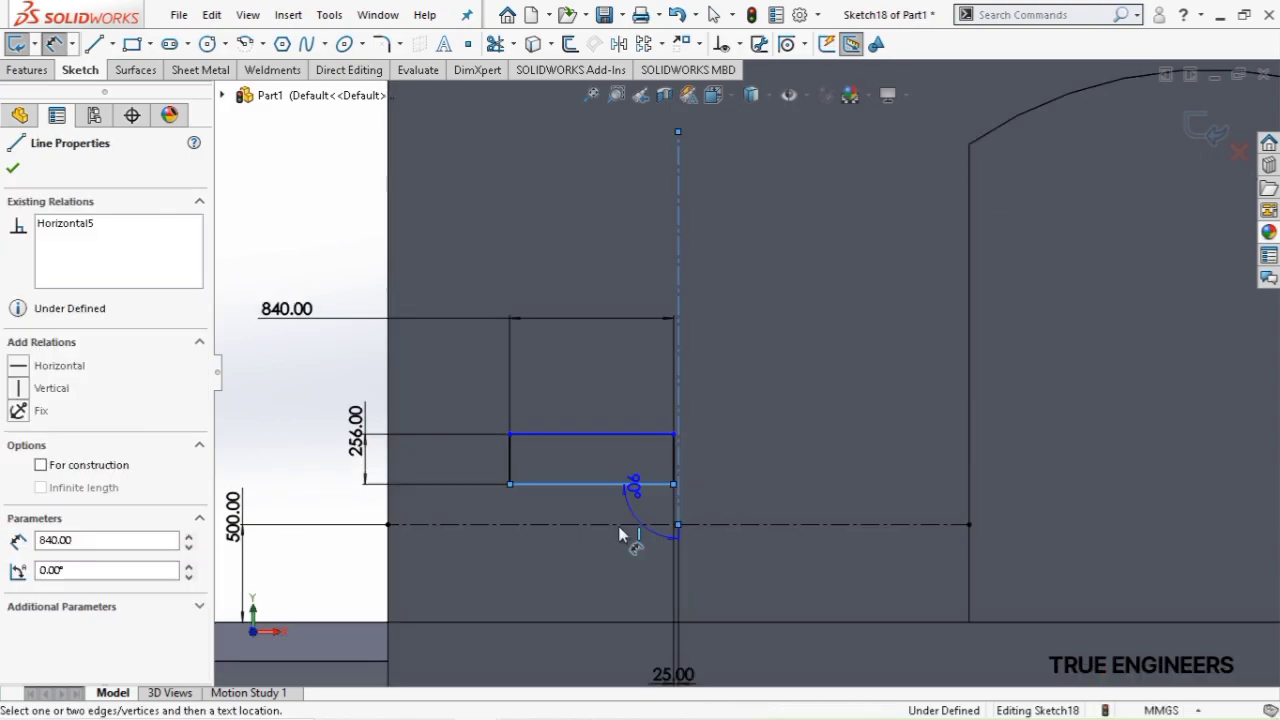
{"action": "key", "text": "Escape"}
{"action": "left_click", "coordinate": [602, 485]}
{"action": "left_click", "coordinate": [605, 527]}
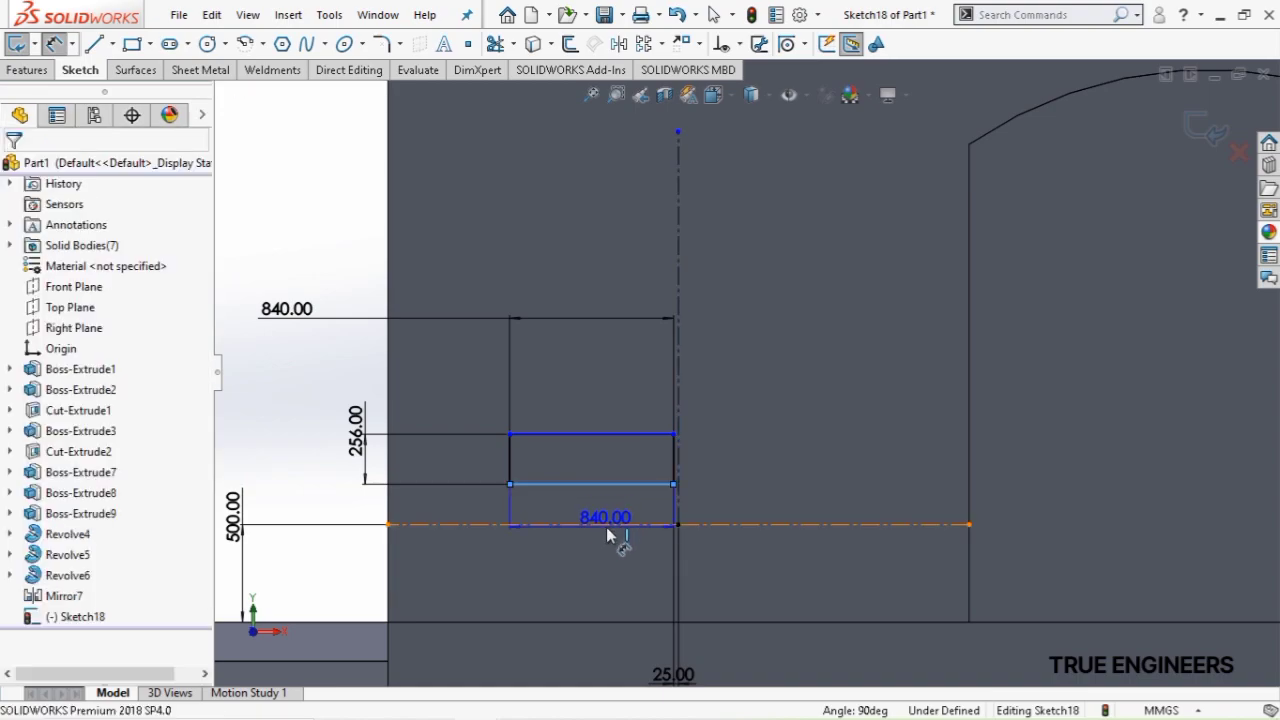
{"action": "left_click", "coordinate": [604, 597]}
{"action": "key", "text": "Return"}
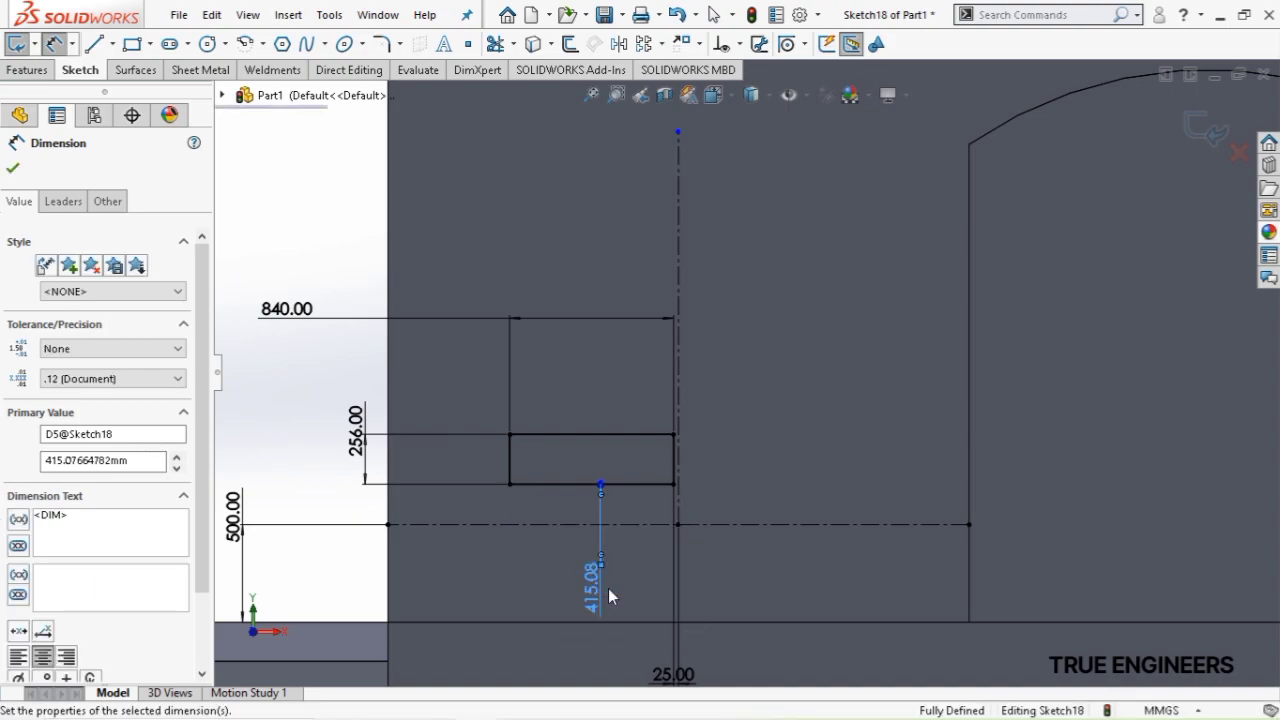
{"action": "scroll", "coordinate": [613, 586], "scroll_direction": "down", "scroll_amount": 1}
{"action": "scroll", "coordinate": [613, 546], "scroll_direction": "down", "scroll_amount": 2}
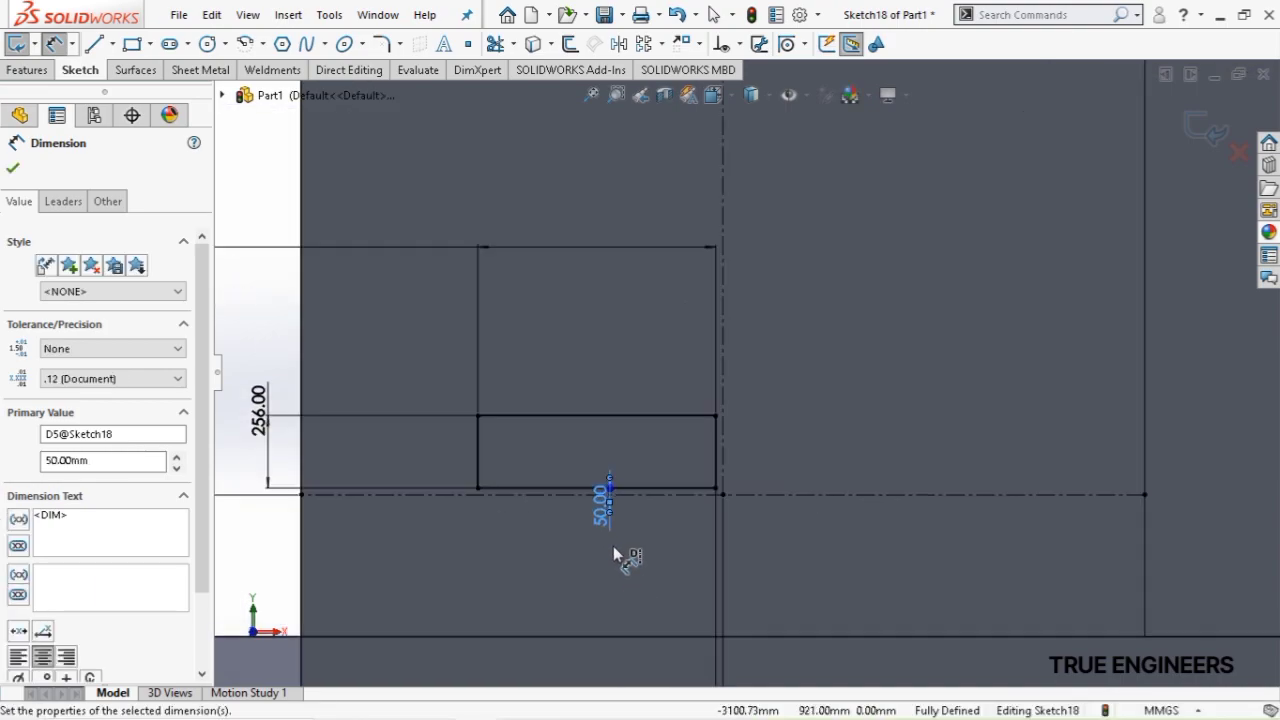
{"action": "scroll", "coordinate": [613, 546], "scroll_direction": "up", "scroll_amount": 2}
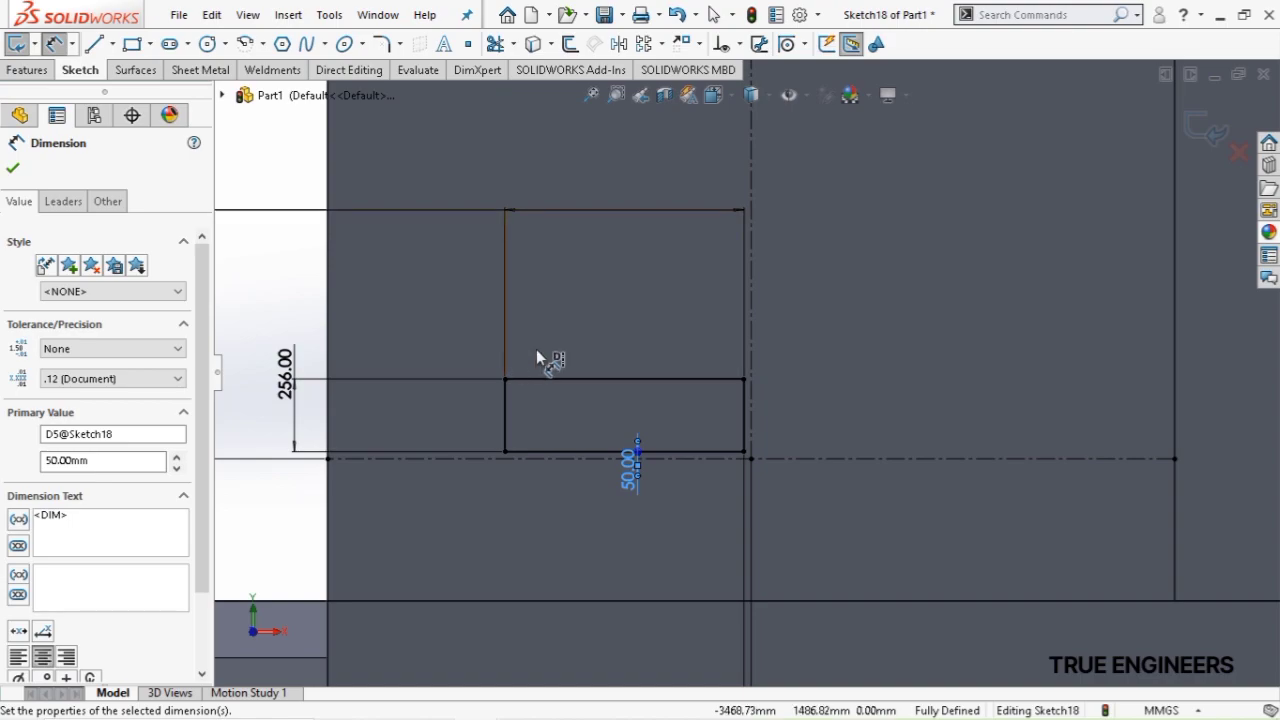
{"action": "key", "text": "Escape"}
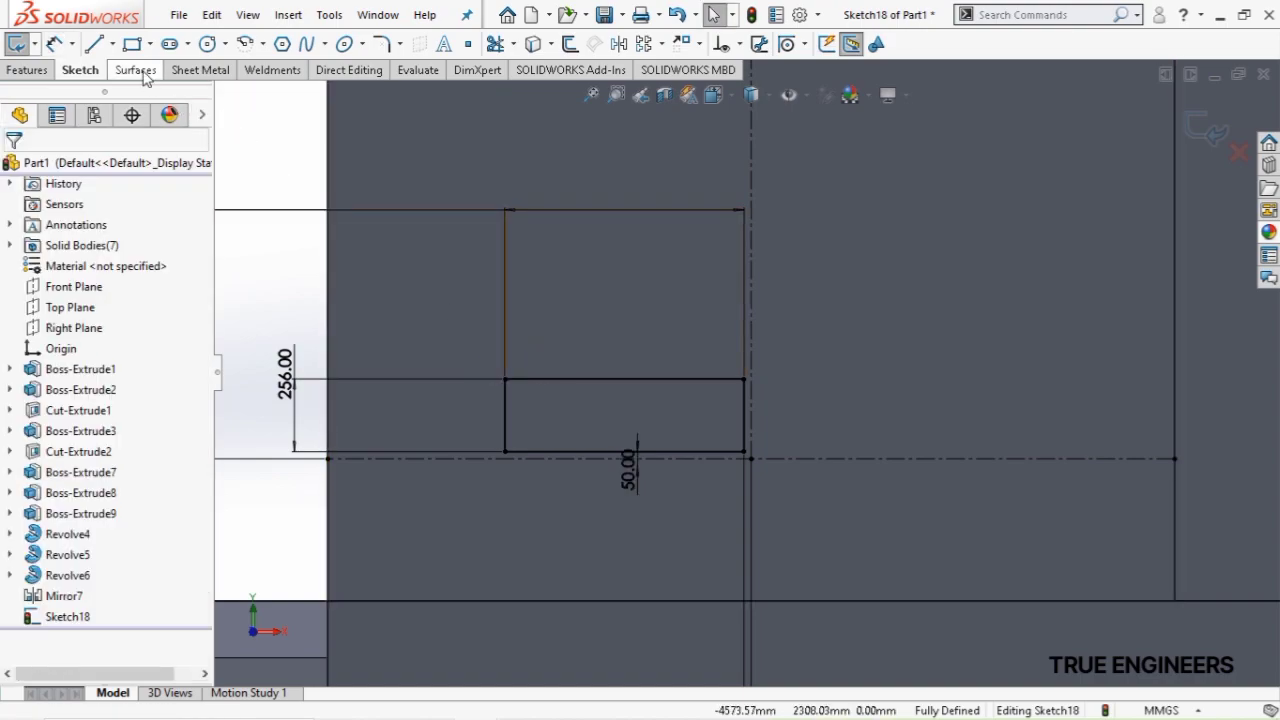
Set up a linear sketch pattern of the rectangle's four edges with one instance along X and two along Y
{"action": "left_click", "coordinate": [641, 48]}
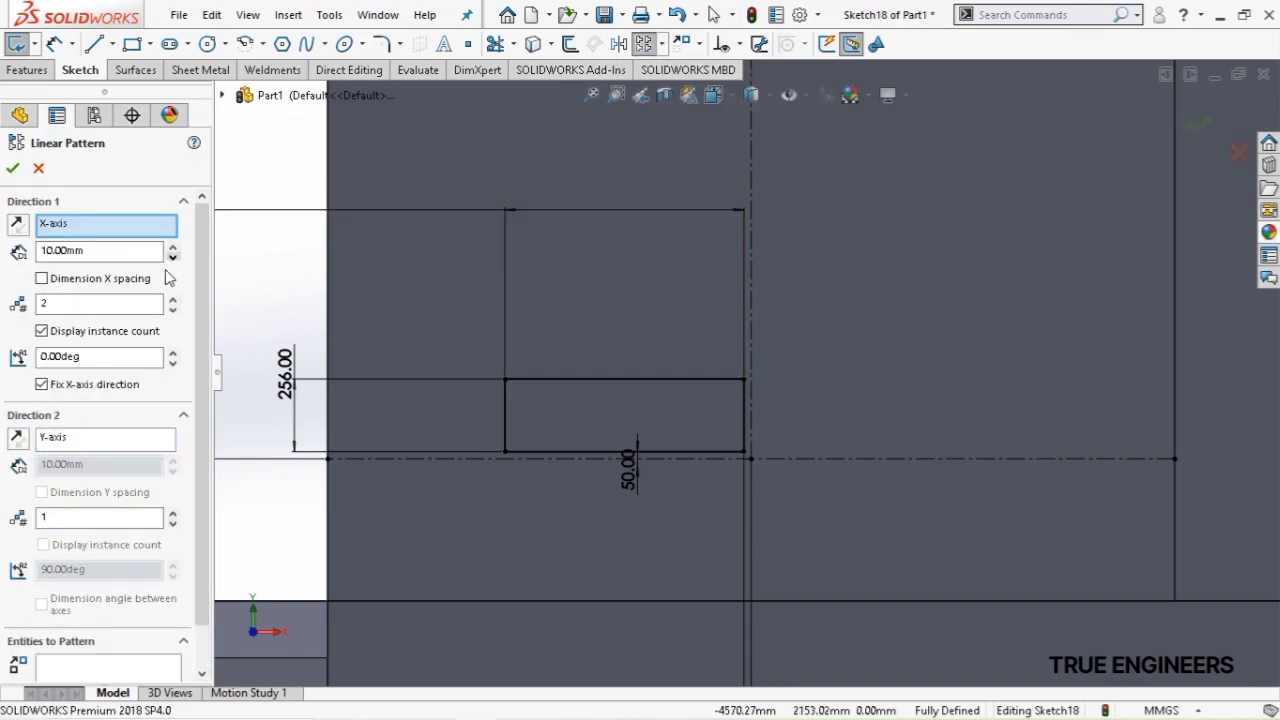
{"action": "left_click", "coordinate": [173, 309]}
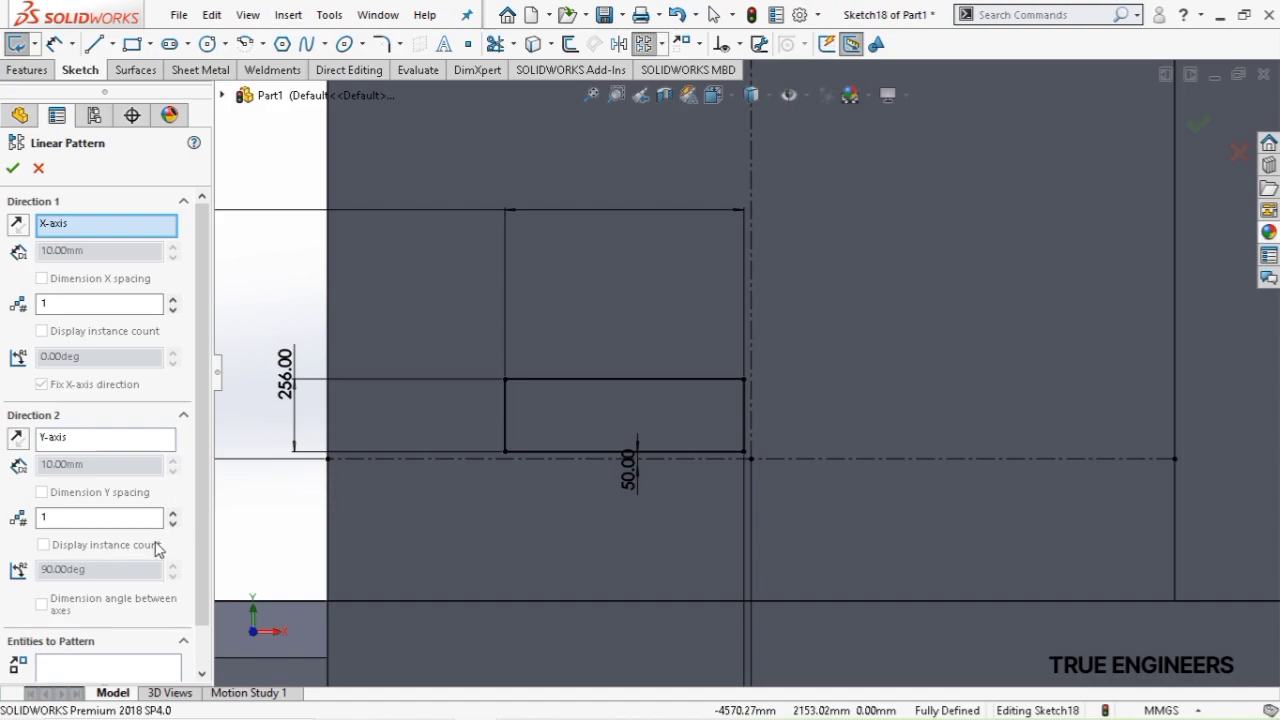
{"action": "left_click", "coordinate": [173, 513]}
{"action": "scroll", "coordinate": [110, 570], "scroll_direction": "down", "scroll_amount": 1}
{"action": "left_click", "coordinate": [119, 620]}
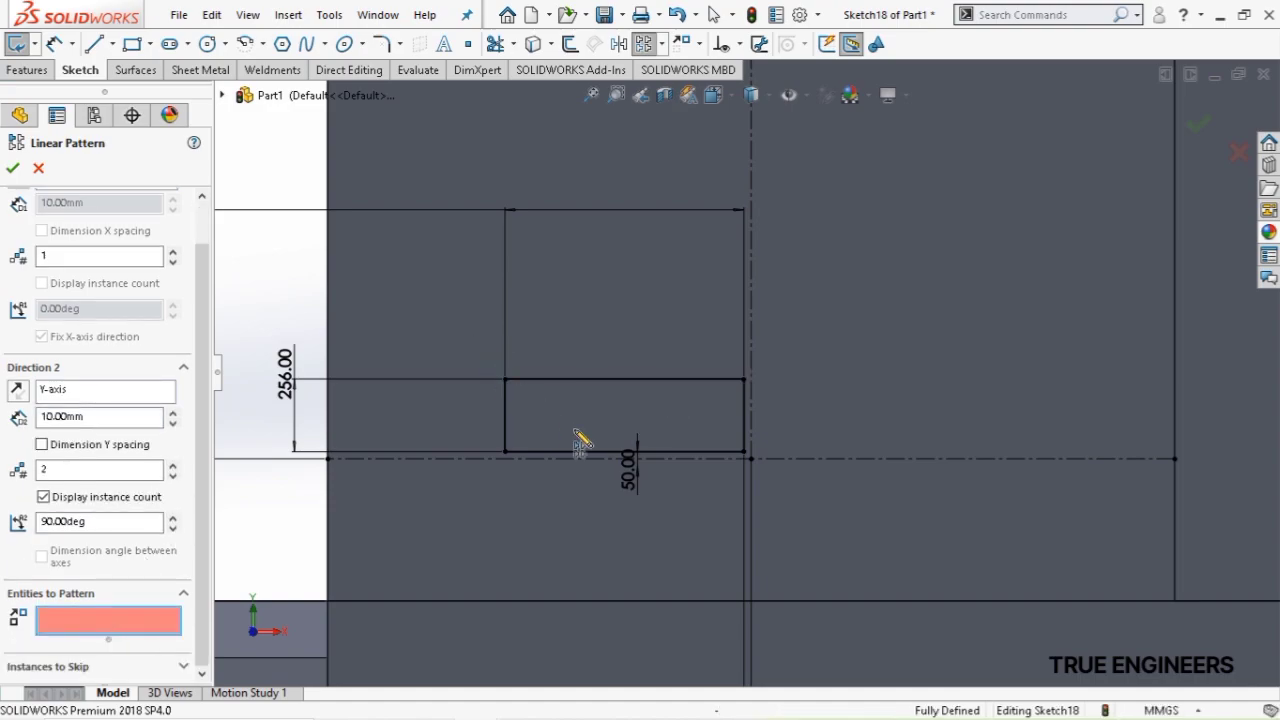
{"action": "left_click", "coordinate": [556, 379]}
{"action": "left_click", "coordinate": [504, 412]}
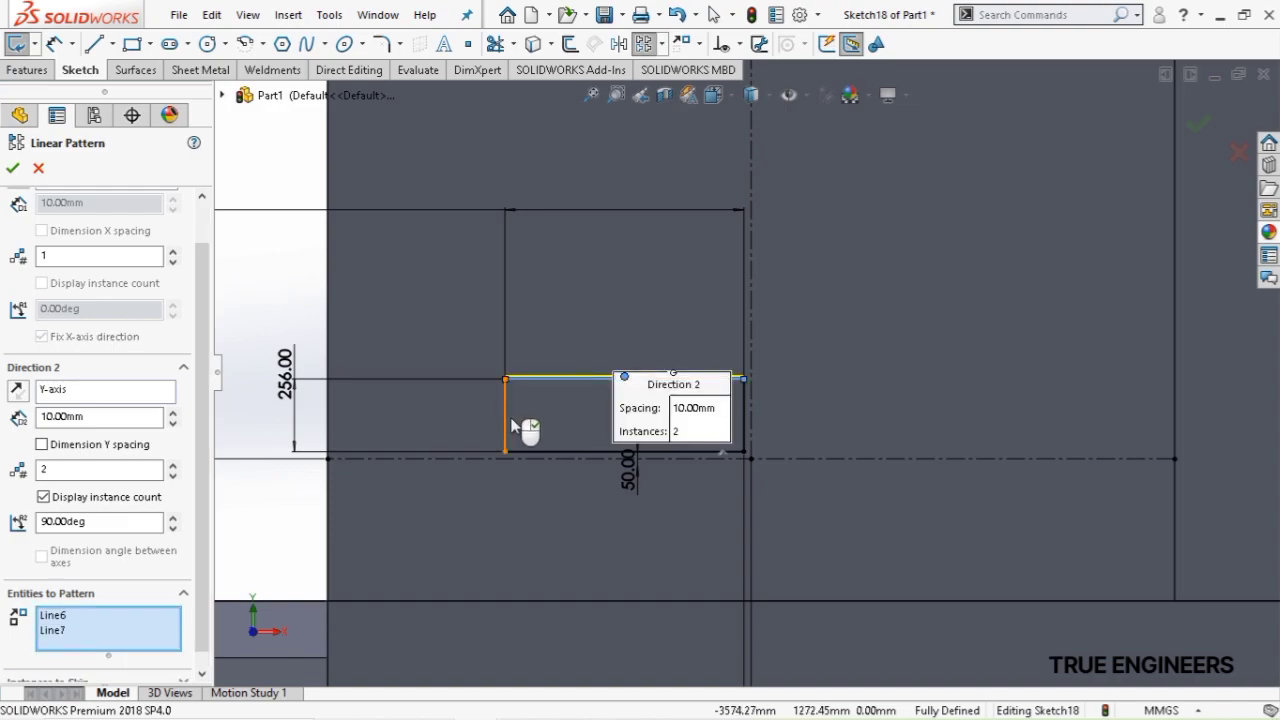
{"action": "left_click", "coordinate": [545, 451]}
{"action": "left_click", "coordinate": [747, 420]}
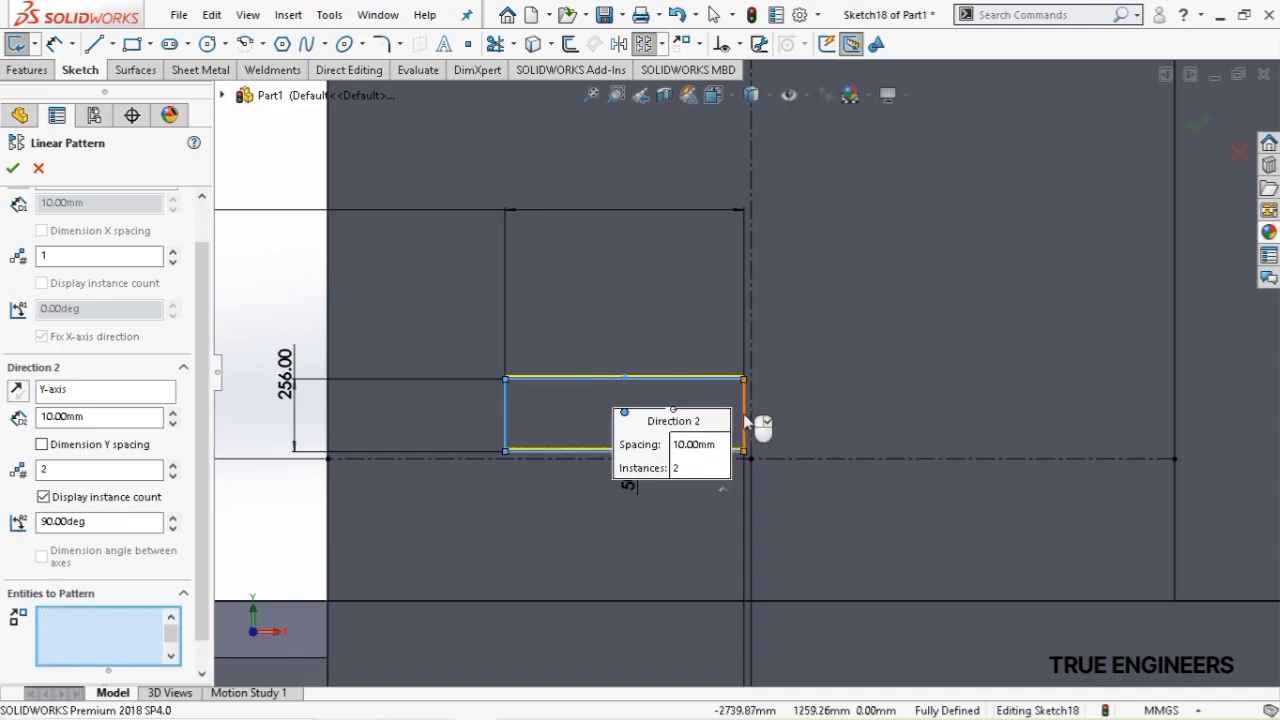
Set the pattern's Y direction to 5 instances spaced 306 mm apart
{"action": "scroll", "coordinate": [86, 510], "scroll_direction": "up", "scroll_amount": 1}
{"action": "double_click", "coordinate": [108, 464]}
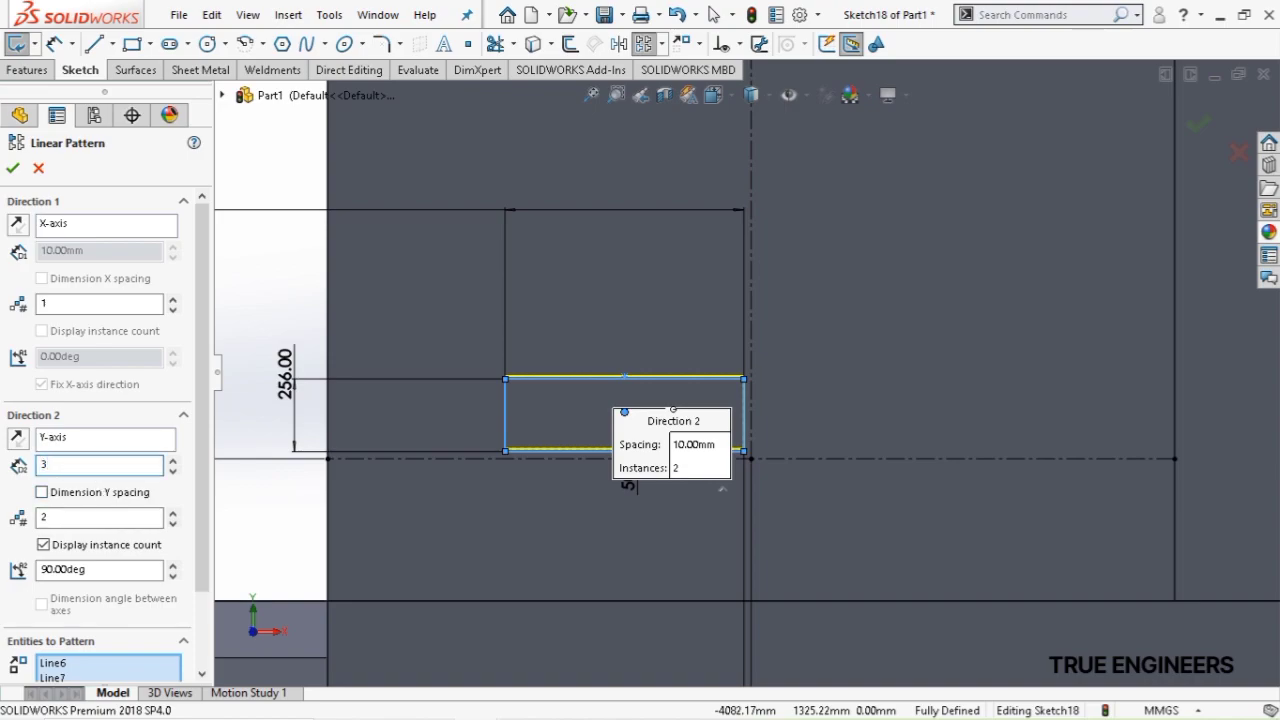
{"action": "key", "text": "Return"}
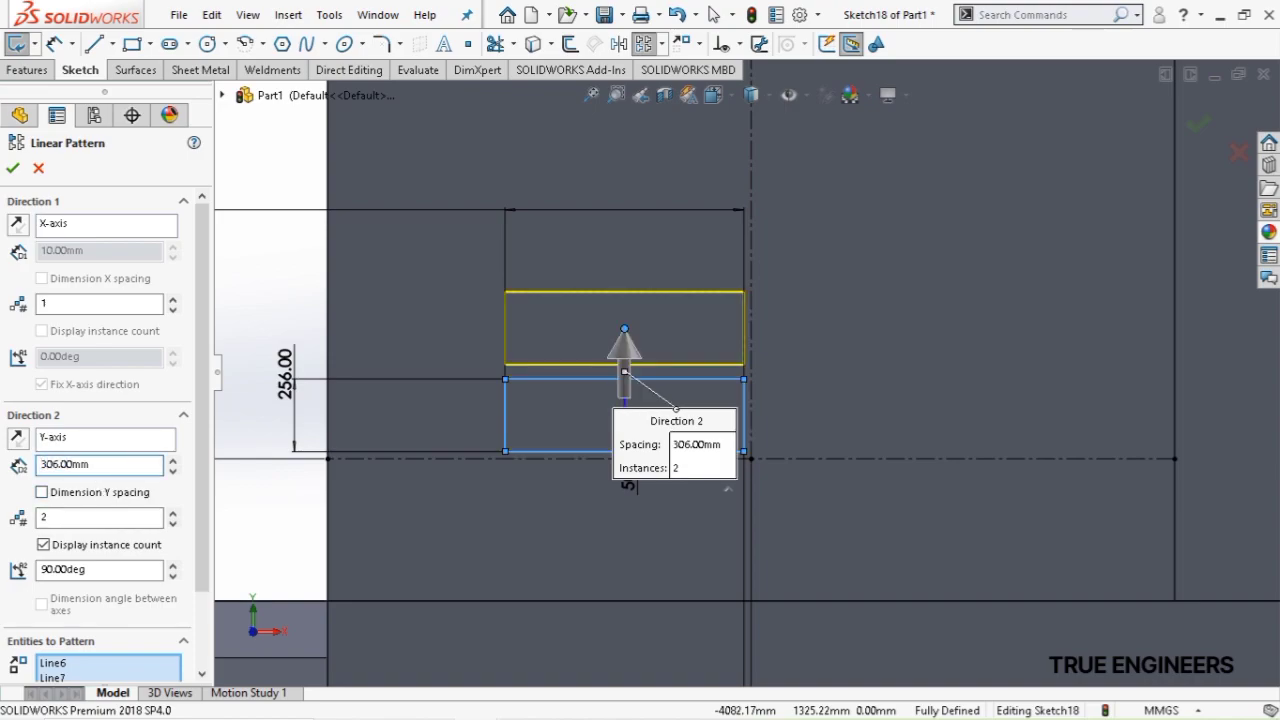
{"action": "scroll", "coordinate": [757, 390], "scroll_direction": "up", "scroll_amount": 5}
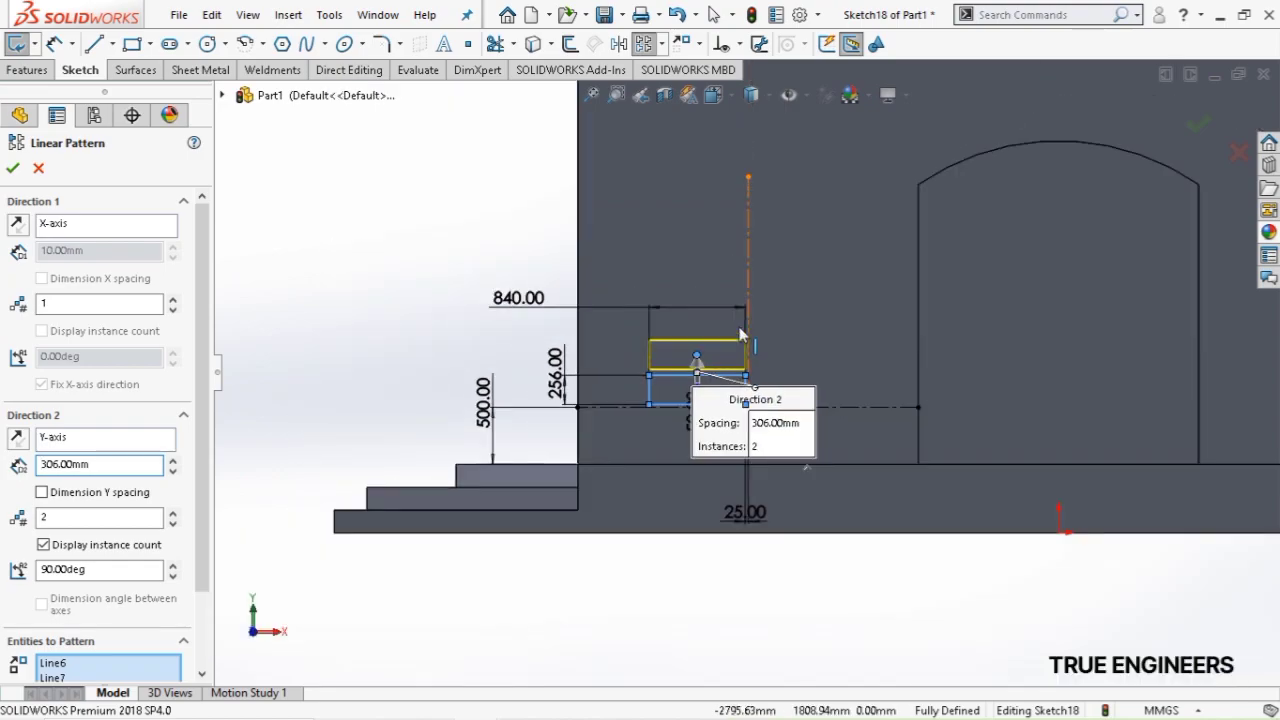
{"action": "scroll", "coordinate": [765, 350], "scroll_direction": "down", "scroll_amount": 2}
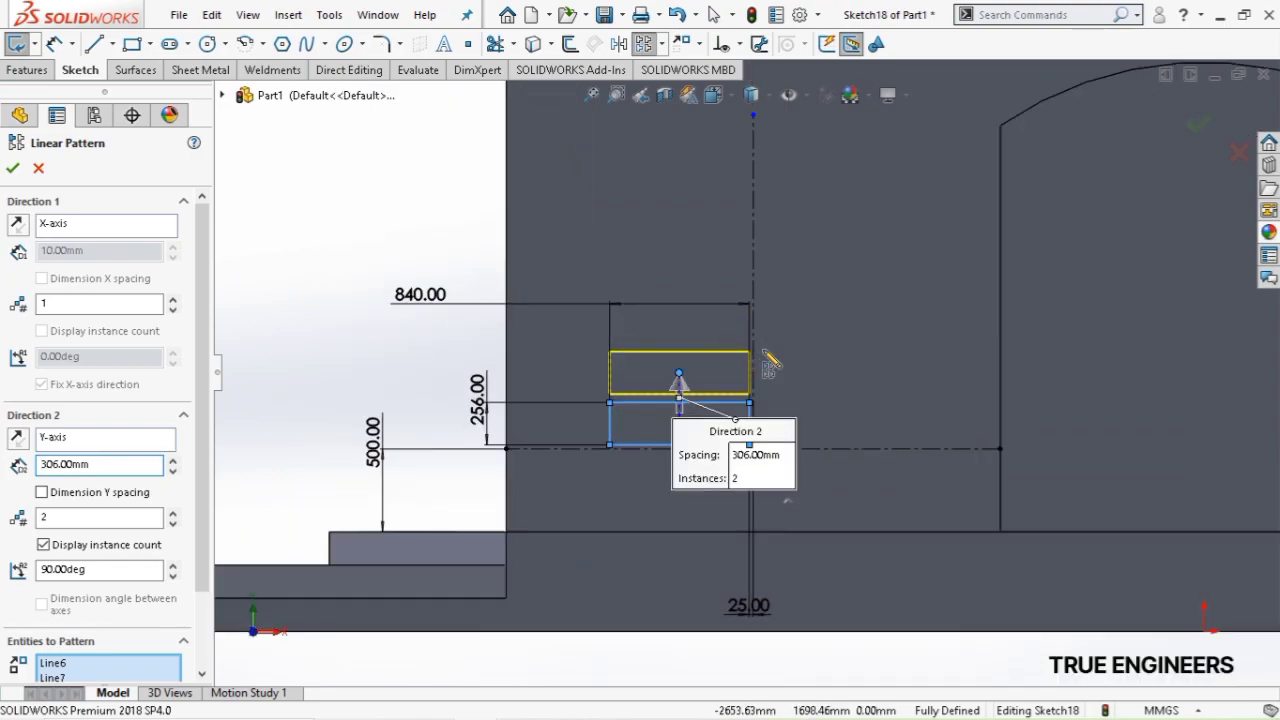
{"action": "left_click", "coordinate": [172, 514]}
{"action": "left_click", "coordinate": [172, 514]}
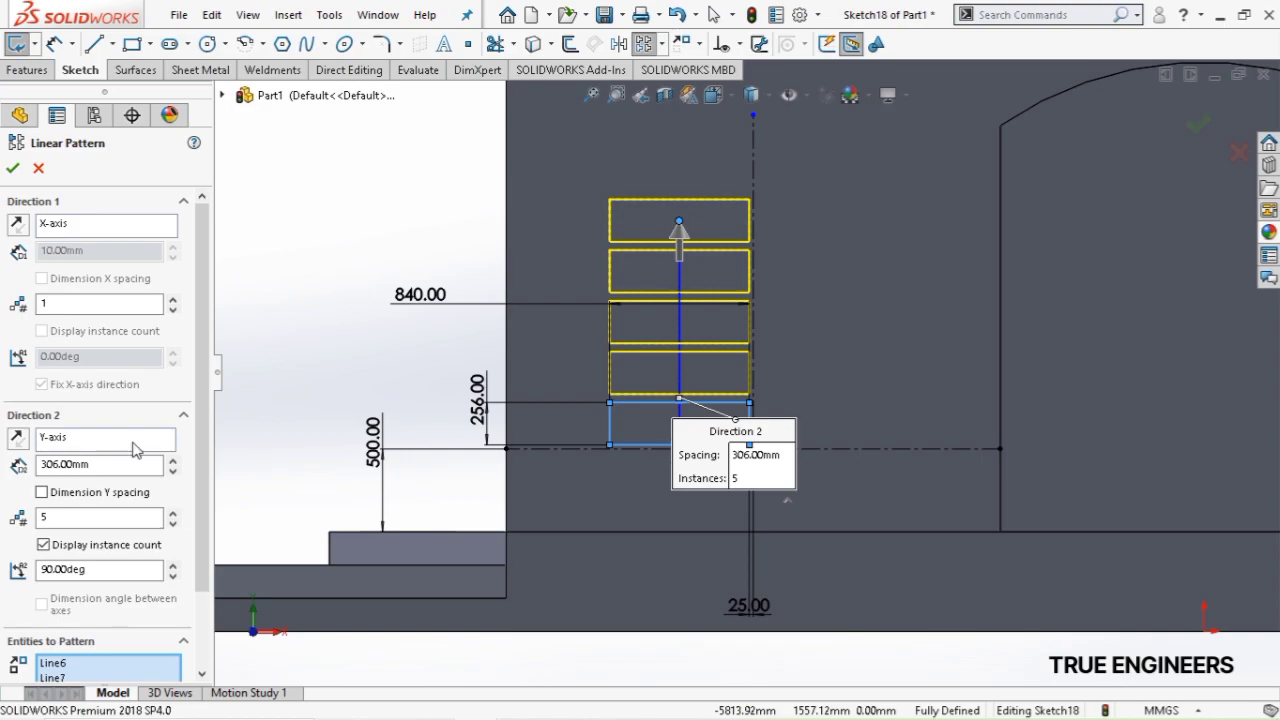
Set the pattern's X direction to 2 instances spaced 890 mm apart and apply the pattern
{"action": "left_click", "coordinate": [174, 299]}
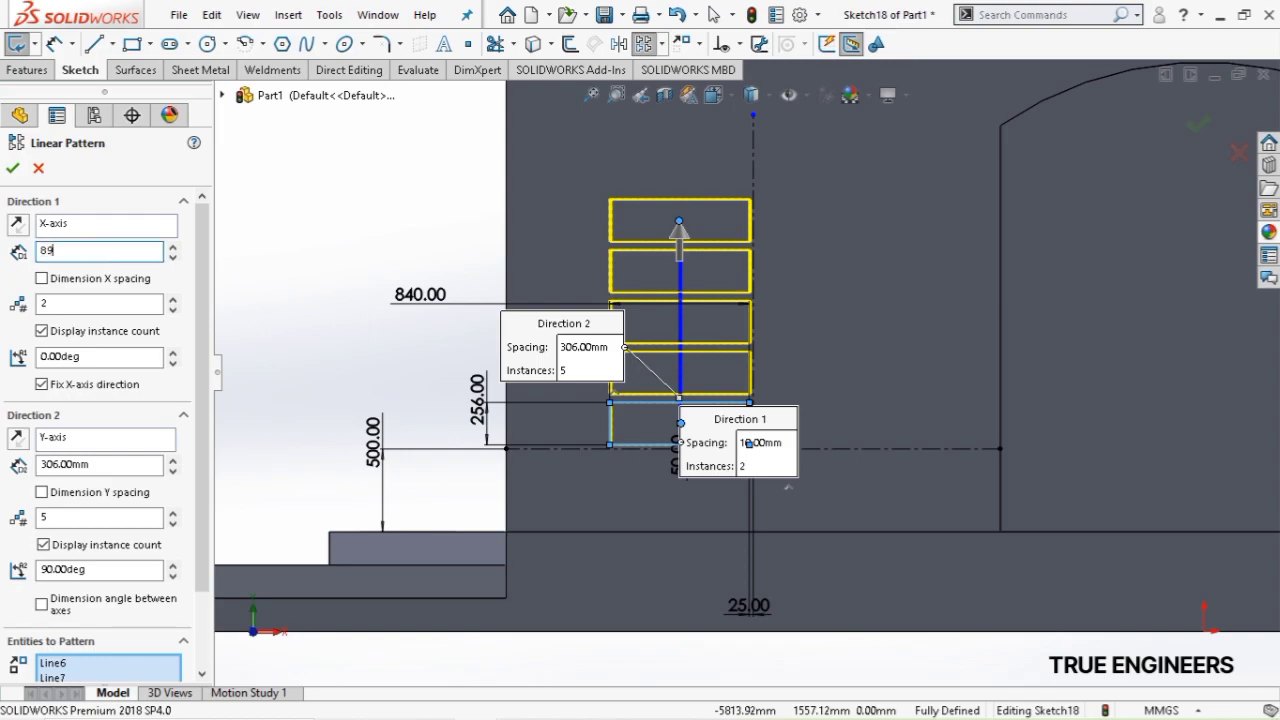
{"action": "key", "text": "Return"}
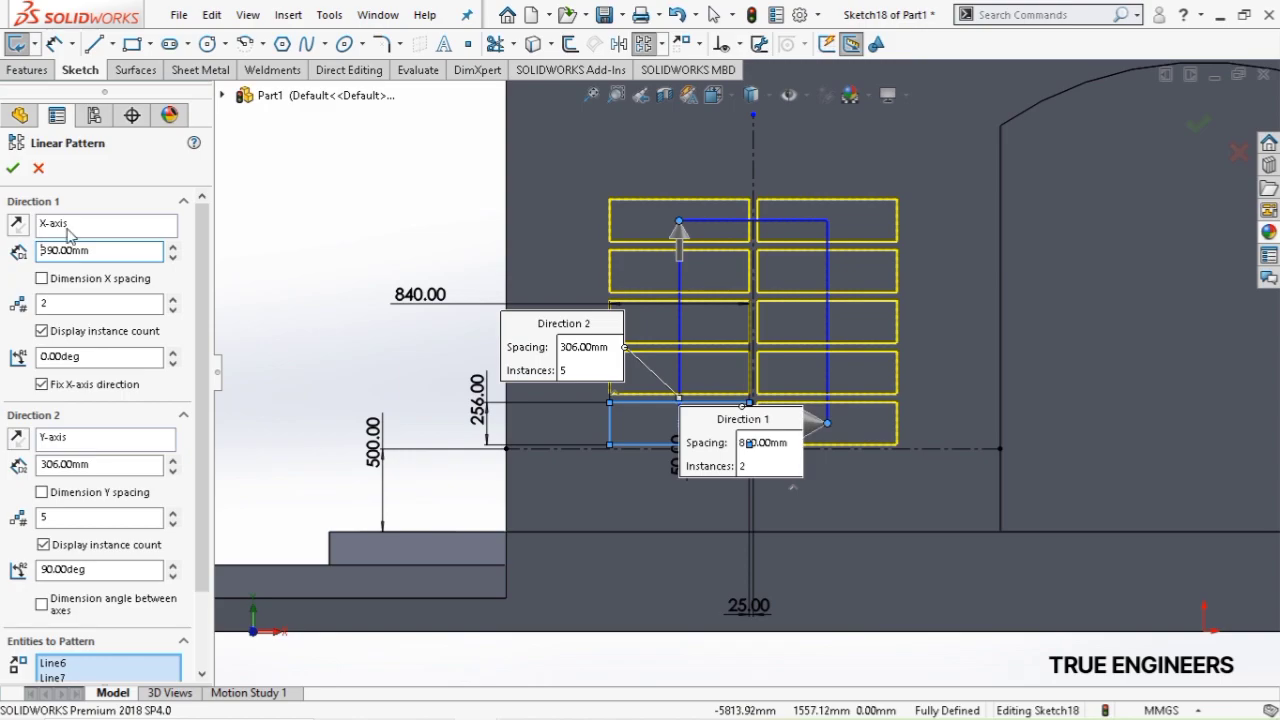
{"action": "left_click", "coordinate": [13, 169]}
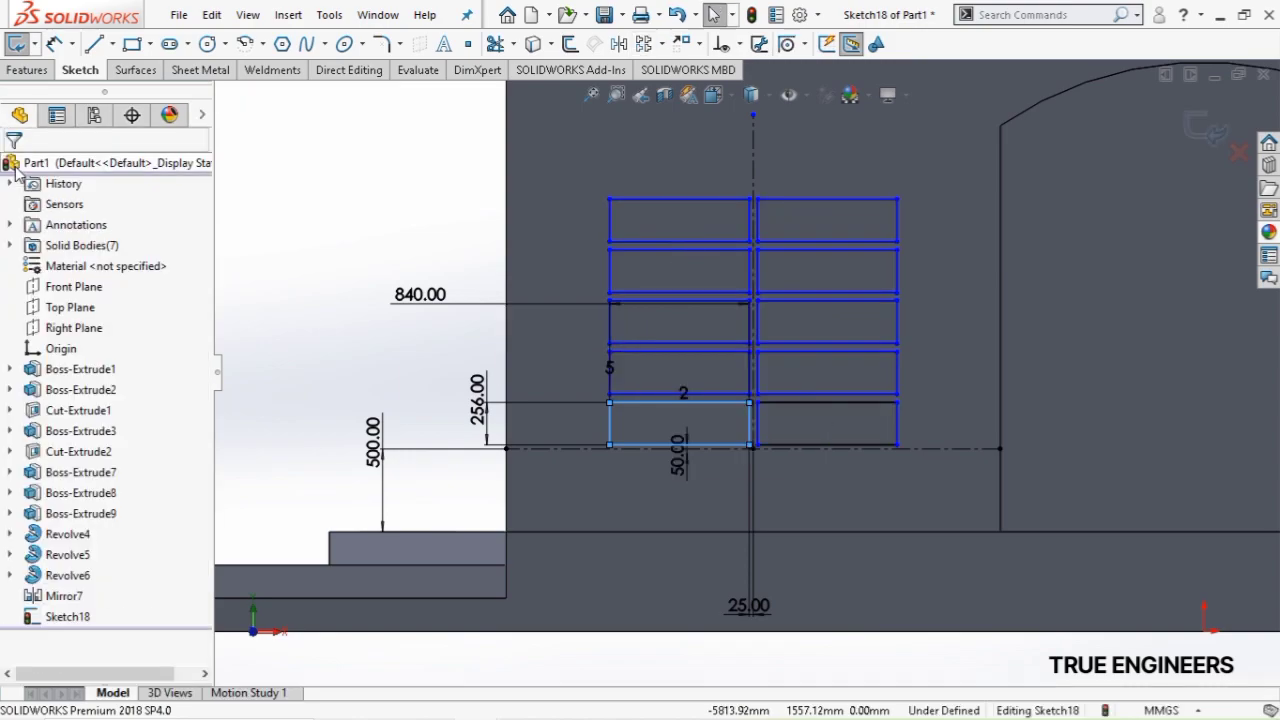
Sketch a closed triangle above the patterned panes with a 1730 mm wide base and an apex about 609 mm high above the vertical centerline
{"action": "scroll", "coordinate": [820, 366], "scroll_direction": "up", "scroll_amount": 3}
{"action": "scroll", "coordinate": [814, 360], "scroll_direction": "down", "scroll_amount": 2}
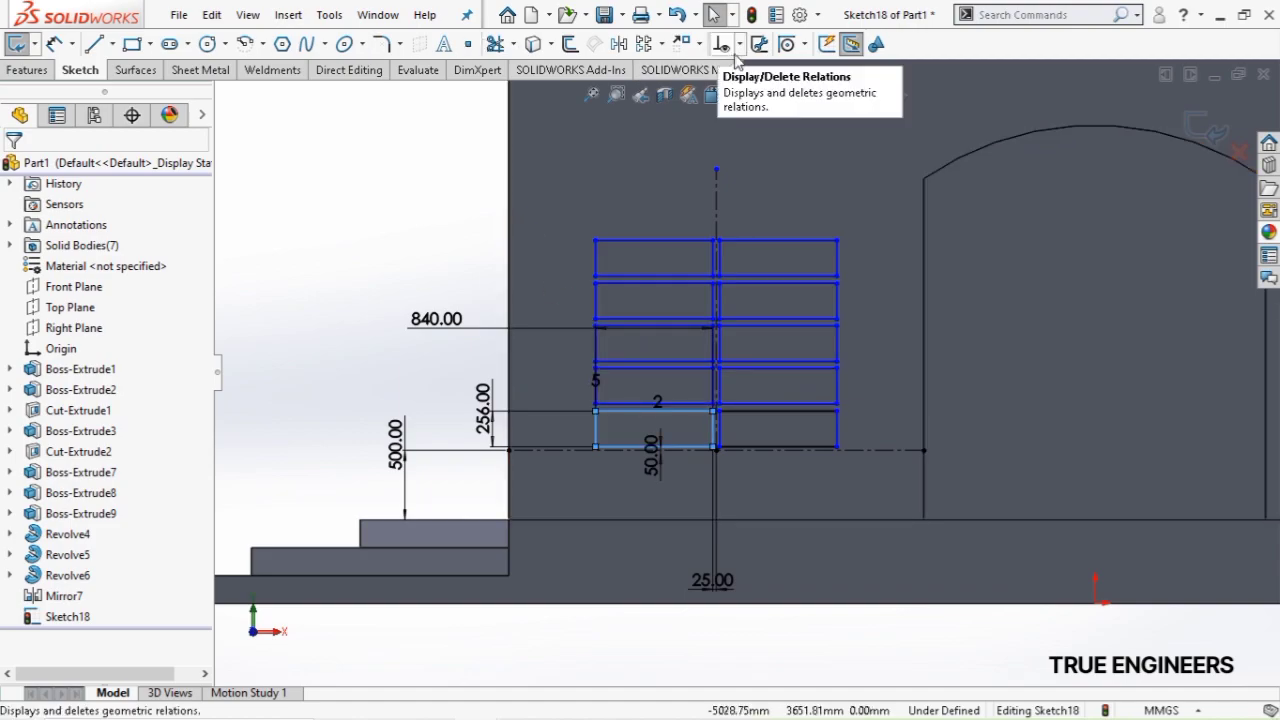
{"action": "left_click", "coordinate": [94, 46]}
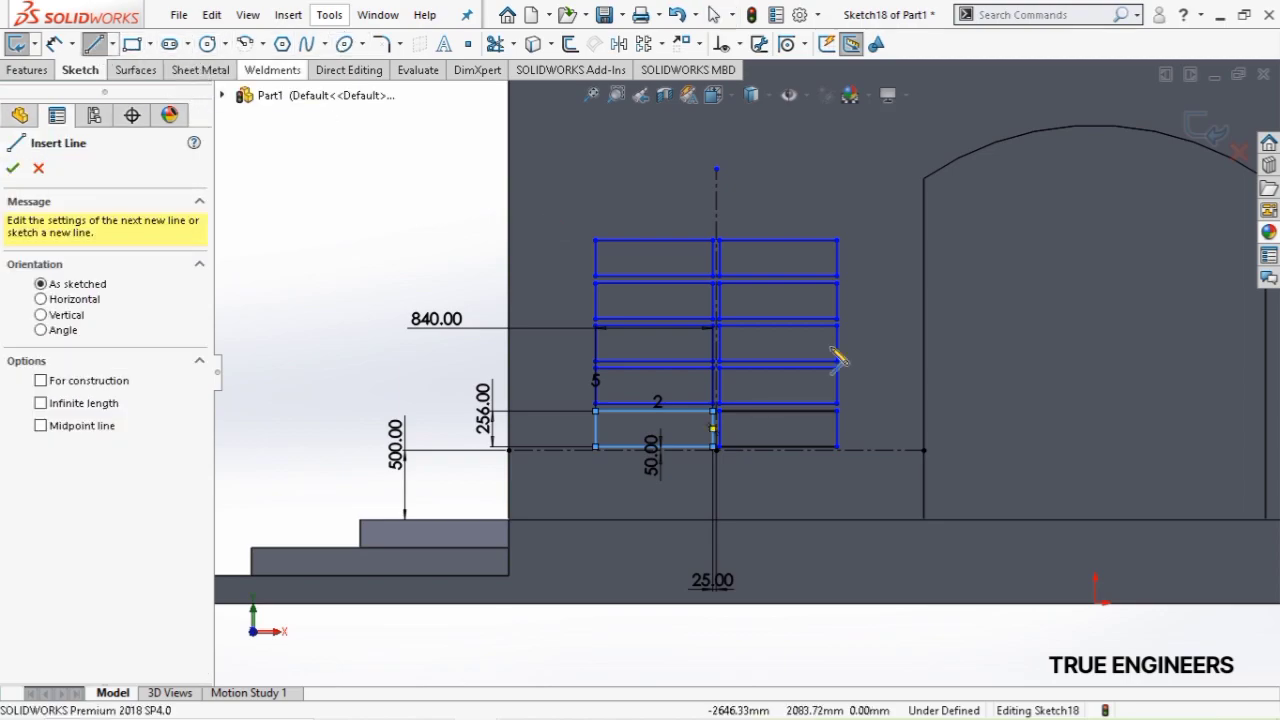
{"action": "scroll", "coordinate": [651, 237], "scroll_direction": "down", "scroll_amount": 2}
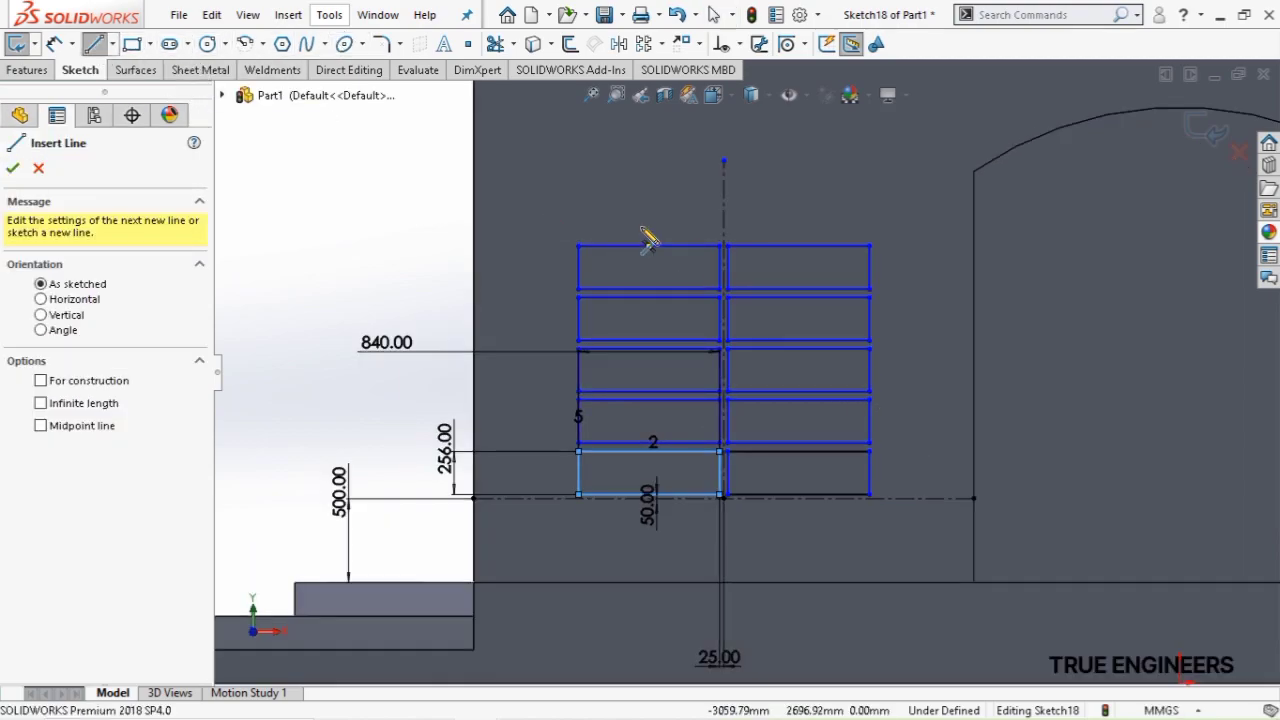
{"action": "left_click", "coordinate": [579, 244]}
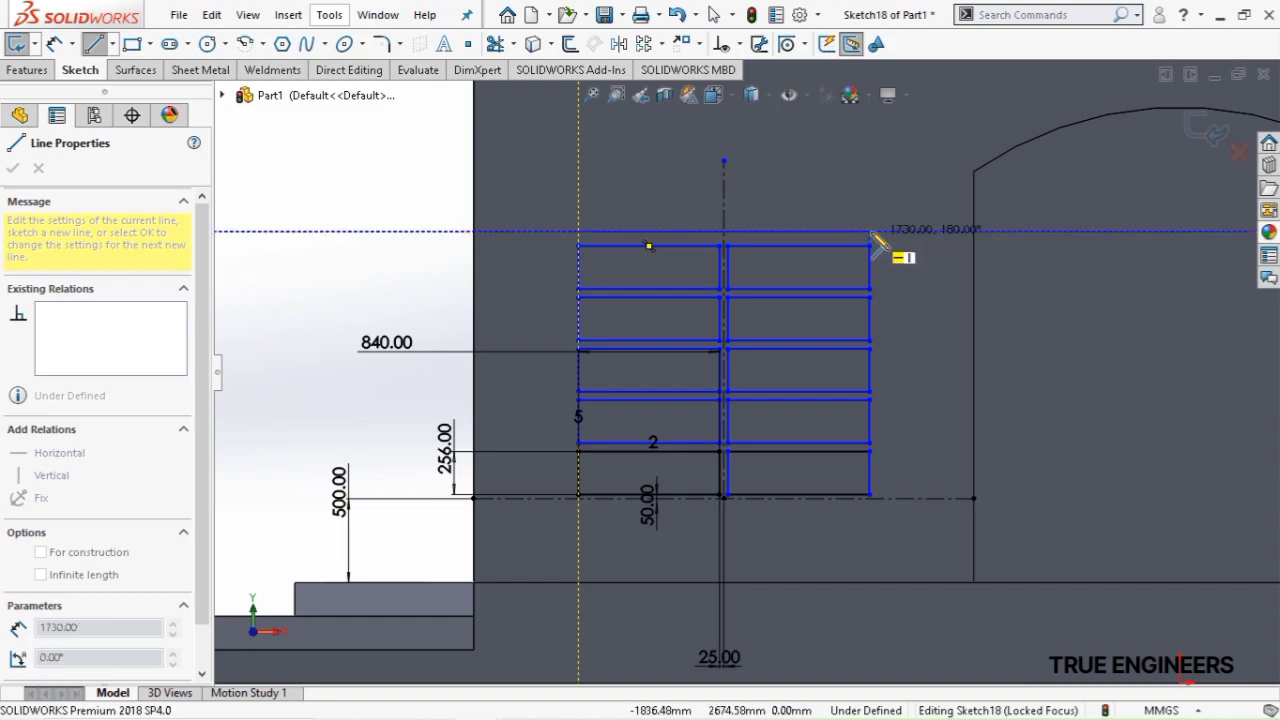
{"action": "left_click", "coordinate": [870, 232]}
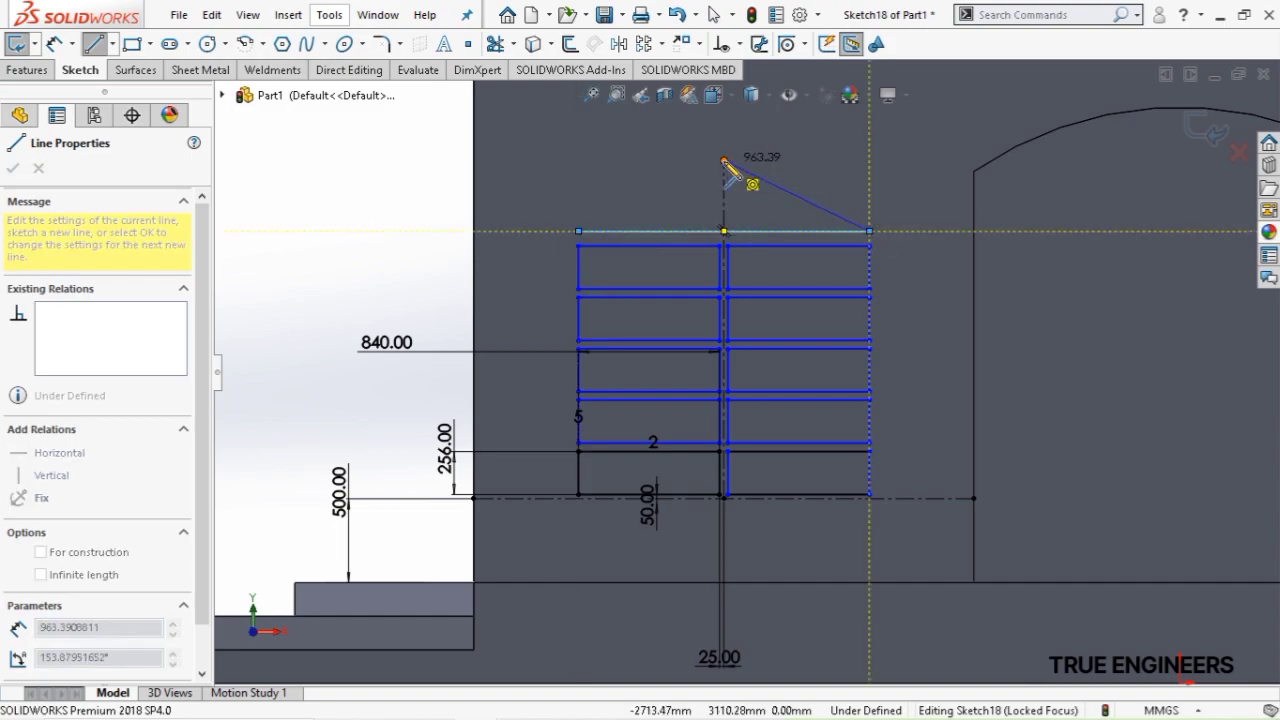
{"action": "left_click", "coordinate": [724, 130]}
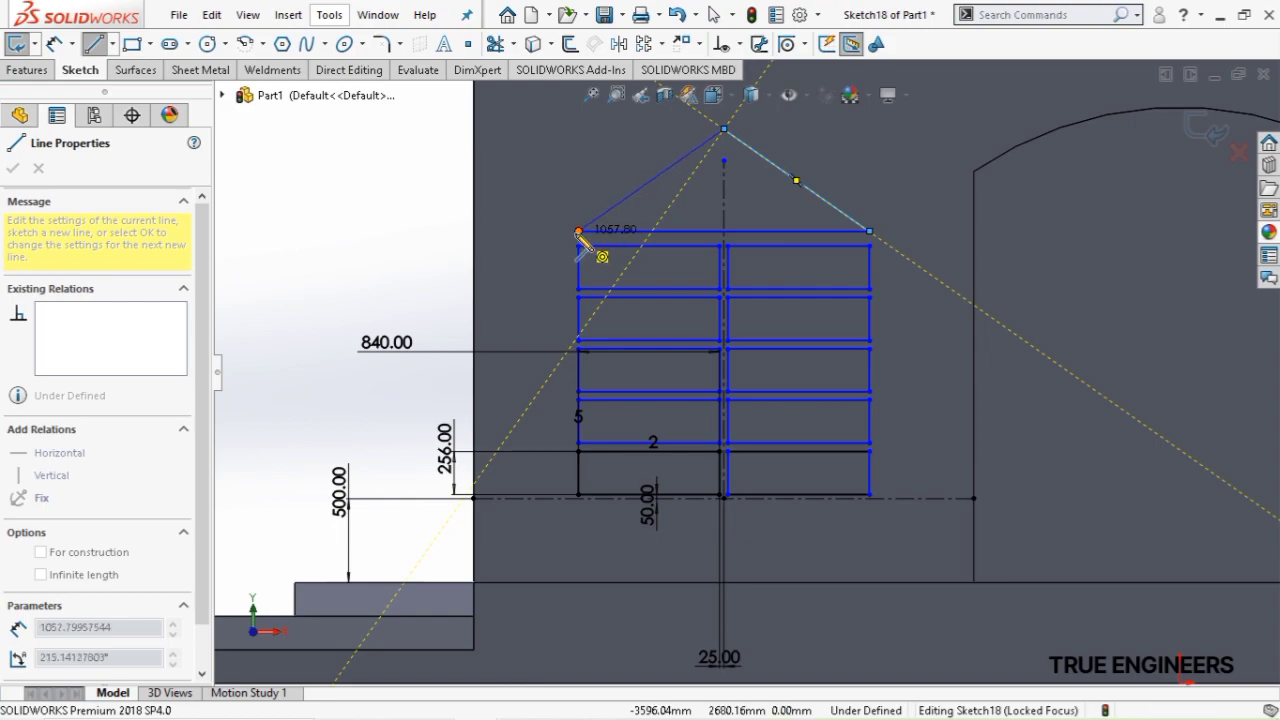
{"action": "double_click", "coordinate": [578, 231]}
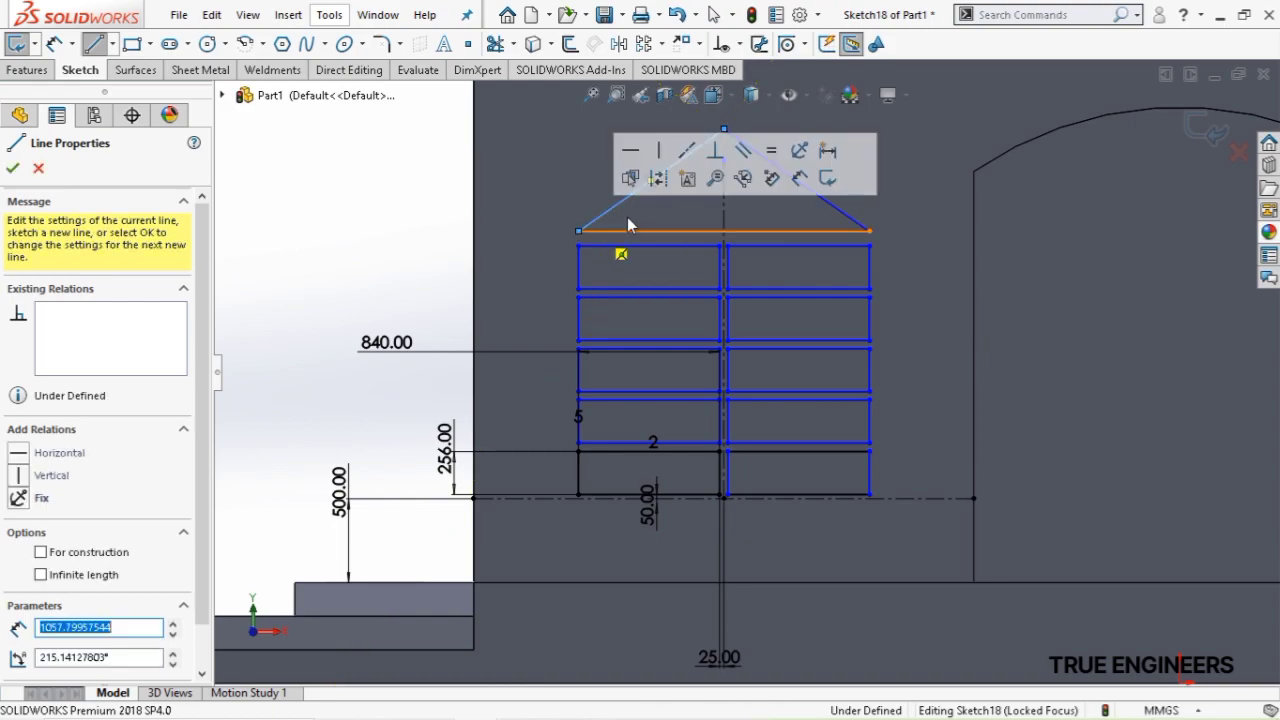
Dimension the gap between the triangle's base and the top edge of the uppermost pane as 50 mm
{"action": "left_click", "coordinate": [54, 44]}
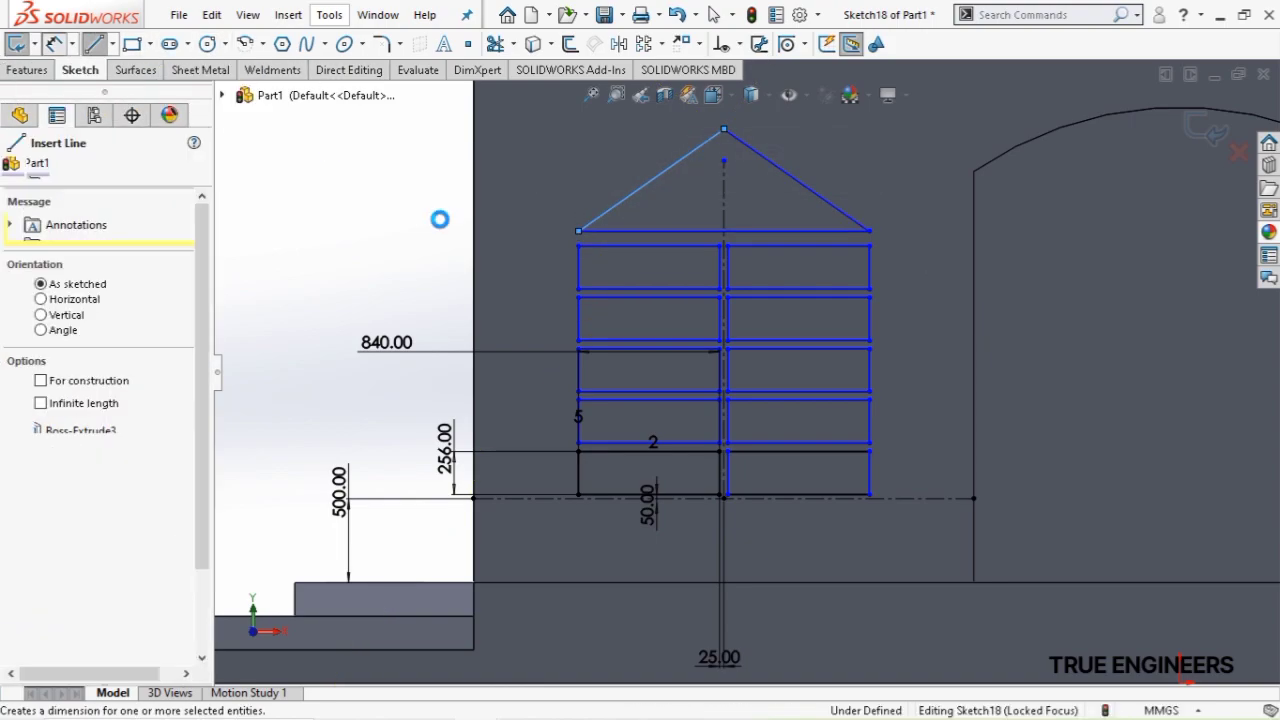
{"action": "left_click", "coordinate": [617, 254]}
{"action": "left_click", "coordinate": [609, 247]}
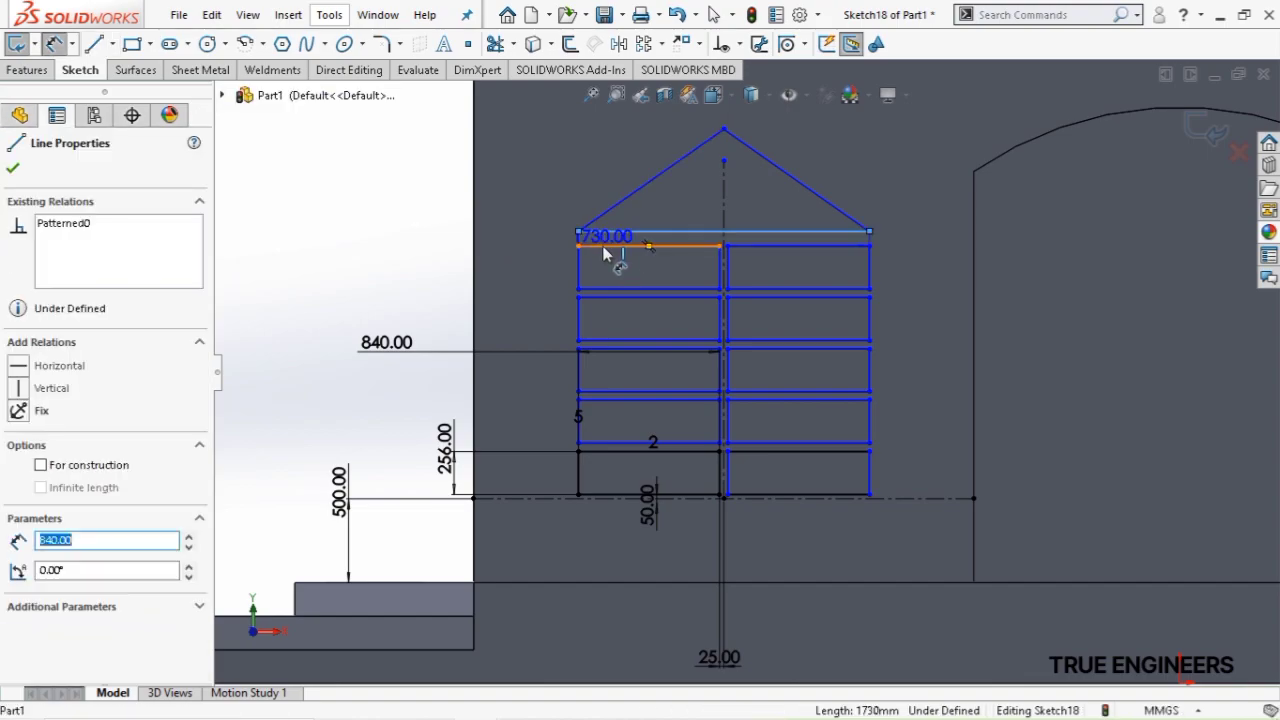
{"action": "left_click", "coordinate": [405, 258]}
{"action": "type", "text": "50"}
{"action": "key", "text": "Return"}
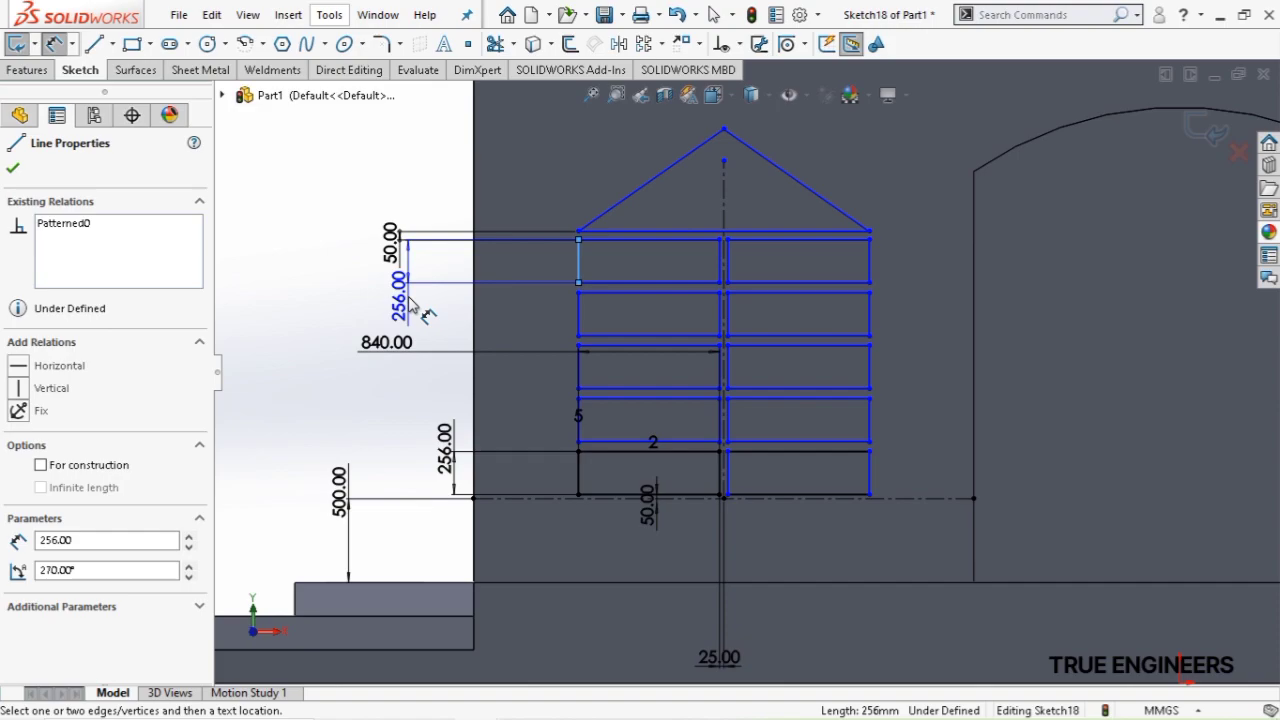
{"action": "key", "text": "Escape"}
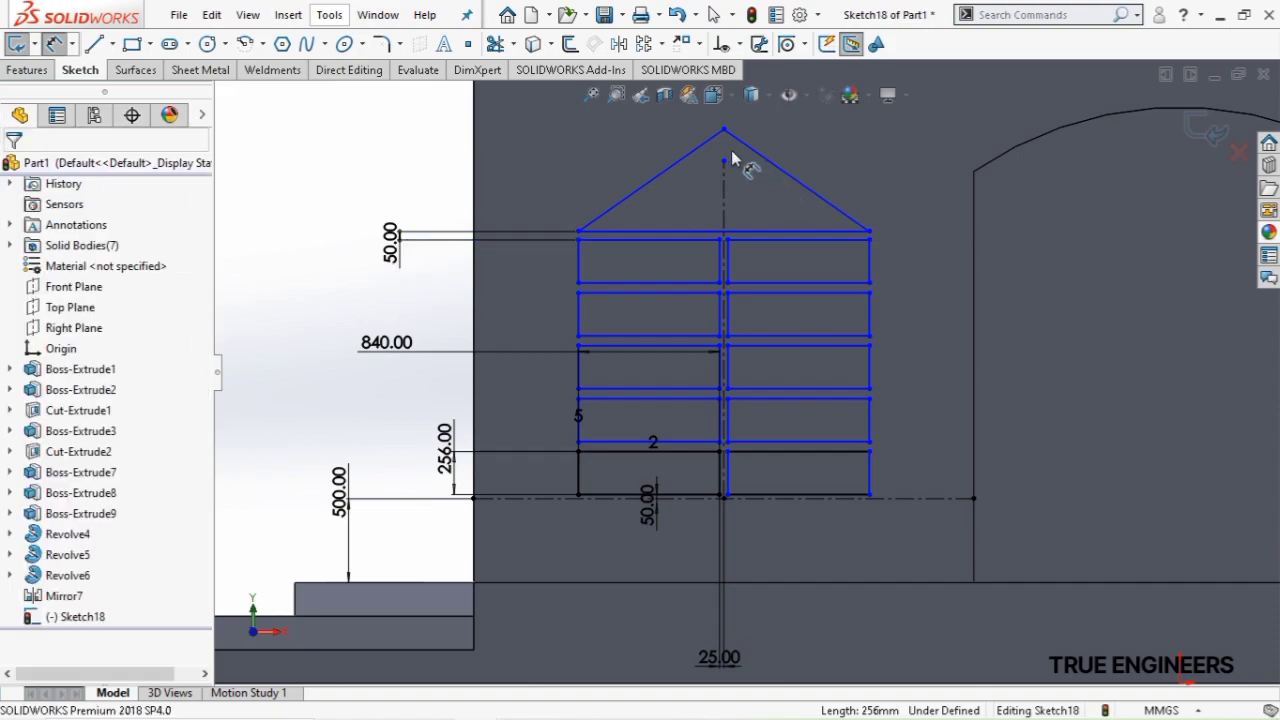
Dimension the triangle's height from base to apex as 580 mm
{"action": "left_click", "coordinate": [738, 232]}
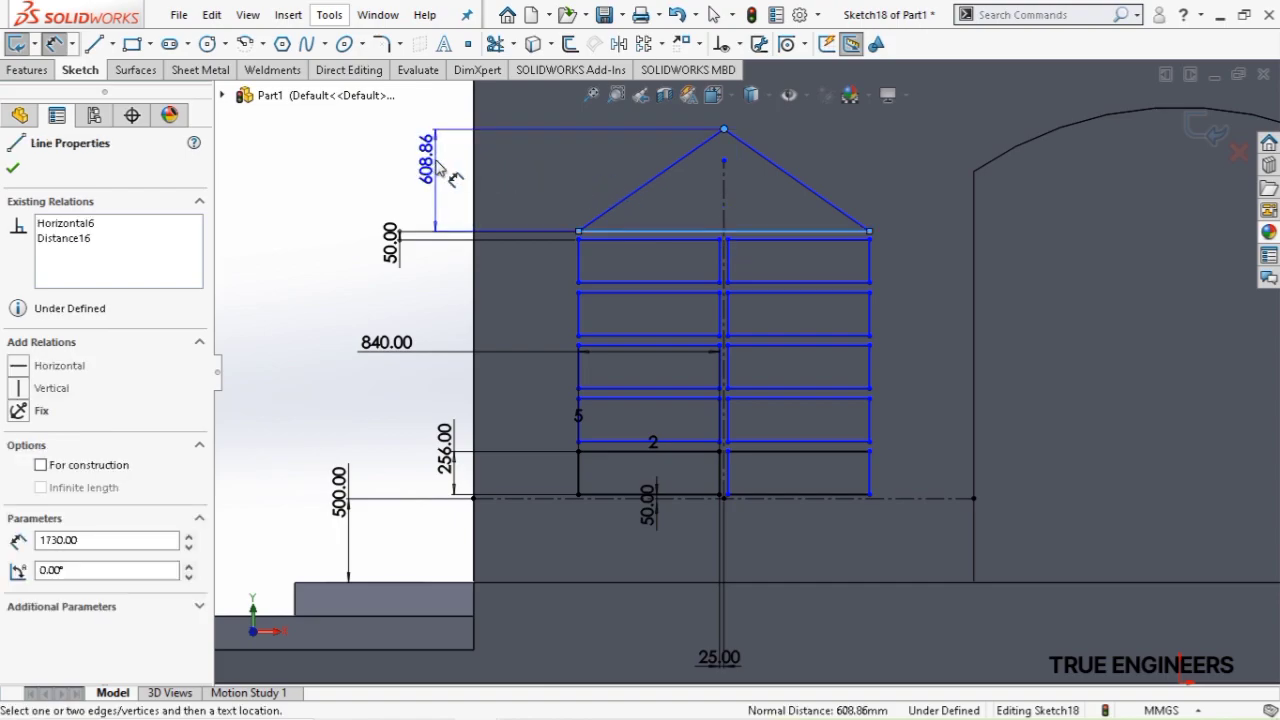
{"action": "left_click", "coordinate": [437, 162]}
{"action": "type", "text": "600"}
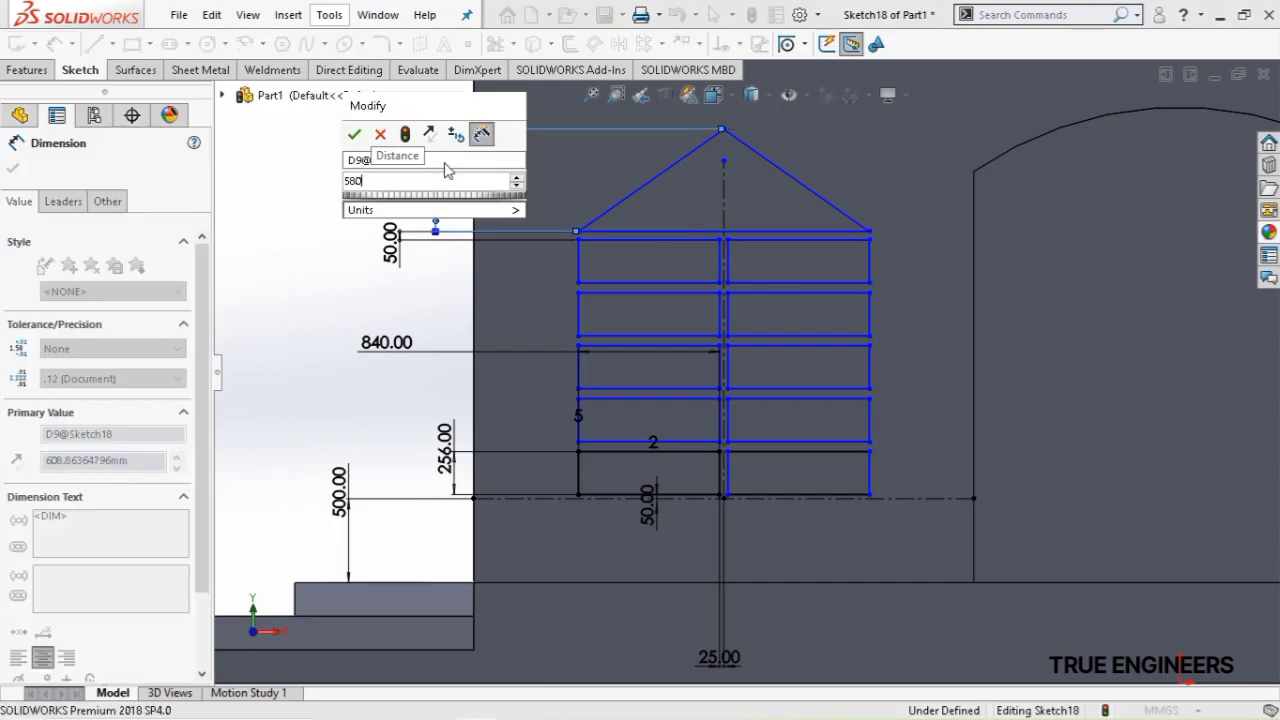
{"action": "key", "text": "Return"}
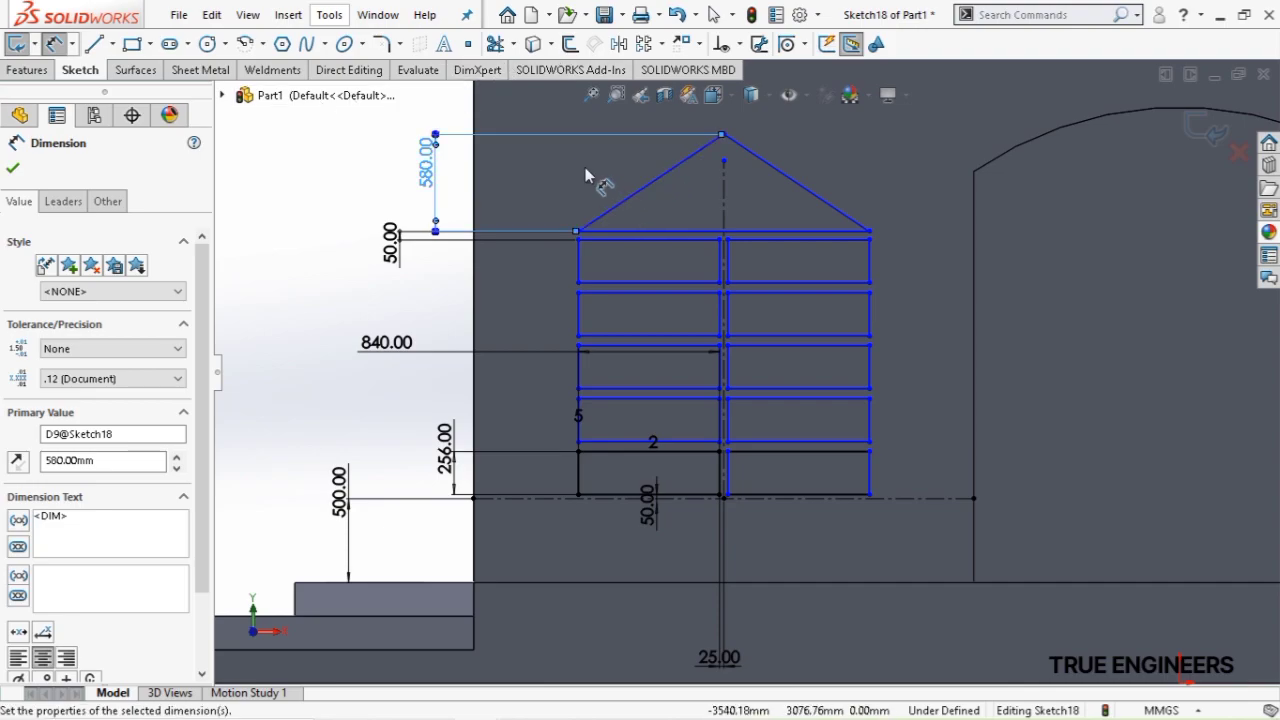
{"action": "key", "text": "Escape"}
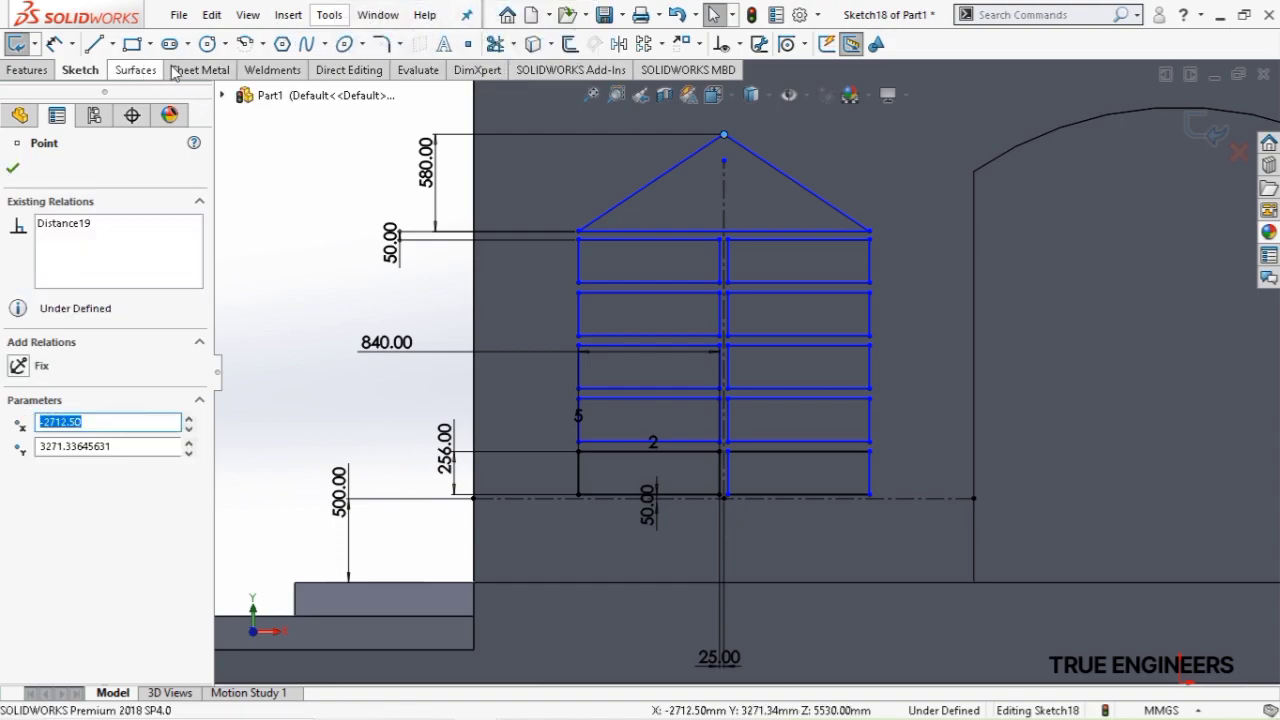
Round the triangle's apex with a 200 mm radius sketch fillet
{"action": "left_click", "coordinate": [386, 47]}
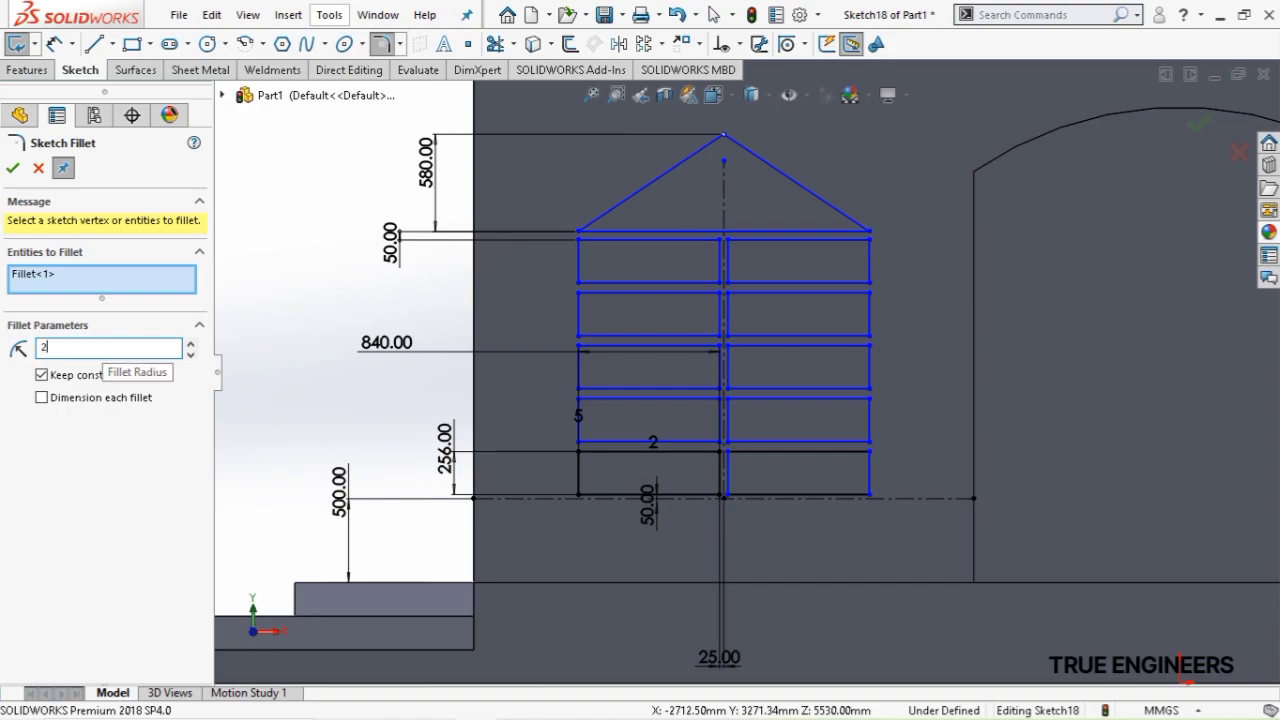
{"action": "key", "text": "Return"}
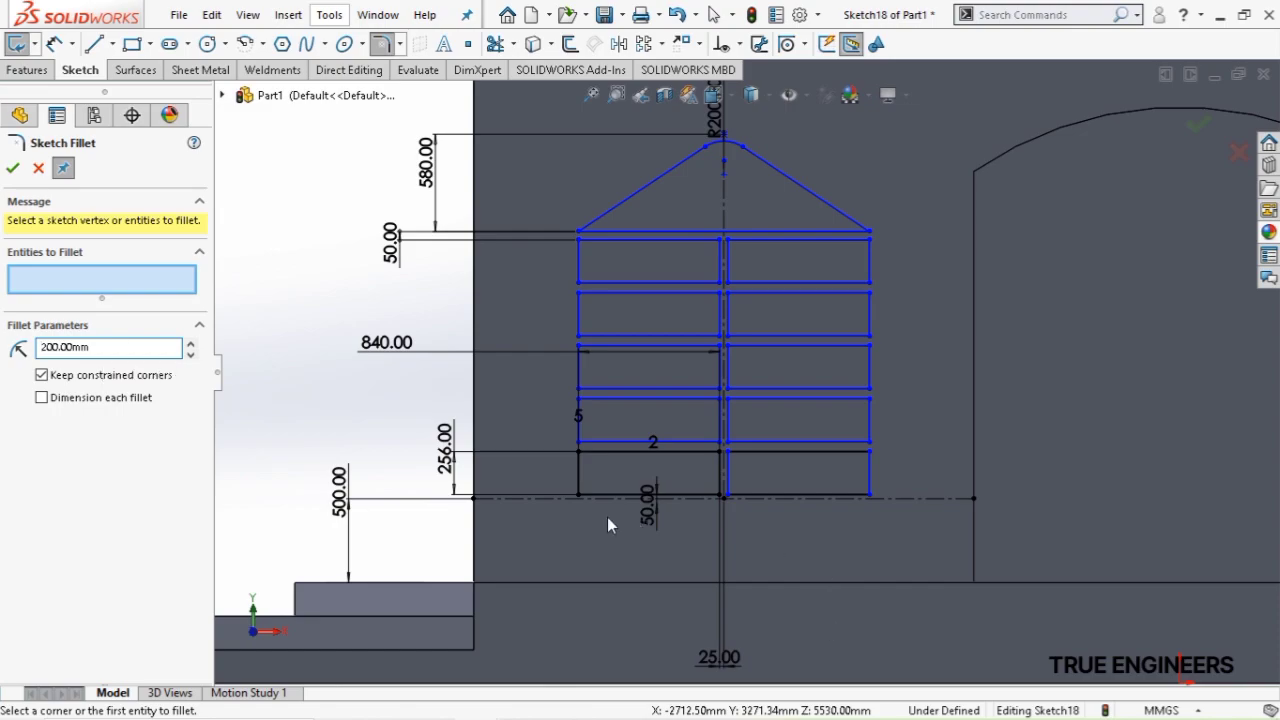
{"action": "left_click", "coordinate": [12, 168]}
{"action": "left_click", "coordinate": [640, 190]}
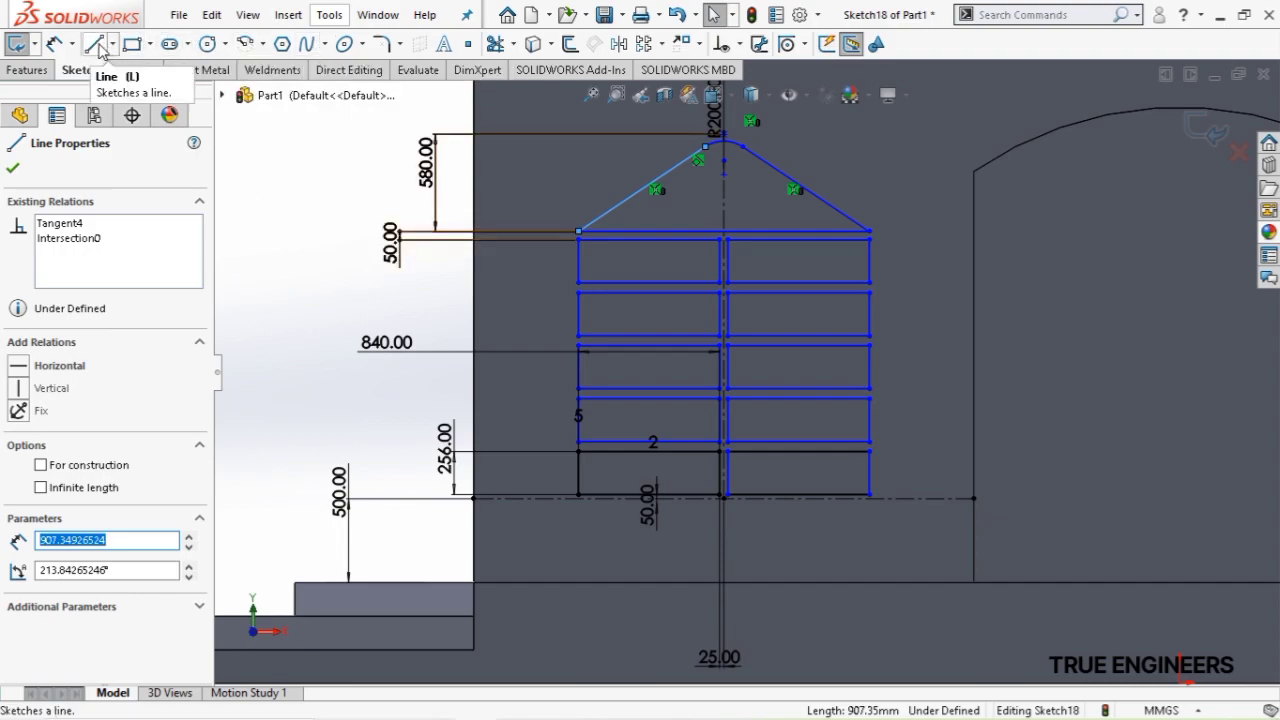
Sketch an open three-sided frame around the panes, about 2028 mm wide and 1659 mm high, with vertical sides and a horizontal bottom
{"action": "left_click", "coordinate": [99, 47]}
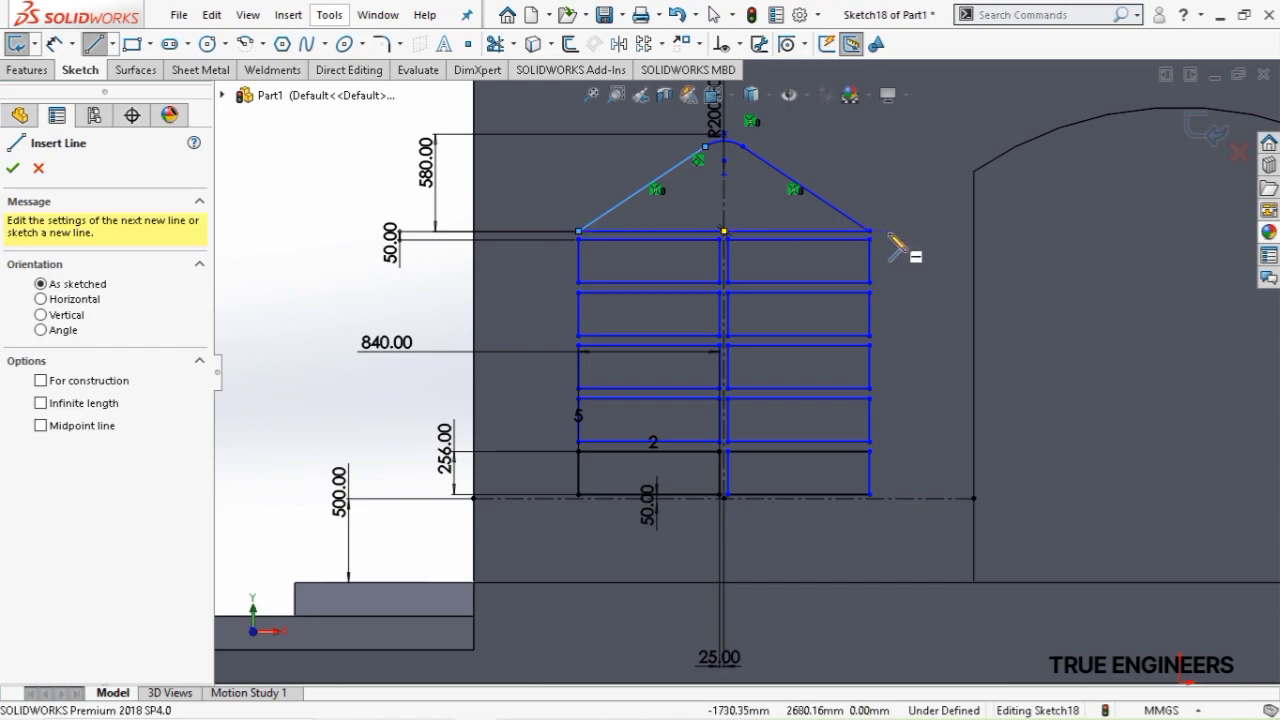
{"action": "left_click", "coordinate": [889, 233]}
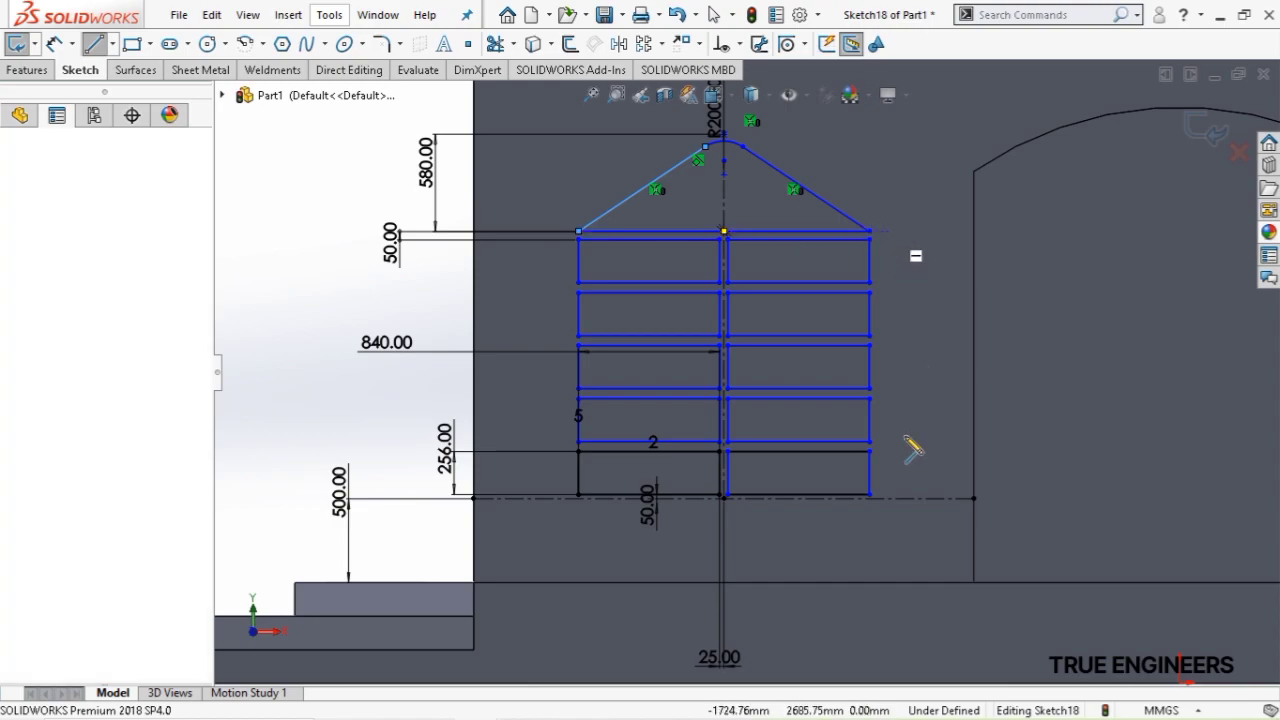
{"action": "left_click", "coordinate": [889, 510]}
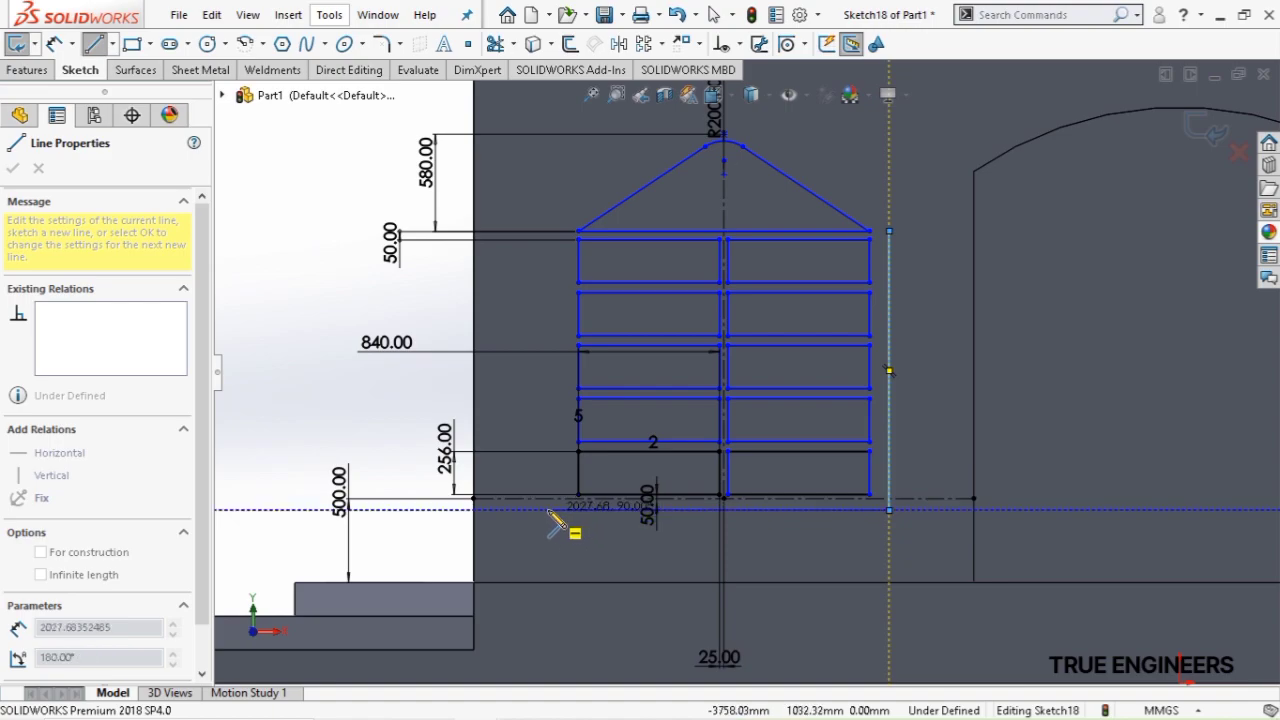
{"action": "left_click", "coordinate": [548, 510]}
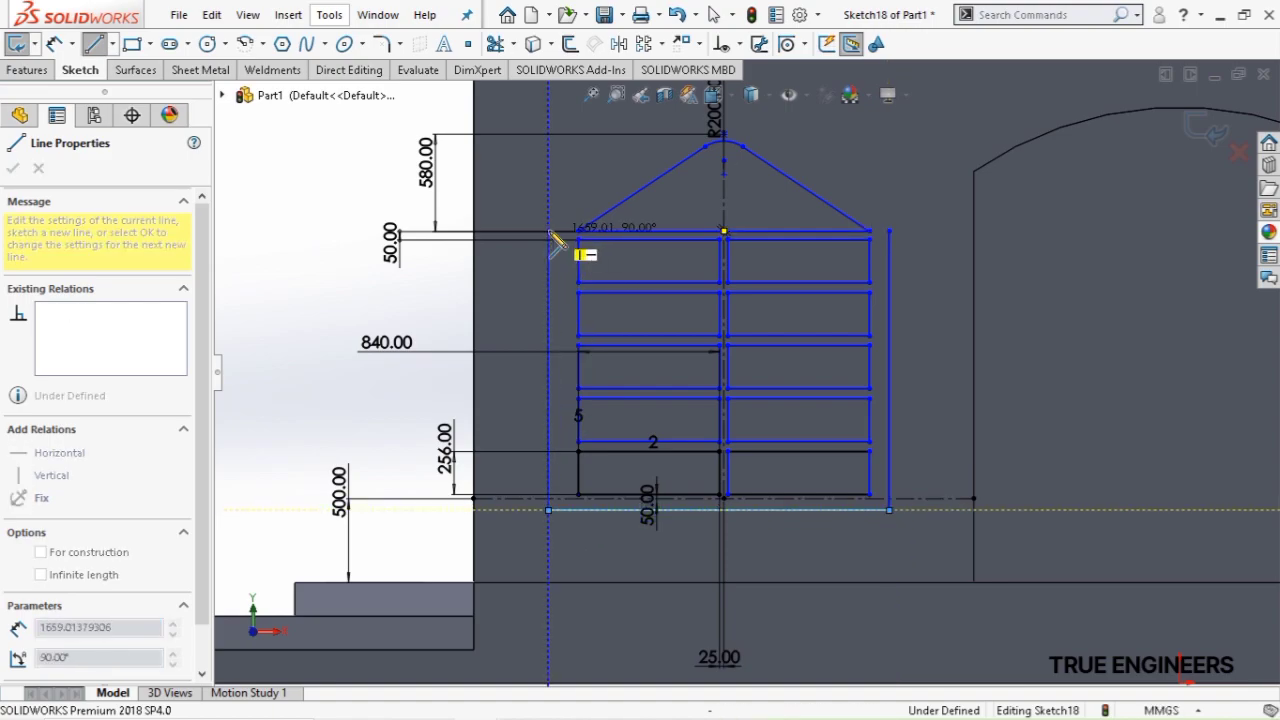
{"action": "left_click", "coordinate": [548, 232]}
{"action": "key", "text": "Escape"}
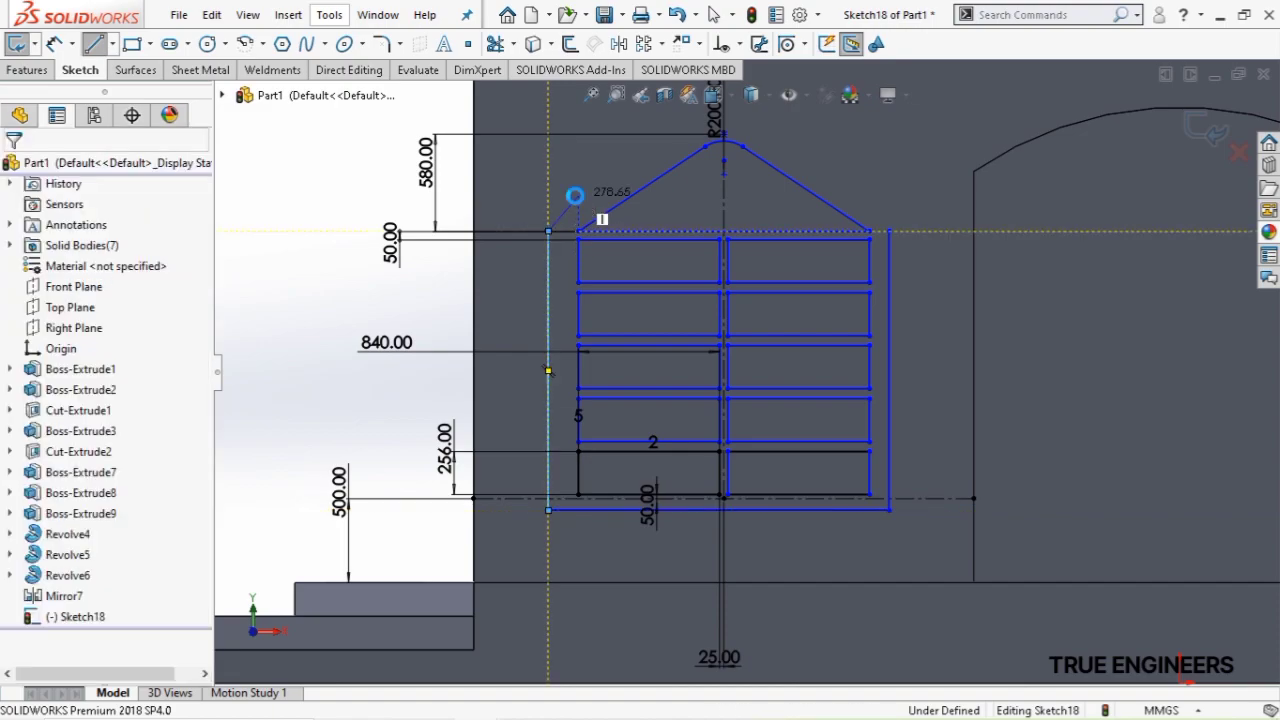
Dimension the gap between the frame's right side and the right pane column as 50 mm
{"action": "left_click", "coordinate": [55, 44]}
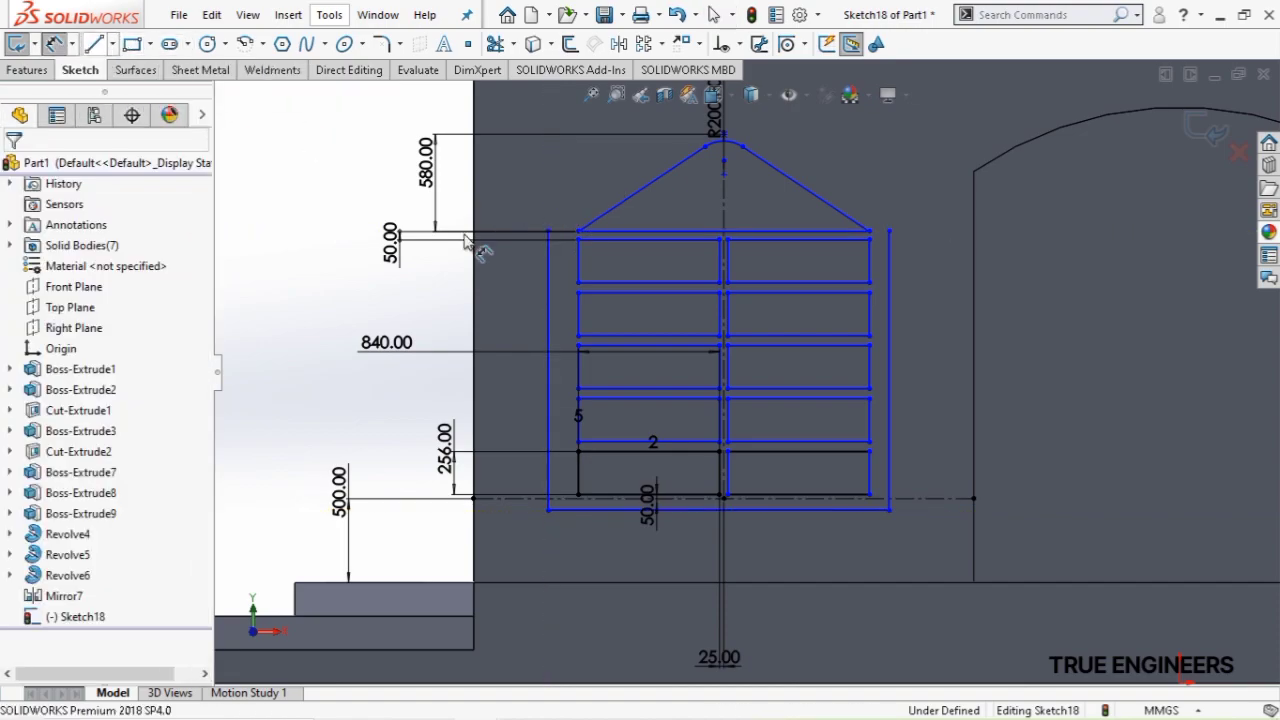
{"action": "left_click", "coordinate": [889, 318]}
{"action": "left_click", "coordinate": [918, 317]}
{"action": "key", "text": "Return"}
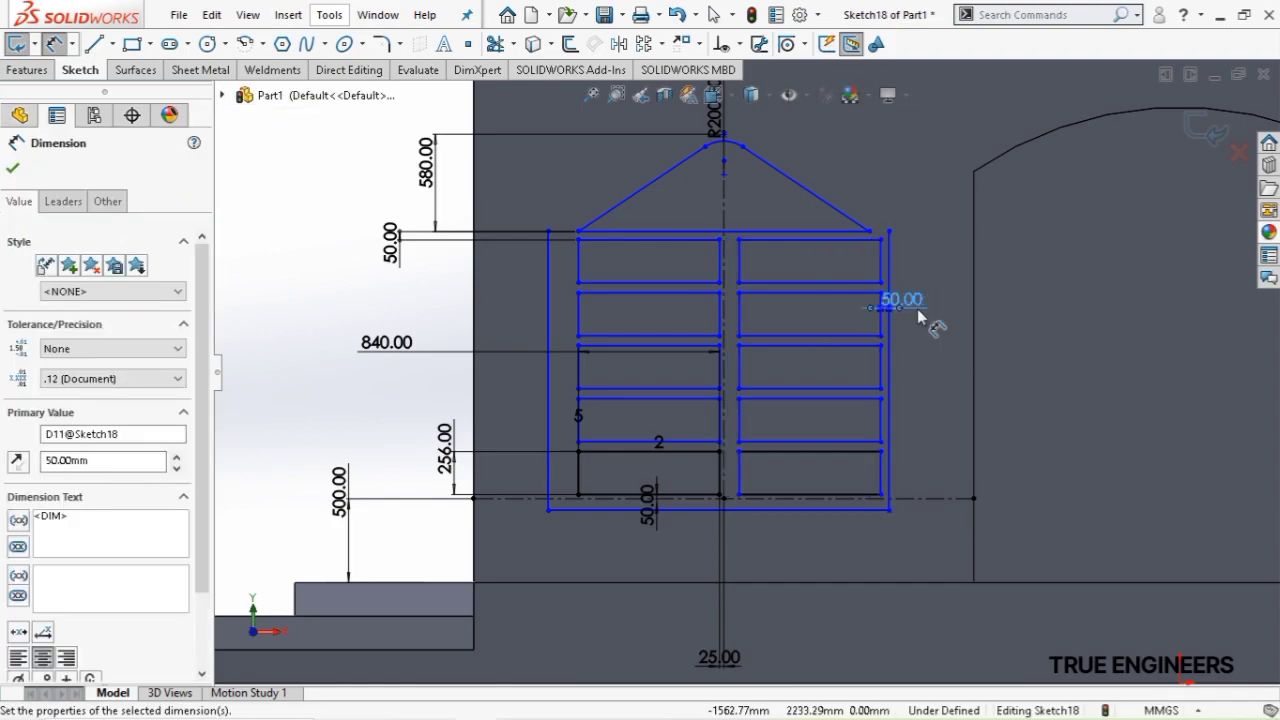
Dimension the gap between the two pane columns as 50 mm
{"action": "left_click", "coordinate": [737, 329]}
{"action": "left_click", "coordinate": [738, 325]}
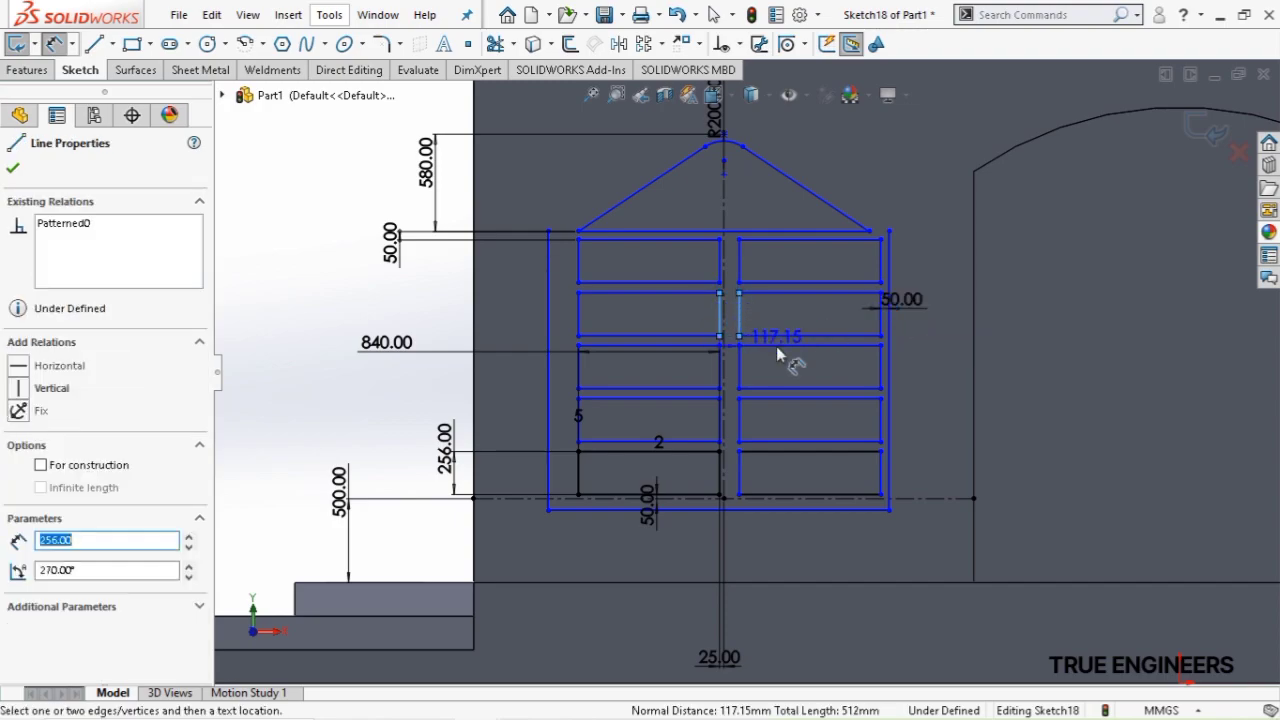
{"action": "left_click", "coordinate": [781, 318]}
{"action": "type", "text": "50"}
{"action": "key", "text": "Return"}
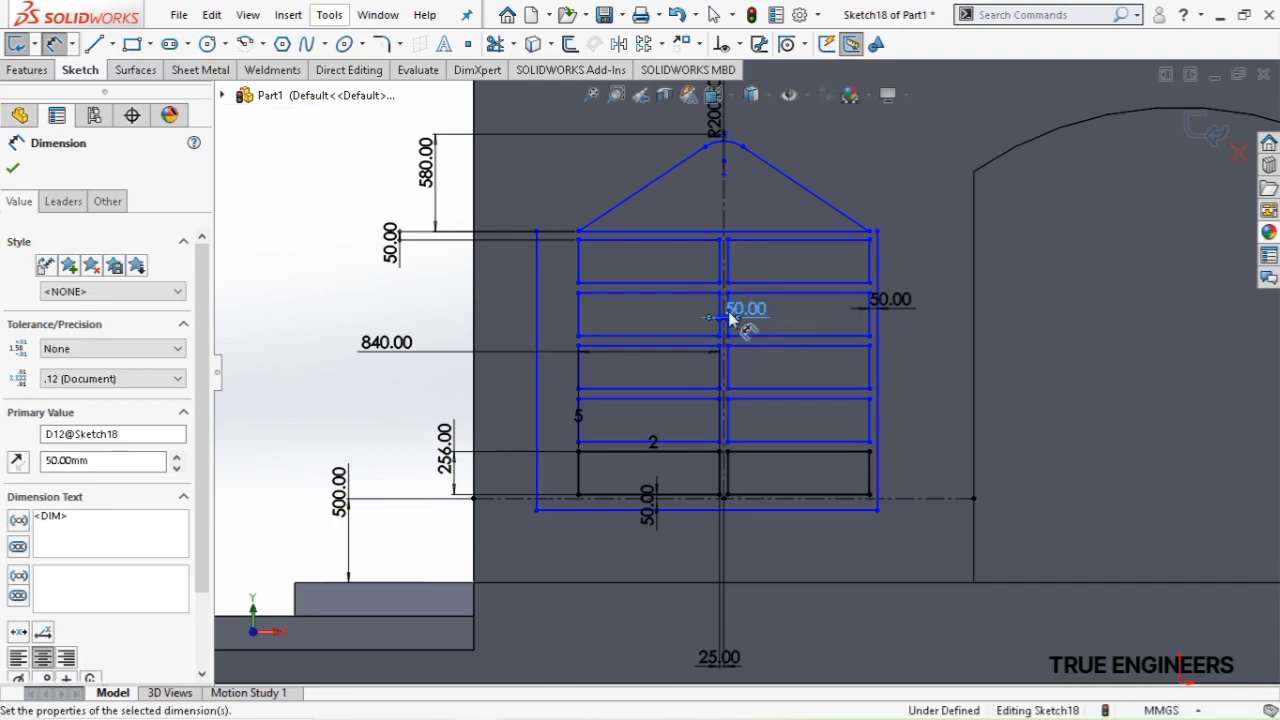
Dimension the gap between the frame's left side and the left pane column as 50 mm
{"action": "left_click", "coordinate": [579, 307]}
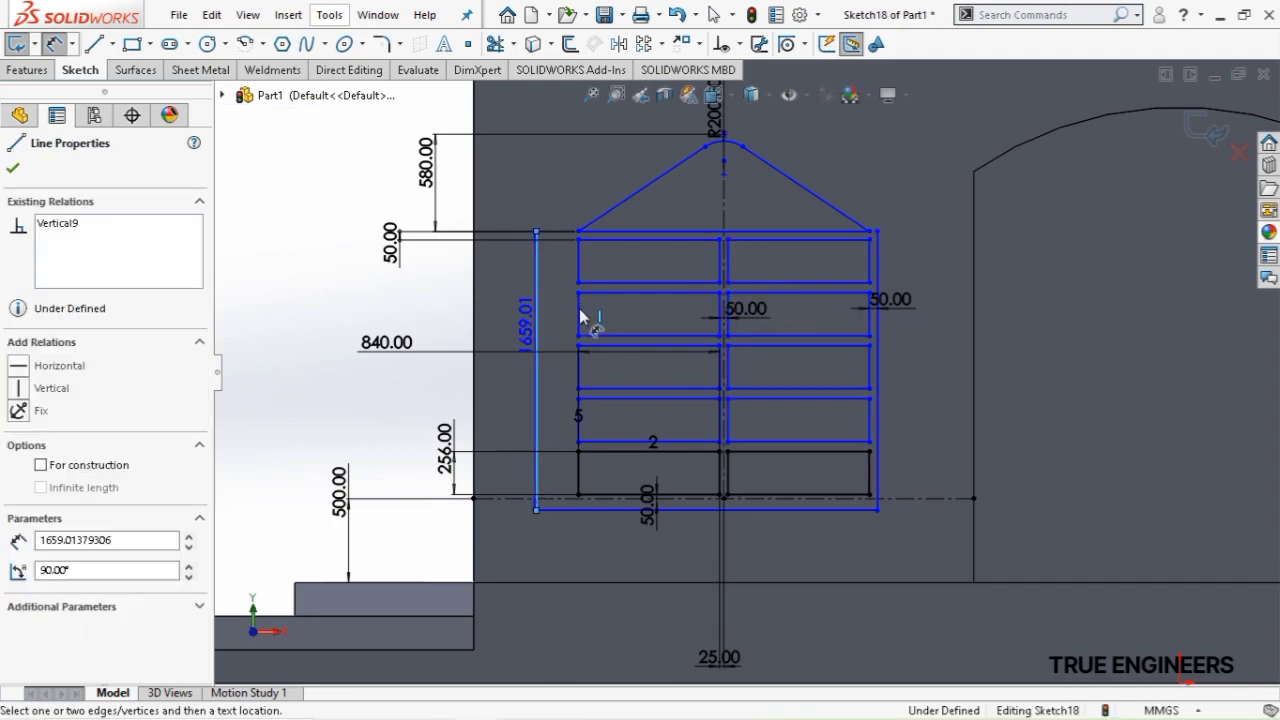
{"action": "left_click", "coordinate": [537, 315]}
{"action": "left_click", "coordinate": [501, 317]}
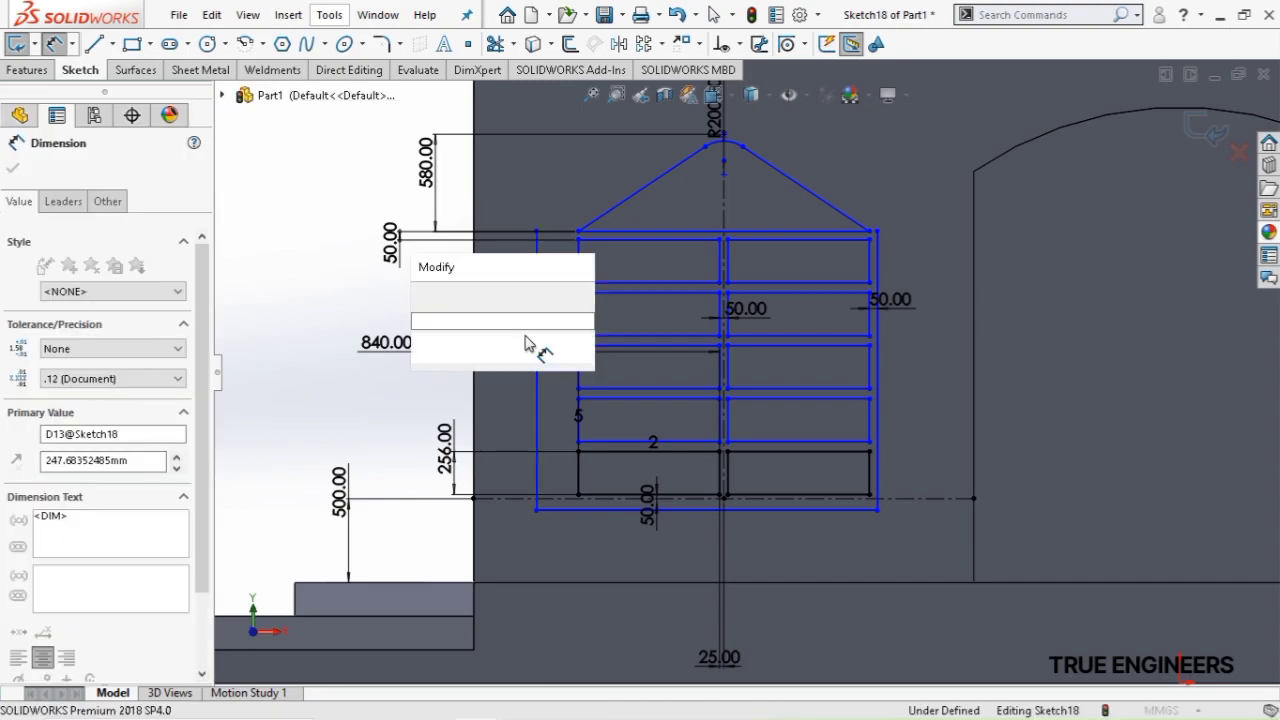
{"action": "key", "text": "Return"}
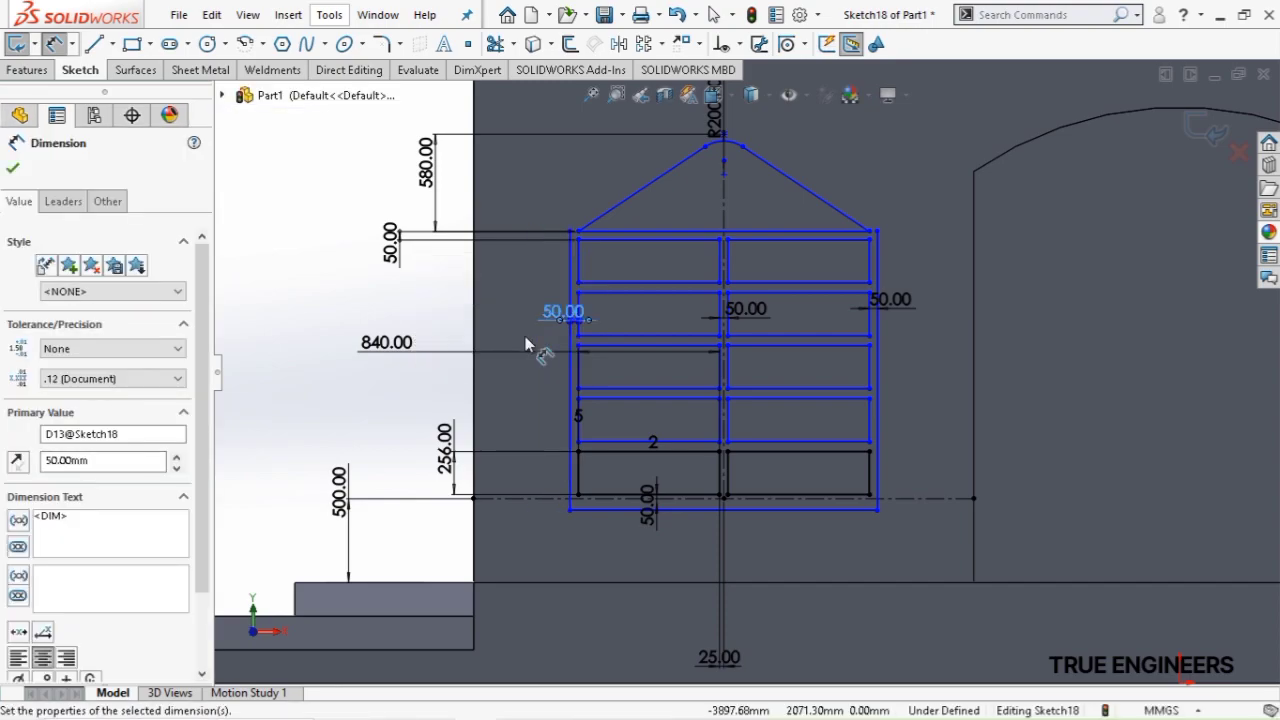
Dimension the gap between the frame's bottom line and the lowest pane's bottom edge as 50 mm
{"action": "left_click", "coordinate": [782, 510]}
{"action": "left_click", "coordinate": [777, 510]}
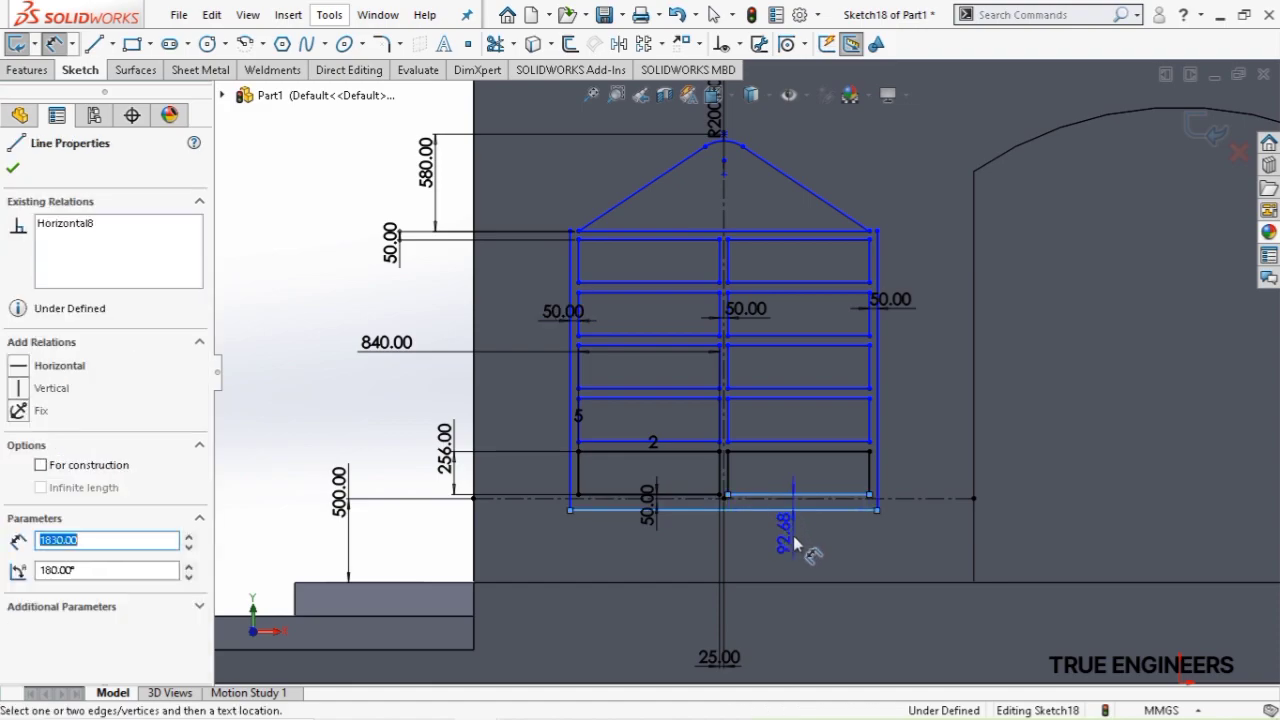
{"action": "left_click", "coordinate": [797, 538]}
{"action": "key", "text": "Return"}
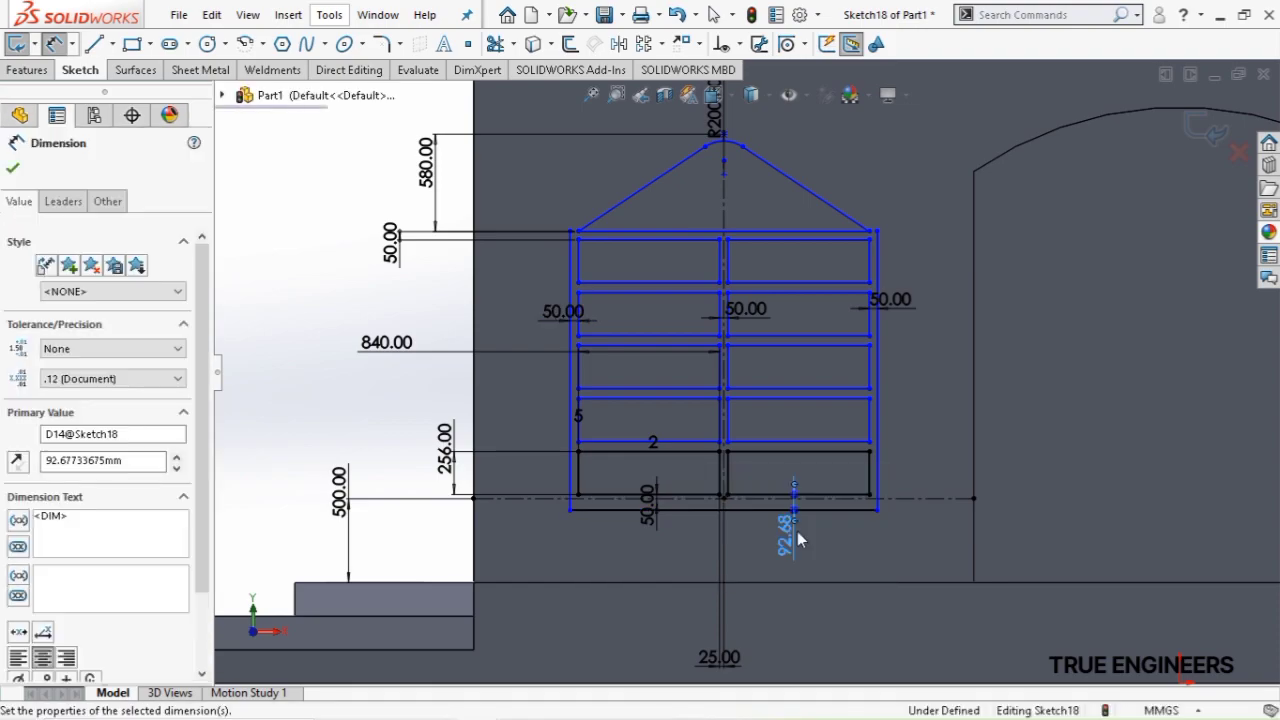
{"action": "key", "text": "Escape"}
Offset the triangle's two sloped sides and the rounded apex outward by 50 mm
{"action": "scroll", "coordinate": [656, 203], "scroll_direction": "up", "scroll_amount": 2}
{"action": "scroll", "coordinate": [645, 174], "scroll_direction": "down", "scroll_amount": 4}
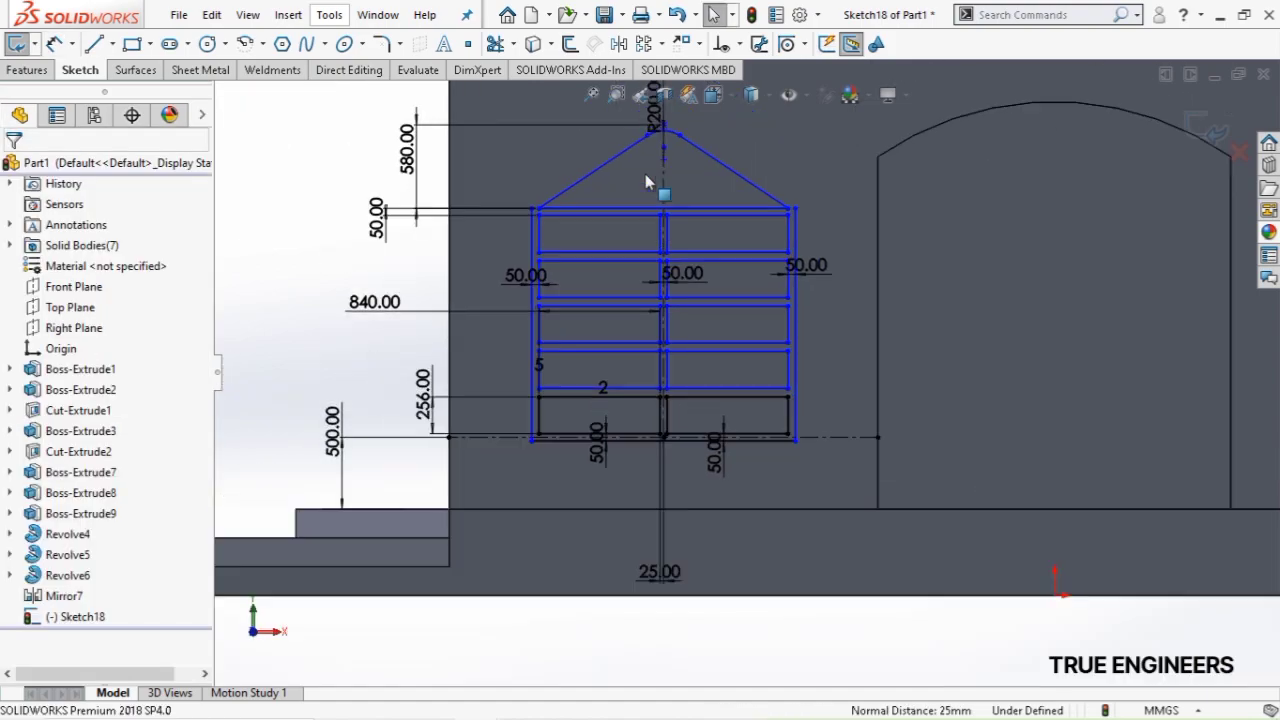
{"action": "scroll", "coordinate": [564, 179], "scroll_direction": "down", "scroll_amount": 1}
{"action": "left_click", "coordinate": [596, 221]}
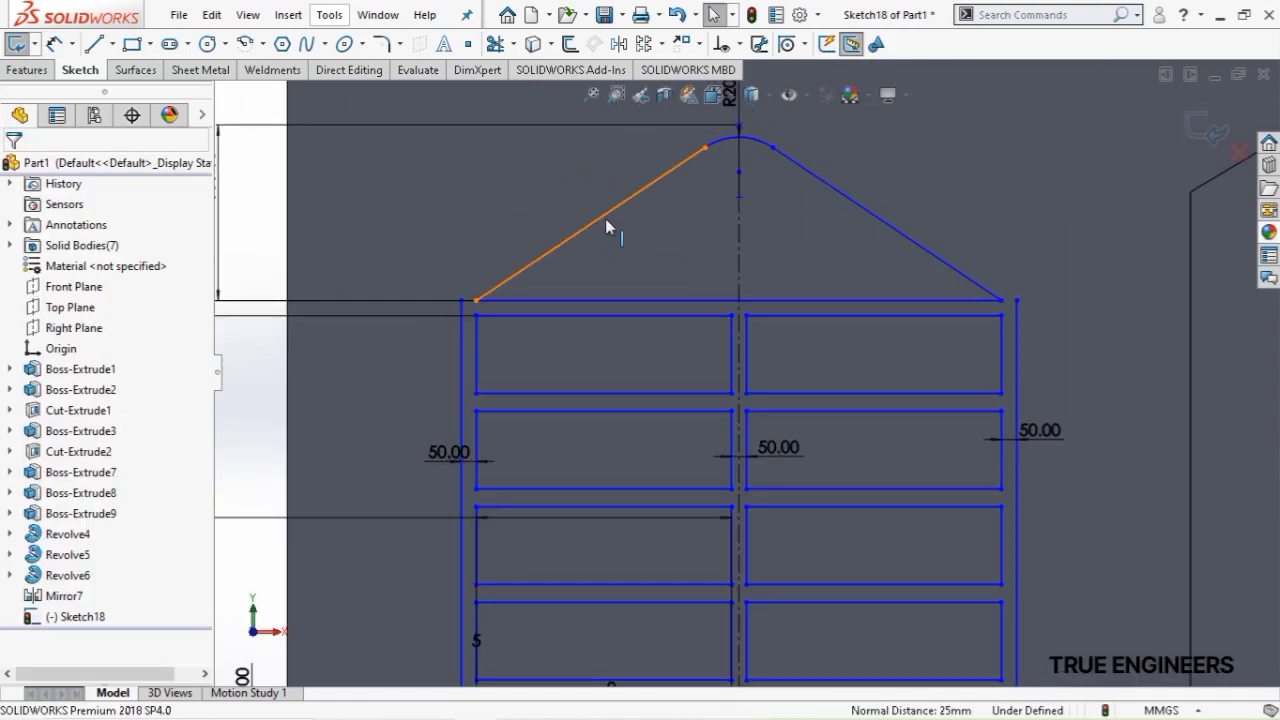
{"action": "left_click", "coordinate": [723, 156]}
{"action": "left_click", "coordinate": [569, 44]}
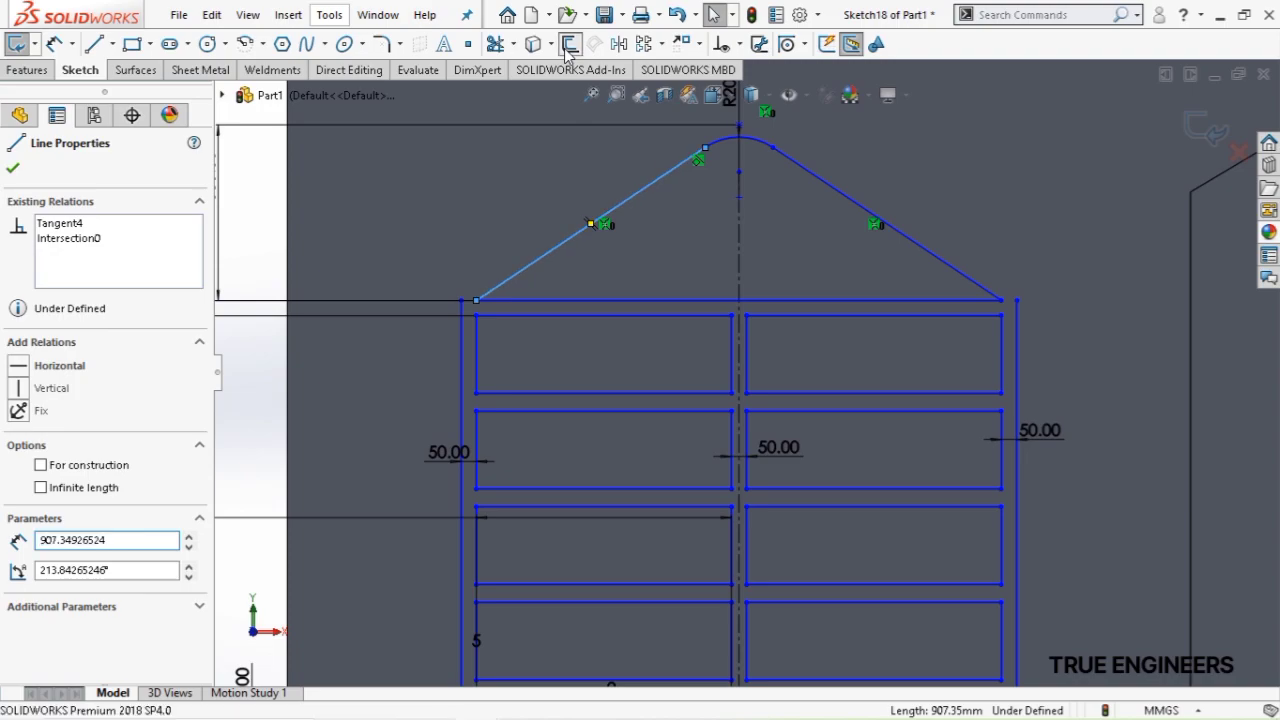
{"action": "left_click", "coordinate": [757, 143]}
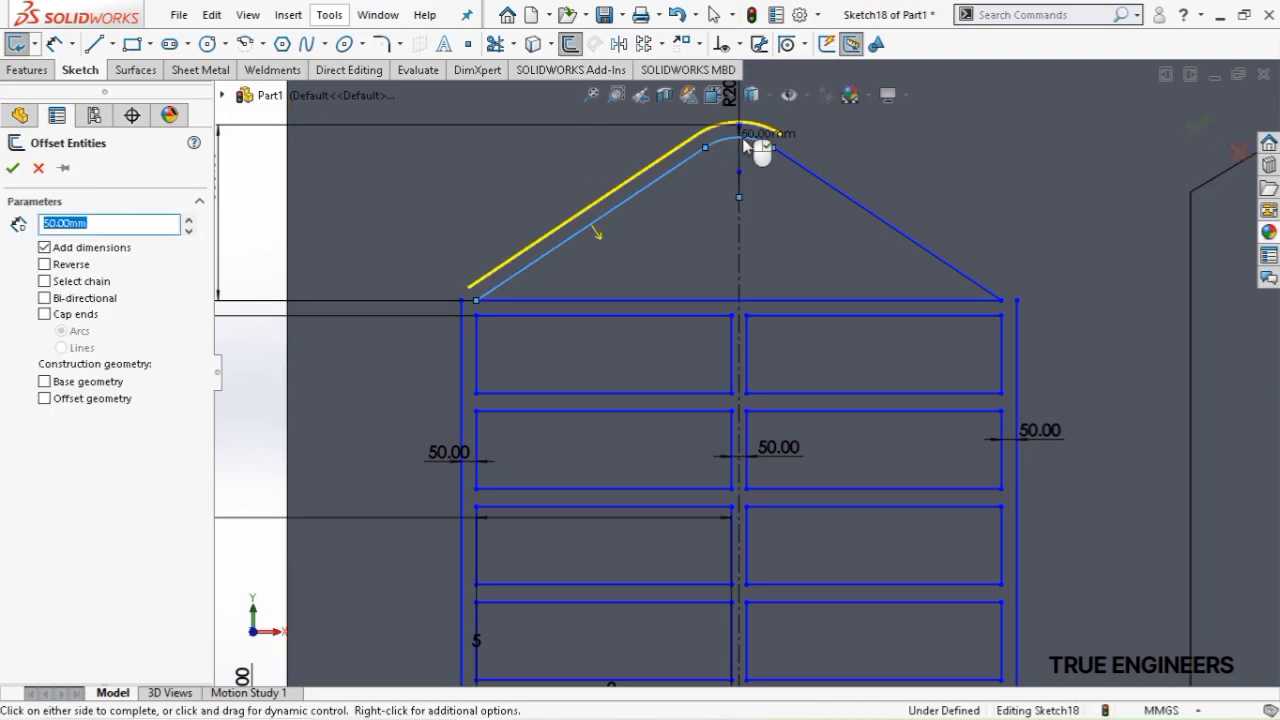
{"action": "left_click", "coordinate": [817, 174]}
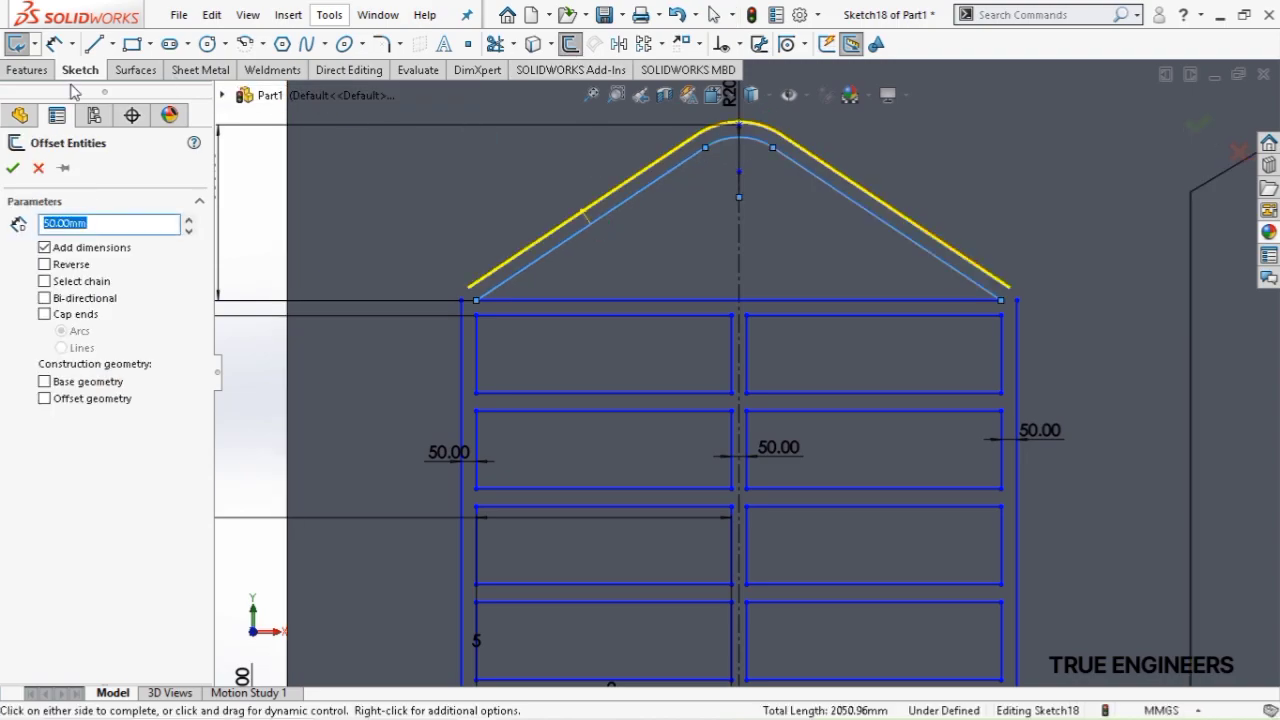
{"action": "left_click", "coordinate": [13, 168]}
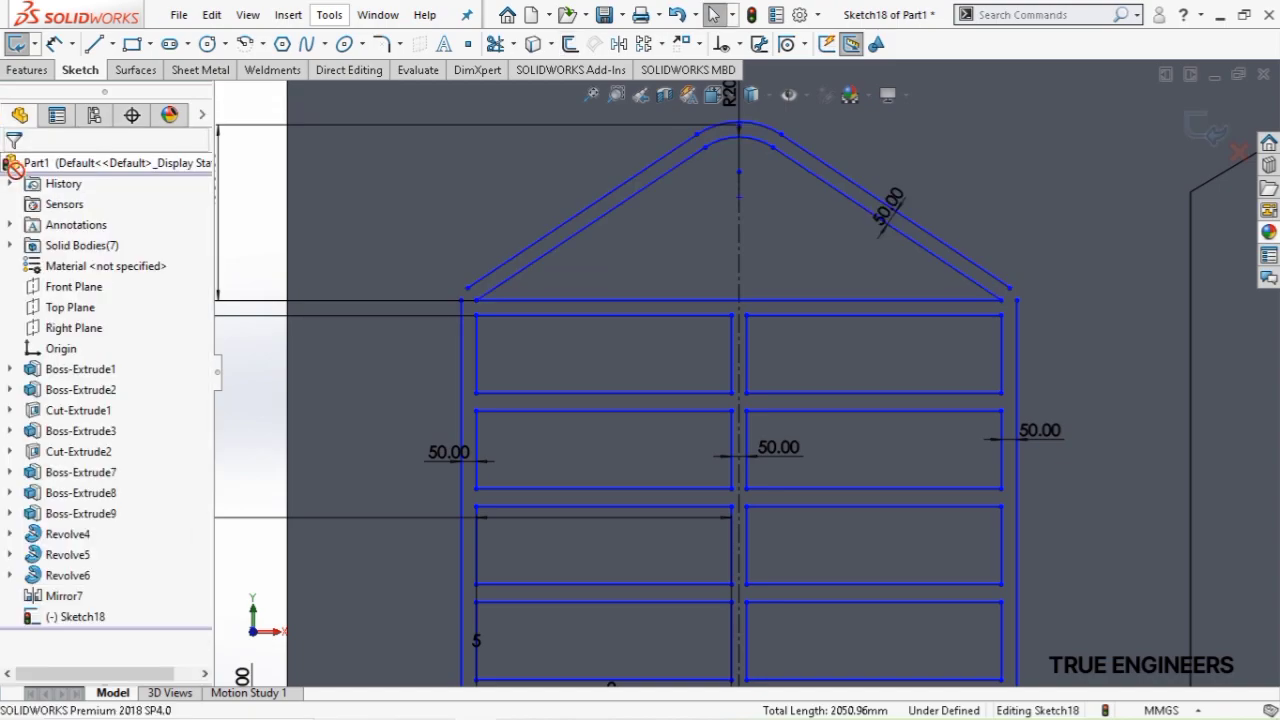
Extend the frame's left side upward with a vertical line about 74 mm long from its upper end
{"action": "scroll", "coordinate": [963, 507], "scroll_direction": "up", "scroll_amount": 2}
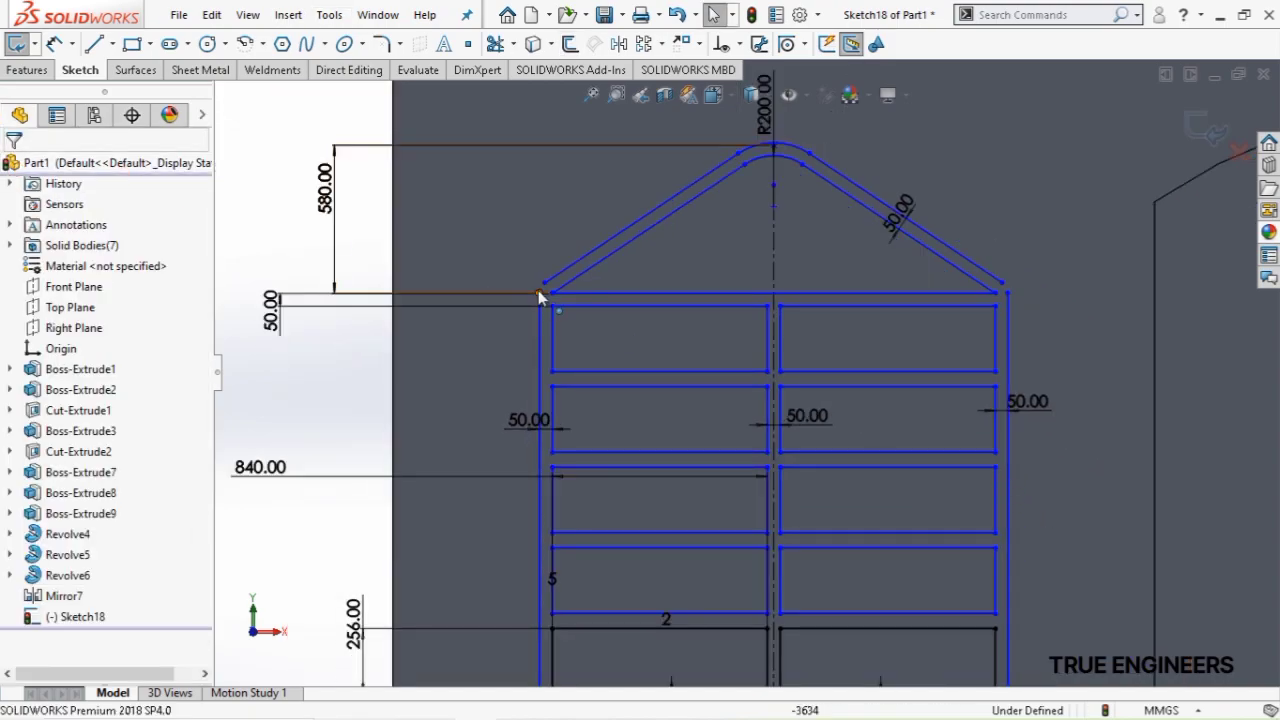
{"action": "scroll", "coordinate": [555, 290], "scroll_direction": "down", "scroll_amount": 3}
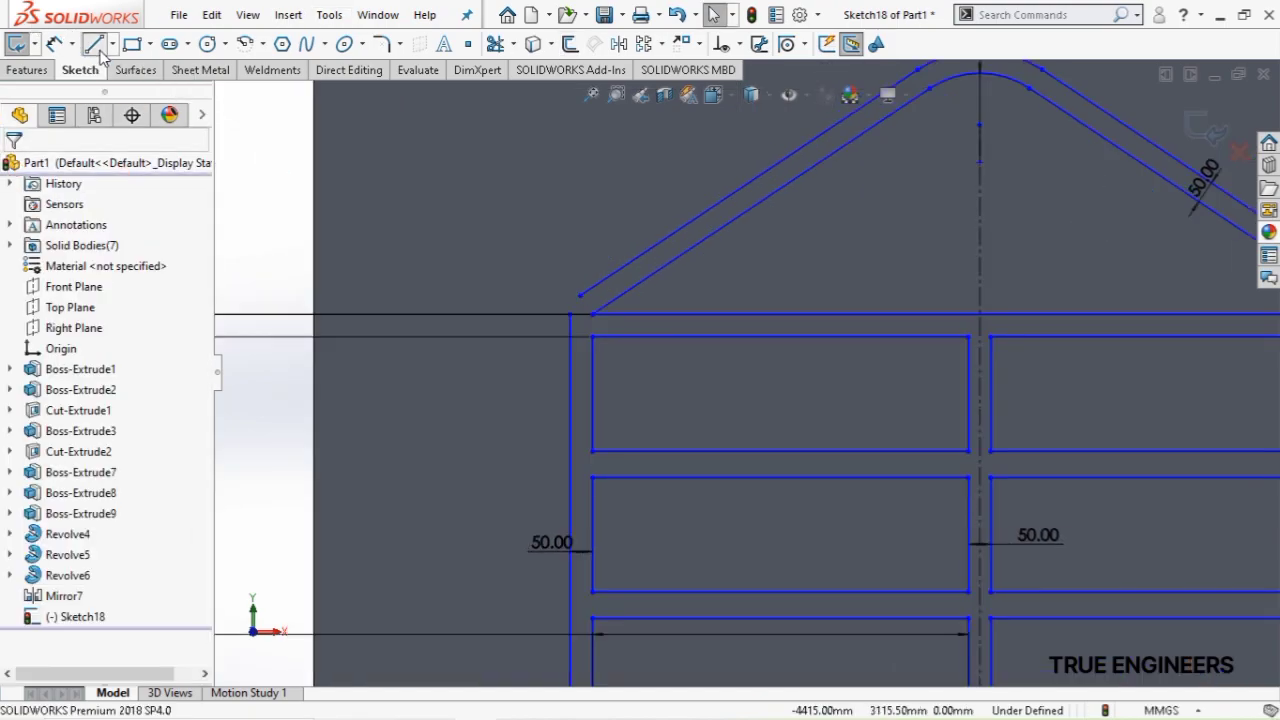
{"action": "left_click", "coordinate": [570, 316]}
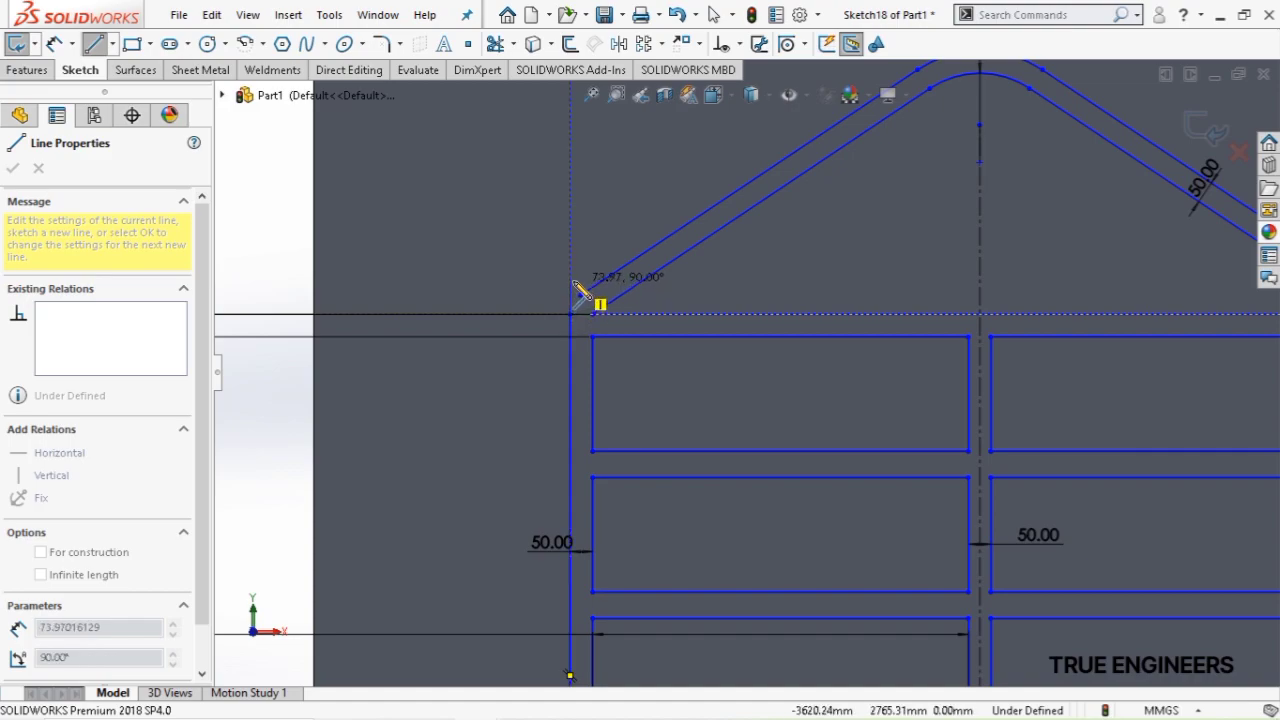
{"action": "left_click", "coordinate": [571, 281]}
{"action": "key", "text": "Escape"}
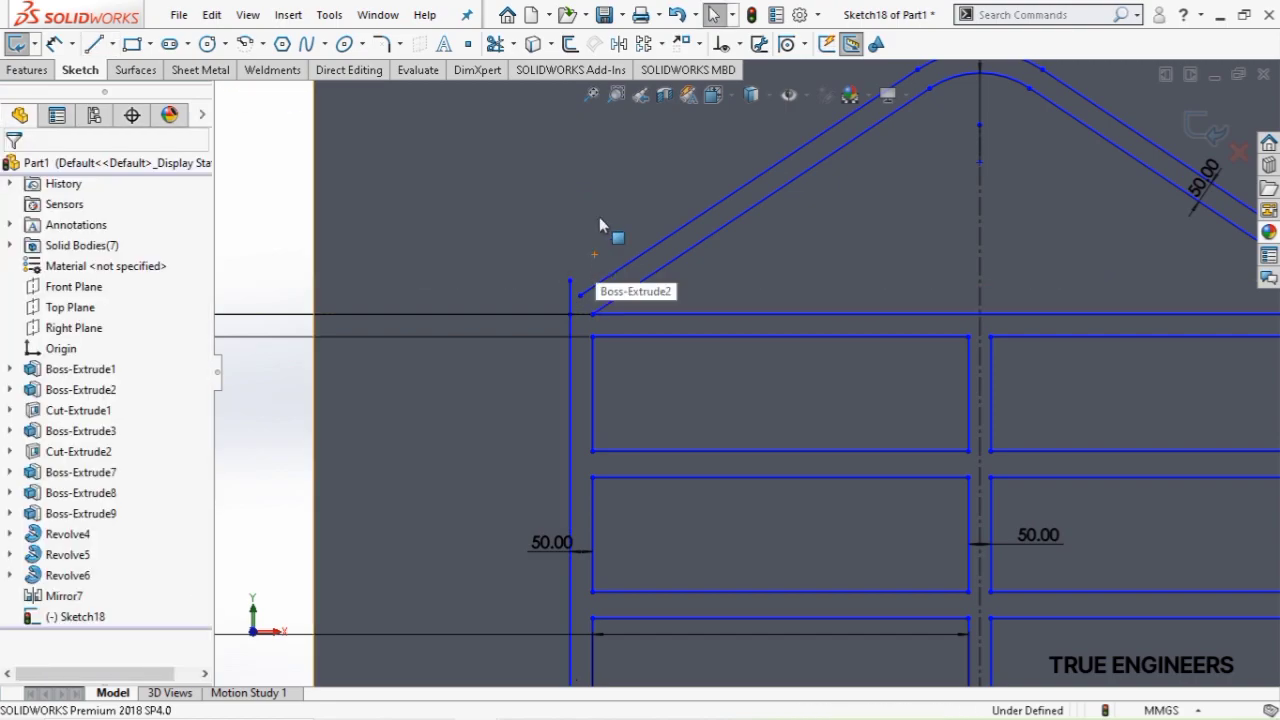
Sketch a line about 27 mm long continuing the offset left slope from its lower end to the vertical extension
{"action": "left_click", "coordinate": [580, 296]}
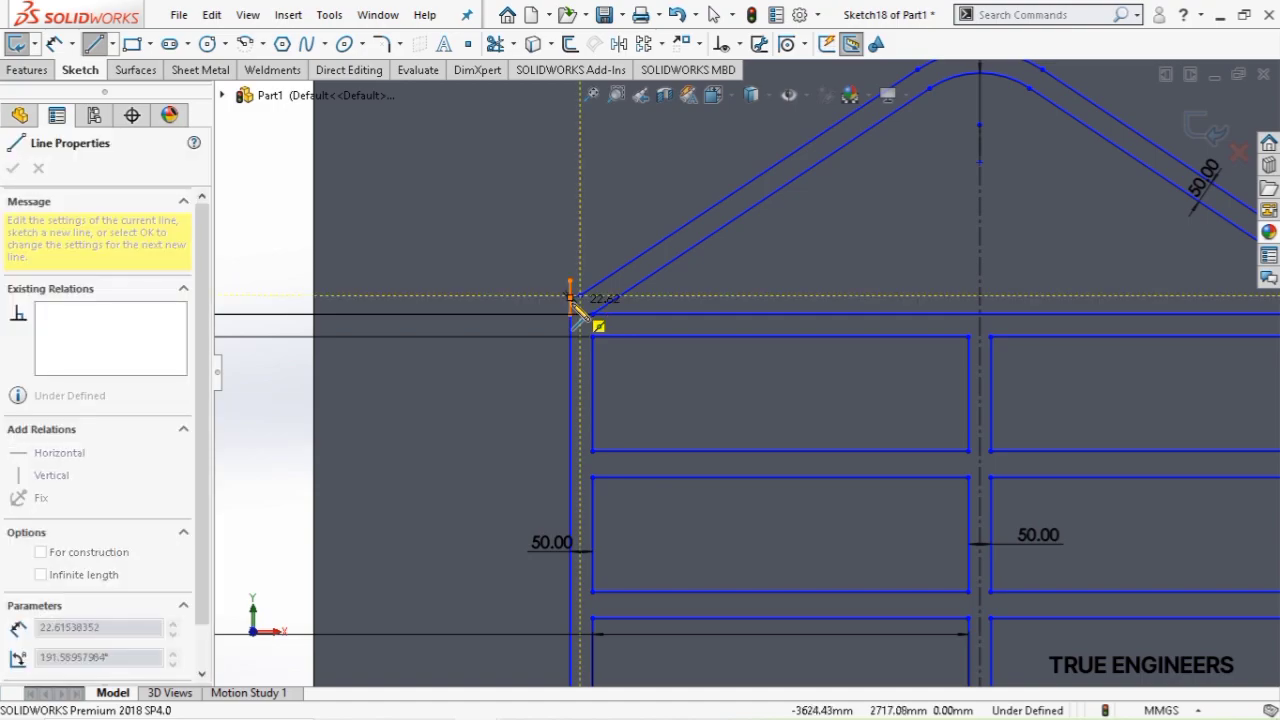
{"action": "scroll", "coordinate": [570, 297], "scroll_direction": "down", "scroll_amount": 5}
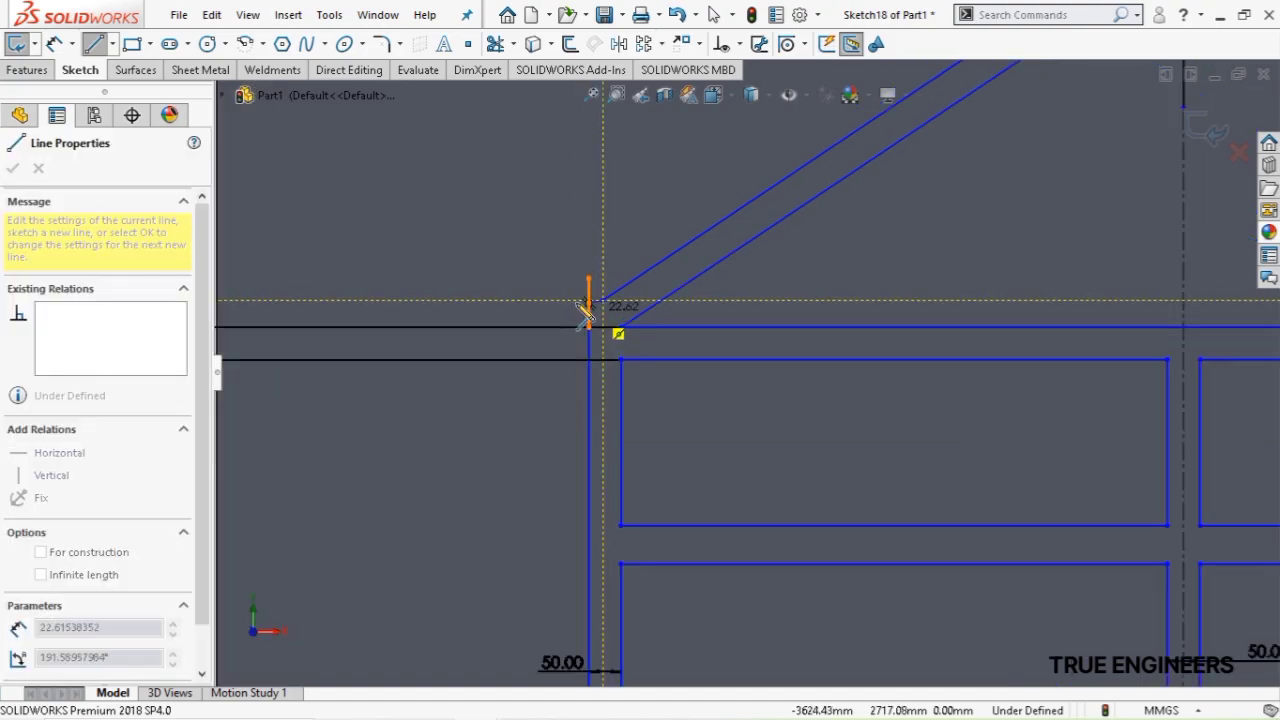
{"action": "left_click", "coordinate": [649, 309]}
{"action": "left_click", "coordinate": [650, 309]}
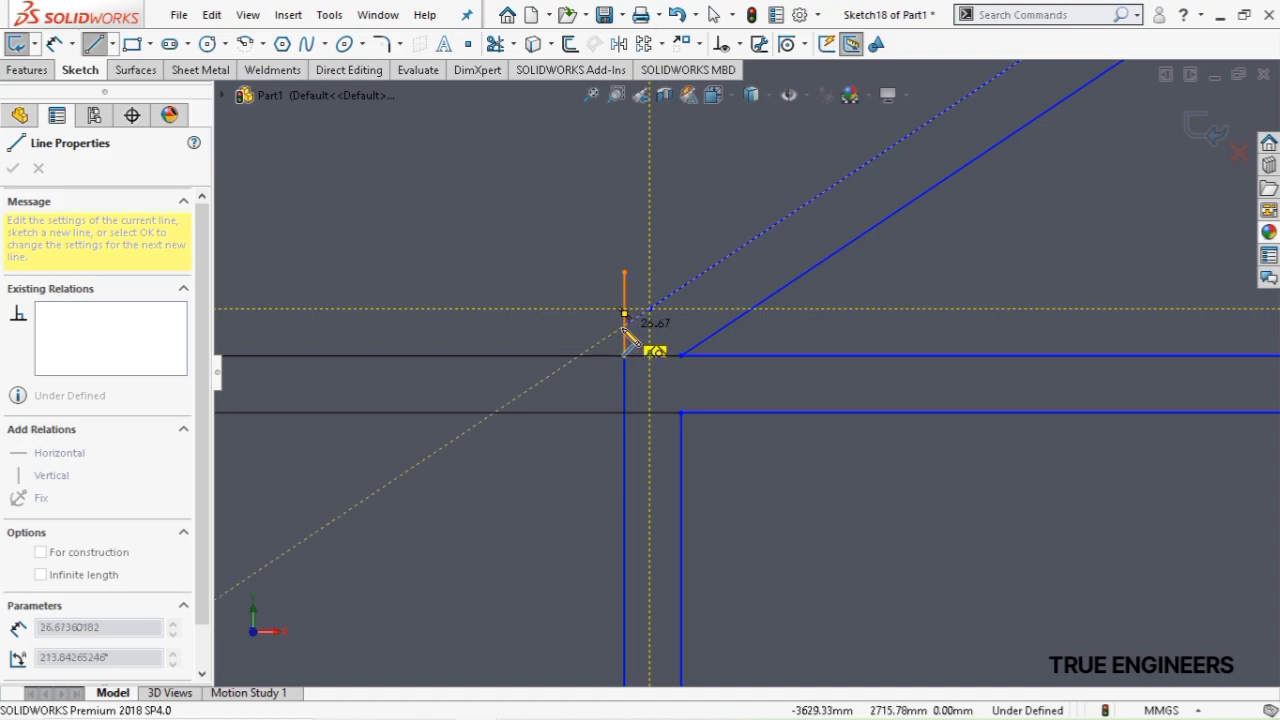
{"action": "left_click", "coordinate": [623, 328]}
{"action": "double_click", "coordinate": [648, 308]}
{"action": "key", "text": "Escape"}
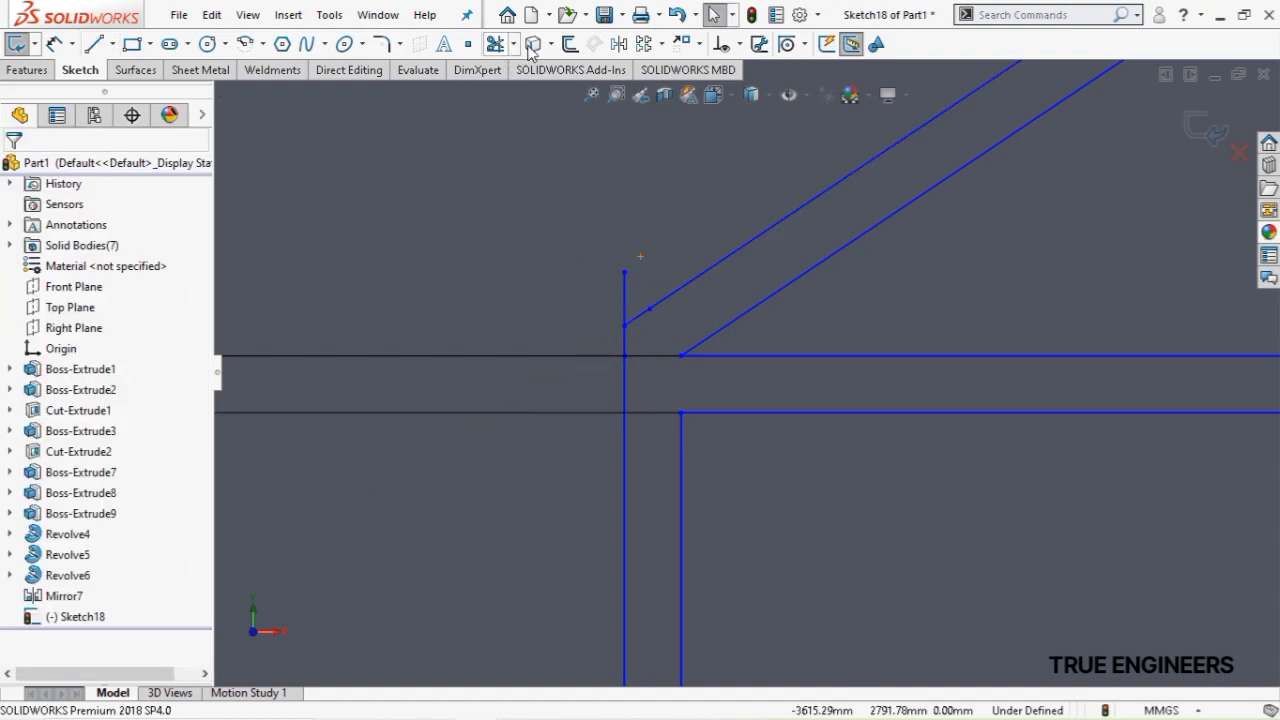
Trim away the part of the left vertical extension that sticks out above the sloped line
{"action": "left_click", "coordinate": [494, 43]}
{"action": "left_click", "coordinate": [623, 295]}
{"action": "scroll", "coordinate": [663, 314], "scroll_direction": "up", "scroll_amount": 2}
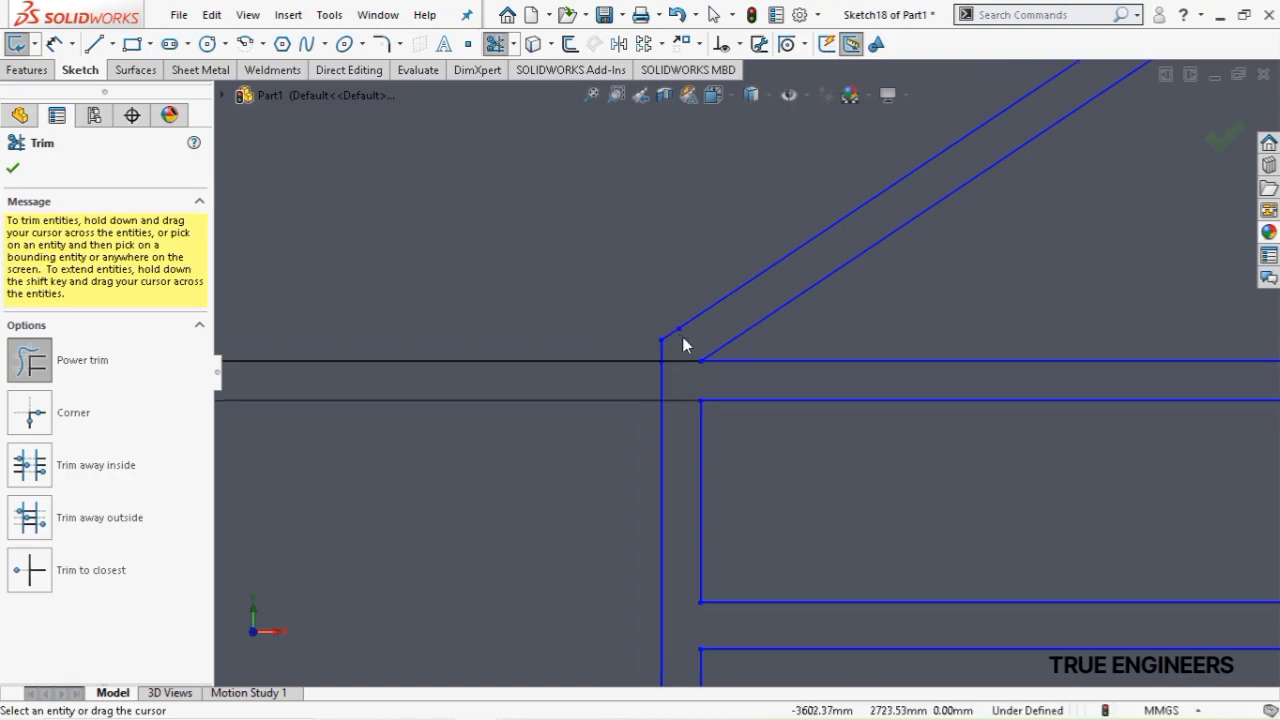
{"action": "key", "text": "Escape"}
Mirror the short sloped and vertical corner lines about the vertical centerline to close the frame's right corner
{"action": "left_click", "coordinate": [671, 331]}
{"action": "scroll", "coordinate": [665, 350], "scroll_direction": "down", "scroll_amount": 1}
{"action": "scroll", "coordinate": [671, 360], "scroll_direction": "down", "scroll_amount": 2}
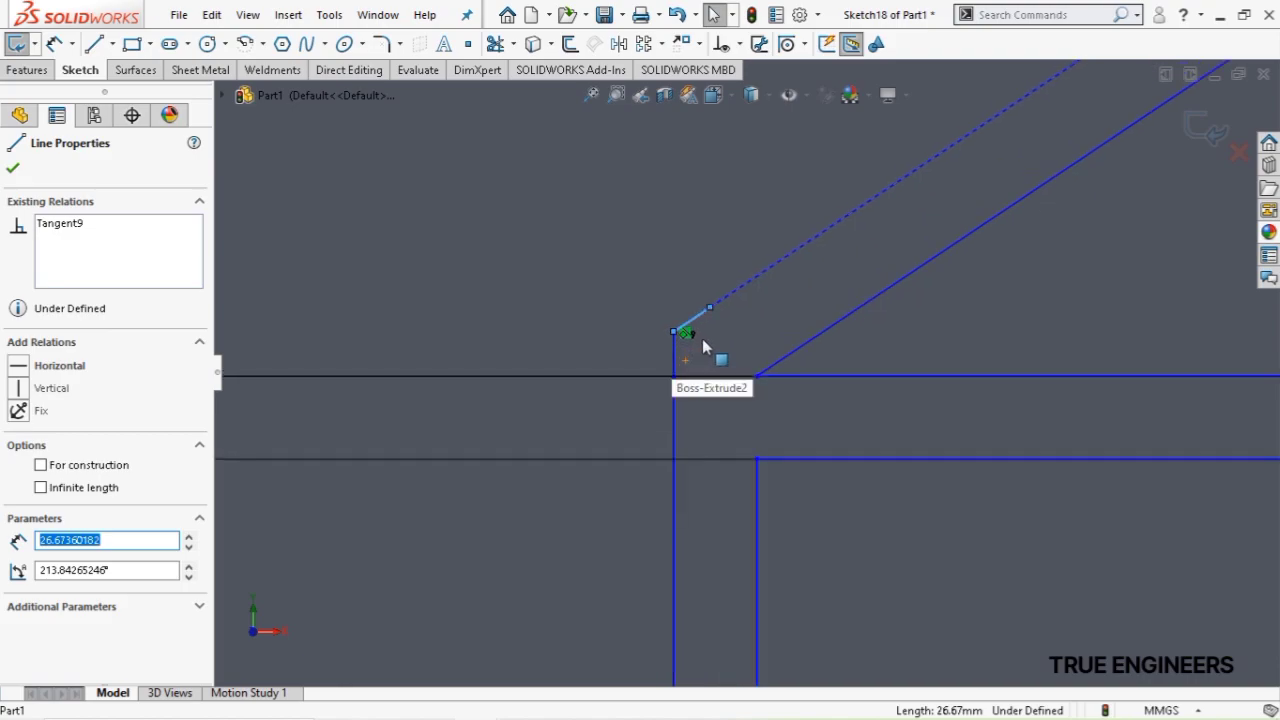
{"action": "left_click", "coordinate": [677, 357], "text": "ctrl"}
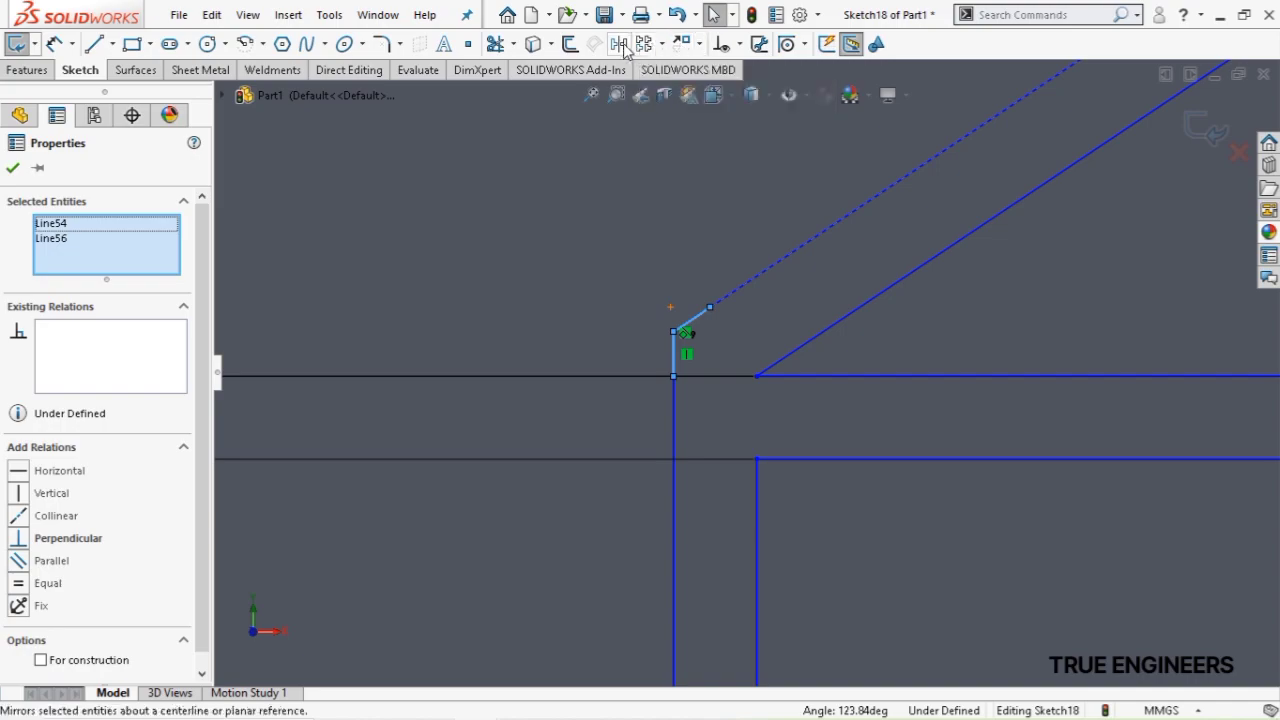
{"action": "left_click", "coordinate": [618, 45]}
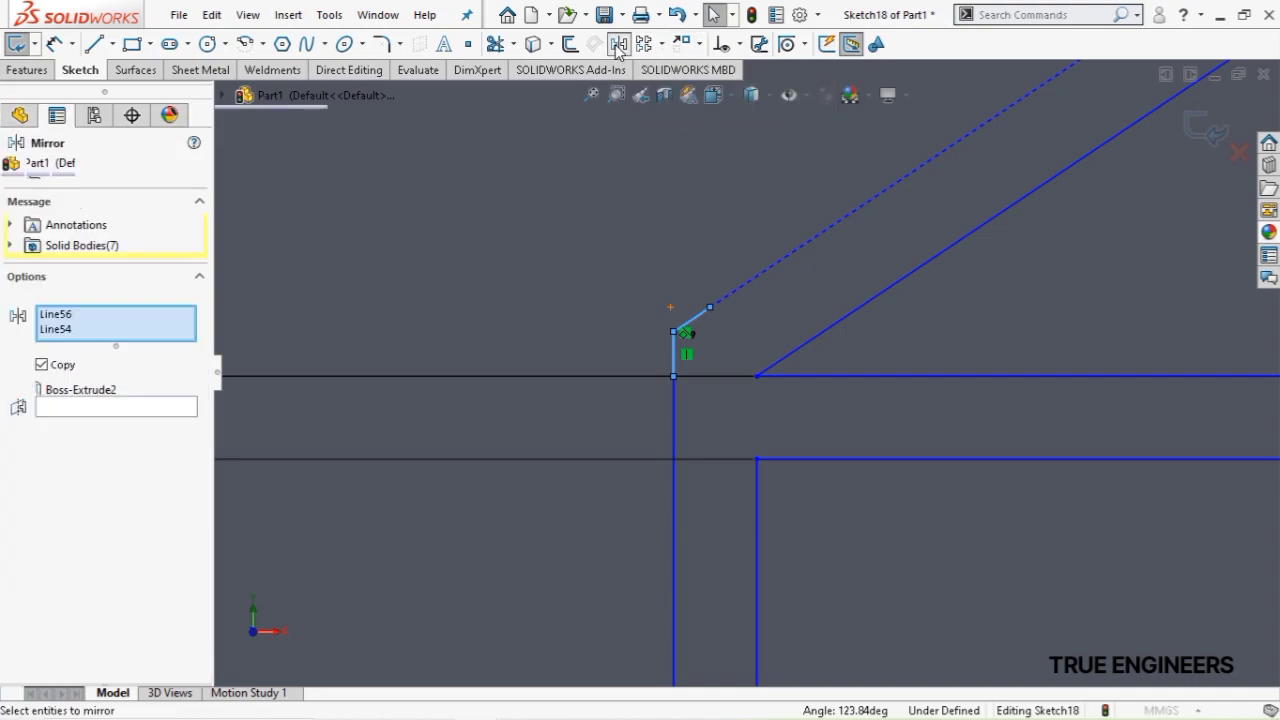
{"action": "left_click", "coordinate": [80, 408]}
{"action": "scroll", "coordinate": [842, 488], "scroll_direction": "up", "scroll_amount": 5}
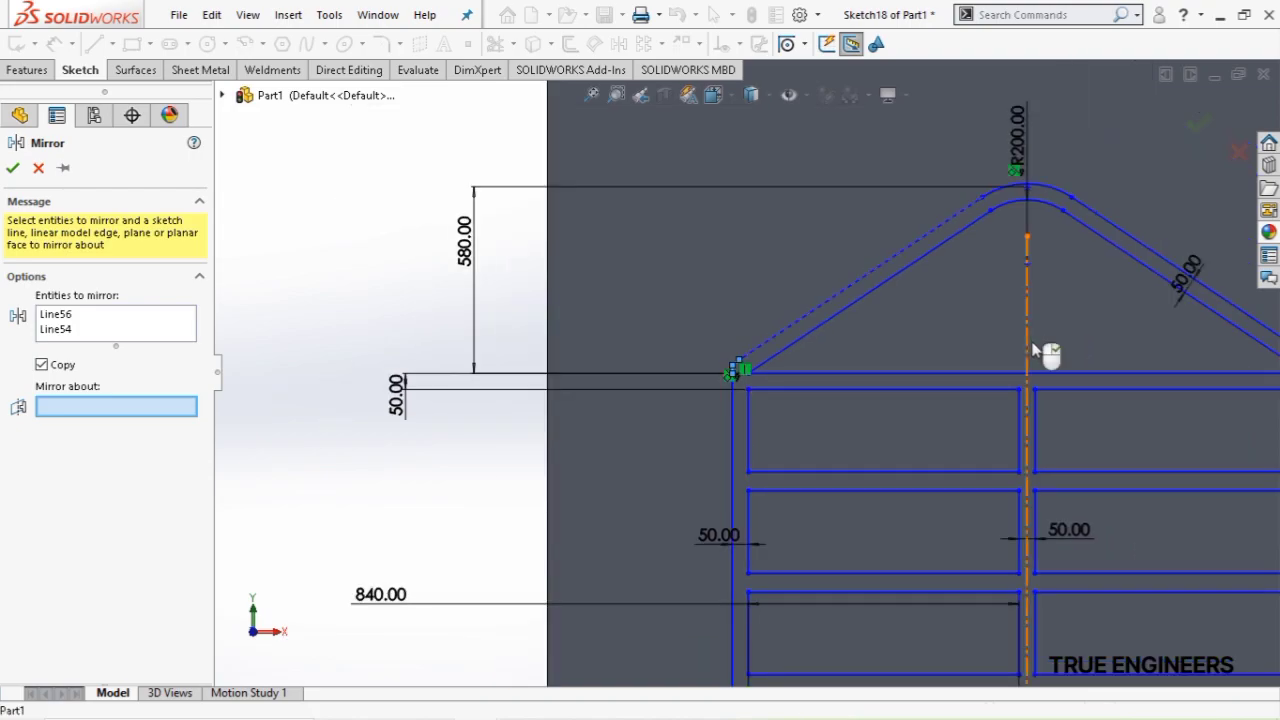
{"action": "left_click", "coordinate": [1038, 345]}
{"action": "scroll", "coordinate": [1146, 392], "scroll_direction": "up", "scroll_amount": 1}
{"action": "scroll", "coordinate": [1154, 366], "scroll_direction": "down", "scroll_amount": 4}
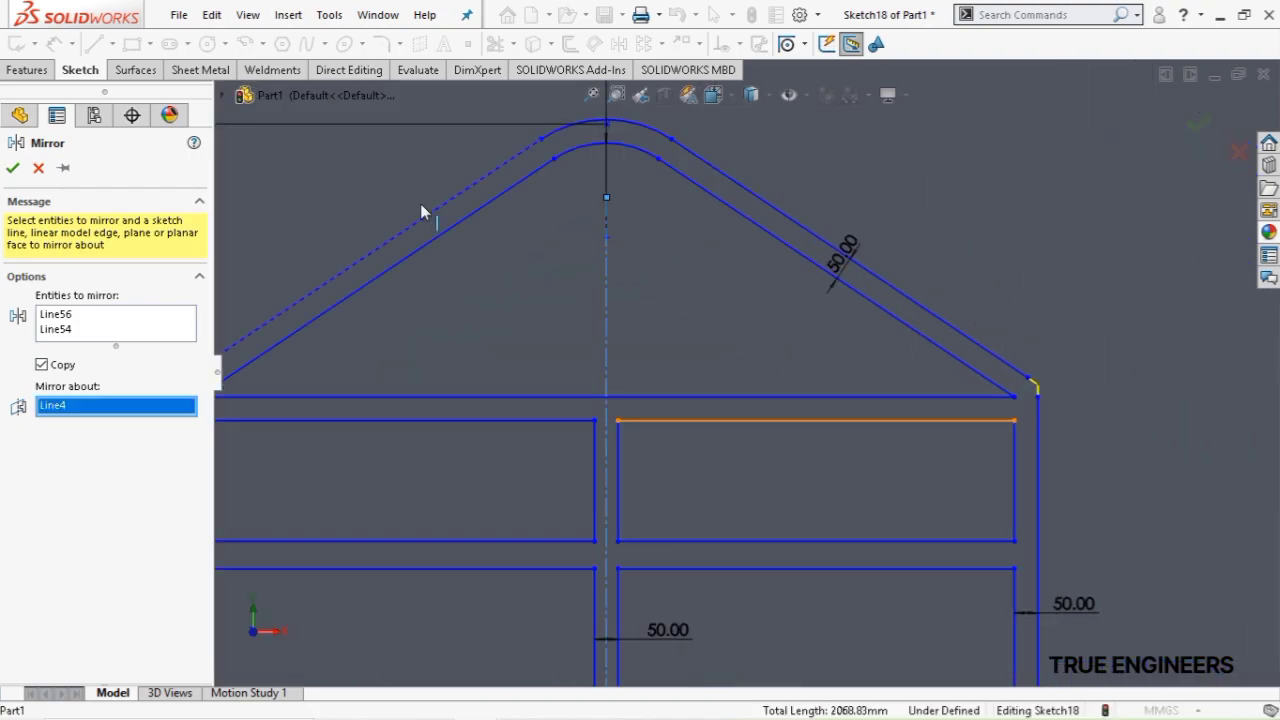
{"action": "left_click", "coordinate": [13, 170]}
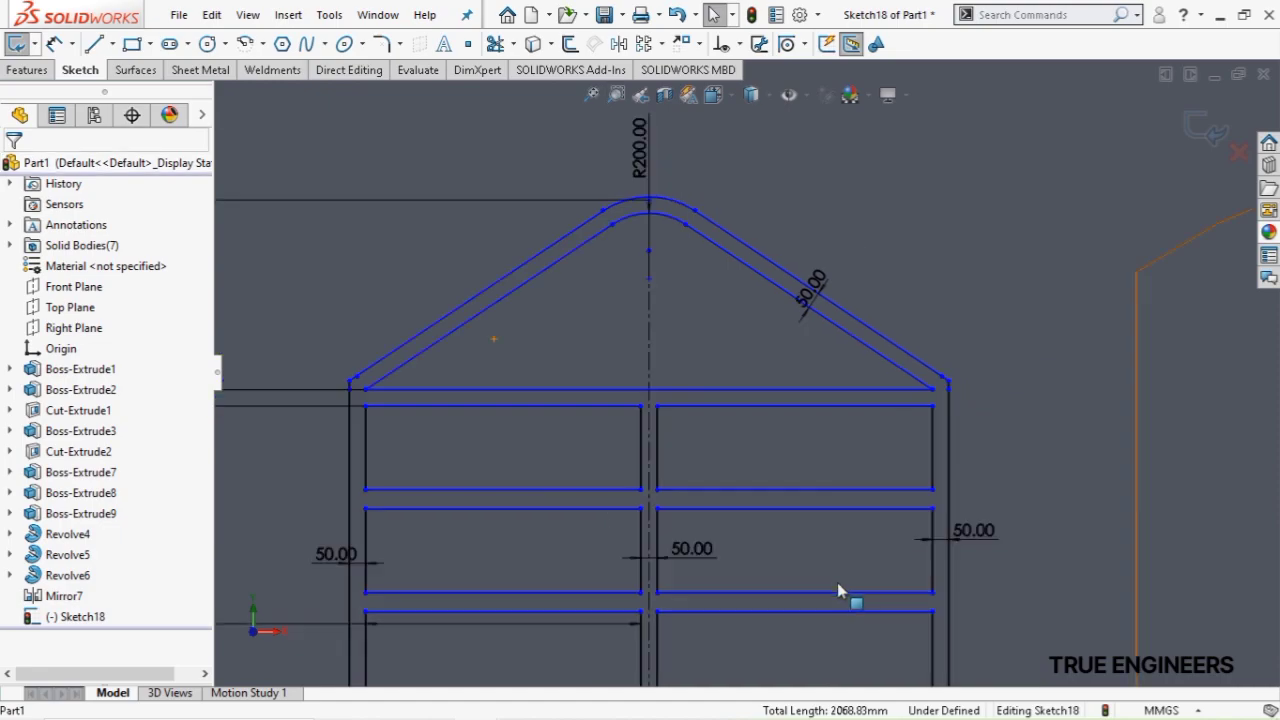
Fillet the window frame's four lower corners, inner and outer on both sides, with a 50 mm radius
{"action": "scroll", "coordinate": [780, 556], "scroll_direction": "up", "scroll_amount": 5}
{"action": "scroll", "coordinate": [808, 600], "scroll_direction": "down", "scroll_amount": 3}
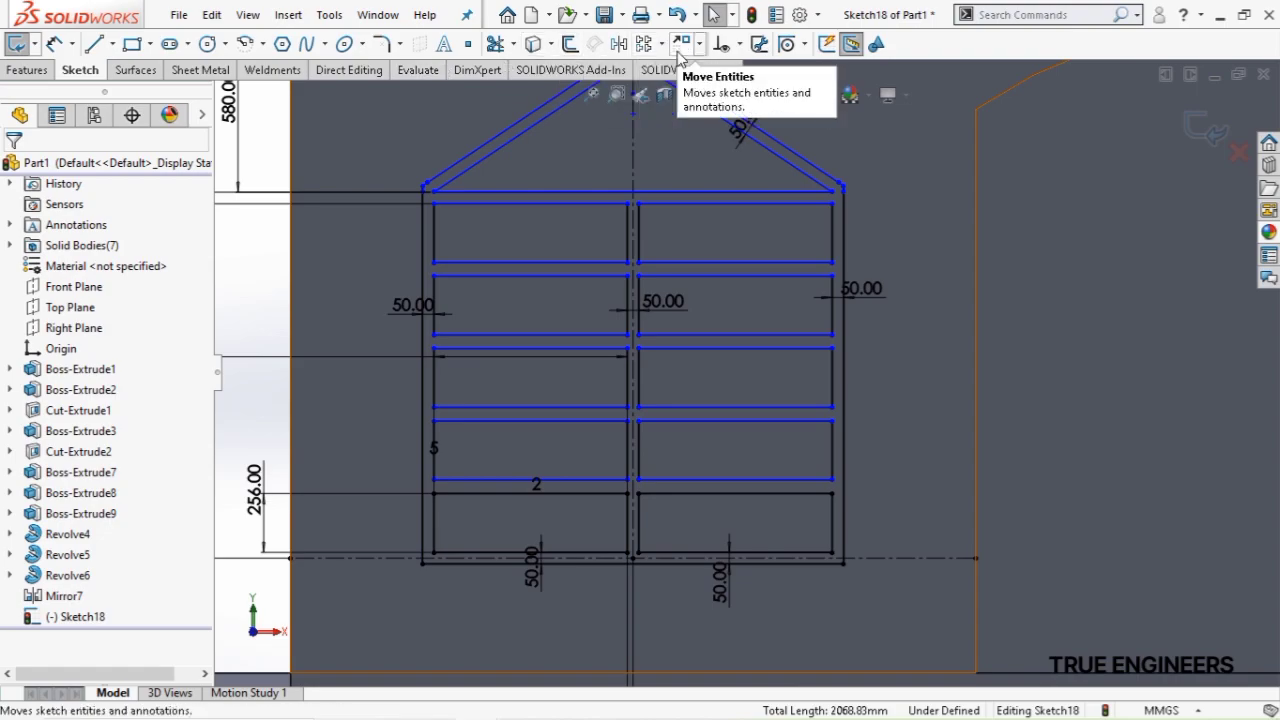
{"action": "left_click", "coordinate": [384, 45]}
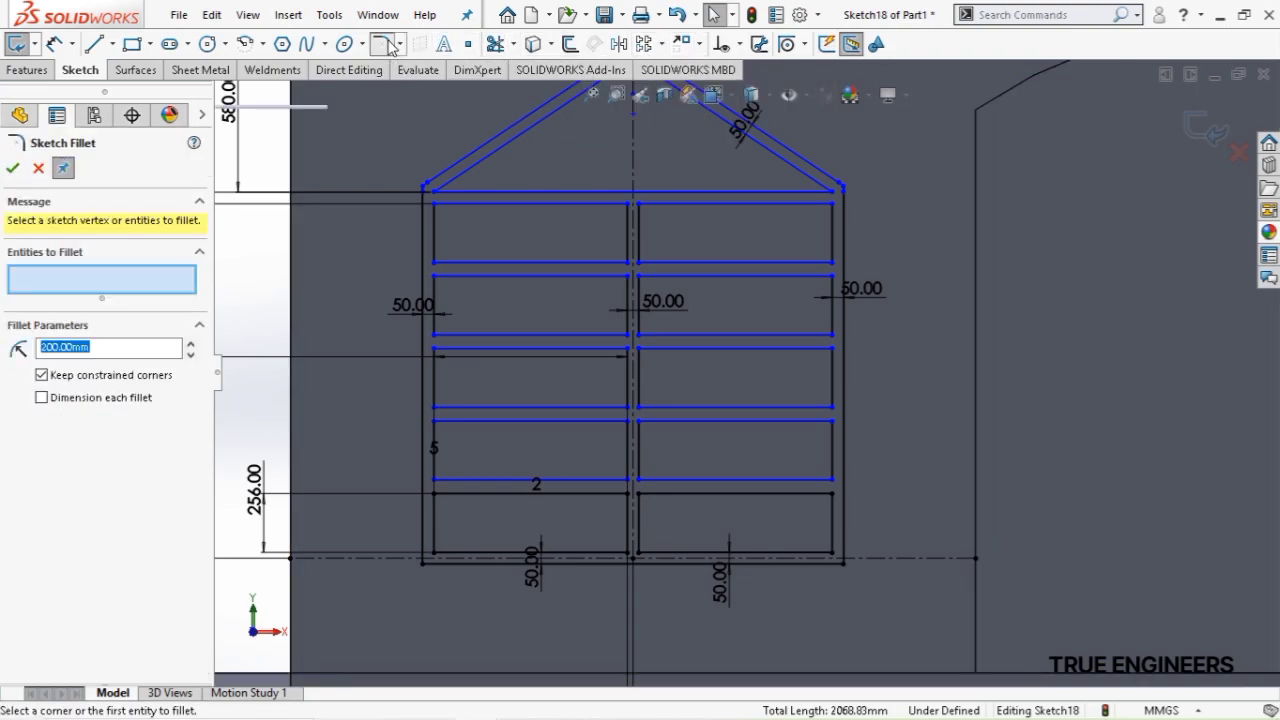
{"action": "left_click", "coordinate": [440, 557]}
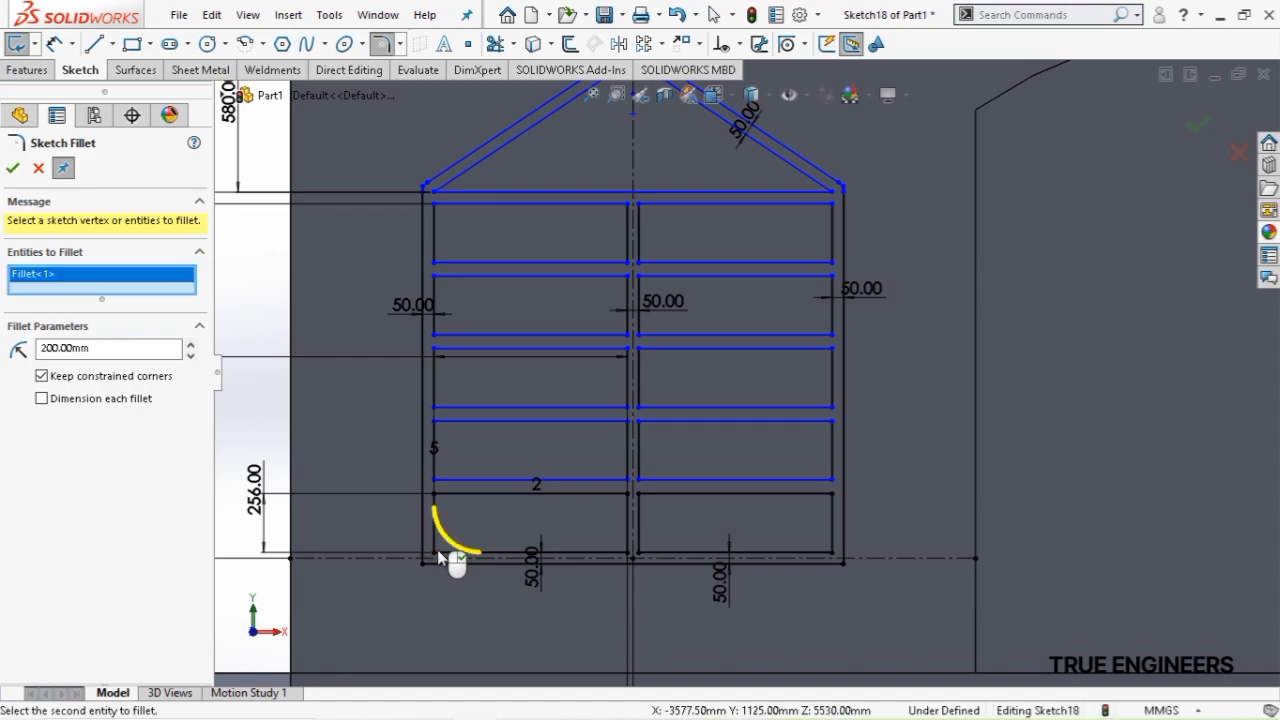
{"action": "left_click", "coordinate": [425, 566]}
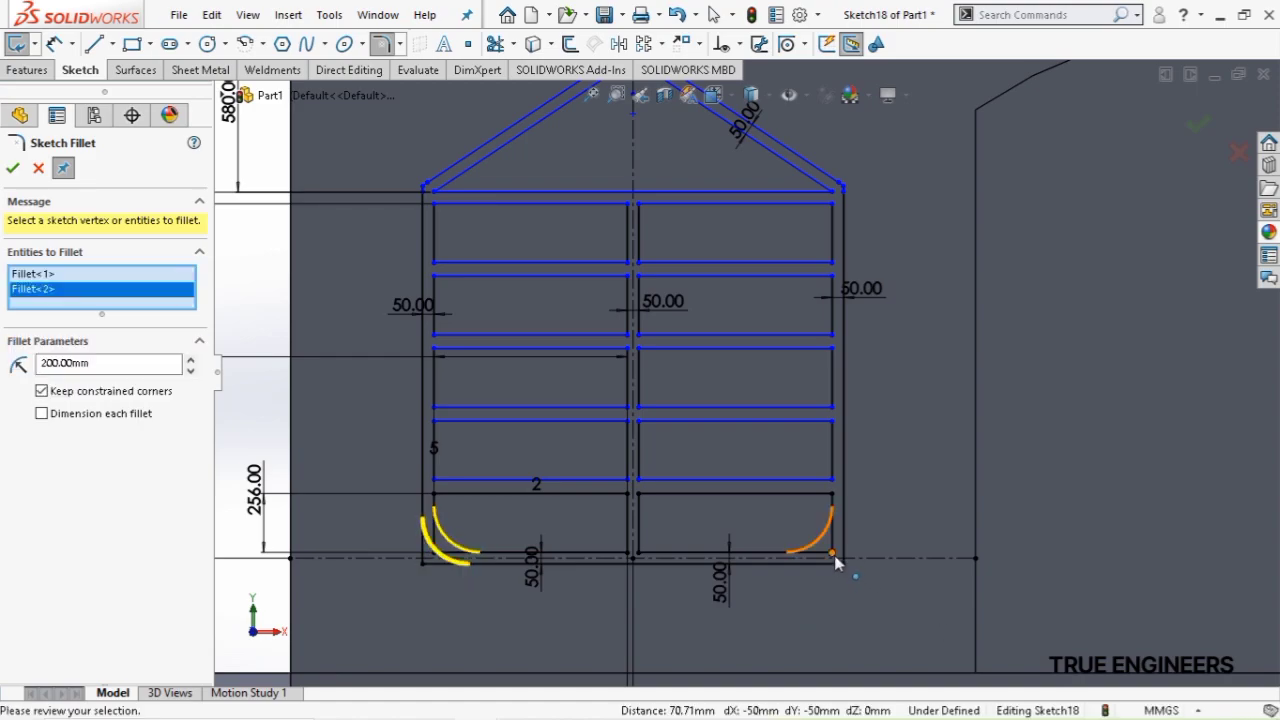
{"action": "left_click", "coordinate": [834, 555]}
{"action": "left_click", "coordinate": [846, 567]}
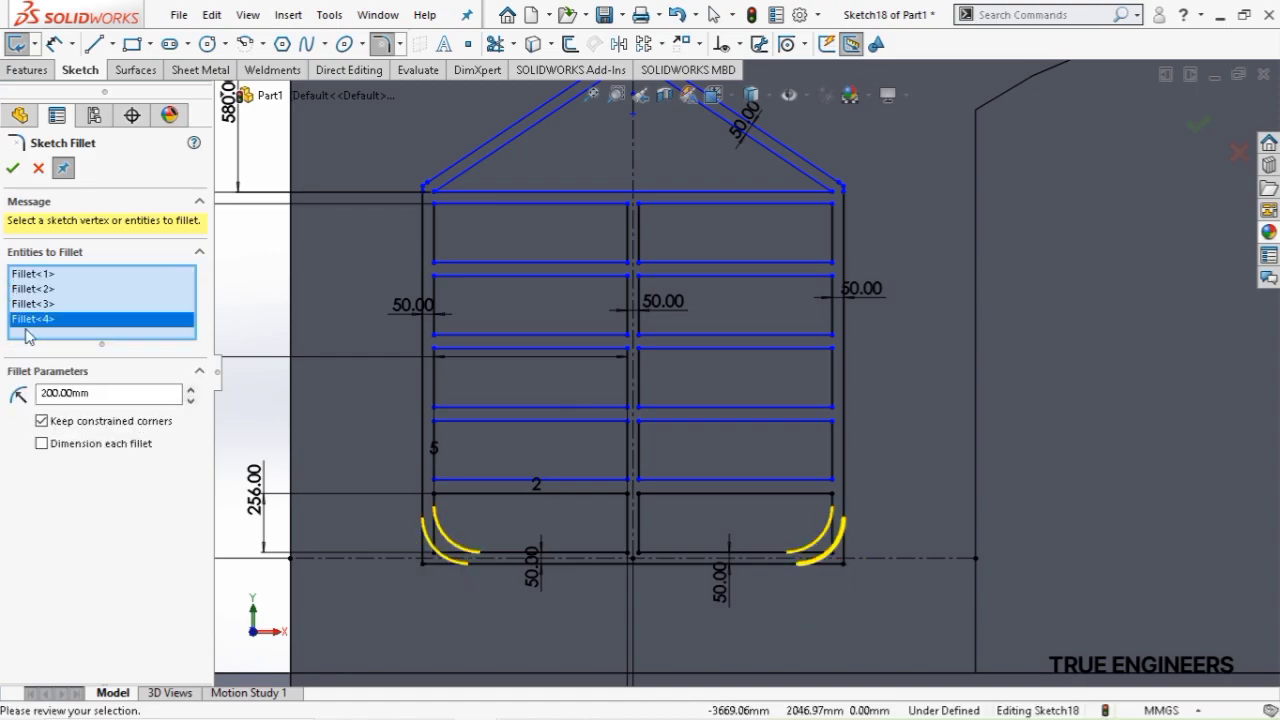
{"action": "double_click", "coordinate": [104, 393]}
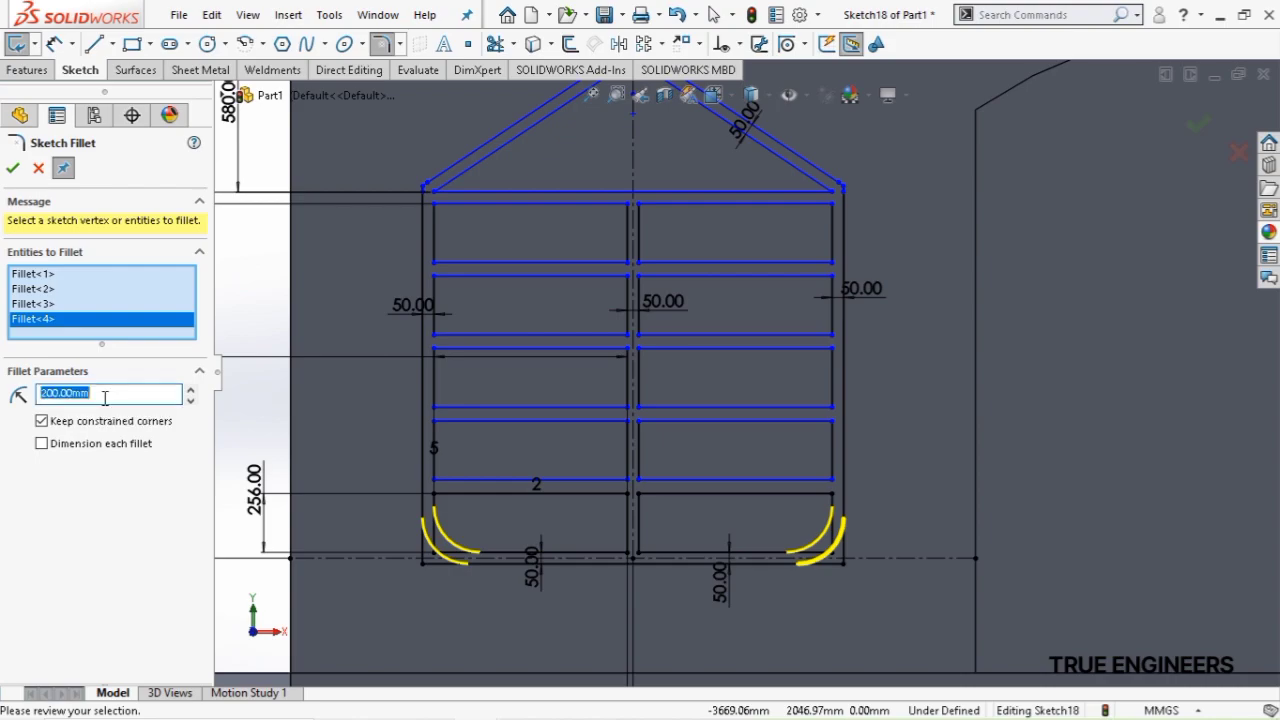
{"action": "key", "text": "Return"}
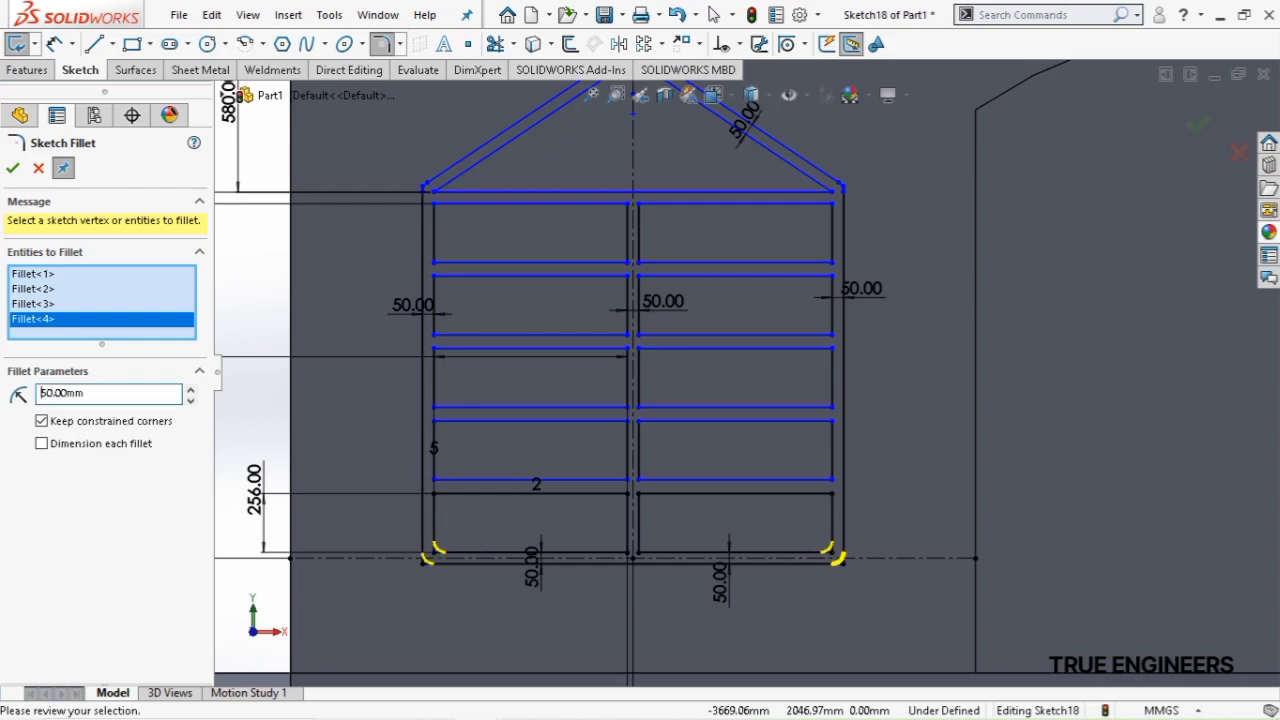
{"action": "key", "text": "Return"}
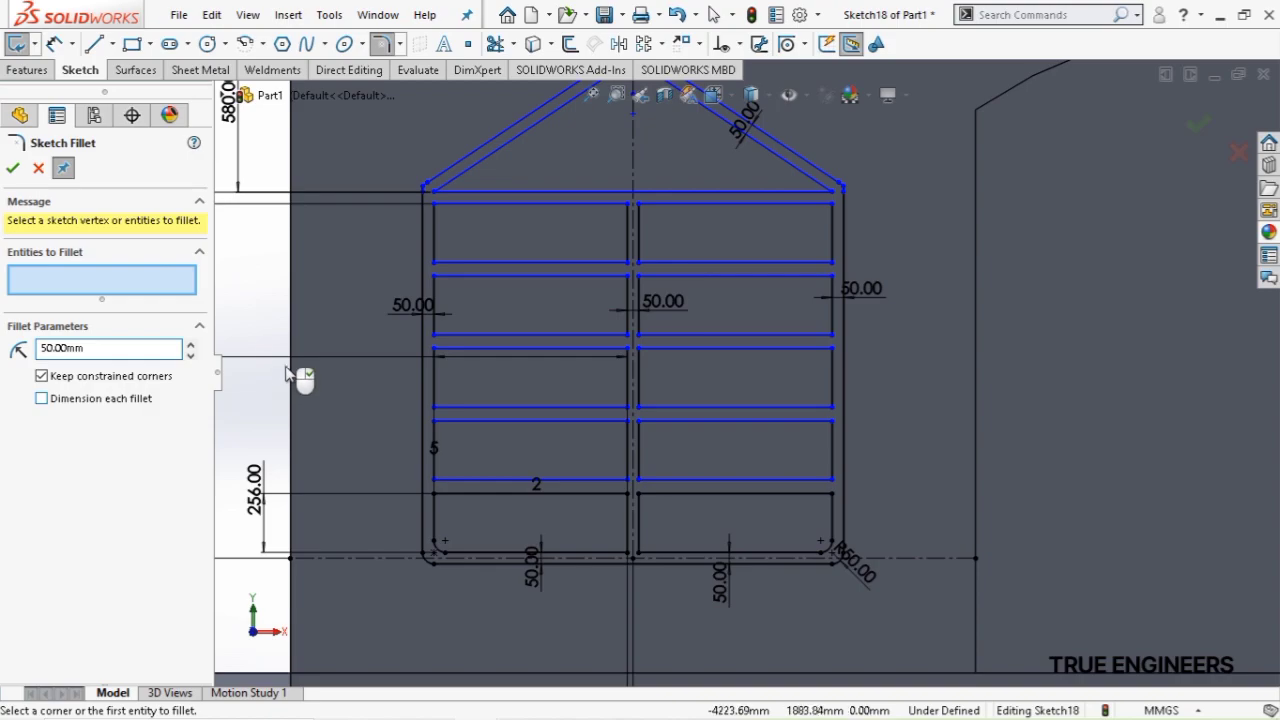
{"action": "left_click", "coordinate": [14, 168]}
{"action": "scroll", "coordinate": [809, 503], "scroll_direction": "up", "scroll_amount": 6}
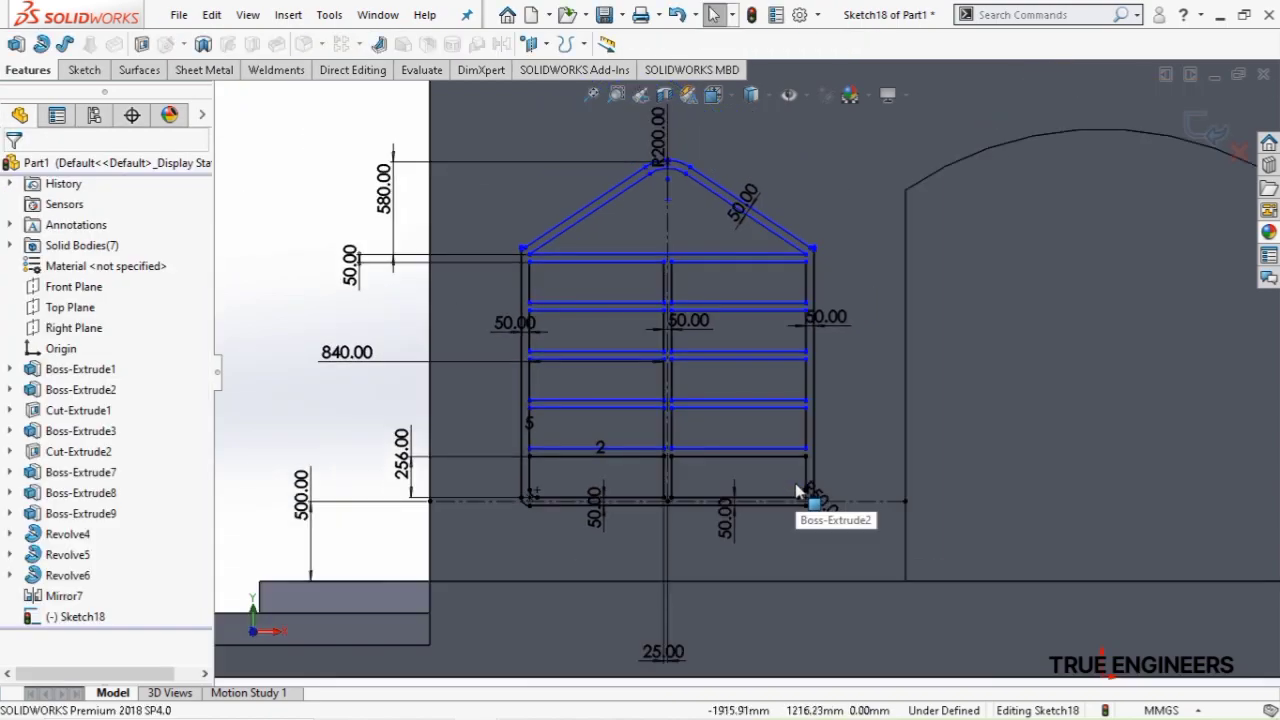
{"action": "scroll", "coordinate": [821, 252], "scroll_direction": "down", "scroll_amount": 2}
{"action": "mouse_move", "coordinate": [493, 193]}
{"action": "left_mouse_down"}
{"action": "mouse_move", "coordinate": [855, 543]}
{"action": "mouse_move", "coordinate": [874, 544]}
{"action": "left_mouse_up"}
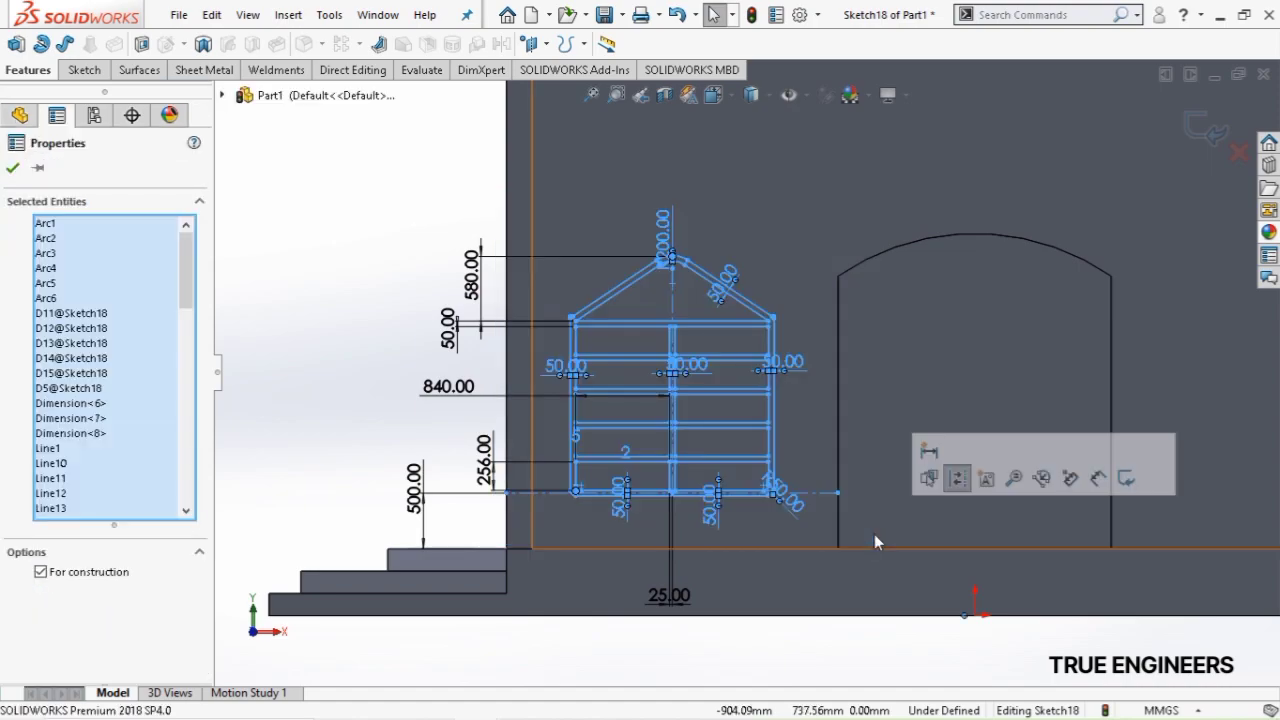
{"action": "scroll", "coordinate": [893, 538], "scroll_direction": "down", "scroll_amount": 2}
{"action": "scroll", "coordinate": [947, 403], "scroll_direction": "up", "scroll_amount": 1}
{"action": "middle_click_drag", "start_coordinate": [947, 403], "coordinate": [909, 378], "text": "ctrl"}
{"action": "key", "text": "Escape"}
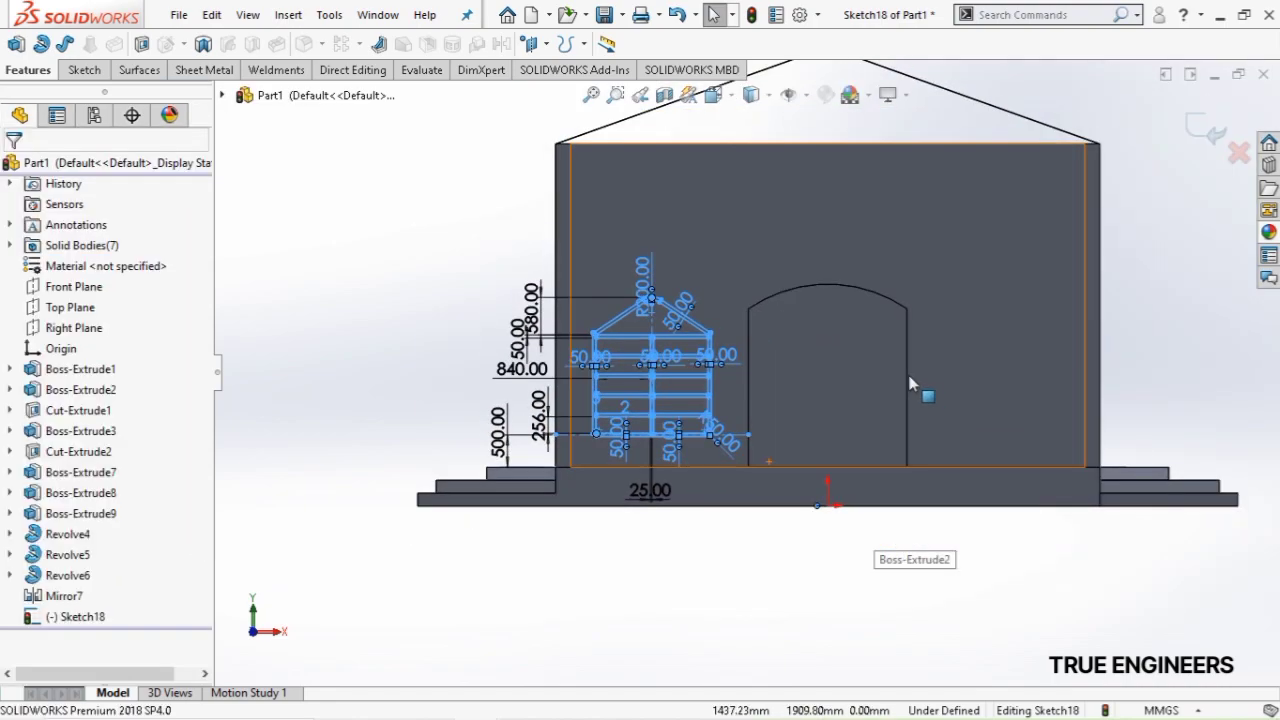
Sketch a vertical centerline from the midpoint of the arched doorway's base edge to just below the arch's peak
{"action": "left_click", "coordinate": [98, 72]}
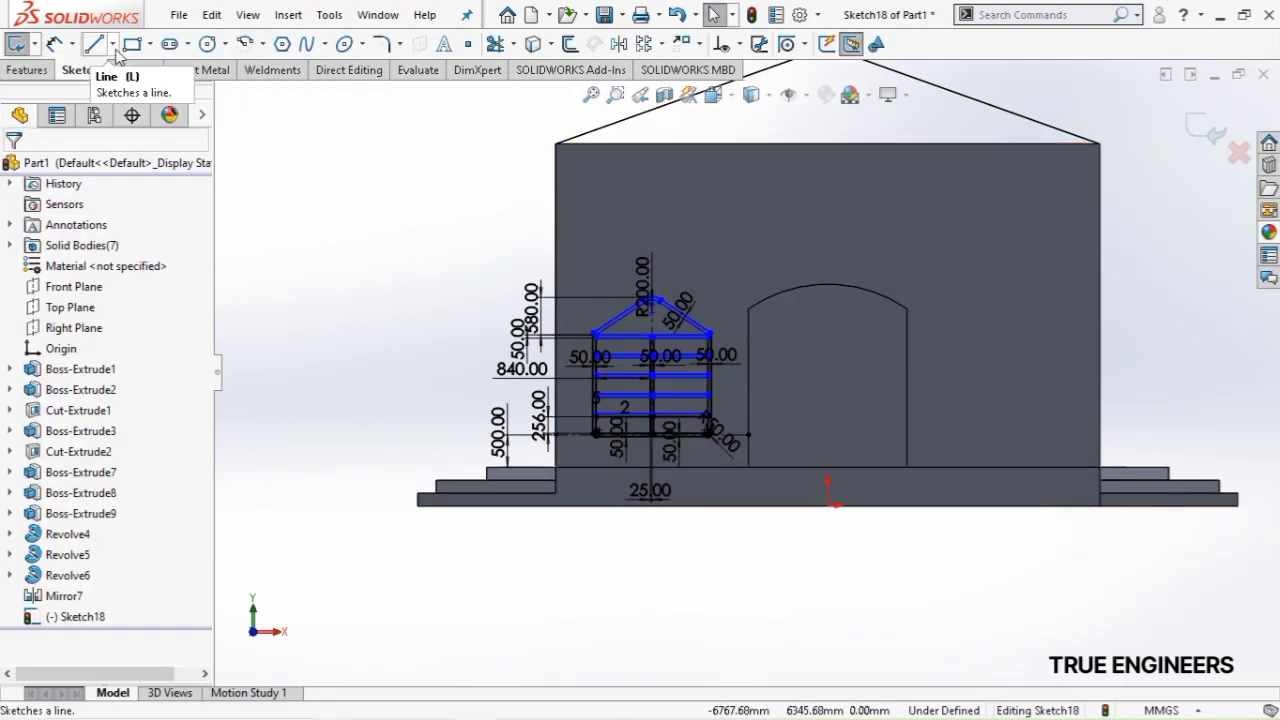
{"action": "left_click", "coordinate": [113, 44]}
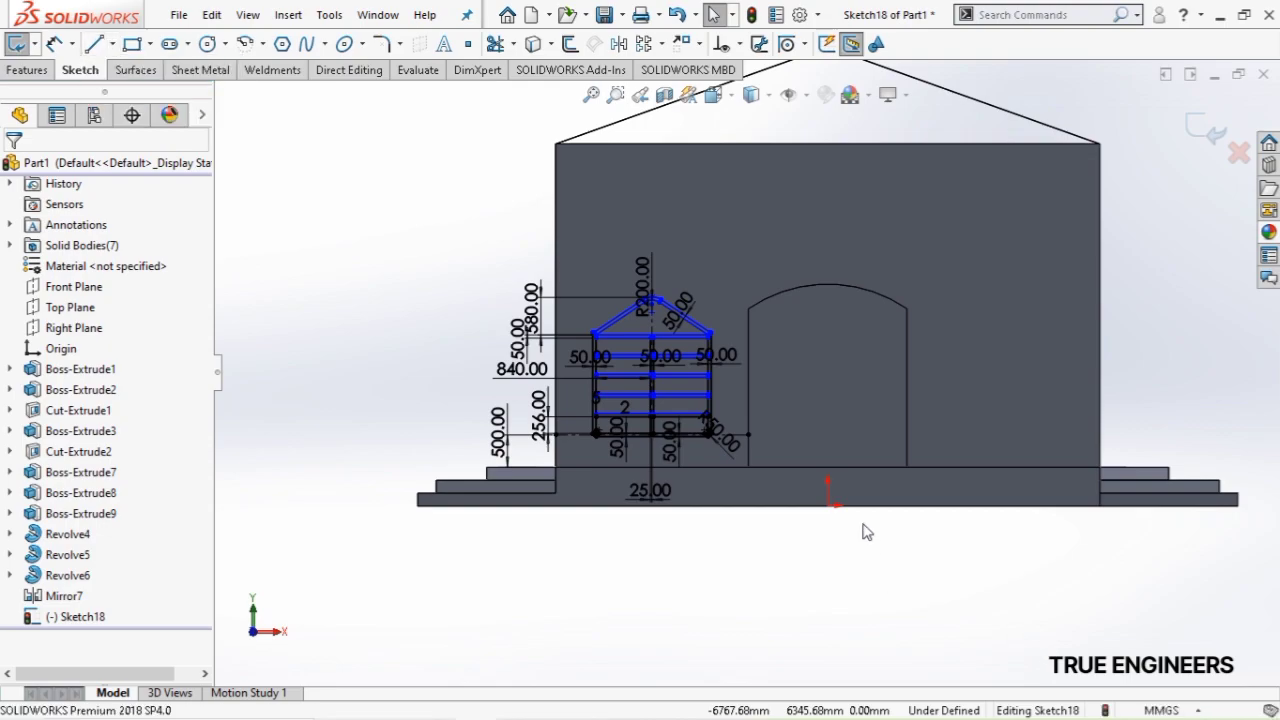
{"action": "left_click", "coordinate": [827, 467]}
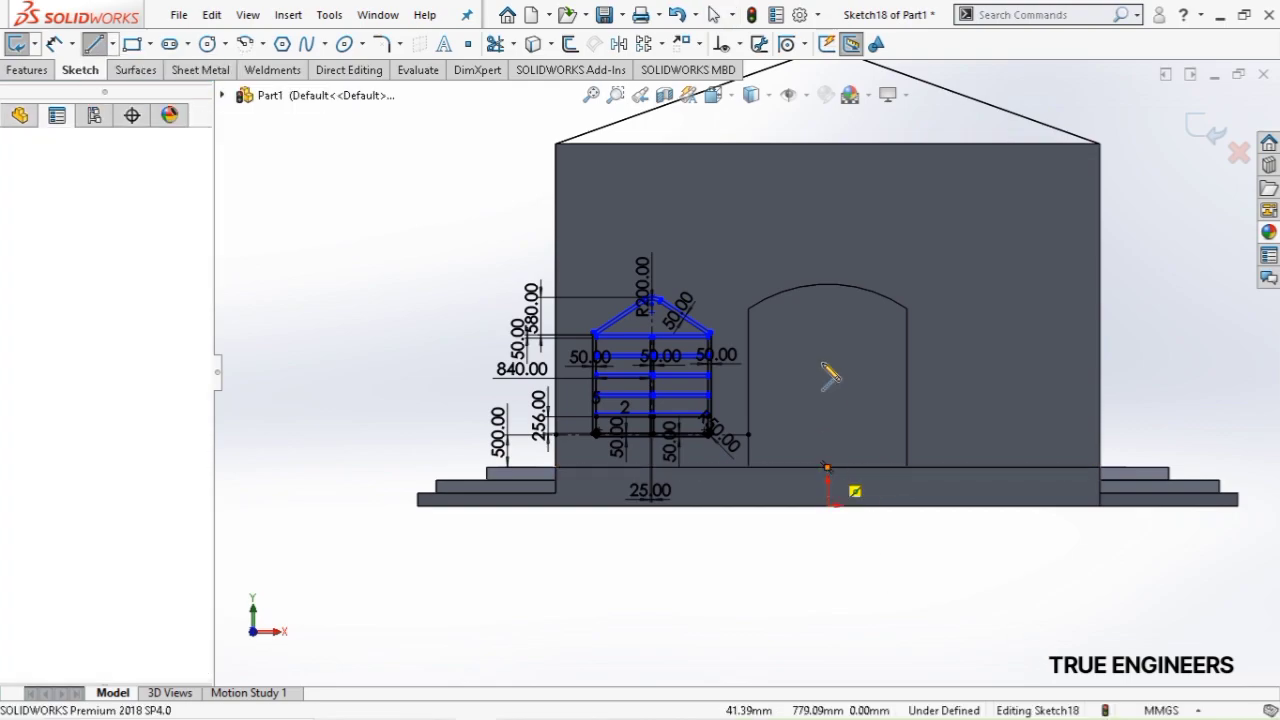
{"action": "double_click", "coordinate": [827, 300]}
{"action": "key", "text": "Escape"}
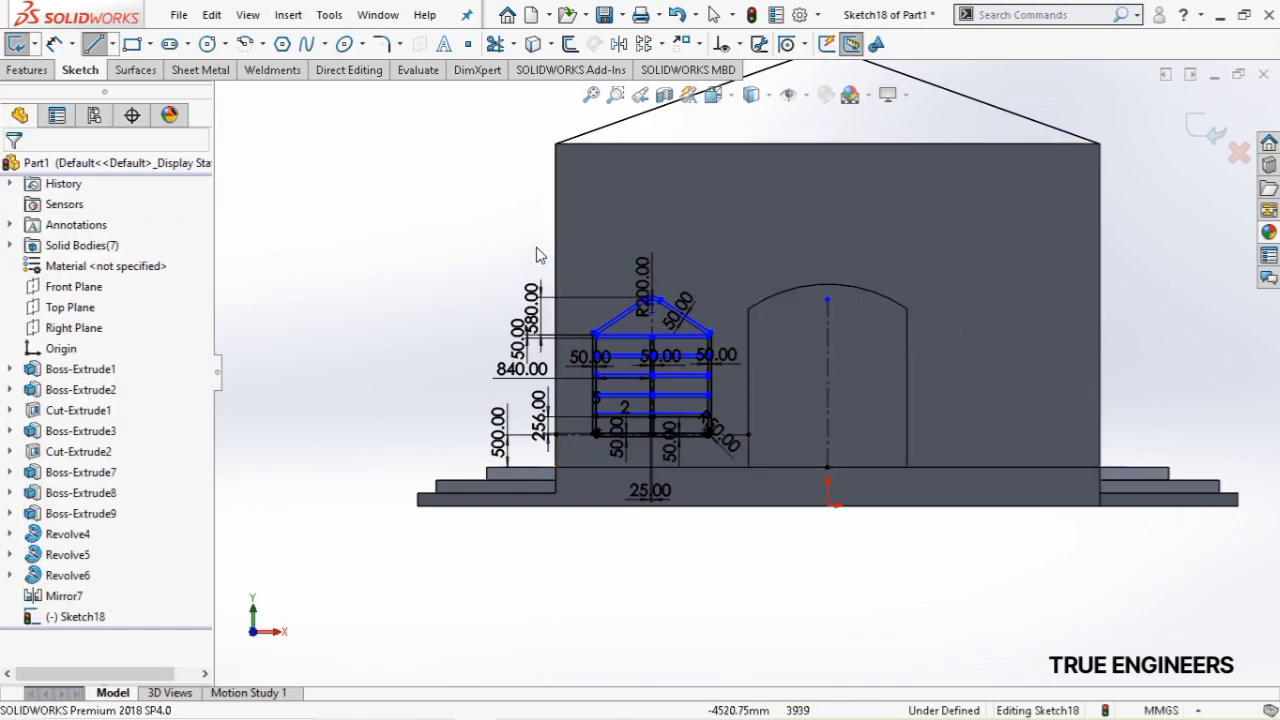
Mirror the complete window sketch about the doorway's vertical centerline, keeping the original
{"action": "mouse_move", "coordinate": [538, 226]}
{"action": "left_mouse_down"}
{"action": "mouse_move", "coordinate": [760, 531]}
{"action": "mouse_move", "coordinate": [754, 511]}
{"action": "left_mouse_up"}
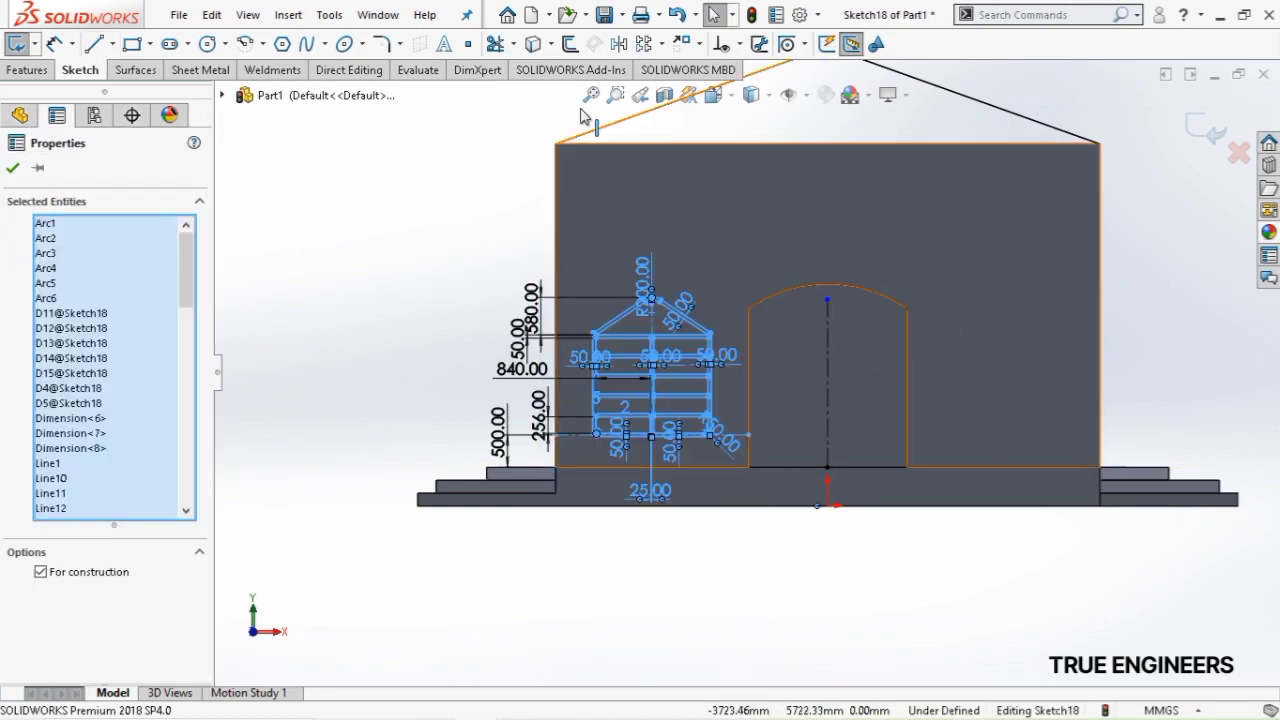
{"action": "left_click", "coordinate": [662, 45]}
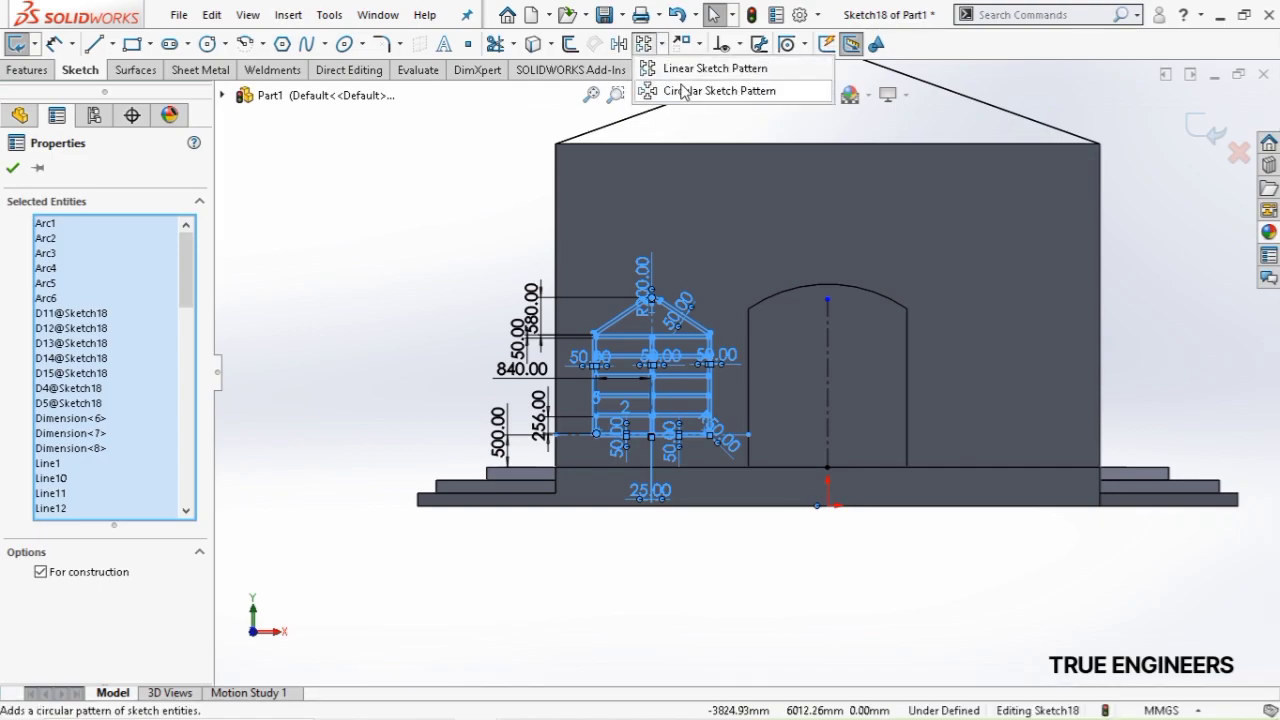
{"action": "left_click", "coordinate": [619, 44]}
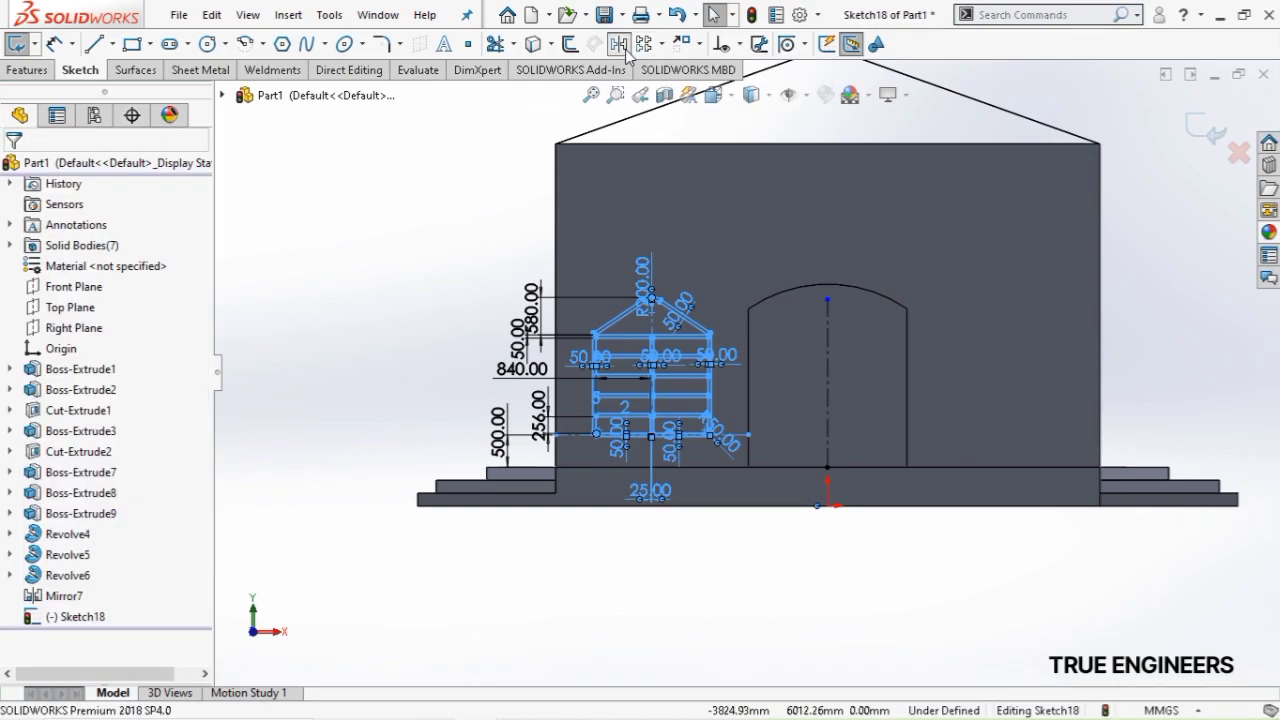
{"action": "scroll", "coordinate": [185, 576], "scroll_direction": "down", "scroll_amount": 1}
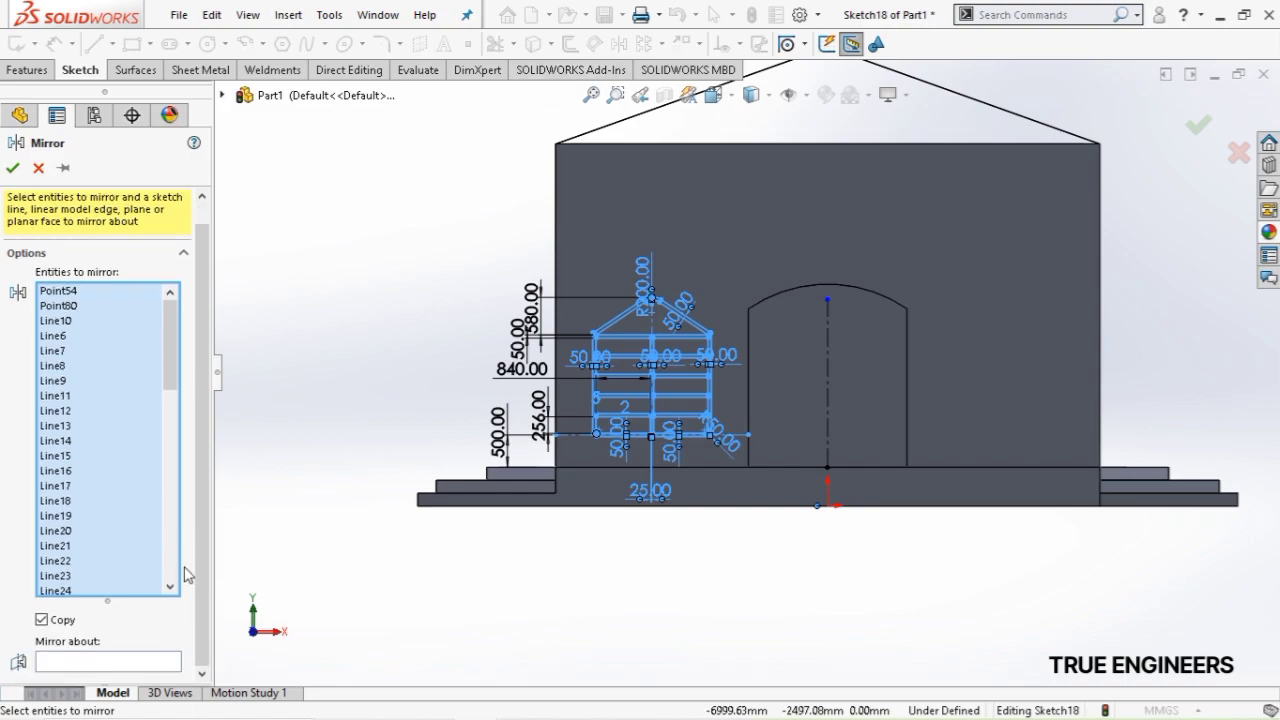
{"action": "left_click", "coordinate": [138, 662]}
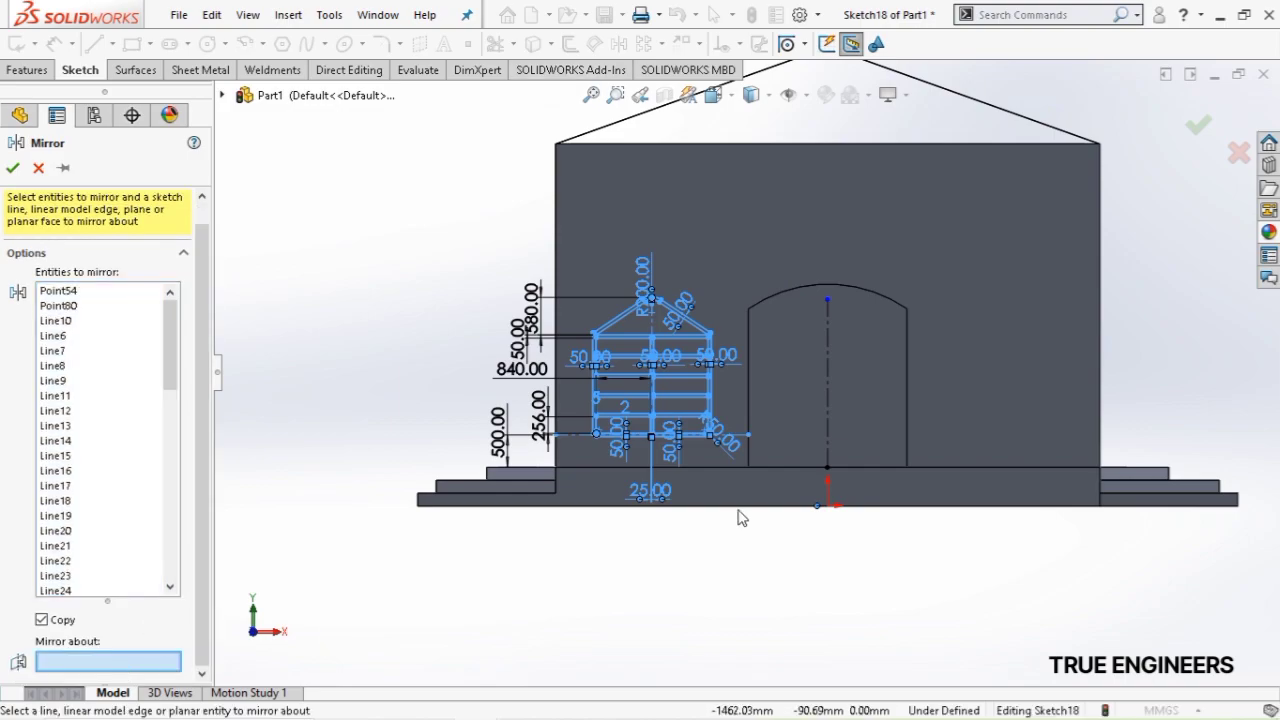
{"action": "left_click", "coordinate": [829, 393]}
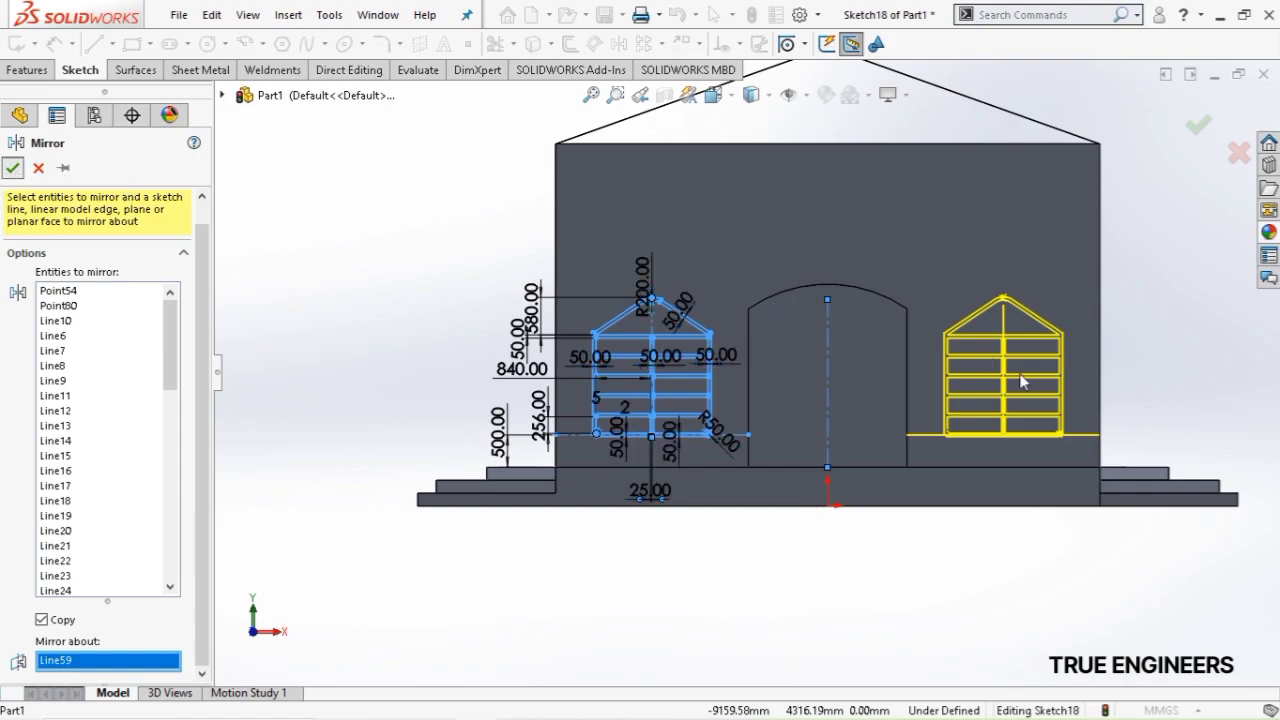
{"action": "key", "text": "Return"}
Start an extruded cut from the sketch with the two front-wall windows
{"action": "scroll", "coordinate": [1029, 408], "scroll_direction": "down", "scroll_amount": 3}
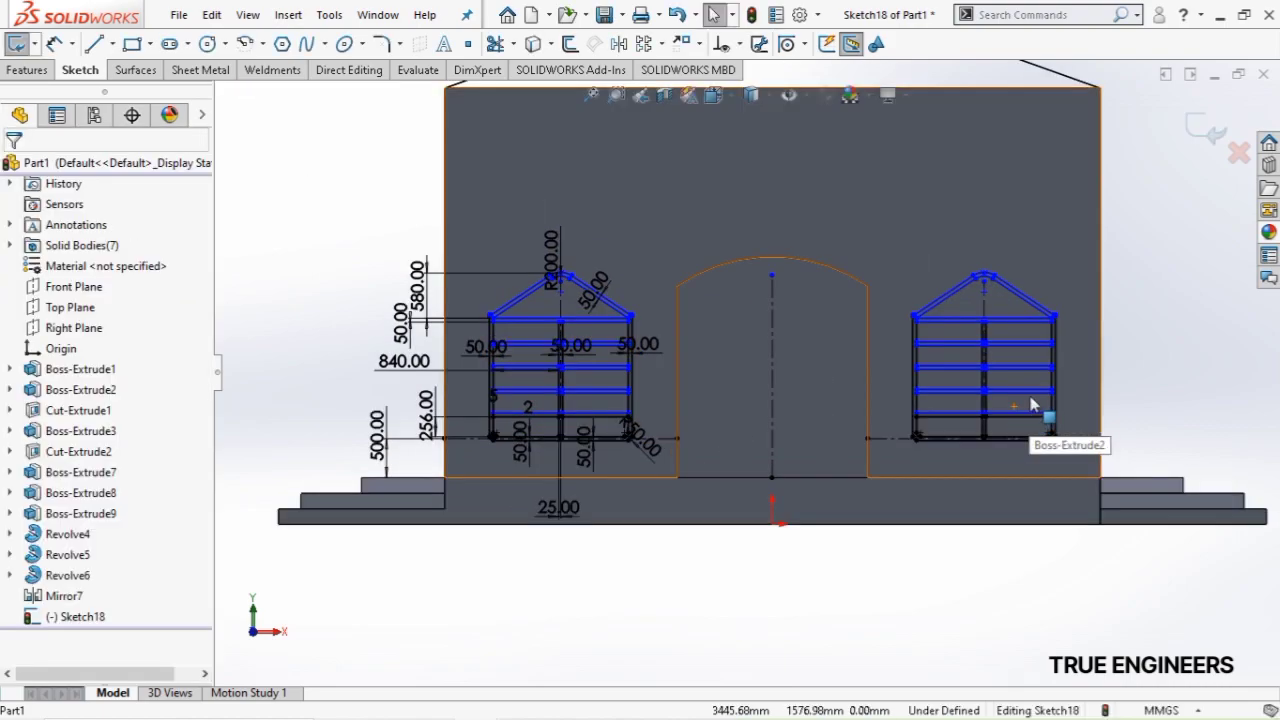
{"action": "left_click", "coordinate": [27, 69]}
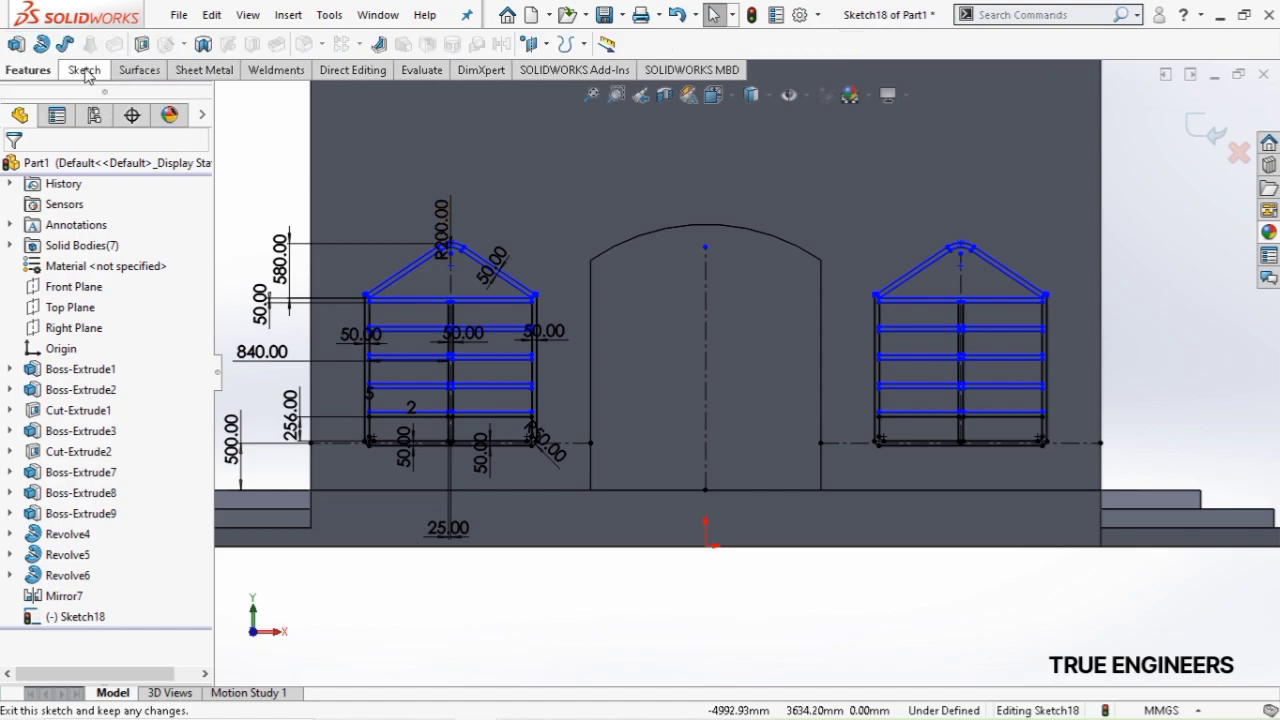
{"action": "left_click", "coordinate": [139, 44]}
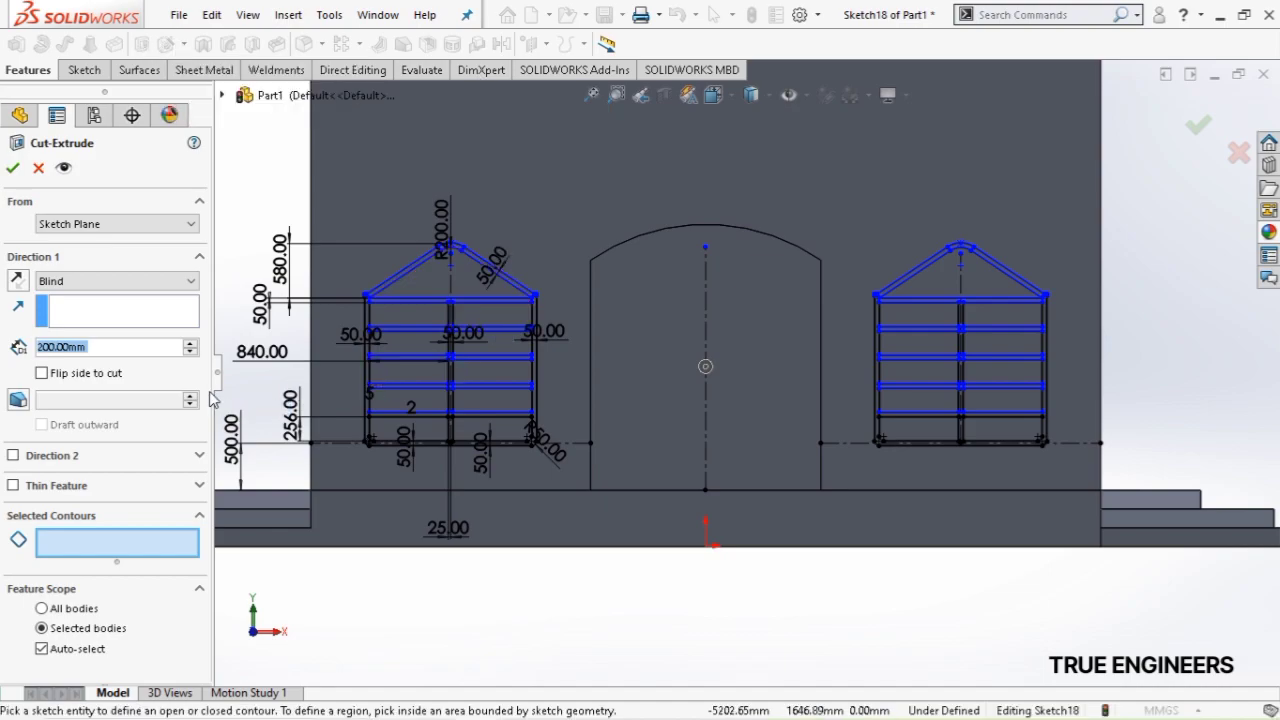
Limit the cut contours to the left window's frame region, with its panes and the surrounding wall excluded
{"action": "scroll", "coordinate": [428, 345], "scroll_direction": "up", "scroll_amount": 4}
{"action": "left_click", "coordinate": [650, 290]}
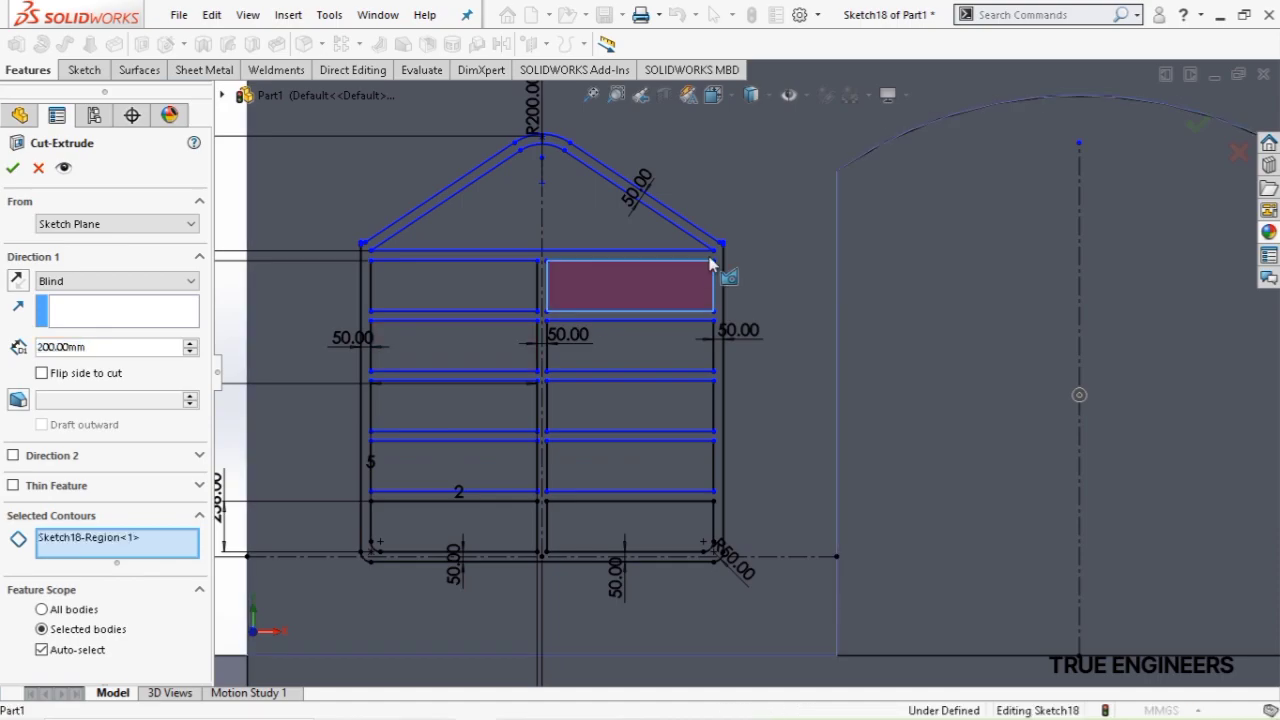
{"action": "scroll", "coordinate": [722, 258], "scroll_direction": "up", "scroll_amount": 2}
{"action": "scroll", "coordinate": [721, 257], "scroll_direction": "up", "scroll_amount": 3}
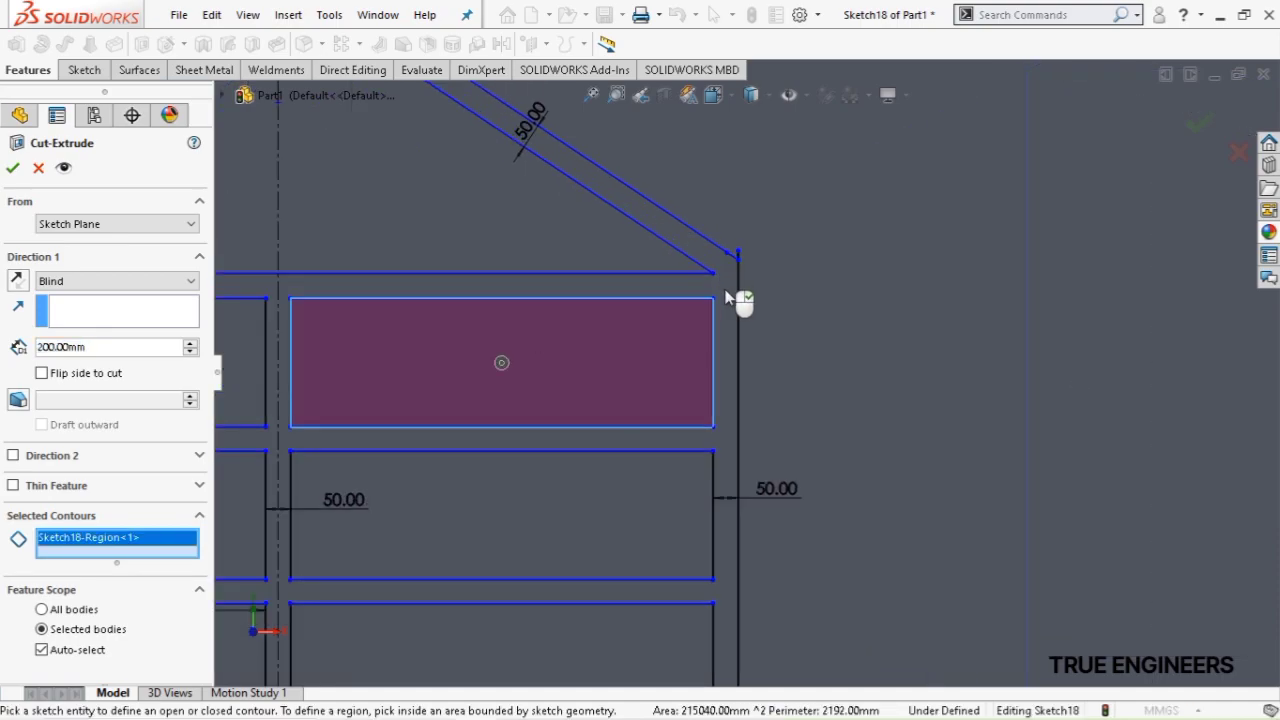
{"action": "left_click", "coordinate": [727, 297]}
{"action": "scroll", "coordinate": [730, 292], "scroll_direction": "down", "scroll_amount": 3}
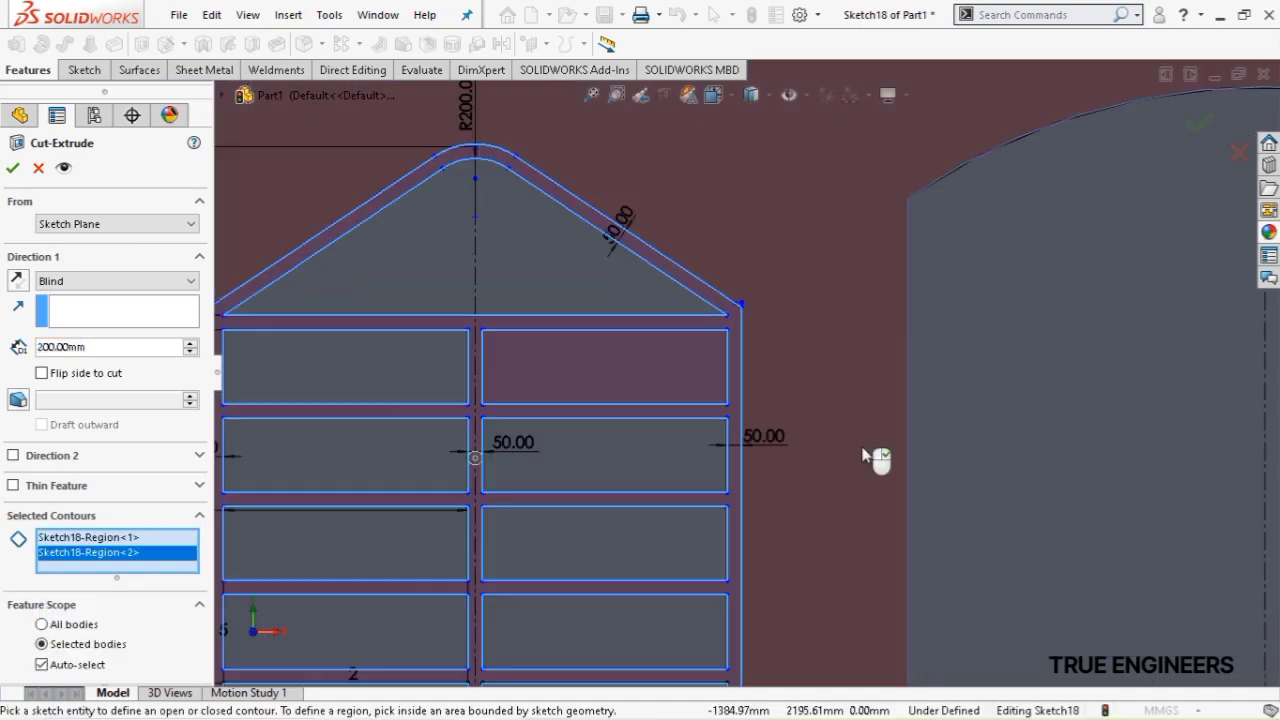
{"action": "left_click", "coordinate": [632, 370]}
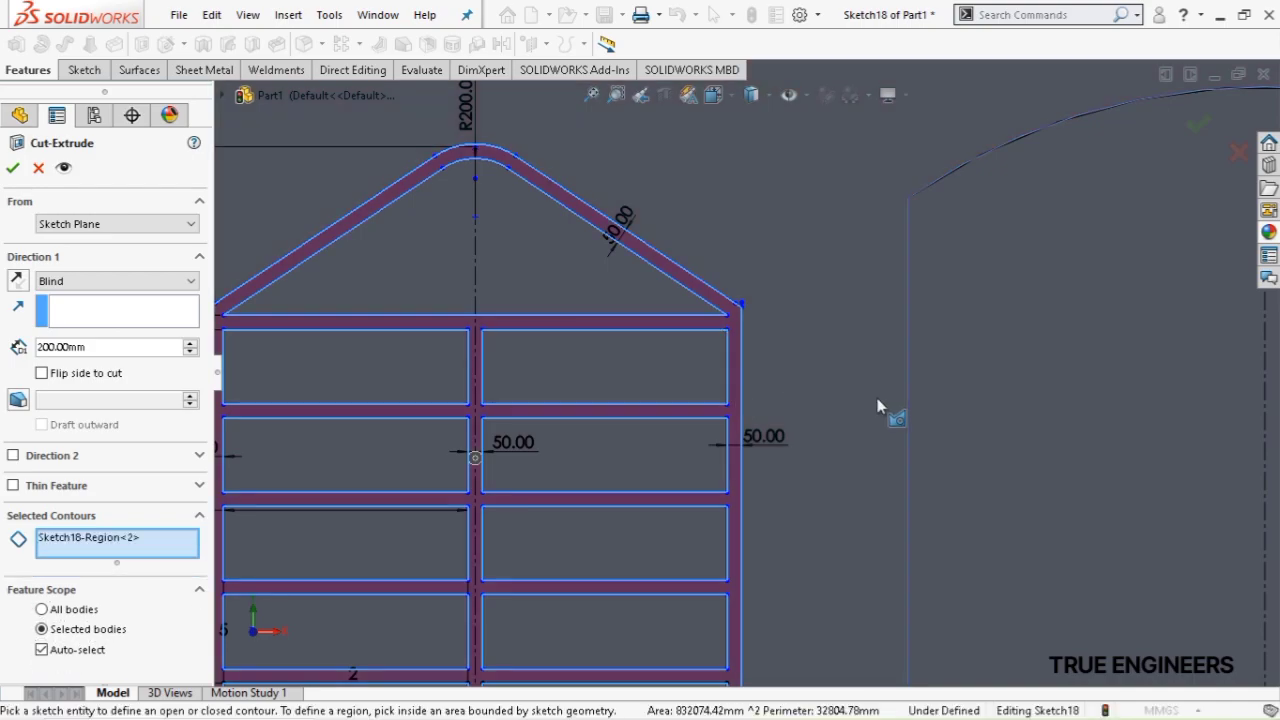
Add the right window's frame region to the contours and cut both window frames 100 mm deep
{"action": "scroll", "coordinate": [902, 455], "scroll_direction": "down", "scroll_amount": 2}
{"action": "scroll", "coordinate": [979, 484], "scroll_direction": "up", "scroll_amount": 2}
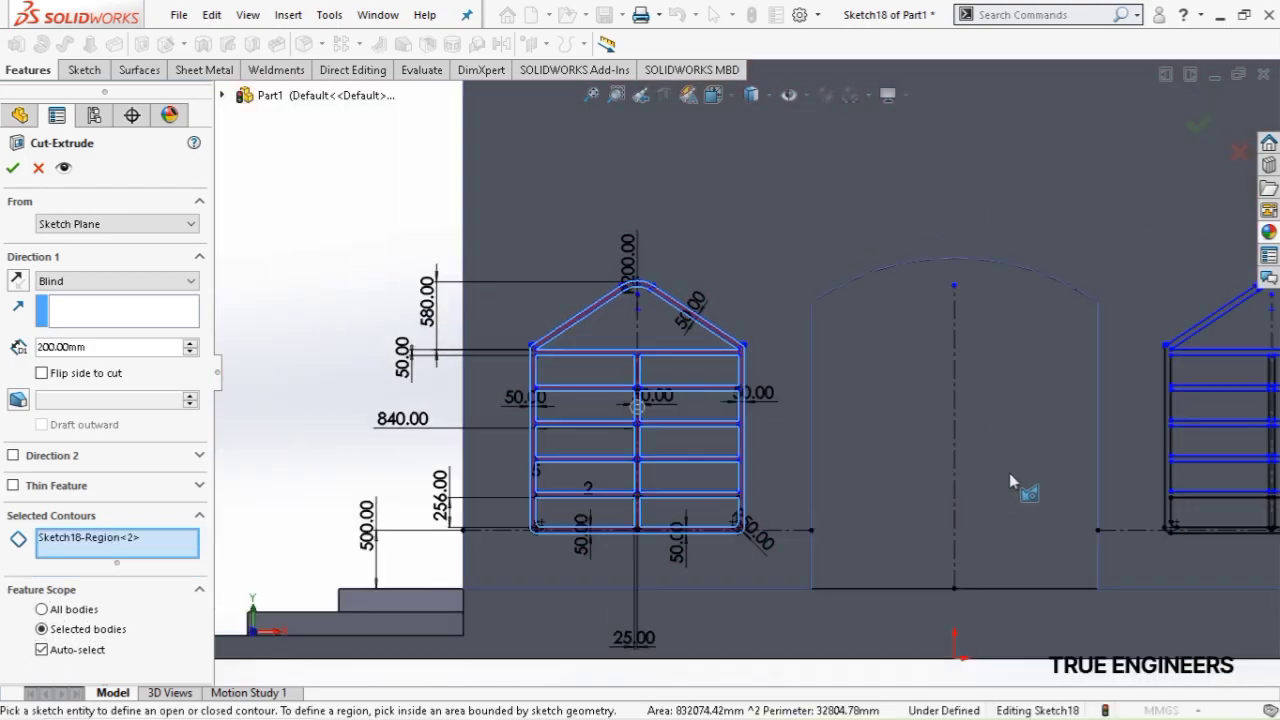
{"action": "scroll", "coordinate": [1171, 429], "scroll_direction": "down", "scroll_amount": 6}
{"action": "scroll", "coordinate": [1000, 445], "scroll_direction": "down", "scroll_amount": 2}
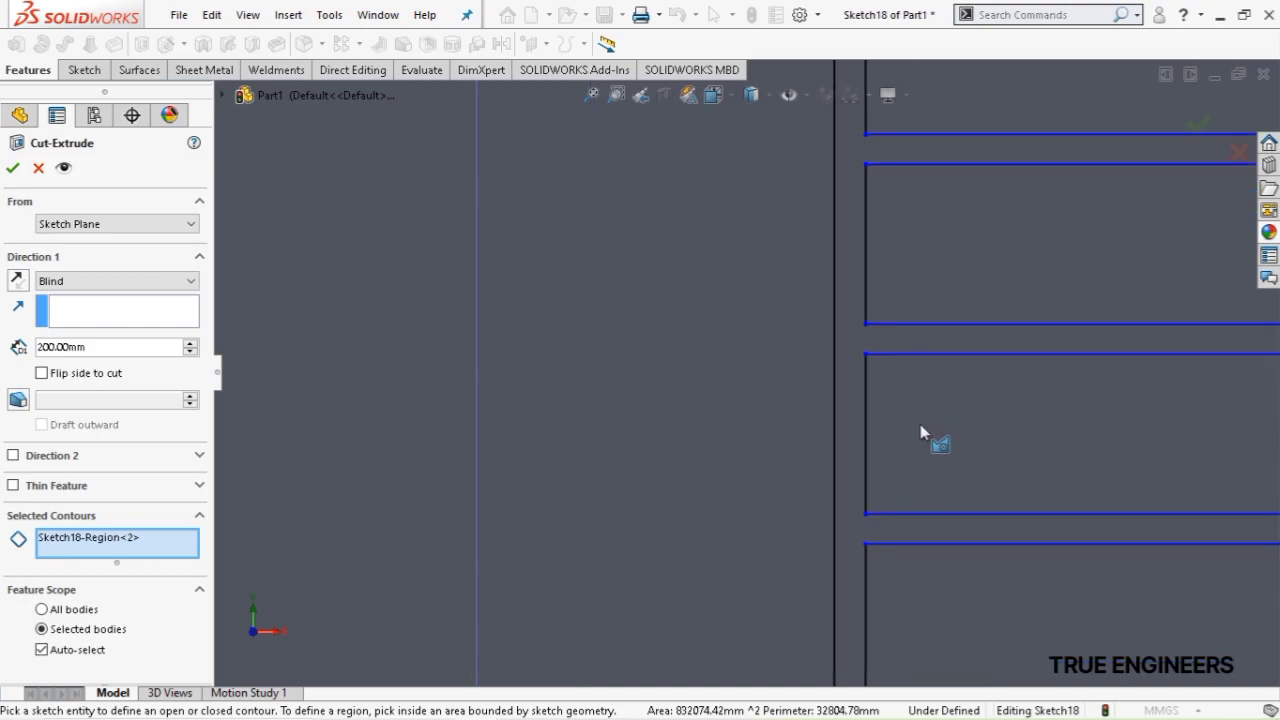
{"action": "left_click", "coordinate": [849, 424]}
{"action": "scroll", "coordinate": [887, 464], "scroll_direction": "up", "scroll_amount": 3}
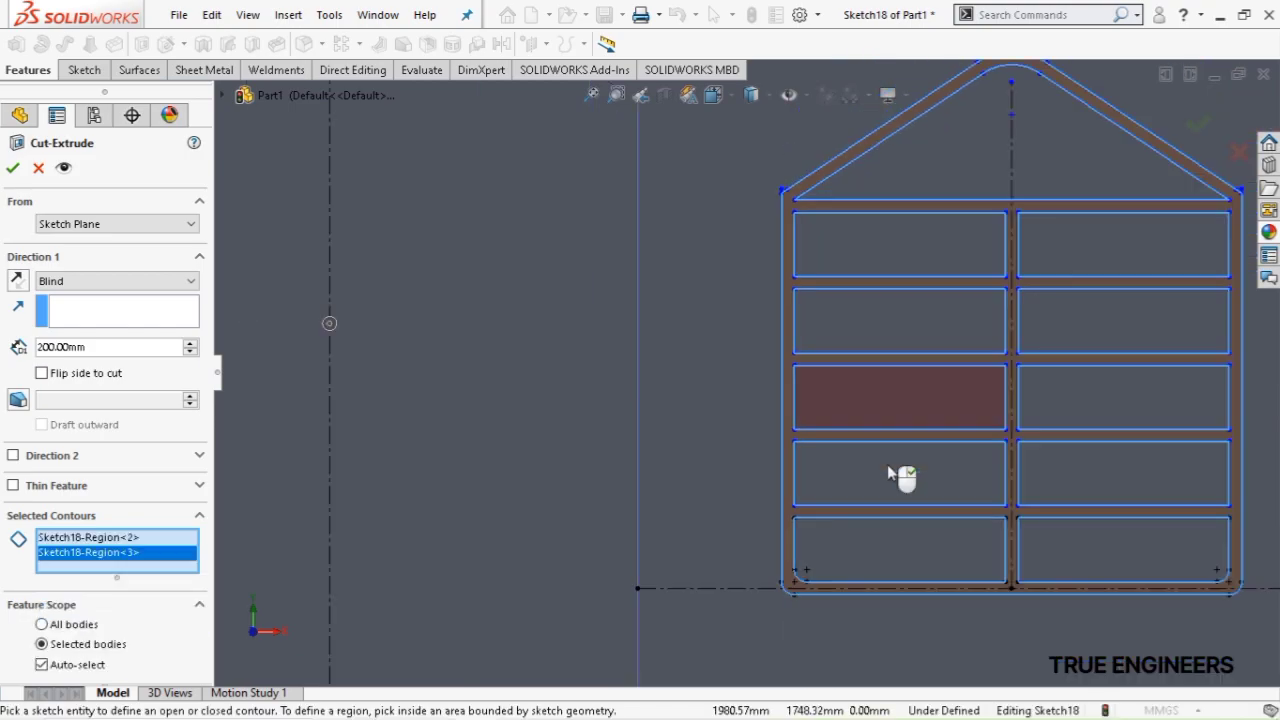
{"action": "scroll", "coordinate": [876, 480], "scroll_direction": "up", "scroll_amount": 2}
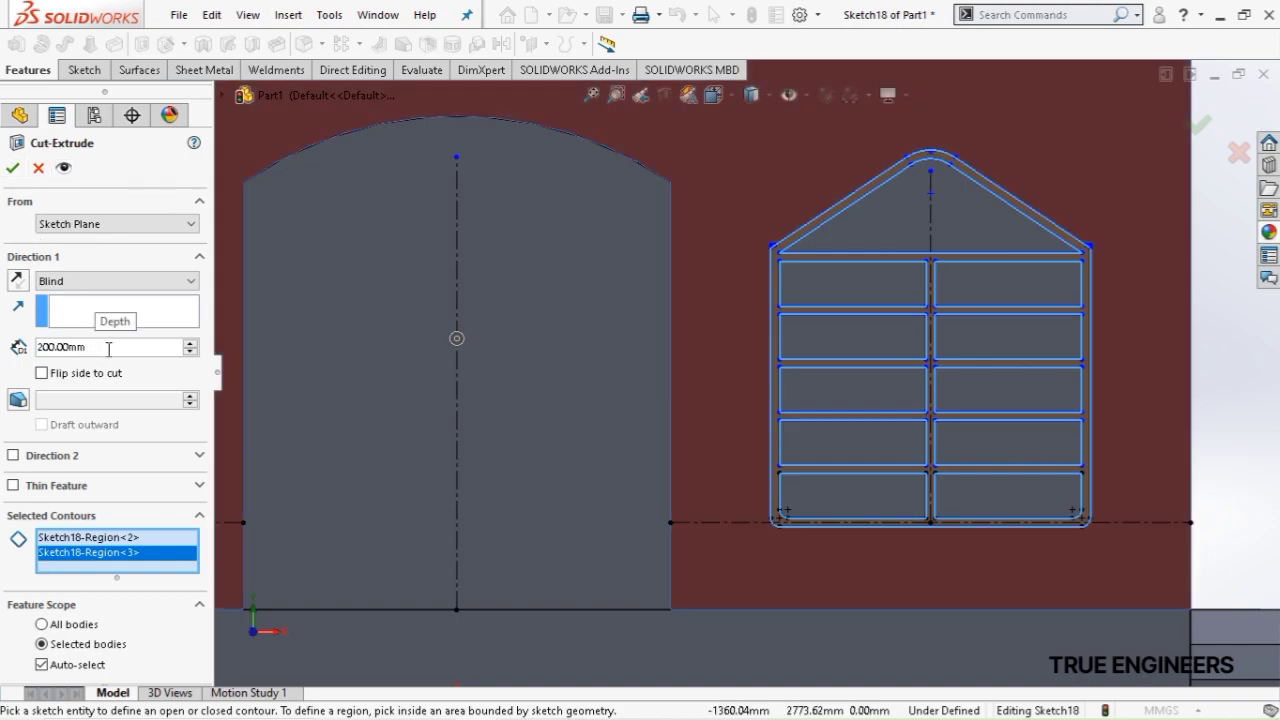
{"action": "type", "text": "100"}
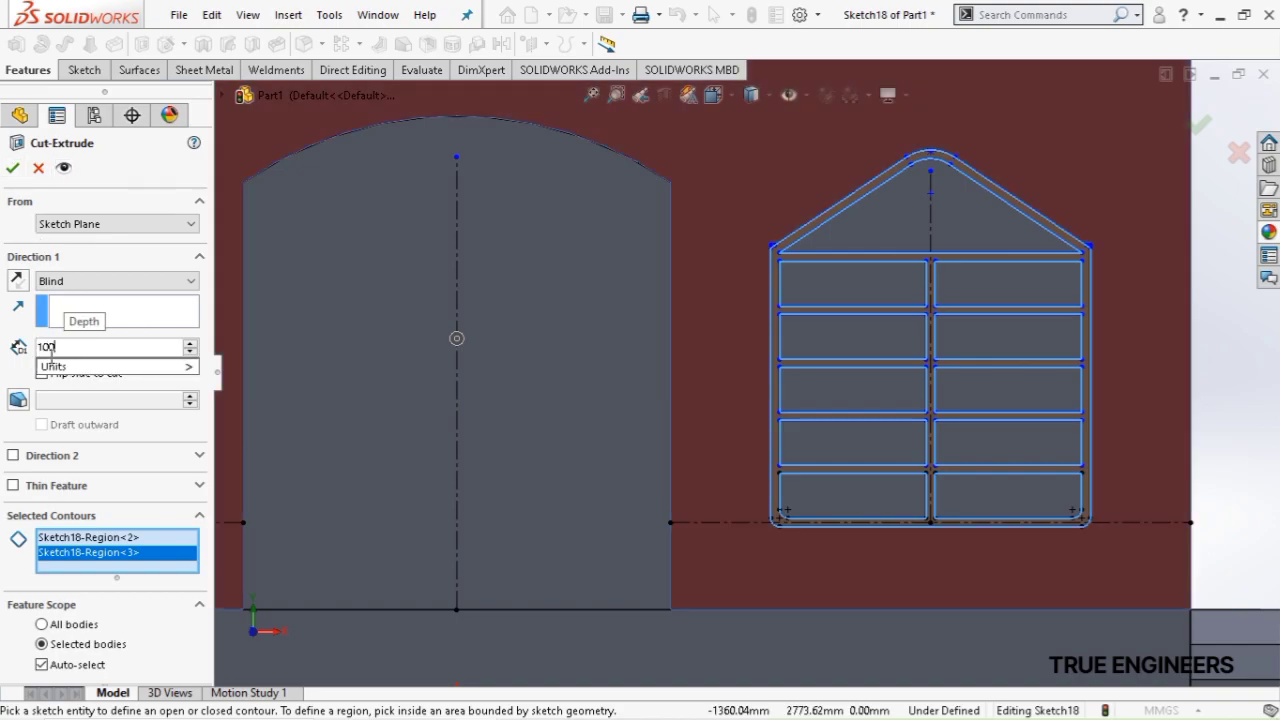
{"action": "key", "text": "Return"}
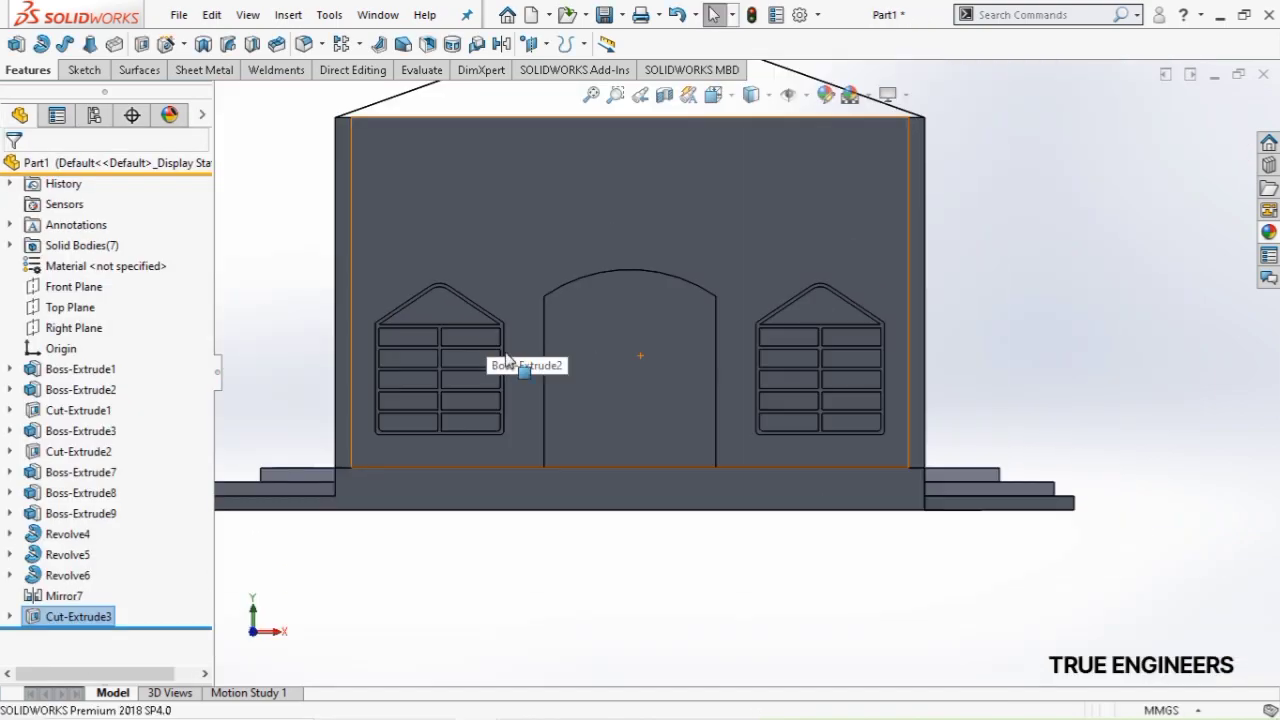
Start a new sketch on the building's side wall face with the arched side door, viewed normal to the face
{"action": "middle_click_drag", "start_coordinate": [531, 380], "coordinate": [510, 466]}
{"action": "scroll", "coordinate": [513, 468], "scroll_direction": "up", "scroll_amount": 2}
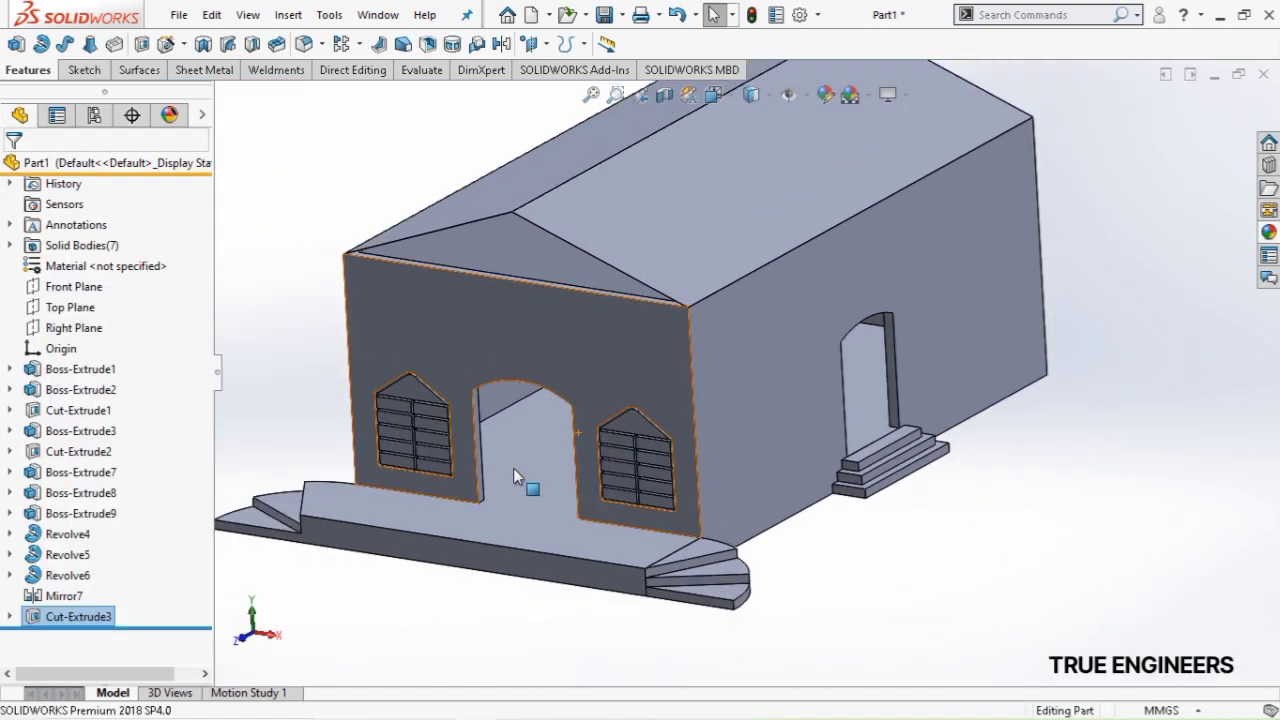
{"action": "scroll", "coordinate": [762, 424], "scroll_direction": "down", "scroll_amount": 2}
{"action": "left_click", "coordinate": [760, 421]}
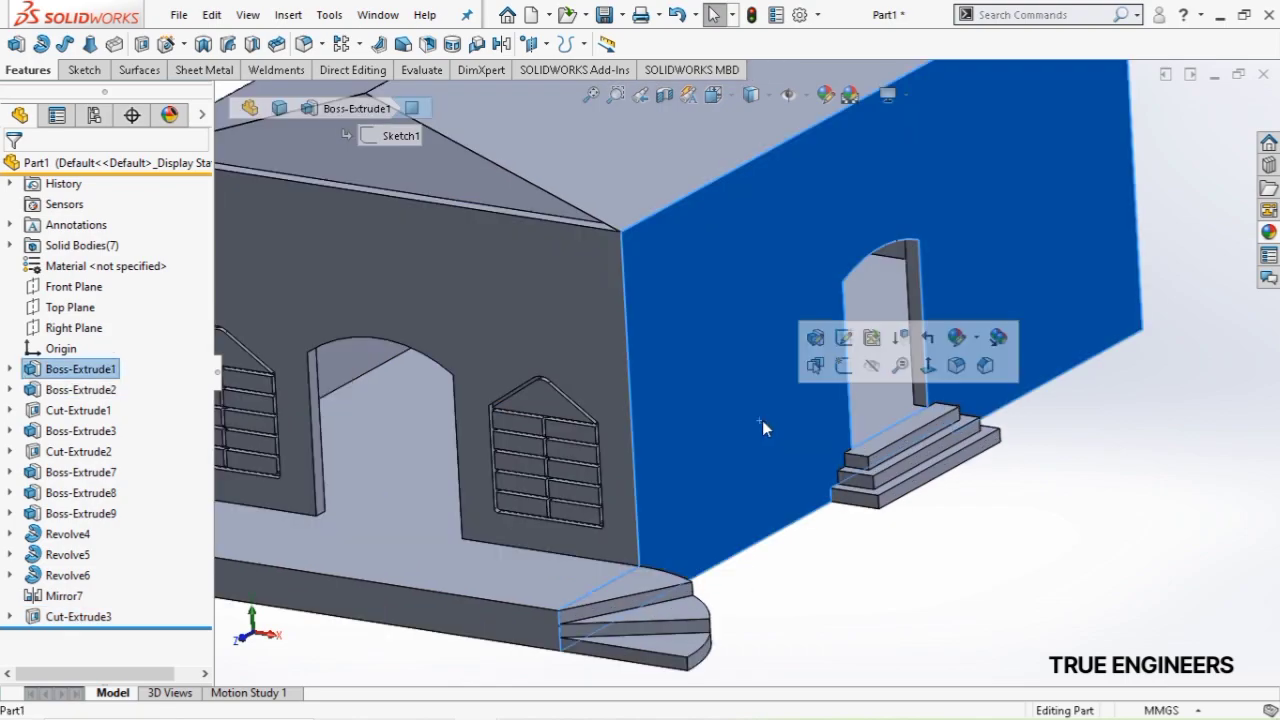
{"action": "left_click", "coordinate": [928, 366]}
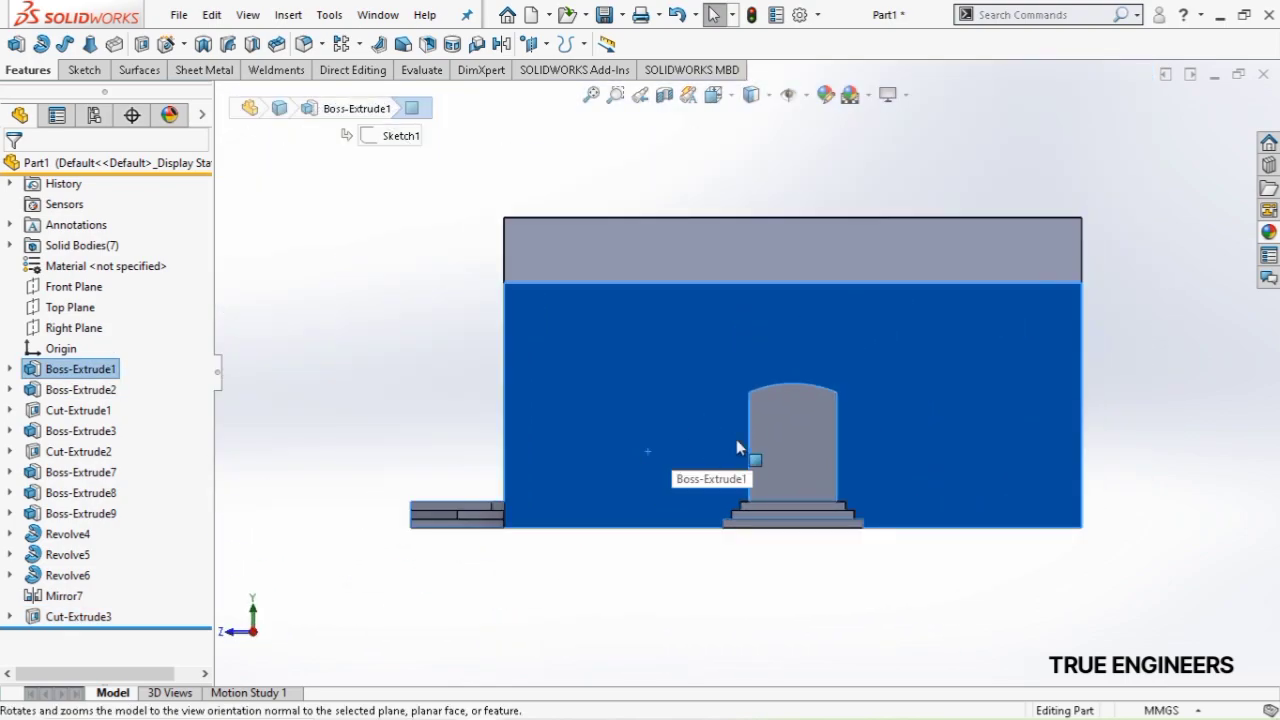
{"action": "left_click", "coordinate": [626, 393]}
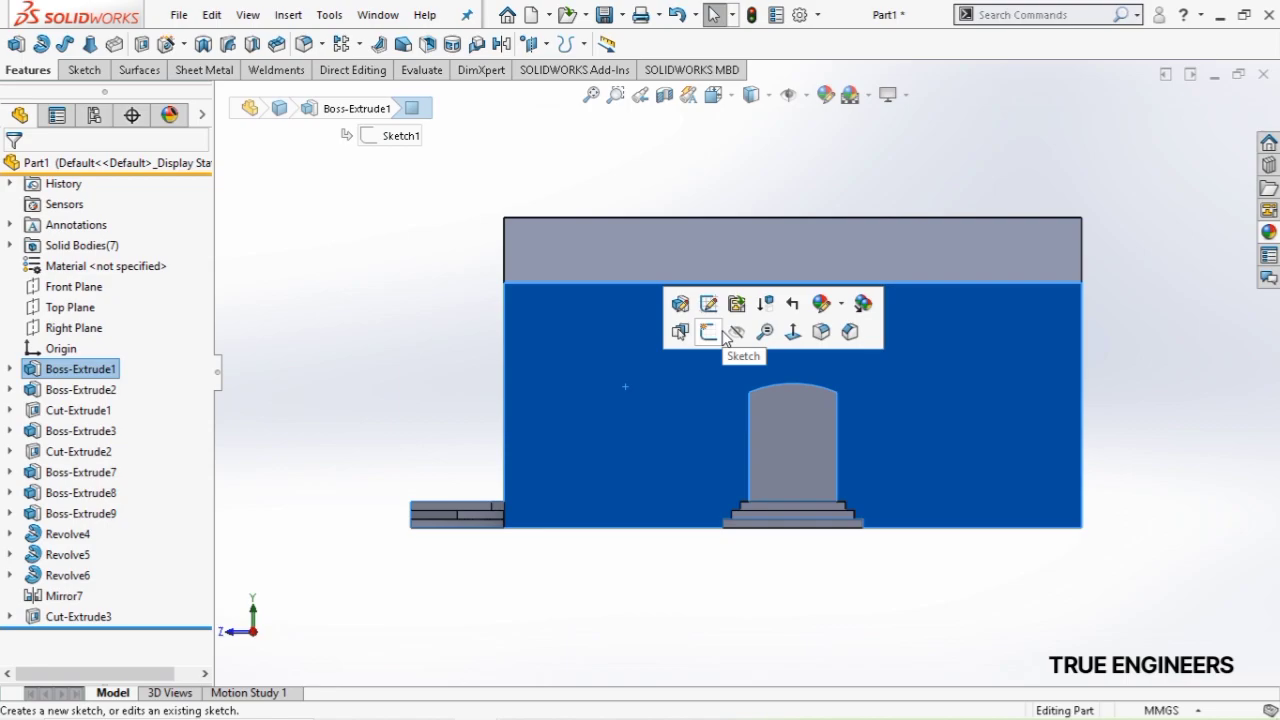
{"action": "left_click", "coordinate": [721, 336]}
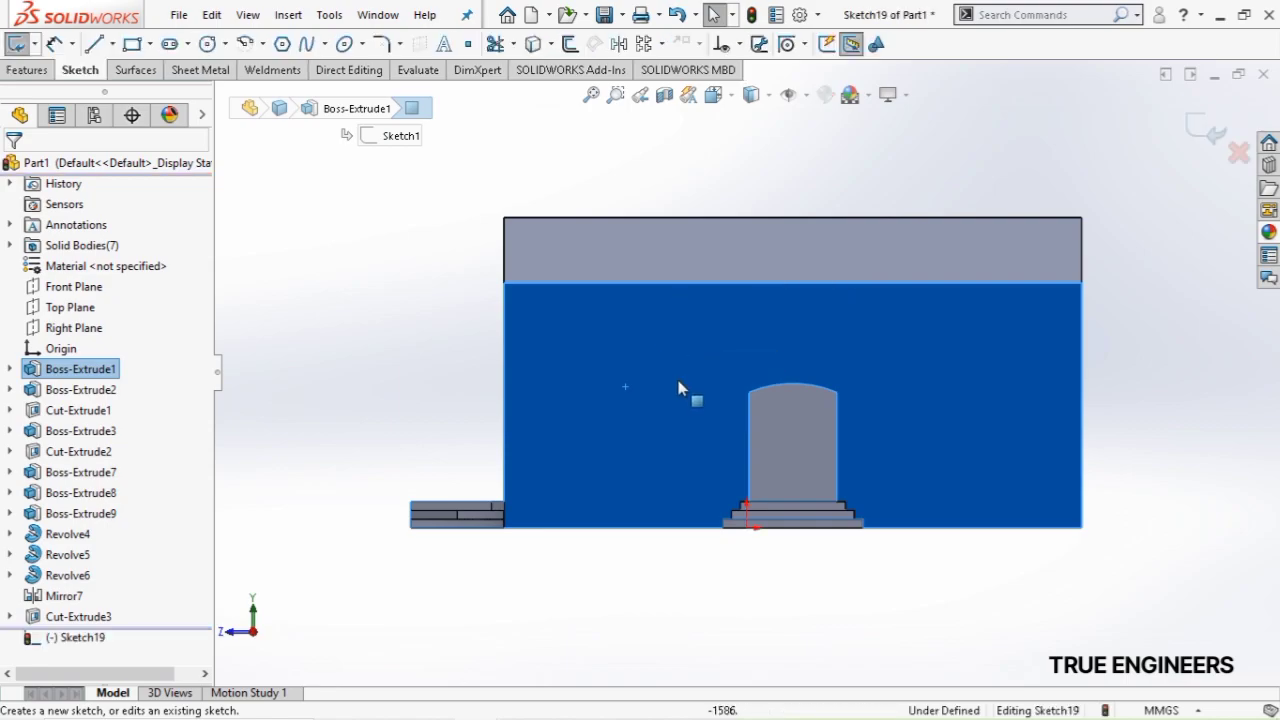
Sketch a horizontal construction line from the side wall's front vertical edge to the near edge of the side door
{"action": "scroll", "coordinate": [684, 430], "scroll_direction": "down", "scroll_amount": 3}
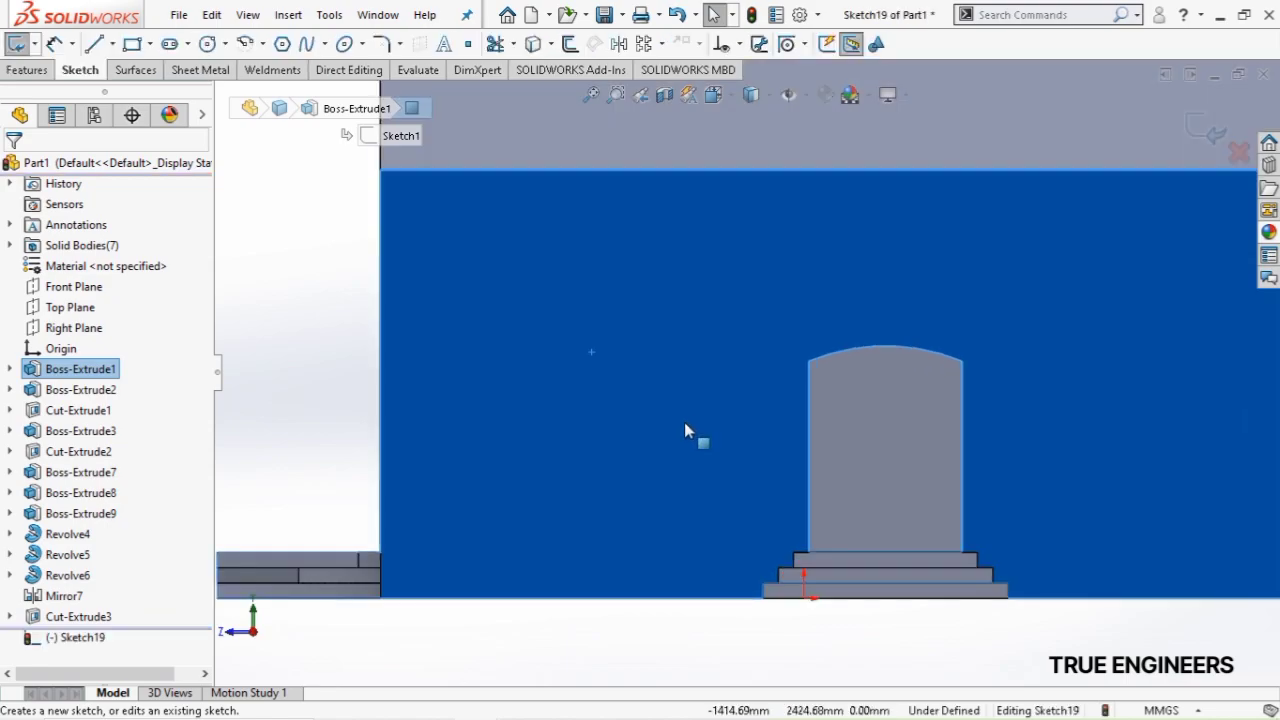
{"action": "left_click", "coordinate": [148, 44]}
{"action": "left_click", "coordinate": [111, 44]}
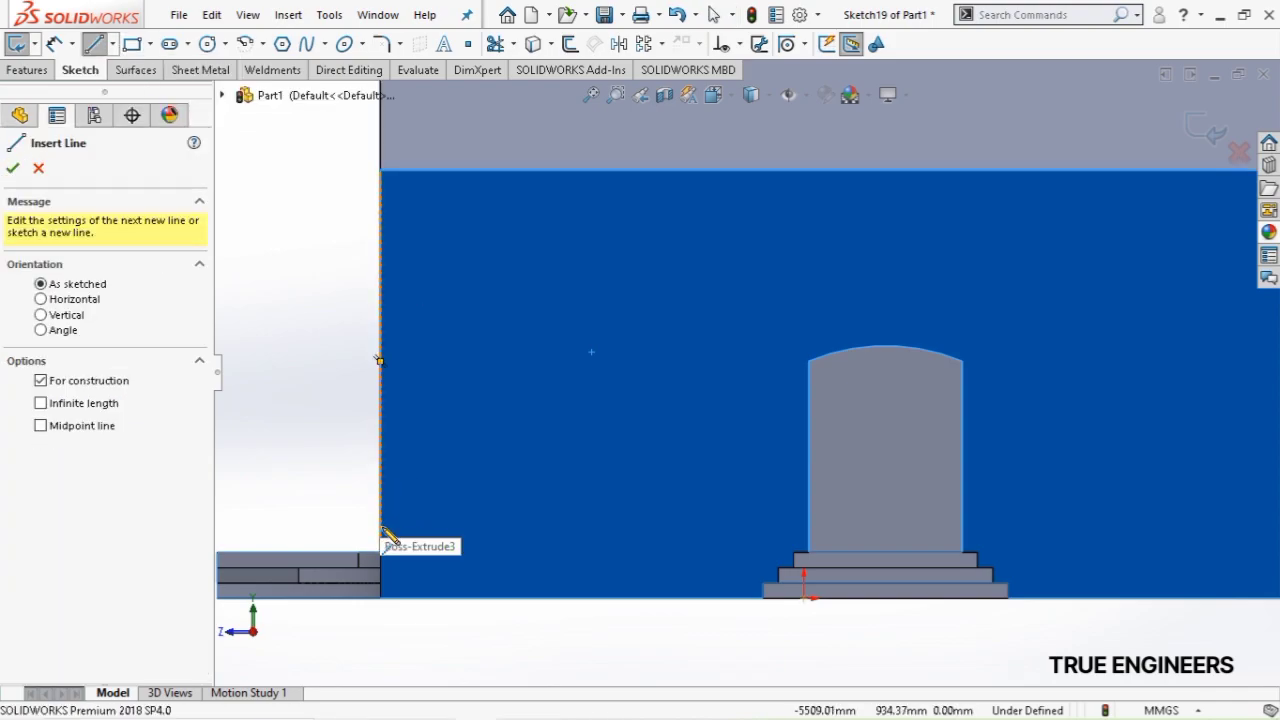
{"action": "left_click", "coordinate": [387, 533]}
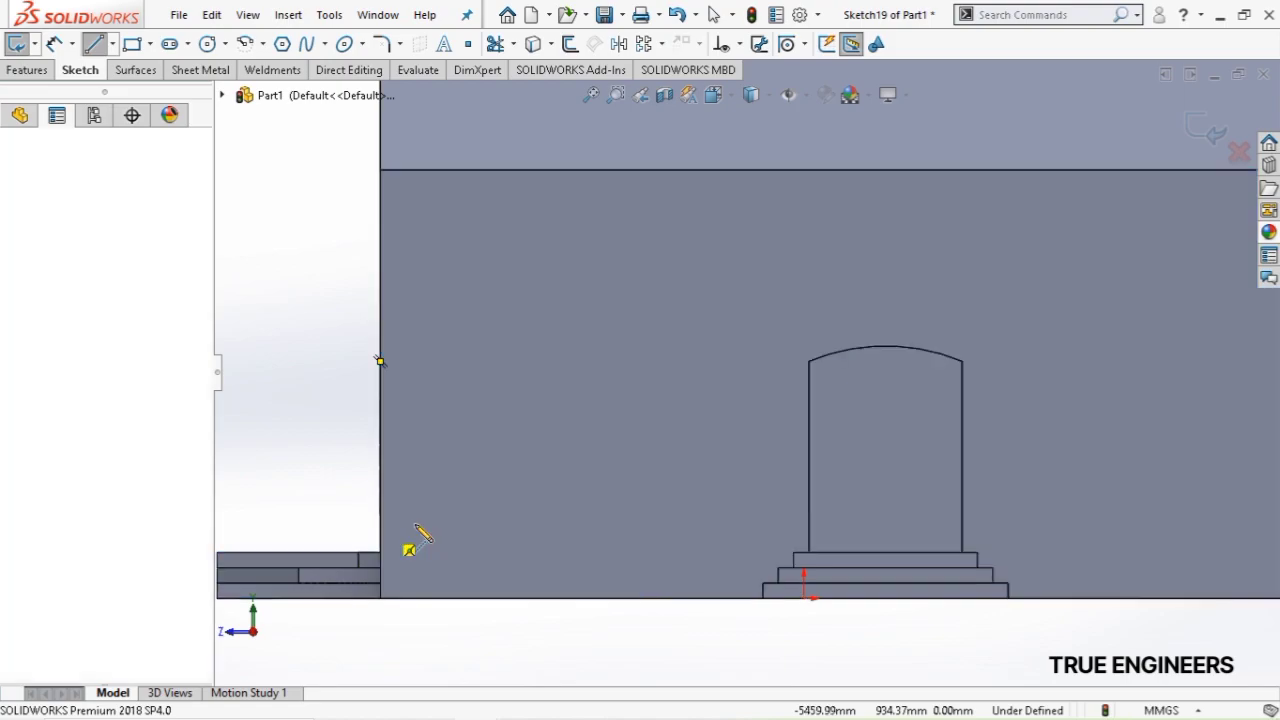
{"action": "left_click", "coordinate": [808, 526]}
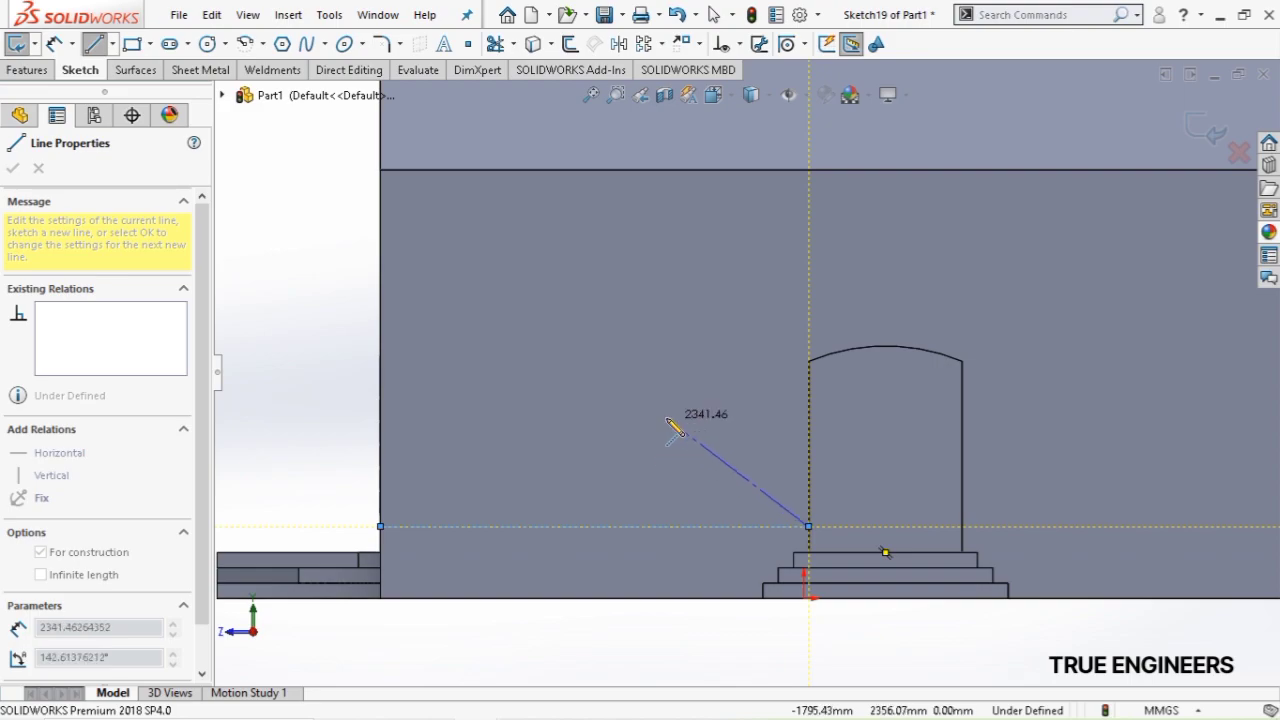
Dimension the horizontal construction line 500 mm above the top of the front porch
{"action": "left_click", "coordinate": [55, 45]}
{"action": "left_click", "coordinate": [430, 526]}
{"action": "left_click", "coordinate": [350, 565]}
{"action": "left_click", "coordinate": [338, 505]}
{"action": "type", "text": "500"}
{"action": "key", "text": "Return"}
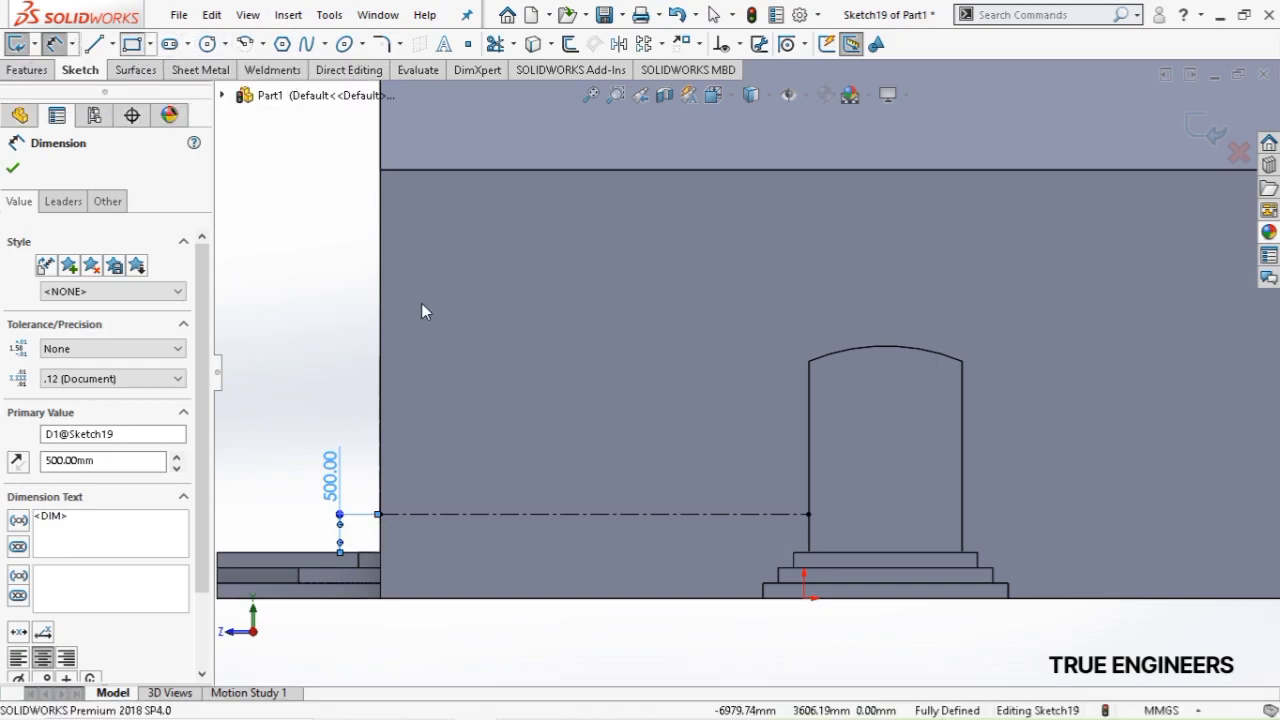
Draw a vertical centerline upward from the midpoint of the horizontal construction line
{"action": "left_click", "coordinate": [132, 43]}
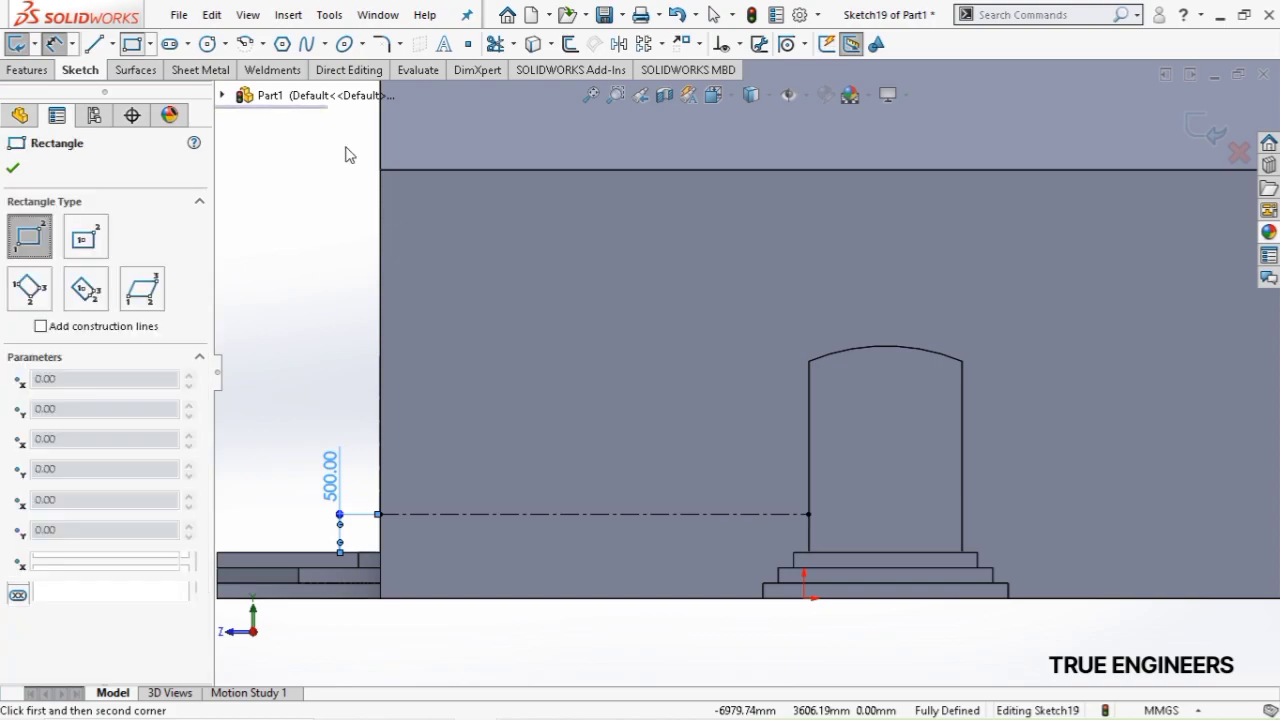
{"action": "left_click", "coordinate": [106, 44]}
{"action": "left_click", "coordinate": [130, 89]}
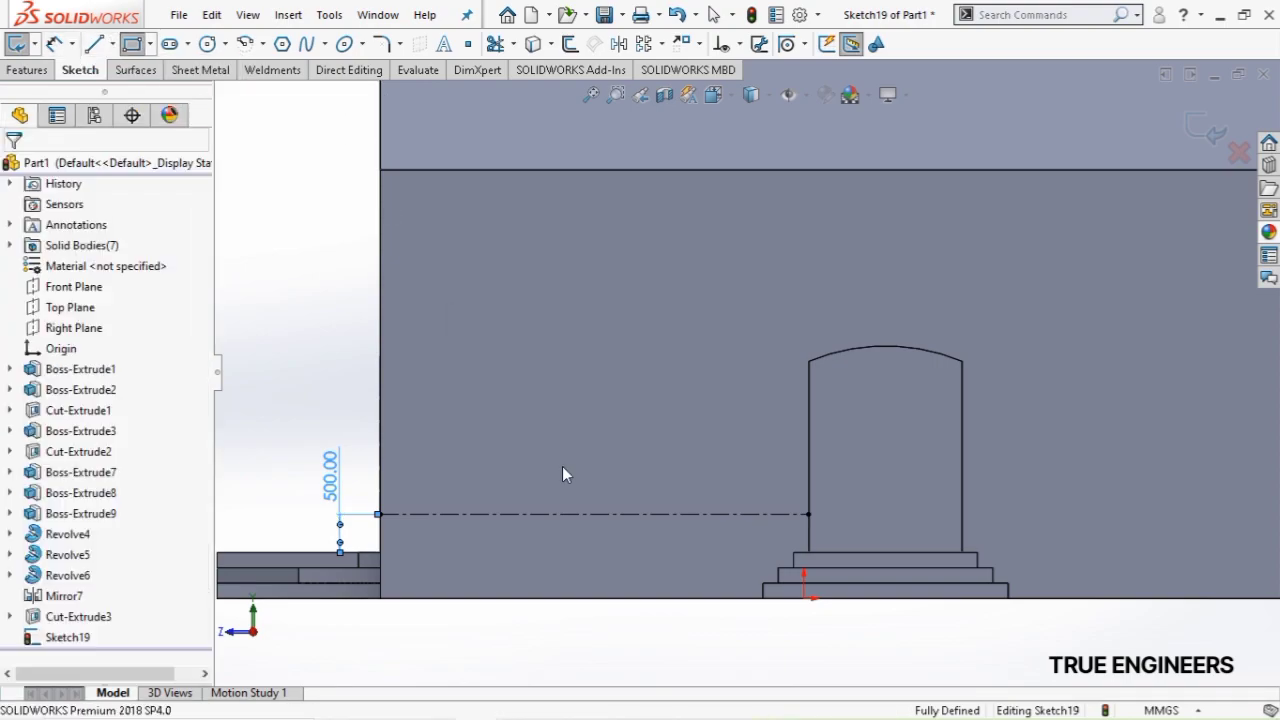
{"action": "left_click", "coordinate": [594, 514]}
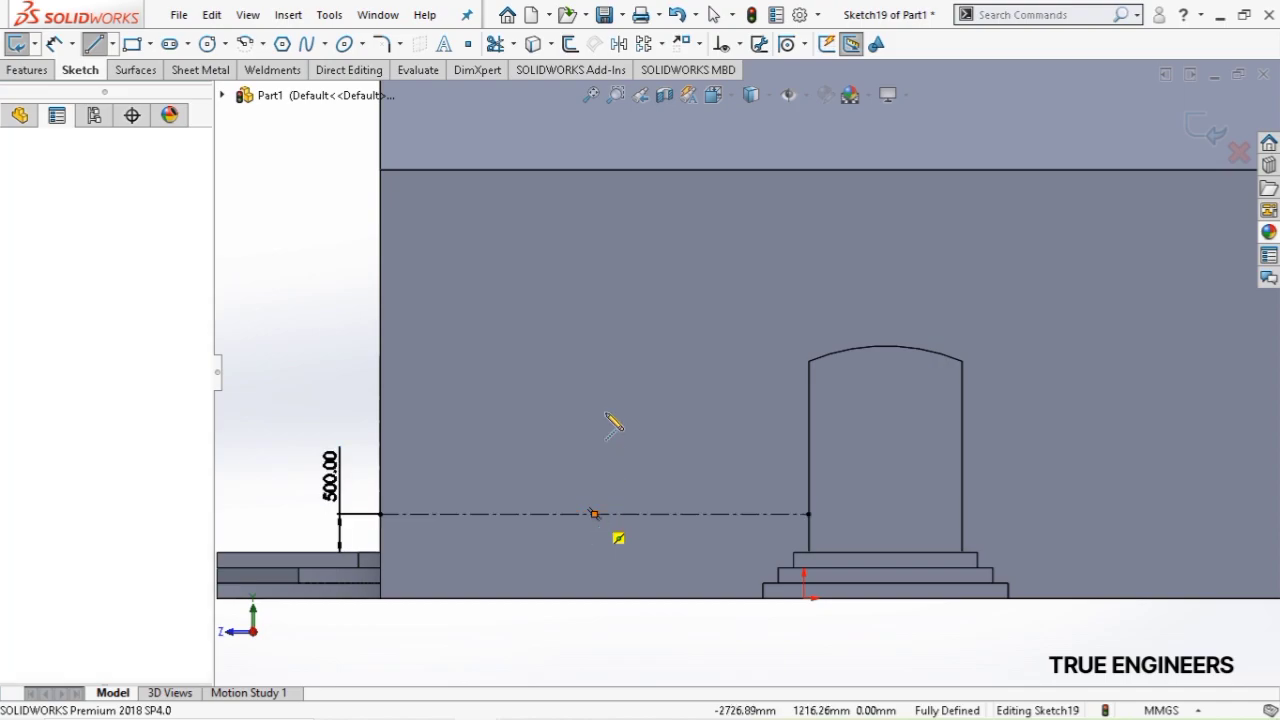
{"action": "left_click", "coordinate": [595, 350]}
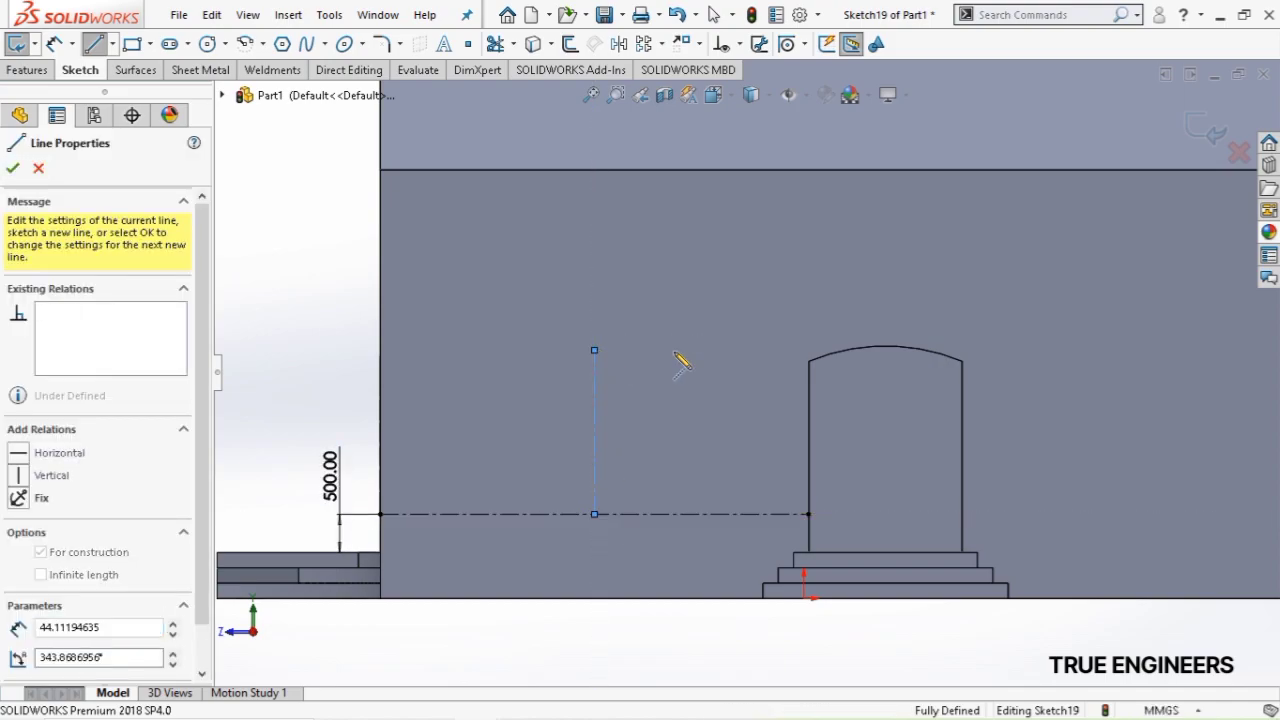
{"action": "key", "text": "Escape"}
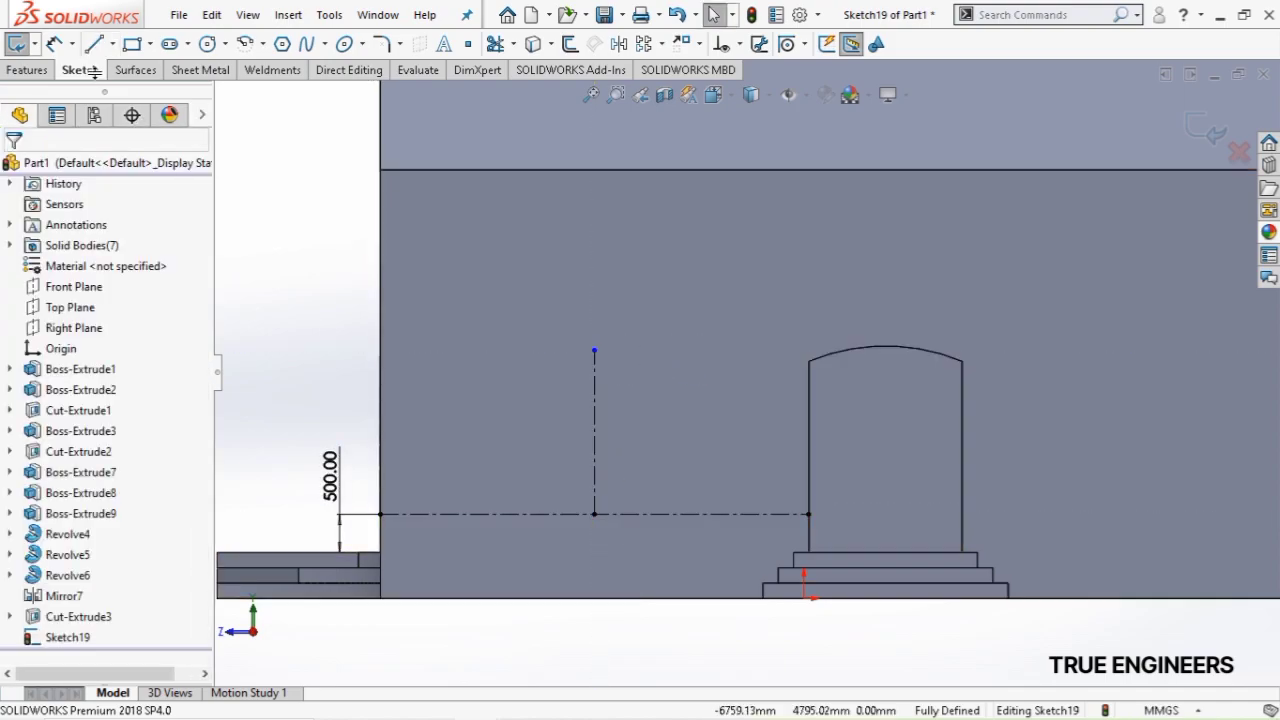
Sketch a corner rectangle about 760 by 355 mm beside the vertical centerline, above the horizontal construction line
{"action": "left_click", "coordinate": [516, 462]}
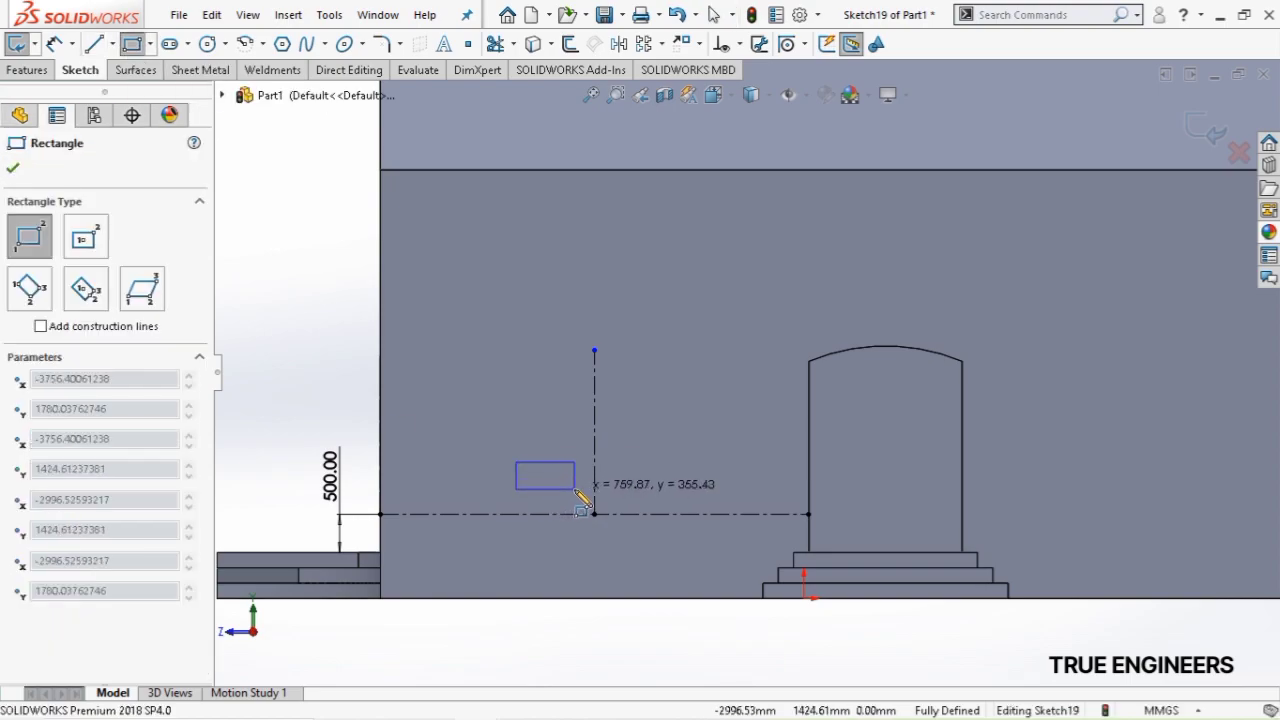
{"action": "left_click", "coordinate": [575, 490]}
{"action": "left_click", "coordinate": [131, 43]}
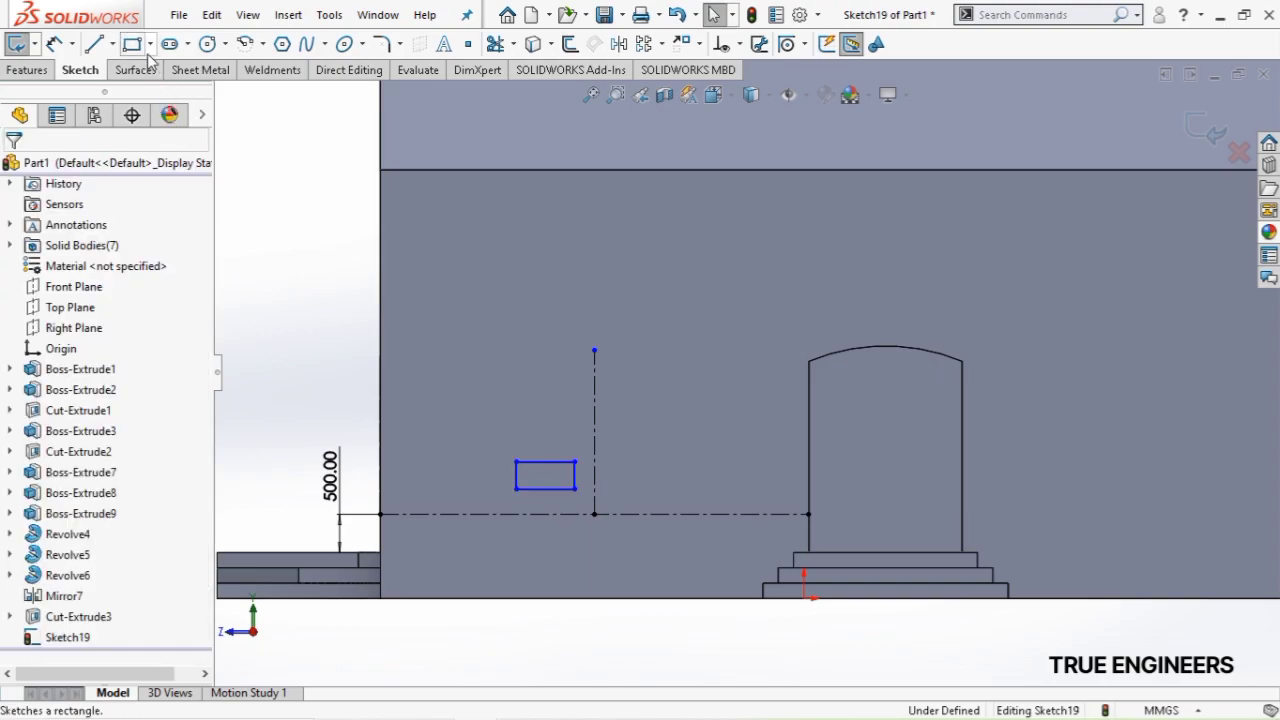
Apply a 50 mm doubled dimension between the rectangle's lower edge and the horizontal construction line
{"action": "left_click", "coordinate": [54, 43]}
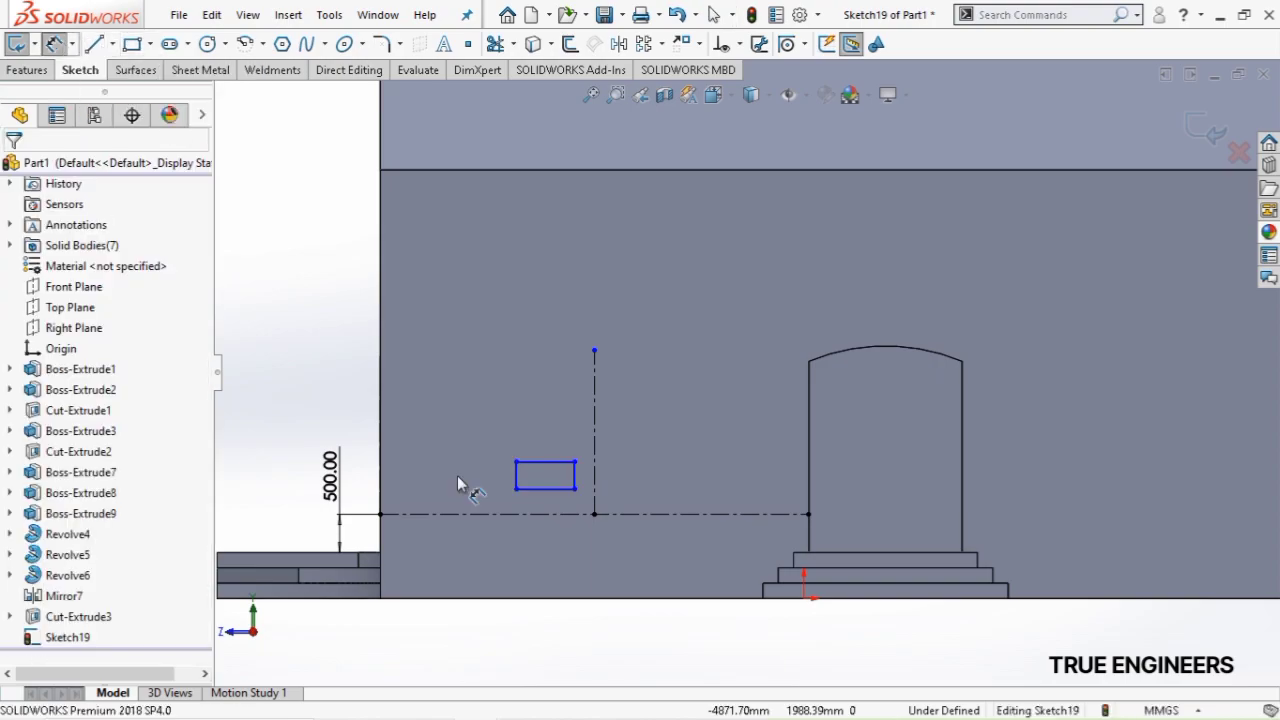
{"action": "scroll", "coordinate": [548, 507], "scroll_direction": "down", "scroll_amount": 2}
{"action": "left_click", "coordinate": [580, 505]}
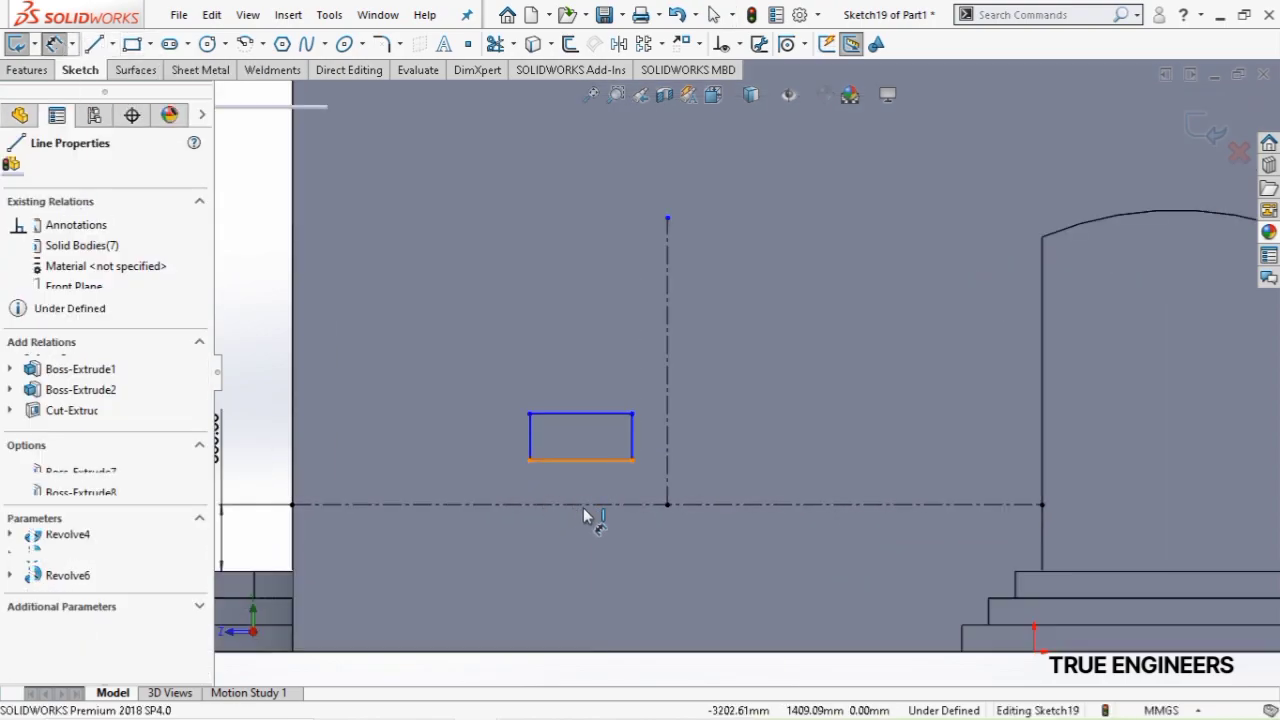
{"action": "left_click", "coordinate": [565, 460]}
{"action": "left_click", "coordinate": [563, 553]}
{"action": "key", "text": "Return"}
Set the rectangle's height to 256 mm
{"action": "left_click", "coordinate": [531, 482]}
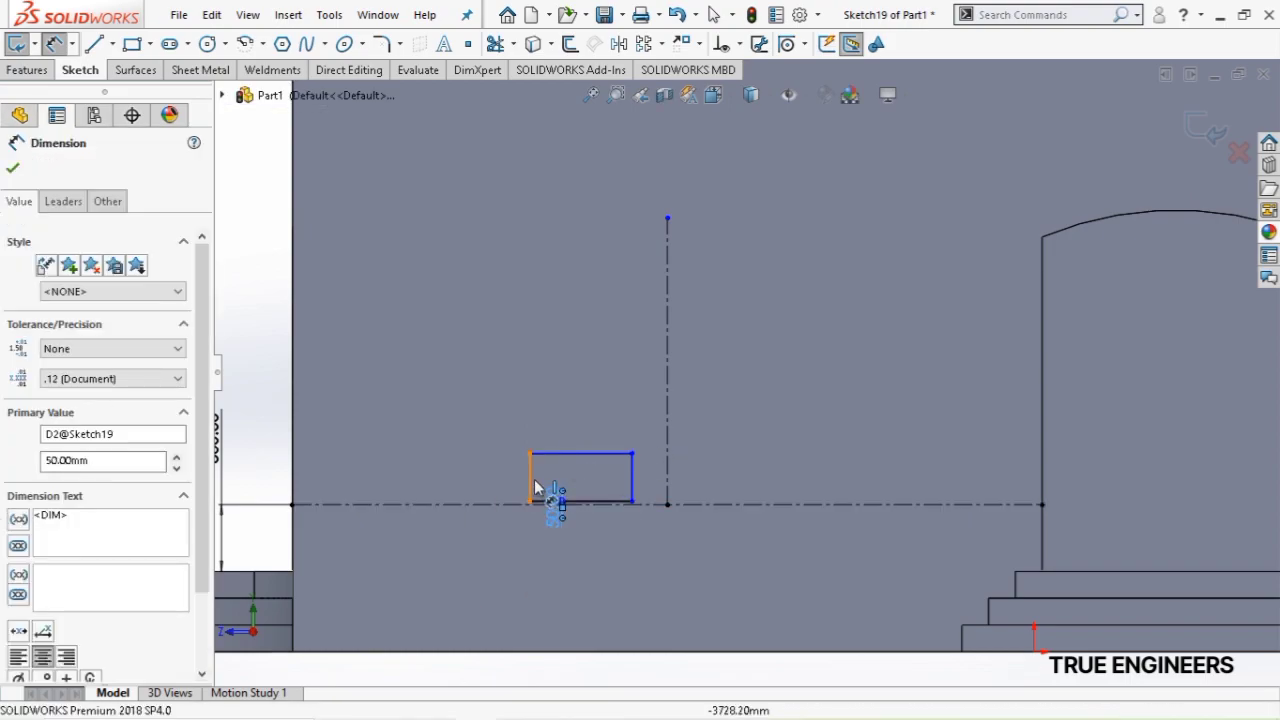
{"action": "left_click", "coordinate": [399, 442]}
{"action": "type", "text": "2"}
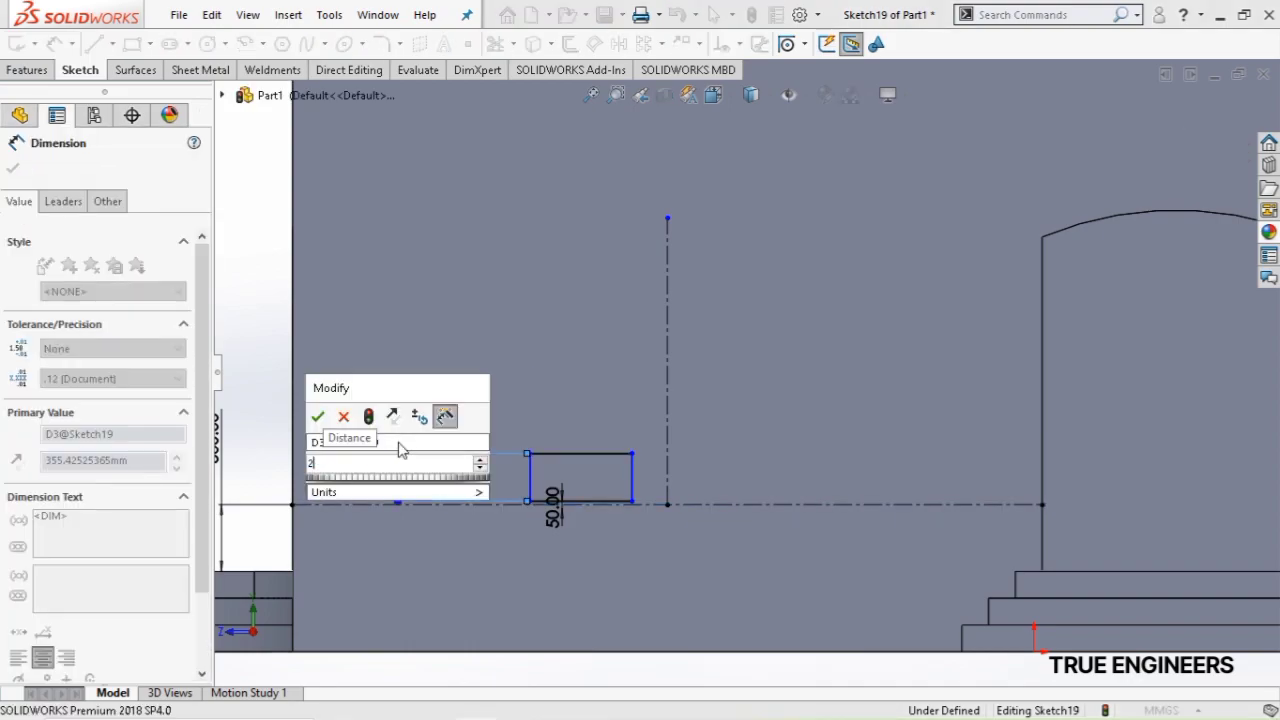
{"action": "type", "text": "56"}
{"action": "key", "text": "Return"}
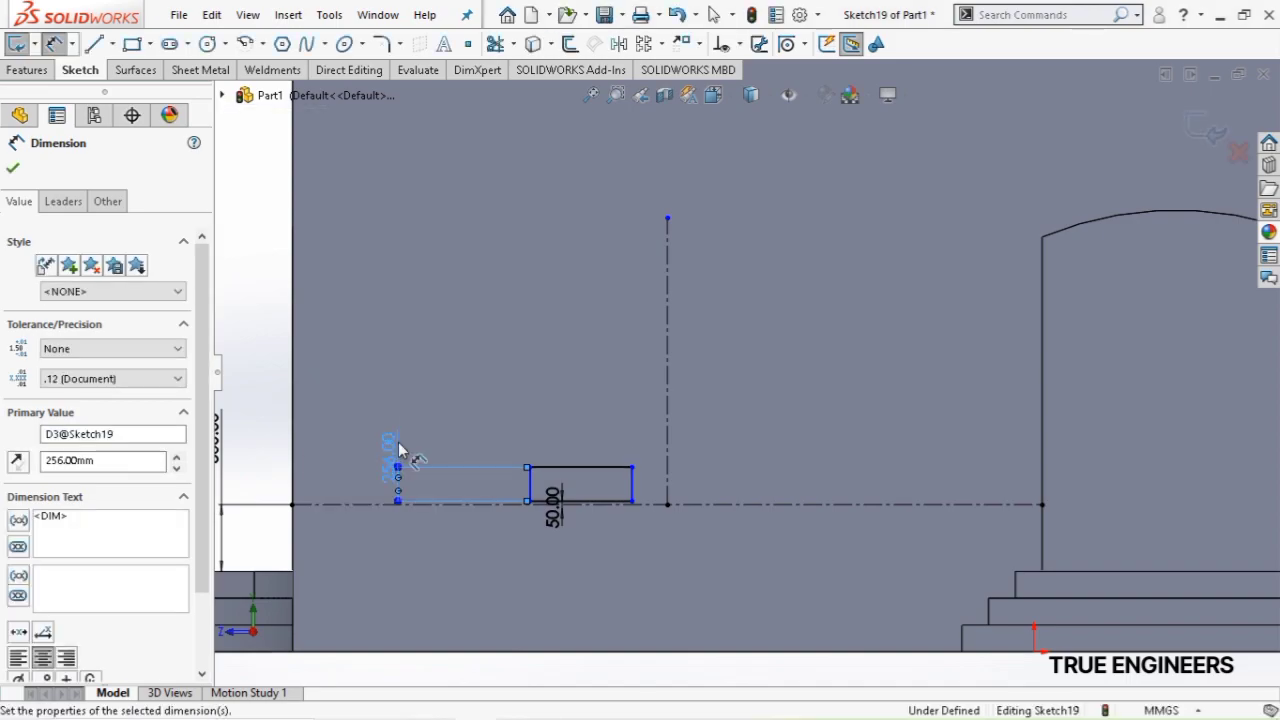
Set the rectangle's width to 1065 mm
{"action": "left_click", "coordinate": [590, 468]}
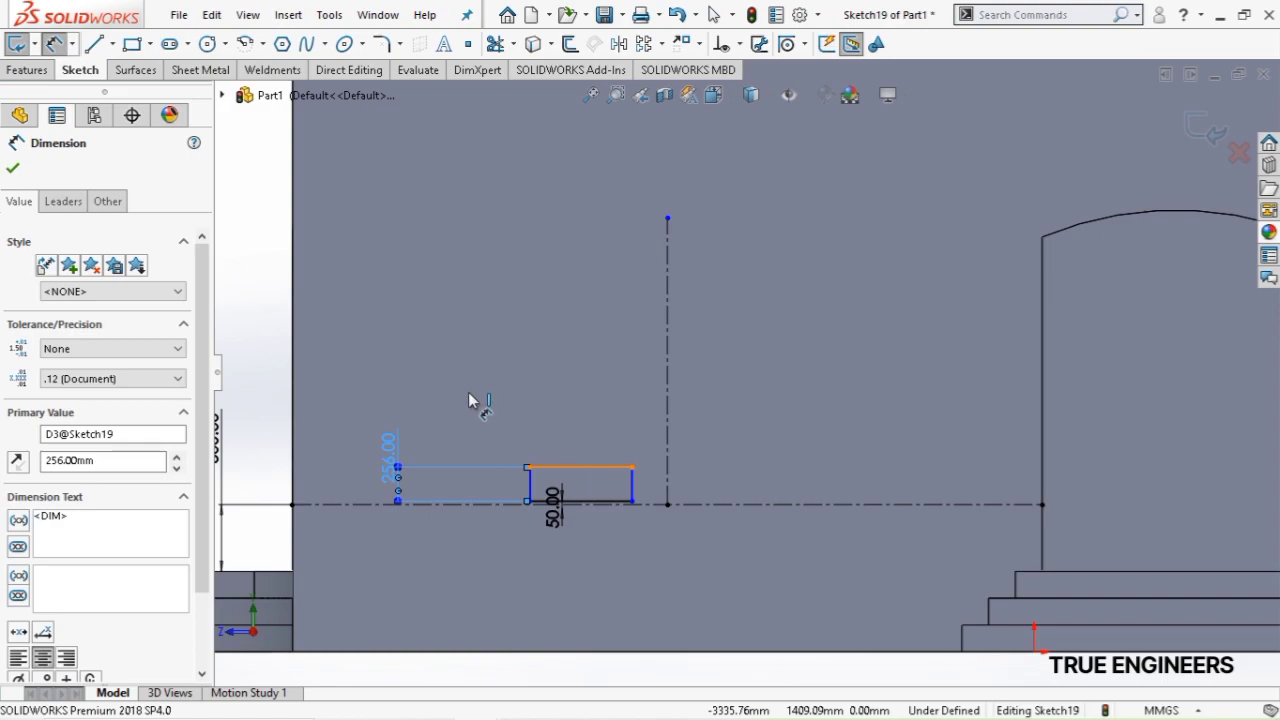
{"action": "left_click", "coordinate": [420, 392]}
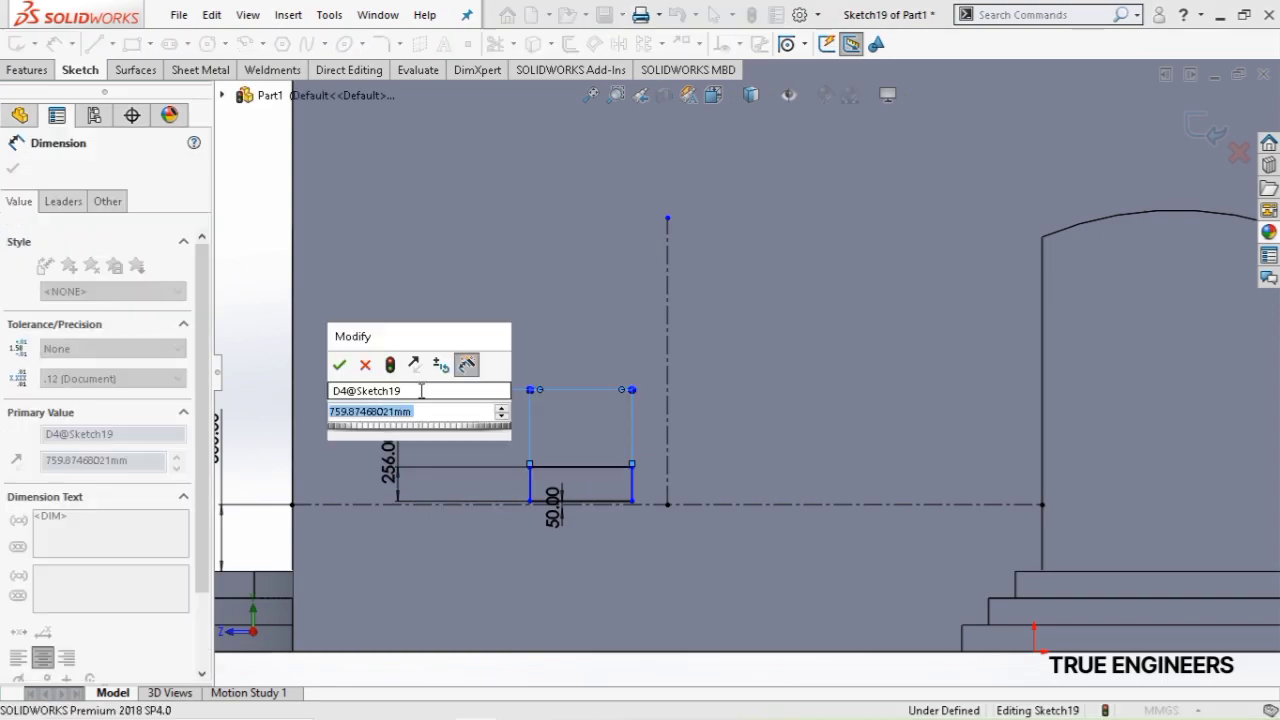
{"action": "type", "text": "1065"}
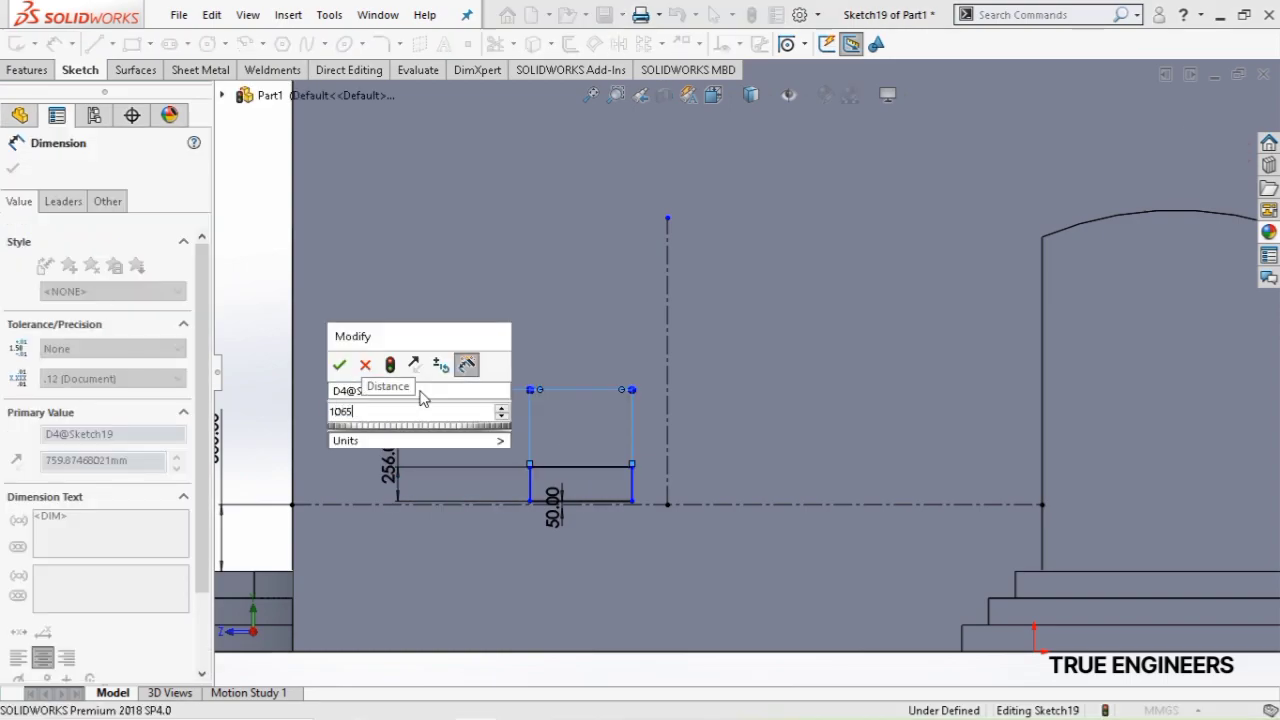
{"action": "key", "text": "Return"}
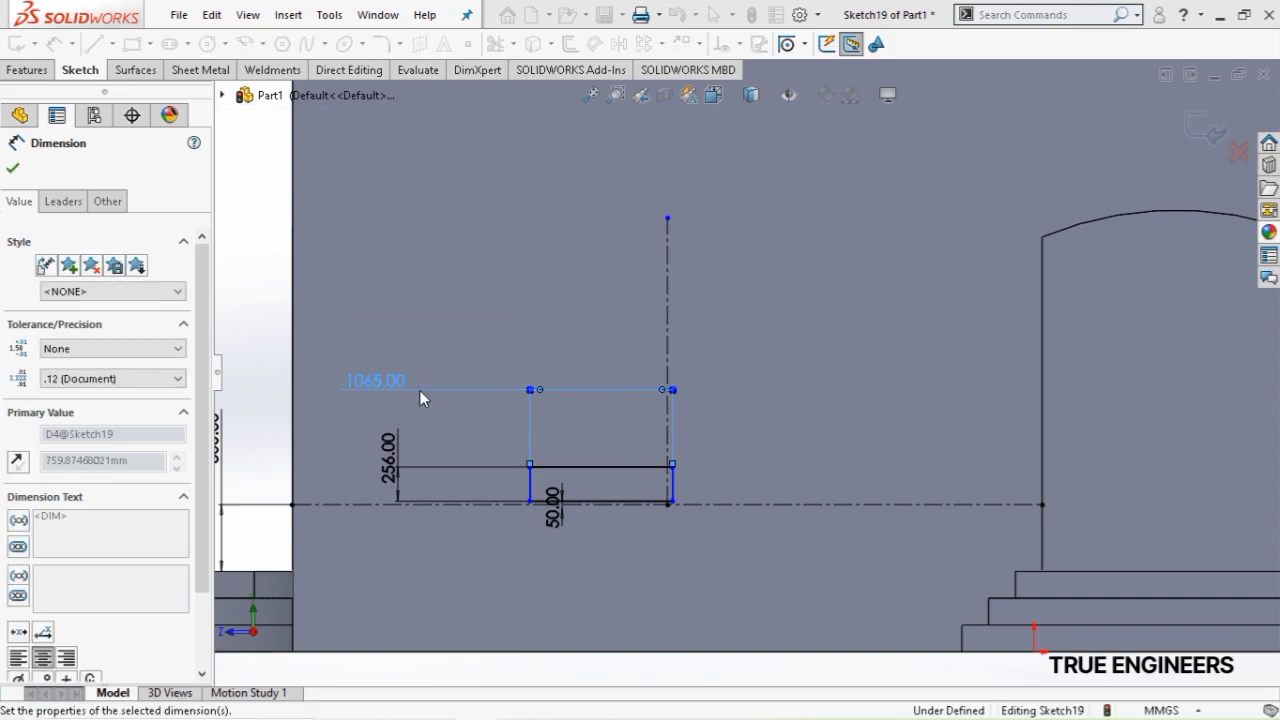
{"action": "key", "text": "Escape"}
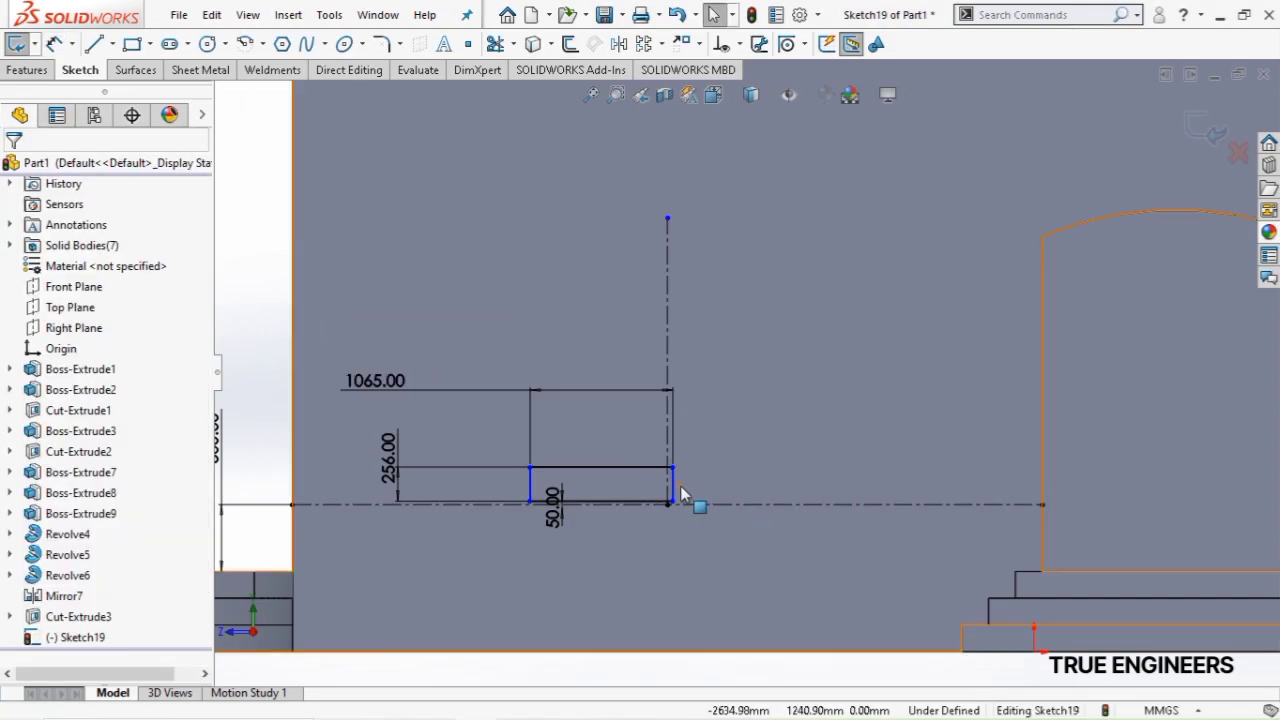
Move the rectangle clear of the vertical centerline and dimension its nearest vertical edge 25 mm from the centerline
{"action": "left_click_drag", "start_coordinate": [669, 497], "coordinate": [648, 503]}
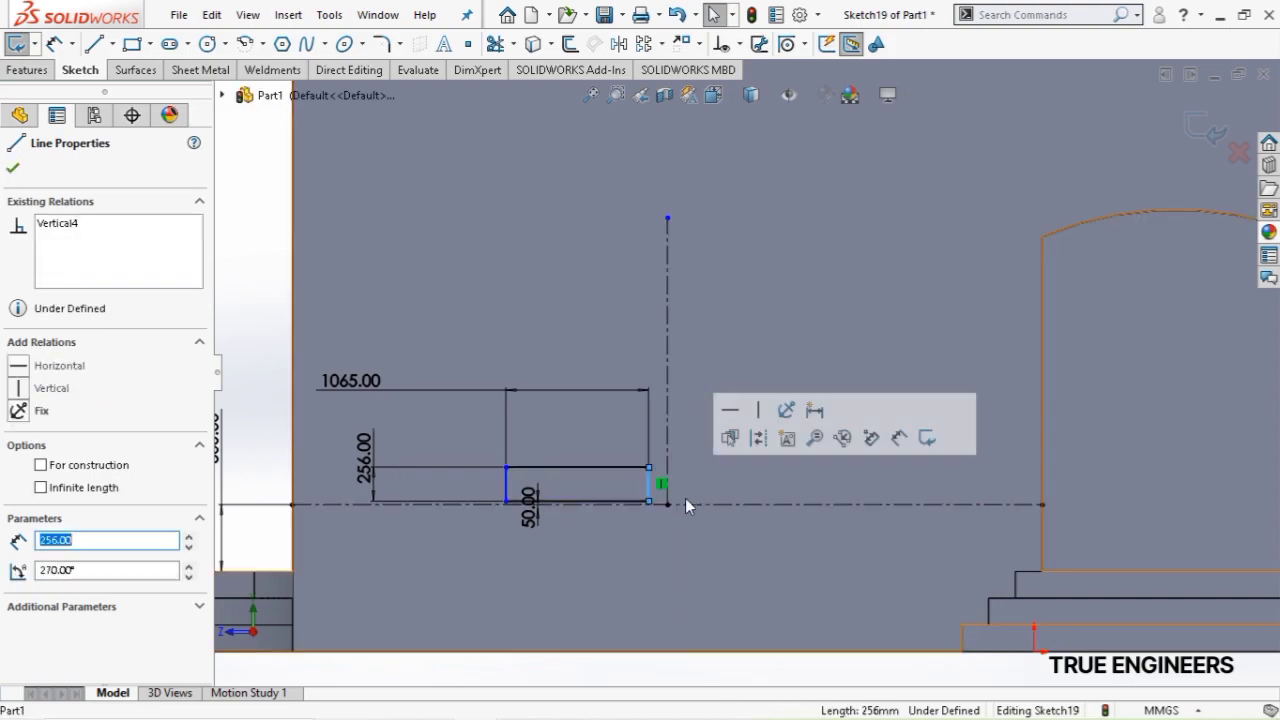
{"action": "left_click", "coordinate": [54, 43]}
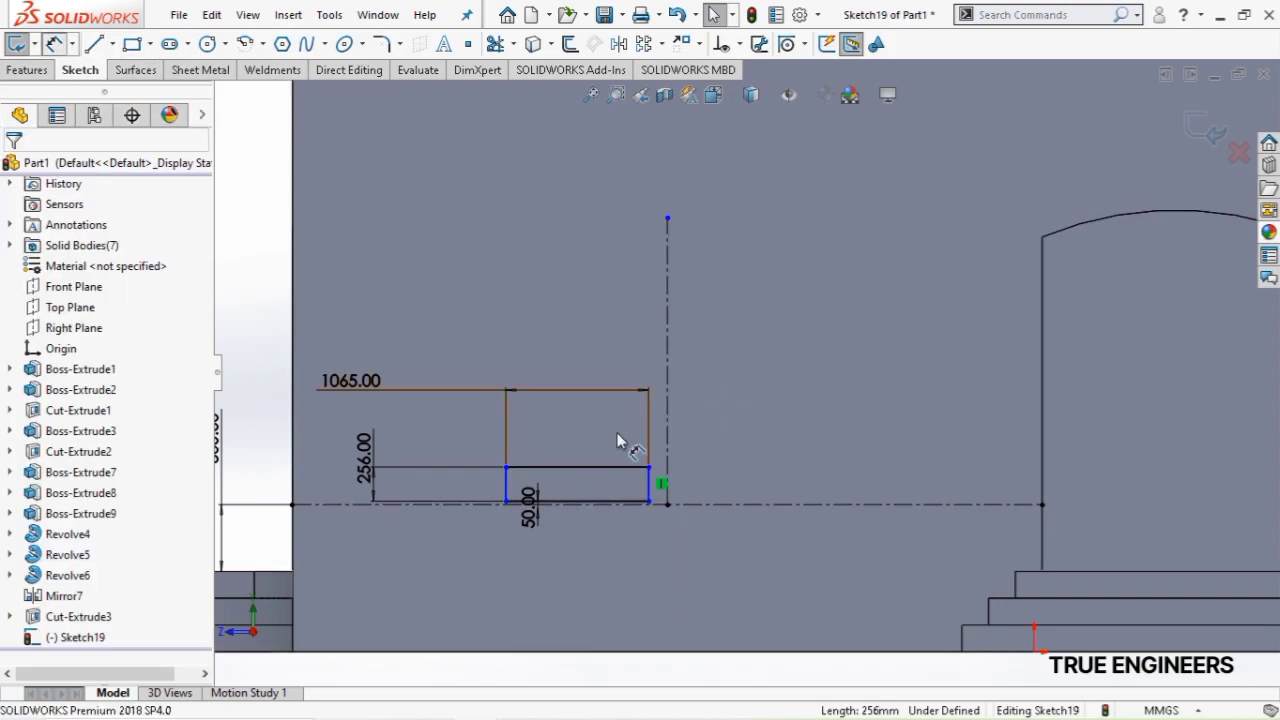
{"action": "left_click", "coordinate": [667, 487]}
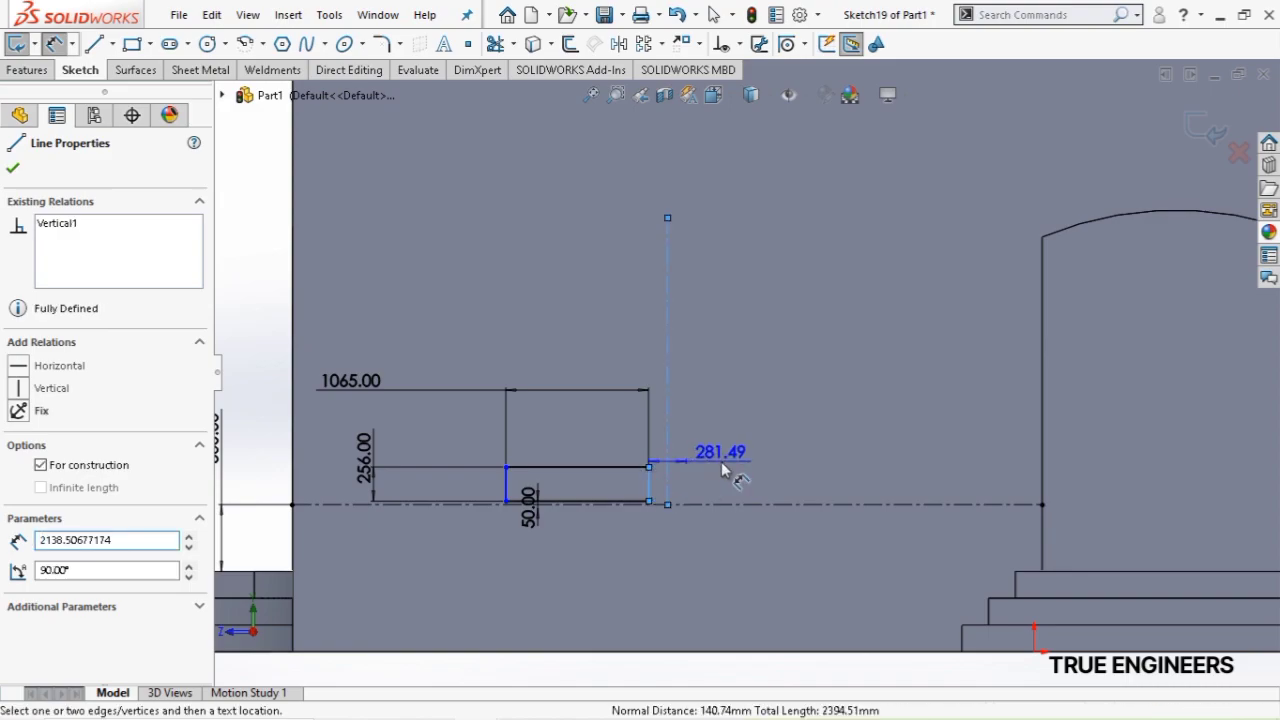
{"action": "left_click", "coordinate": [723, 466]}
{"action": "type", "text": "25"}
{"action": "key", "text": "Return"}
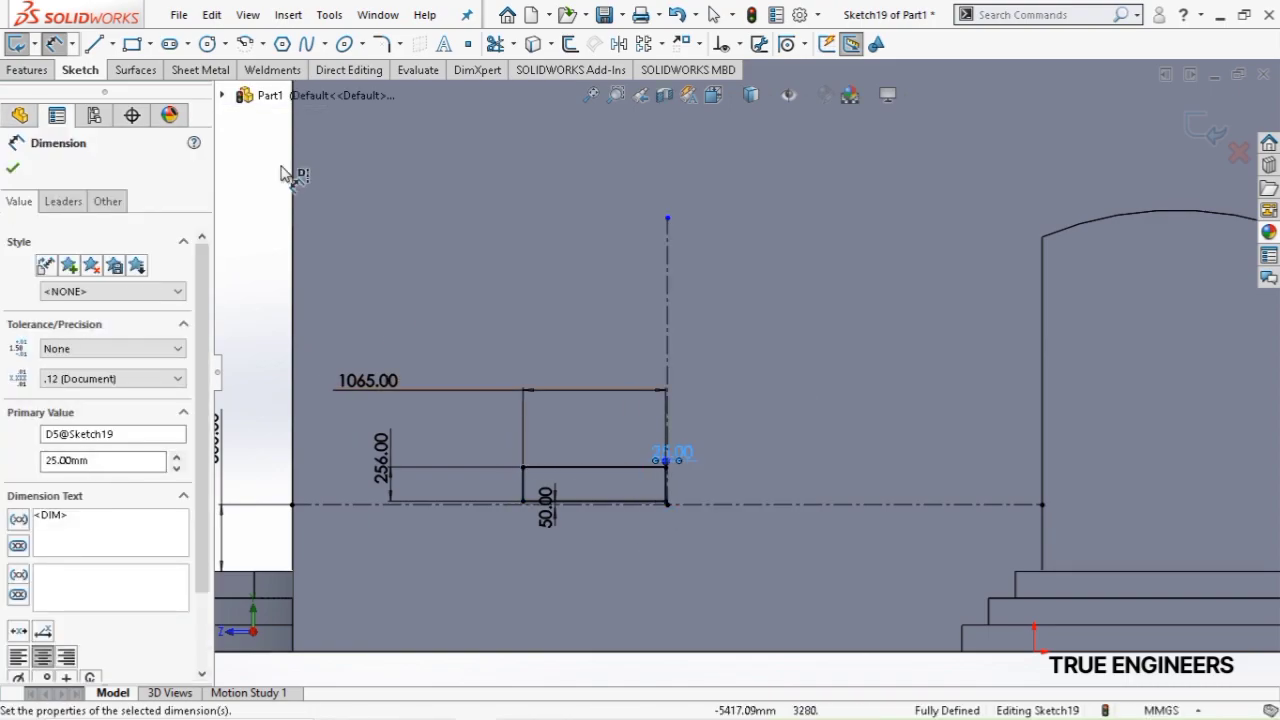
{"action": "left_click", "coordinate": [54, 43]}
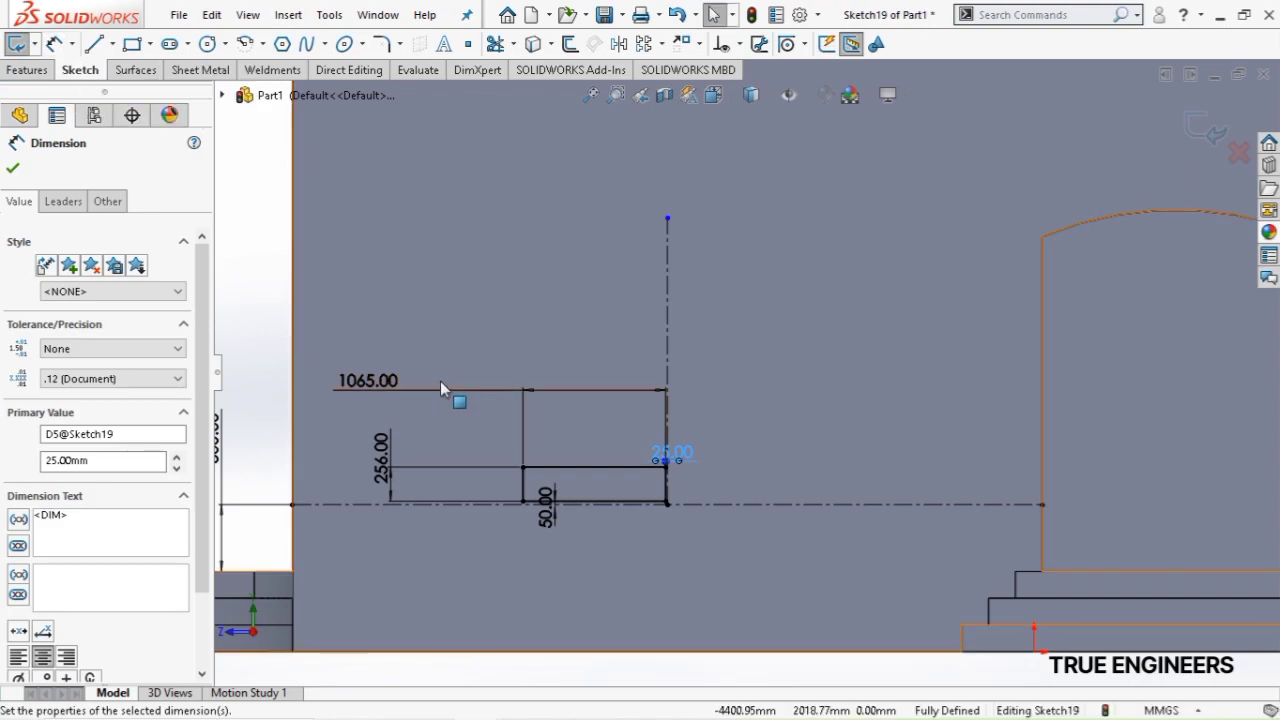
Linear-pattern the rectangle into 2 columns at 1115 mm spacing along X and 5 rows at 306 mm spacing along Y
{"action": "left_click_drag", "start_coordinate": [491, 440], "coordinate": [706, 530]}
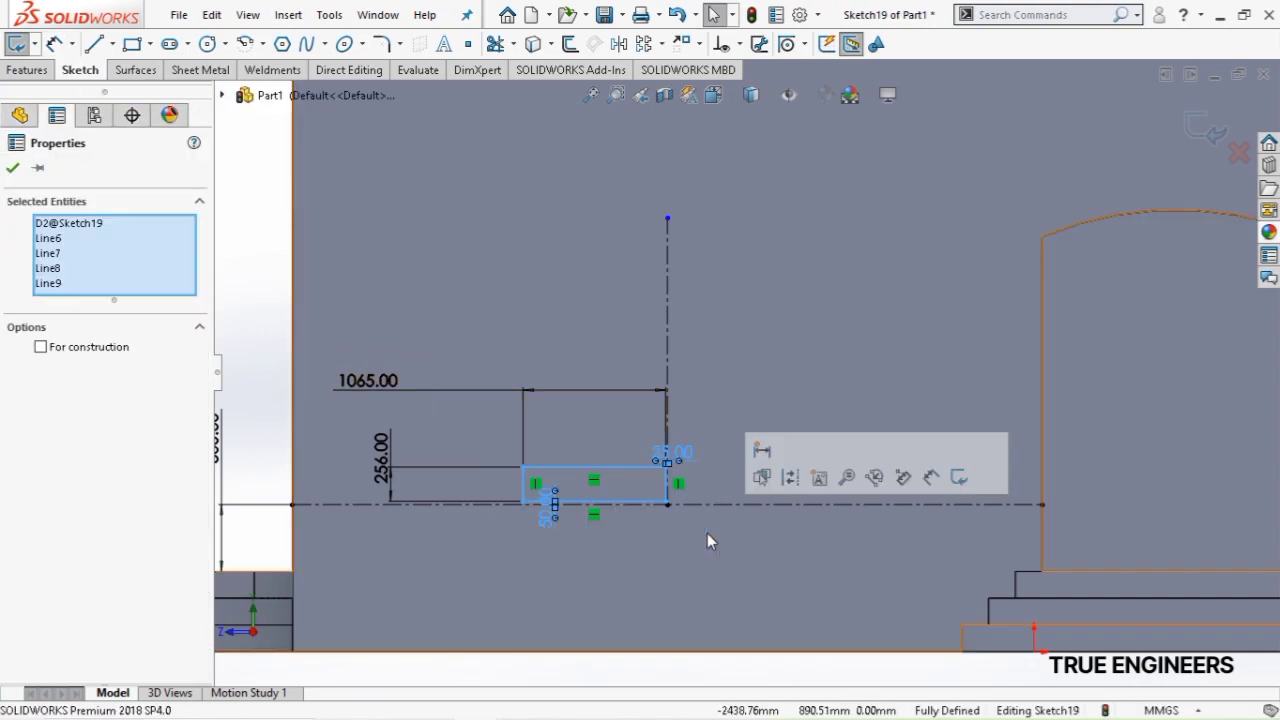
{"action": "left_click", "coordinate": [644, 45]}
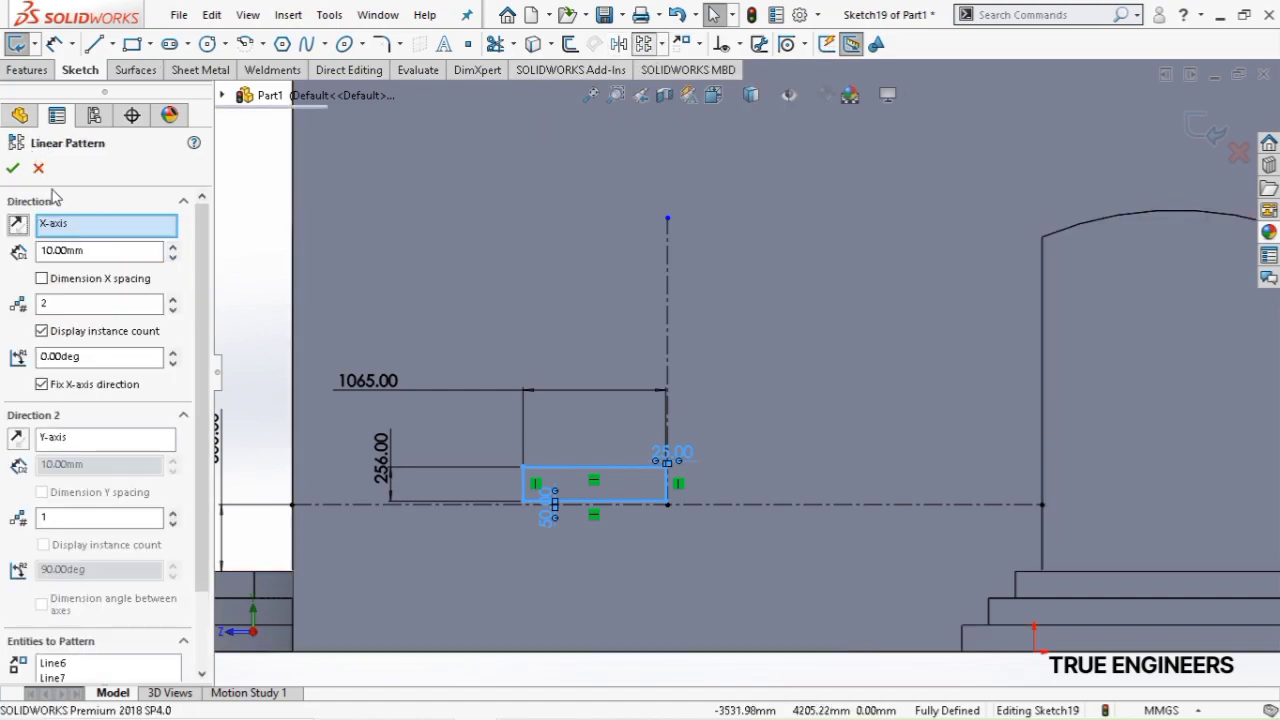
{"action": "left_click", "coordinate": [173, 513]}
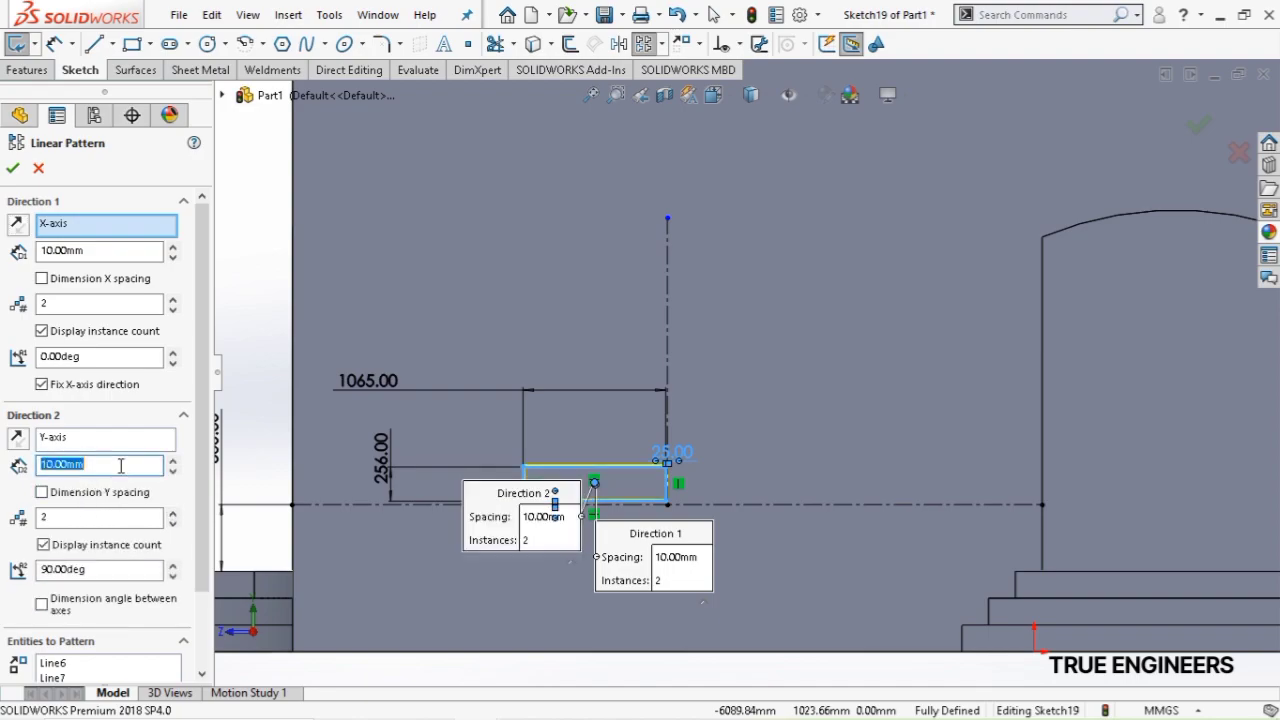
{"action": "key", "text": "Return"}
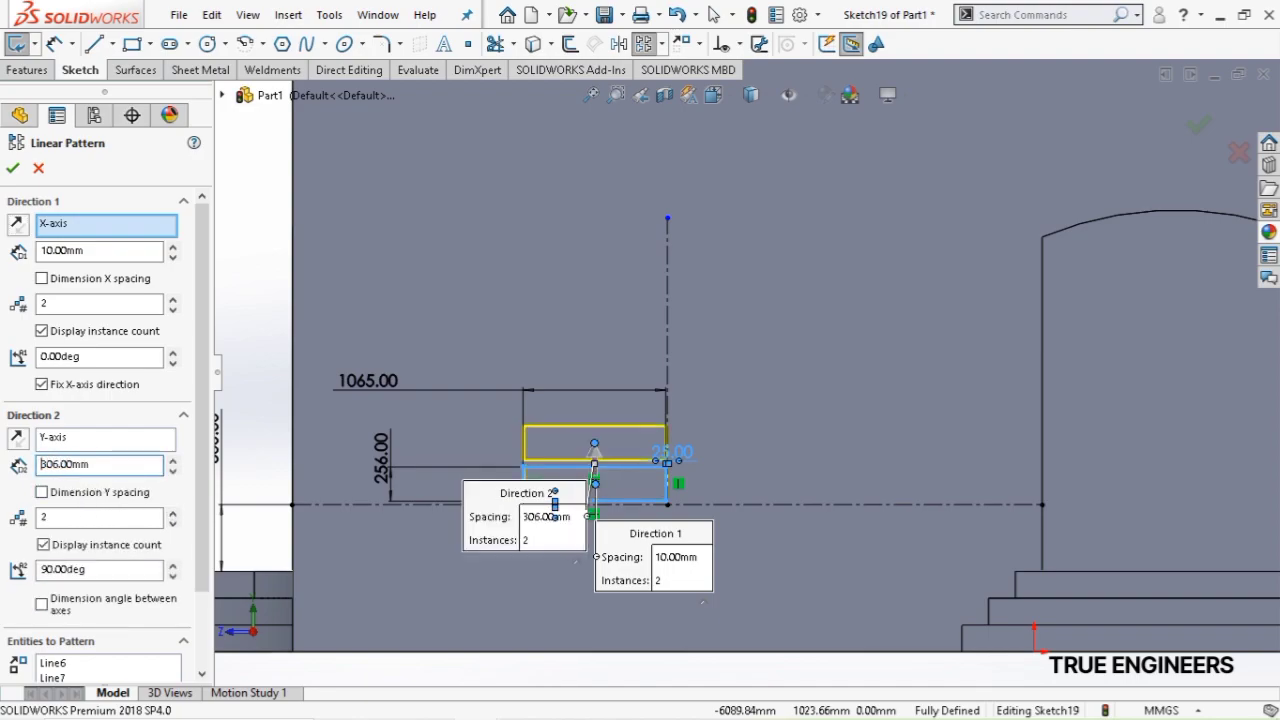
{"action": "left_click", "coordinate": [173, 513]}
{"action": "left_click", "coordinate": [173, 513]}
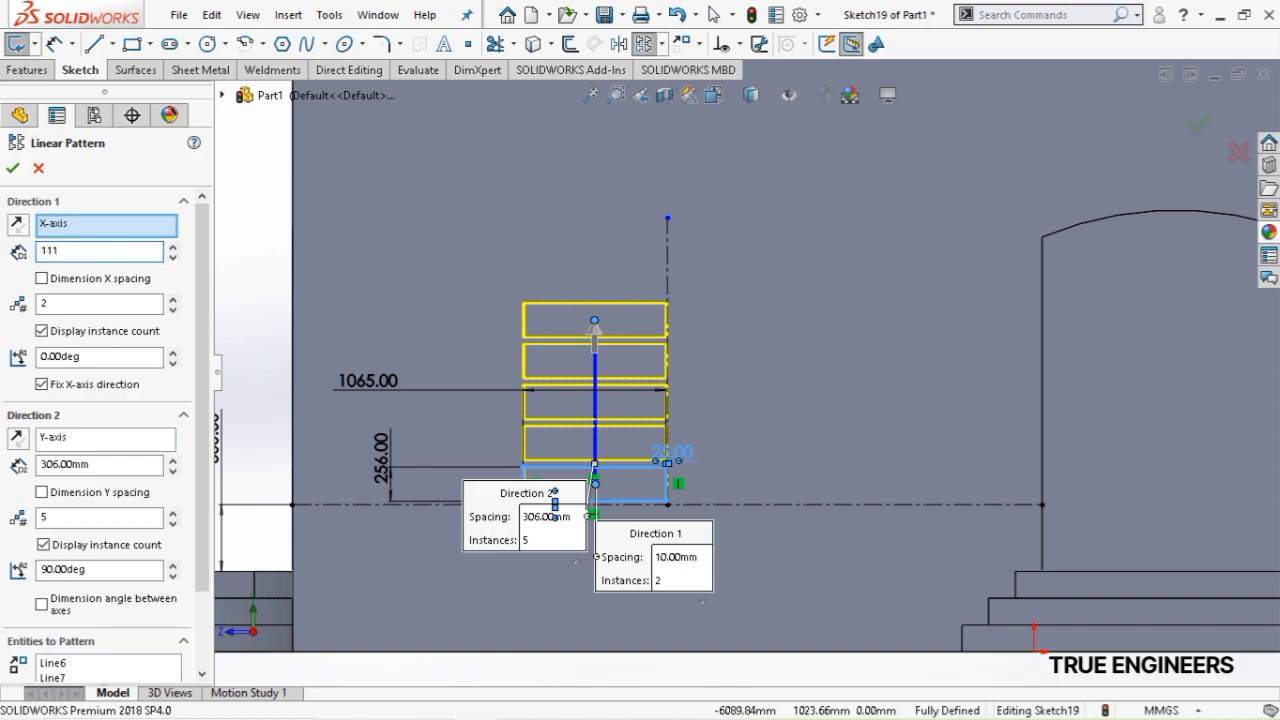
{"action": "key", "text": "Return"}
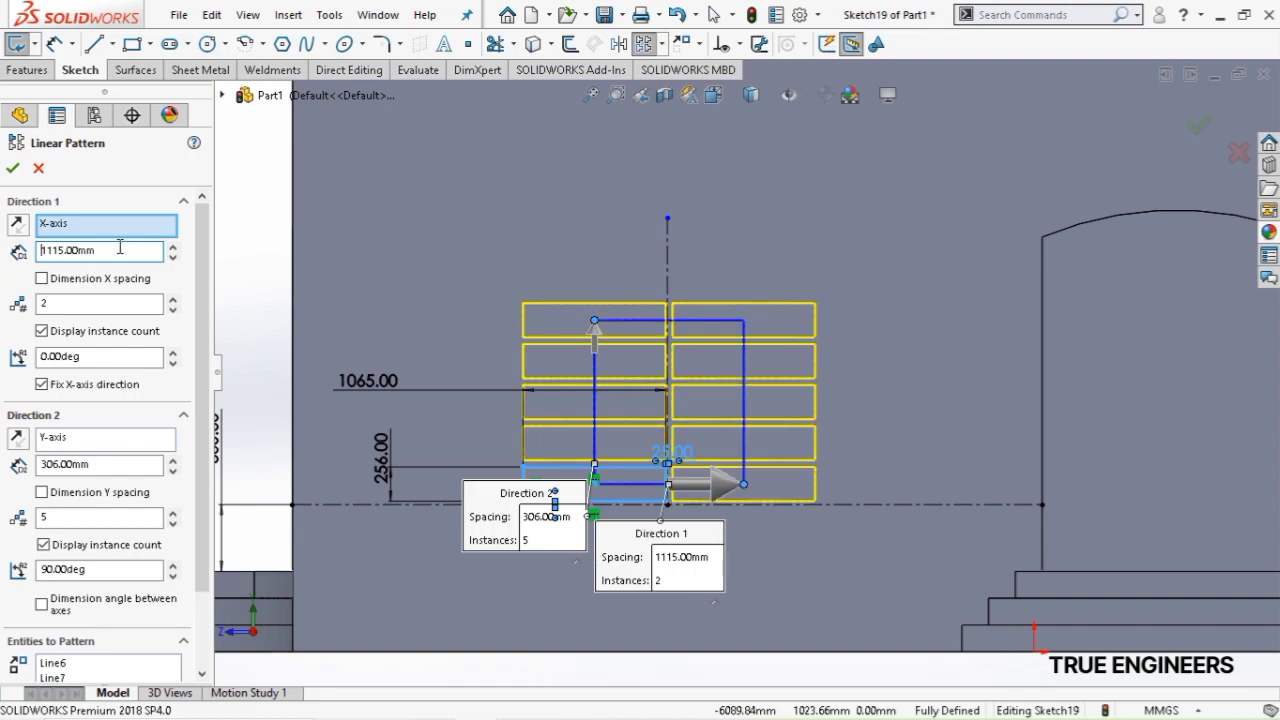
{"action": "left_click", "coordinate": [19, 171]}
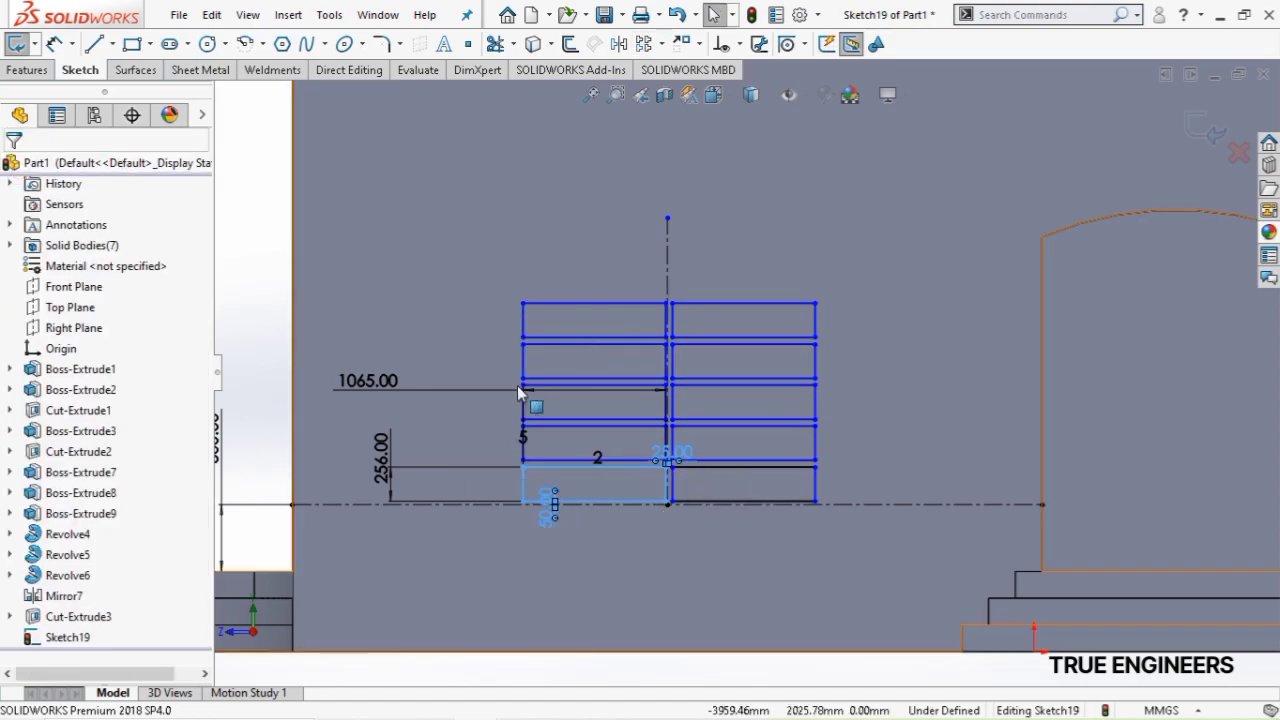
Sketch a corner rectangle enclosing the patterned panes, with its lower edge on the horizontal construction line
{"action": "left_click", "coordinate": [131, 43]}
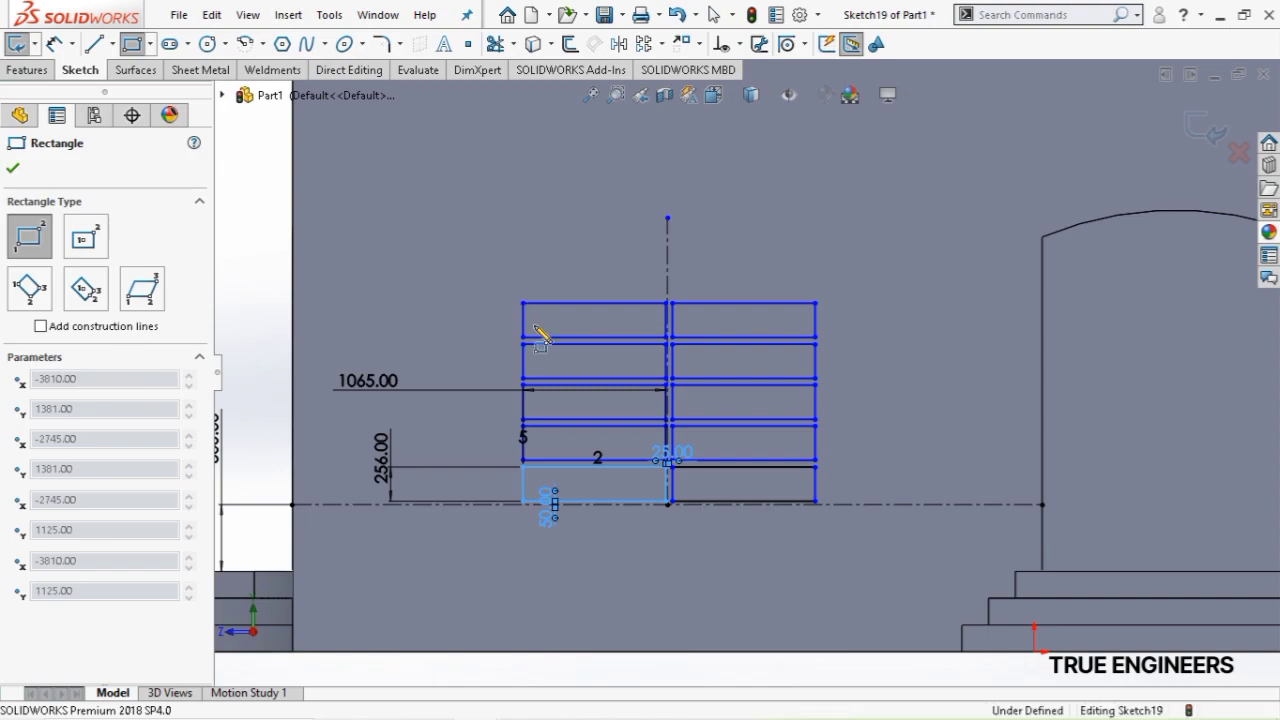
{"action": "left_click", "coordinate": [511, 289]}
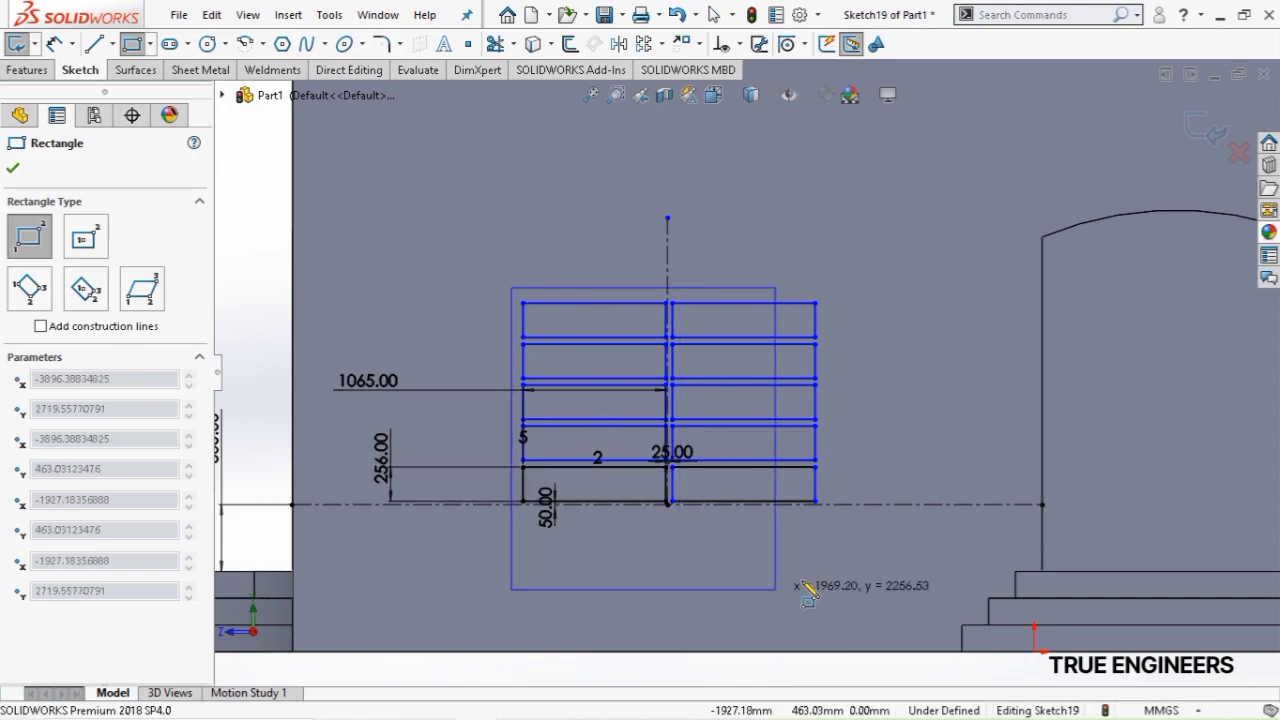
{"action": "left_click", "coordinate": [830, 504]}
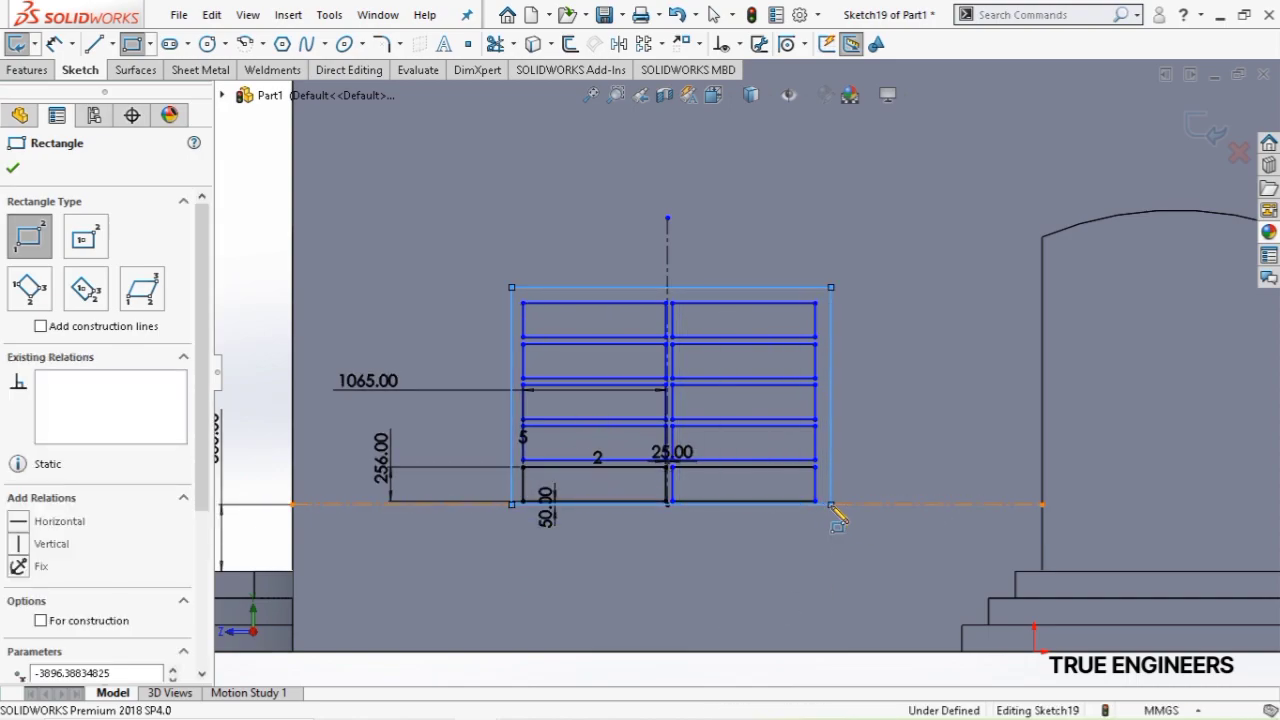
Dimension the gap between the outer rectangle's upper edge and the top row of panes to 50 mm
{"action": "left_click", "coordinate": [54, 44]}
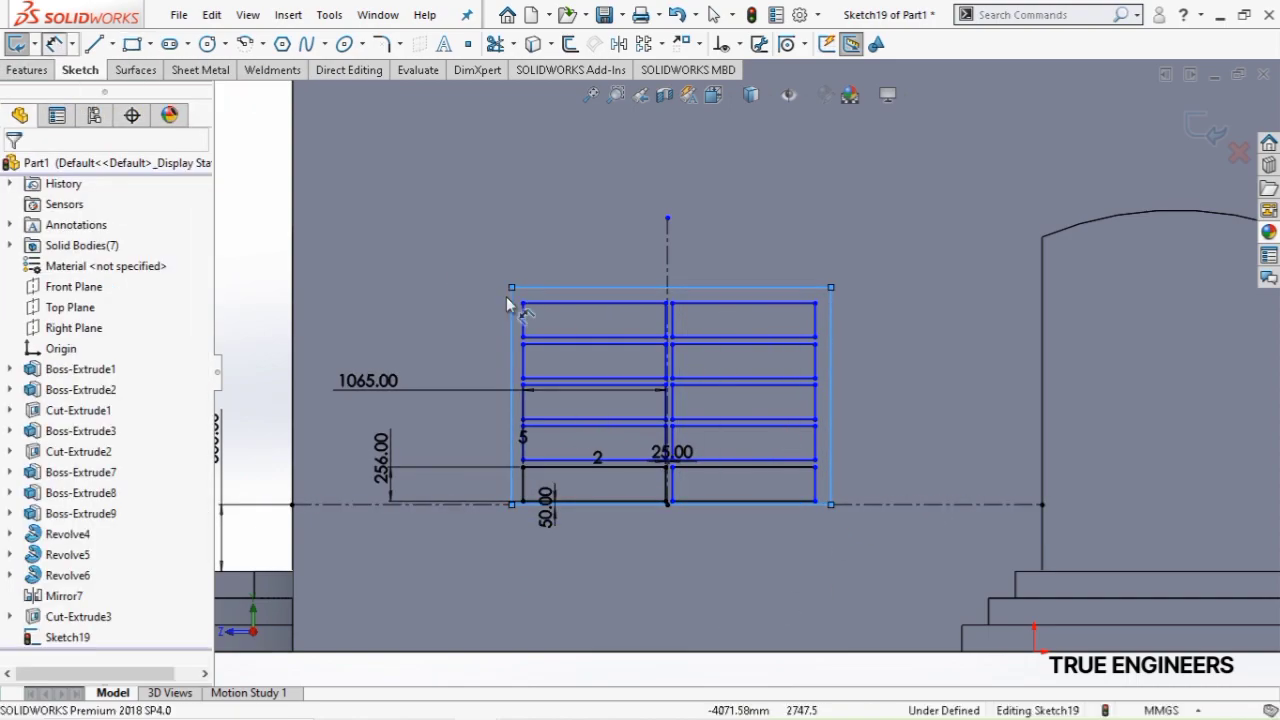
{"action": "left_click", "coordinate": [566, 292]}
{"action": "left_click", "coordinate": [571, 300]}
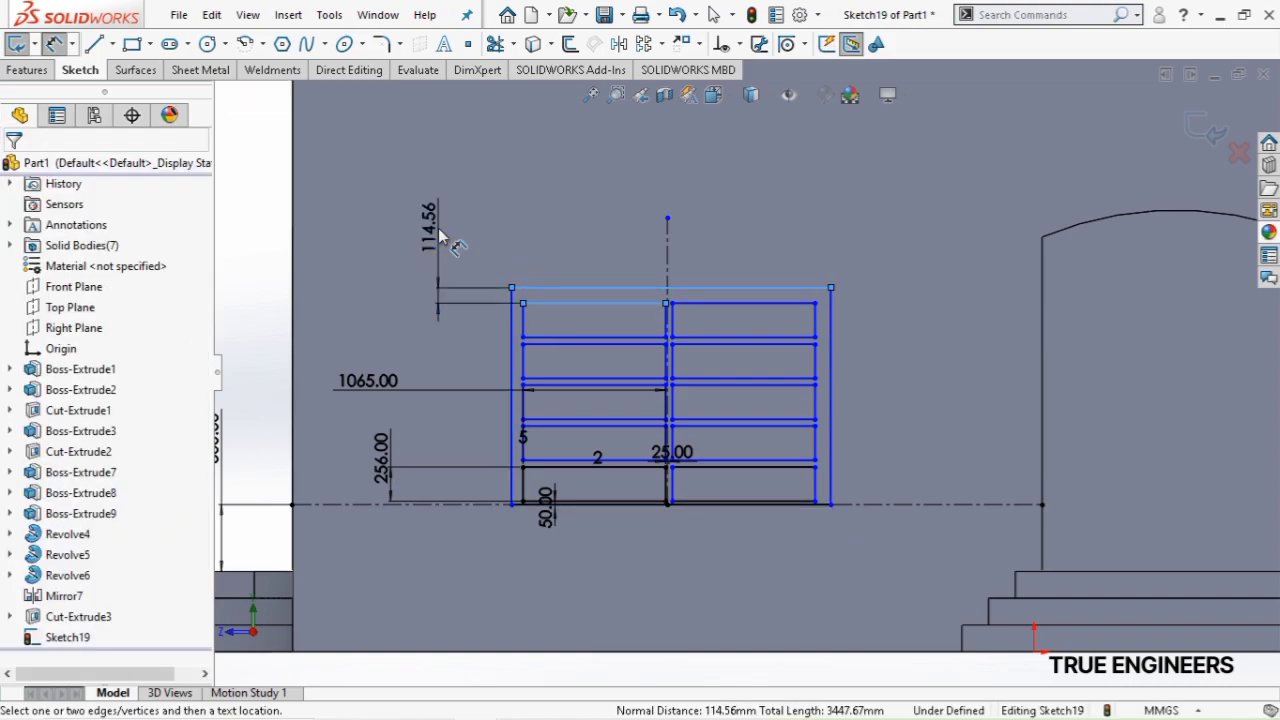
{"action": "left_click", "coordinate": [440, 235]}
{"action": "type", "text": "50"}
{"action": "key", "text": "Return"}
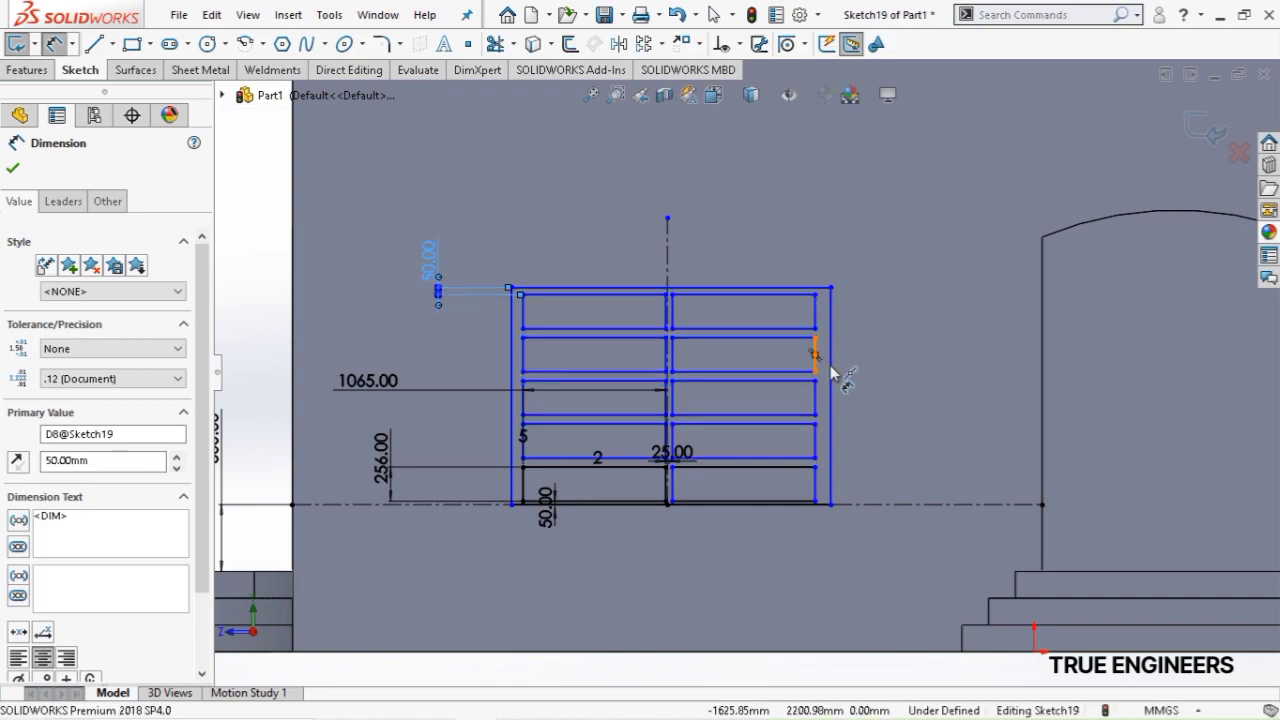
Set the gap between the outer rectangle and the panes to 50 mm on both vertical sides
{"action": "left_click", "coordinate": [831, 370]}
{"action": "left_click", "coordinate": [881, 368]}
{"action": "type", "text": "50"}
{"action": "key", "text": "Return"}
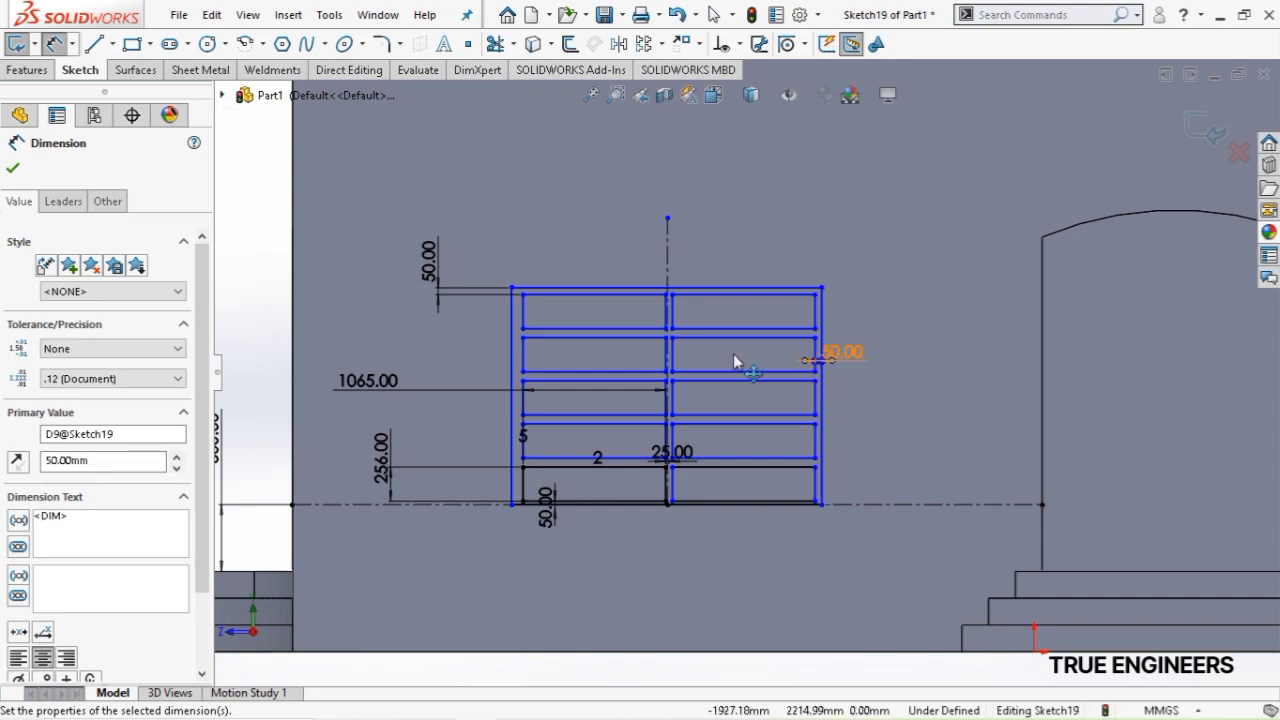
{"action": "left_click", "coordinate": [521, 372]}
{"action": "left_click", "coordinate": [512, 374]}
{"action": "left_click", "coordinate": [479, 359]}
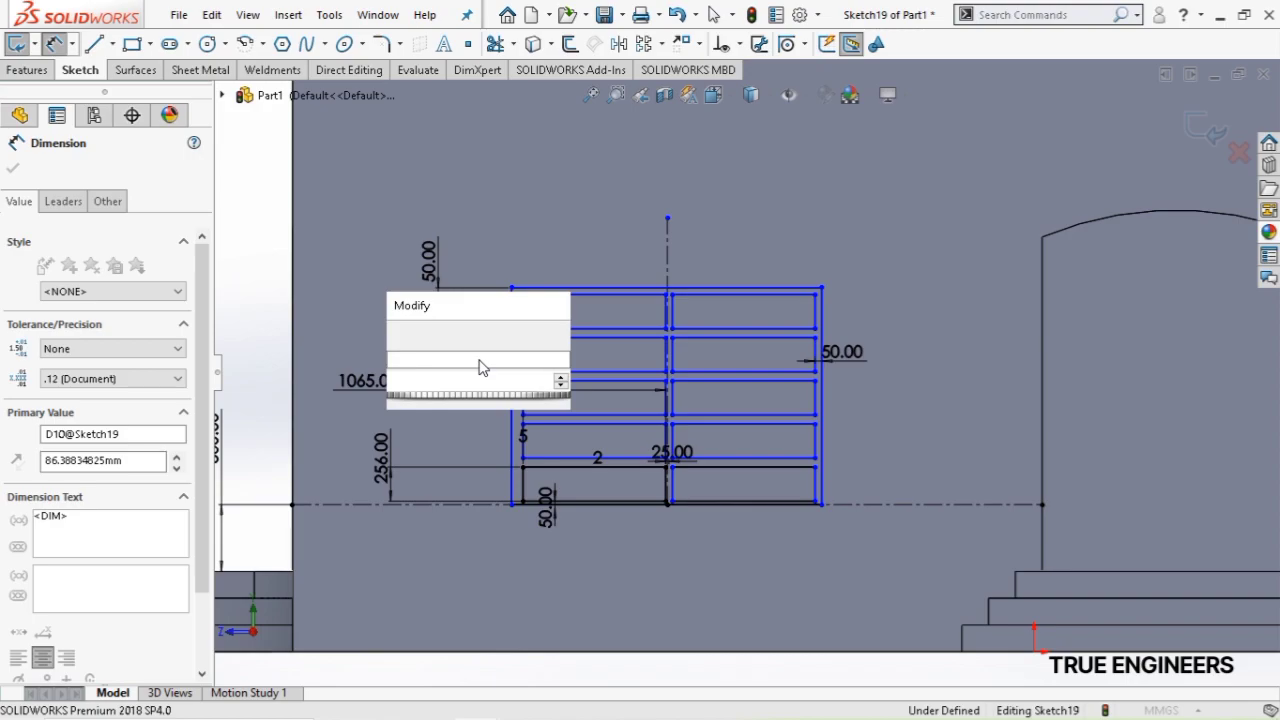
{"action": "key", "text": "Return"}
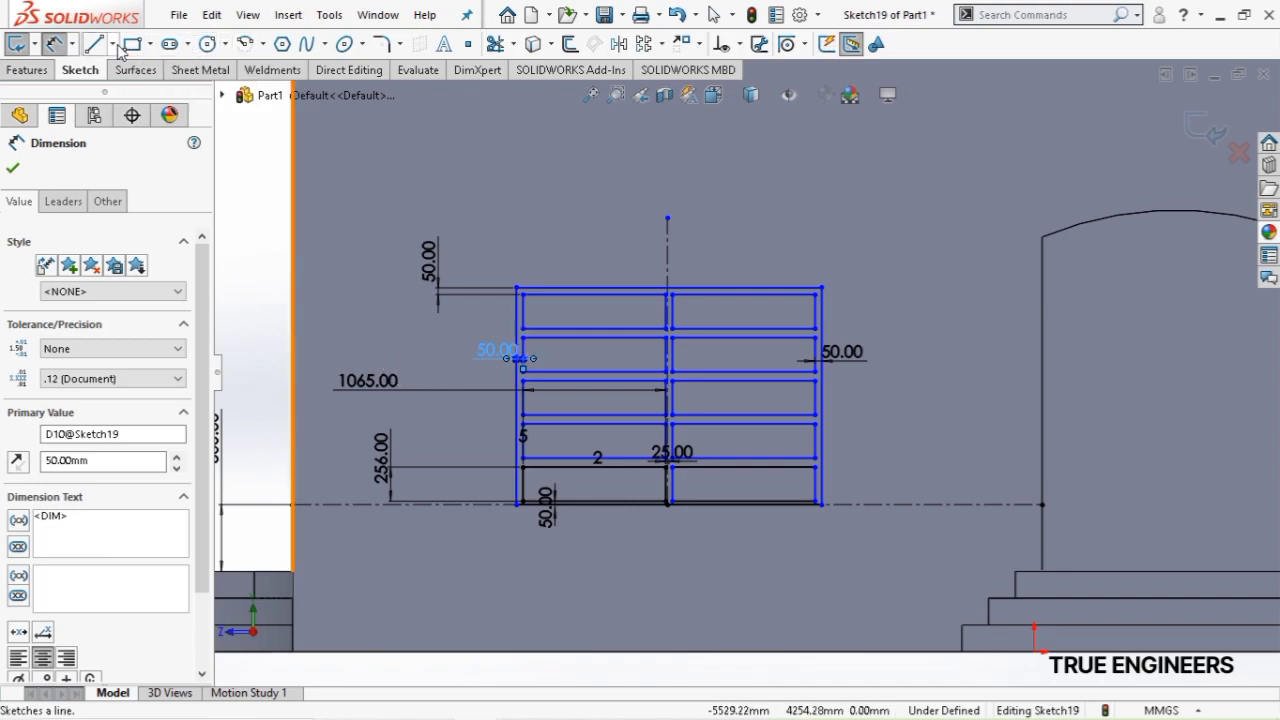
Apply 50 mm sketch fillets to the outer rectangle's four corners and the four outermost corners of the pane grid
{"action": "left_click", "coordinate": [382, 46]}
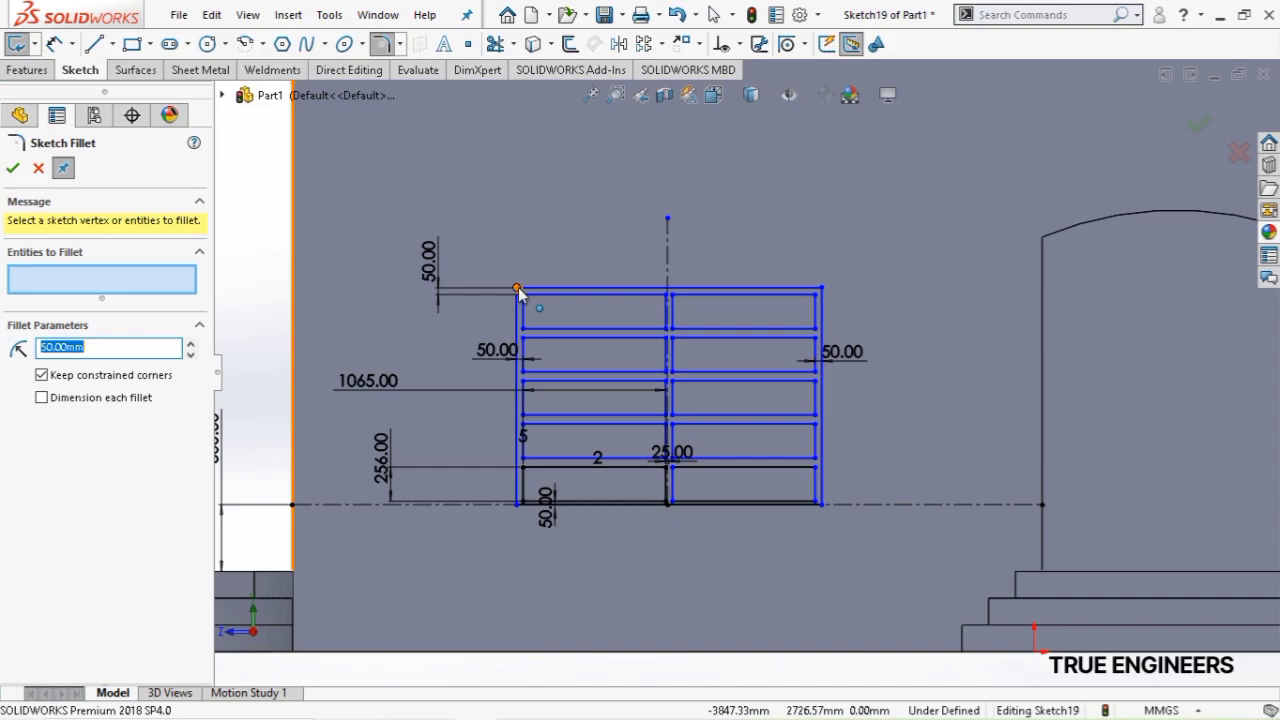
{"action": "left_click", "coordinate": [816, 294]}
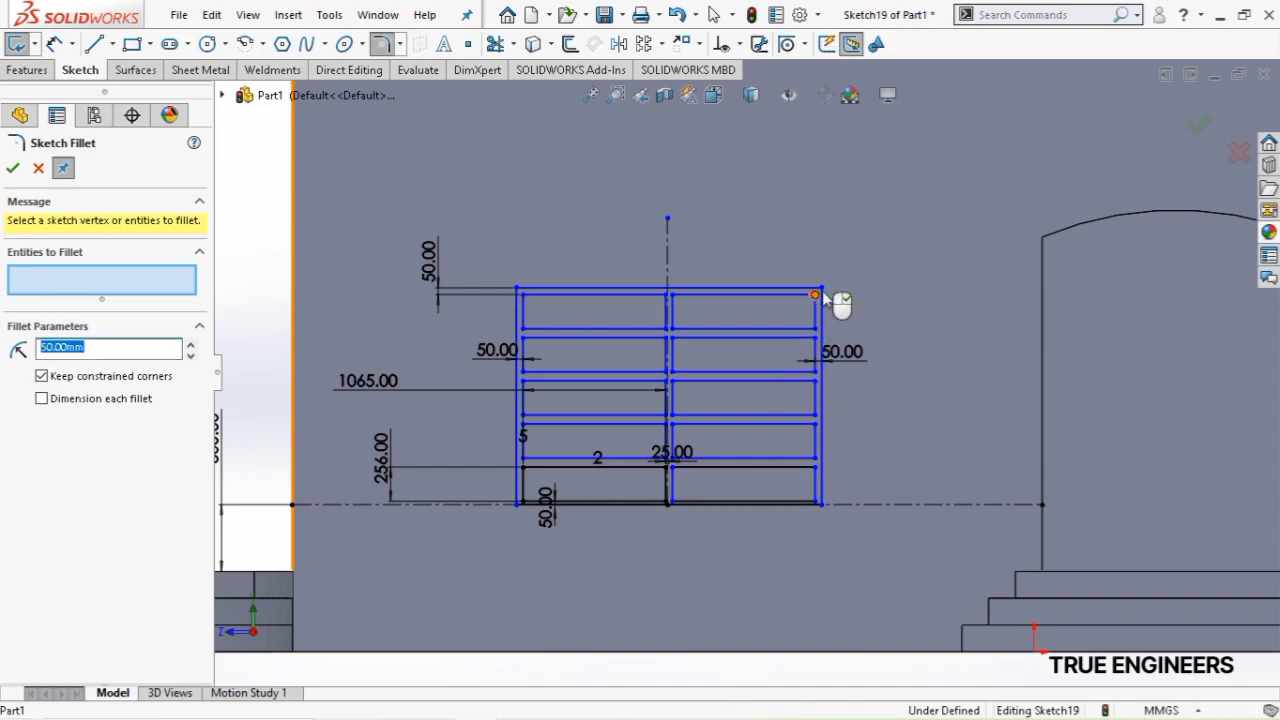
{"action": "left_click", "coordinate": [821, 290]}
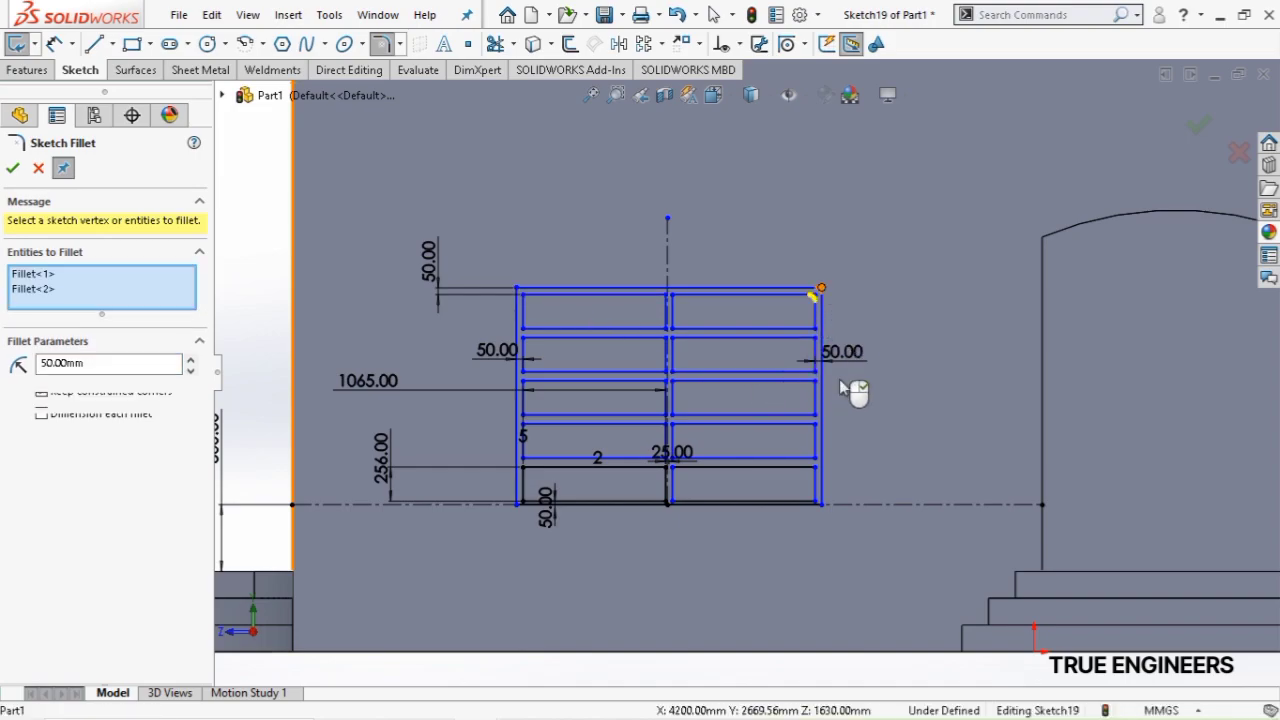
{"action": "left_click", "coordinate": [813, 503]}
{"action": "left_click", "coordinate": [816, 502]}
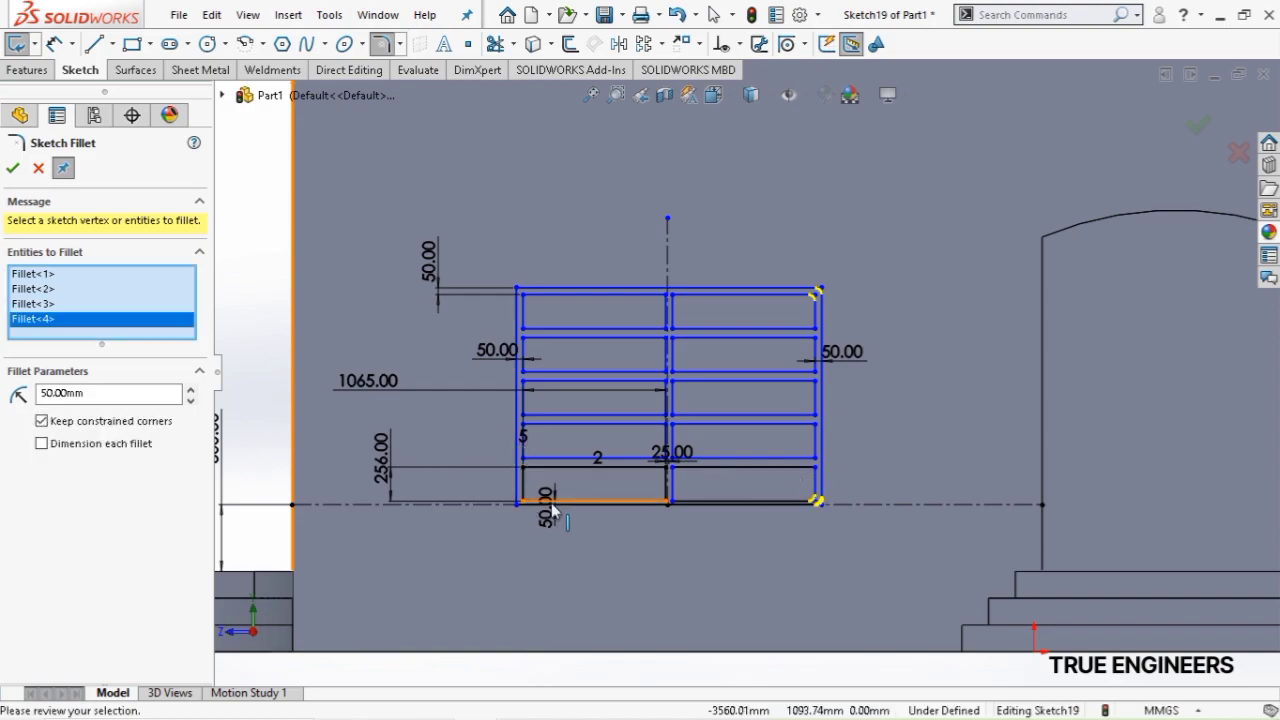
{"action": "left_click", "coordinate": [522, 502]}
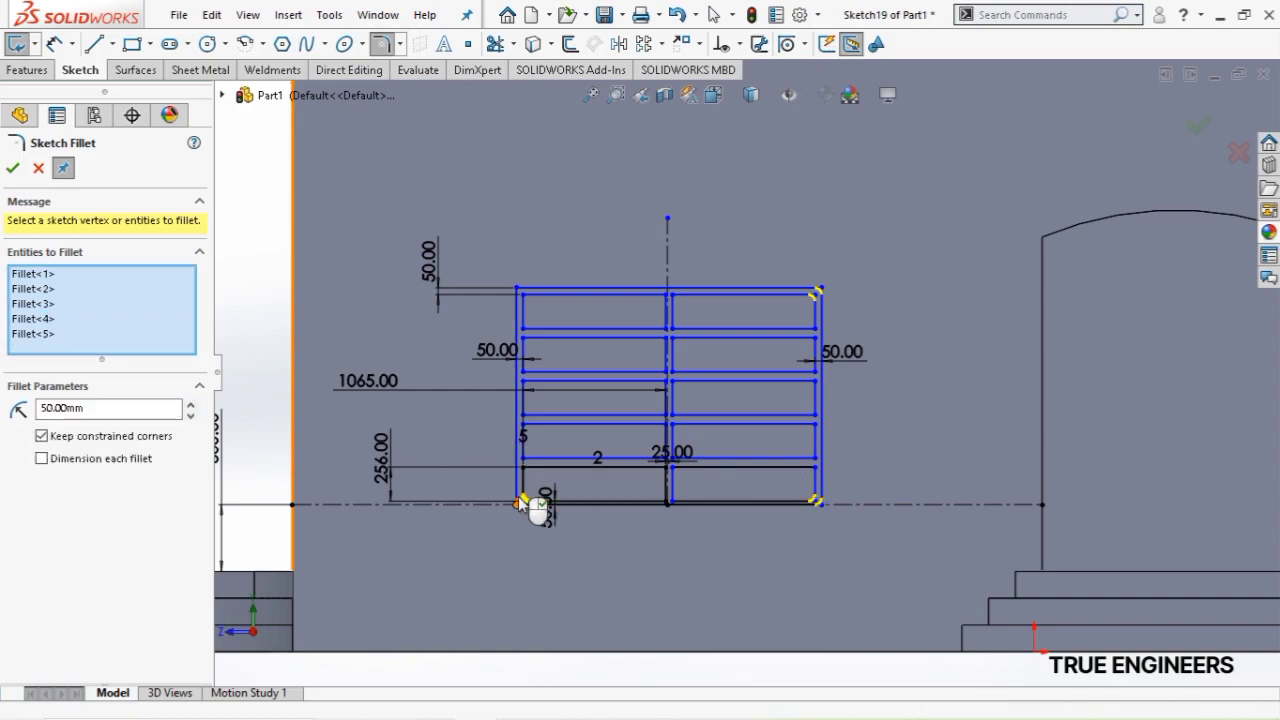
{"action": "left_click", "coordinate": [518, 505]}
{"action": "left_click", "coordinate": [520, 290]}
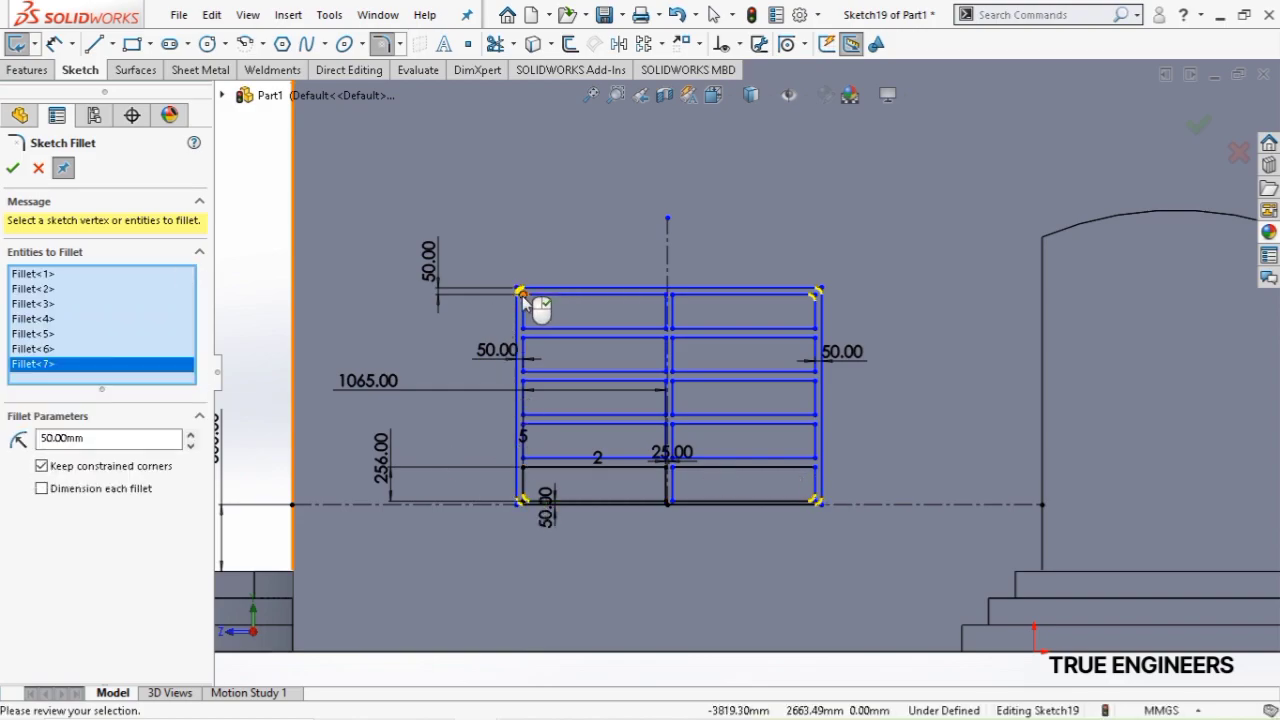
{"action": "left_click", "coordinate": [522, 296]}
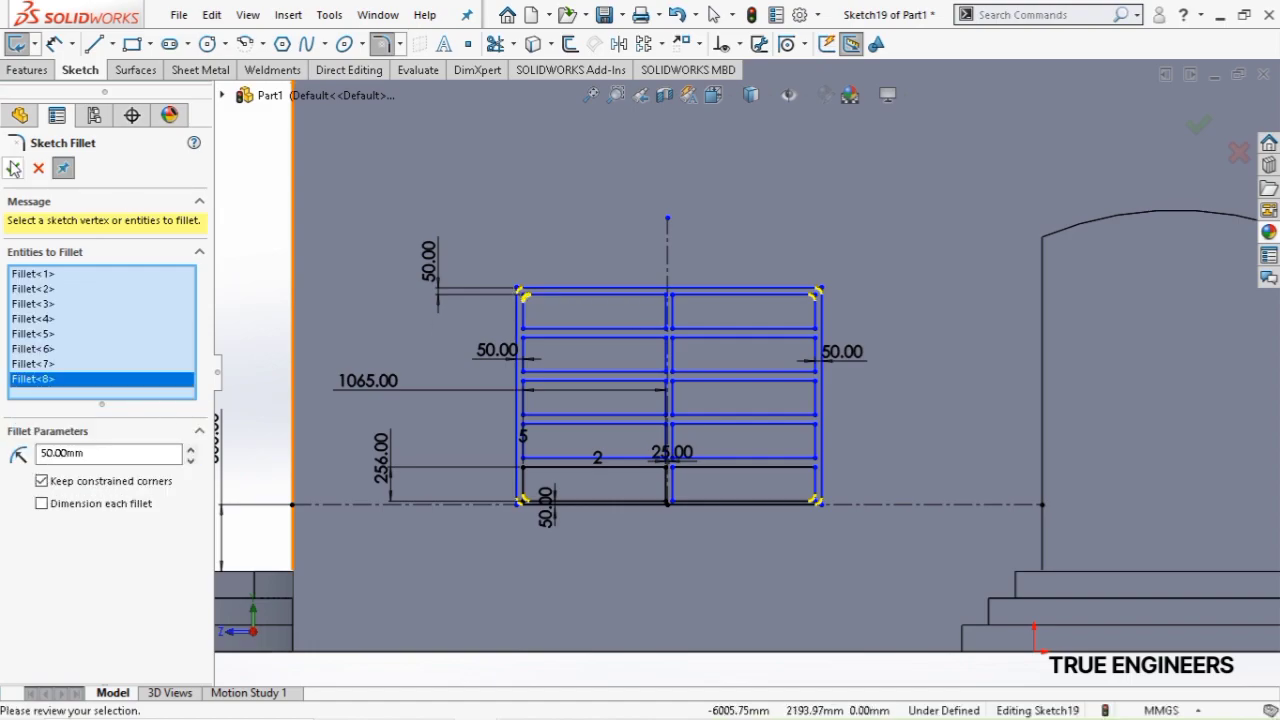
{"action": "left_click", "coordinate": [12, 168]}
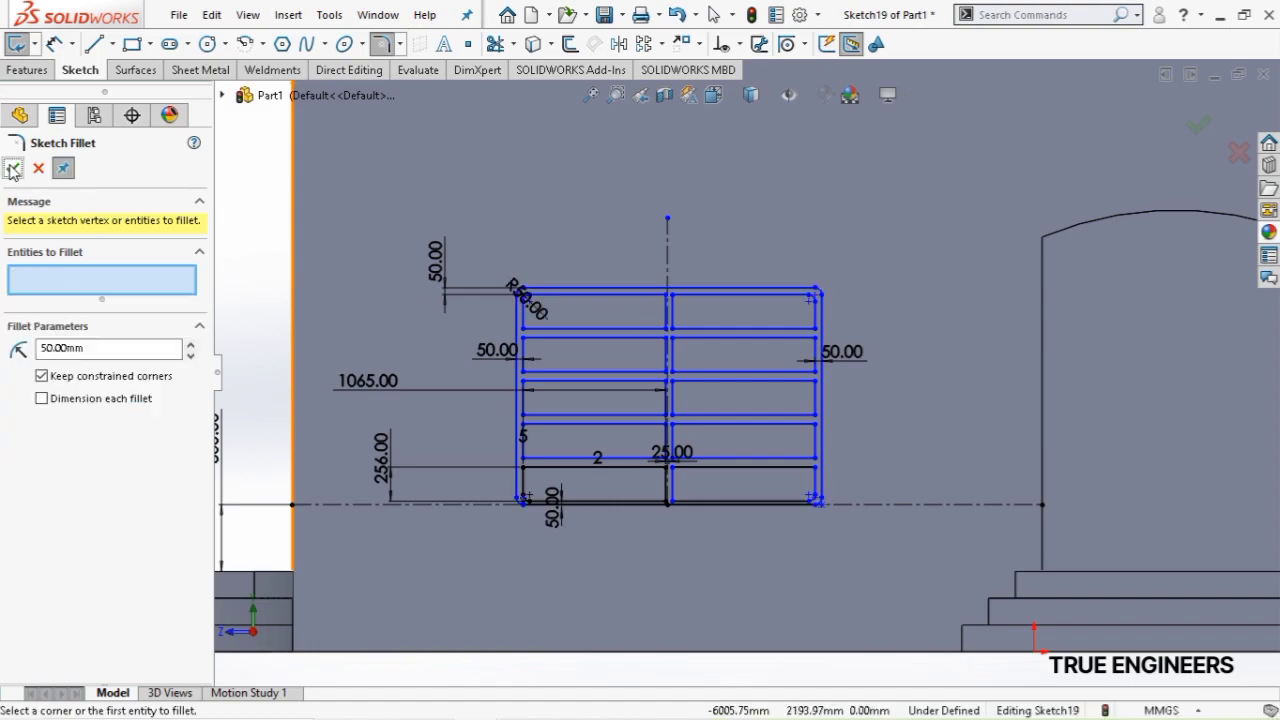
{"action": "scroll", "coordinate": [675, 372], "scroll_direction": "up", "scroll_amount": 3}
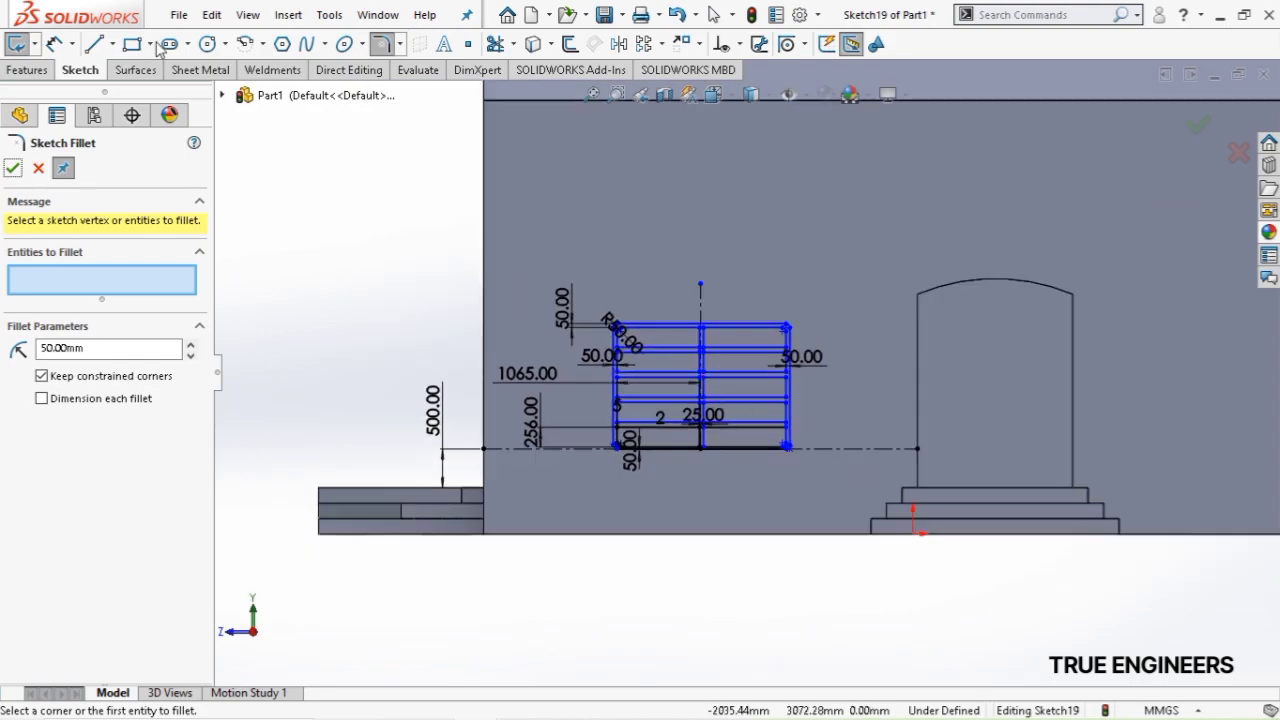
Draw a vertical centerline from the midpoint of the side doorway's bottom edge up to just below its arch
{"action": "left_click", "coordinate": [12, 168]}
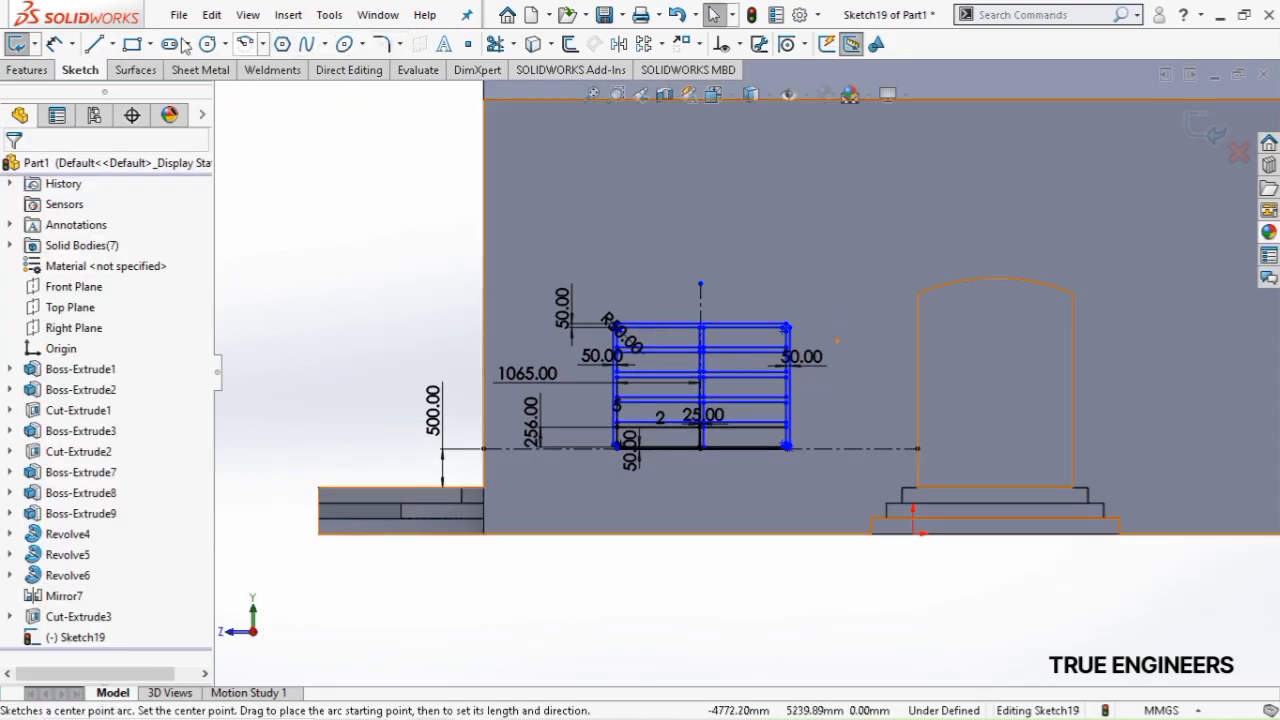
{"action": "left_click", "coordinate": [112, 44]}
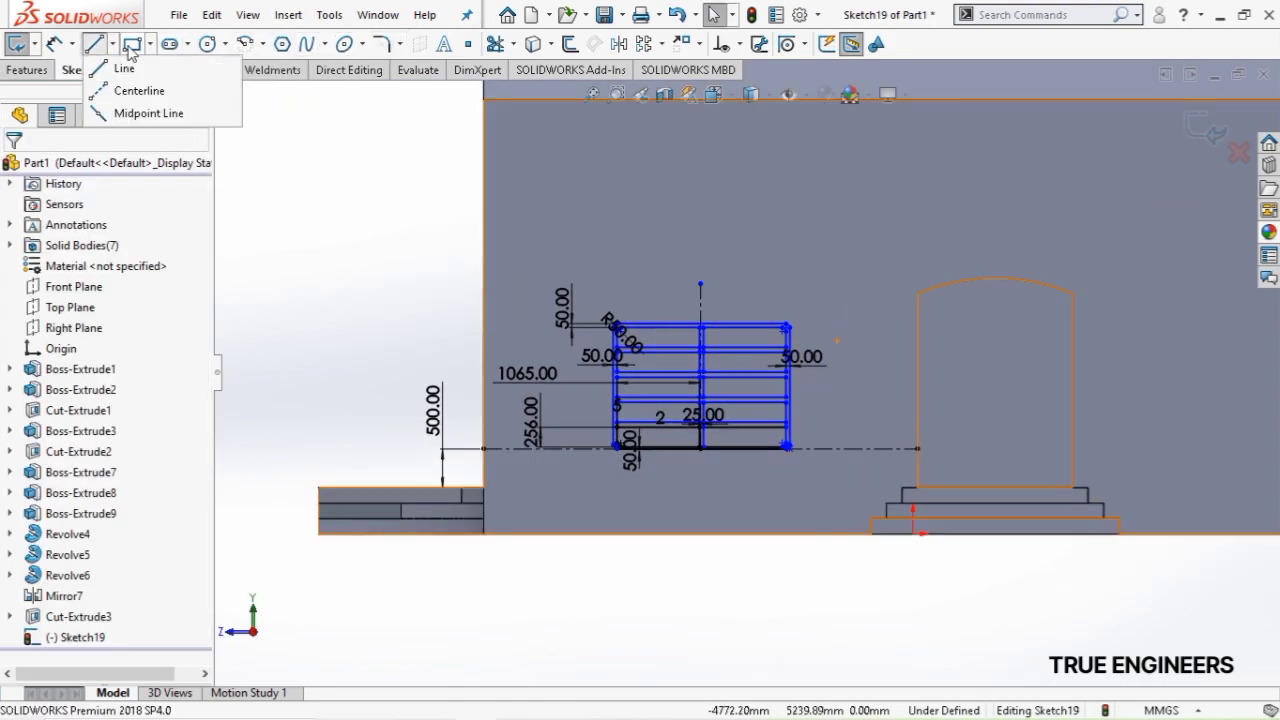
{"action": "left_click", "coordinate": [132, 91]}
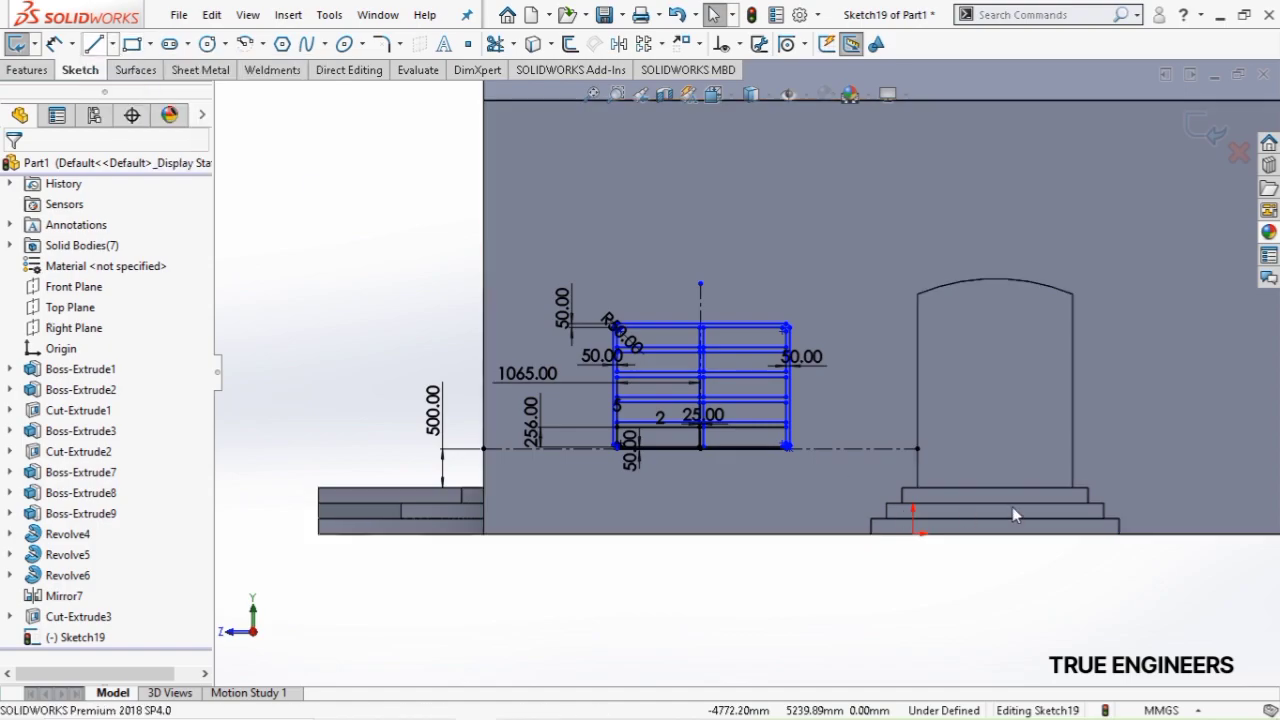
{"action": "left_click", "coordinate": [995, 487]}
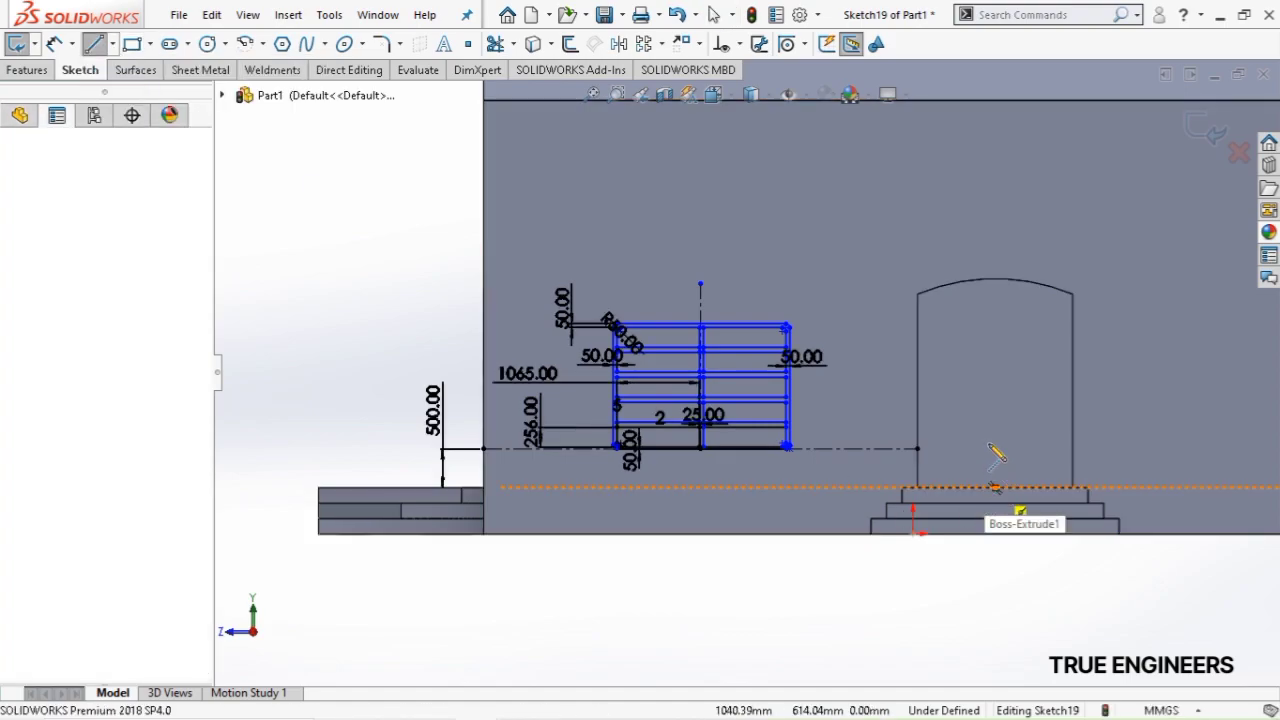
{"action": "left_click", "coordinate": [995, 318]}
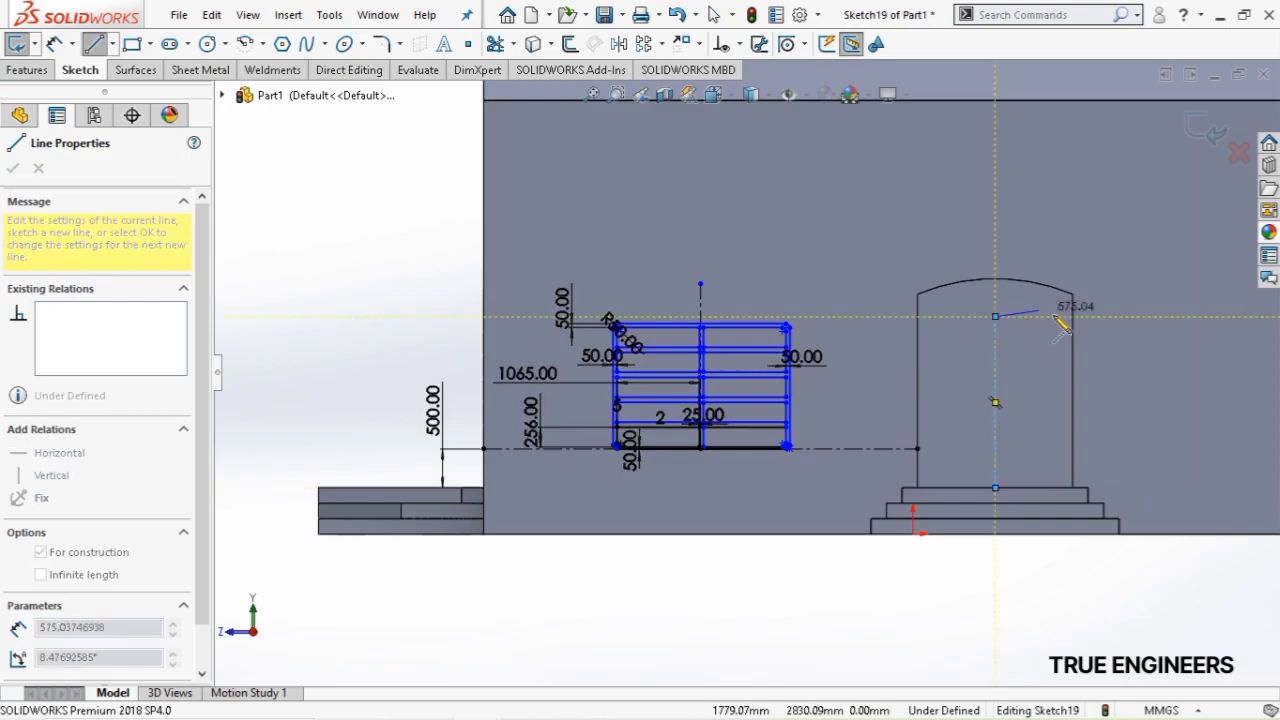
{"action": "key", "text": "Escape"}
{"action": "key", "text": "Escape"}
{"action": "key", "text": "Escape"}
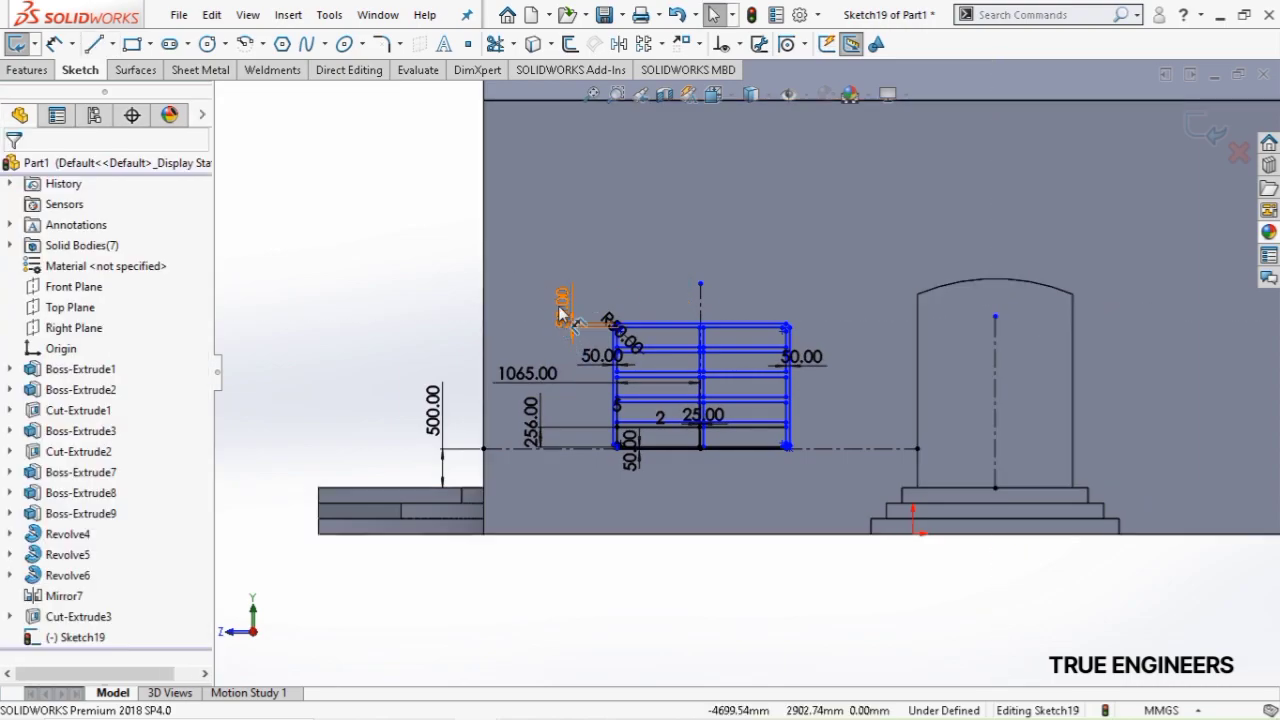
Mirror the complete window sketch about the doorway's vertical centerline, keeping the original as a copy
{"action": "left_click_drag", "start_coordinate": [517, 286], "coordinate": [845, 496]}
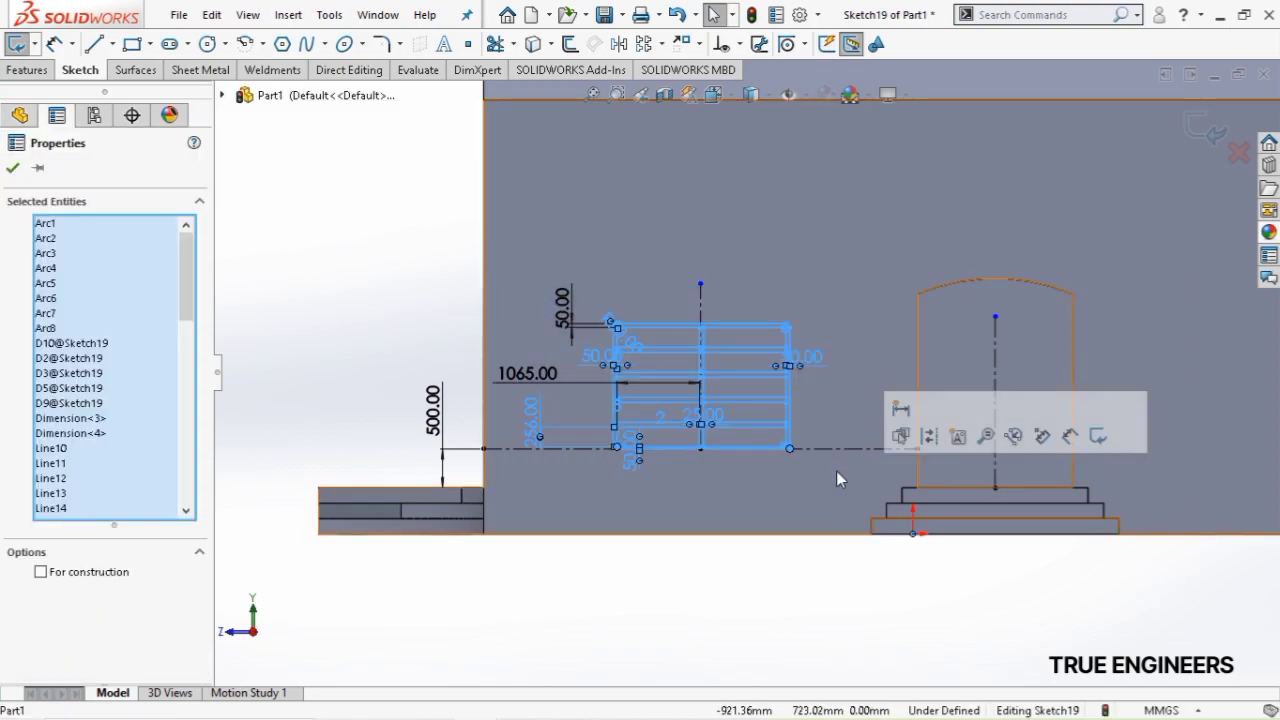
{"action": "left_click", "coordinate": [616, 46]}
{"action": "scroll", "coordinate": [103, 568], "scroll_direction": "down", "scroll_amount": 4}
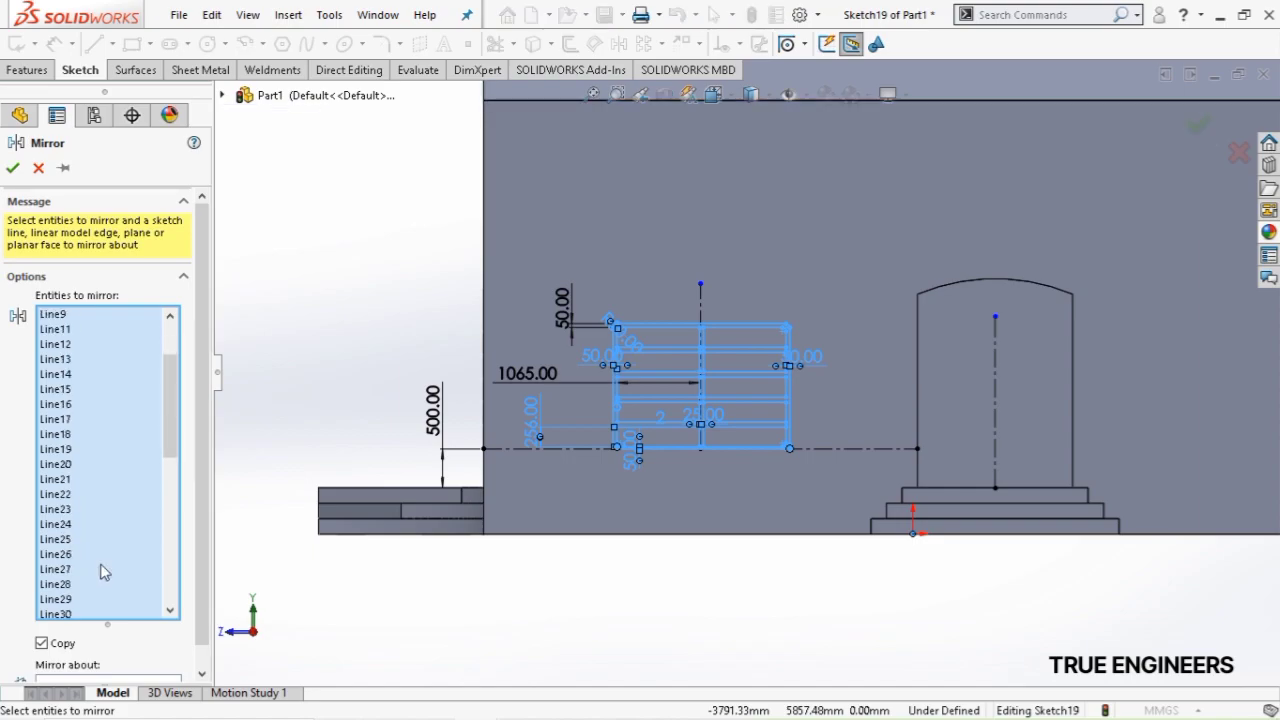
{"action": "scroll", "coordinate": [162, 580], "scroll_direction": "down", "scroll_amount": 3}
{"action": "scroll", "coordinate": [186, 571], "scroll_direction": "down", "scroll_amount": 1}
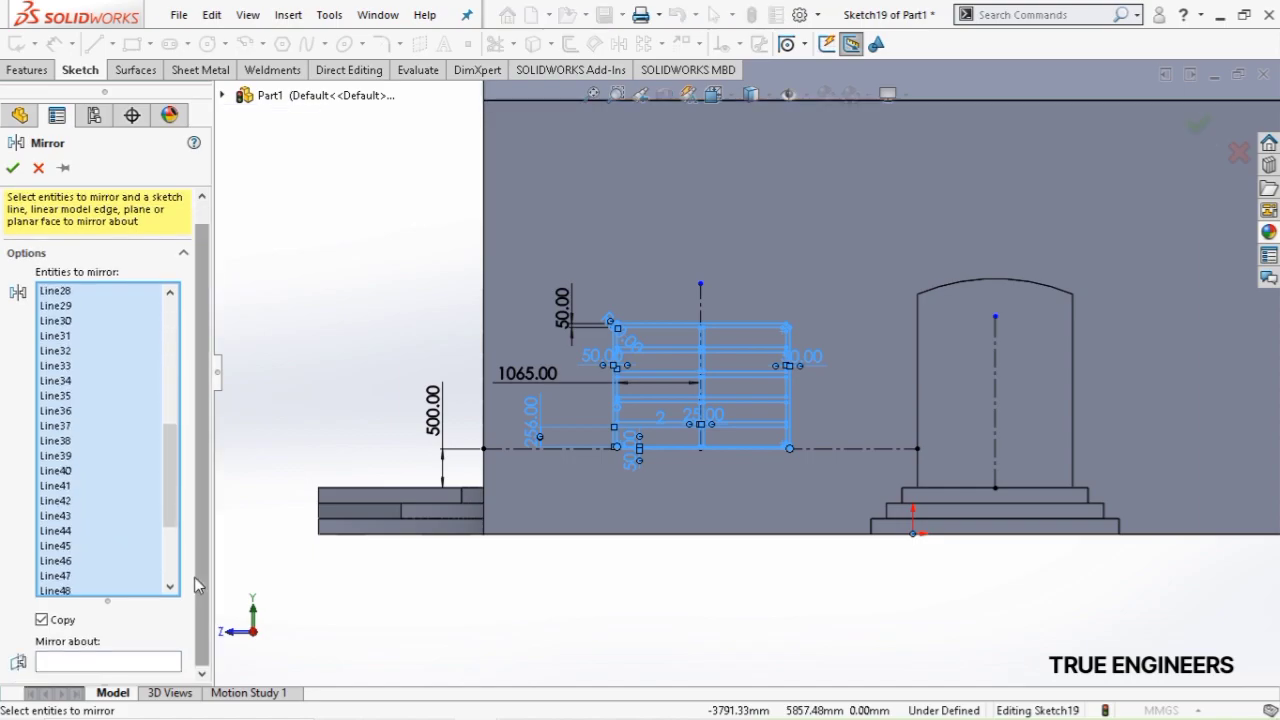
{"action": "left_click", "coordinate": [103, 662]}
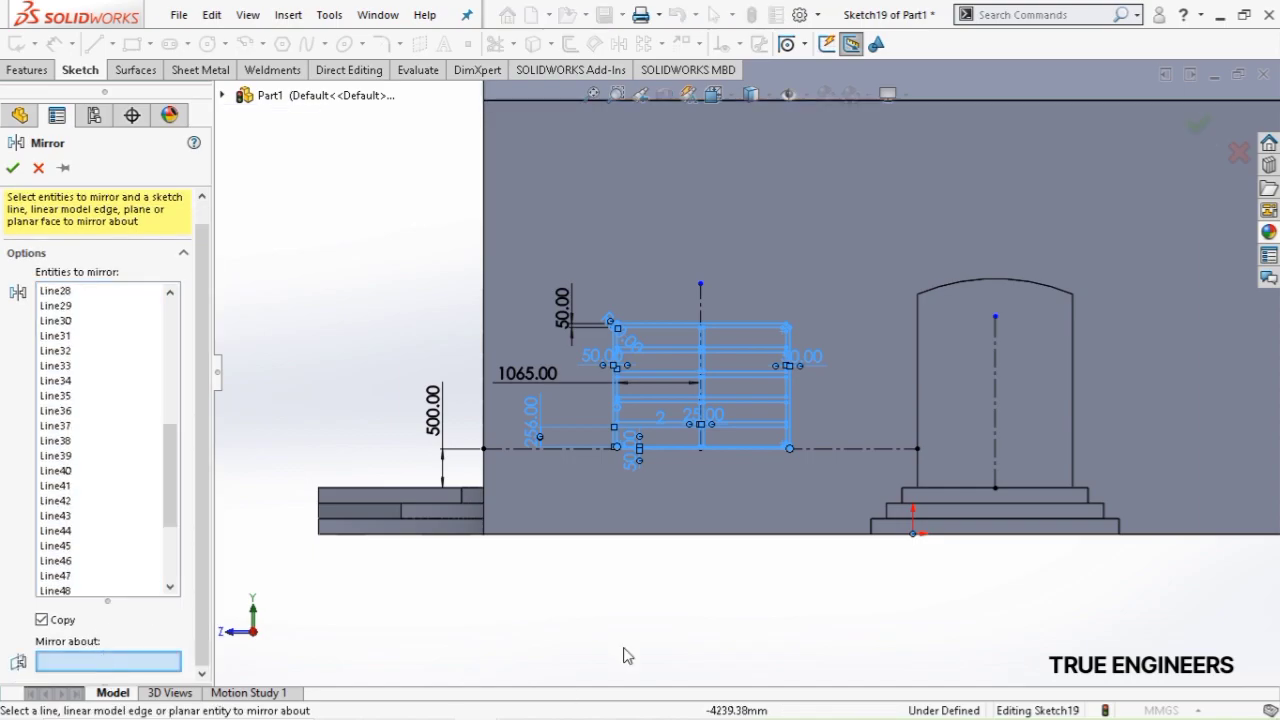
{"action": "left_click", "coordinate": [1000, 442]}
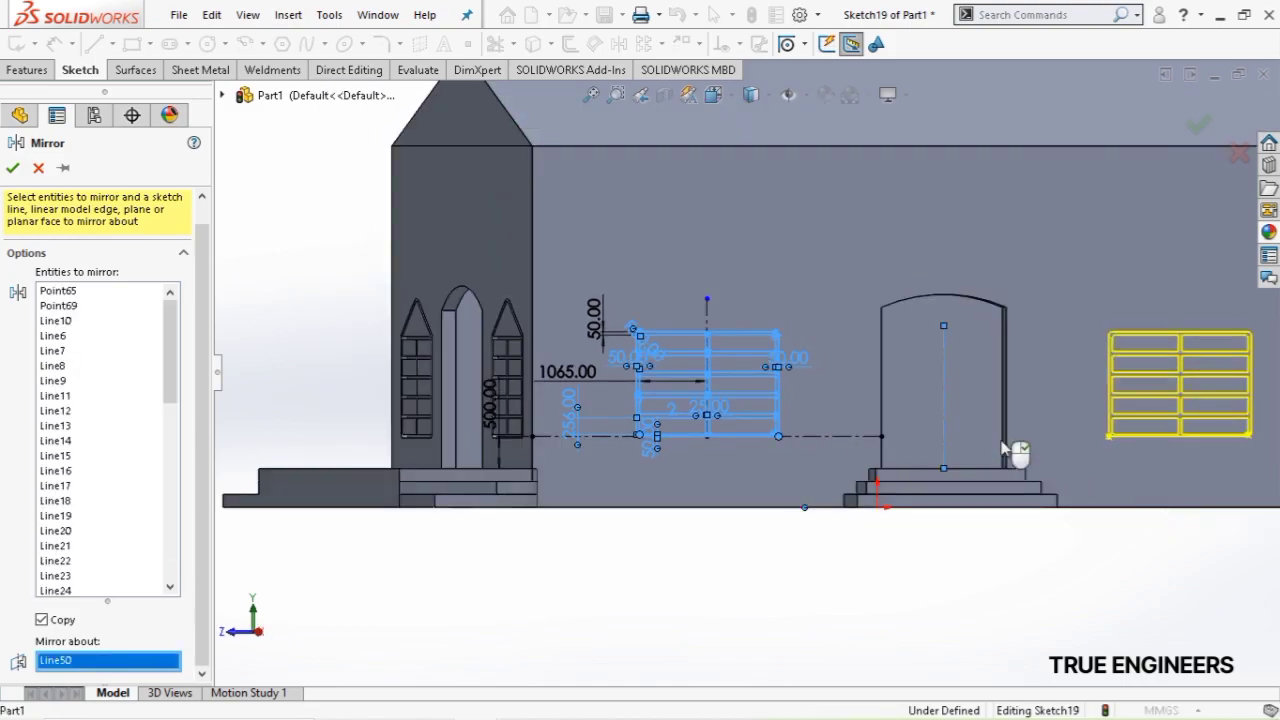
{"action": "scroll", "coordinate": [1002, 443], "scroll_direction": "up", "scroll_amount": 2}
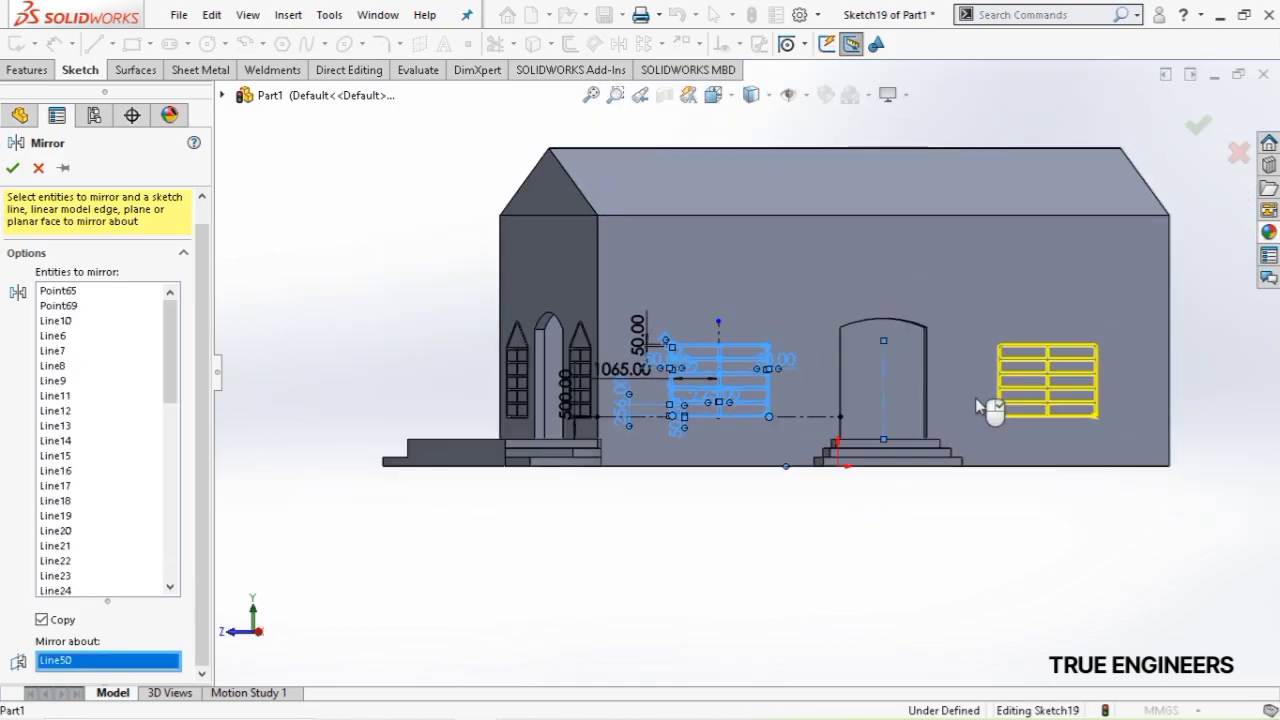
{"action": "left_click", "coordinate": [713, 94]}
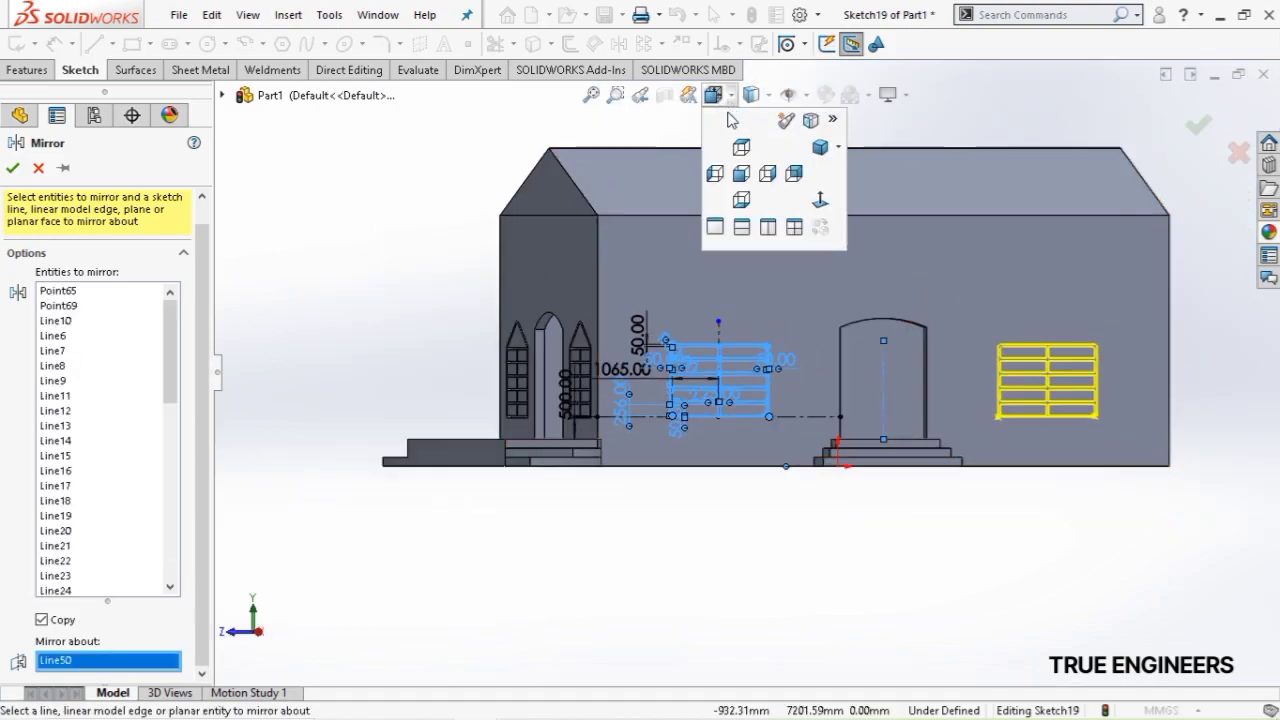
{"action": "left_click", "coordinate": [766, 176]}
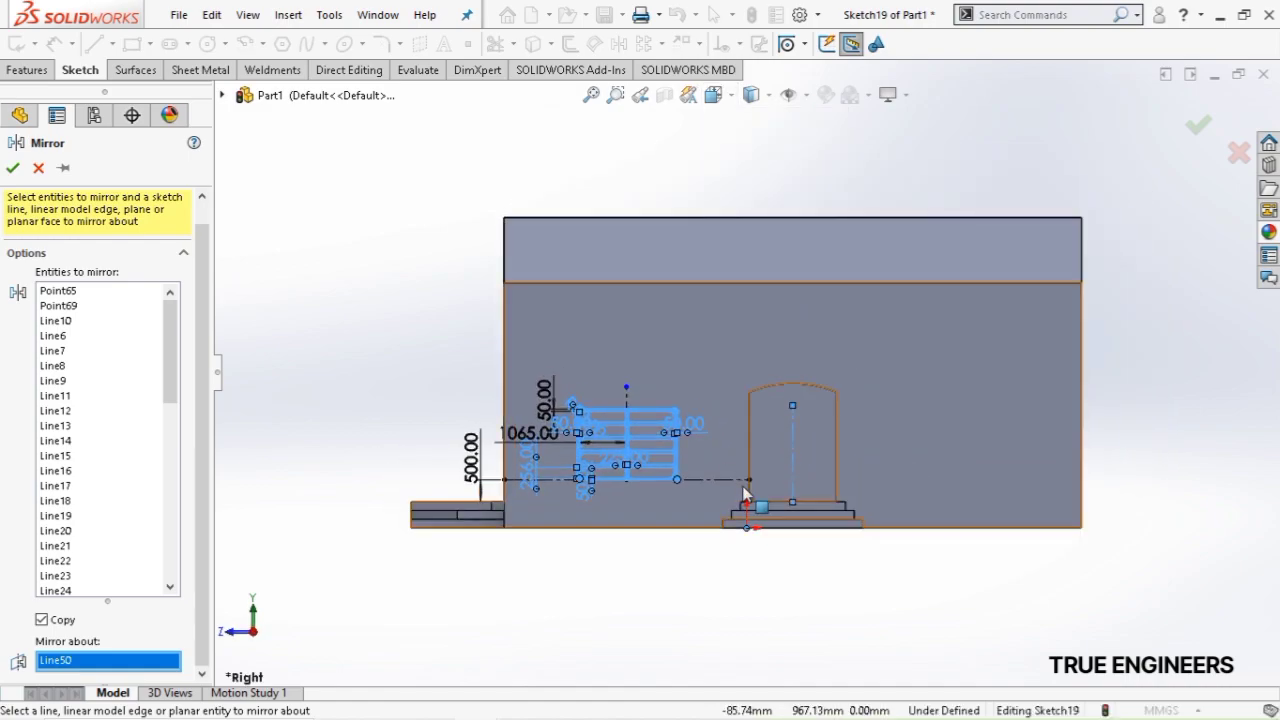
{"action": "key", "text": "z"}
{"action": "key", "text": "z"}
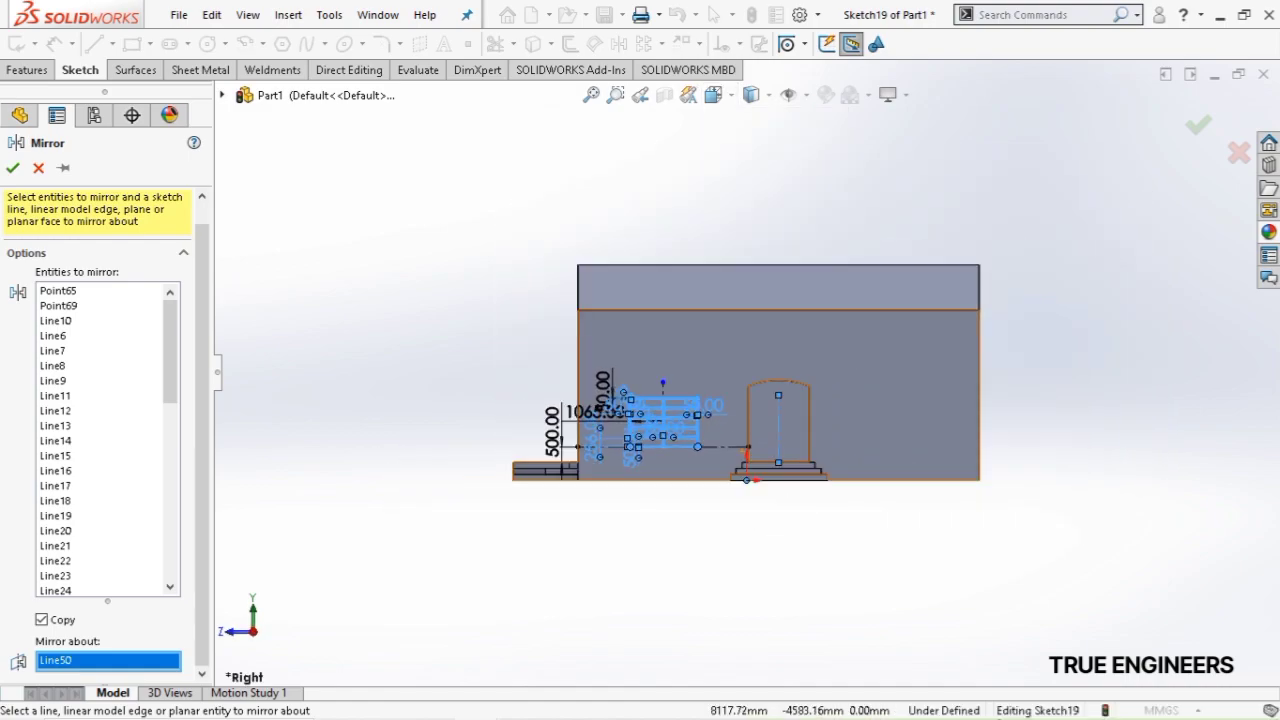
{"action": "left_click", "coordinate": [12, 168]}
{"action": "scroll", "coordinate": [953, 397], "scroll_direction": "down", "scroll_amount": 2}
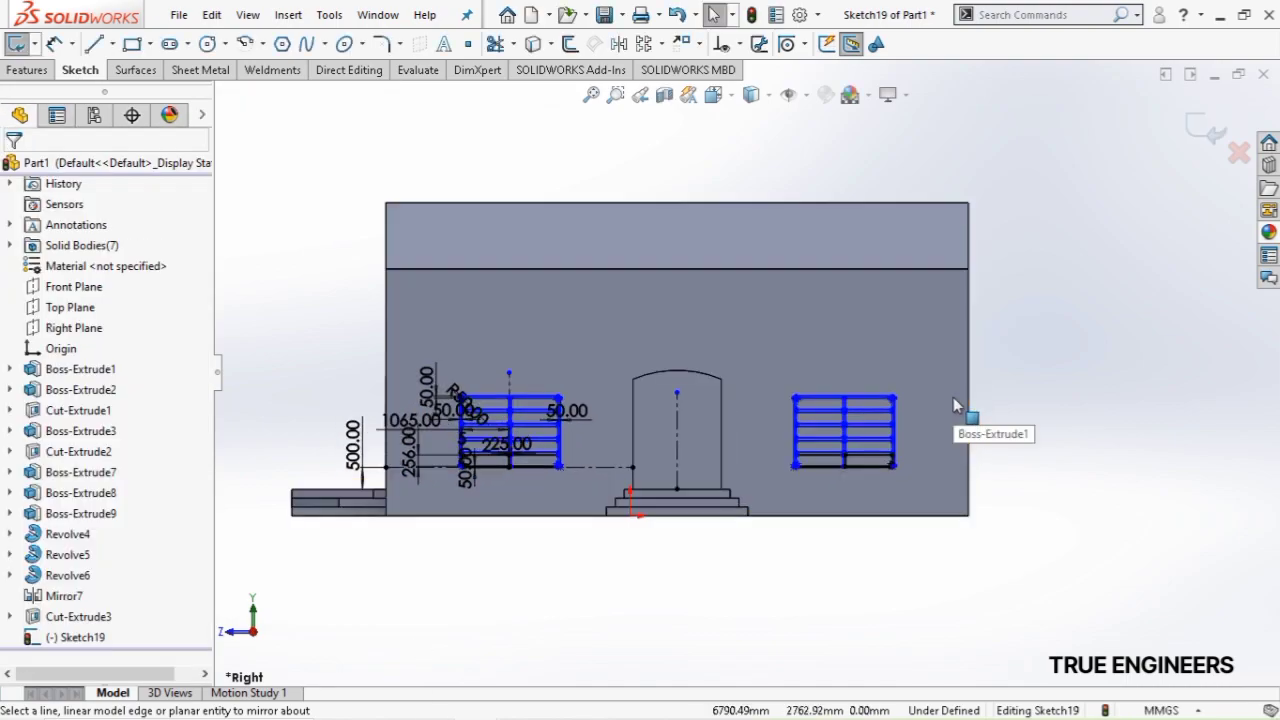
Cut-extrude the frames of both side-wall windows to a blind depth of 100 mm
{"action": "left_click", "coordinate": [27, 69]}
{"action": "left_click", "coordinate": [145, 44]}
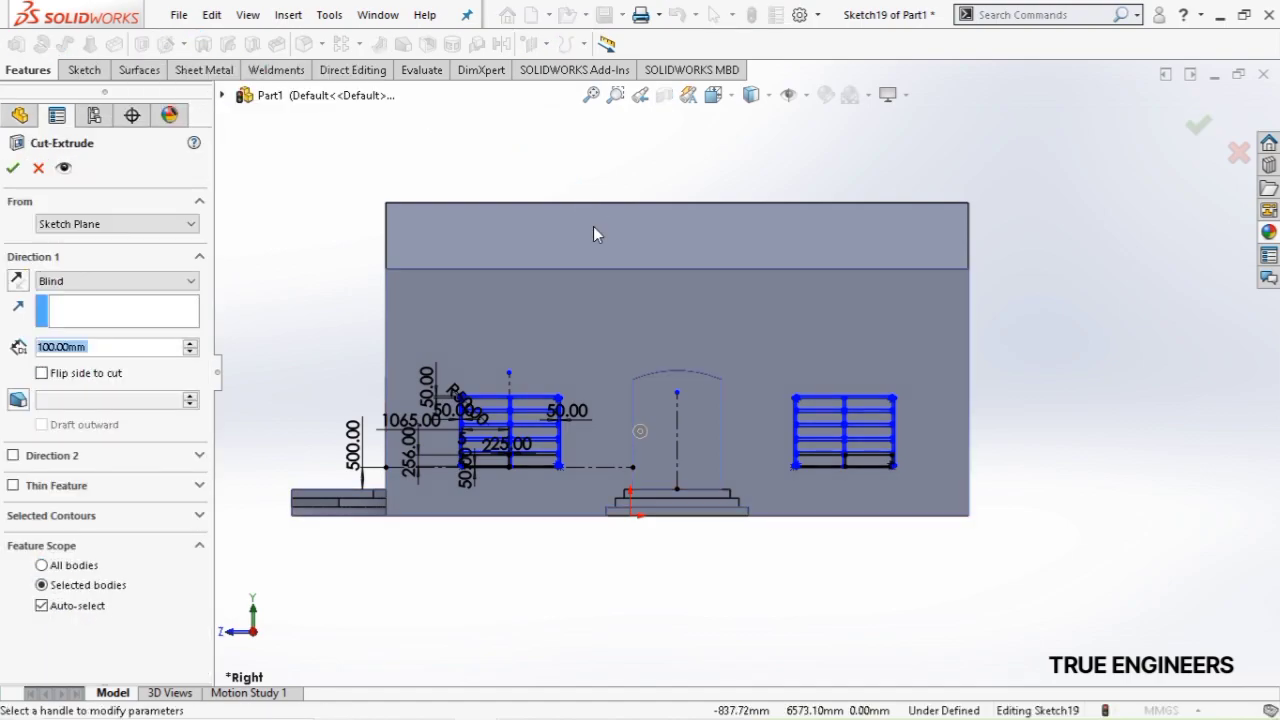
{"action": "scroll", "coordinate": [514, 458], "scroll_direction": "down", "scroll_amount": 5}
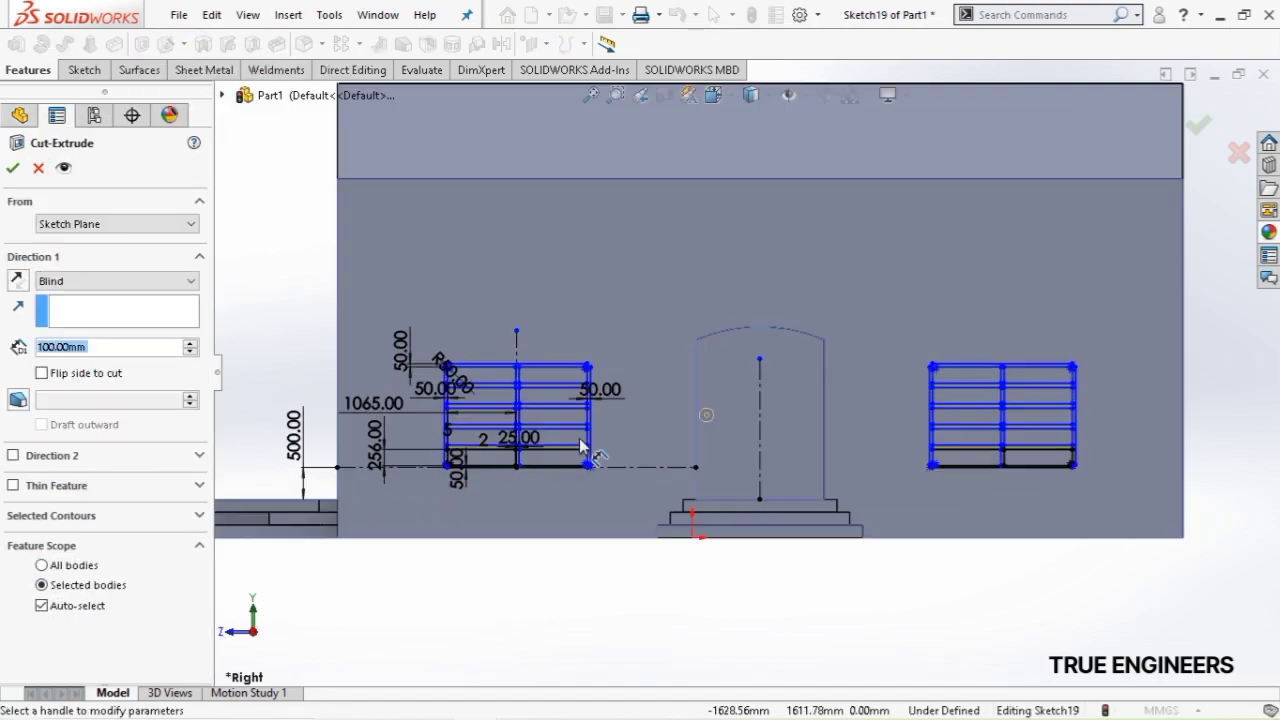
{"action": "scroll", "coordinate": [820, 405], "scroll_direction": "up", "scroll_amount": 3}
{"action": "scroll", "coordinate": [1137, 419], "scroll_direction": "down", "scroll_amount": 4}
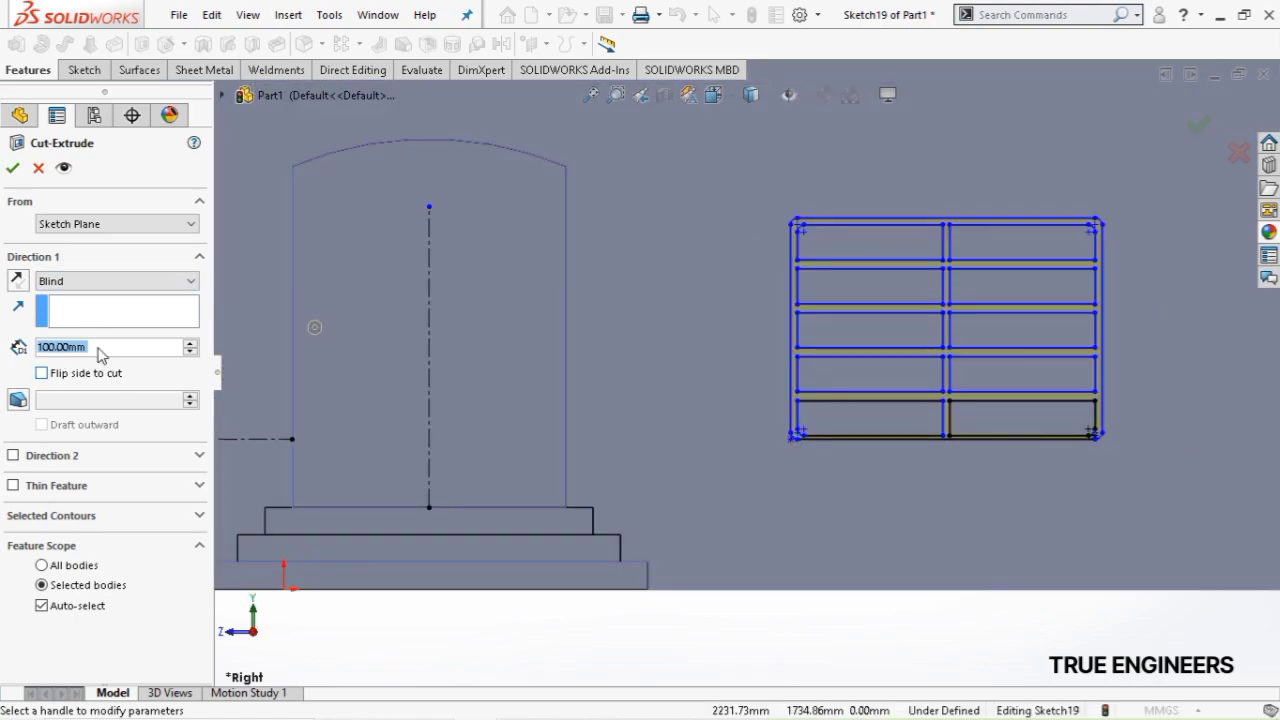
{"action": "left_click", "coordinate": [13, 168]}
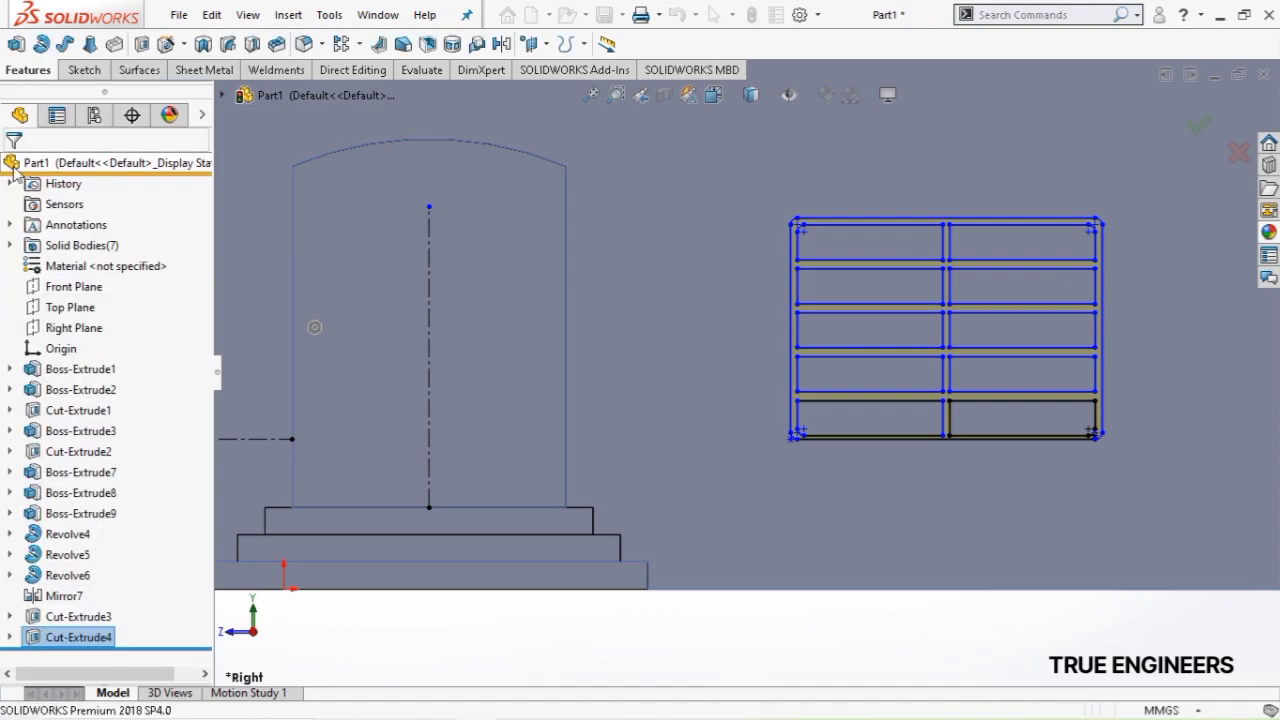
Start a new sketch on the building's front wall face, viewed normal to it
{"action": "scroll", "coordinate": [540, 235], "scroll_direction": "up", "scroll_amount": 5}
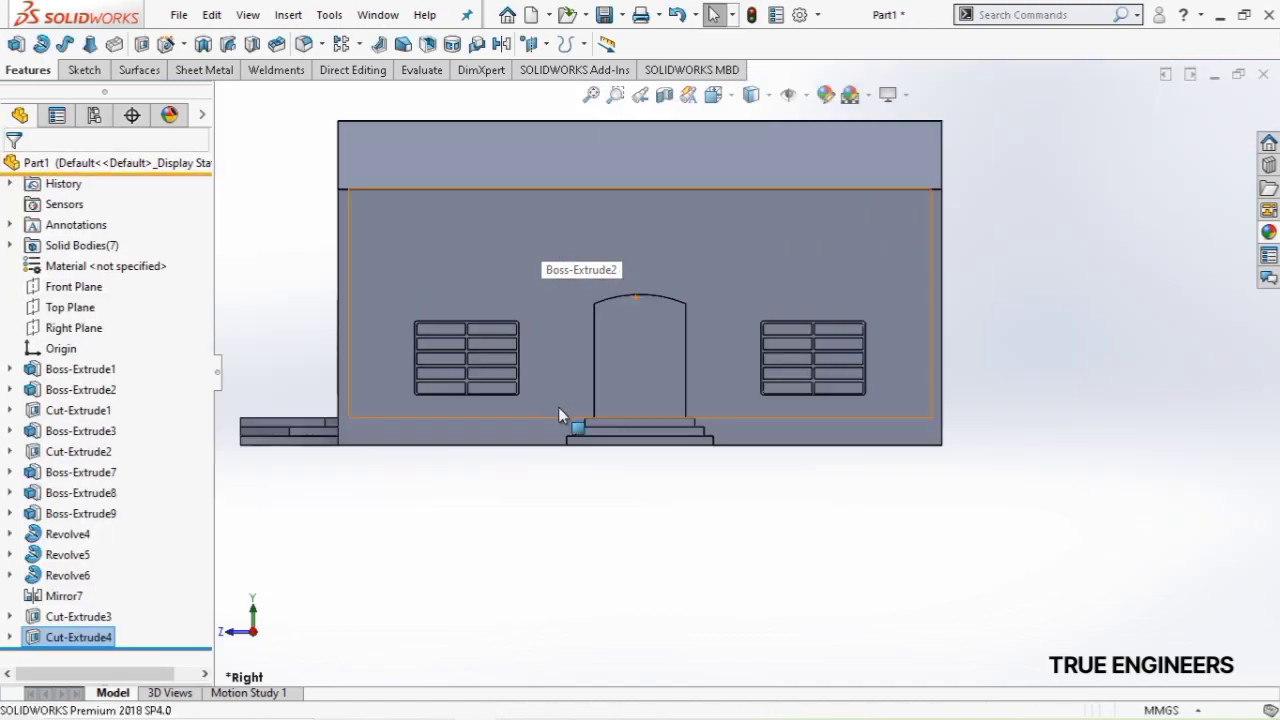
{"action": "key", "text": "ctrl+7"}
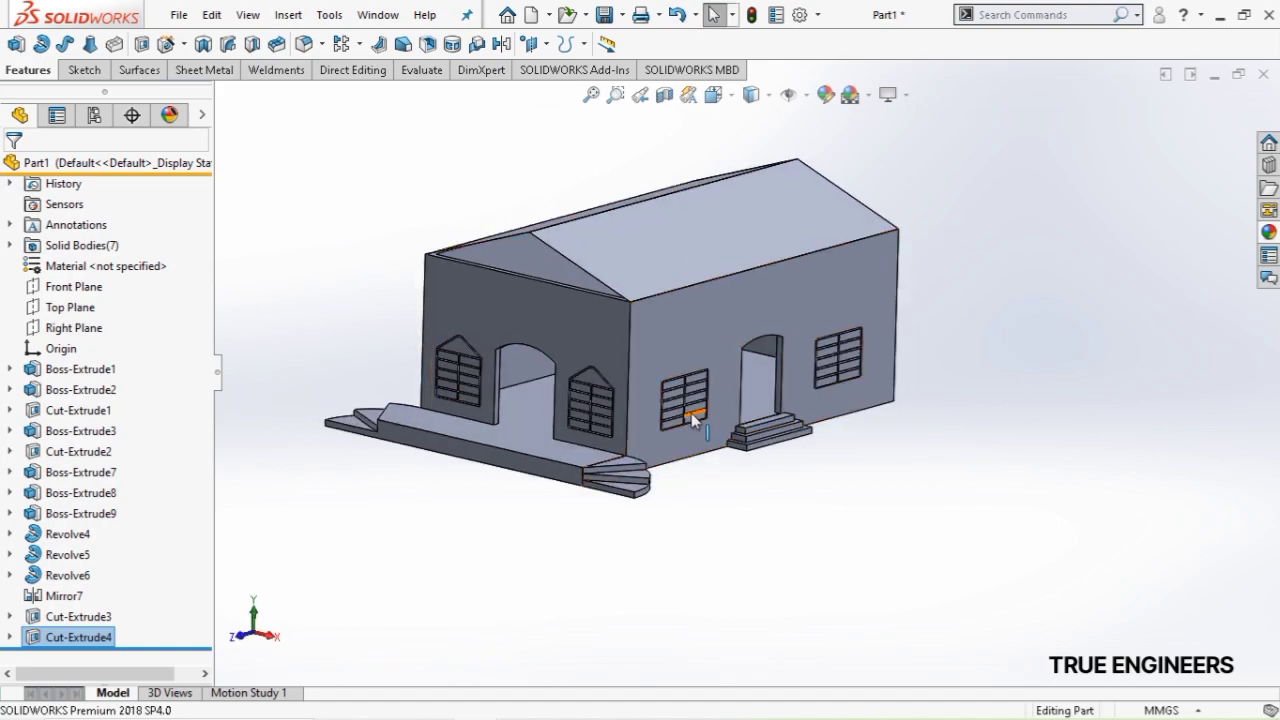
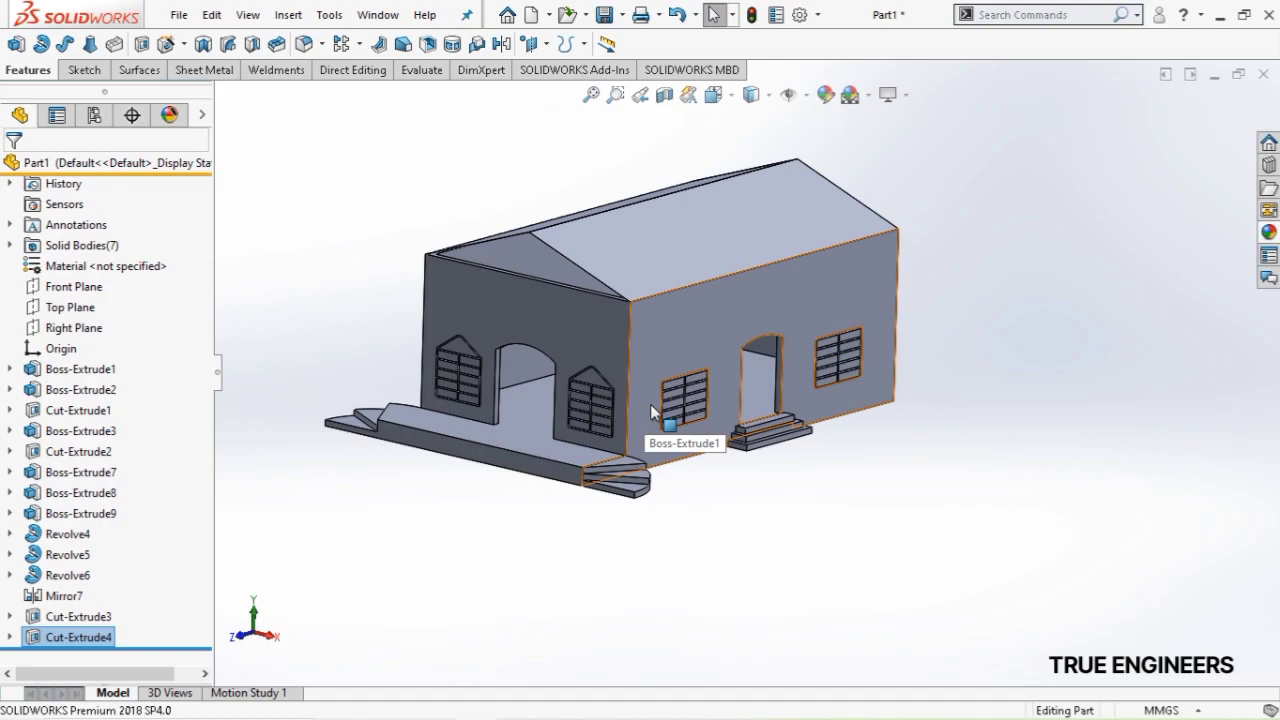
{"action": "scroll", "coordinate": [510, 350], "scroll_direction": "down", "scroll_amount": 3}
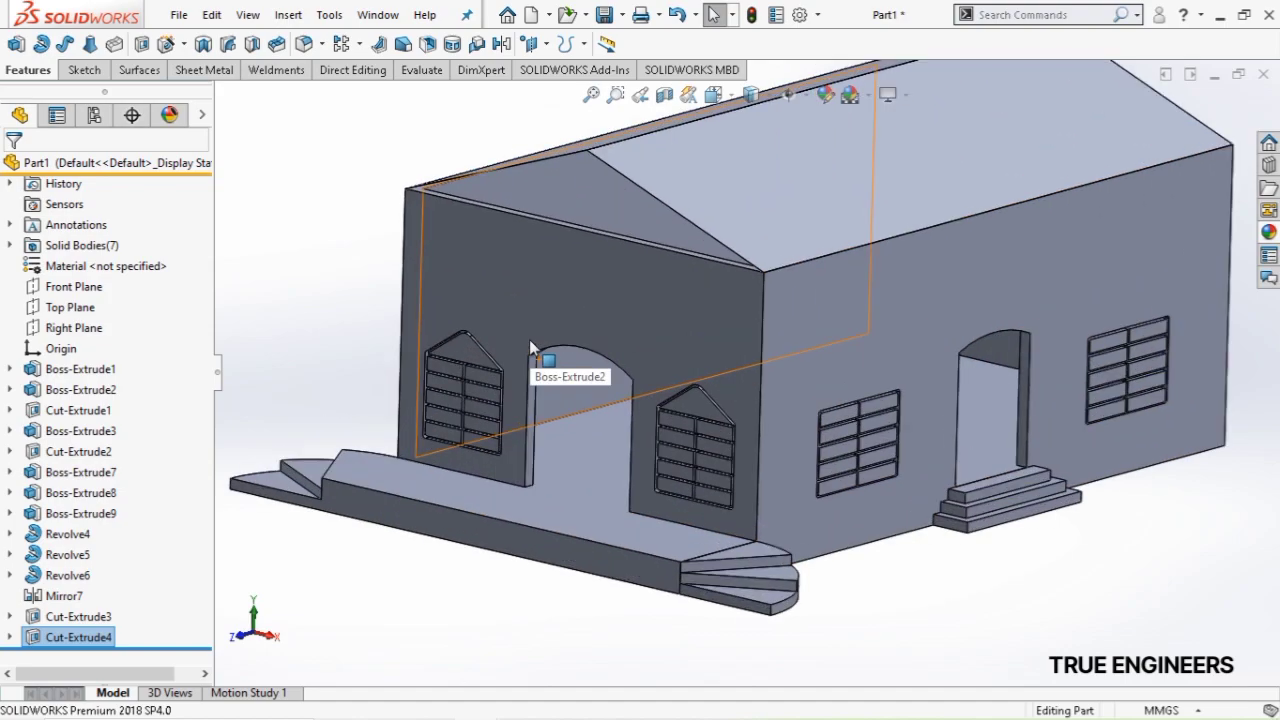
{"action": "left_click", "coordinate": [533, 293]}
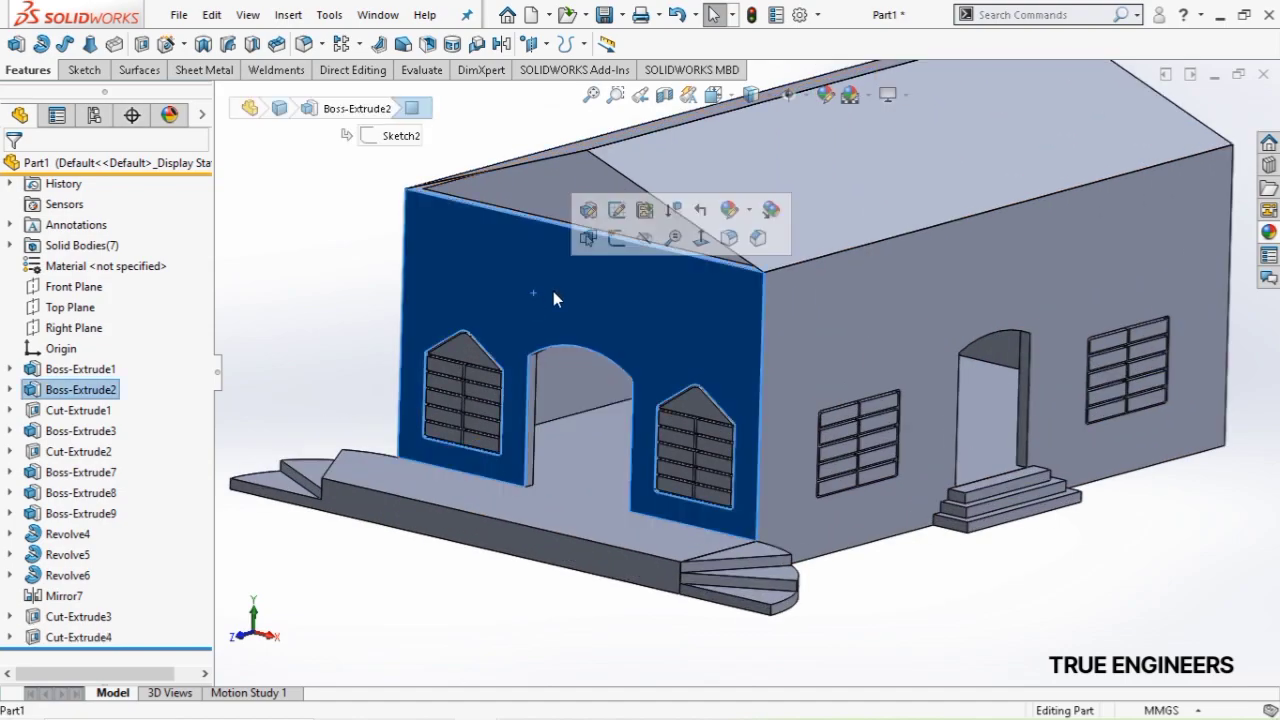
{"action": "left_click", "coordinate": [696, 241]}
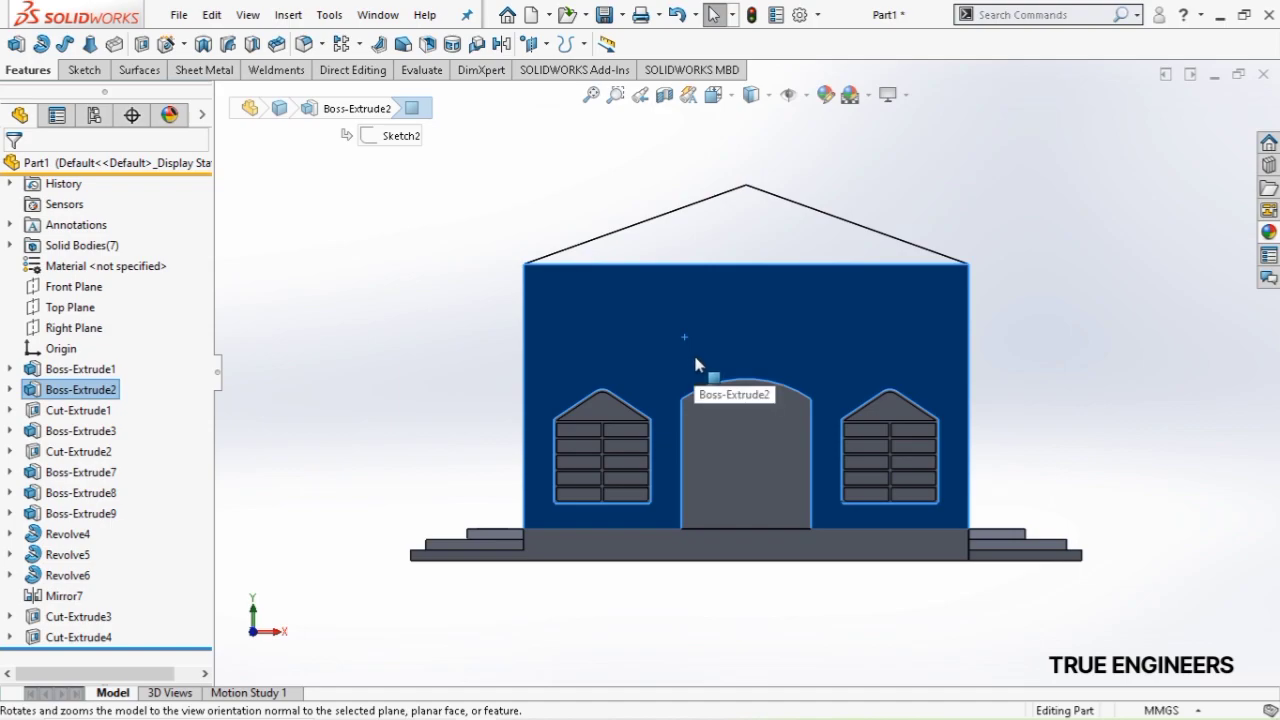
{"action": "scroll", "coordinate": [697, 364], "scroll_direction": "down", "scroll_amount": 2}
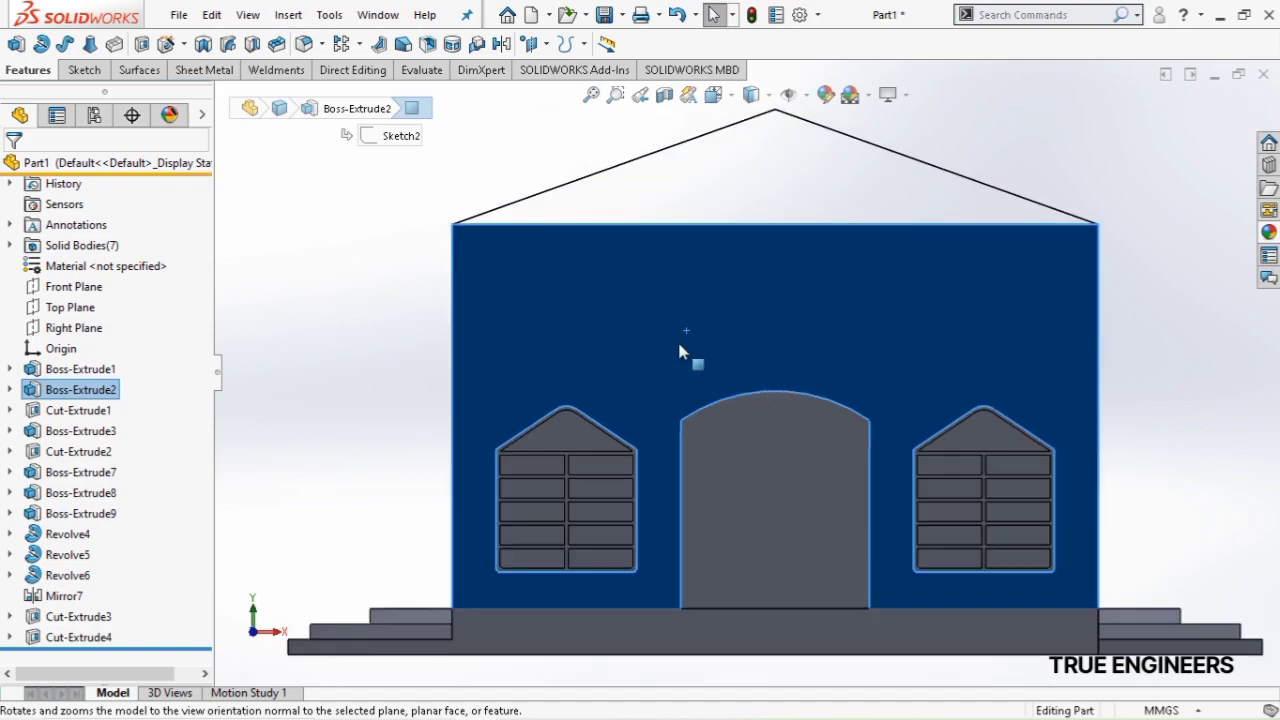
{"action": "left_click", "coordinate": [679, 348]}
{"action": "left_click", "coordinate": [764, 294]}
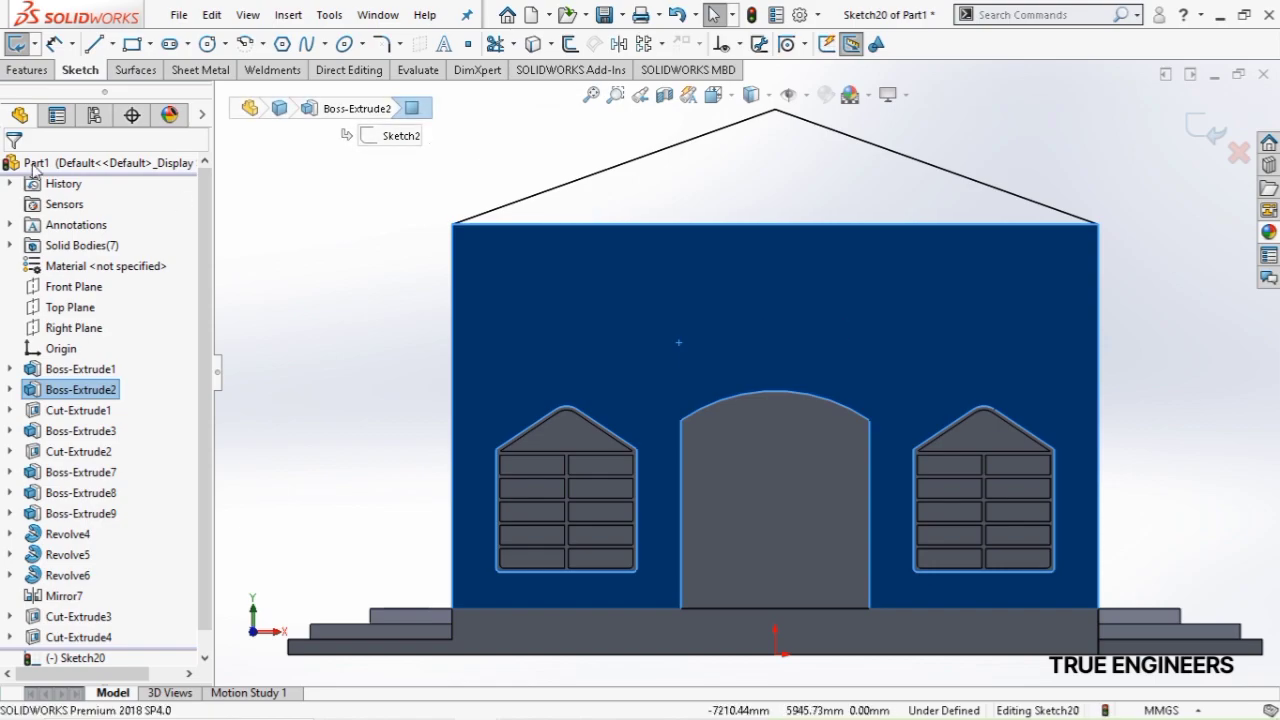
Sketch a horizontal line across the full width of the front wall, above the doorway arch
{"action": "left_click", "coordinate": [94, 44]}
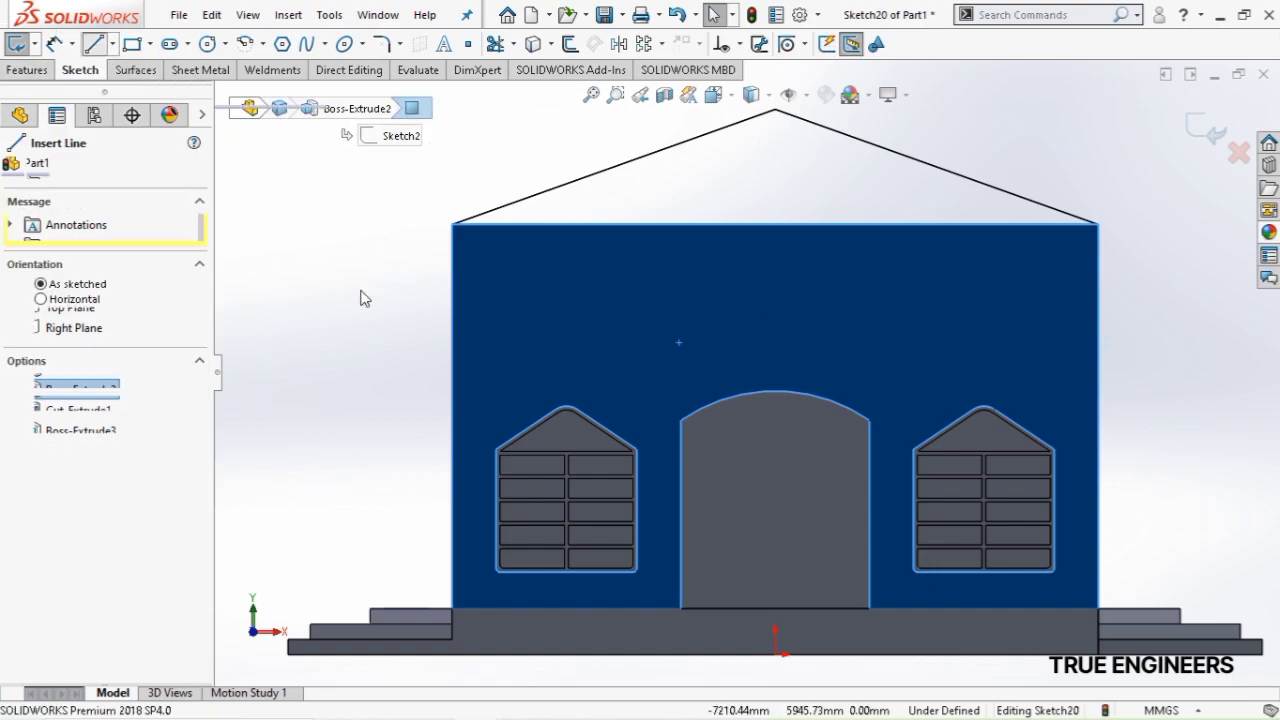
{"action": "left_click", "coordinate": [454, 348]}
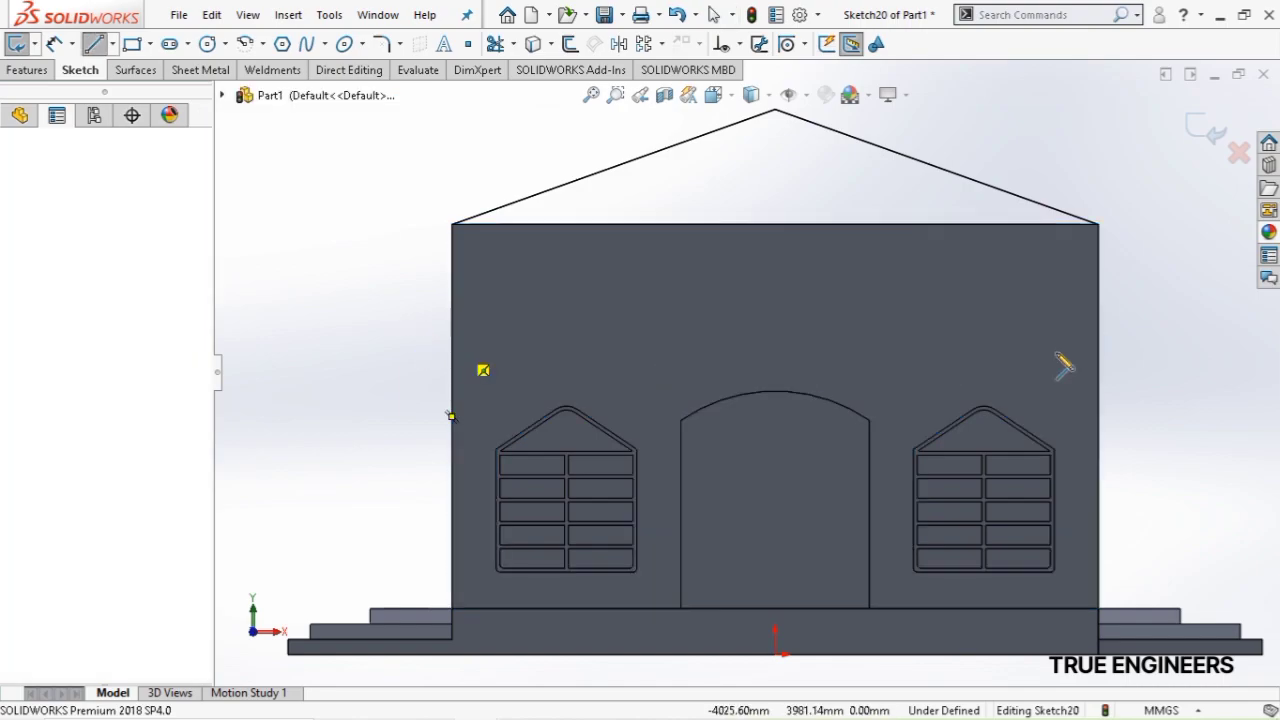
{"action": "left_click", "coordinate": [1098, 347]}
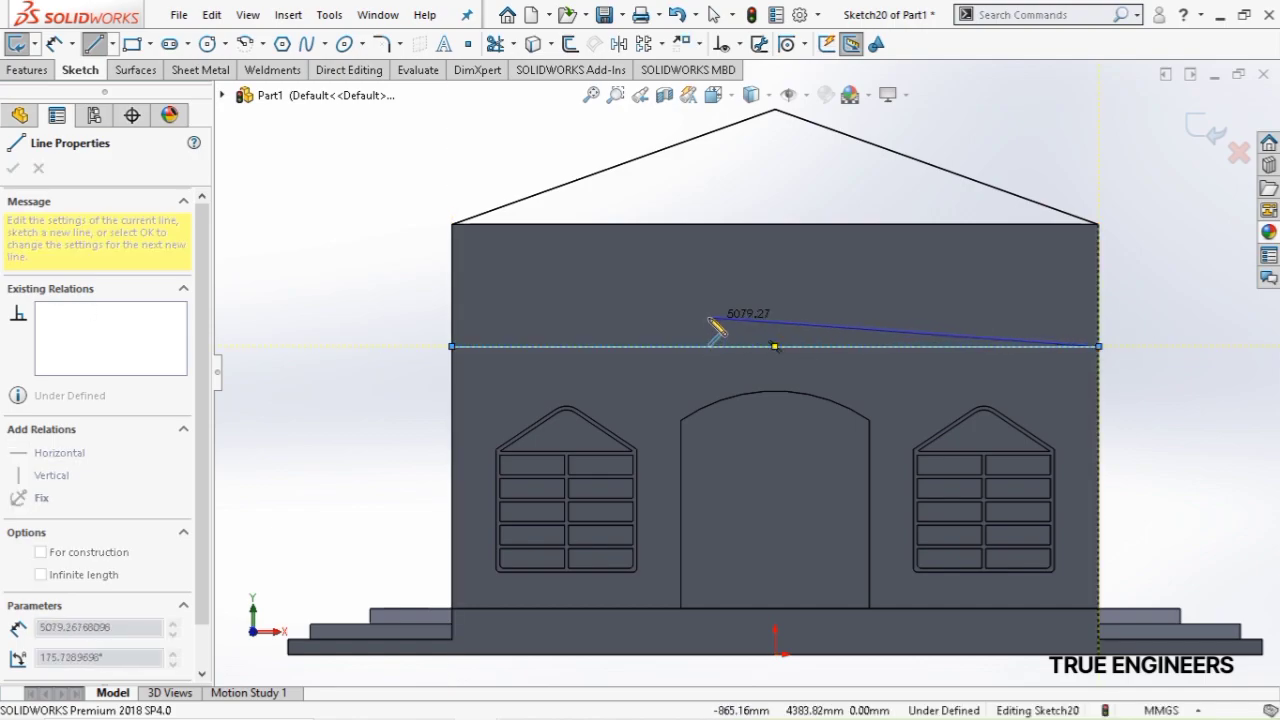
{"action": "key", "text": "Escape"}
{"action": "key", "text": "Escape"}
Dimension the horizontal line 3300 mm above the front wall's bottom edge
{"action": "left_click", "coordinate": [58, 48]}
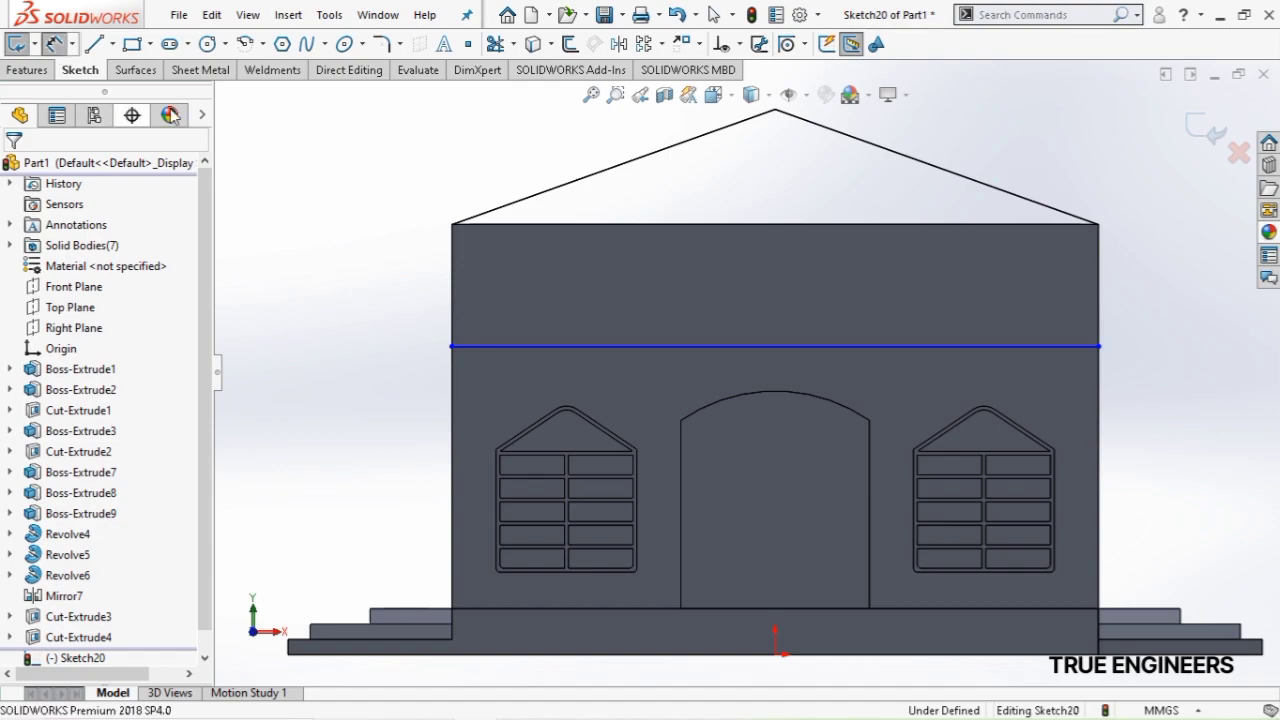
{"action": "left_click", "coordinate": [655, 348]}
{"action": "left_click", "coordinate": [562, 609]}
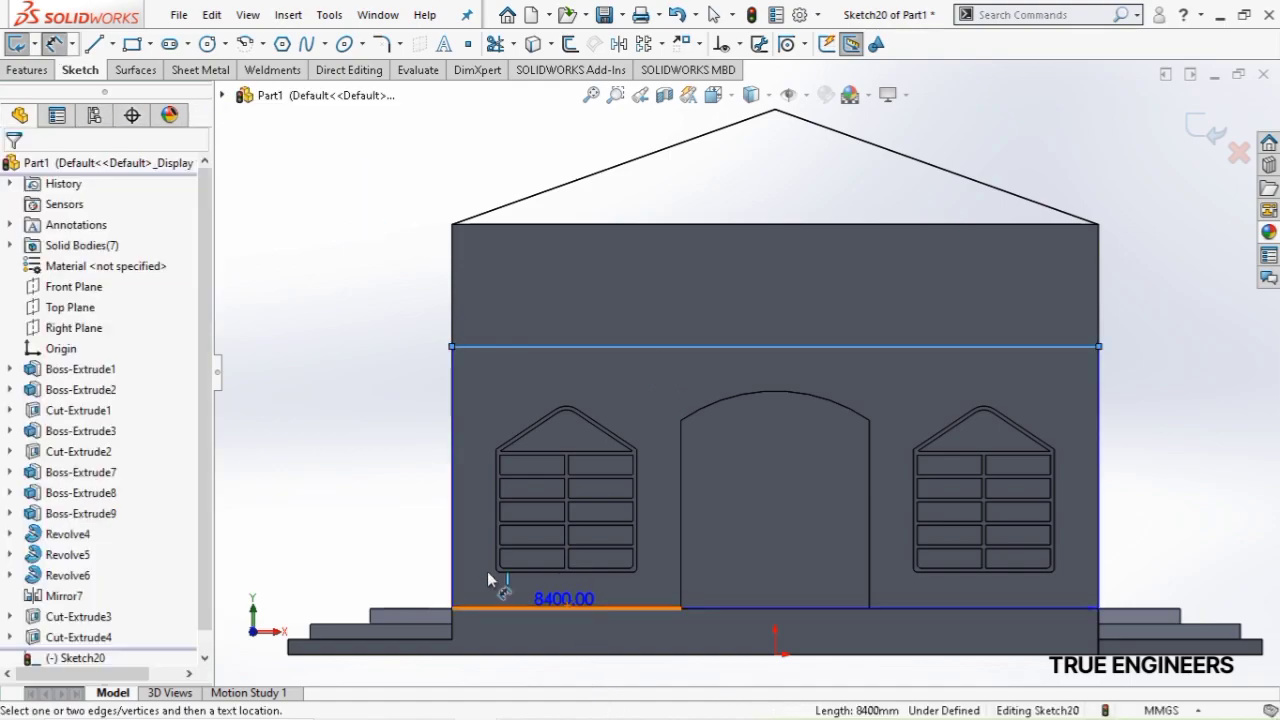
{"action": "left_click", "coordinate": [375, 495]}
{"action": "type", "text": "3300"}
{"action": "key", "text": "Return"}
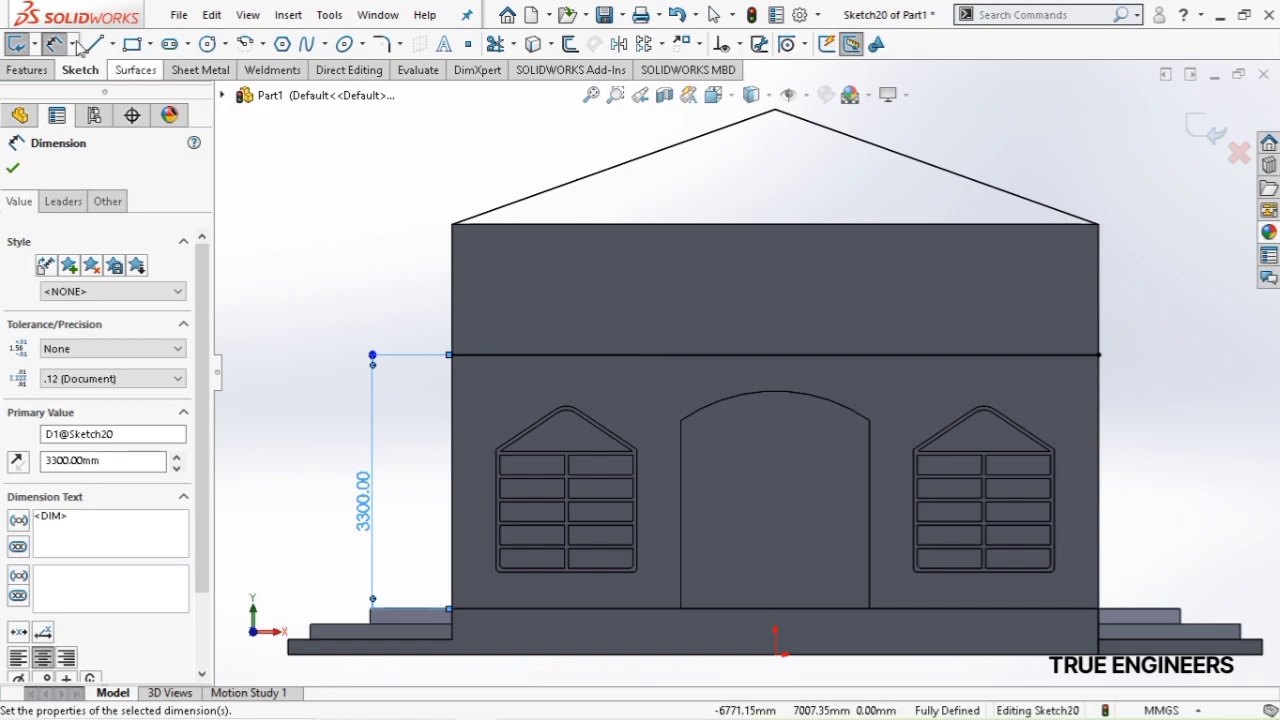
{"action": "left_click", "coordinate": [54, 43]}
Offset the horizontal line across the front wall 150 mm upward
{"action": "left_click", "coordinate": [596, 357]}
{"action": "left_click", "coordinate": [569, 44]}
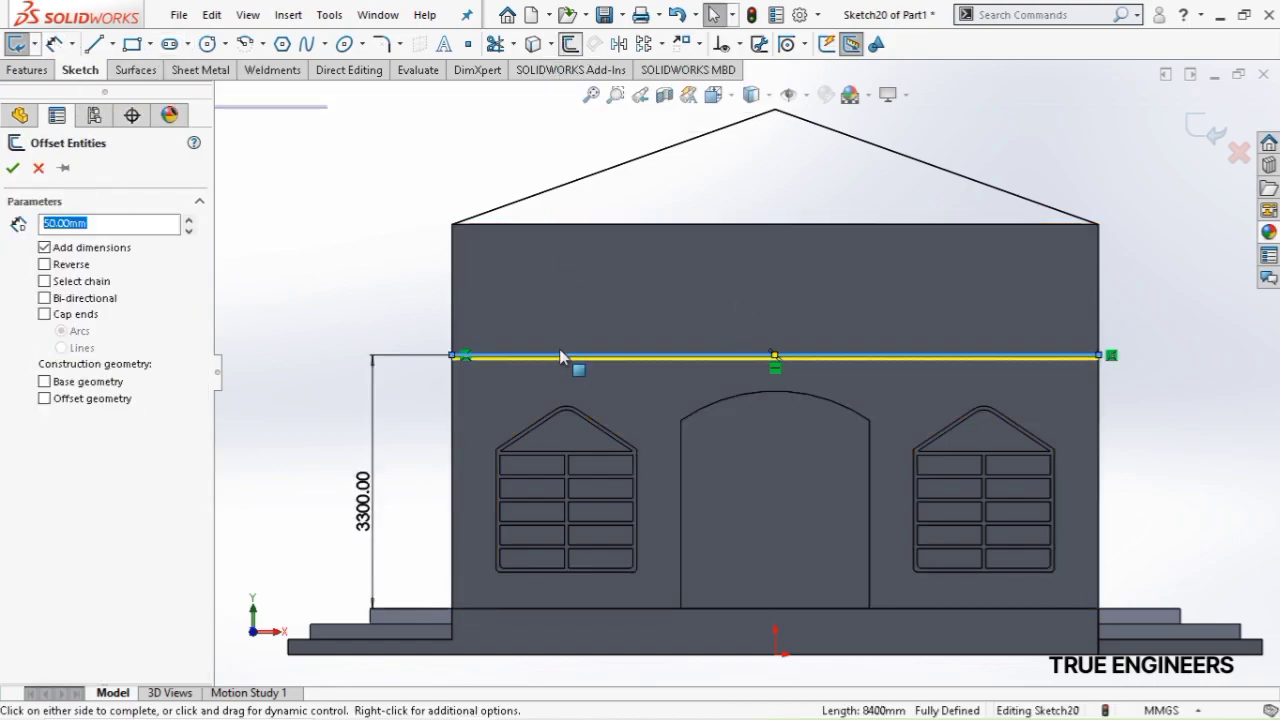
{"action": "type", "text": "150"}
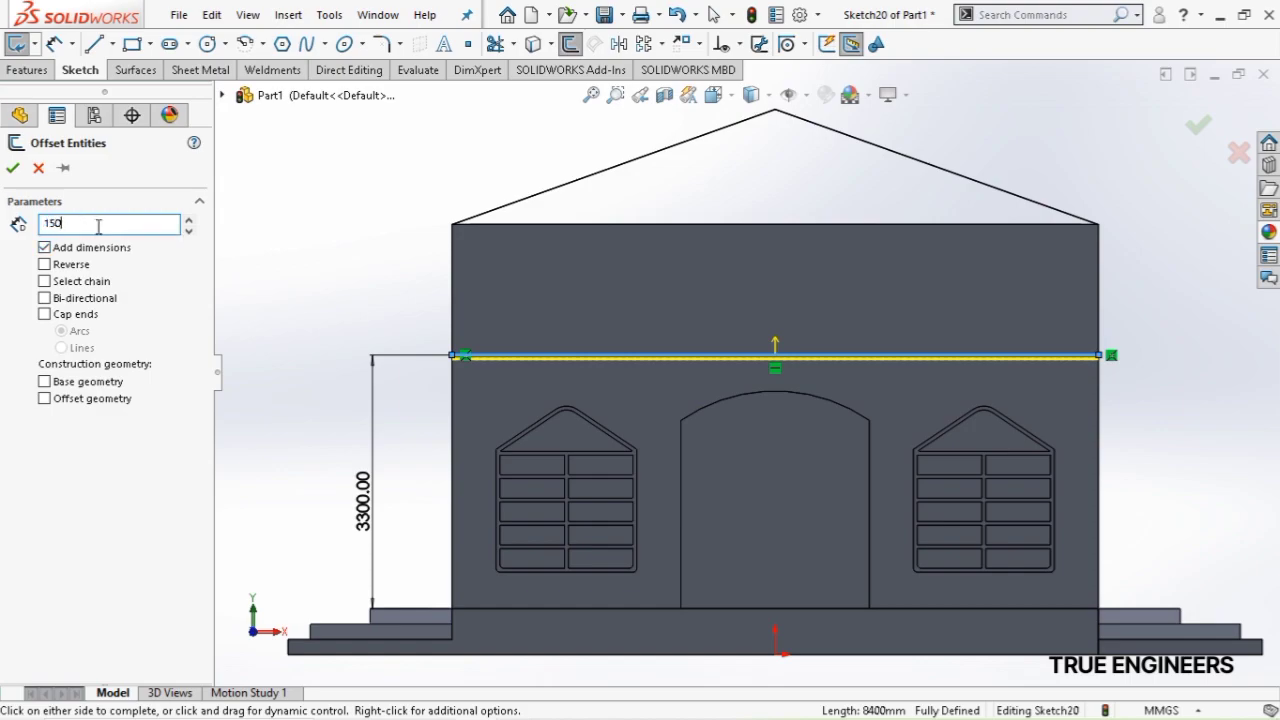
{"action": "key", "text": "Return"}
{"action": "left_click", "coordinate": [45, 265]}
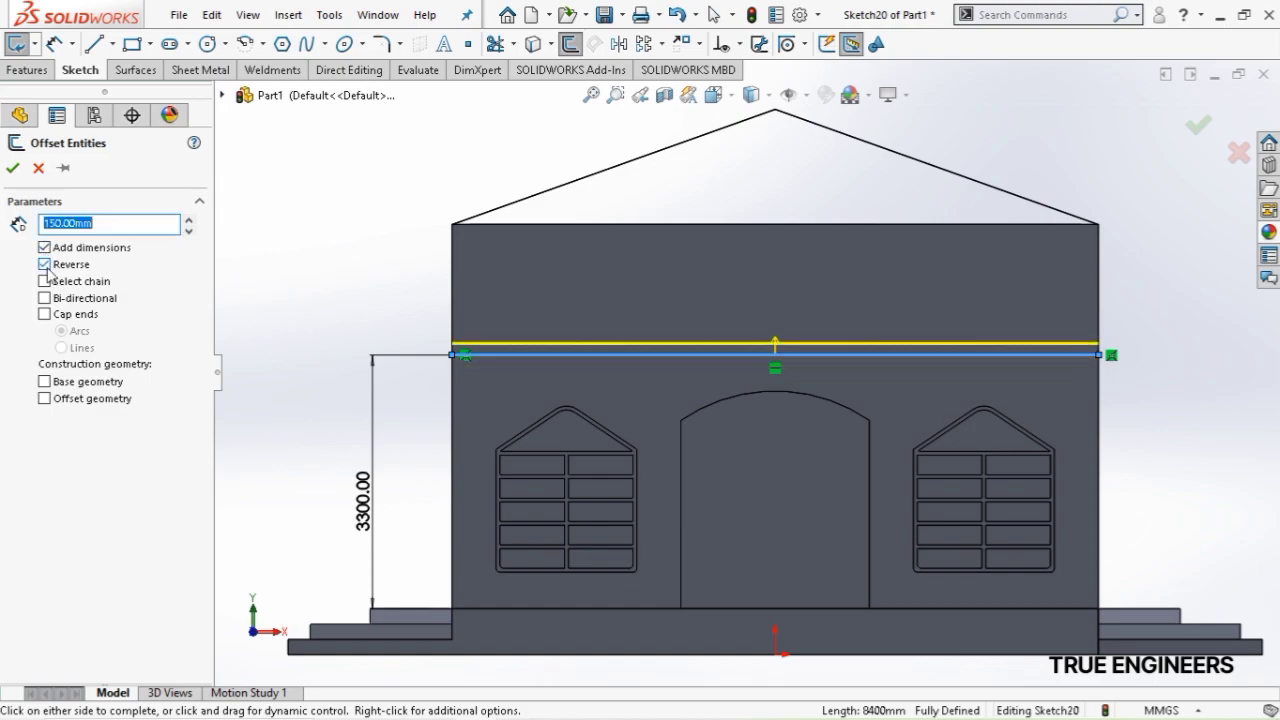
{"action": "left_click", "coordinate": [13, 168]}
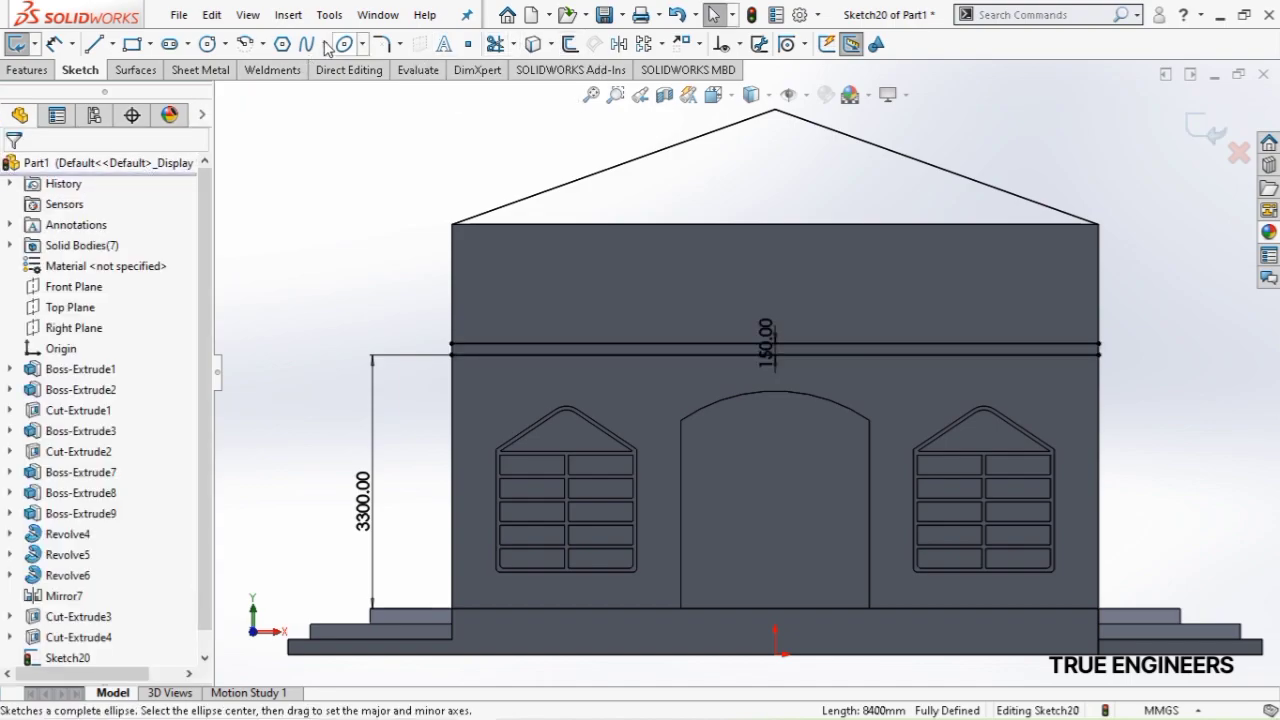
Sketch a centerpoint arc of about 1758 mm radius, centred above the doorway's middle axis, with both ends on the upper horizontal line
{"action": "left_click", "coordinate": [245, 43]}
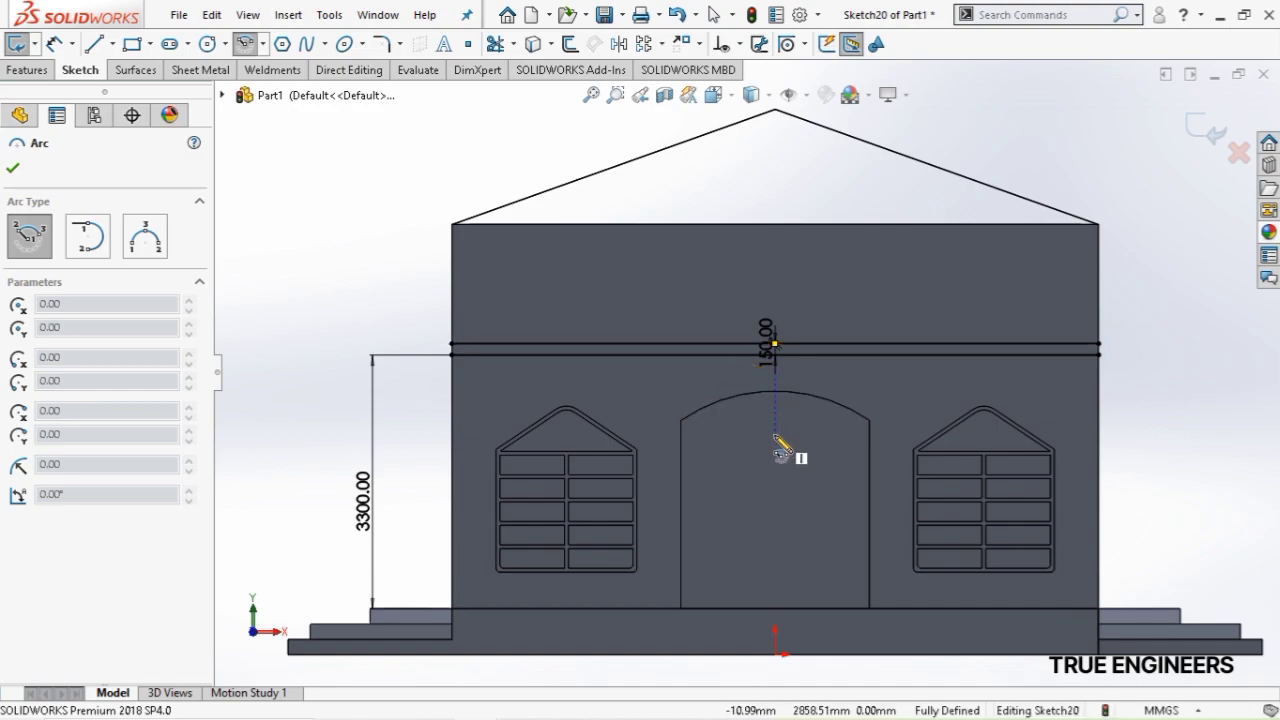
{"action": "left_click", "coordinate": [775, 434]}
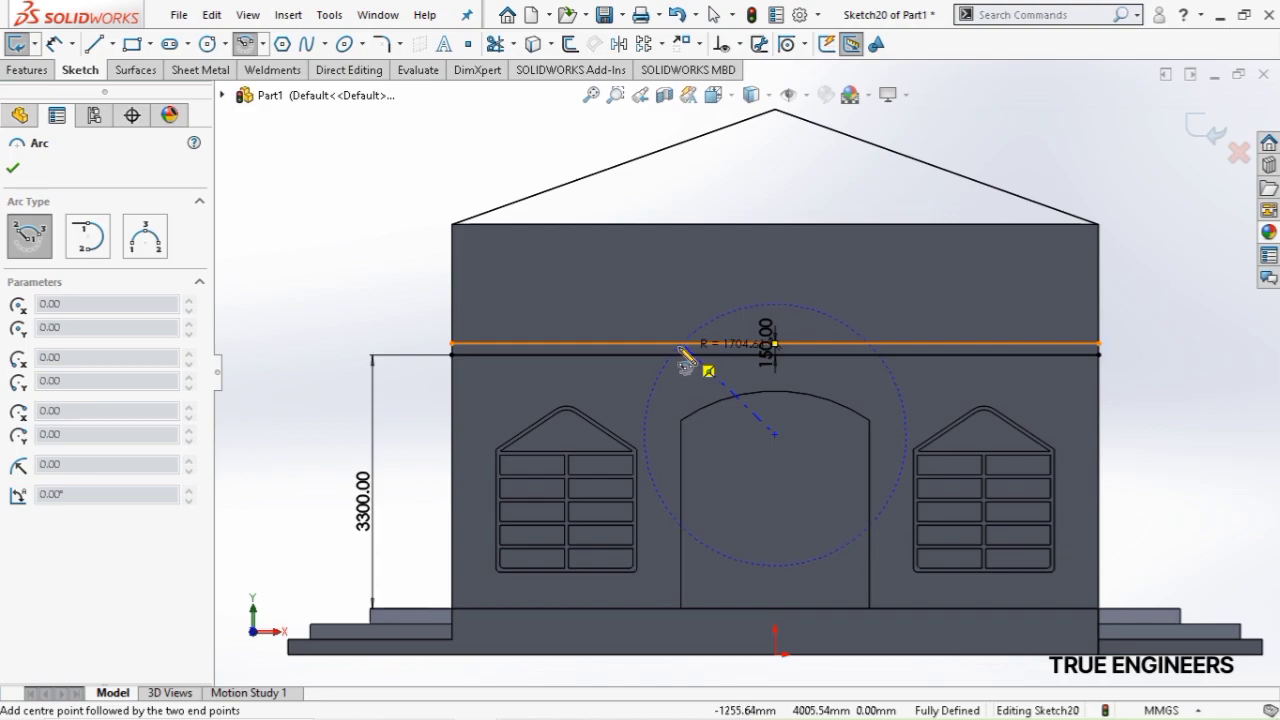
{"action": "left_click", "coordinate": [679, 343]}
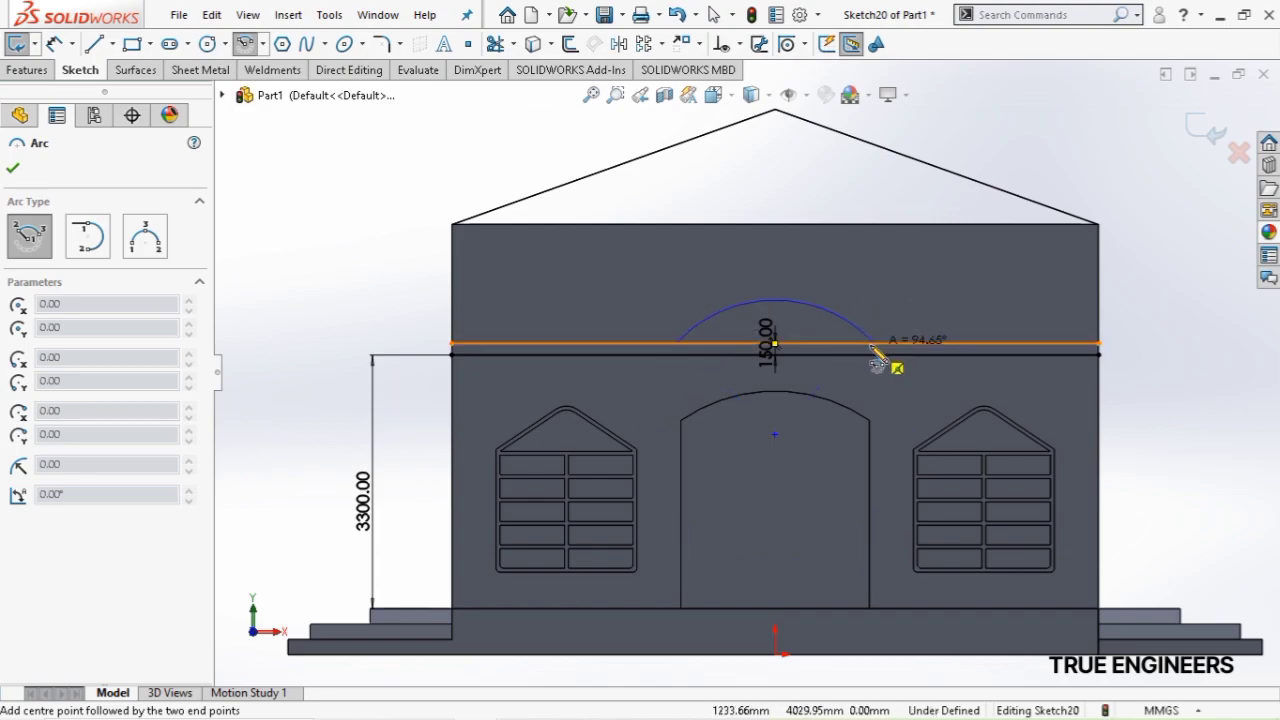
{"action": "left_click", "coordinate": [874, 344]}
{"action": "key", "text": "Escape"}
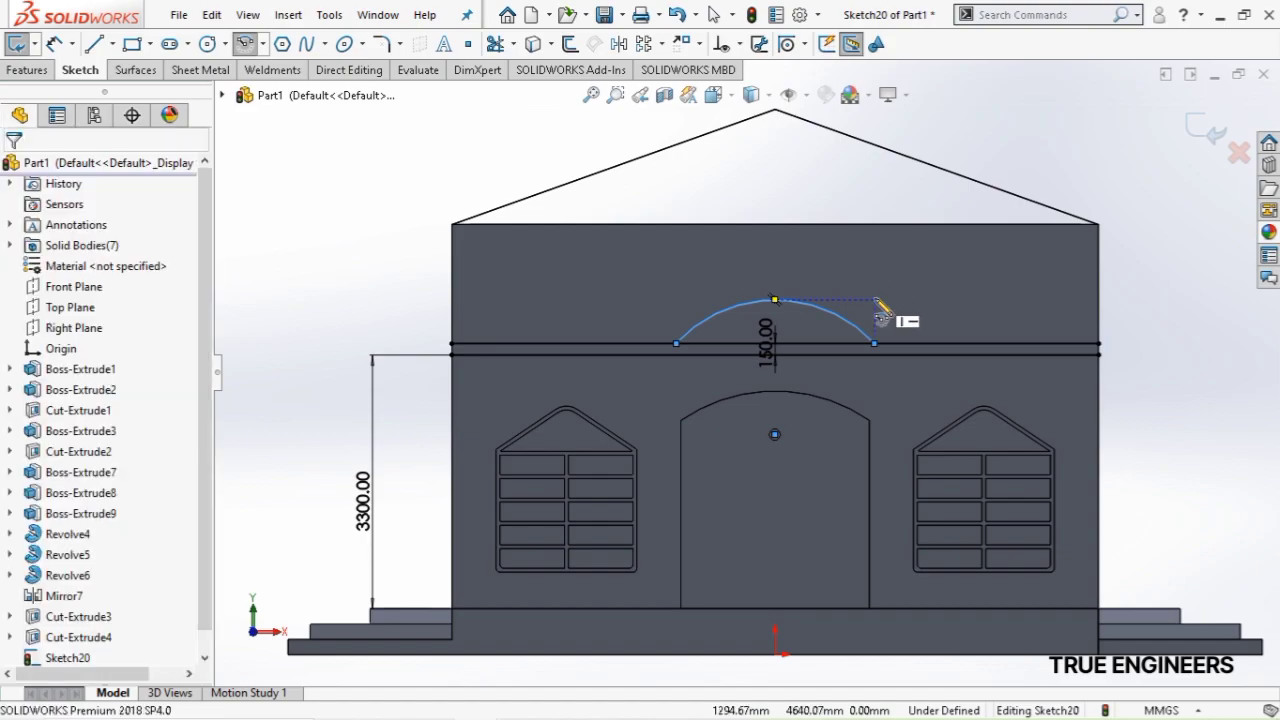
Dimension the arc above the doorway with a radius of 1870 mm
{"action": "left_click", "coordinate": [47, 50]}
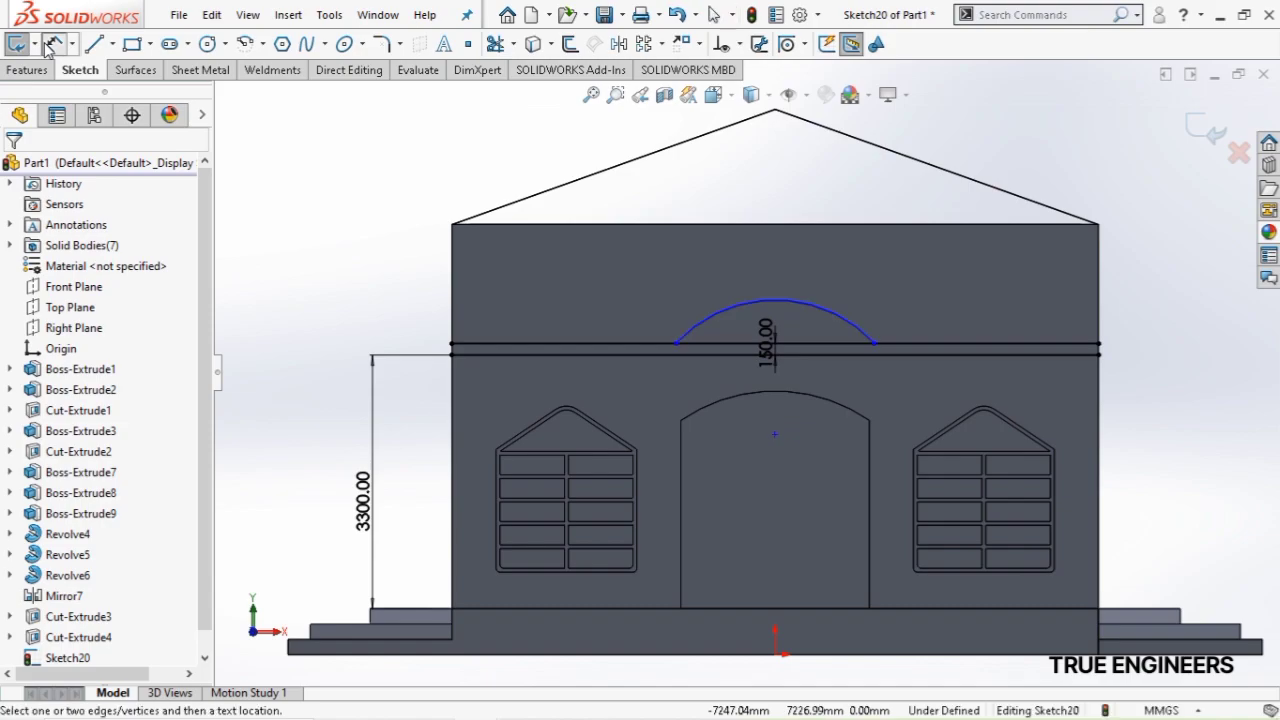
{"action": "left_click", "coordinate": [712, 314]}
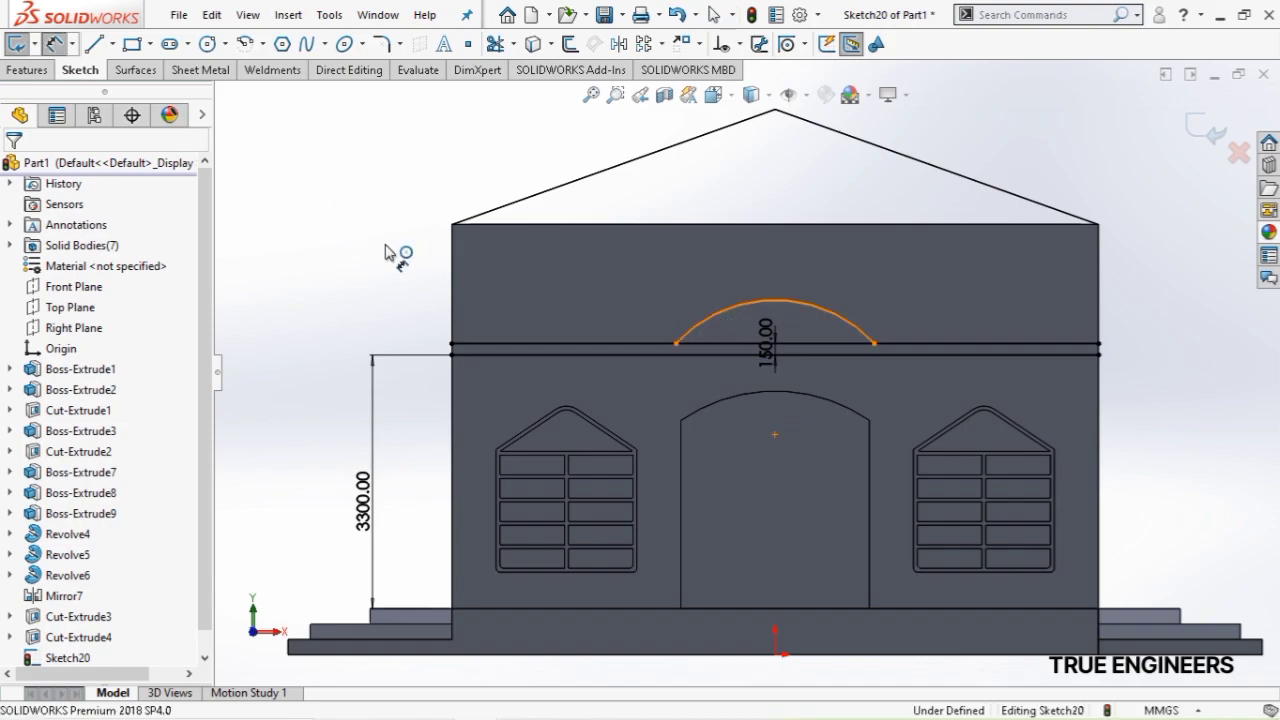
{"action": "left_click", "coordinate": [394, 276]}
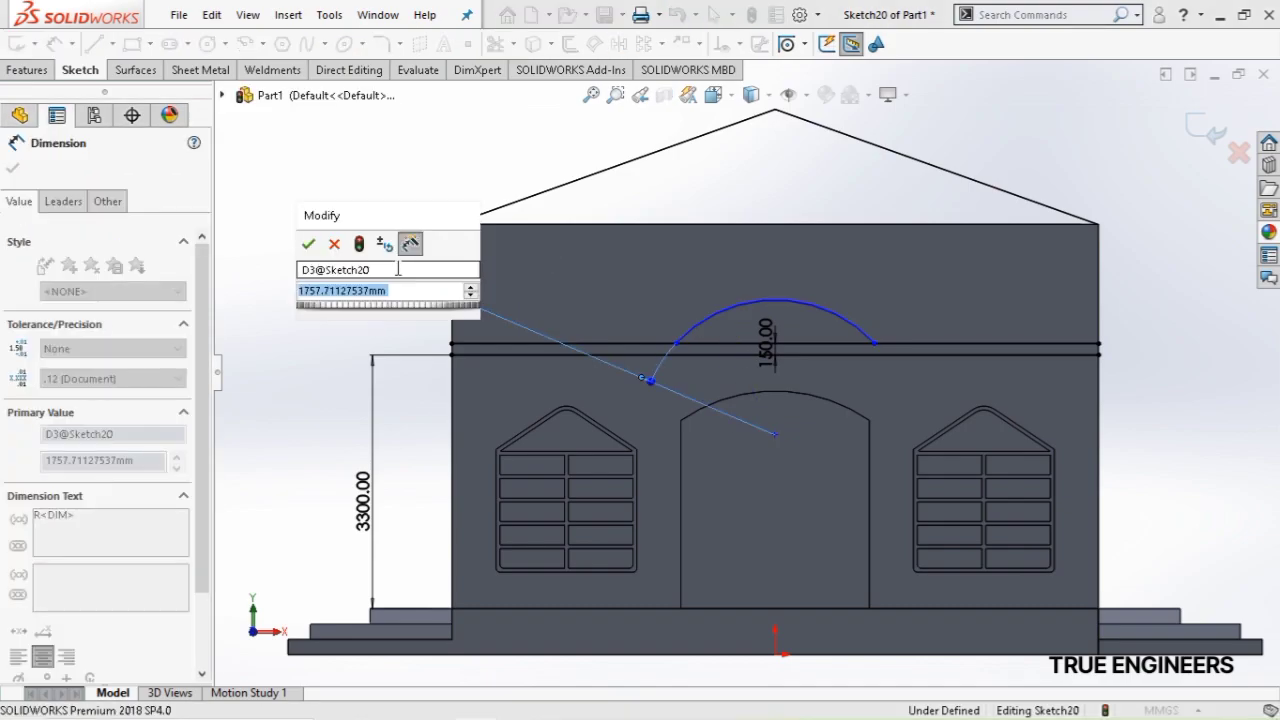
{"action": "type", "text": "1870"}
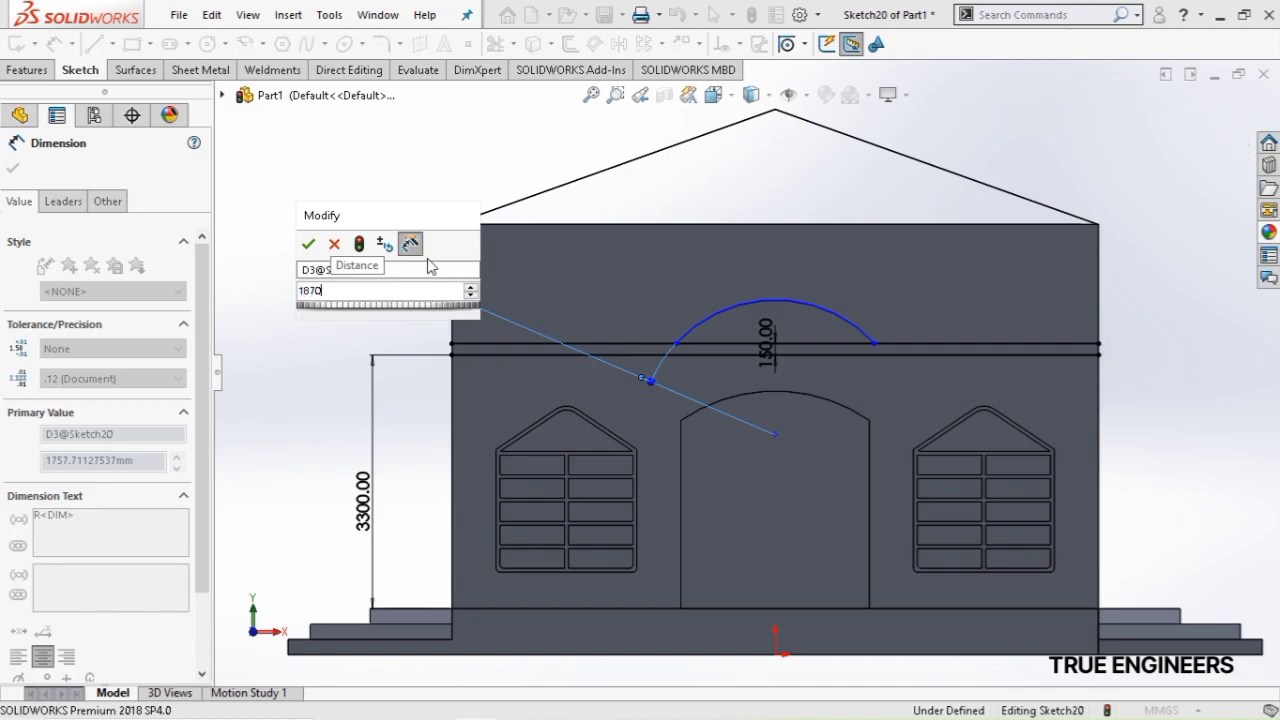
{"action": "key", "text": "Escape"}
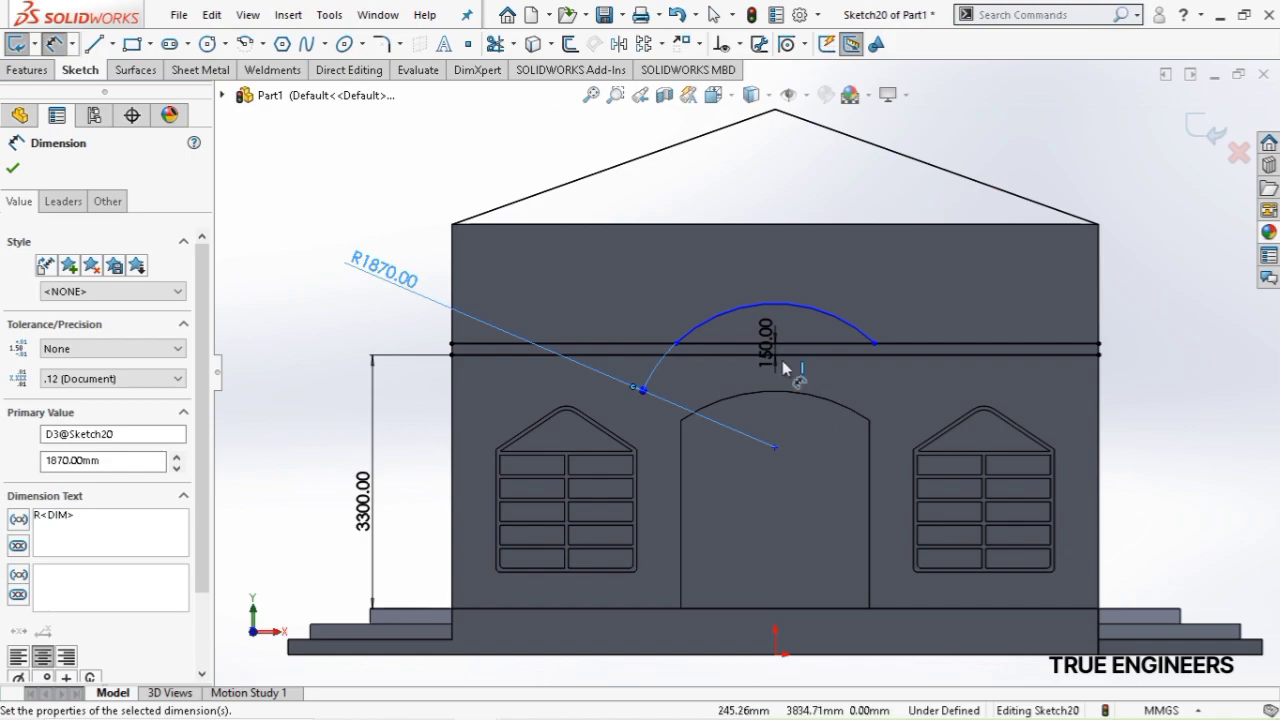
{"action": "key", "text": "Escape"}
Sketch a second centerpoint arc of about 1442 mm radius beneath the first, with both ends on the lower horizontal line
{"action": "scroll", "coordinate": [855, 446], "scroll_direction": "down", "scroll_amount": 2}
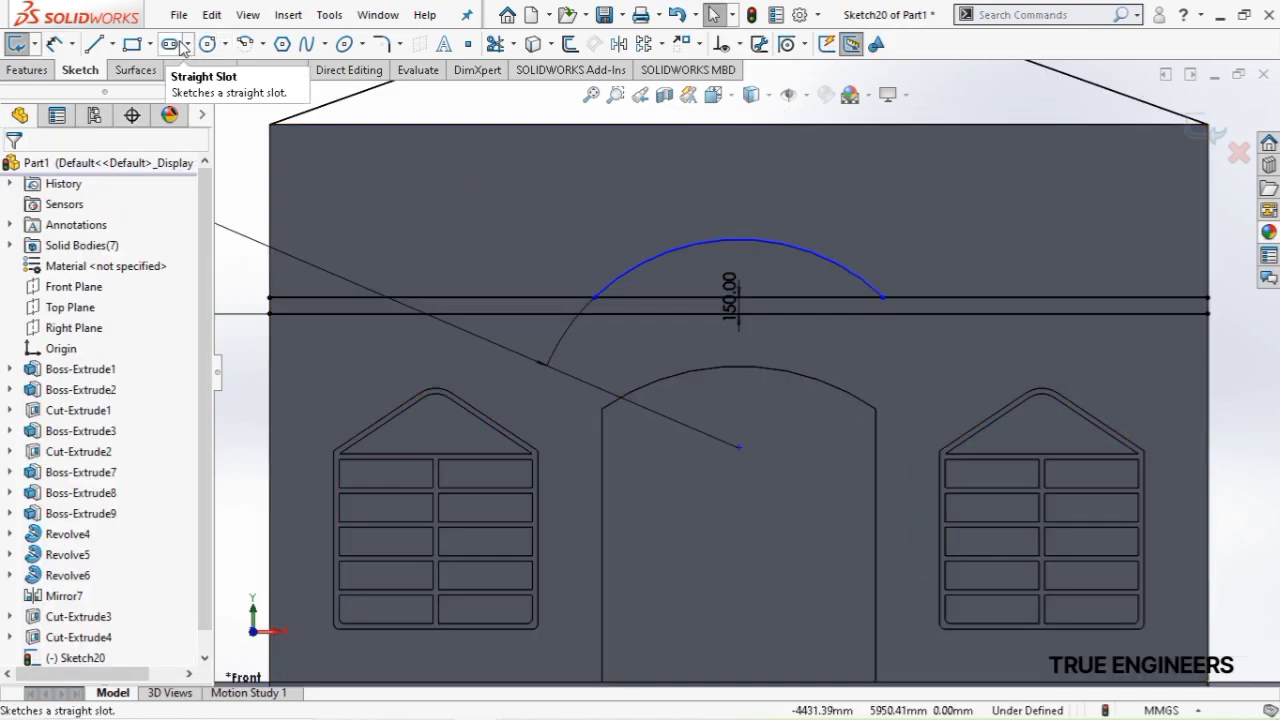
{"action": "left_click", "coordinate": [252, 46]}
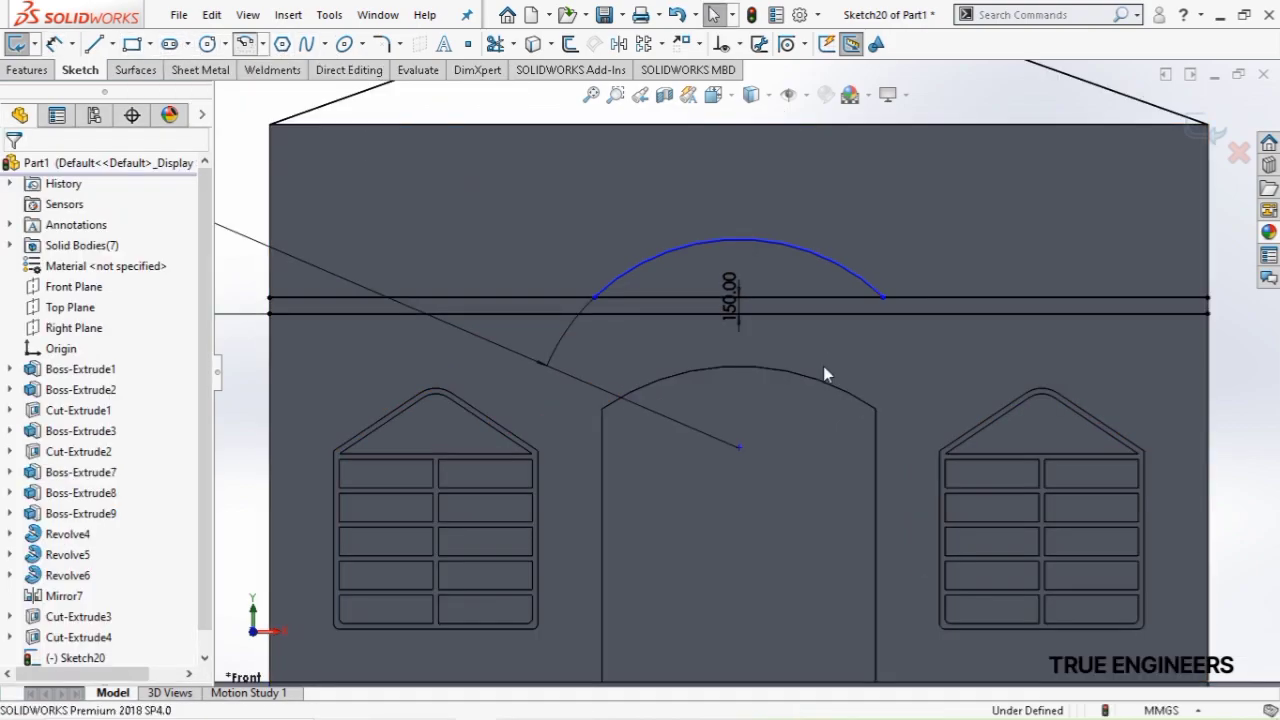
{"action": "left_click", "coordinate": [740, 413]}
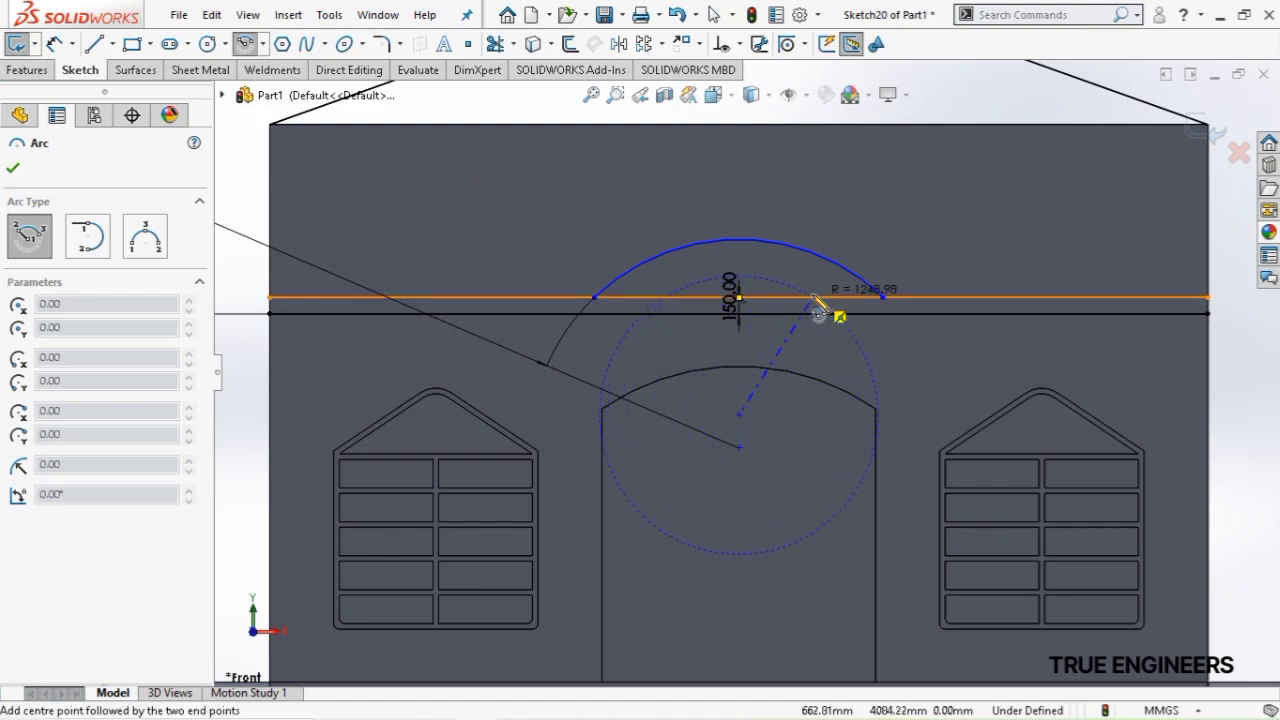
{"action": "left_click", "coordinate": [616, 314]}
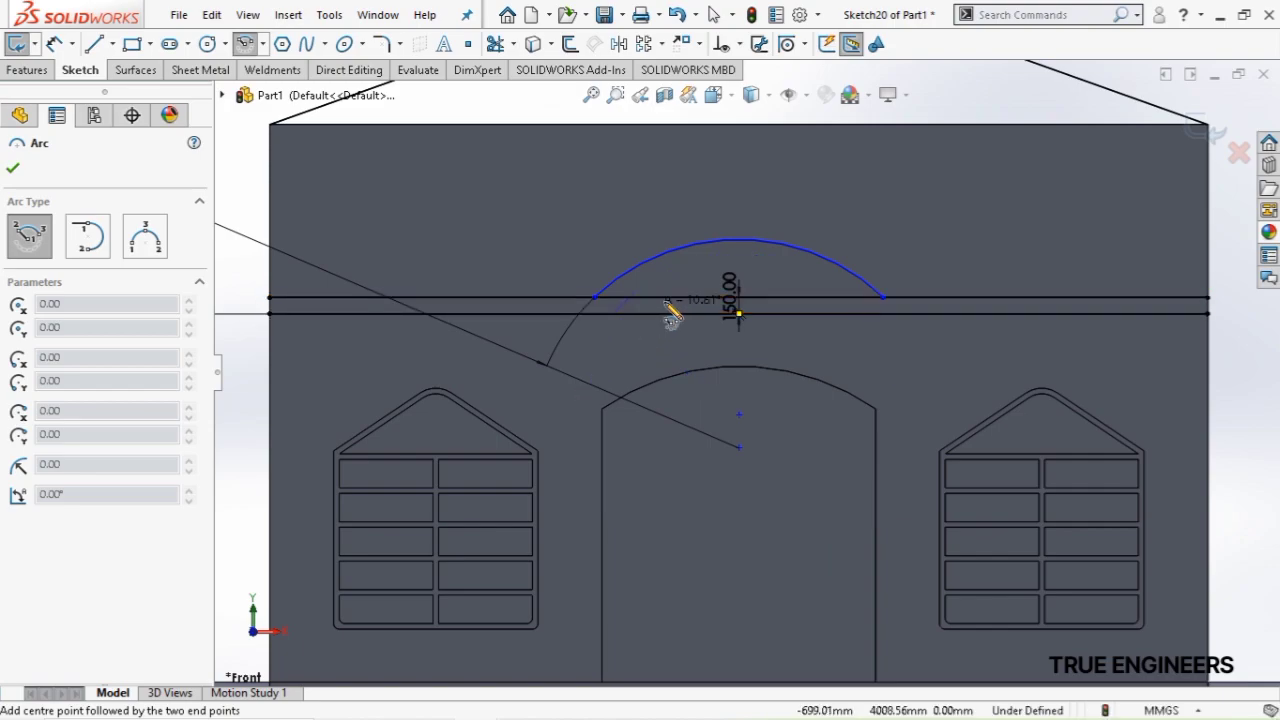
{"action": "left_click", "coordinate": [866, 318]}
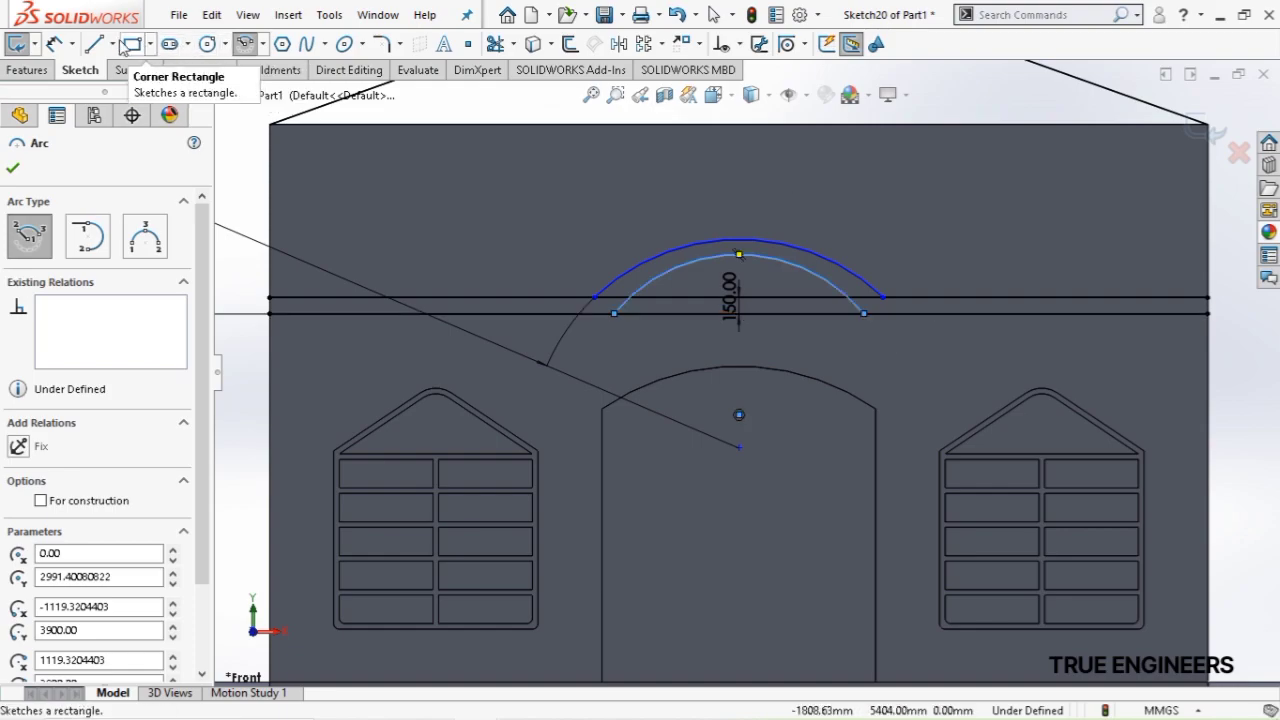
Dimension the inner arc with a radius of 1620 mm
{"action": "left_click", "coordinate": [60, 45]}
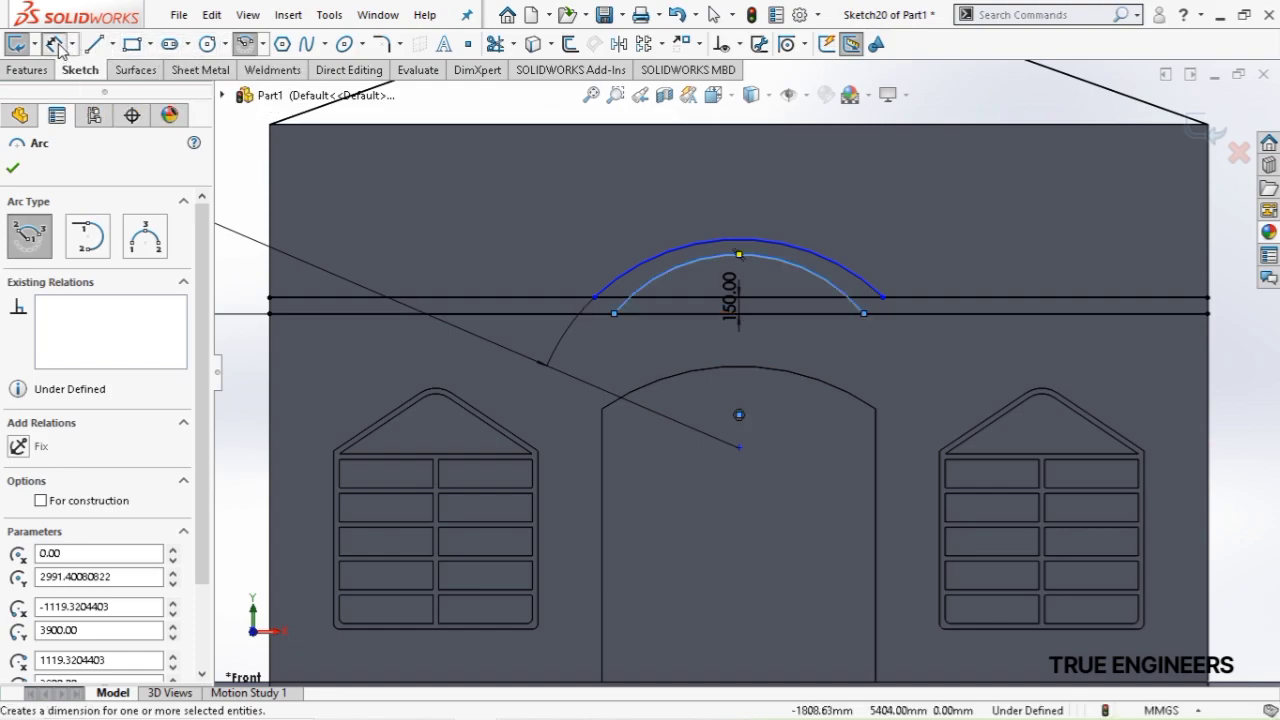
{"action": "left_click", "coordinate": [701, 260]}
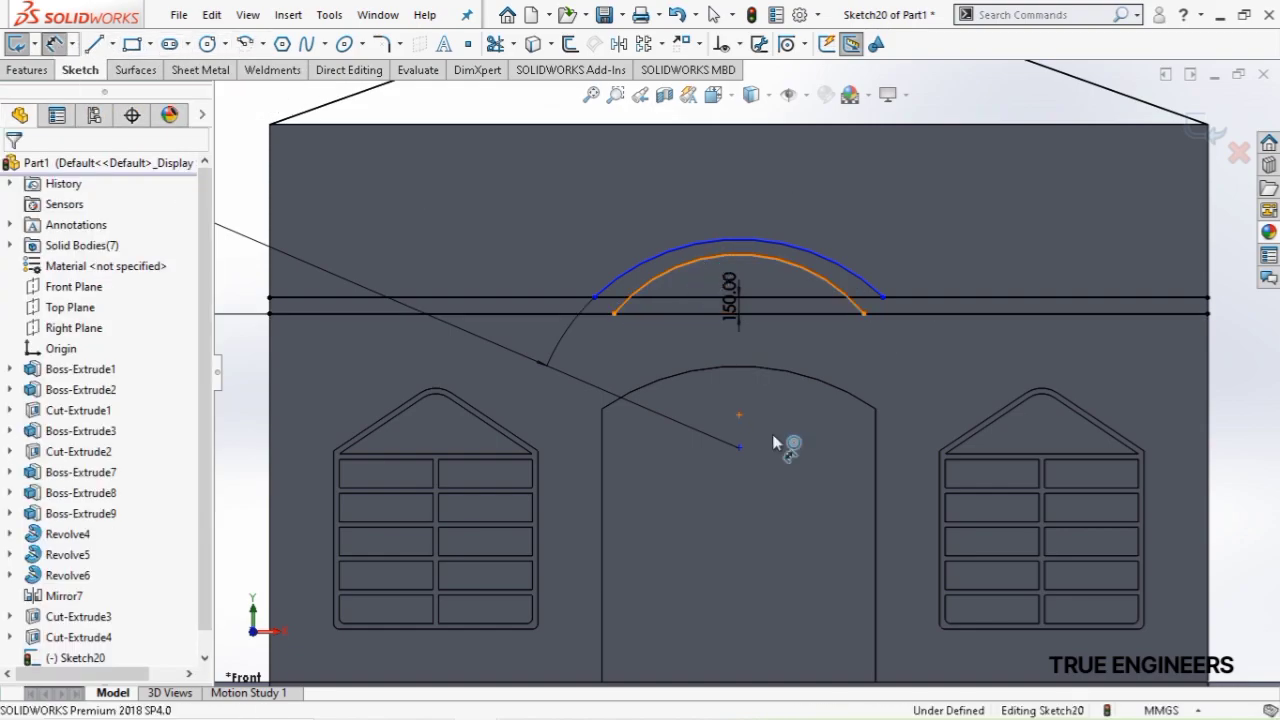
{"action": "left_click", "coordinate": [800, 492]}
{"action": "type", "text": "1"}
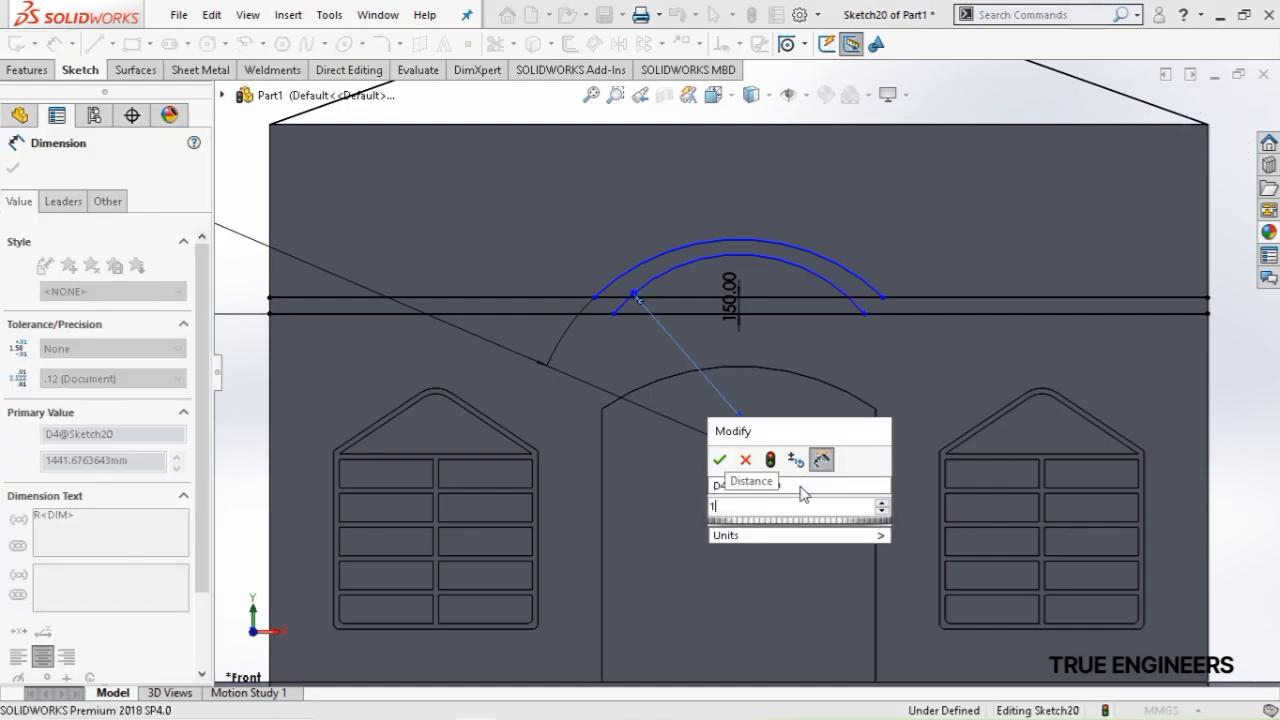
{"action": "type", "text": "629"}
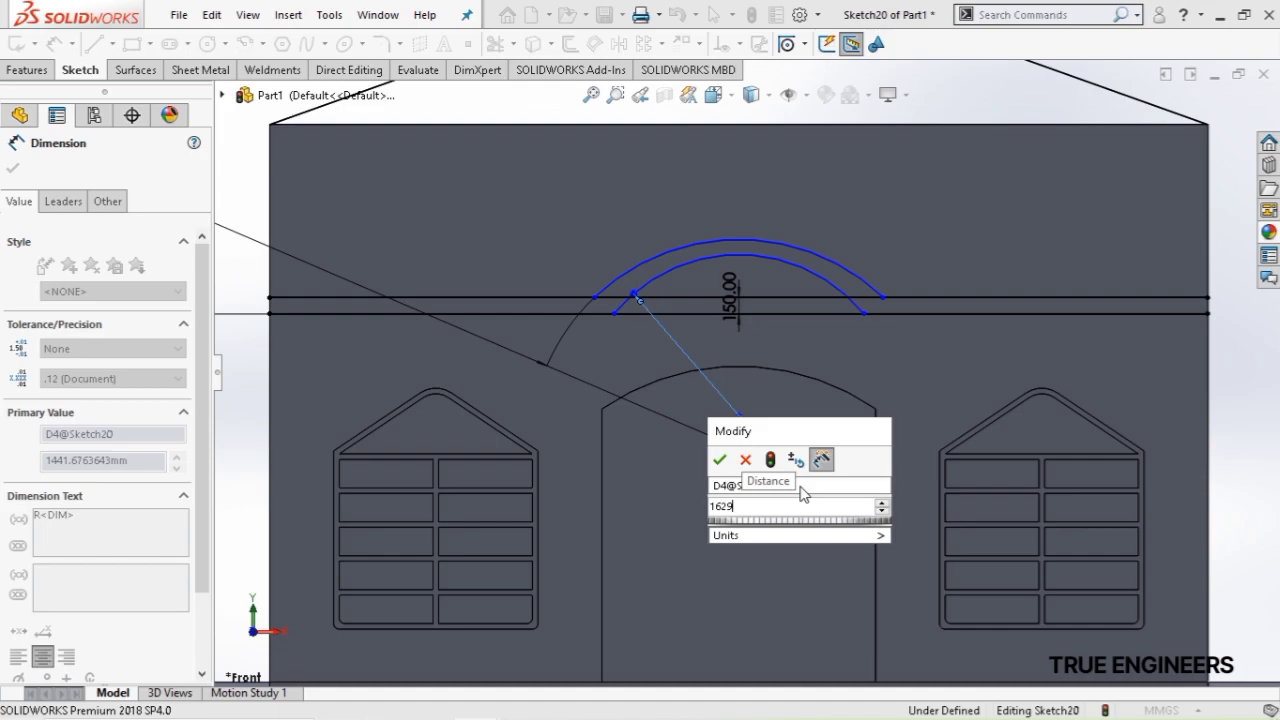
{"action": "key", "text": "BackSpace"}
{"action": "key", "text": "Escape"}
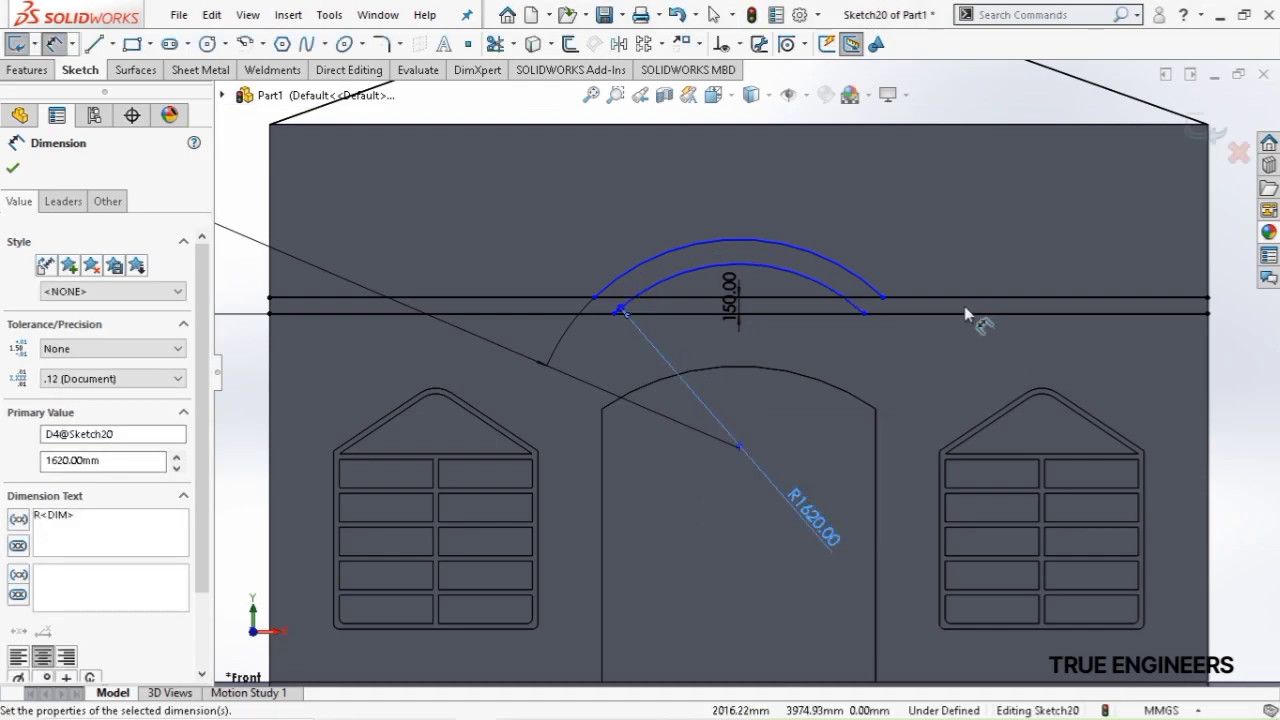
Change the inner arc's radius to 1720 mm
{"action": "scroll", "coordinate": [896, 300], "scroll_direction": "down", "scroll_amount": 3}
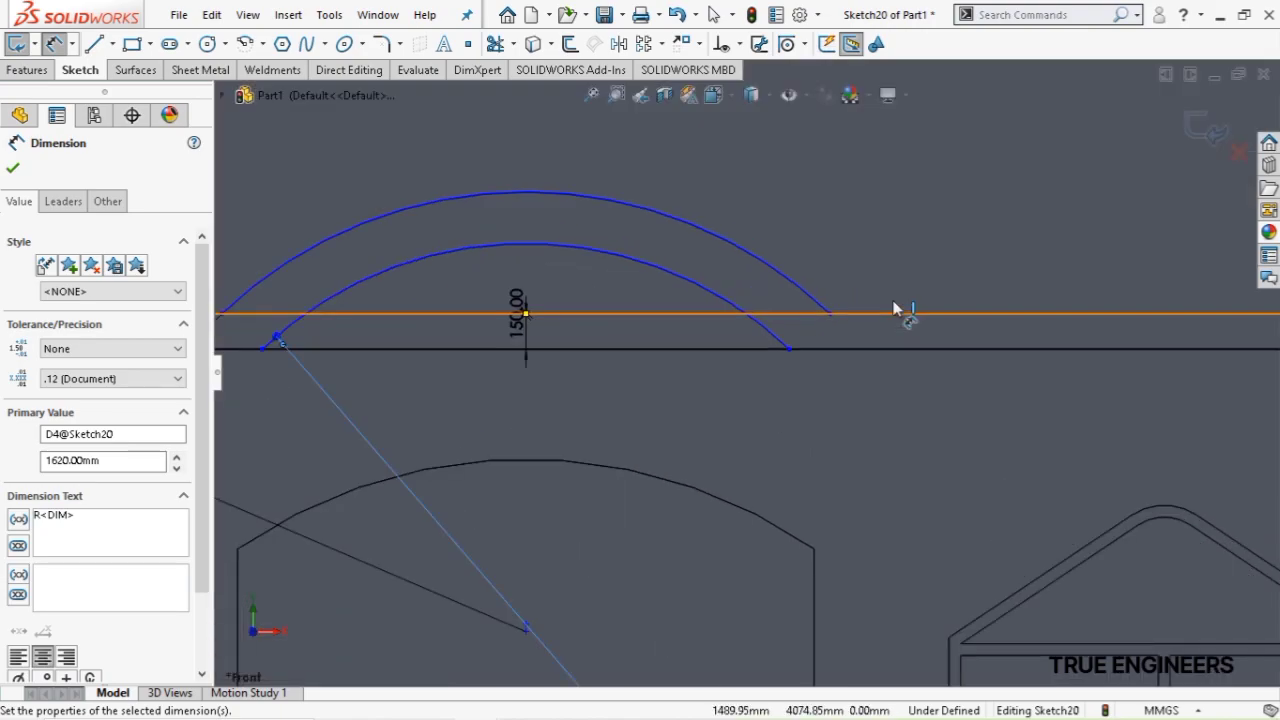
{"action": "scroll", "coordinate": [767, 357], "scroll_direction": "up", "scroll_amount": 4}
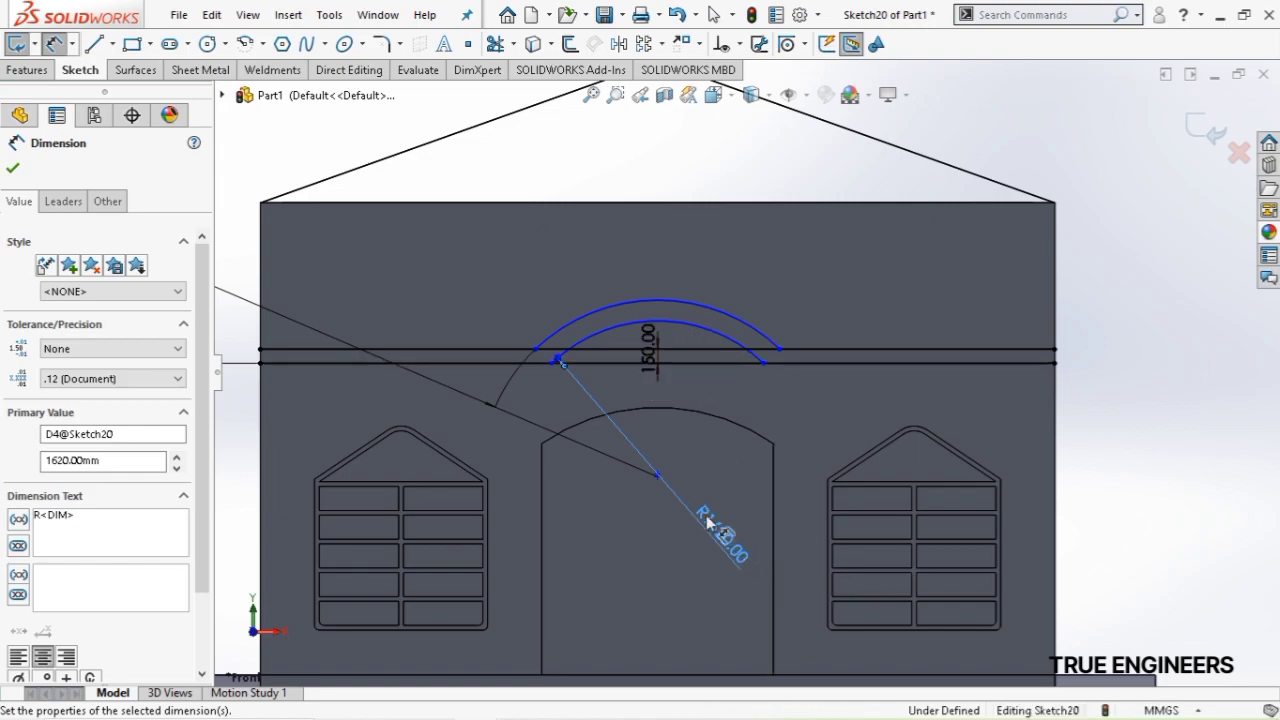
{"action": "scroll", "coordinate": [707, 522], "scroll_direction": "up", "scroll_amount": 3}
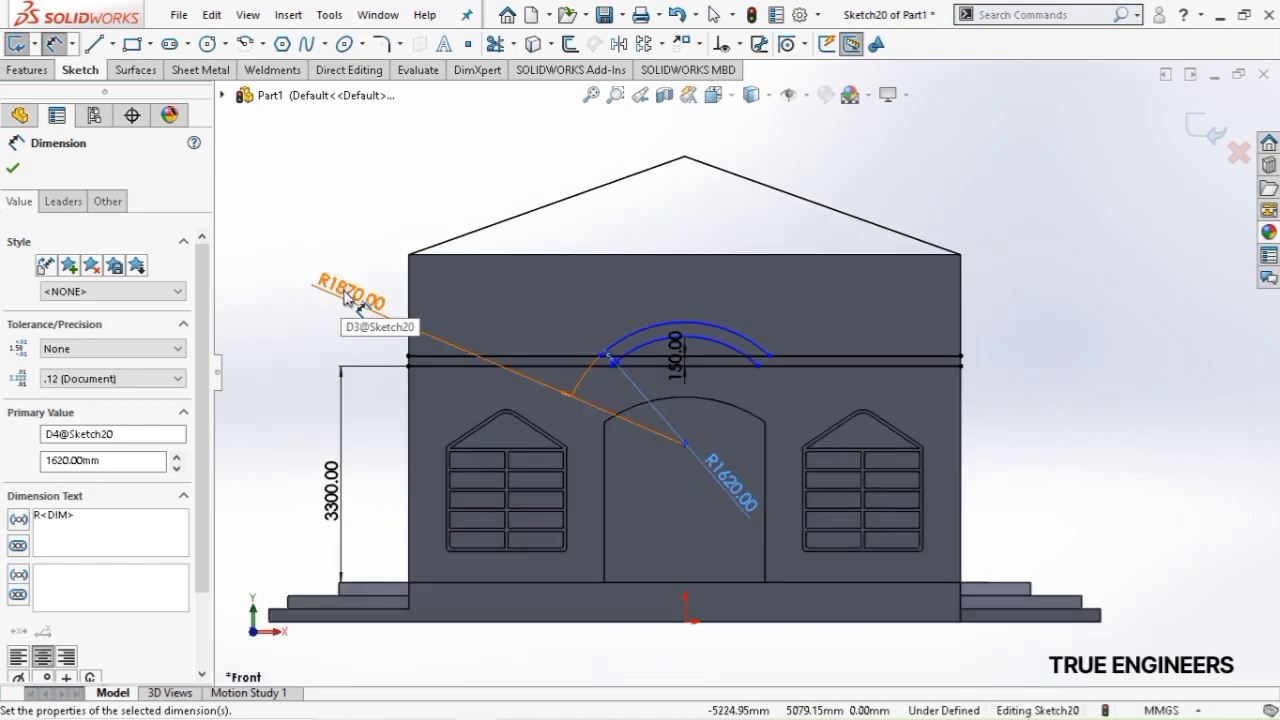
{"action": "key", "text": "Escape"}
{"action": "double_click", "coordinate": [723, 470]}
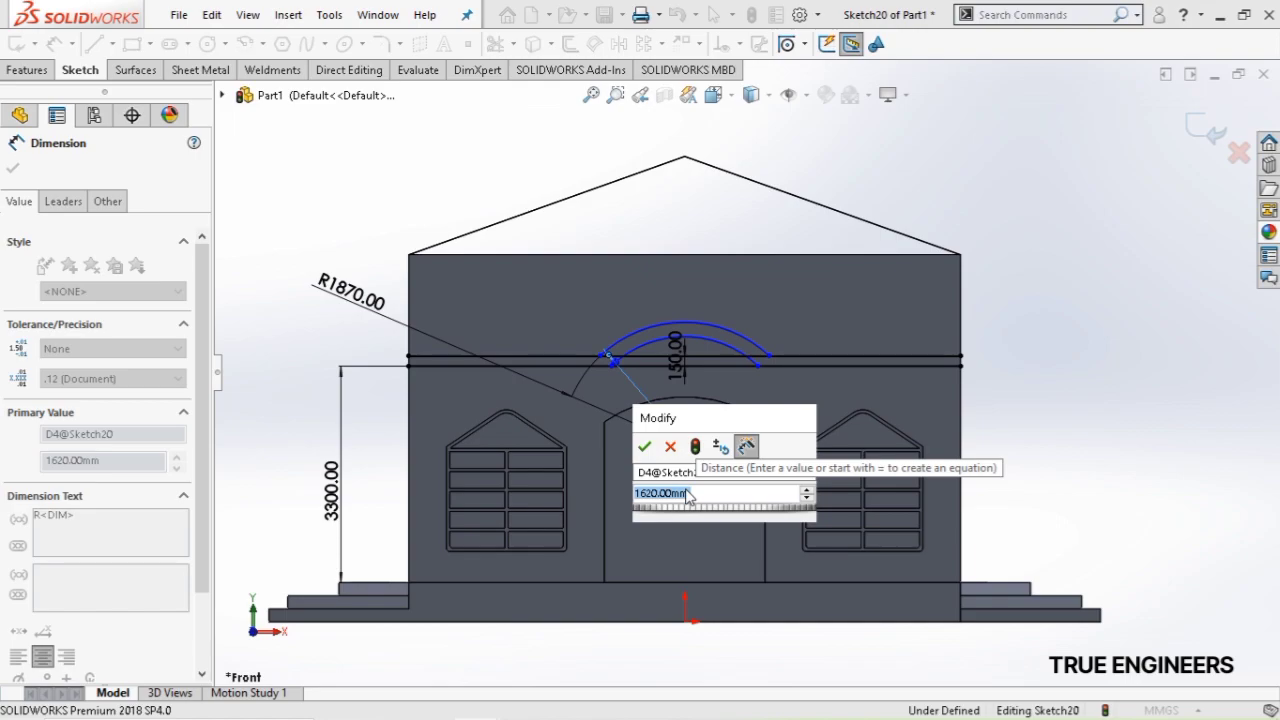
{"action": "type", "text": "1"}
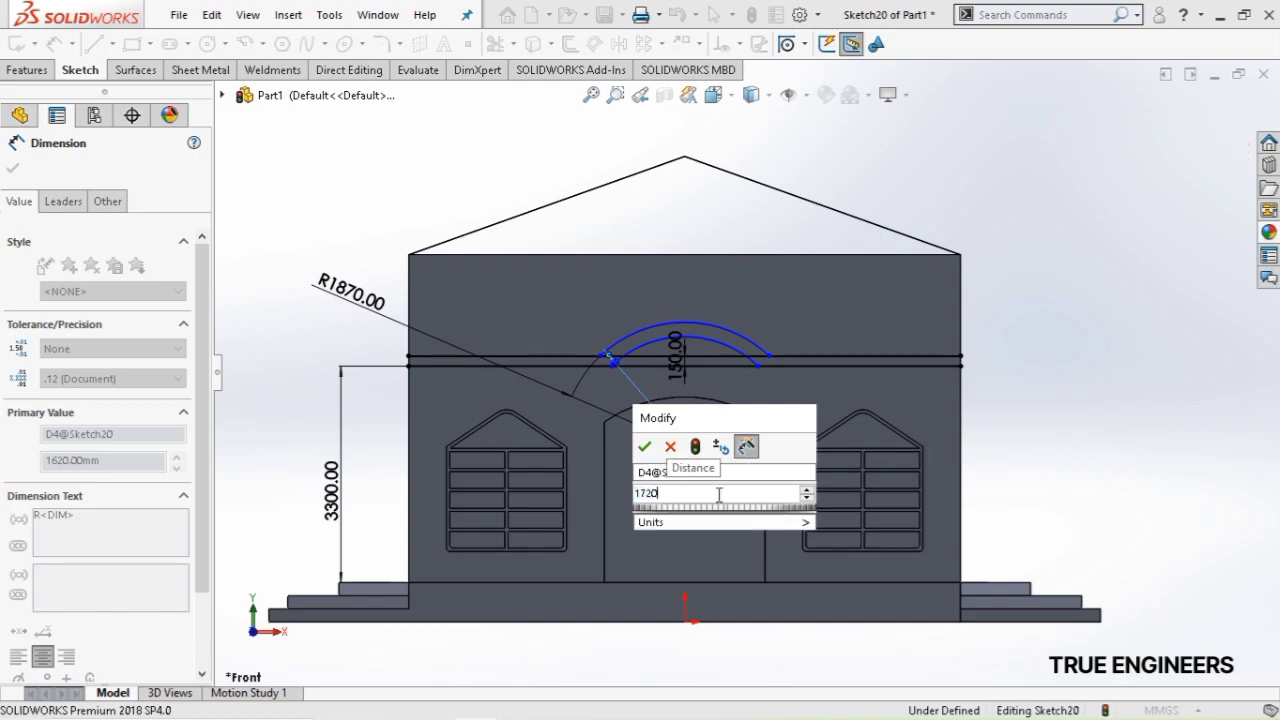
{"action": "type", "text": "720"}
{"action": "key", "text": "Return"}
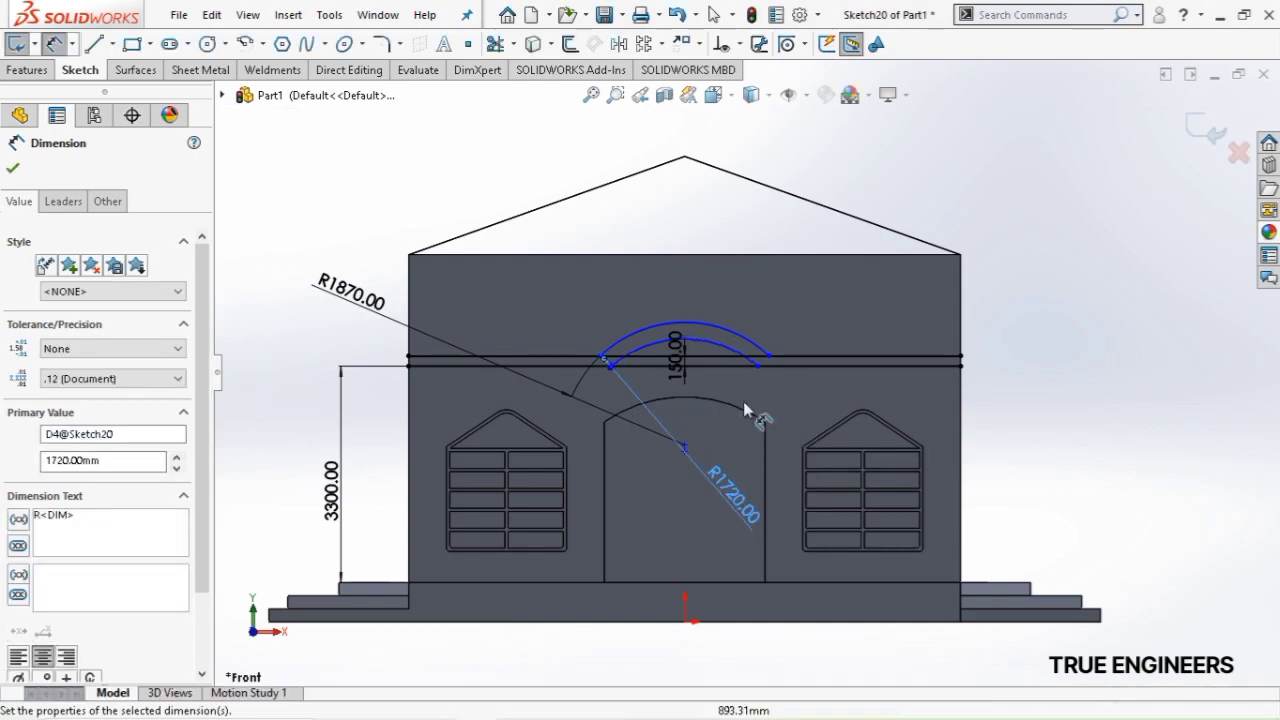
Trim away both horizontal lines between the arc ends so the band runs continuously over the doorway as an arch
{"action": "scroll", "coordinate": [728, 340], "scroll_direction": "down", "scroll_amount": 4}
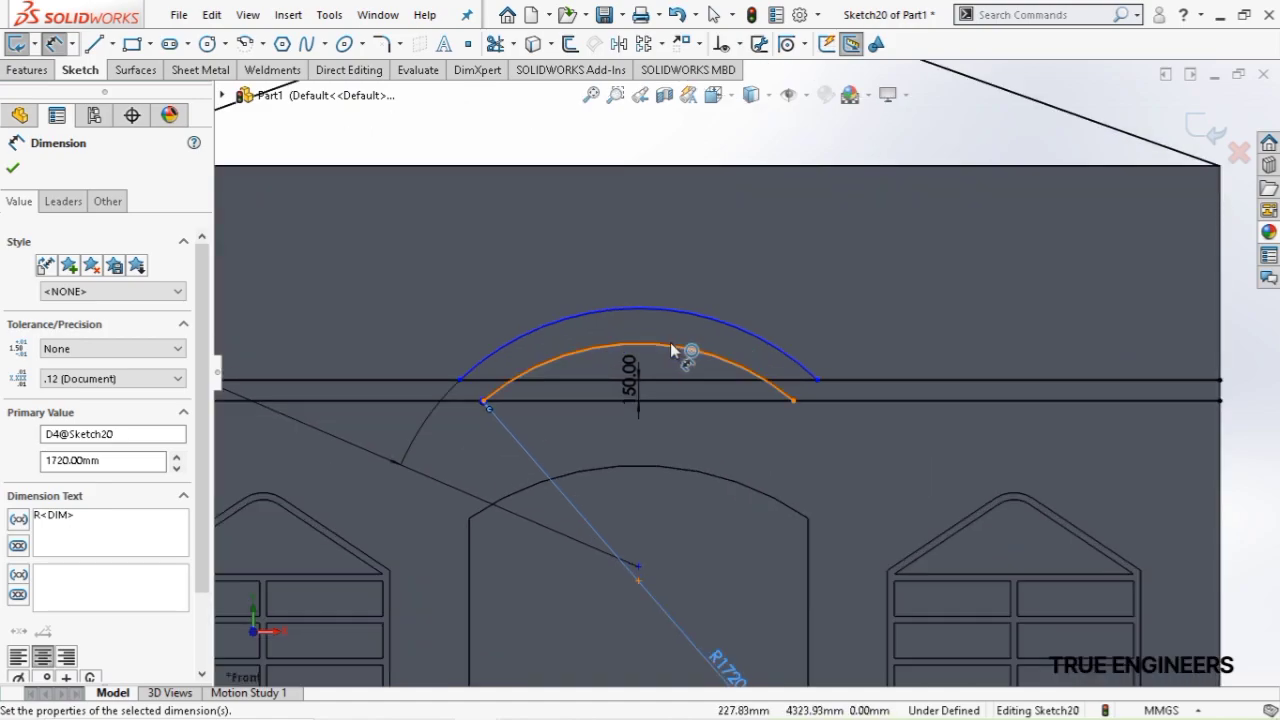
{"action": "scroll", "coordinate": [652, 422], "scroll_direction": "up", "scroll_amount": 2}
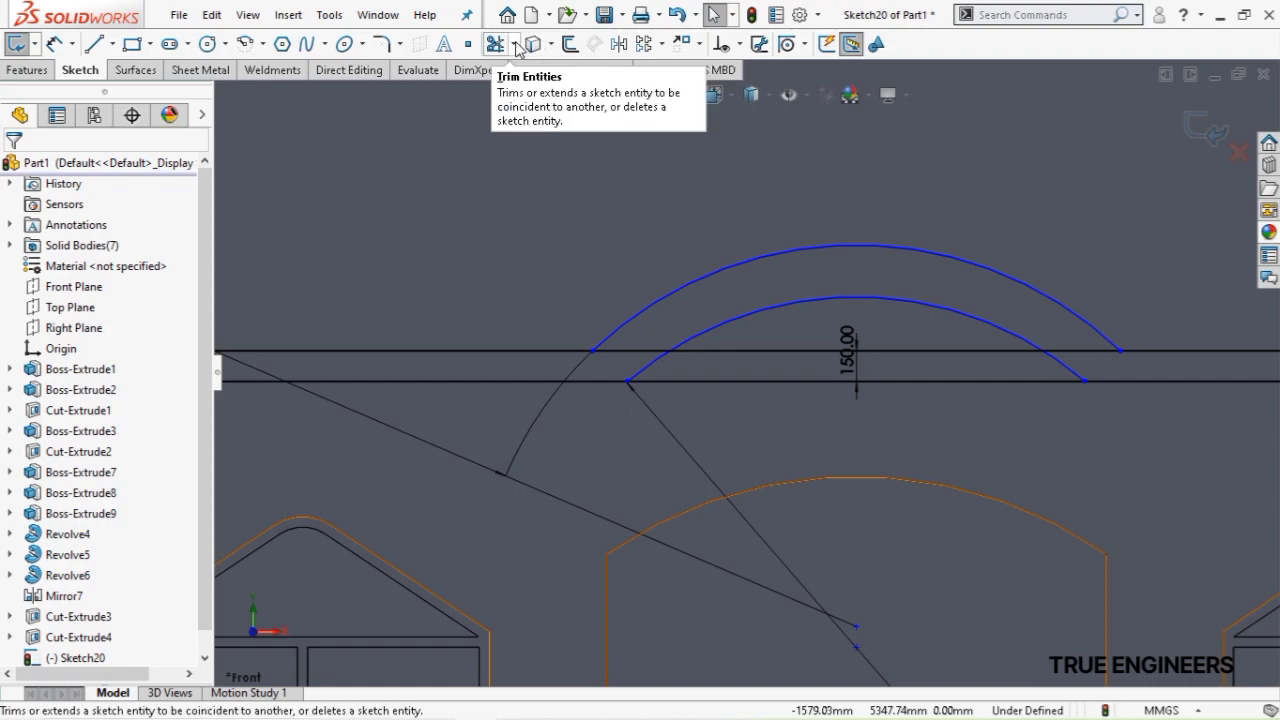
{"action": "left_click", "coordinate": [497, 45]}
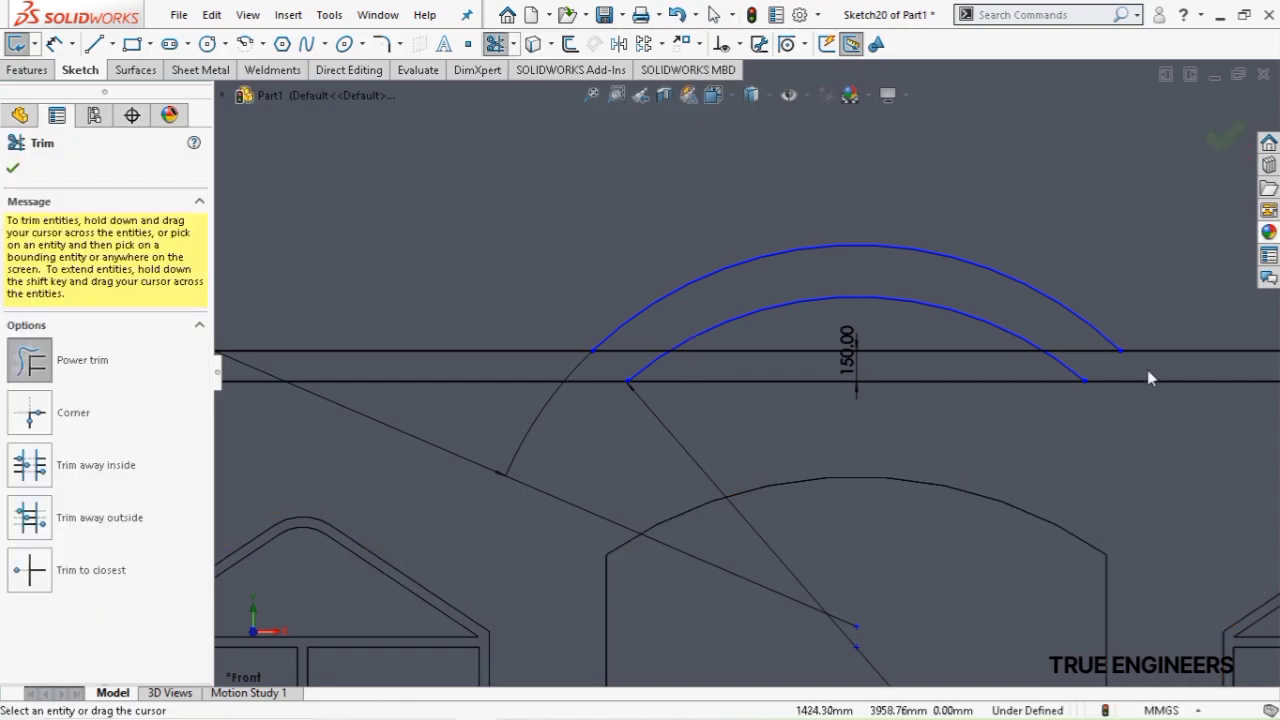
{"action": "mouse_move", "coordinate": [1147, 372]}
{"action": "left_mouse_down"}
{"action": "mouse_move", "coordinate": [937, 390]}
{"action": "mouse_move", "coordinate": [922, 345]}
{"action": "left_mouse_up"}
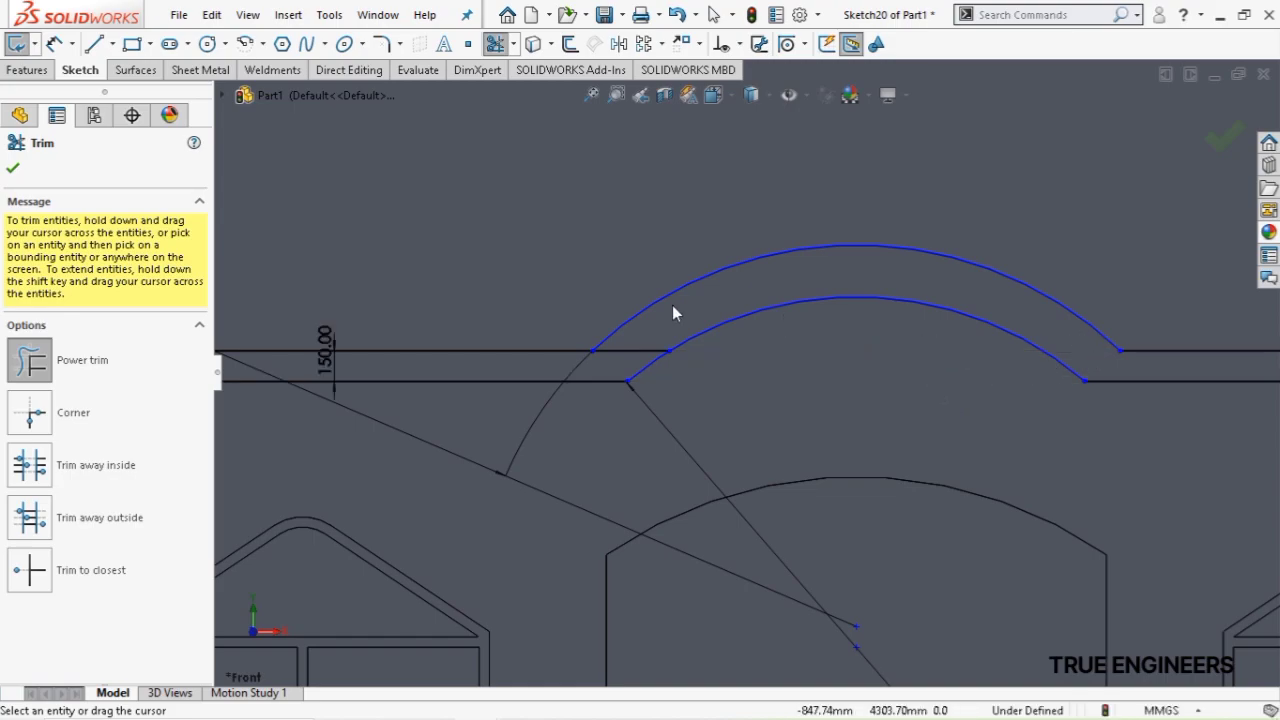
{"action": "left_click_drag", "start_coordinate": [649, 342], "coordinate": [636, 360]}
{"action": "scroll", "coordinate": [800, 330], "scroll_direction": "up", "scroll_amount": 4}
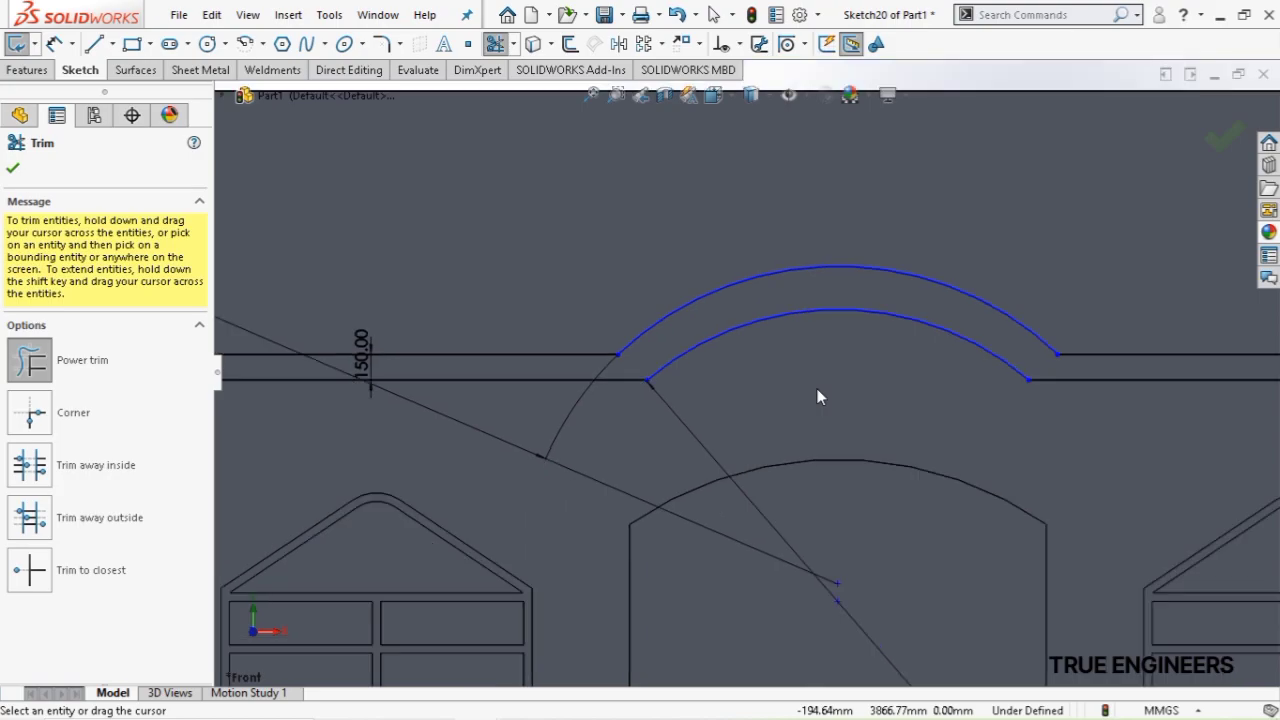
{"action": "scroll", "coordinate": [995, 373], "scroll_direction": "up", "scroll_amount": 2}
{"action": "left_click", "coordinate": [38, 72]}
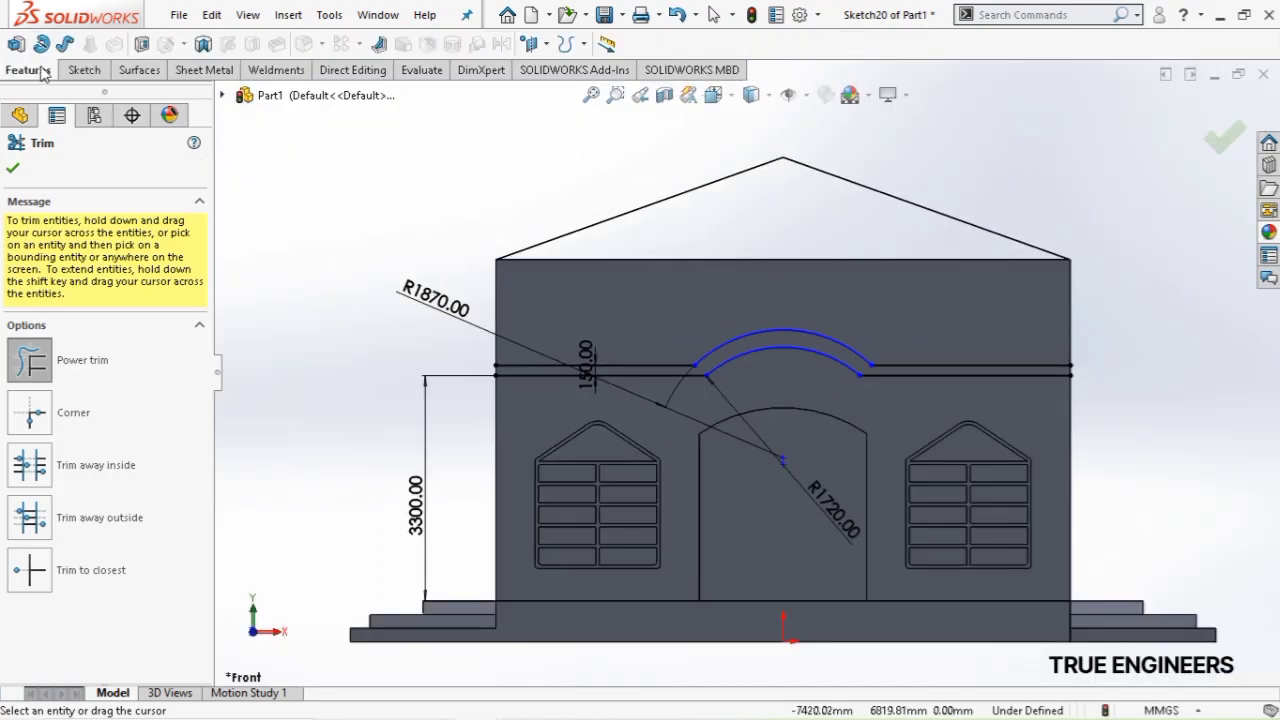
Close both outer ends of the band profile with vertical lines at the wall's left and right edges
{"action": "left_click", "coordinate": [80, 71]}
{"action": "left_click", "coordinate": [94, 43]}
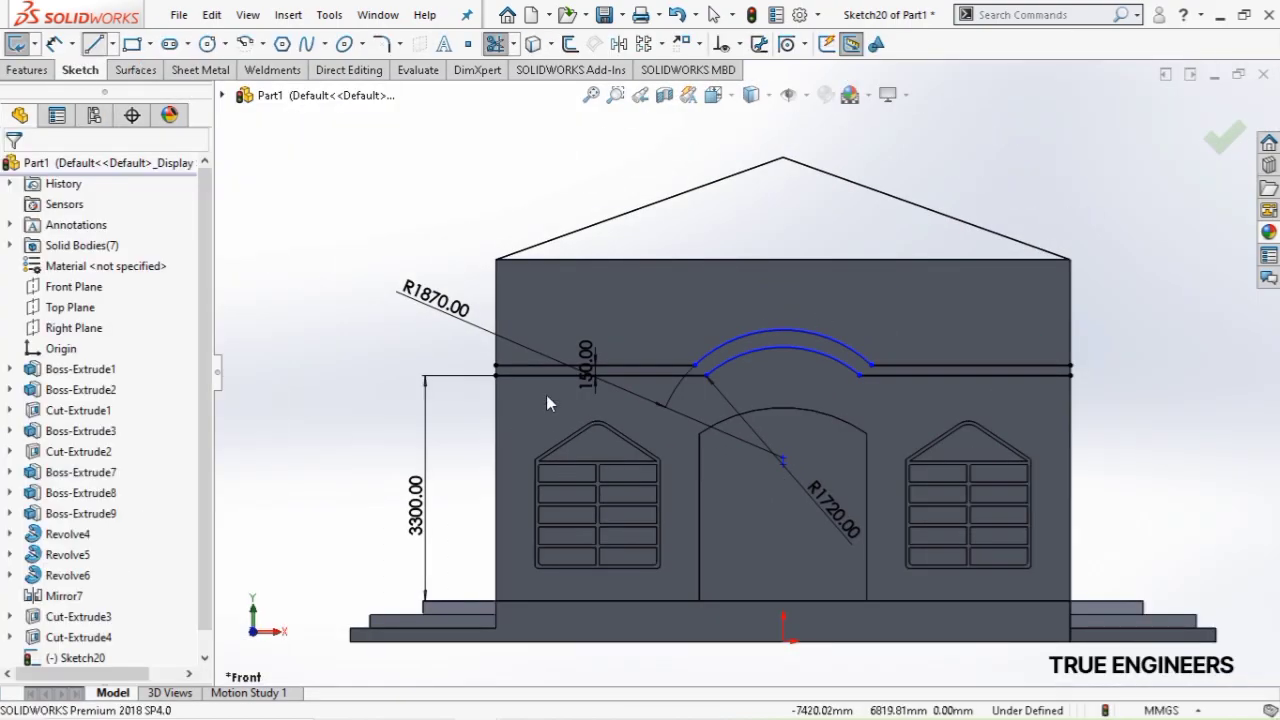
{"action": "left_click", "coordinate": [496, 366]}
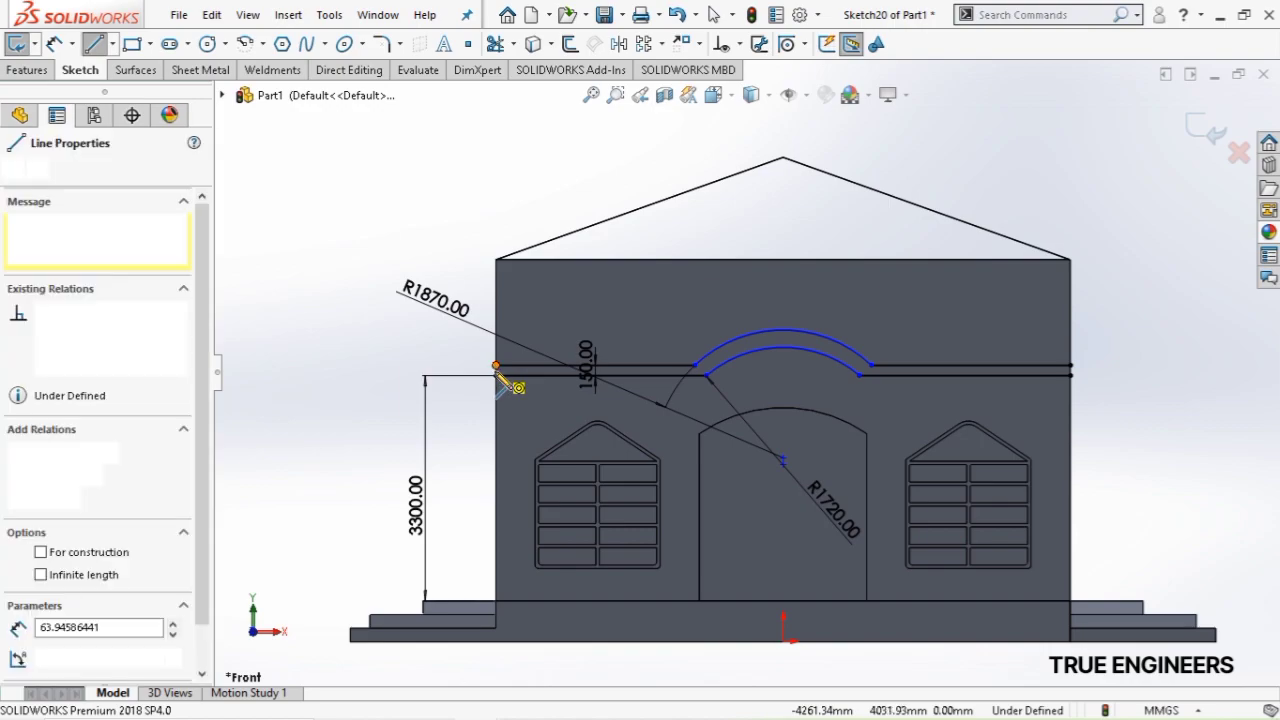
{"action": "left_click", "coordinate": [496, 375]}
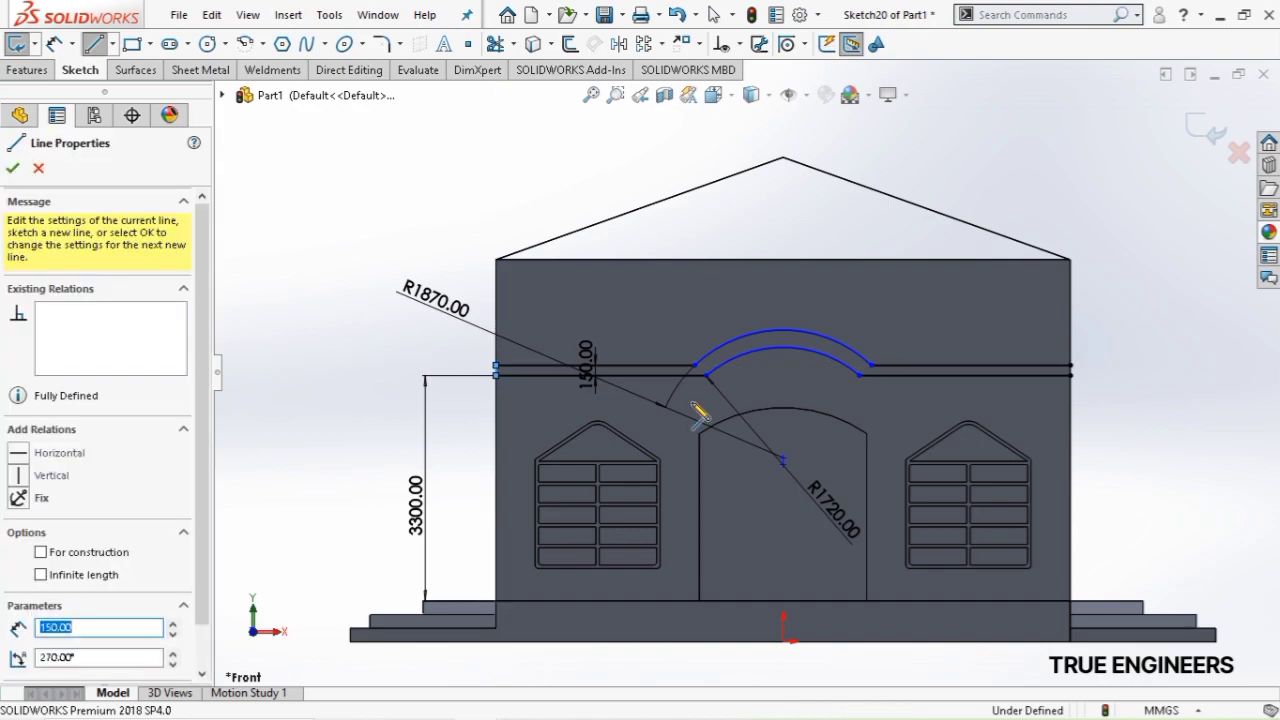
{"action": "left_click", "coordinate": [1070, 366]}
{"action": "left_click", "coordinate": [1071, 376]}
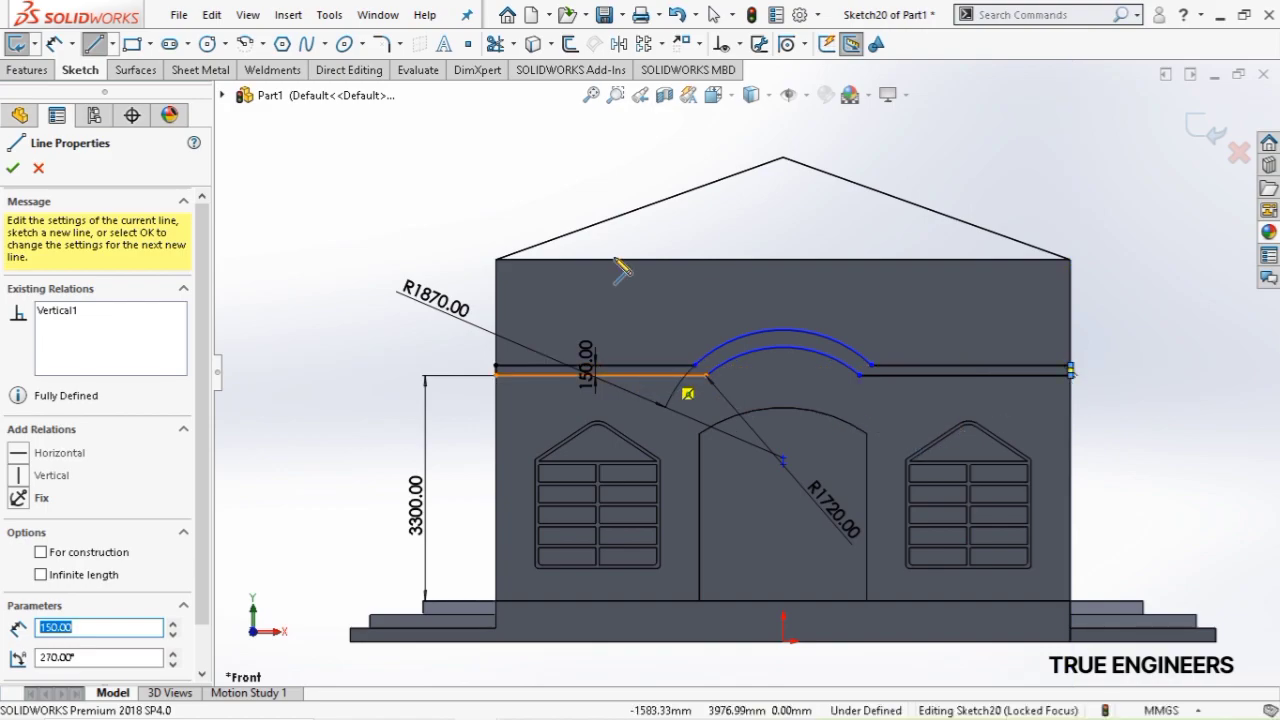
Dimension the band's lower horizontal lines on both sides of the doorway arch at 2900 mm each
{"action": "left_click", "coordinate": [55, 45]}
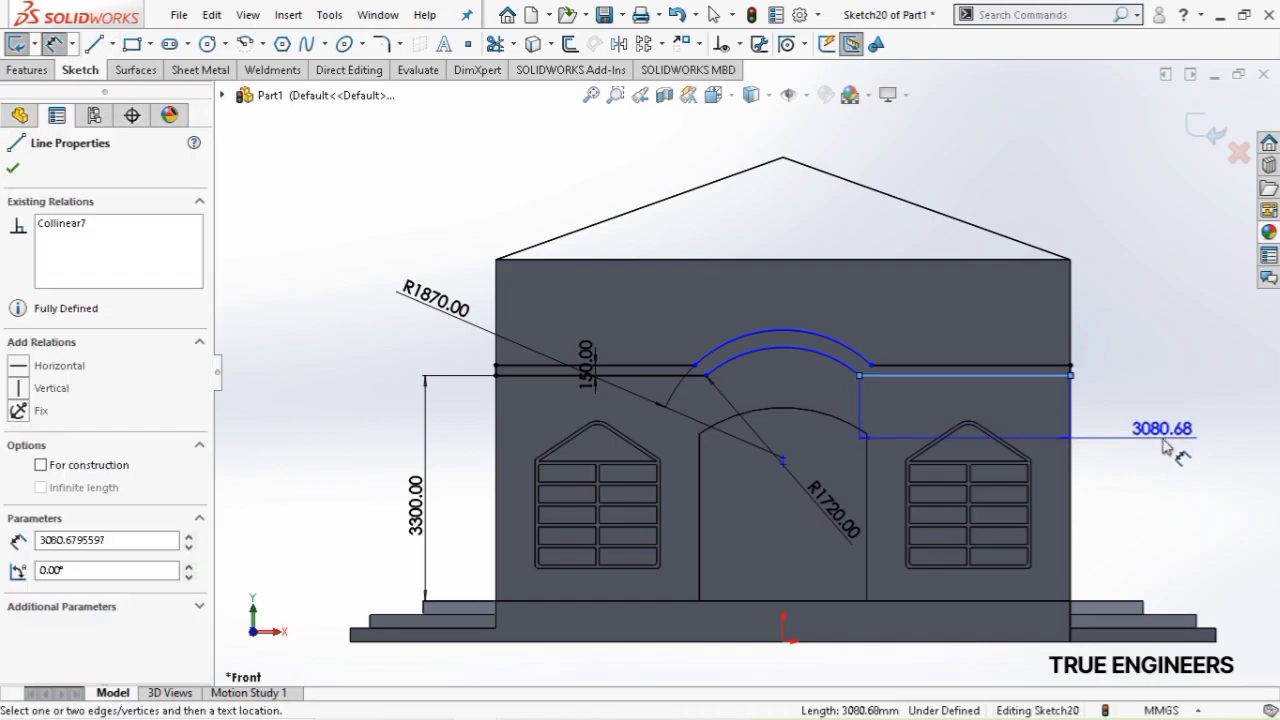
{"action": "left_click", "coordinate": [1163, 443]}
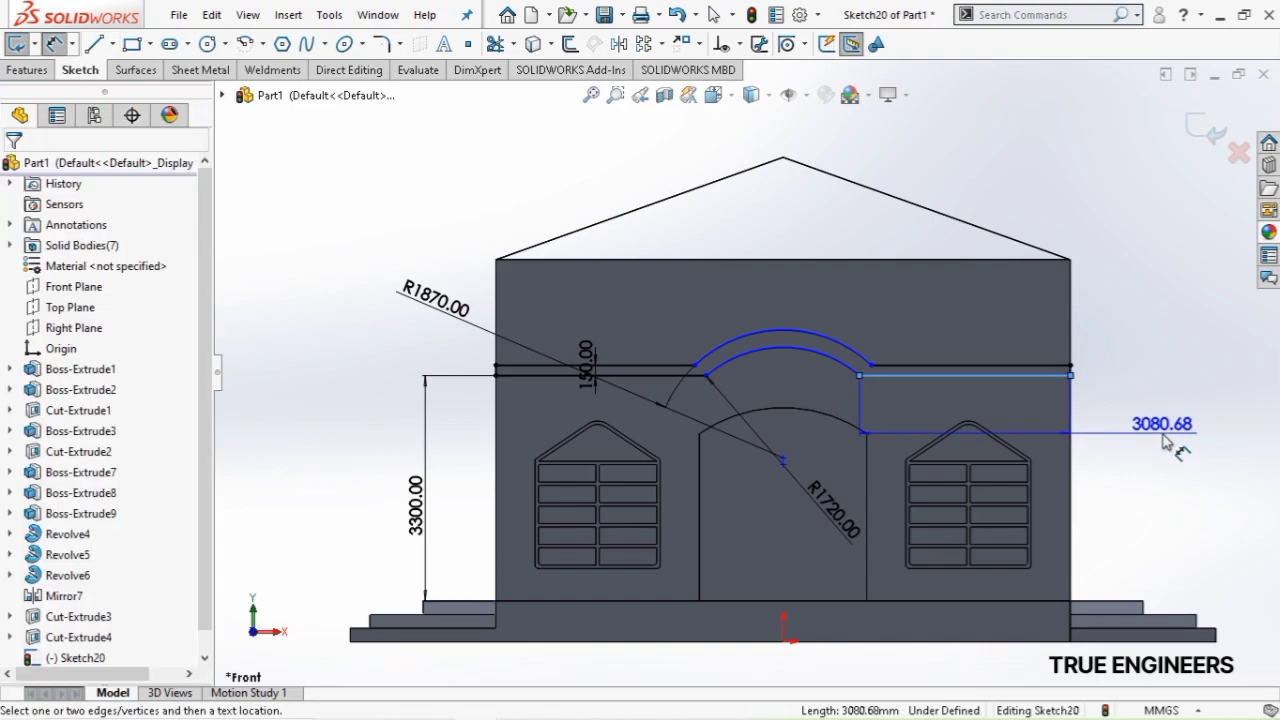
{"action": "type", "text": "2900"}
{"action": "key", "text": "Return"}
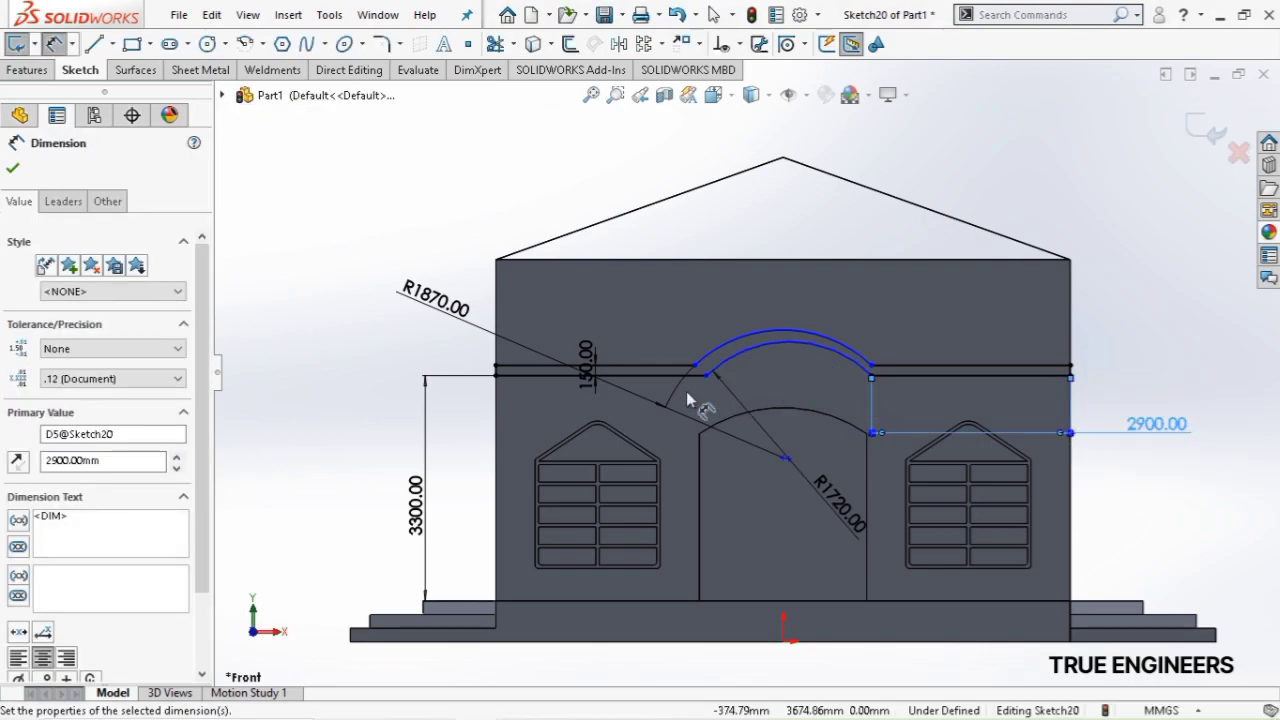
{"action": "left_click", "coordinate": [469, 428]}
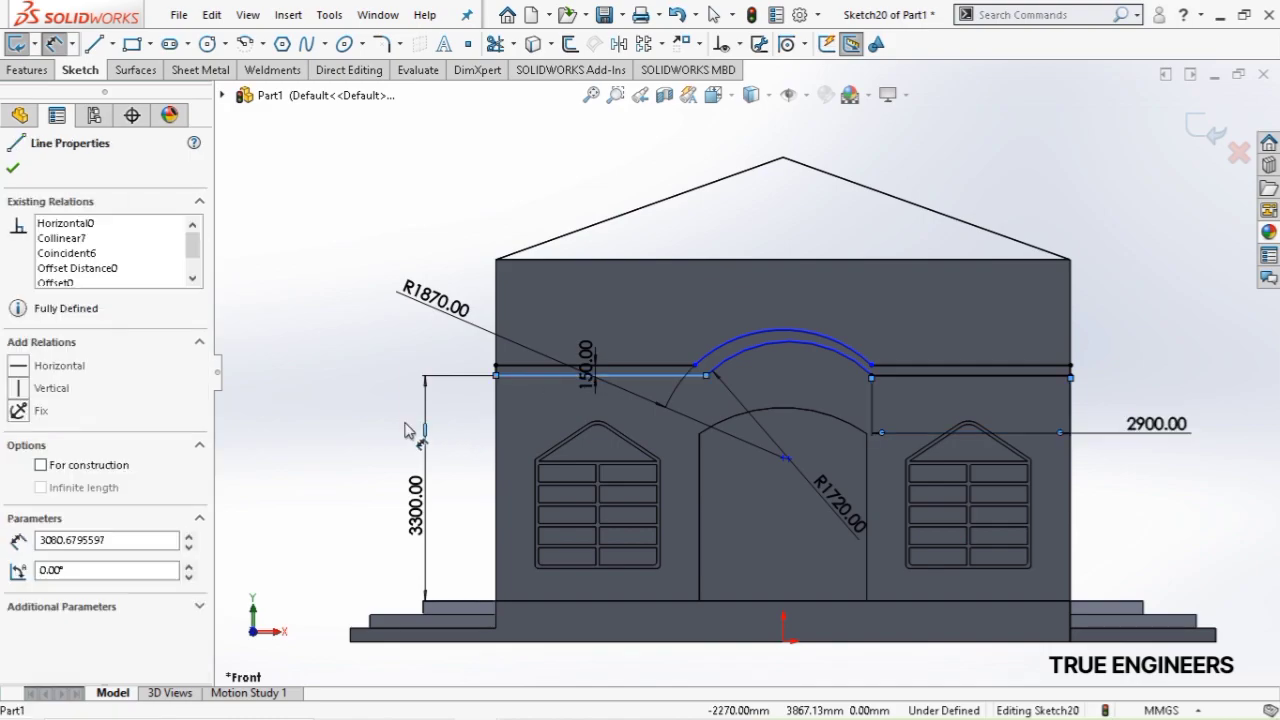
{"action": "left_click", "coordinate": [345, 418]}
{"action": "type", "text": "2900"}
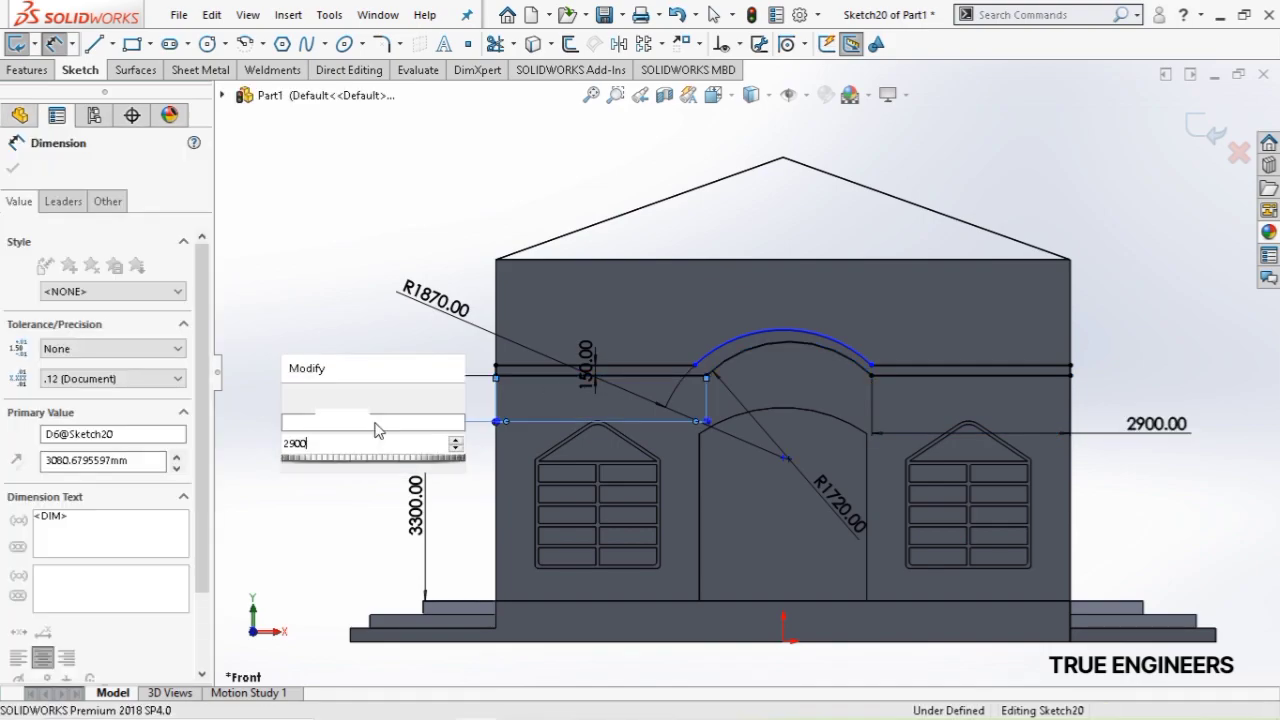
{"action": "key", "text": "Return"}
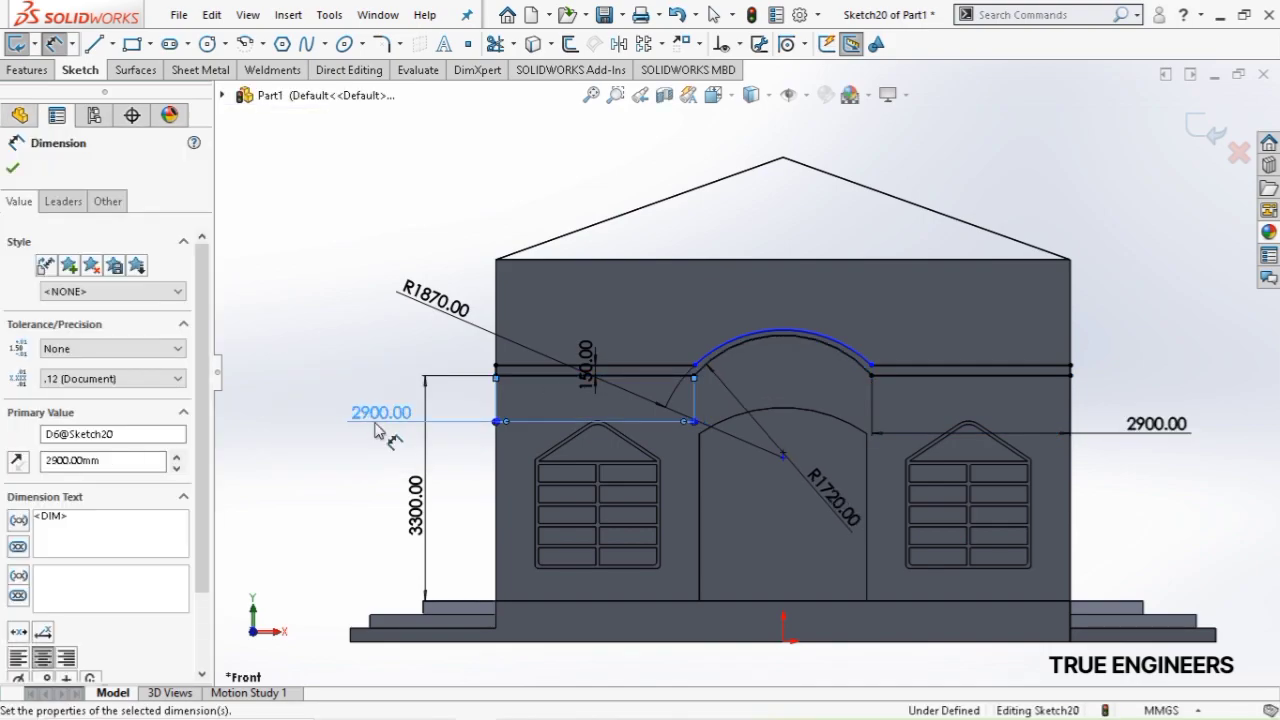
Dimension the band's upper horizontal lines on both sides of the arch at 2700 mm each
{"action": "scroll", "coordinate": [782, 327], "scroll_direction": "down", "scroll_amount": 1}
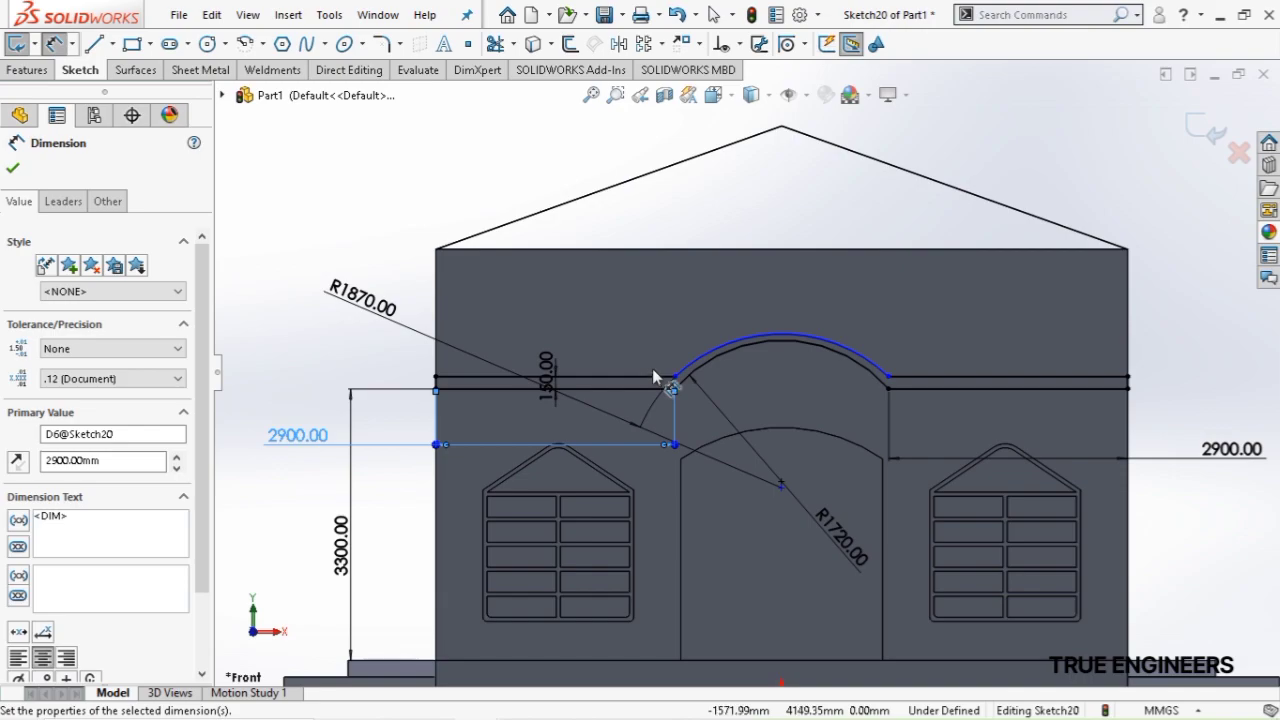
{"action": "left_click", "coordinate": [1072, 376]}
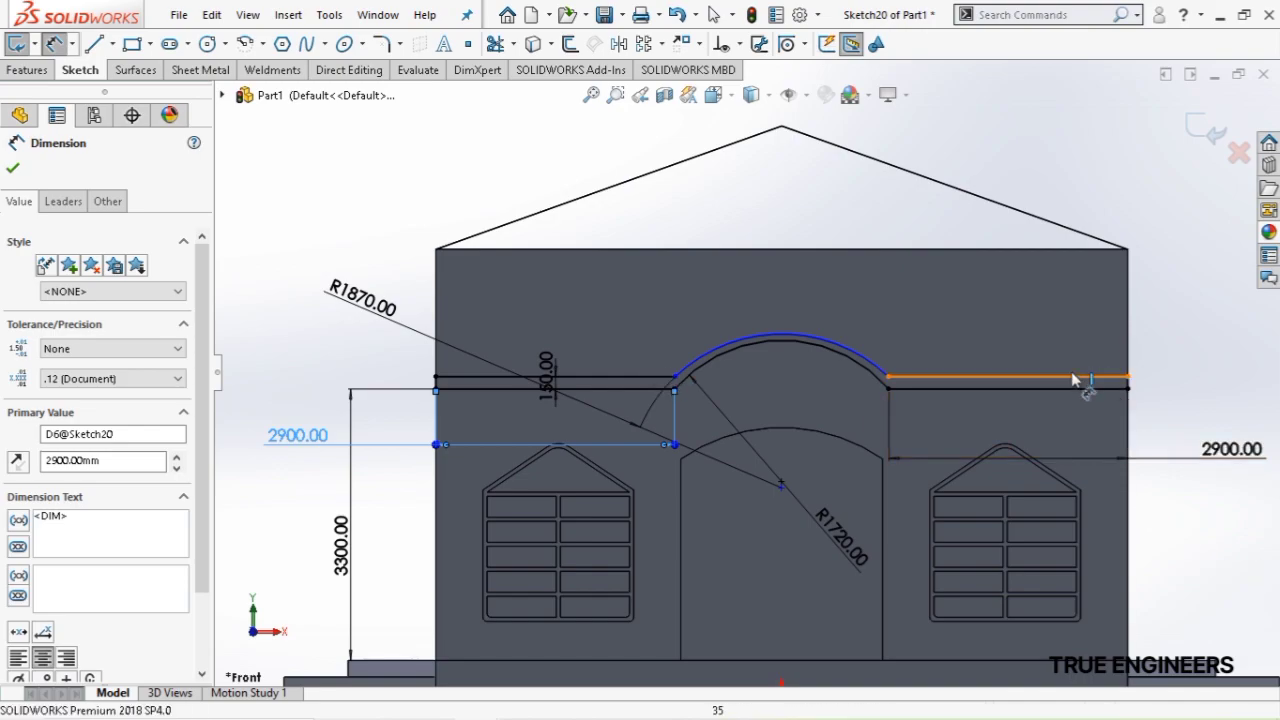
{"action": "left_click", "coordinate": [1228, 376]}
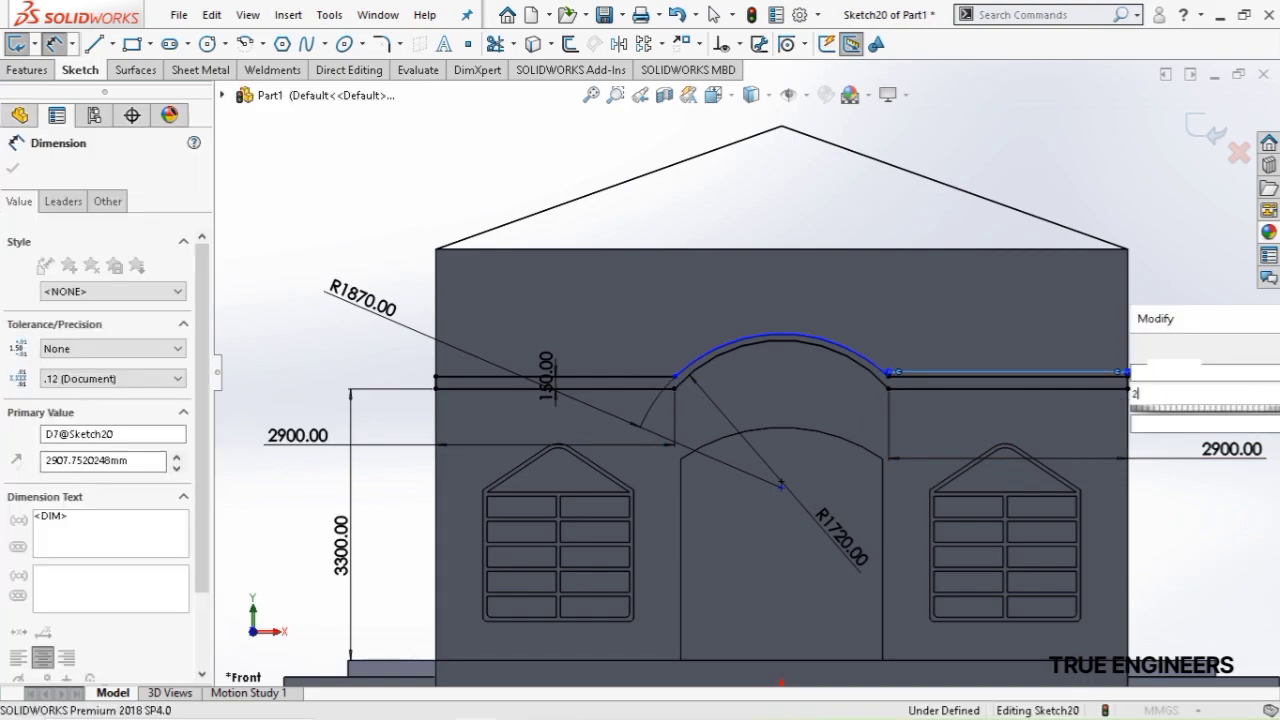
{"action": "key", "text": "Return"}
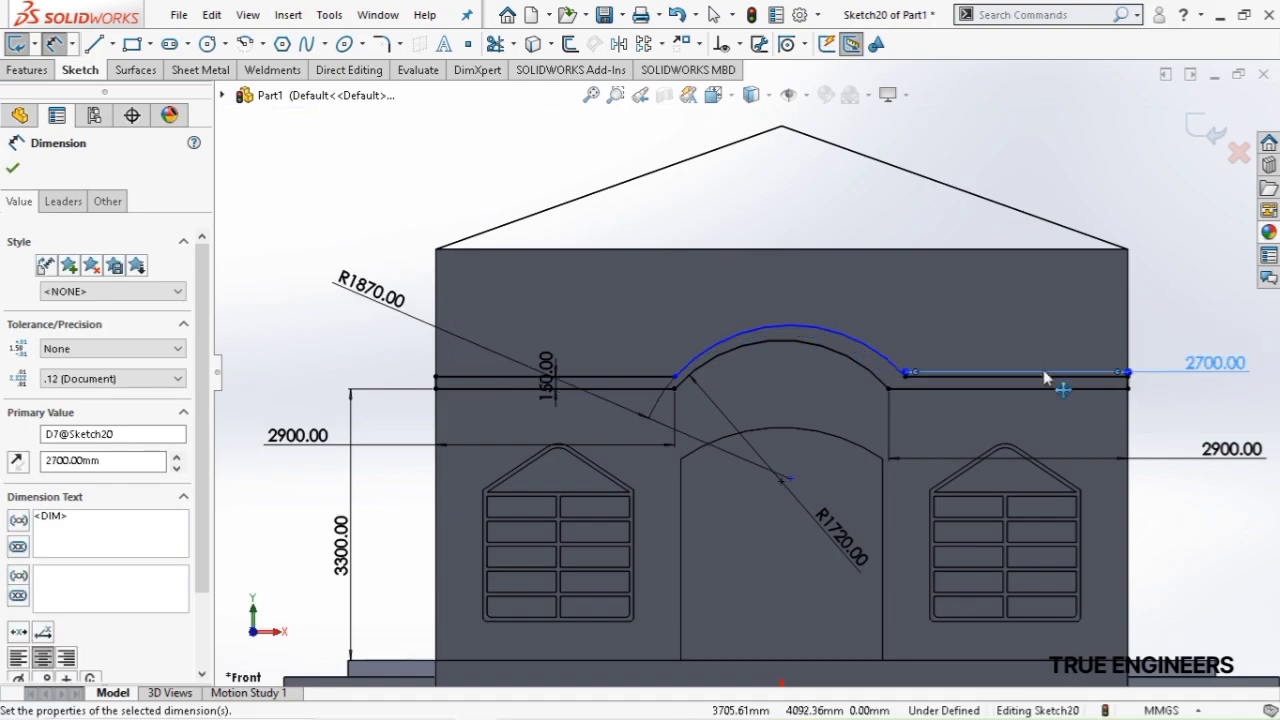
{"action": "left_click", "coordinate": [640, 377]}
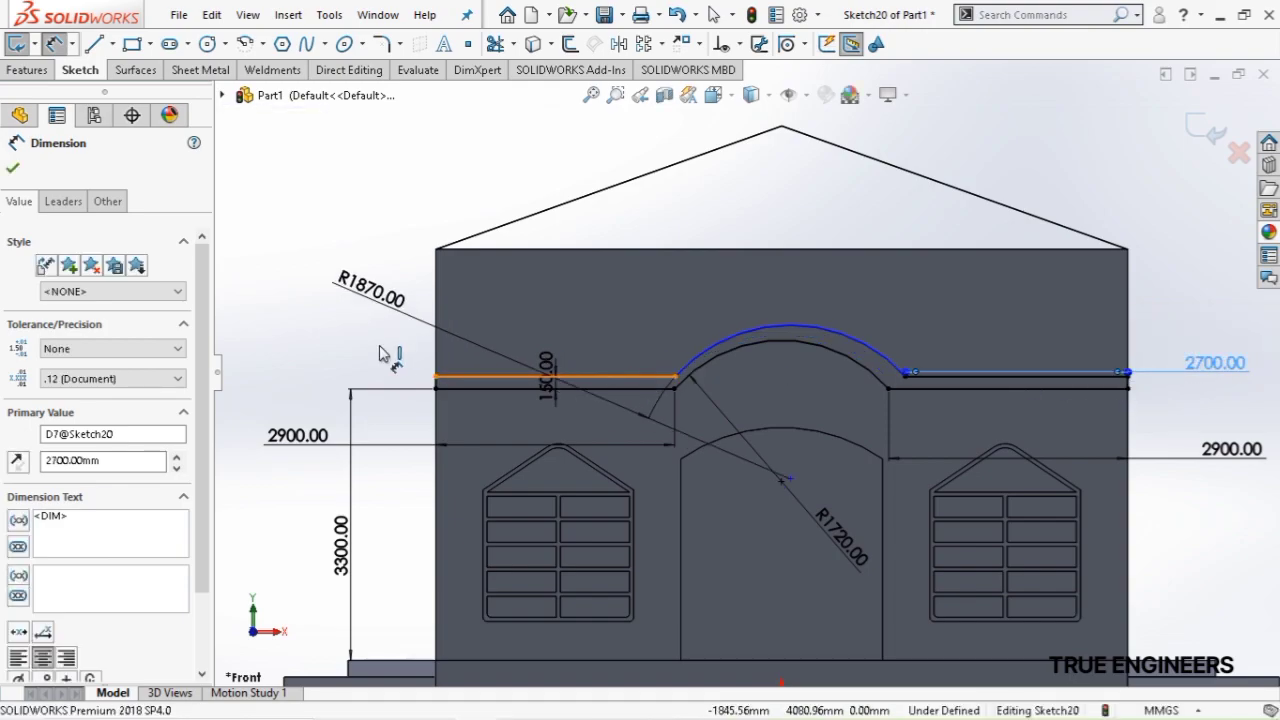
{"action": "left_click", "coordinate": [358, 338]}
{"action": "type", "text": "2700"}
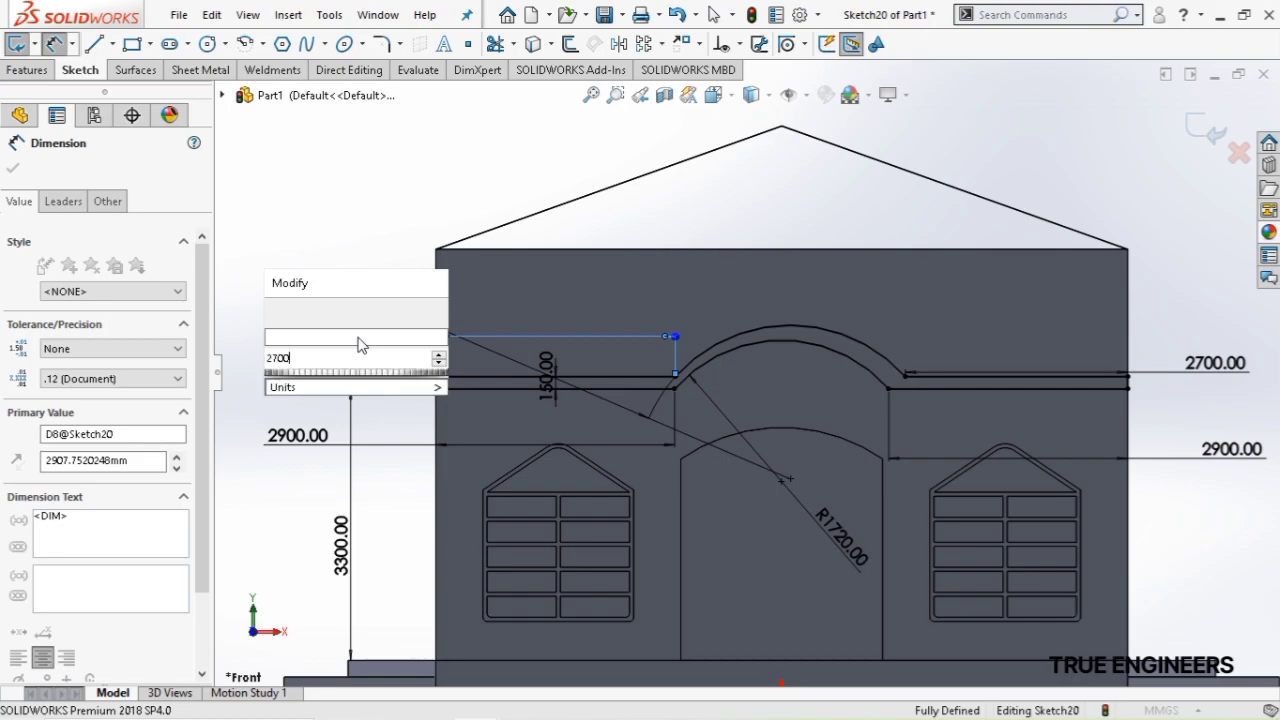
{"action": "key", "text": "Return"}
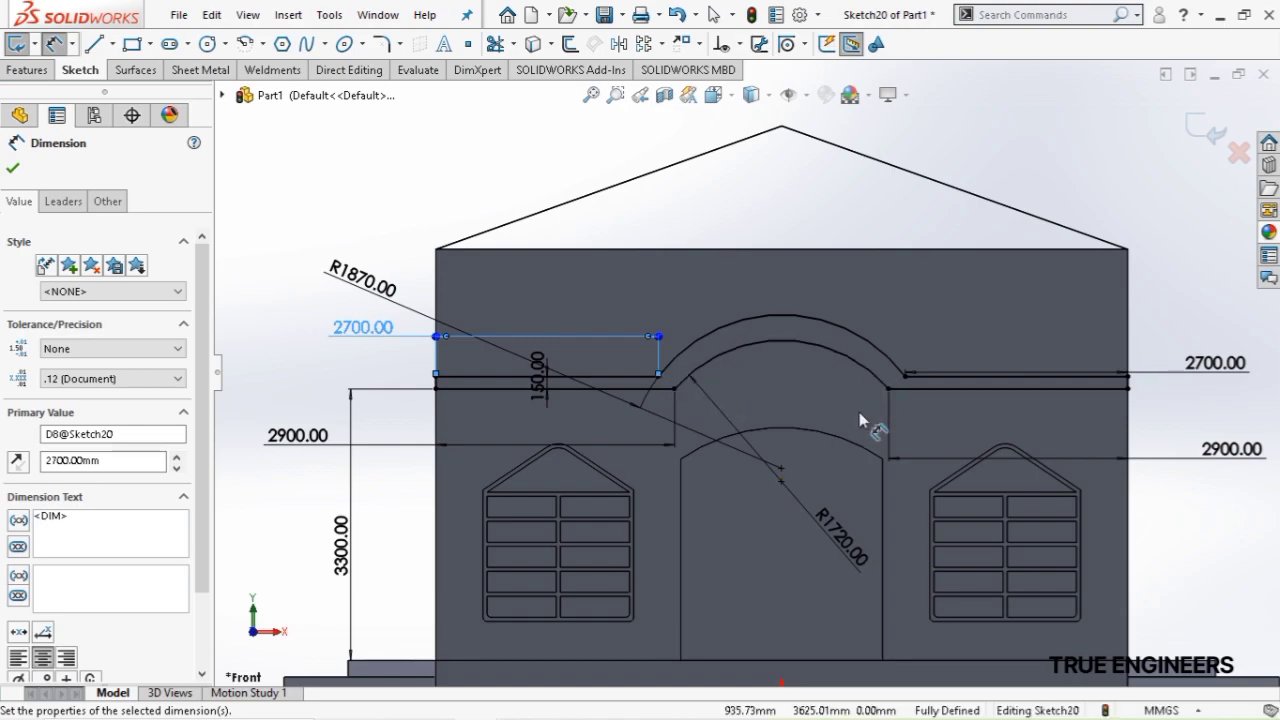
Set the inner arc's radius to 1620 mm
{"action": "scroll", "coordinate": [840, 535], "scroll_direction": "down", "scroll_amount": 1}
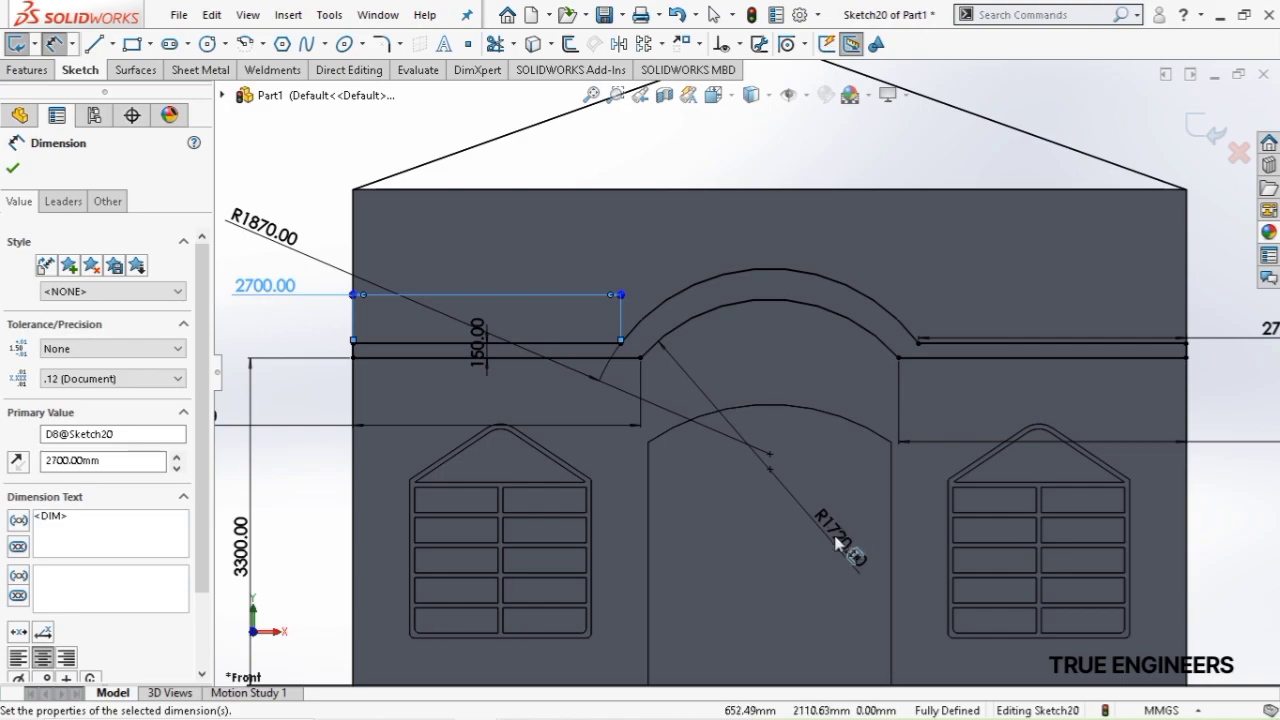
{"action": "left_click", "coordinate": [840, 535]}
{"action": "double_click", "coordinate": [835, 540]}
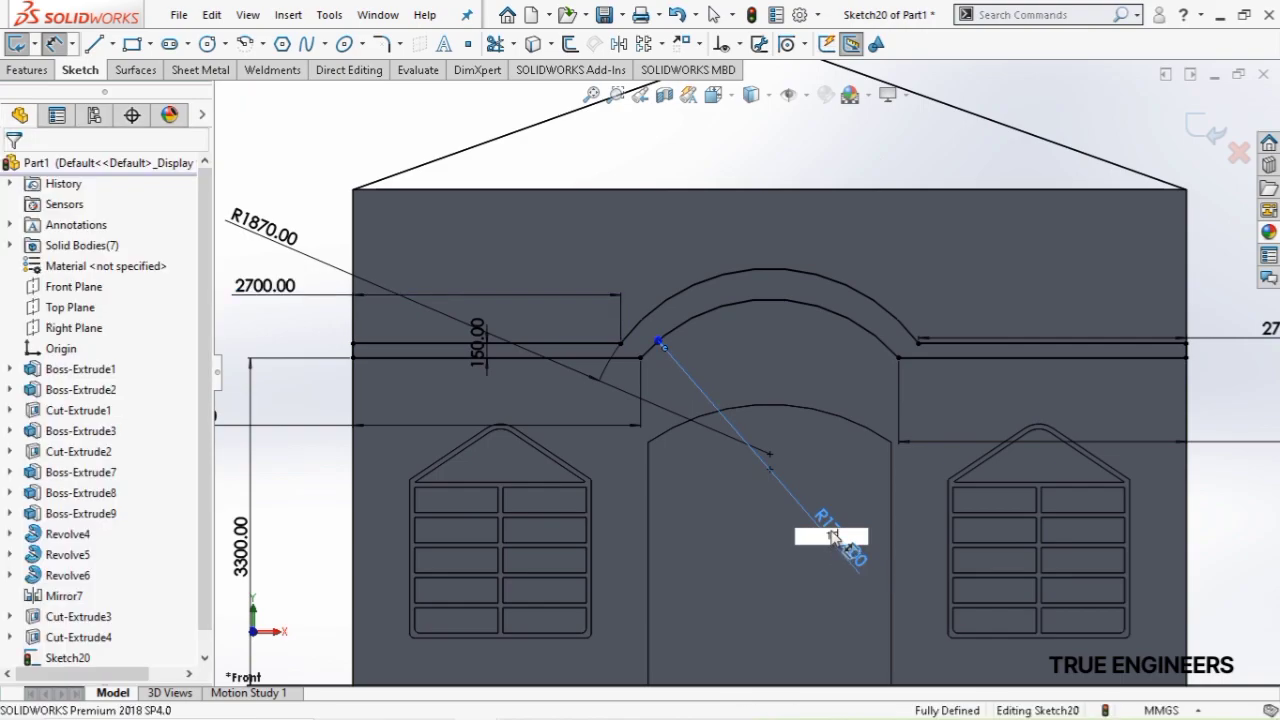
{"action": "key", "text": "Return"}
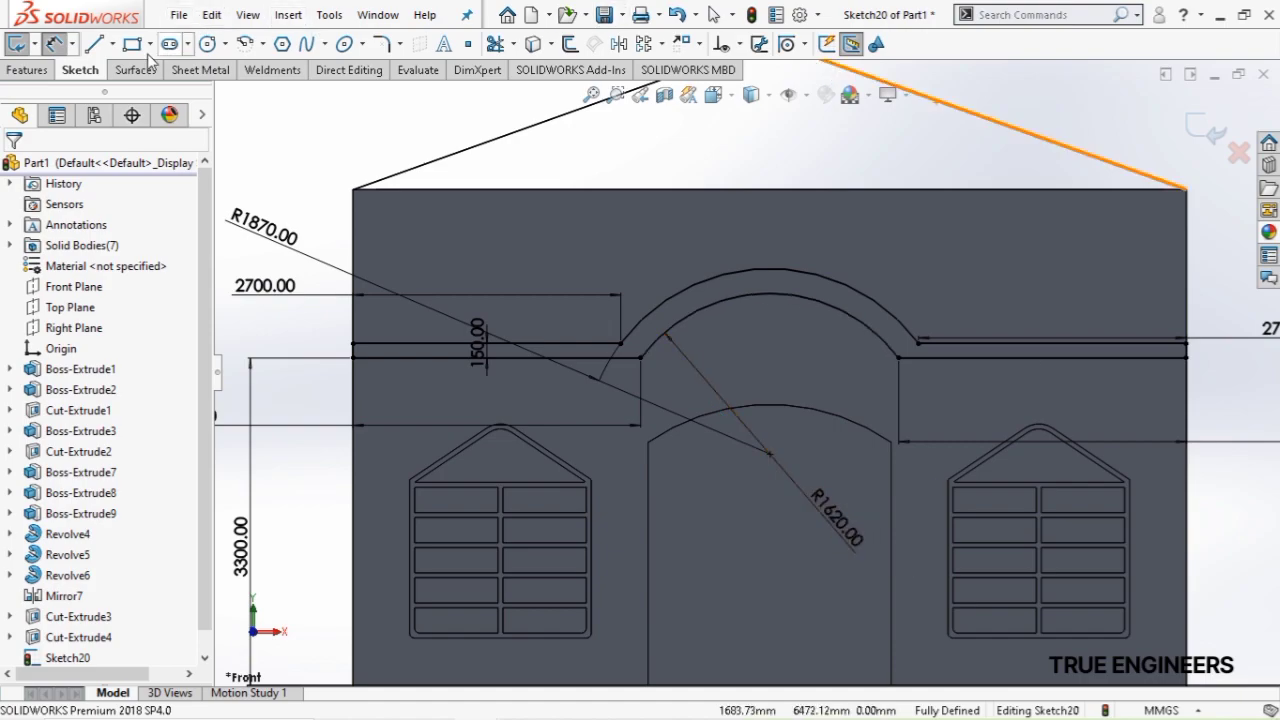
Extrude the arched band profile with the Up To Surface end condition, ending at the front face of the porch platform
{"action": "left_click", "coordinate": [28, 70]}
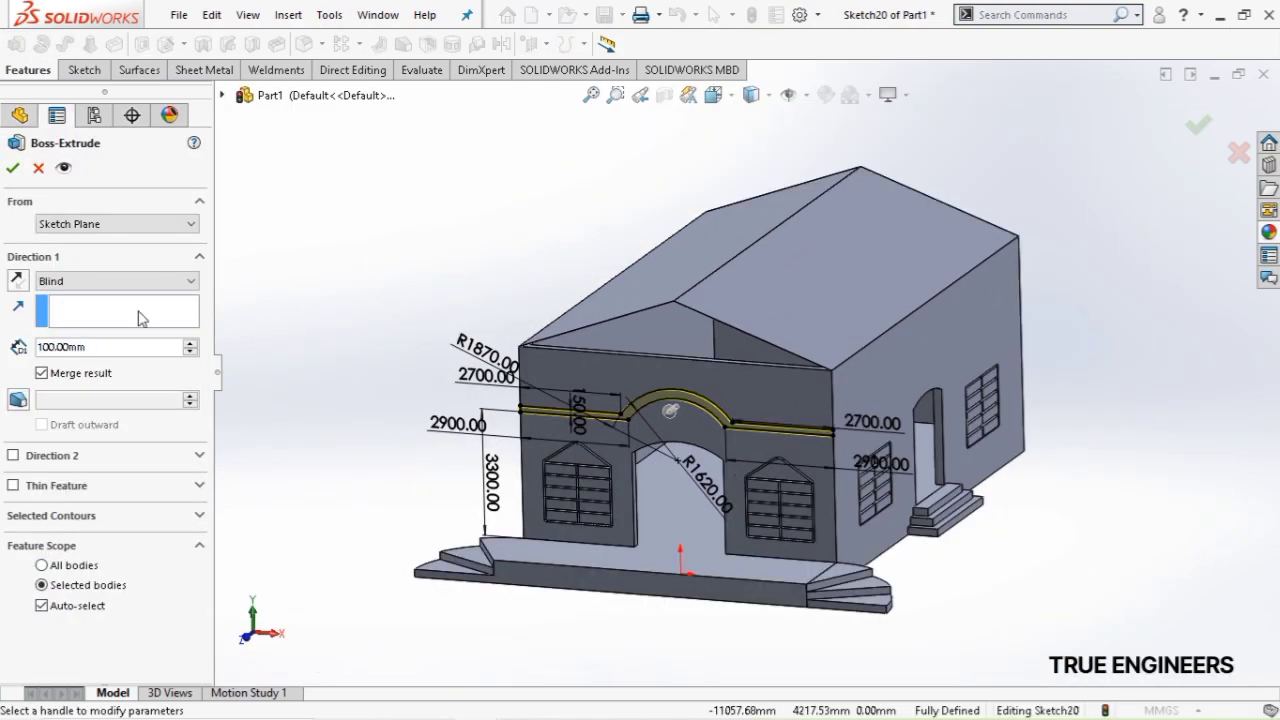
{"action": "left_click", "coordinate": [174, 284]}
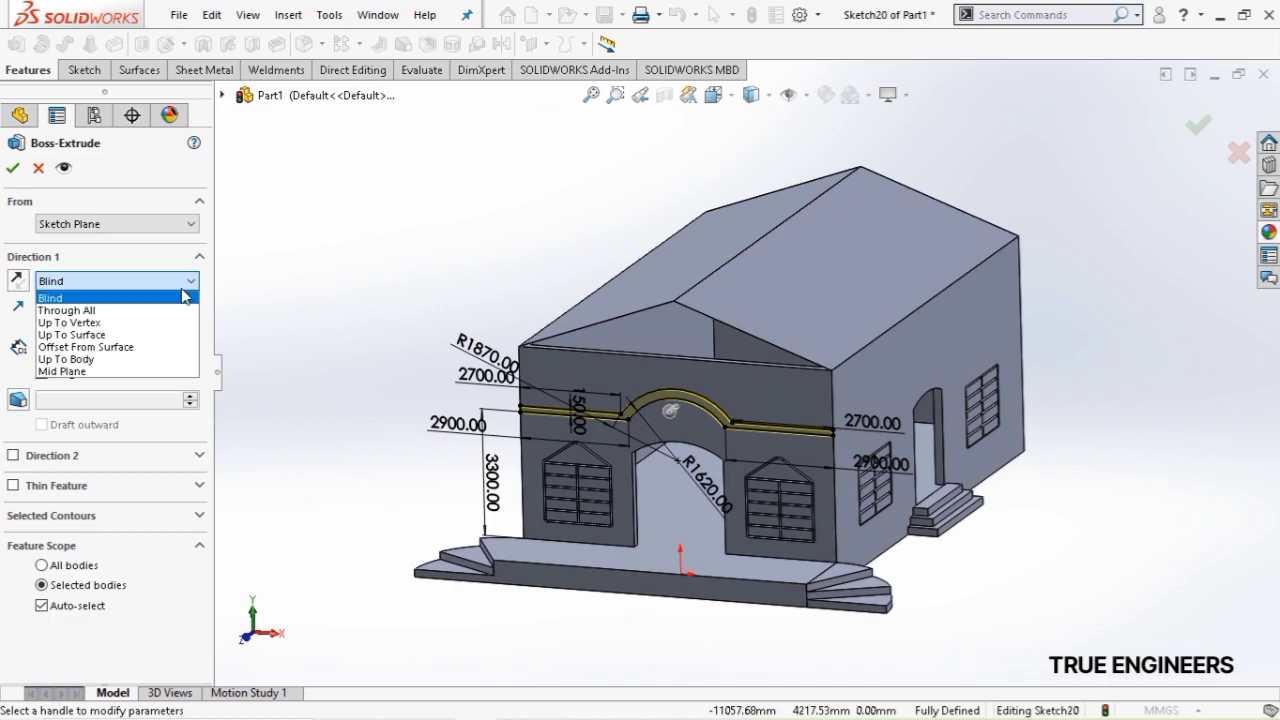
{"action": "left_click", "coordinate": [148, 335]}
{"action": "left_click", "coordinate": [529, 578]}
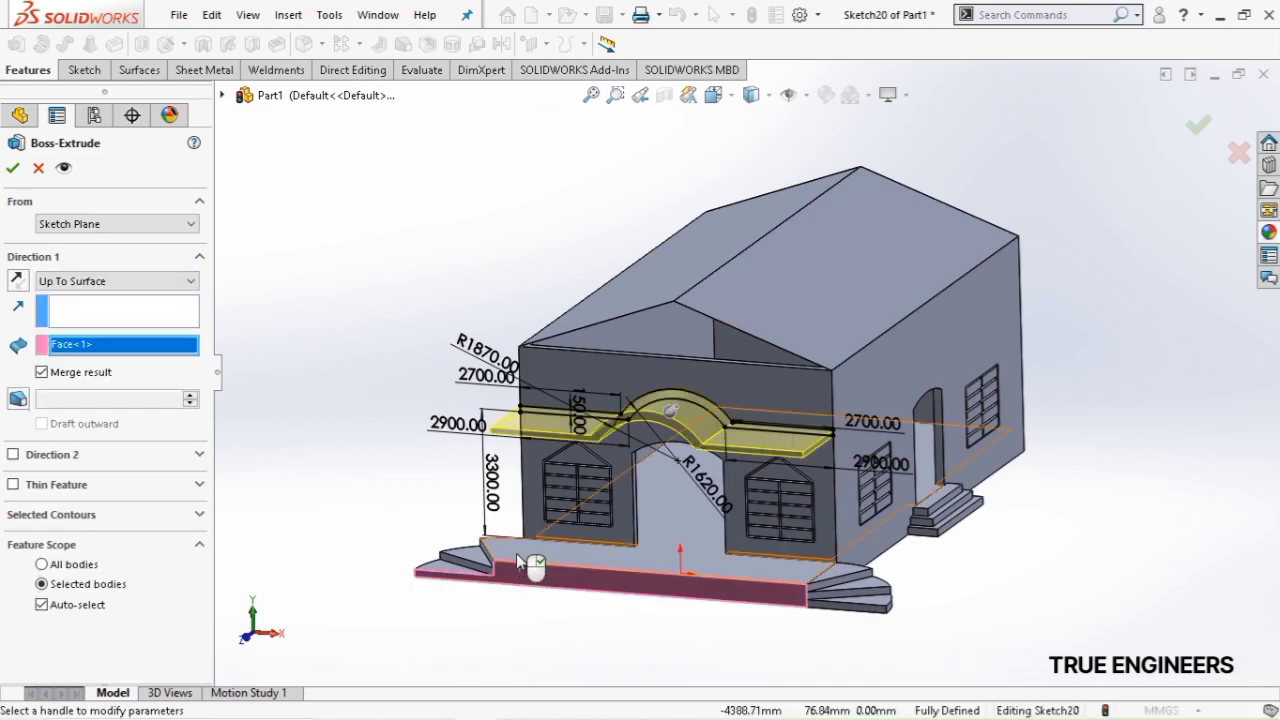
{"action": "left_click", "coordinate": [14, 170]}
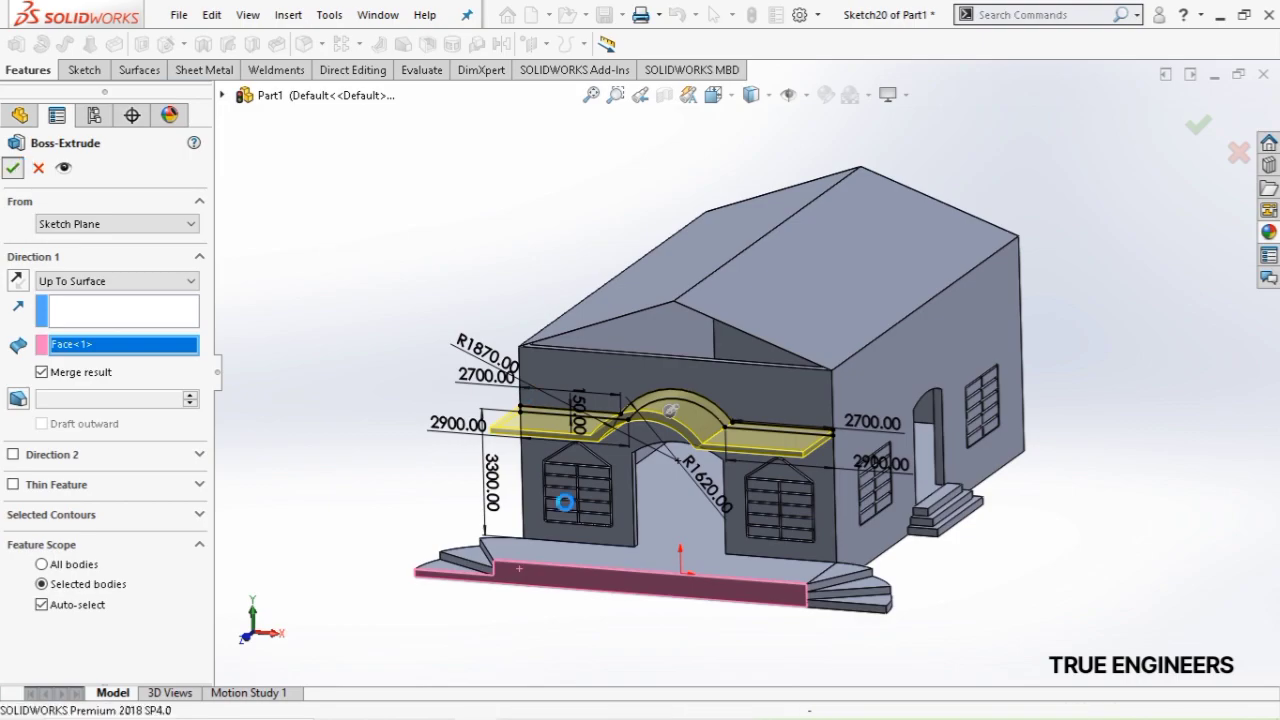
Start a new sketch on the top face of the porch platform and view it from the top
{"action": "scroll", "coordinate": [660, 534], "scroll_direction": "up", "scroll_amount": 2}
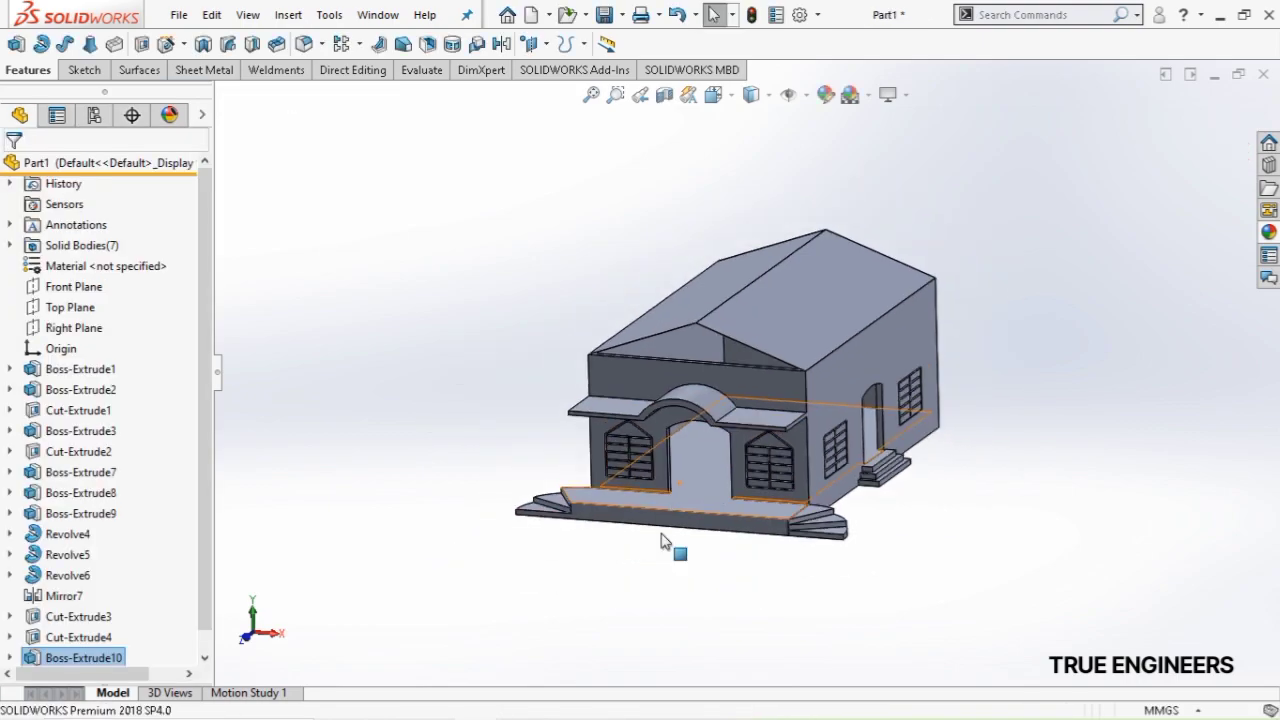
{"action": "middle_click_drag", "start_coordinate": [660, 534], "coordinate": [738, 531]}
{"action": "scroll", "coordinate": [738, 531], "scroll_direction": "down", "scroll_amount": 5}
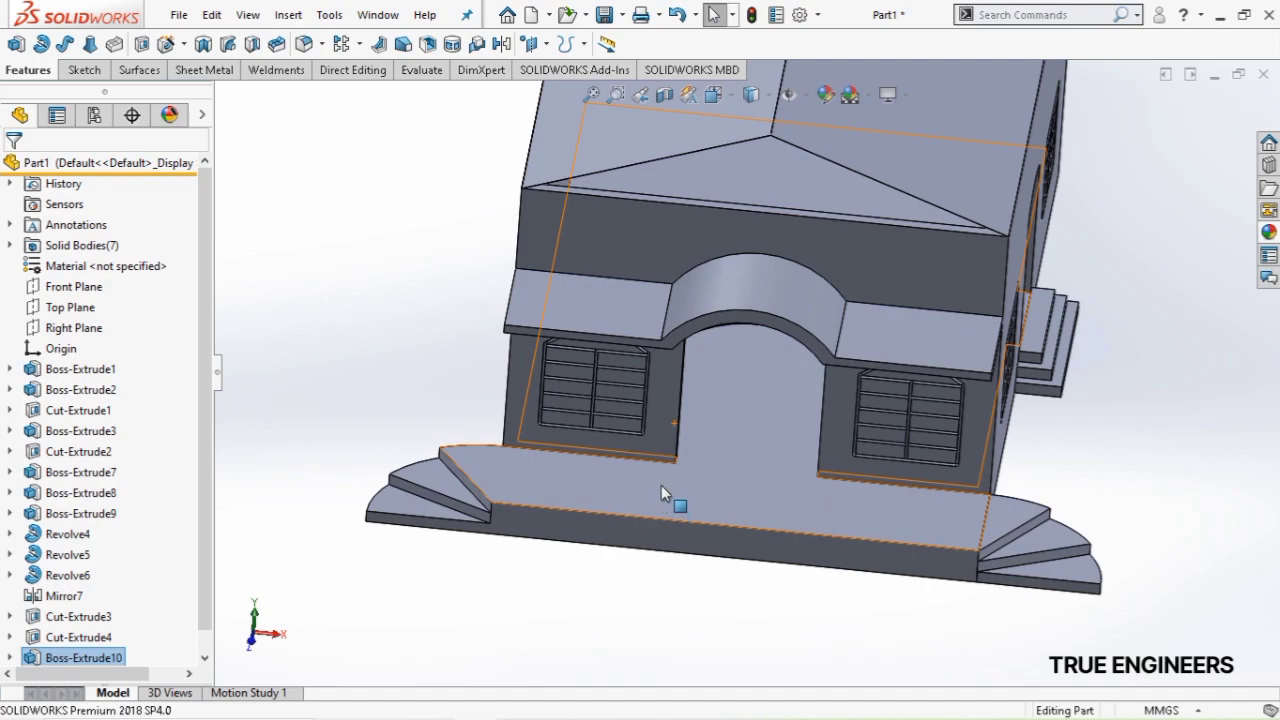
{"action": "left_click", "coordinate": [580, 487]}
{"action": "left_click", "coordinate": [663, 431]}
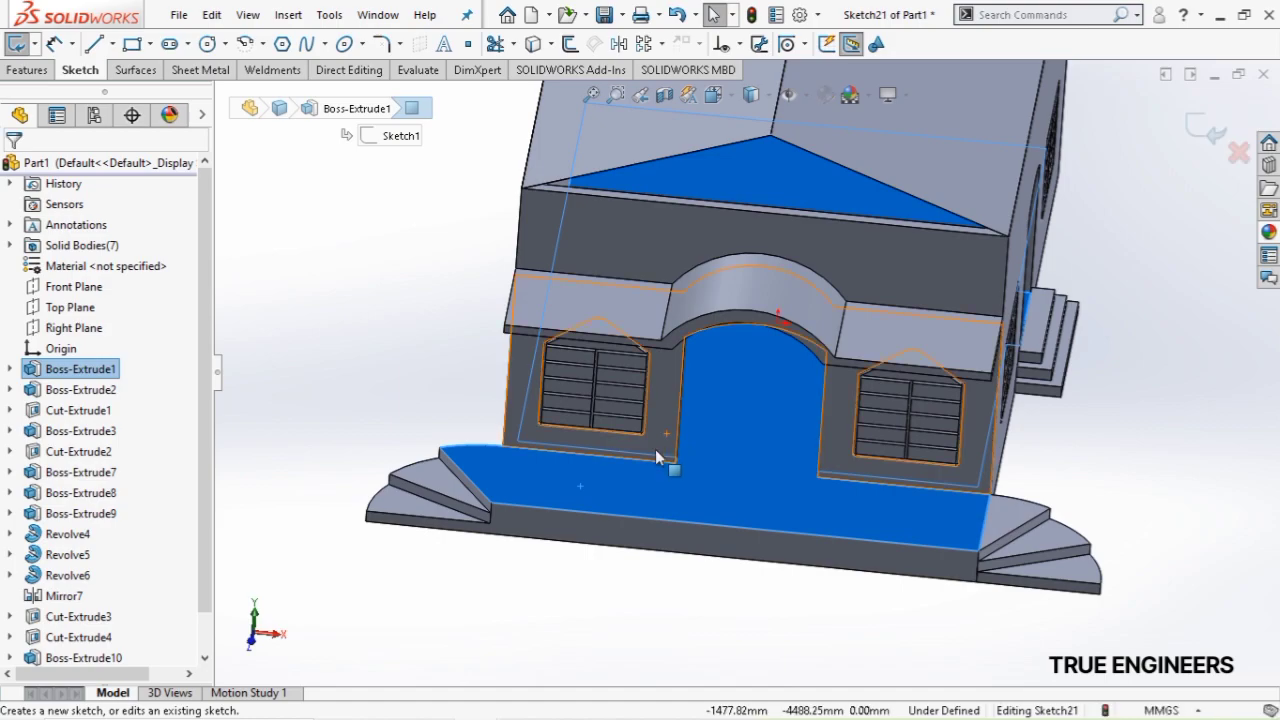
{"action": "left_click", "coordinate": [722, 94]}
{"action": "left_click", "coordinate": [739, 145]}
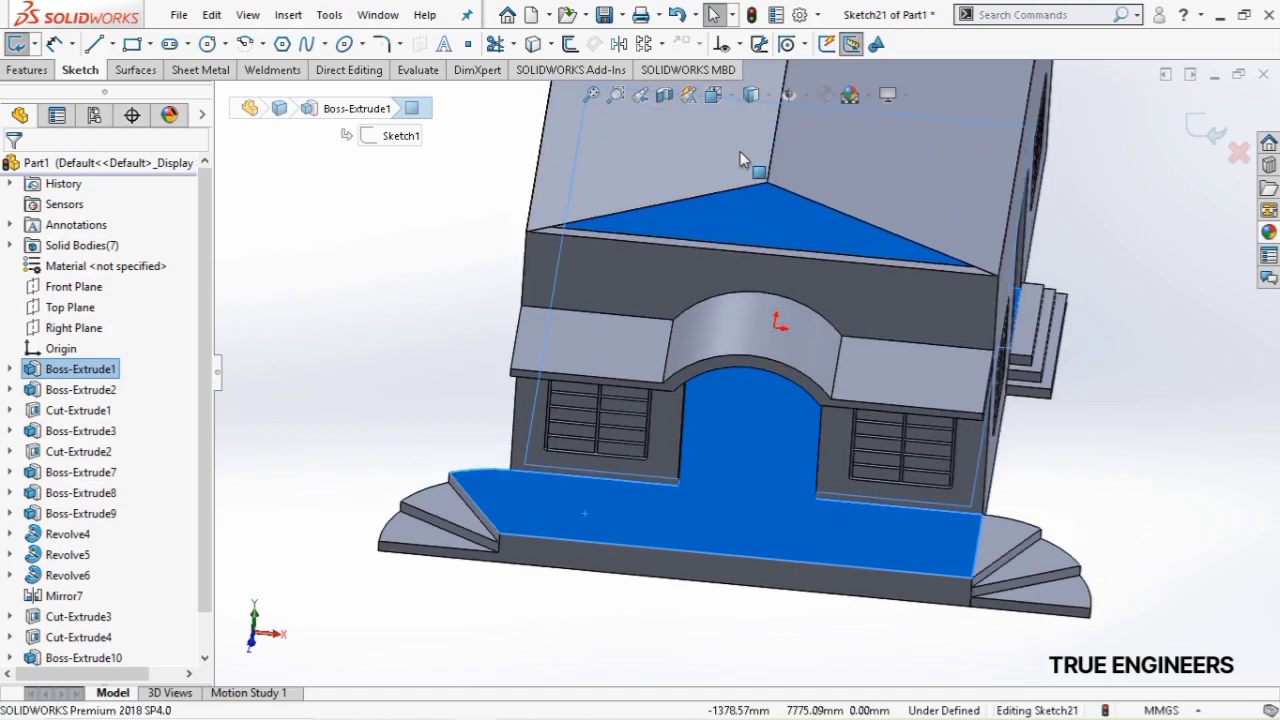
Sketch a circle of about 163 mm radius on the porch floor near its front-left corner
{"action": "scroll", "coordinate": [719, 375], "scroll_direction": "down", "scroll_amount": 3}
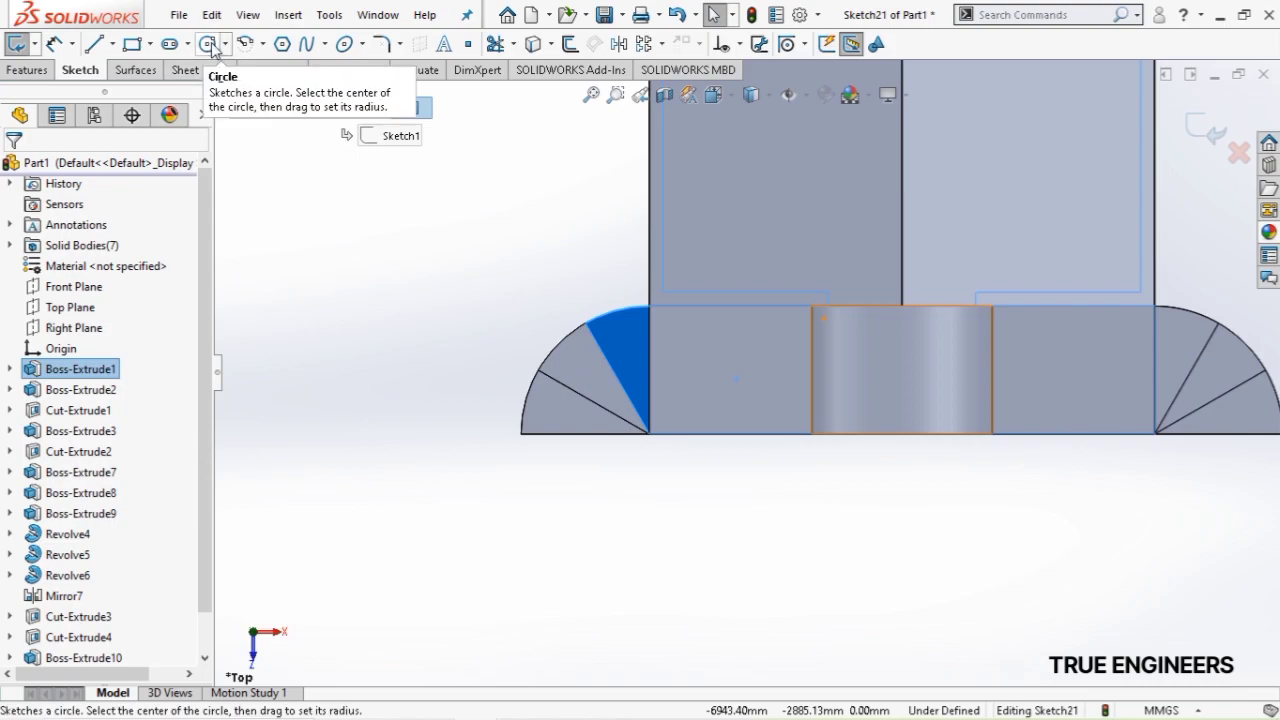
{"action": "left_click", "coordinate": [212, 47]}
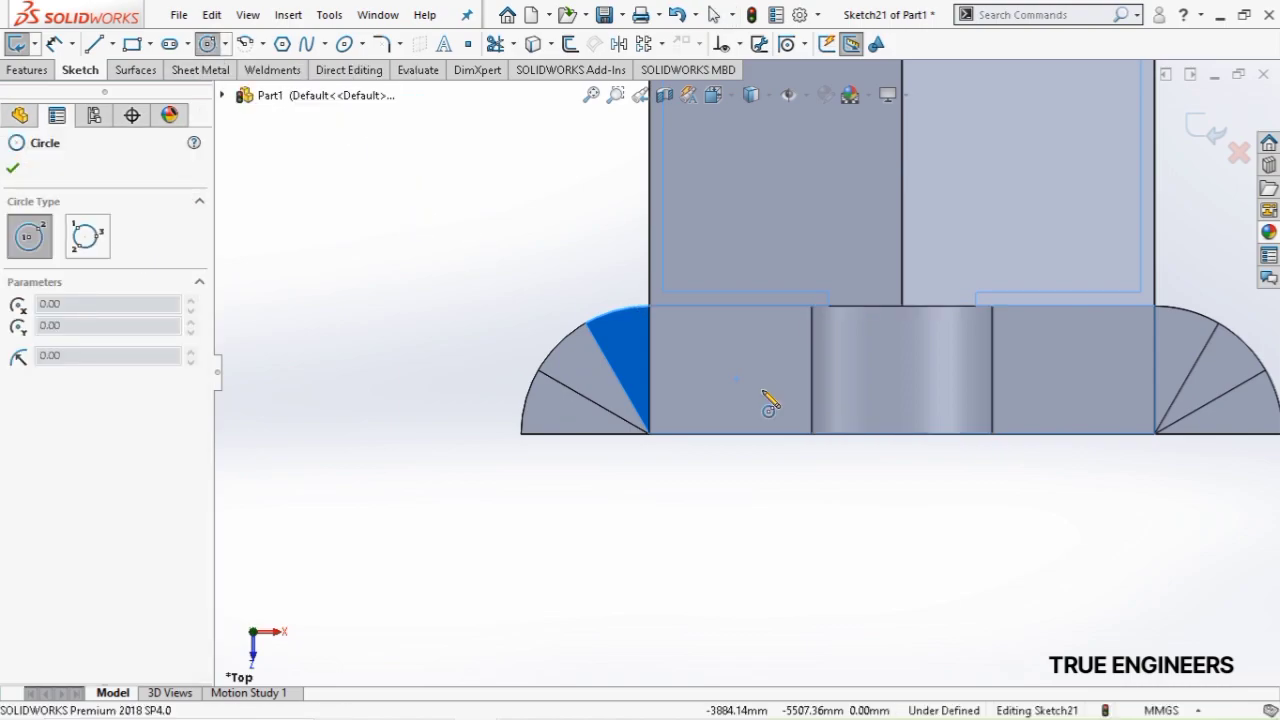
{"action": "scroll", "coordinate": [705, 418], "scroll_direction": "down", "scroll_amount": 5}
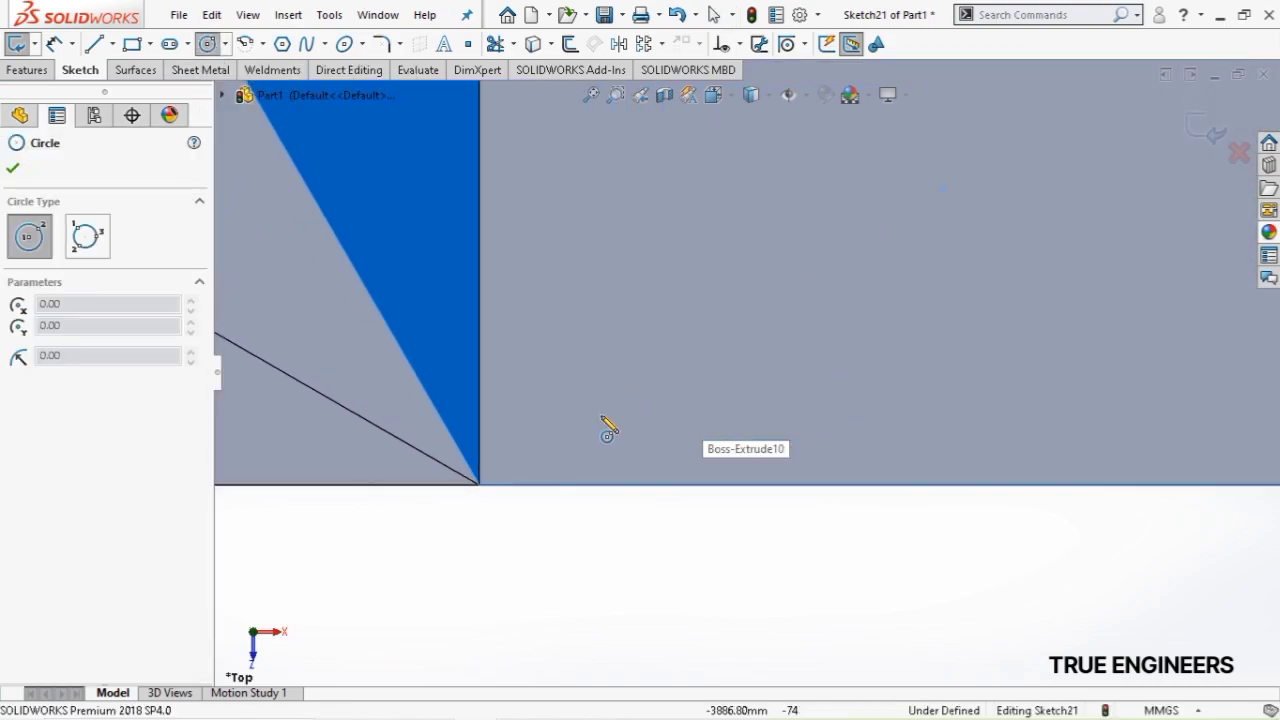
{"action": "left_click", "coordinate": [603, 411]}
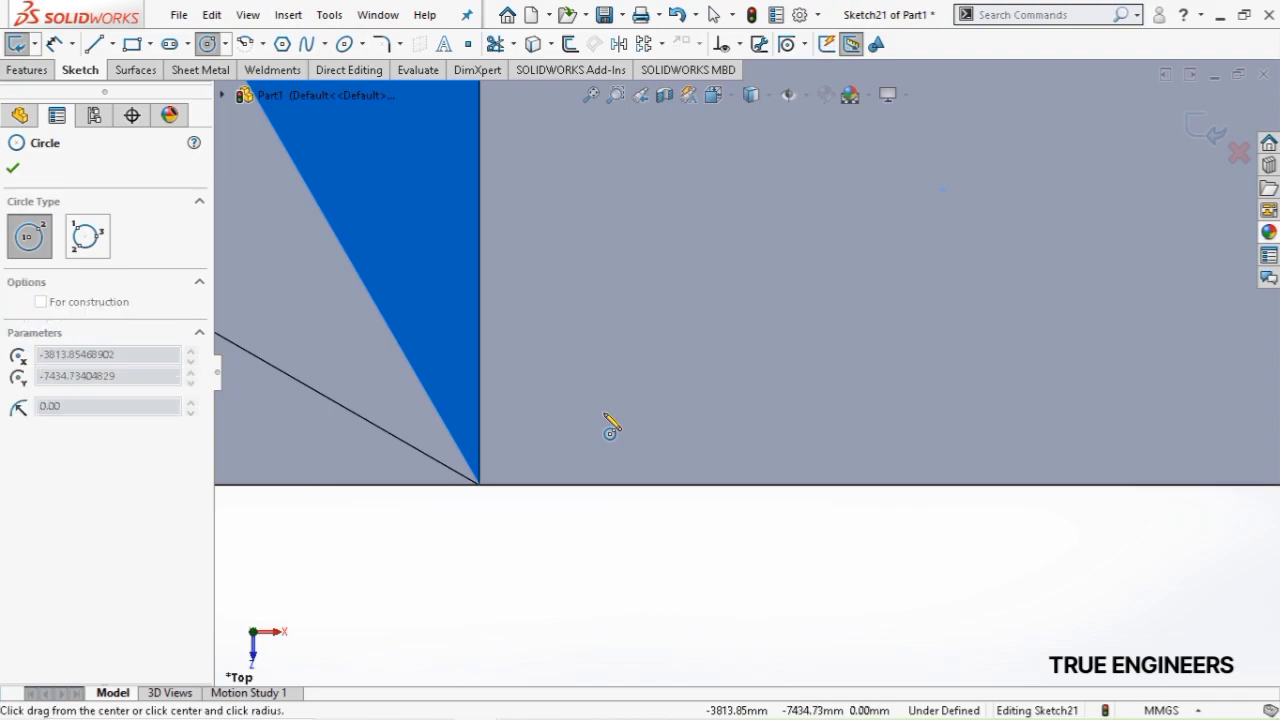
{"action": "left_click", "coordinate": [628, 367]}
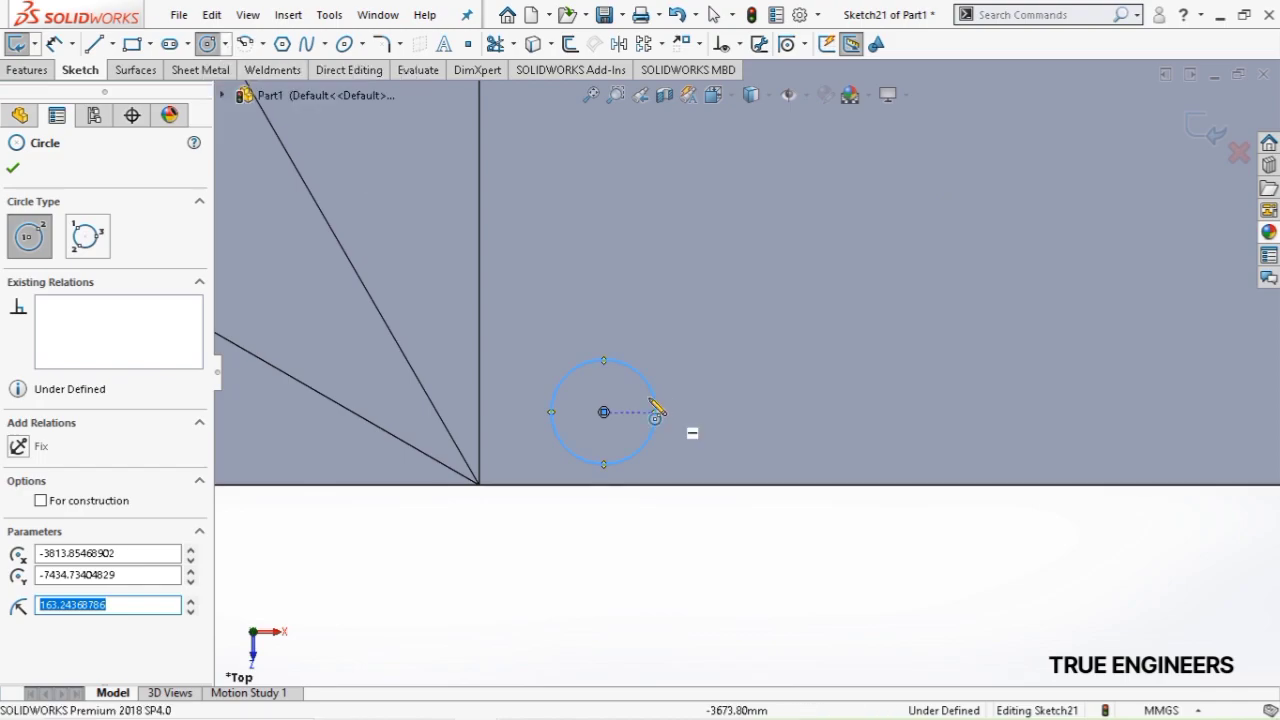
Sketch a small circle of about 28 mm radius near the upper-right edge of the large circle
{"action": "scroll", "coordinate": [660, 411], "scroll_direction": "down", "scroll_amount": 4}
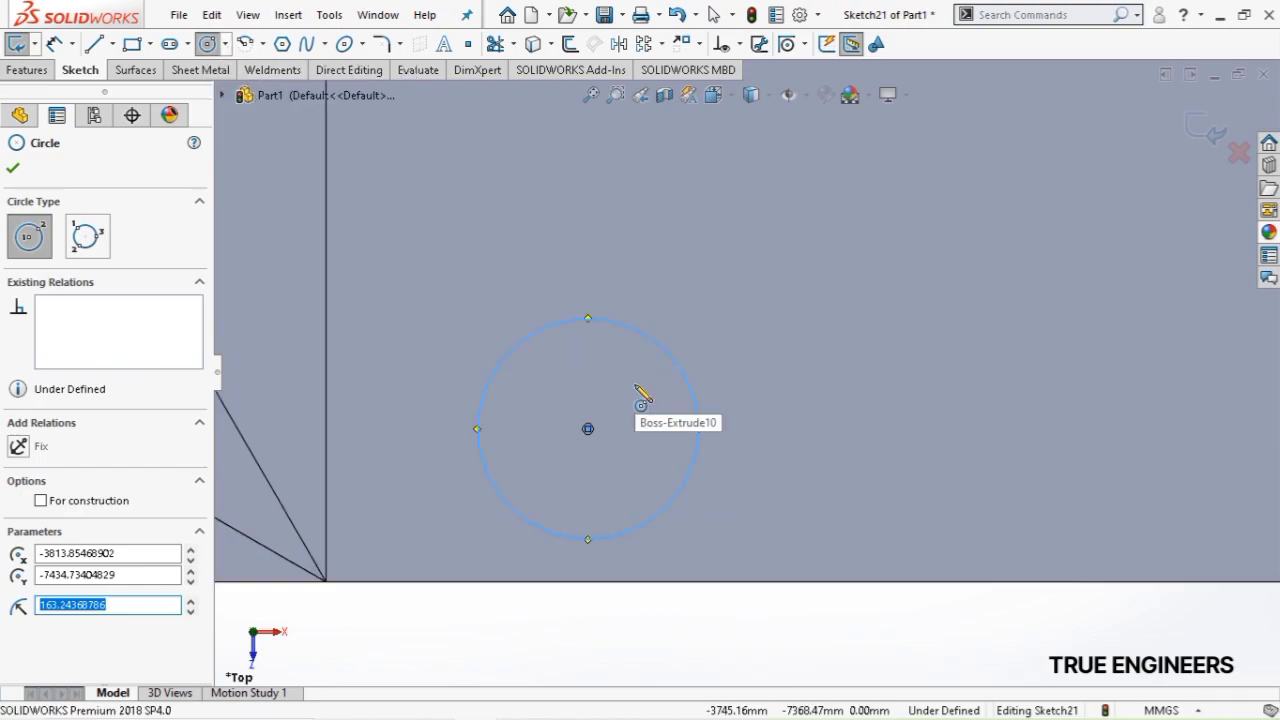
{"action": "left_click", "coordinate": [654, 358]}
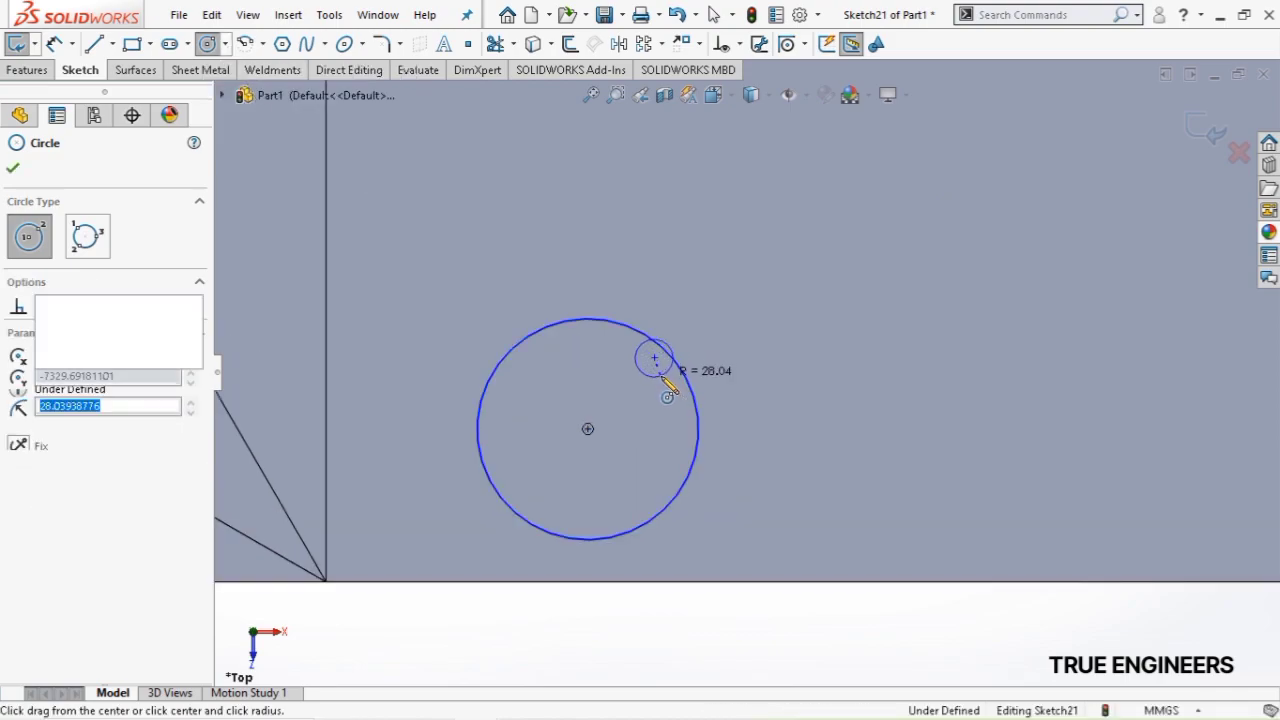
{"action": "left_click", "coordinate": [663, 377]}
Dimension the distance between the centres of the large and small circles as 128 mm
{"action": "left_click", "coordinate": [54, 45]}
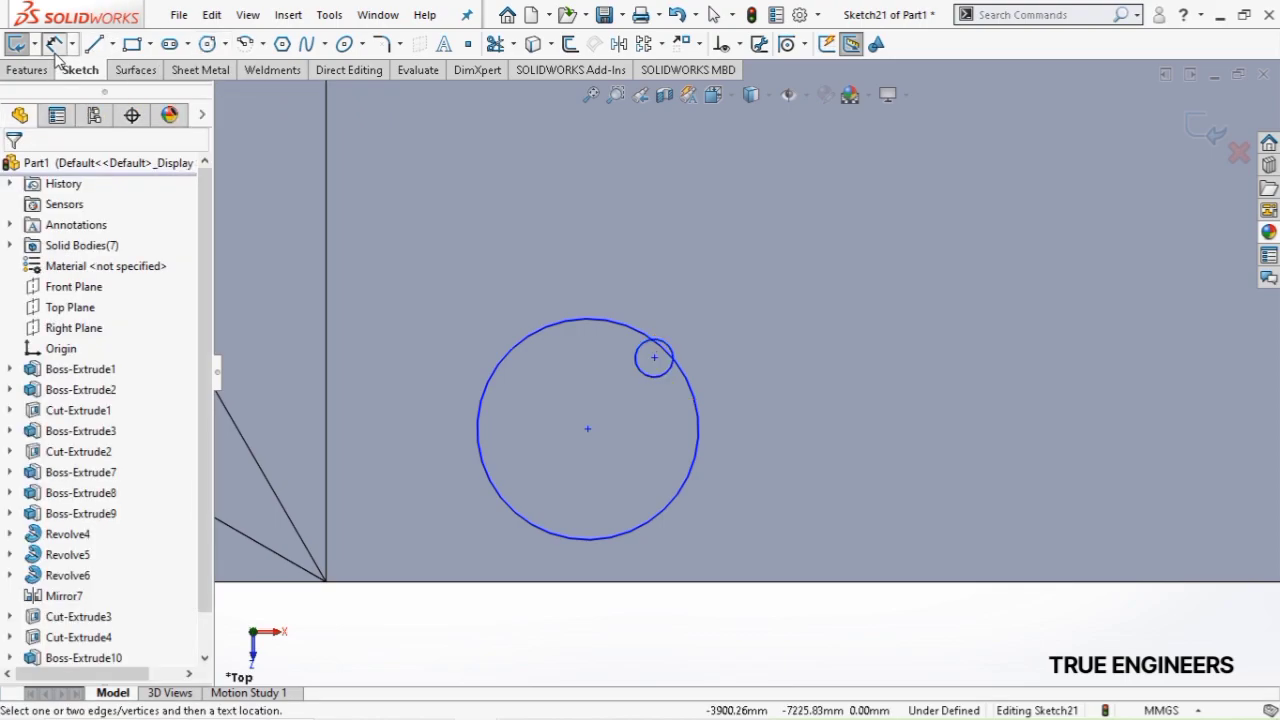
{"action": "left_click", "coordinate": [588, 430]}
{"action": "left_click", "coordinate": [654, 358]}
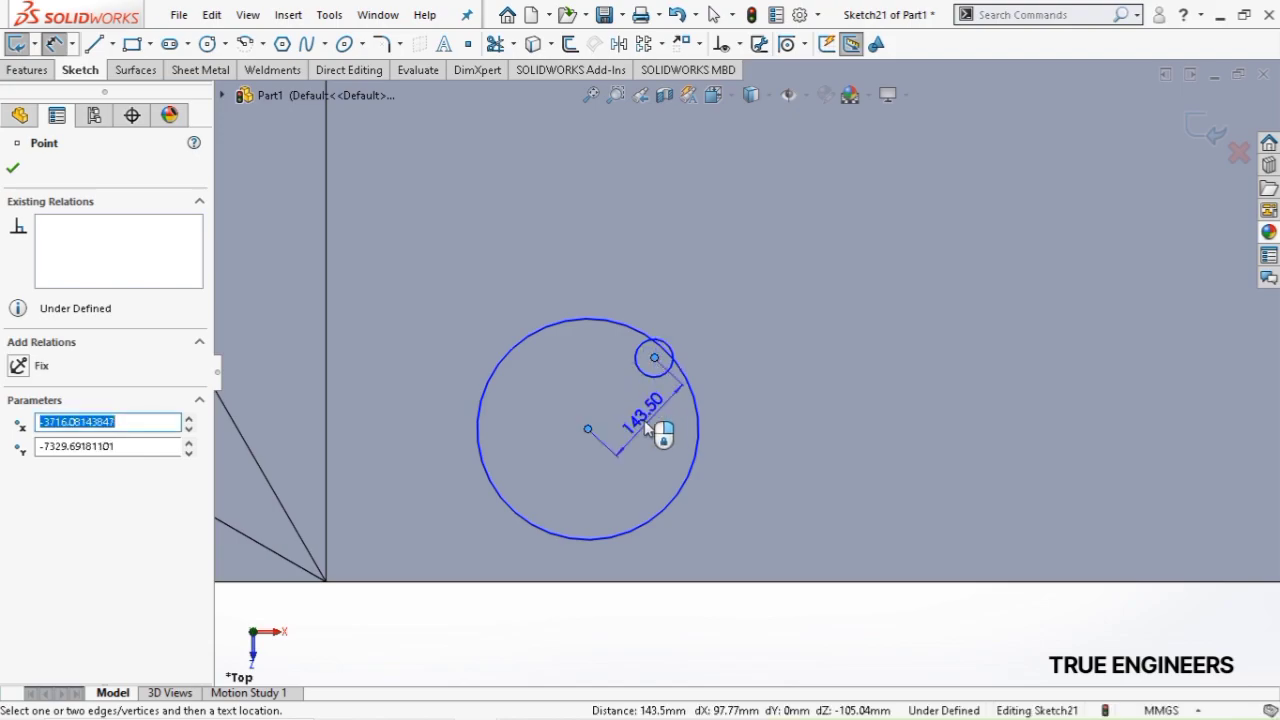
{"action": "left_click", "coordinate": [633, 413]}
{"action": "type", "text": "128"}
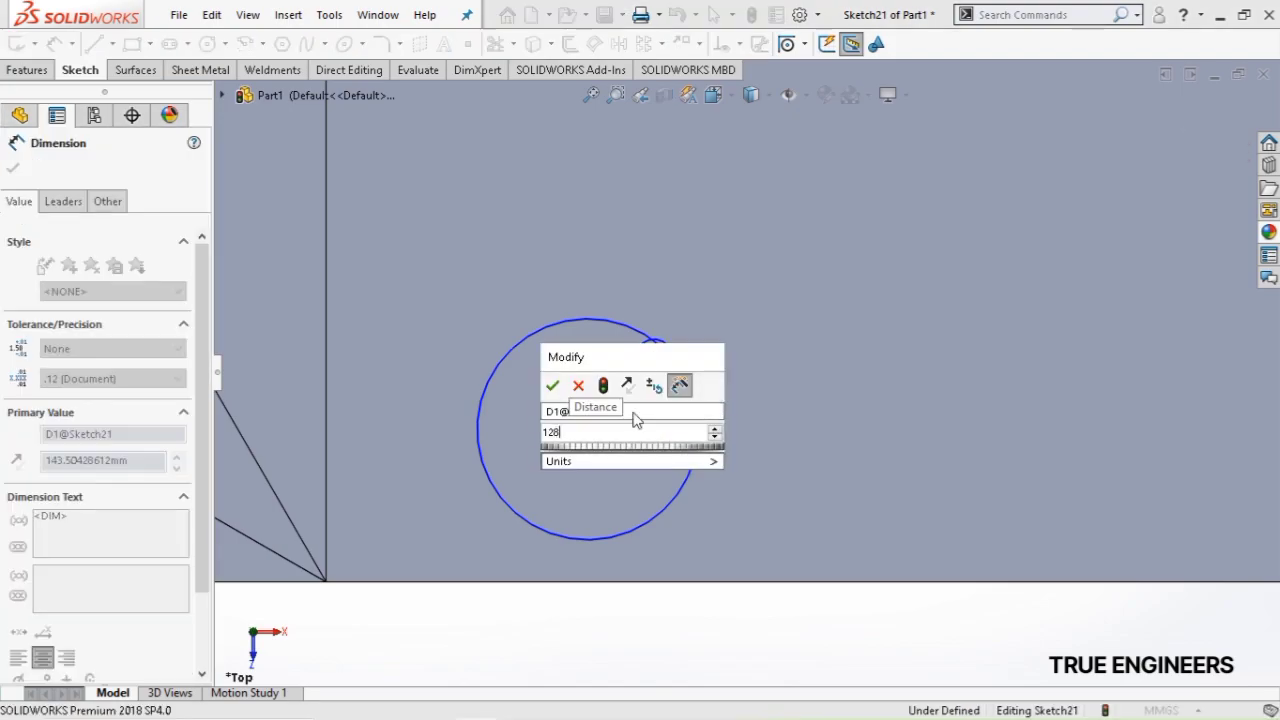
{"action": "key", "text": "Return"}
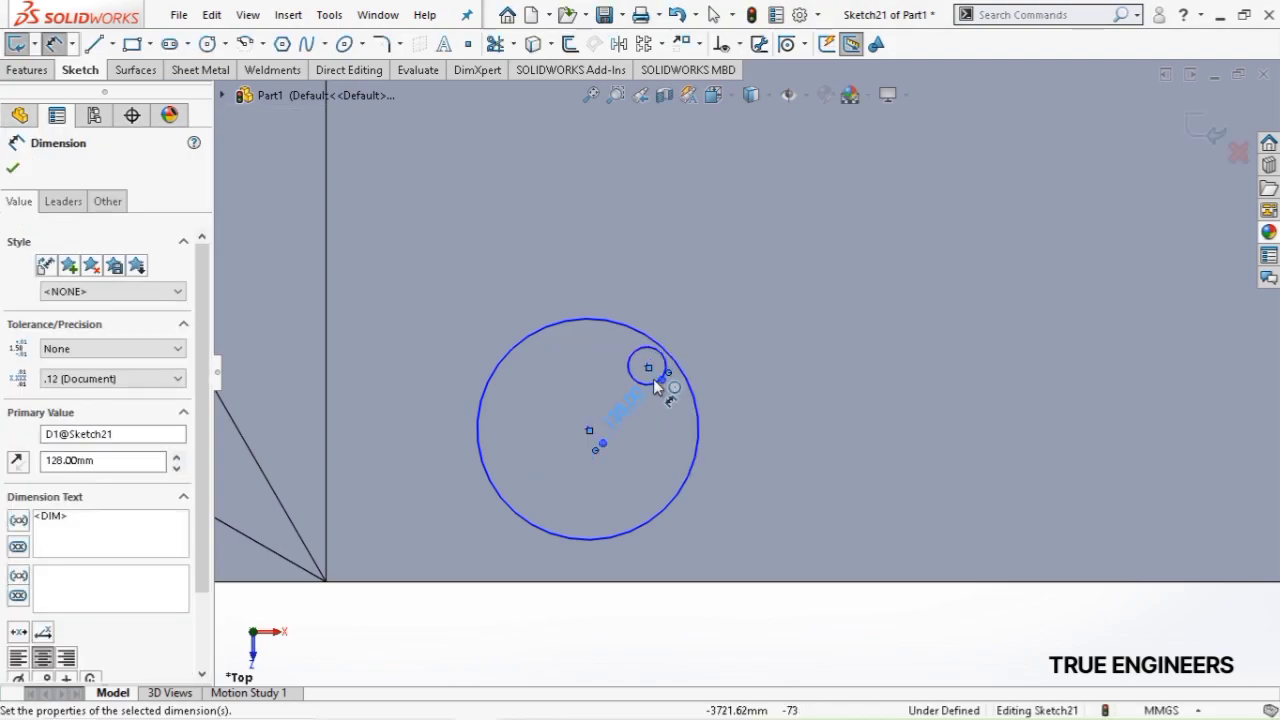
Set the small circle's diameter to 64 mm
{"action": "left_click", "coordinate": [668, 368]}
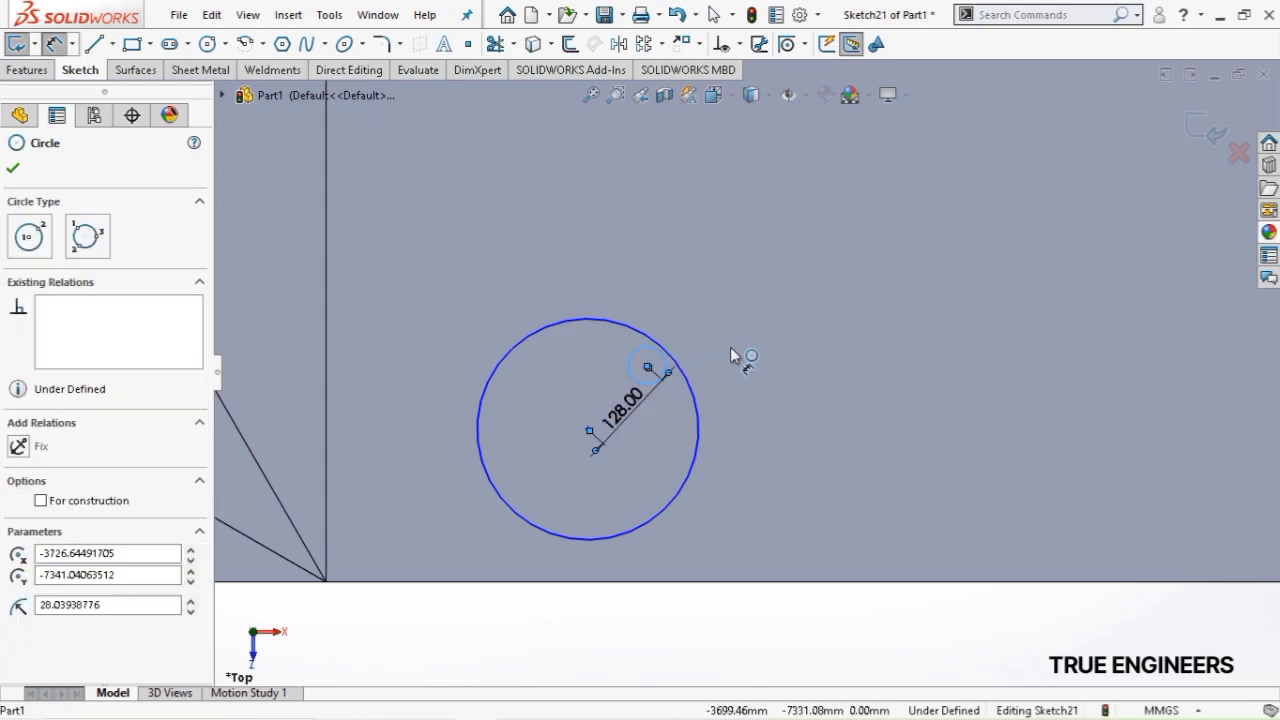
{"action": "left_click", "coordinate": [733, 352]}
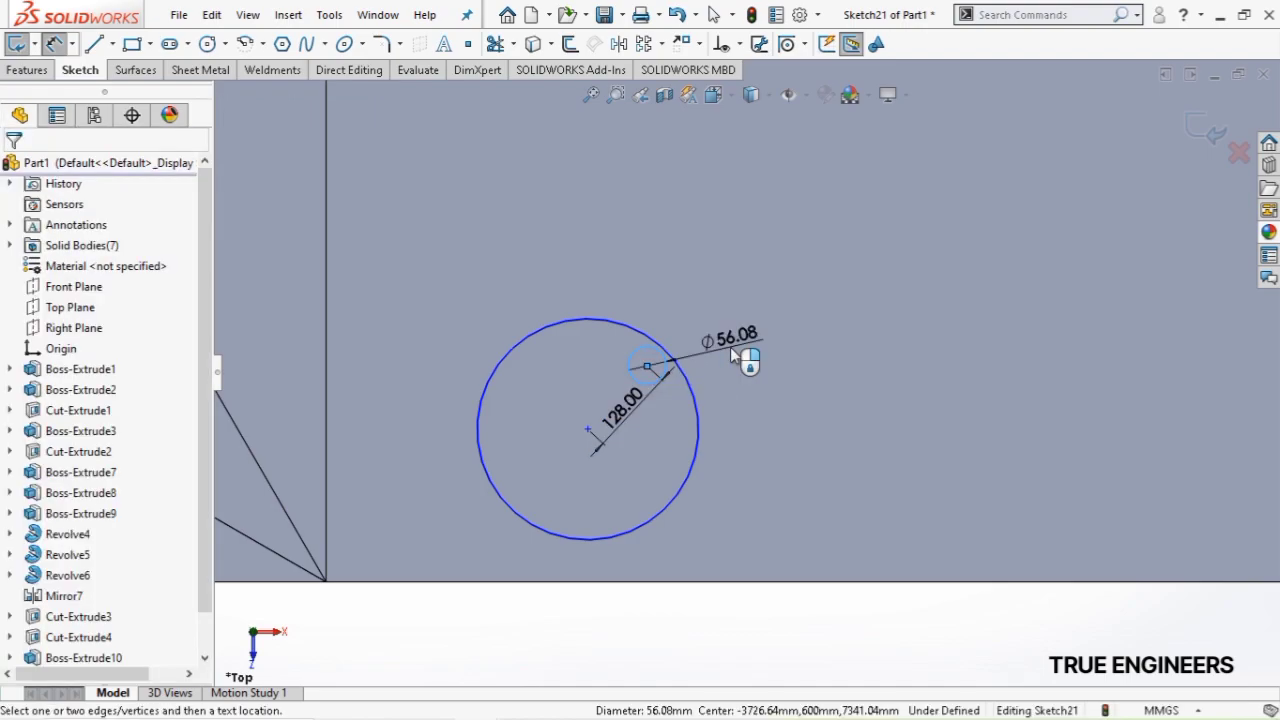
{"action": "type", "text": "64"}
{"action": "key", "text": "Return"}
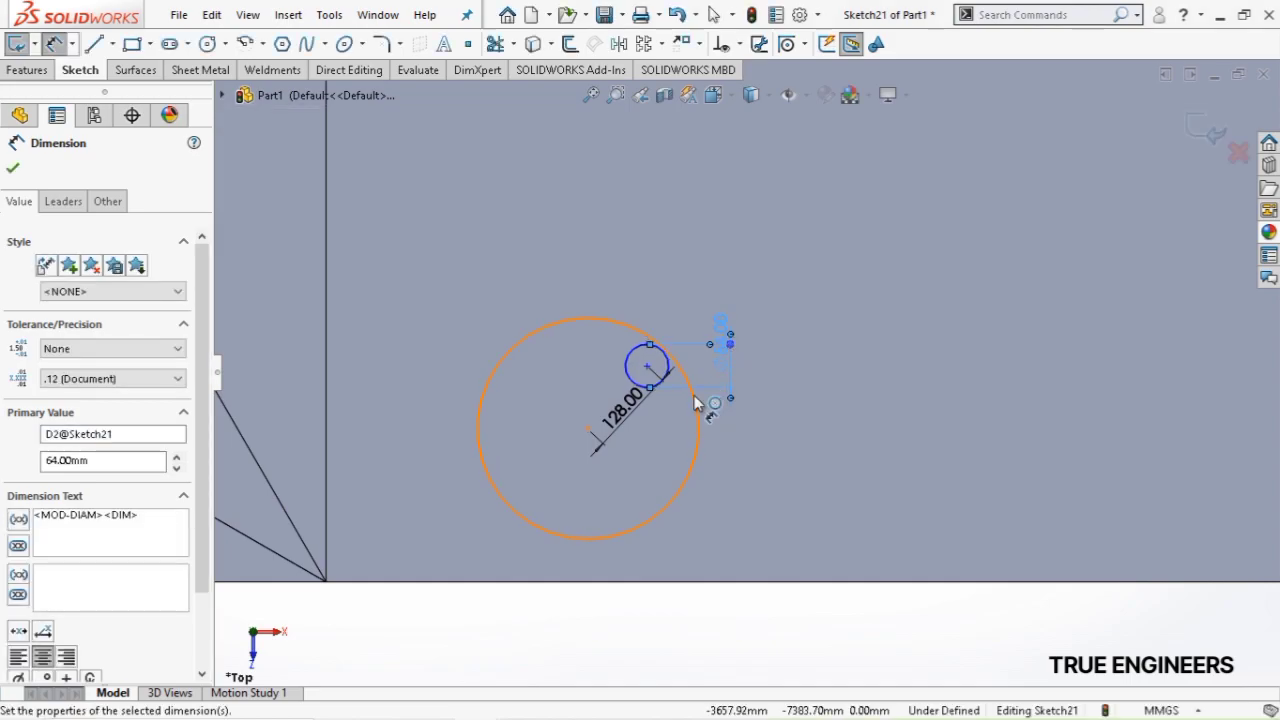
{"action": "scroll", "coordinate": [683, 382], "scroll_direction": "down", "scroll_amount": 3}
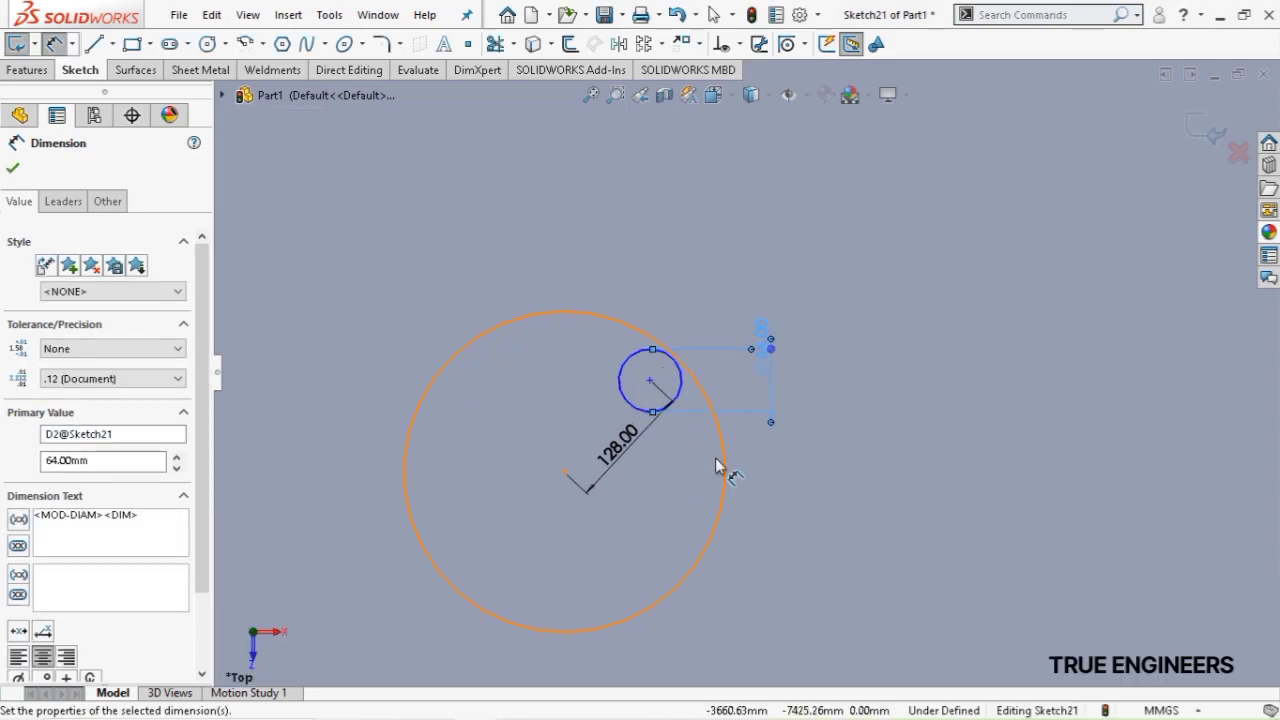
{"action": "key", "text": "Escape"}
{"action": "key", "text": "Escape"}
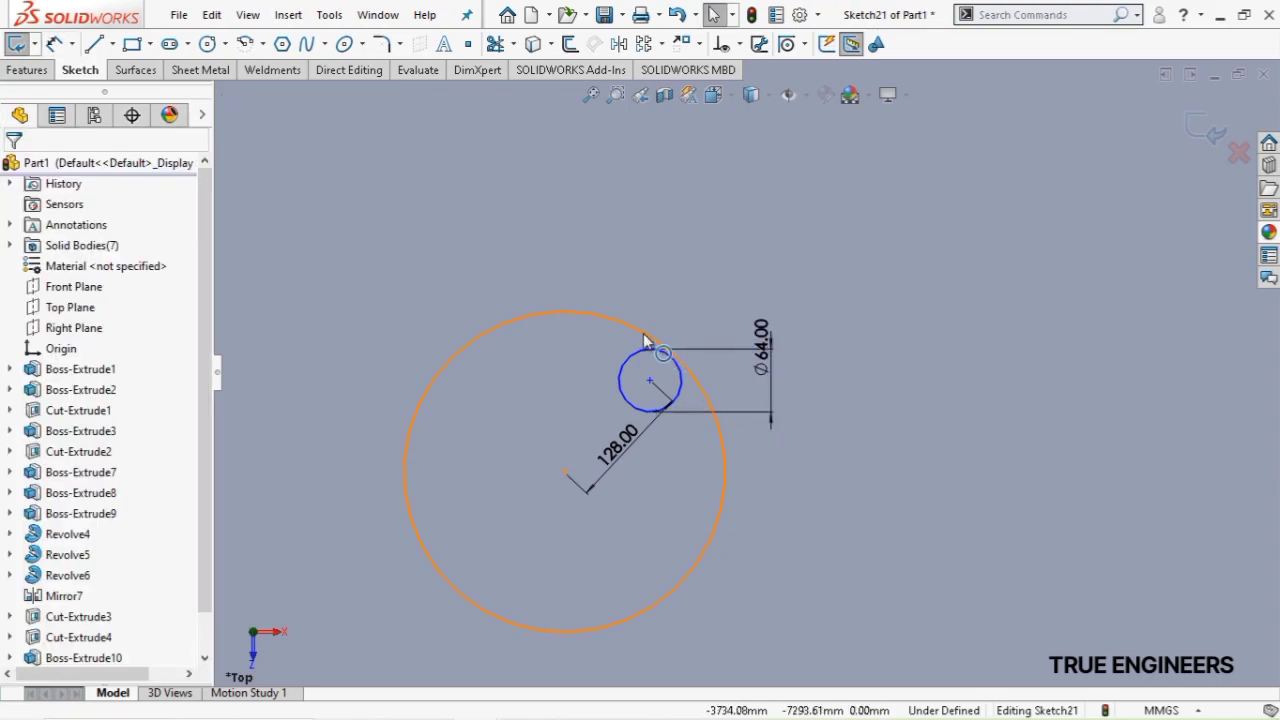
Shrink the large circle slightly and set its diameter to 300 mm
{"action": "left_click", "coordinate": [632, 350]}
{"action": "mouse_move", "coordinate": [632, 350]}
{"action": "left_mouse_down"}
{"action": "mouse_move", "coordinate": [620, 357]}
{"action": "mouse_move", "coordinate": [637, 344]}
{"action": "left_mouse_up"}
{"action": "key", "text": "Escape"}
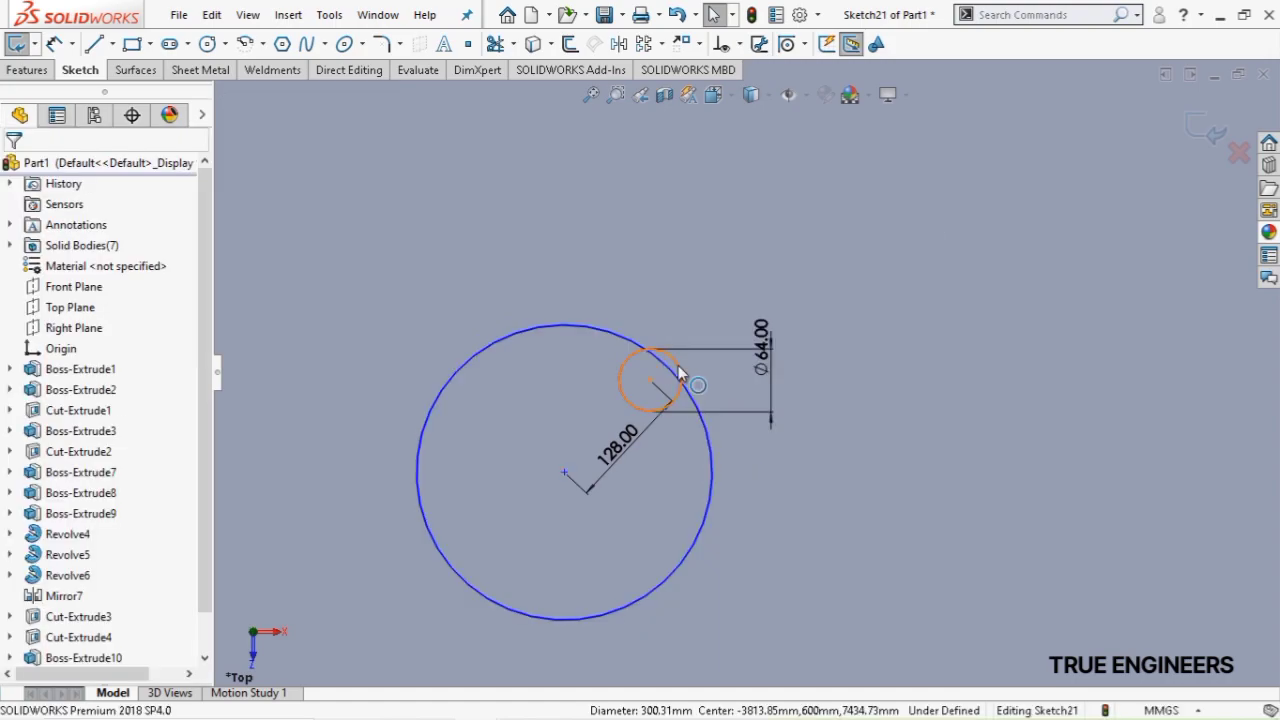
{"action": "left_click", "coordinate": [678, 366]}
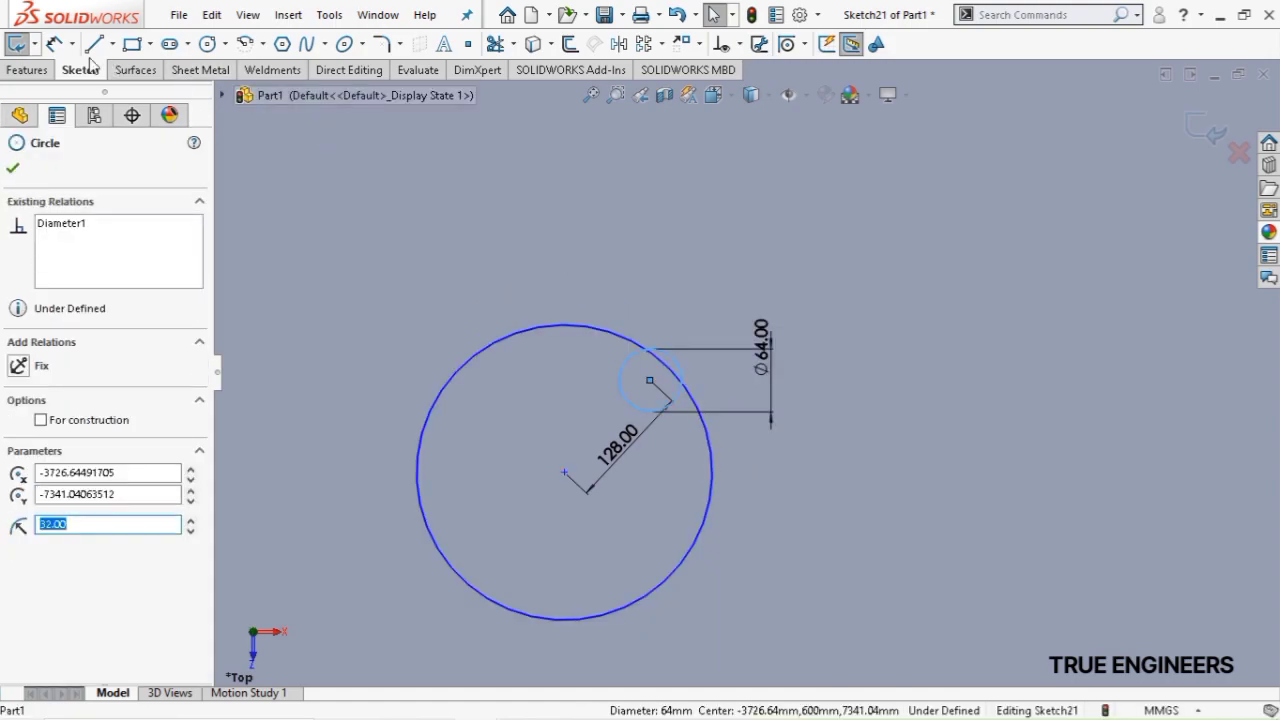
{"action": "left_click", "coordinate": [54, 43]}
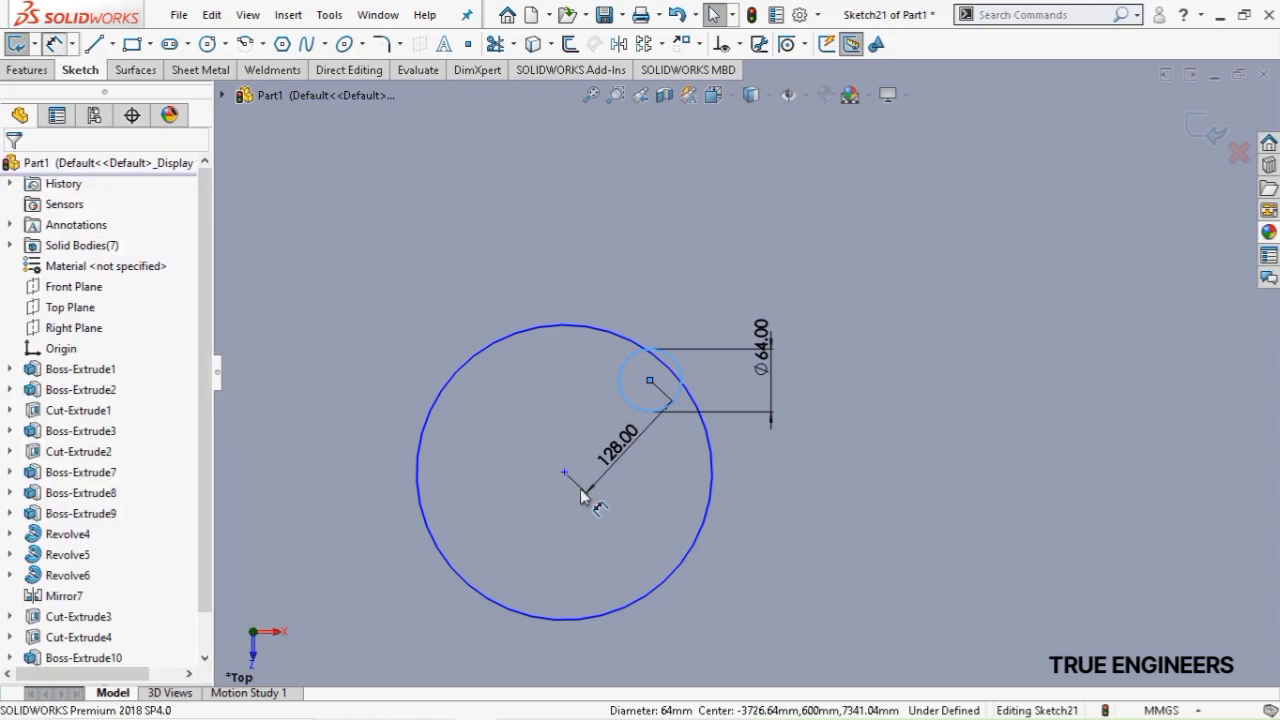
{"action": "left_click", "coordinate": [575, 331]}
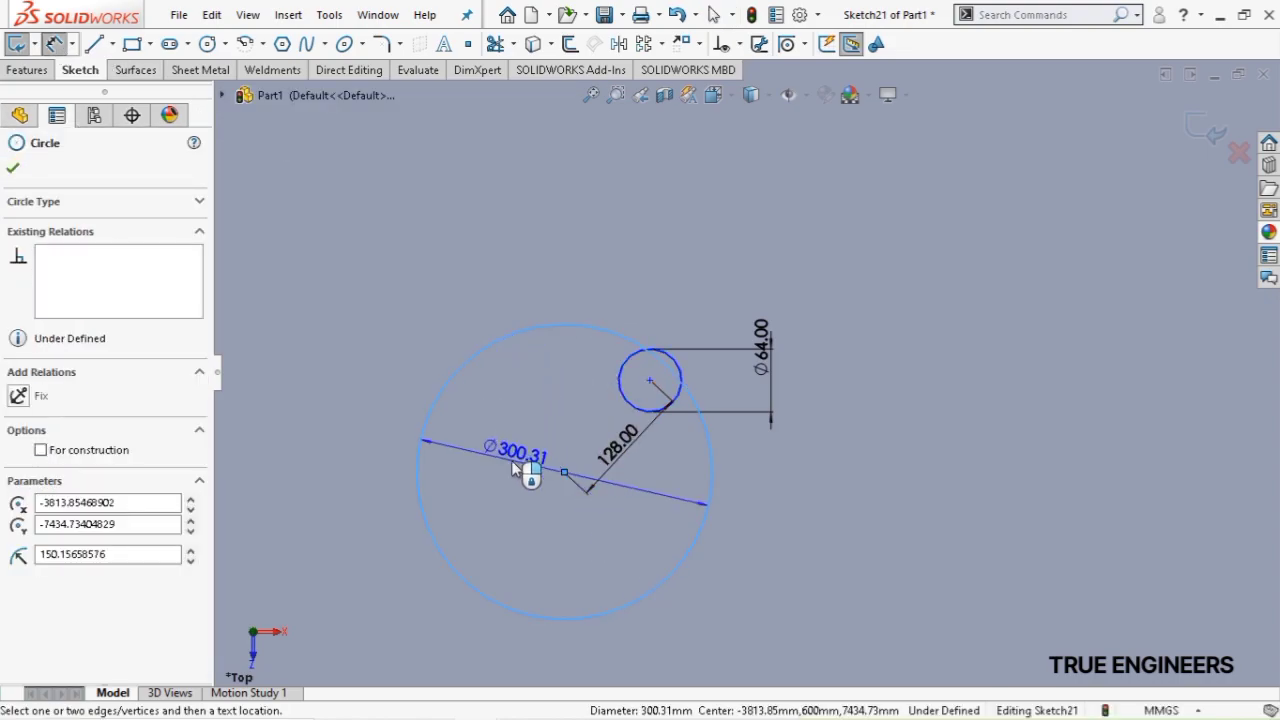
{"action": "left_click", "coordinate": [511, 463]}
{"action": "type", "text": "300"}
{"action": "key", "text": "Return"}
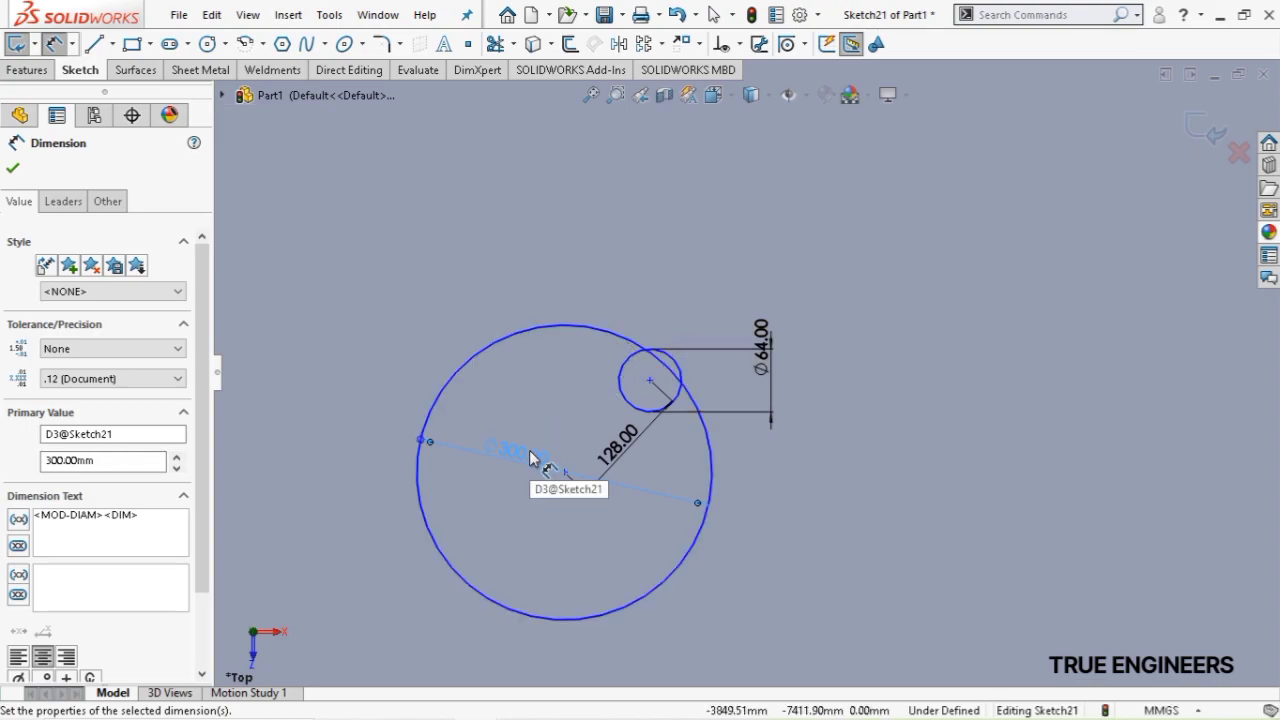
{"action": "left_click", "coordinate": [576, 429]}
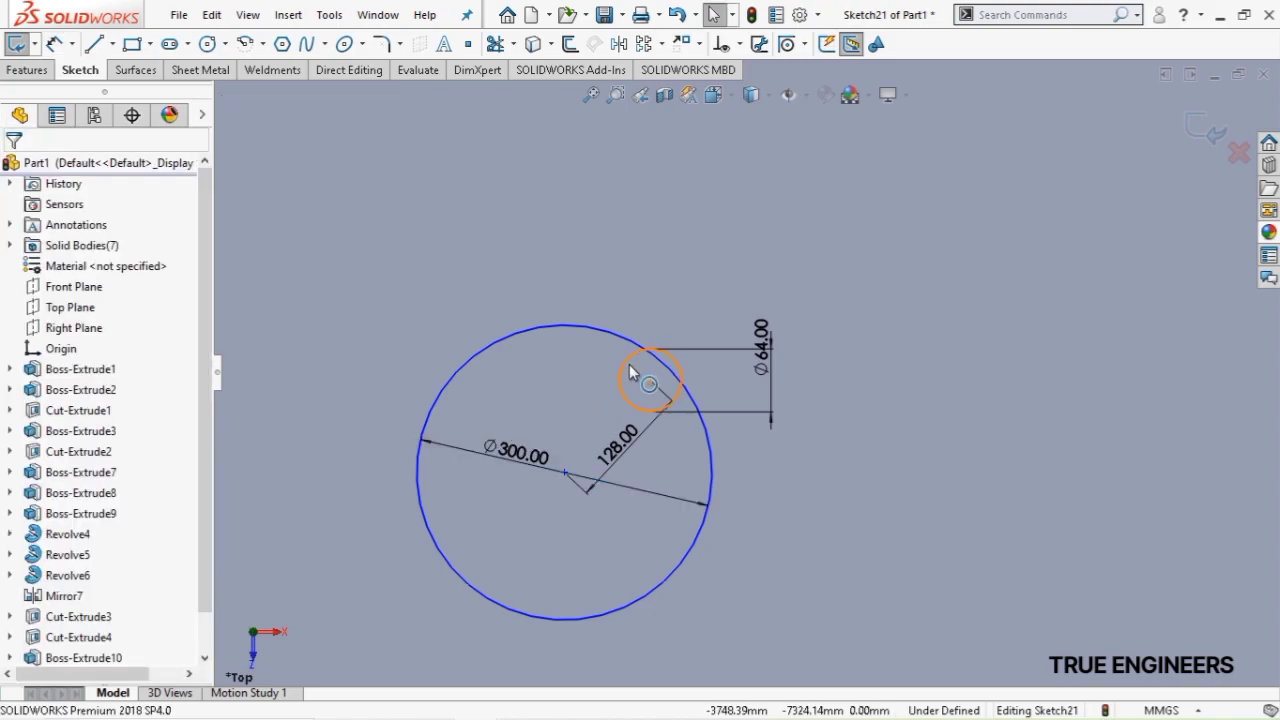
Create a circular sketch pattern of the small circle about the large circle's centre, with 18 equally spaced instances over 360 degrees
{"action": "left_click", "coordinate": [630, 373]}
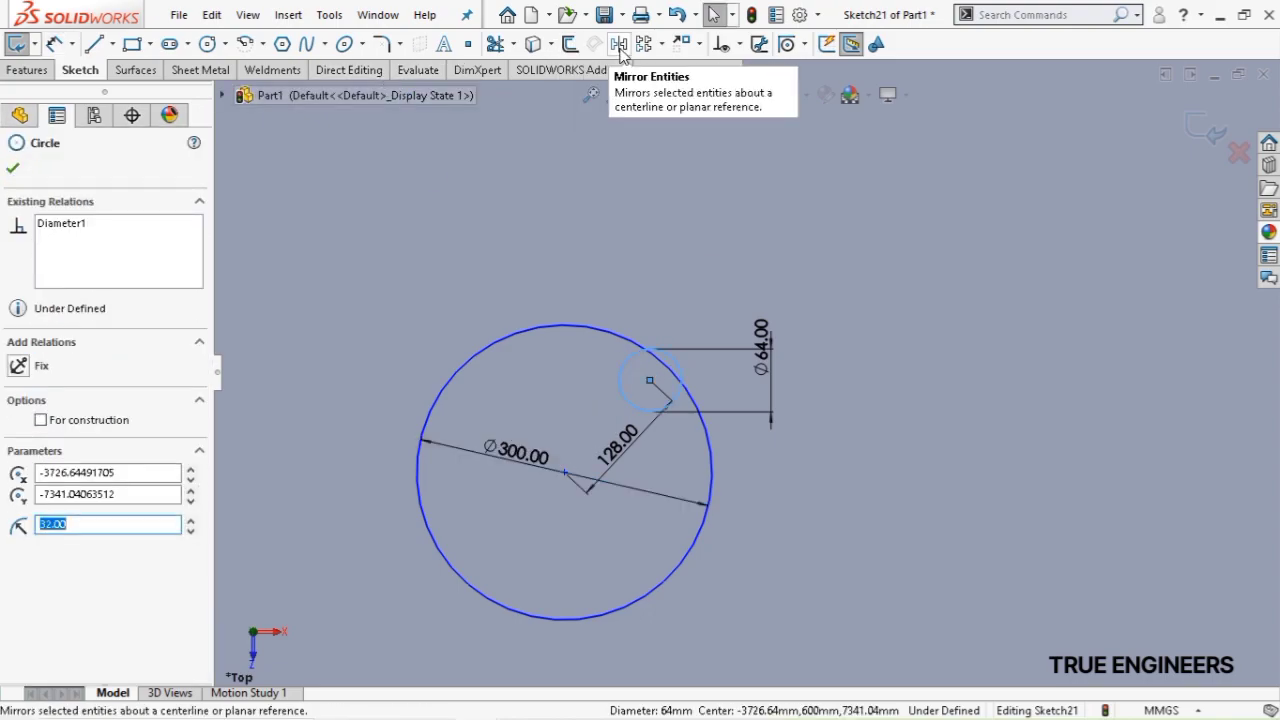
{"action": "left_click", "coordinate": [661, 46]}
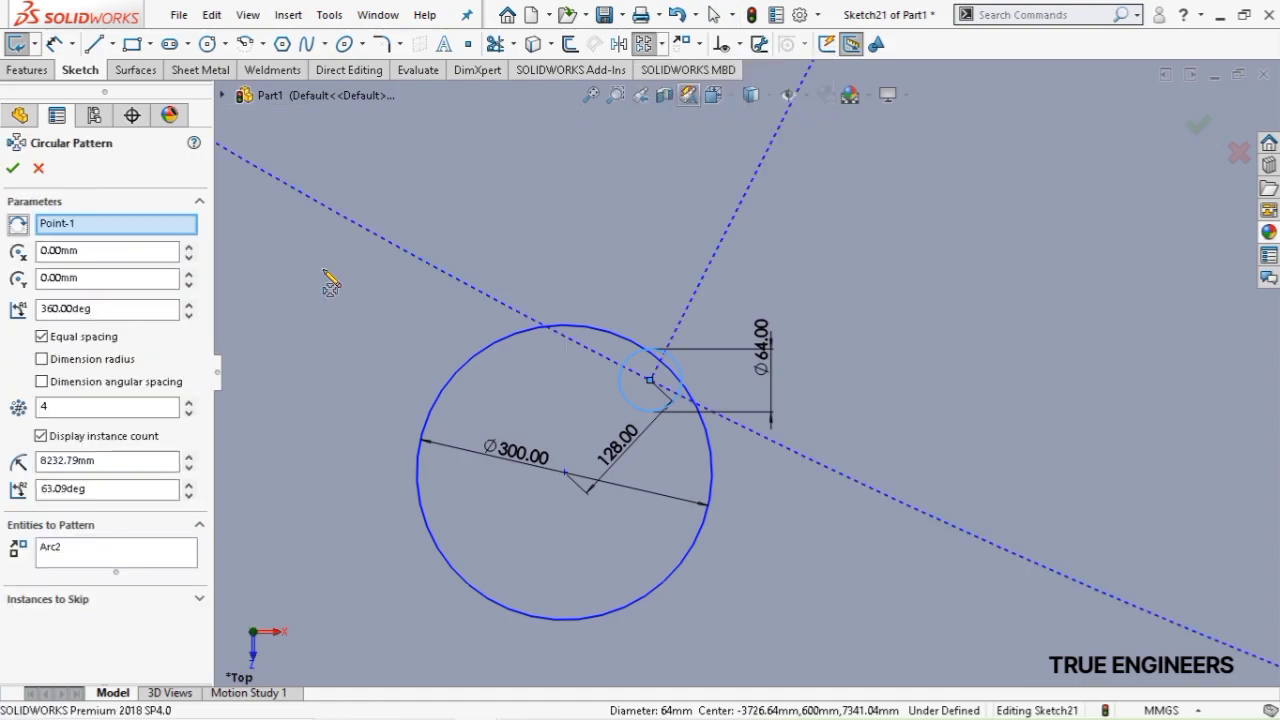
{"action": "right_click", "coordinate": [112, 227]}
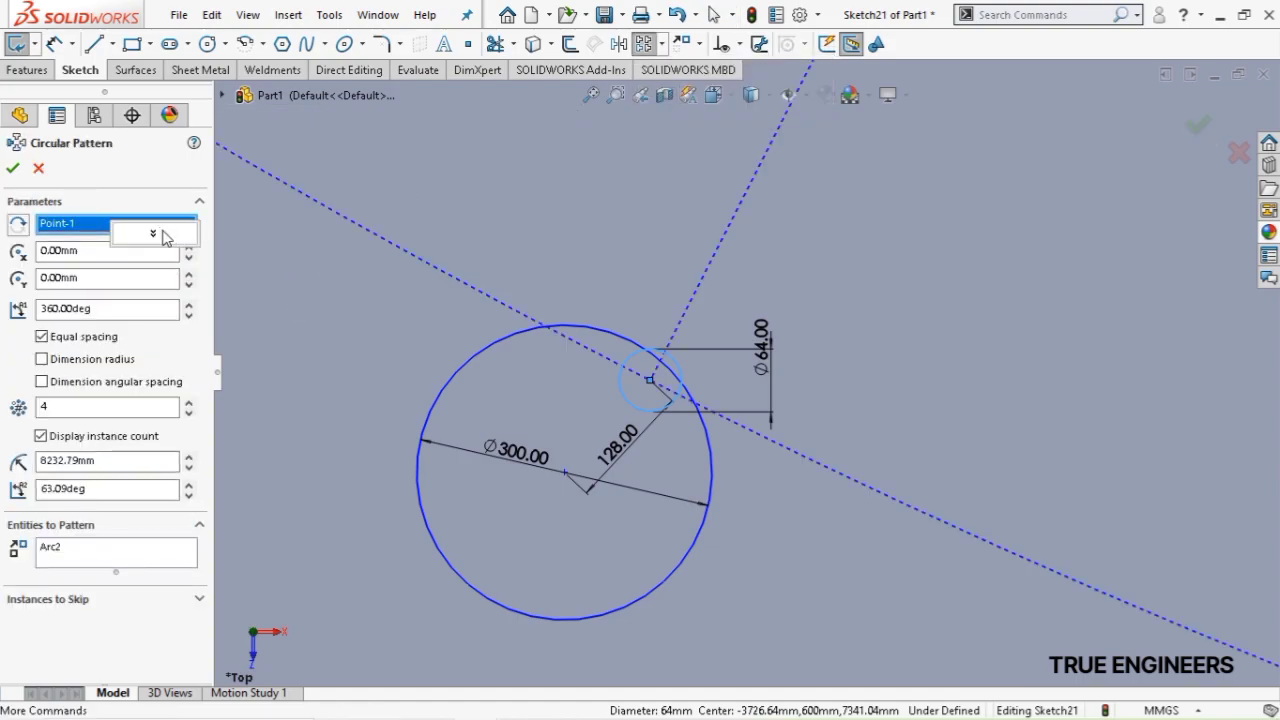
{"action": "left_click", "coordinate": [165, 255]}
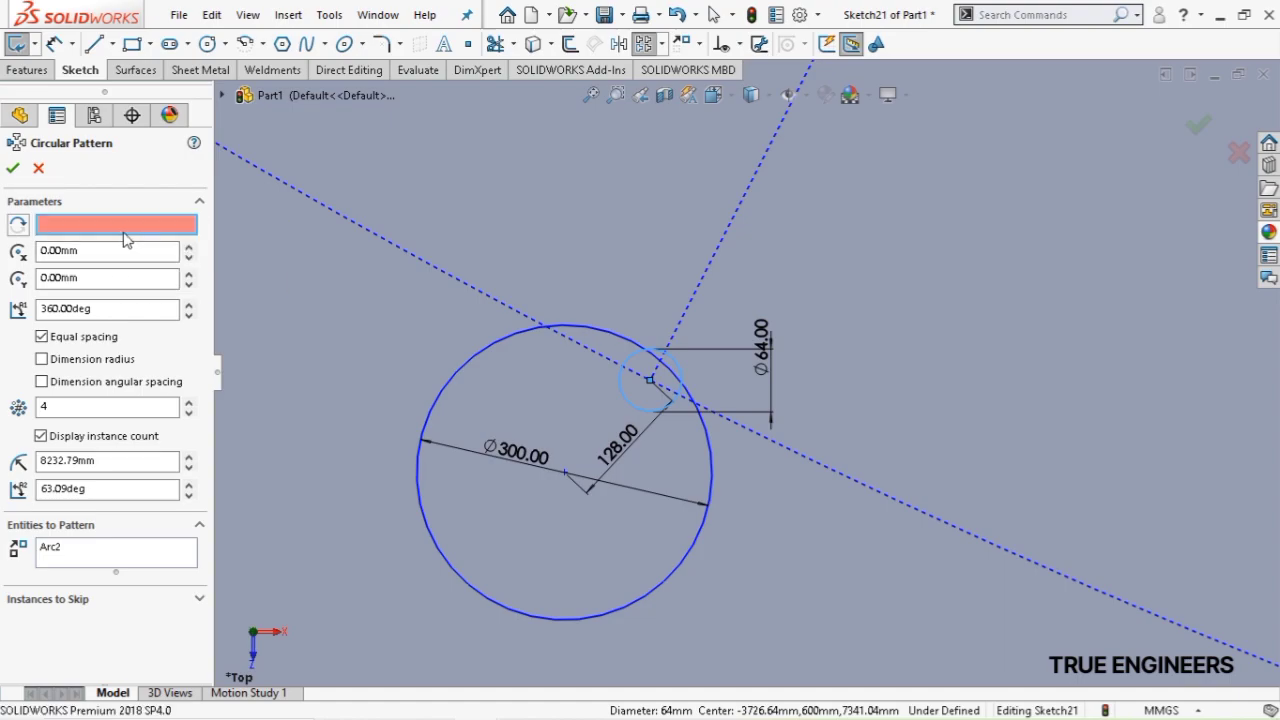
{"action": "left_click", "coordinate": [566, 472]}
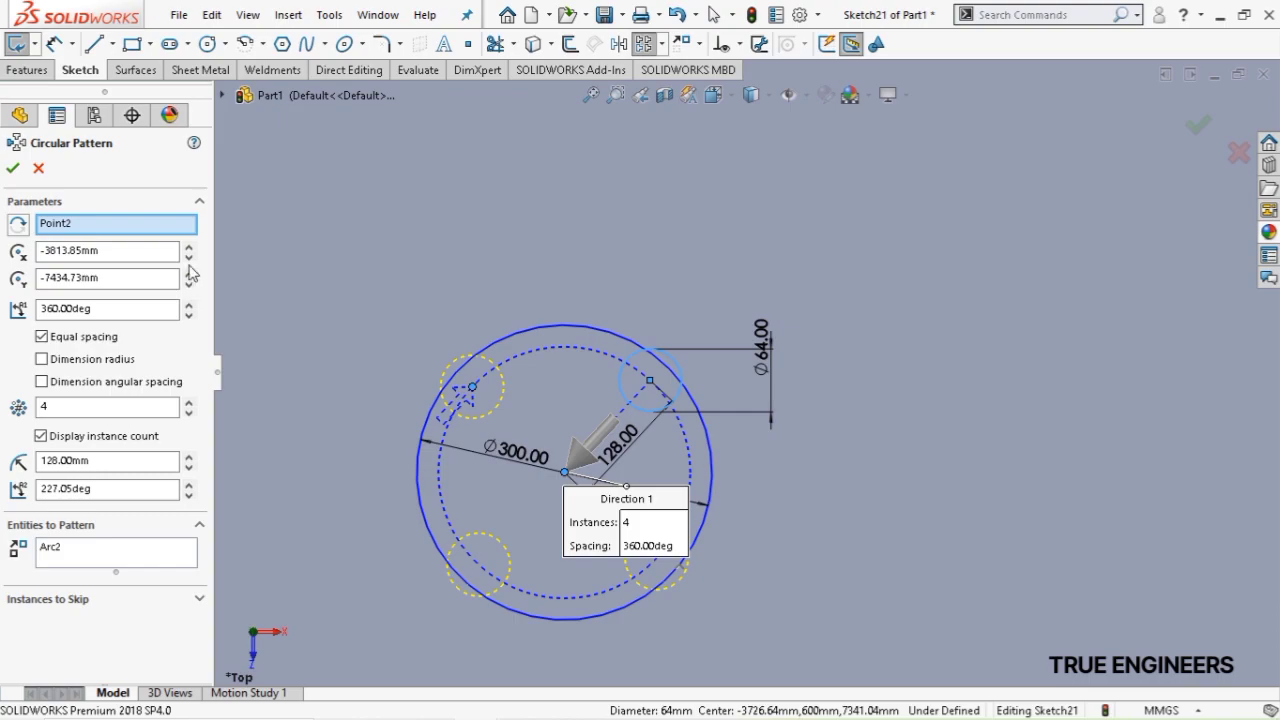
{"action": "left_click", "coordinate": [189, 403]}
{"action": "left_click", "coordinate": [189, 403]}
{"action": "left_click", "coordinate": [189, 403]}
{"action": "left_click", "coordinate": [189, 403]}
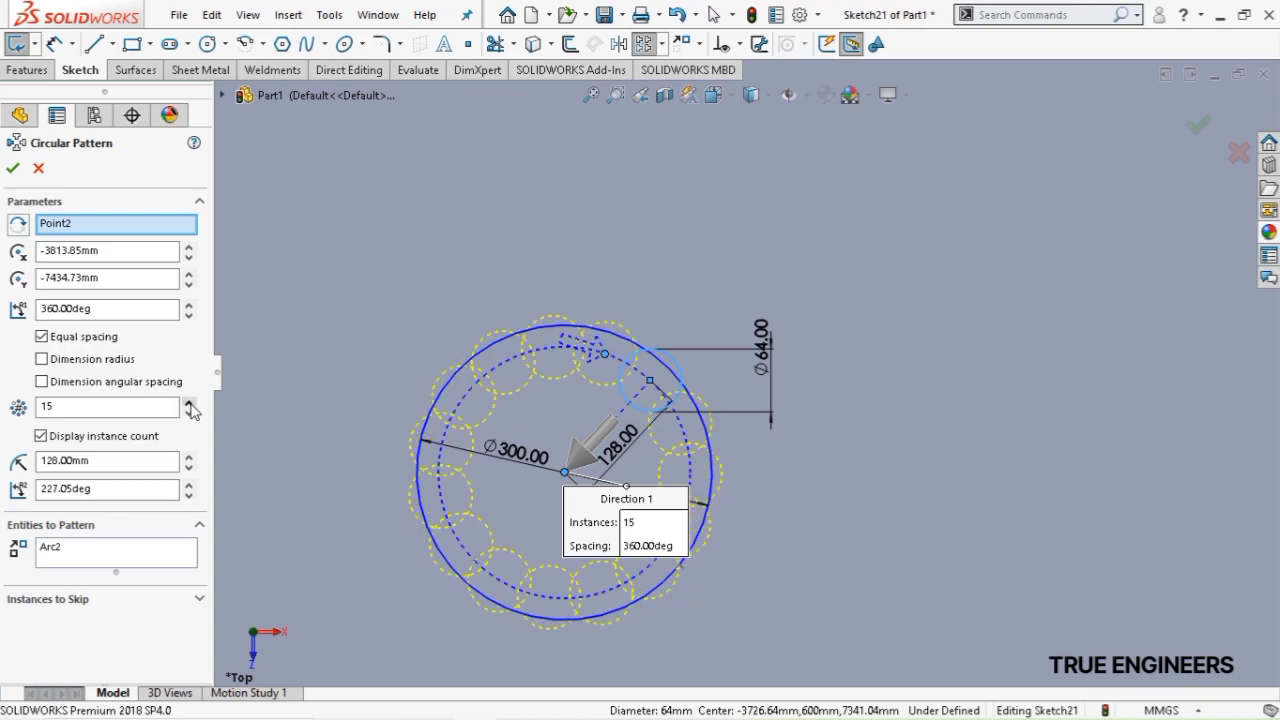
{"action": "left_click", "coordinate": [189, 403]}
{"action": "left_click", "coordinate": [189, 403]}
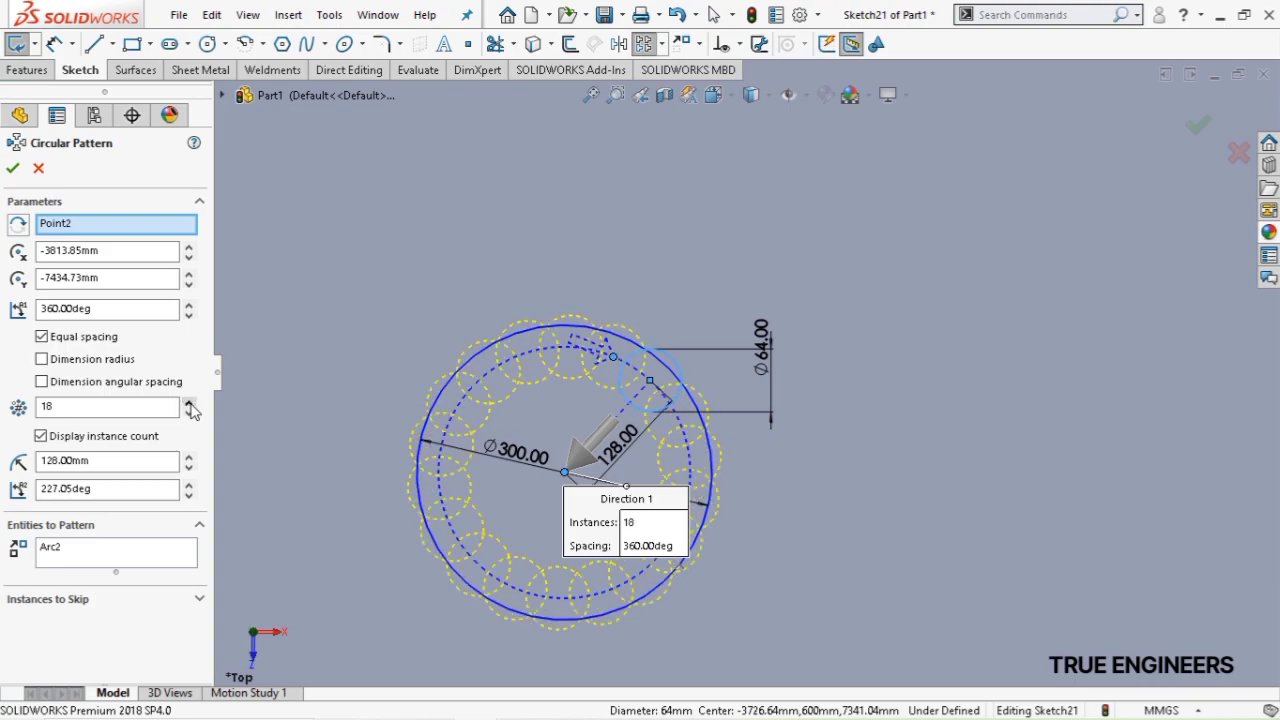
{"action": "left_click", "coordinate": [16, 170]}
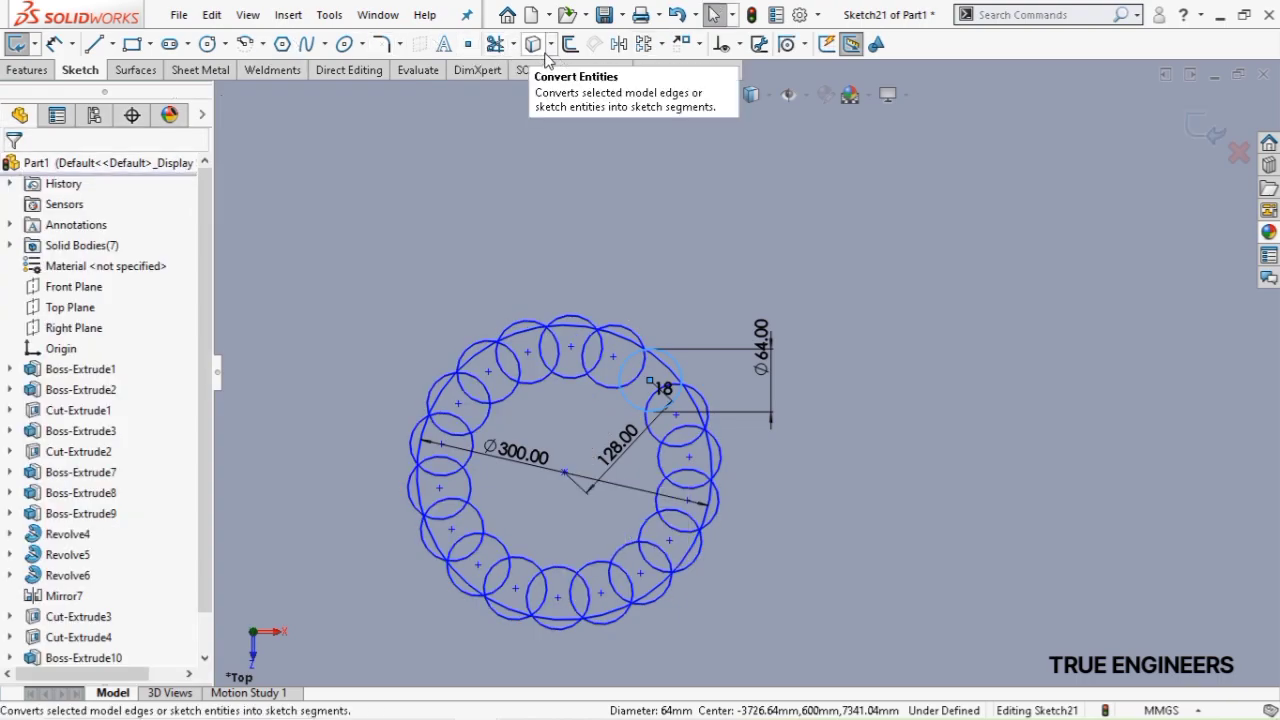
Power trim the overlapping segments of the patterned small circles all around the ring, keeping their inner and outer arcs
{"action": "left_click", "coordinate": [495, 43]}
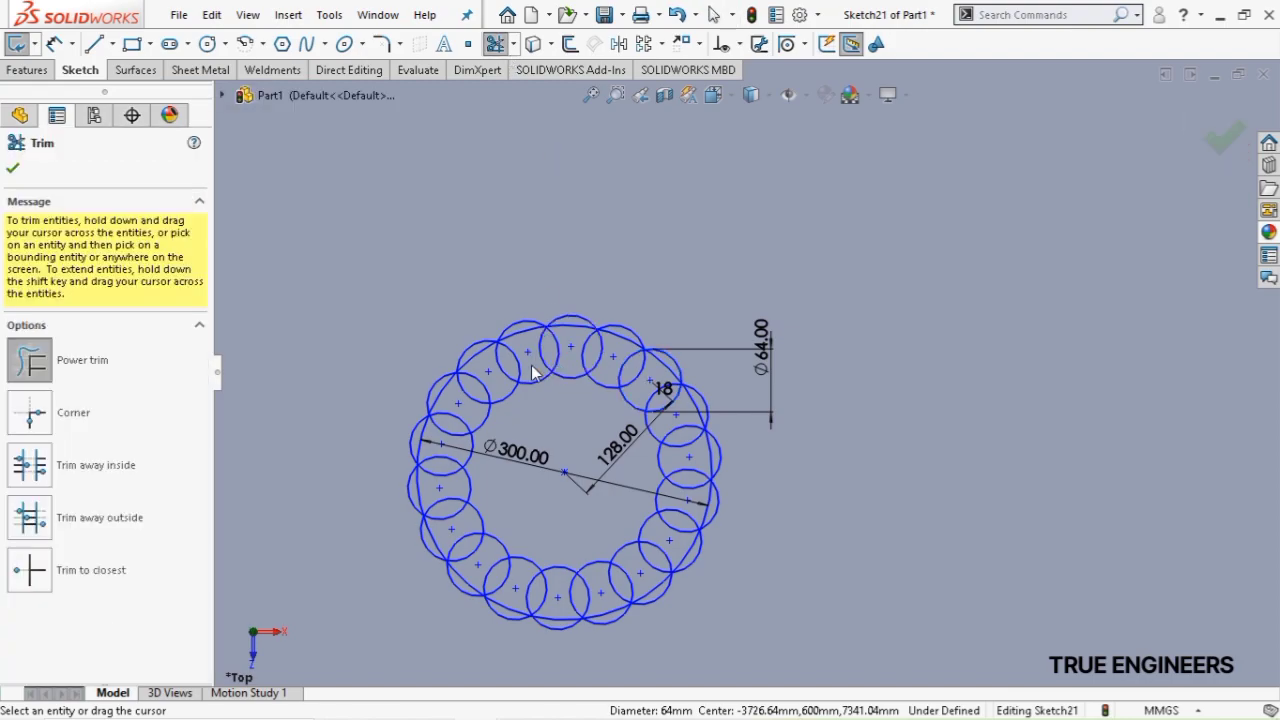
{"action": "left_click_drag", "start_coordinate": [560, 614], "coordinate": [481, 573]}
{"action": "mouse_move", "coordinate": [476, 413]}
{"action": "left_mouse_down"}
{"action": "mouse_move", "coordinate": [505, 378]}
{"action": "mouse_move", "coordinate": [608, 363]}
{"action": "mouse_move", "coordinate": [668, 415]}
{"action": "left_mouse_up"}
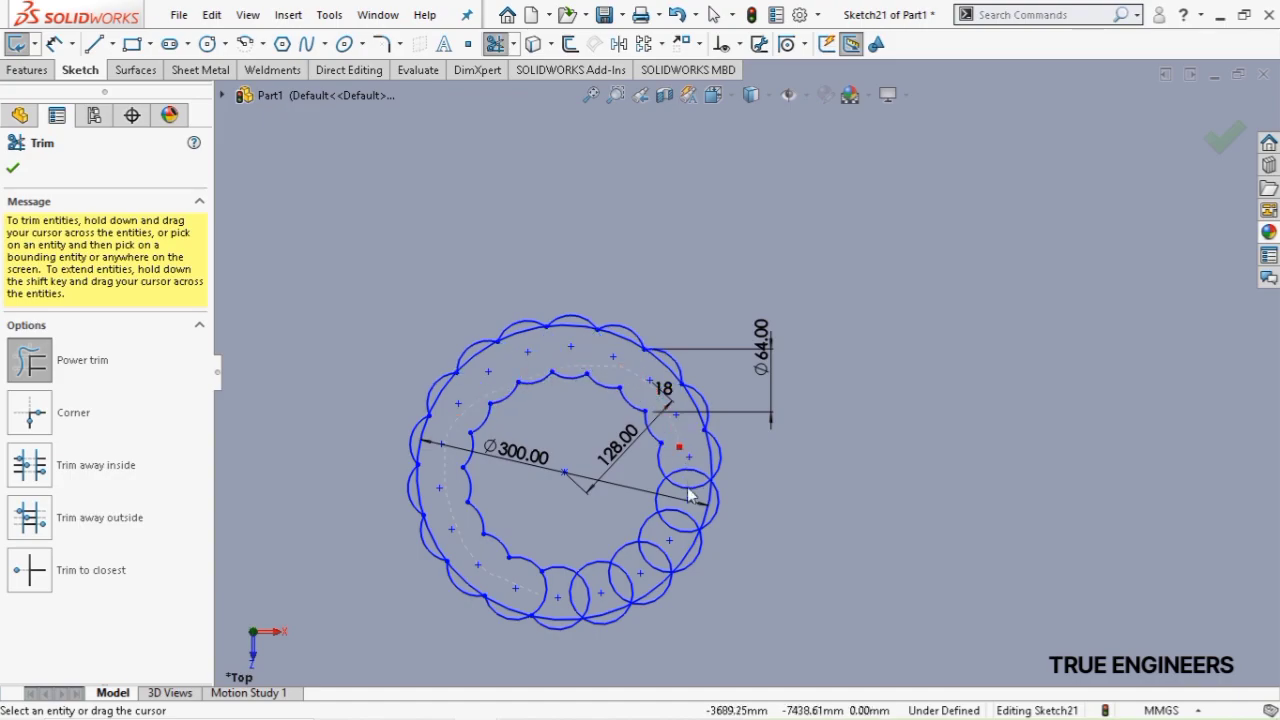
{"action": "left_click_drag", "start_coordinate": [655, 563], "coordinate": [596, 592]}
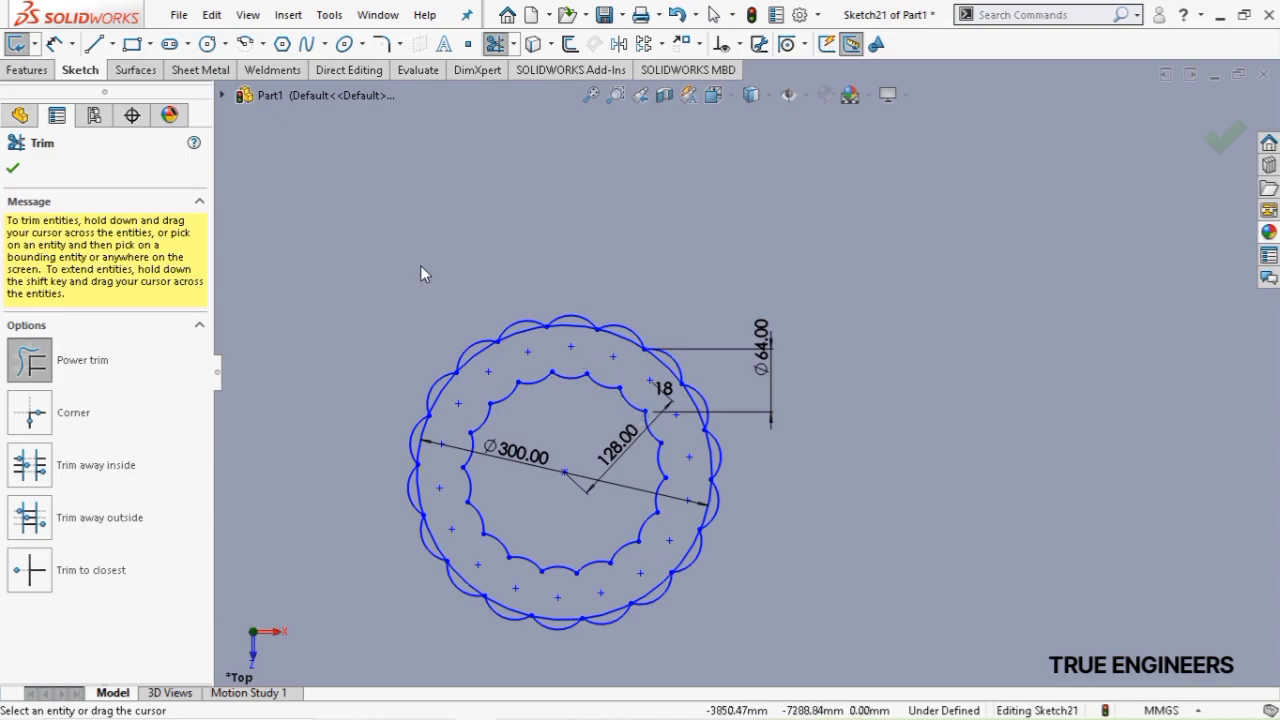
{"action": "left_click", "coordinate": [12, 169]}
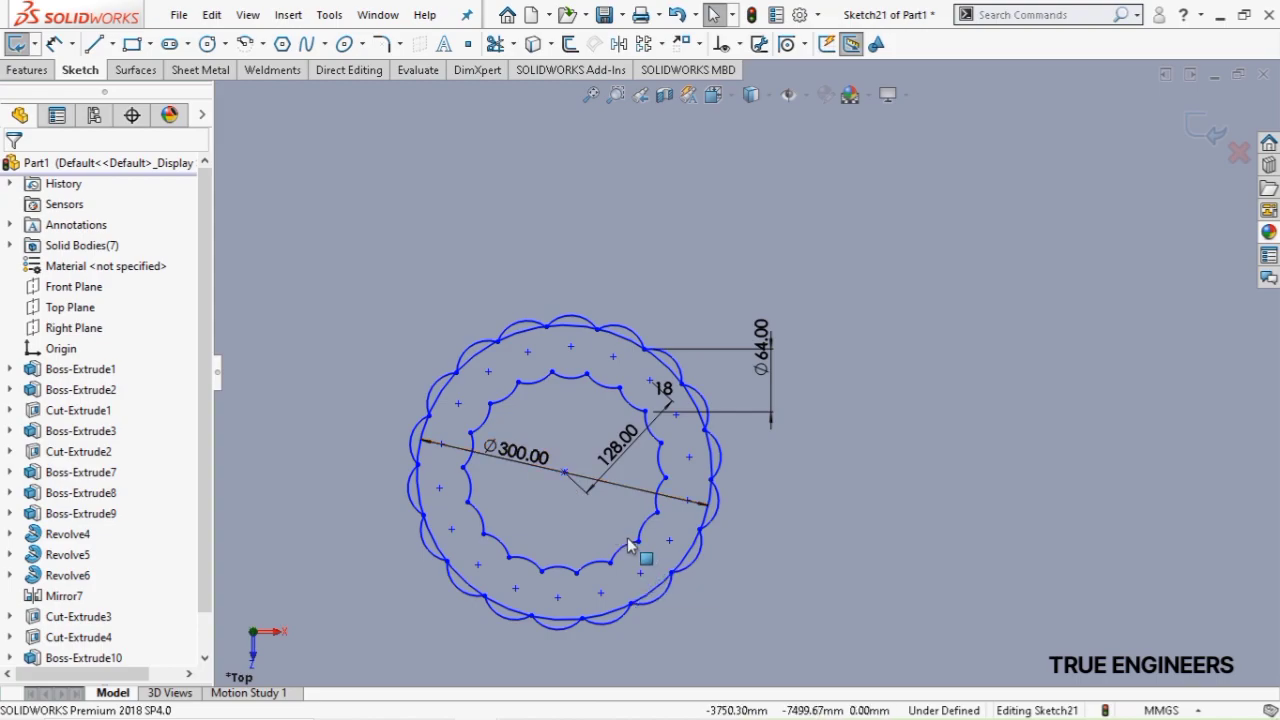
Delete the entire inner ring of scalloped arcs, including the pattern's seed arc, keeping the large circle and the outer lobes
{"action": "left_click_drag", "start_coordinate": [616, 570], "coordinate": [481, 528]}
{"action": "key", "text": "Delete"}
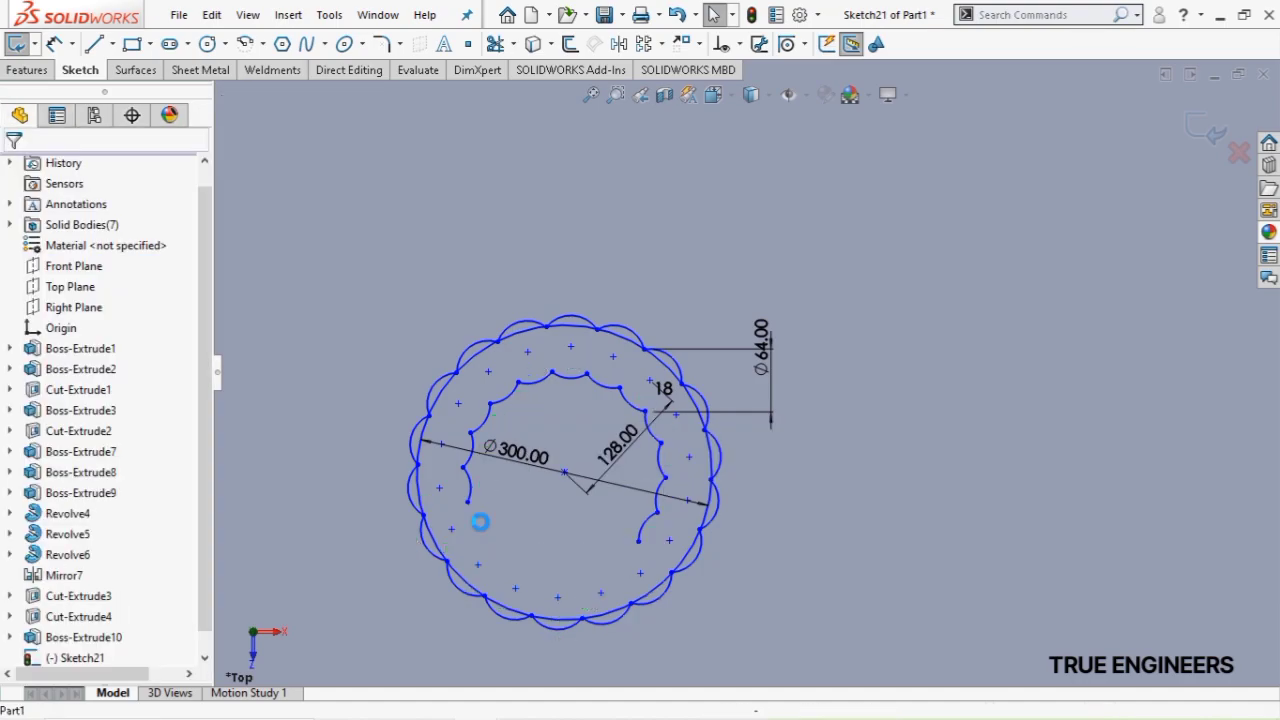
{"action": "left_click", "coordinate": [665, 493]}
{"action": "key", "text": "Delete"}
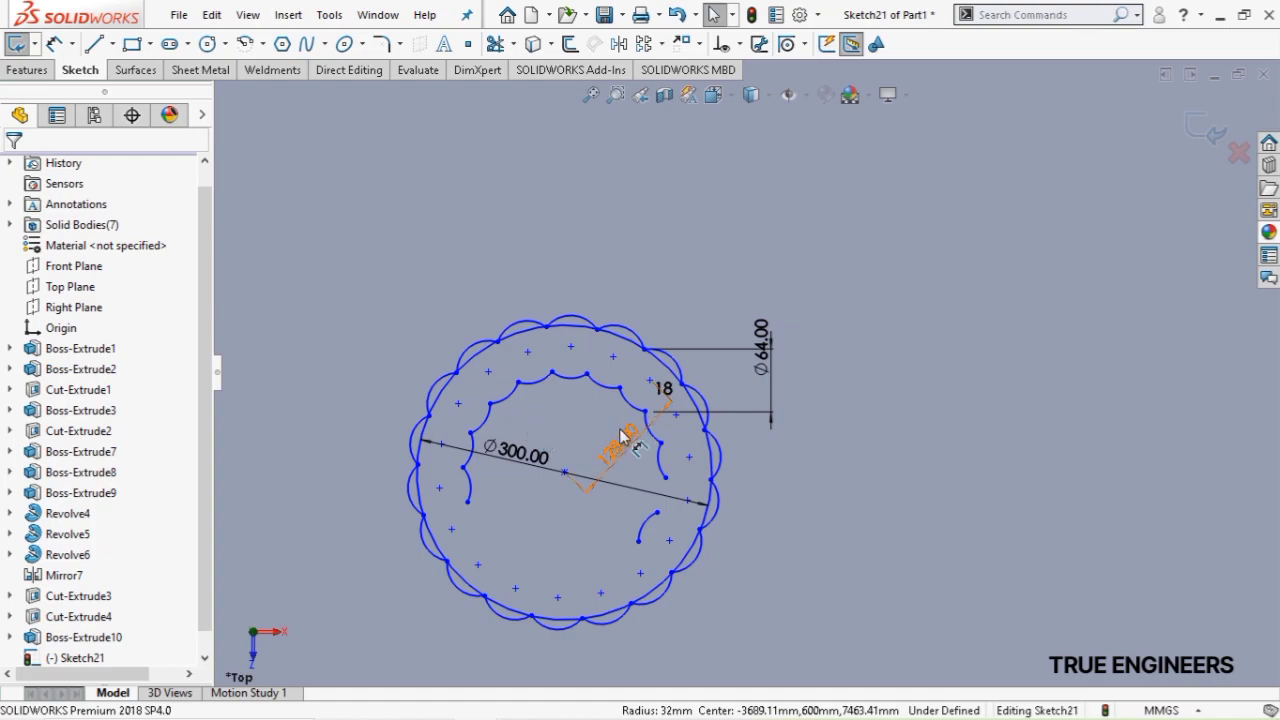
{"action": "mouse_move", "coordinate": [620, 405]}
{"action": "left_mouse_down"}
{"action": "mouse_move", "coordinate": [514, 372]}
{"action": "mouse_move", "coordinate": [487, 392]}
{"action": "left_mouse_up"}
{"action": "key", "text": "Delete"}
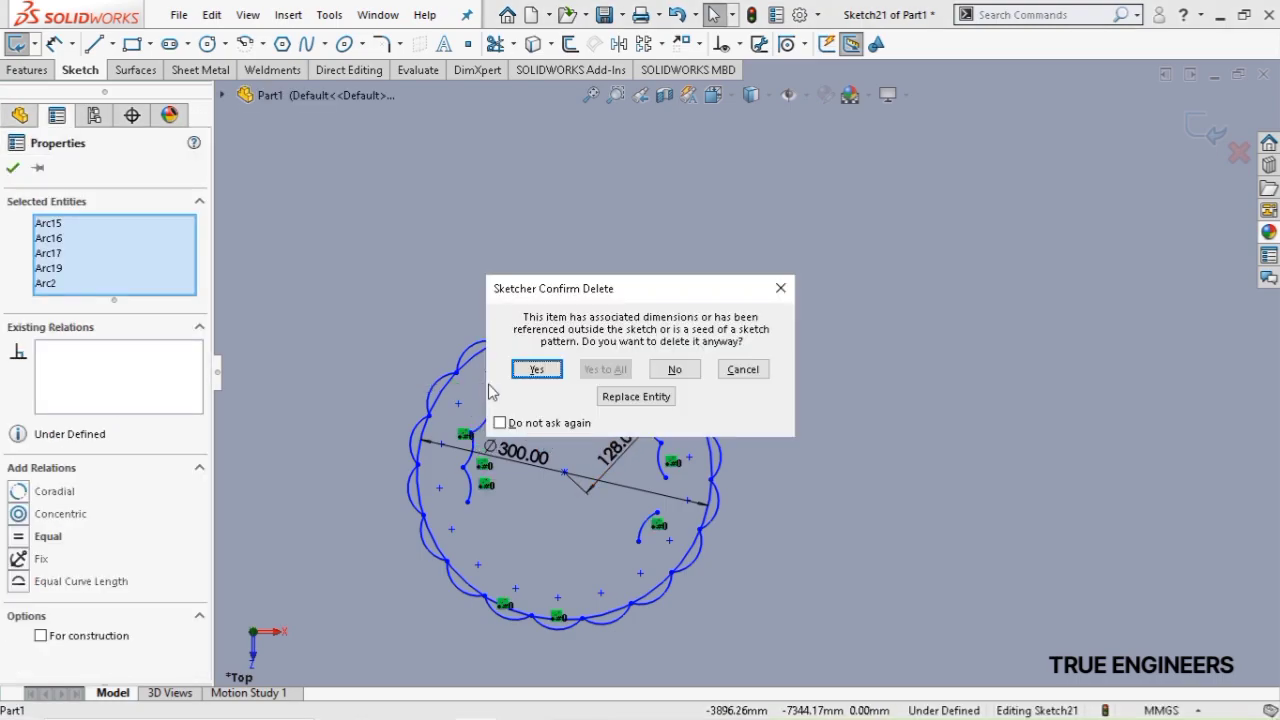
{"action": "left_click", "coordinate": [539, 370]}
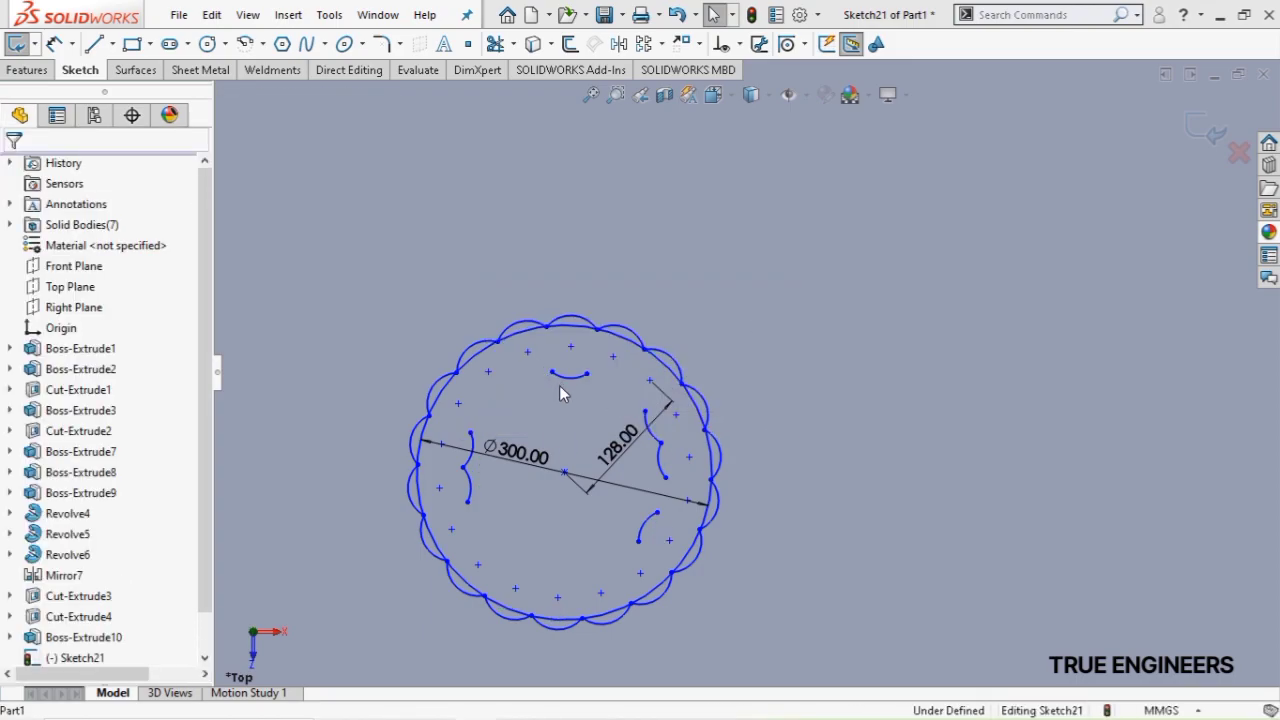
{"action": "left_click_drag", "start_coordinate": [458, 402], "coordinate": [487, 524]}
{"action": "key", "text": "Delete"}
{"action": "left_click_drag", "start_coordinate": [544, 360], "coordinate": [670, 553]}
{"action": "key", "text": "Delete"}
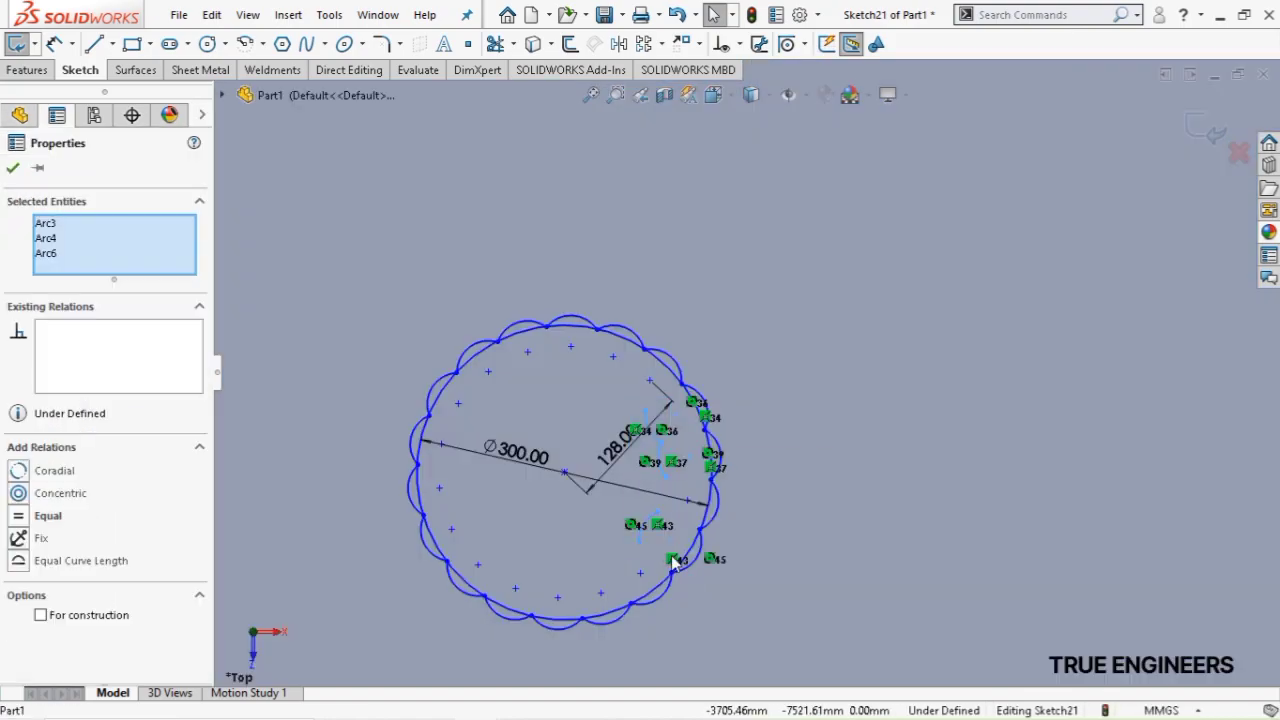
{"action": "key", "text": "Delete"}
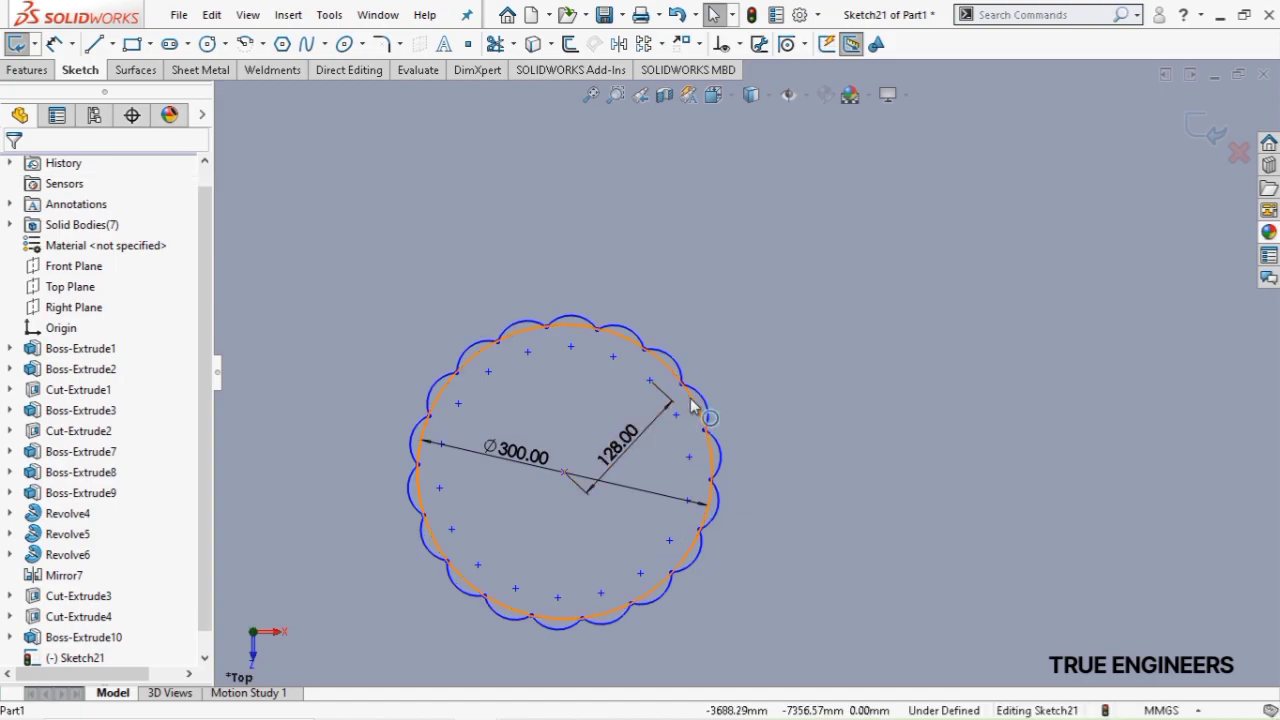
Convert the 300 mm circle to construction geometry so that only the outer lobes form the column profile
{"action": "left_click", "coordinate": [695, 412]}
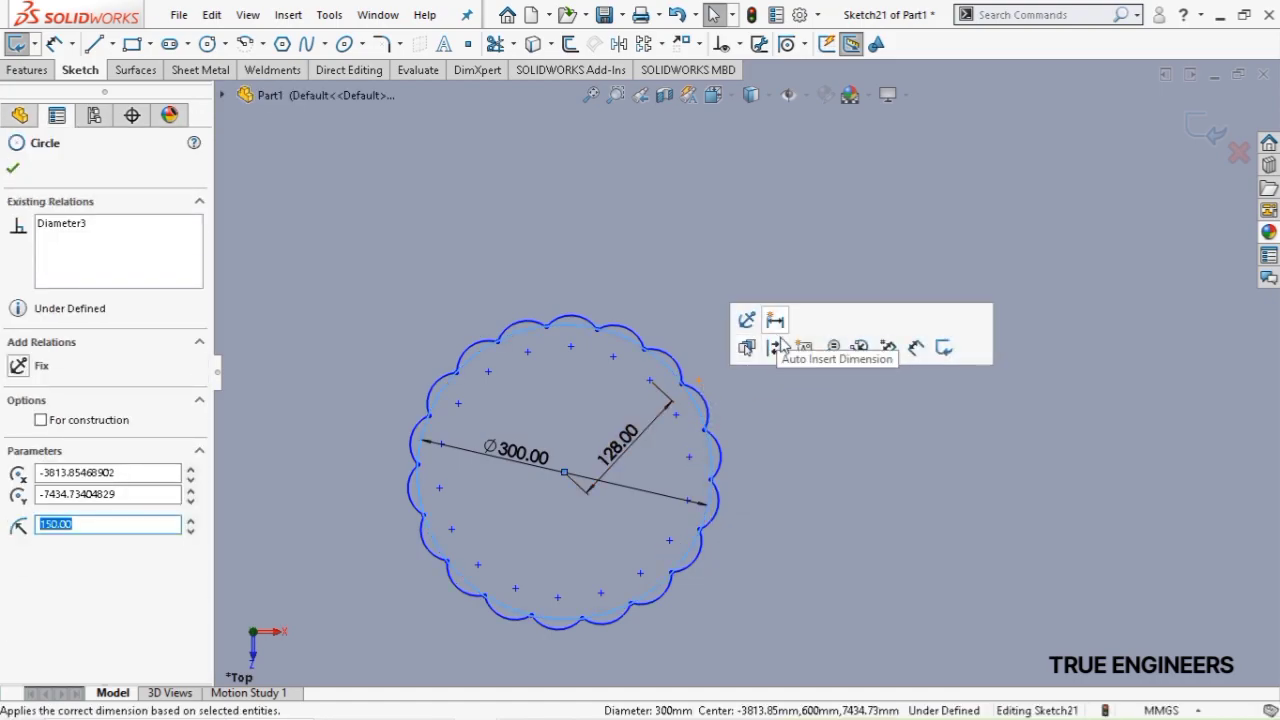
{"action": "left_click", "coordinate": [747, 399]}
{"action": "scroll", "coordinate": [750, 385], "scroll_direction": "up", "scroll_amount": 4}
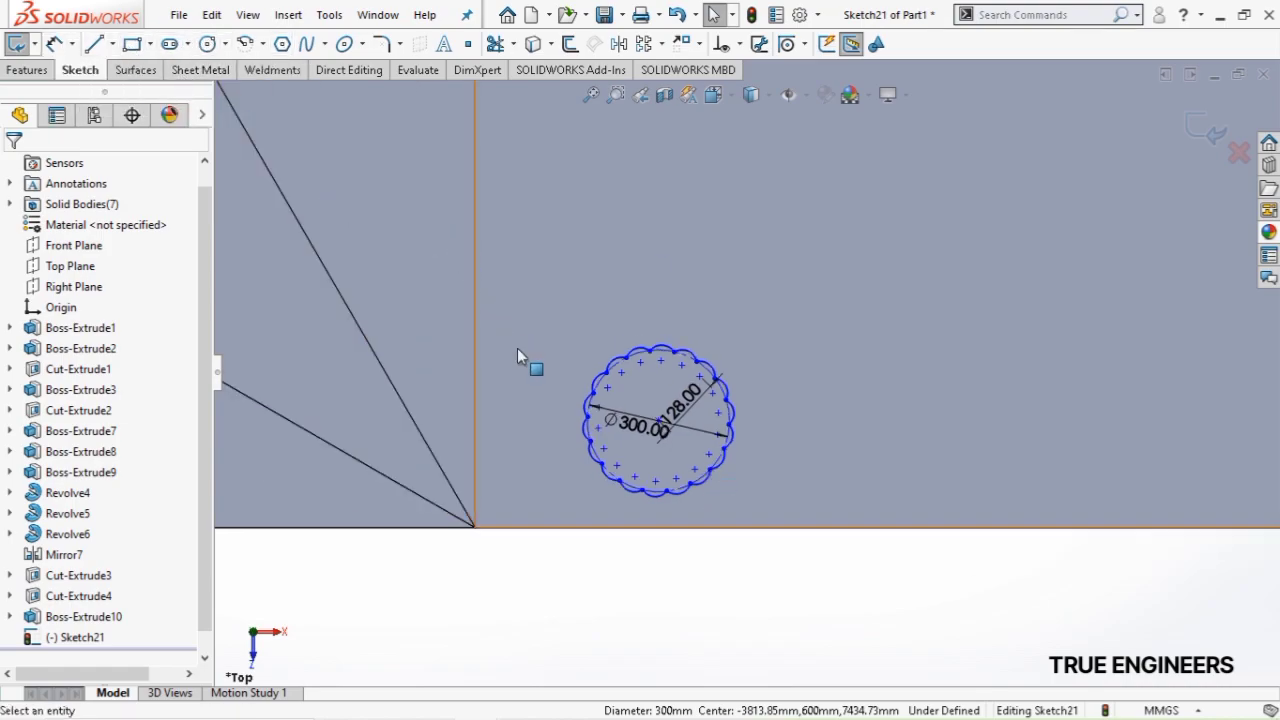
Dimension the circle's centre 200 mm from the porch floor's front edge
{"action": "scroll", "coordinate": [601, 484], "scroll_direction": "up", "scroll_amount": 1}
{"action": "scroll", "coordinate": [690, 423], "scroll_direction": "down", "scroll_amount": 1}
{"action": "left_click", "coordinate": [72, 43]}
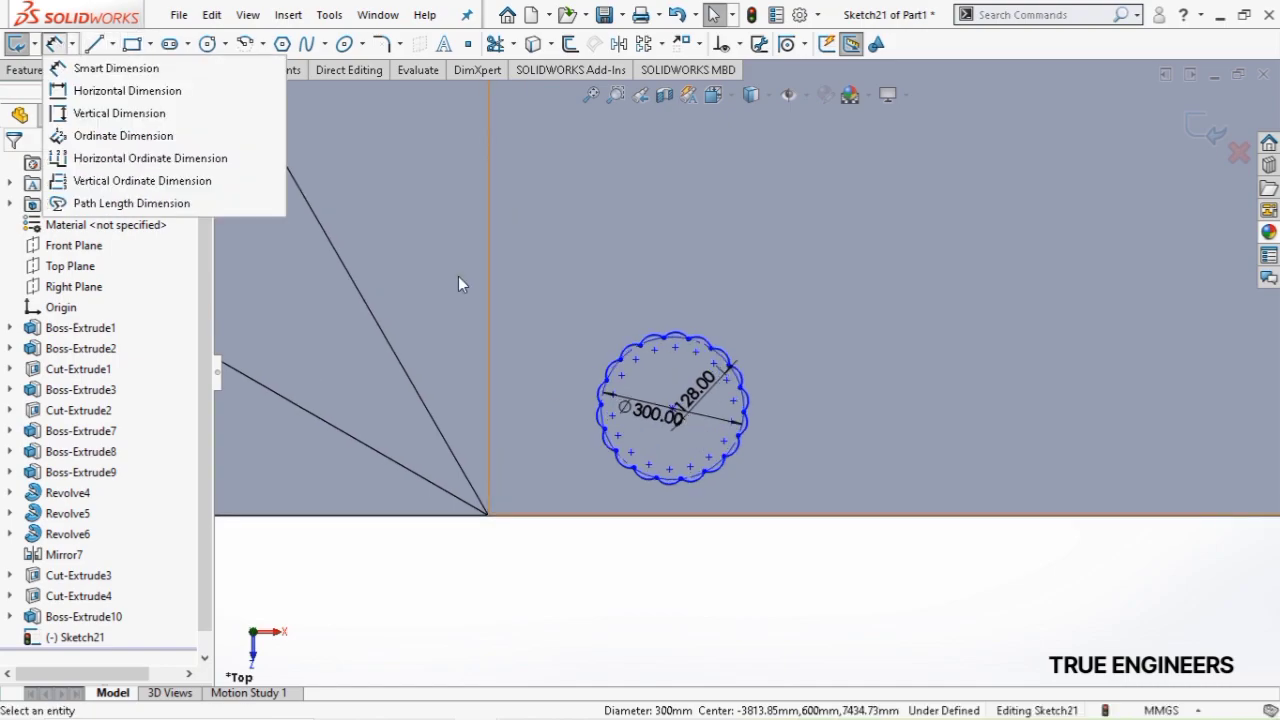
{"action": "left_click", "coordinate": [110, 68]}
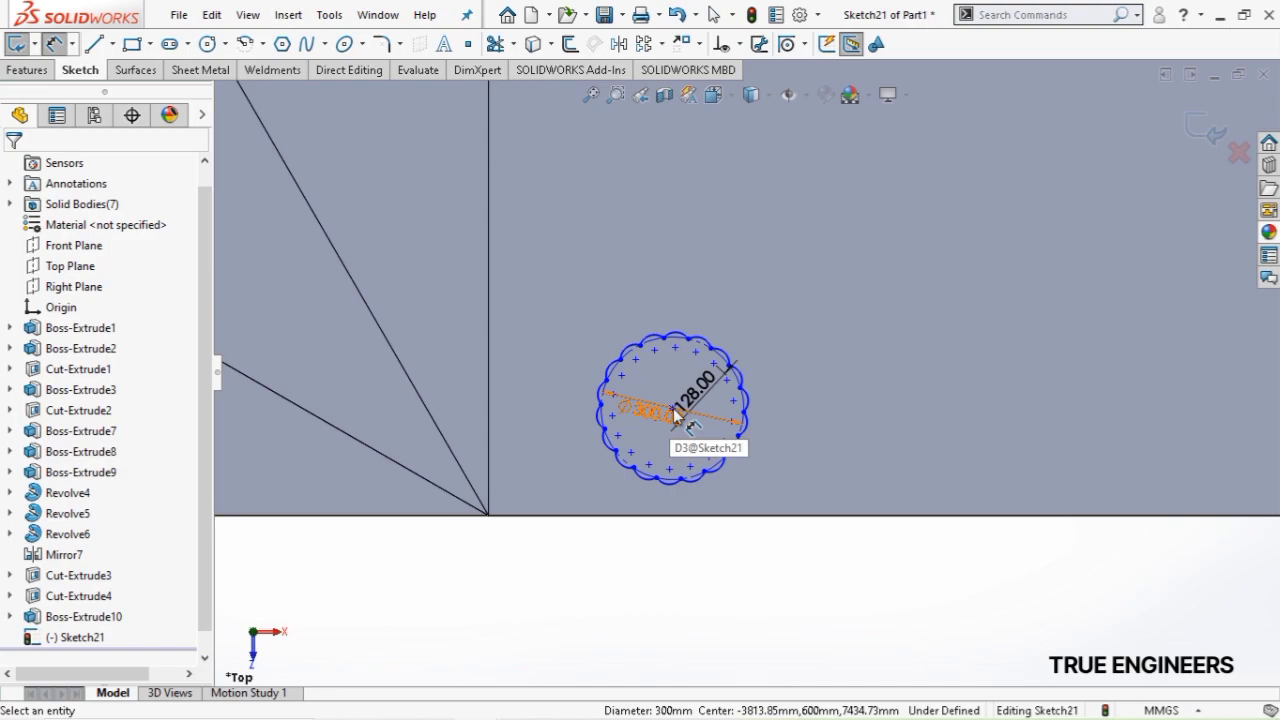
{"action": "scroll", "coordinate": [676, 418], "scroll_direction": "up", "scroll_amount": 3}
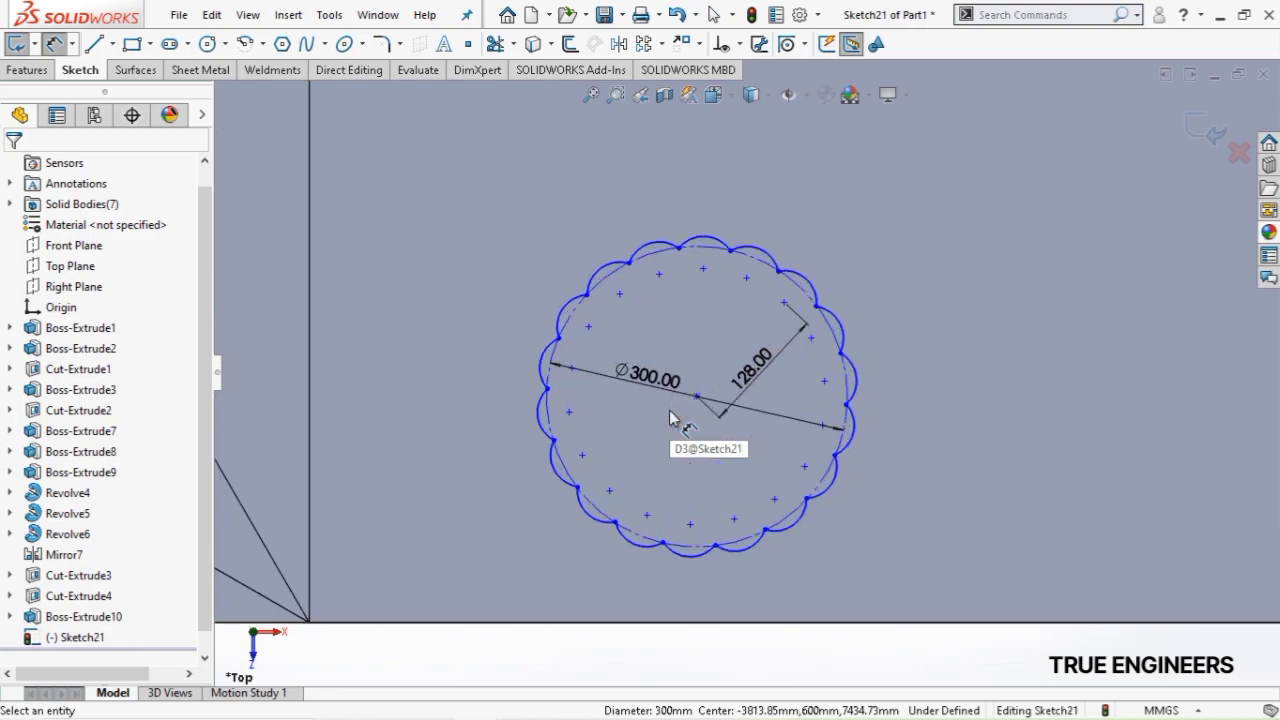
{"action": "left_click", "coordinate": [700, 399]}
{"action": "scroll", "coordinate": [690, 612], "scroll_direction": "down", "scroll_amount": 1}
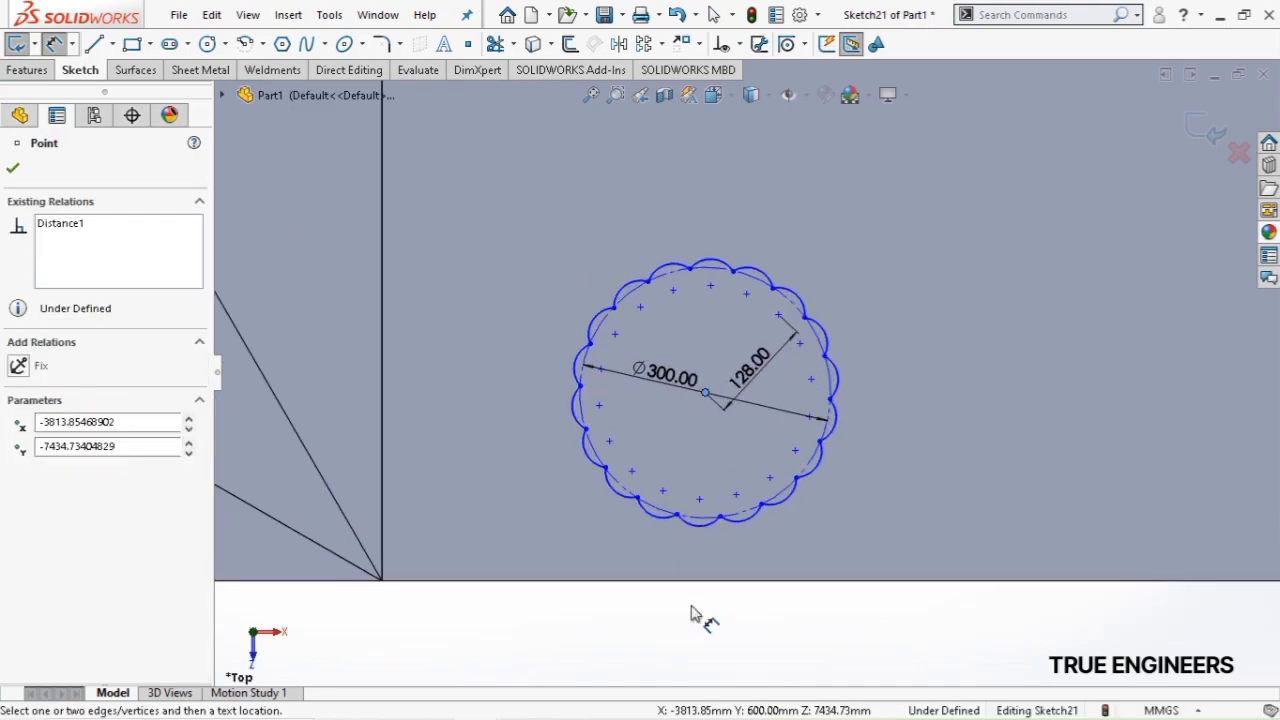
{"action": "left_click", "coordinate": [728, 582]}
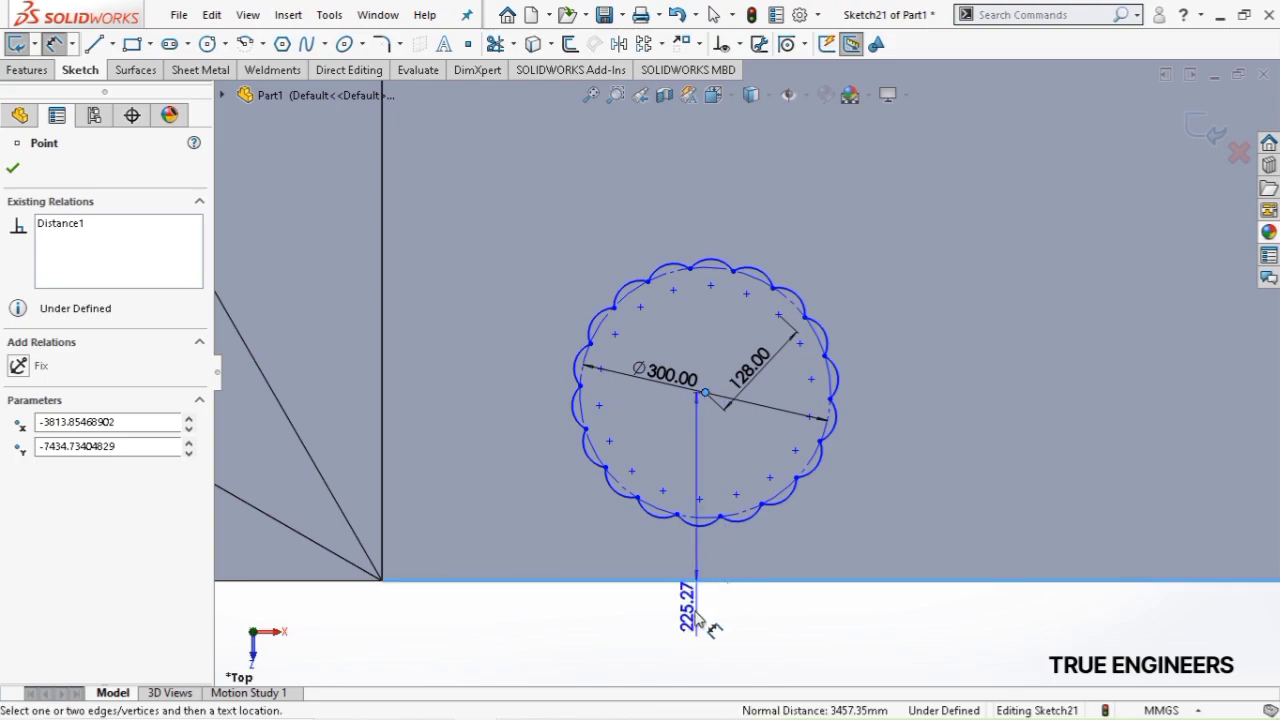
{"action": "left_click", "coordinate": [690, 612]}
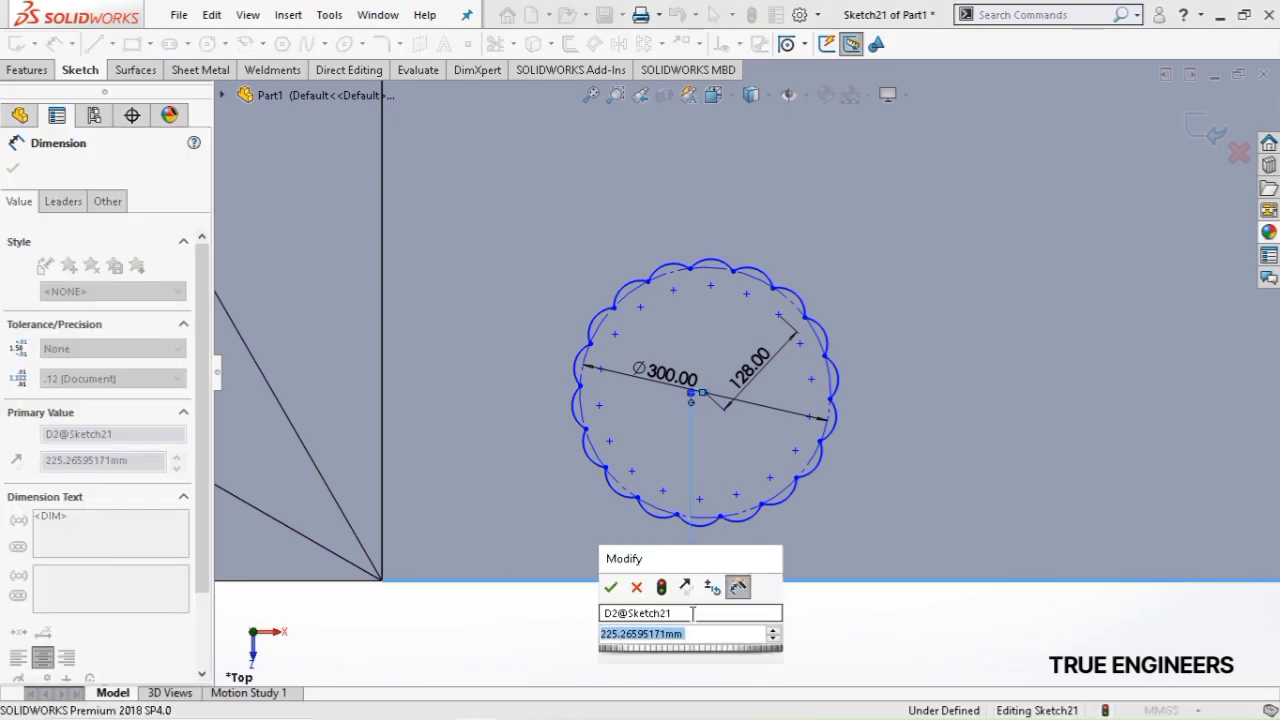
{"action": "type", "text": "200"}
{"action": "key", "text": "Return"}
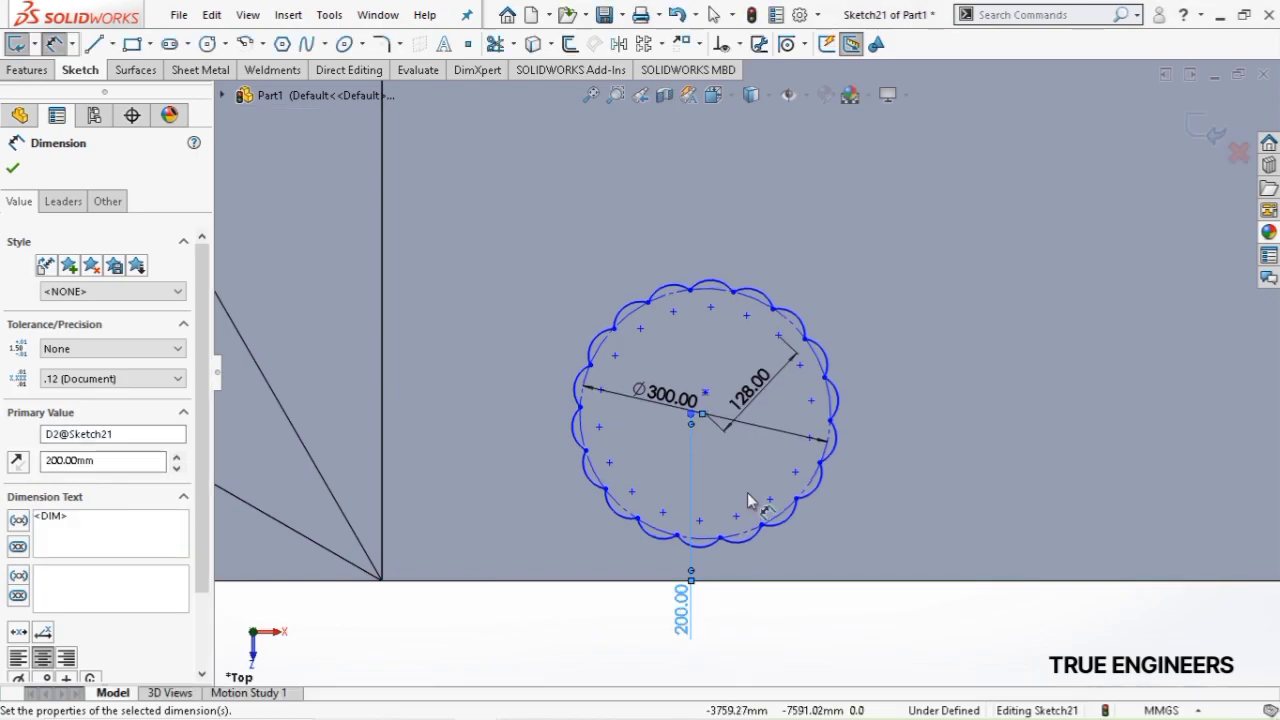
Dimension the circle's centre 200 mm from the vertical edge beside the fan-shaped corner steps
{"action": "left_click", "coordinate": [705, 413]}
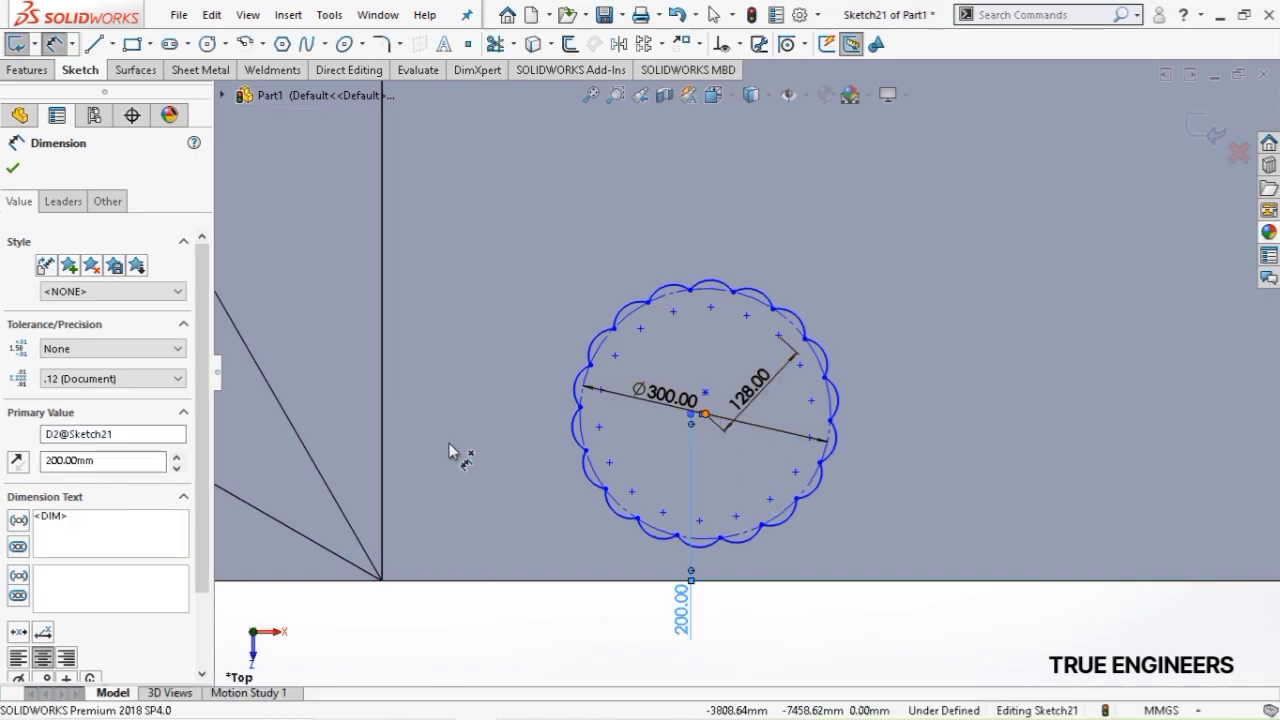
{"action": "left_click", "coordinate": [381, 461]}
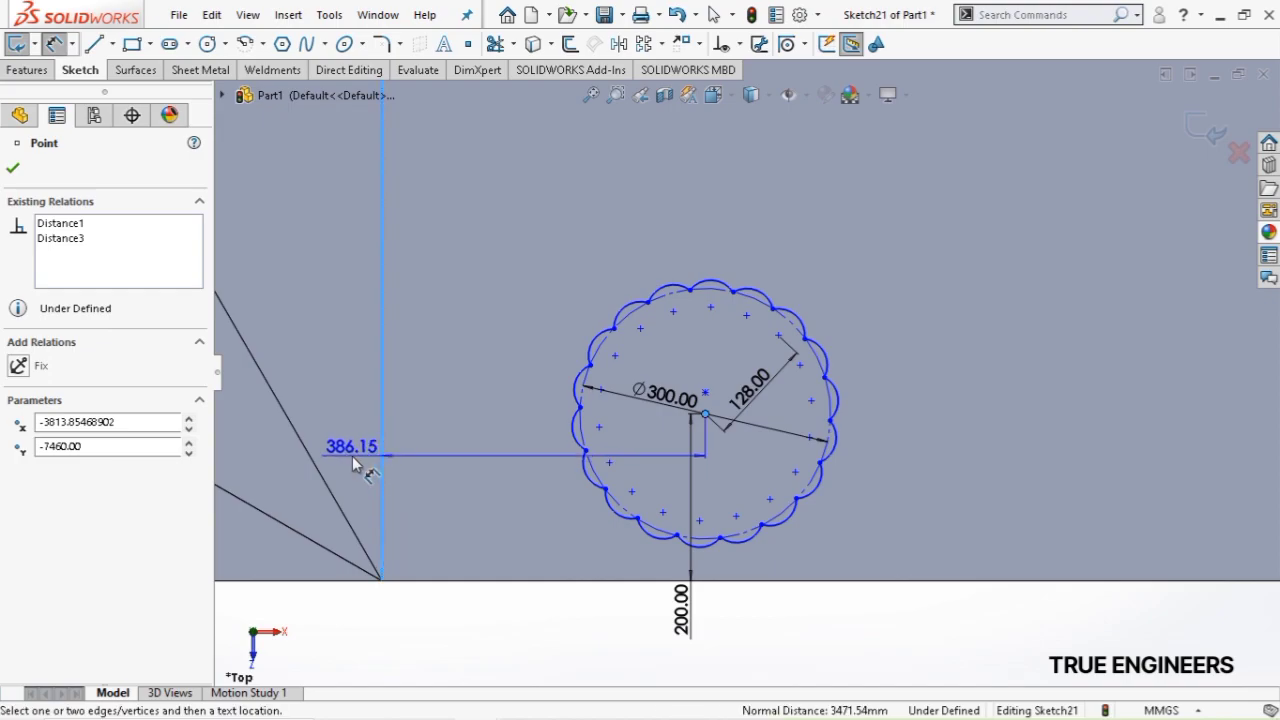
{"action": "left_click", "coordinate": [352, 456]}
{"action": "key", "text": "Return"}
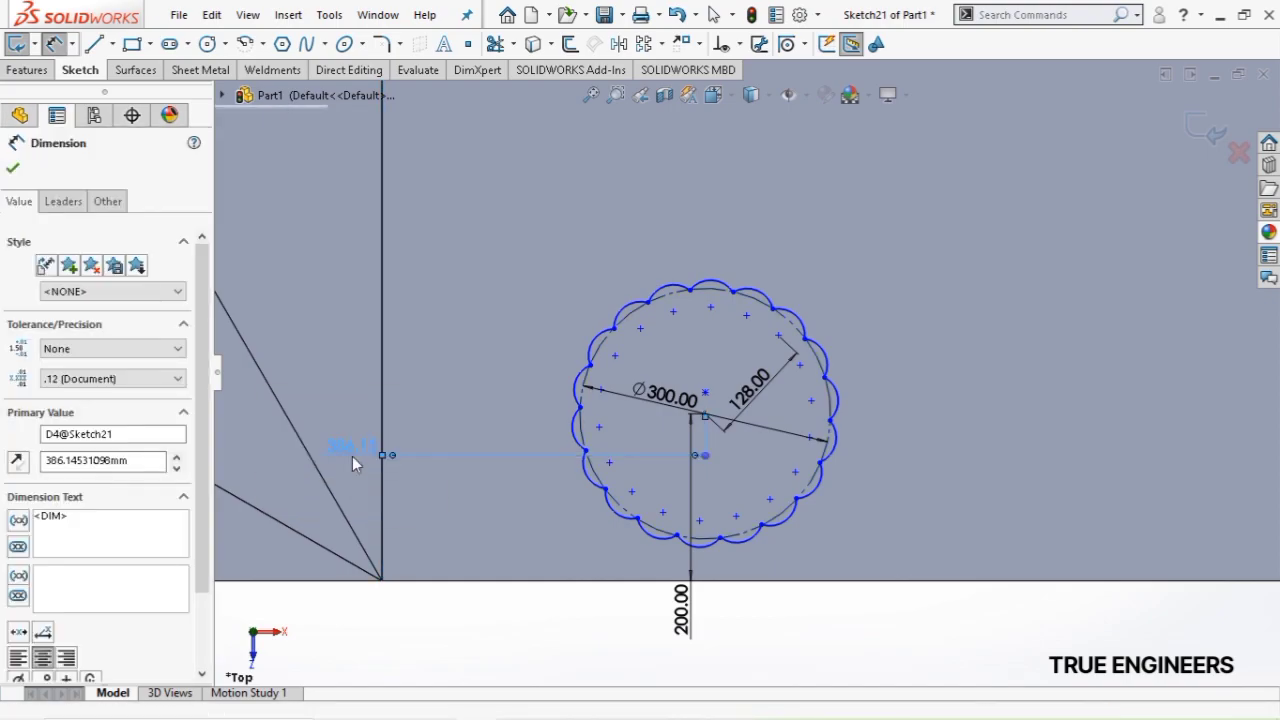
{"action": "scroll", "coordinate": [937, 628], "scroll_direction": "up", "scroll_amount": 6}
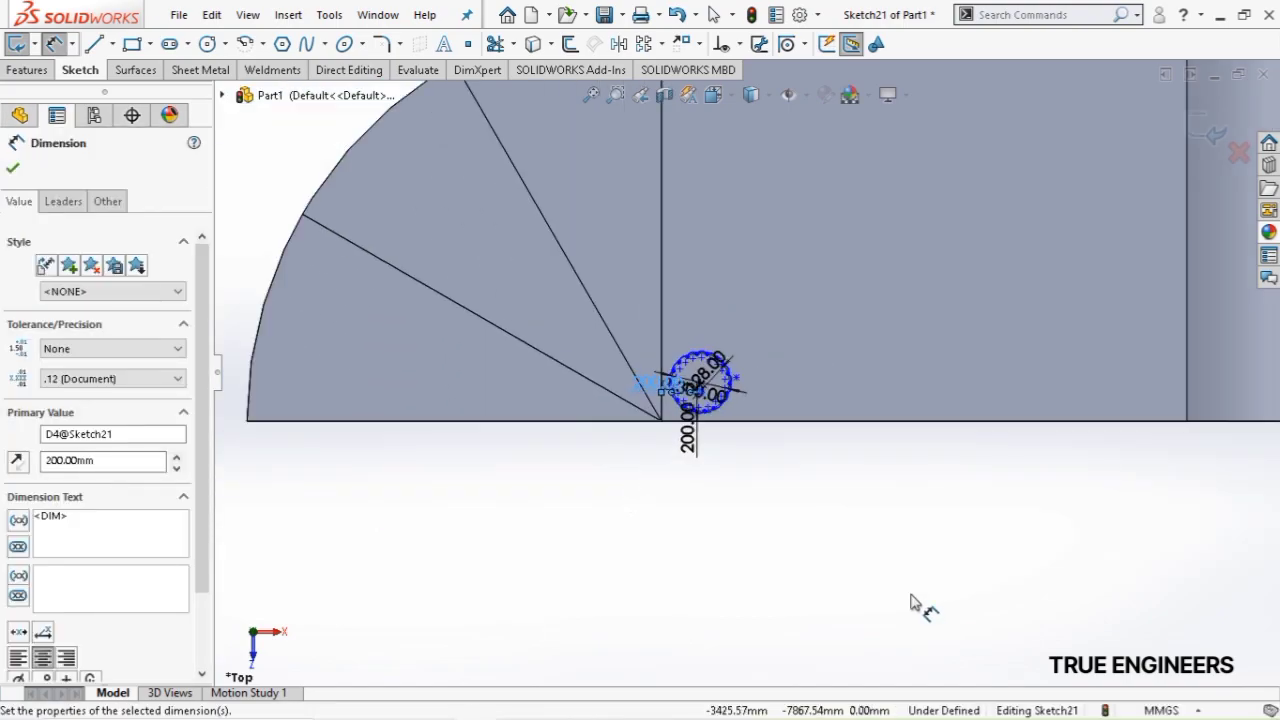
{"action": "scroll", "coordinate": [867, 304], "scroll_direction": "down", "scroll_amount": 2}
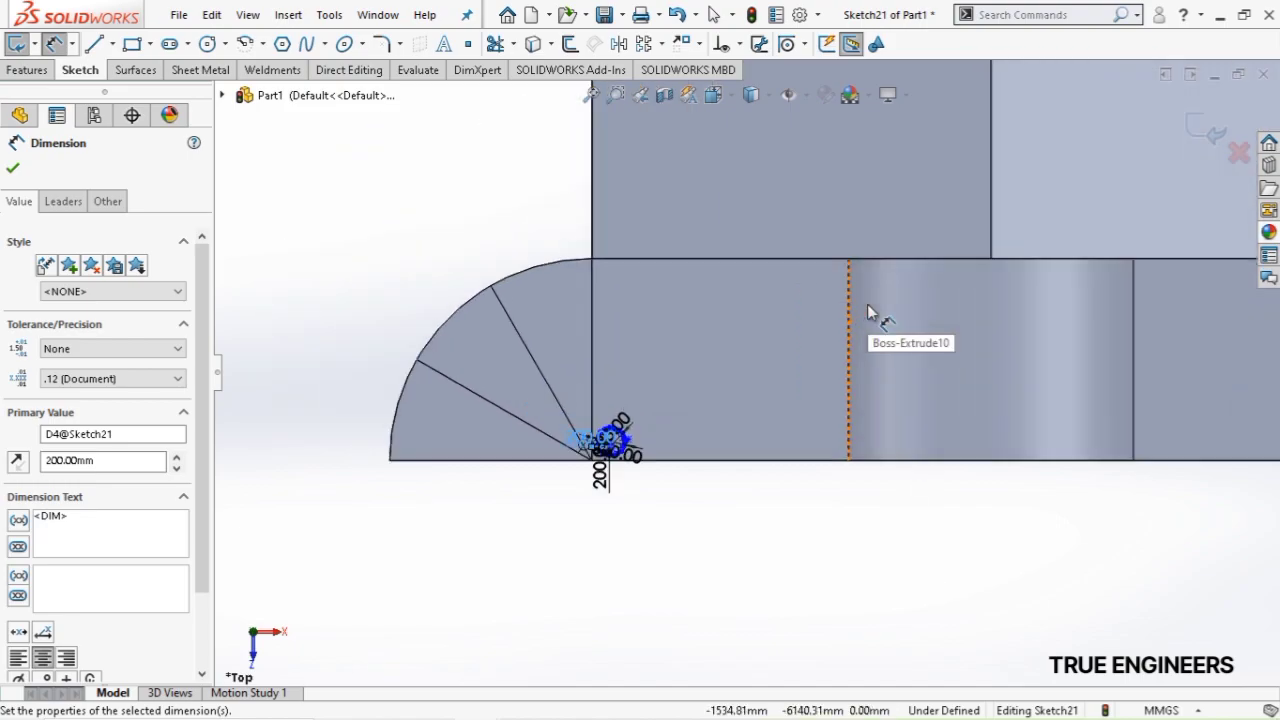
{"action": "scroll", "coordinate": [635, 415], "scroll_direction": "down", "scroll_amount": 2}
{"action": "key", "text": "Escape"}
Create a linear sketch pattern of the scalloped column profile along the X-axis with 2 instances spaced 2310 mm apart
{"action": "mouse_move", "coordinate": [516, 383]}
{"action": "left_mouse_down"}
{"action": "mouse_move", "coordinate": [724, 568]}
{"action": "mouse_move", "coordinate": [706, 517]}
{"action": "left_mouse_up"}
{"action": "left_click", "coordinate": [645, 44]}
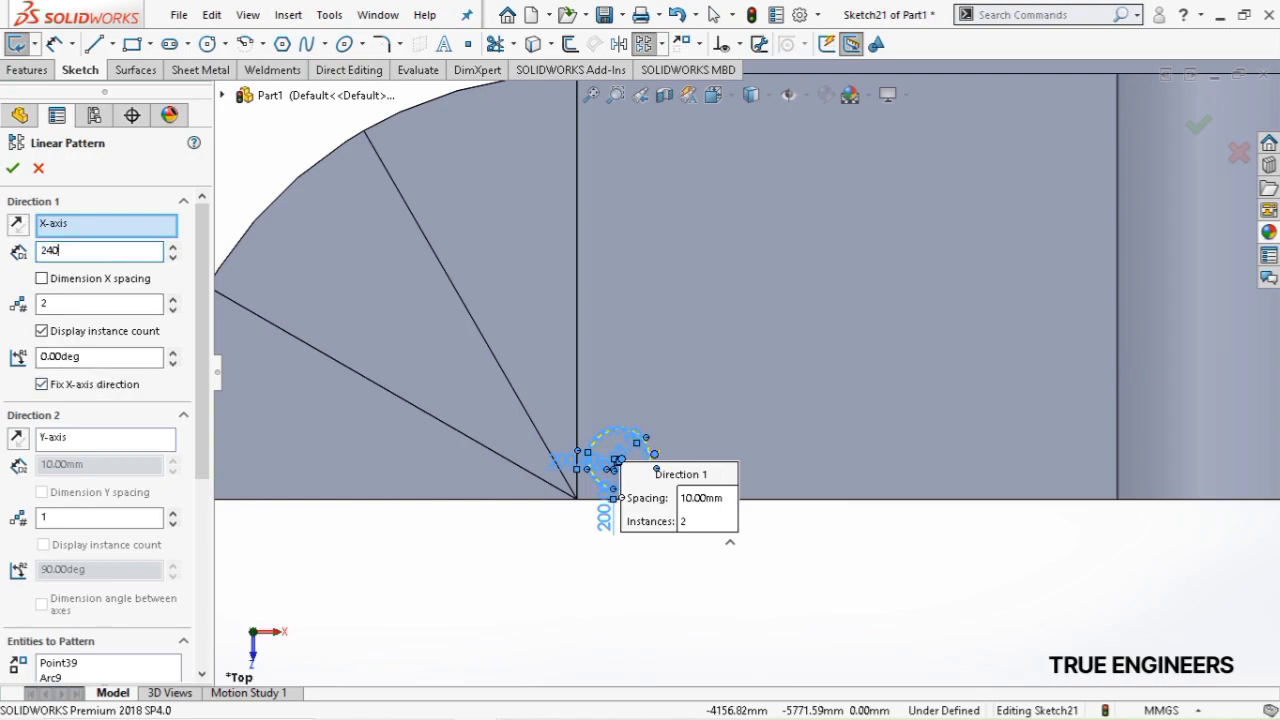
{"action": "key", "text": "Return"}
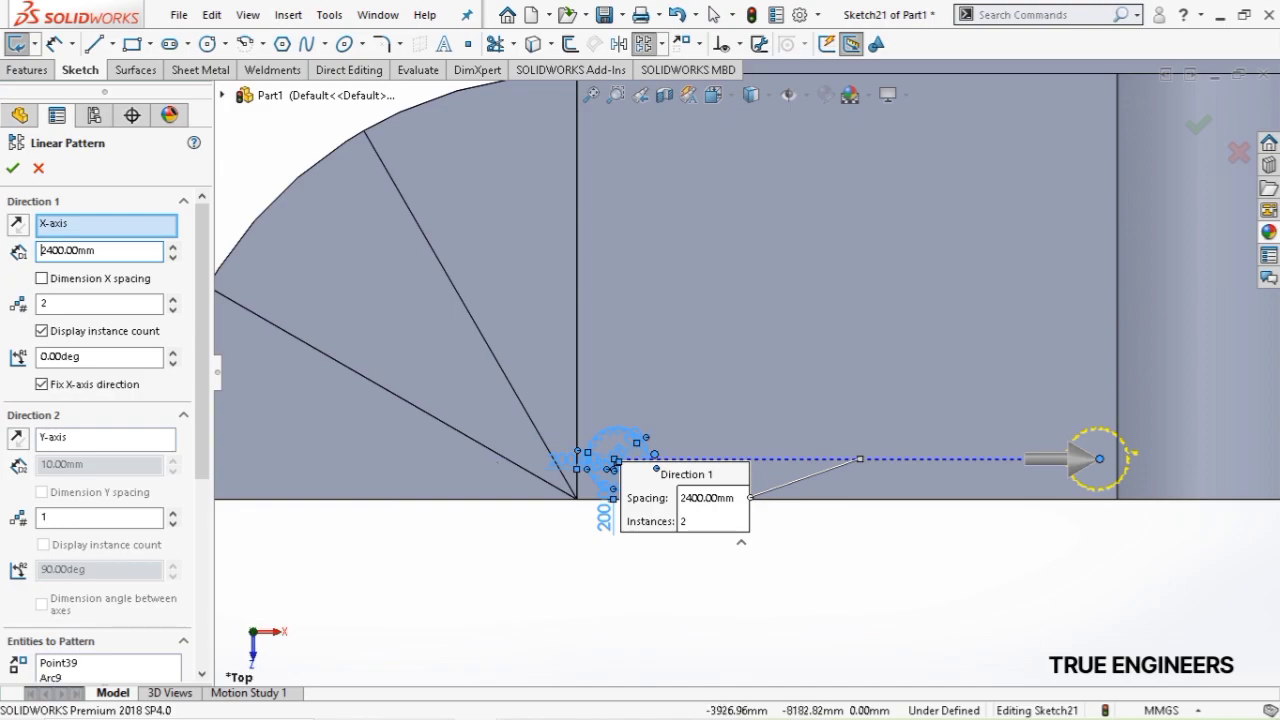
{"action": "scroll", "coordinate": [1183, 450], "scroll_direction": "up", "scroll_amount": 1}
{"action": "scroll", "coordinate": [1182, 455], "scroll_direction": "down", "scroll_amount": 2}
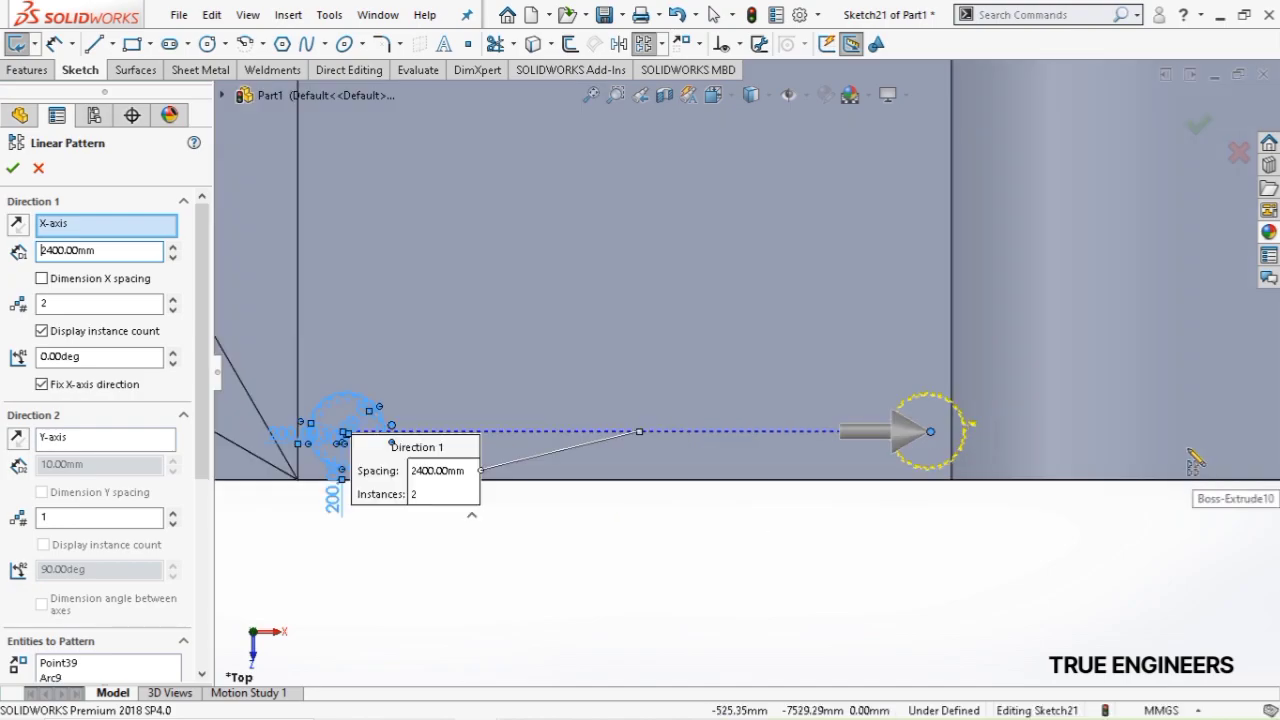
{"action": "scroll", "coordinate": [1248, 468], "scroll_direction": "up", "scroll_amount": 1}
{"action": "scroll", "coordinate": [1258, 476], "scroll_direction": "down", "scroll_amount": 2}
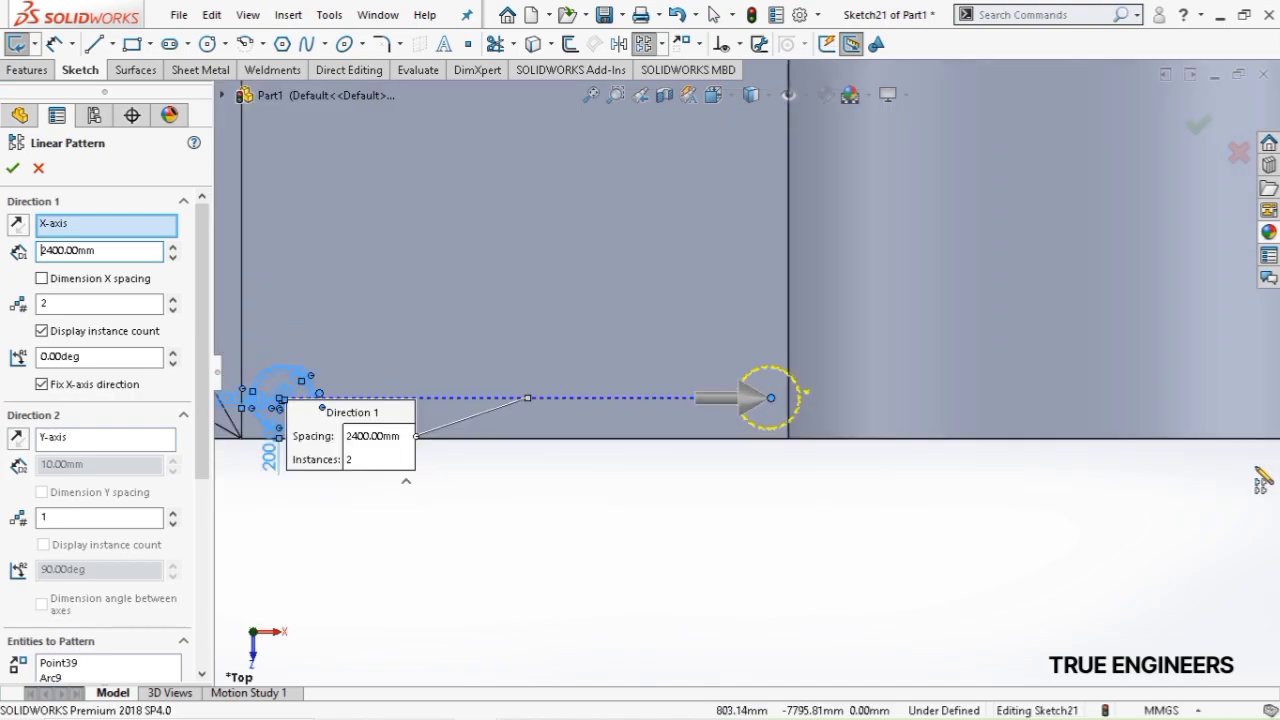
{"action": "left_click", "coordinate": [172, 258]}
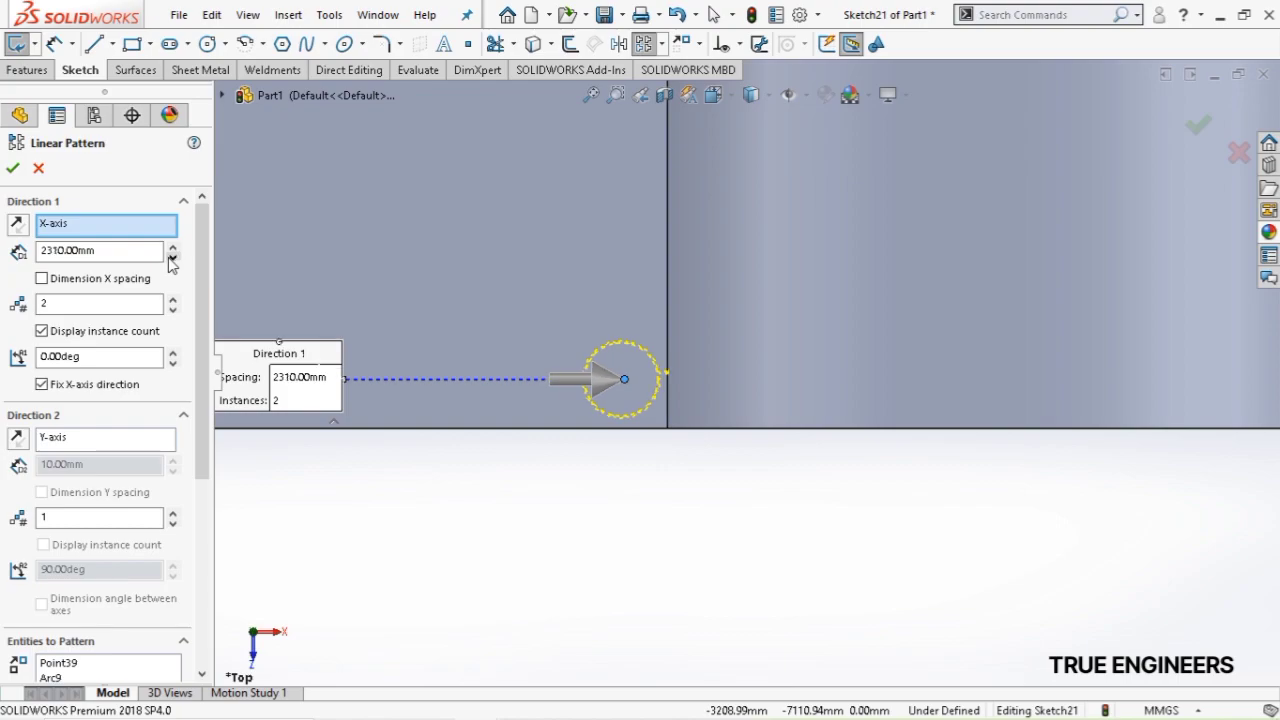
{"action": "left_click", "coordinate": [12, 168]}
Draw a vertical centerline across the porch floor, starting at the midpoint of the front edge
{"action": "scroll", "coordinate": [655, 366], "scroll_direction": "up", "scroll_amount": 3}
{"action": "mouse_move", "coordinate": [351, 285]}
{"action": "left_mouse_down"}
{"action": "mouse_move", "coordinate": [691, 470]}
{"action": "mouse_move", "coordinate": [828, 514]}
{"action": "mouse_move", "coordinate": [206, 352]}
{"action": "mouse_move", "coordinate": [232, 354]}
{"action": "left_mouse_up"}
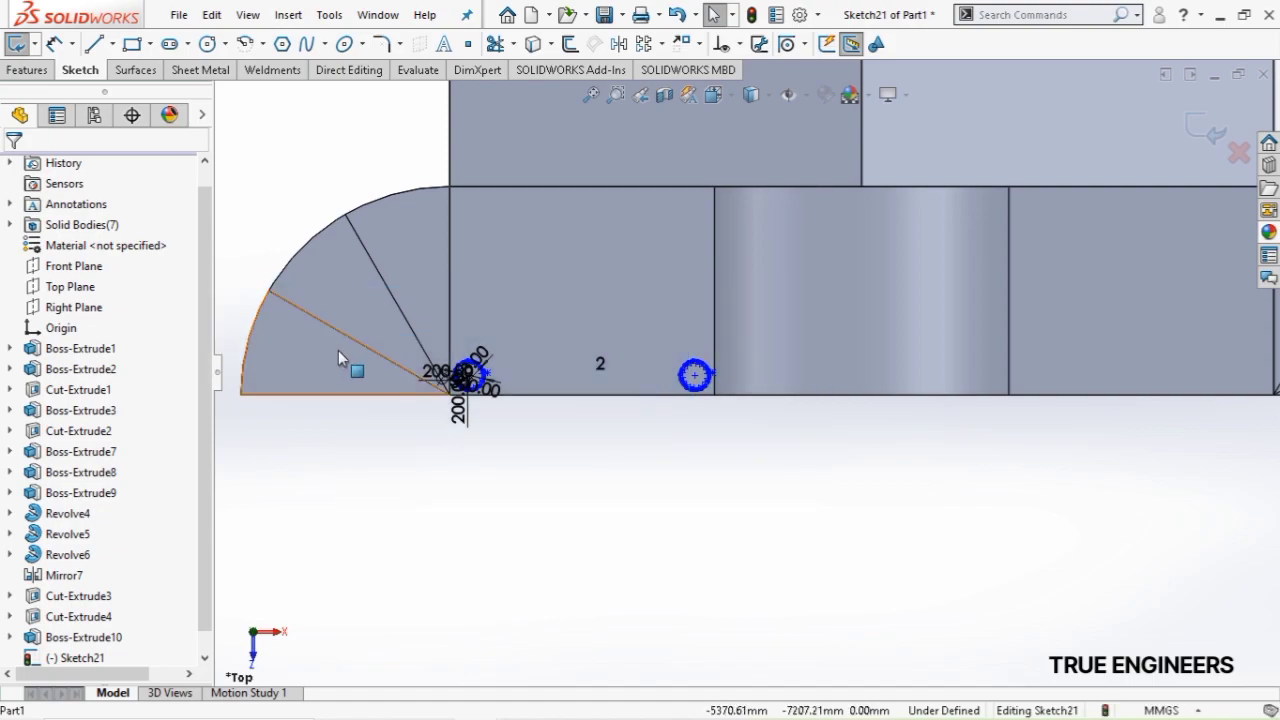
{"action": "left_click", "coordinate": [113, 44]}
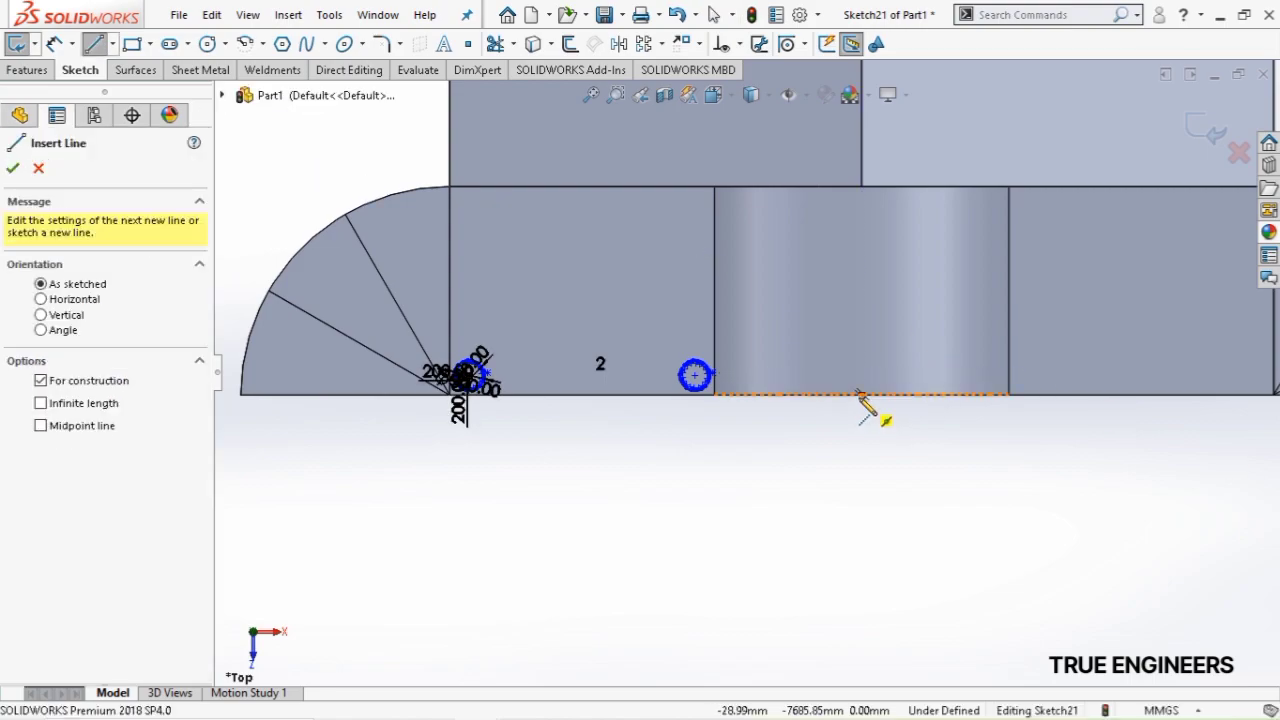
{"action": "left_click", "coordinate": [861, 393]}
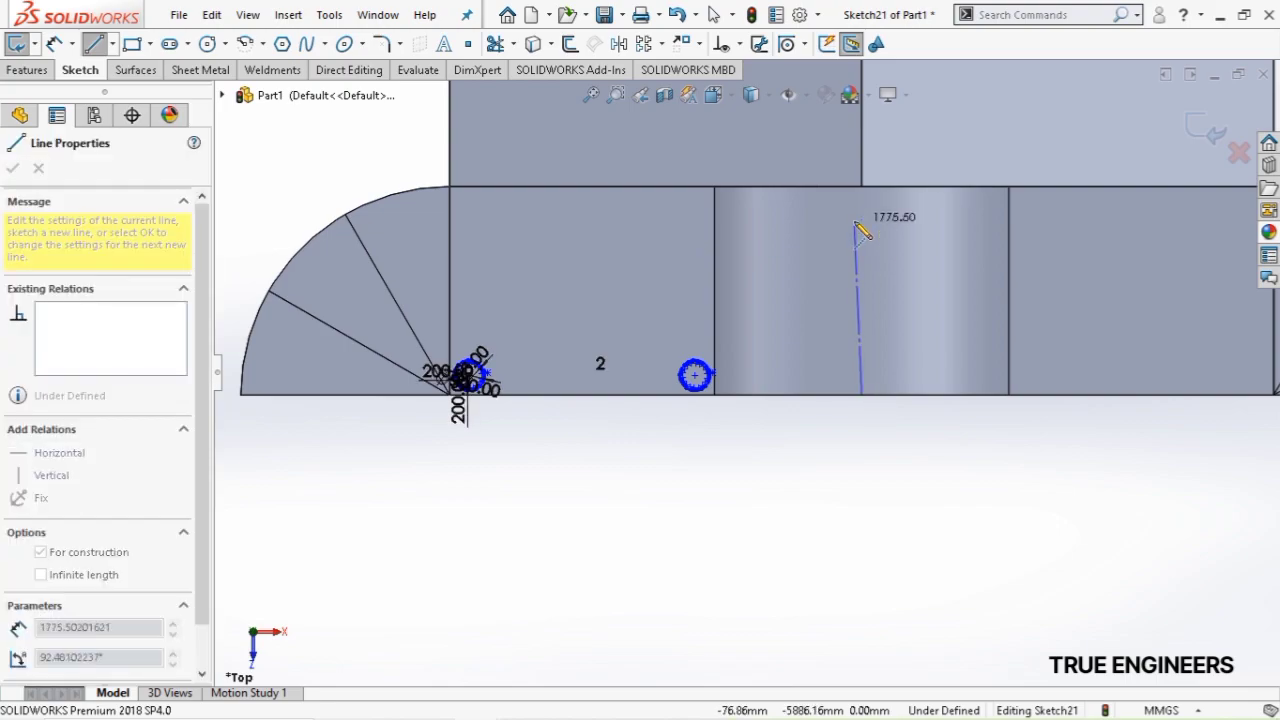
{"action": "left_click", "coordinate": [862, 215]}
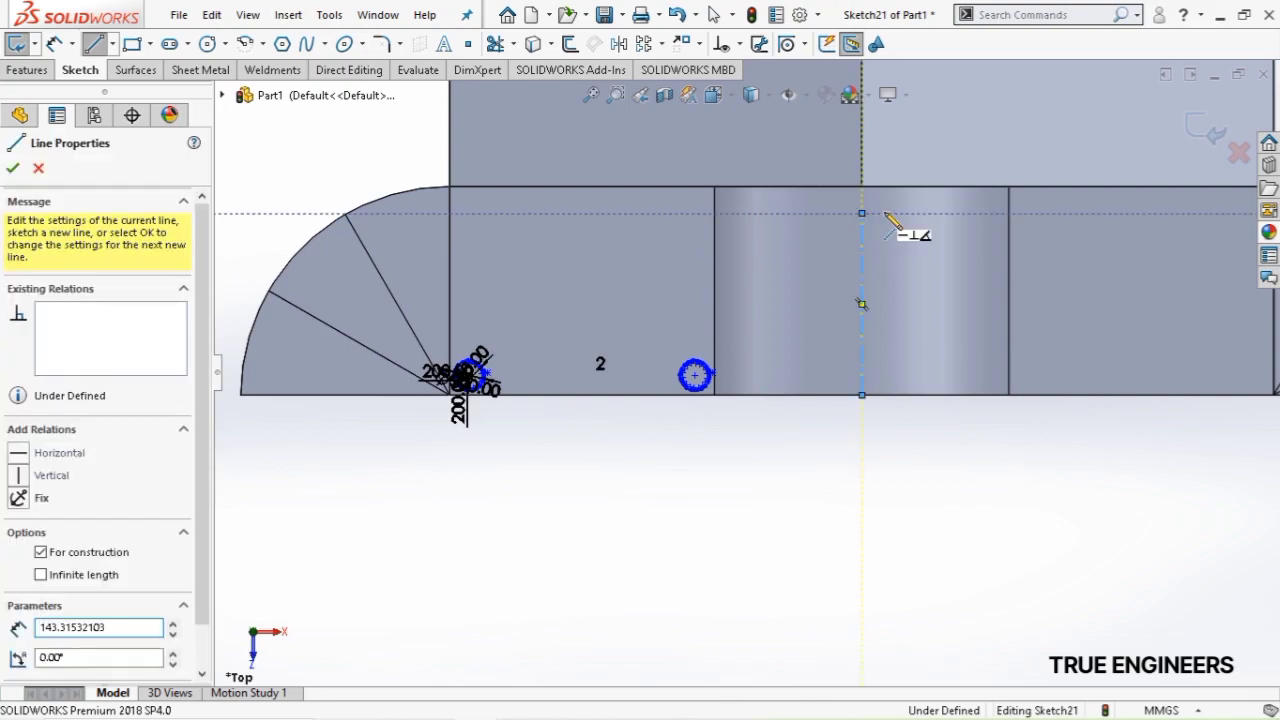
{"action": "key", "text": "Escape"}
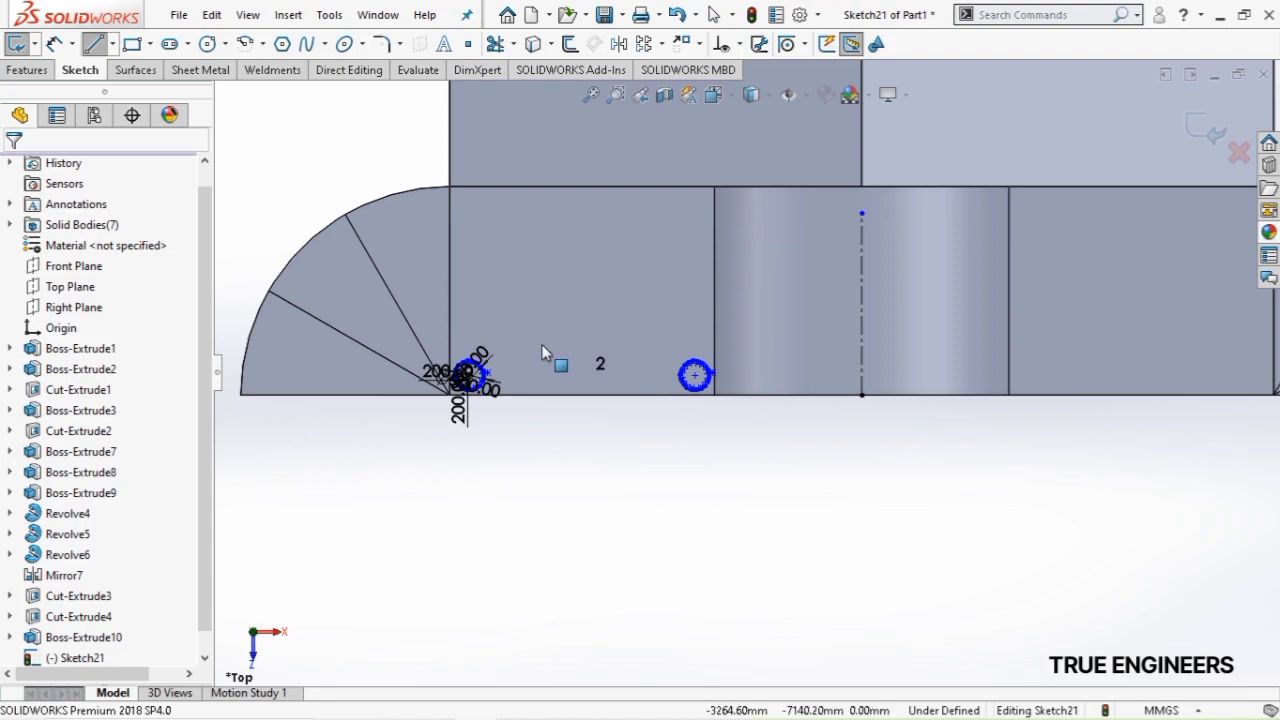
Mirror both scalloped column profiles about the vertical centerline, keeping the originals as copies
{"action": "left_click_drag", "start_coordinate": [392, 308], "coordinate": [792, 472]}
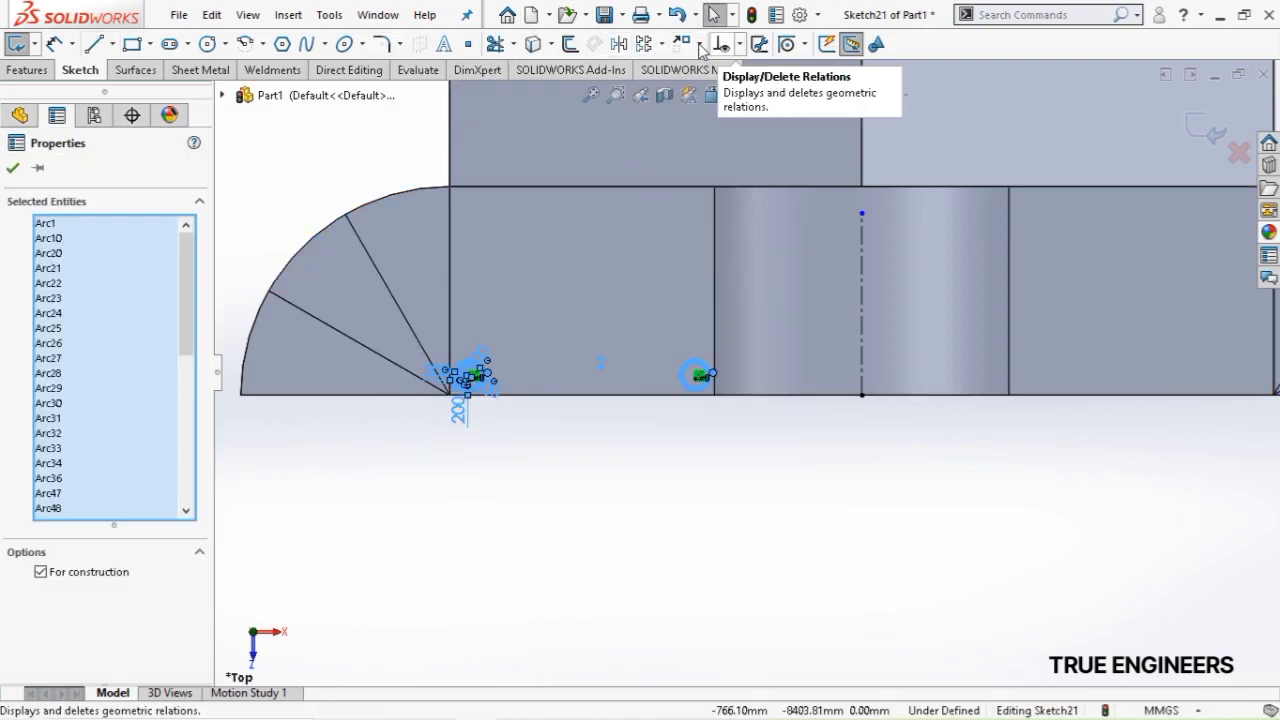
{"action": "left_click", "coordinate": [619, 46]}
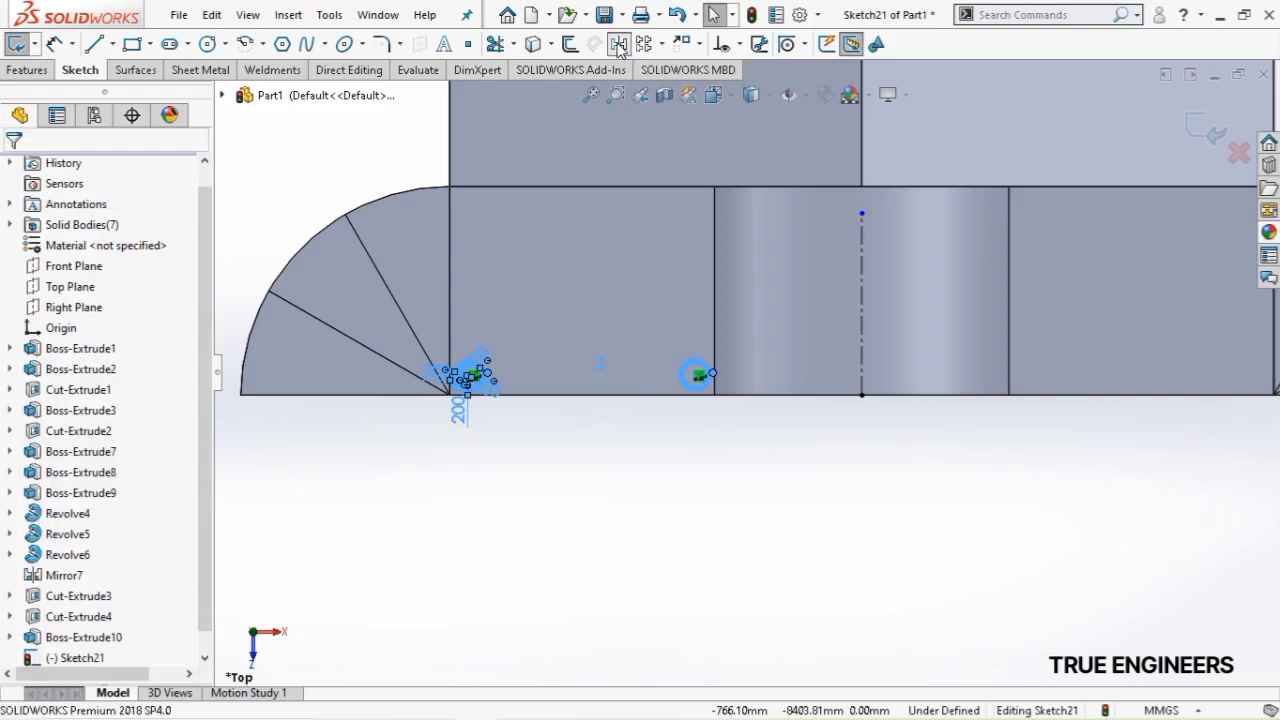
{"action": "scroll", "coordinate": [185, 525], "scroll_direction": "down", "scroll_amount": 1}
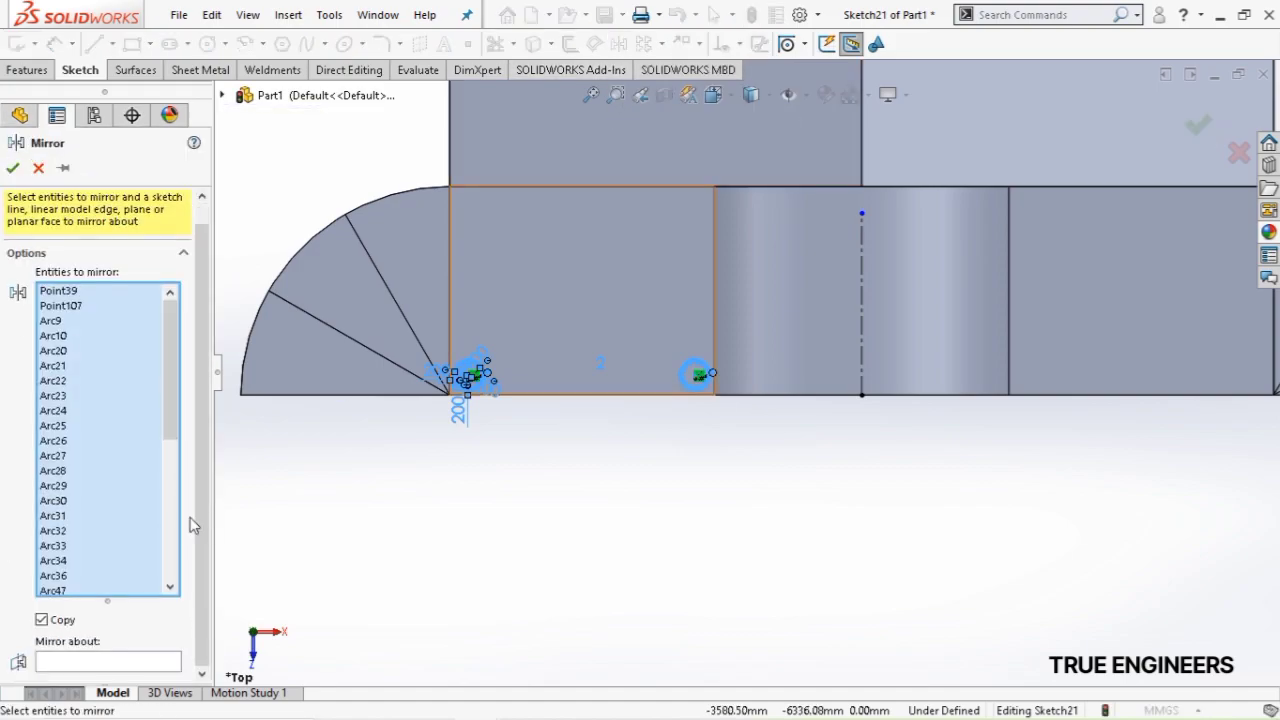
{"action": "left_click", "coordinate": [165, 663]}
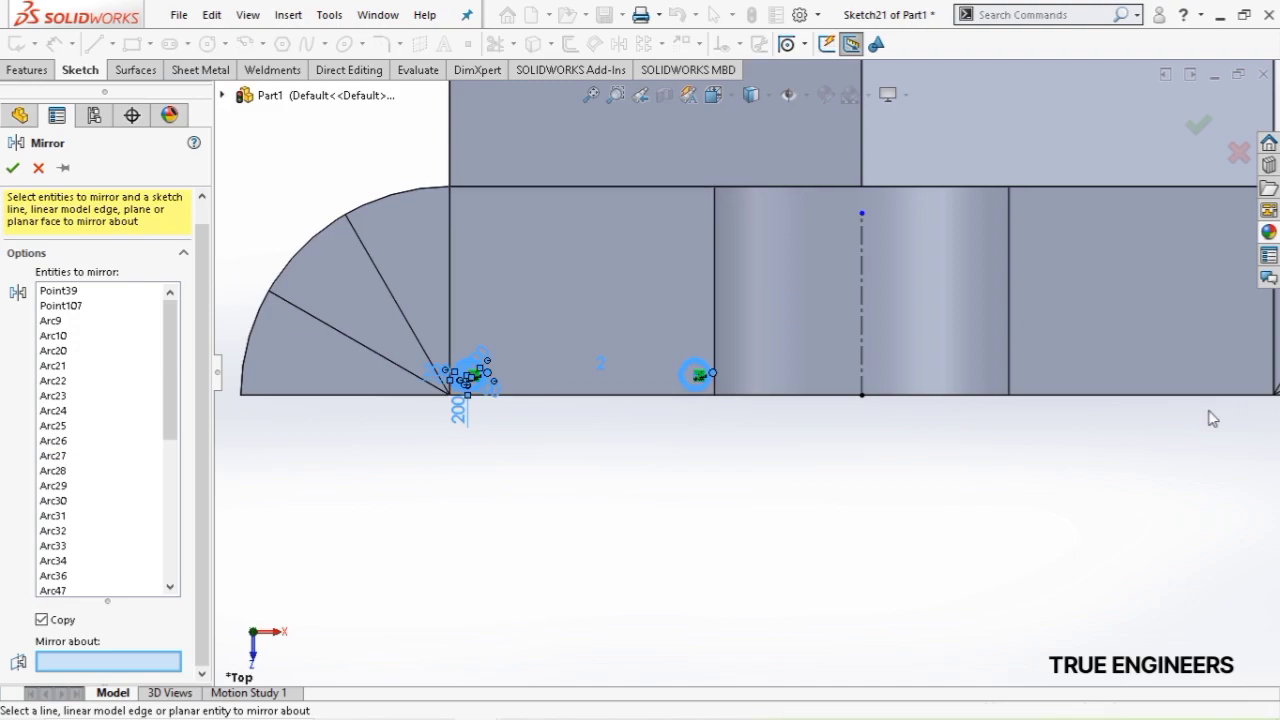
{"action": "left_click", "coordinate": [868, 358]}
{"action": "scroll", "coordinate": [883, 363], "scroll_direction": "down", "scroll_amount": 3}
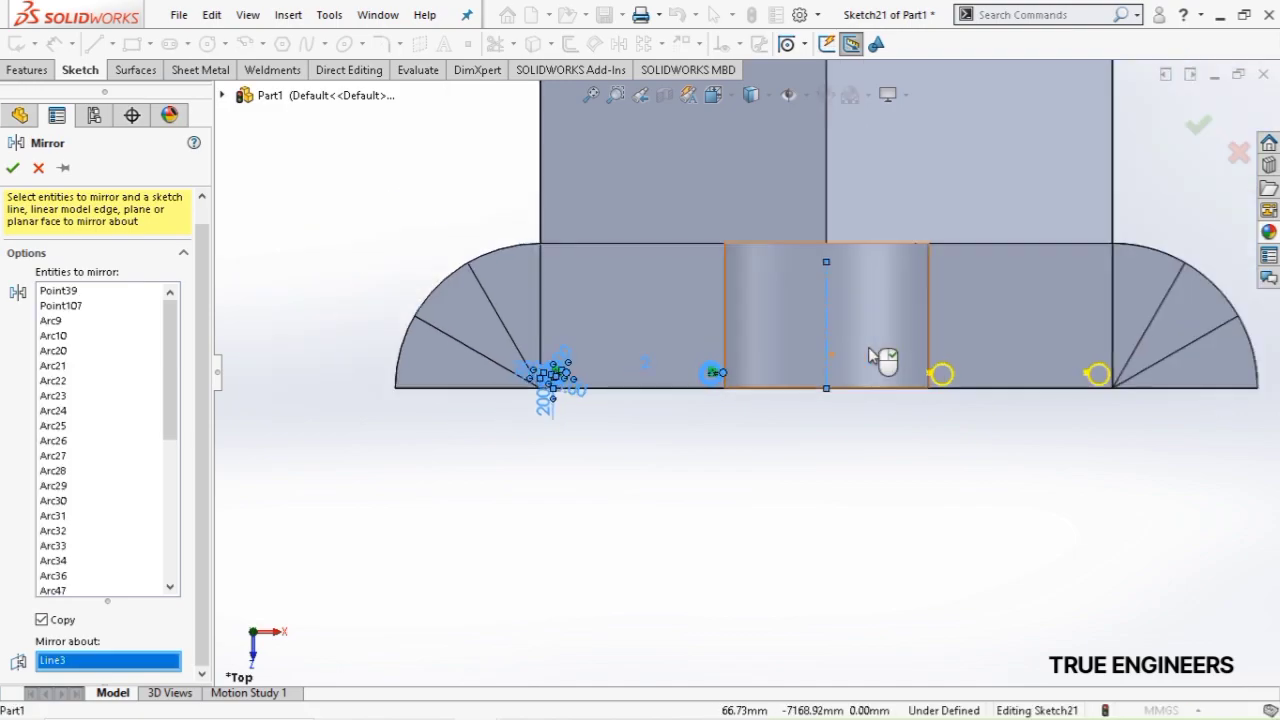
{"action": "left_click", "coordinate": [12, 168]}
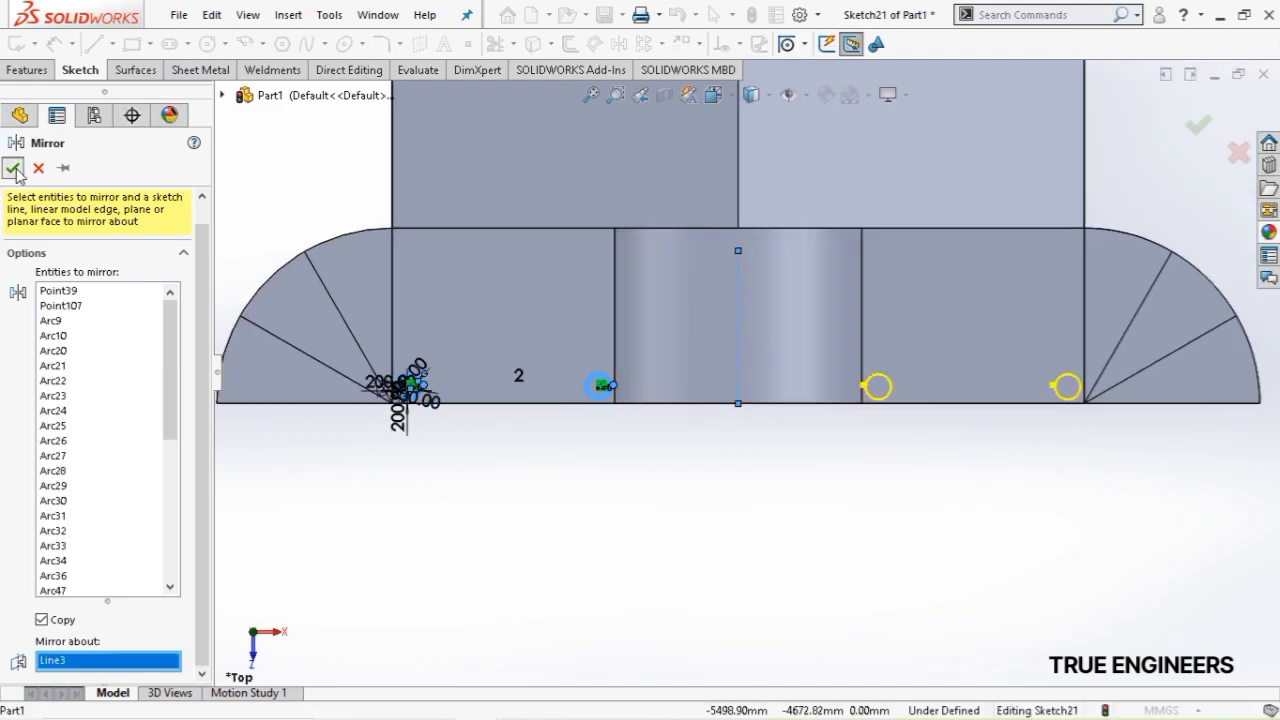
Extrude the four scalloped profiles with Up To Surface, ending at the underside of the entrance canopy, with Merge result on
{"action": "left_click", "coordinate": [36, 74]}
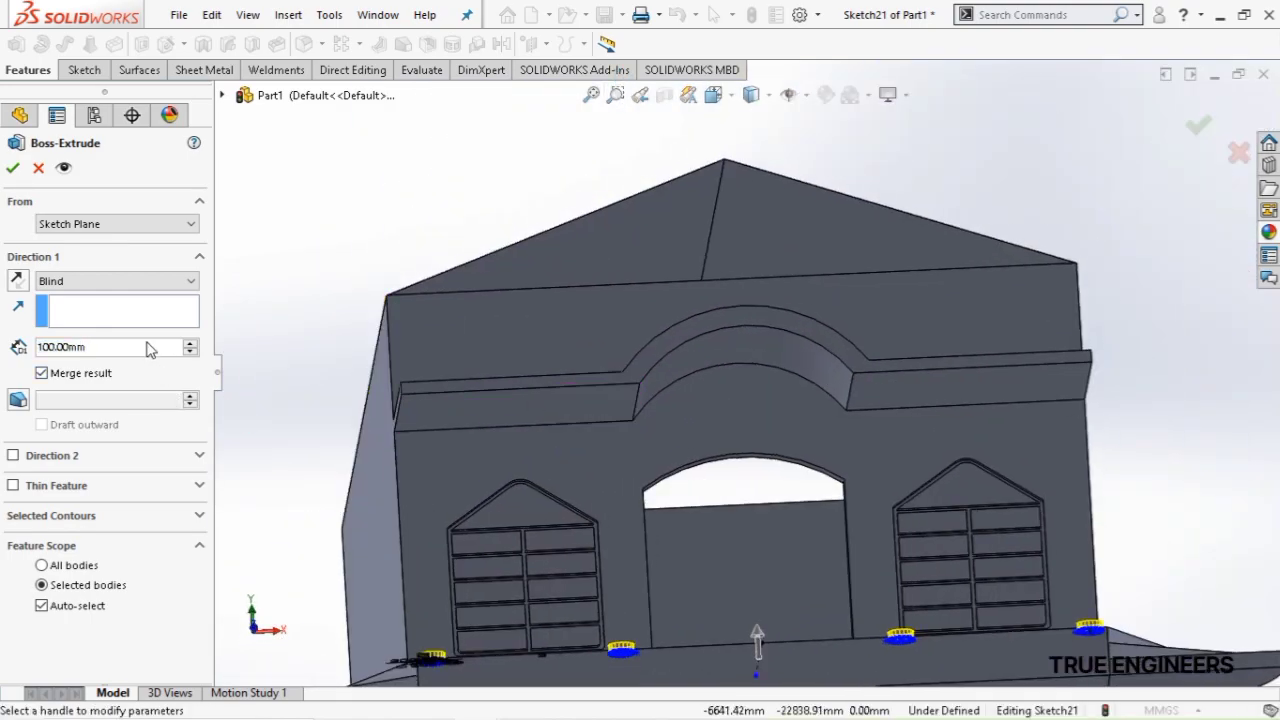
{"action": "left_click", "coordinate": [152, 281]}
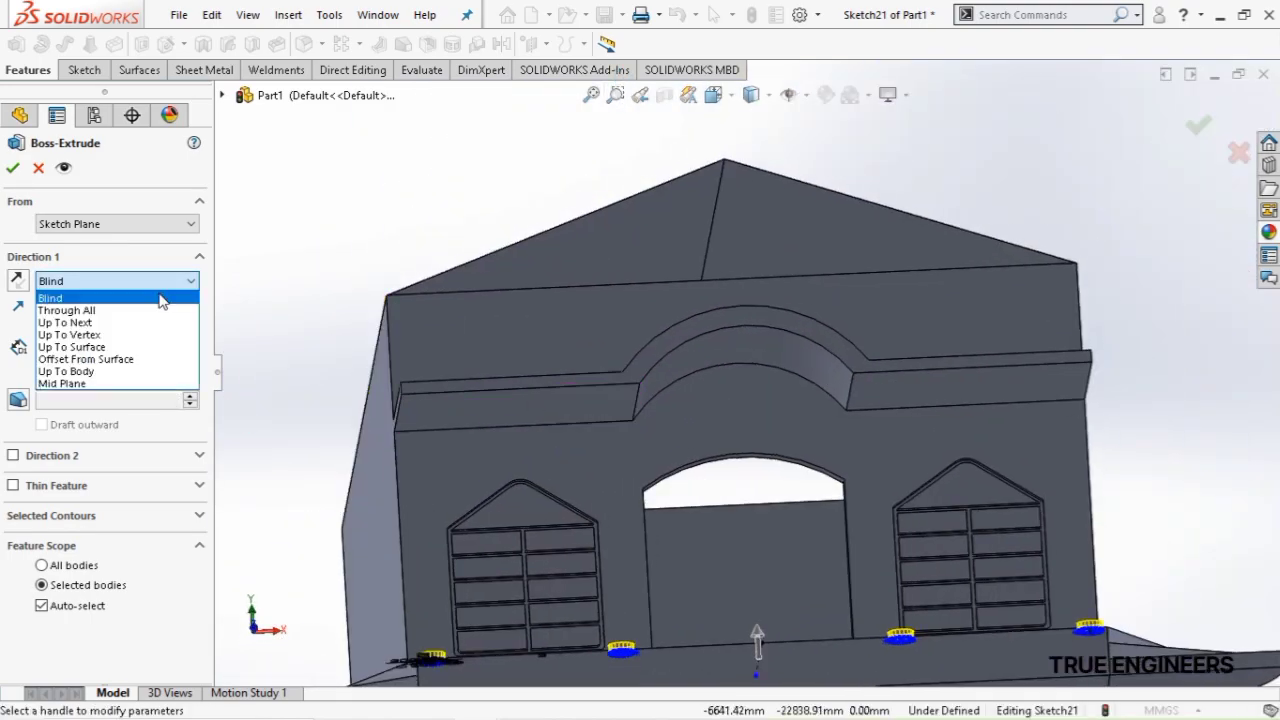
{"action": "left_click", "coordinate": [110, 347]}
{"action": "left_click", "coordinate": [440, 413]}
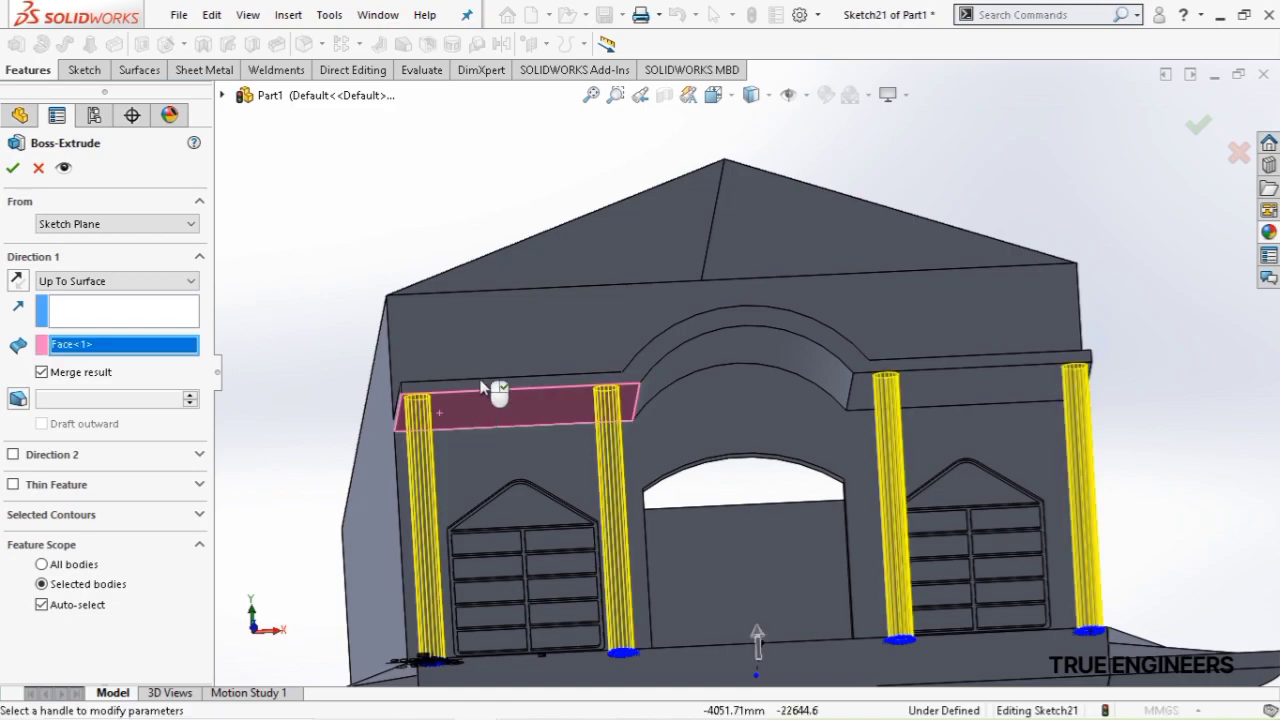
{"action": "left_click", "coordinate": [15, 170]}
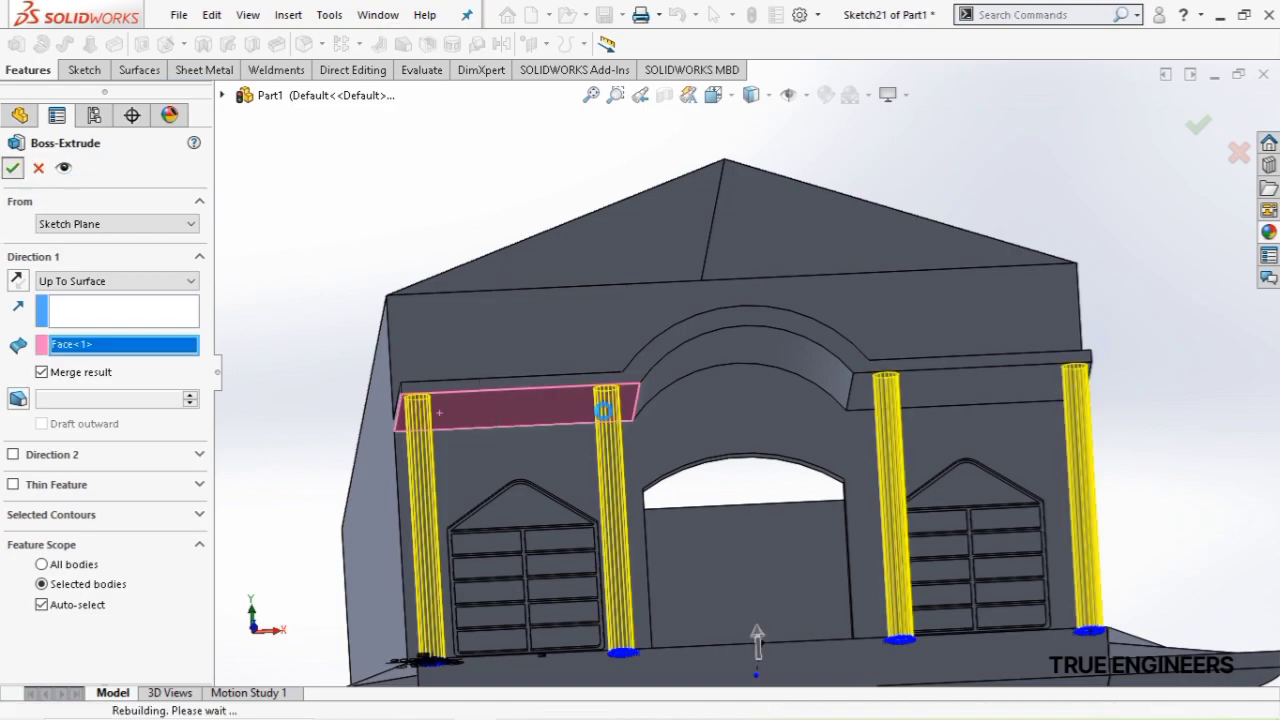
{"action": "left_click", "coordinate": [988, 500]}
{"action": "middle_click_drag", "start_coordinate": [991, 504], "coordinate": [940, 545]}
{"action": "scroll", "coordinate": [923, 499], "scroll_direction": "up", "scroll_amount": 1}
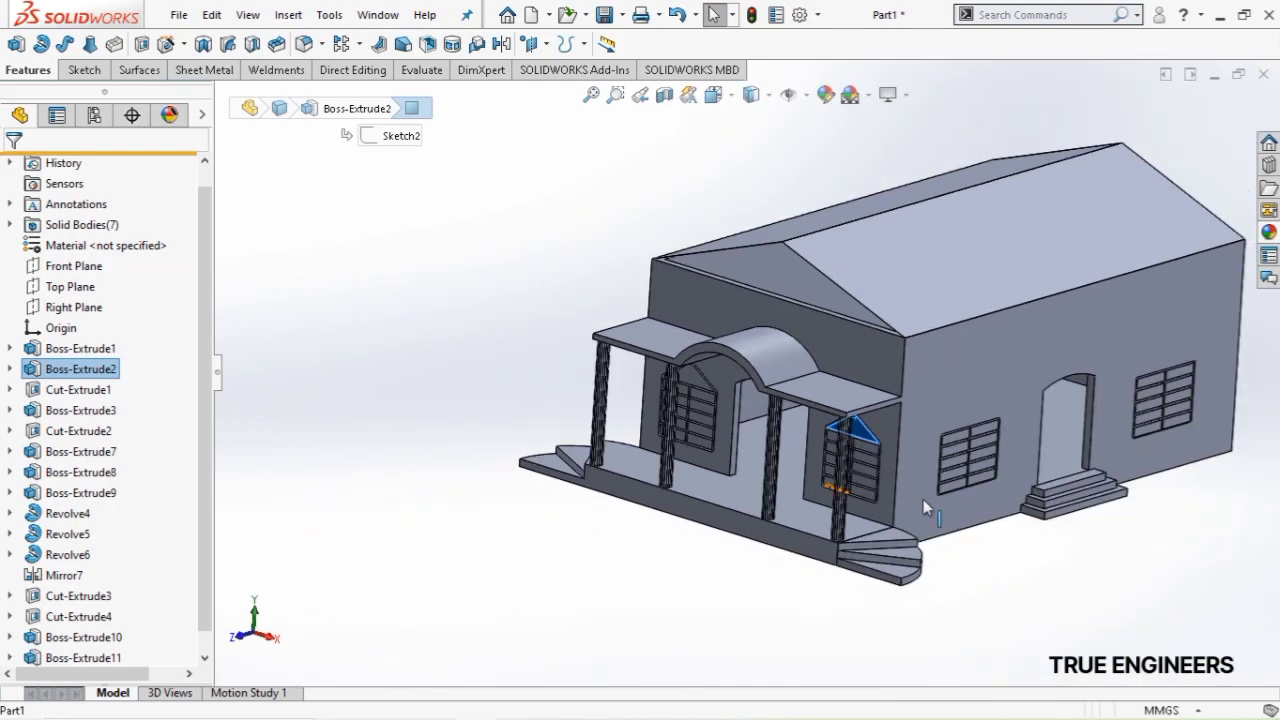
Fillet the two vertical outer front corner edges of the entrance canopy with a 200 mm symmetric radius
{"action": "scroll", "coordinate": [923, 499], "scroll_direction": "down", "scroll_amount": 2}
{"action": "left_click", "coordinate": [353, 289]}
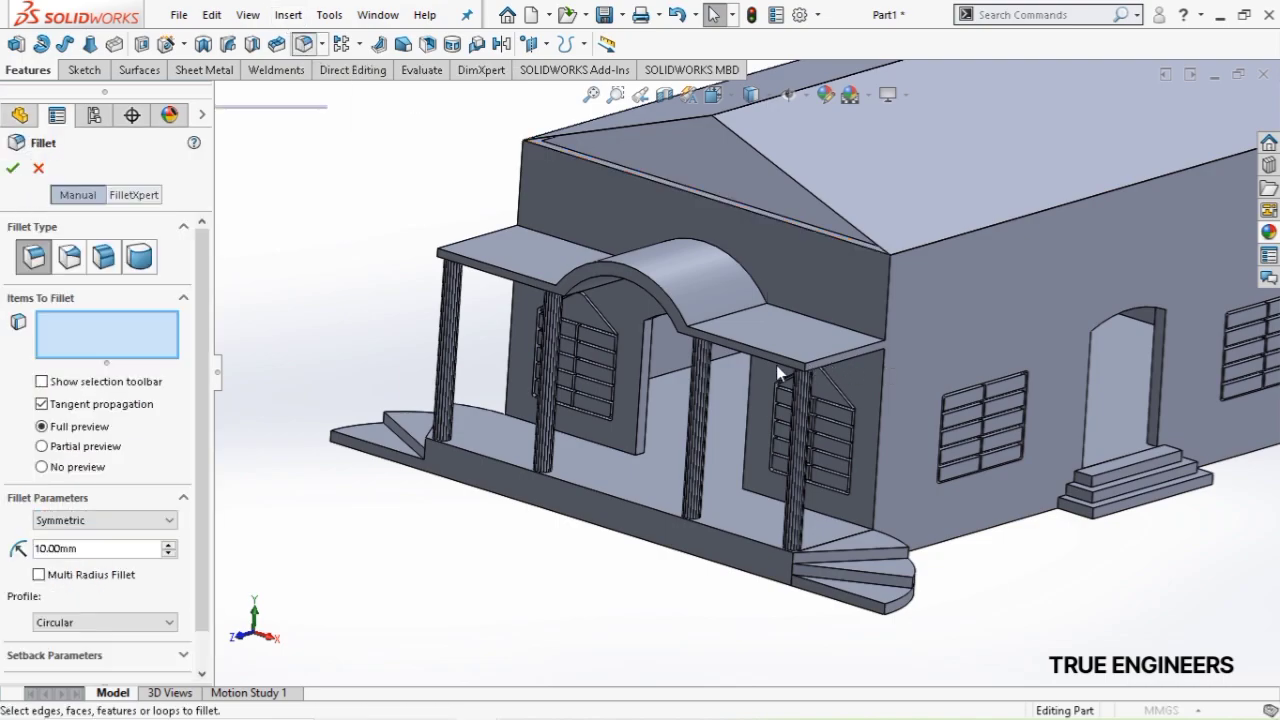
{"action": "scroll", "coordinate": [777, 366], "scroll_direction": "down", "scroll_amount": 2}
{"action": "left_click", "coordinate": [817, 375]}
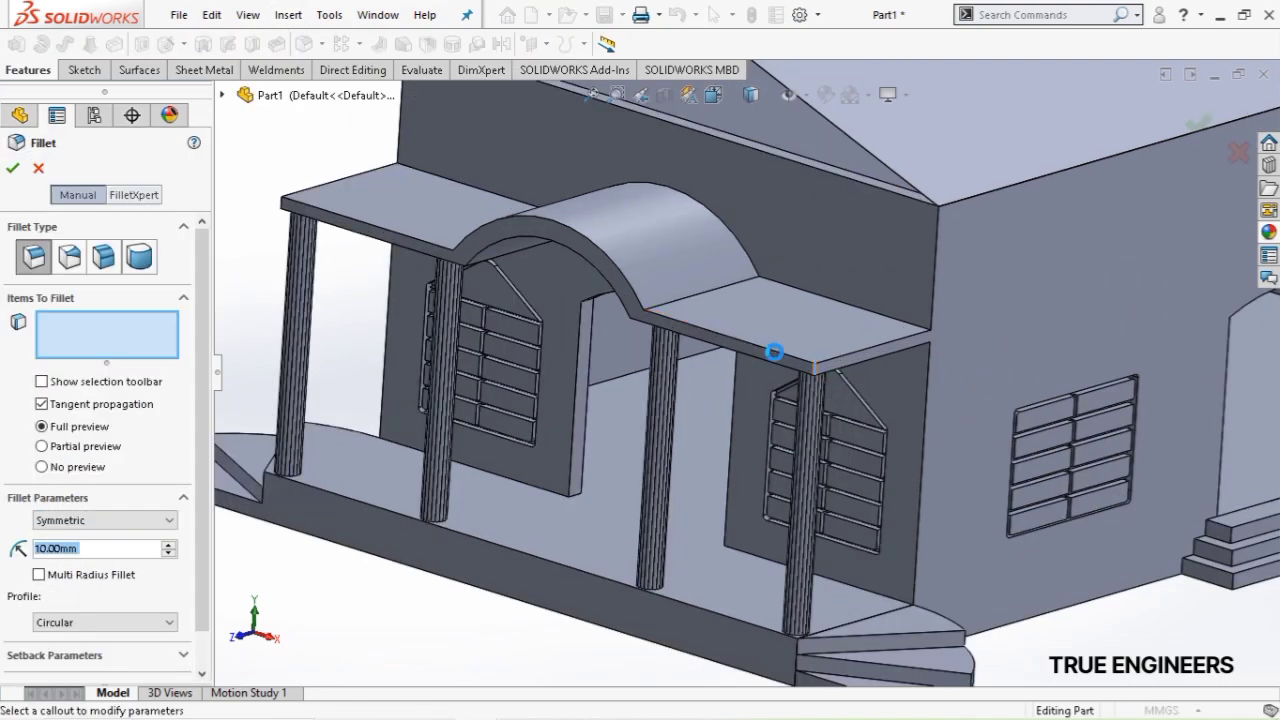
{"action": "middle_click_drag", "start_coordinate": [326, 226], "coordinate": [420, 278]}
{"action": "scroll", "coordinate": [314, 228], "scroll_direction": "down", "scroll_amount": 4}
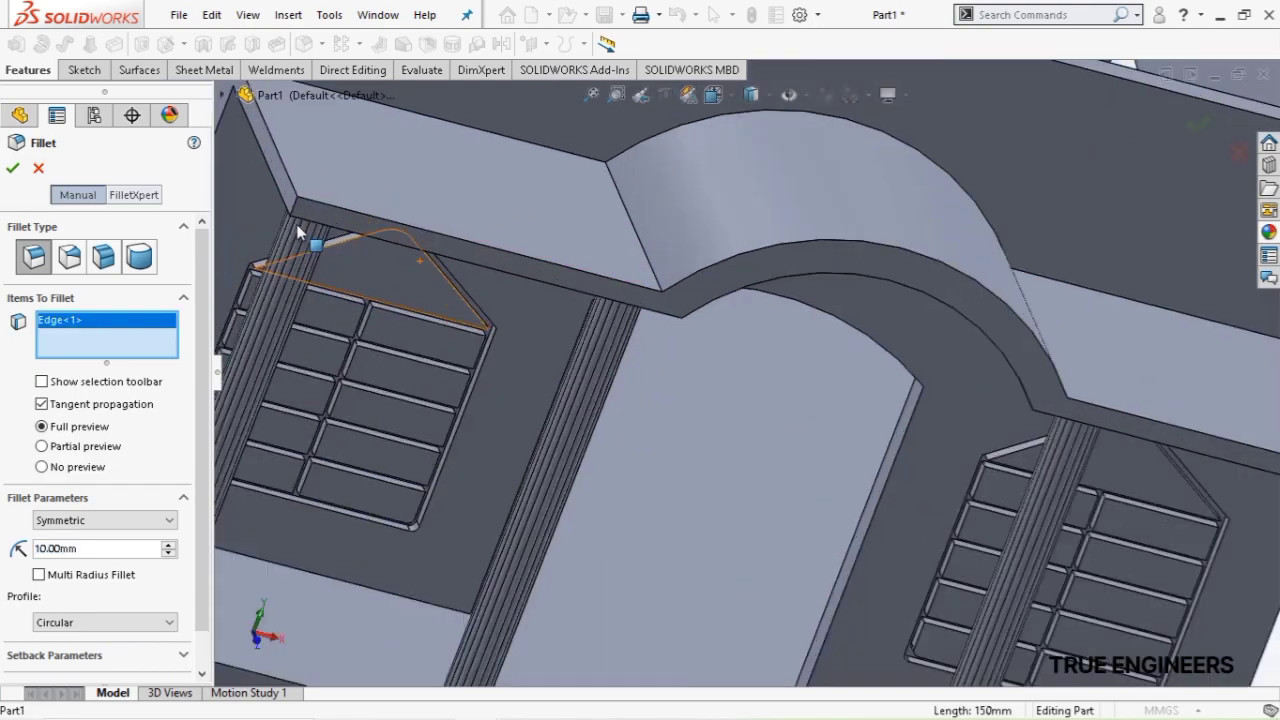
{"action": "left_click", "coordinate": [320, 212]}
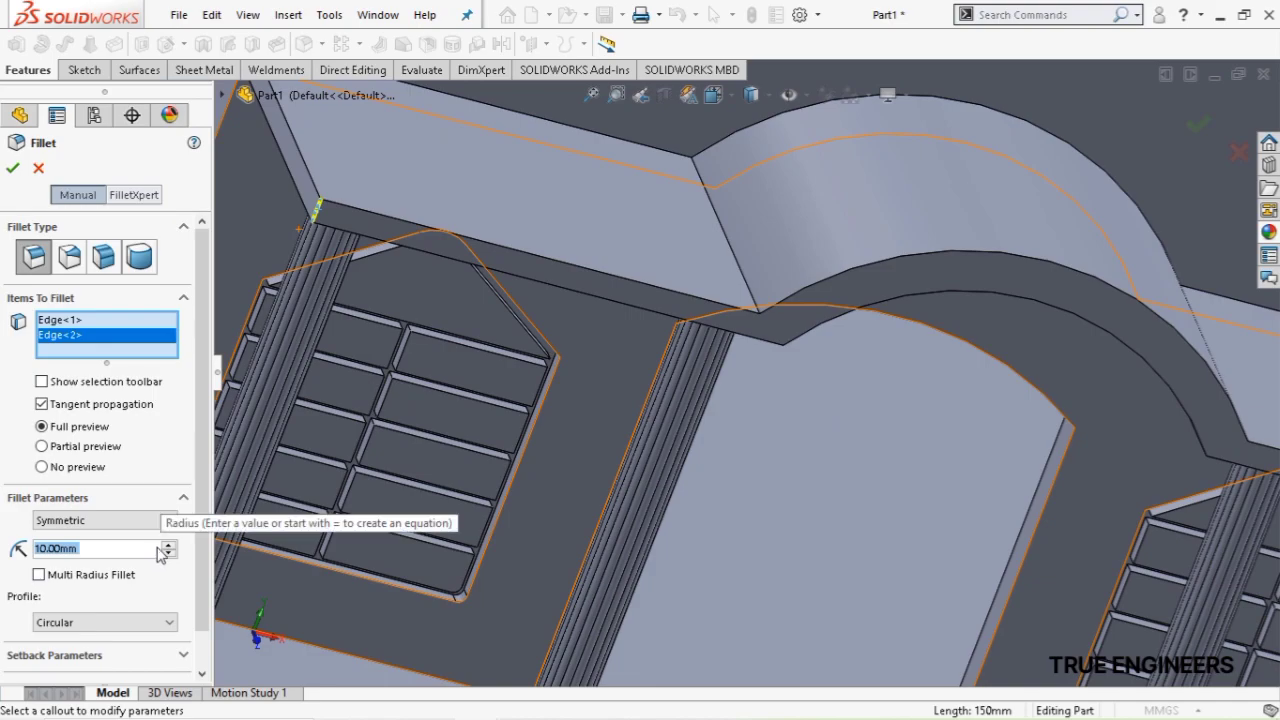
{"action": "type", "text": "200"}
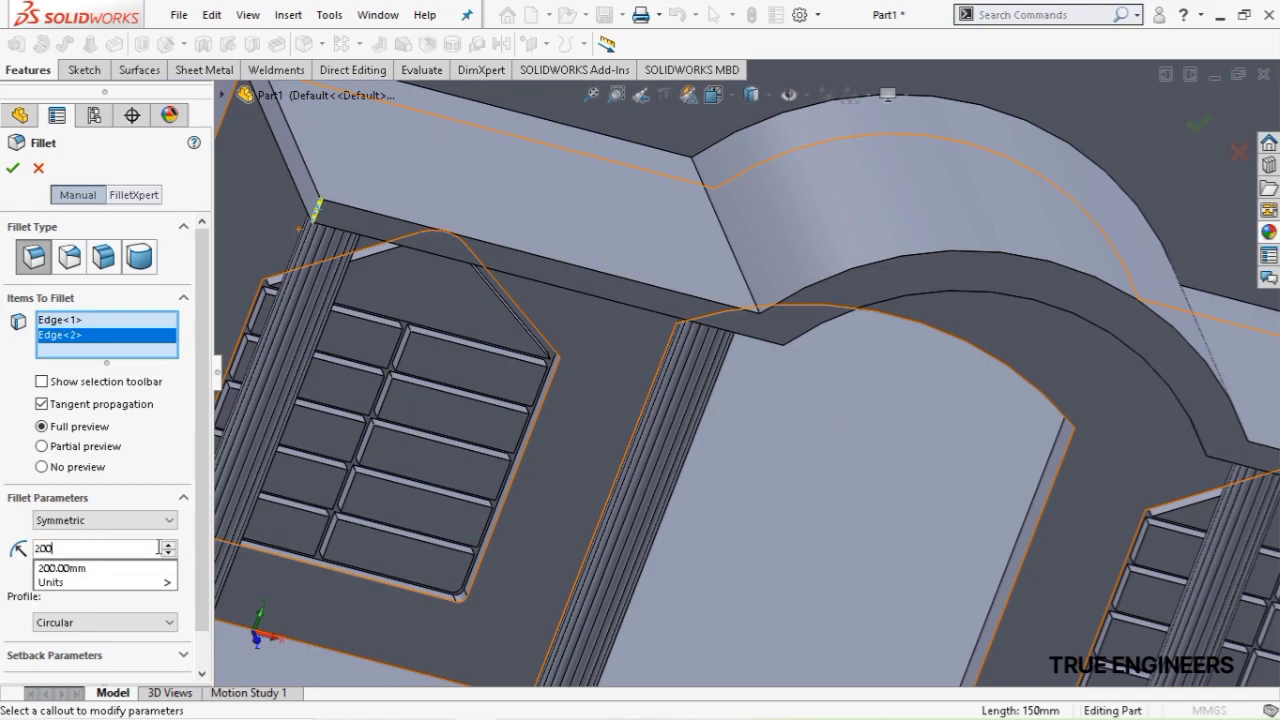
{"action": "key", "text": "Return"}
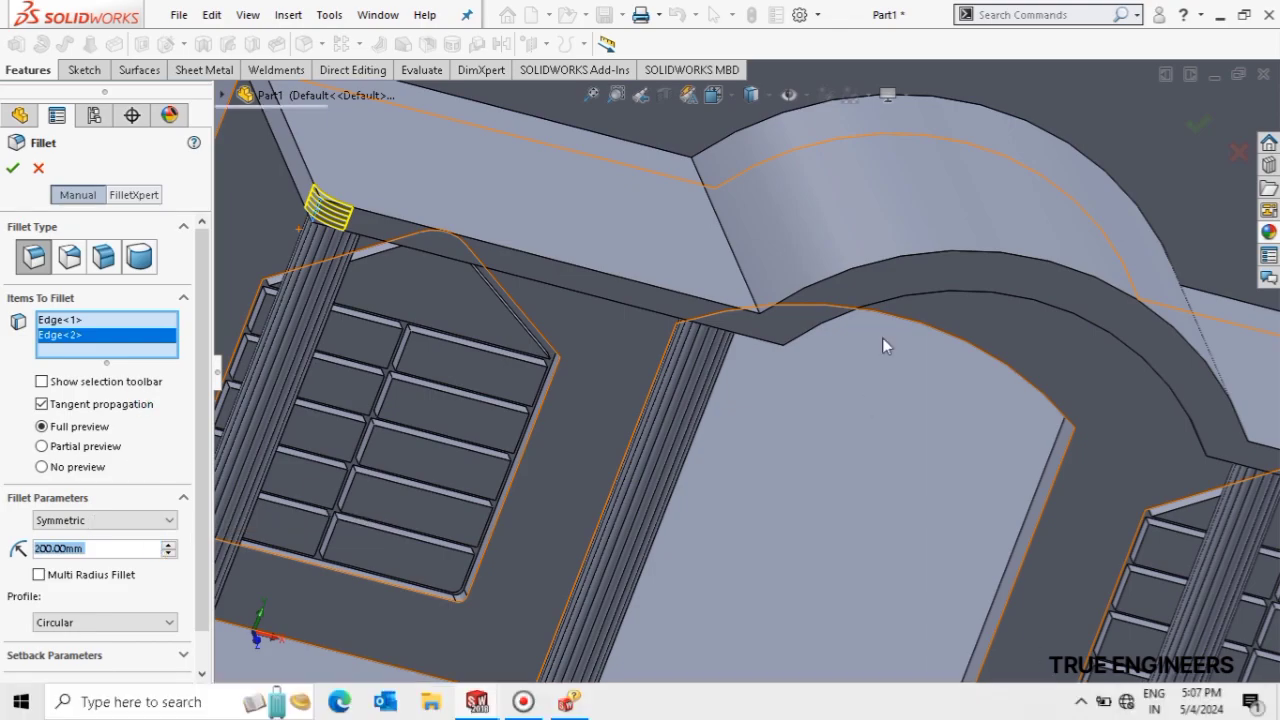
{"action": "key", "text": "Return"}
Sketch a corner rectangle about 273 mm tall on the side wall with the arched door, spanning the wall's full length below the windows
{"action": "scroll", "coordinate": [728, 360], "scroll_direction": "up", "scroll_amount": 3}
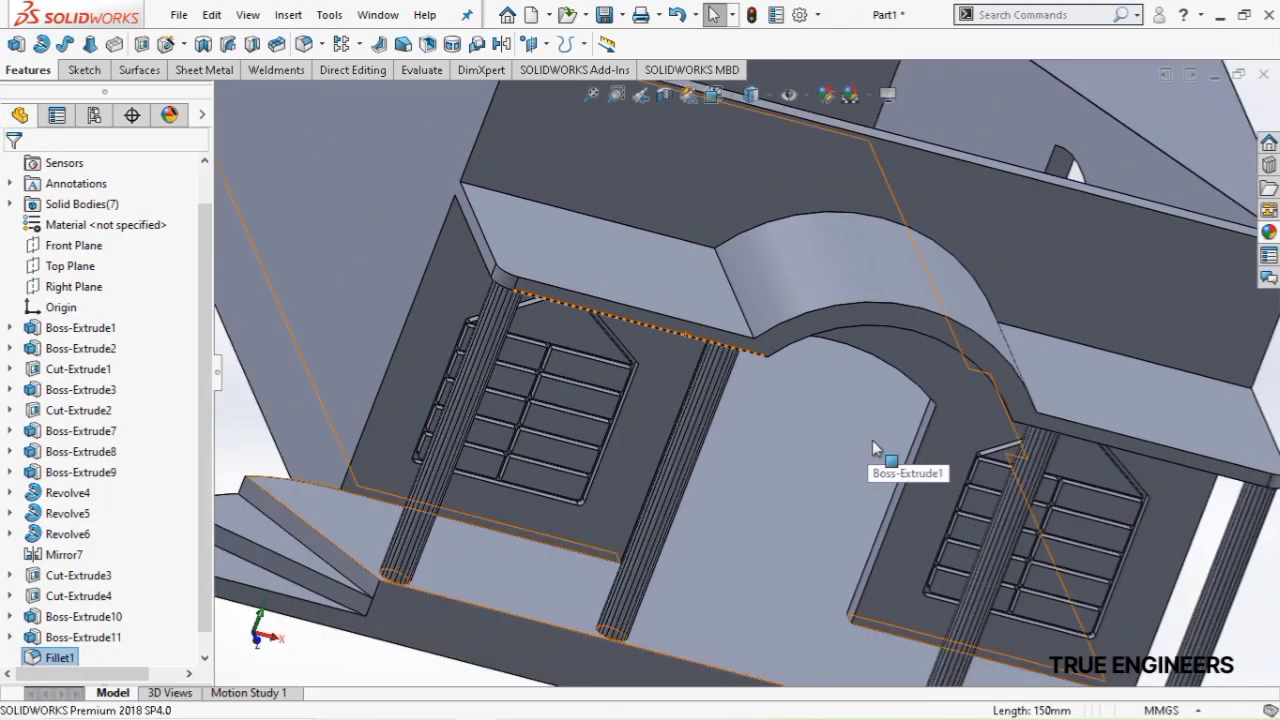
{"action": "scroll", "coordinate": [863, 432], "scroll_direction": "up", "scroll_amount": 2}
{"action": "middle_click_drag", "start_coordinate": [988, 461], "coordinate": [868, 420]}
{"action": "scroll", "coordinate": [868, 420], "scroll_direction": "up", "scroll_amount": 3}
{"action": "scroll", "coordinate": [971, 434], "scroll_direction": "up", "scroll_amount": 1}
{"action": "scroll", "coordinate": [905, 437], "scroll_direction": "down", "scroll_amount": 3}
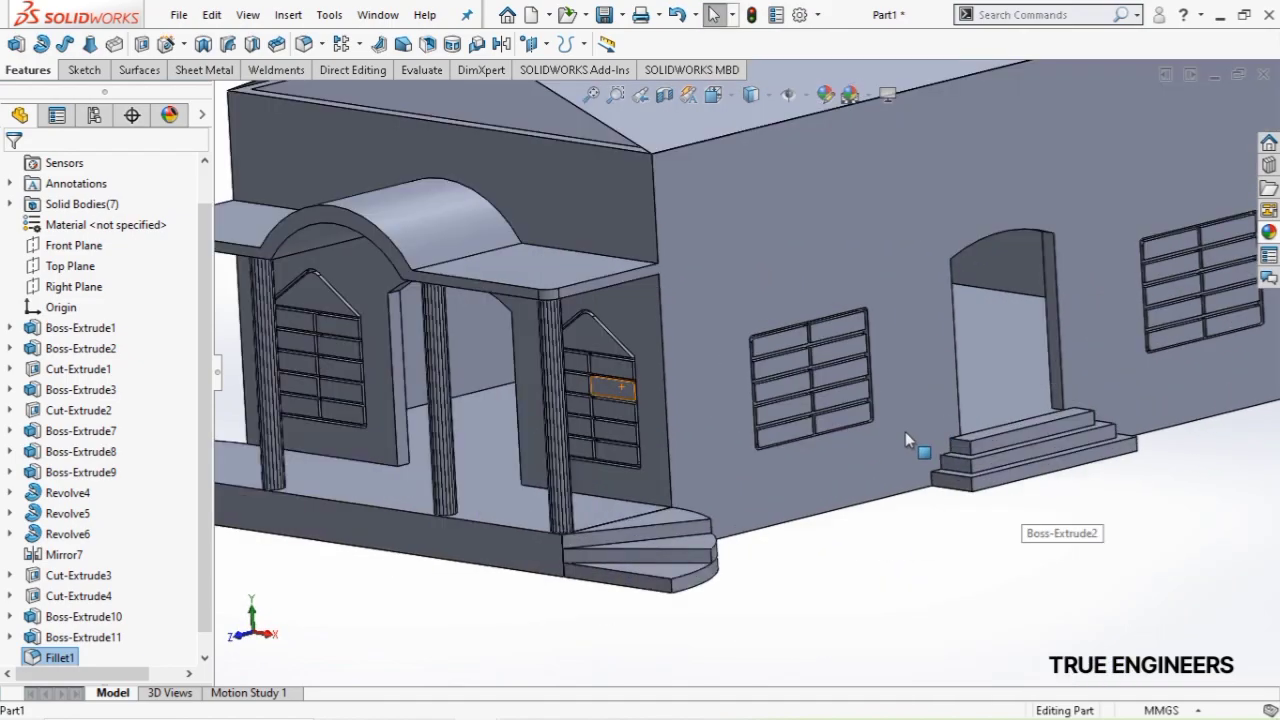
{"action": "left_click", "coordinate": [780, 463]}
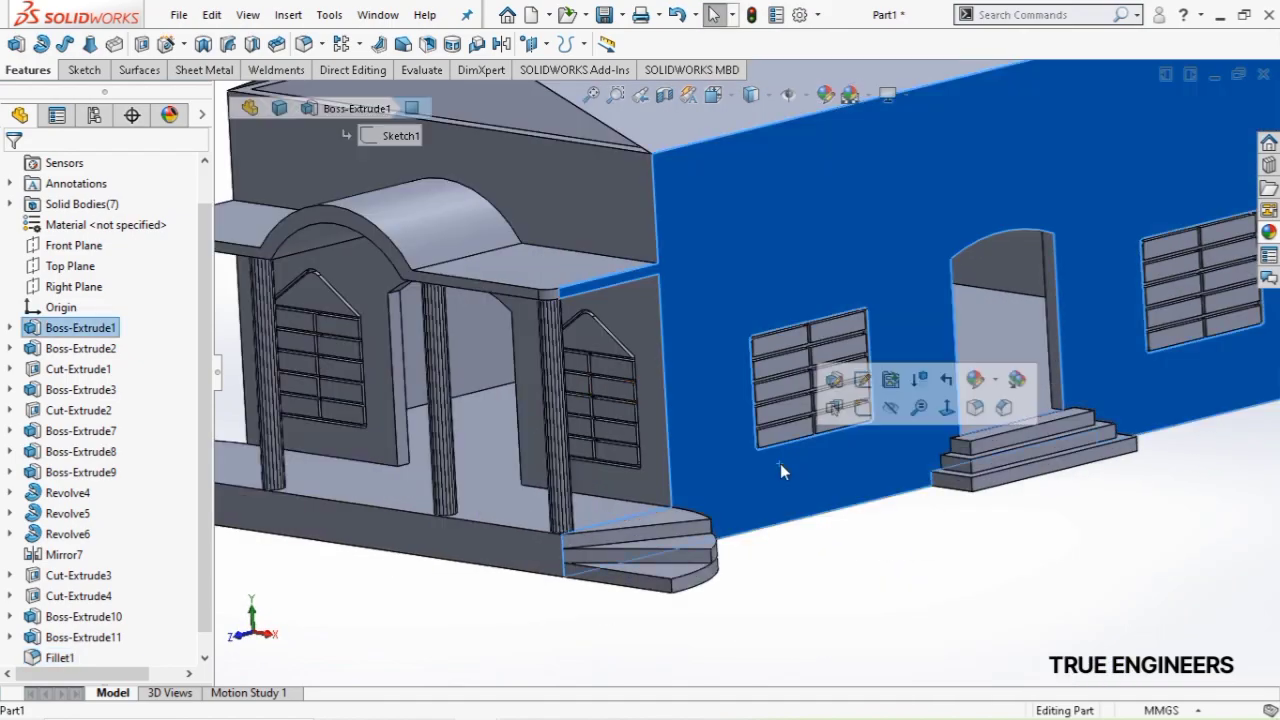
{"action": "left_click", "coordinate": [861, 408]}
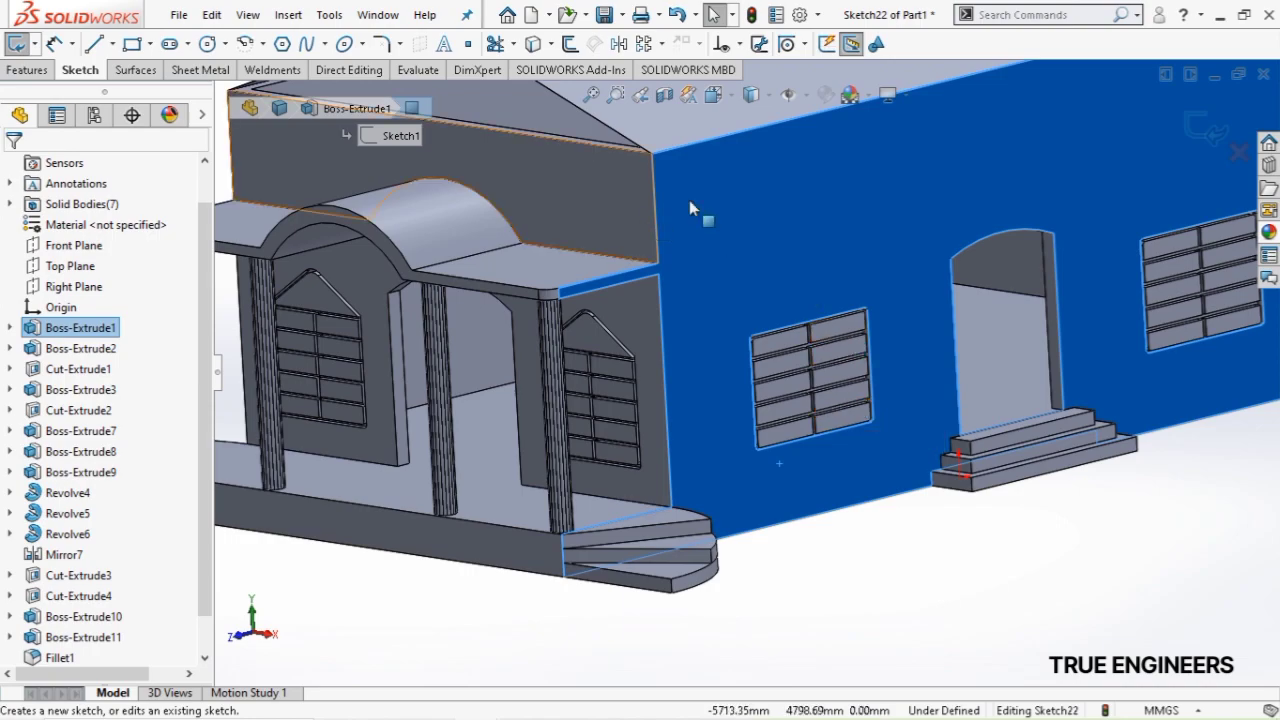
{"action": "left_click", "coordinate": [722, 96]}
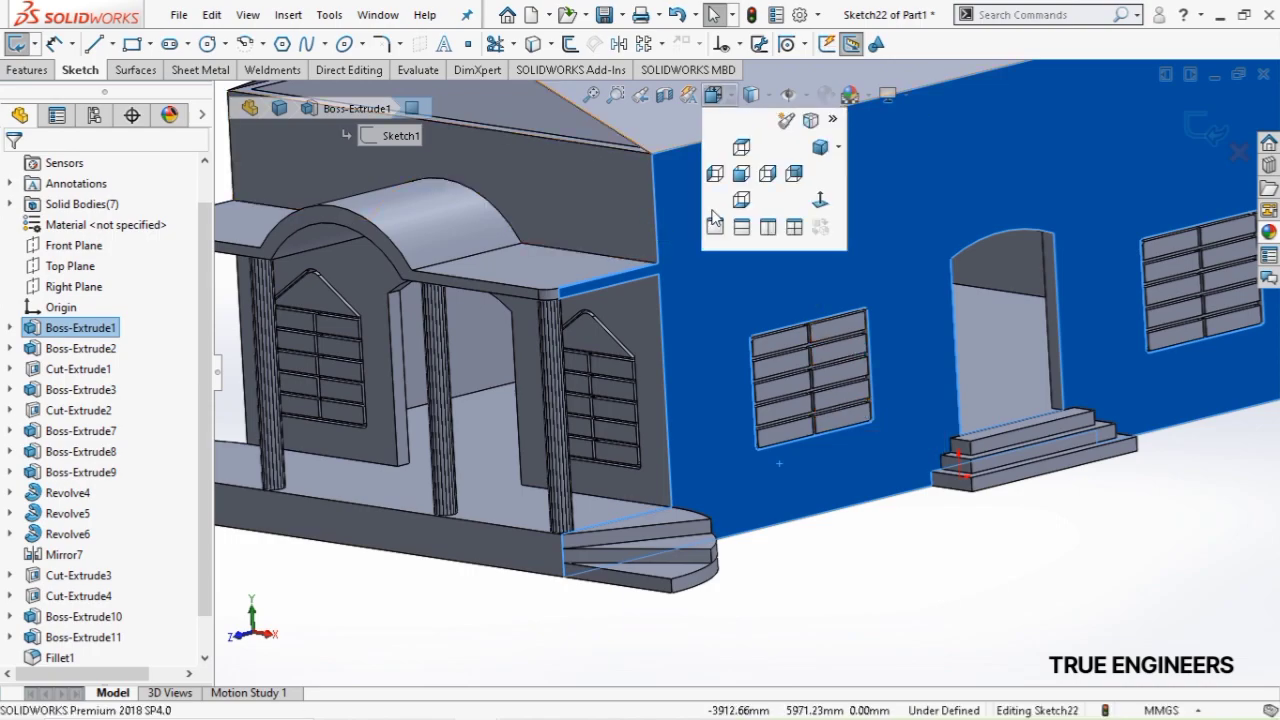
{"action": "left_click", "coordinate": [768, 175]}
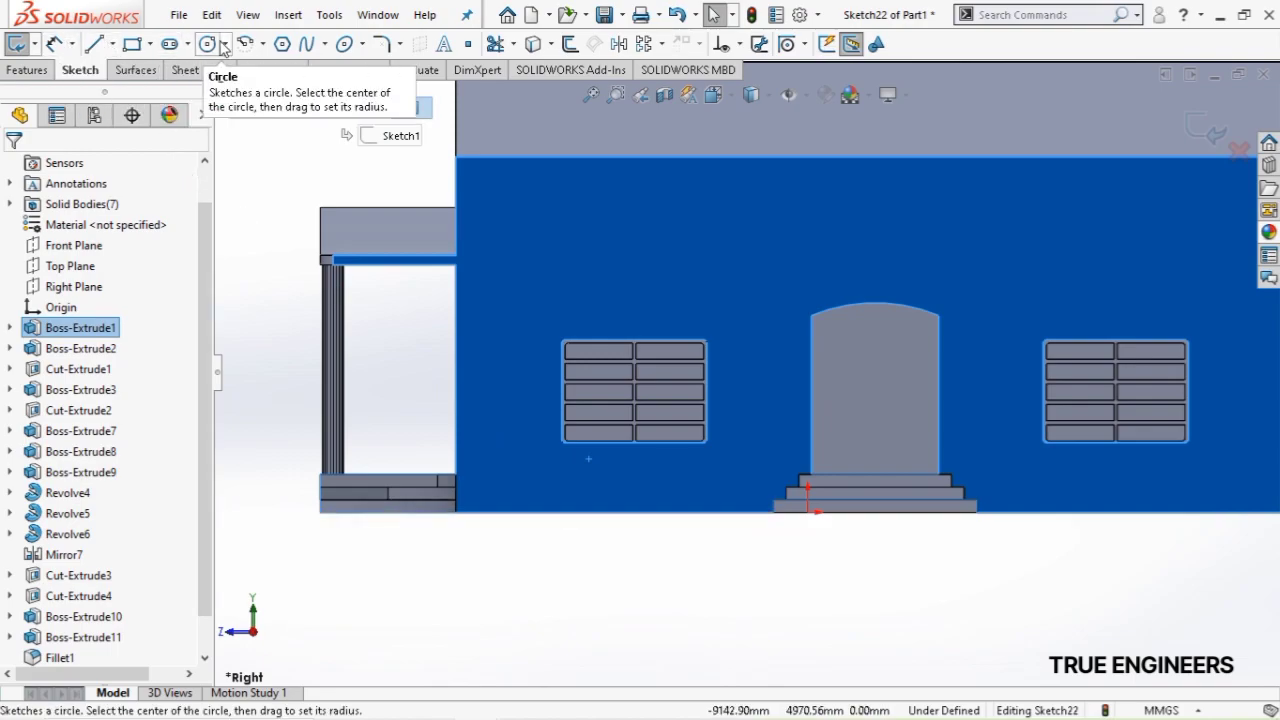
{"action": "left_click", "coordinate": [456, 448]}
{"action": "scroll", "coordinate": [1237, 484], "scroll_direction": "up", "scroll_amount": 2}
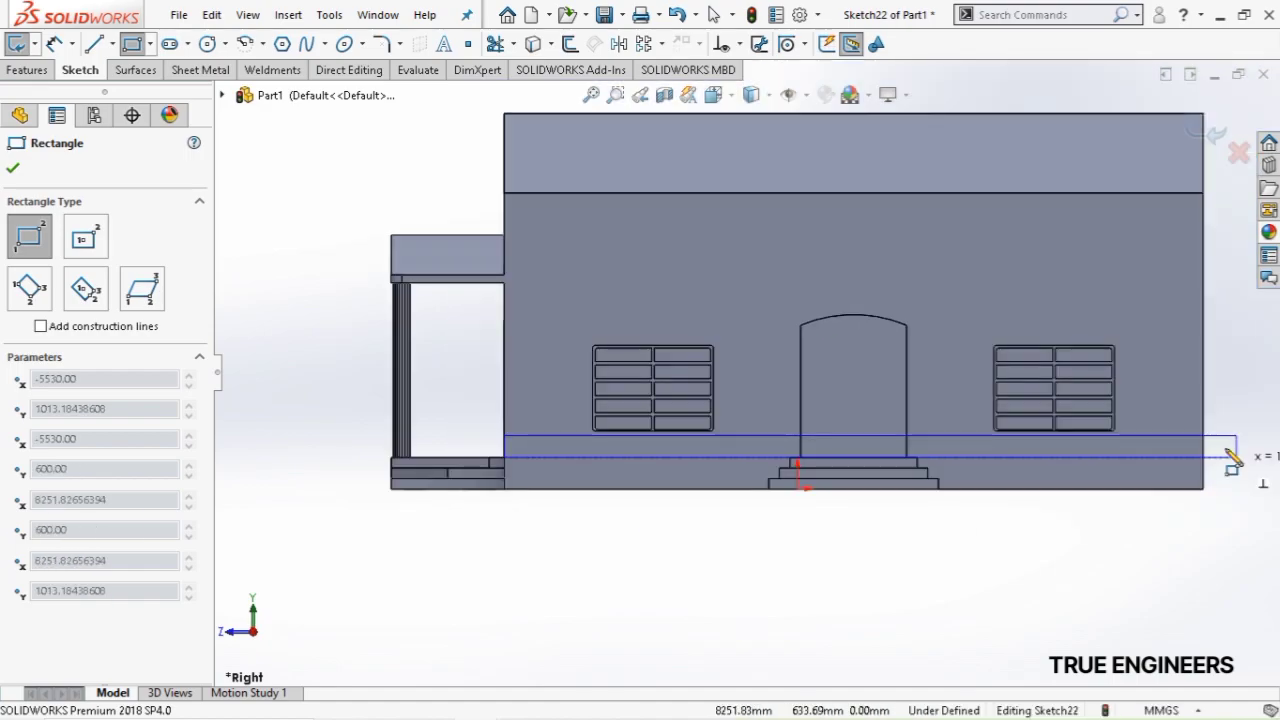
{"action": "left_click", "coordinate": [1203, 449]}
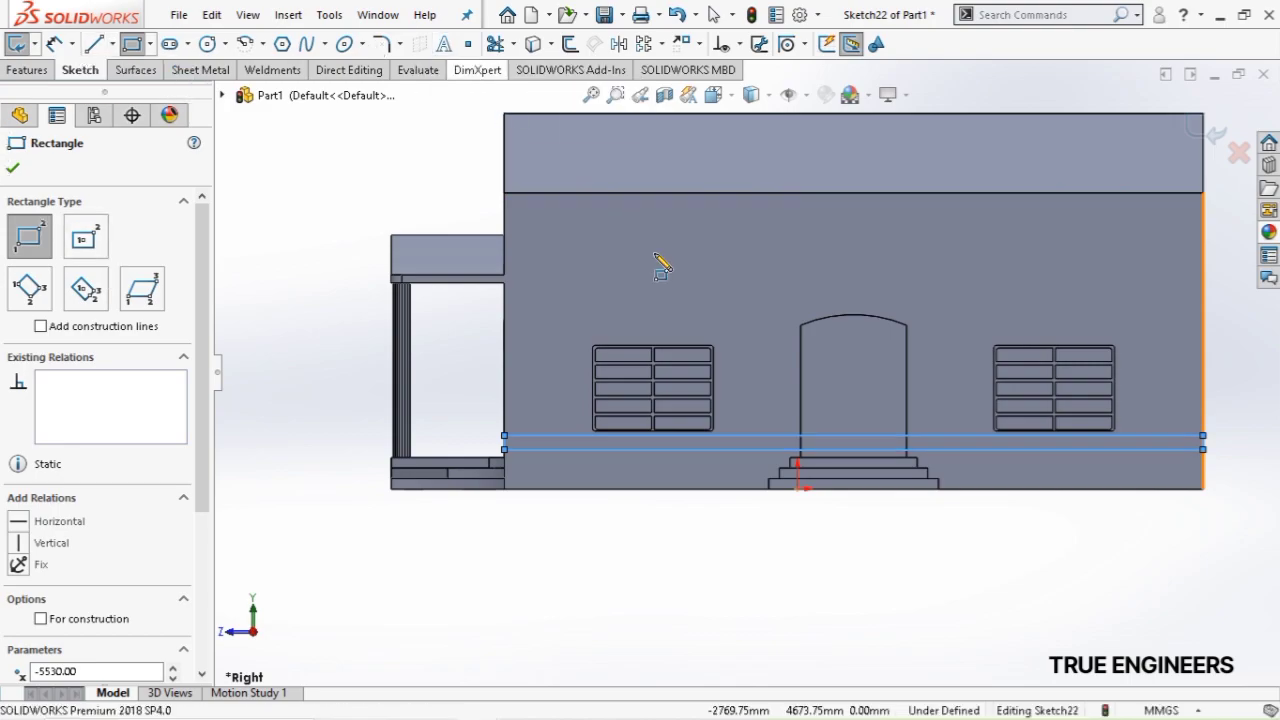
Dimension the distance between the rectangle's two long lines and set it to 50 mm
{"action": "left_click", "coordinate": [54, 43]}
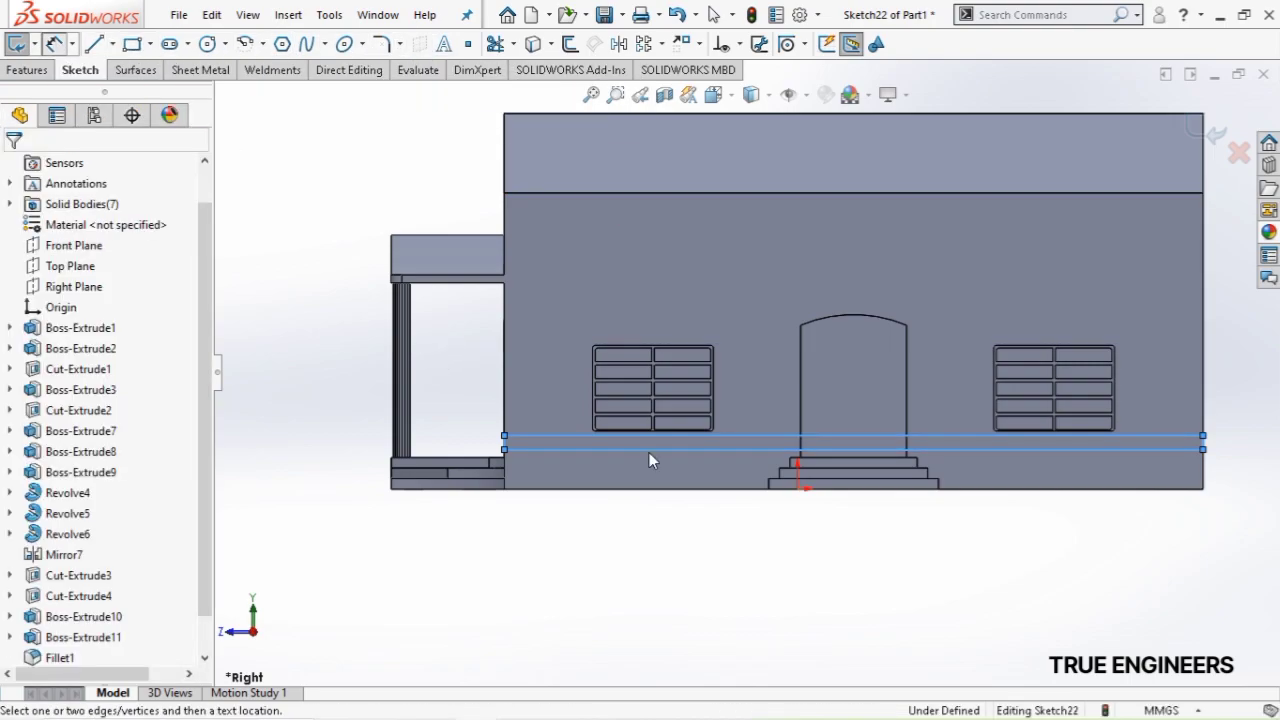
{"action": "left_click", "coordinate": [560, 450]}
{"action": "left_click", "coordinate": [530, 436]}
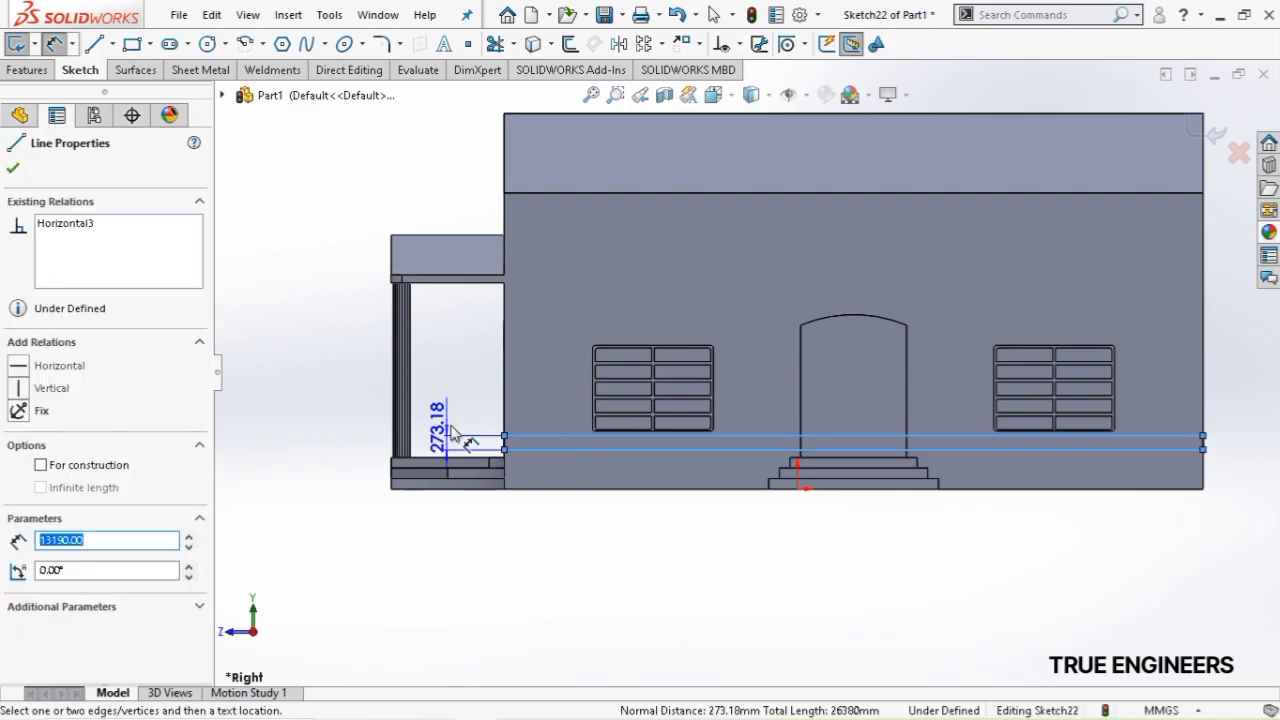
{"action": "left_click", "coordinate": [455, 428]}
{"action": "key", "text": "Return"}
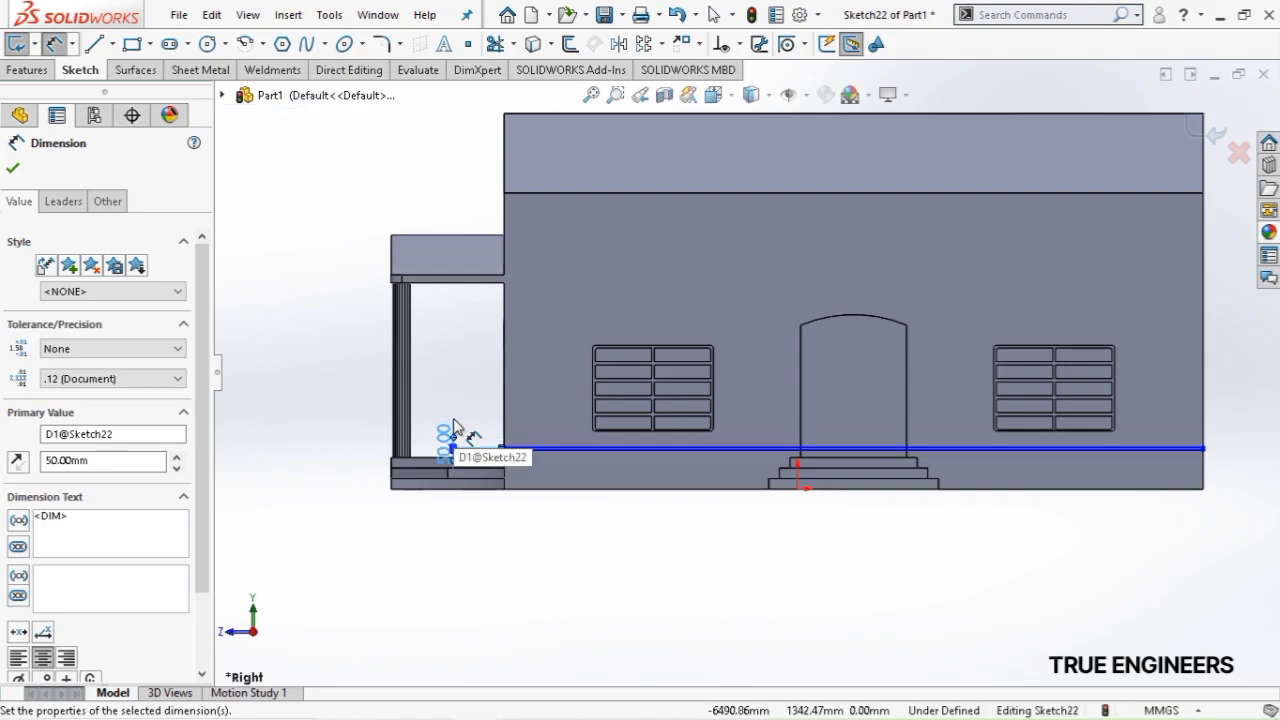
Dimension the rectangle's lower line from the top edge of the porch steps and set the distance to 200 mm
{"action": "scroll", "coordinate": [530, 490], "scroll_direction": "down", "scroll_amount": 3}
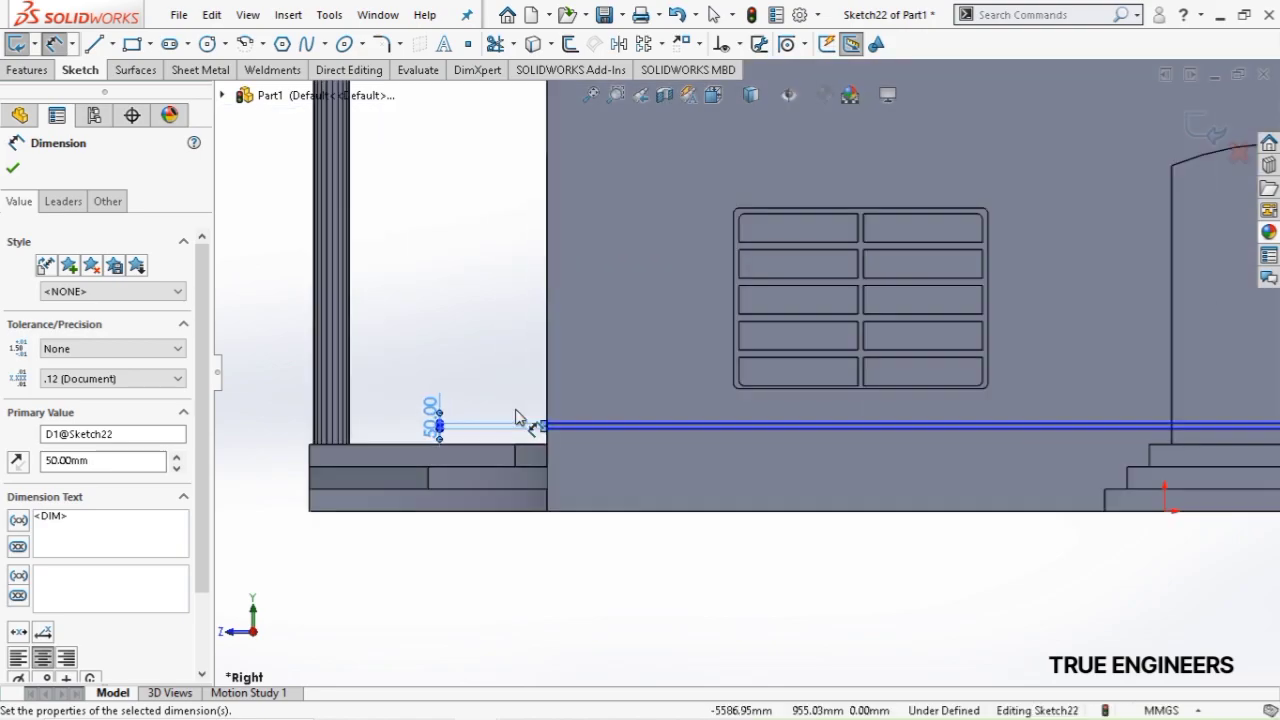
{"action": "scroll", "coordinate": [520, 425], "scroll_direction": "down", "scroll_amount": 3}
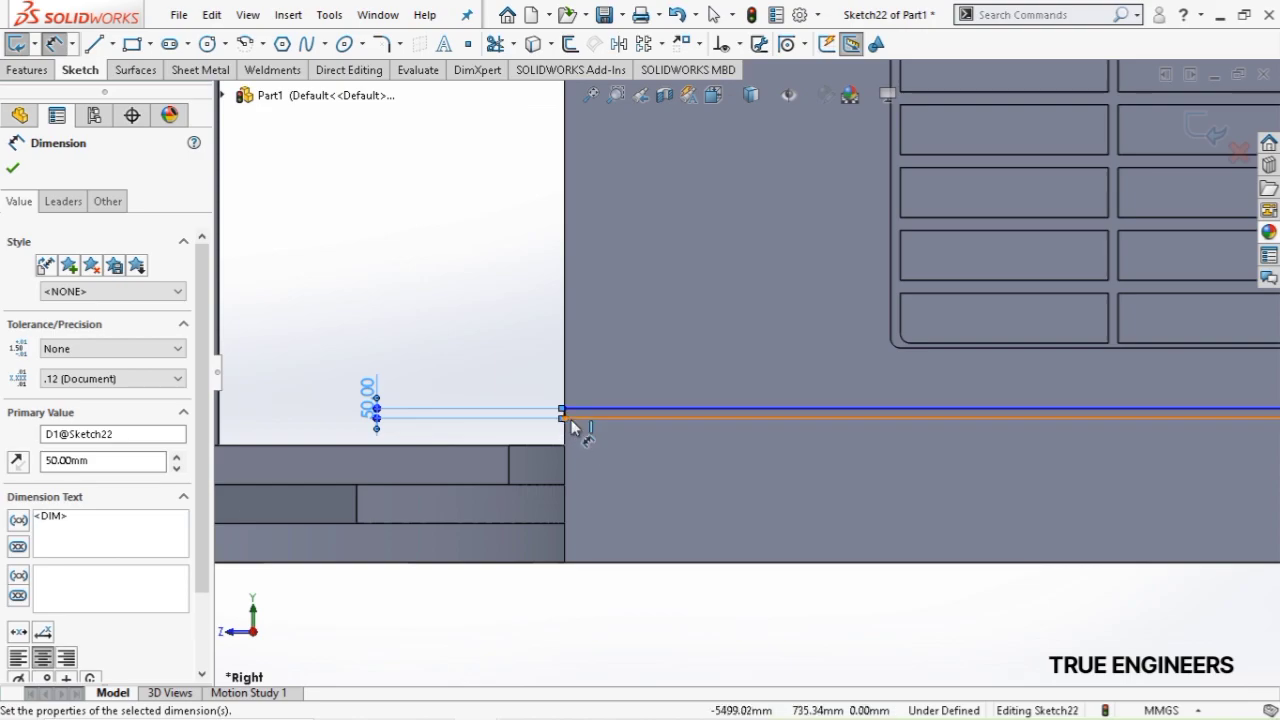
{"action": "left_click", "coordinate": [538, 455]}
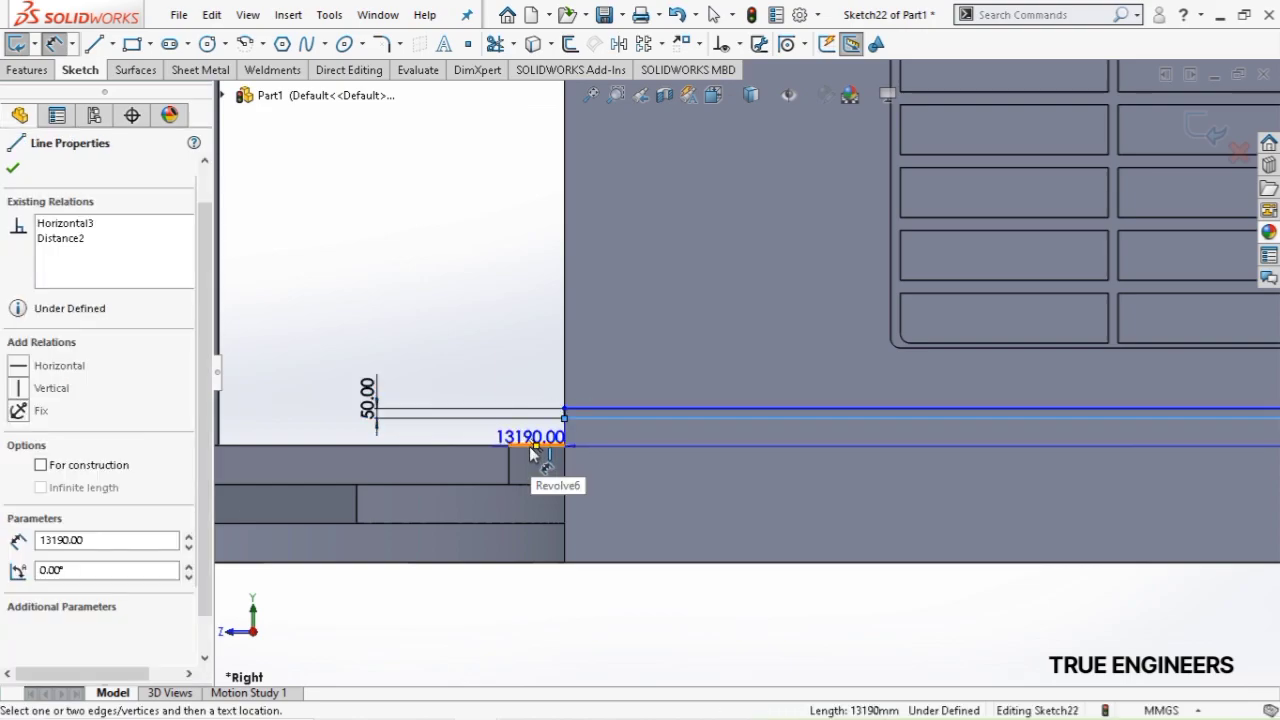
{"action": "left_click", "coordinate": [534, 447]}
{"action": "left_click", "coordinate": [502, 357]}
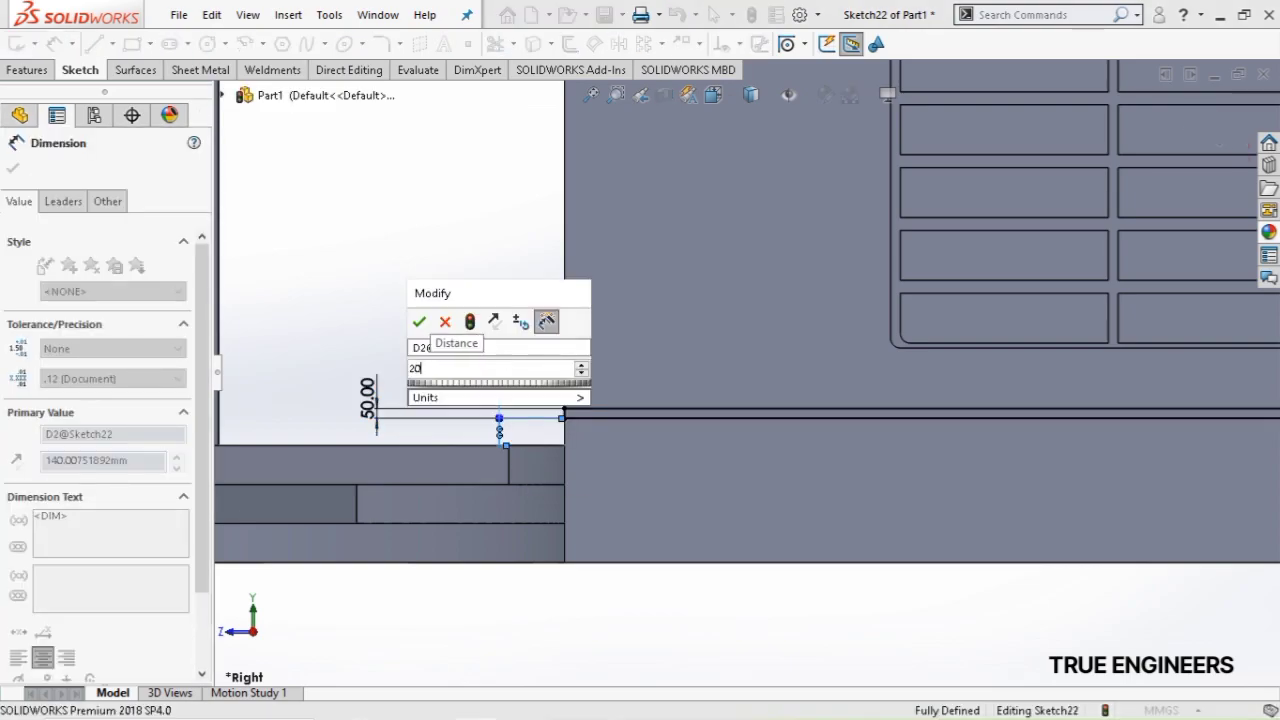
{"action": "key", "text": "Return"}
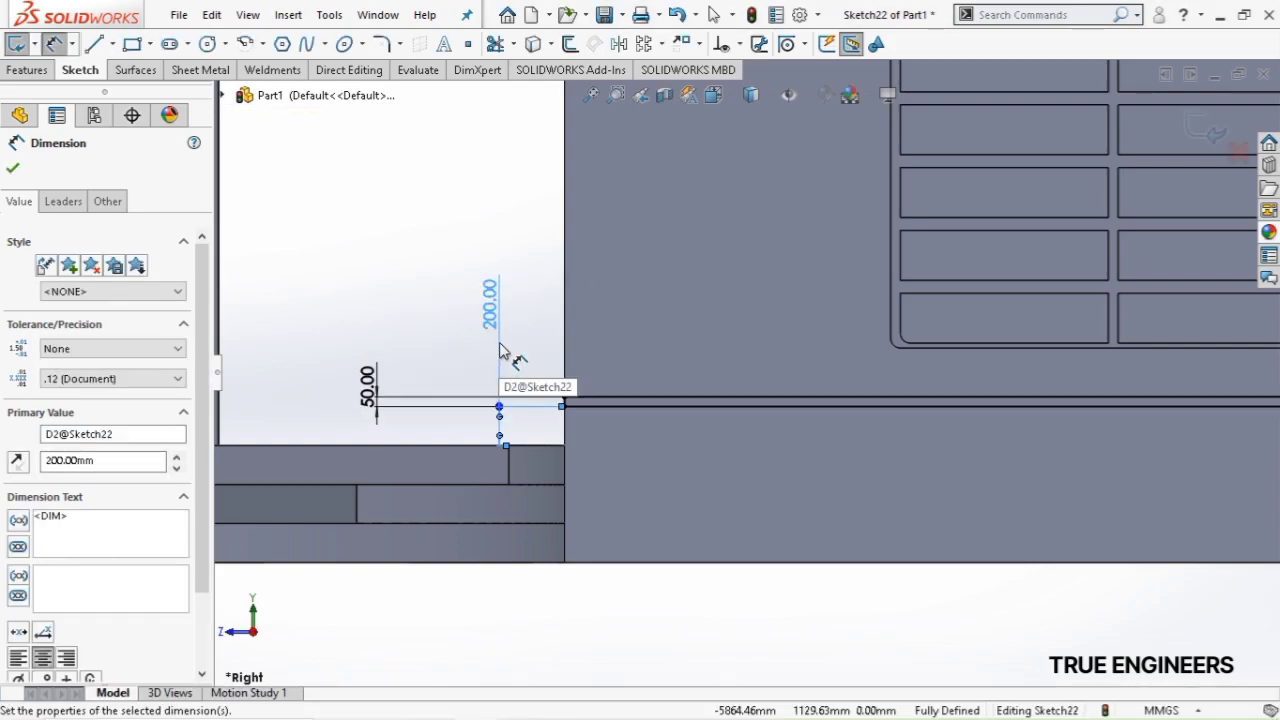
Draw a vertical line between the rectangle's long lines along the rear edge of the side door opening
{"action": "left_click", "coordinate": [95, 43]}
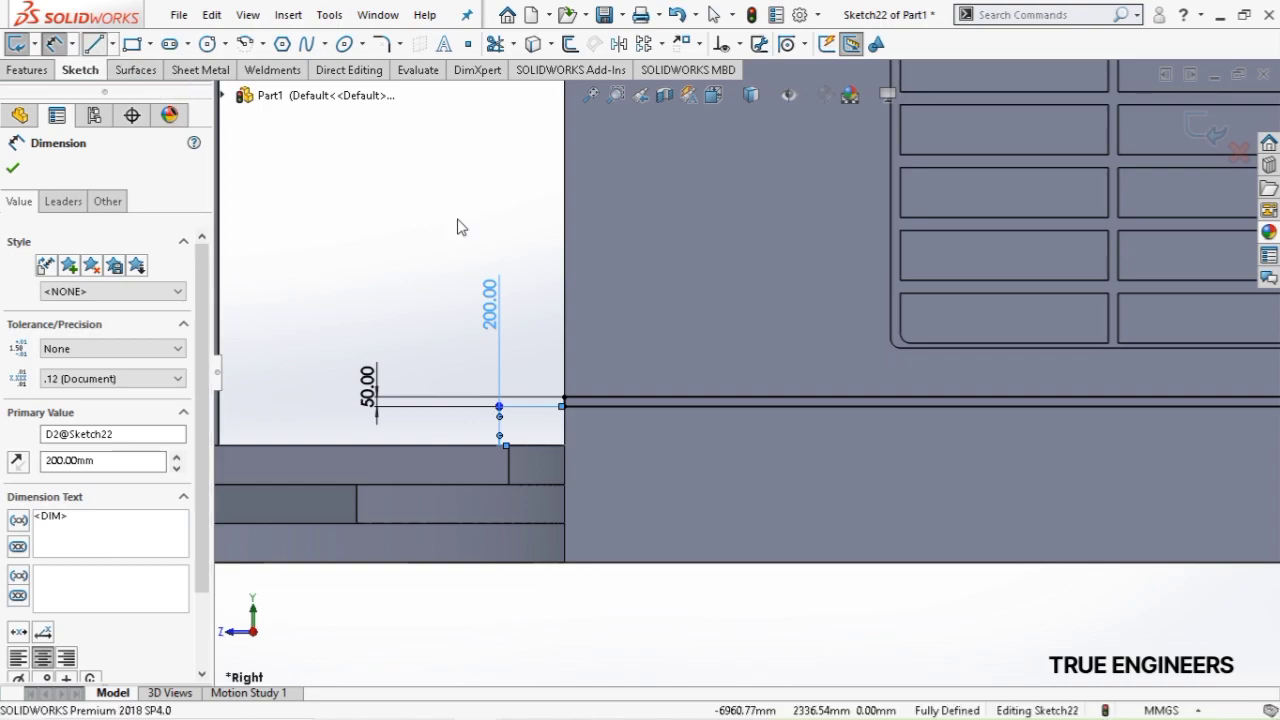
{"action": "scroll", "coordinate": [1043, 443], "scroll_direction": "up", "scroll_amount": 5}
{"action": "scroll", "coordinate": [1030, 370], "scroll_direction": "down", "scroll_amount": 5}
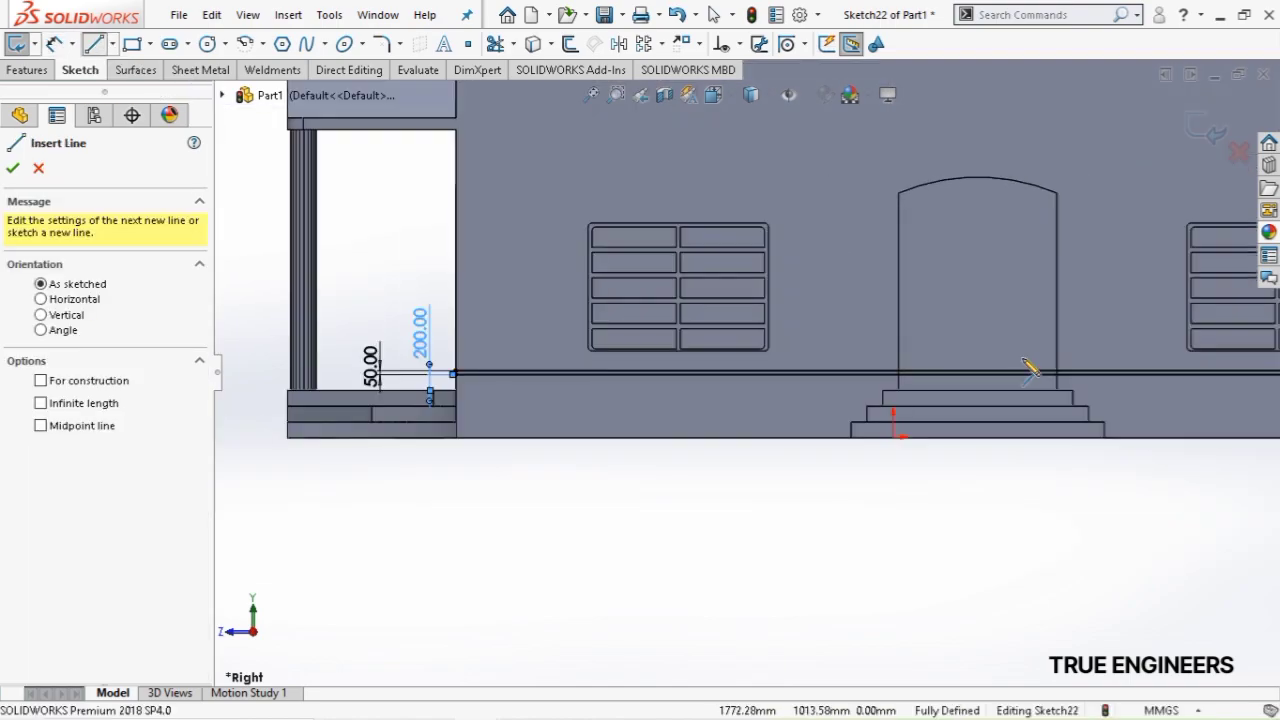
{"action": "scroll", "coordinate": [1027, 368], "scroll_direction": "down", "scroll_amount": 2}
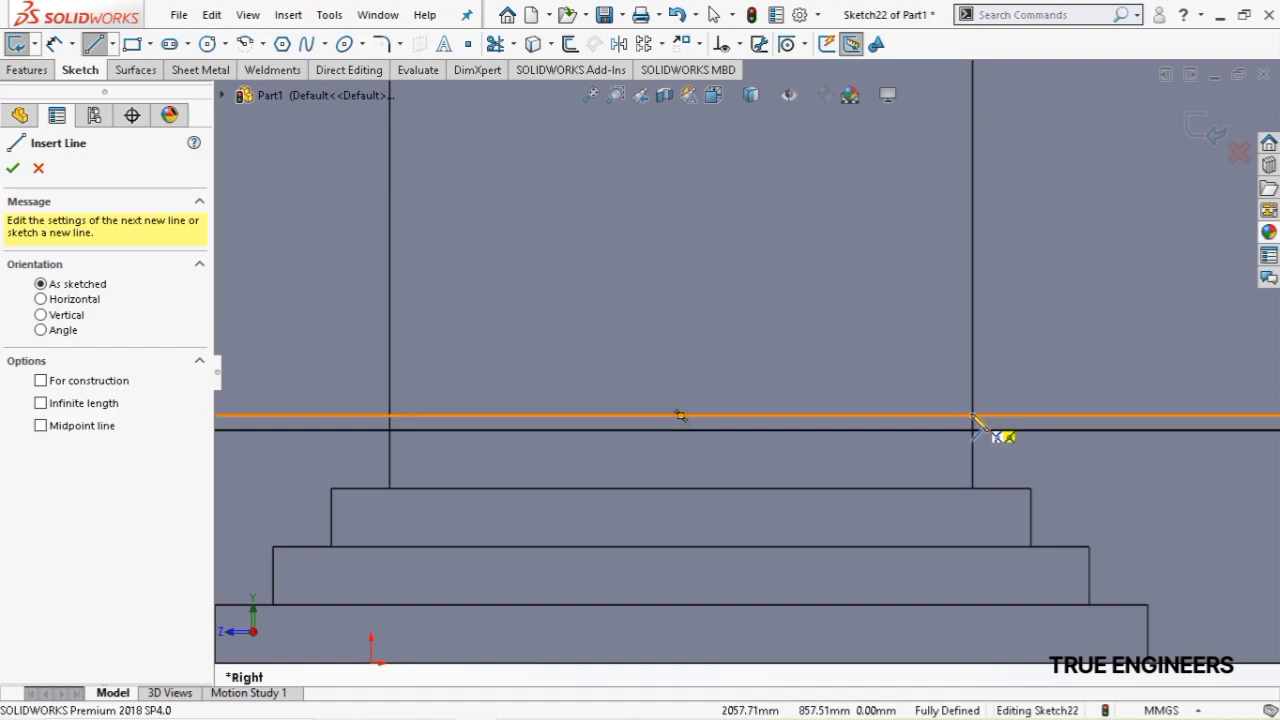
{"action": "left_click", "coordinate": [972, 414]}
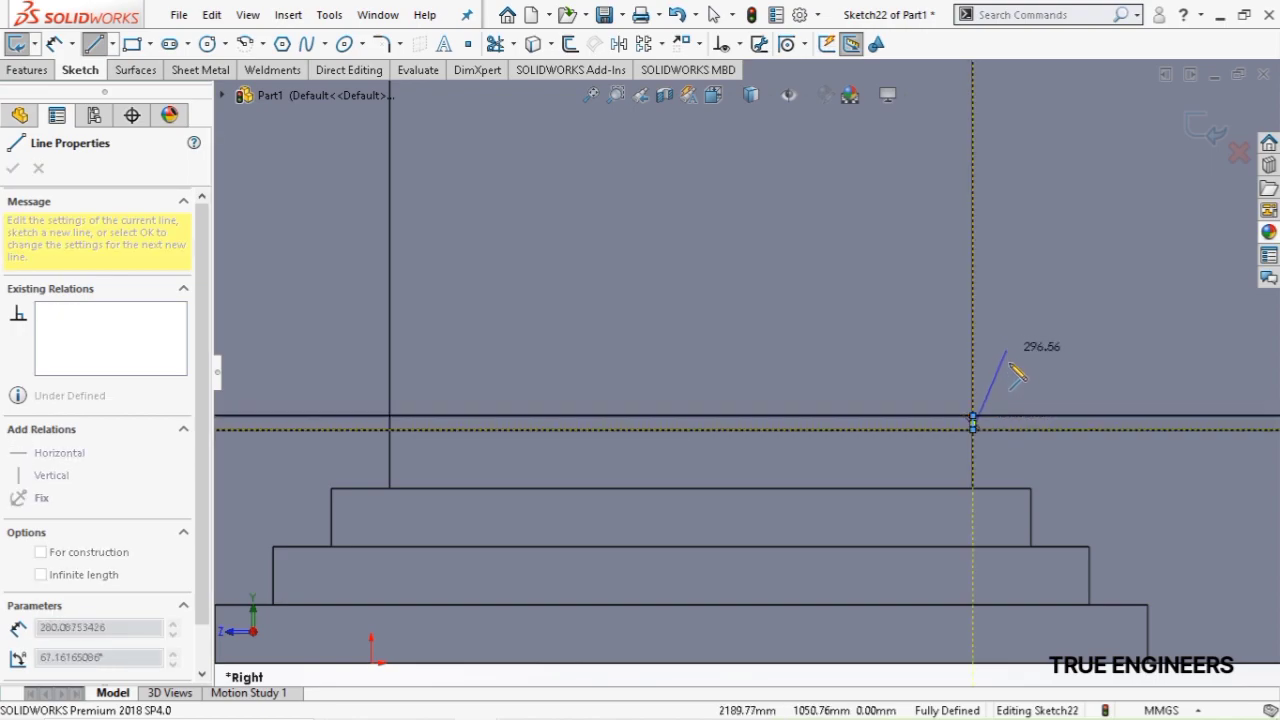
{"action": "key", "text": "Escape"}
{"action": "scroll", "coordinate": [803, 423], "scroll_direction": "up", "scroll_amount": 2}
{"action": "scroll", "coordinate": [514, 370], "scroll_direction": "down", "scroll_amount": 2}
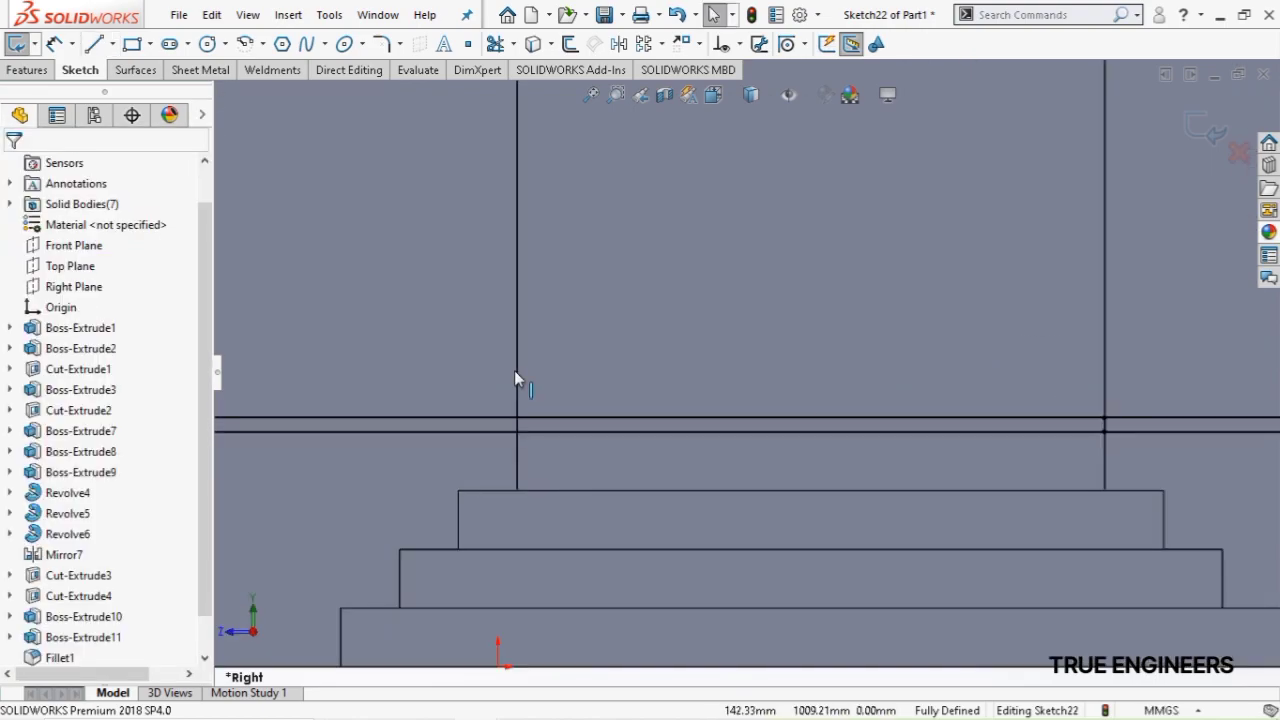
Draw a matching vertical line across the rectangle at the door opening's edge nearest the porch
{"action": "left_click", "coordinate": [94, 43]}
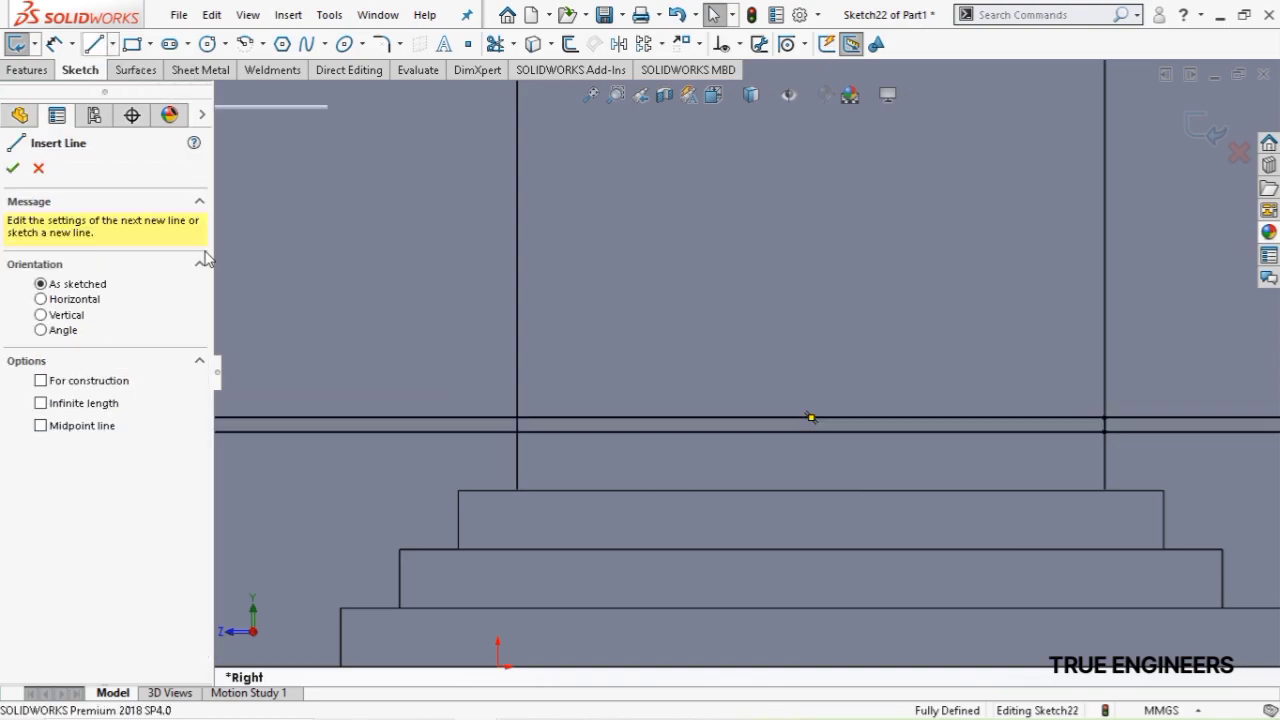
{"action": "scroll", "coordinate": [521, 430], "scroll_direction": "down", "scroll_amount": 3}
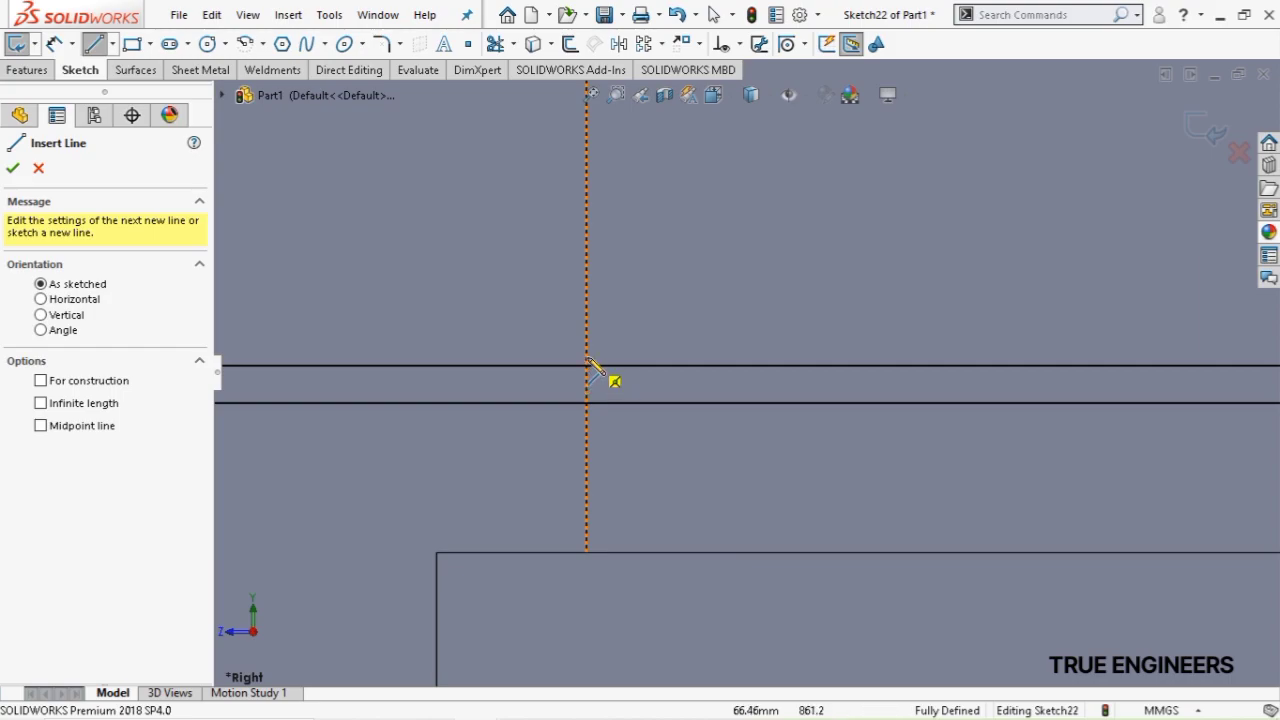
{"action": "left_click", "coordinate": [587, 366]}
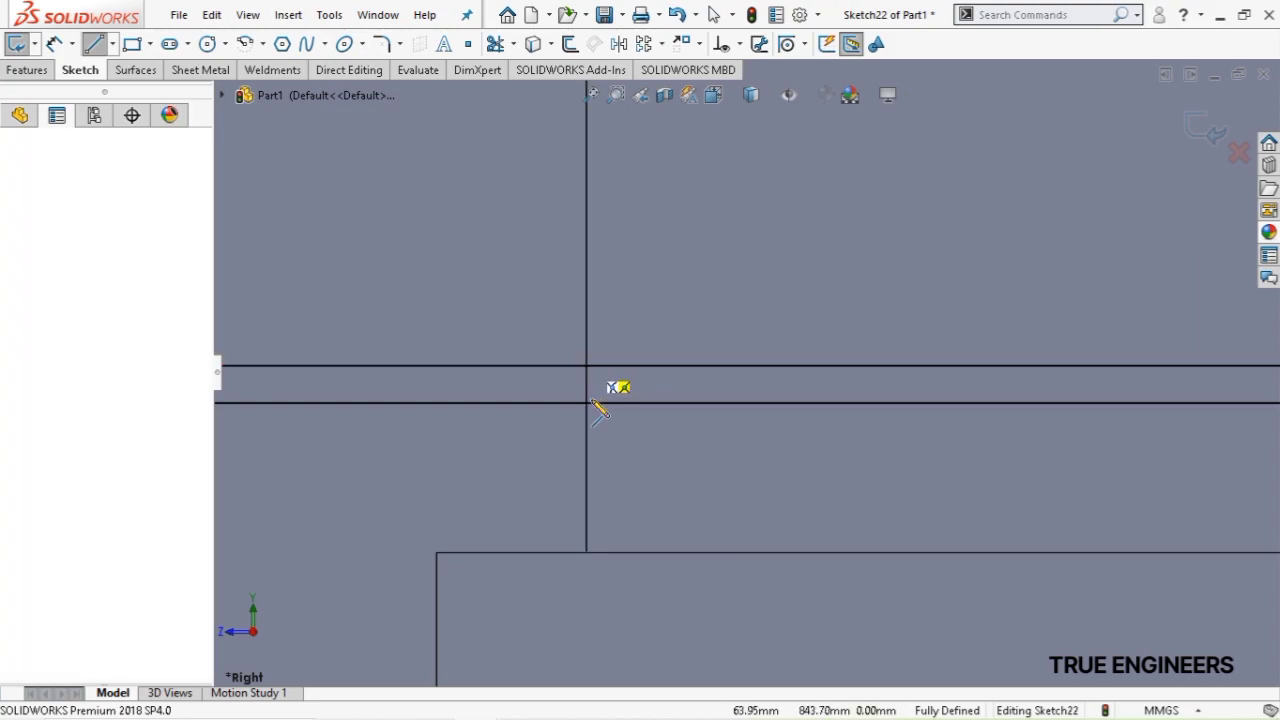
{"action": "left_click", "coordinate": [587, 402]}
{"action": "left_click", "coordinate": [587, 402]}
{"action": "key", "text": "z"}
{"action": "key", "text": "z"}
{"action": "key", "text": "Escape"}
{"action": "key", "text": "Escape"}
{"action": "key", "text": "z"}
{"action": "key", "text": "z"}
{"action": "key", "text": "z"}
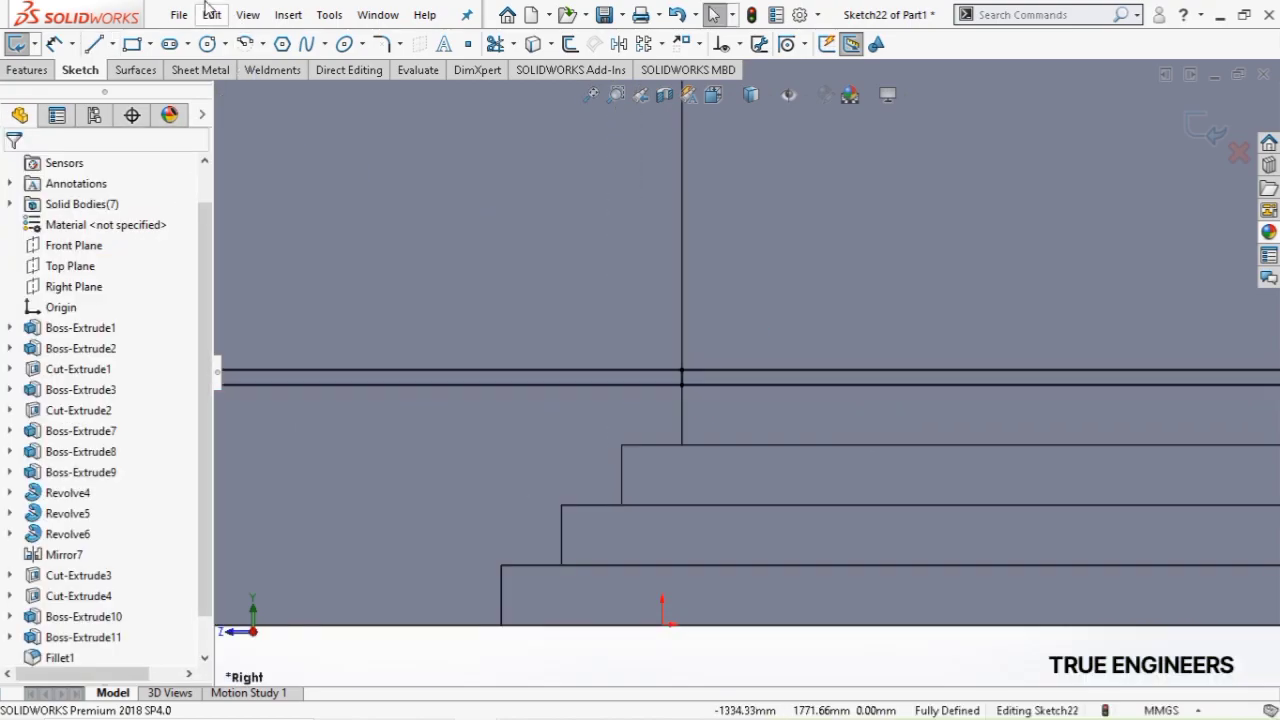
Power trim the rectangle's two long lines where they cross the side door opening
{"action": "left_click", "coordinate": [505, 45]}
{"action": "left_click_drag", "start_coordinate": [936, 303], "coordinate": [909, 398]}
{"action": "scroll", "coordinate": [879, 367], "scroll_direction": "up", "scroll_amount": 5}
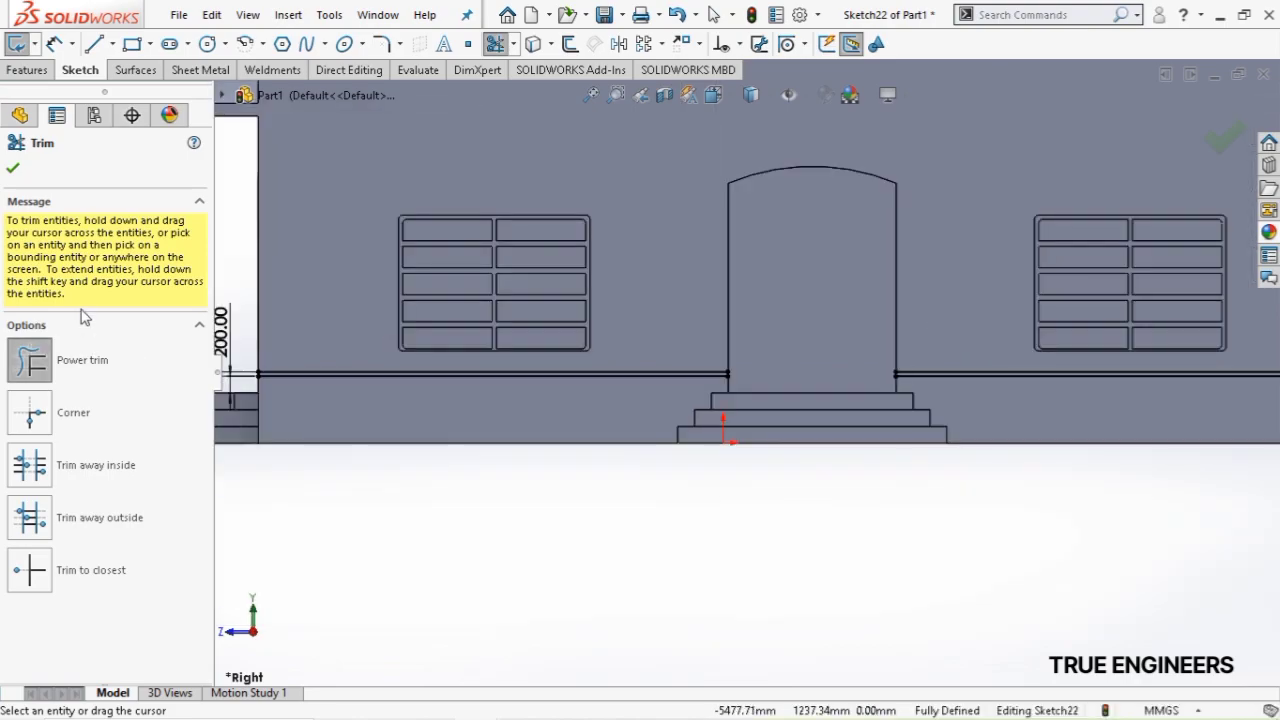
Extrude the trimmed wall strip profile 10 mm as a separate body, without merging it into the building
{"action": "left_click", "coordinate": [27, 69]}
{"action": "left_click", "coordinate": [16, 44]}
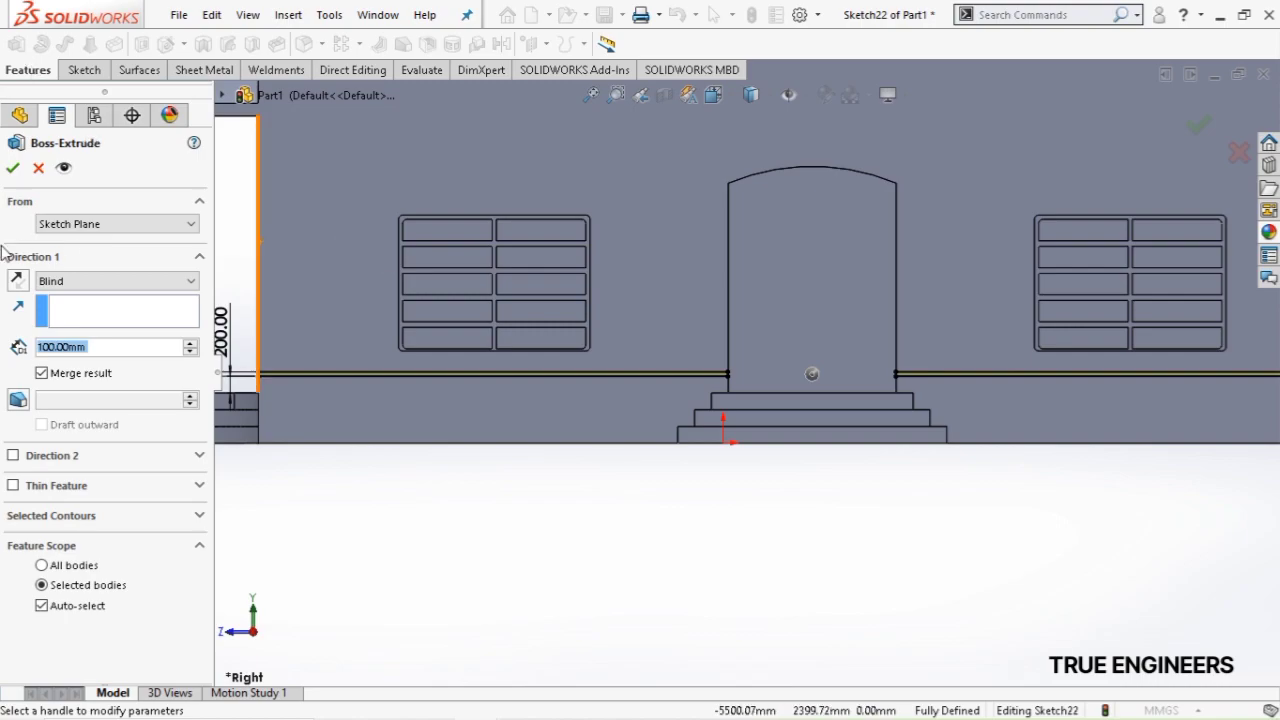
{"action": "left_click", "coordinate": [42, 373]}
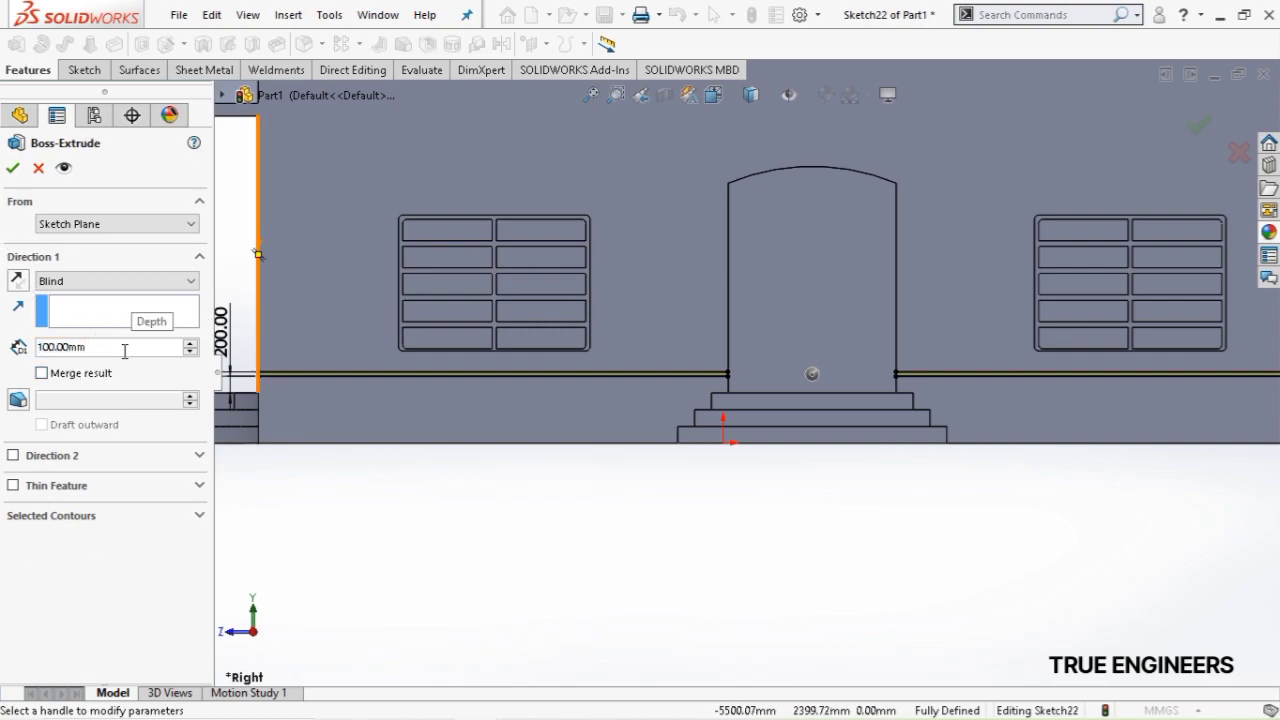
{"action": "type", "text": "19"}
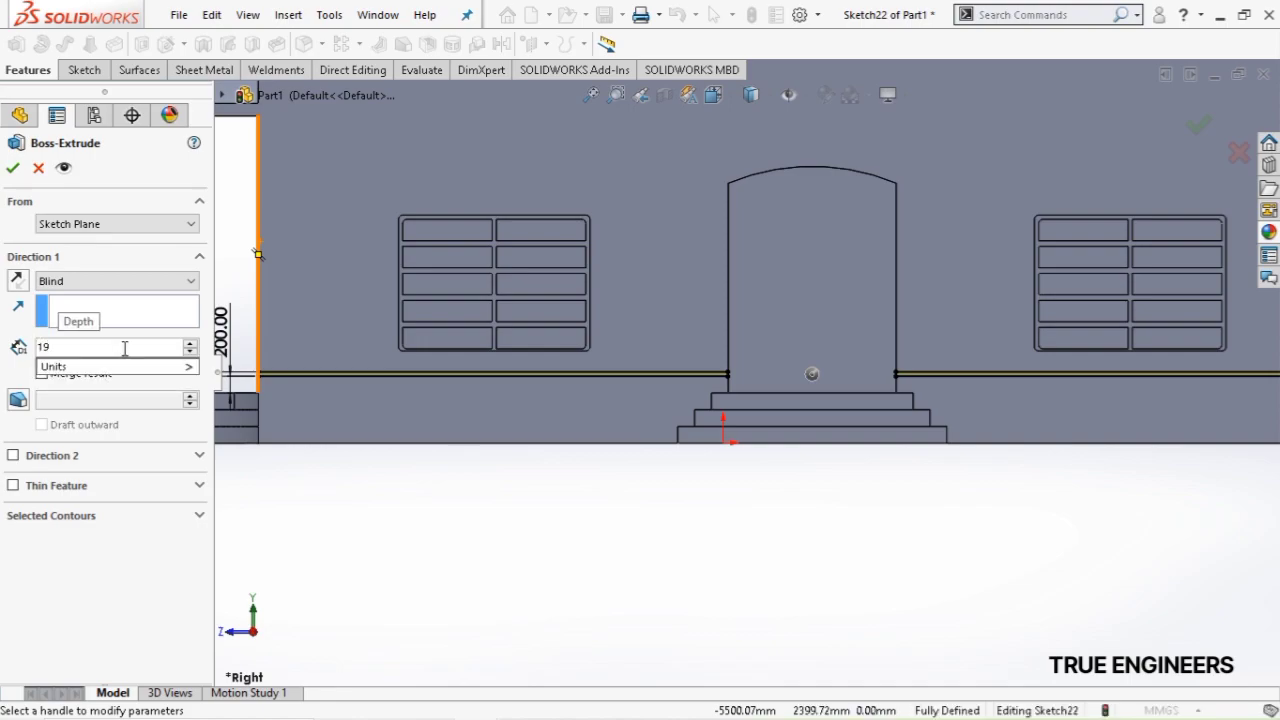
{"action": "key", "text": "BackSpace"}
{"action": "type", "text": "0"}
{"action": "key", "text": "Return"}
{"action": "key", "text": "Return"}
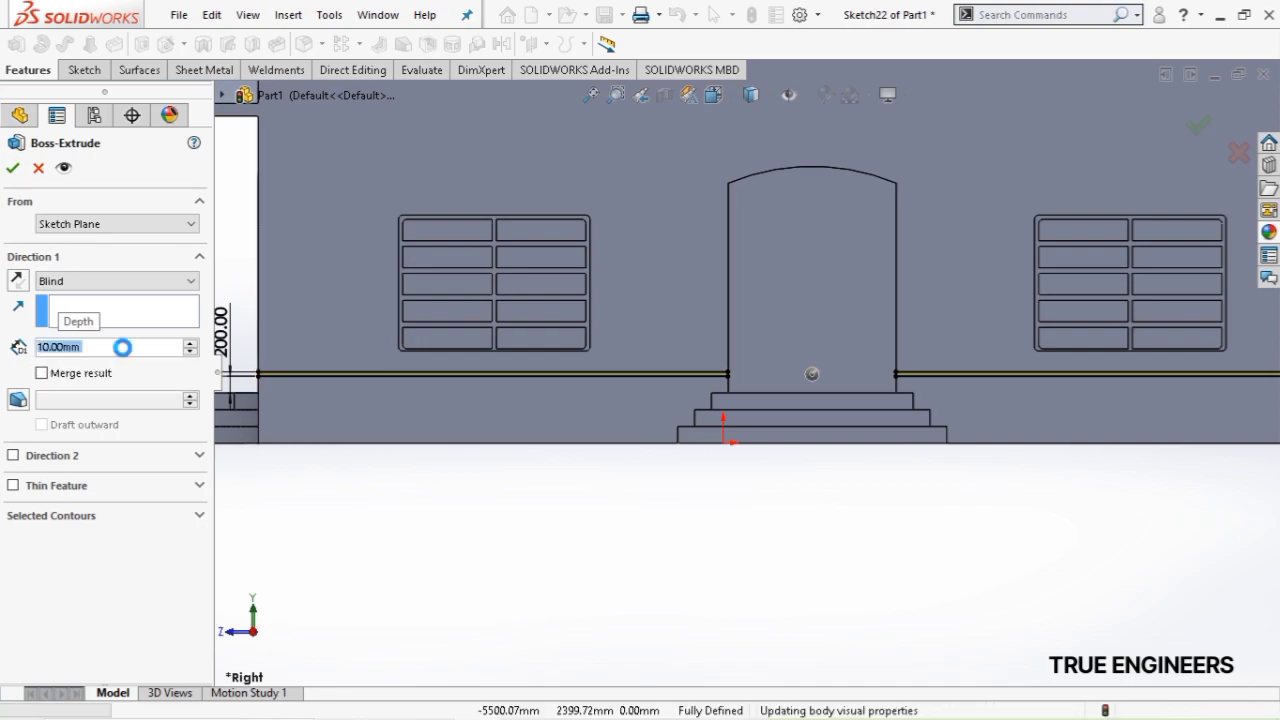
Start a new sketch on the front wall face above the entrance canopy, viewed straight on
{"action": "scroll", "coordinate": [759, 378], "scroll_direction": "up", "scroll_amount": 3}
{"action": "scroll", "coordinate": [598, 416], "scroll_direction": "down", "scroll_amount": 2}
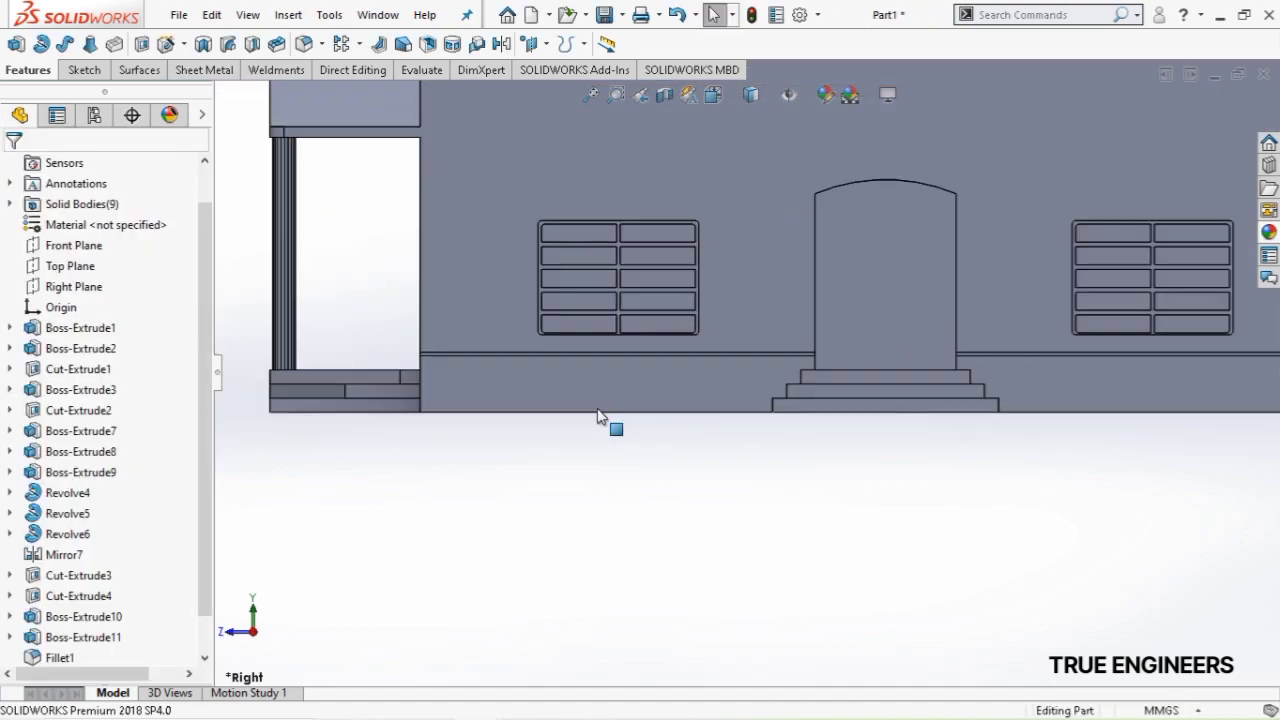
{"action": "scroll", "coordinate": [598, 408], "scroll_direction": "up", "scroll_amount": 2}
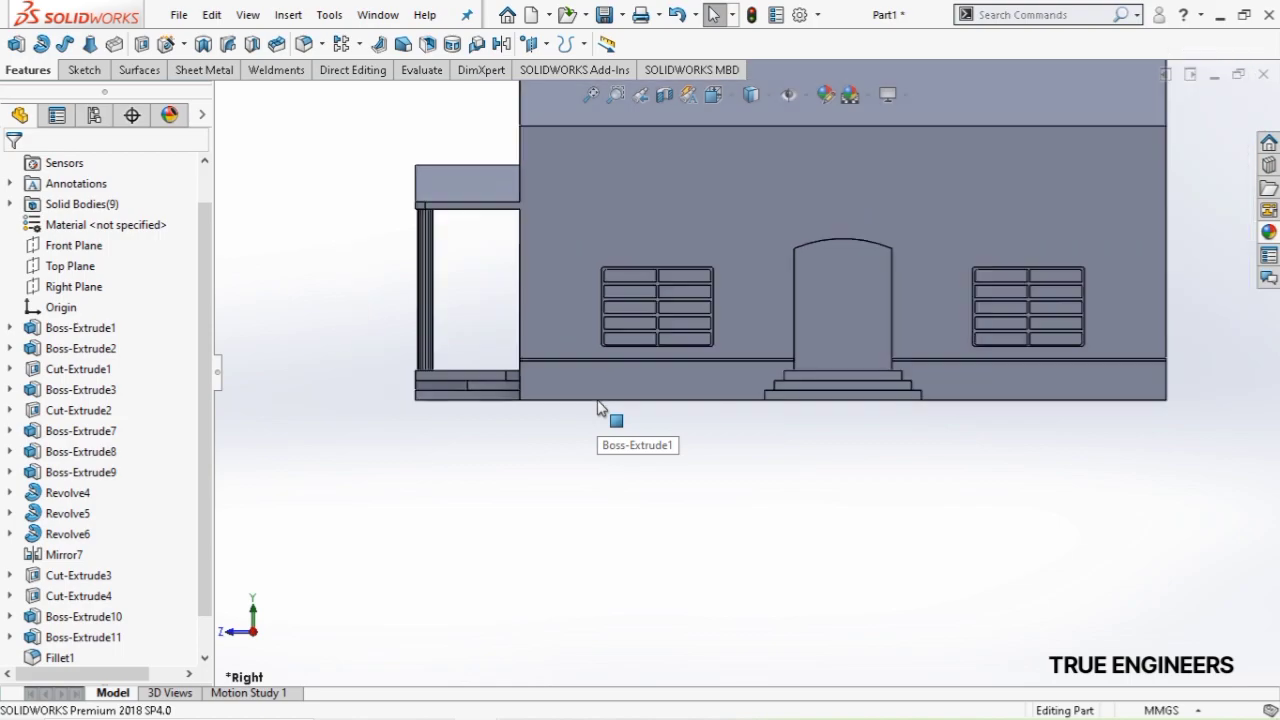
{"action": "scroll", "coordinate": [598, 408], "scroll_direction": "down", "scroll_amount": 2}
{"action": "middle_click_drag", "start_coordinate": [600, 409], "coordinate": [546, 353]}
{"action": "scroll", "coordinate": [394, 343], "scroll_direction": "down", "scroll_amount": 5}
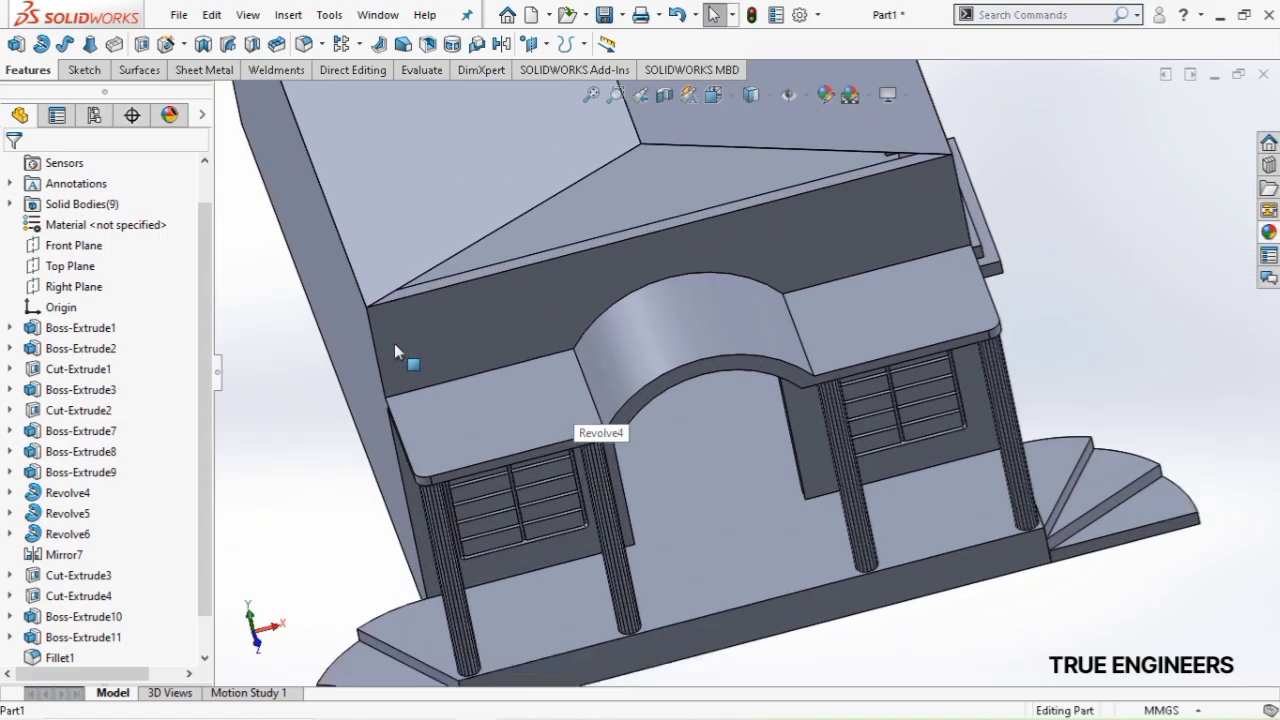
{"action": "left_click", "coordinate": [492, 324]}
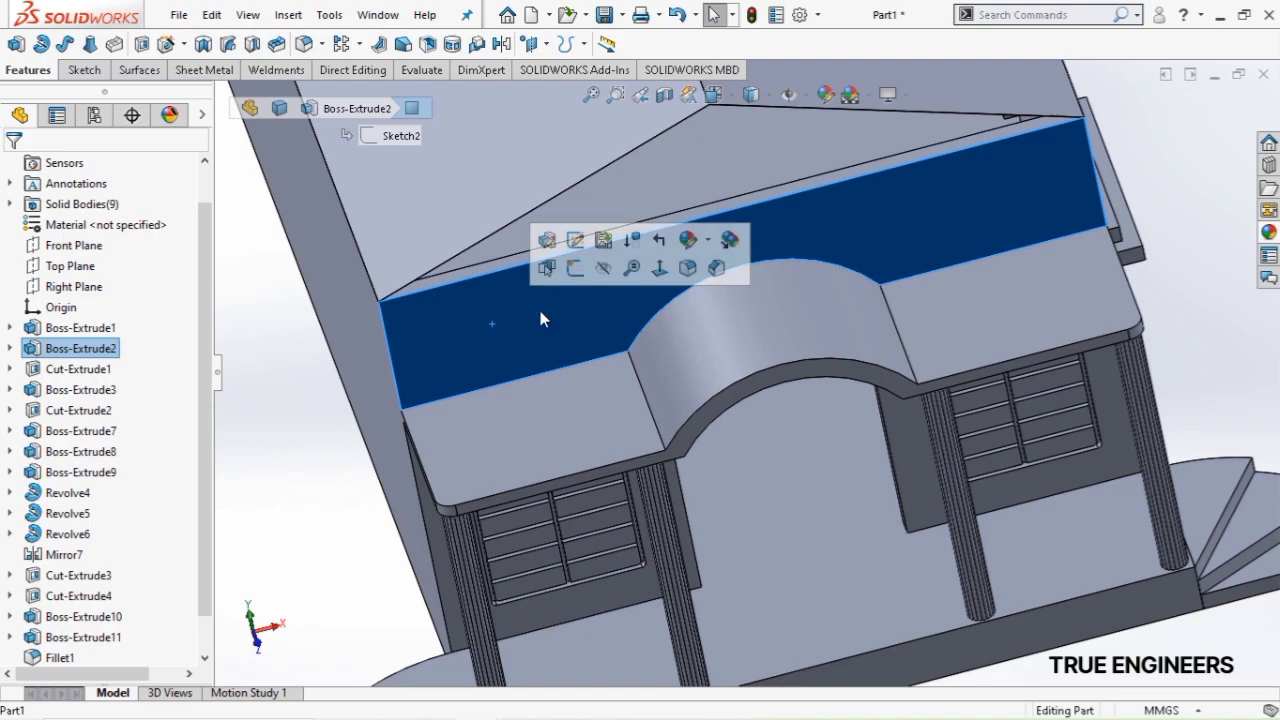
{"action": "left_click", "coordinate": [660, 268]}
{"action": "left_click", "coordinate": [644, 293]}
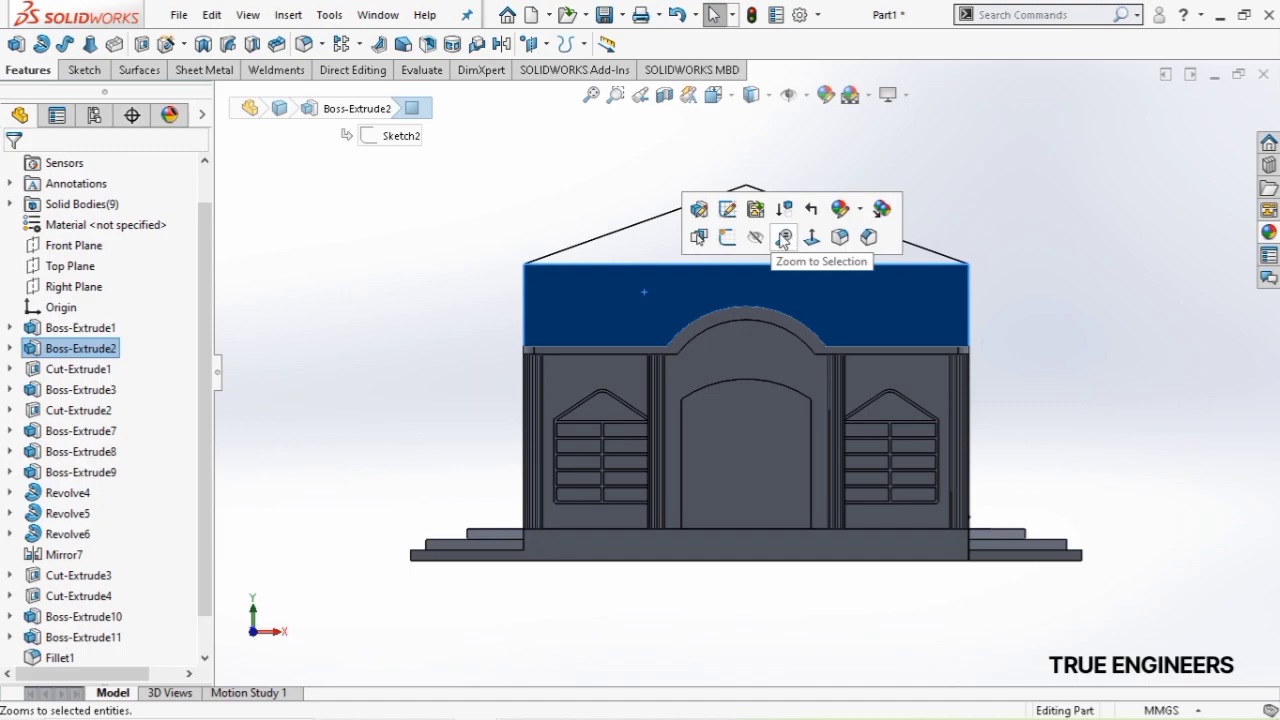
{"action": "left_click", "coordinate": [727, 238]}
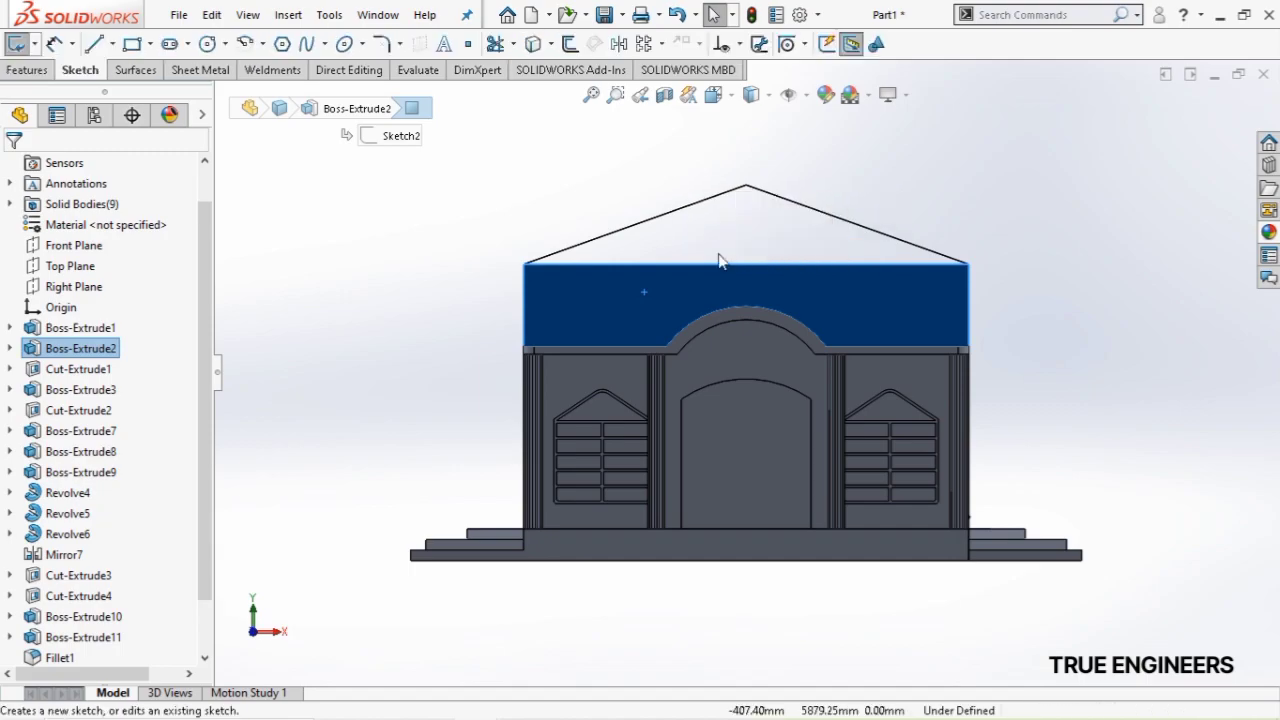
Draw a horizontal line across the full width of the upper wall, continuing vertically upward past the roof edge at its right end
{"action": "left_click", "coordinate": [95, 43]}
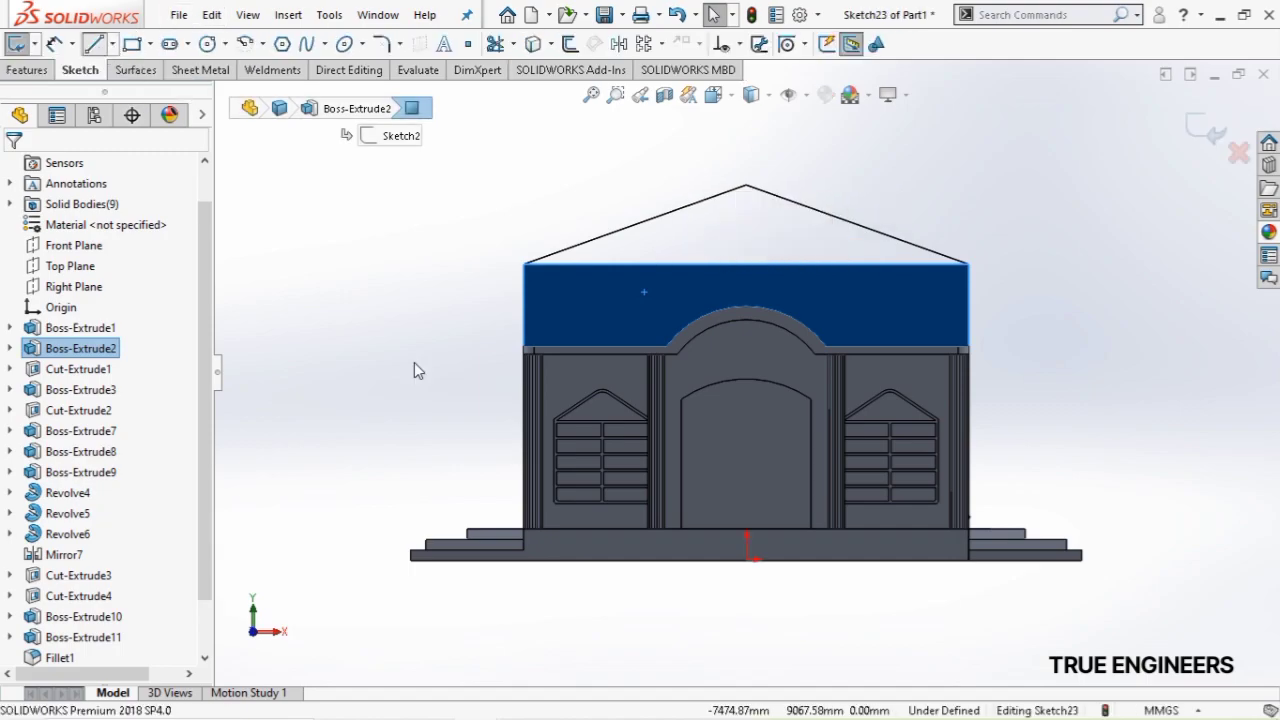
{"action": "left_click", "coordinate": [522, 302]}
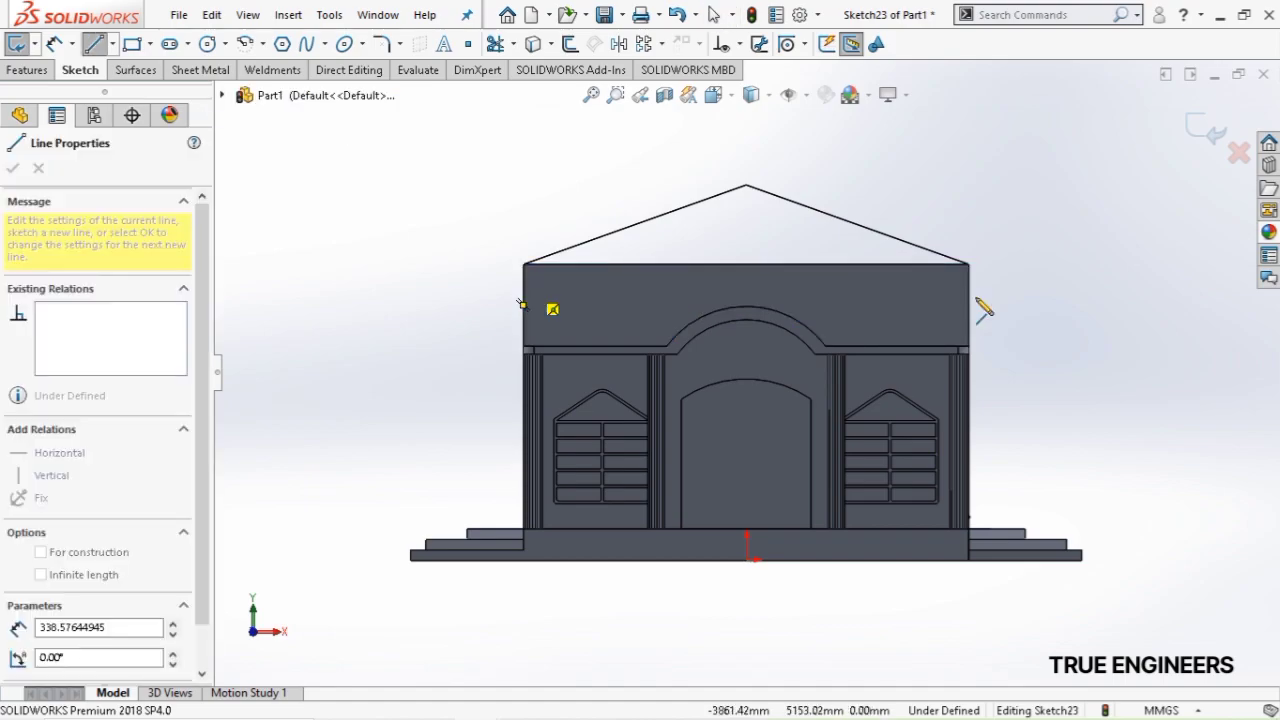
{"action": "left_click", "coordinate": [969, 285]}
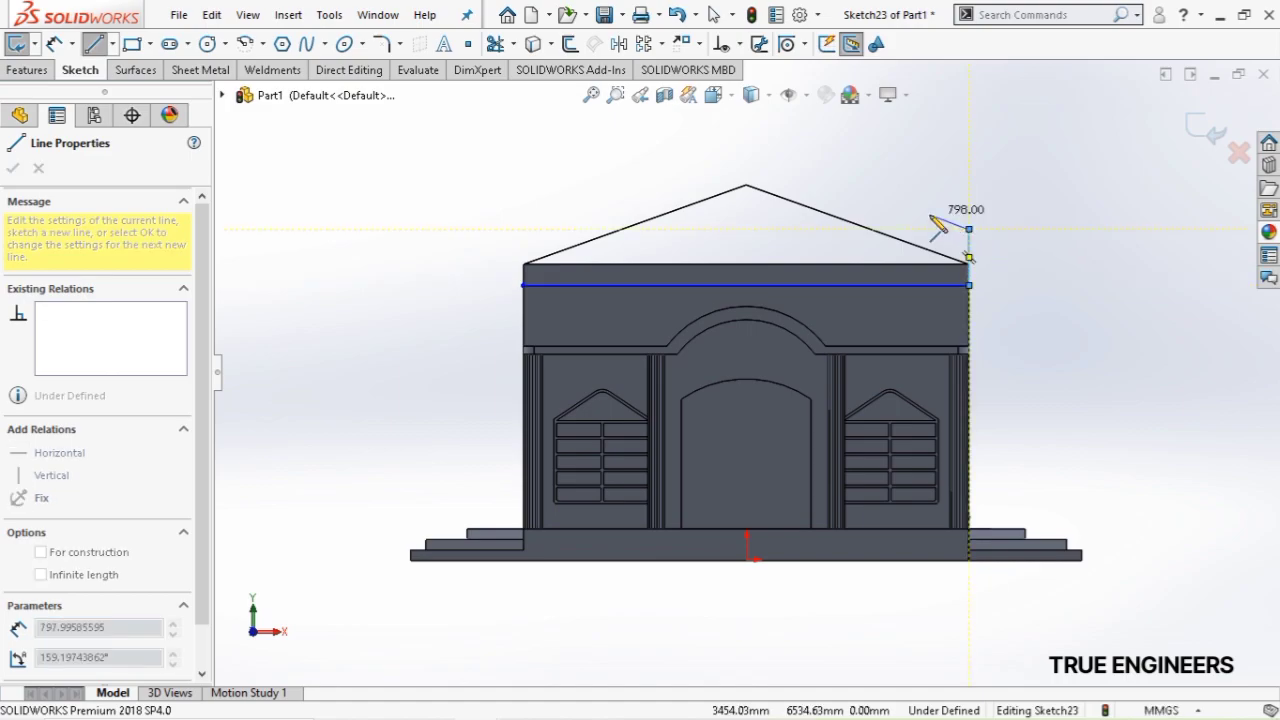
{"action": "double_click", "coordinate": [968, 229]}
{"action": "key", "text": "Escape"}
Draw an S-shaped four-point spline from the vertical line's upper end, rising over the roof slope toward the gable peak
{"action": "left_click", "coordinate": [325, 43]}
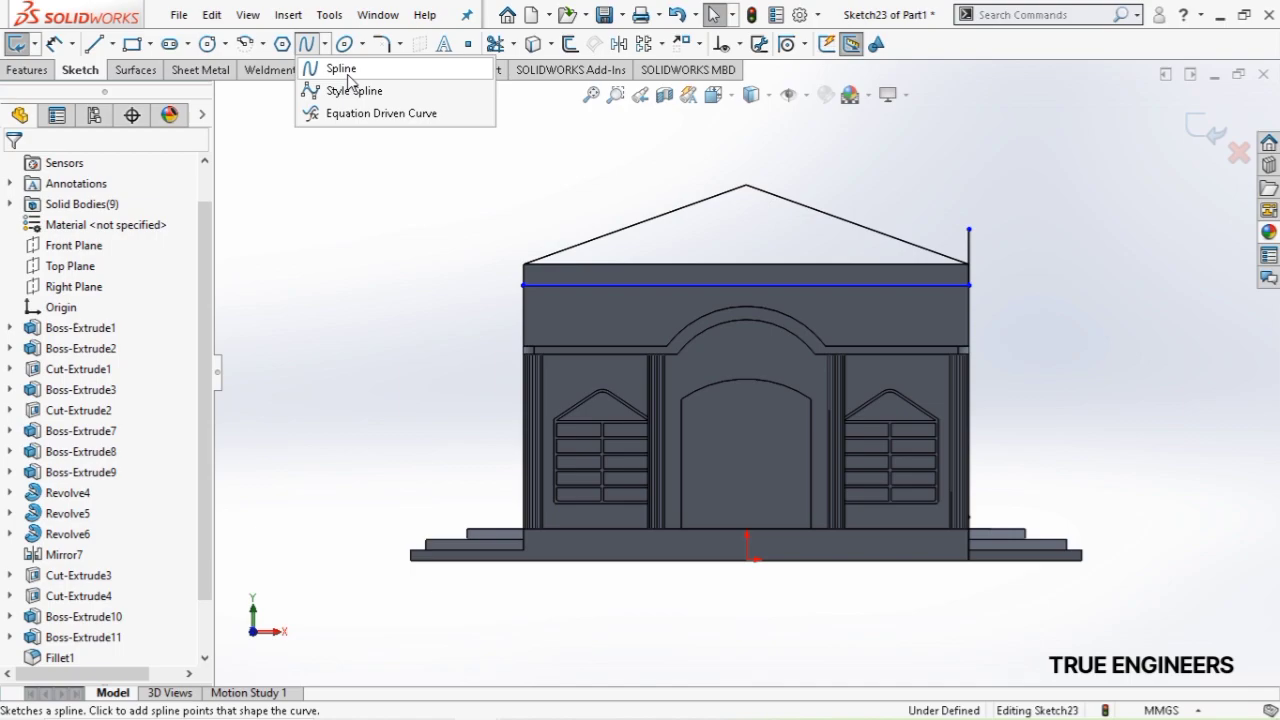
{"action": "left_click", "coordinate": [348, 74]}
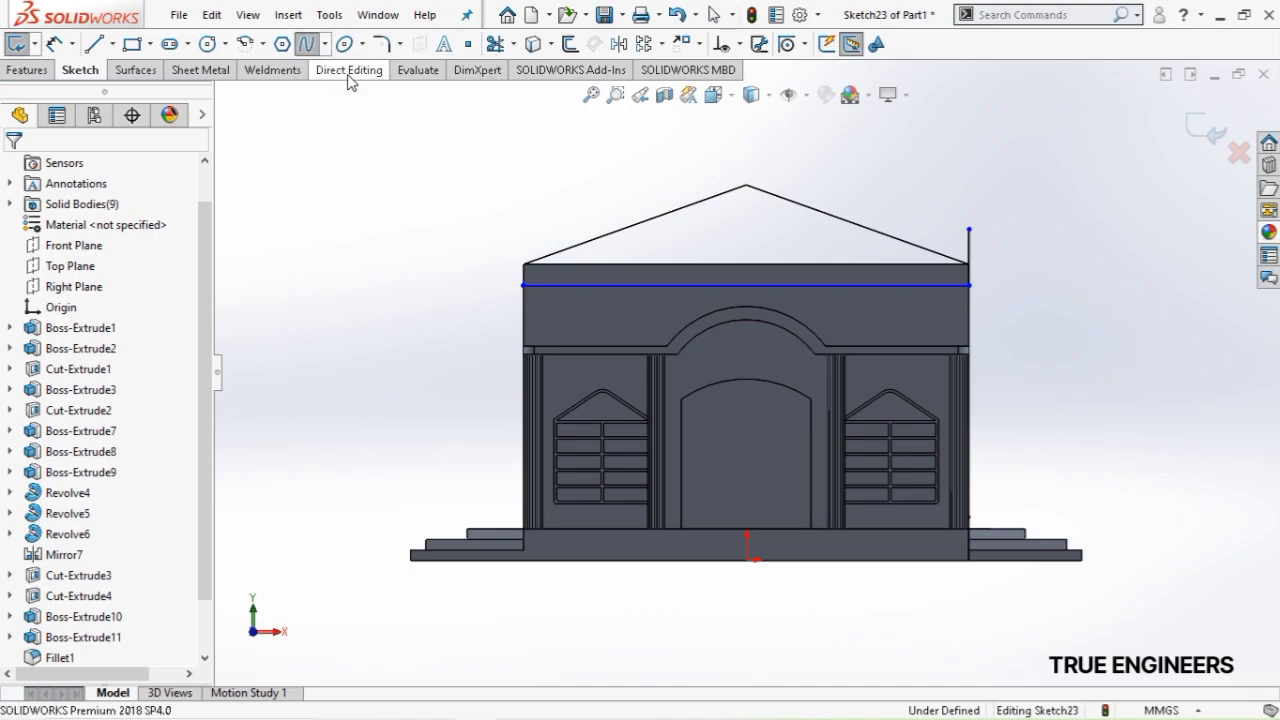
{"action": "left_click", "coordinate": [968, 229]}
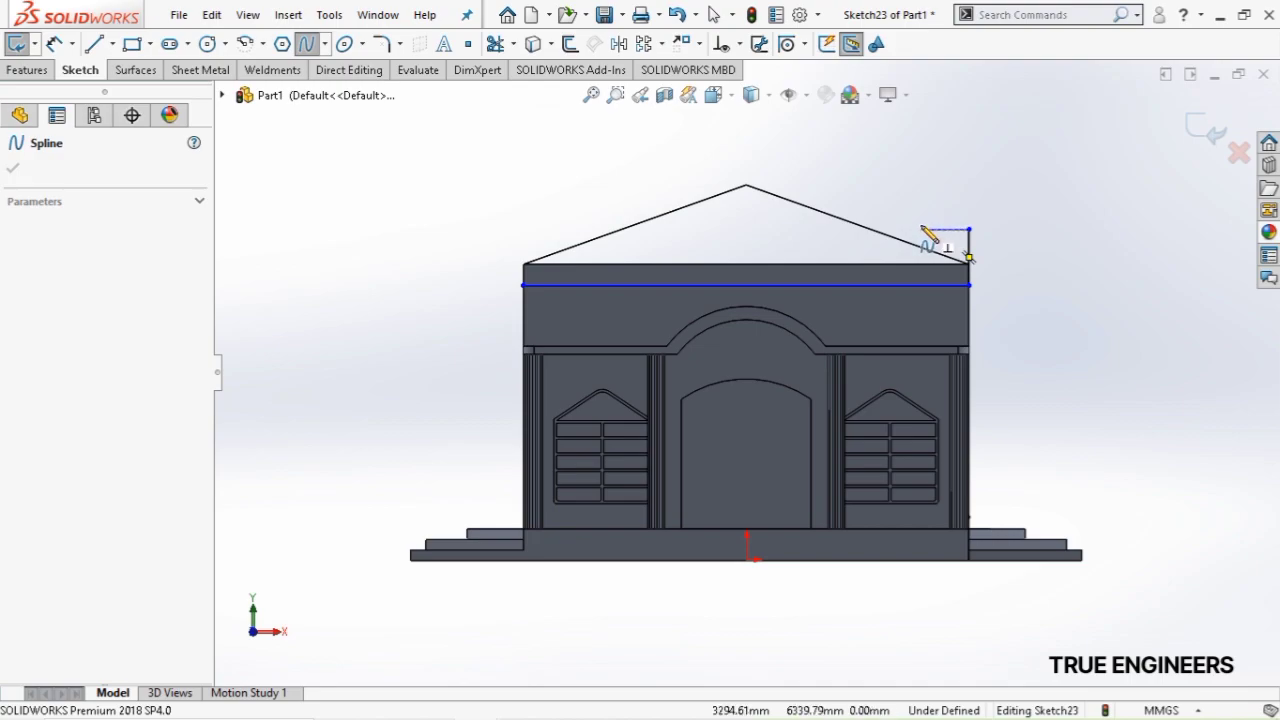
{"action": "left_click", "coordinate": [909, 235]}
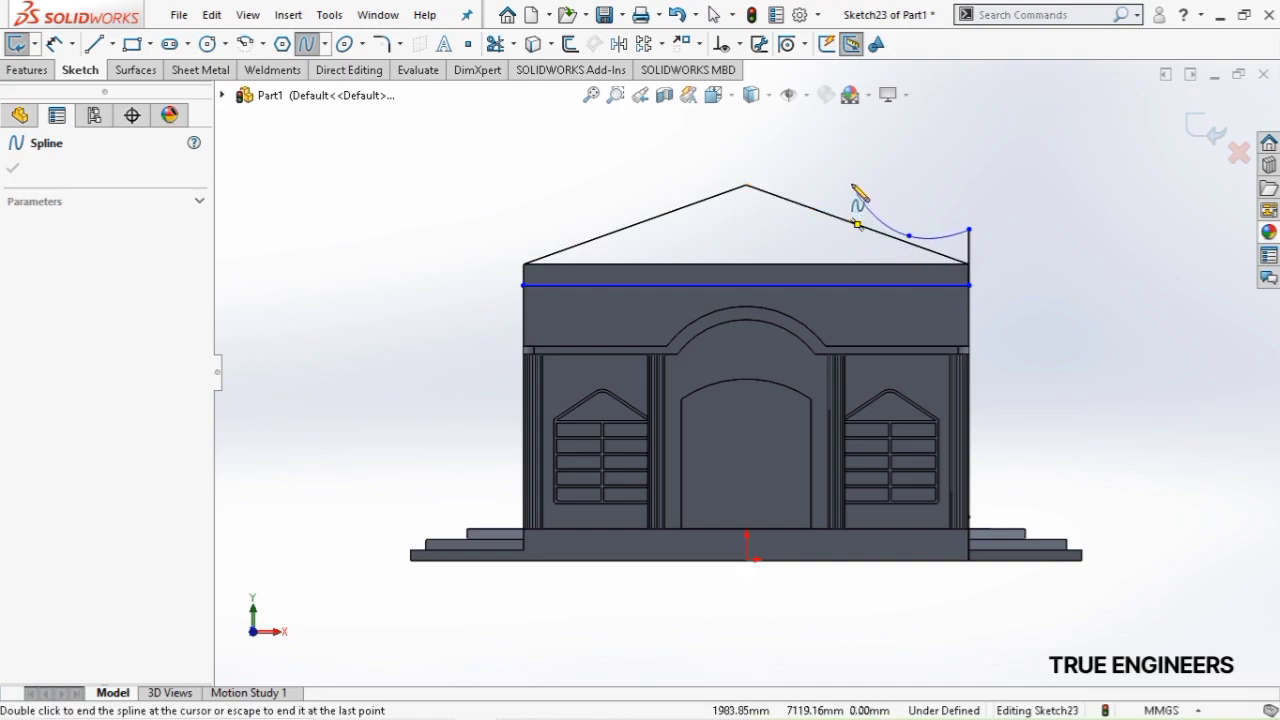
{"action": "left_click", "coordinate": [851, 184]}
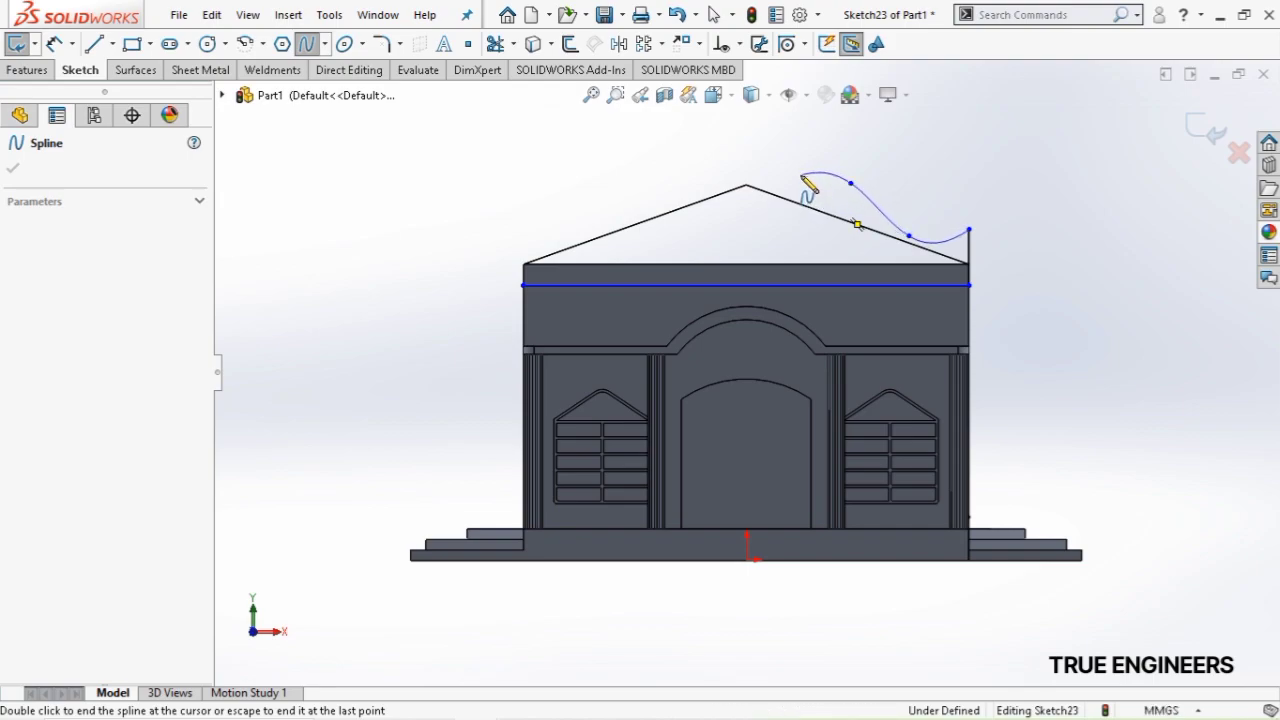
{"action": "double_click", "coordinate": [803, 174]}
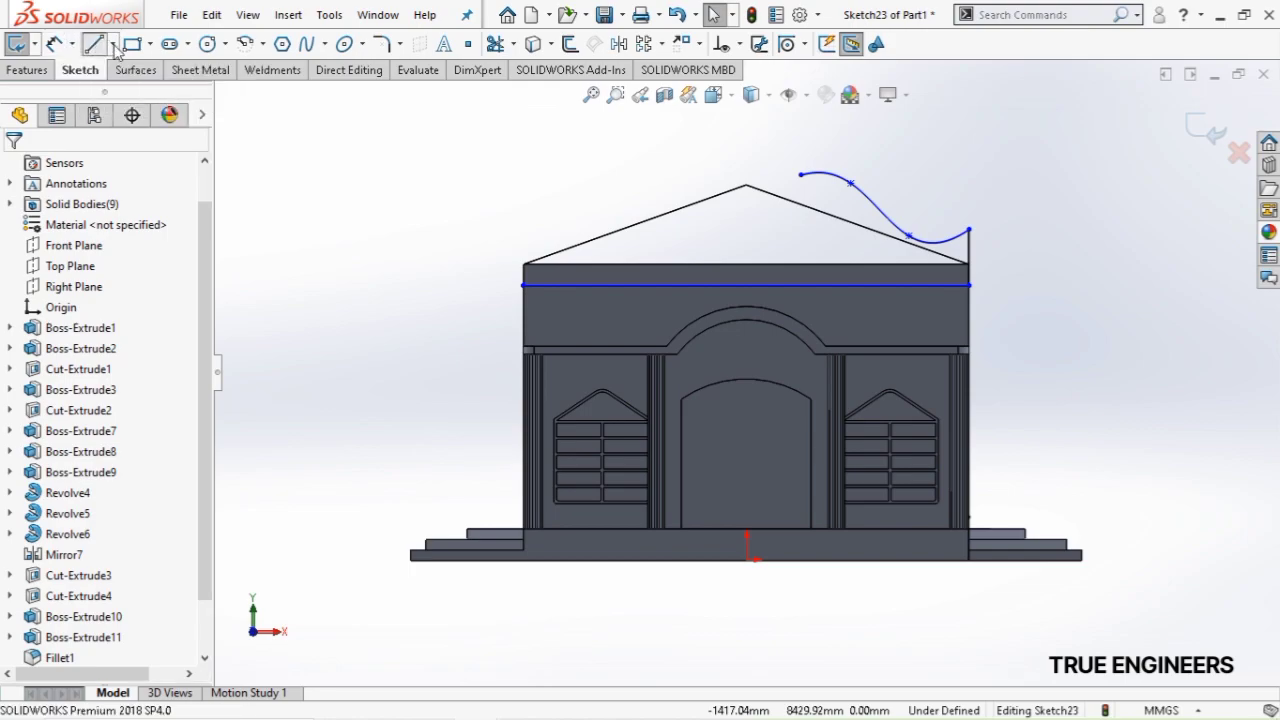
Draw a stepped line from the spline's upper end: straight up, a short run inward, and about 913 mm up again
{"action": "left_click", "coordinate": [106, 44]}
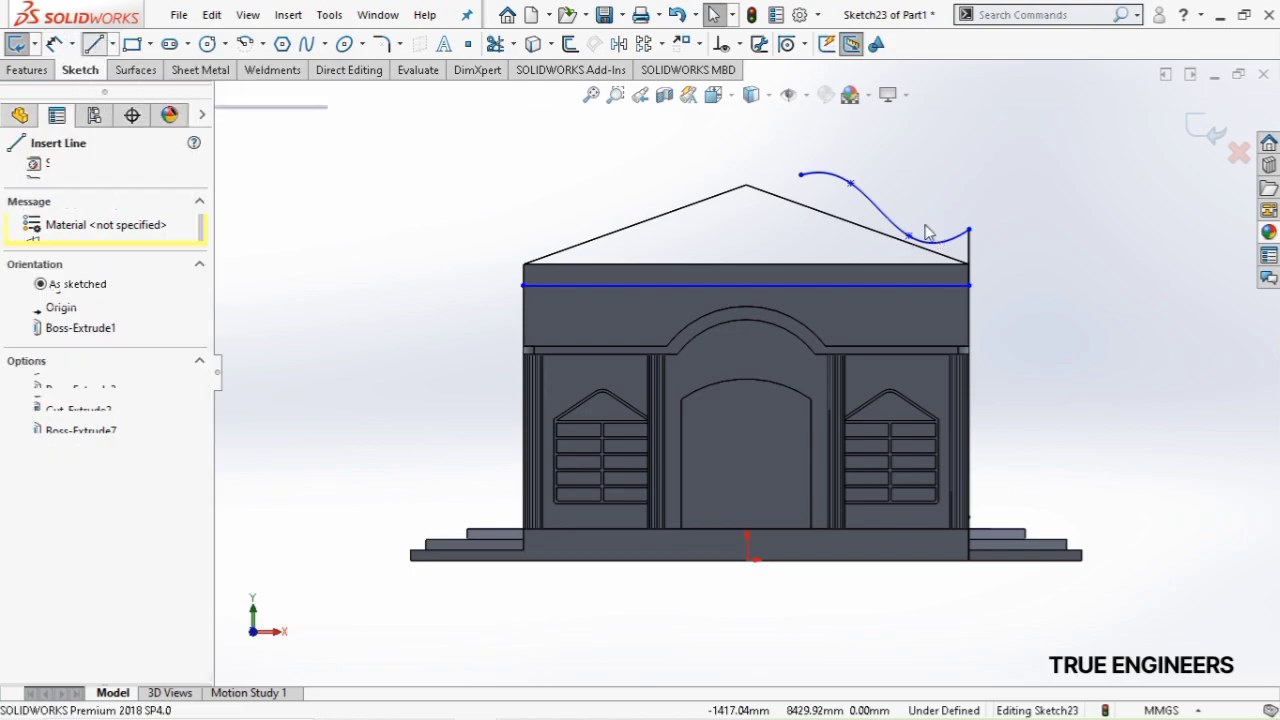
{"action": "left_click", "coordinate": [800, 175]}
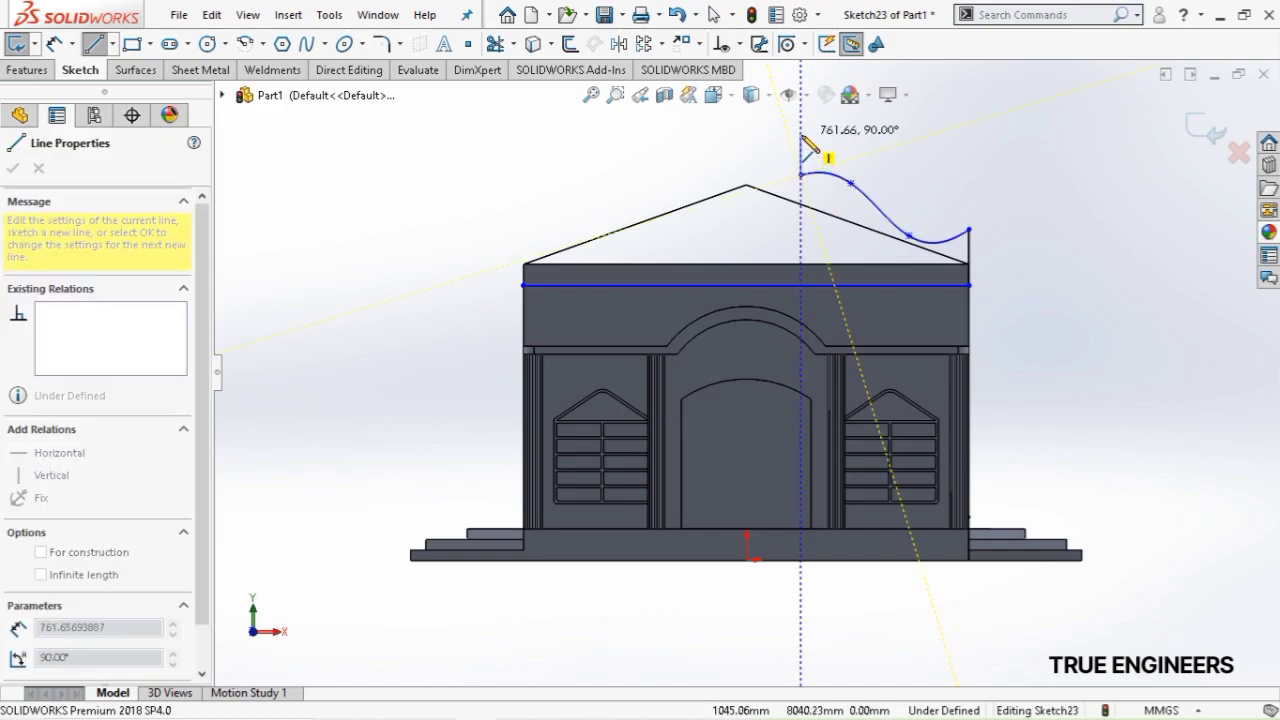
{"action": "left_click", "coordinate": [801, 128]}
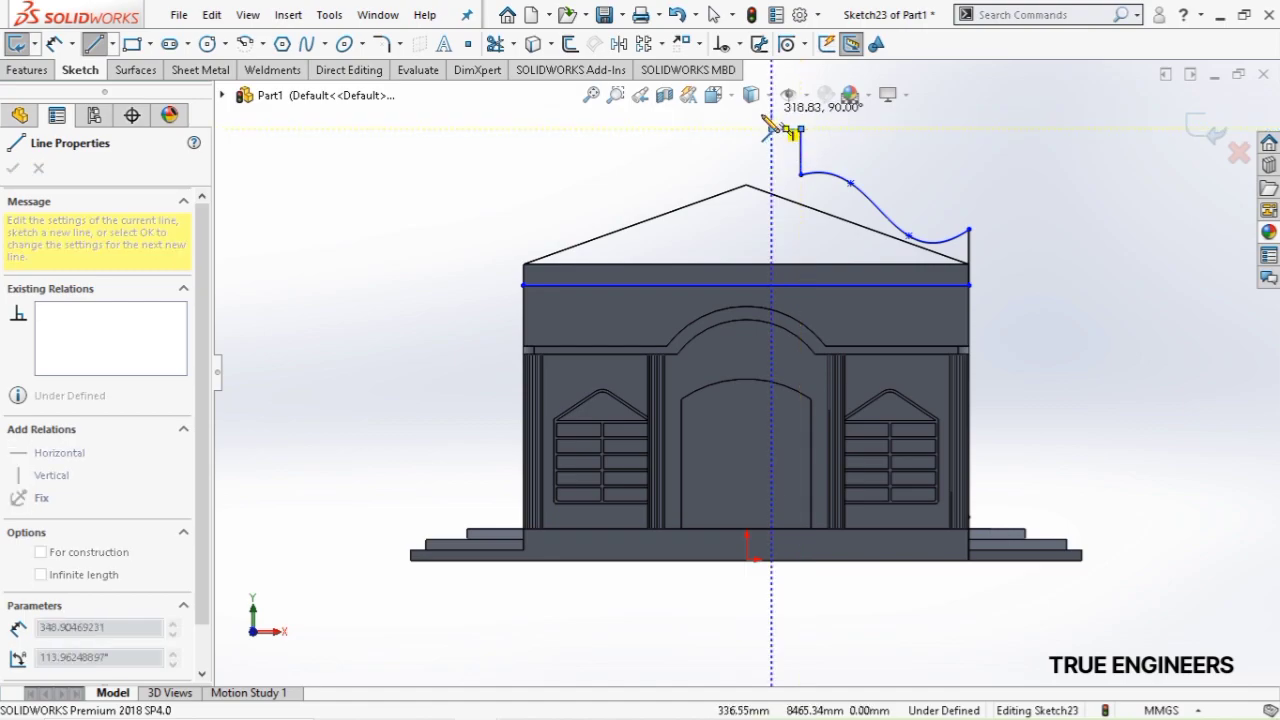
{"action": "scroll", "coordinate": [762, 116], "scroll_direction": "up", "scroll_amount": 1}
{"action": "scroll", "coordinate": [760, 126], "scroll_direction": "down", "scroll_amount": 1}
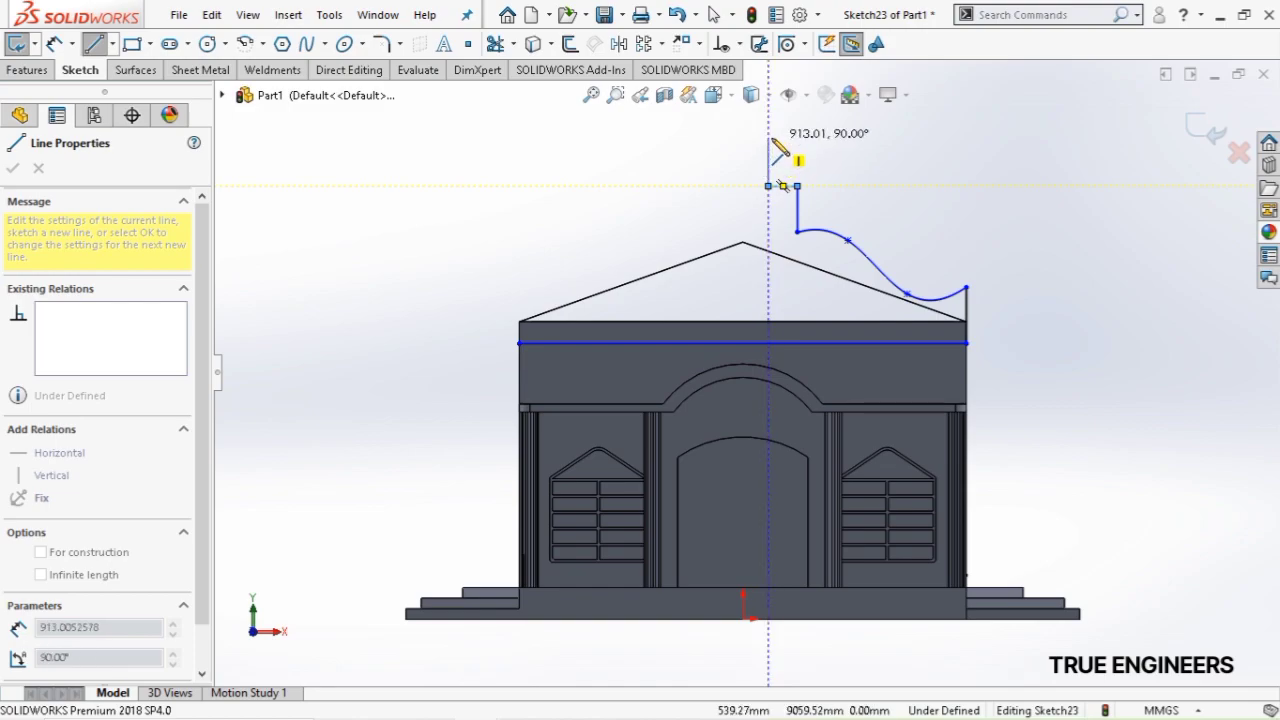
{"action": "left_click", "coordinate": [768, 137]}
Continue the stepped outline with a thin ledge projecting outward, a short upright line and a short line inward at the summit
{"action": "scroll", "coordinate": [769, 152], "scroll_direction": "up", "scroll_amount": 1}
{"action": "scroll", "coordinate": [770, 152], "scroll_direction": "down", "scroll_amount": 1}
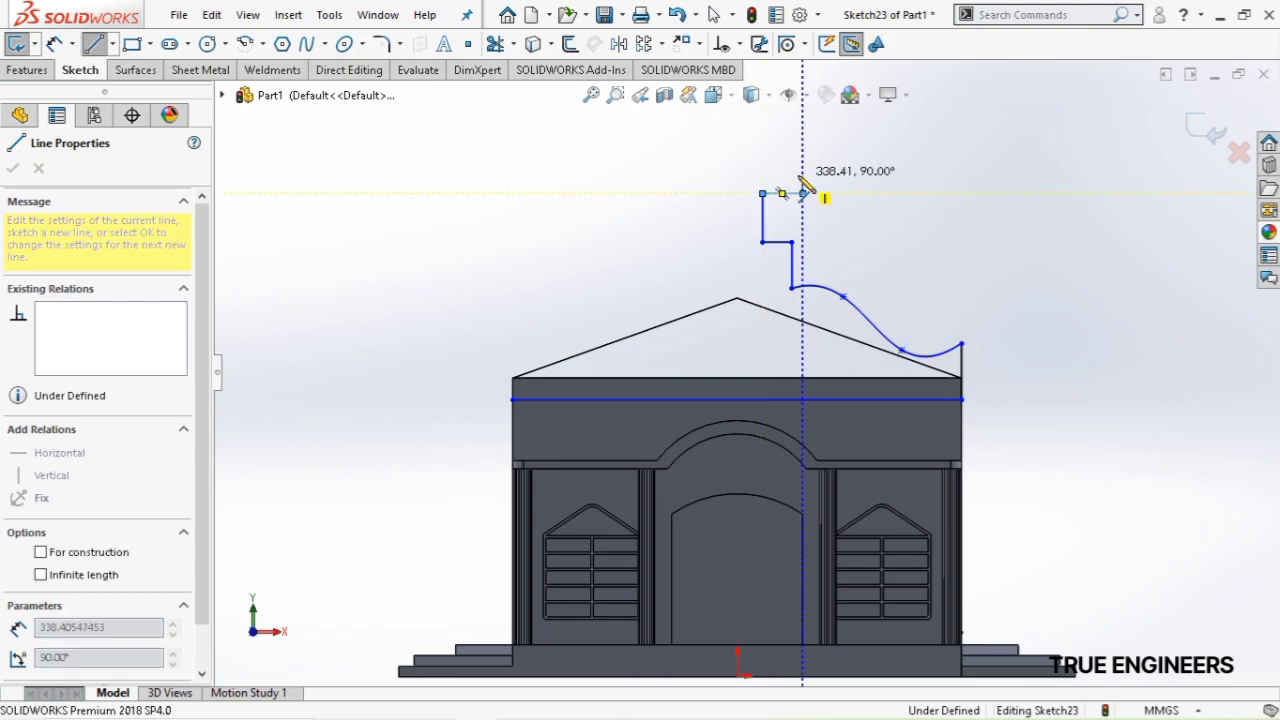
{"action": "left_click", "coordinate": [803, 193]}
{"action": "left_click", "coordinate": [762, 175]}
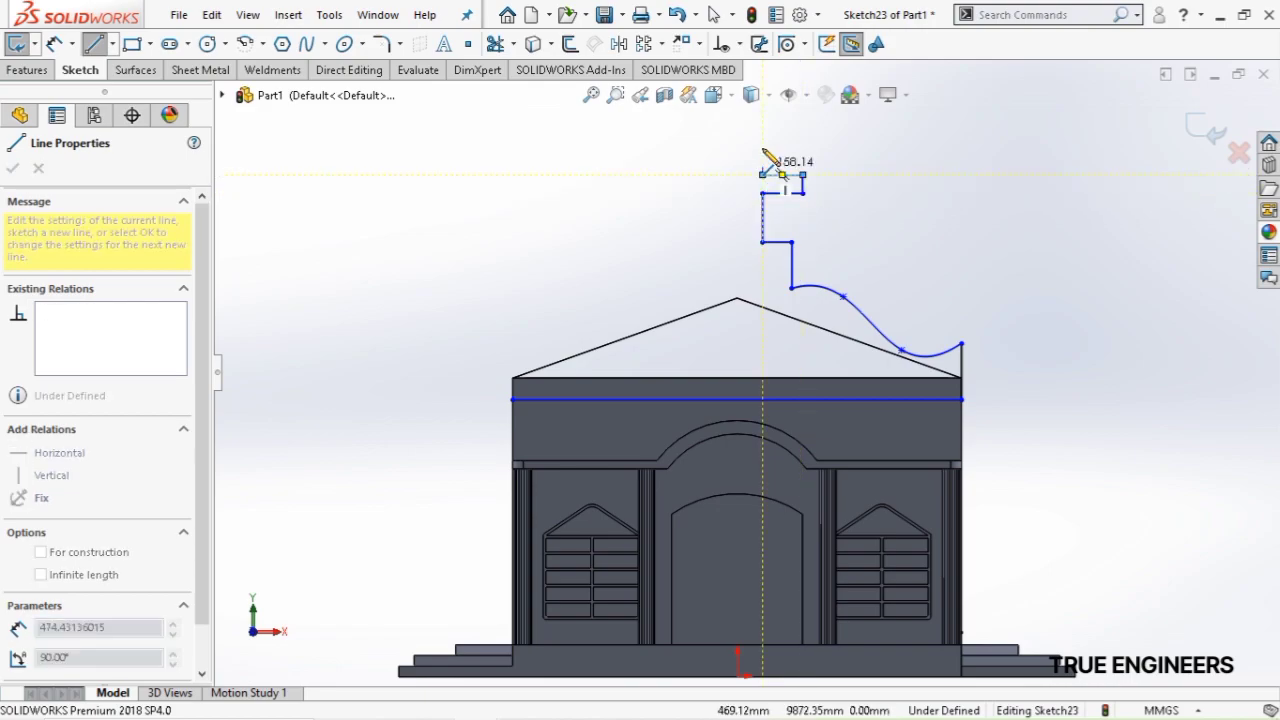
{"action": "left_click", "coordinate": [762, 143]}
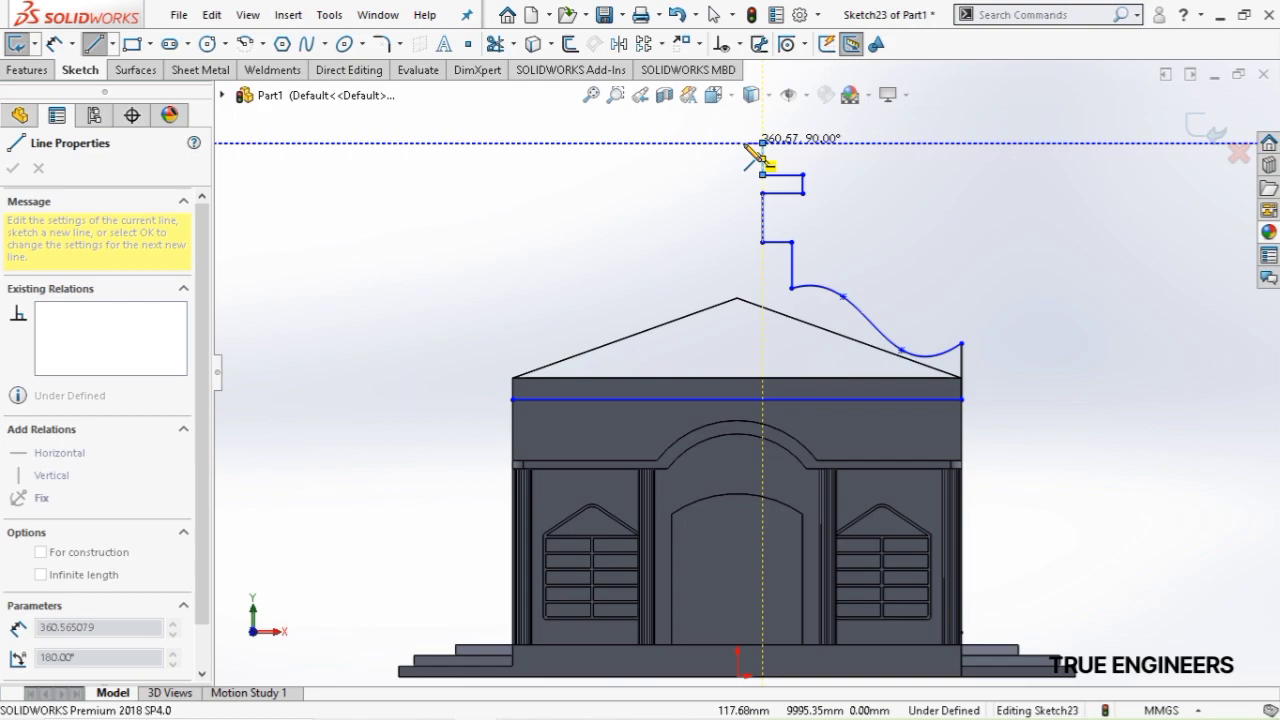
{"action": "key", "text": "Escape"}
Dimension the horizontal base line from the canopy's upper edge and set the distance to 1360 mm
{"action": "scroll", "coordinate": [1040, 368], "scroll_direction": "down", "scroll_amount": 1}
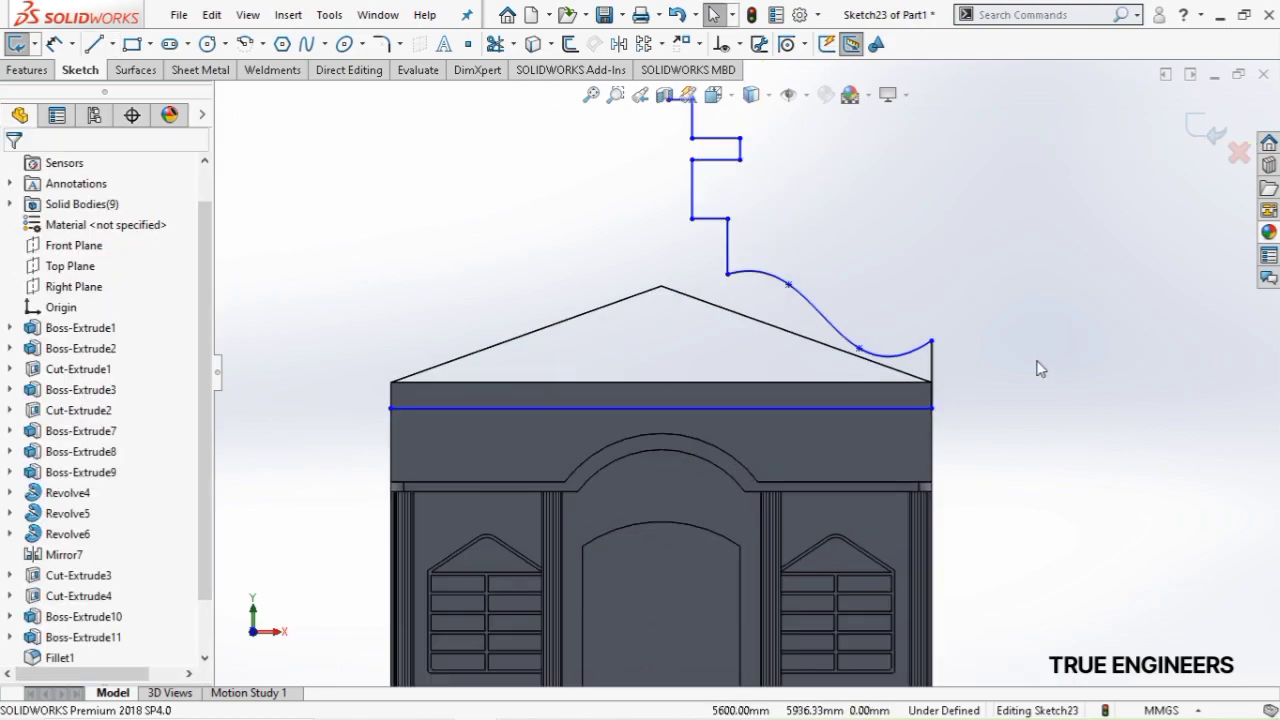
{"action": "left_click", "coordinate": [50, 45]}
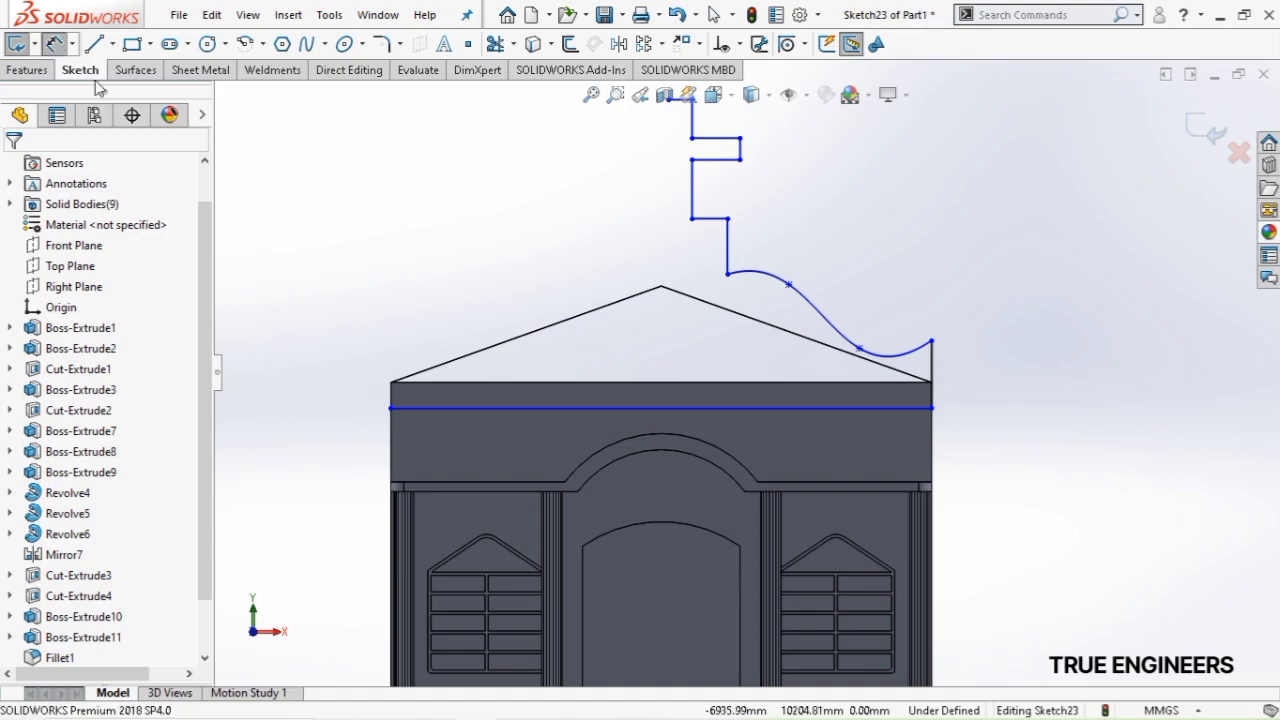
{"action": "left_click", "coordinate": [915, 408]}
{"action": "left_click", "coordinate": [872, 485]}
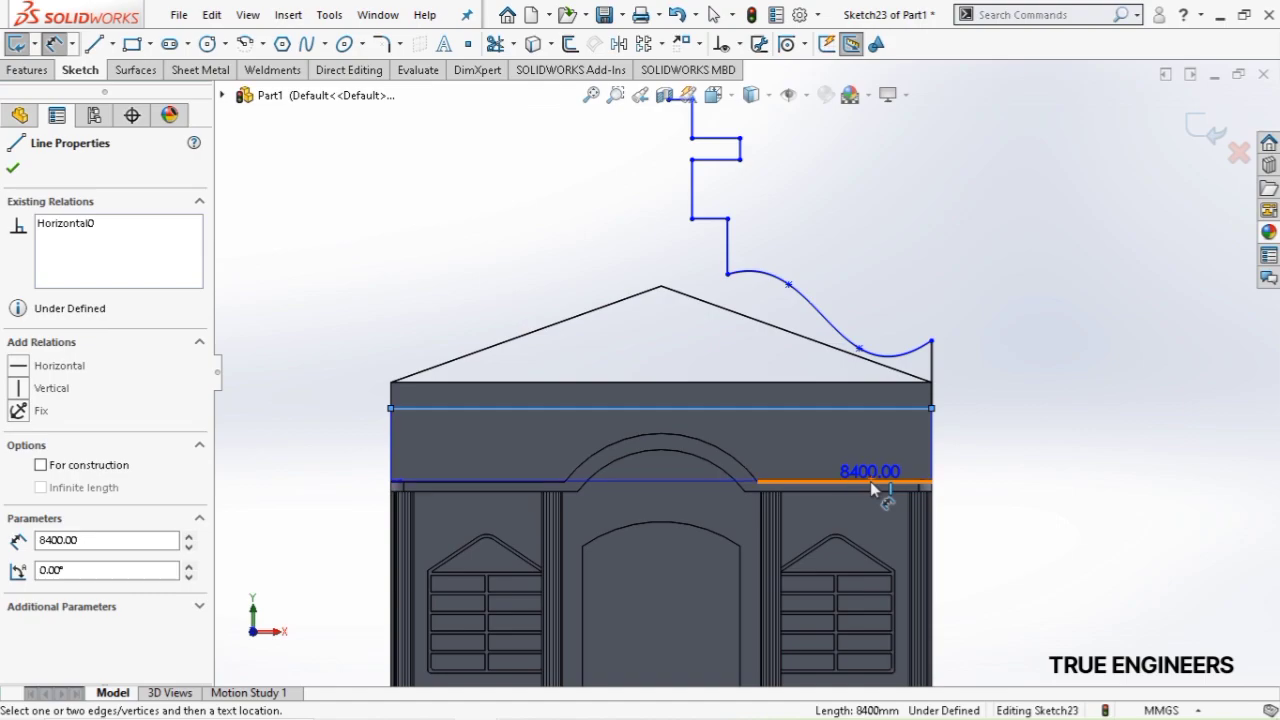
{"action": "left_click", "coordinate": [966, 452]}
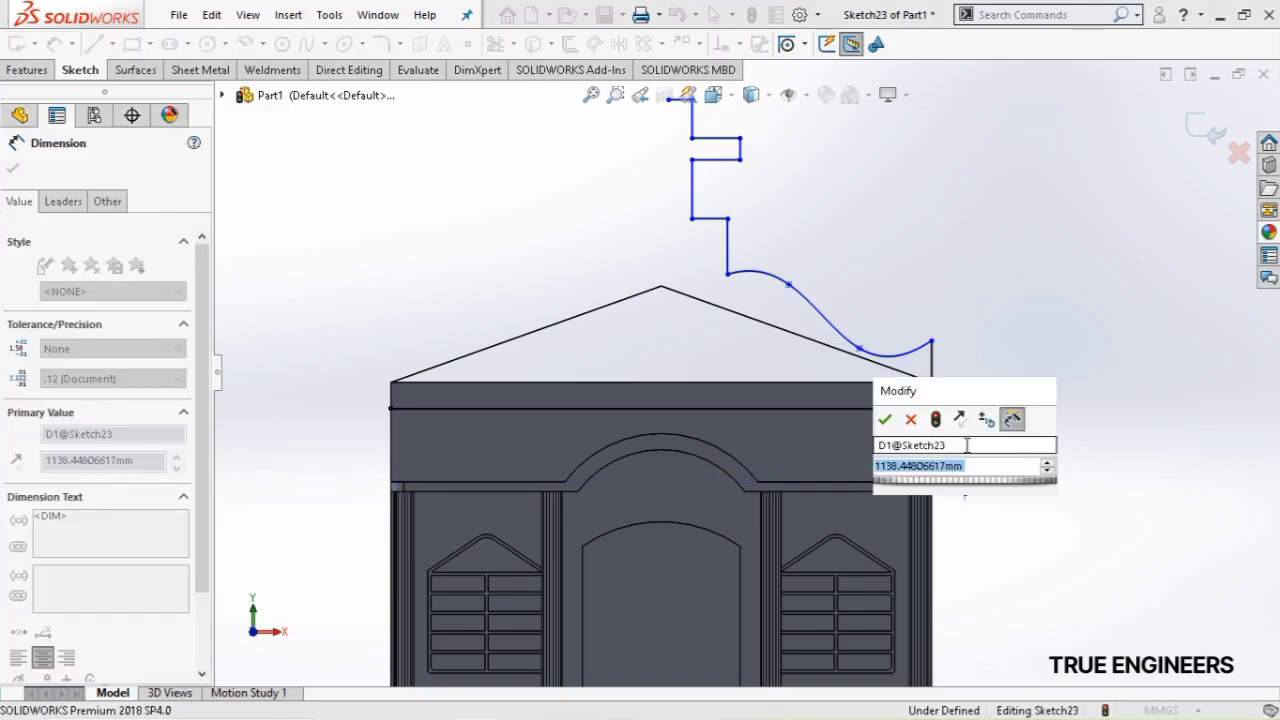
{"action": "type", "text": "136"}
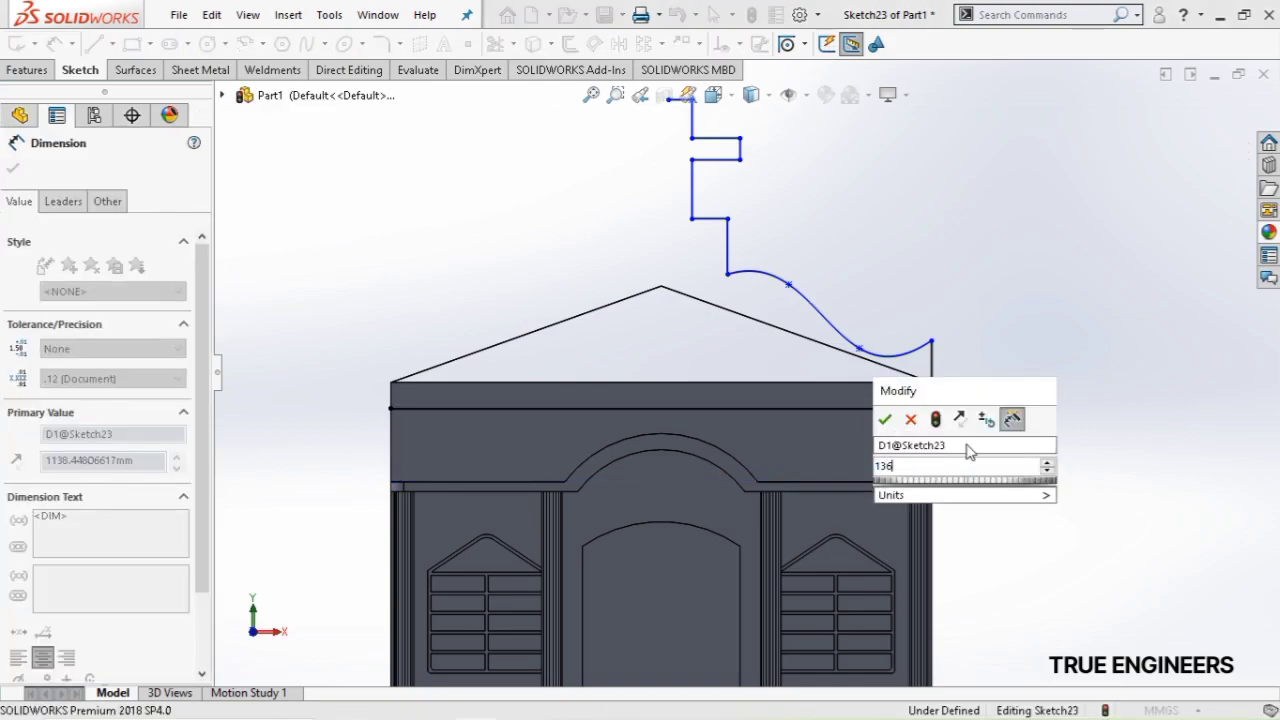
{"action": "type", "text": "0"}
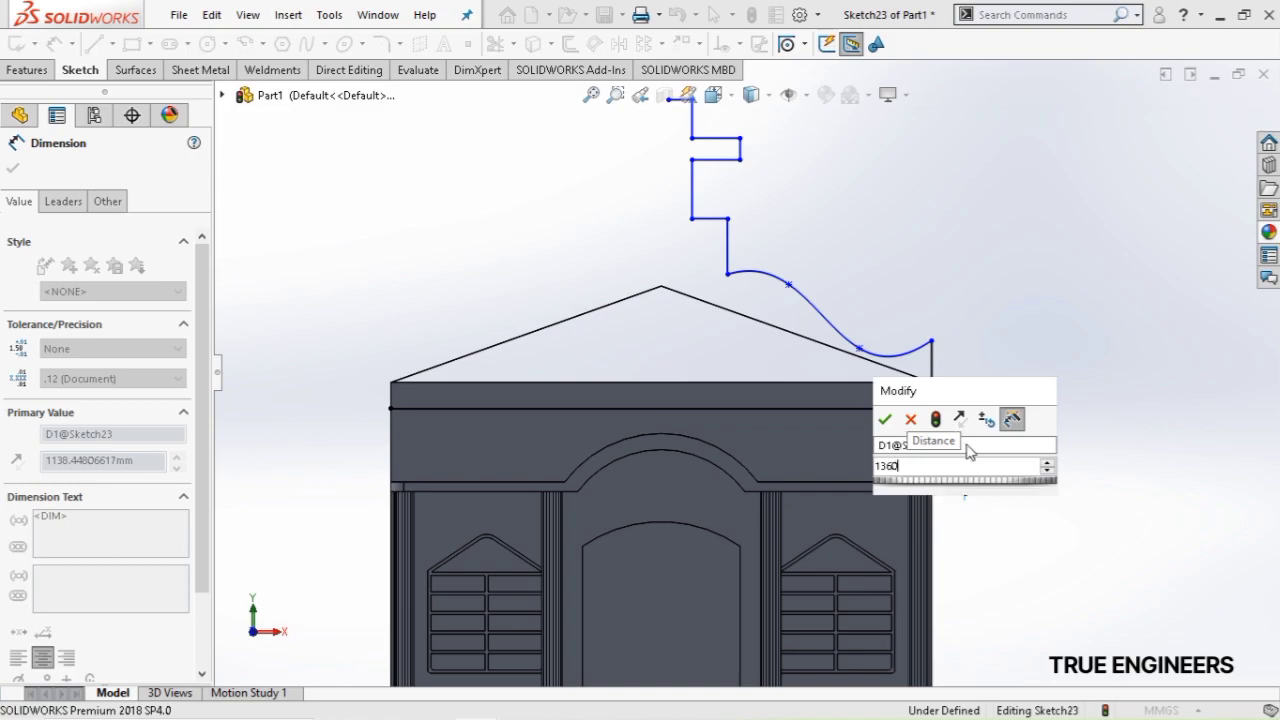
{"action": "key", "text": "Return"}
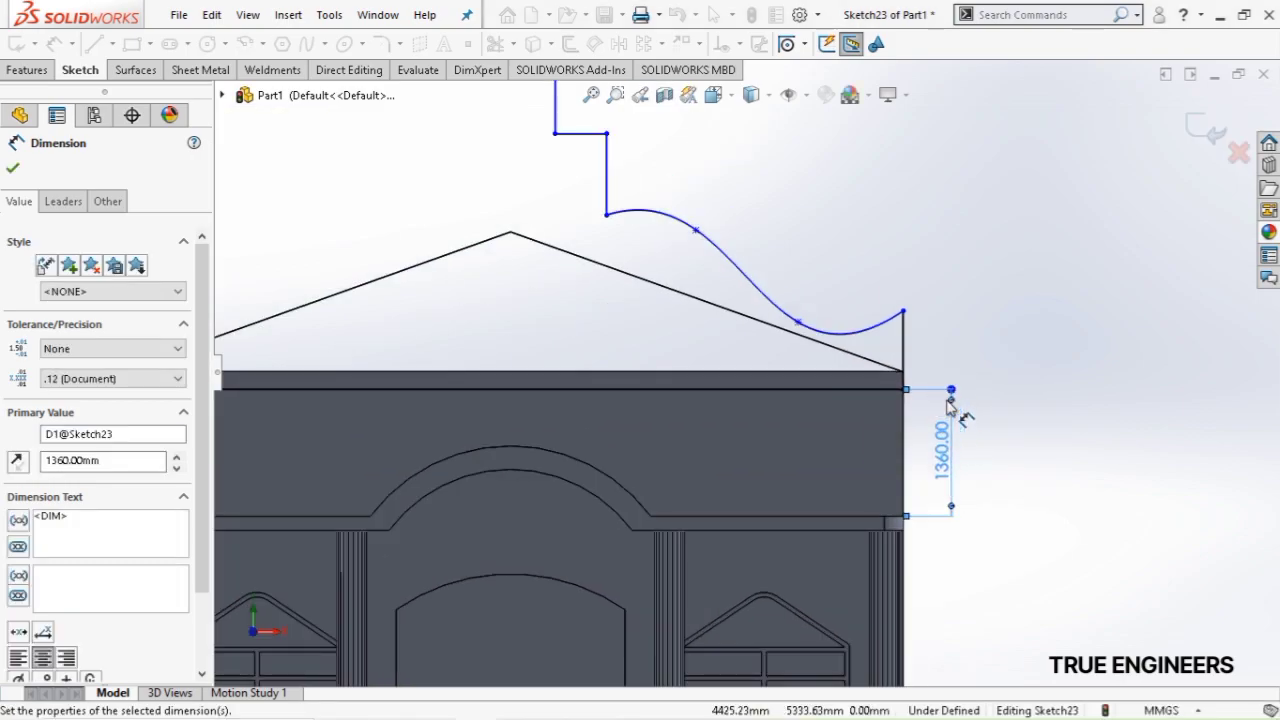
Dimension the short vertical line at the roof's outer edge and set its length to 796 mm
{"action": "scroll", "coordinate": [903, 358], "scroll_direction": "down", "scroll_amount": 2}
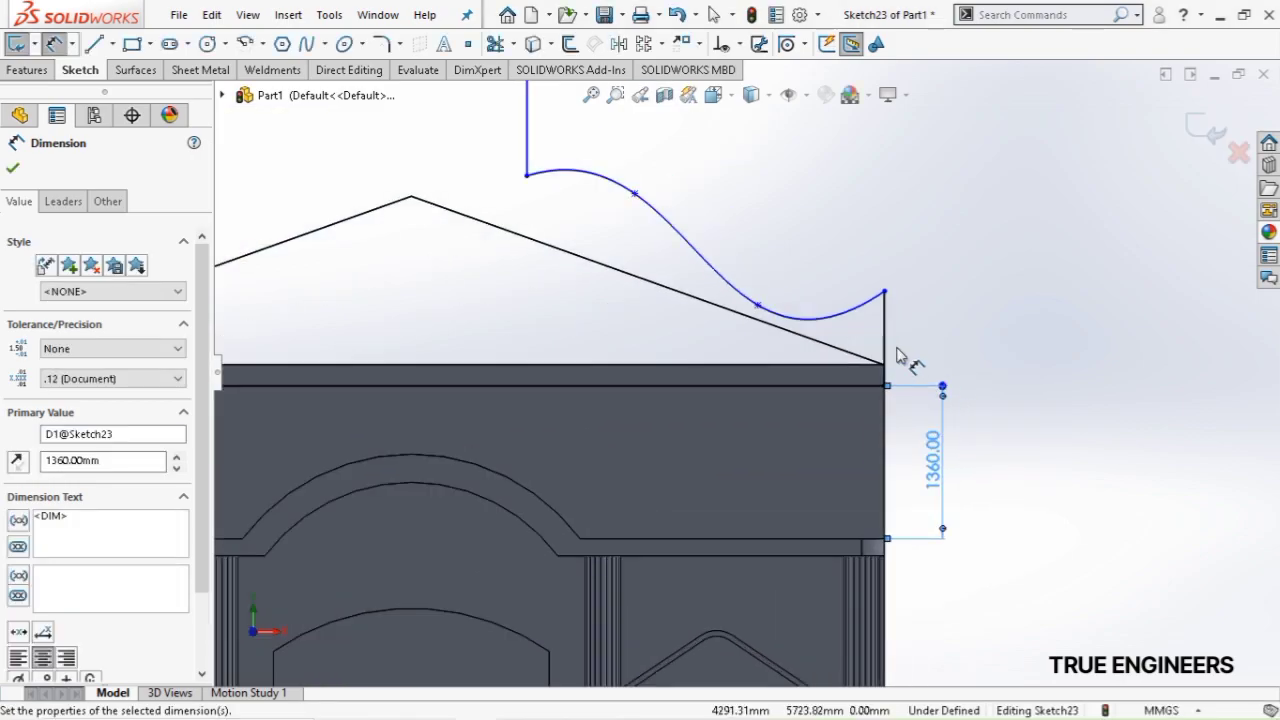
{"action": "left_click", "coordinate": [966, 335]}
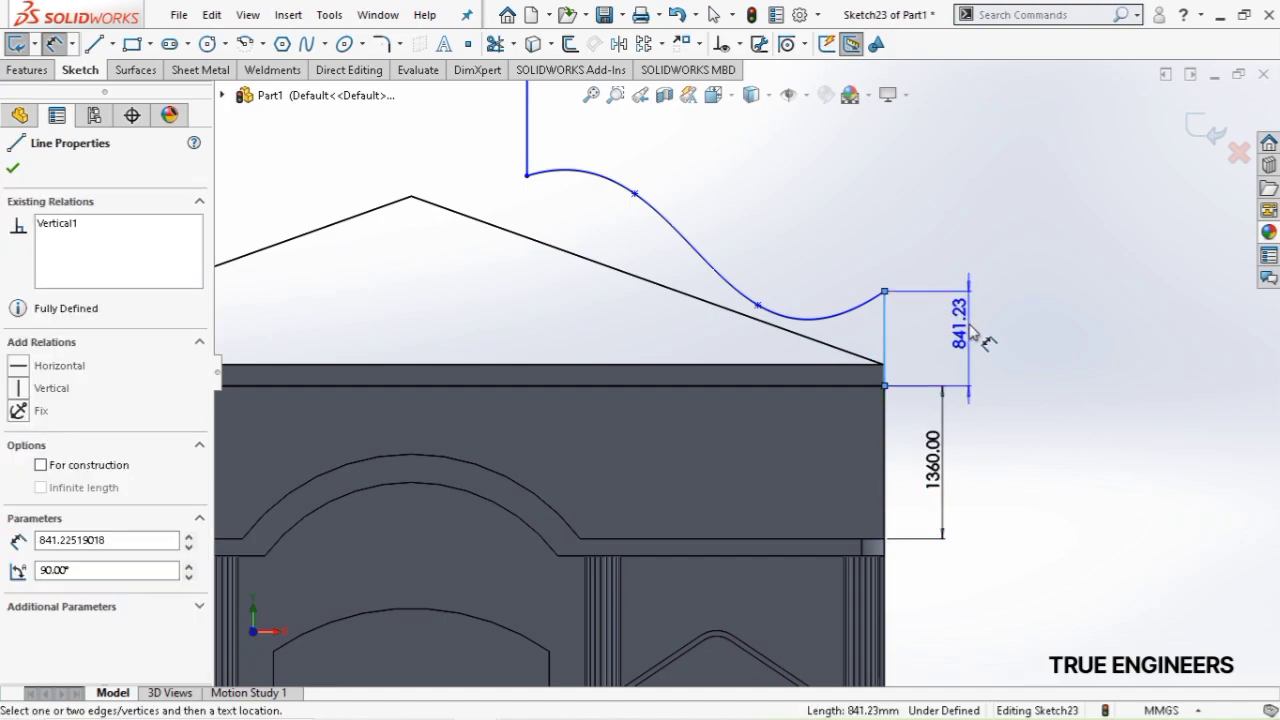
{"action": "left_click", "coordinate": [972, 333]}
{"action": "type", "text": "75"}
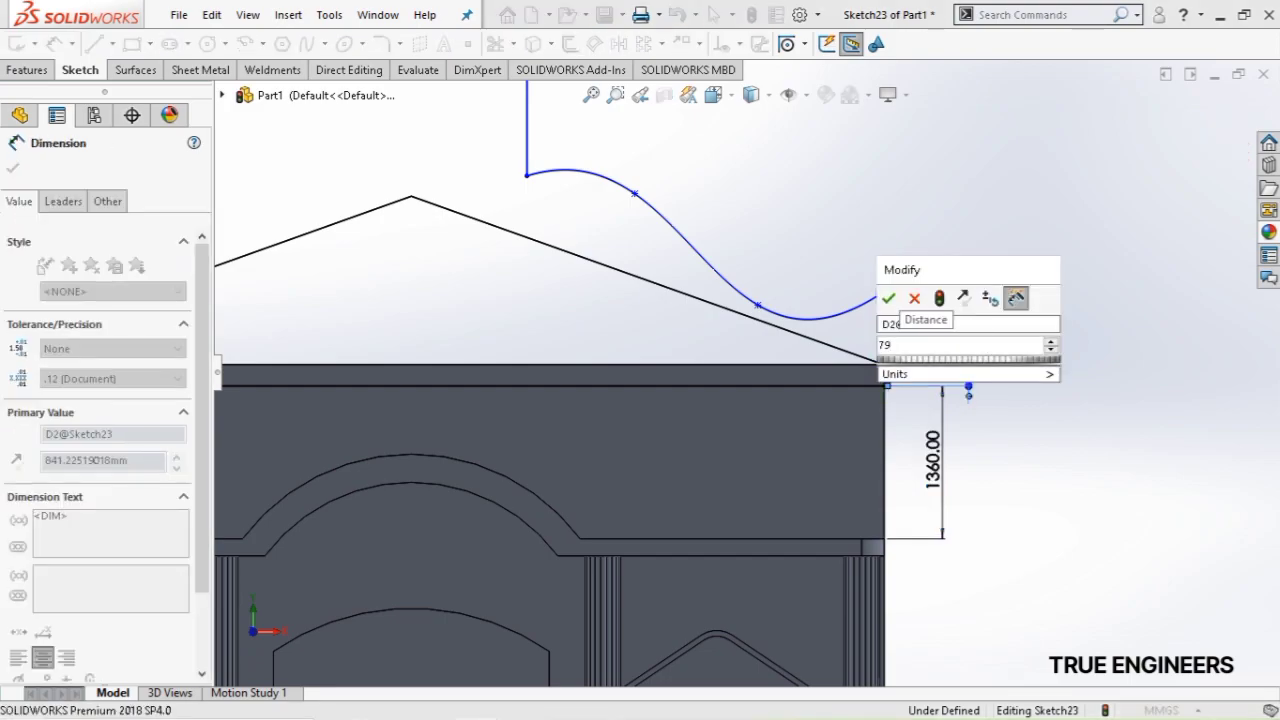
{"action": "key", "text": "Return"}
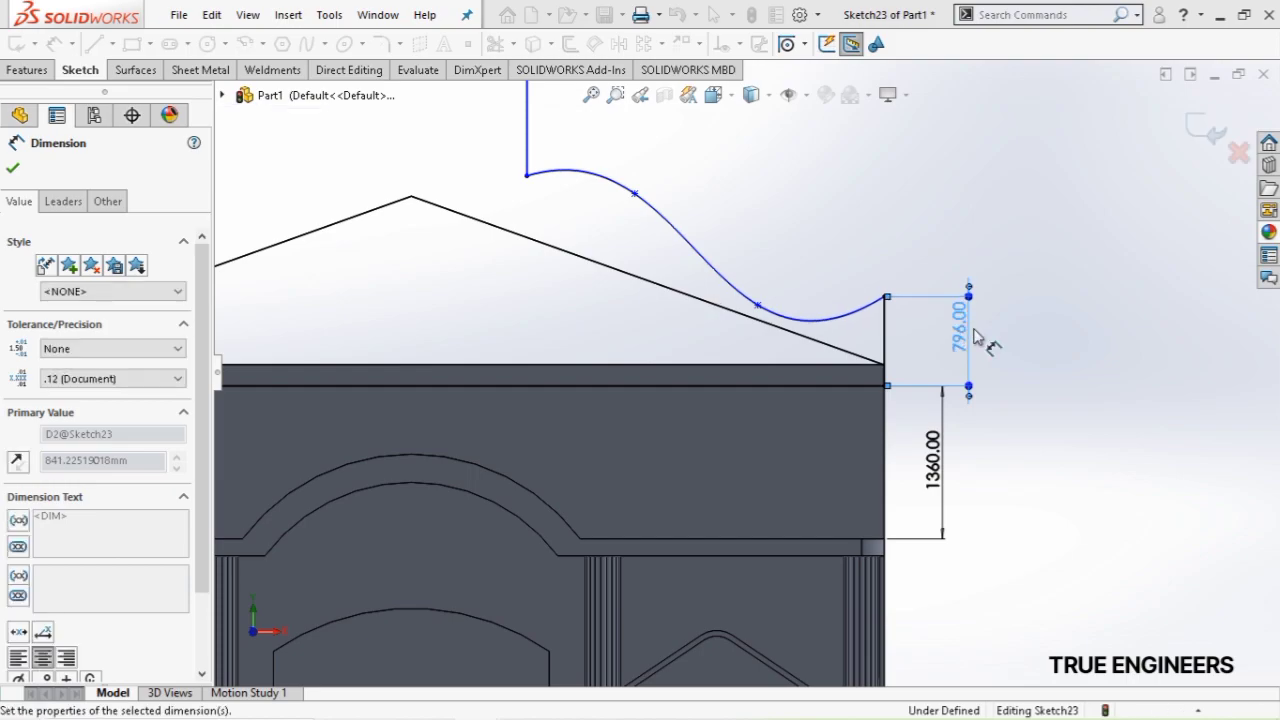
Set the horizontal distance between the spline's lower interior point and its outer endpoint to 1250 mm
{"action": "left_click", "coordinate": [758, 306]}
{"action": "left_click", "coordinate": [884, 297]}
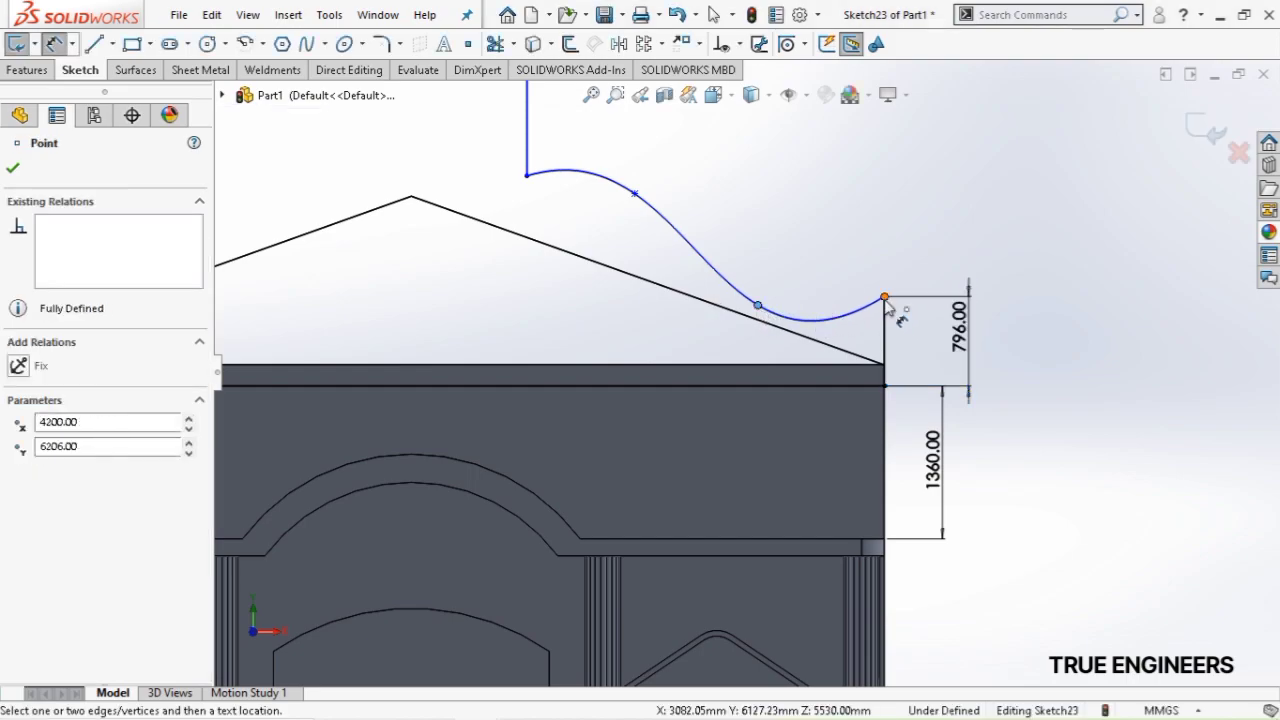
{"action": "left_click", "coordinate": [879, 244]}
{"action": "type", "text": "125"}
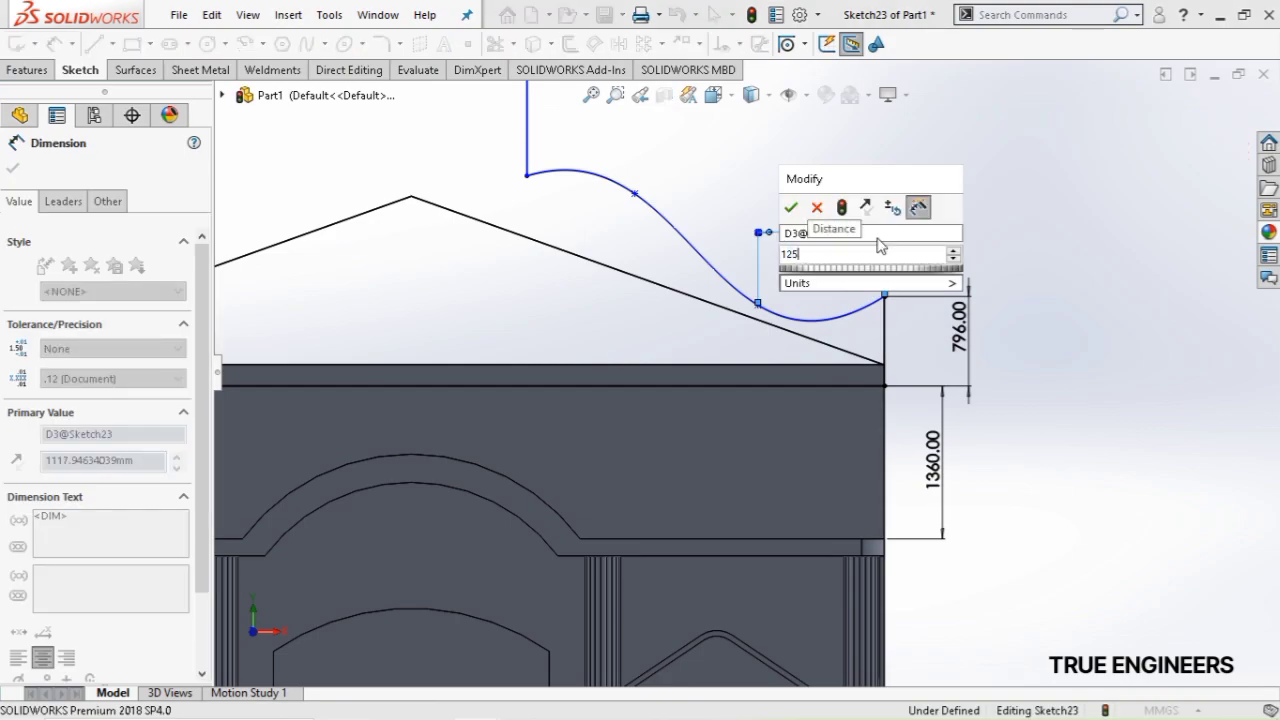
{"action": "type", "text": "0"}
{"action": "key", "text": "Return"}
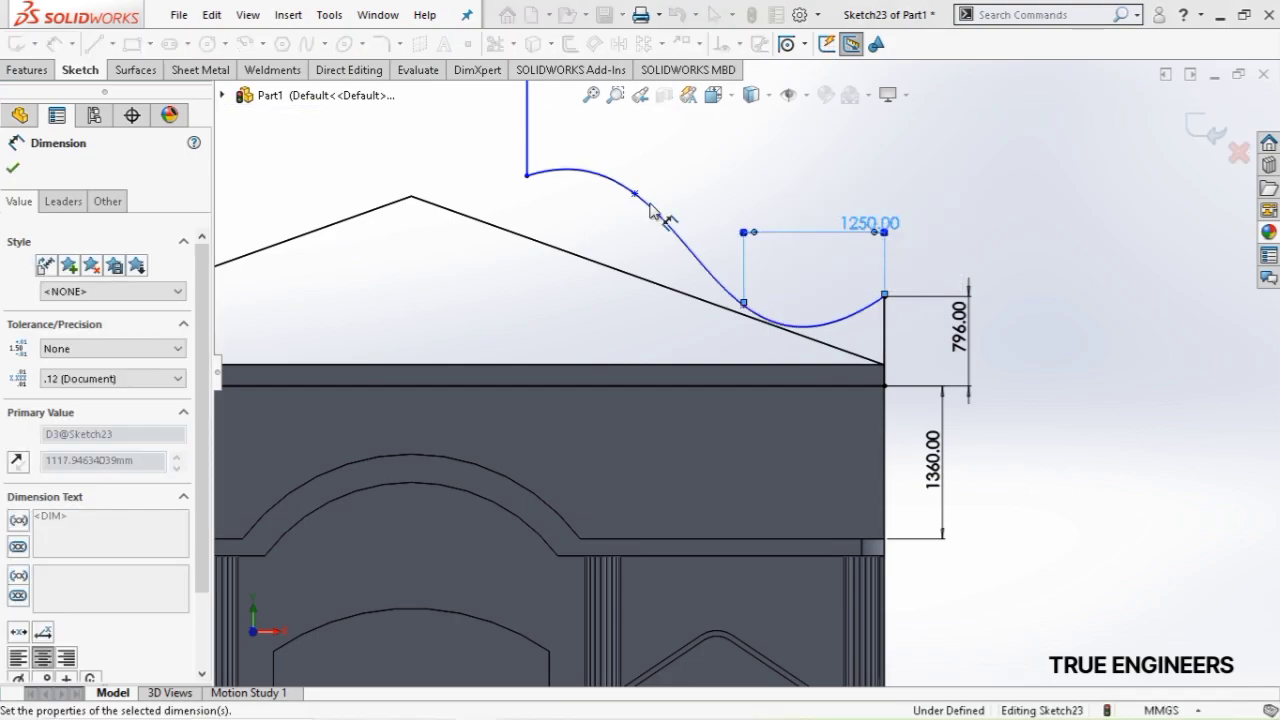
Set the vertical distance between the spline's two interior points to 970 mm and finish dimensioning
{"action": "left_click", "coordinate": [636, 195]}
{"action": "scroll", "coordinate": [697, 260], "scroll_direction": "up", "scroll_amount": 1}
{"action": "left_click", "coordinate": [753, 353]}
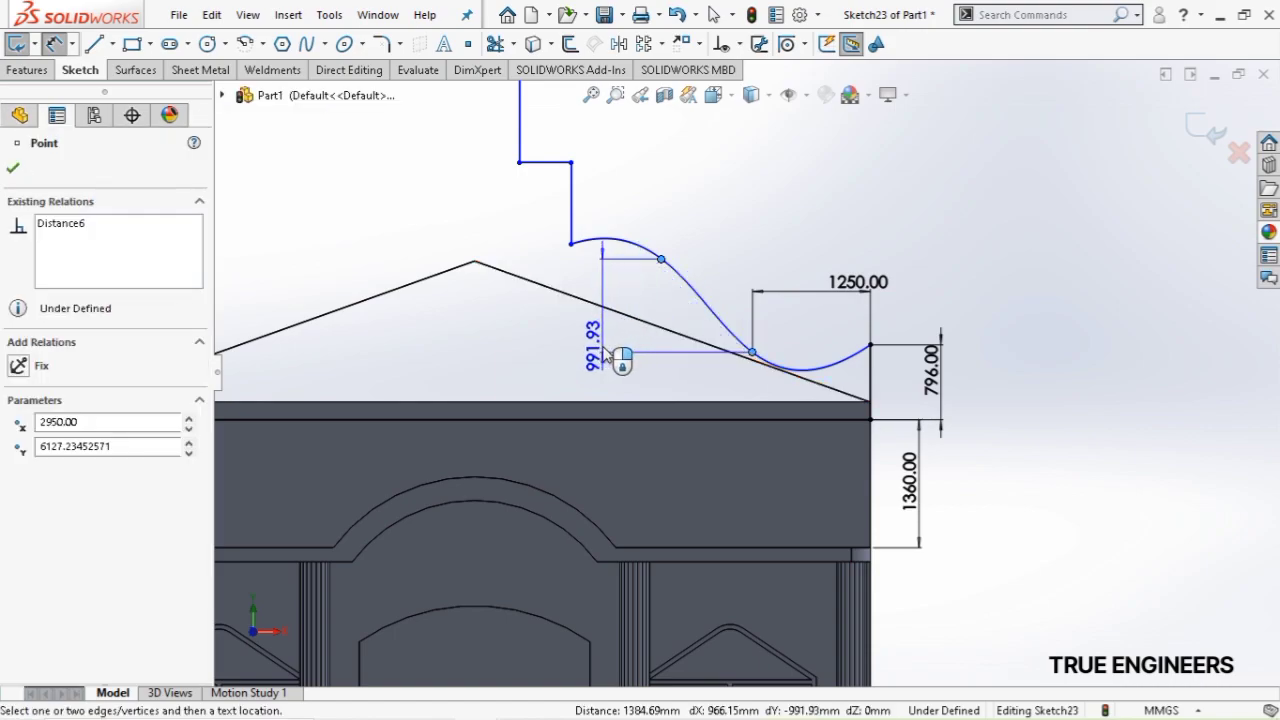
{"action": "left_click", "coordinate": [601, 346]}
{"action": "left_click", "coordinate": [601, 346]}
{"action": "type", "text": "970"}
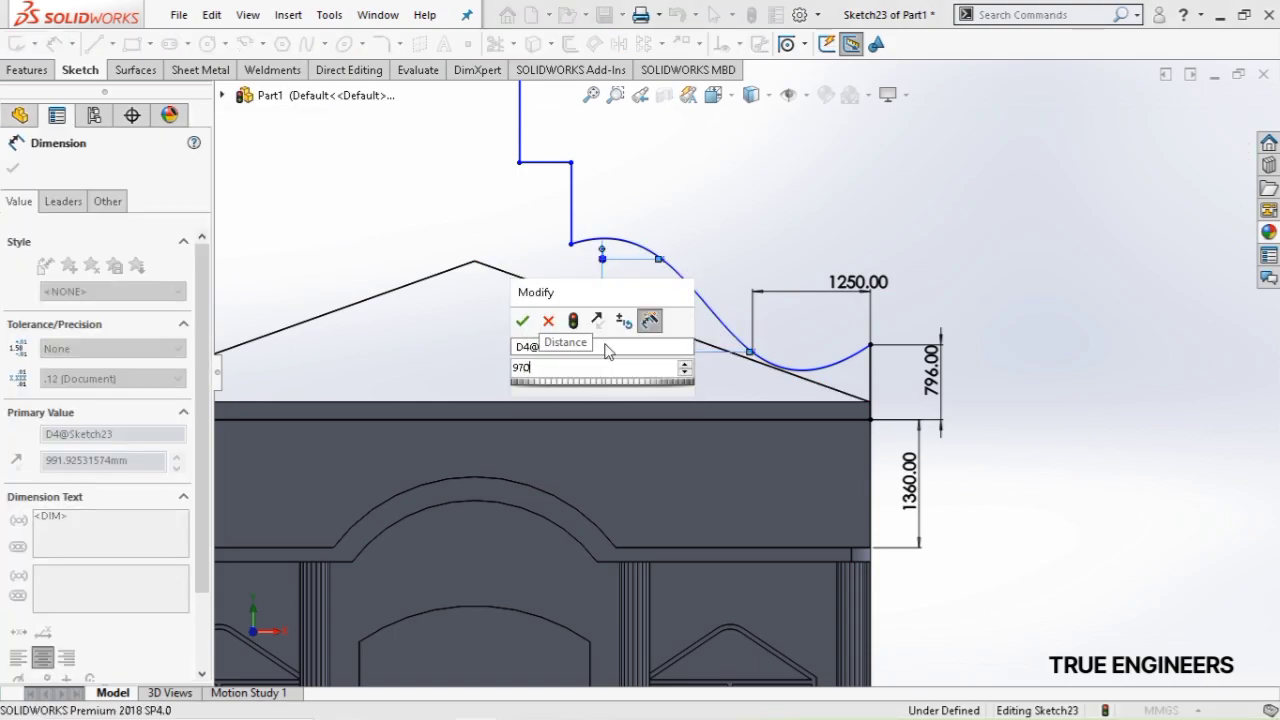
{"action": "key", "text": "Return"}
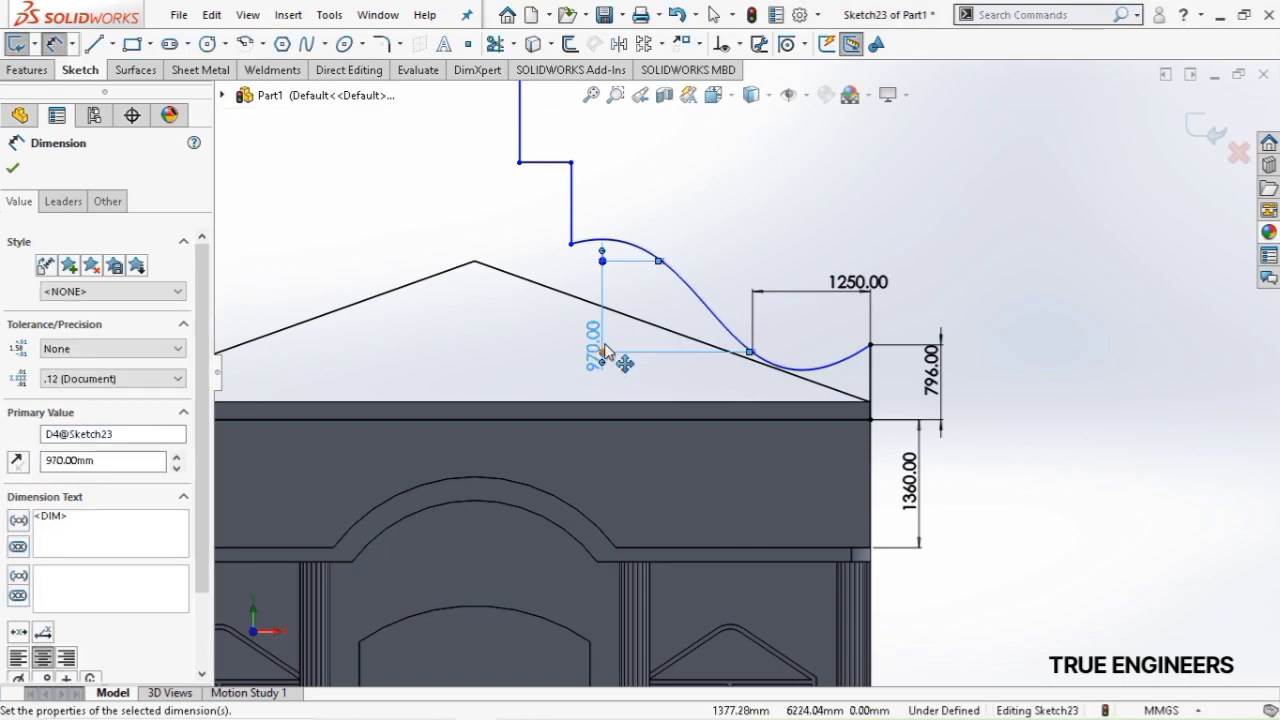
{"action": "scroll", "coordinate": [697, 309], "scroll_direction": "up", "scroll_amount": 1}
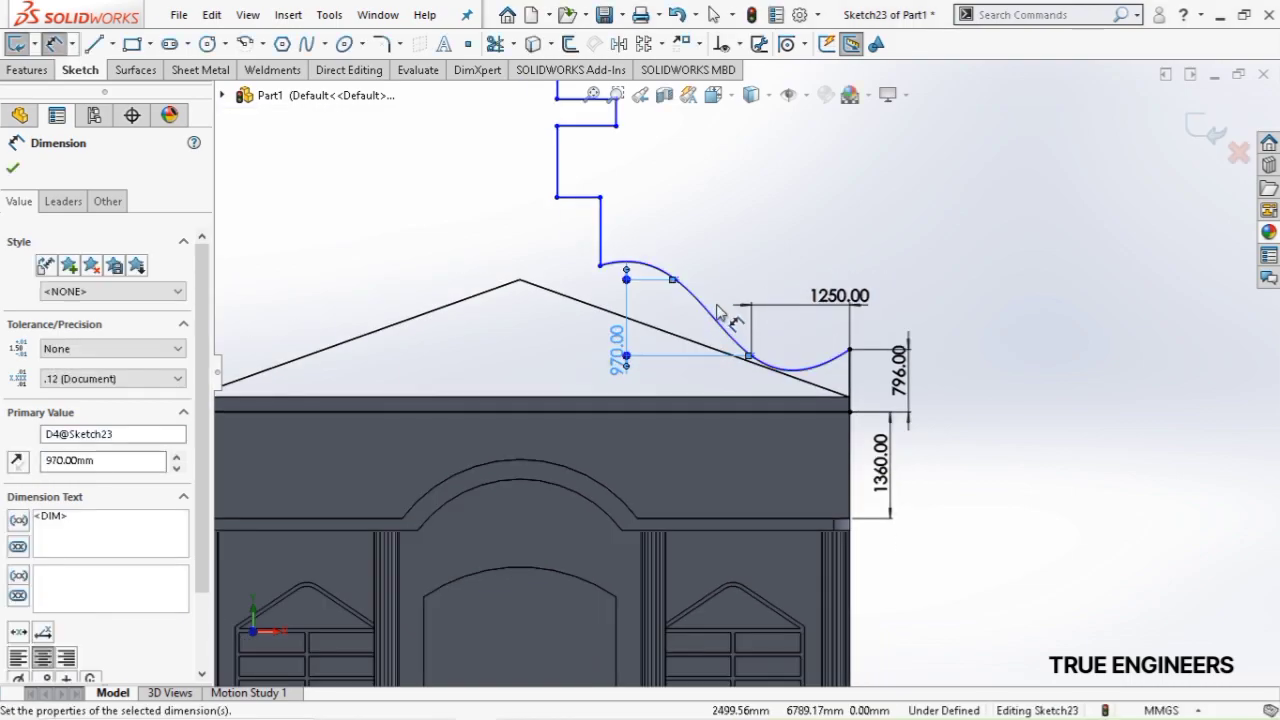
{"action": "scroll", "coordinate": [589, 262], "scroll_direction": "down", "scroll_amount": 1}
{"action": "scroll", "coordinate": [586, 258], "scroll_direction": "up", "scroll_amount": 1}
{"action": "key", "text": "Escape"}
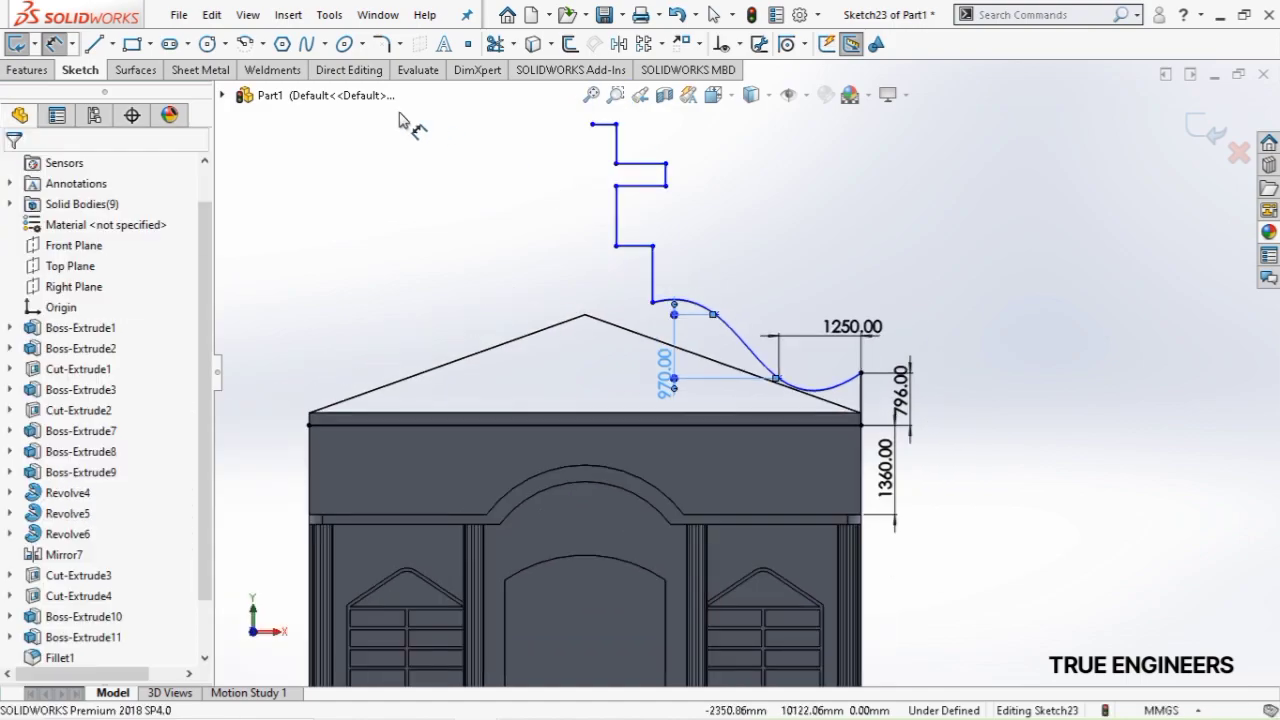
Draw a vertical centerline about 5118 mm long from the midpoint of the roof's base edge, extending above the stepped outline
{"action": "left_click", "coordinate": [113, 44]}
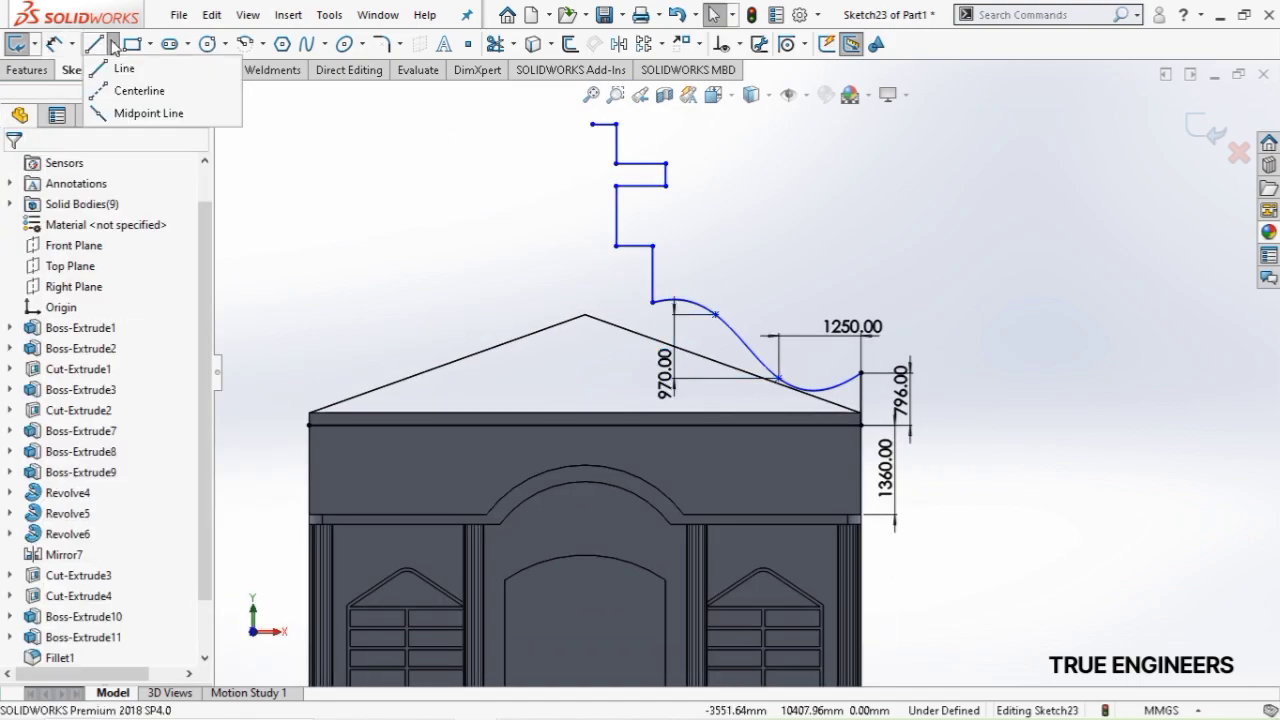
{"action": "left_click", "coordinate": [128, 90]}
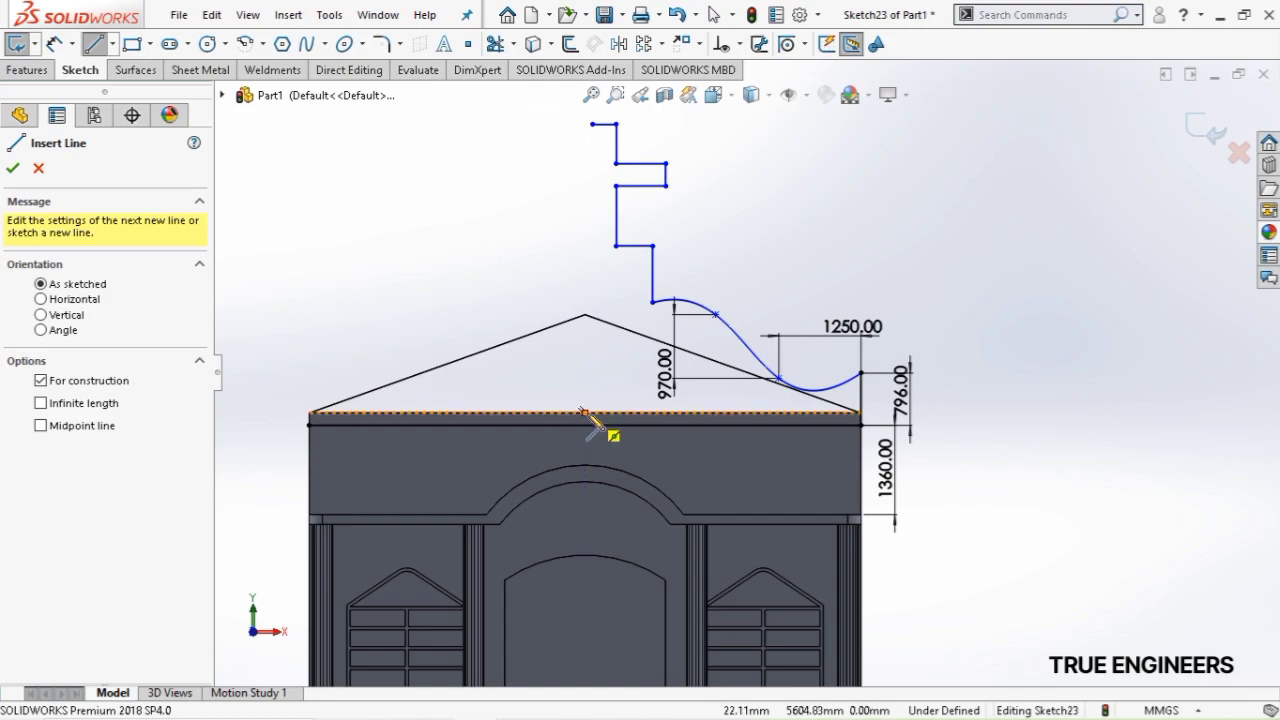
{"action": "left_click", "coordinate": [584, 411]}
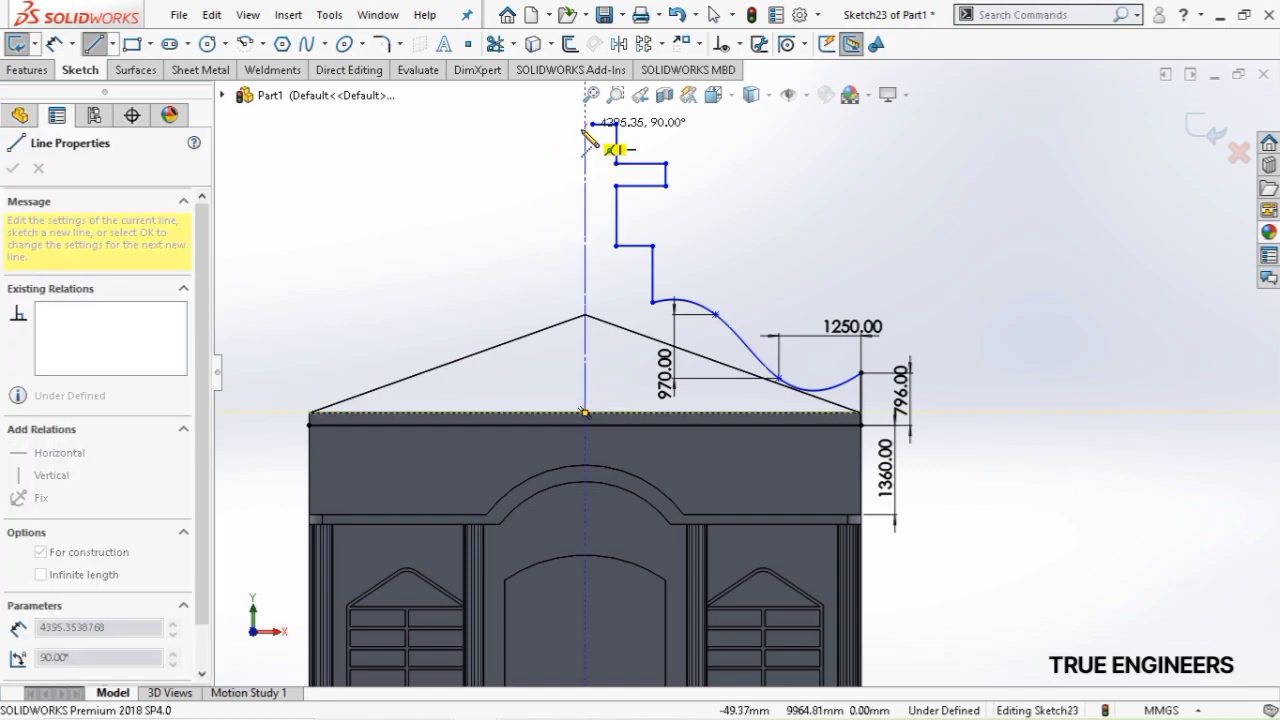
{"action": "scroll", "coordinate": [582, 131], "scroll_direction": "up", "scroll_amount": 2}
{"action": "scroll", "coordinate": [578, 150], "scroll_direction": "down", "scroll_amount": 2}
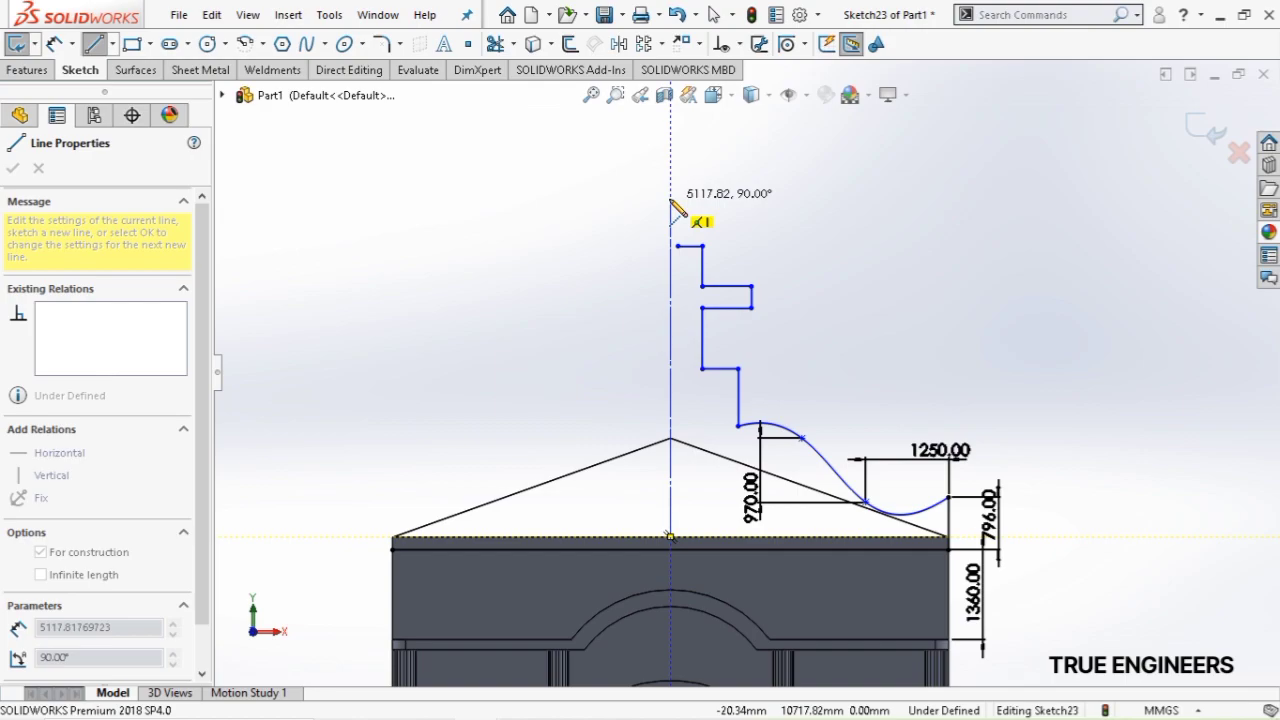
{"action": "left_click", "coordinate": [670, 200]}
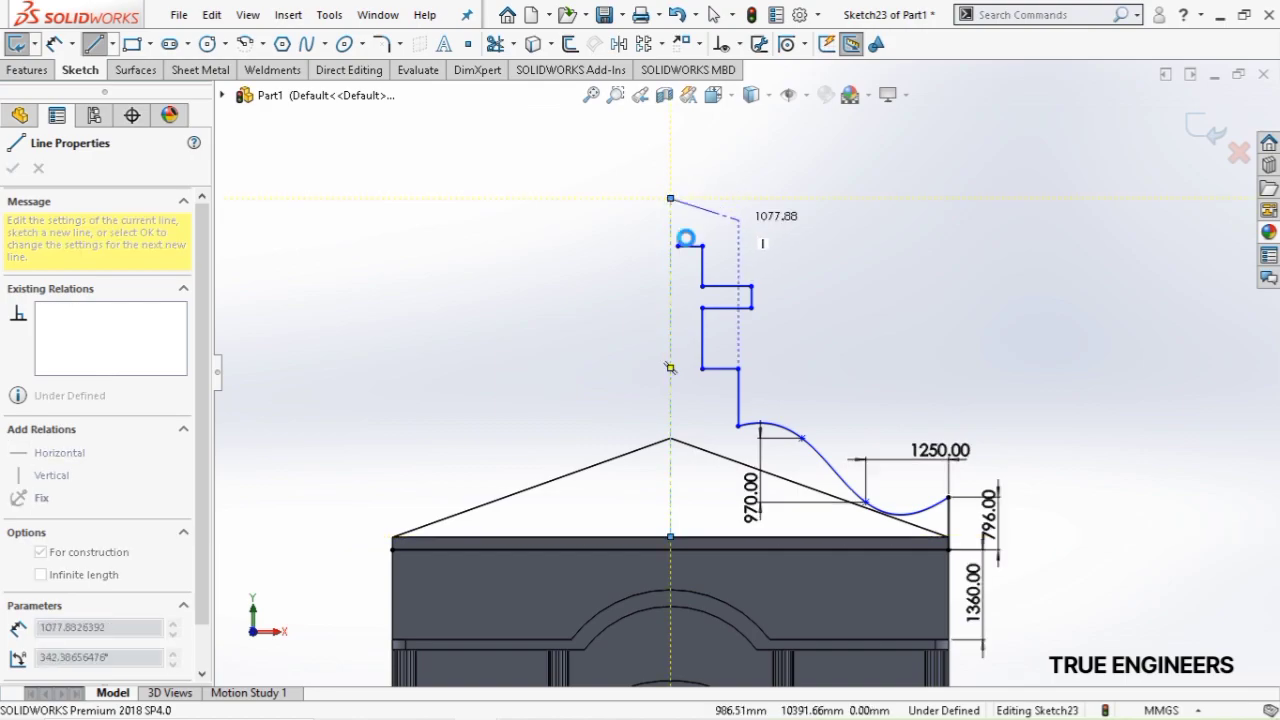
{"action": "key", "text": "Escape"}
Make the open endpoint of the outline's summit line coincident with the centerline
{"action": "left_click", "coordinate": [679, 247]}
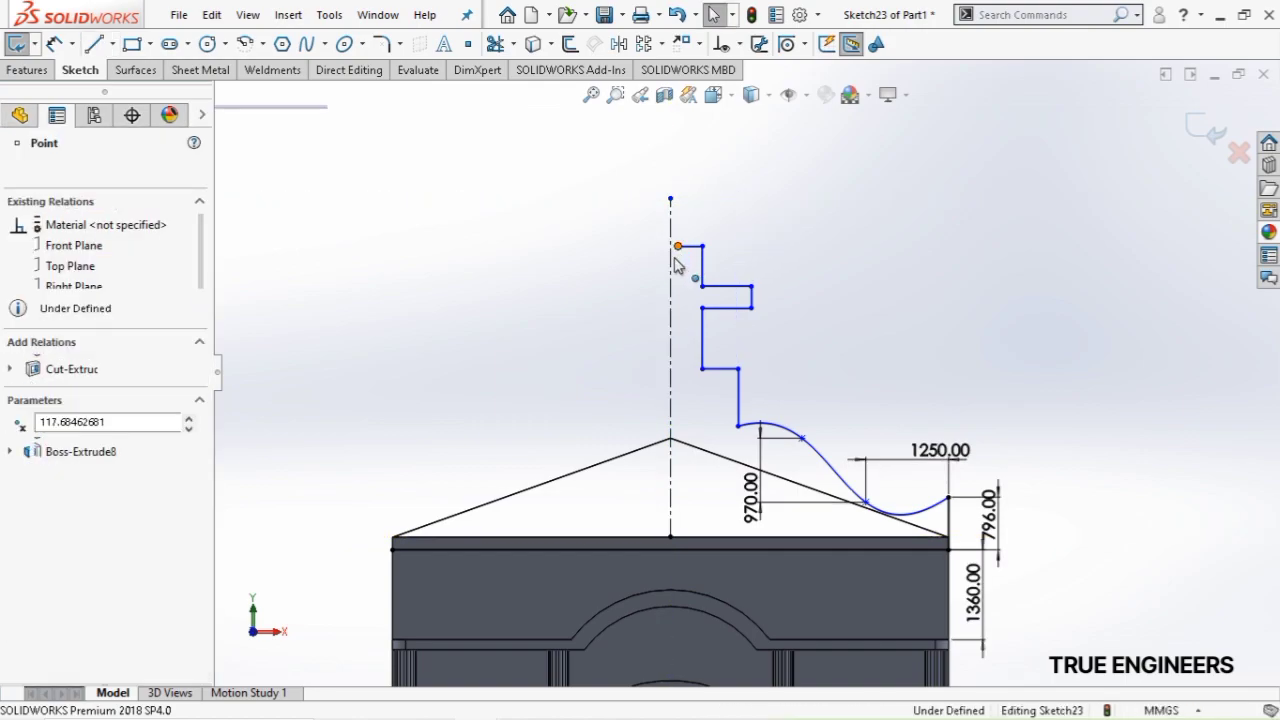
{"action": "left_click", "coordinate": [757, 183]}
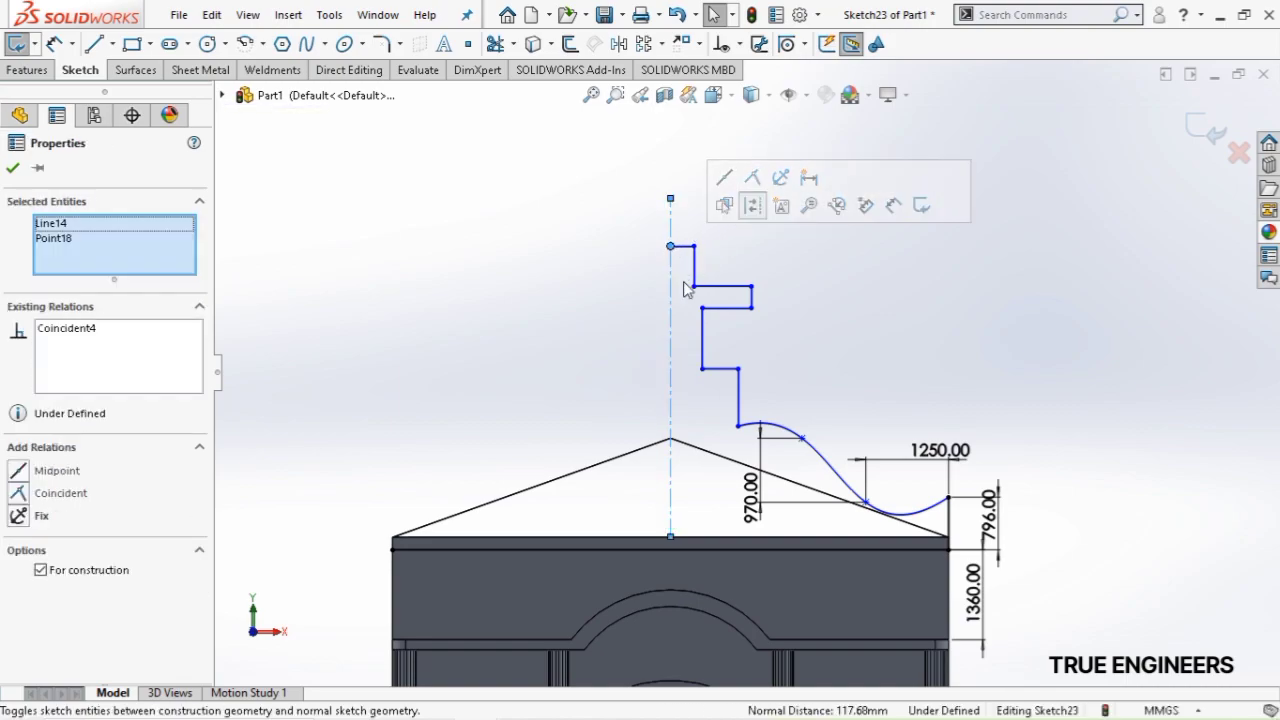
{"action": "scroll", "coordinate": [685, 285], "scroll_direction": "down", "scroll_amount": 2}
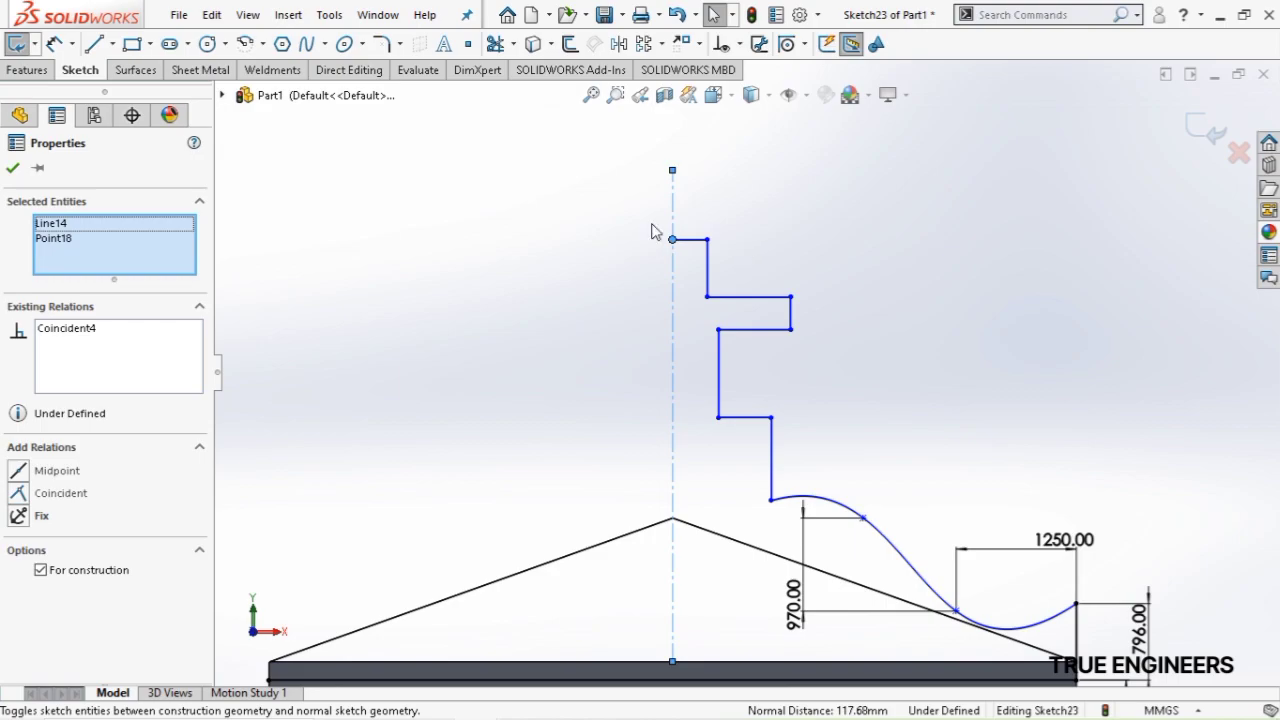
Dimension the short horizontal line at the outline's summit and set its length to 75 mm
{"action": "left_click", "coordinate": [60, 46]}
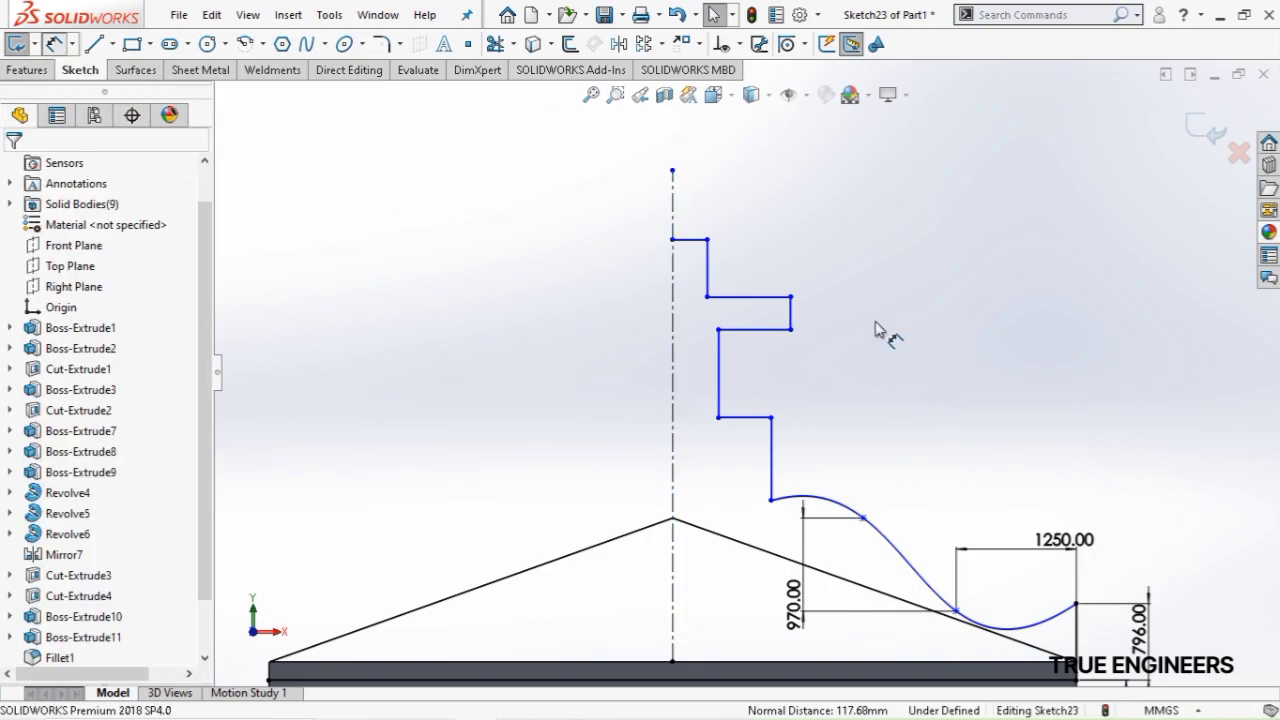
{"action": "left_click", "coordinate": [697, 247]}
{"action": "left_click", "coordinate": [781, 198]}
{"action": "type", "text": "75"}
{"action": "key", "text": "Return"}
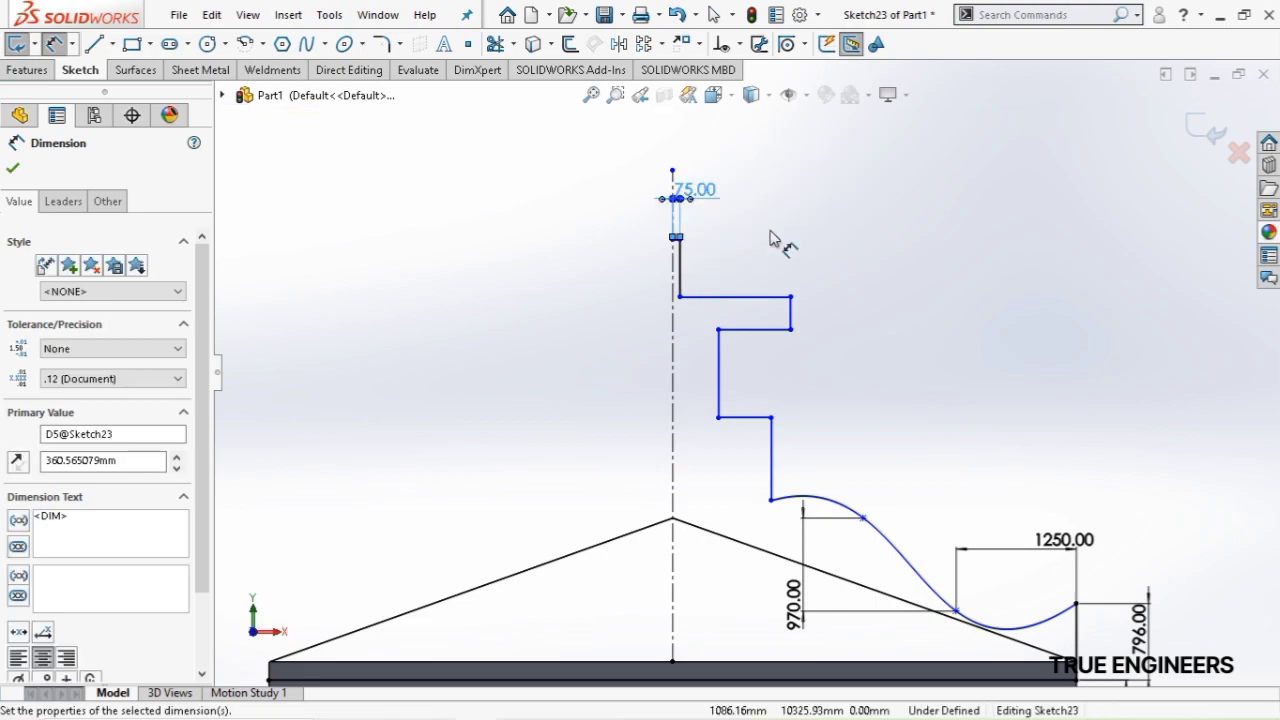
Dimension the short vertical end of the projecting ledge and set its thickness to 150 mm
{"action": "scroll", "coordinate": [695, 308], "scroll_direction": "down", "scroll_amount": 2}
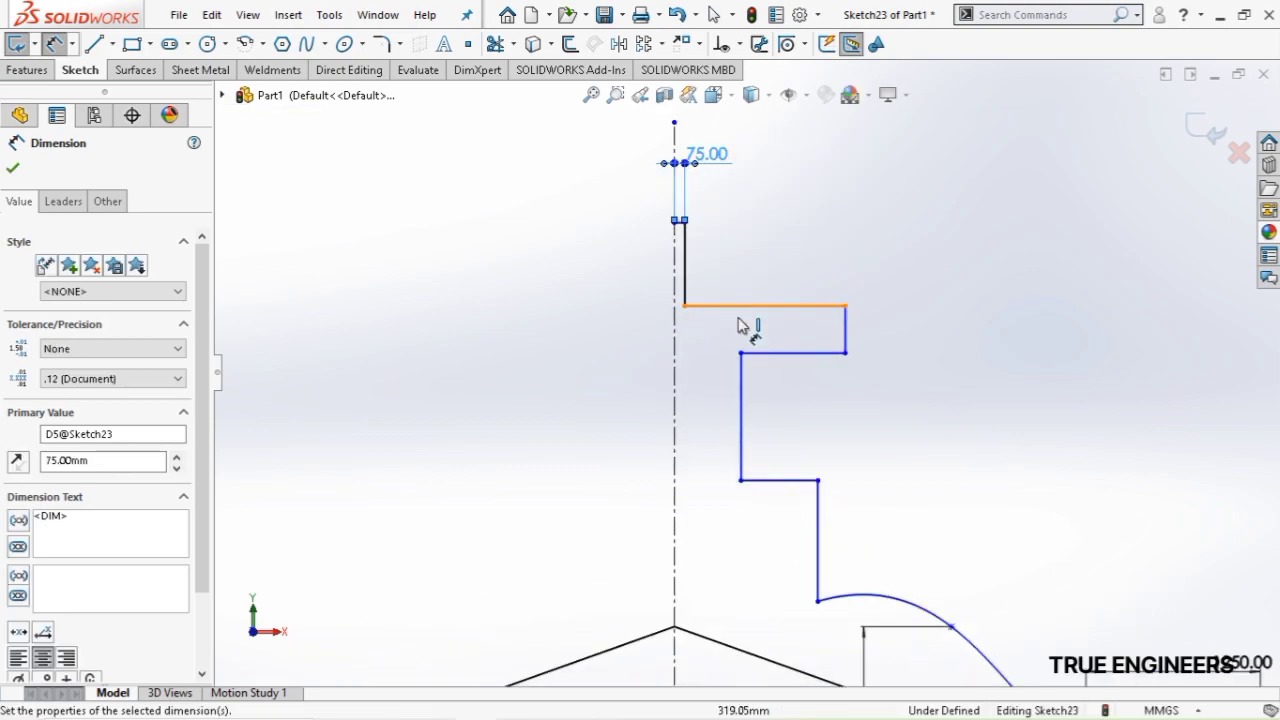
{"action": "left_click", "coordinate": [898, 311]}
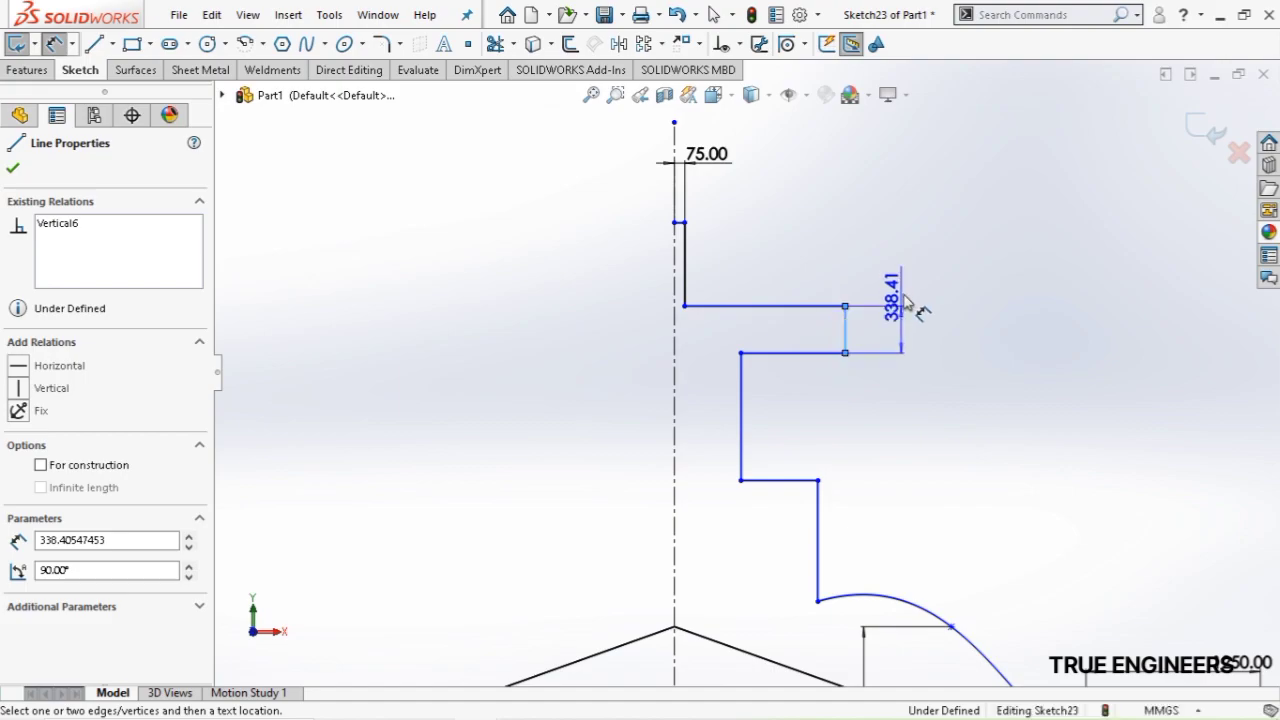
{"action": "left_click", "coordinate": [910, 310]}
{"action": "type", "text": "150"}
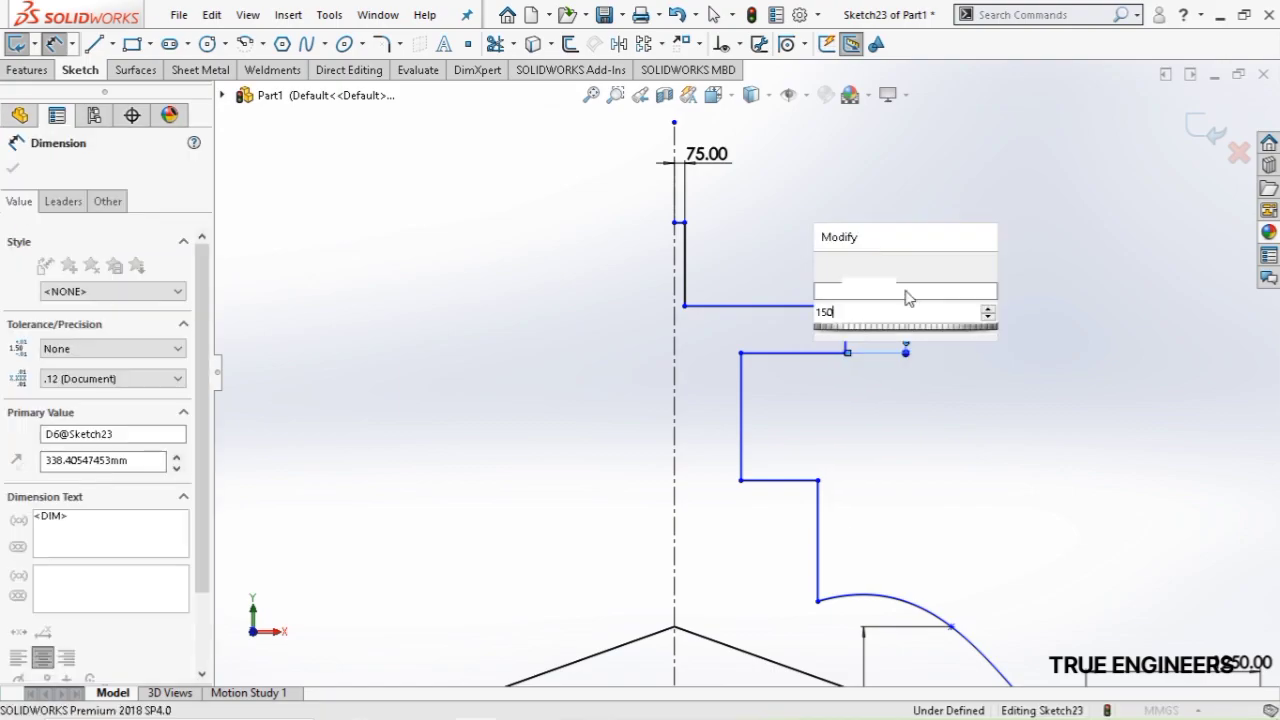
{"action": "key", "text": "Return"}
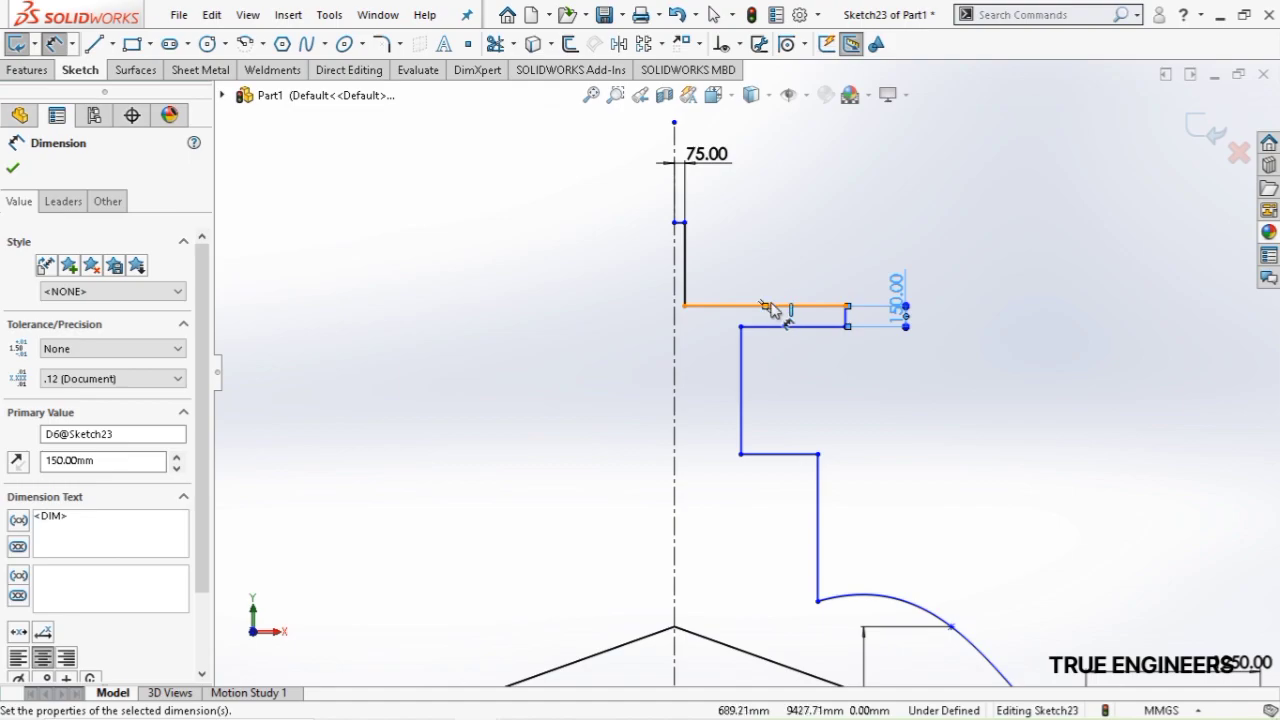
Dimension the ledge's upper horizontal line and set its length to 580 mm
{"action": "left_click", "coordinate": [780, 306]}
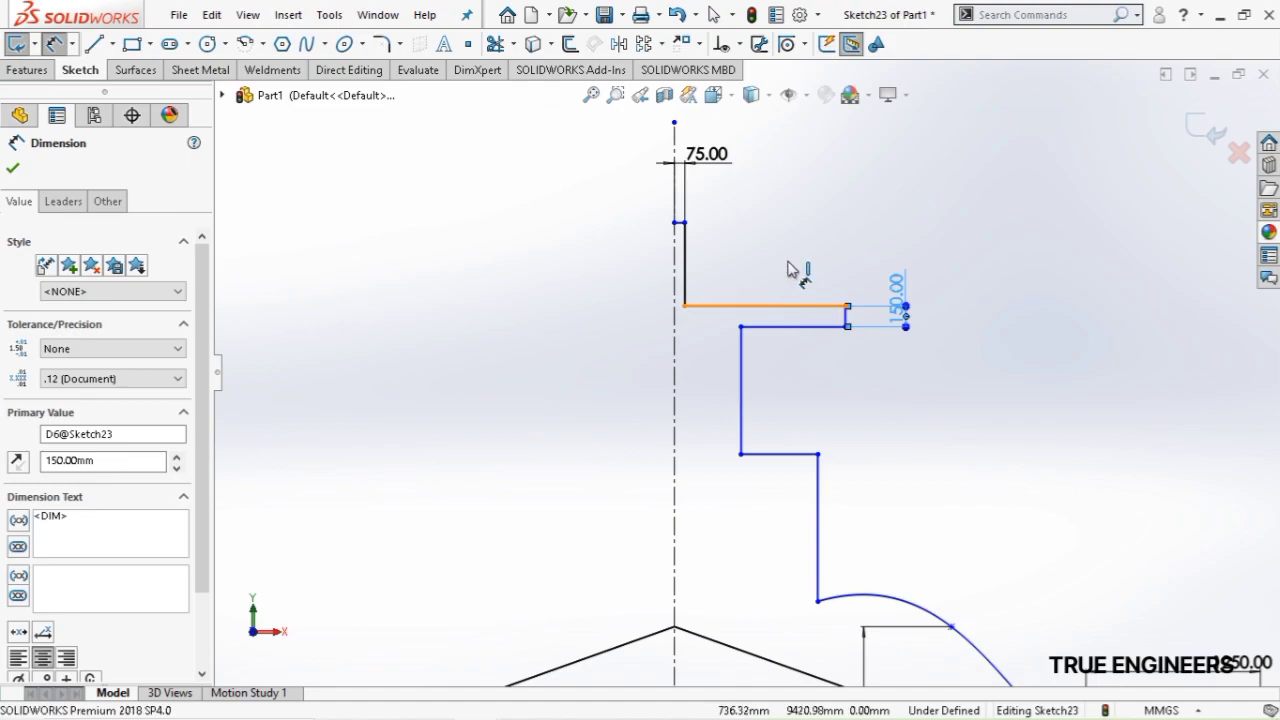
{"action": "left_click", "coordinate": [805, 252]}
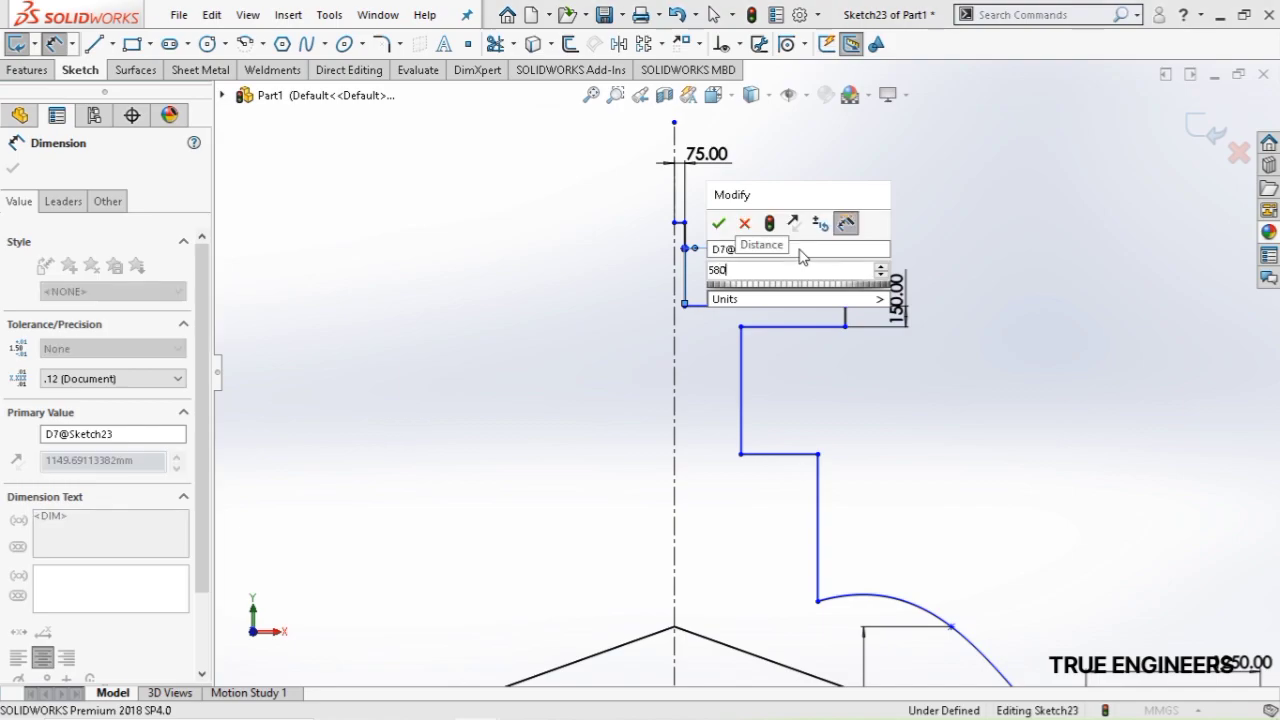
{"action": "key", "text": "Return"}
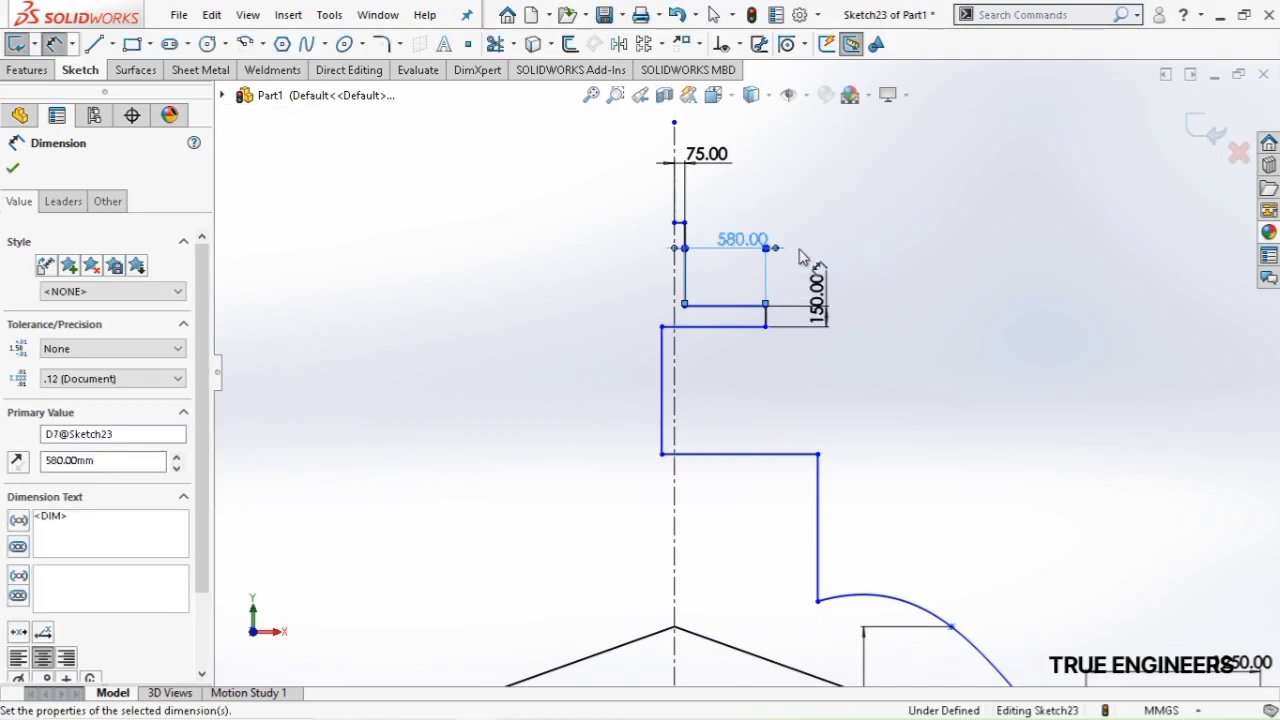
Move the vertical line beneath the ledge back across the centerline to the outline's outer side
{"action": "key", "text": "Escape"}
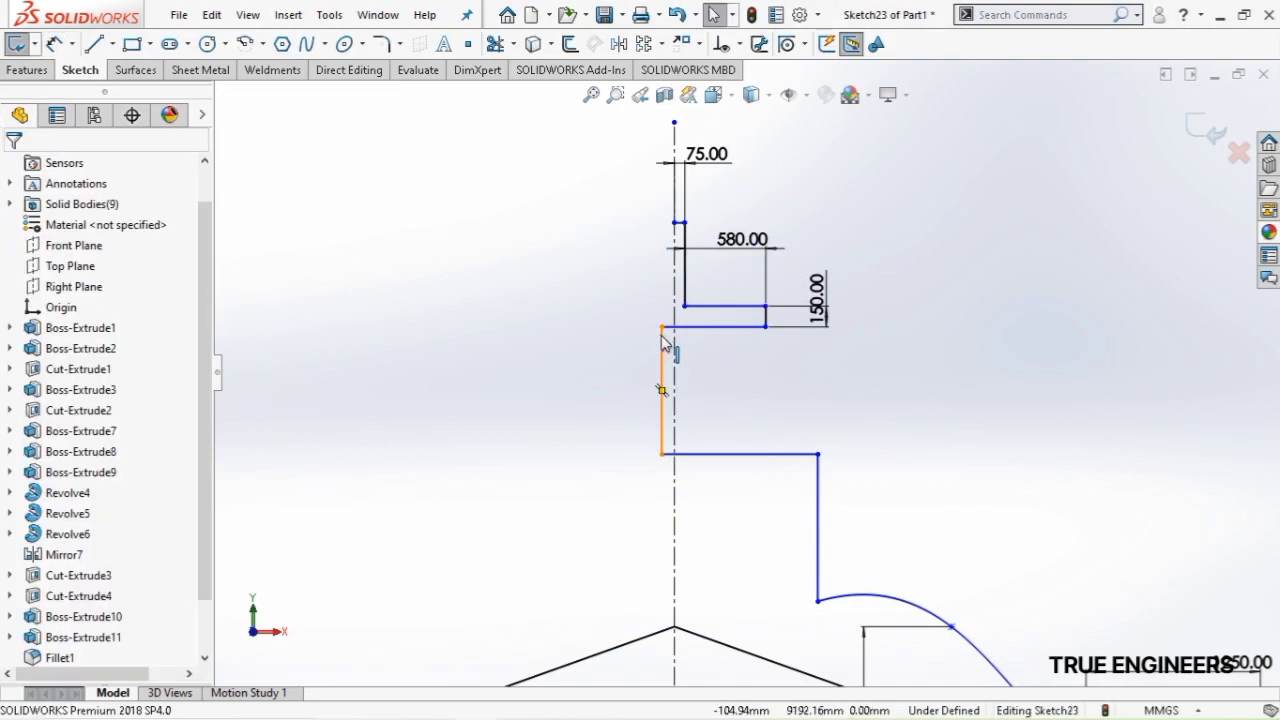
{"action": "left_click", "coordinate": [699, 358]}
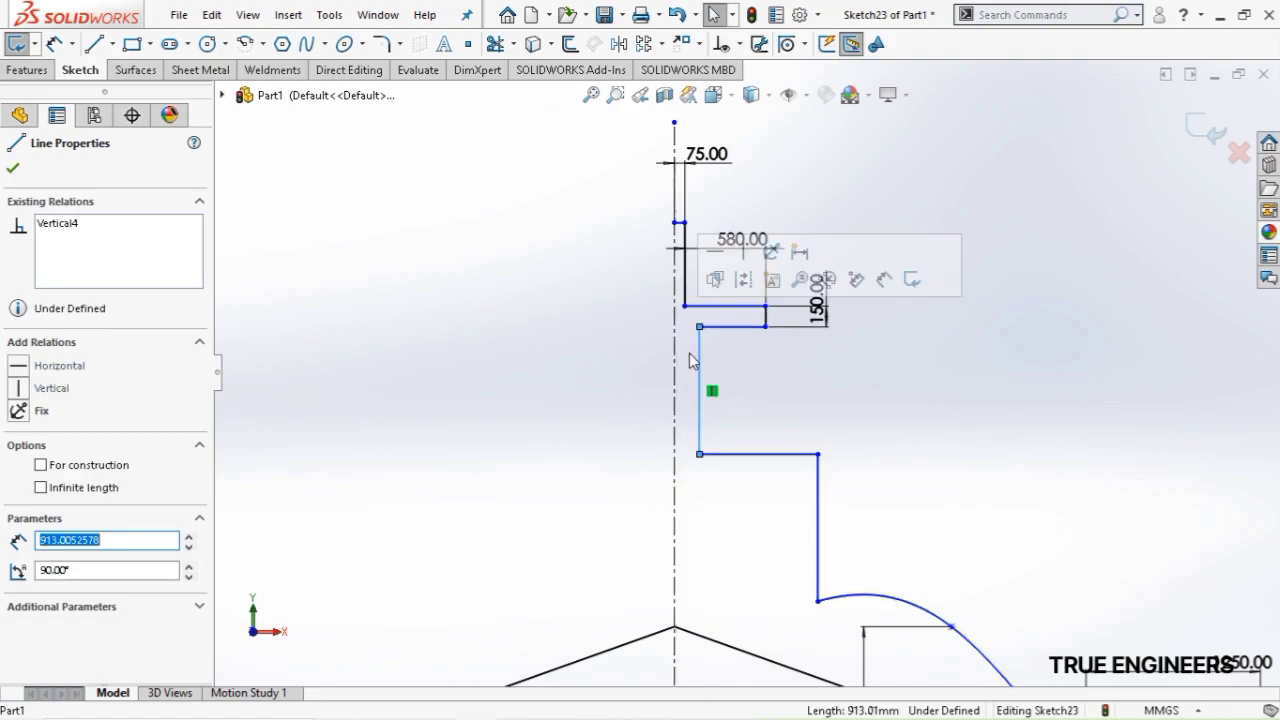
{"action": "scroll", "coordinate": [692, 360], "scroll_direction": "down", "scroll_amount": 2}
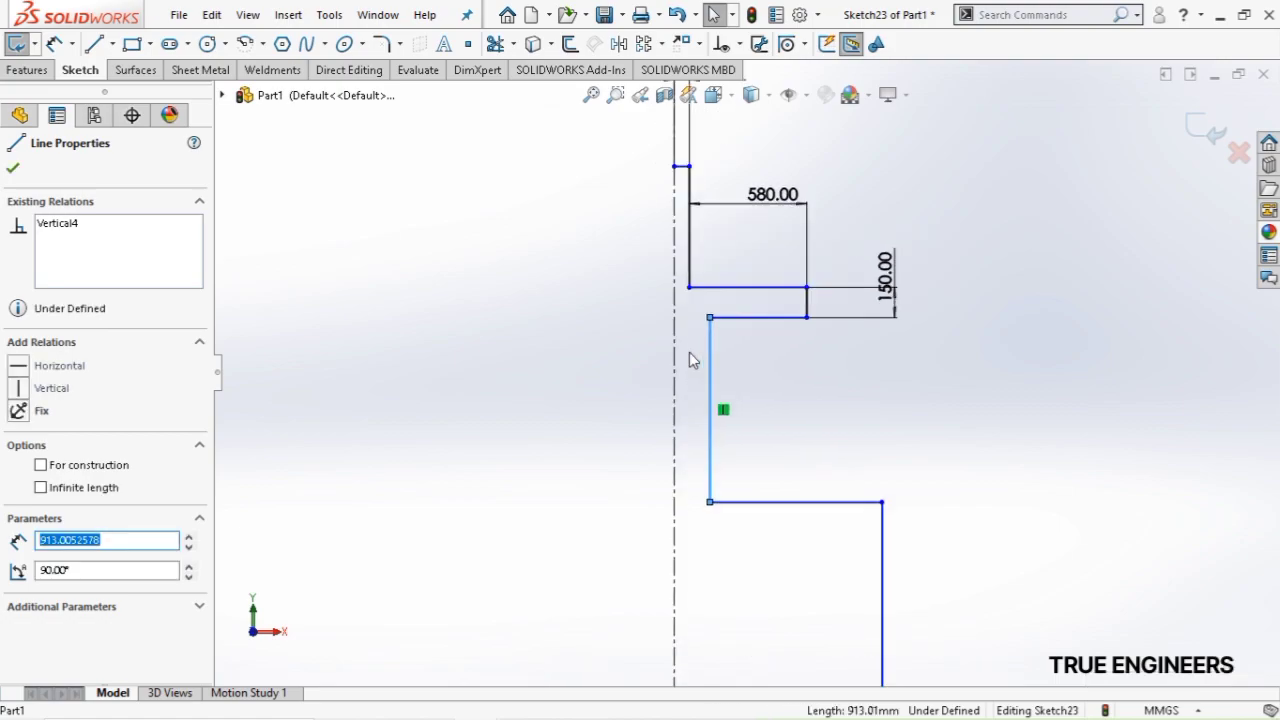
Dimension the vertical line beneath the ledge from the centerline and set the distance to 75 mm
{"action": "left_click", "coordinate": [72, 43]}
{"action": "left_click", "coordinate": [127, 90]}
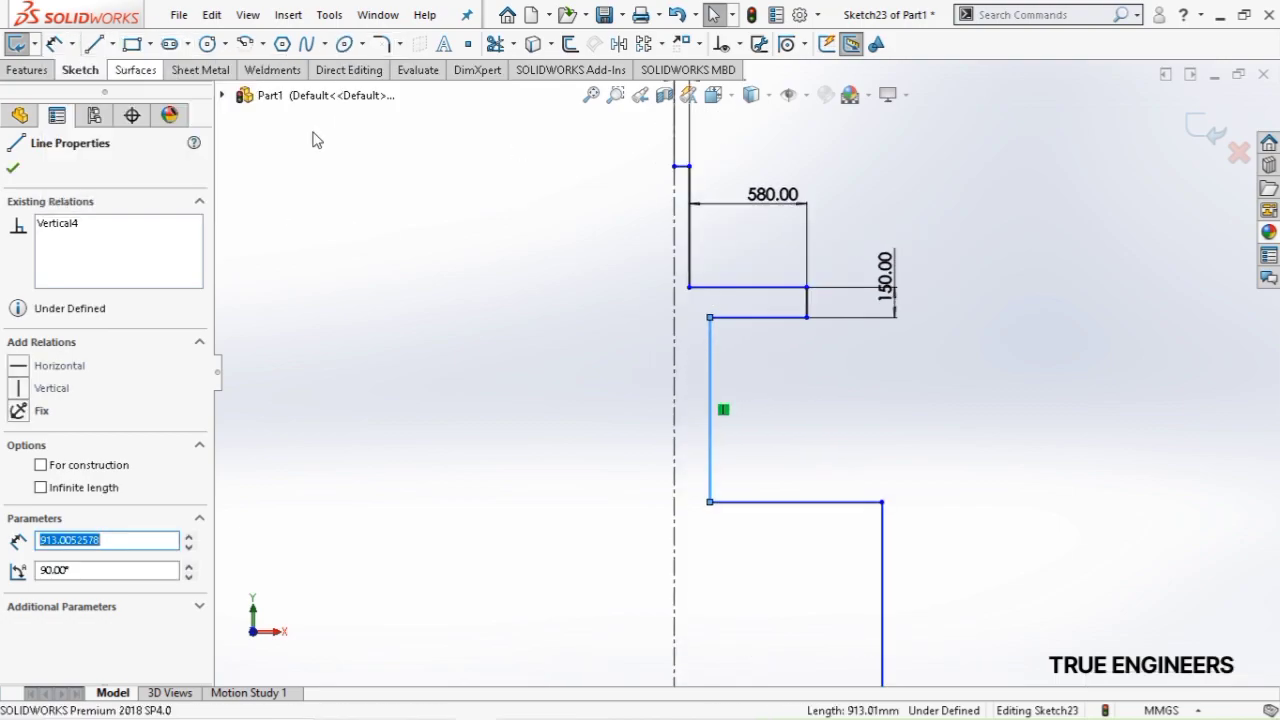
{"action": "left_click", "coordinate": [710, 395]}
{"action": "left_click", "coordinate": [674, 400]}
{"action": "left_click", "coordinate": [757, 395]}
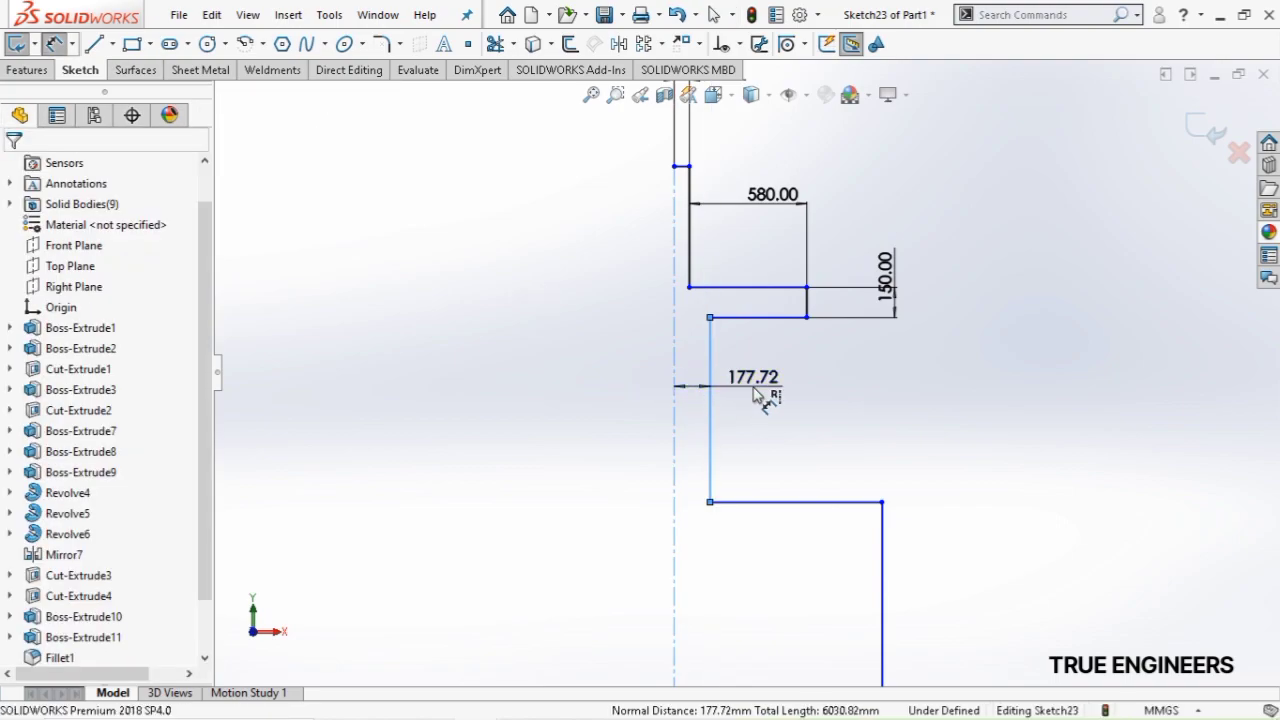
{"action": "type", "text": "75"}
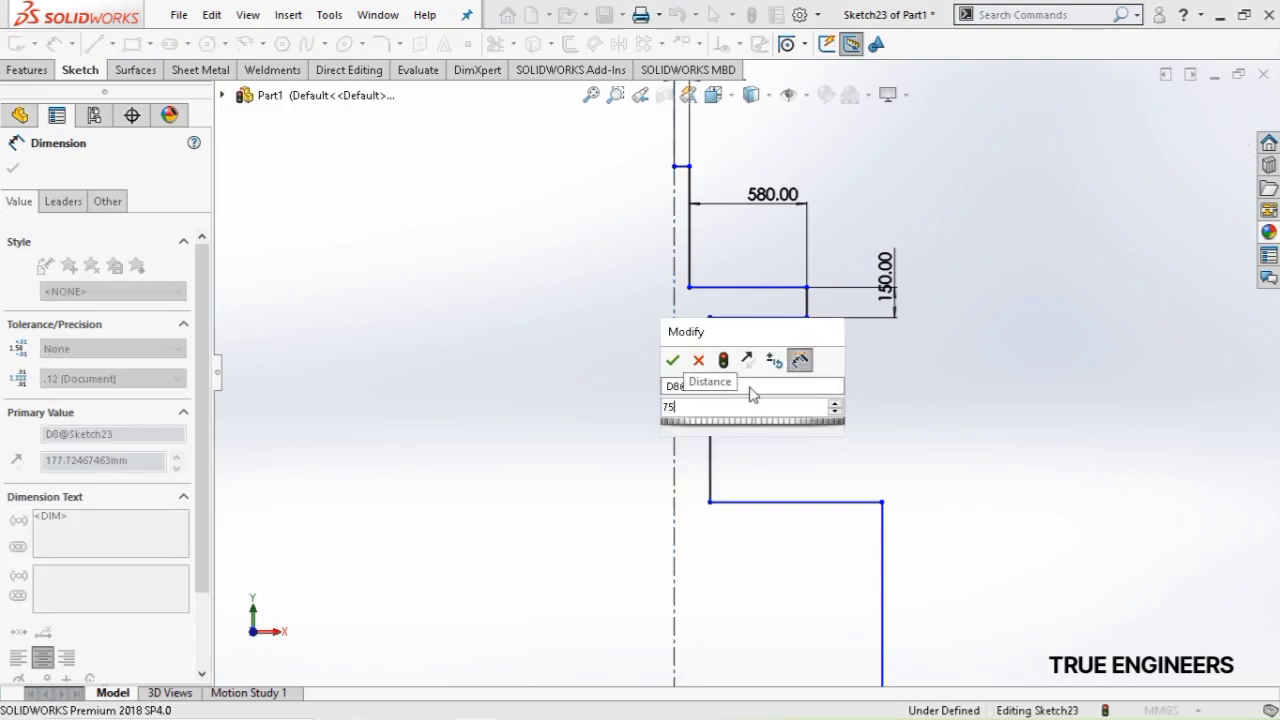
{"action": "key", "text": "Return"}
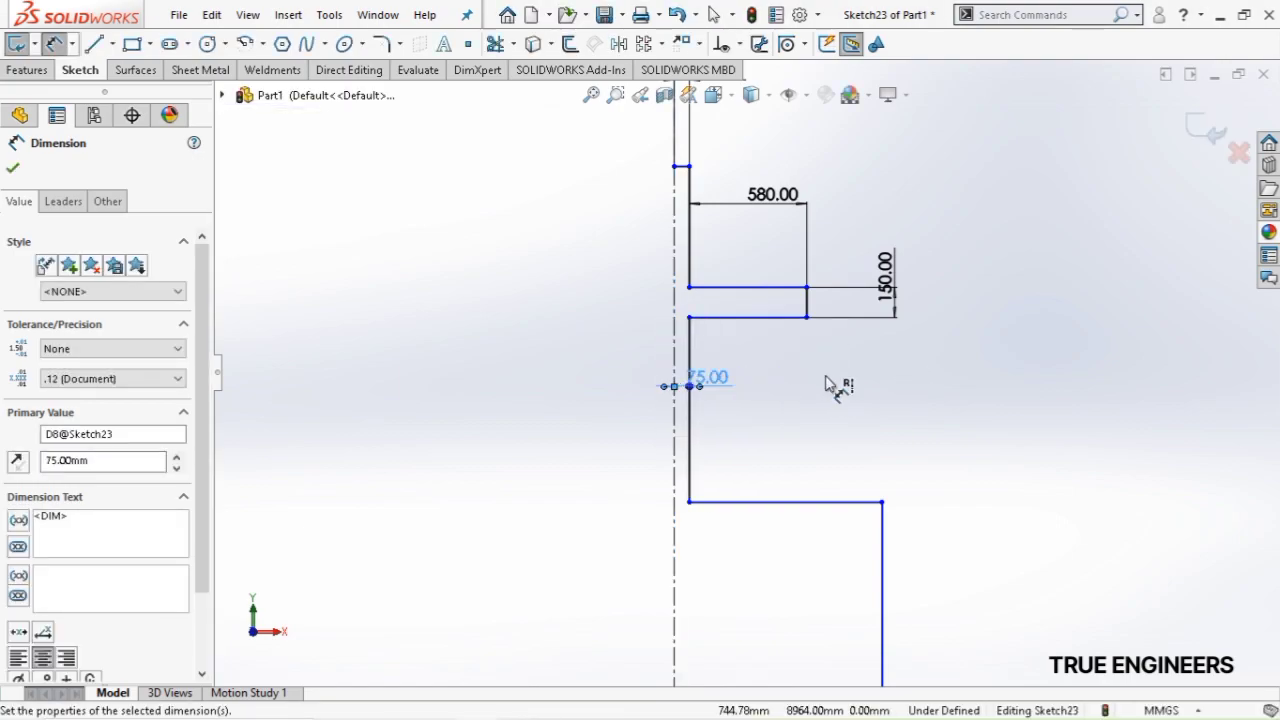
Dimension the length of the vertical line beneath the ledge and set it to 620 mm
{"action": "left_click", "coordinate": [54, 45]}
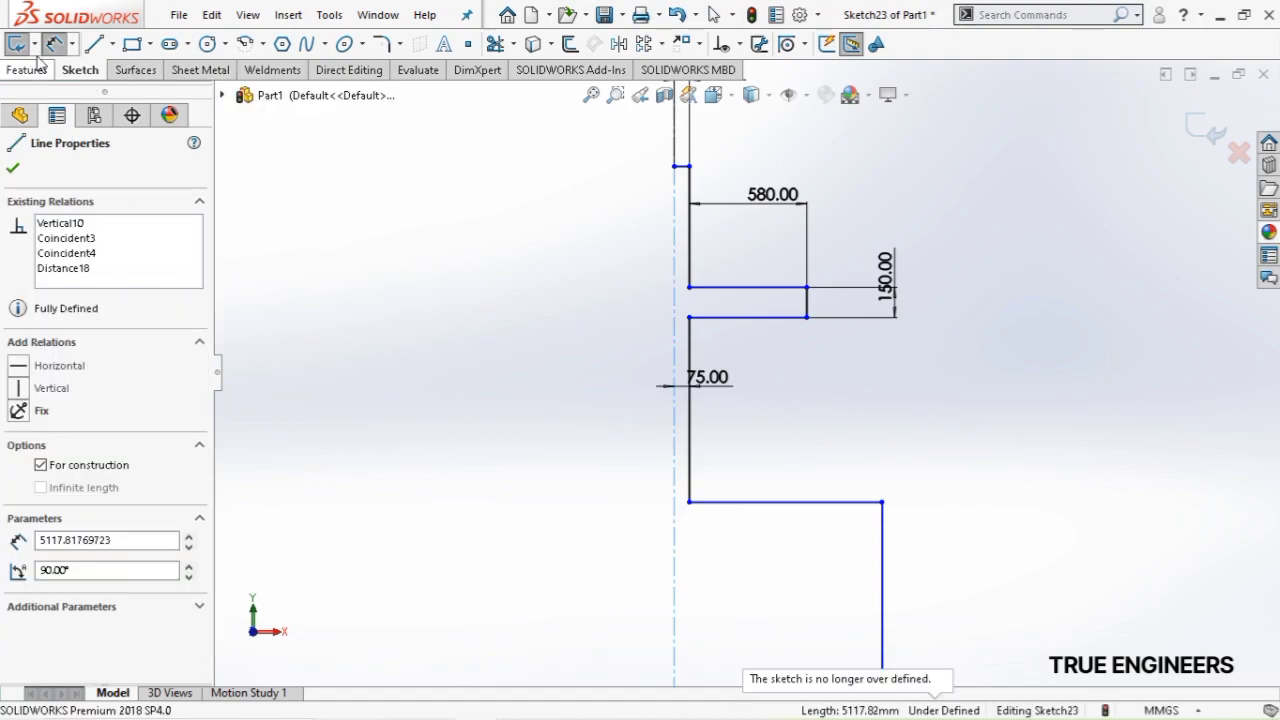
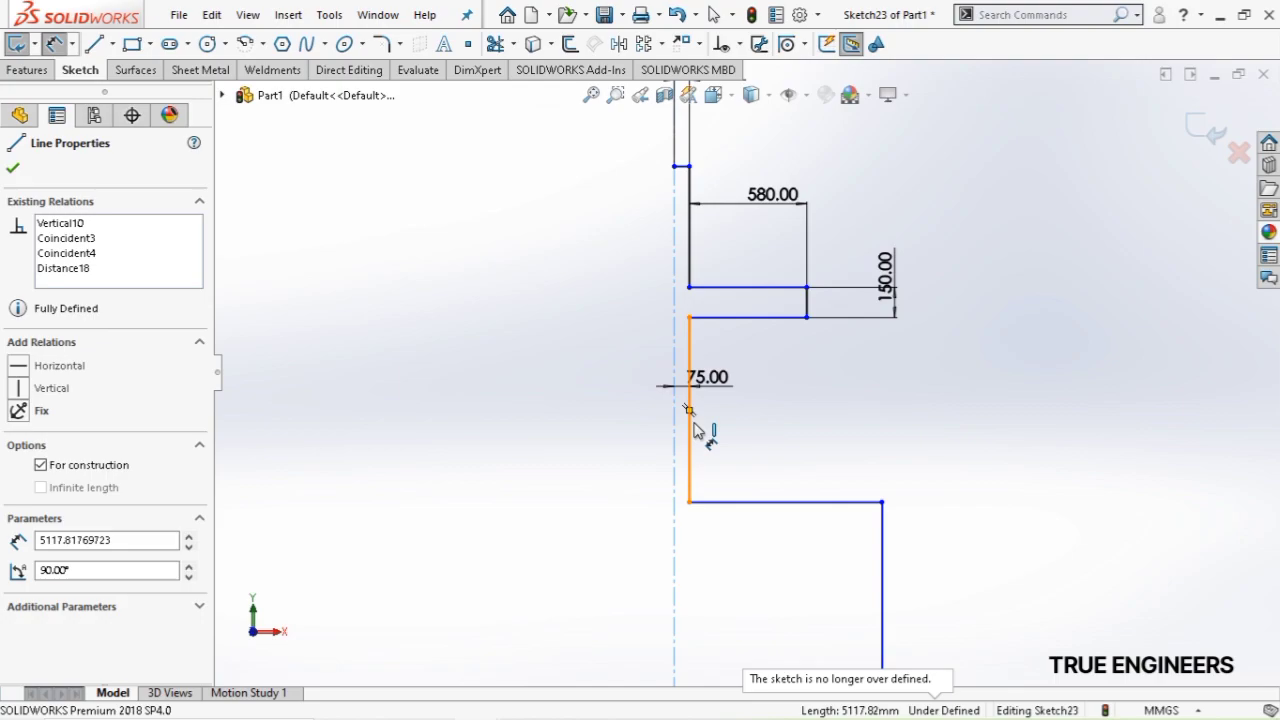
{"action": "left_click", "coordinate": [692, 425]}
{"action": "key", "text": "Escape"}
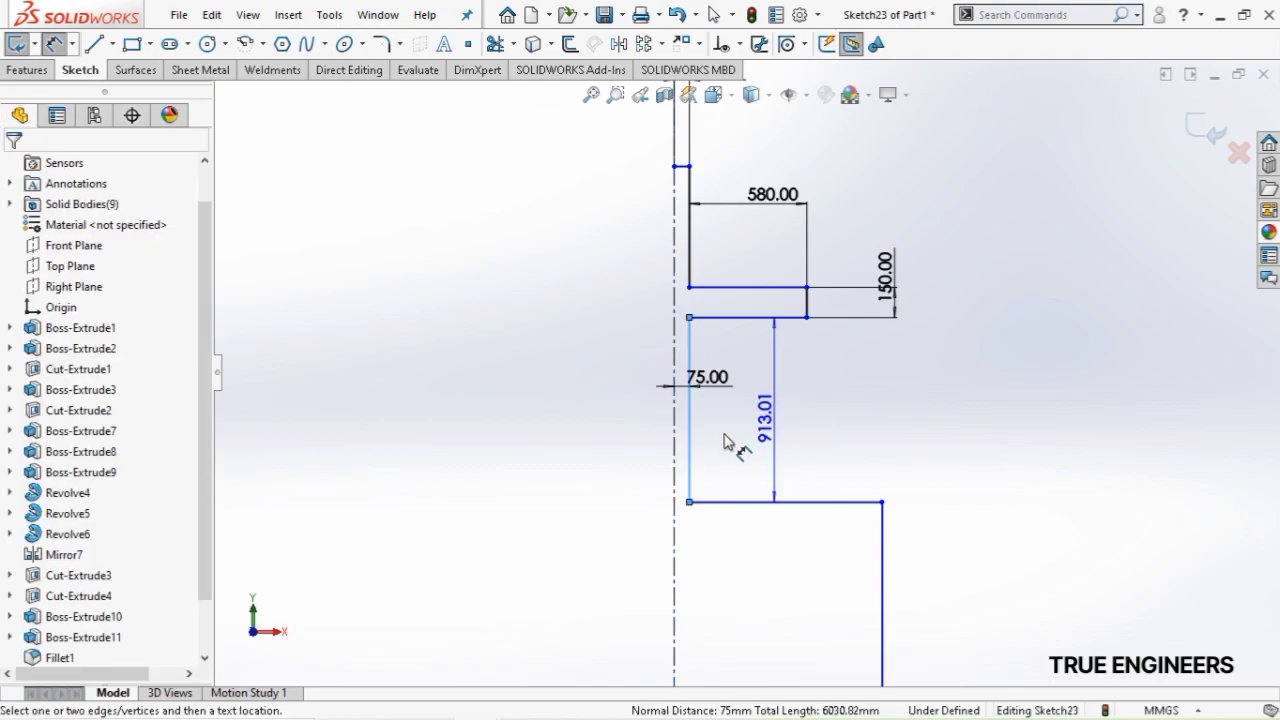
{"action": "key", "text": "Escape"}
{"action": "left_click", "coordinate": [690, 448]}
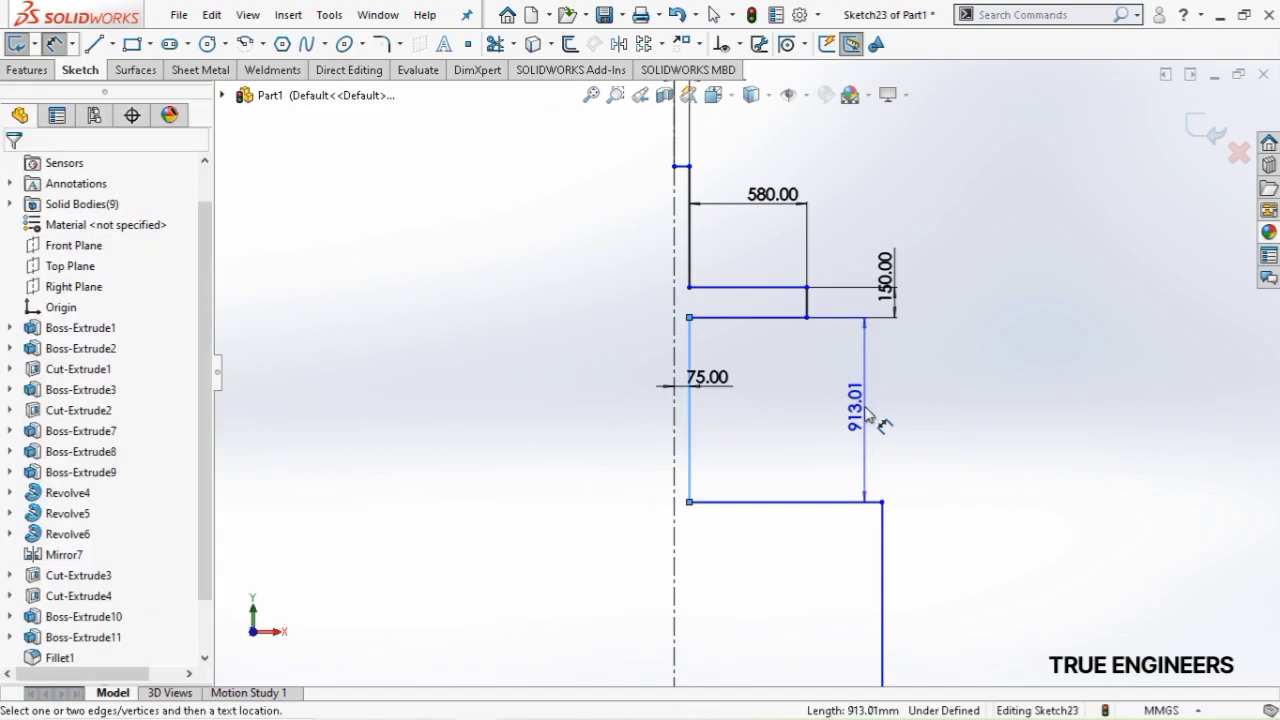
{"action": "left_click", "coordinate": [868, 418]}
{"action": "type", "text": "8"}
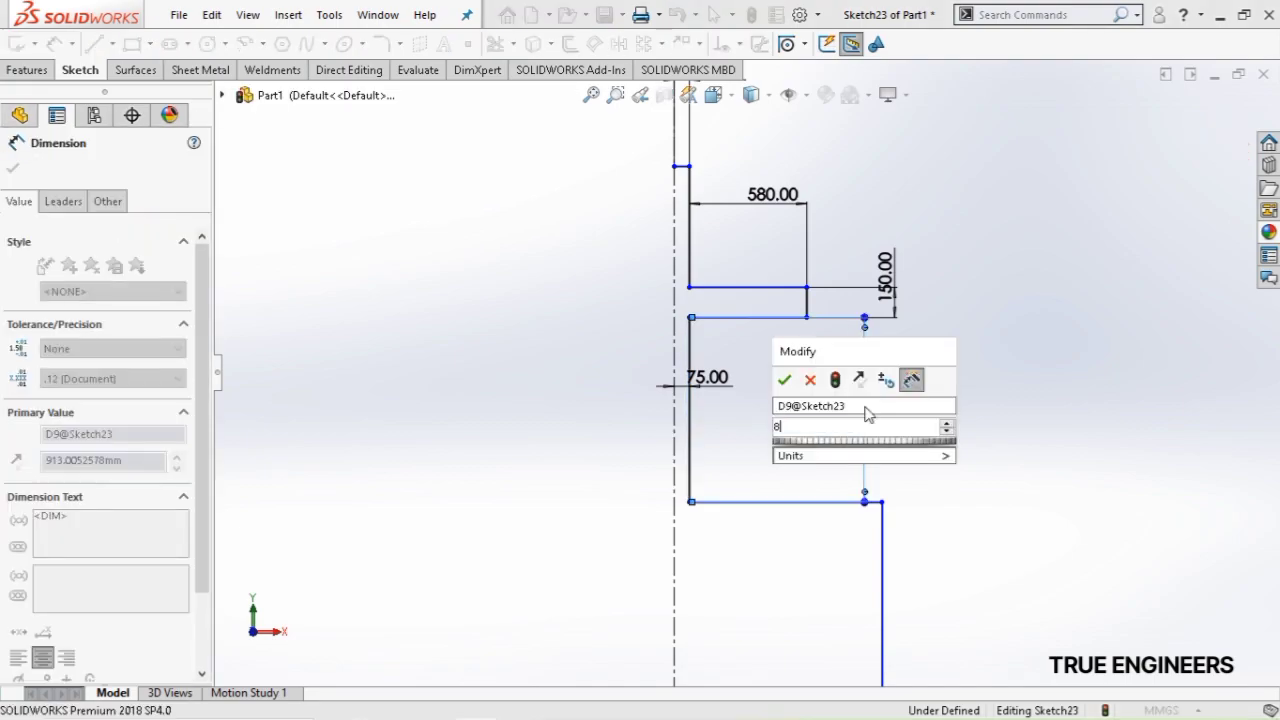
{"action": "key", "text": "BackSpace"}
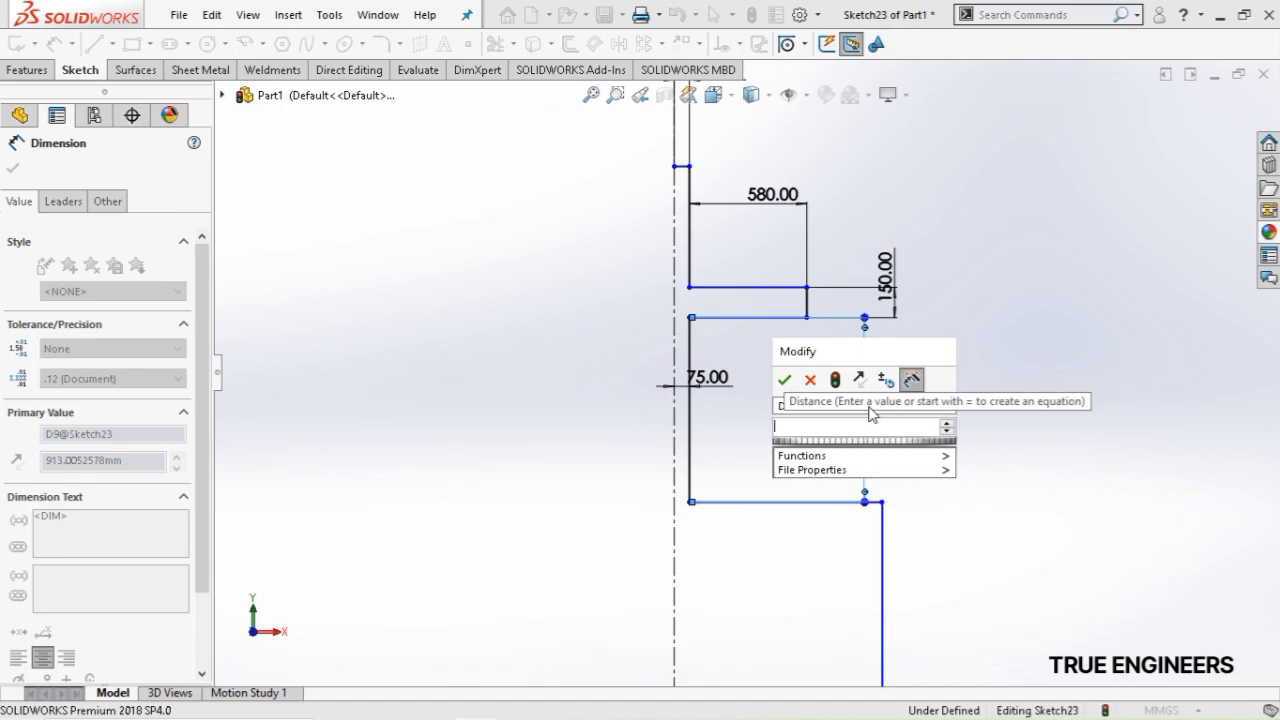
{"action": "type", "text": "620"}
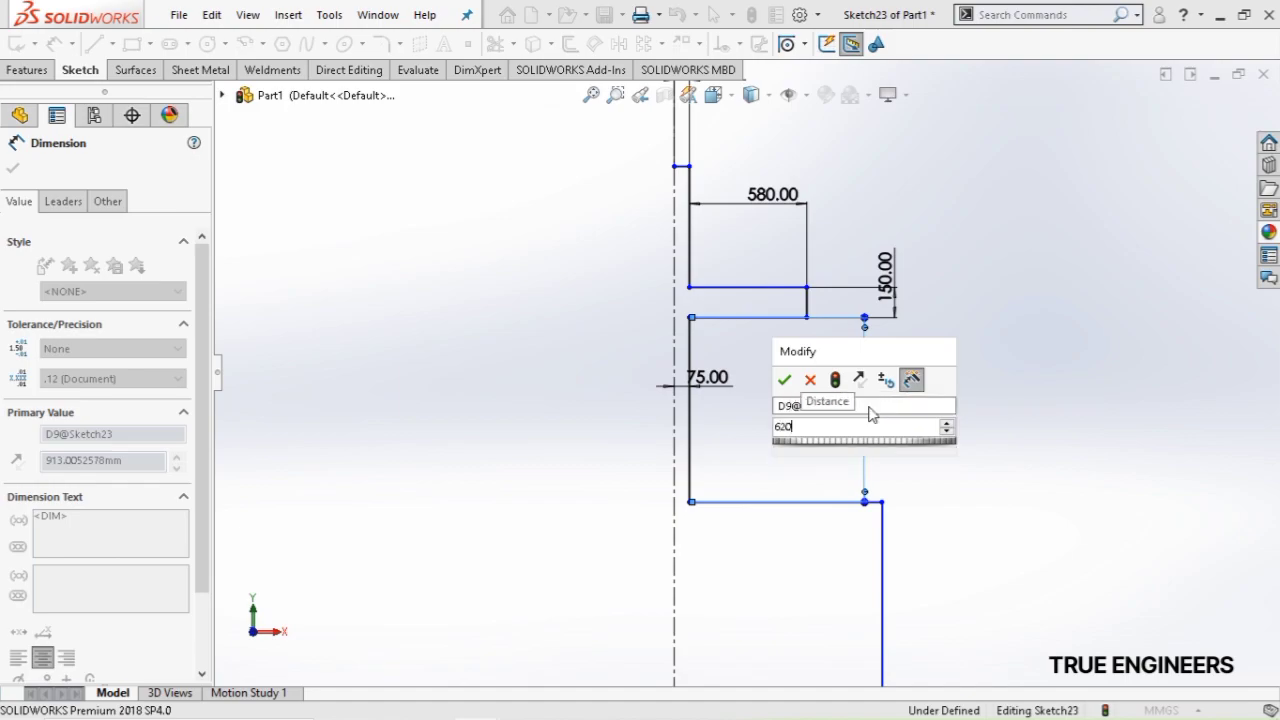
{"action": "key", "text": "Return"}
Dimension the vertical line rising from the curve's inner end and set its length to 570 mm
{"action": "scroll", "coordinate": [847, 452], "scroll_direction": "up", "scroll_amount": 5}
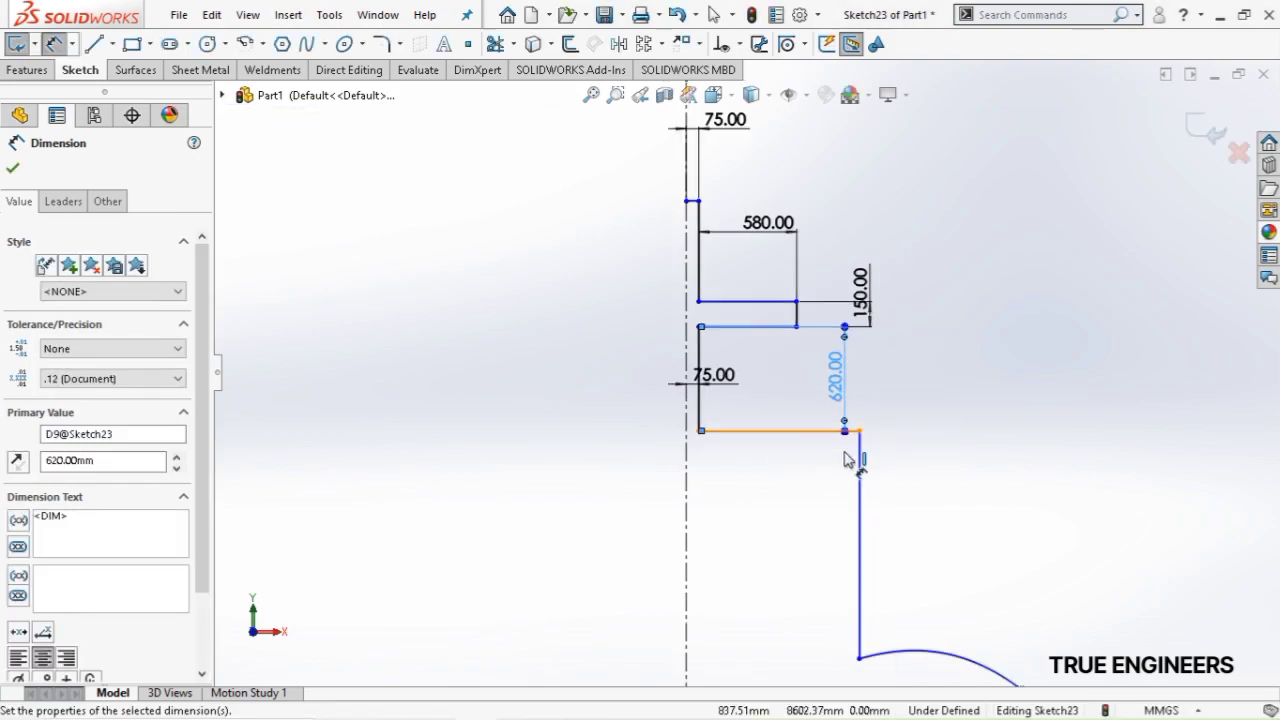
{"action": "scroll", "coordinate": [843, 518], "scroll_direction": "down", "scroll_amount": 1}
{"action": "left_click", "coordinate": [758, 403]}
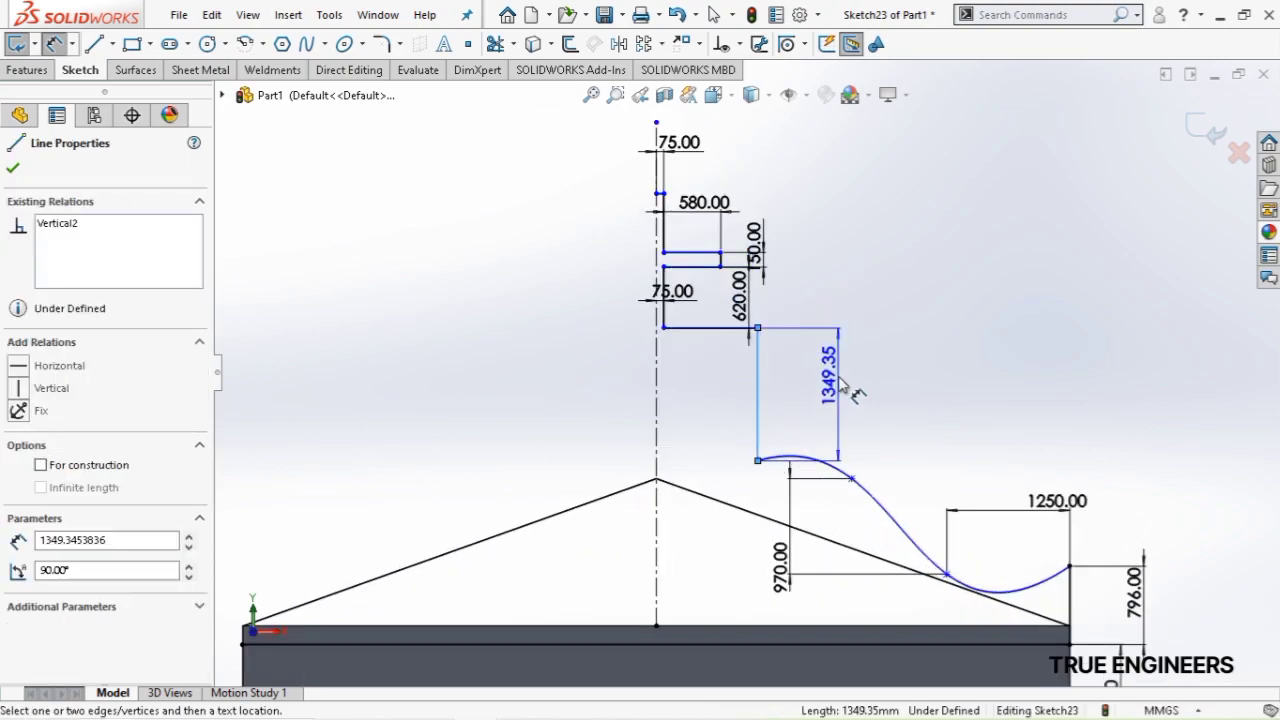
{"action": "left_click", "coordinate": [890, 395]}
{"action": "key", "text": "Return"}
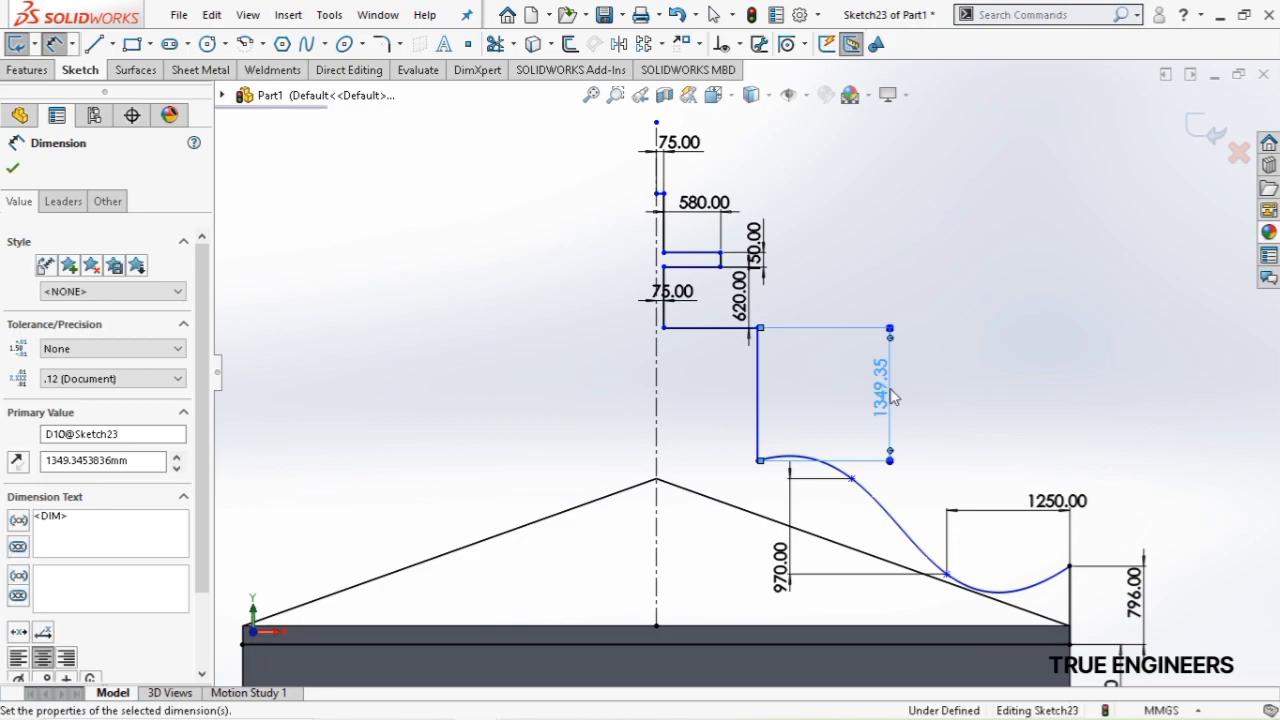
Dimension the vertical line above the ledge and set its length to 620 mm
{"action": "scroll", "coordinate": [845, 470], "scroll_direction": "up", "scroll_amount": 3}
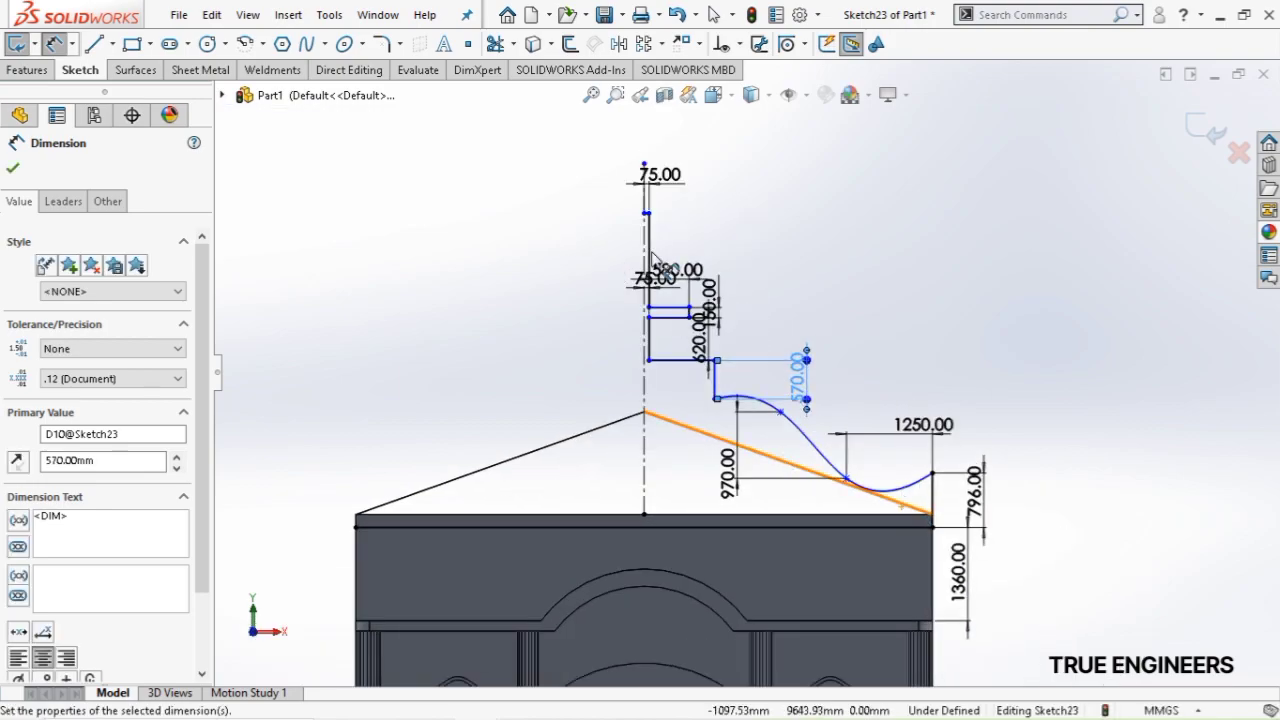
{"action": "scroll", "coordinate": [590, 250], "scroll_direction": "down", "scroll_amount": 5}
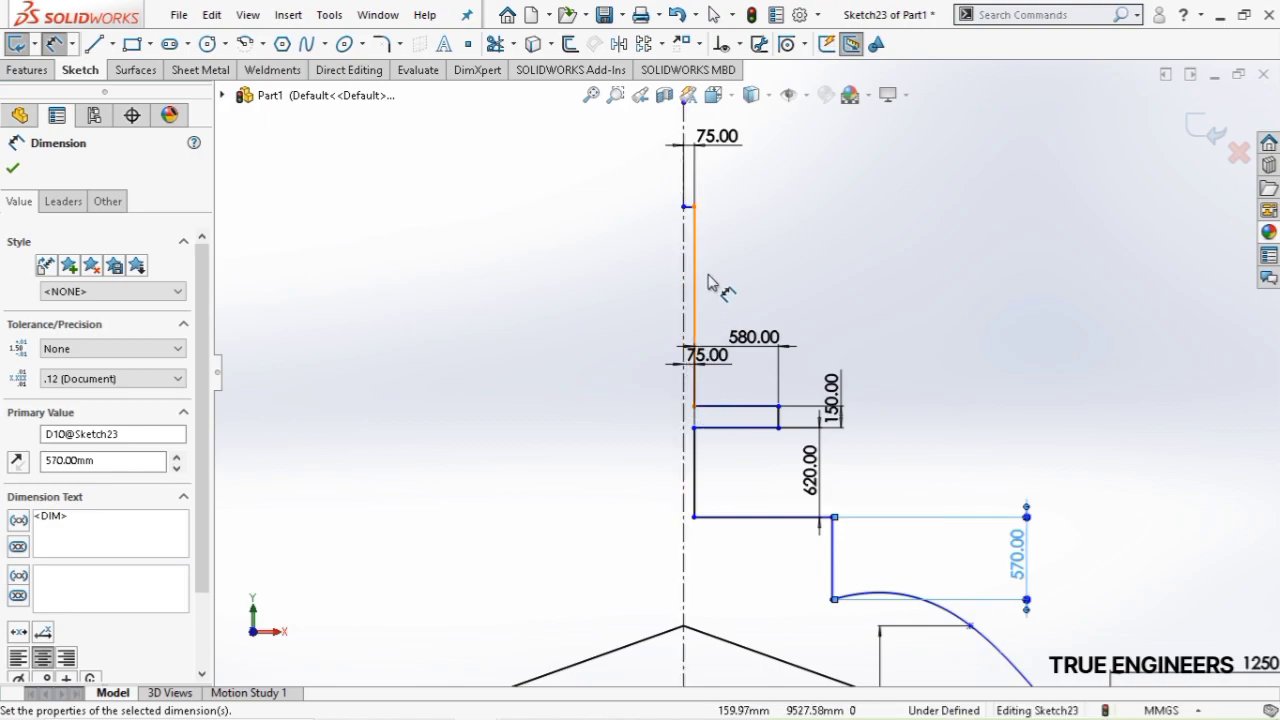
{"action": "left_click", "coordinate": [762, 266]}
{"action": "left_click", "coordinate": [764, 266]}
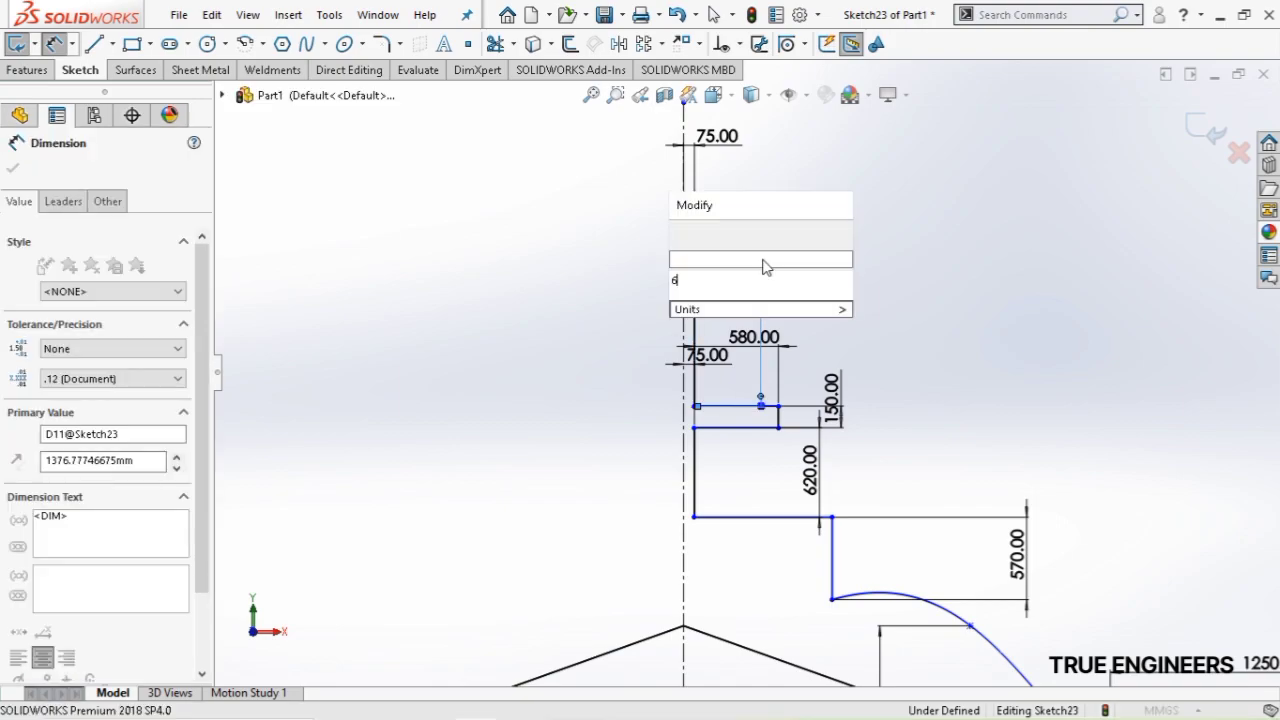
{"action": "type", "text": "620"}
{"action": "key", "text": "Escape"}
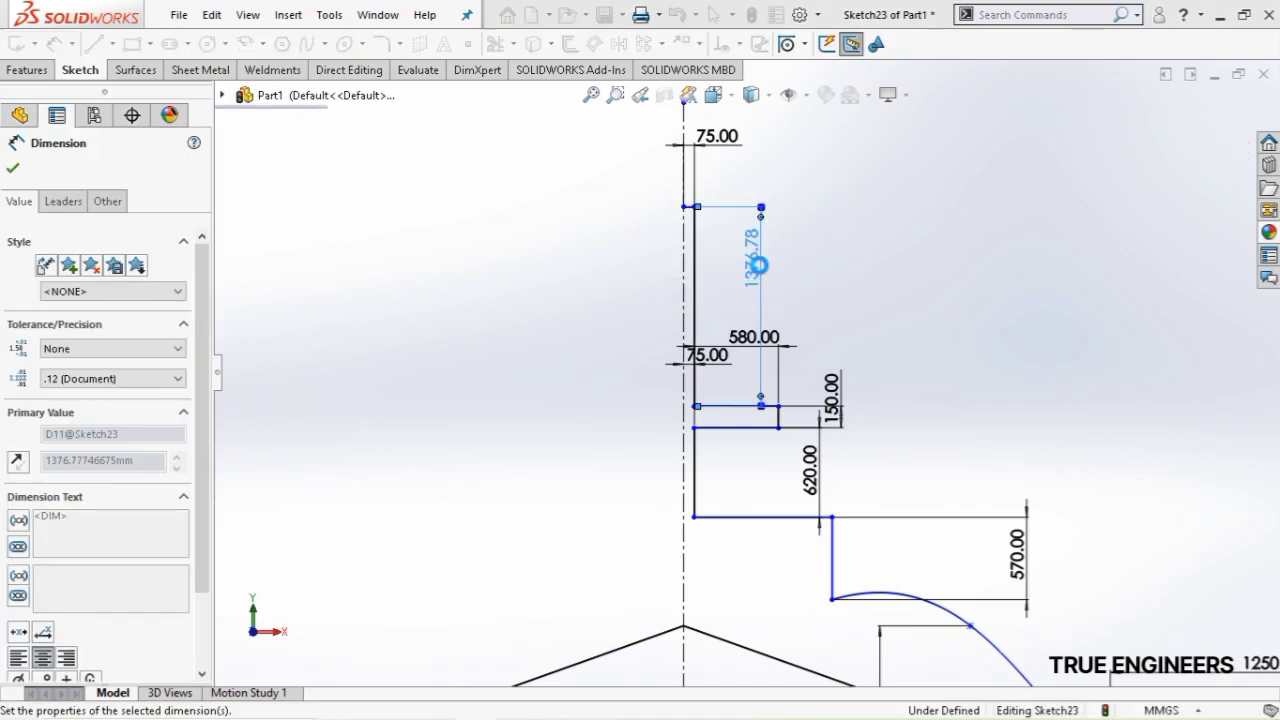
Dimension the horizontal distance from the outer vertical line to the curve's upper end and set it to 3300 mm
{"action": "scroll", "coordinate": [775, 410], "scroll_direction": "up", "scroll_amount": 5}
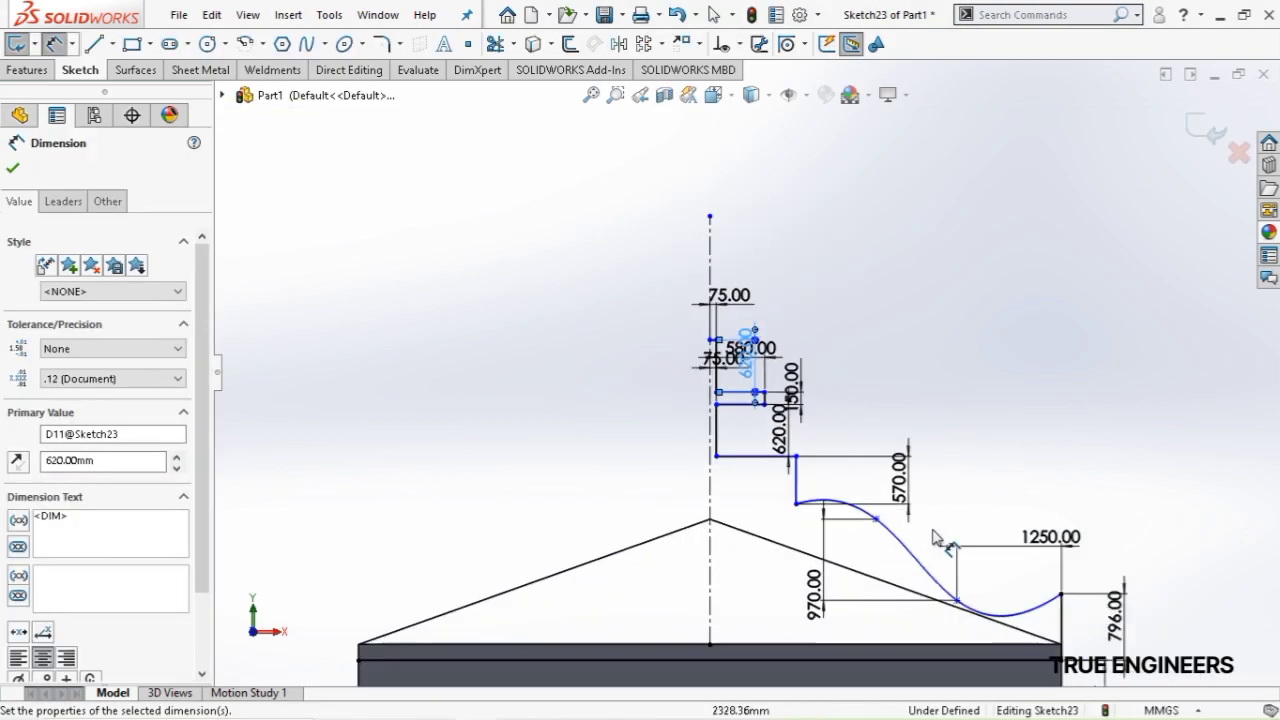
{"action": "scroll", "coordinate": [938, 558], "scroll_direction": "down", "scroll_amount": 3}
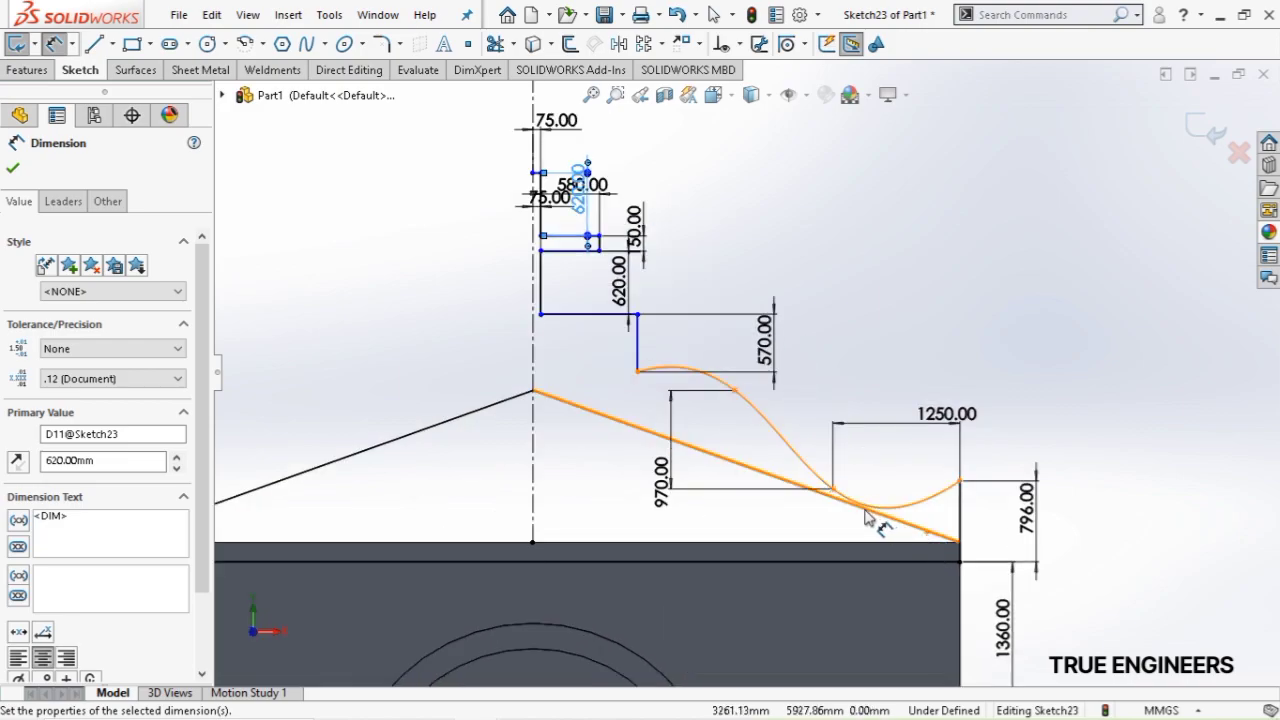
{"action": "scroll", "coordinate": [868, 516], "scroll_direction": "up", "scroll_amount": 2}
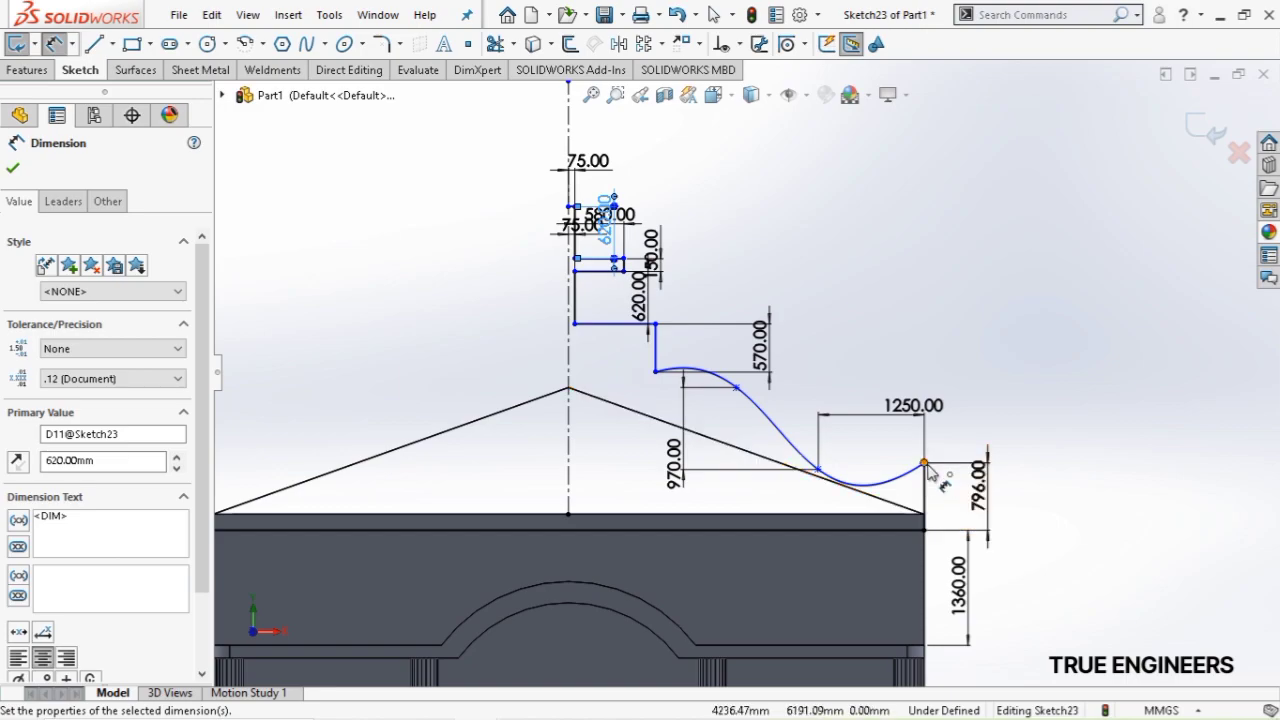
{"action": "left_click", "coordinate": [928, 512]}
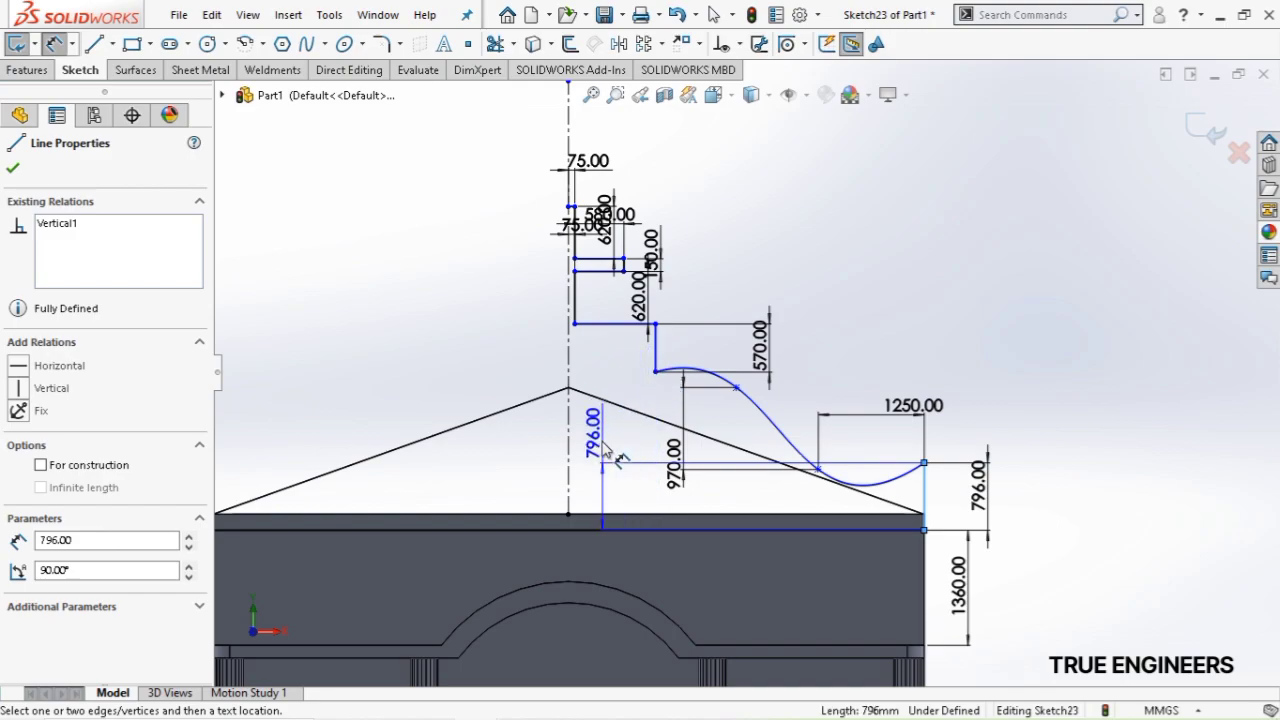
{"action": "left_click", "coordinate": [655, 372]}
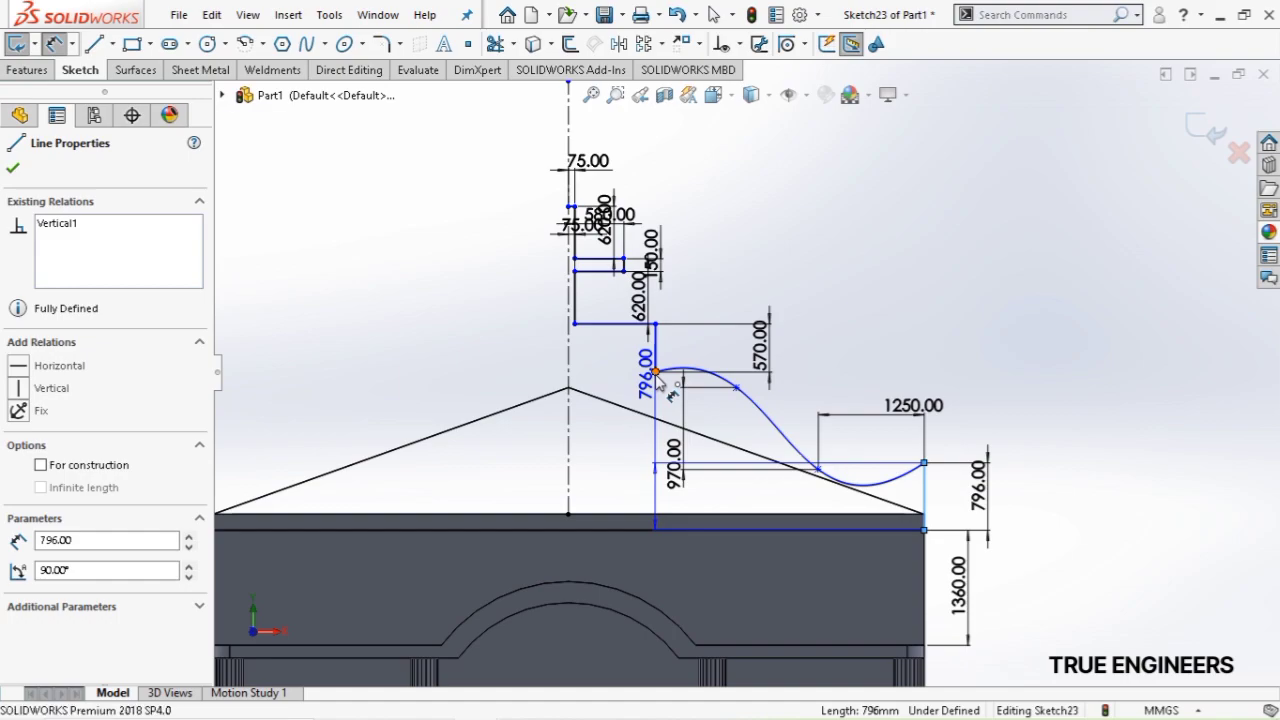
{"action": "left_click", "coordinate": [764, 588]}
{"action": "type", "text": "3300"}
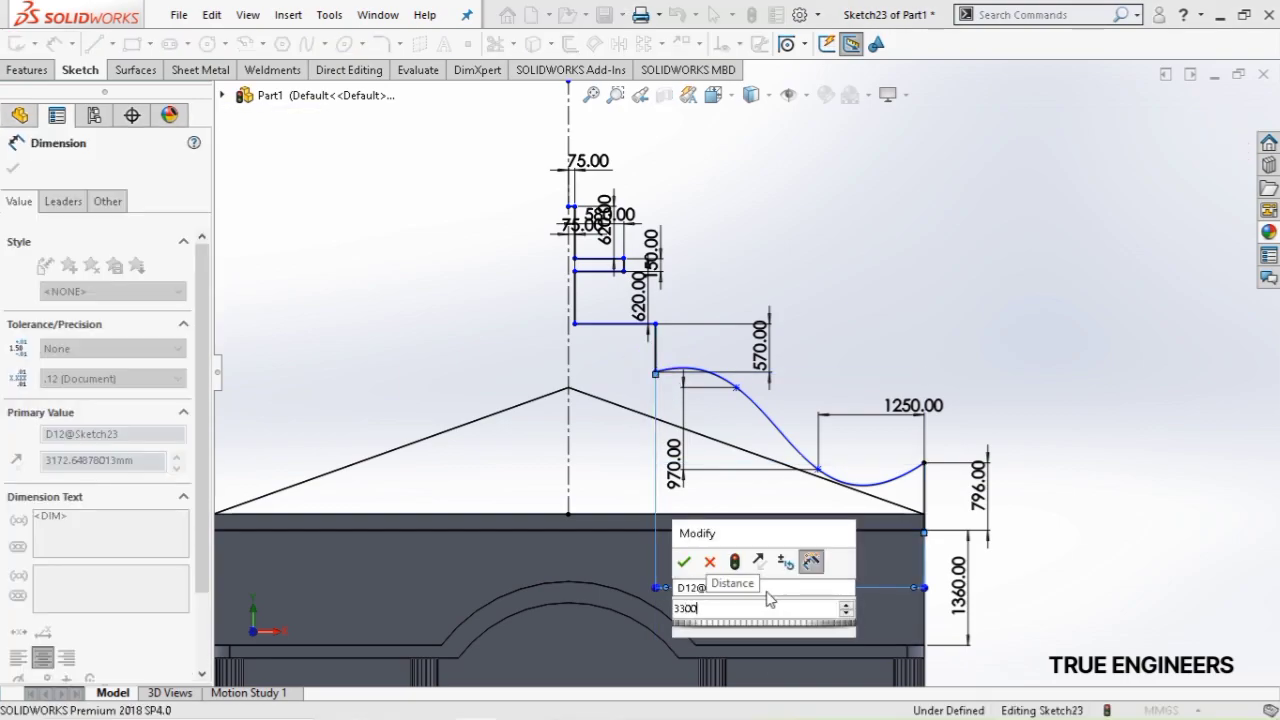
{"action": "key", "text": "Return"}
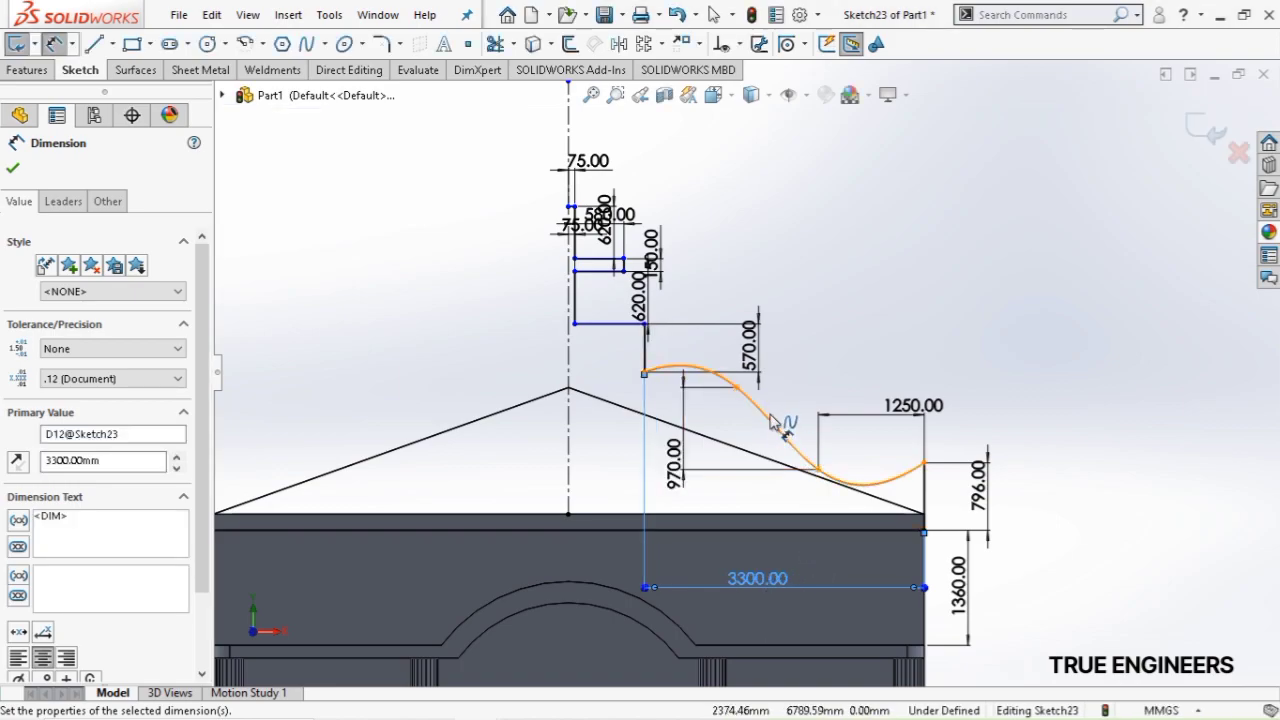
{"action": "key", "text": "Escape"}
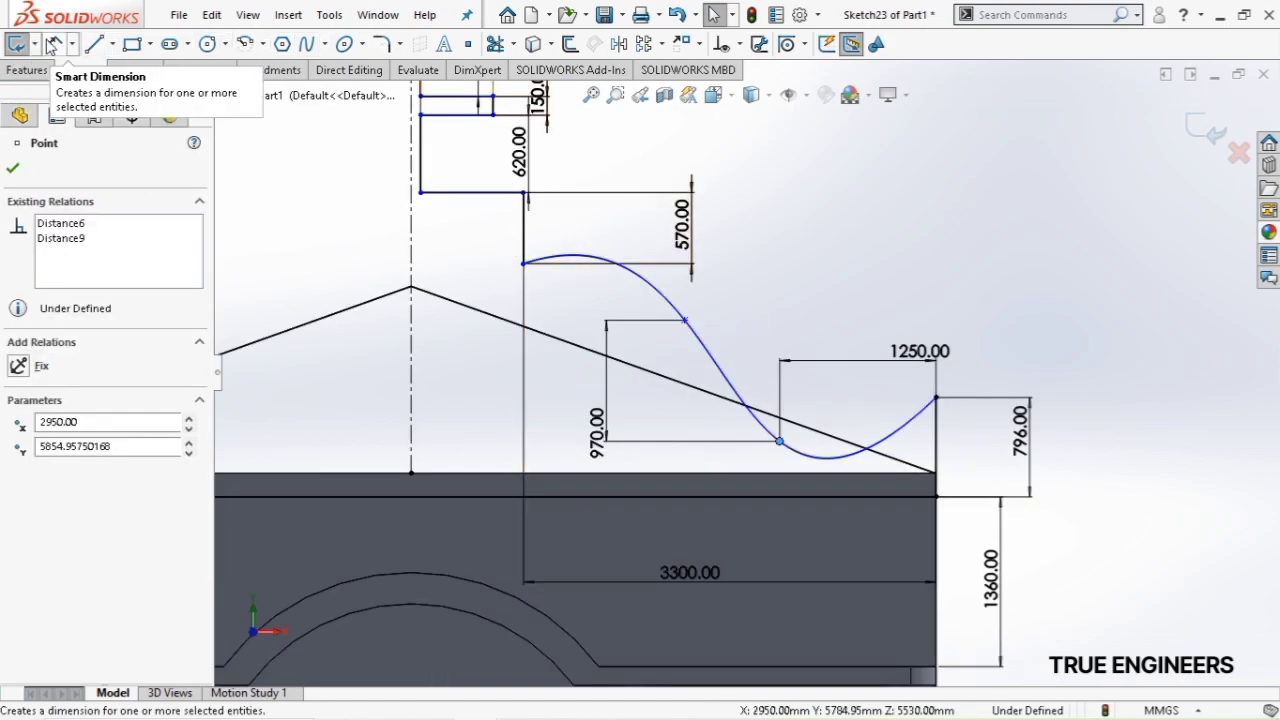
Dimension the vertical distance between the curve's upper end and its neighbouring spline point, and set it to 260 mm
{"action": "left_click", "coordinate": [48, 42]}
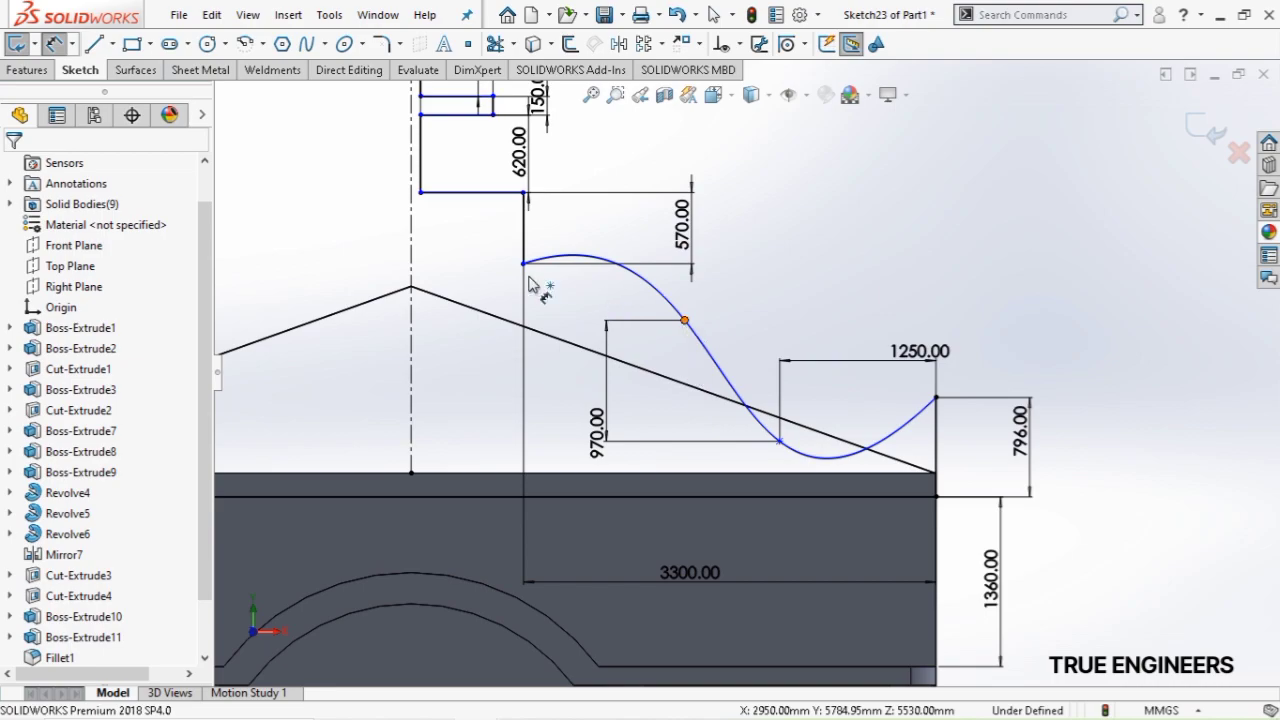
{"action": "left_click", "coordinate": [524, 265]}
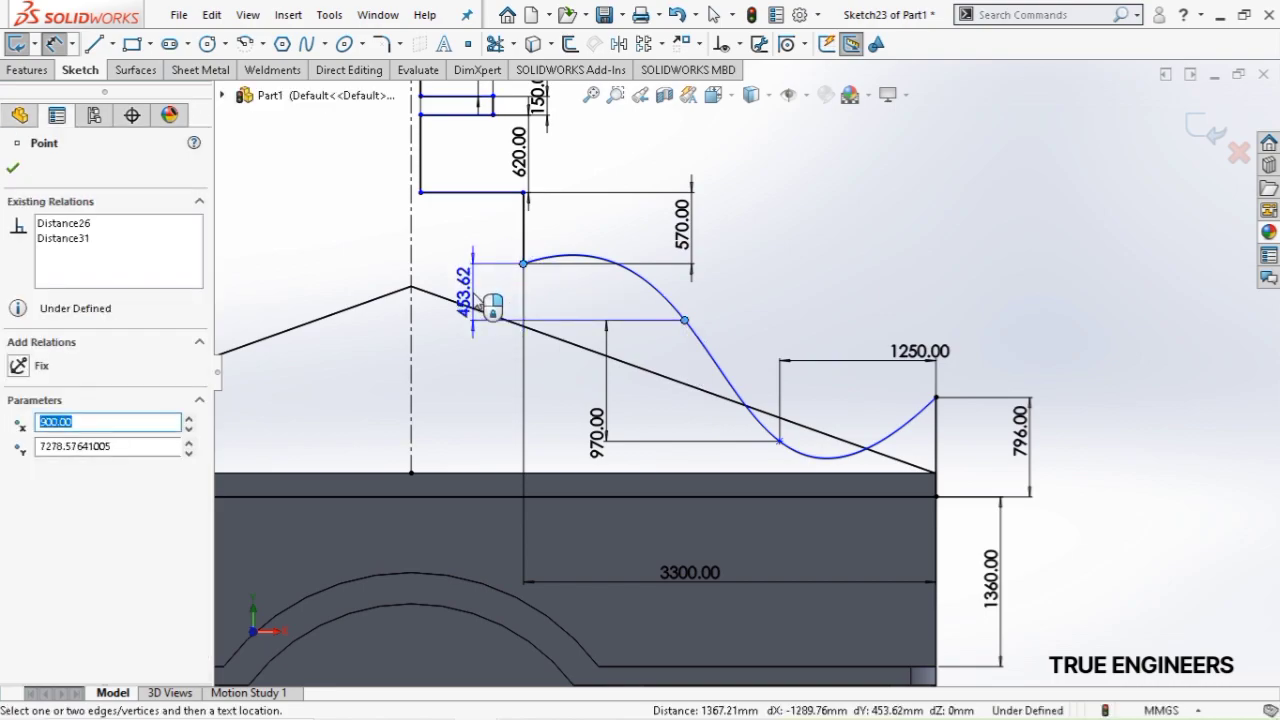
{"action": "left_click", "coordinate": [486, 298]}
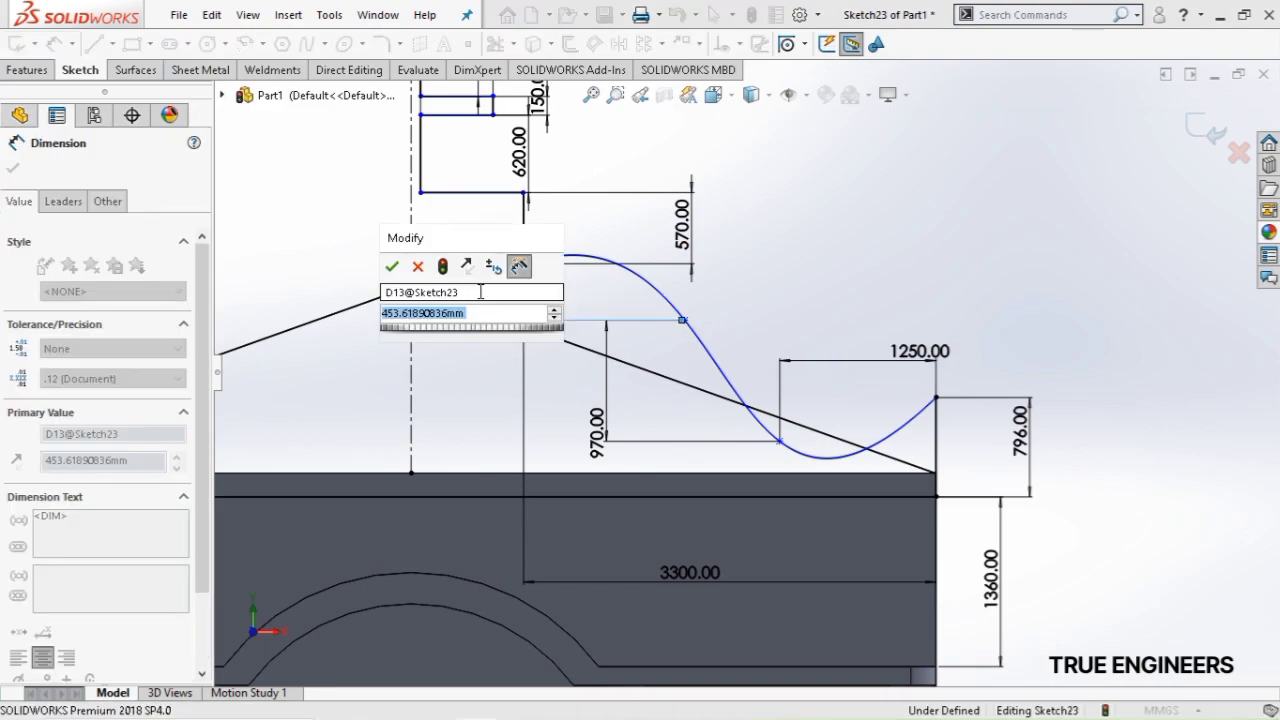
{"action": "type", "text": "283"}
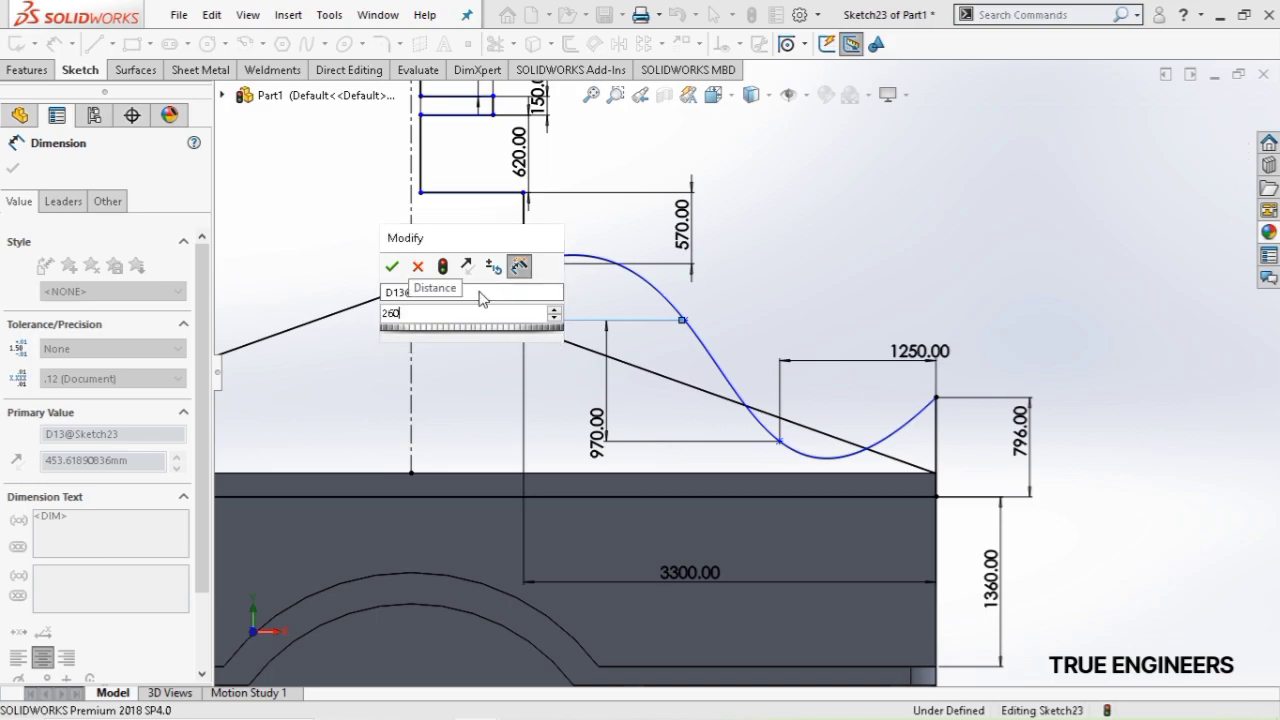
{"action": "key", "text": "Return"}
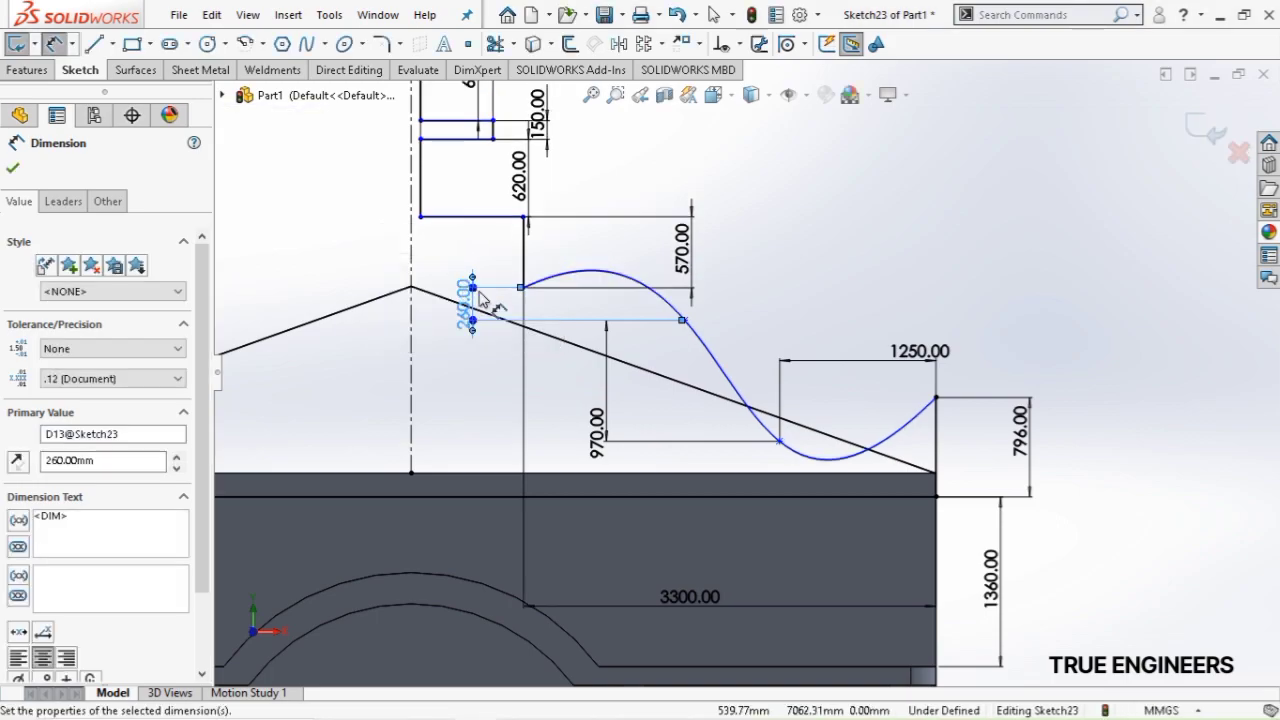
Reshape the gable curve by moving its upper spline point toward the centerline and raising its lower spline point slightly
{"action": "left_click", "coordinate": [805, 350]}
{"action": "mouse_move", "coordinate": [686, 326]}
{"action": "left_mouse_down"}
{"action": "mouse_move", "coordinate": [617, 280]}
{"action": "mouse_move", "coordinate": [610, 311]}
{"action": "mouse_move", "coordinate": [623, 304]}
{"action": "left_mouse_up"}
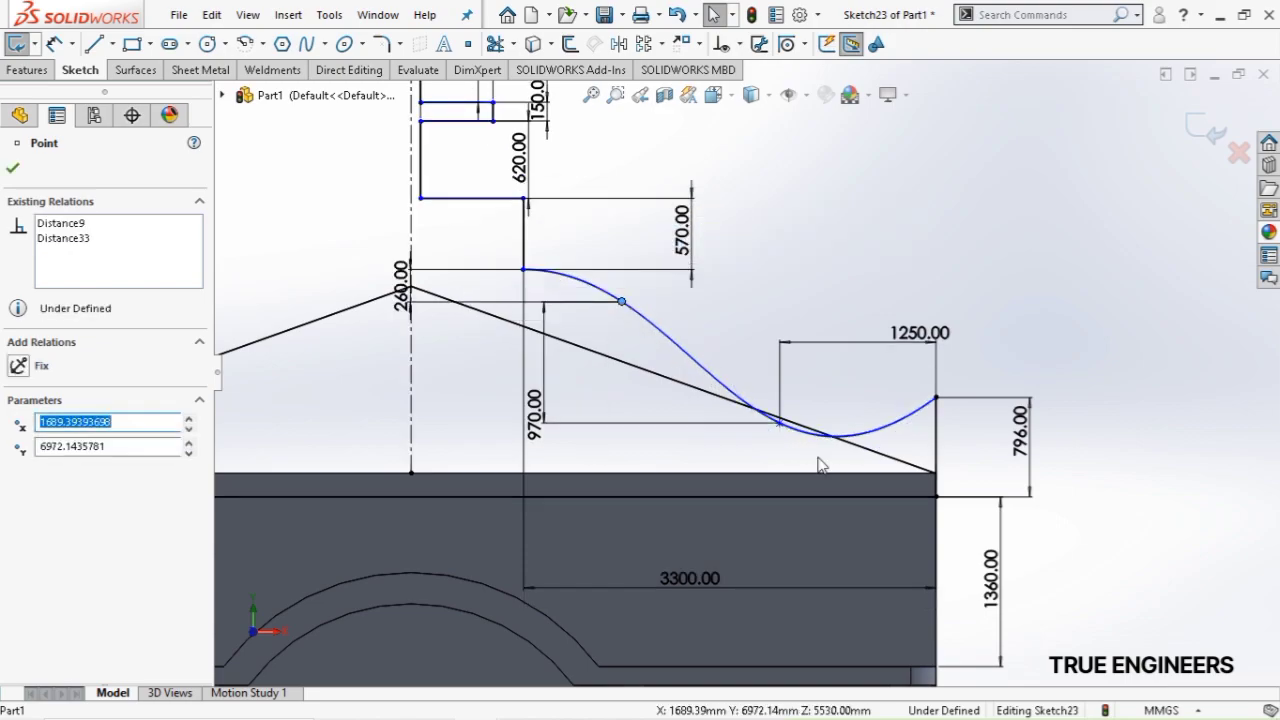
{"action": "left_click", "coordinate": [779, 424]}
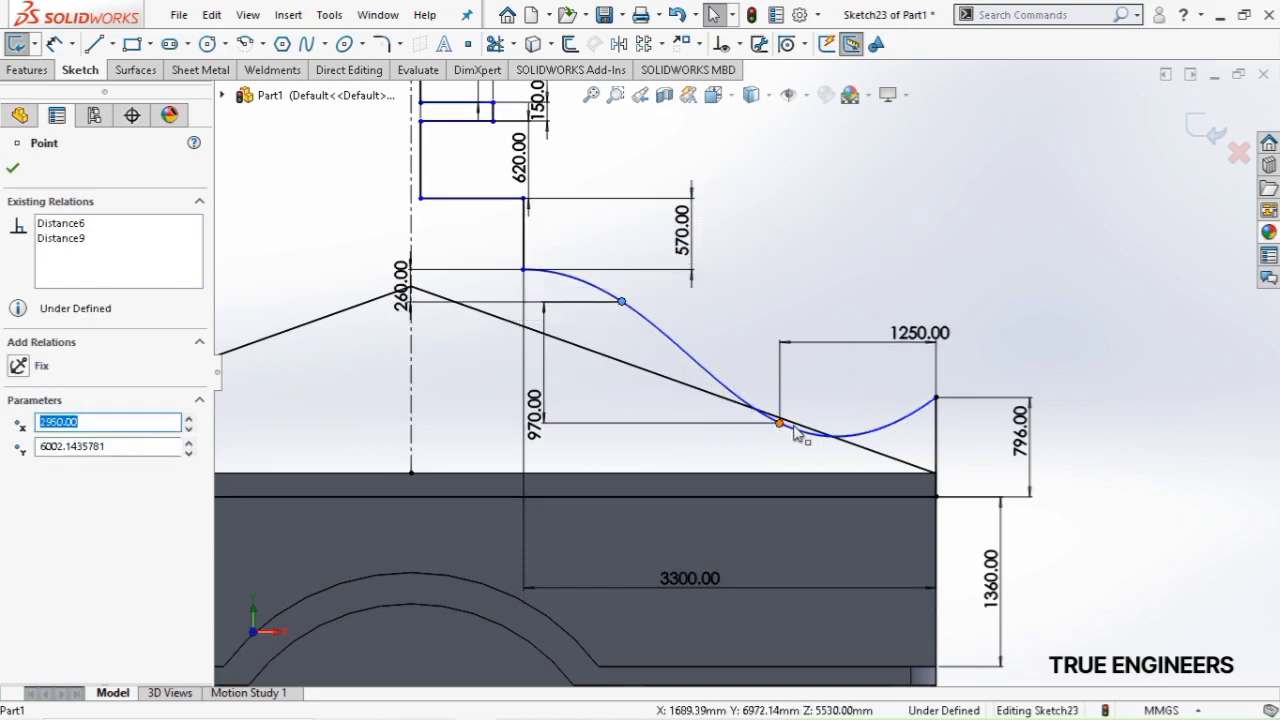
{"action": "mouse_move", "coordinate": [803, 433]}
{"action": "left_mouse_down"}
{"action": "mouse_move", "coordinate": [814, 410]}
{"action": "mouse_move", "coordinate": [809, 423]}
{"action": "mouse_move", "coordinate": [832, 415]}
{"action": "left_mouse_up"}
{"action": "scroll", "coordinate": [731, 360], "scroll_direction": "up", "scroll_amount": 3}
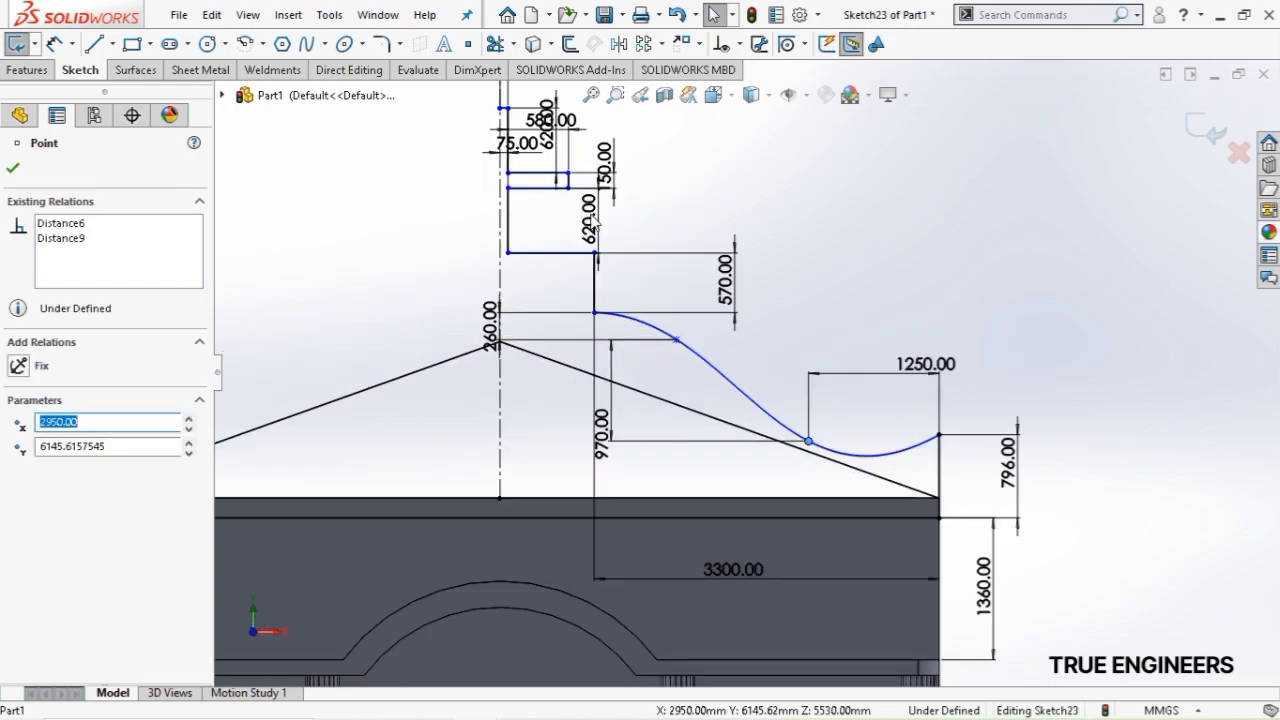
{"action": "scroll", "coordinate": [580, 175], "scroll_direction": "down", "scroll_amount": 1}
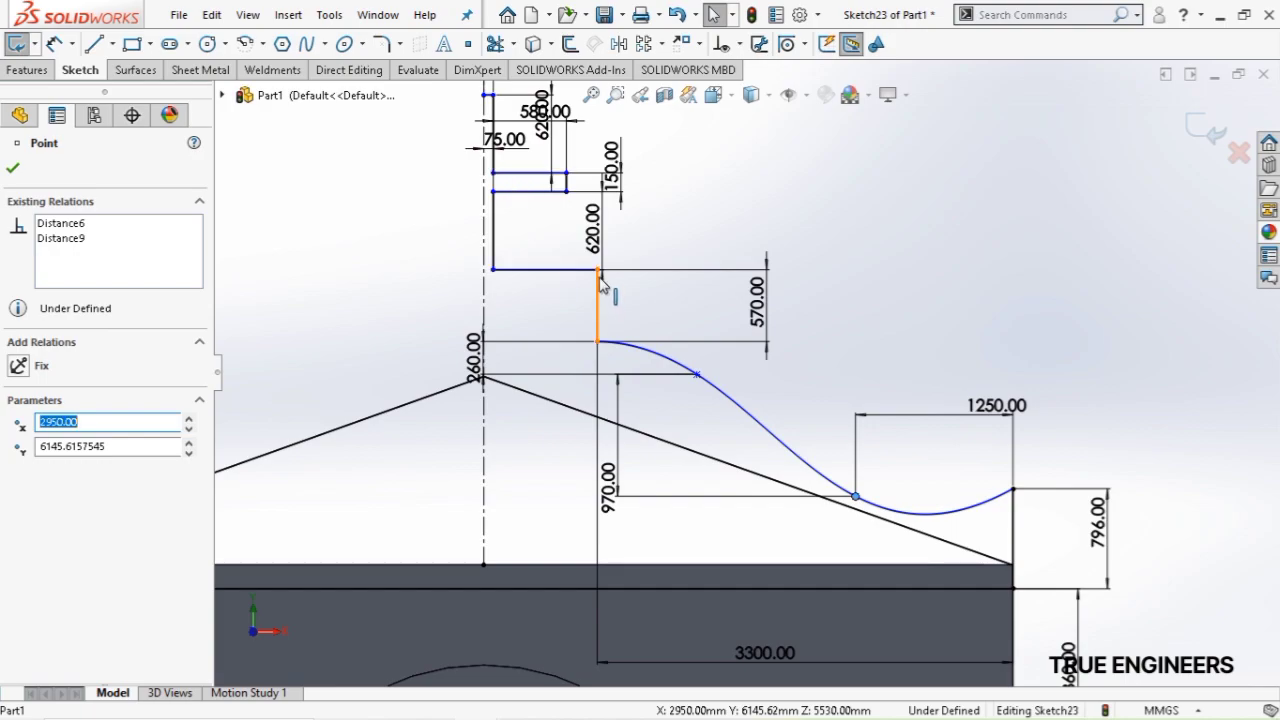
Fillet the corner between the ledge's horizontal line and the vertical line above the gable curve with a 150 mm radius
{"action": "left_click", "coordinate": [381, 45]}
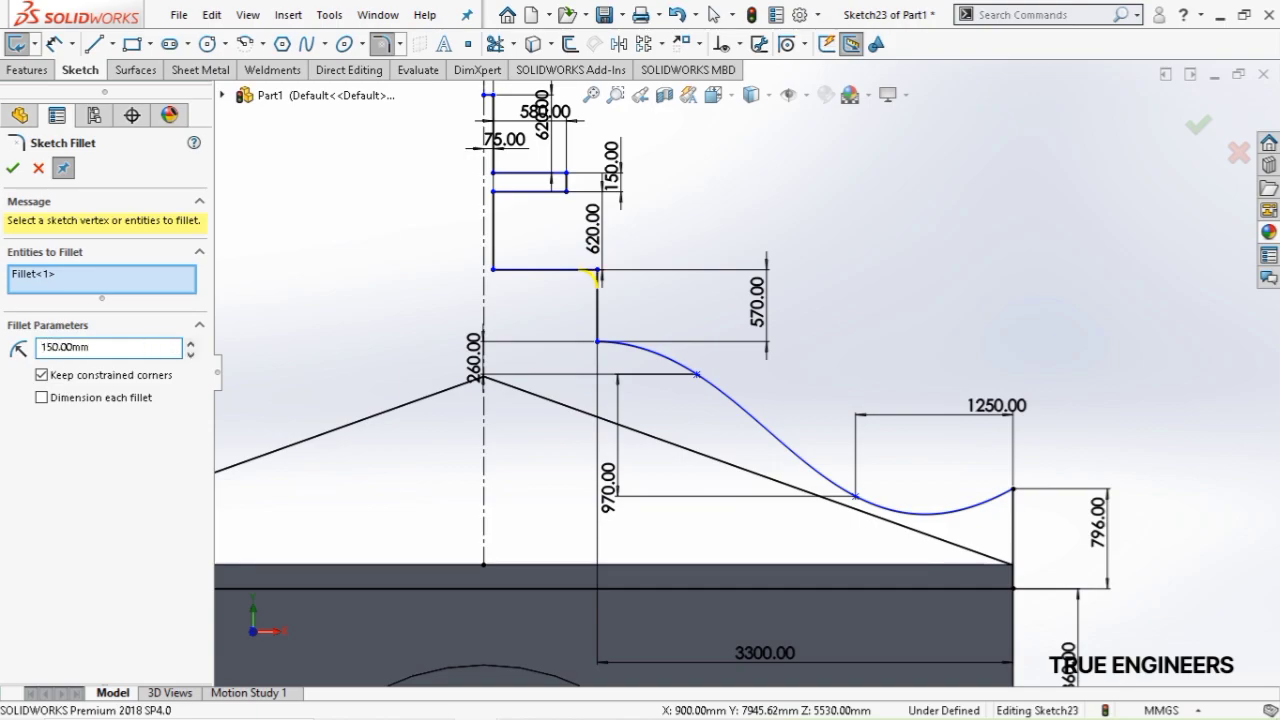
{"action": "key", "text": "Return"}
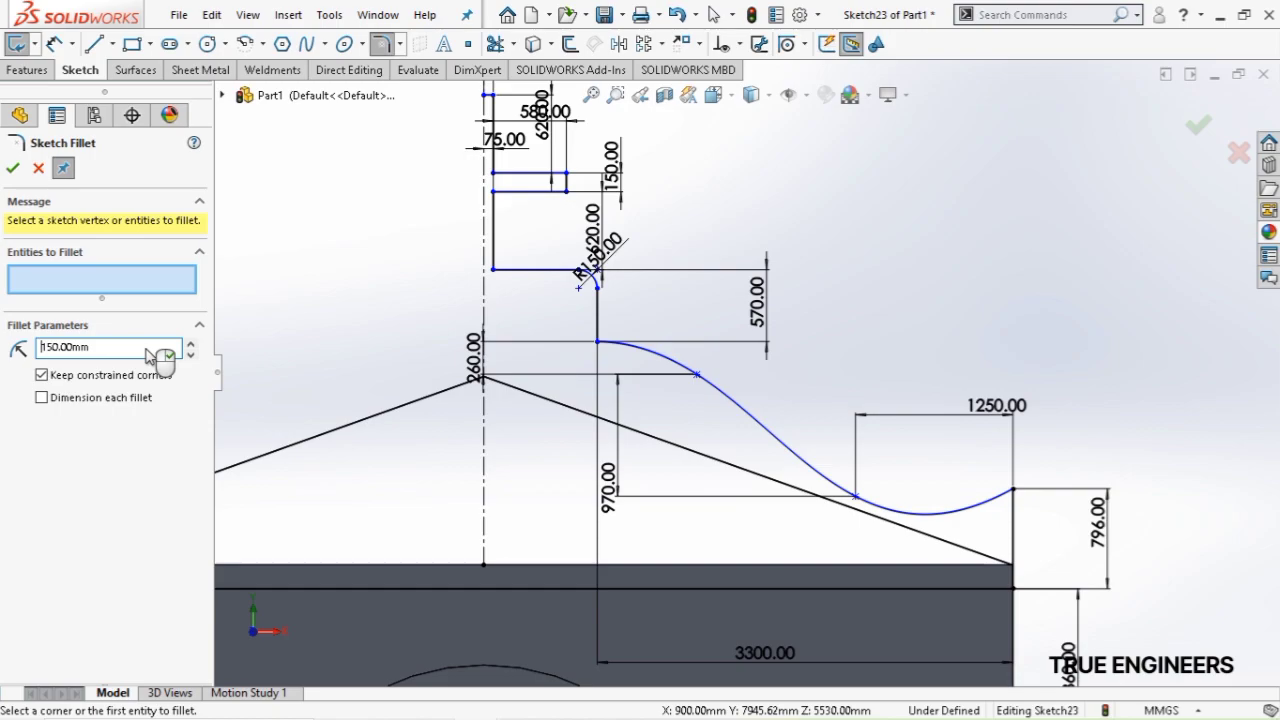
{"action": "scroll", "coordinate": [551, 400], "scroll_direction": "up", "scroll_amount": 2}
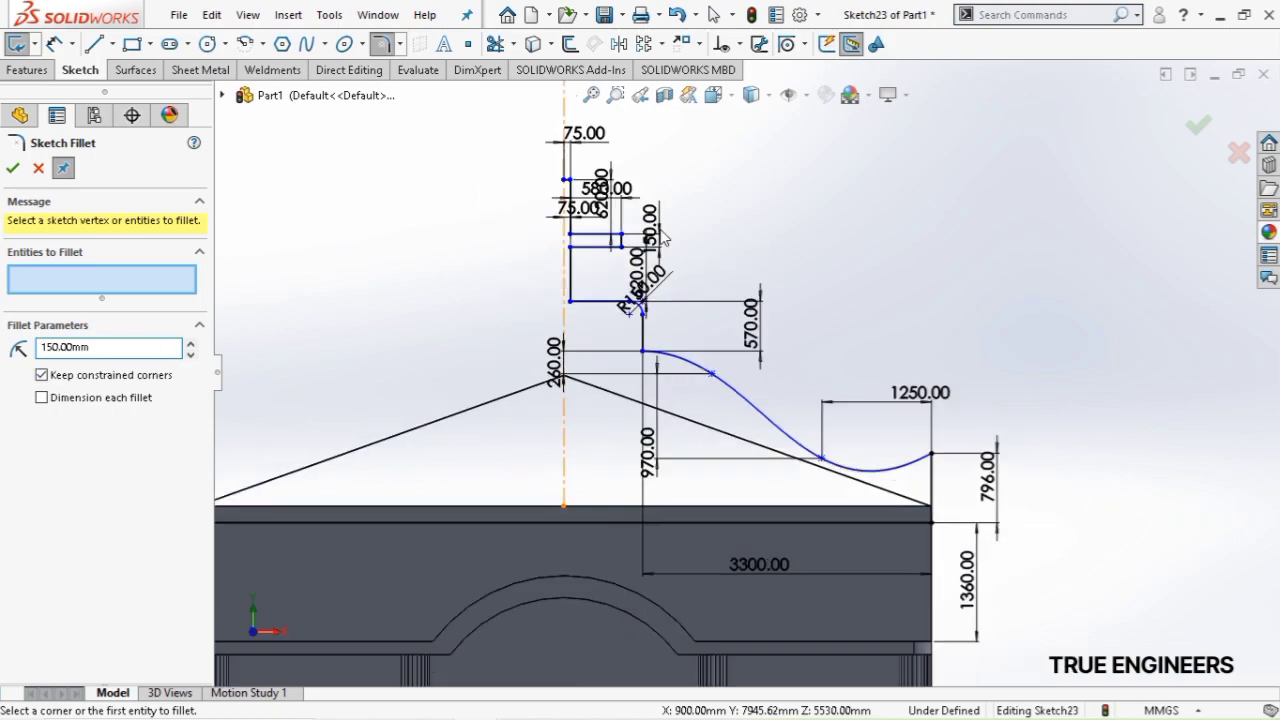
{"action": "scroll", "coordinate": [658, 211], "scroll_direction": "down", "scroll_amount": 1}
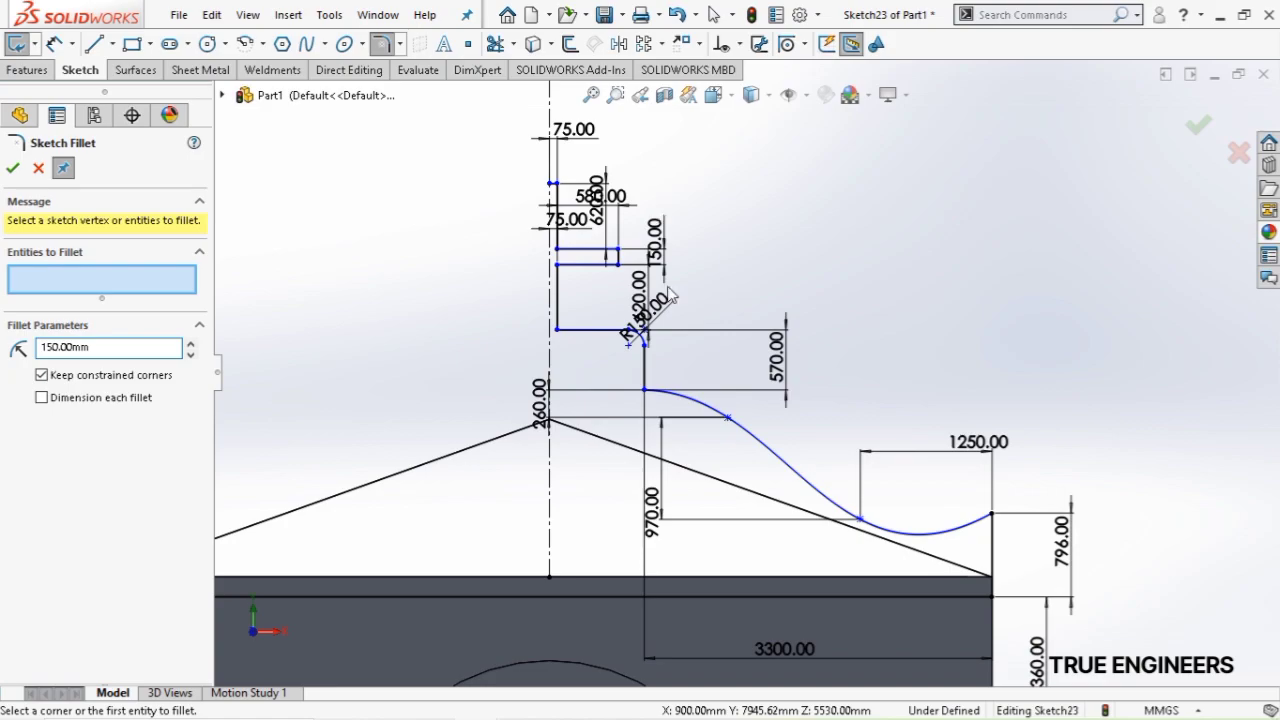
{"action": "left_click", "coordinate": [13, 168]}
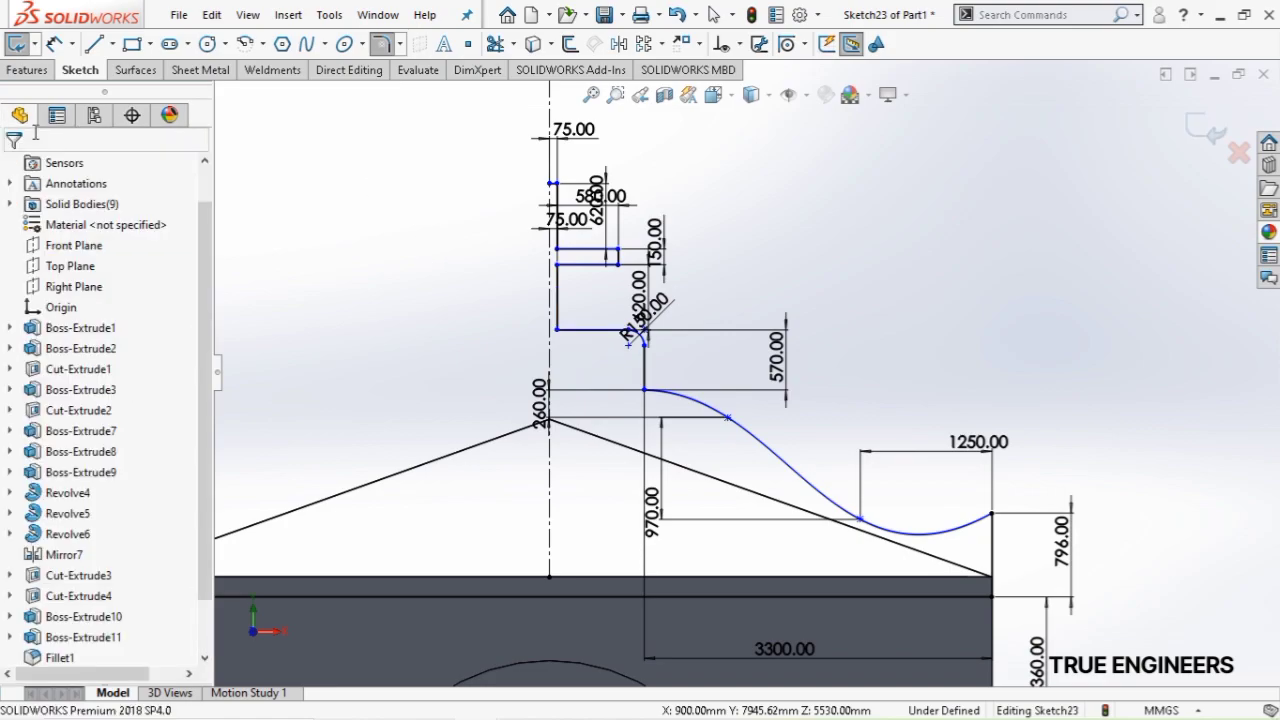
Mirror the complete half gable profile, including its curve, steps and fillet, about the vertical centerline
{"action": "mouse_move", "coordinate": [498, 109]}
{"action": "left_mouse_down"}
{"action": "mouse_move", "coordinate": [1040, 558]}
{"action": "mouse_move", "coordinate": [1066, 644]}
{"action": "mouse_move", "coordinate": [1068, 607]}
{"action": "left_mouse_up"}
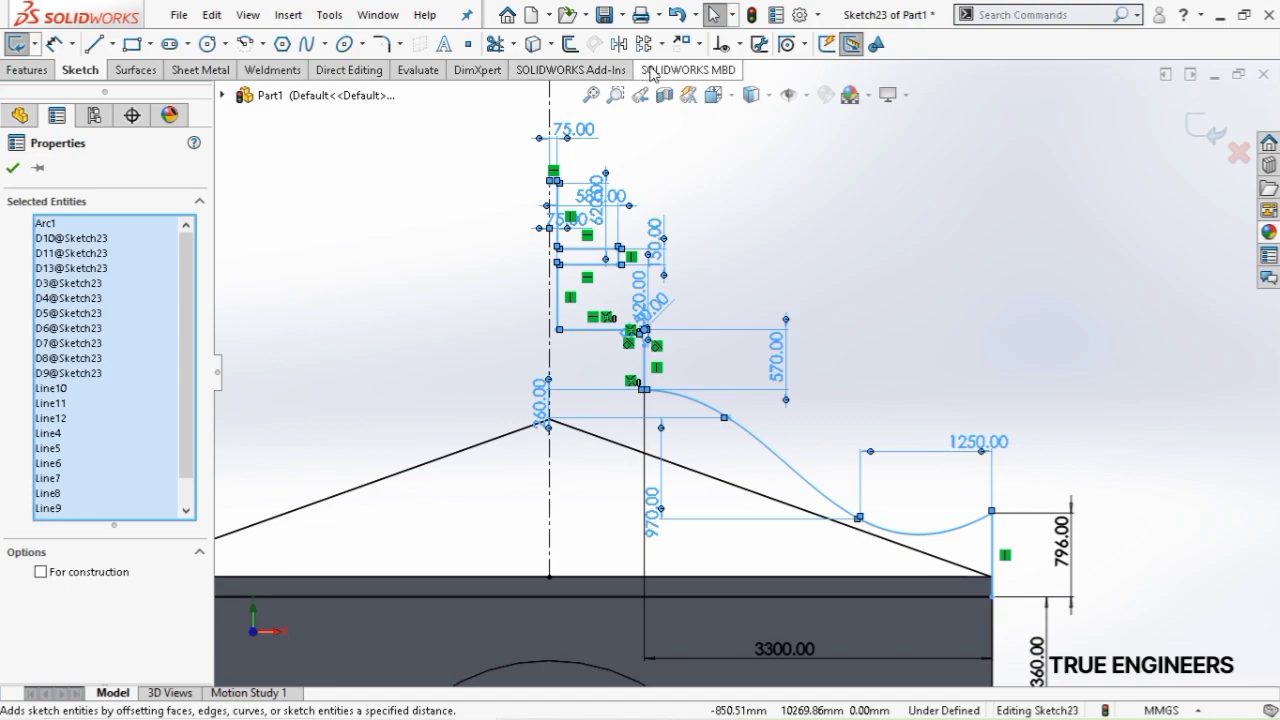
{"action": "left_click", "coordinate": [625, 46]}
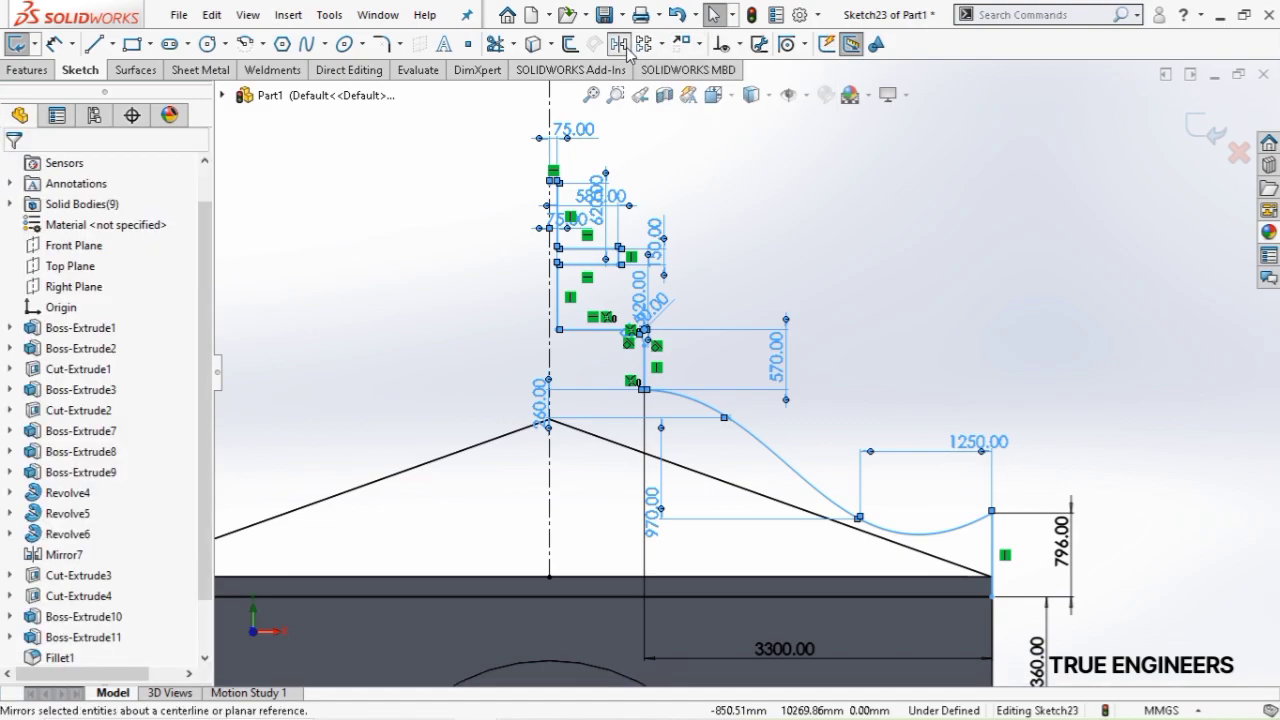
{"action": "scroll", "coordinate": [219, 635], "scroll_direction": "down", "scroll_amount": 1}
{"action": "scroll", "coordinate": [203, 632], "scroll_direction": "down", "scroll_amount": 1}
{"action": "left_click", "coordinate": [112, 664]}
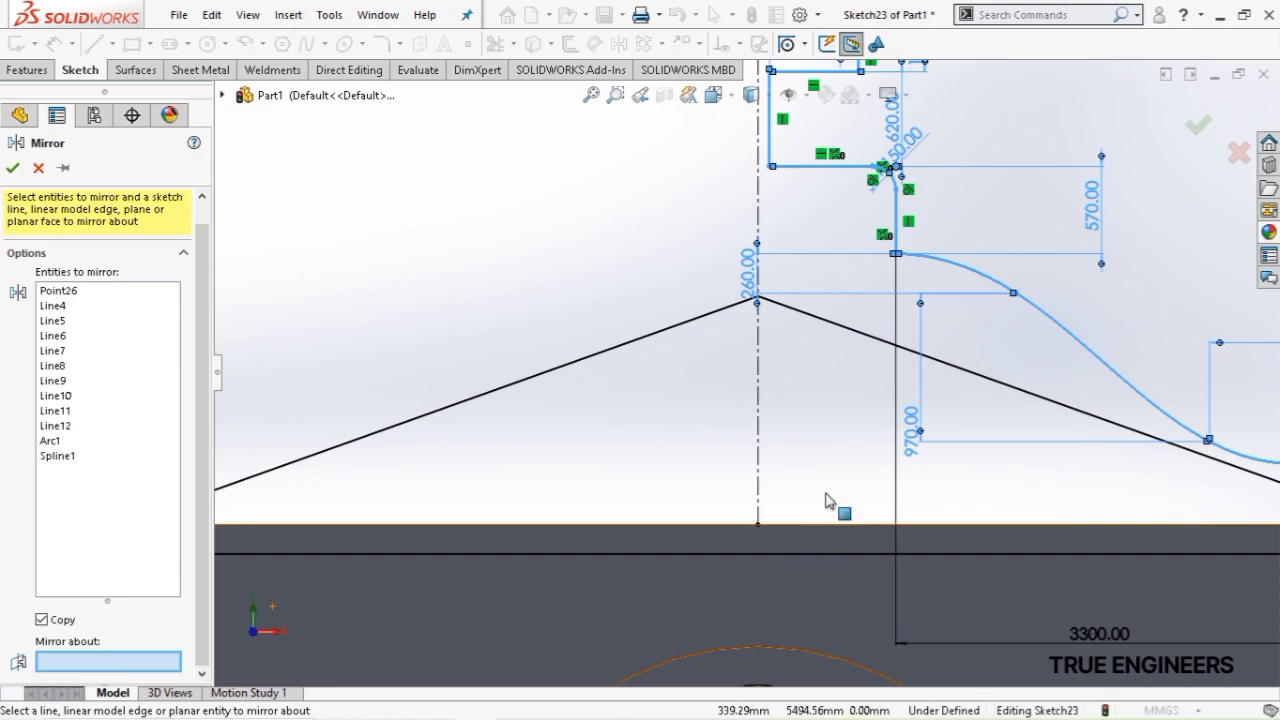
{"action": "left_click", "coordinate": [758, 497]}
{"action": "scroll", "coordinate": [740, 490], "scroll_direction": "up", "scroll_amount": 3}
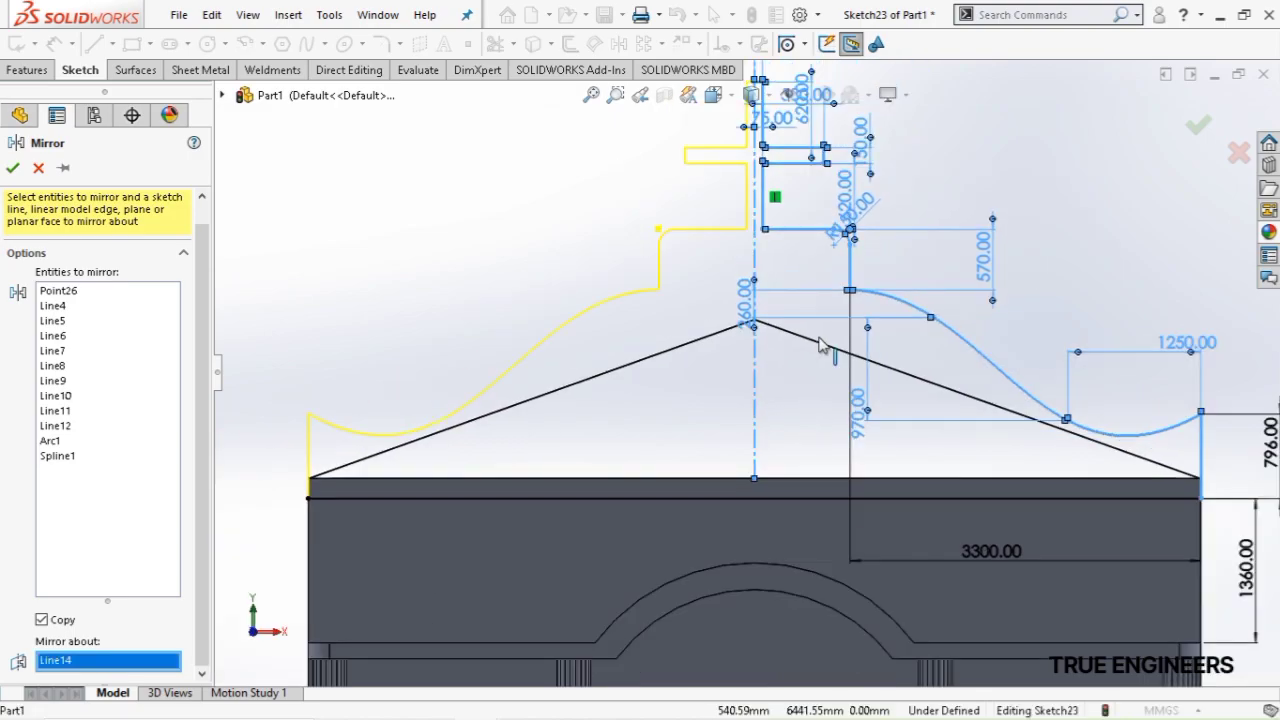
{"action": "left_click", "coordinate": [1198, 124]}
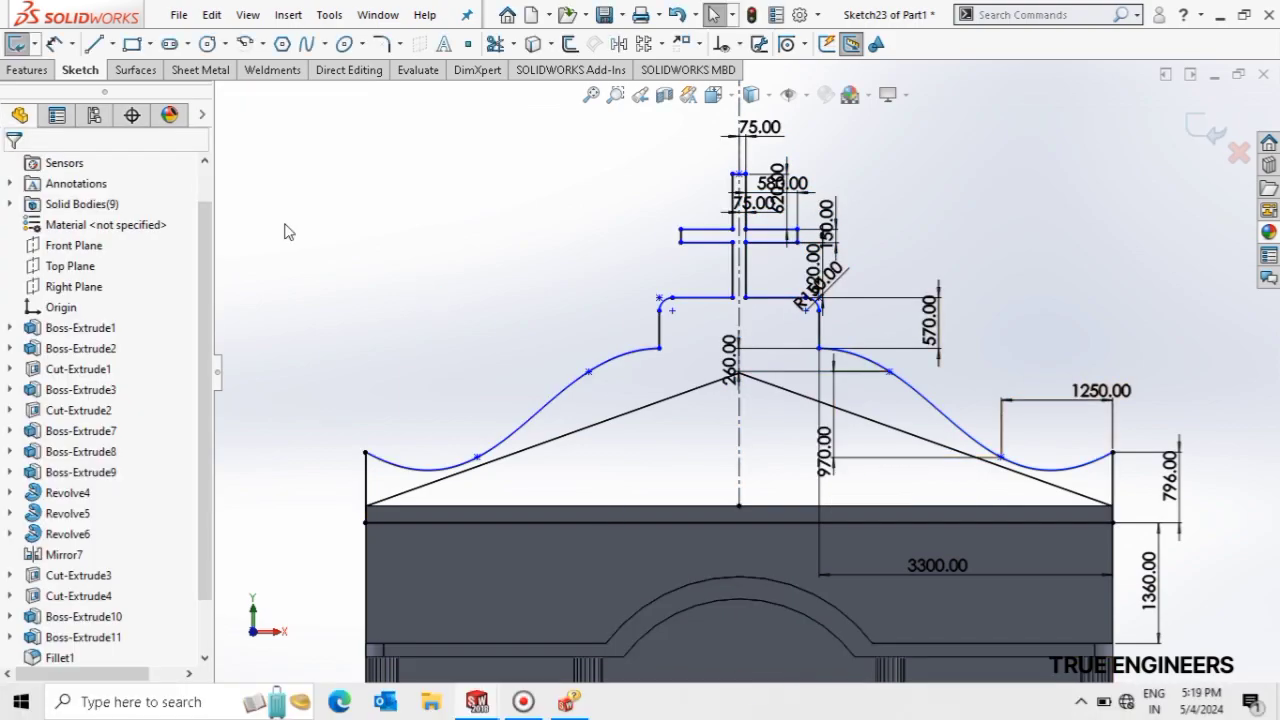
Begin a blind boss extrusion of the full gable profile from its sketch plane
{"action": "left_click", "coordinate": [28, 70]}
{"action": "left_click", "coordinate": [17, 44]}
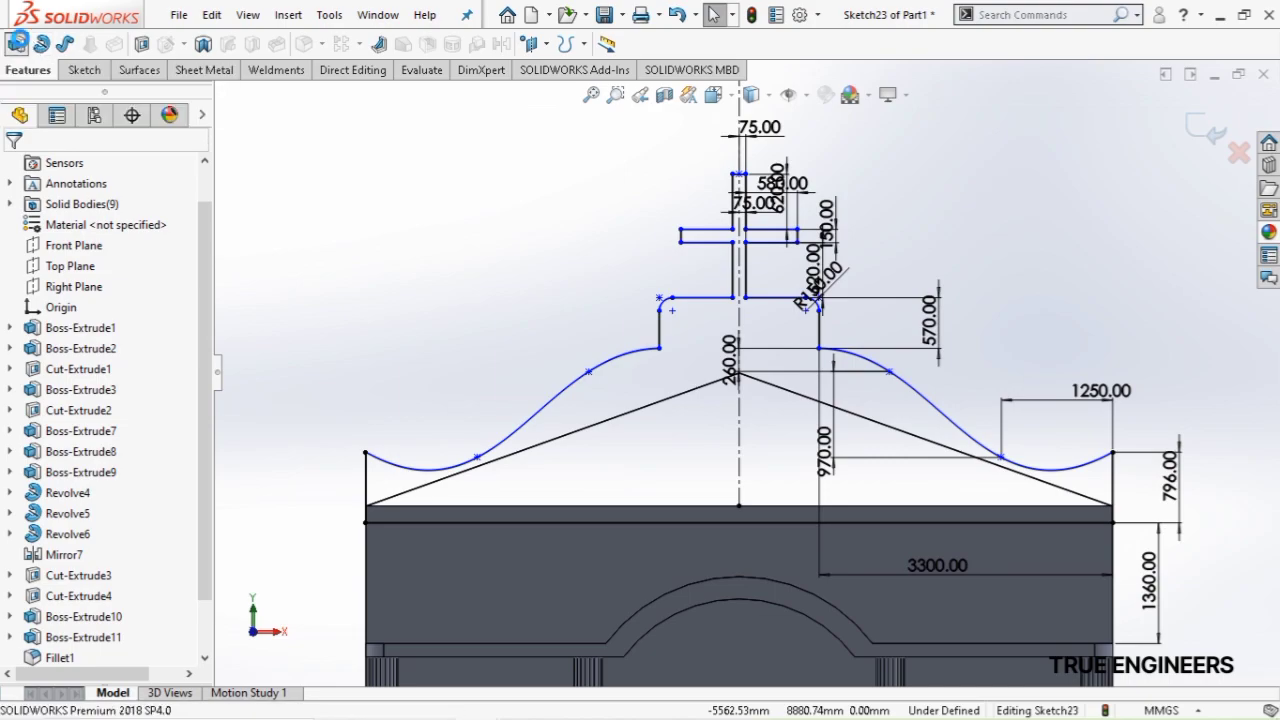
{"action": "middle_click_drag", "start_coordinate": [1004, 568], "coordinate": [920, 626]}
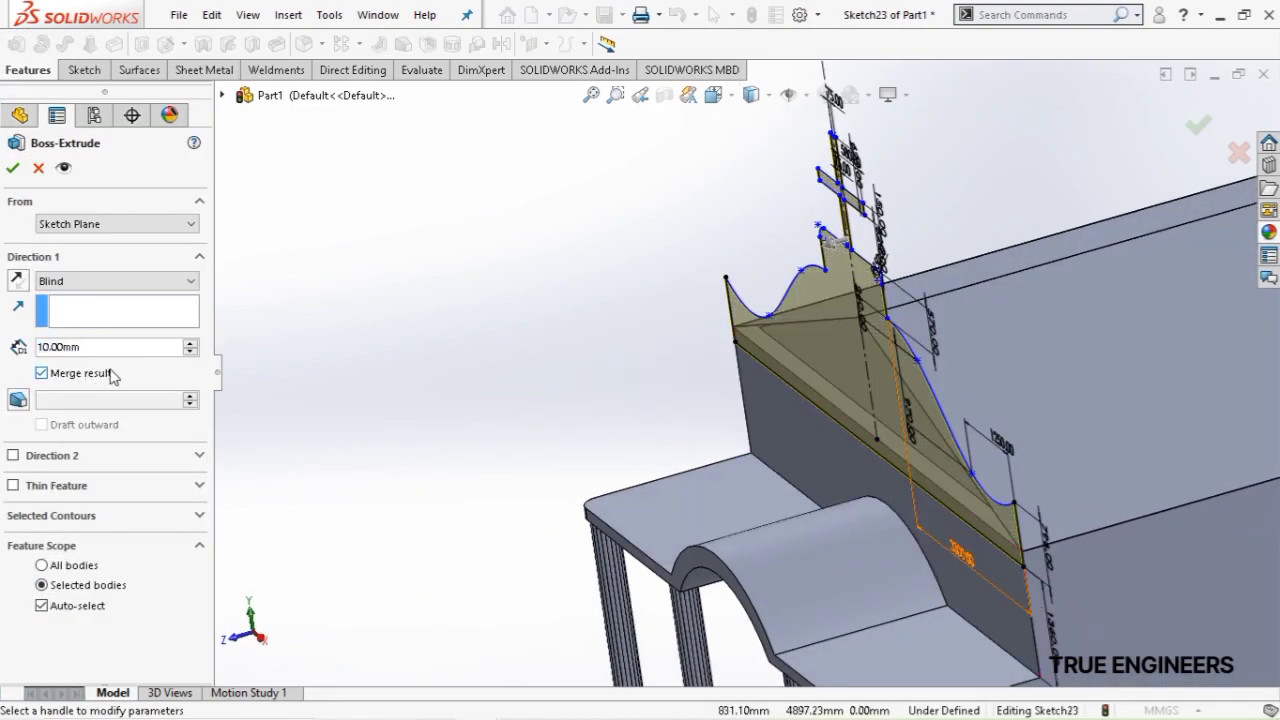
Extrude the gable and cross profile 300 mm in the reversed direction, towards the building
{"action": "type", "text": "300"}
{"action": "key", "text": "Return"}
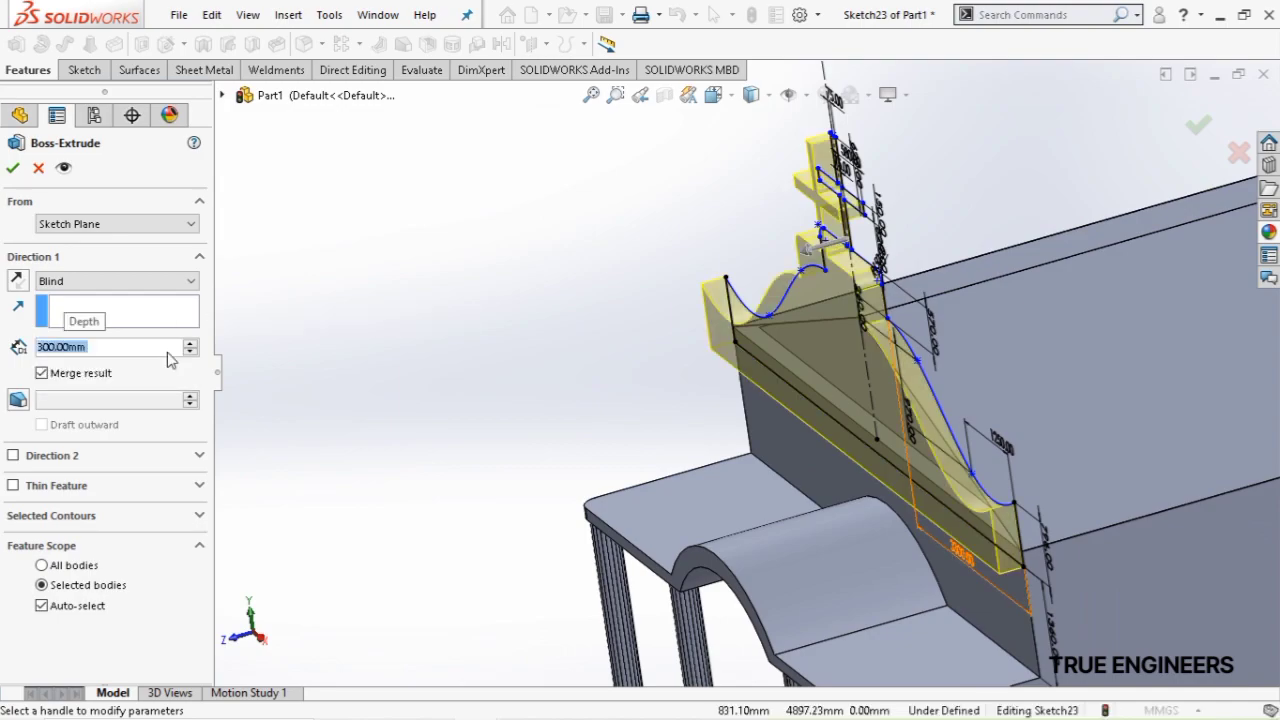
{"action": "left_click", "coordinate": [19, 287]}
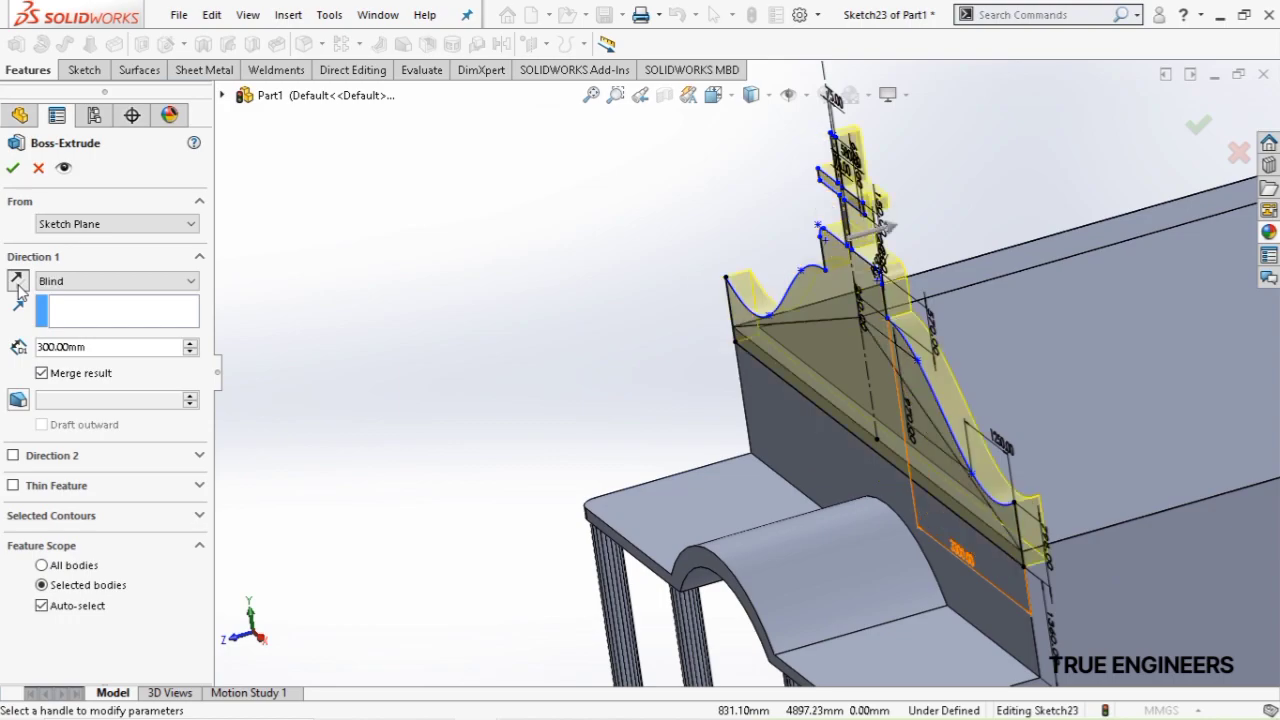
{"action": "left_click", "coordinate": [13, 169]}
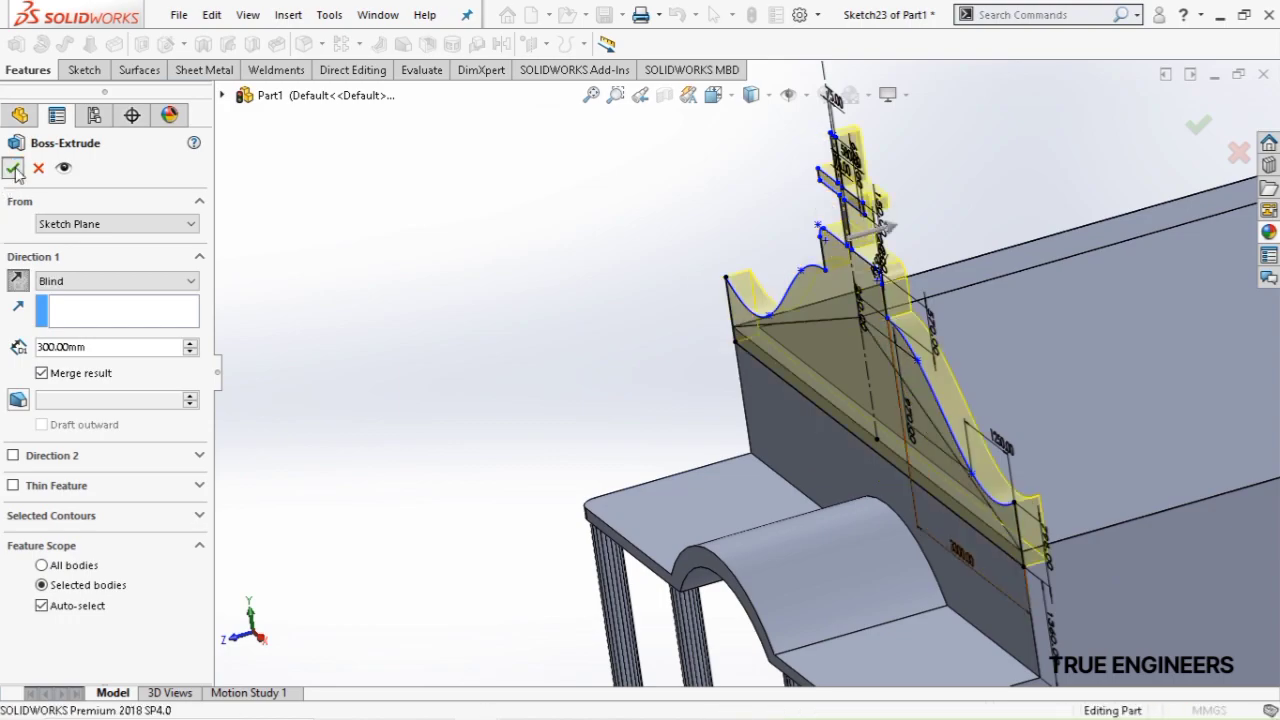
Edit the arched porch roof extrusion so its result is not merged with the other bodies
{"action": "scroll", "coordinate": [929, 405], "scroll_direction": "up", "scroll_amount": 4}
{"action": "middle_click_drag", "start_coordinate": [916, 464], "coordinate": [993, 485]}
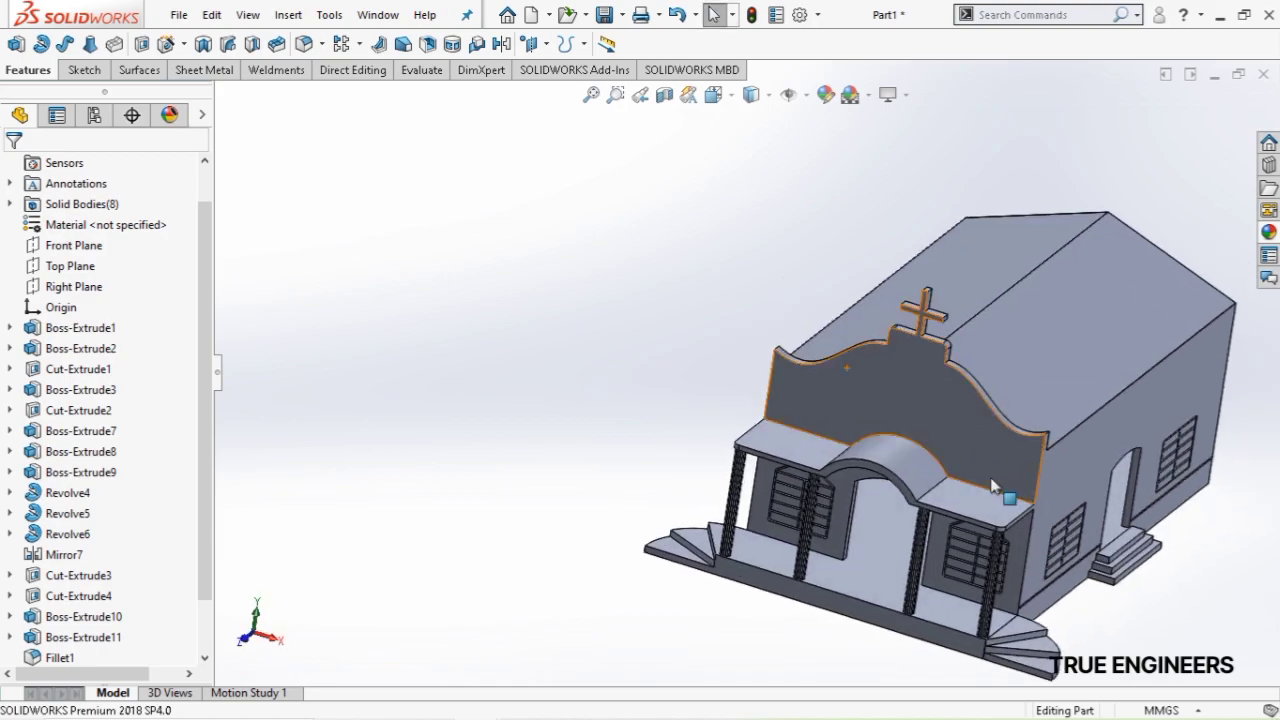
{"action": "key", "text": "ctrl+1"}
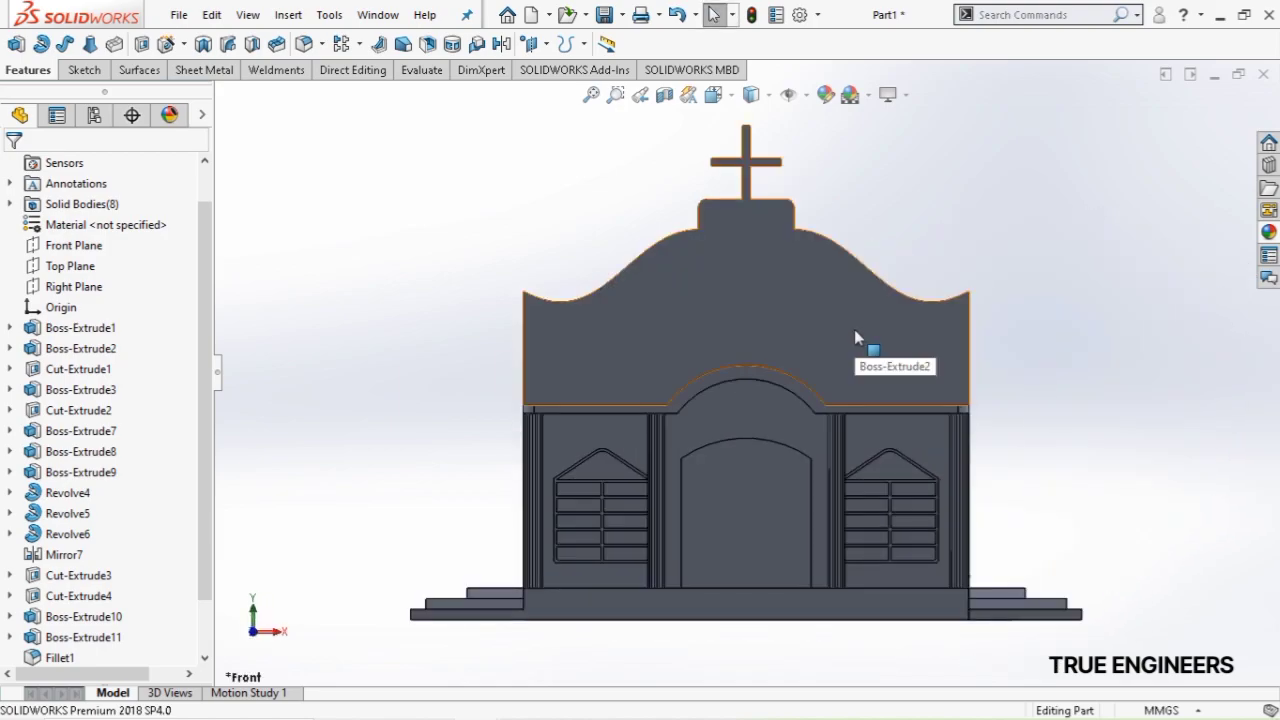
{"action": "left_click", "coordinate": [745, 412]}
{"action": "key", "text": "ctrl+7"}
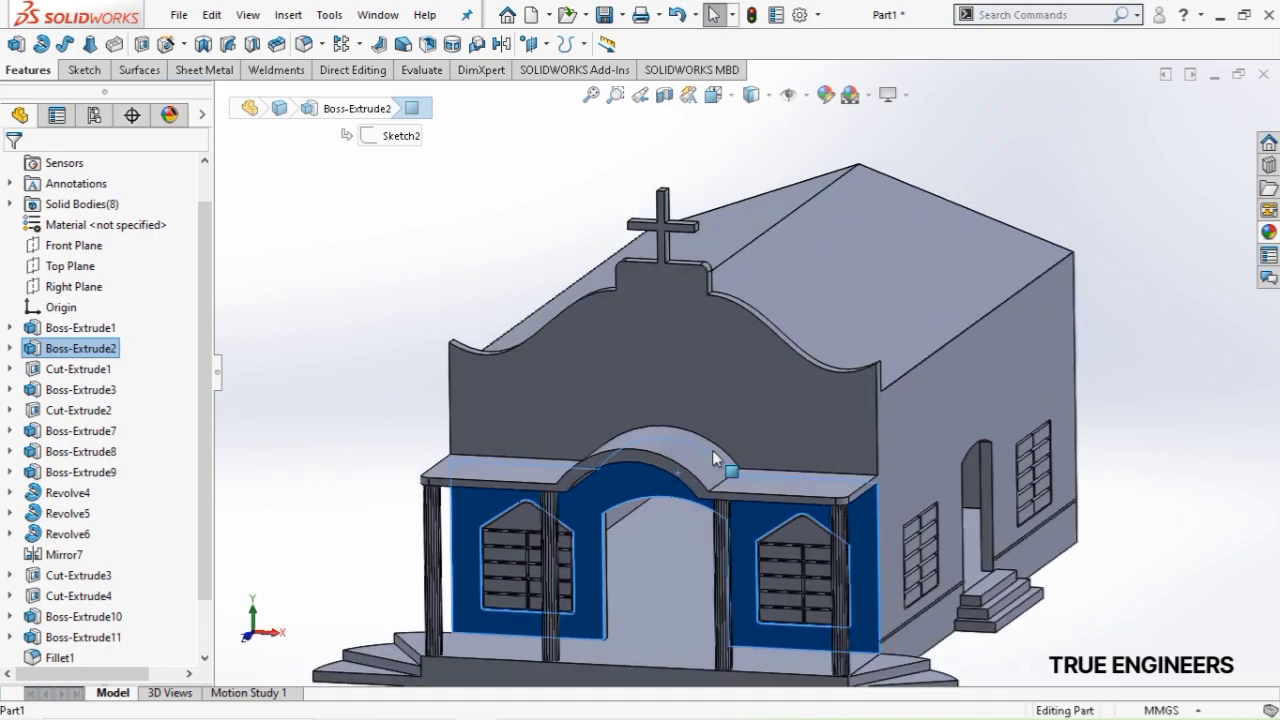
{"action": "left_click", "coordinate": [698, 458]}
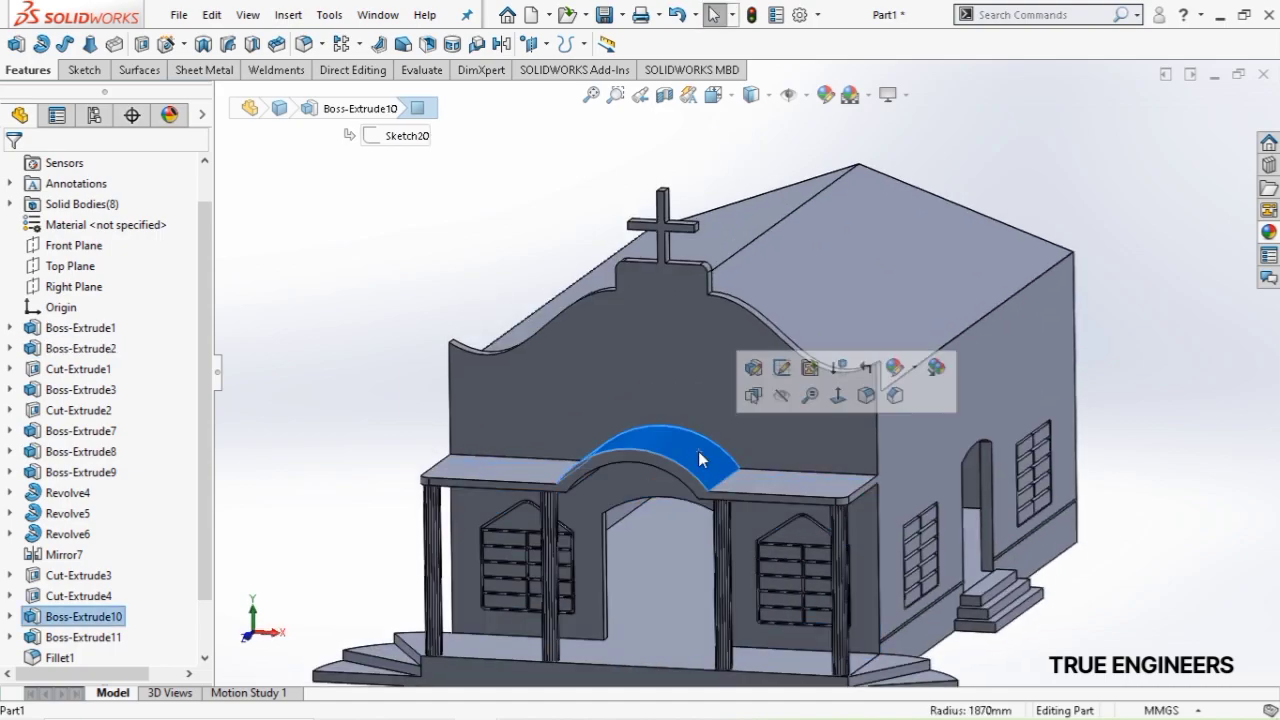
{"action": "left_click", "coordinate": [760, 366]}
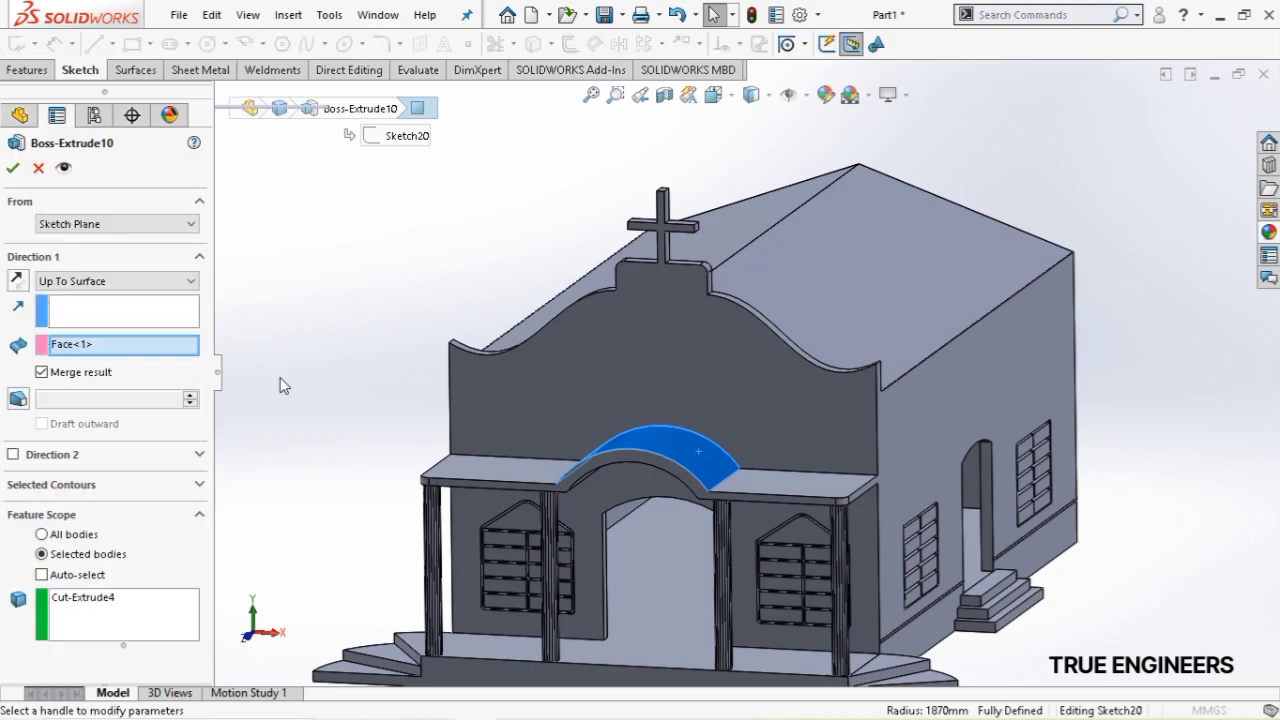
{"action": "left_click", "coordinate": [41, 372]}
{"action": "left_click", "coordinate": [16, 169]}
Start a sketch on the front facade face and offset its outline inward by 200 mm
{"action": "left_click", "coordinate": [663, 377]}
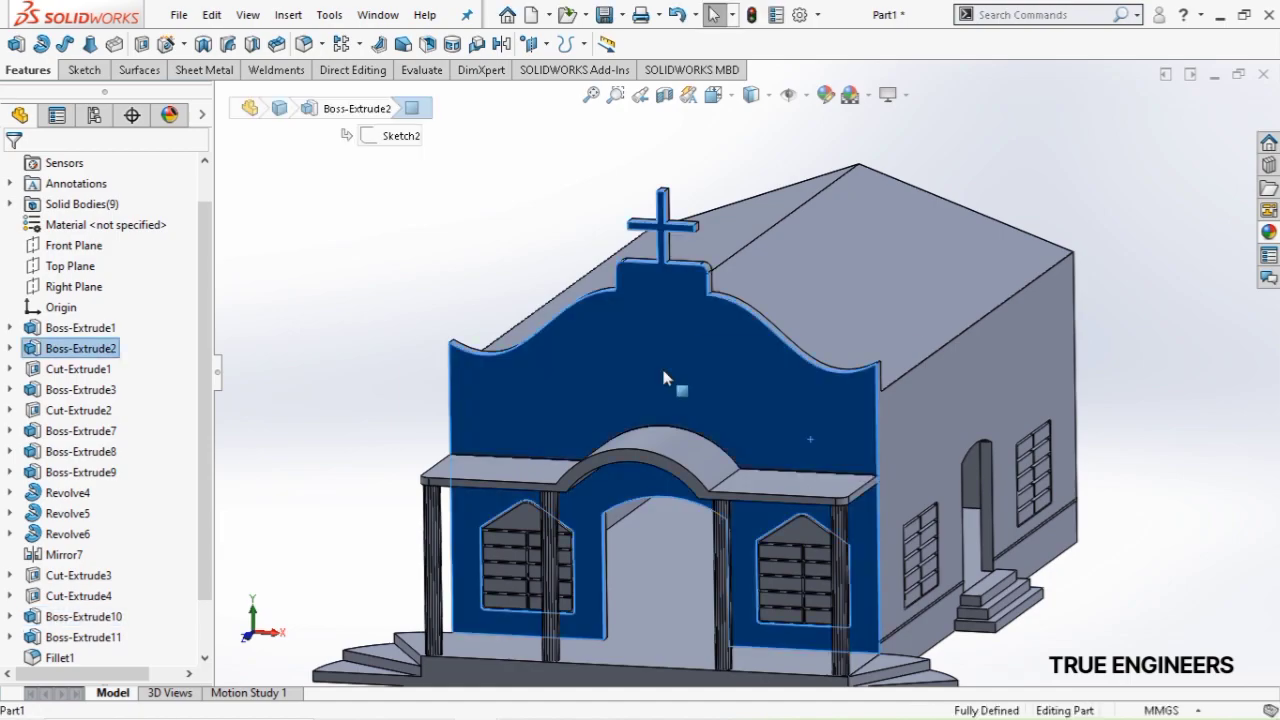
{"action": "right_click", "coordinate": [664, 377]}
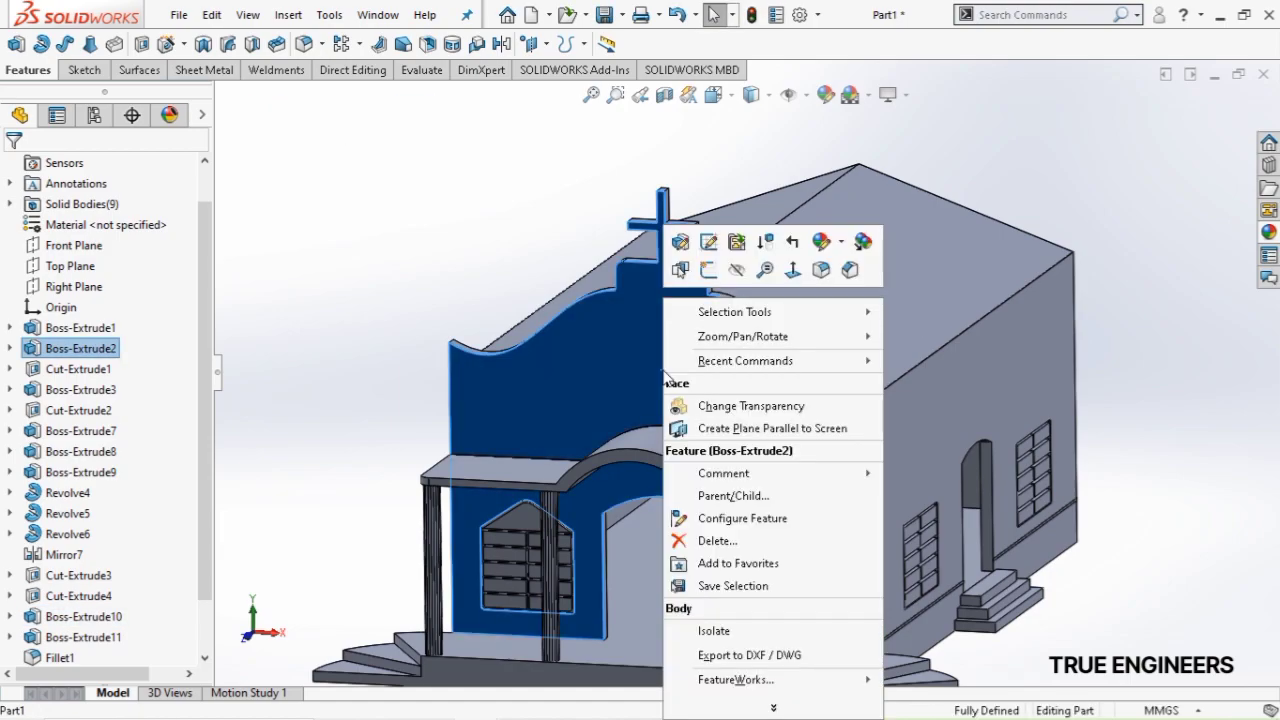
{"action": "left_click", "coordinate": [709, 269]}
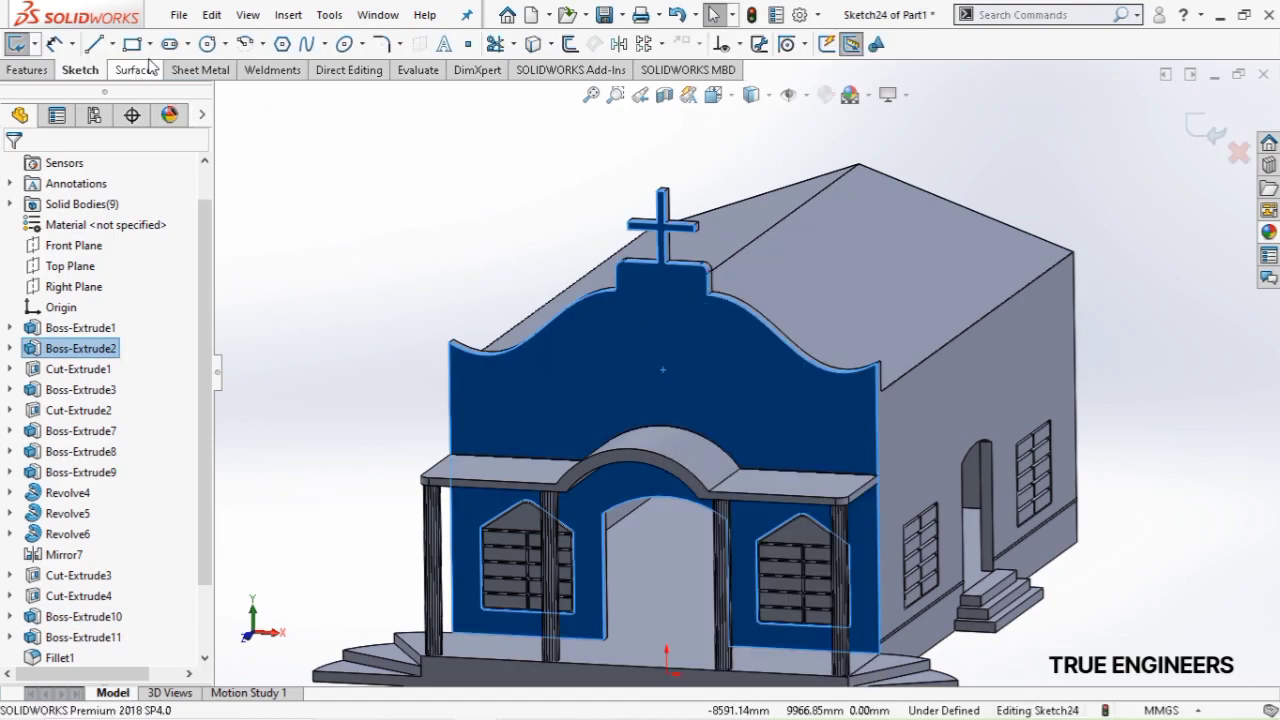
{"action": "left_click", "coordinate": [571, 45]}
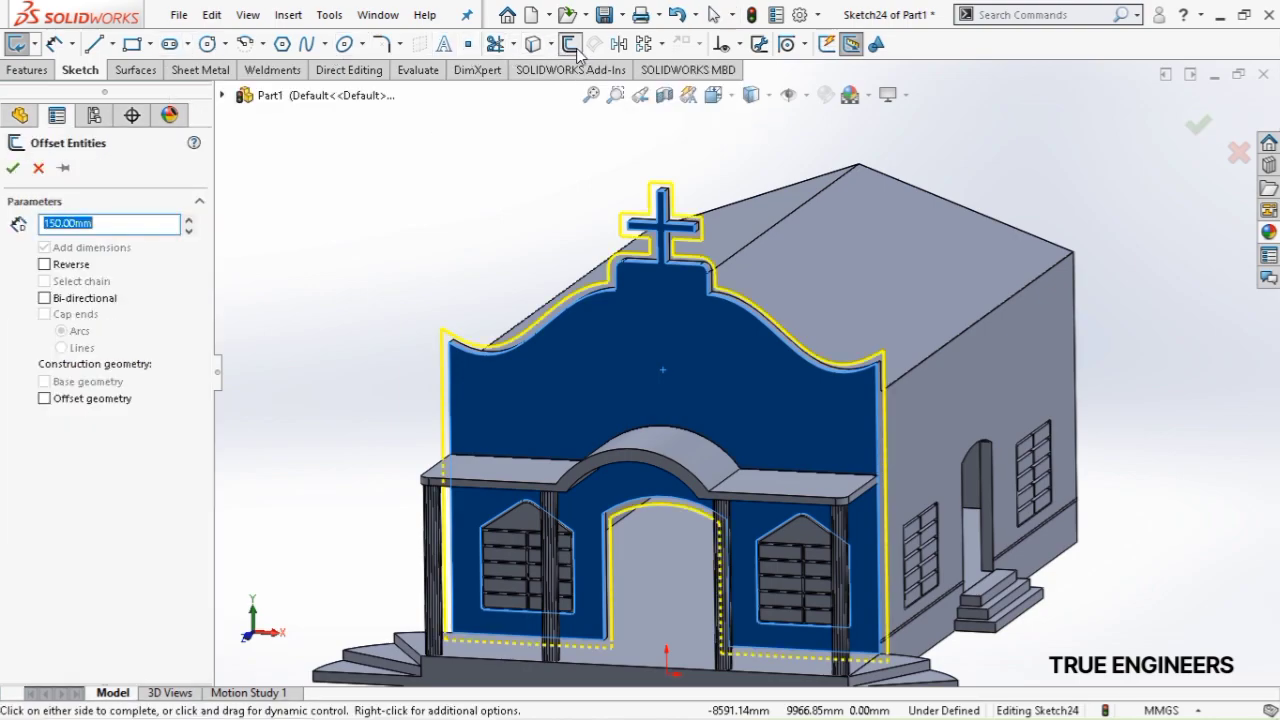
{"action": "left_click", "coordinate": [44, 264]}
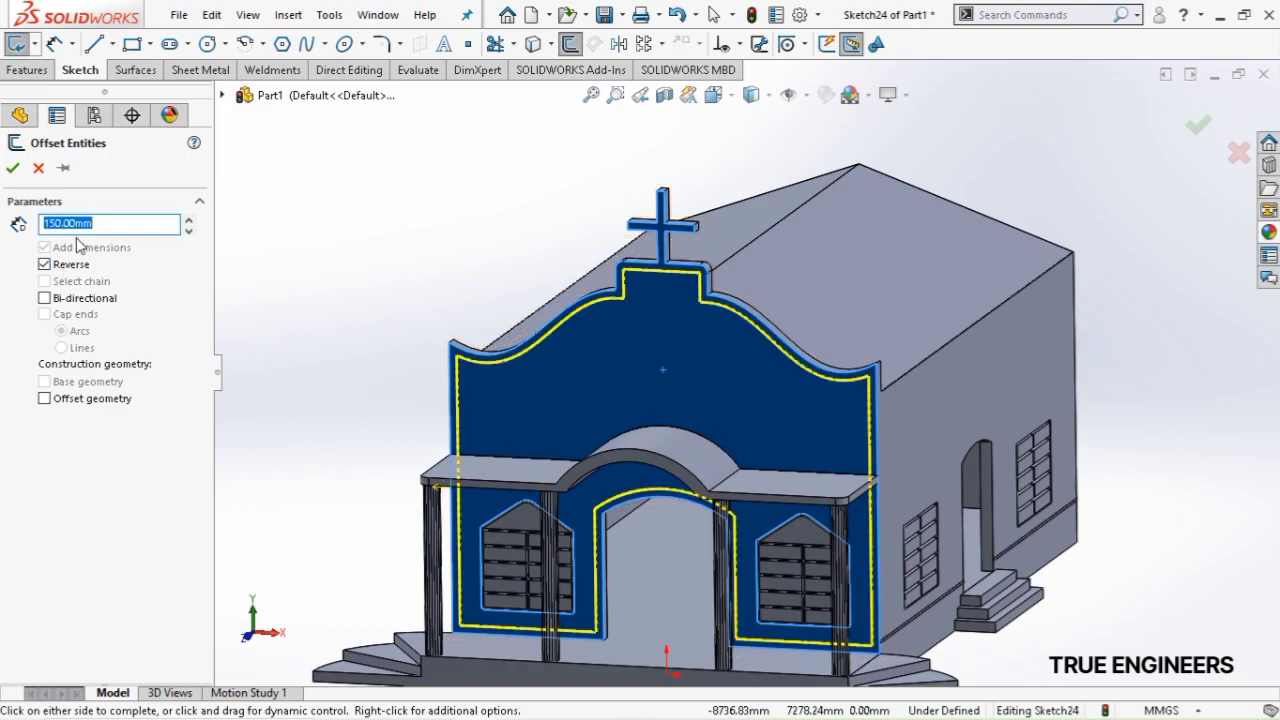
{"action": "left_click", "coordinate": [188, 219]}
{"action": "left_click", "coordinate": [188, 219]}
{"action": "left_click", "coordinate": [189, 219]}
{"action": "left_click", "coordinate": [189, 219]}
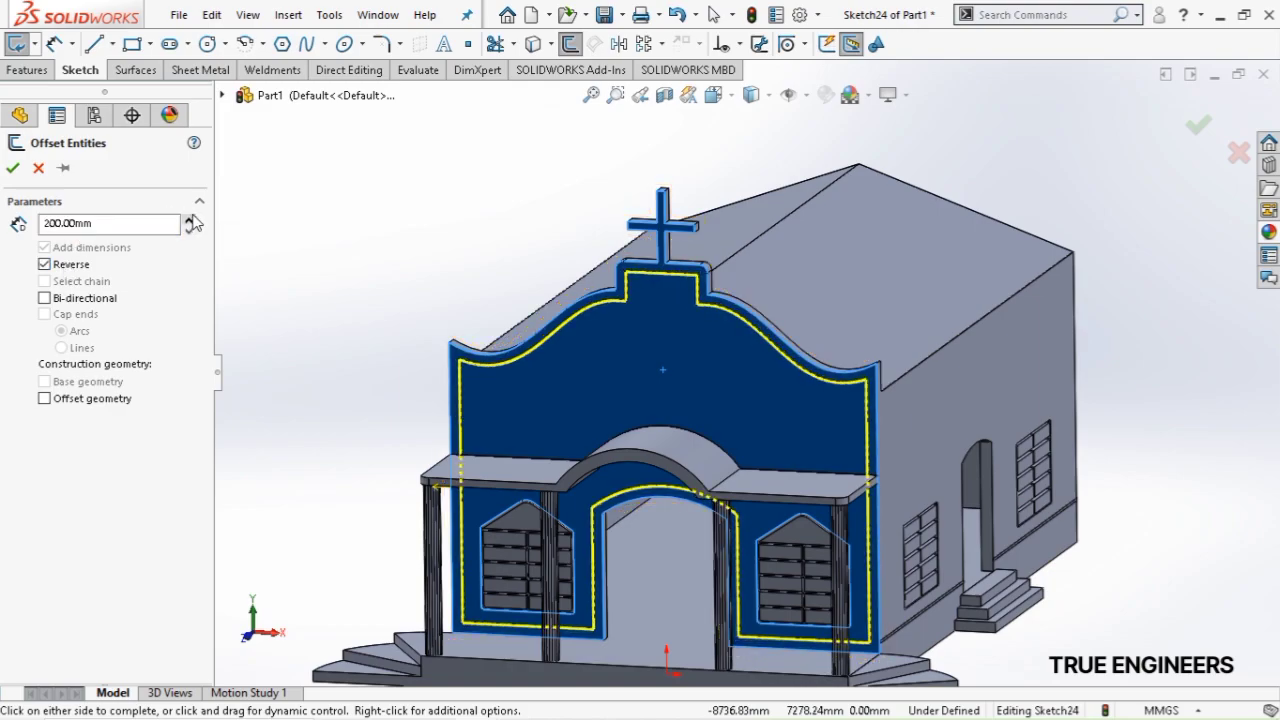
{"action": "left_click", "coordinate": [12, 169]}
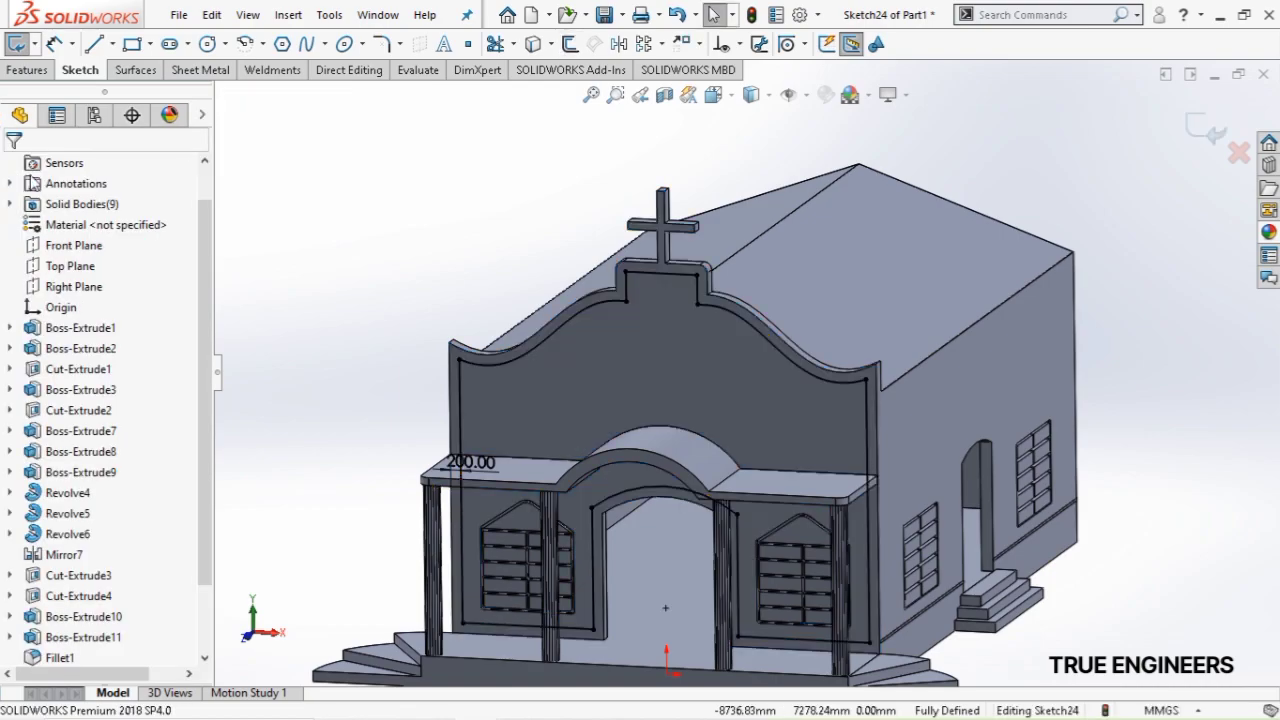
Extrude only the border region between the facade's outline and the offset contour by 10 mm
{"action": "left_click", "coordinate": [27, 69]}
{"action": "left_click", "coordinate": [16, 44]}
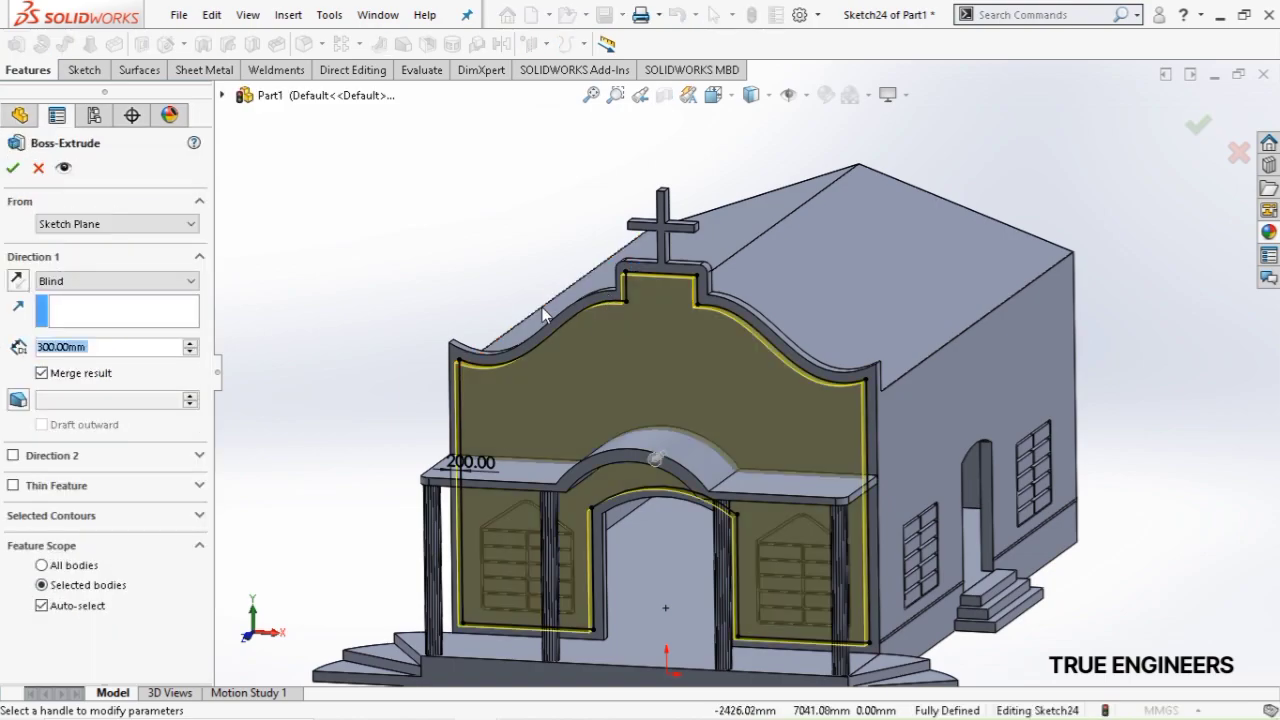
{"action": "scroll", "coordinate": [522, 400], "scroll_direction": "down", "scroll_amount": 5}
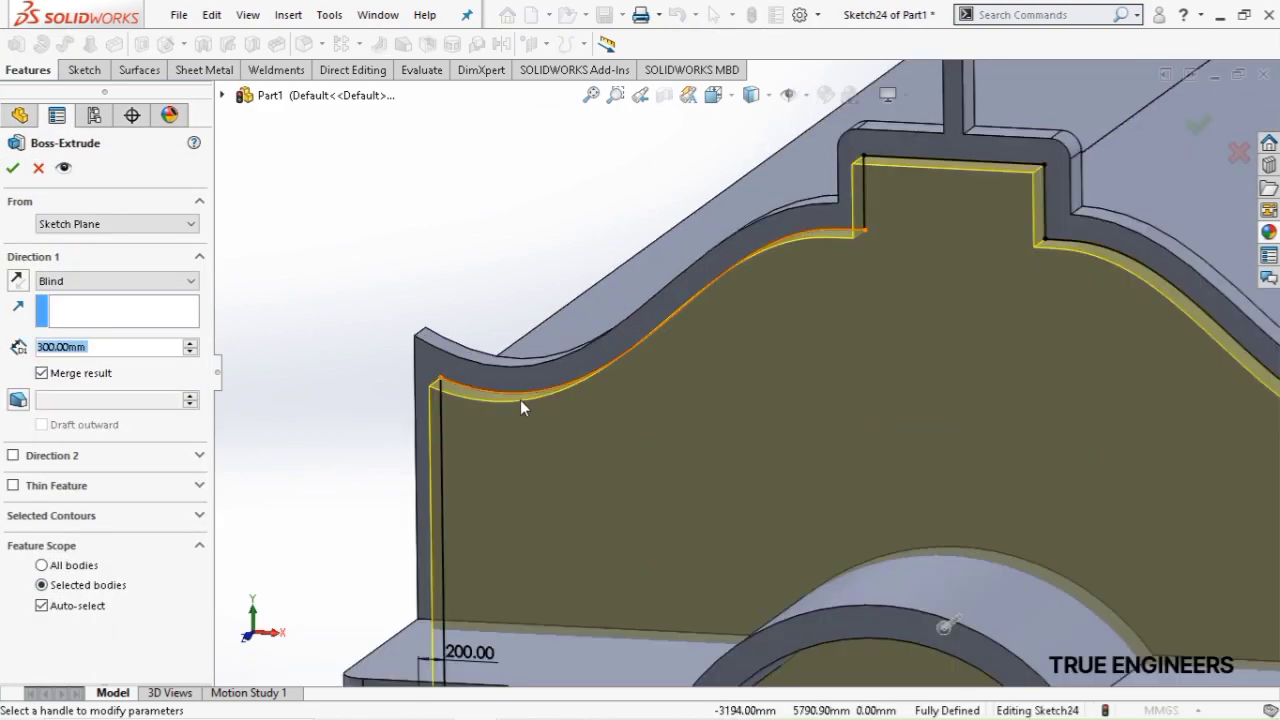
{"action": "left_click", "coordinate": [116, 551]}
{"action": "left_click", "coordinate": [117, 521]}
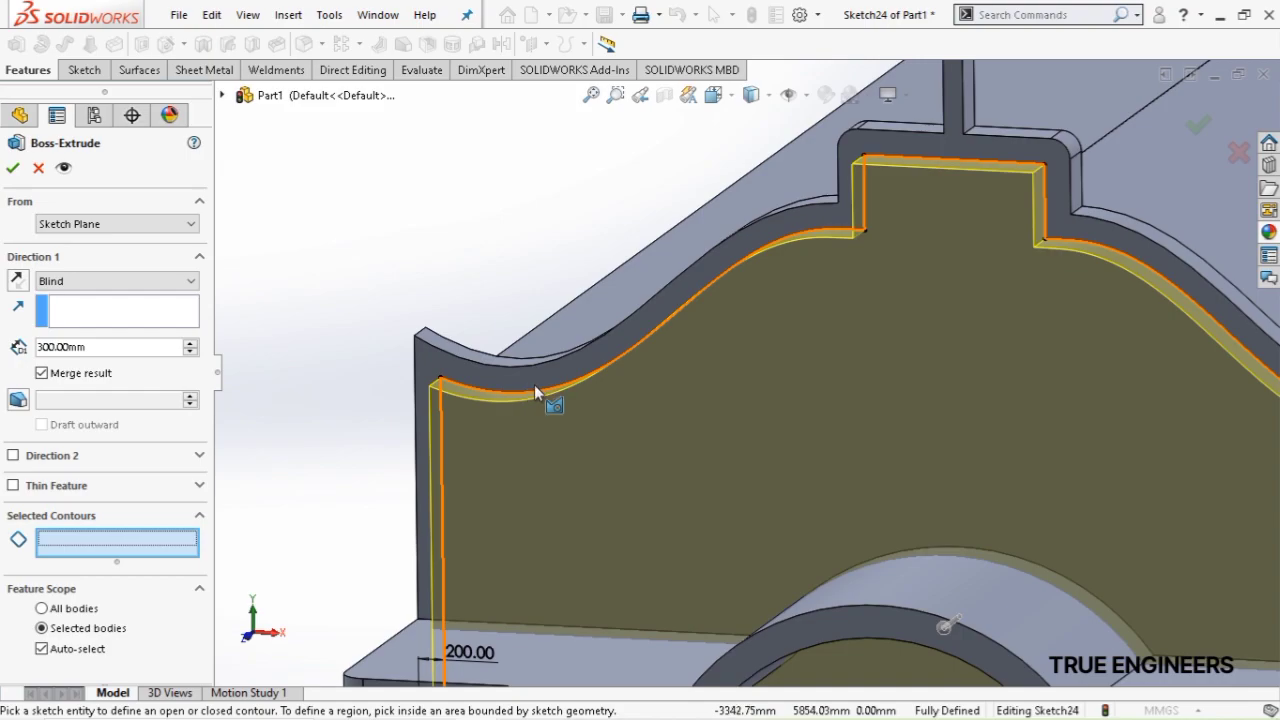
{"action": "left_click", "coordinate": [563, 372]}
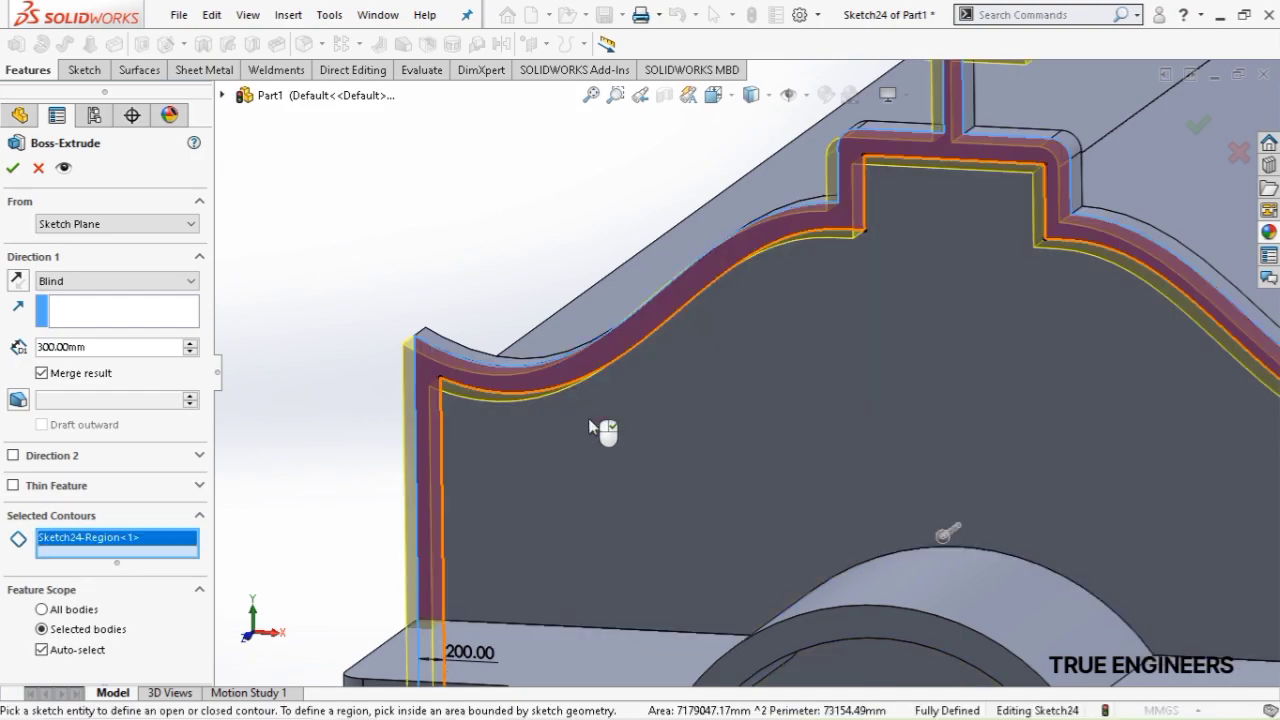
{"action": "key", "text": "z"}
{"action": "key", "text": "z"}
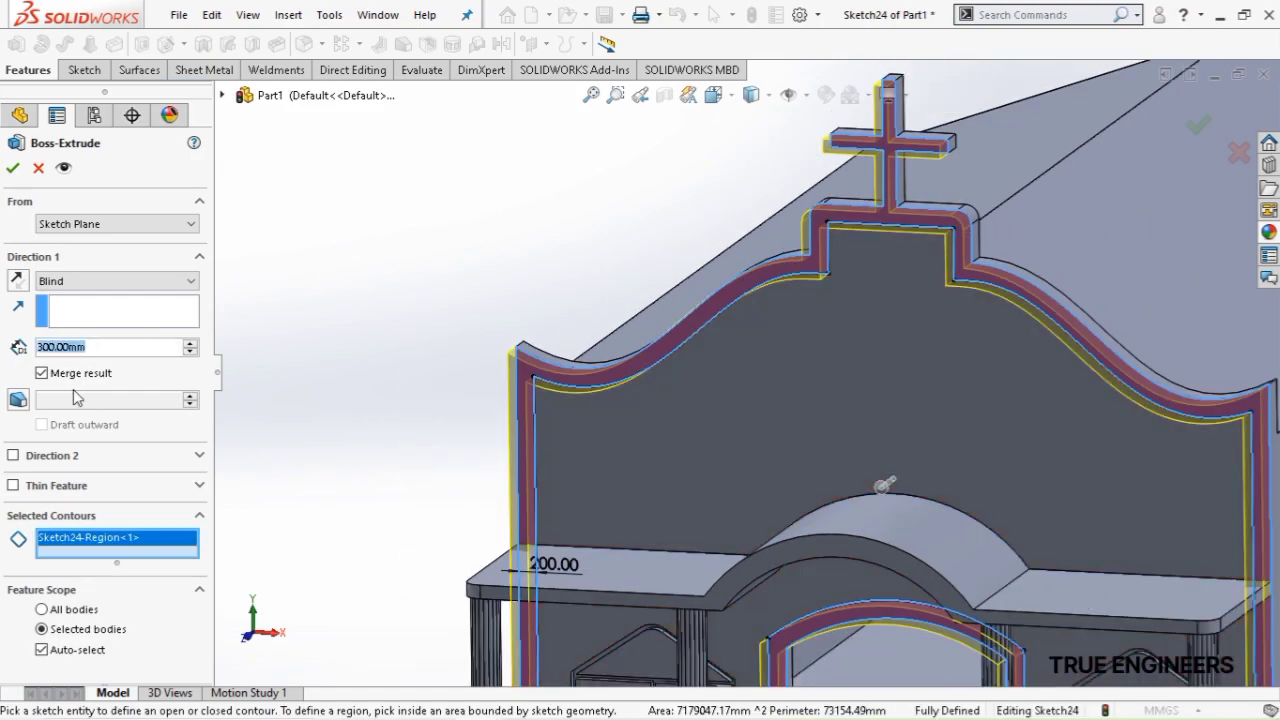
{"action": "type", "text": "10"}
{"action": "key", "text": "Return"}
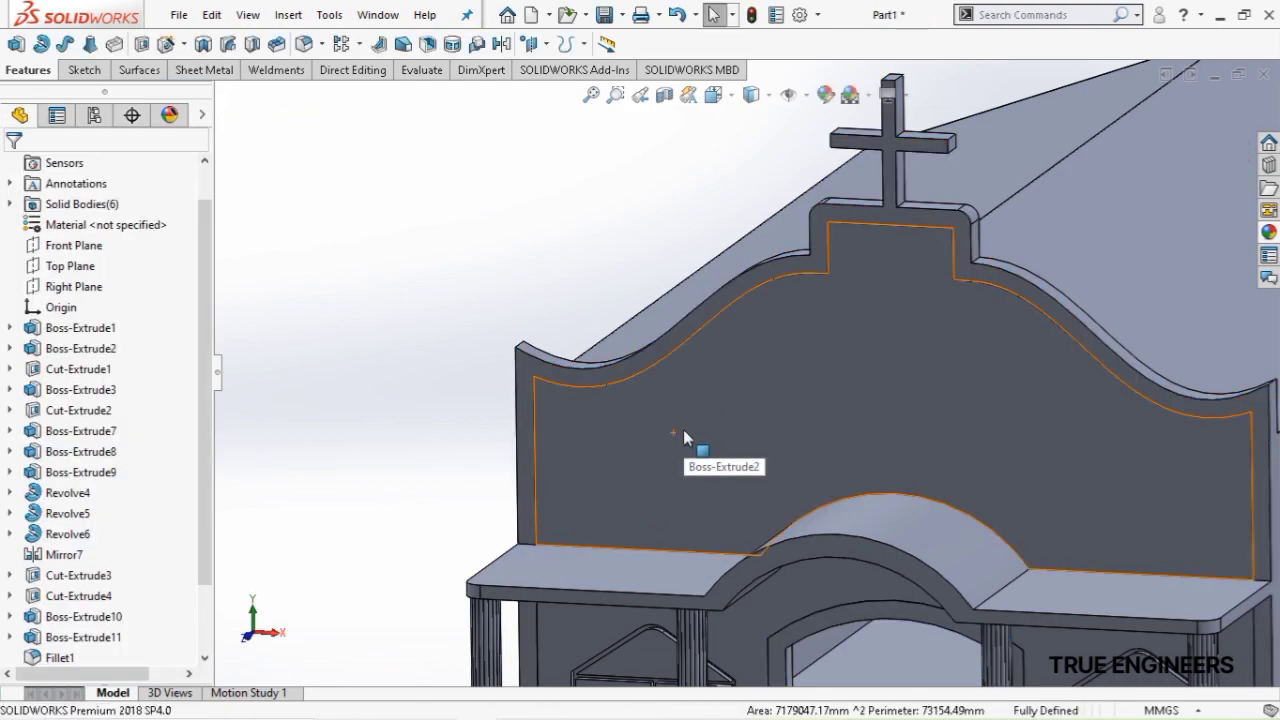
Sketch a vertical centerline on the inset facade face, from the upper edge's midpoint to the crown of the porch arch
{"action": "key", "text": "z"}
{"action": "key", "text": "z"}
{"action": "key", "text": "z"}
{"action": "left_click", "coordinate": [354, 427]}
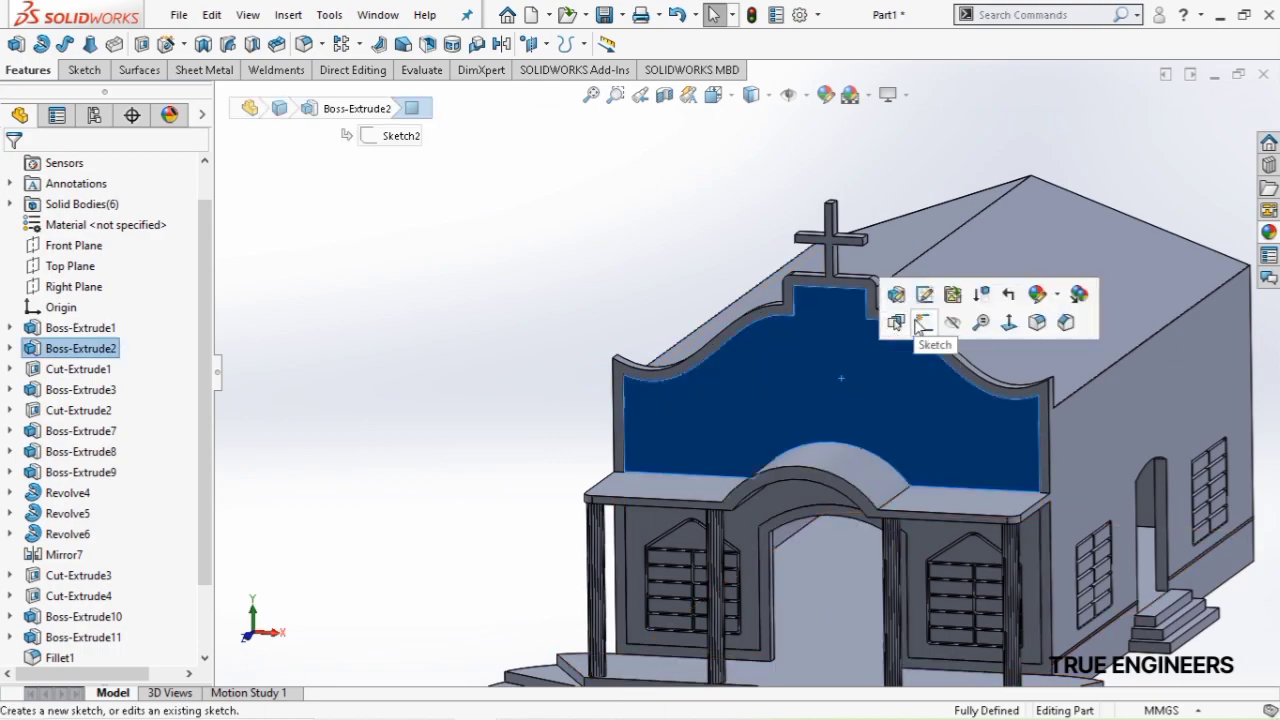
{"action": "left_click", "coordinate": [1010, 323]}
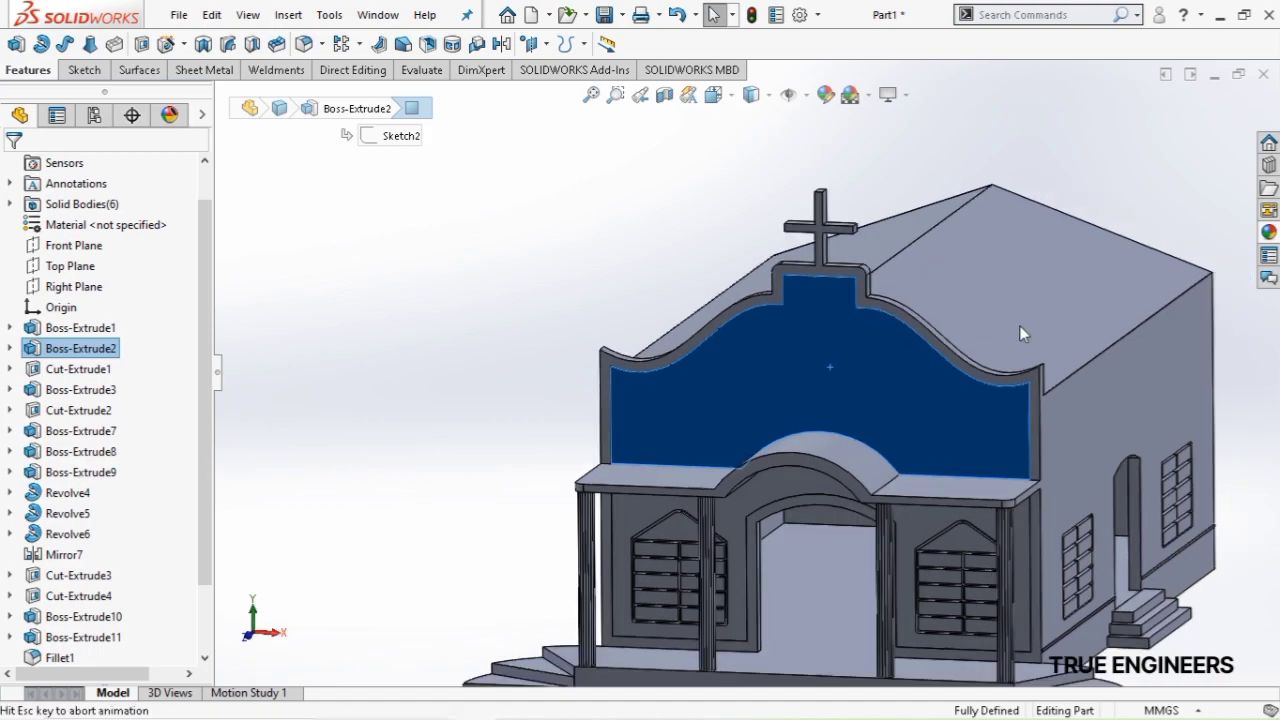
{"action": "left_click", "coordinate": [740, 300]}
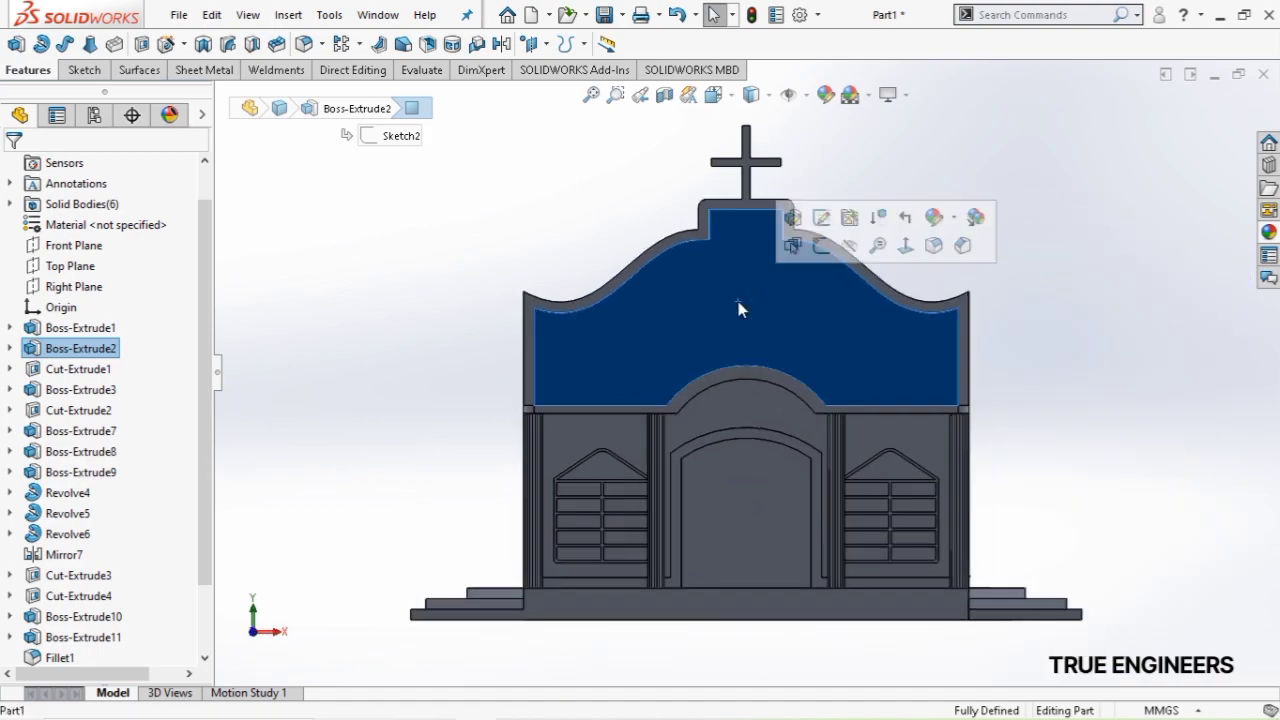
{"action": "left_click", "coordinate": [826, 247]}
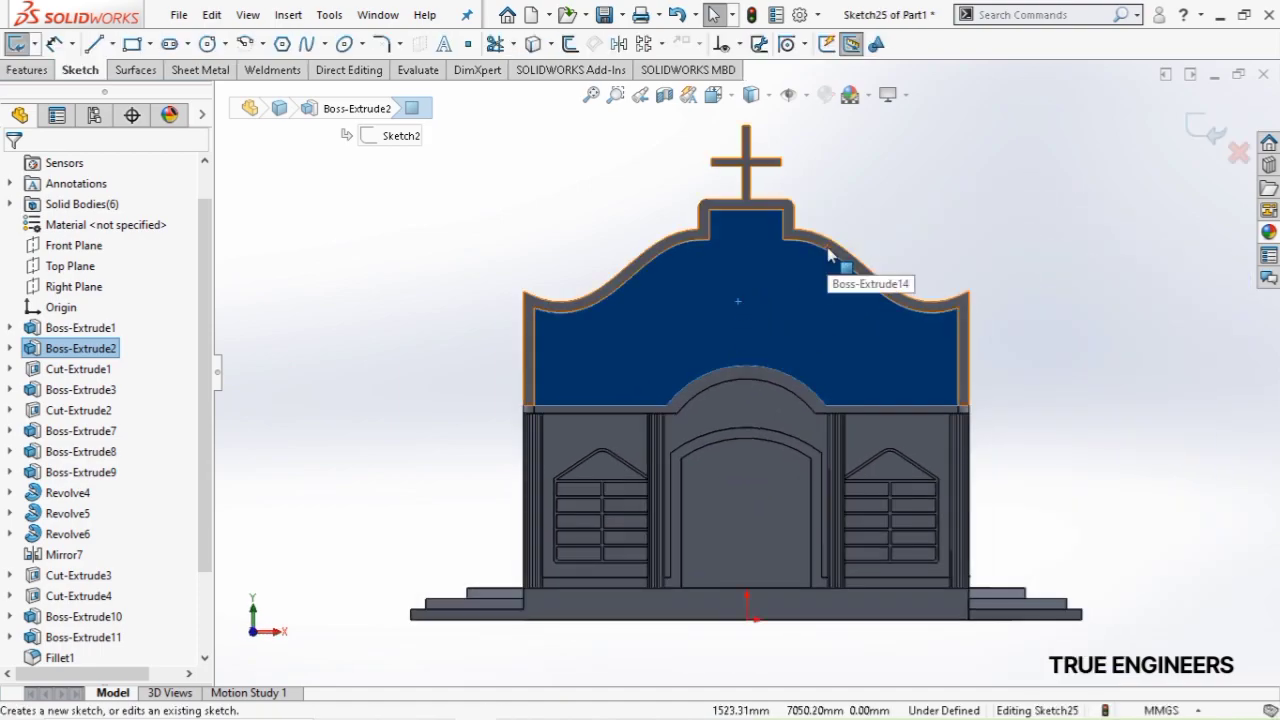
{"action": "left_click", "coordinate": [112, 44]}
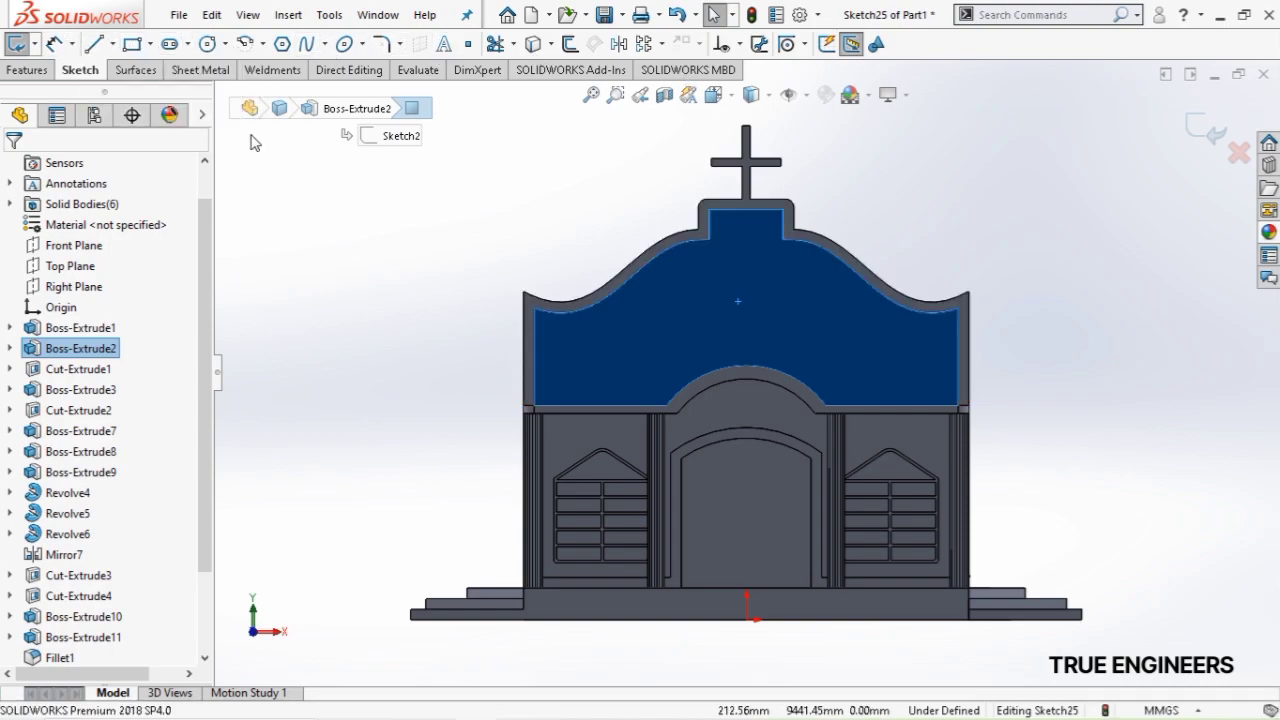
{"action": "left_click", "coordinate": [746, 210]}
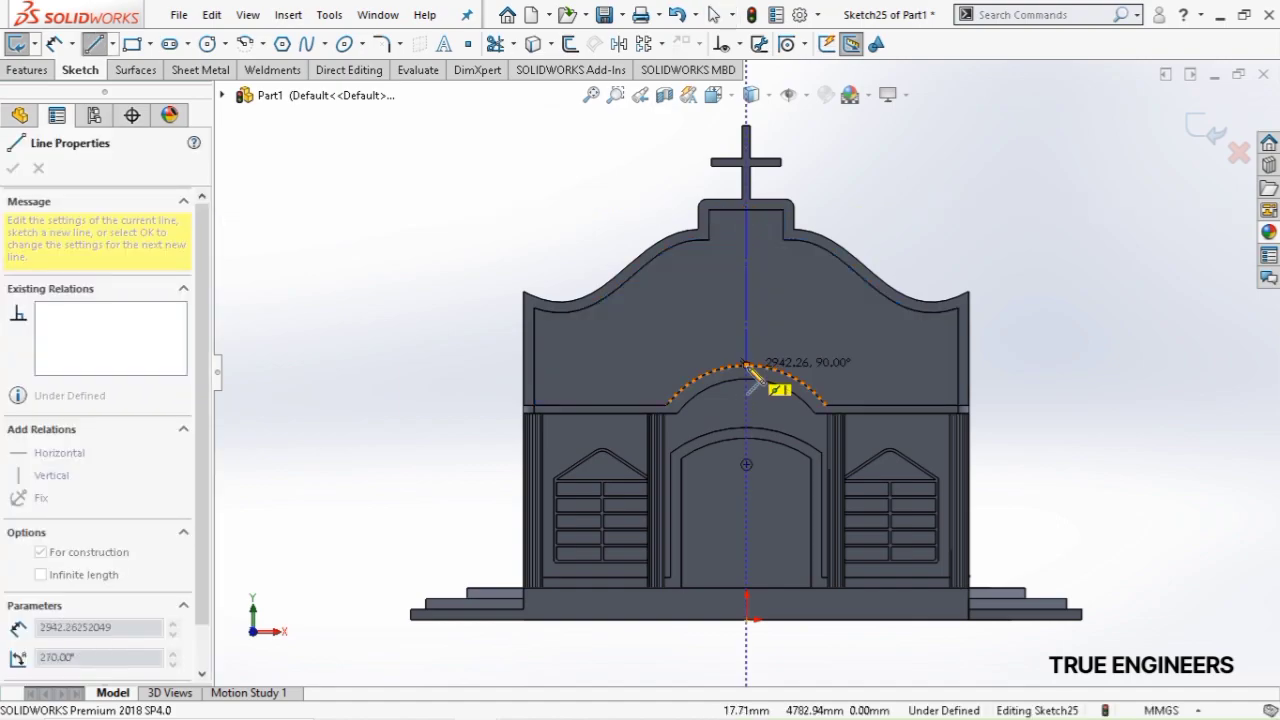
{"action": "left_click", "coordinate": [746, 365]}
{"action": "key", "text": "Escape"}
{"action": "key", "text": "Escape"}
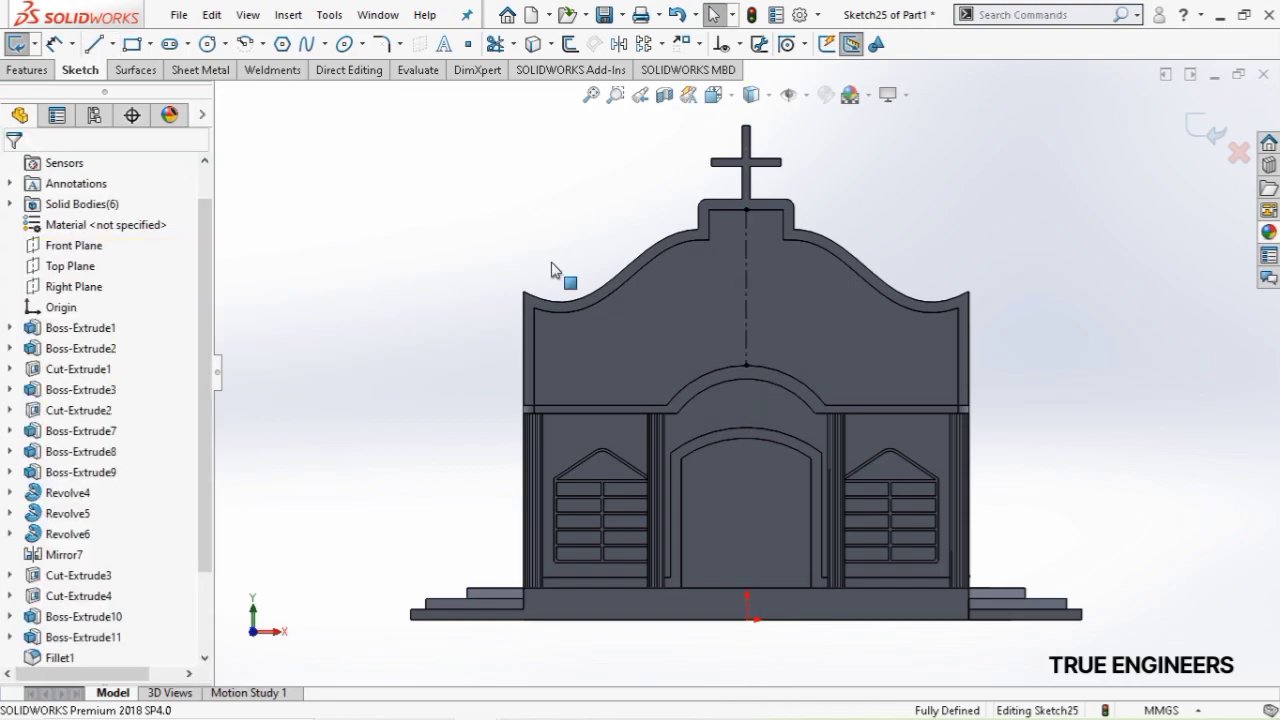
Sketch a circle of about 583 mm radius at the centerline's midpoint and a circle of about 139 mm radius near its upper-right rim
{"action": "left_click", "coordinate": [208, 45]}
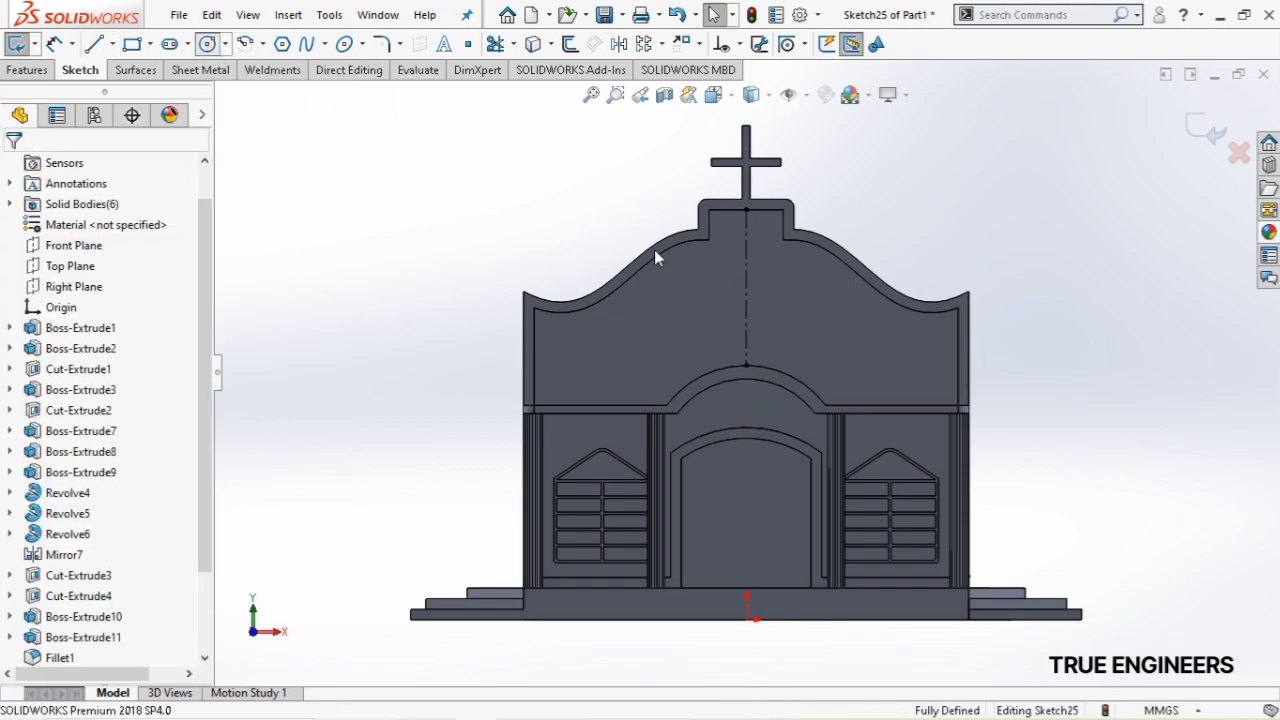
{"action": "left_click", "coordinate": [746, 287]}
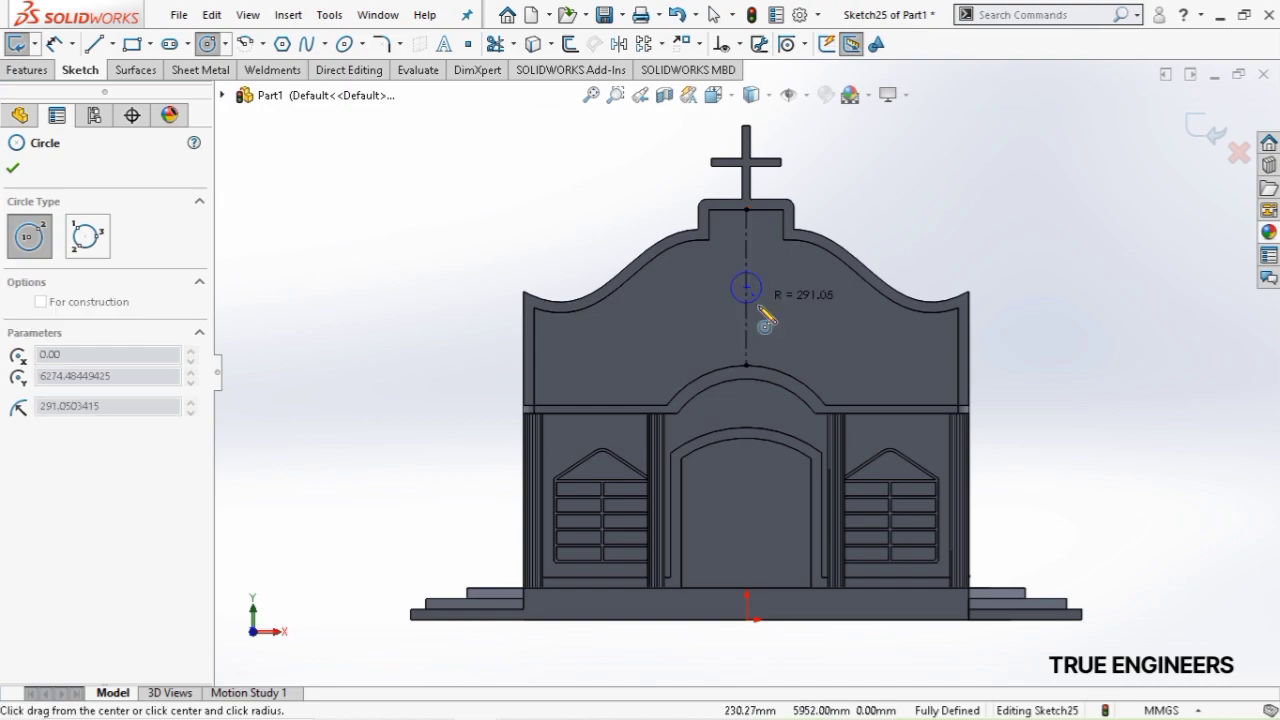
{"action": "left_click", "coordinate": [768, 333]}
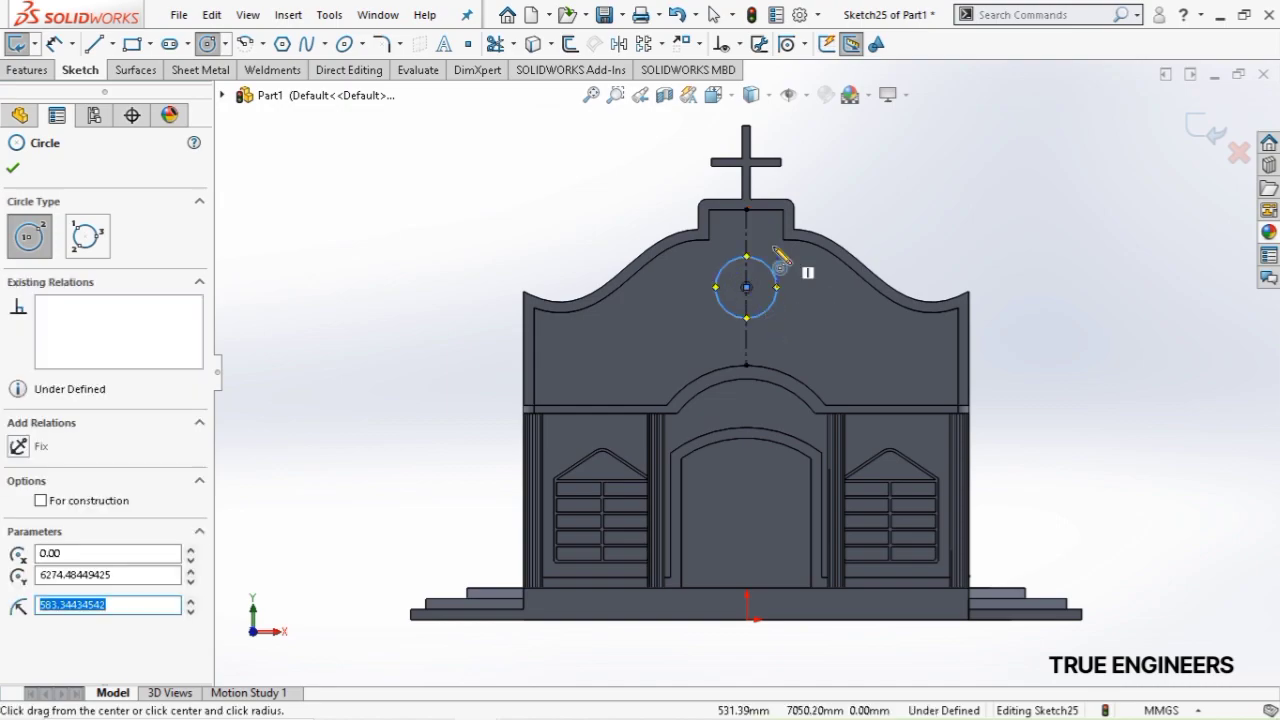
{"action": "scroll", "coordinate": [765, 280], "scroll_direction": "down", "scroll_amount": 5}
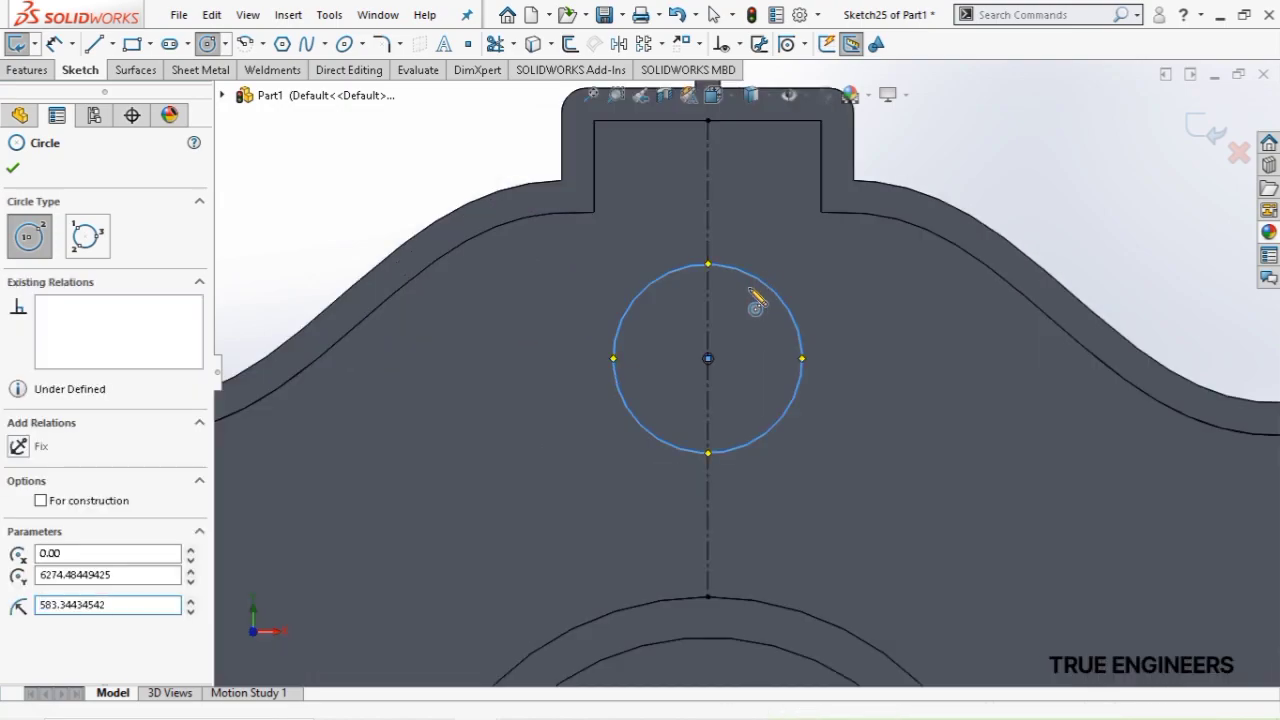
{"action": "left_click", "coordinate": [749, 287]}
{"action": "left_click", "coordinate": [740, 306]}
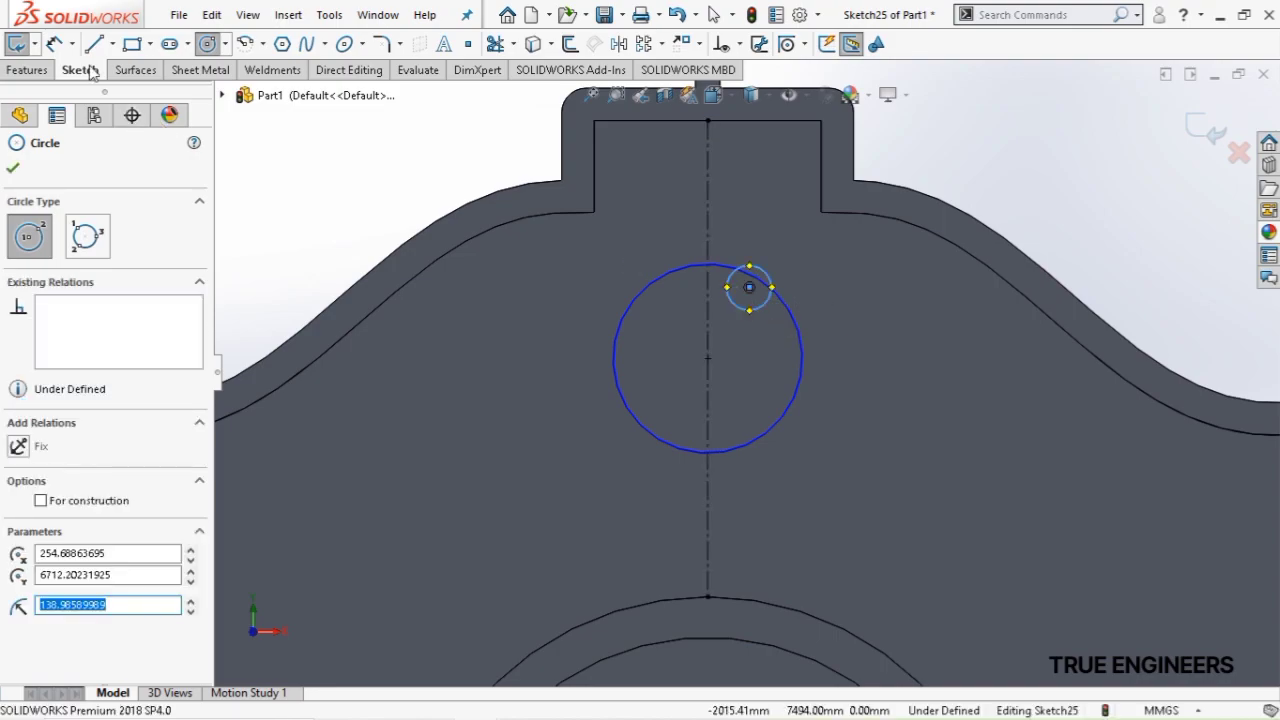
Dimension the large circle's diameter as 1500 mm and the small circle's diameter as 338 mm
{"action": "left_click", "coordinate": [55, 45]}
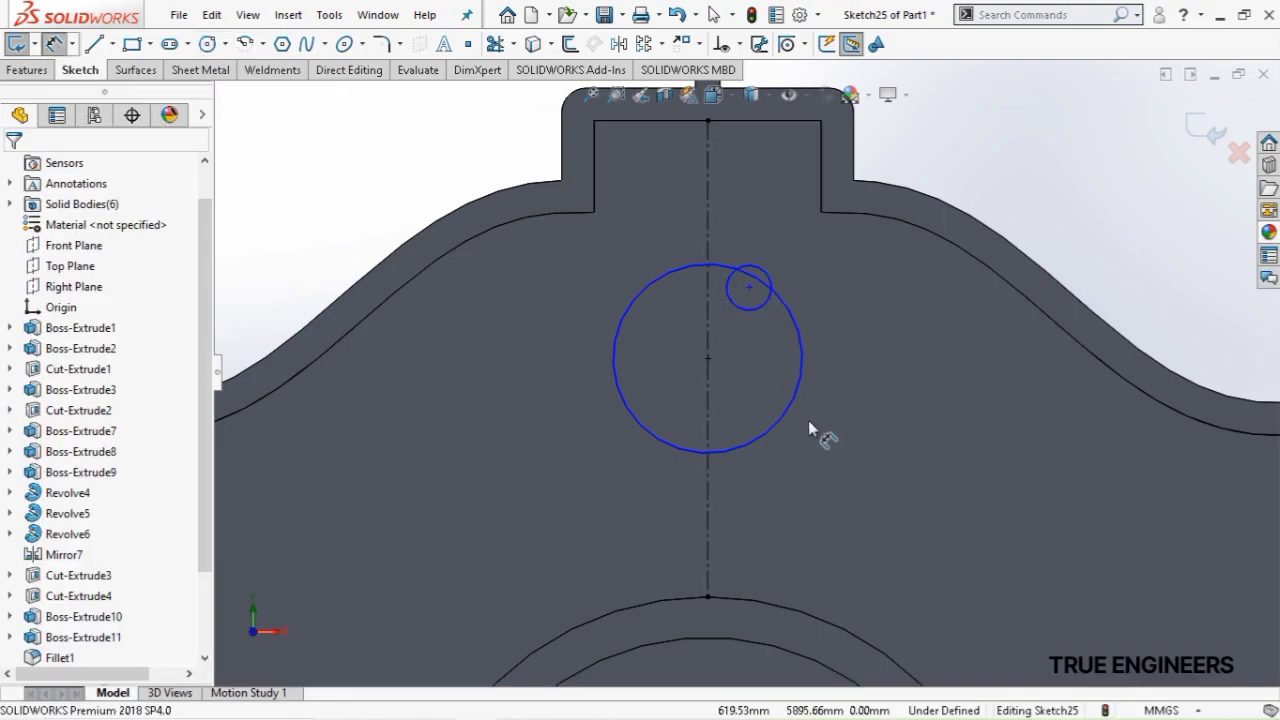
{"action": "left_click", "coordinate": [857, 459]}
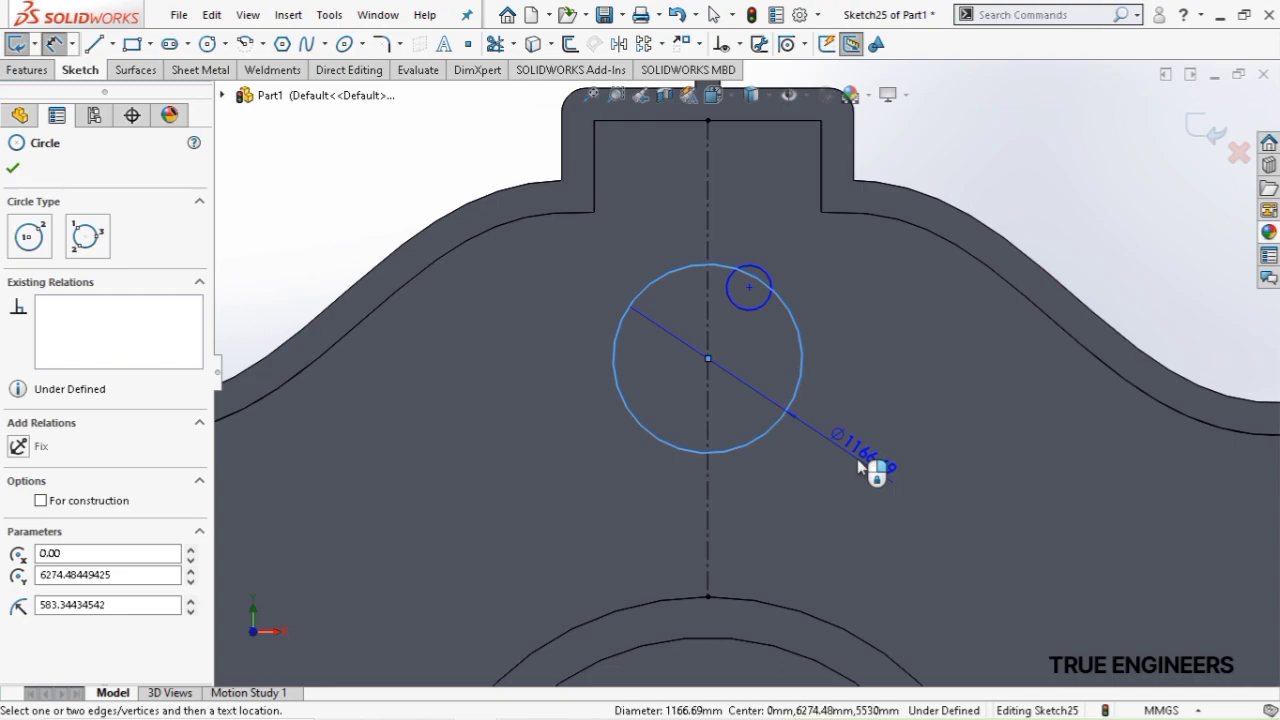
{"action": "left_click", "coordinate": [857, 466]}
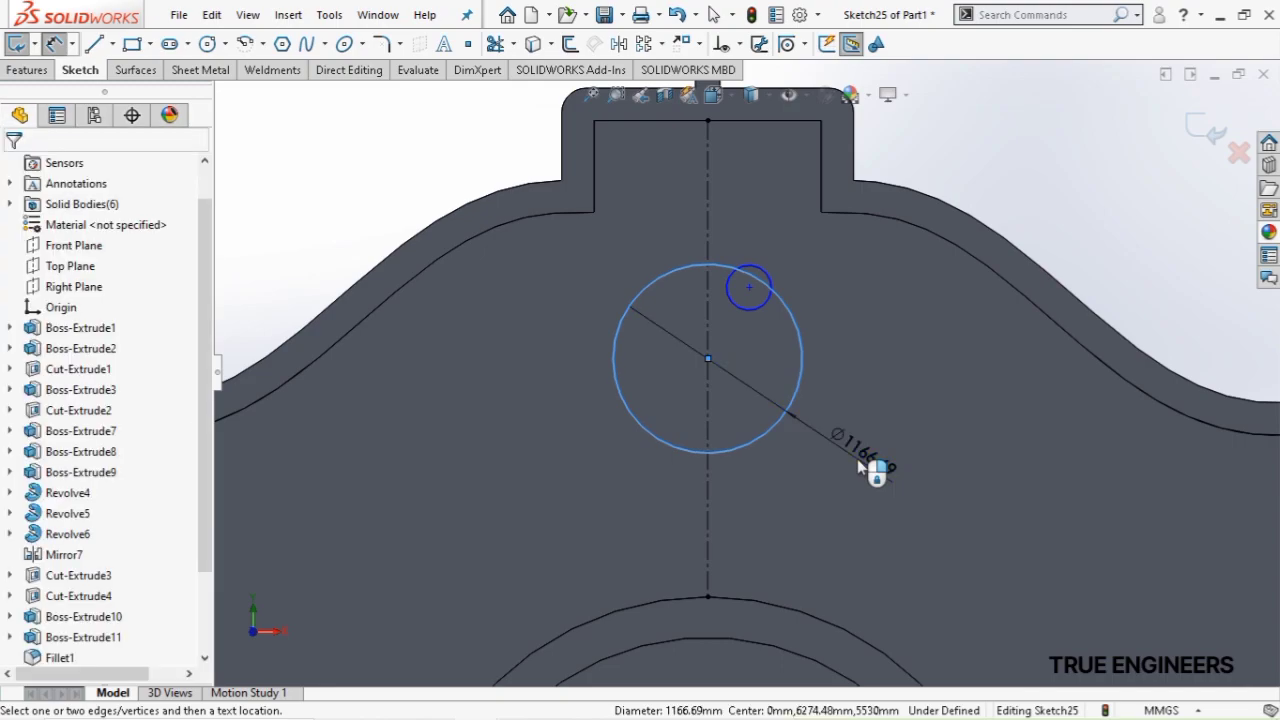
{"action": "type", "text": "1500"}
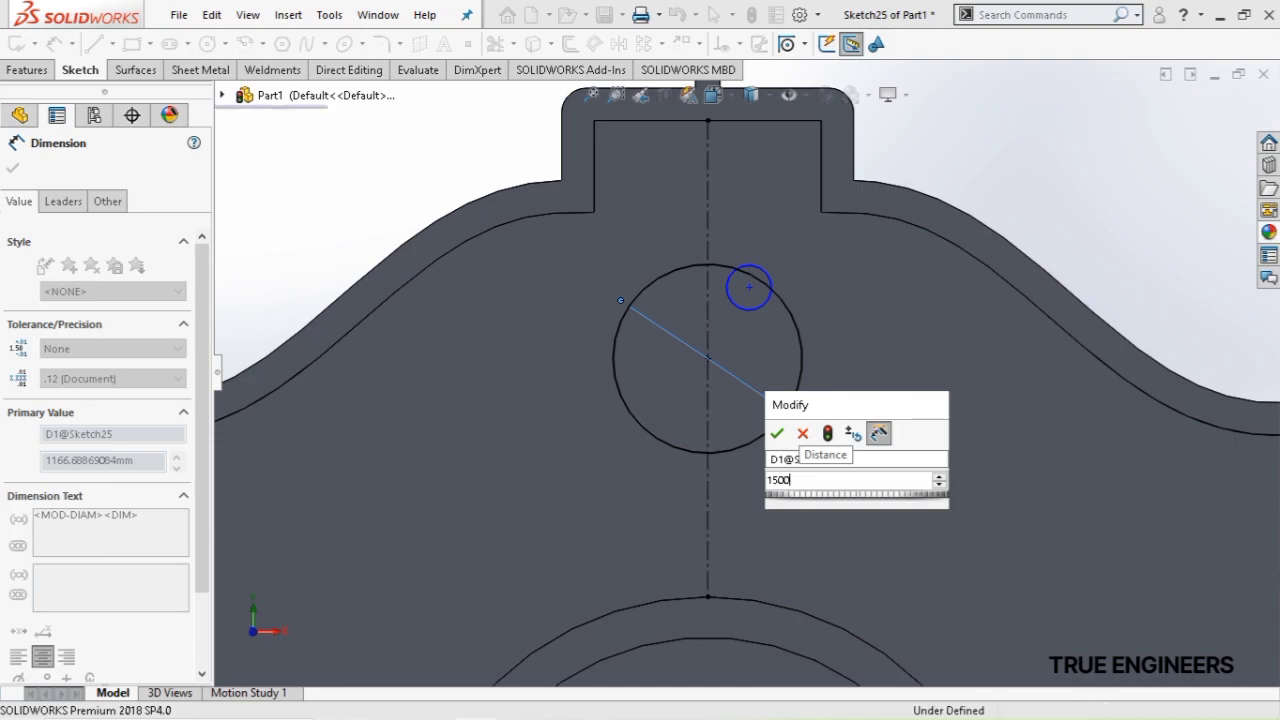
{"action": "key", "text": "Return"}
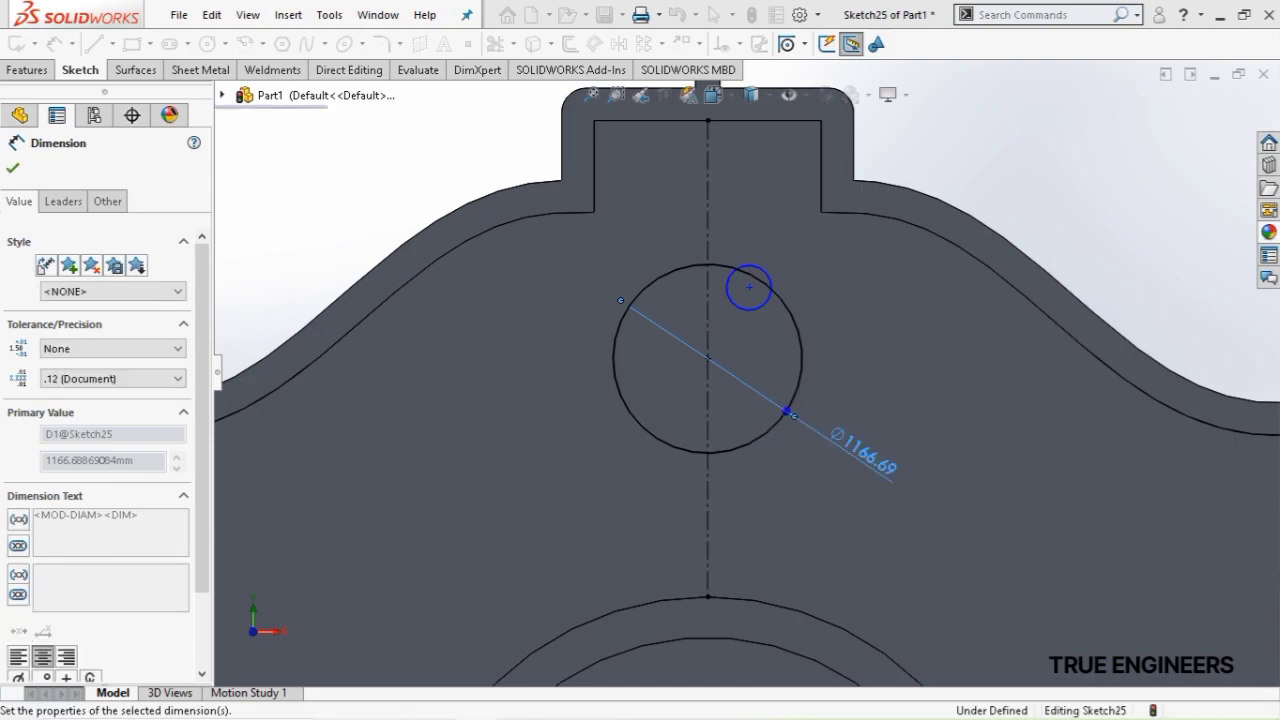
{"action": "left_click", "coordinate": [773, 307]}
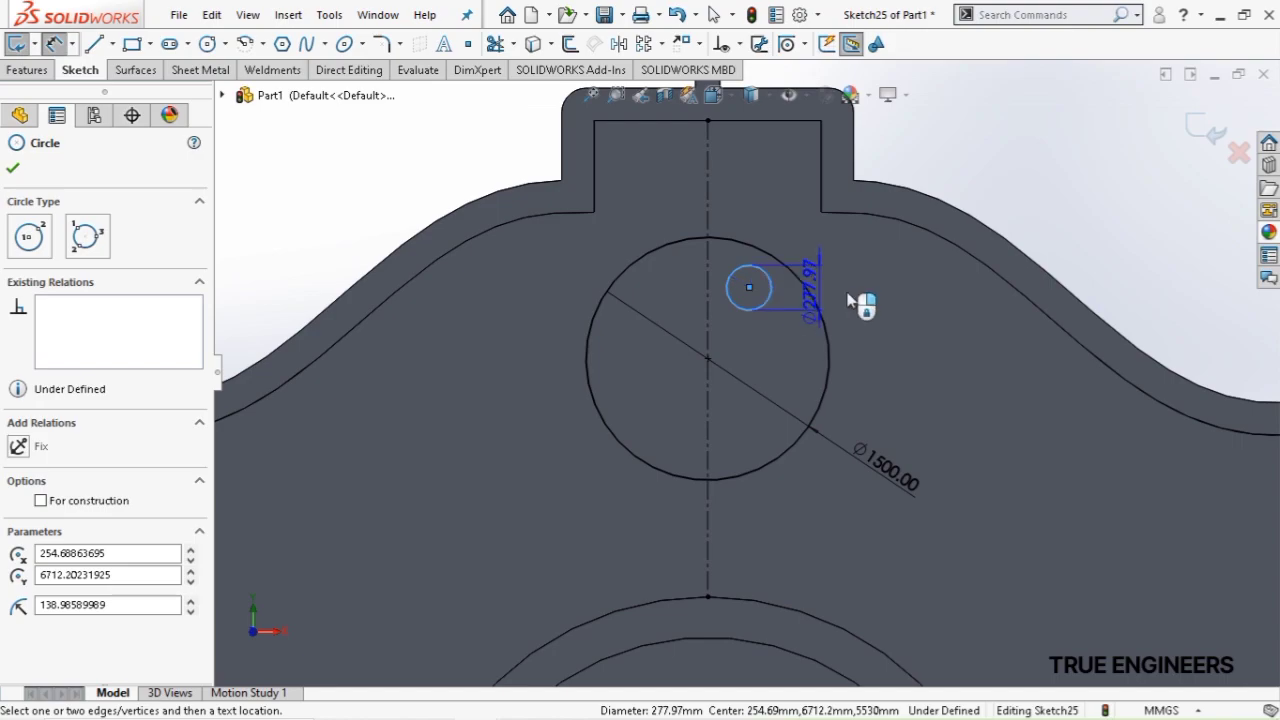
{"action": "left_click", "coordinate": [883, 326]}
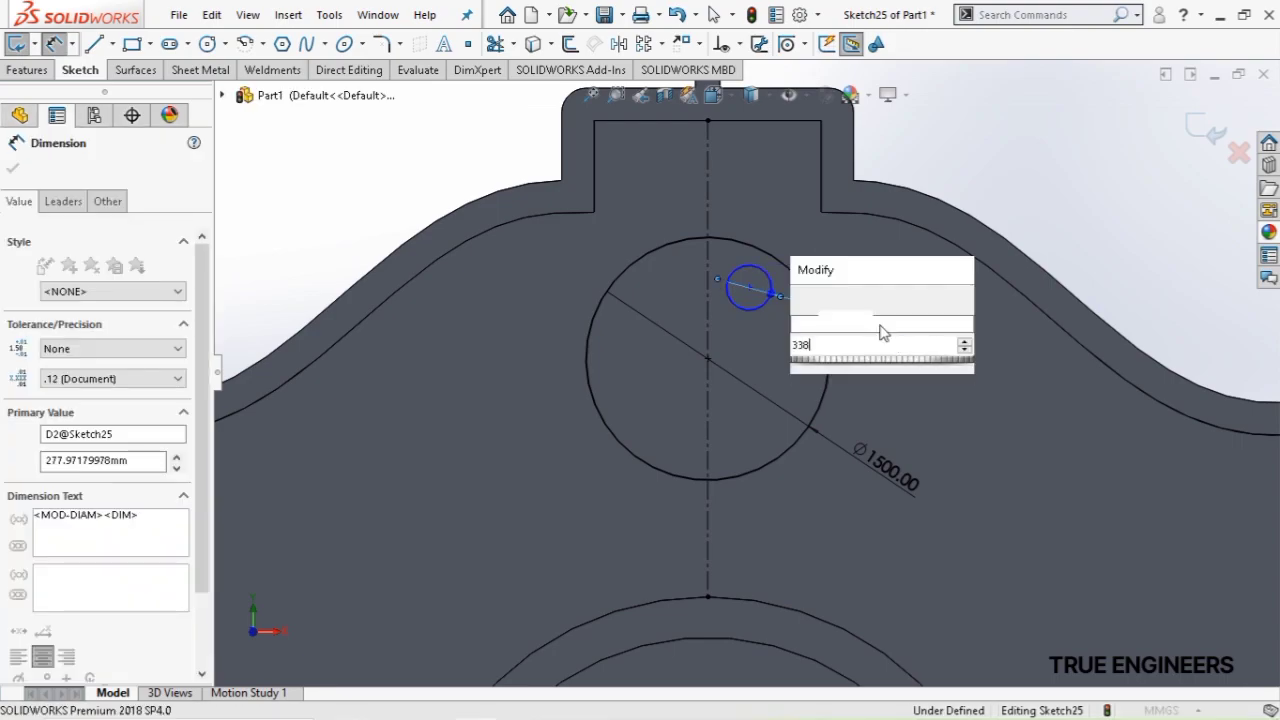
{"action": "key", "text": "Return"}
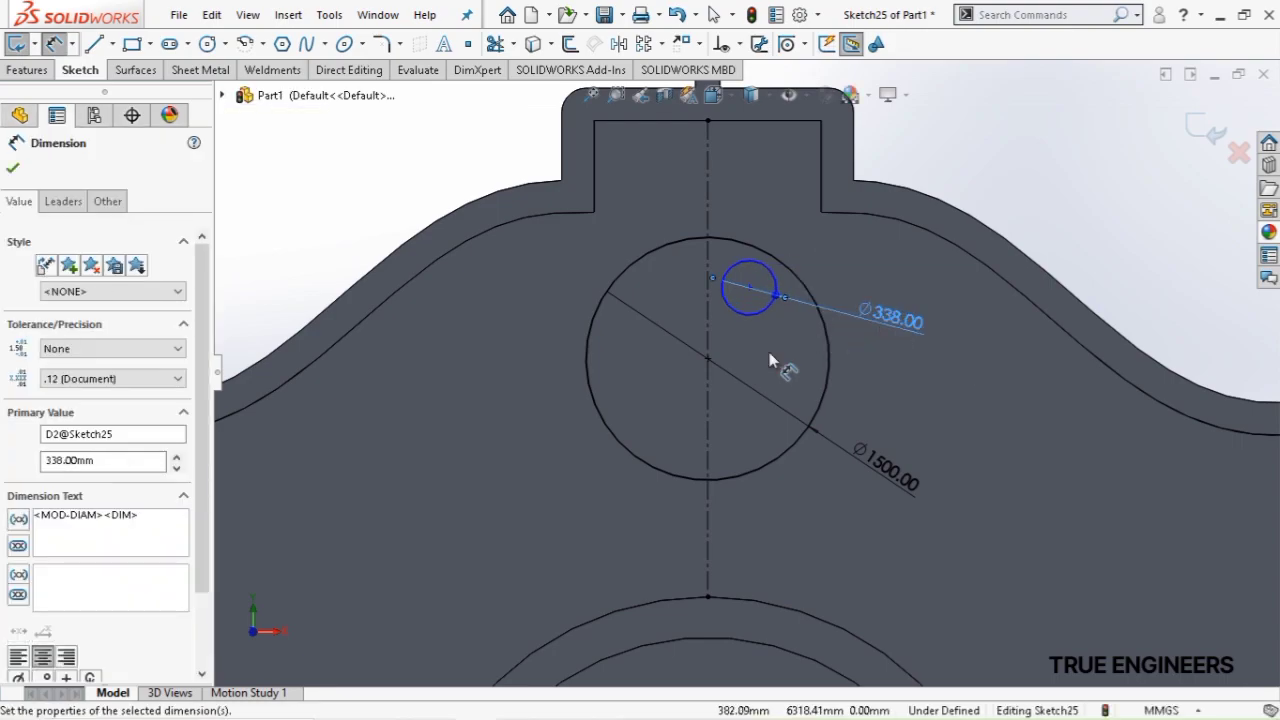
Dimension the vertical distance between the centers of the large and small circles as 467 mm
{"action": "left_click", "coordinate": [707, 360]}
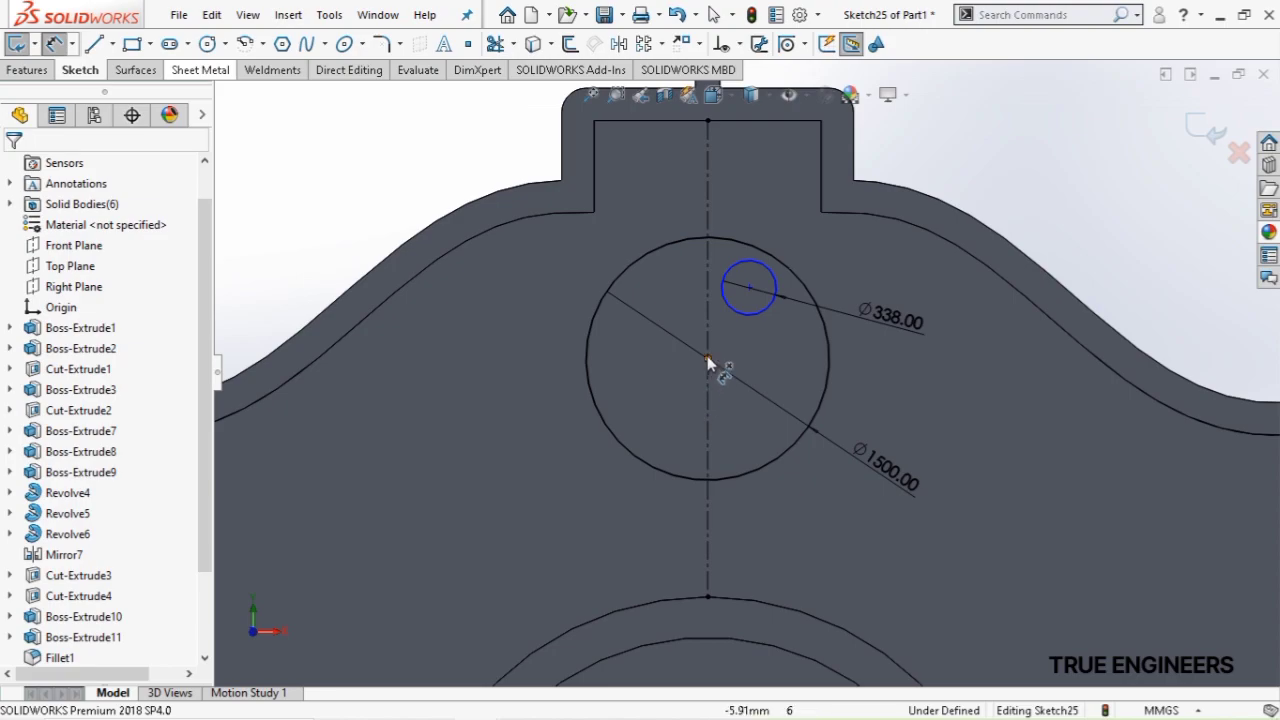
{"action": "left_click", "coordinate": [749, 287]}
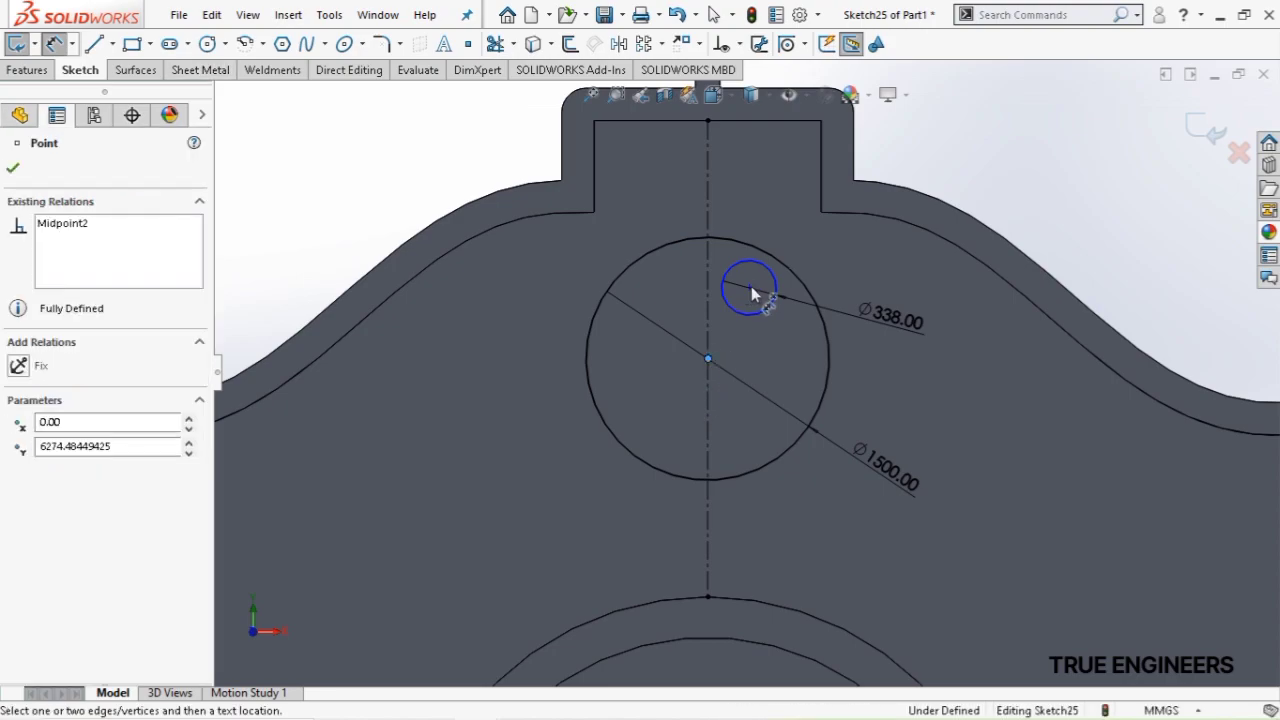
{"action": "left_click", "coordinate": [647, 360]}
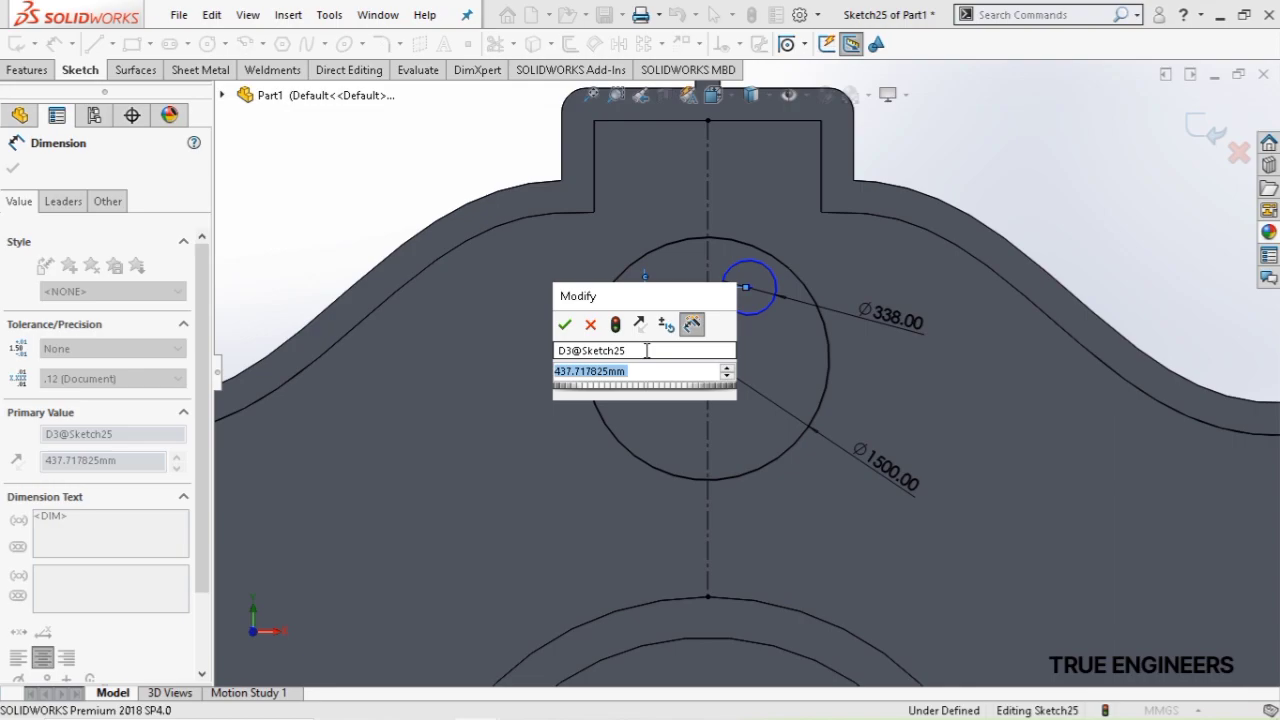
{"action": "type", "text": "467"}
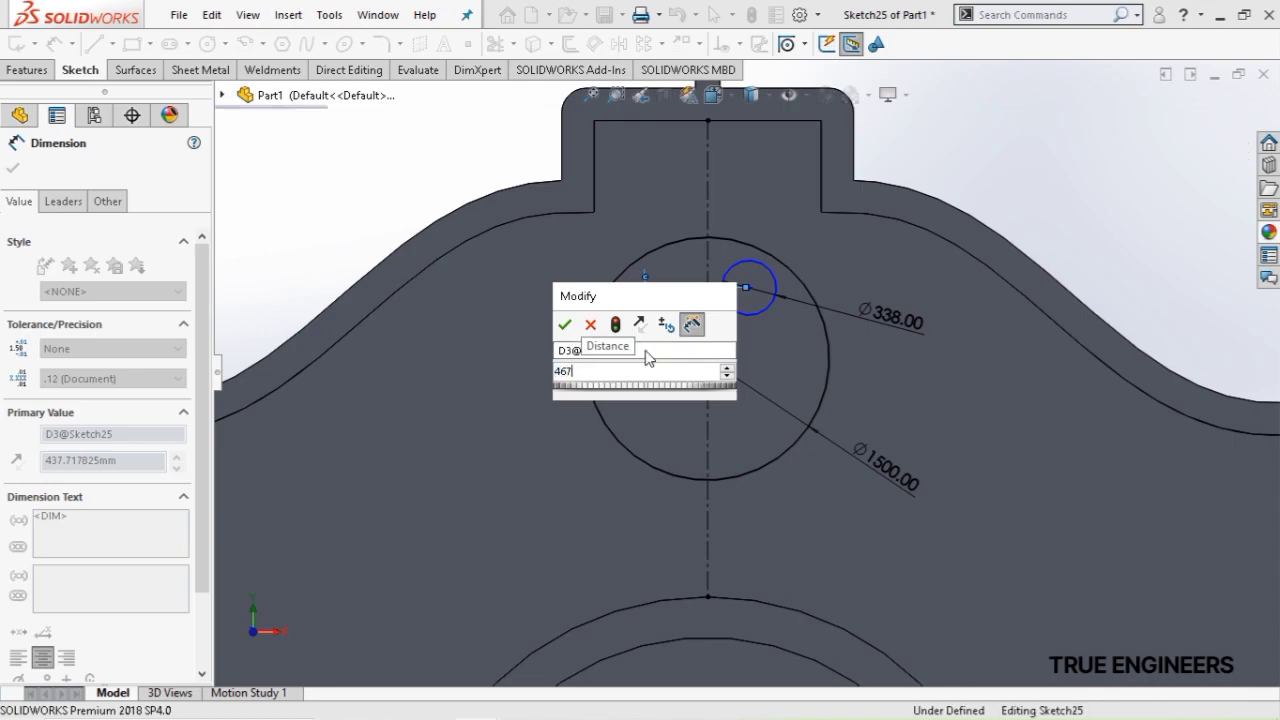
{"action": "key", "text": "Return"}
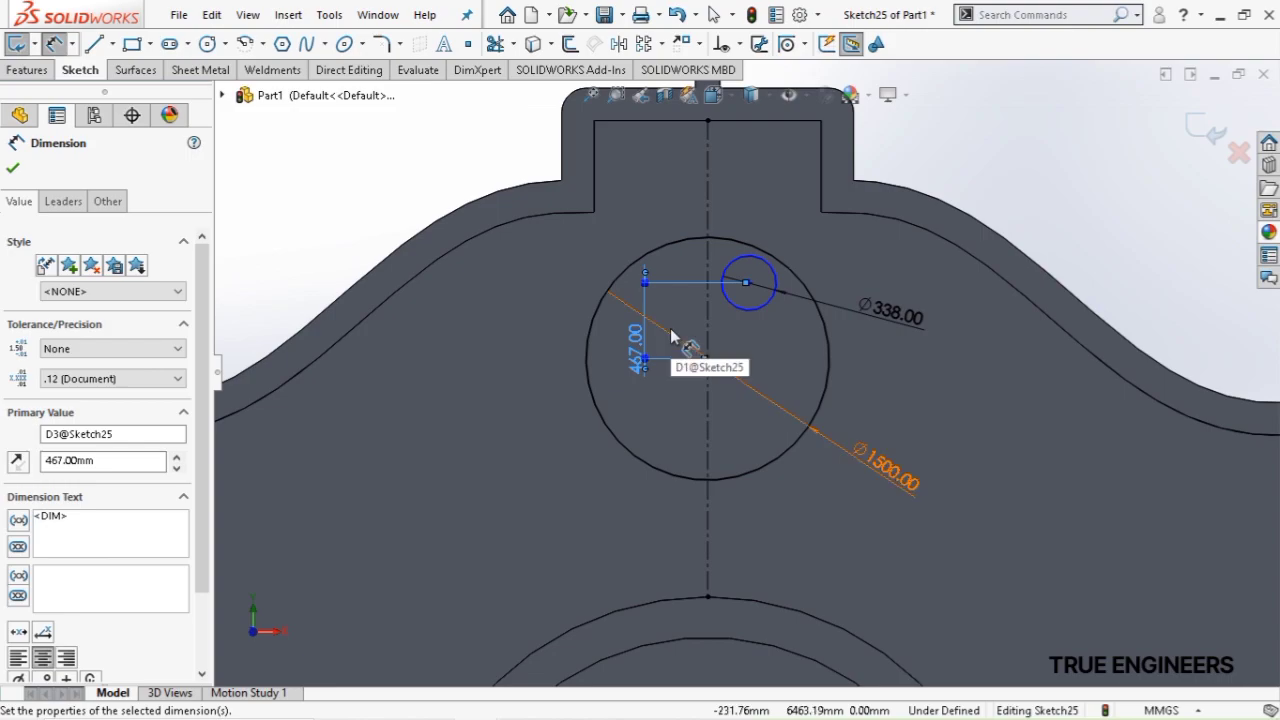
Set the small circle's diameter to 676 mm
{"action": "left_click", "coordinate": [885, 313]}
{"action": "double_click", "coordinate": [886, 313]}
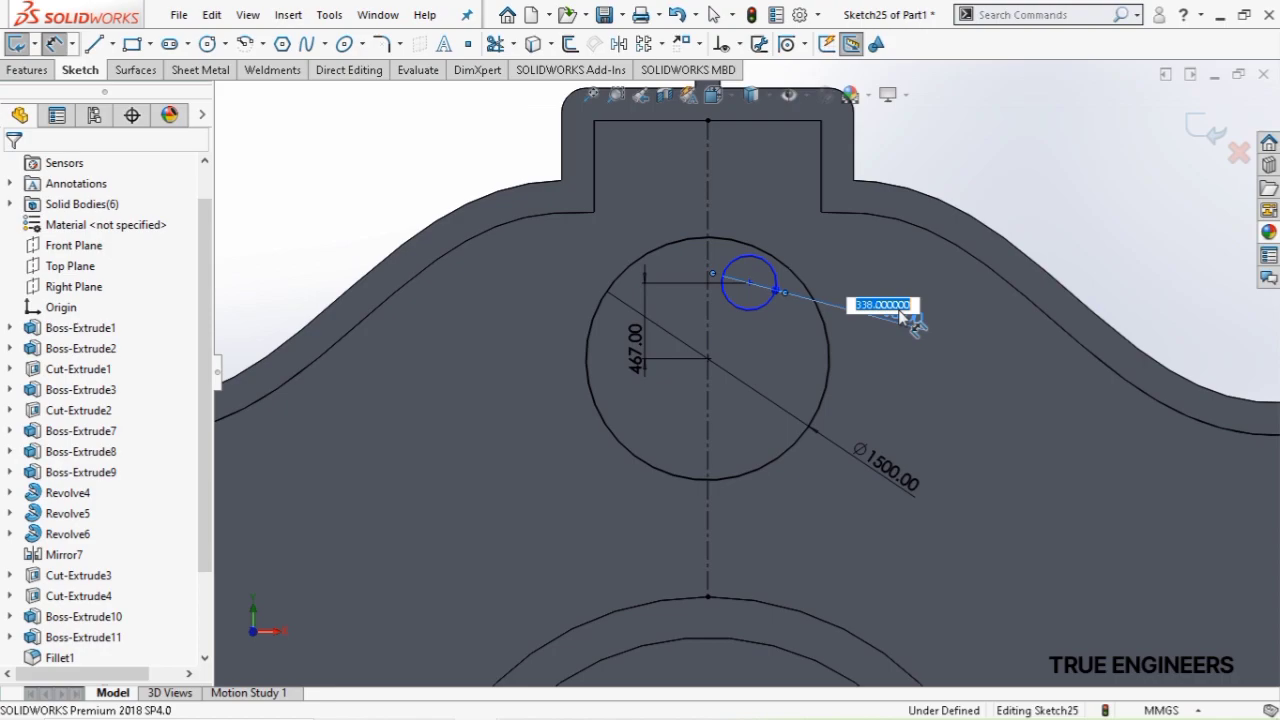
{"action": "type", "text": "676"}
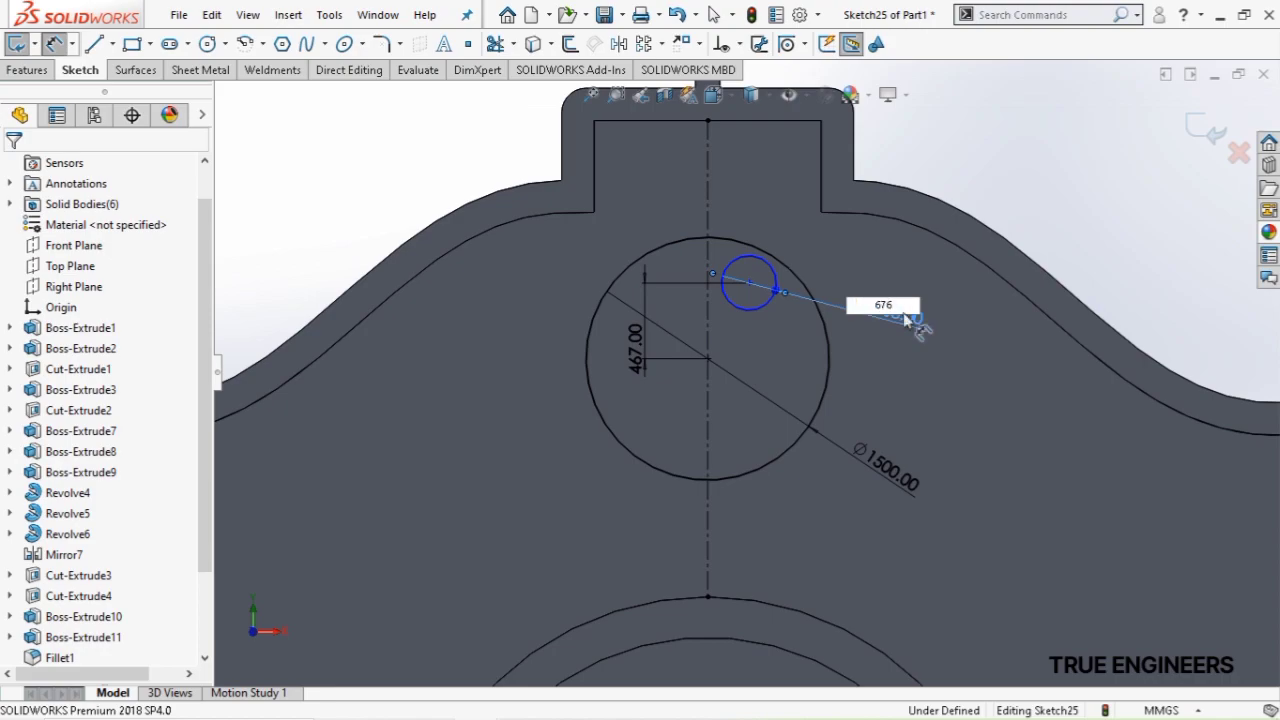
{"action": "key", "text": "Return"}
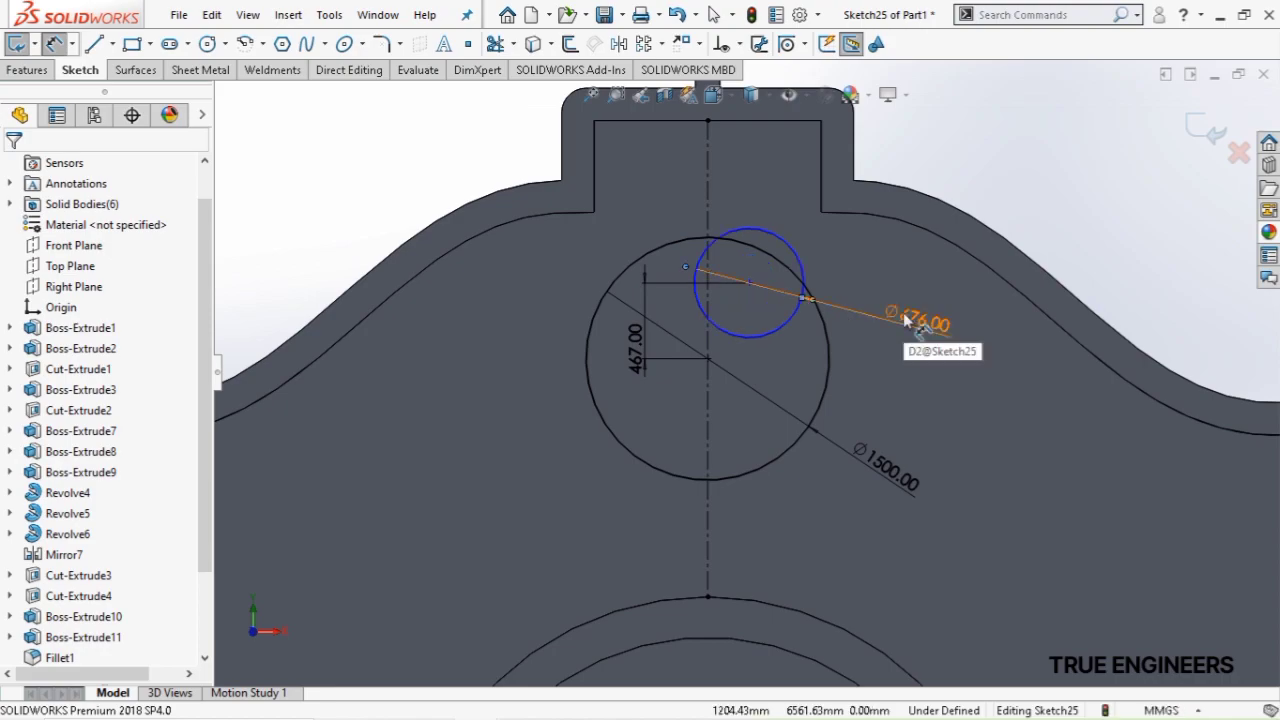
Circular-pattern the small circle around the large circle's center with 10 equally spaced instances over 360 degrees
{"action": "left_click", "coordinate": [806, 279]}
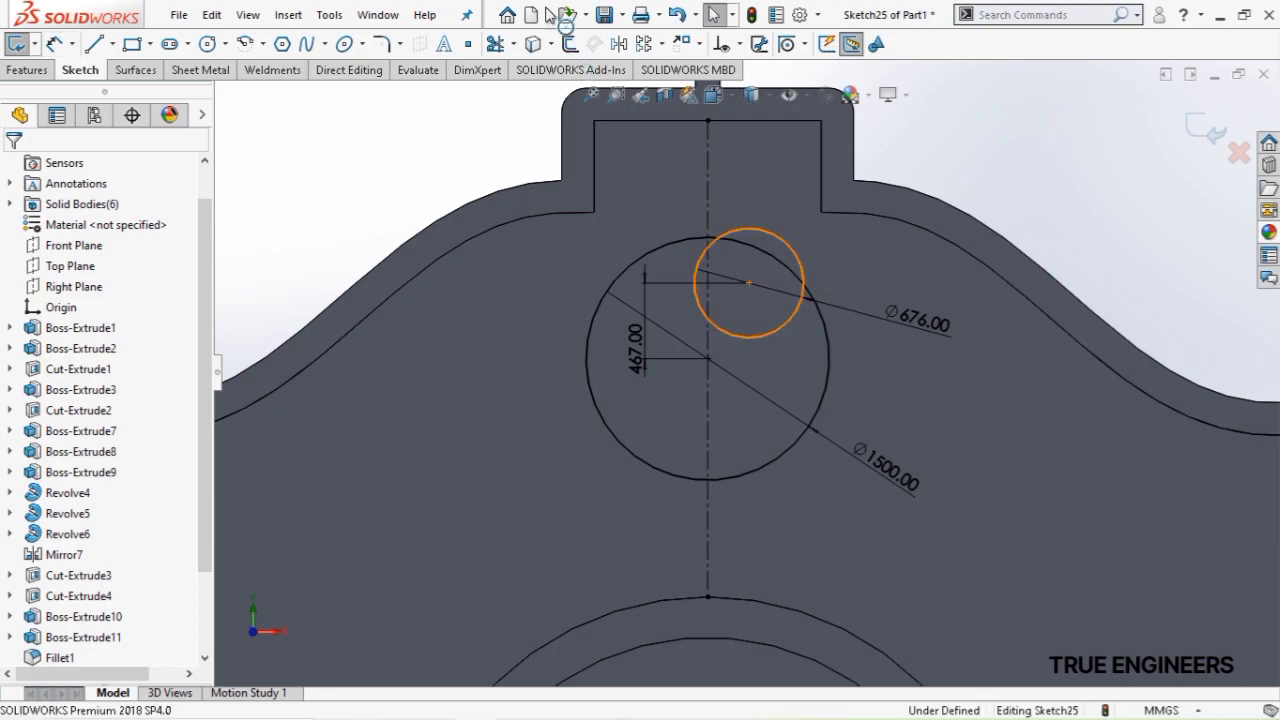
{"action": "left_click", "coordinate": [691, 43]}
{"action": "left_click", "coordinate": [711, 104]}
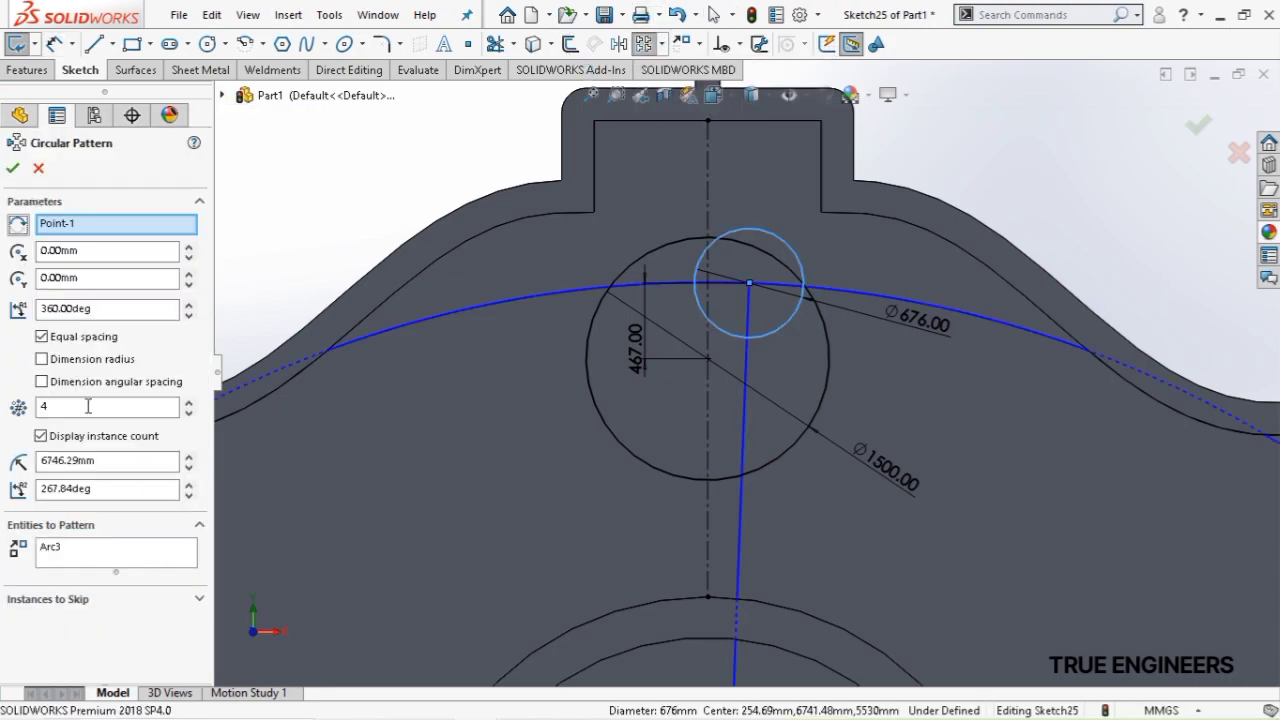
{"action": "right_click", "coordinate": [176, 225]}
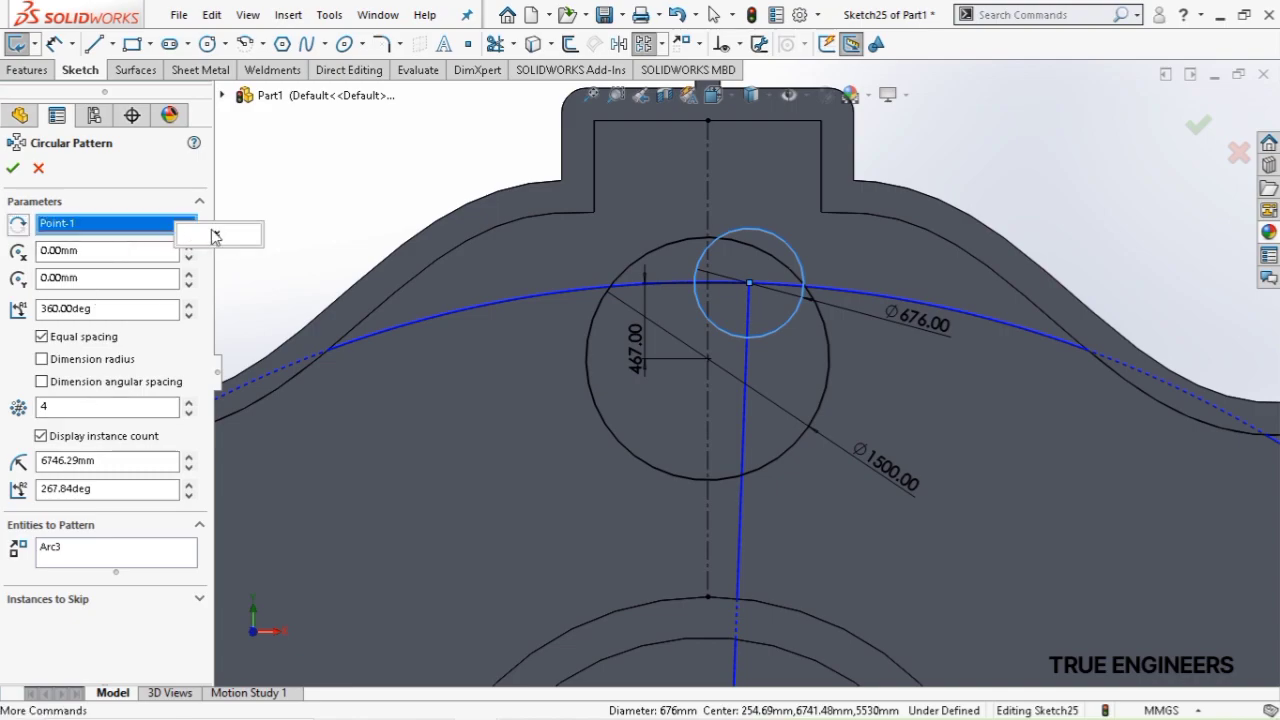
{"action": "left_click", "coordinate": [250, 235]}
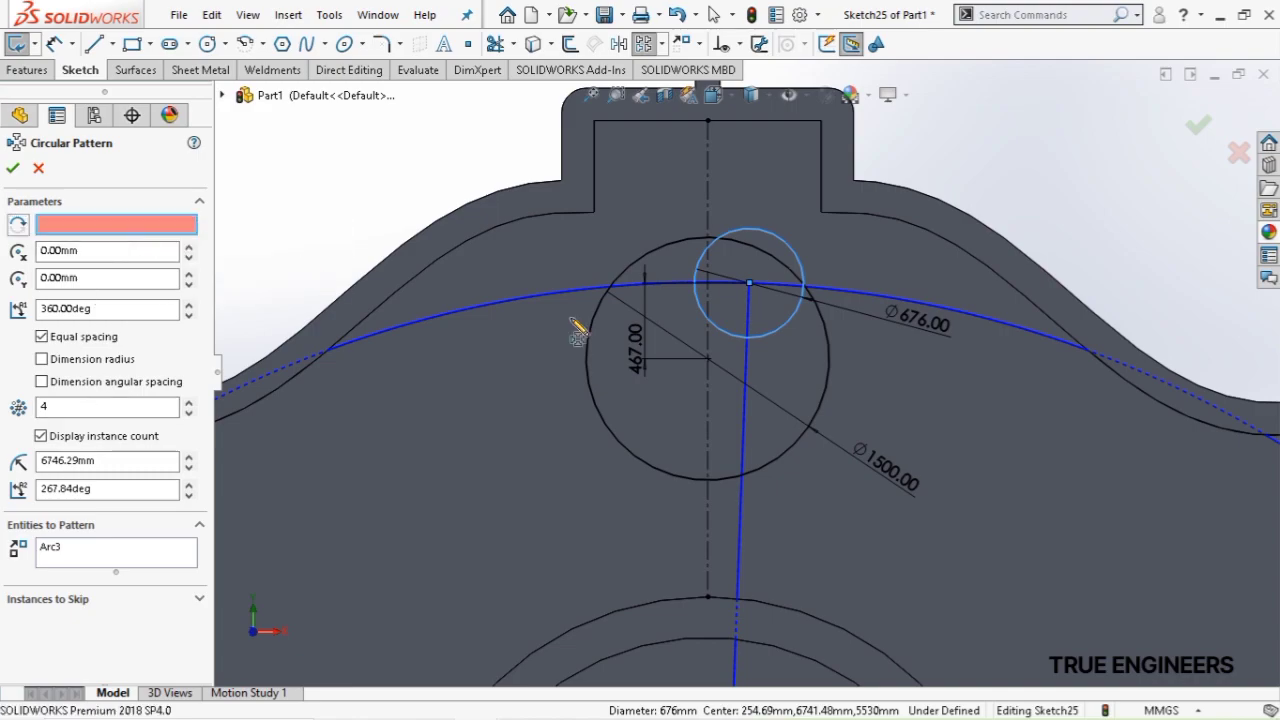
{"action": "left_click", "coordinate": [708, 362]}
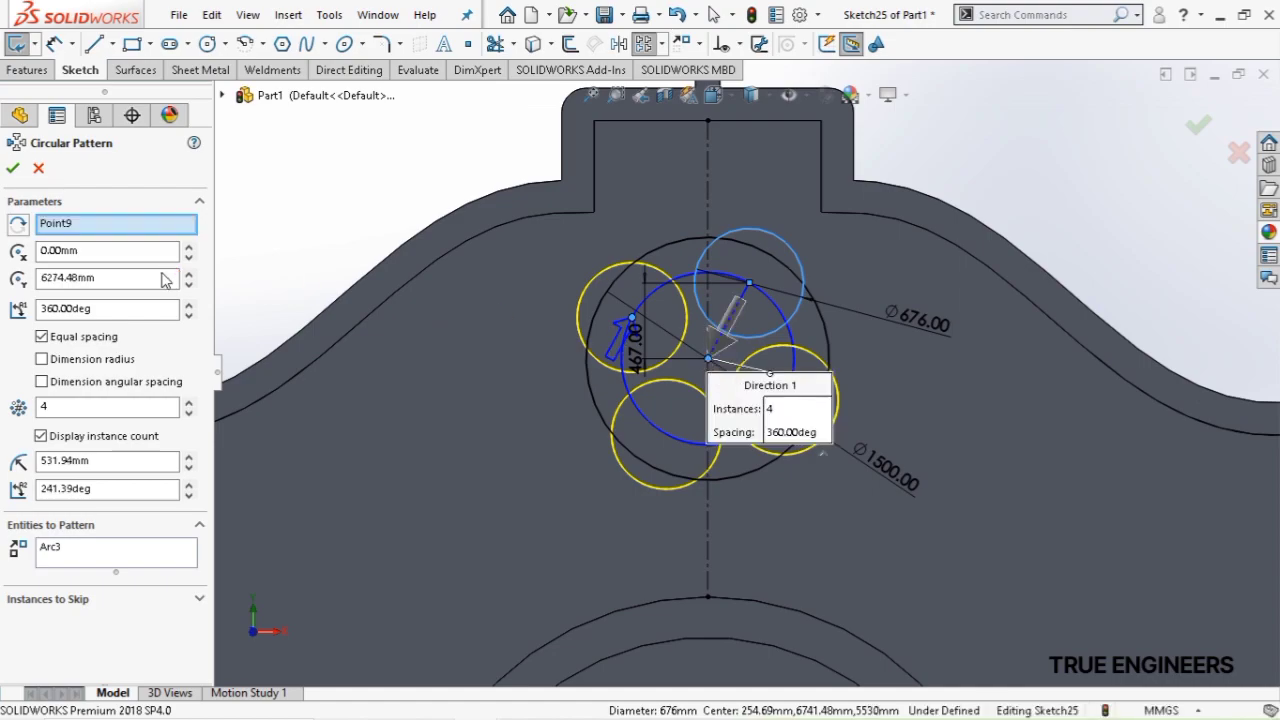
{"action": "left_click", "coordinate": [188, 402]}
{"action": "left_click", "coordinate": [188, 402]}
{"action": "left_click", "coordinate": [188, 402]}
{"action": "left_click", "coordinate": [188, 402]}
{"action": "left_click", "coordinate": [188, 402]}
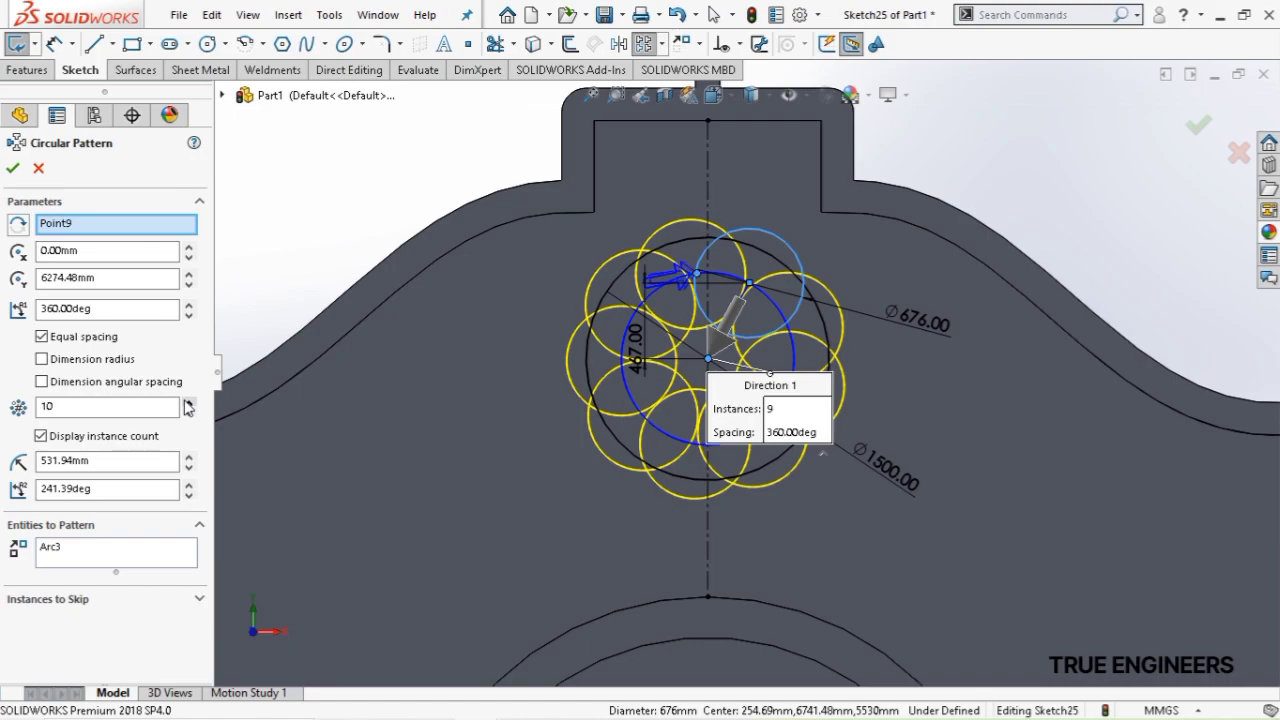
{"action": "left_click", "coordinate": [13, 170]}
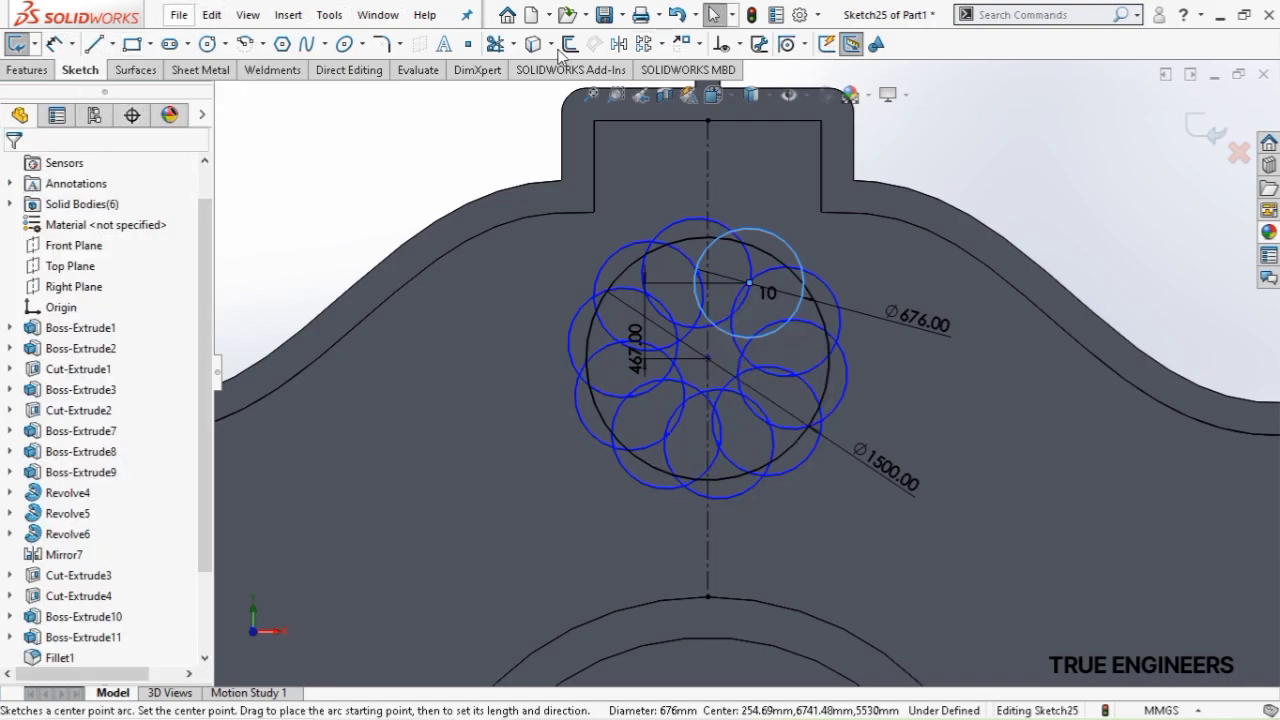
Trim the patterned circles' overlapping arc segments just inside the large circle's rim
{"action": "left_click", "coordinate": [494, 45]}
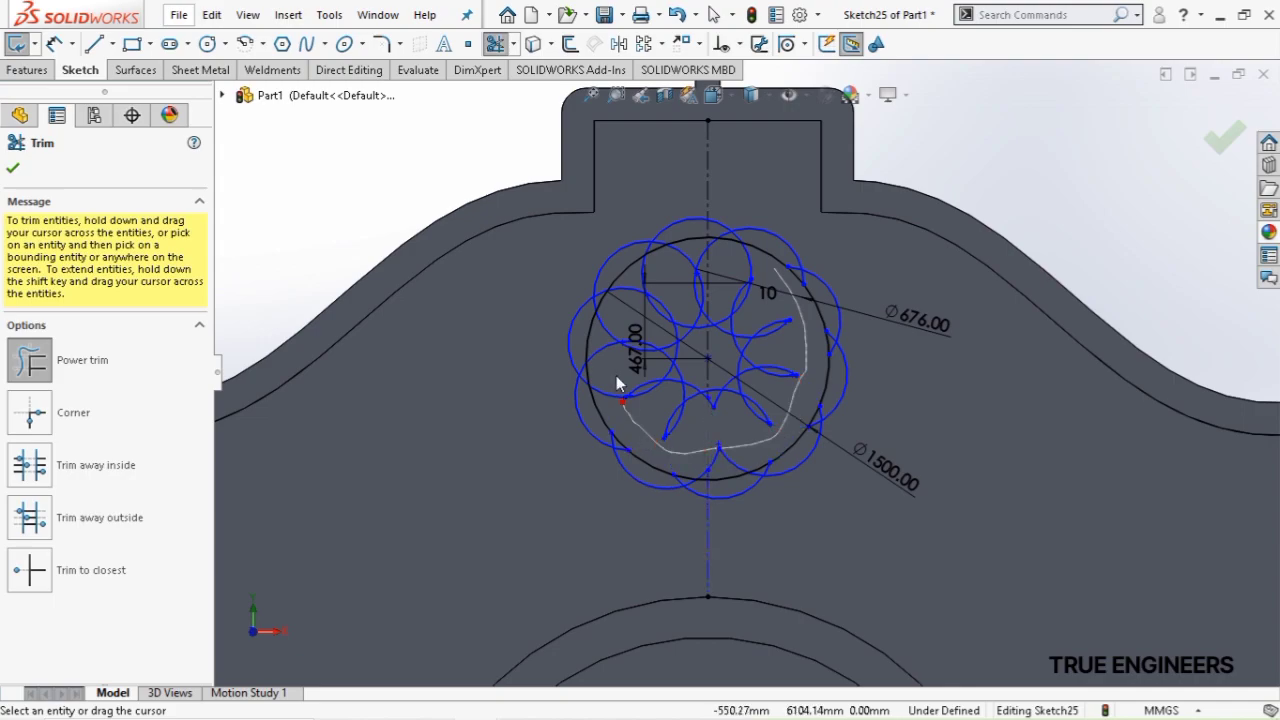
{"action": "left_click_drag", "start_coordinate": [661, 273], "coordinate": [740, 257]}
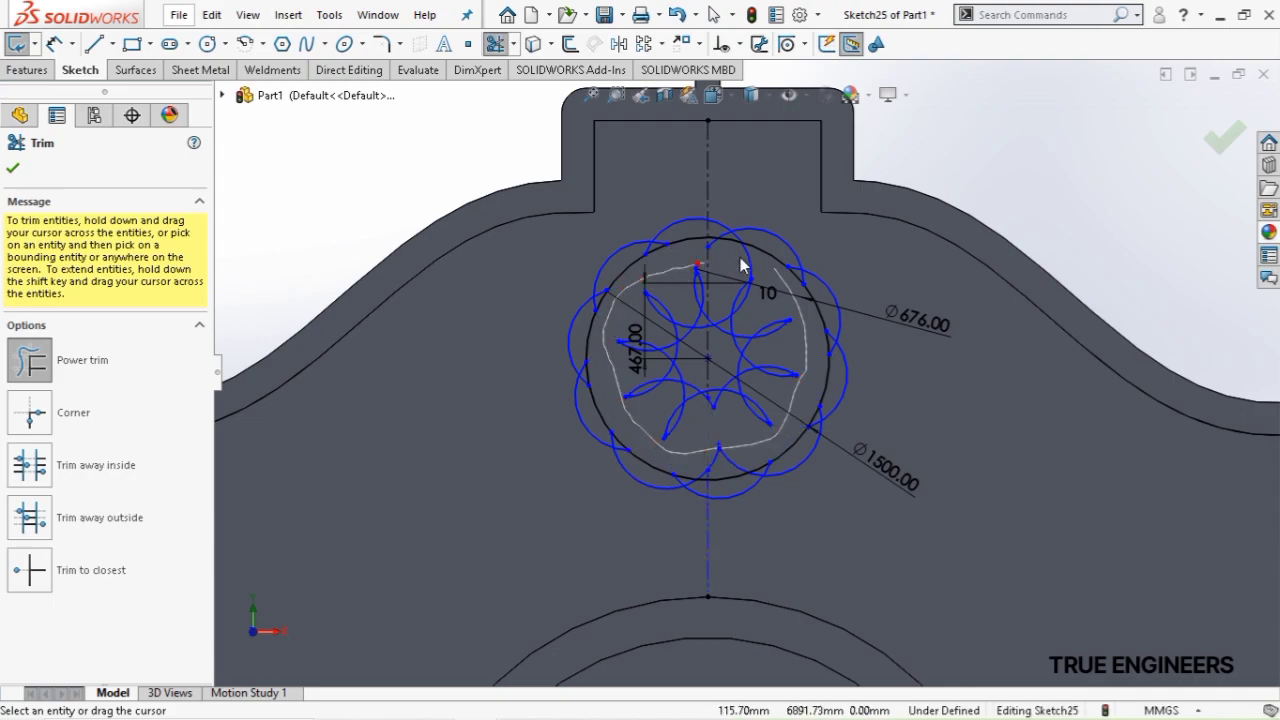
{"action": "mouse_move", "coordinate": [786, 316]}
{"action": "left_mouse_down"}
{"action": "mouse_move", "coordinate": [794, 371]}
{"action": "mouse_move", "coordinate": [790, 360]}
{"action": "left_mouse_up"}
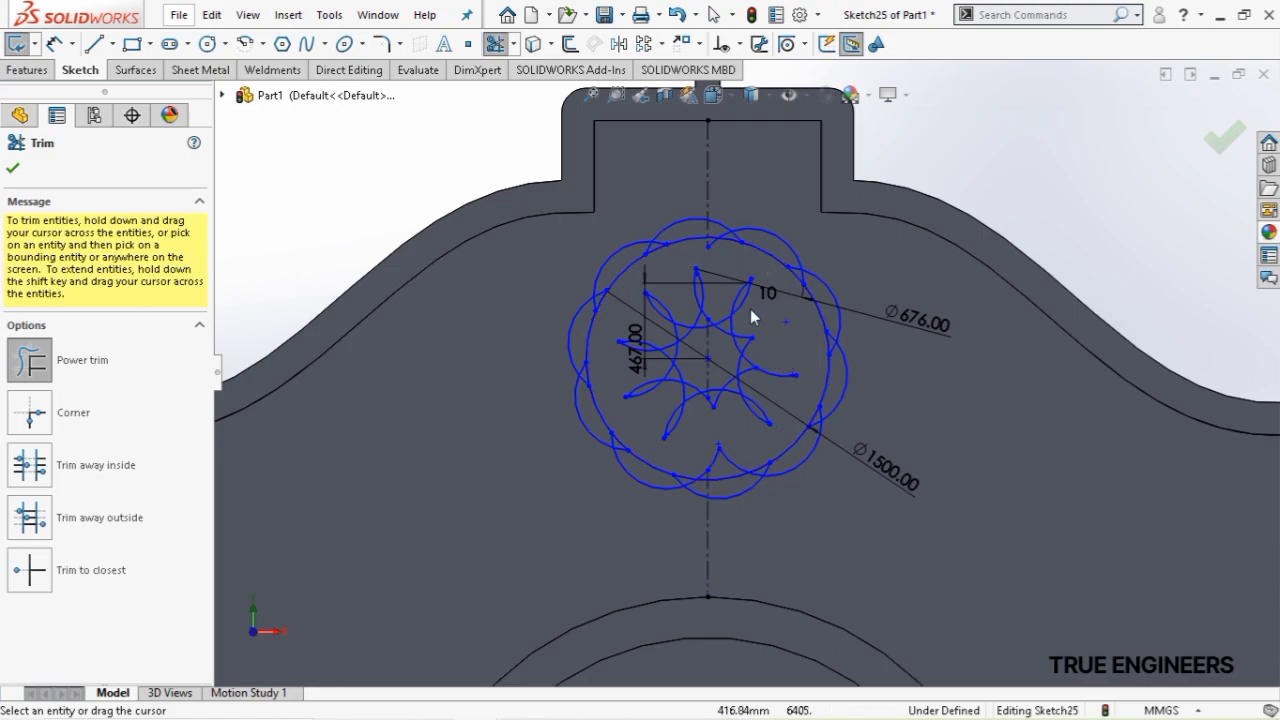
{"action": "left_click_drag", "start_coordinate": [719, 256], "coordinate": [707, 243]}
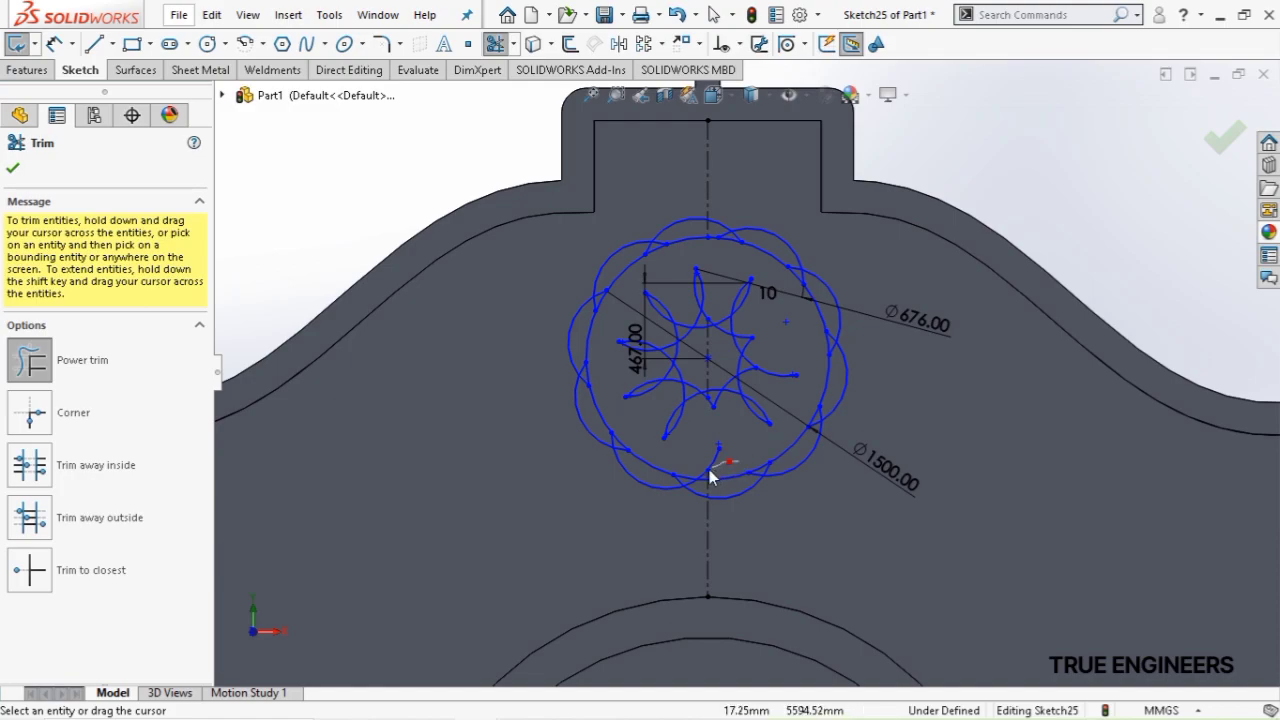
{"action": "scroll", "coordinate": [712, 476], "scroll_direction": "down", "scroll_amount": 2}
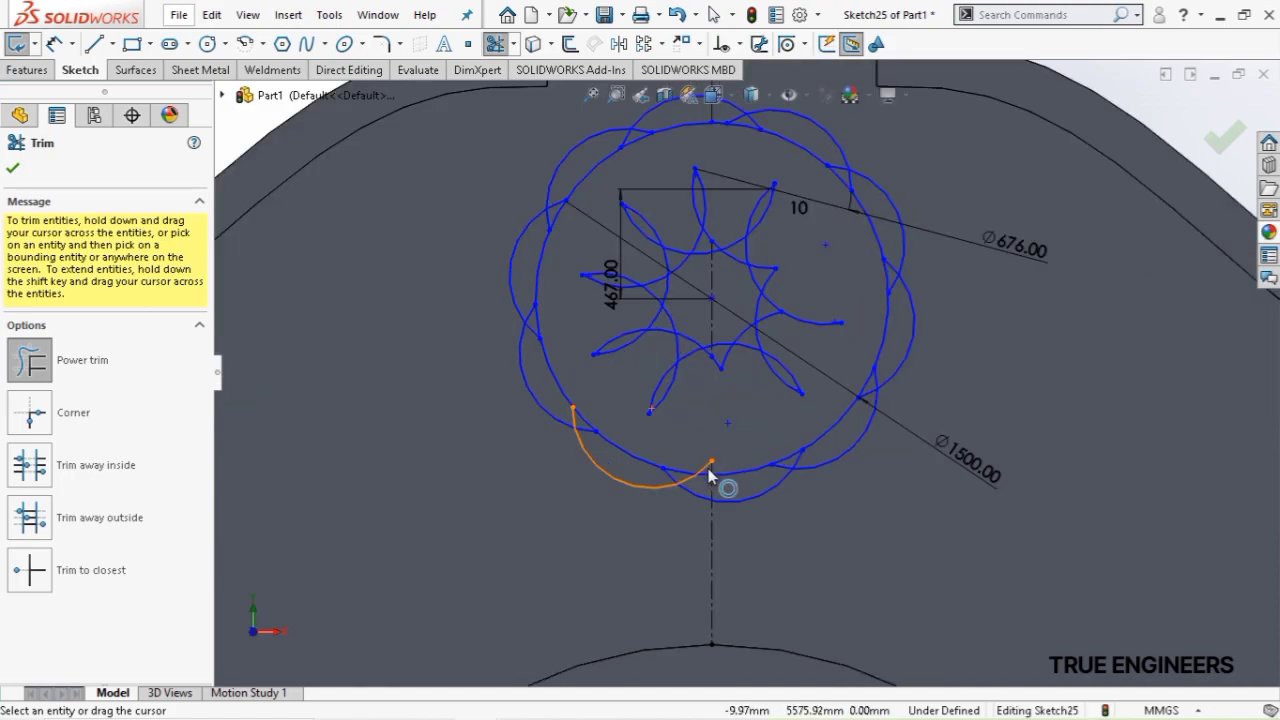
{"action": "scroll", "coordinate": [708, 476], "scroll_direction": "down", "scroll_amount": 2}
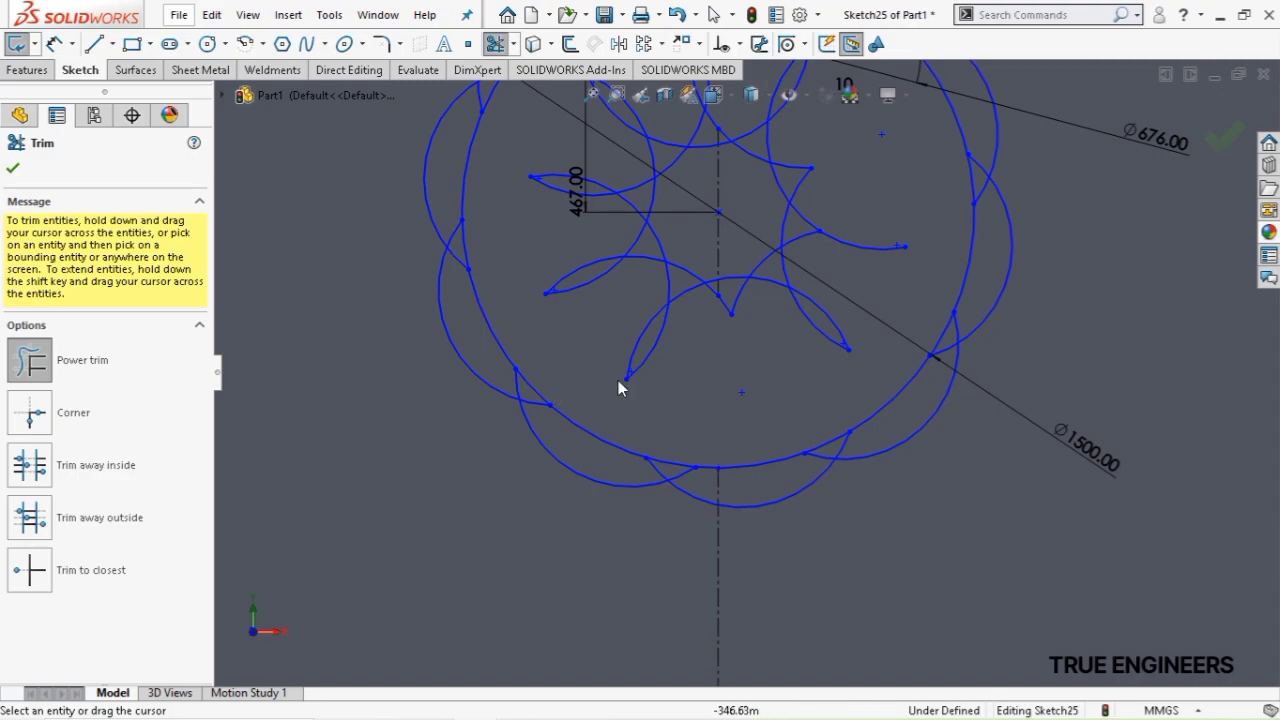
Trim the overlapping arc ends between the outer petals along the rosette's upper and upper-right edge
{"action": "scroll", "coordinate": [643, 379], "scroll_direction": "up", "scroll_amount": 5}
{"action": "scroll", "coordinate": [743, 238], "scroll_direction": "down", "scroll_amount": 3}
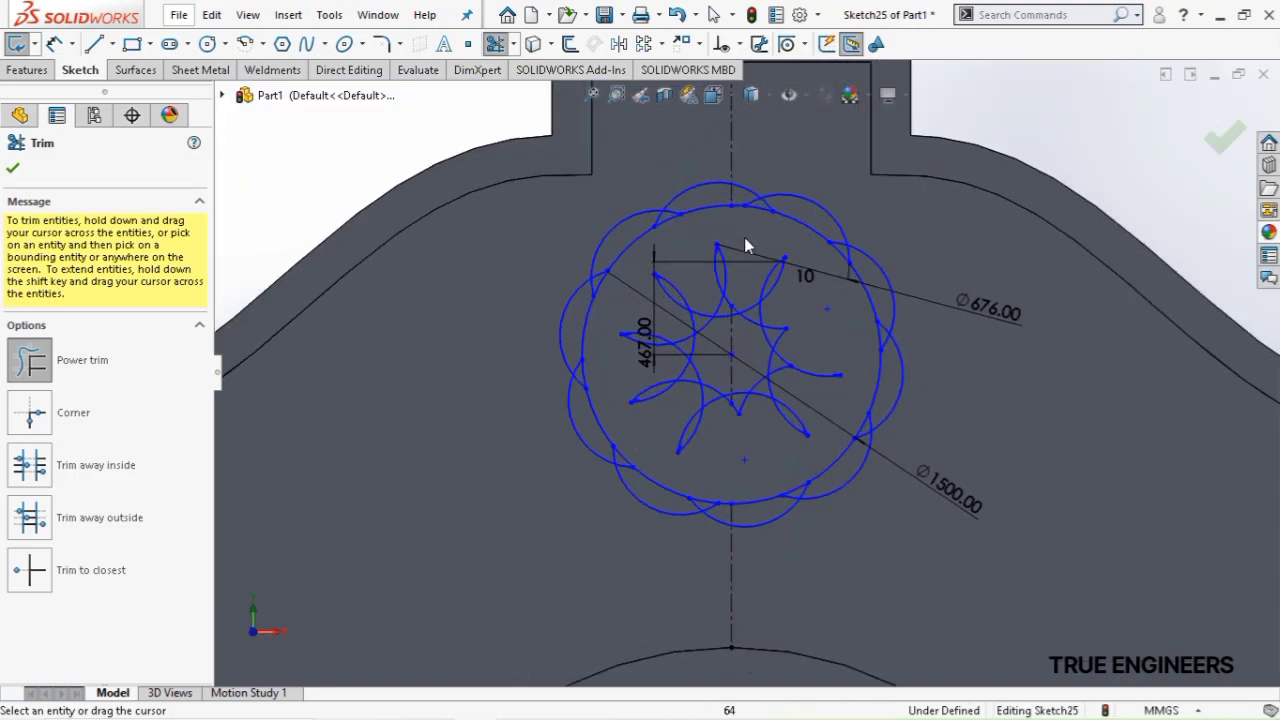
{"action": "scroll", "coordinate": [780, 214], "scroll_direction": "down", "scroll_amount": 3}
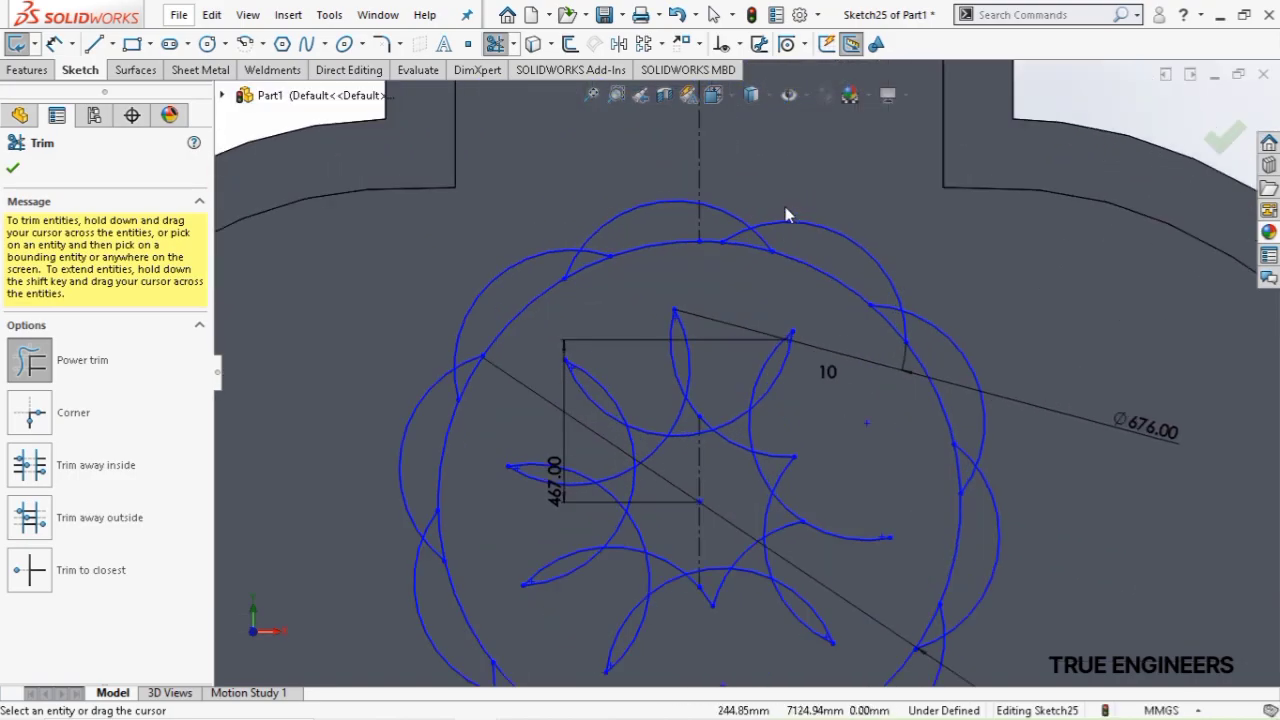
{"action": "scroll", "coordinate": [616, 292], "scroll_direction": "down", "scroll_amount": 2}
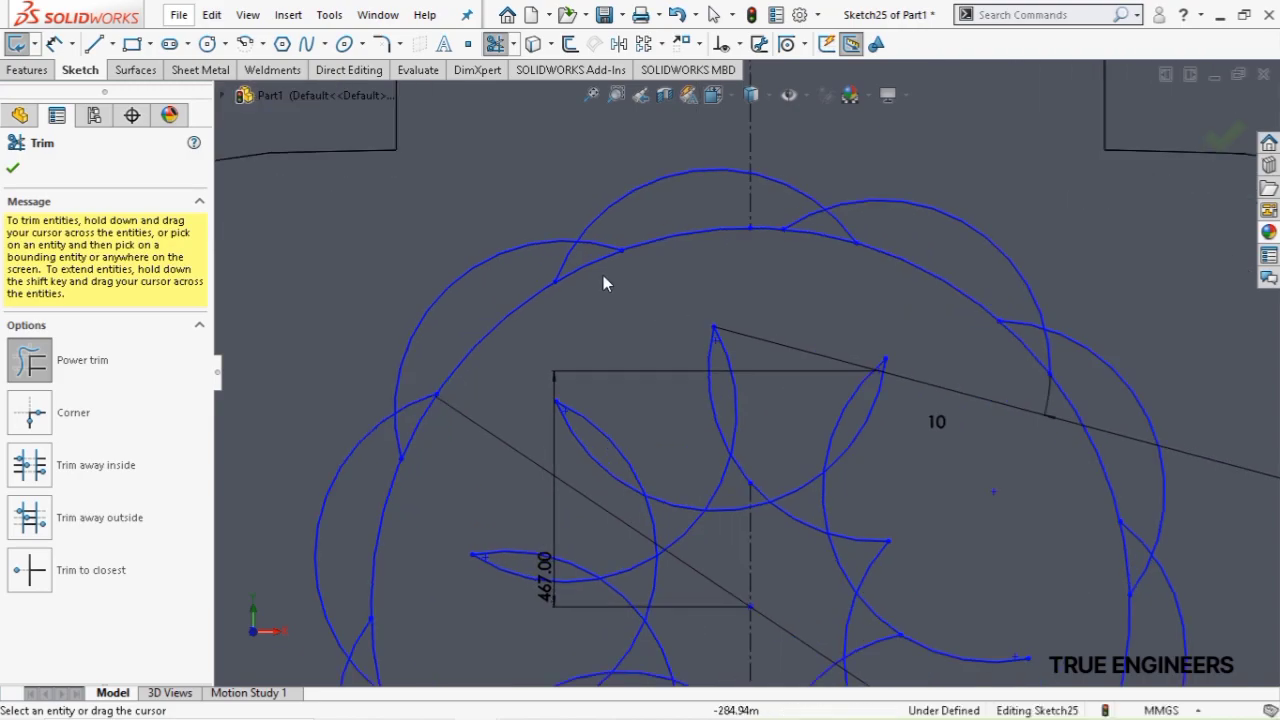
{"action": "left_click_drag", "start_coordinate": [623, 233], "coordinate": [587, 264]}
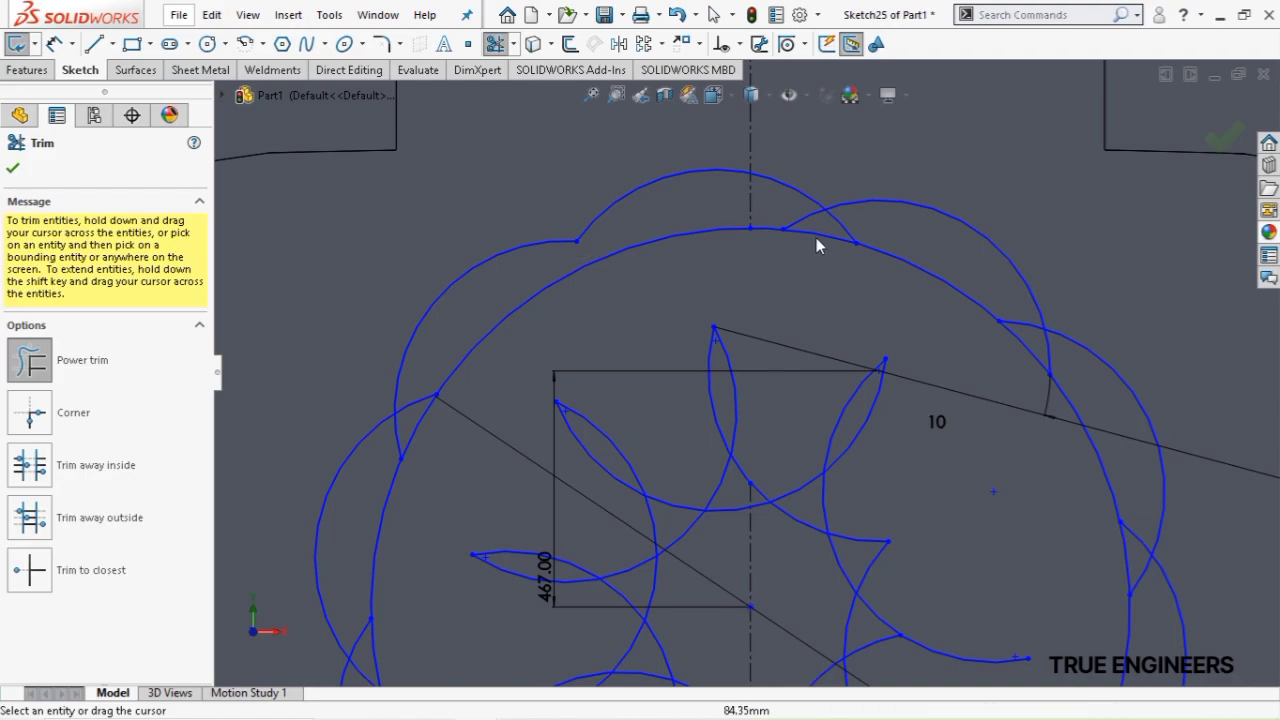
{"action": "left_click_drag", "start_coordinate": [780, 205], "coordinate": [982, 294]}
{"action": "mouse_move", "coordinate": [1033, 347]}
{"action": "left_mouse_down"}
{"action": "mouse_move", "coordinate": [1071, 371]}
{"action": "mouse_move", "coordinate": [1093, 409]}
{"action": "left_mouse_up"}
Trim away the large circle and the remaining overlapping arc ends all around the rosette, leaving only its scalloped outer outline
{"action": "scroll", "coordinate": [1093, 409], "scroll_direction": "up", "scroll_amount": 6}
{"action": "scroll", "coordinate": [892, 515], "scroll_direction": "down", "scroll_amount": 4}
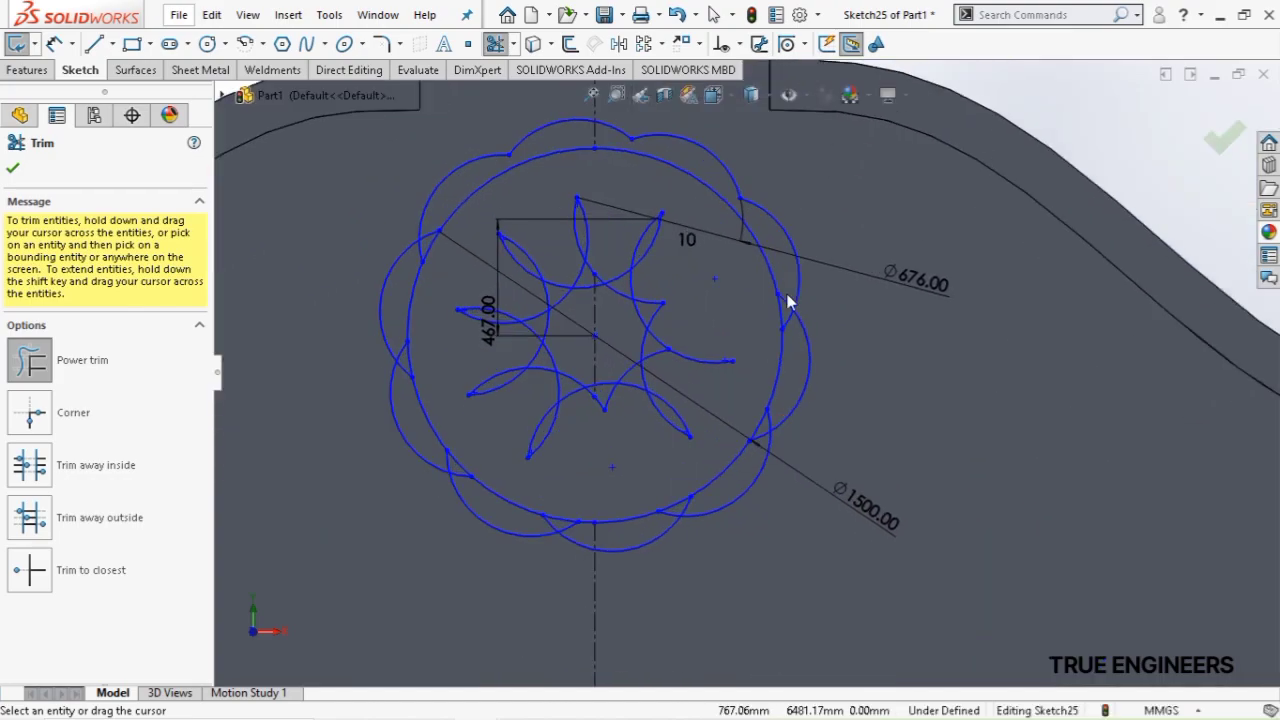
{"action": "mouse_move", "coordinate": [788, 352]}
{"action": "left_mouse_down"}
{"action": "mouse_move", "coordinate": [782, 410]}
{"action": "mouse_move", "coordinate": [720, 490]}
{"action": "mouse_move", "coordinate": [684, 512]}
{"action": "left_mouse_up"}
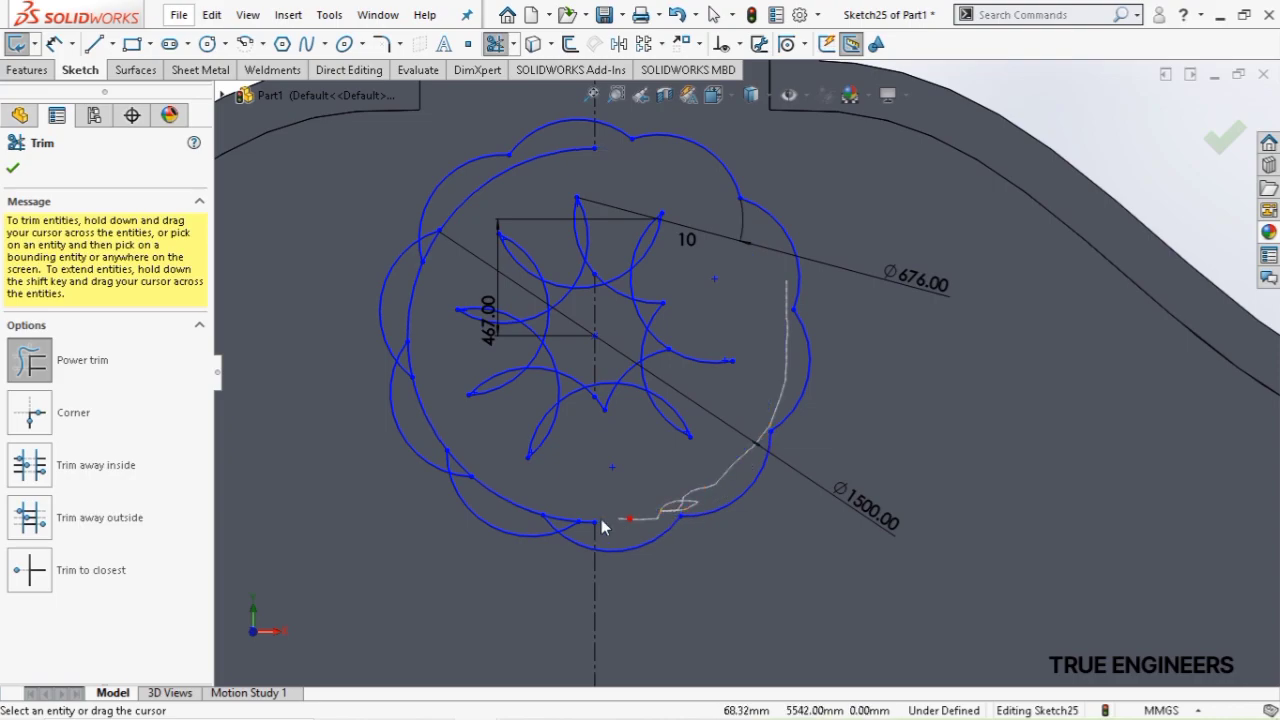
{"action": "mouse_move", "coordinate": [553, 529]}
{"action": "left_mouse_down"}
{"action": "mouse_move", "coordinate": [481, 499]}
{"action": "mouse_move", "coordinate": [443, 451]}
{"action": "mouse_move", "coordinate": [403, 333]}
{"action": "left_mouse_up"}
{"action": "mouse_move", "coordinate": [418, 290]}
{"action": "left_mouse_down"}
{"action": "mouse_move", "coordinate": [437, 234]}
{"action": "mouse_move", "coordinate": [420, 263]}
{"action": "left_mouse_up"}
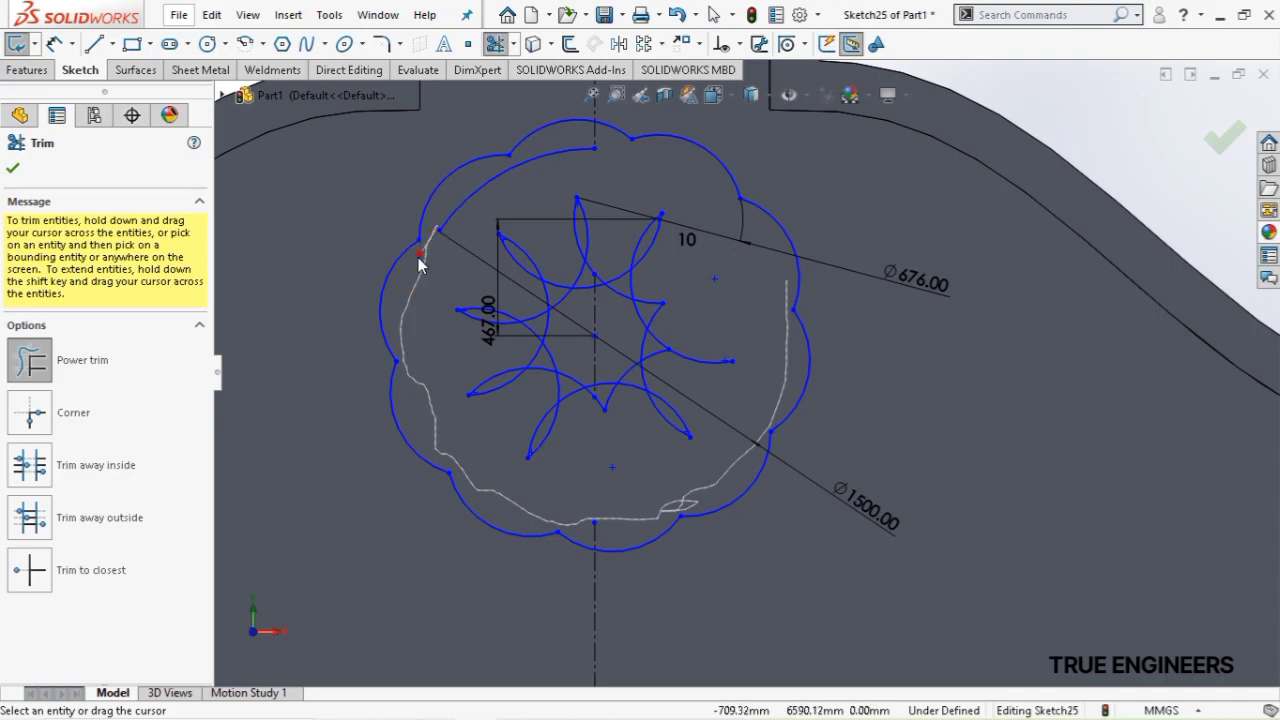
{"action": "mouse_move", "coordinate": [499, 182]}
{"action": "left_mouse_down"}
{"action": "mouse_move", "coordinate": [522, 171]}
{"action": "mouse_move", "coordinate": [618, 228]}
{"action": "left_mouse_up"}
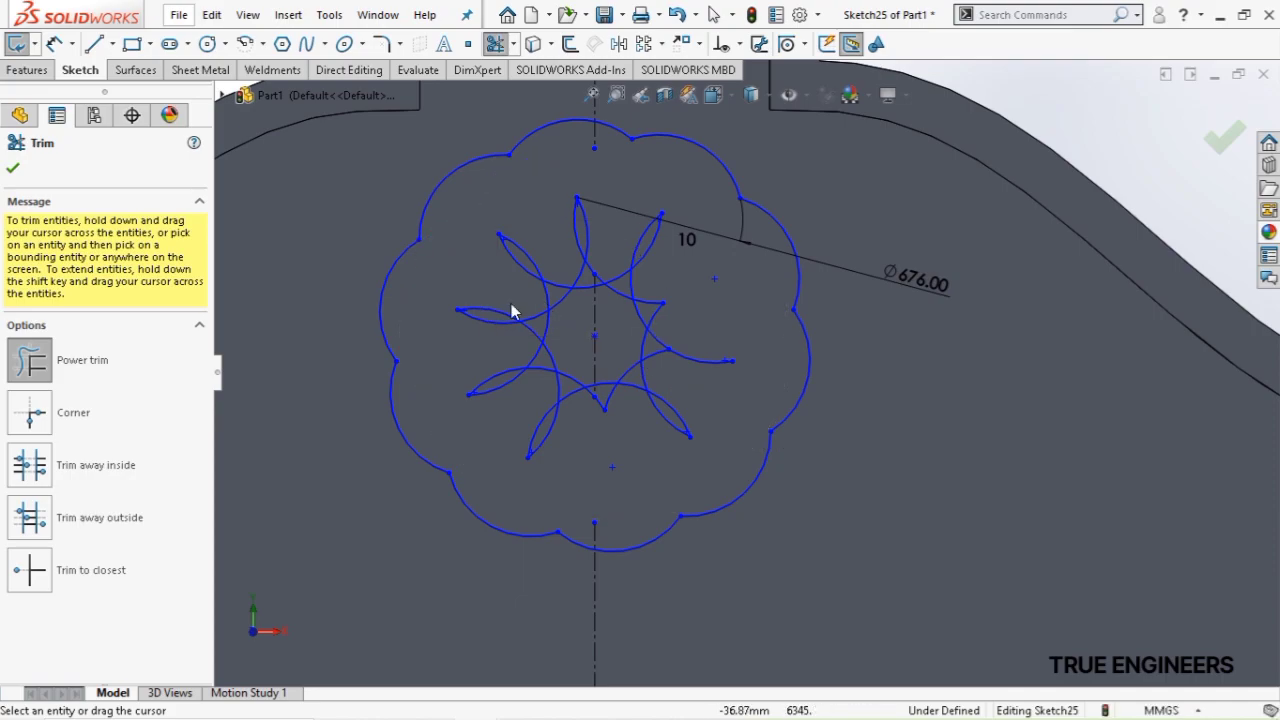
Remove all leftover arc segments and the pattern dimensions inside the scalloped outline
{"action": "left_click_drag", "start_coordinate": [587, 353], "coordinate": [660, 405]}
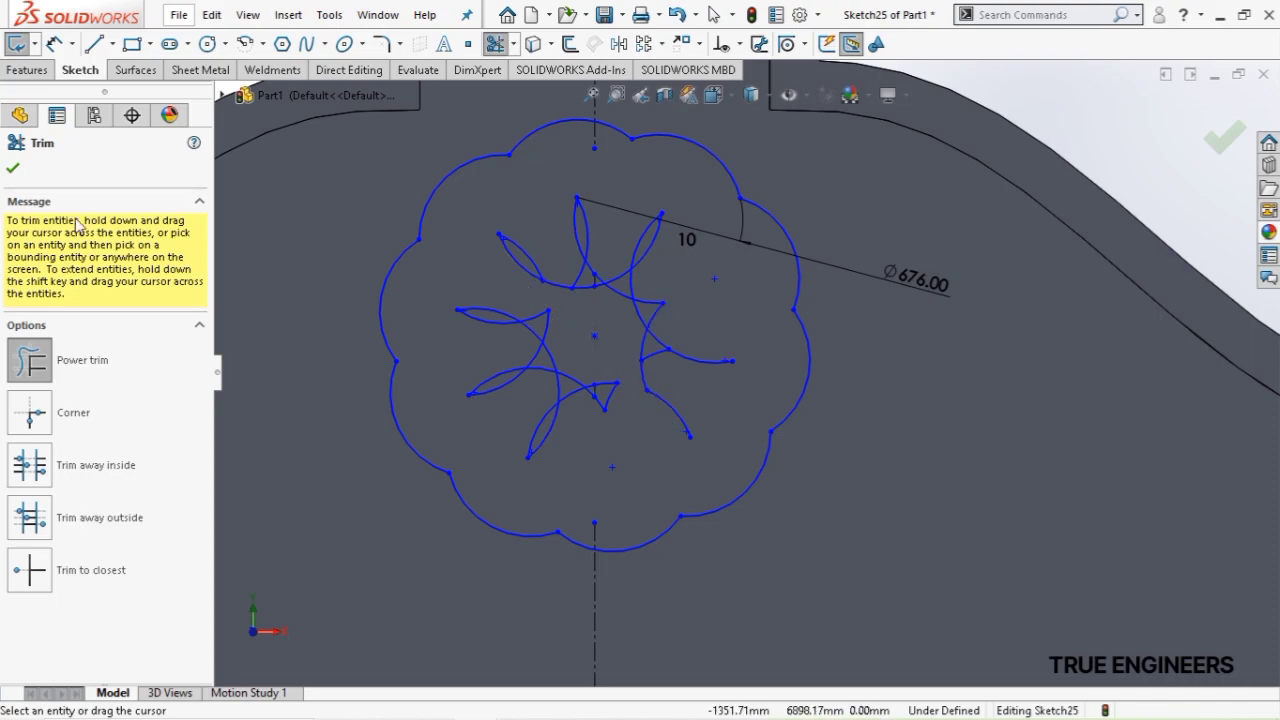
{"action": "left_click", "coordinate": [16, 171]}
{"action": "mouse_move", "coordinate": [464, 181]}
{"action": "left_mouse_down"}
{"action": "mouse_move", "coordinate": [681, 468]}
{"action": "mouse_move", "coordinate": [770, 492]}
{"action": "mouse_move", "coordinate": [755, 475]}
{"action": "left_mouse_up"}
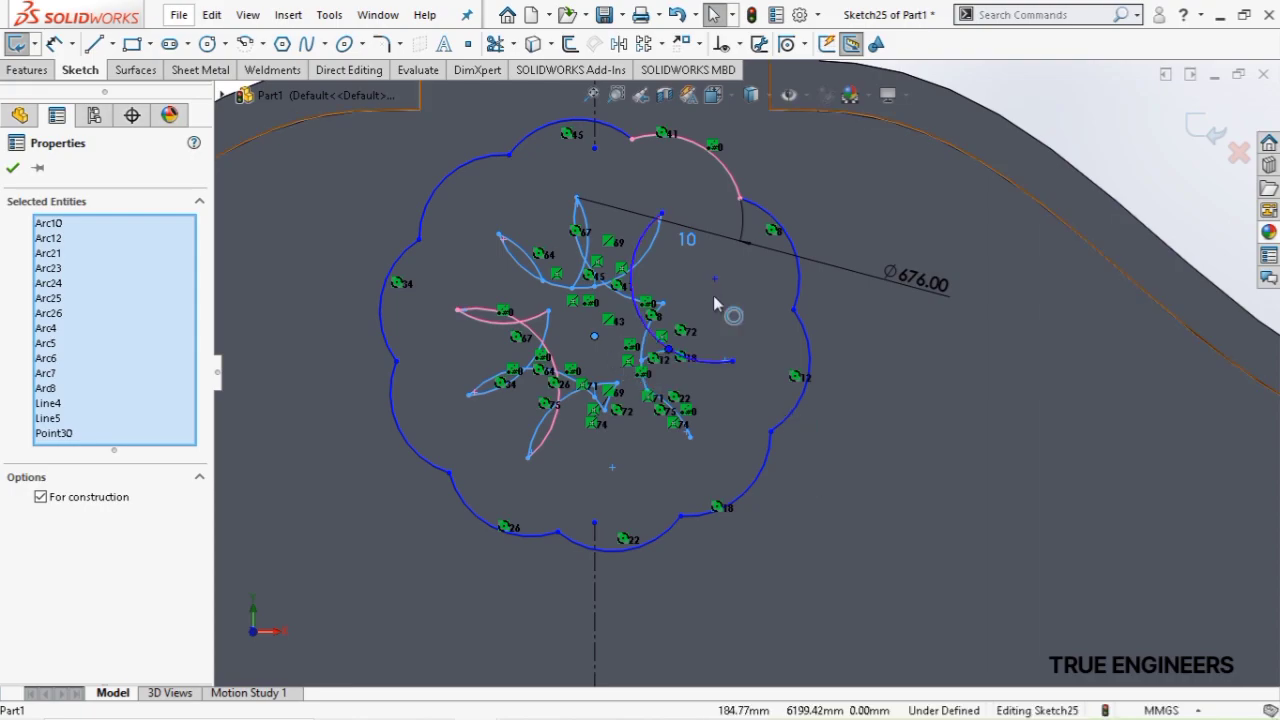
{"action": "key", "text": "Escape"}
{"action": "left_click_drag", "start_coordinate": [710, 451], "coordinate": [462, 222]}
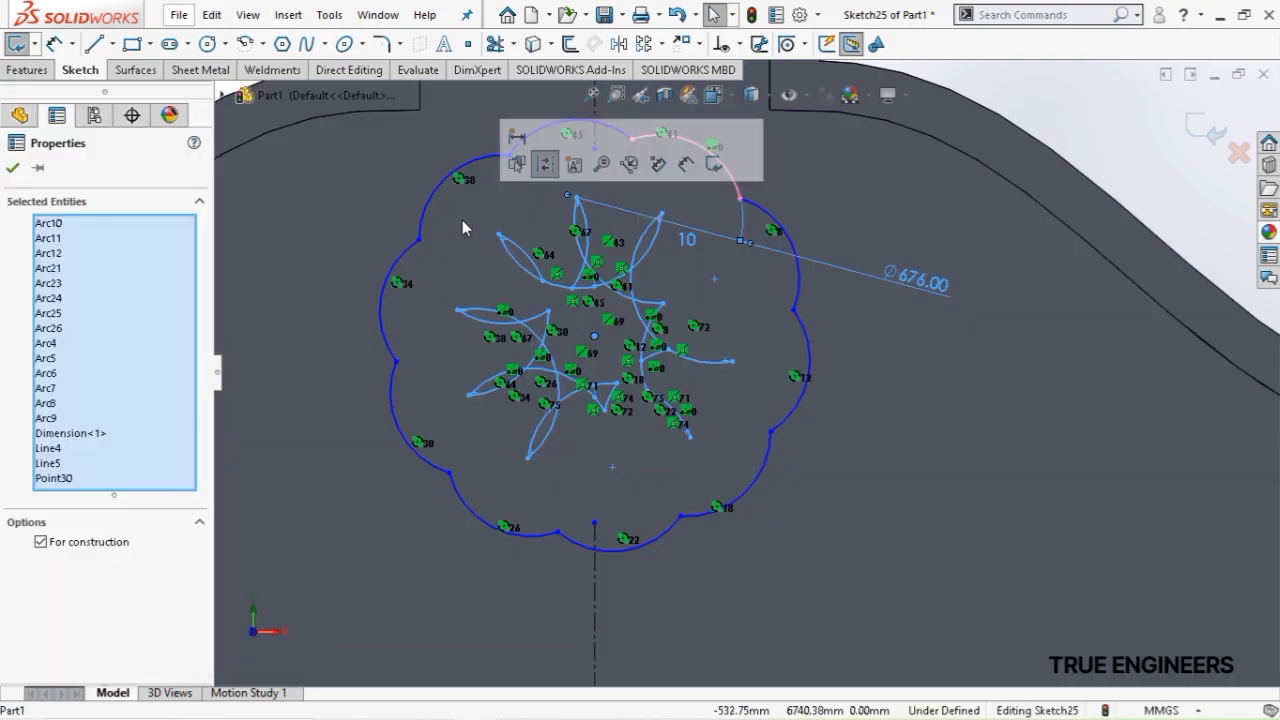
{"action": "key", "text": "Delete"}
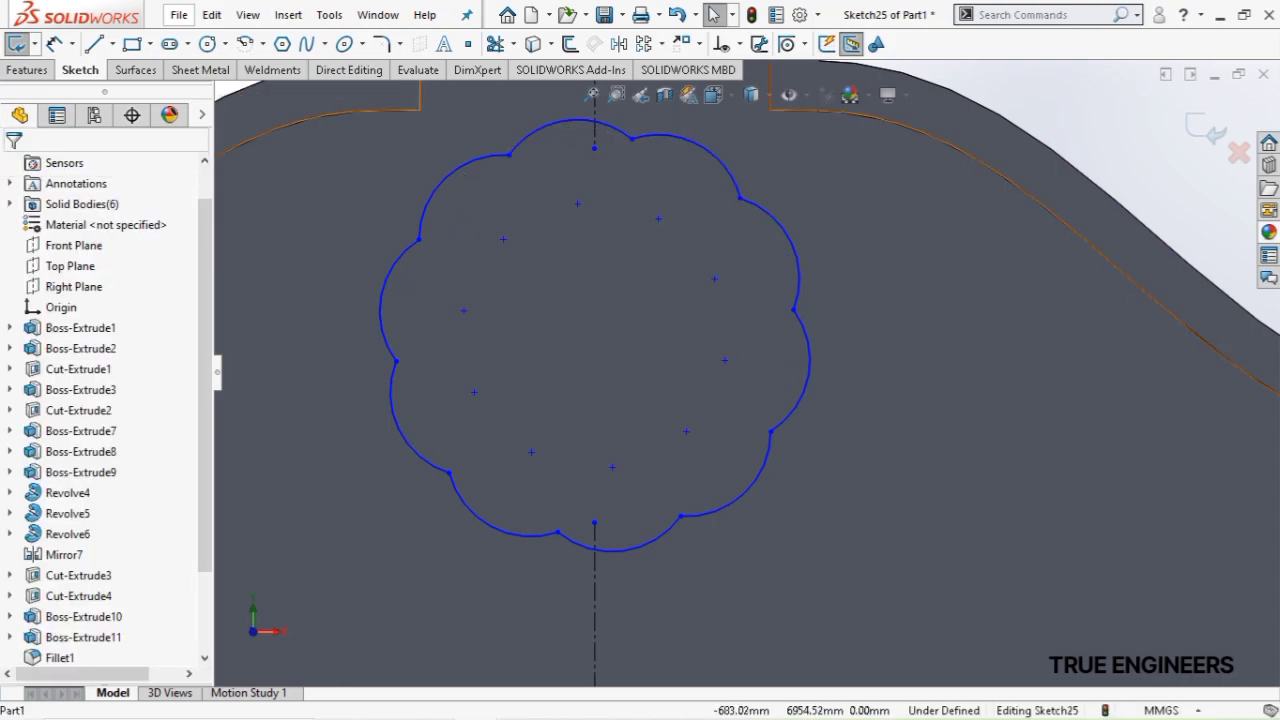
Cut-extrude the scalloped rosette outline into the front facade to a blind depth of 10 mm
{"action": "left_click", "coordinate": [28, 70]}
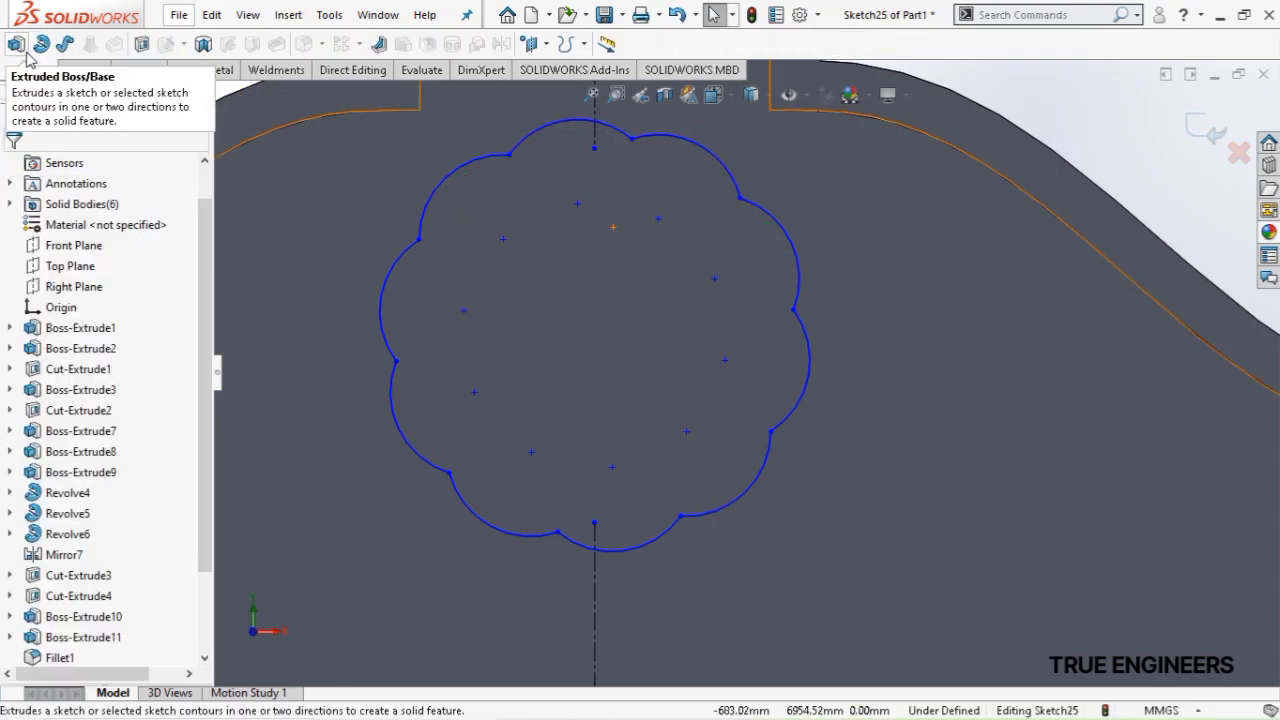
{"action": "left_click", "coordinate": [143, 46]}
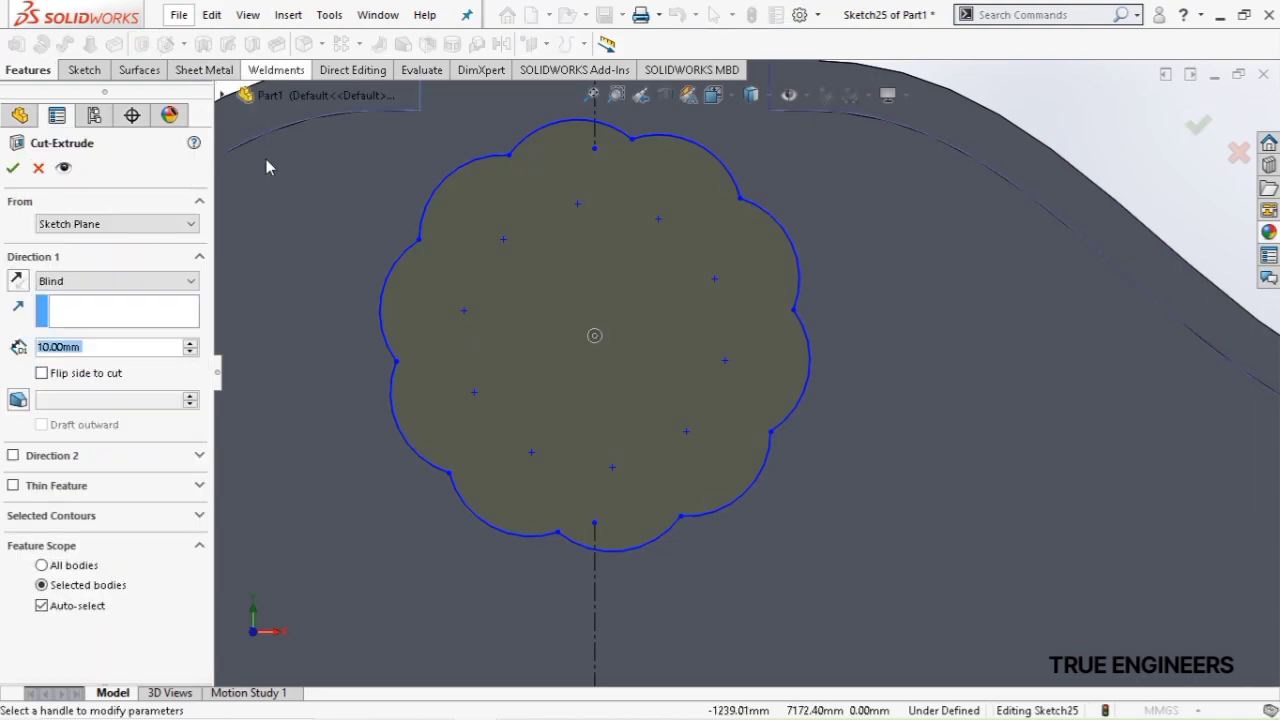
{"action": "left_click", "coordinate": [12, 169]}
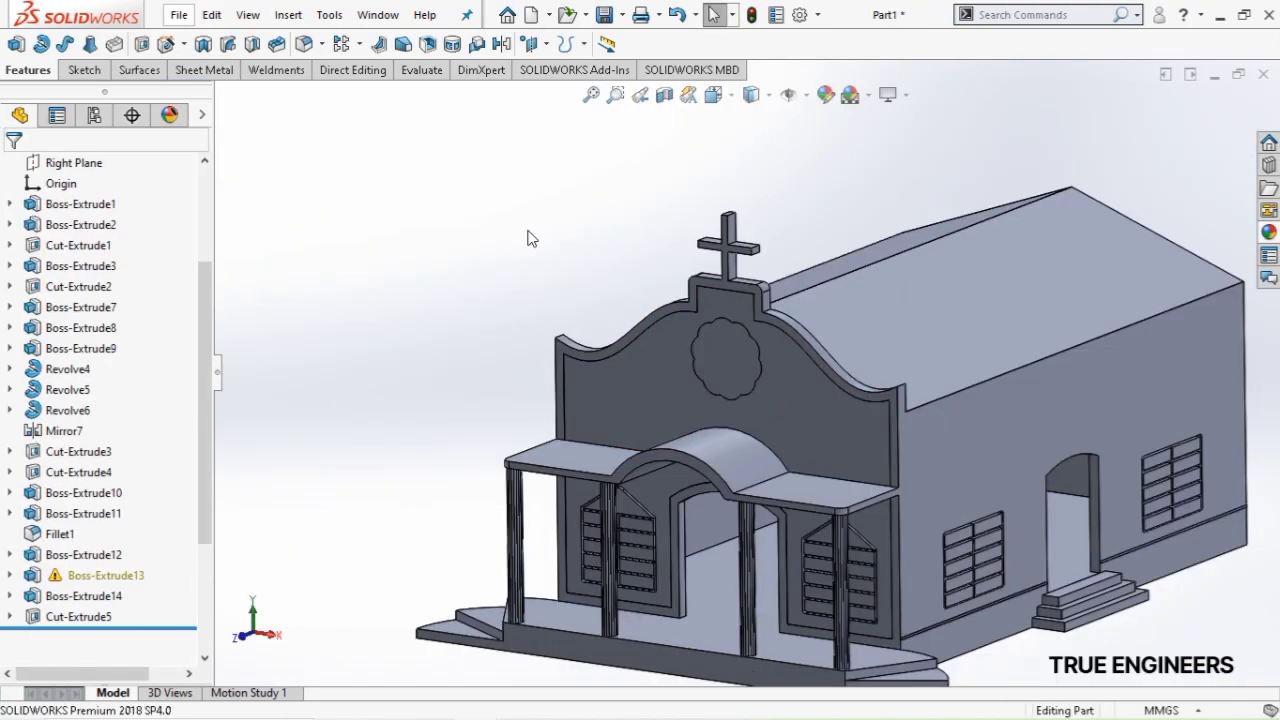
Sketch a corner rectangle on the Top Plane enclosing the whole church footprint, about 15738 mm wide and 18854 mm long
{"action": "scroll", "coordinate": [72, 322], "scroll_direction": "up", "scroll_amount": 3}
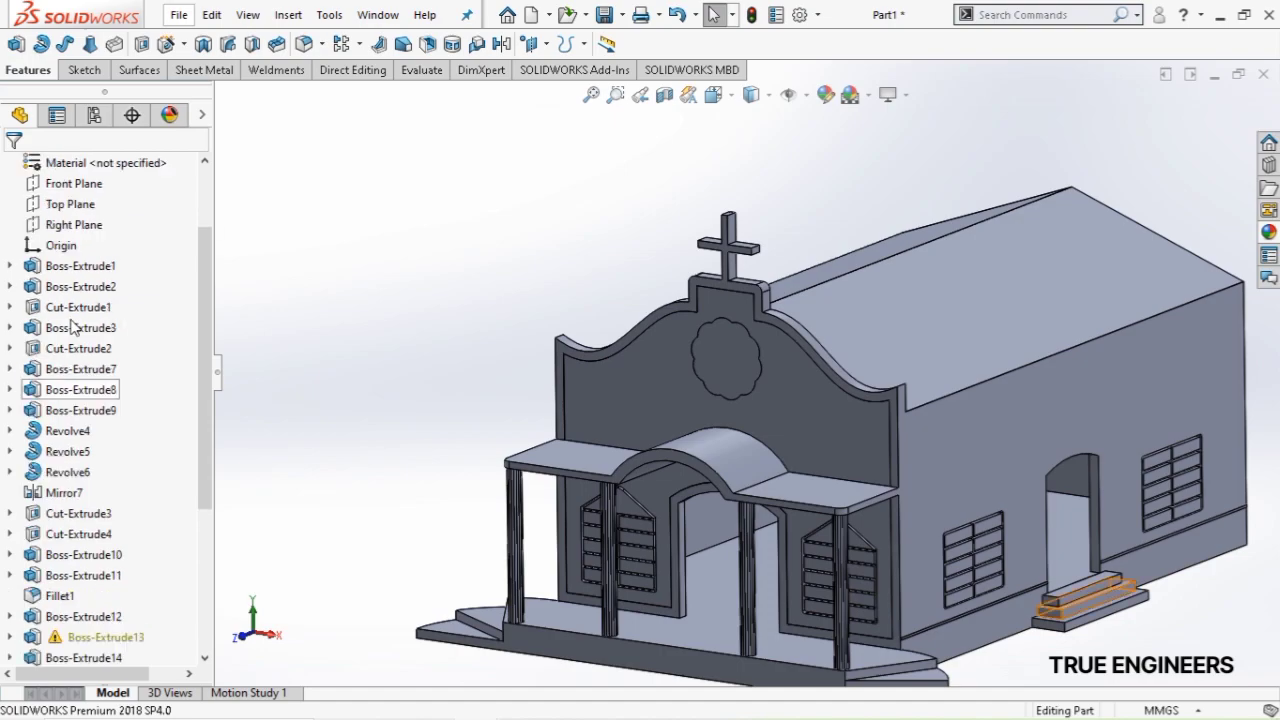
{"action": "left_click", "coordinate": [72, 307]}
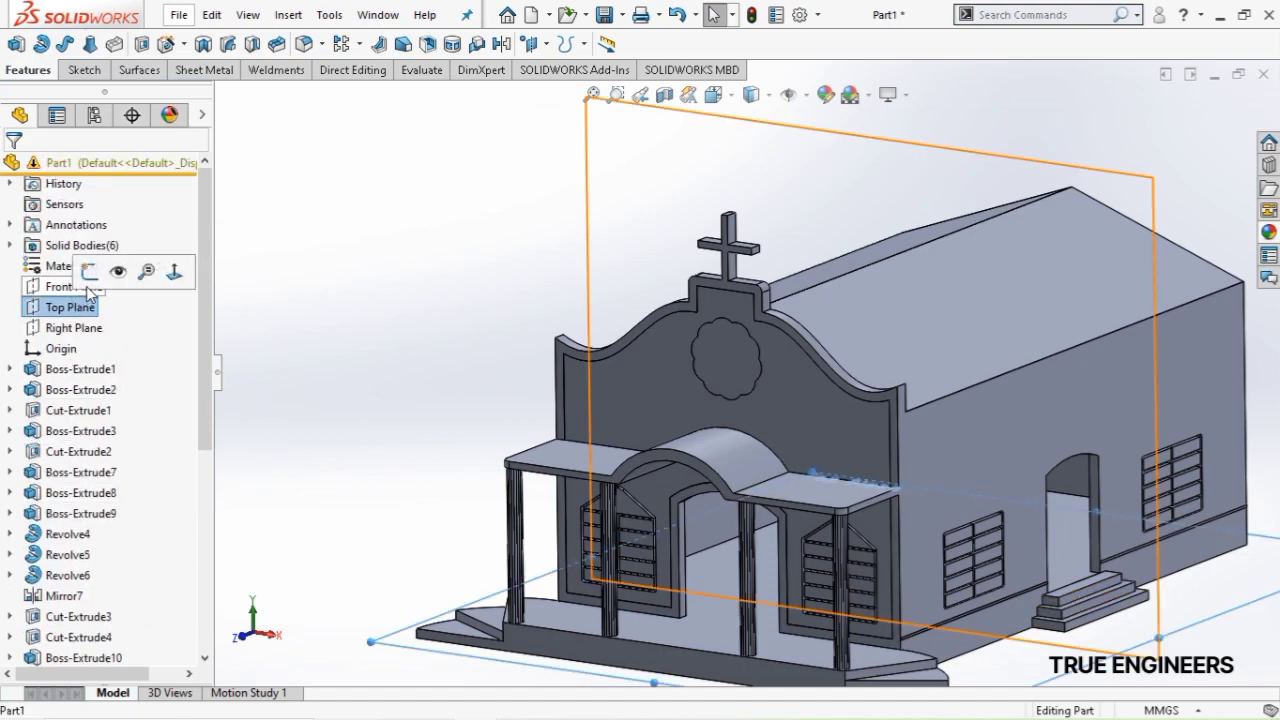
{"action": "left_click", "coordinate": [88, 274]}
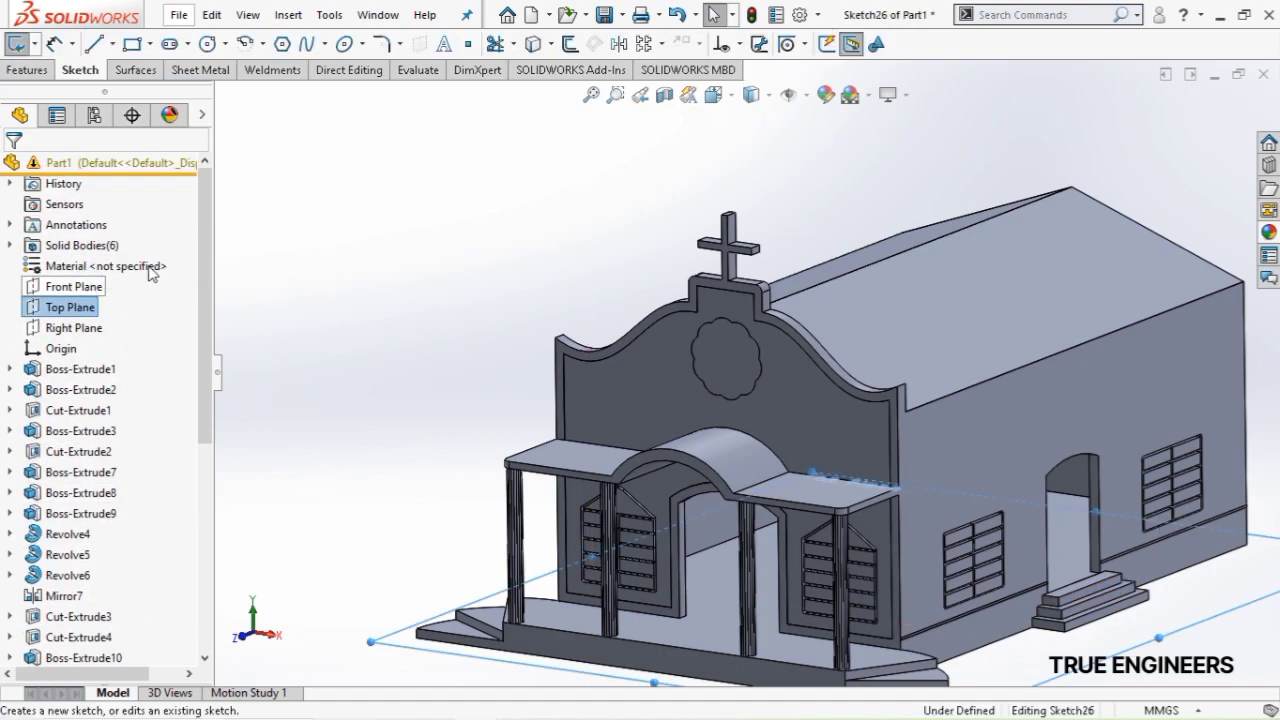
{"action": "right_click", "coordinate": [74, 307]}
{"action": "left_click", "coordinate": [173, 277]}
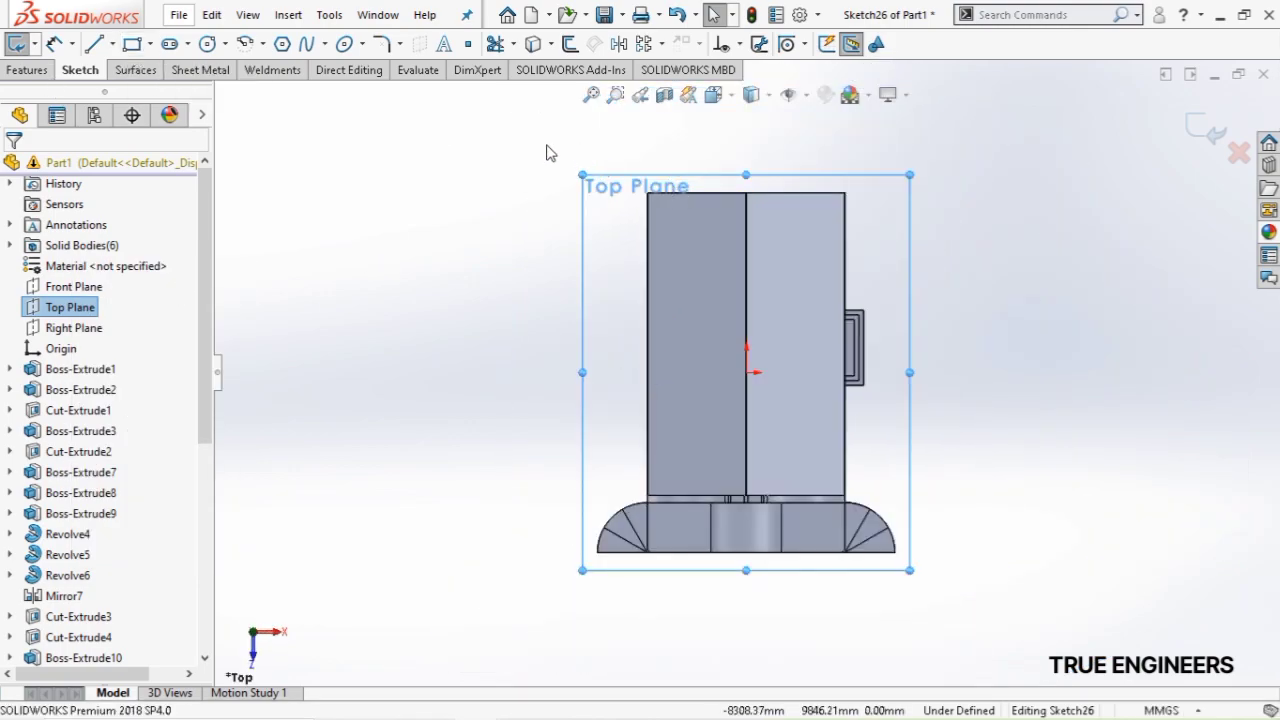
{"action": "left_click", "coordinate": [134, 45]}
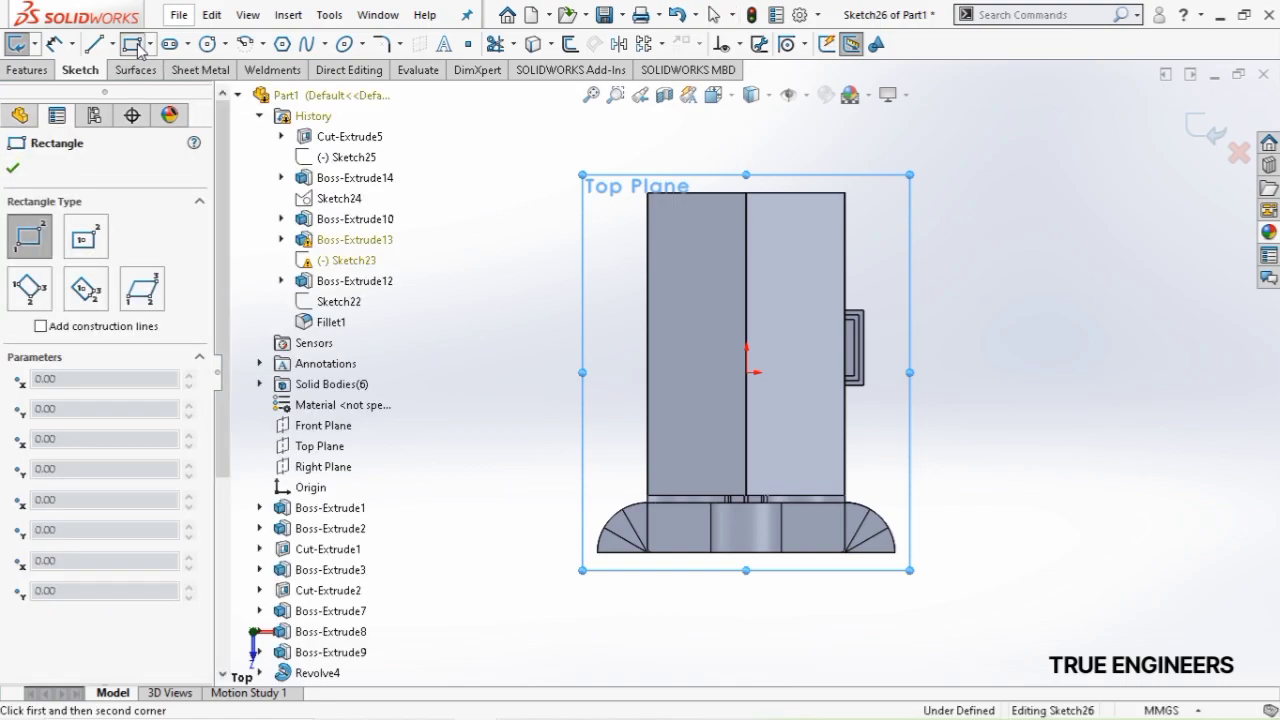
{"action": "left_click", "coordinate": [556, 150]}
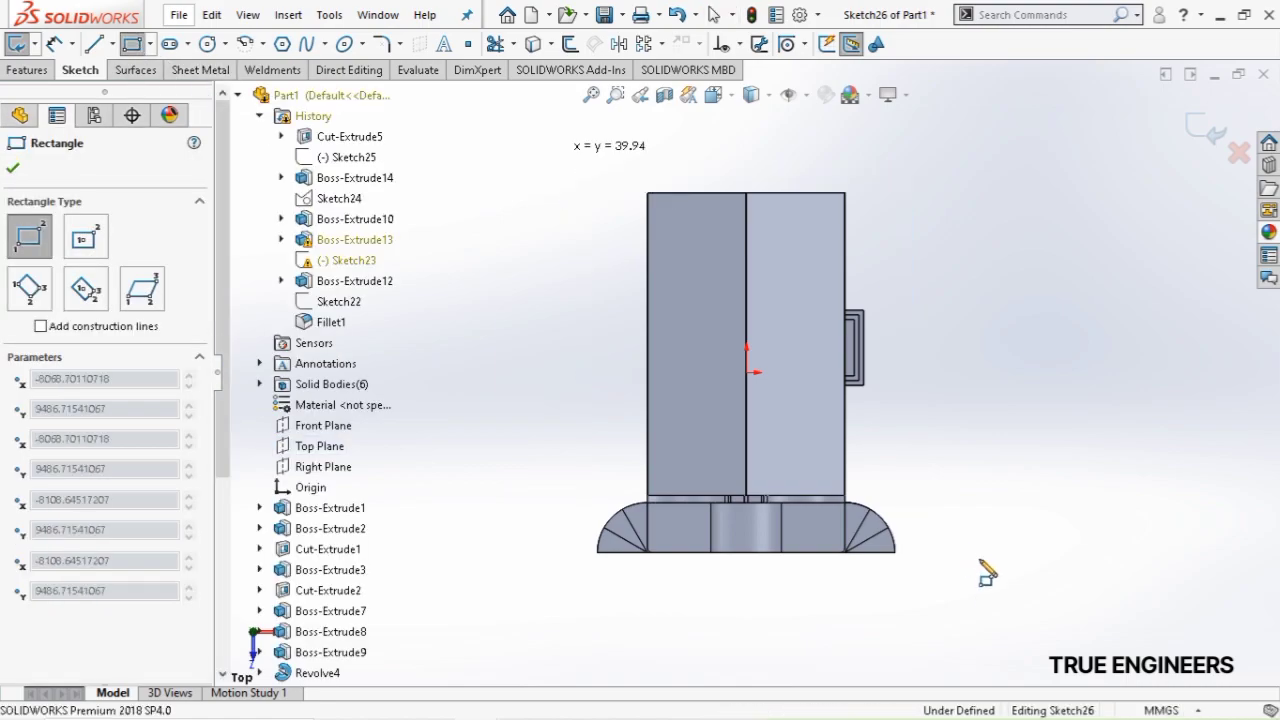
{"action": "left_click", "coordinate": [926, 592]}
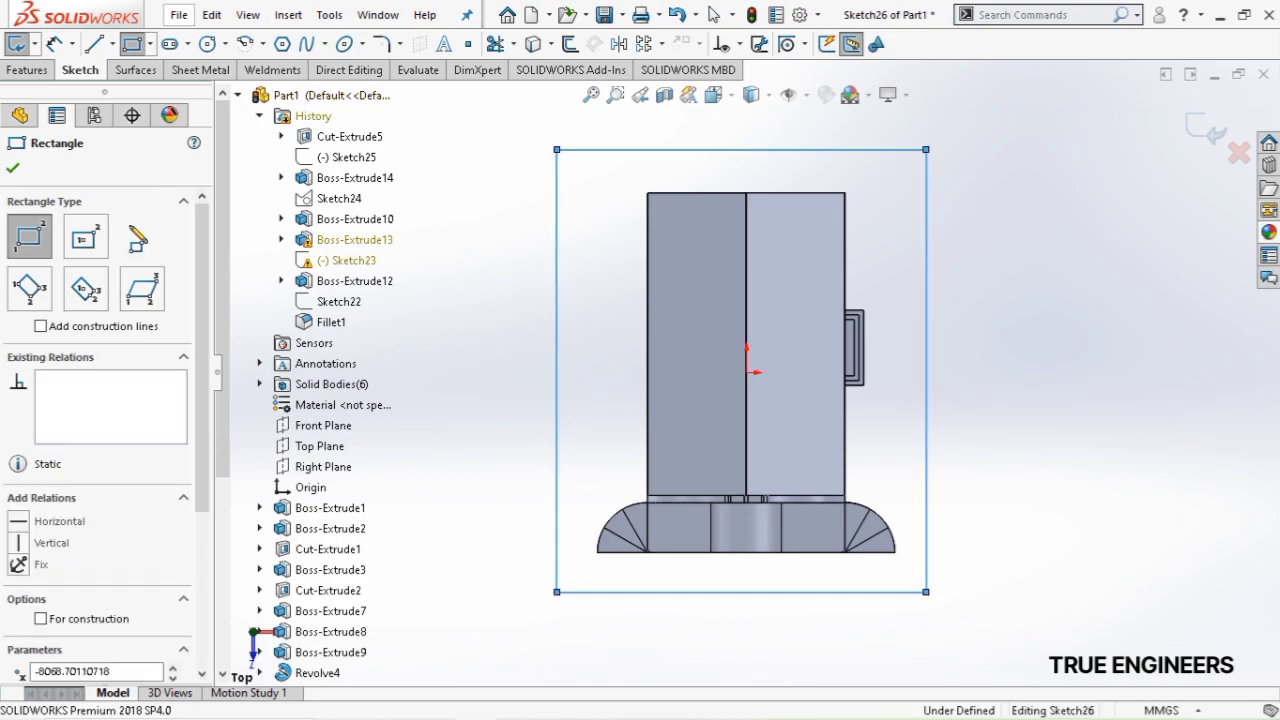
Dimension the ground rectangle to 19200 mm long and 18700 mm wide
{"action": "left_click", "coordinate": [55, 43]}
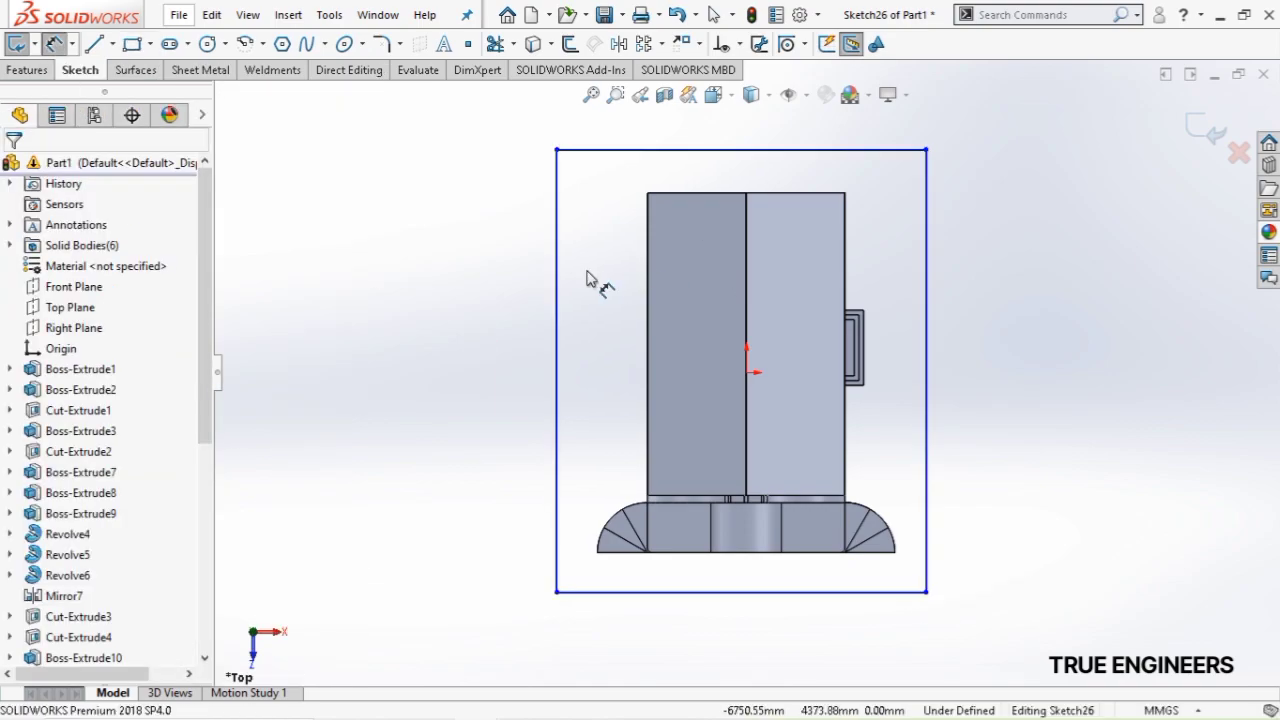
{"action": "left_click", "coordinate": [556, 318]}
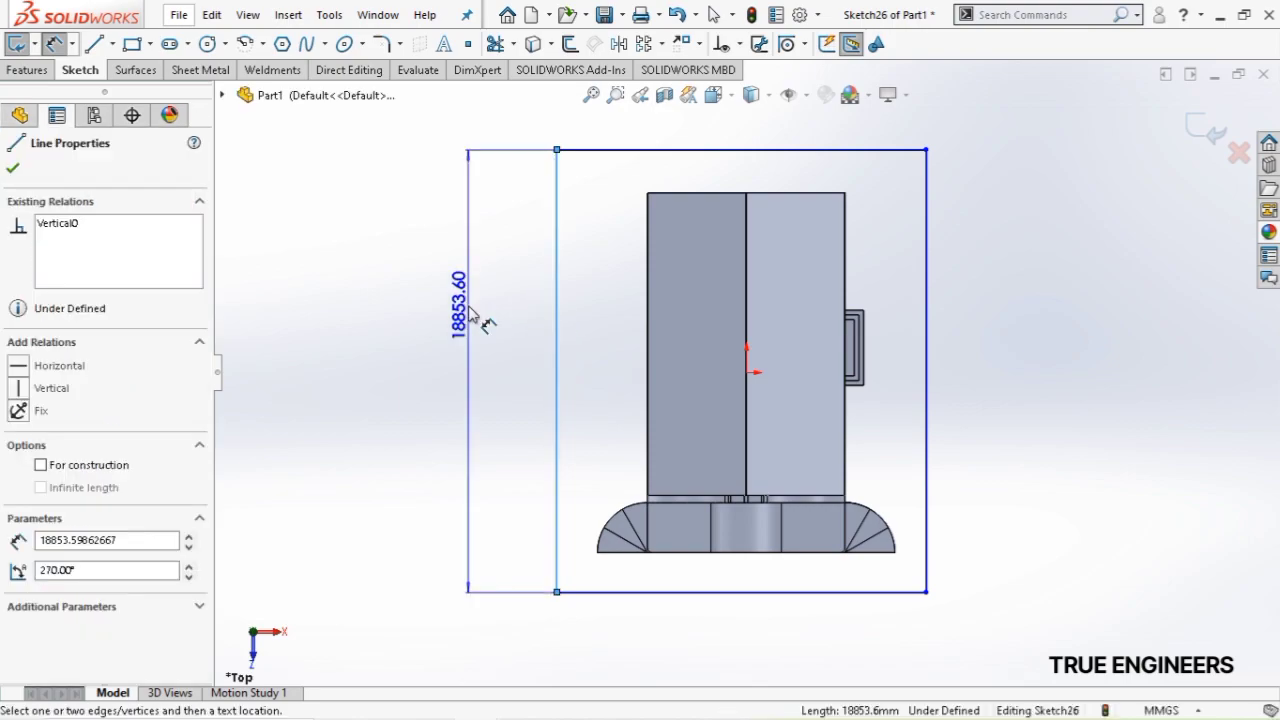
{"action": "left_click", "coordinate": [472, 316]}
{"action": "type", "text": "1920"}
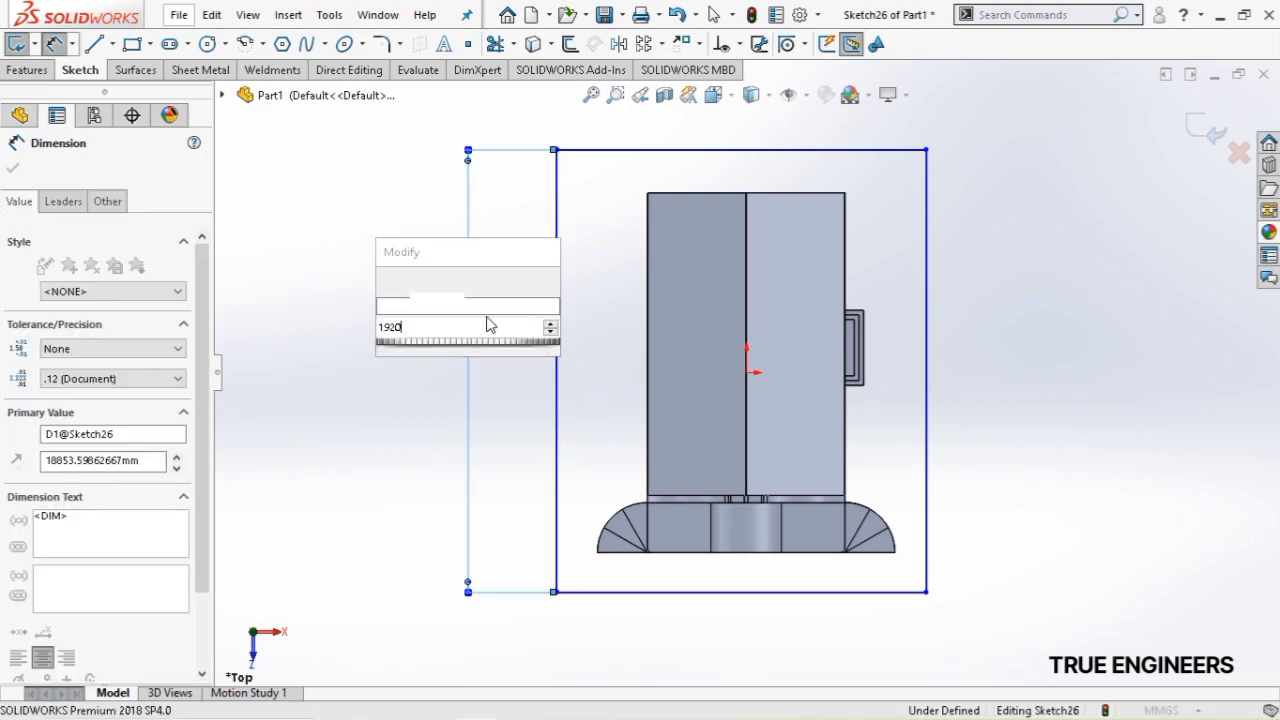
{"action": "key", "text": "Escape"}
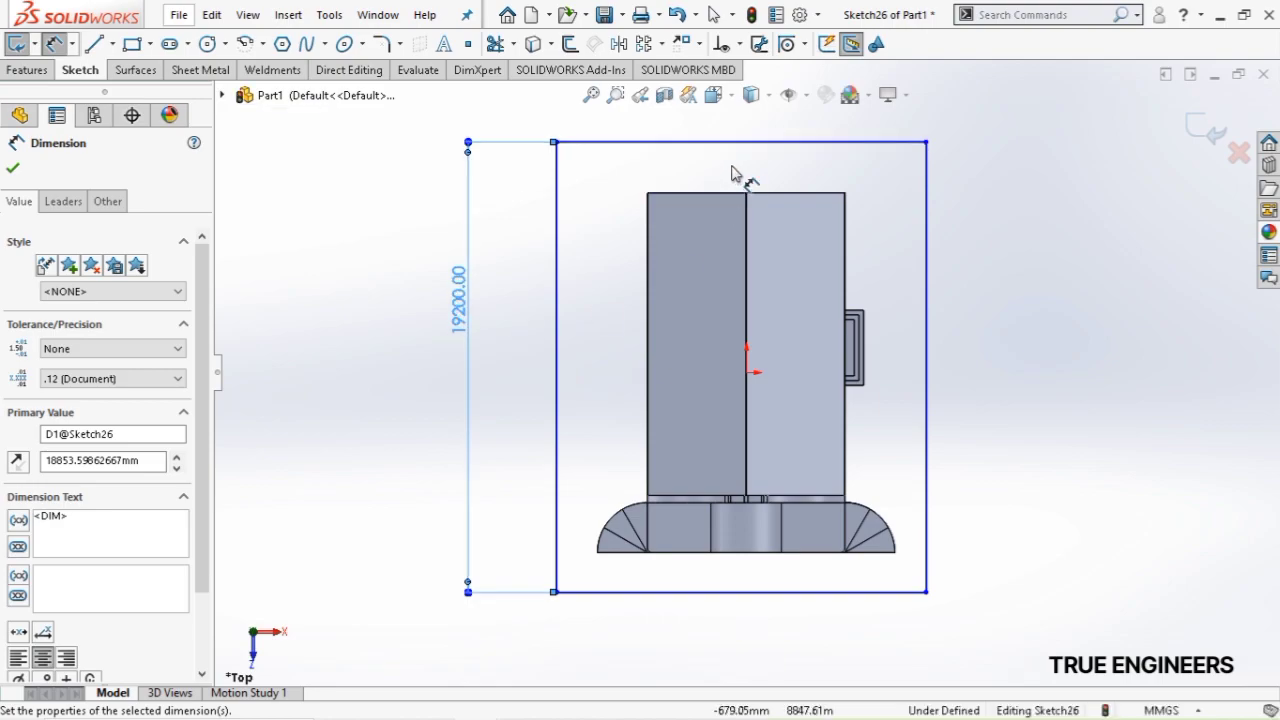
{"action": "left_click", "coordinate": [997, 152]}
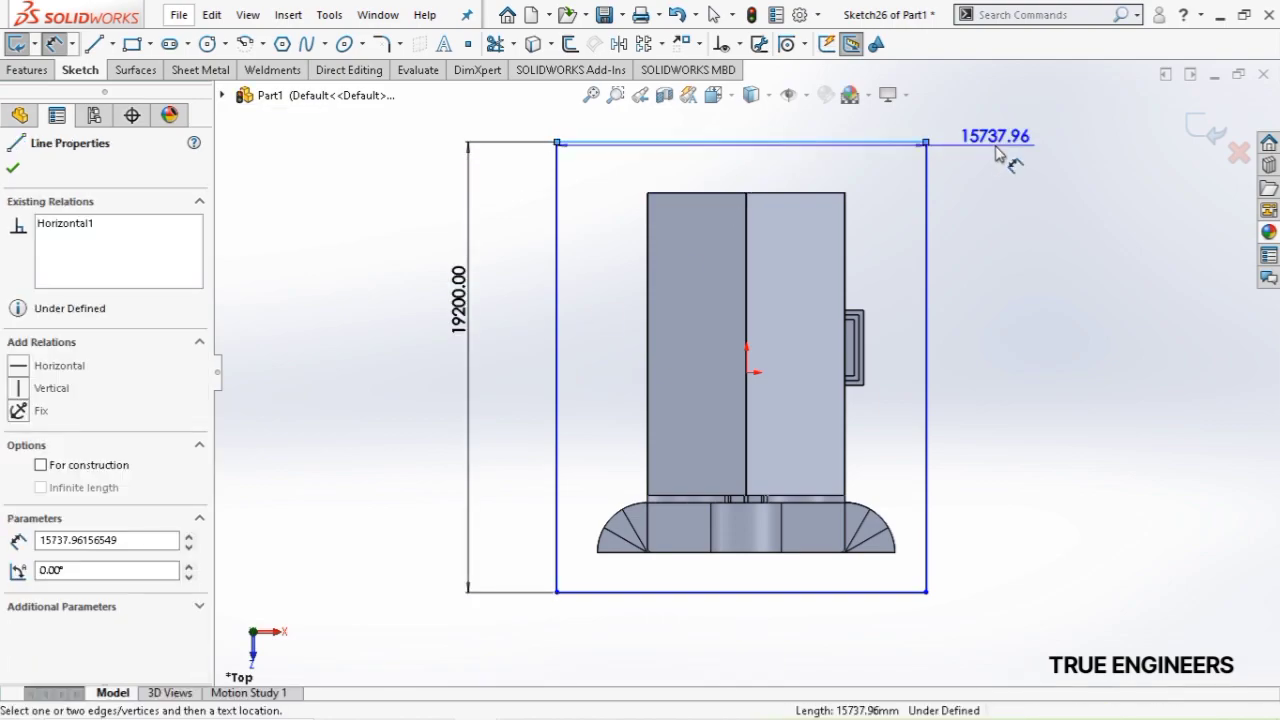
{"action": "left_click", "coordinate": [997, 152]}
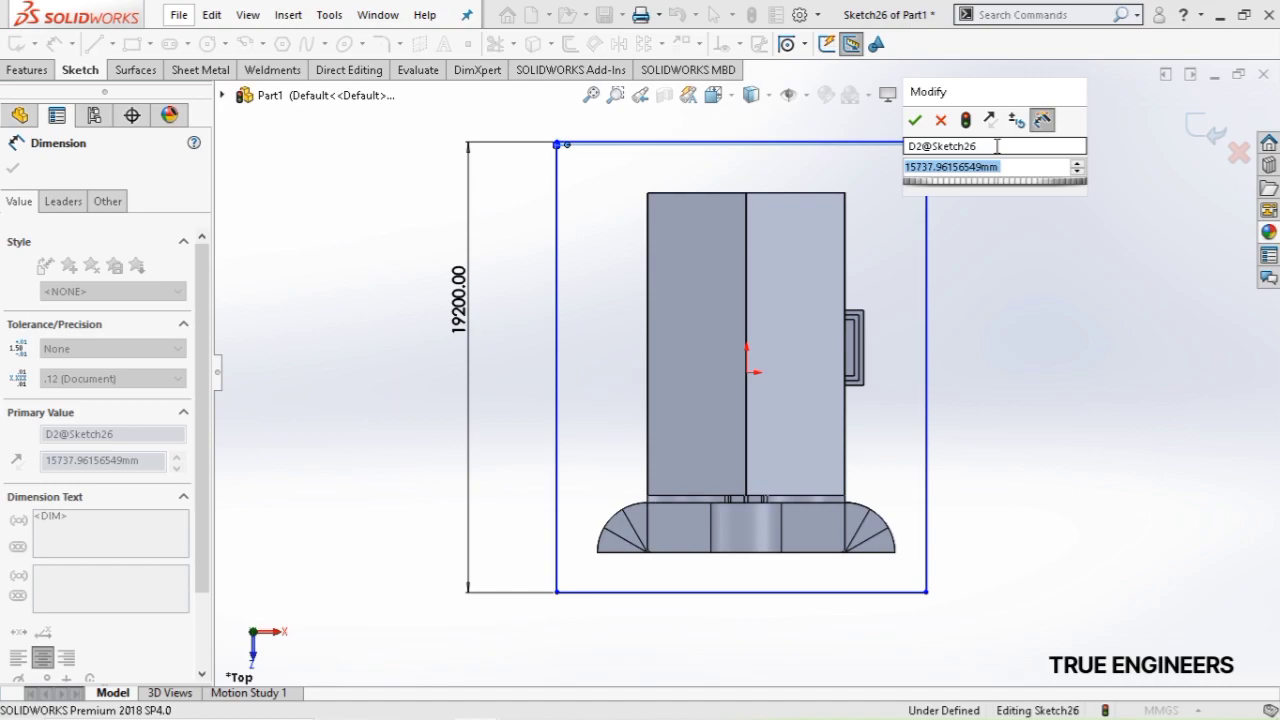
{"action": "type", "text": "18700"}
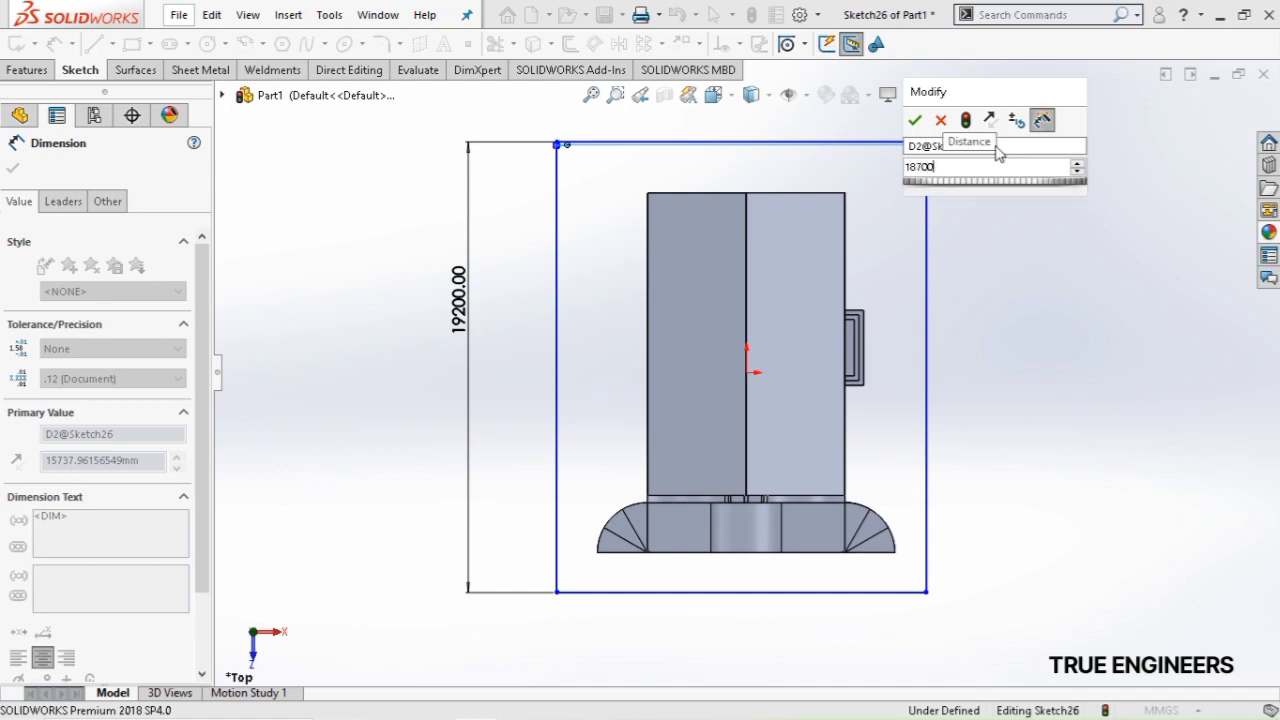
{"action": "key", "text": "Return"}
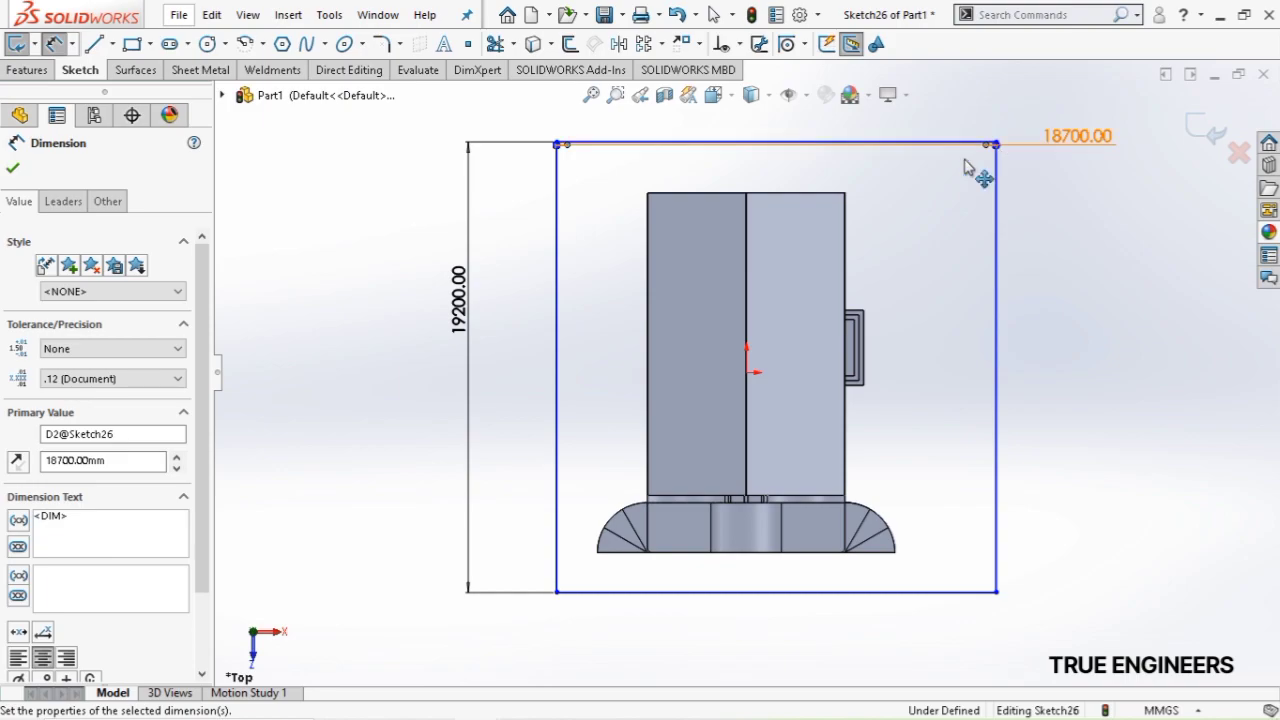
Set the rectangle's front line 2800 mm from the porch base's front edge and shift the rectangle sideways to roughly centre it around the church
{"action": "left_click", "coordinate": [797, 561]}
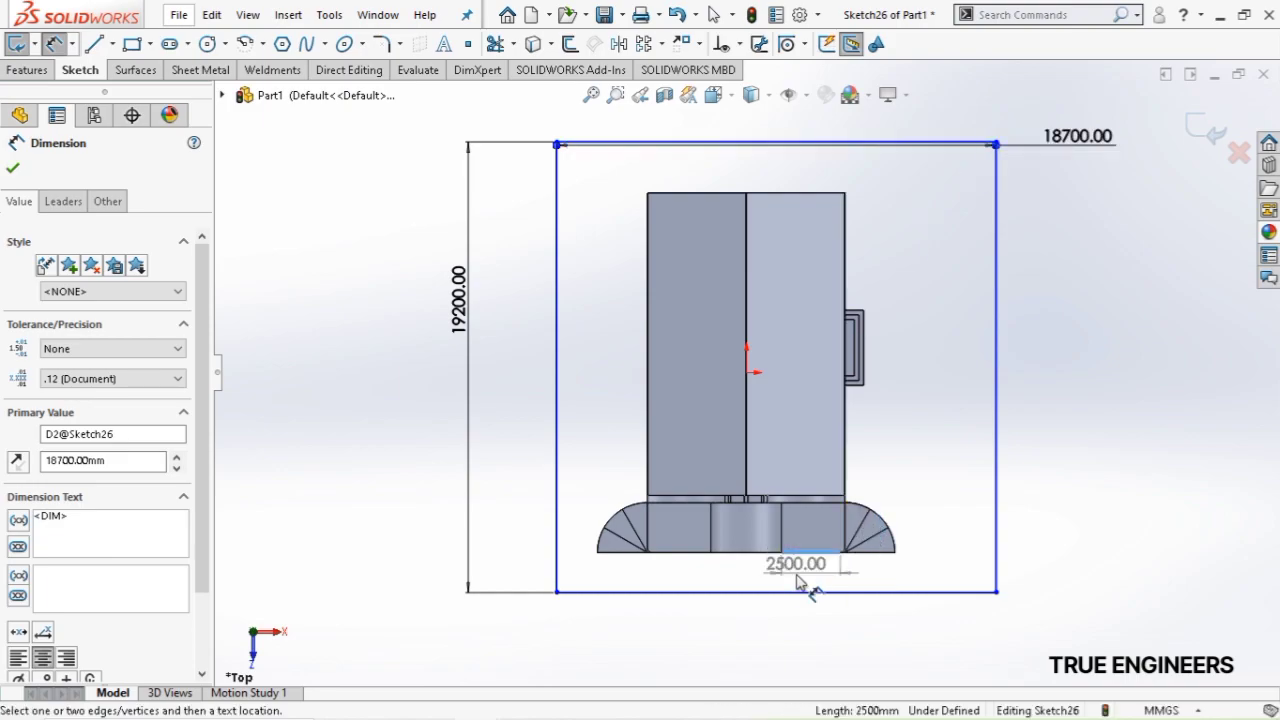
{"action": "left_click", "coordinate": [707, 591]}
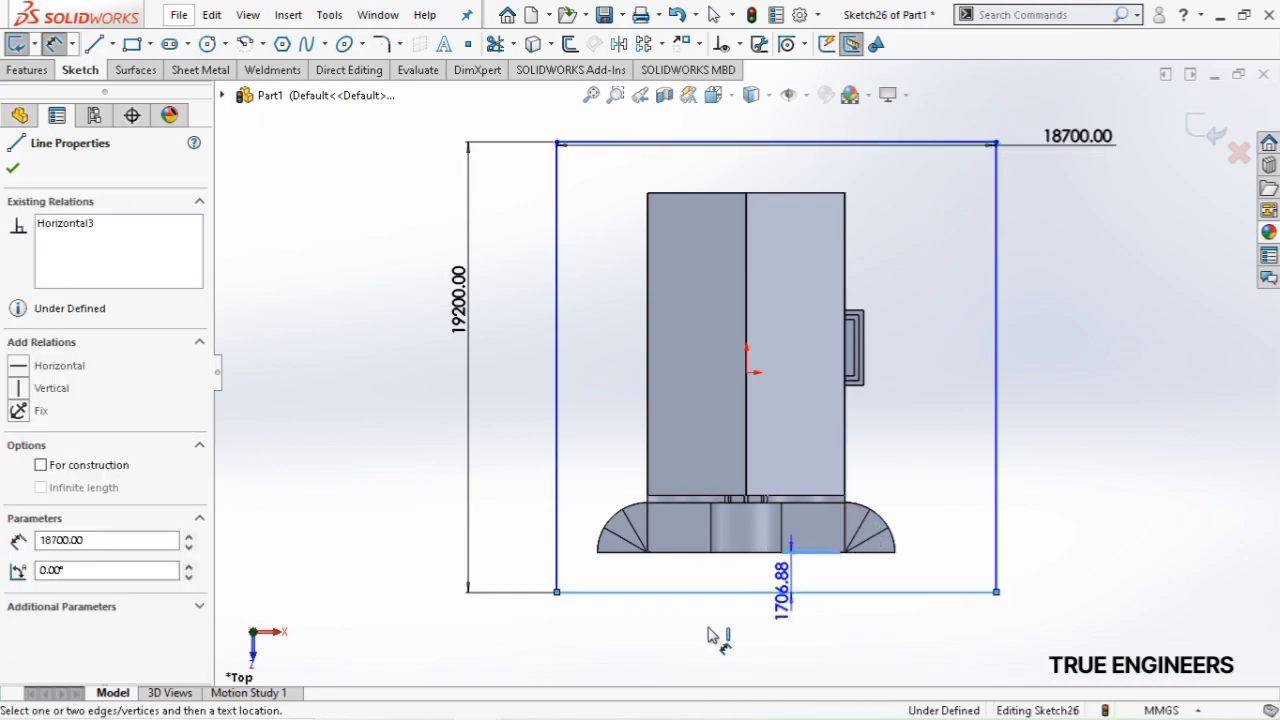
{"action": "left_click", "coordinate": [720, 620]}
{"action": "type", "text": "2800"}
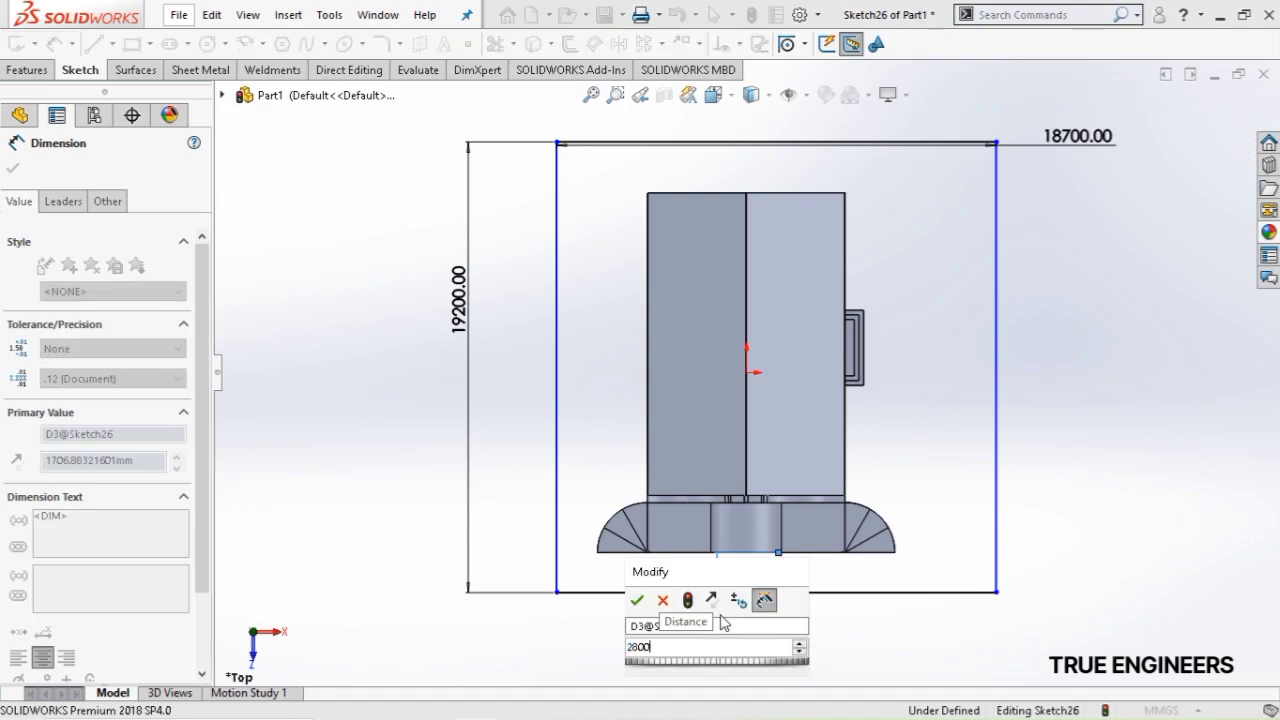
{"action": "key", "text": "Return"}
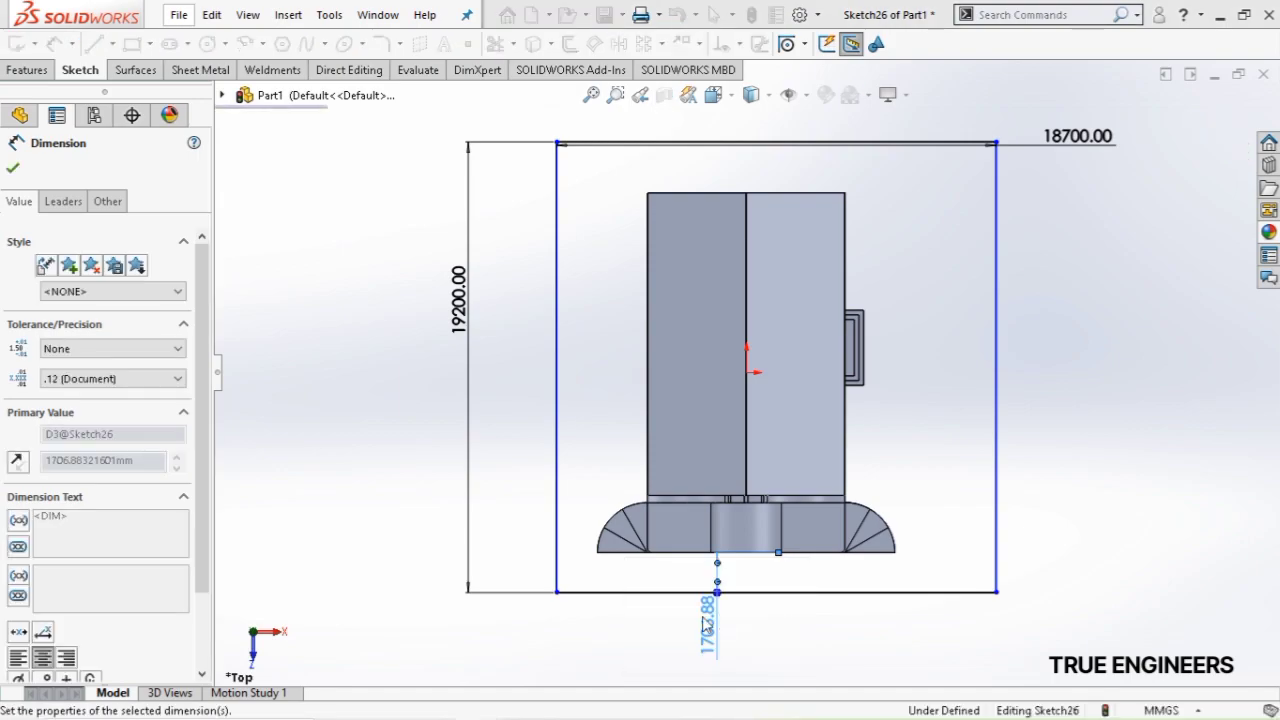
{"action": "key", "text": "Escape"}
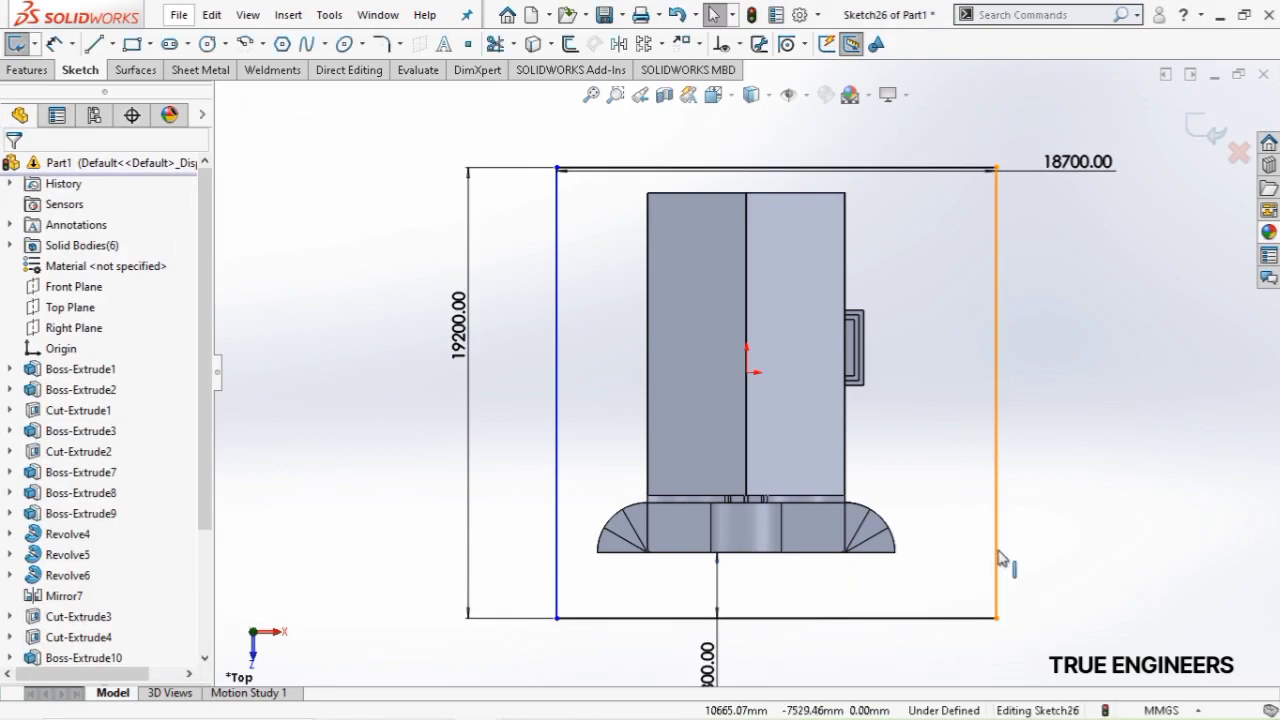
{"action": "left_click", "coordinate": [995, 561]}
{"action": "left_click_drag", "start_coordinate": [995, 561], "coordinate": [970, 562]}
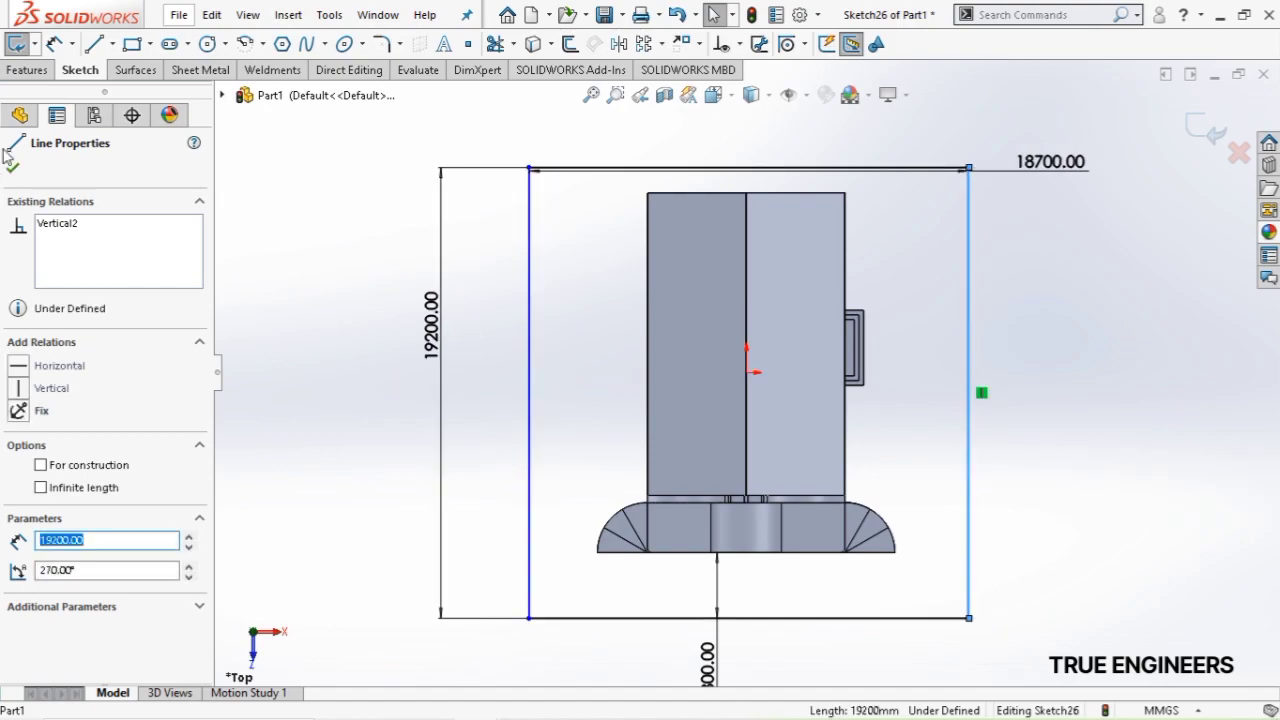
Extrude the ground rectangle 150 mm downward as a separate body, without merging the result
{"action": "left_click", "coordinate": [27, 70]}
{"action": "left_click", "coordinate": [15, 45]}
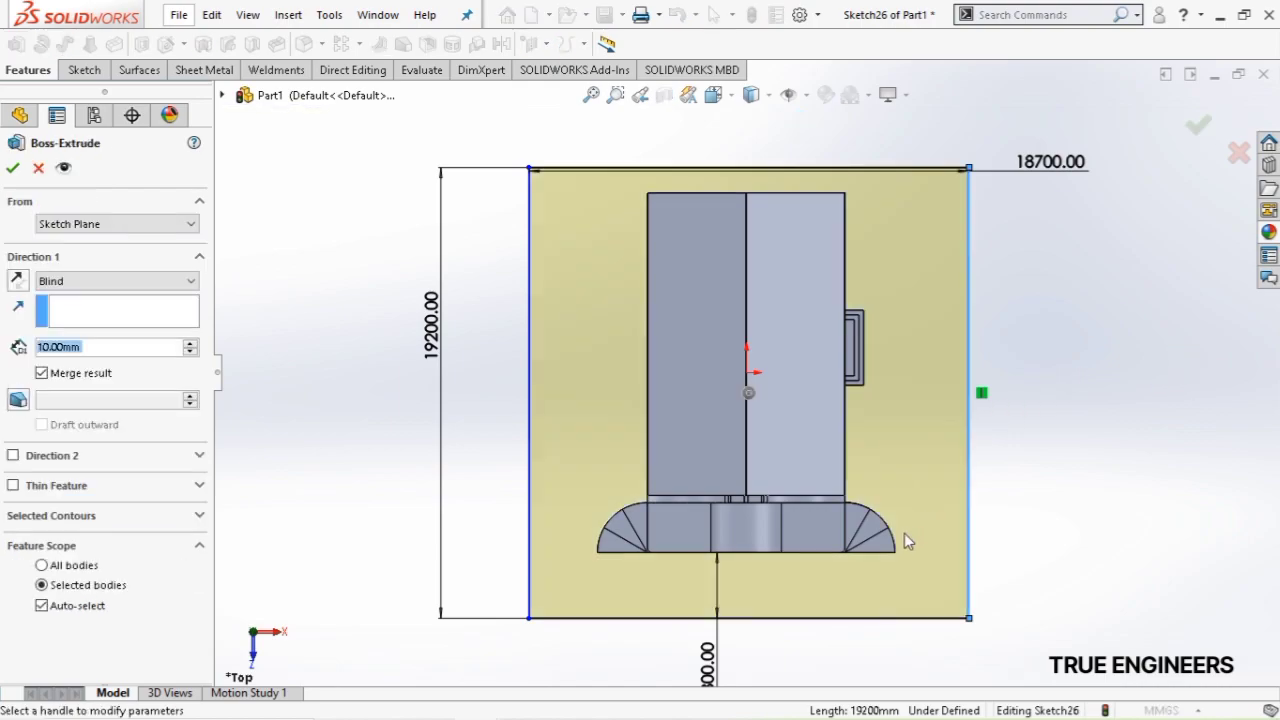
{"action": "left_click", "coordinate": [75, 373]}
{"action": "type", "text": "150"}
{"action": "key", "text": "Return"}
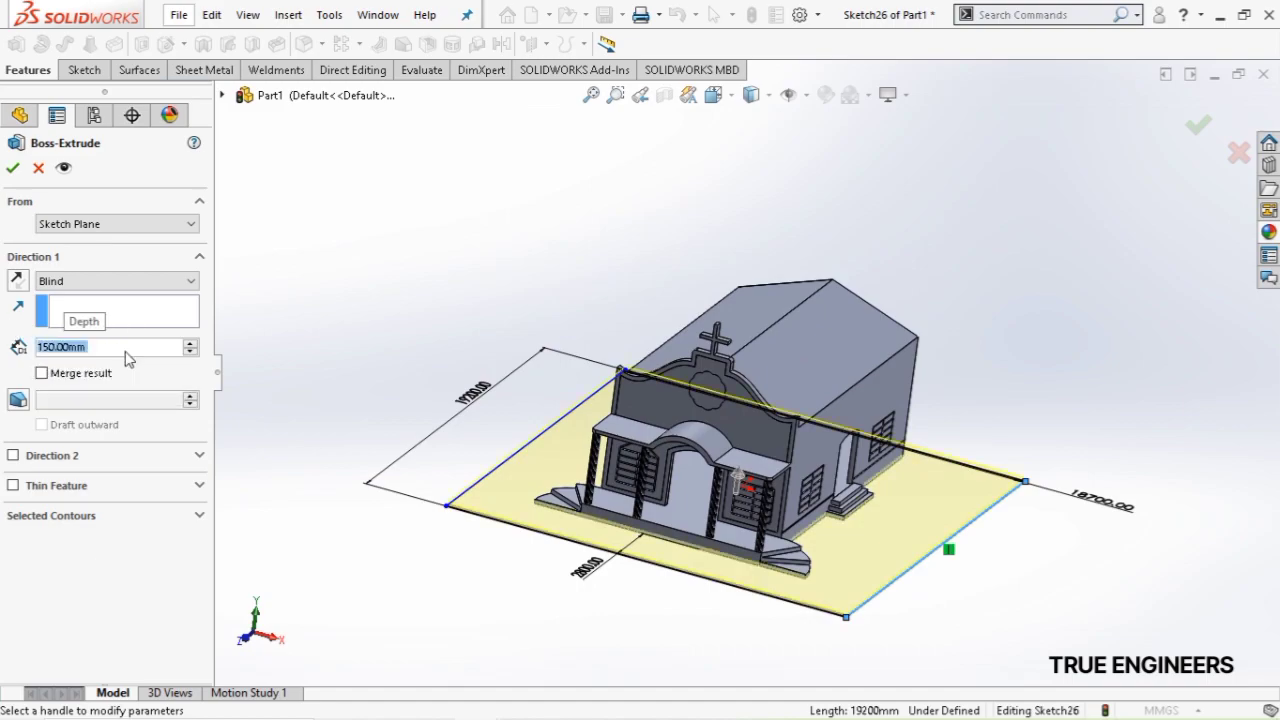
{"action": "left_click", "coordinate": [18, 282]}
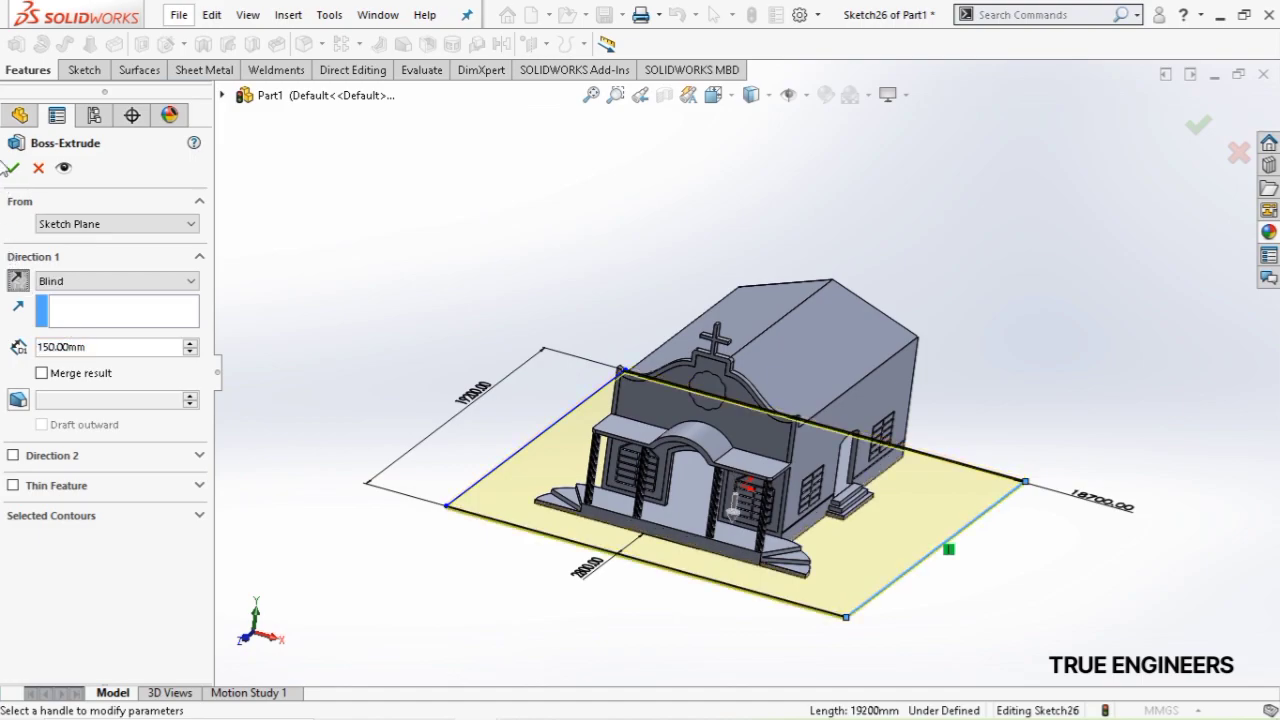
{"action": "left_click", "coordinate": [12, 169]}
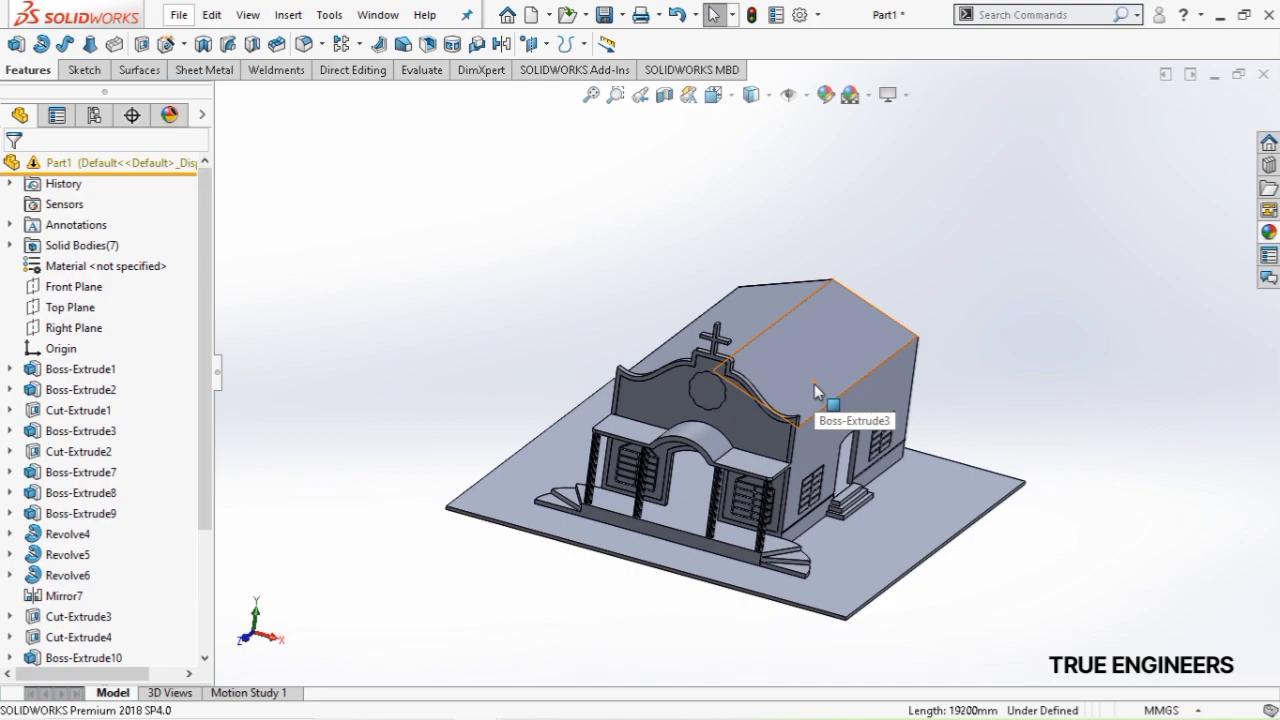
On the slab's top face, sketch rectangles from both curved porch step ends to the front edge and from the side steps to the side edge
{"action": "scroll", "coordinate": [766, 577], "scroll_direction": "down", "scroll_amount": 5}
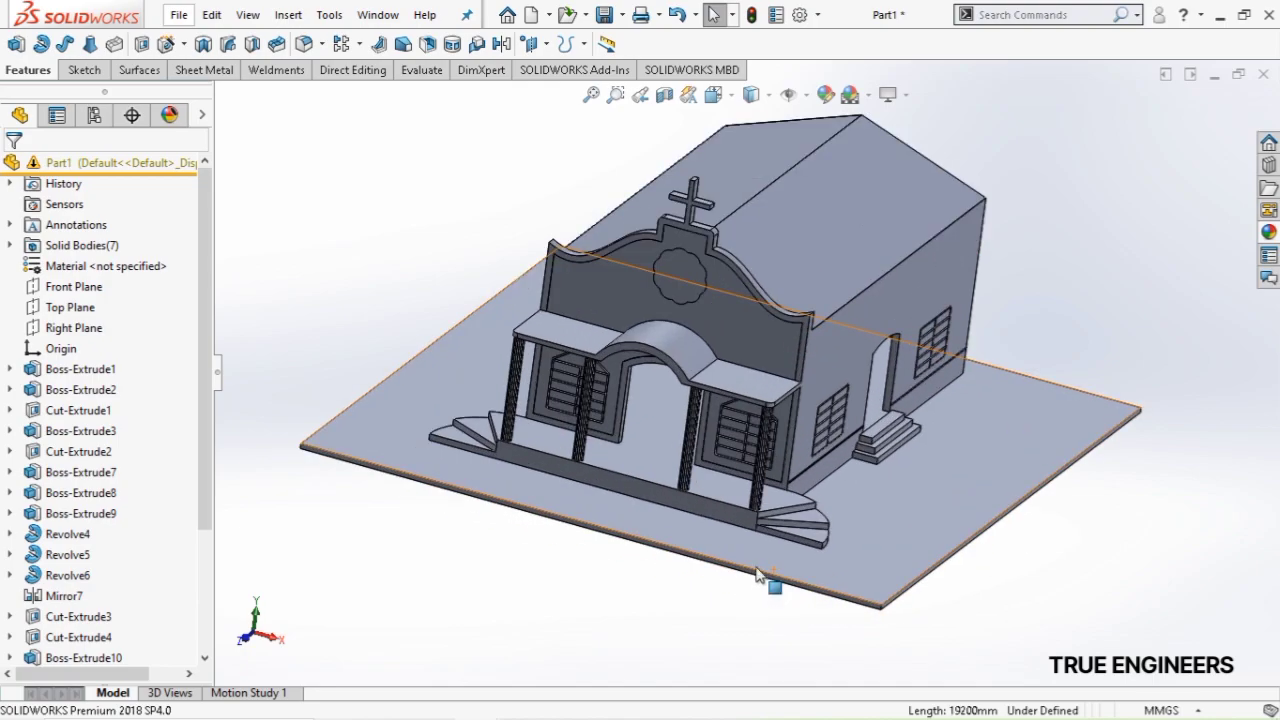
{"action": "left_click", "coordinate": [755, 512]}
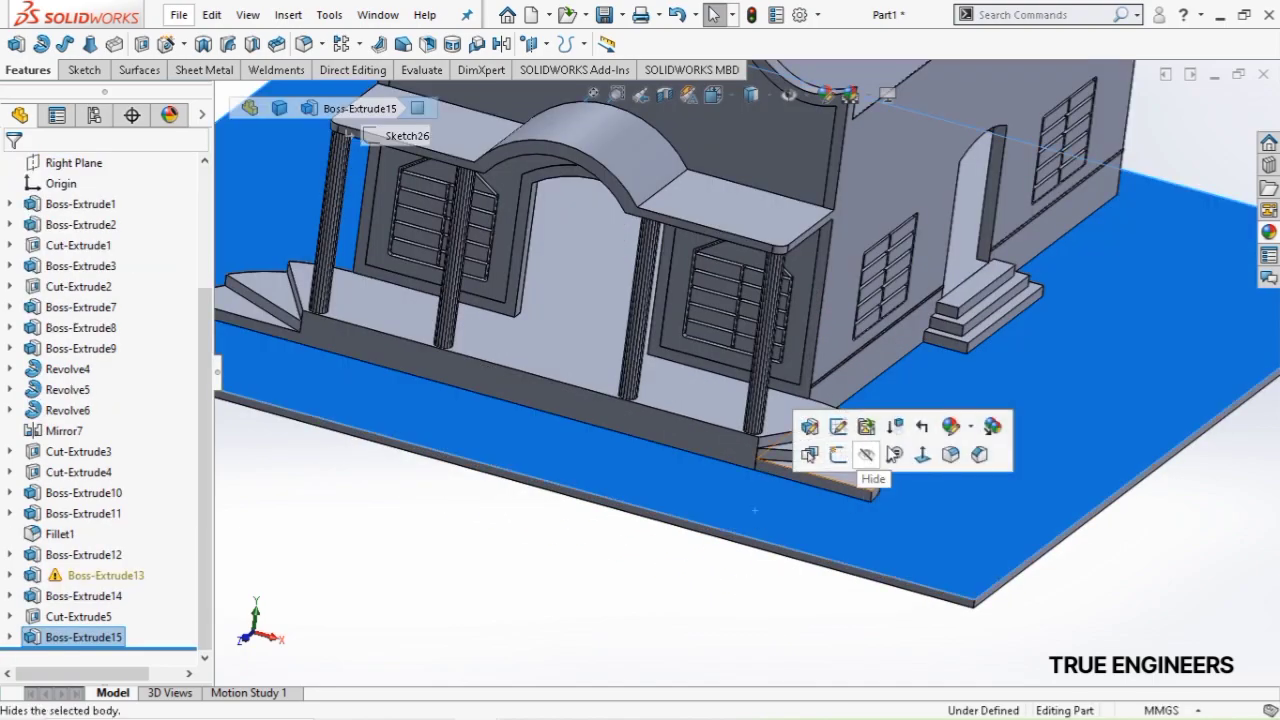
{"action": "left_click", "coordinate": [922, 456]}
{"action": "left_click", "coordinate": [745, 588]}
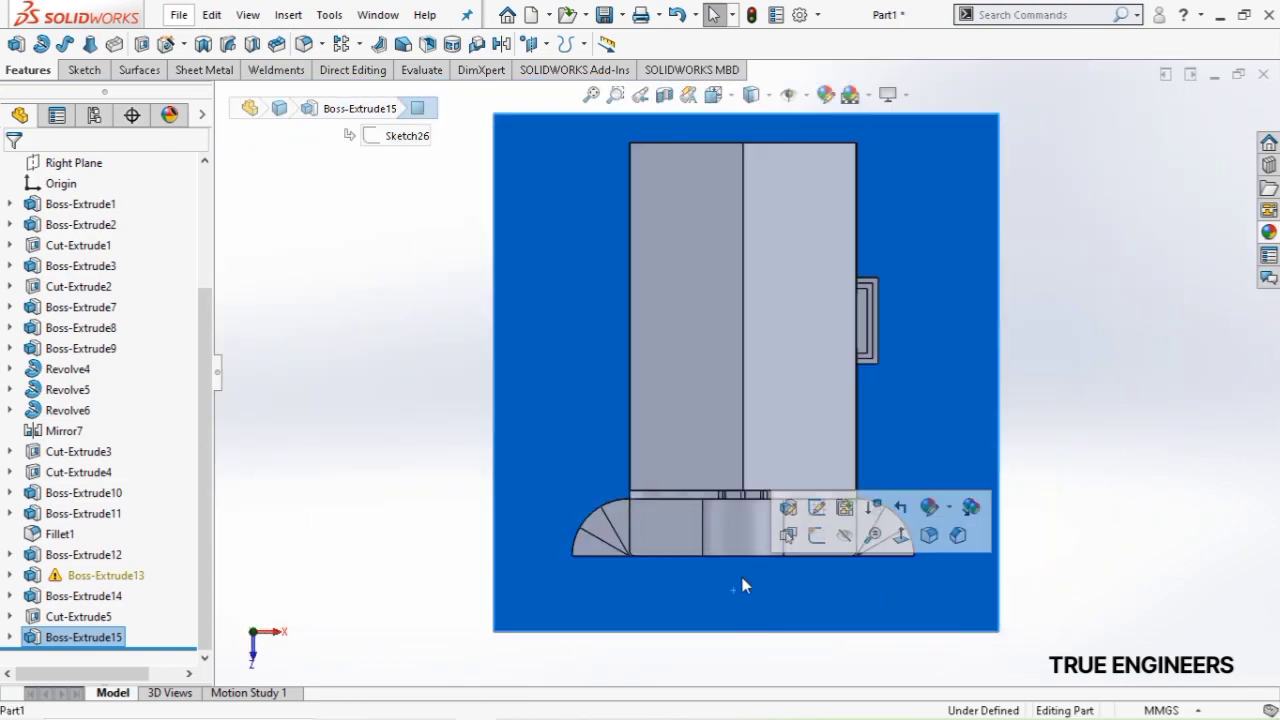
{"action": "left_click", "coordinate": [814, 537]}
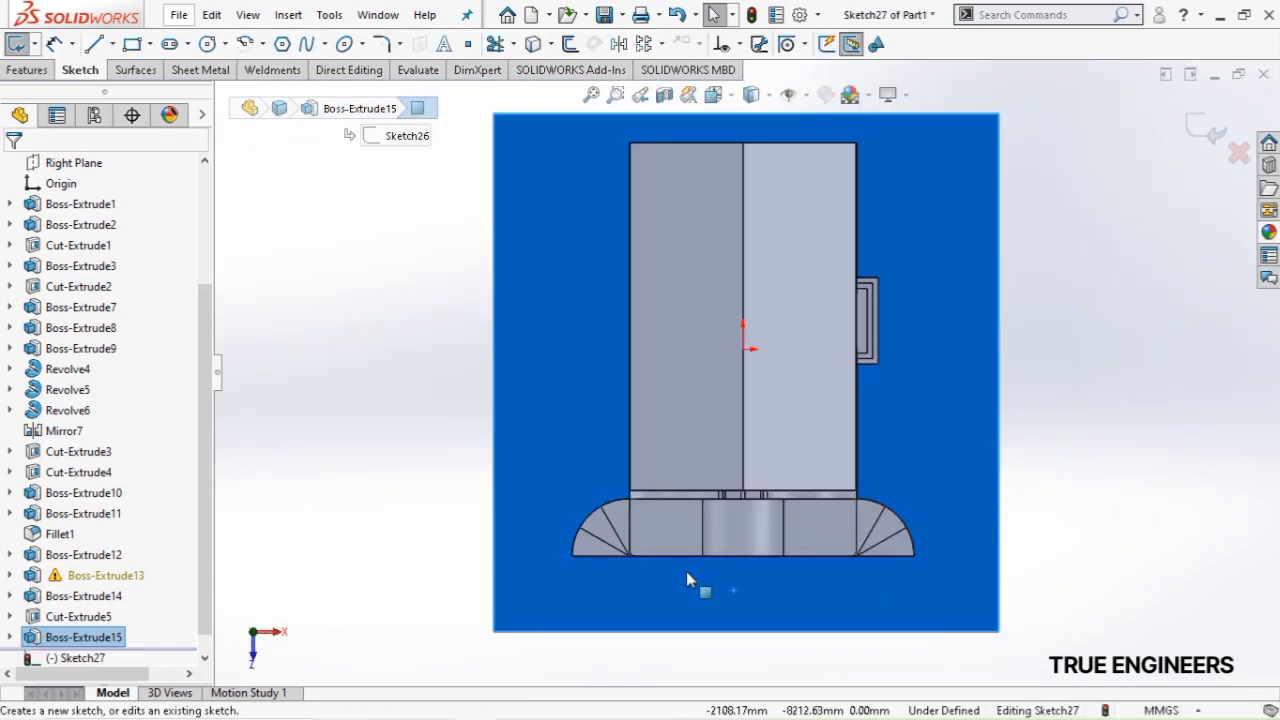
{"action": "scroll", "coordinate": [606, 598], "scroll_direction": "down", "scroll_amount": 1}
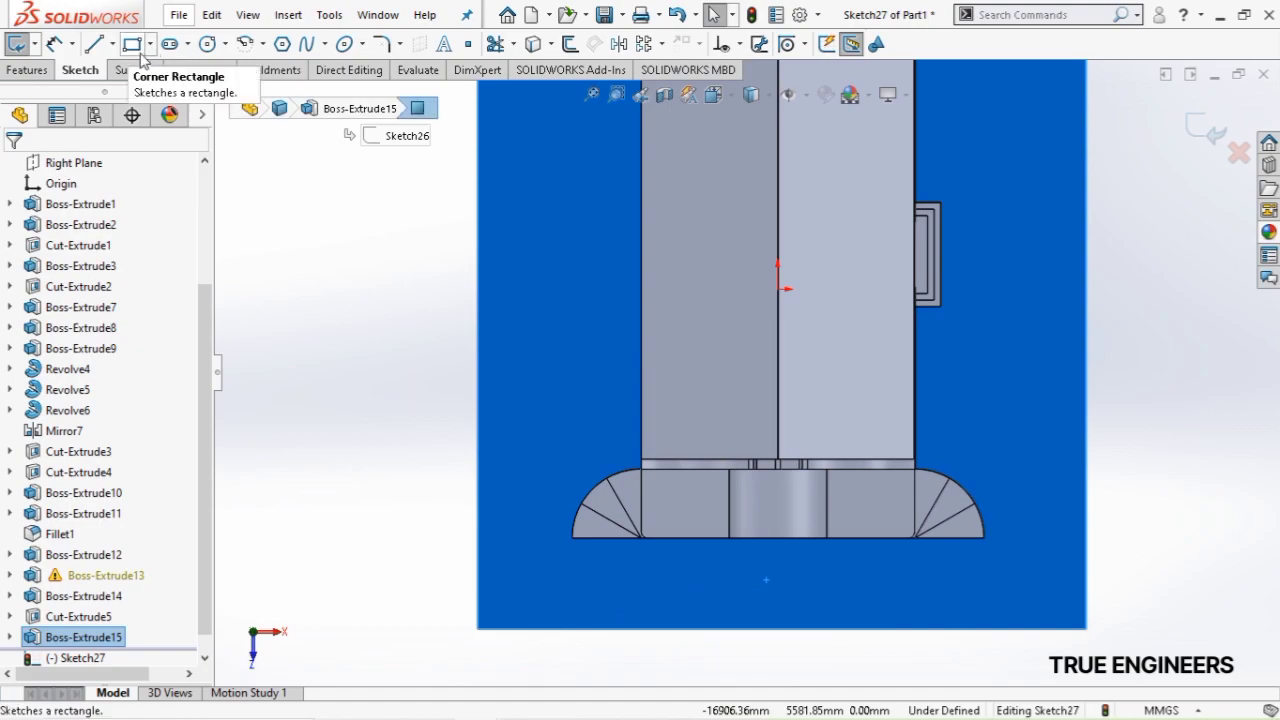
{"action": "left_click", "coordinate": [573, 538]}
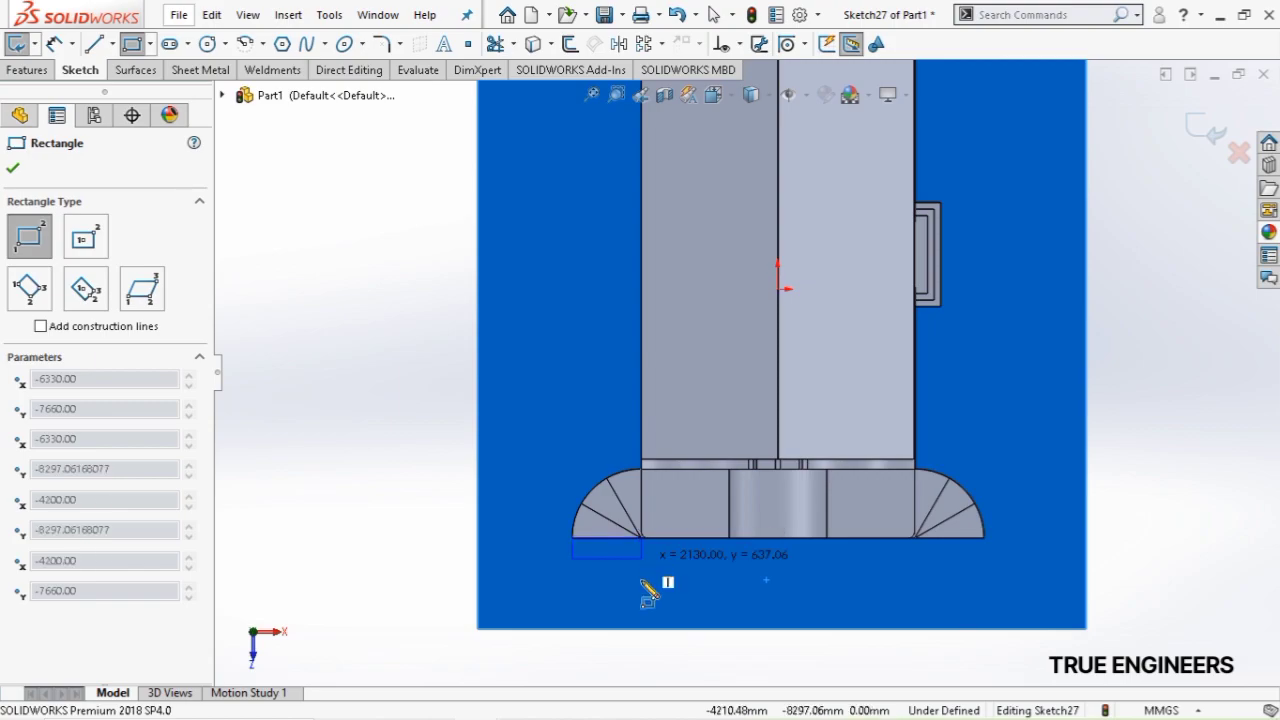
{"action": "left_click", "coordinate": [641, 630]}
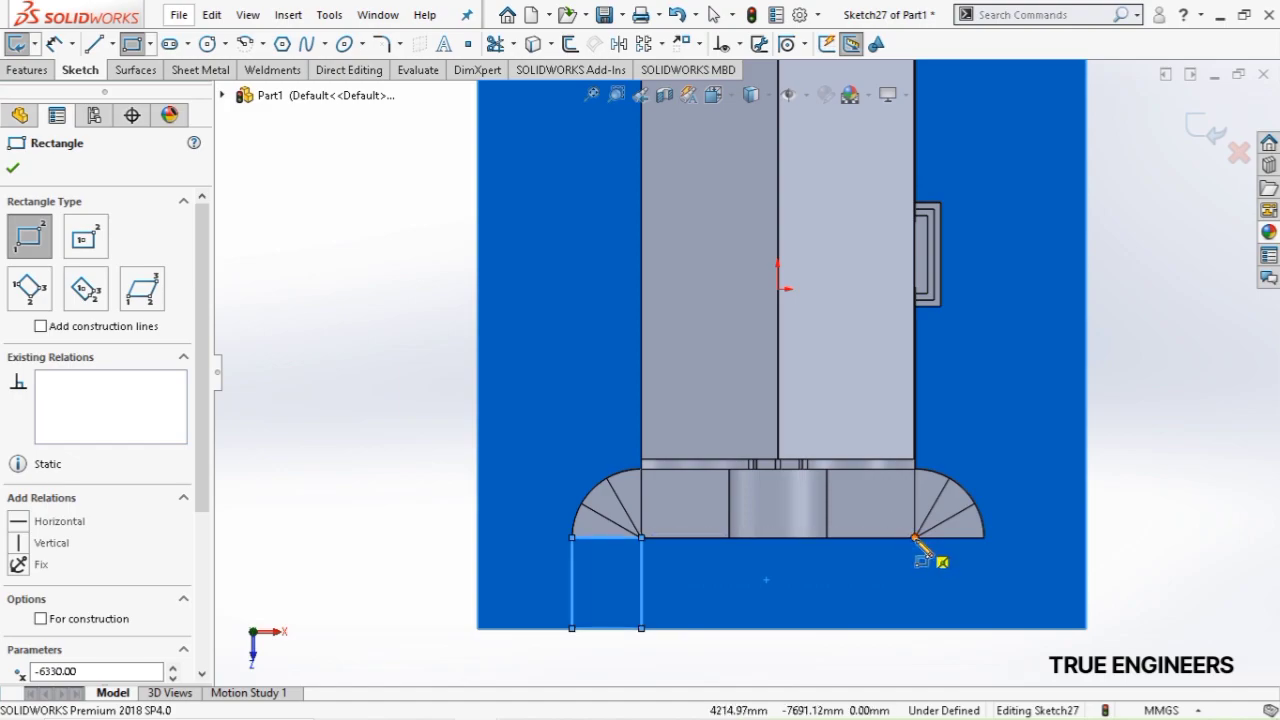
{"action": "left_click", "coordinate": [914, 538]}
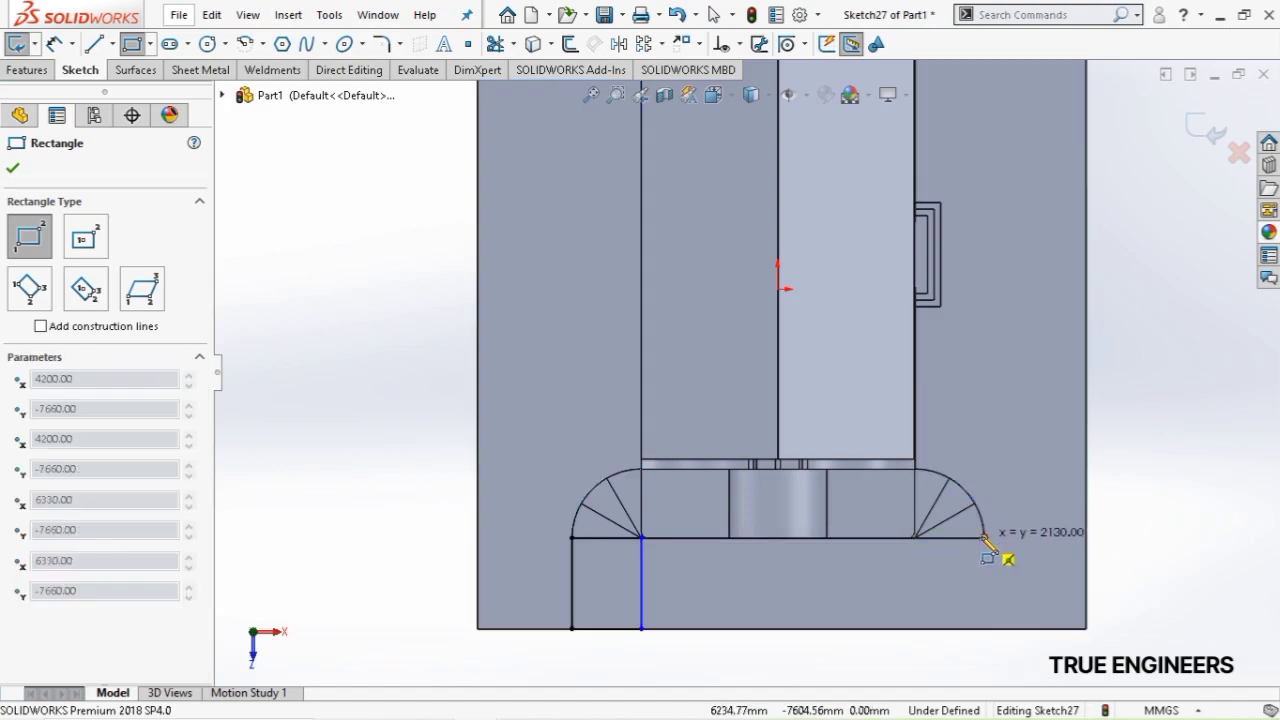
{"action": "left_click", "coordinate": [985, 629]}
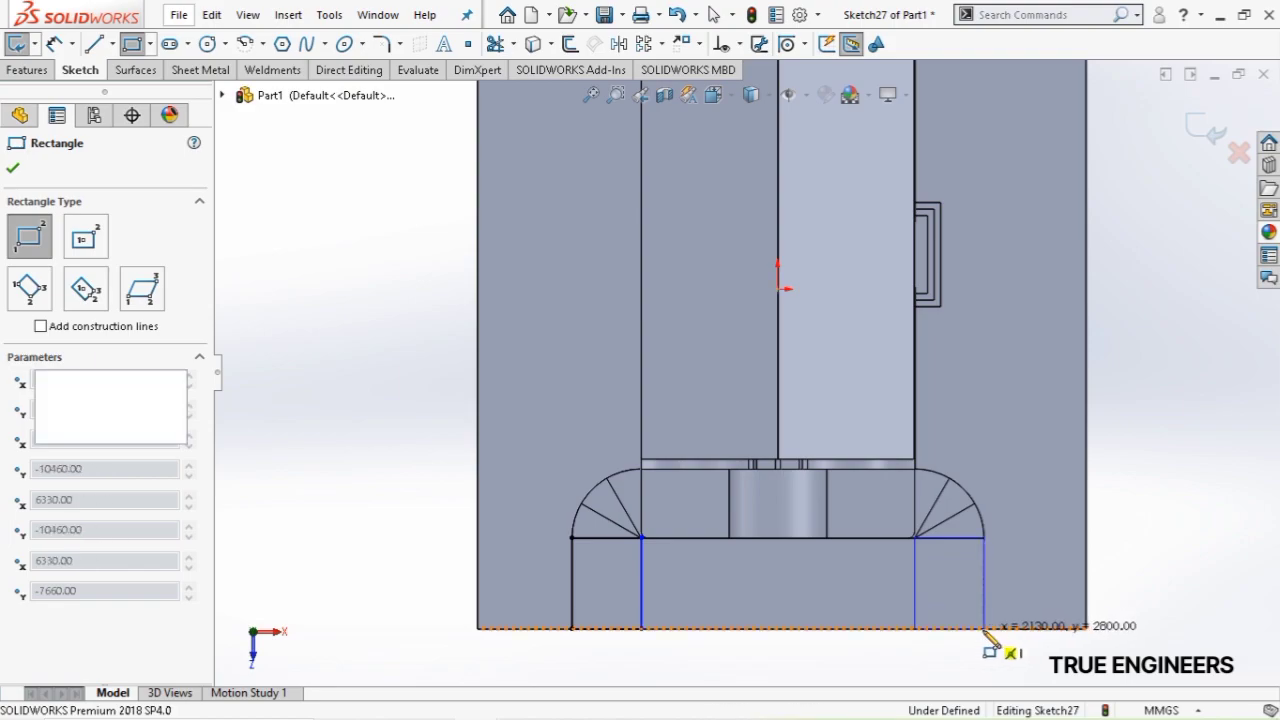
{"action": "left_click", "coordinate": [941, 306]}
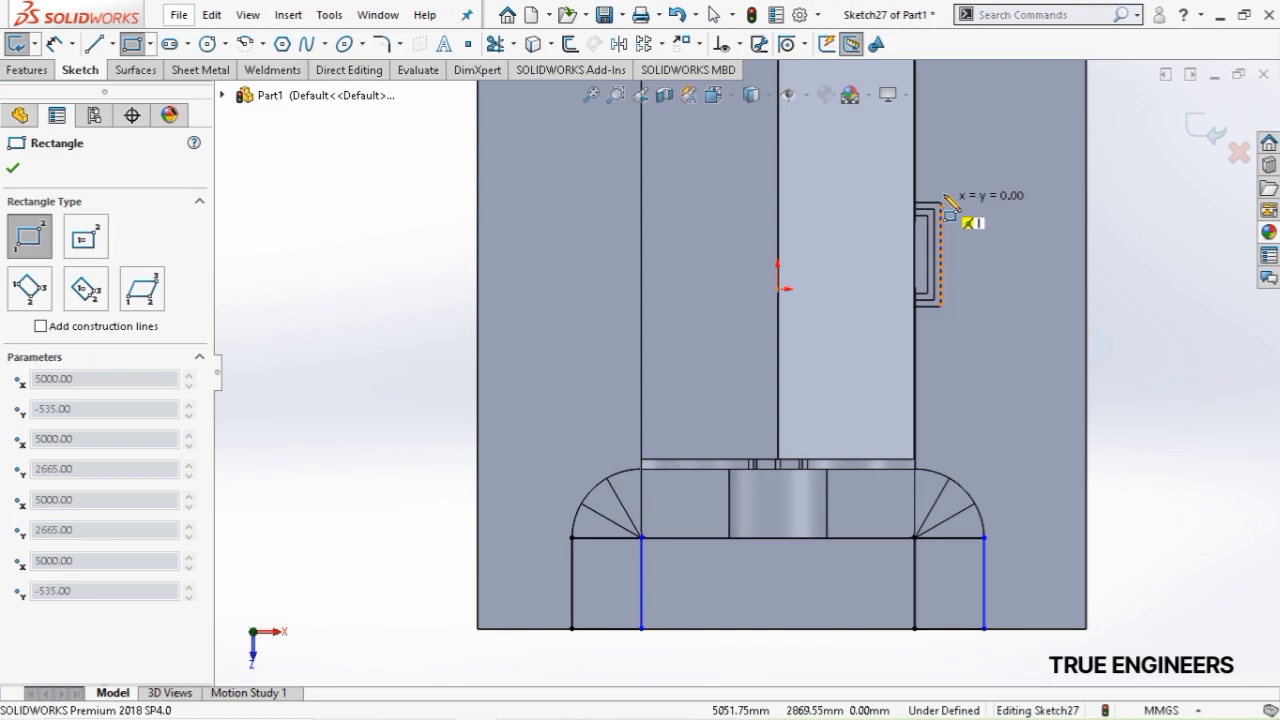
{"action": "left_click", "coordinate": [1087, 203]}
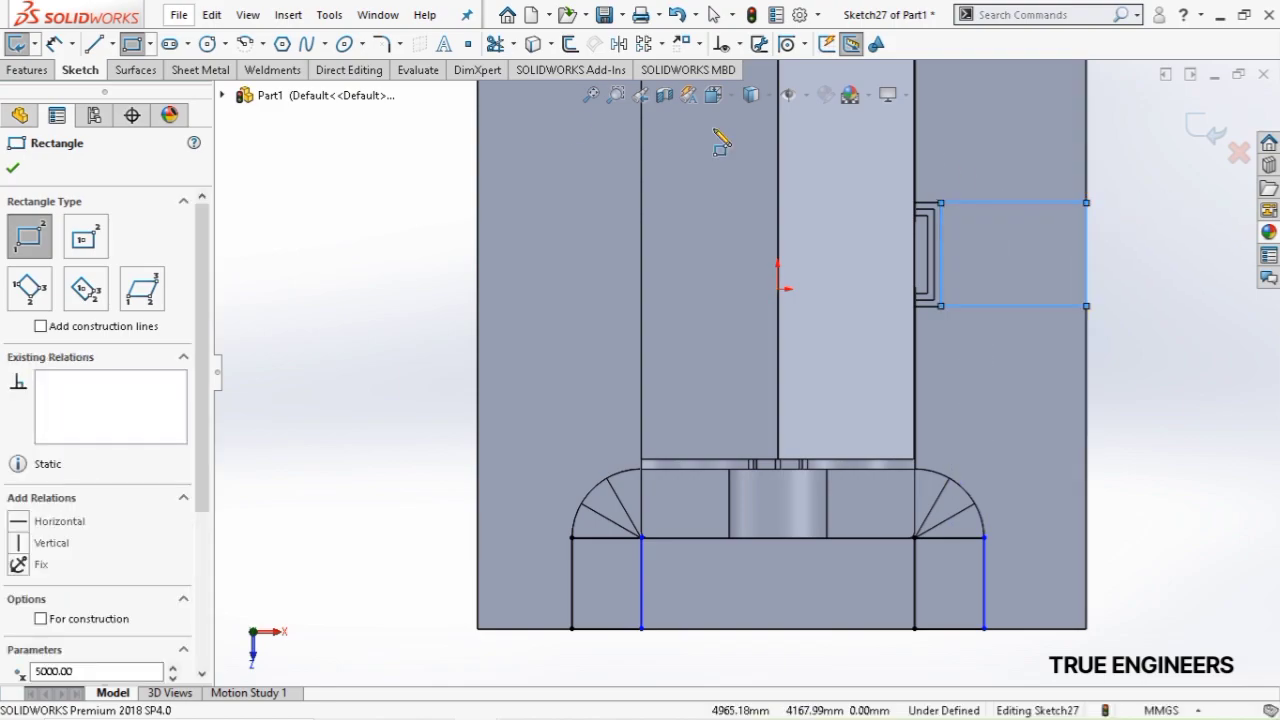
Extrude the three walkway rectangles 50 mm without merging the result
{"action": "left_click", "coordinate": [26, 70]}
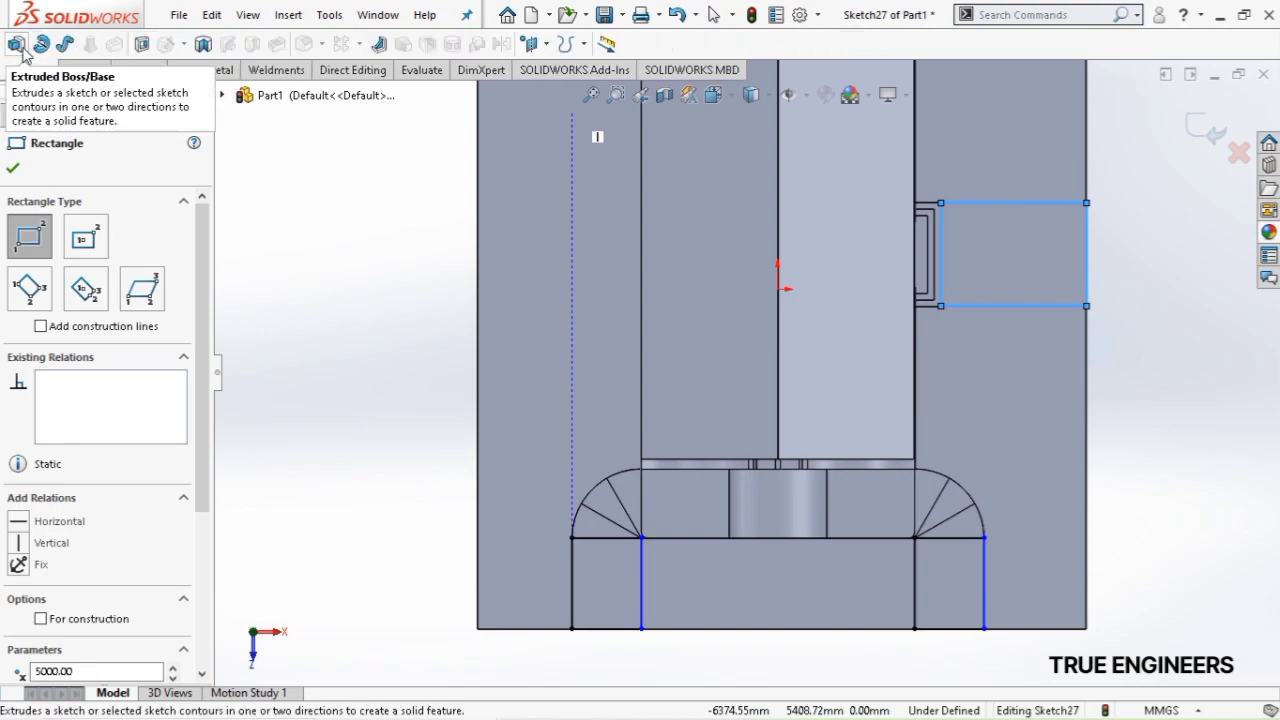
{"action": "left_click", "coordinate": [15, 44]}
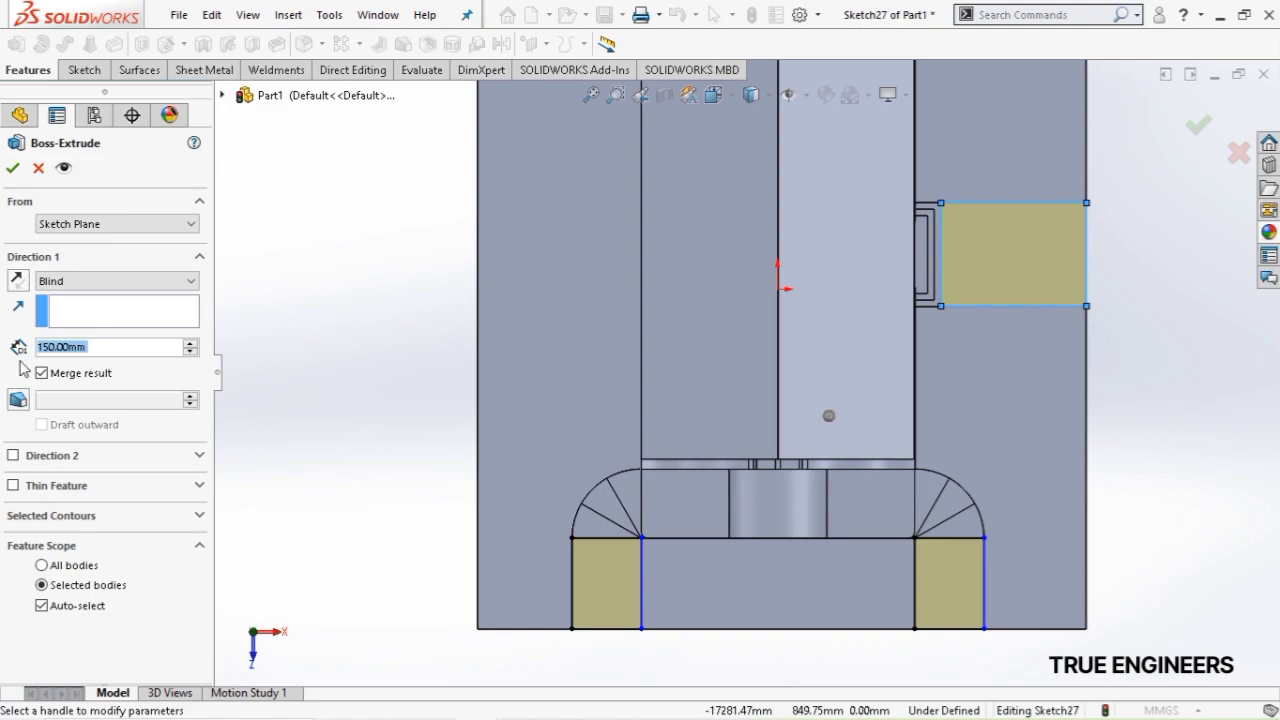
{"action": "left_click", "coordinate": [65, 374]}
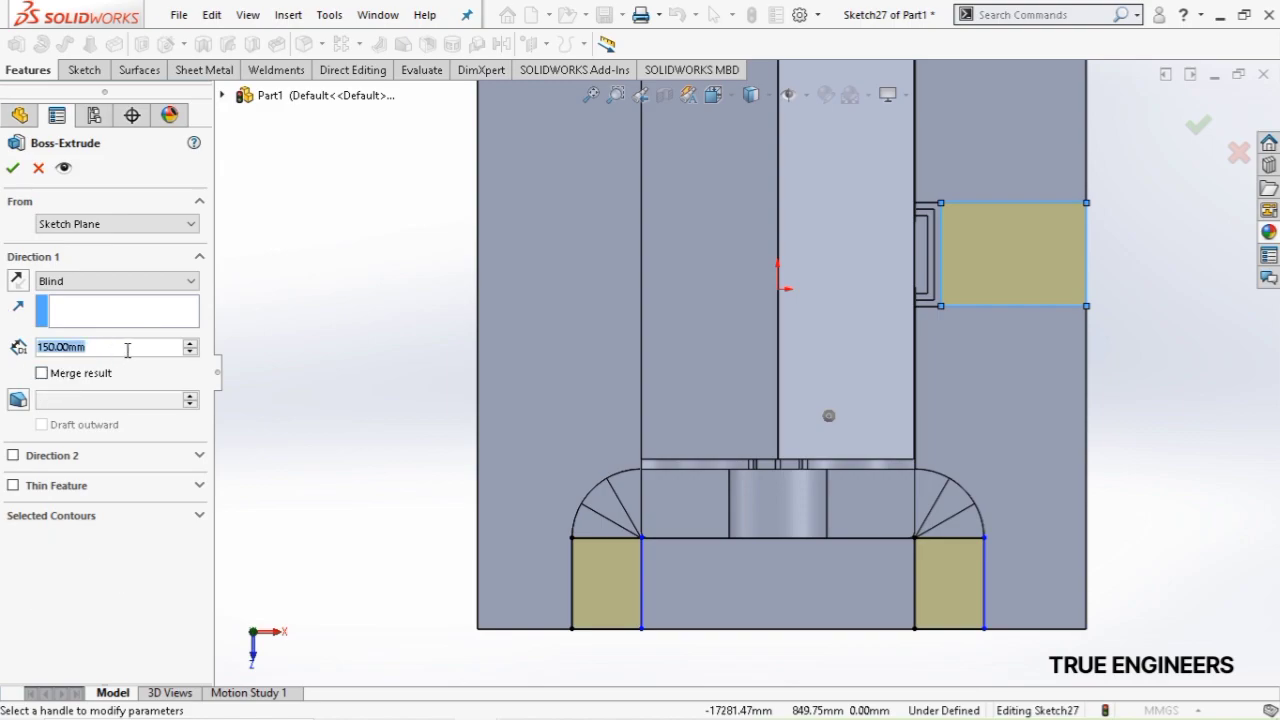
{"action": "type", "text": "50"}
{"action": "key", "text": "Return"}
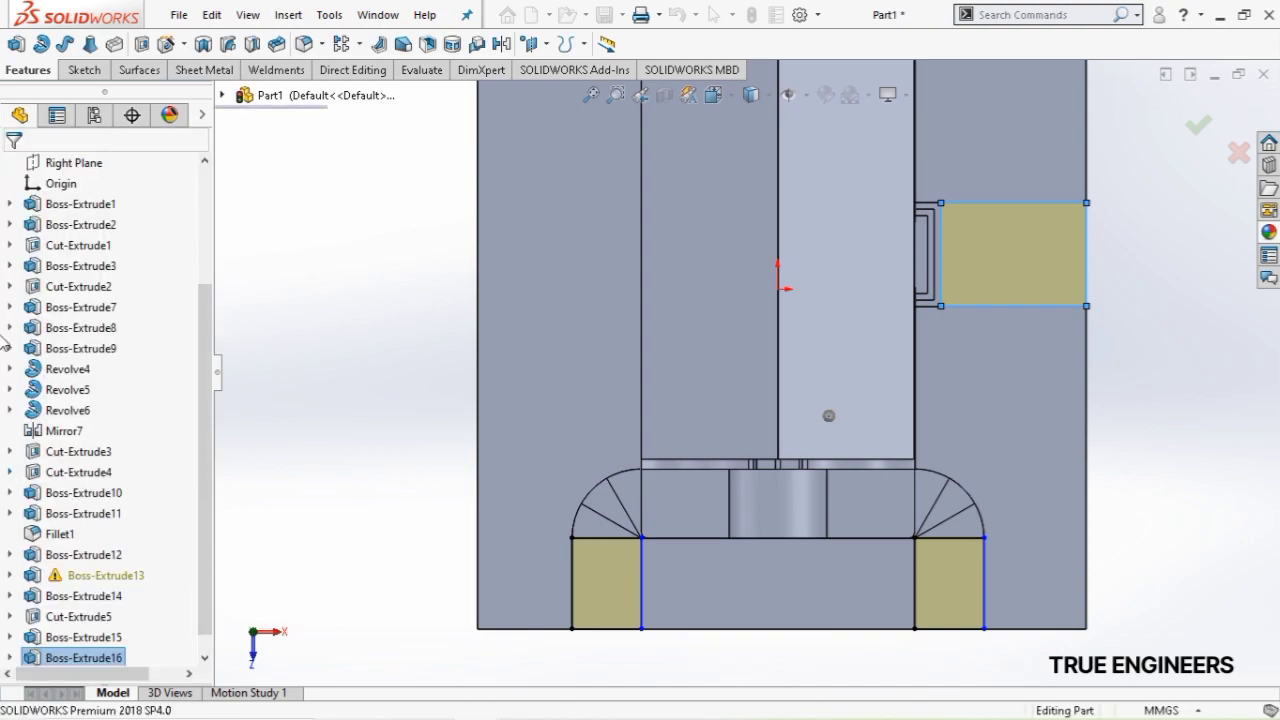
Sketch a rectangle on the slab's top face along the porch front between the two walkways, 8400 mm wide and about 1244 mm deep
{"action": "scroll", "coordinate": [661, 479], "scroll_direction": "up", "scroll_amount": 4}
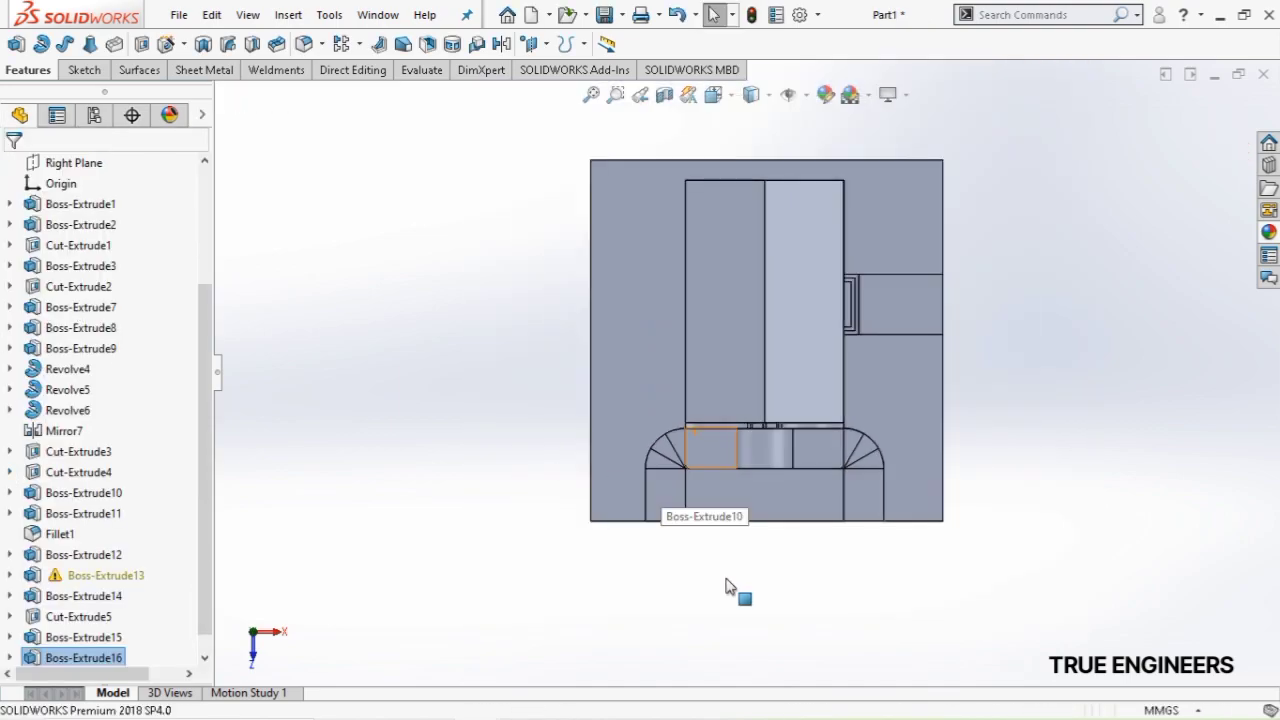
{"action": "scroll", "coordinate": [742, 550], "scroll_direction": "down", "scroll_amount": 2}
{"action": "scroll", "coordinate": [785, 524], "scroll_direction": "down", "scroll_amount": 2}
{"action": "left_click", "coordinate": [772, 396]}
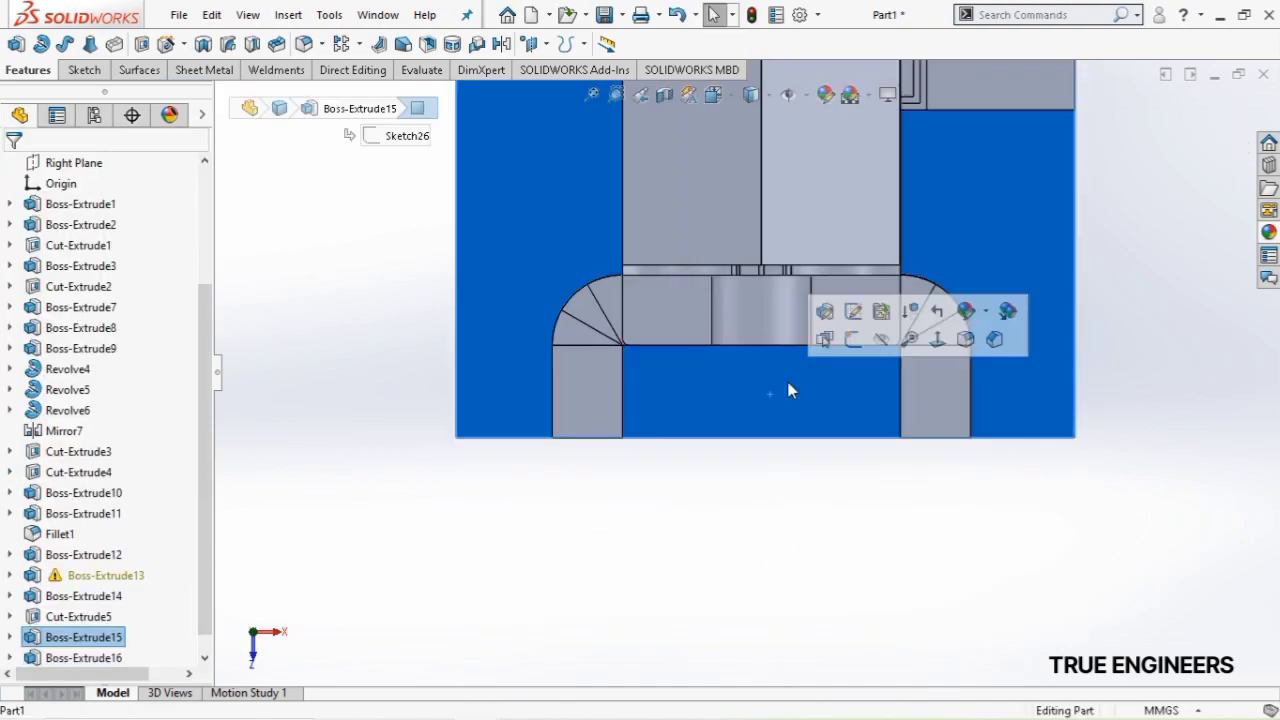
{"action": "left_click", "coordinate": [848, 338]}
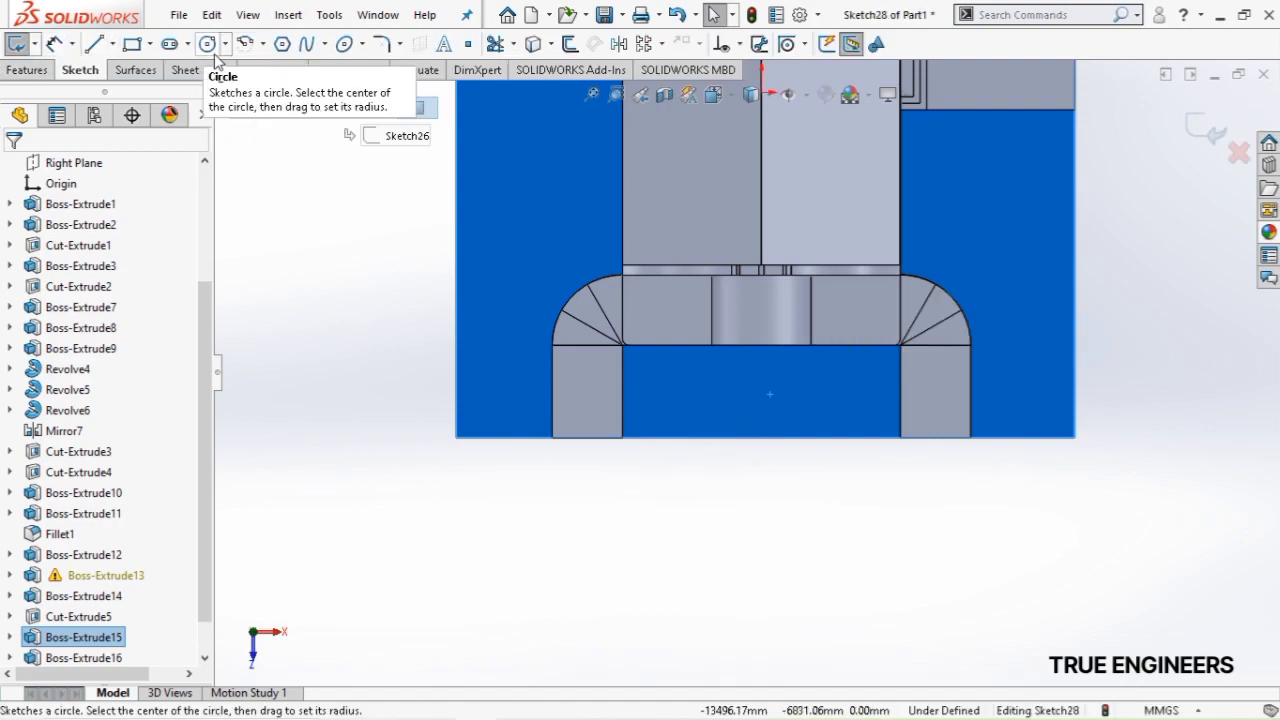
{"action": "left_click", "coordinate": [137, 46]}
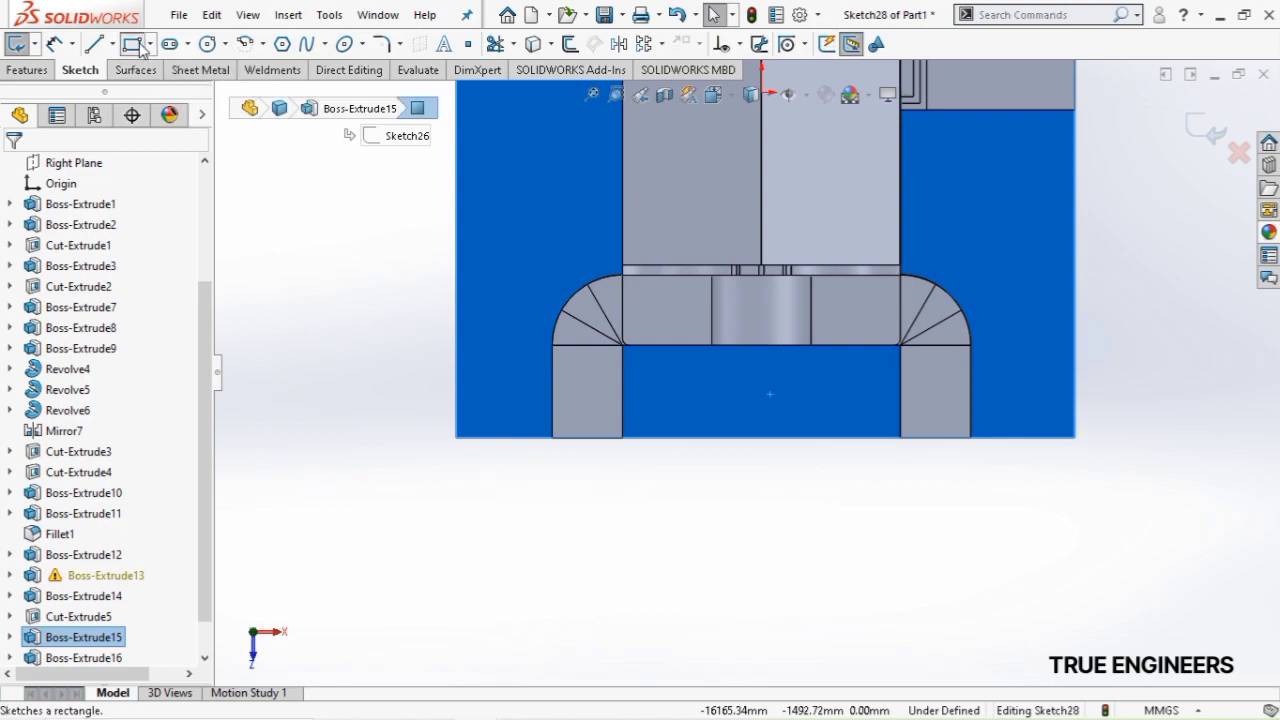
{"action": "left_click", "coordinate": [623, 347]}
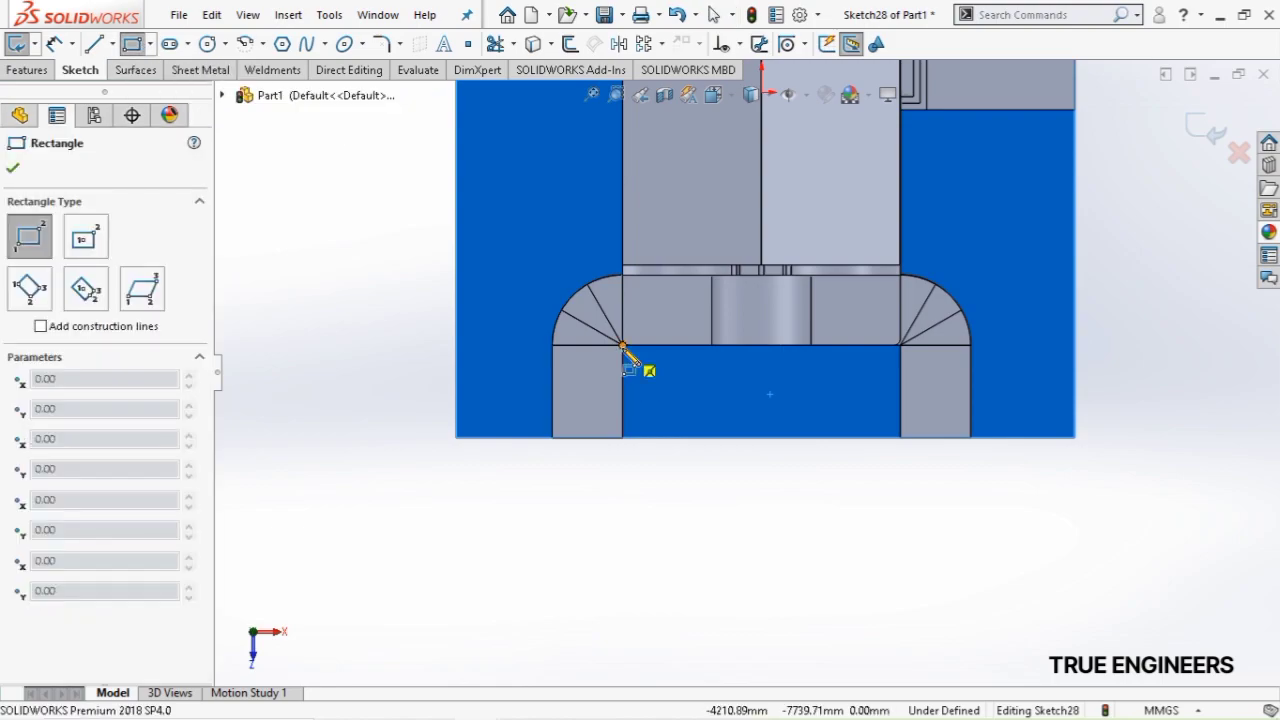
{"action": "left_click", "coordinate": [903, 387]}
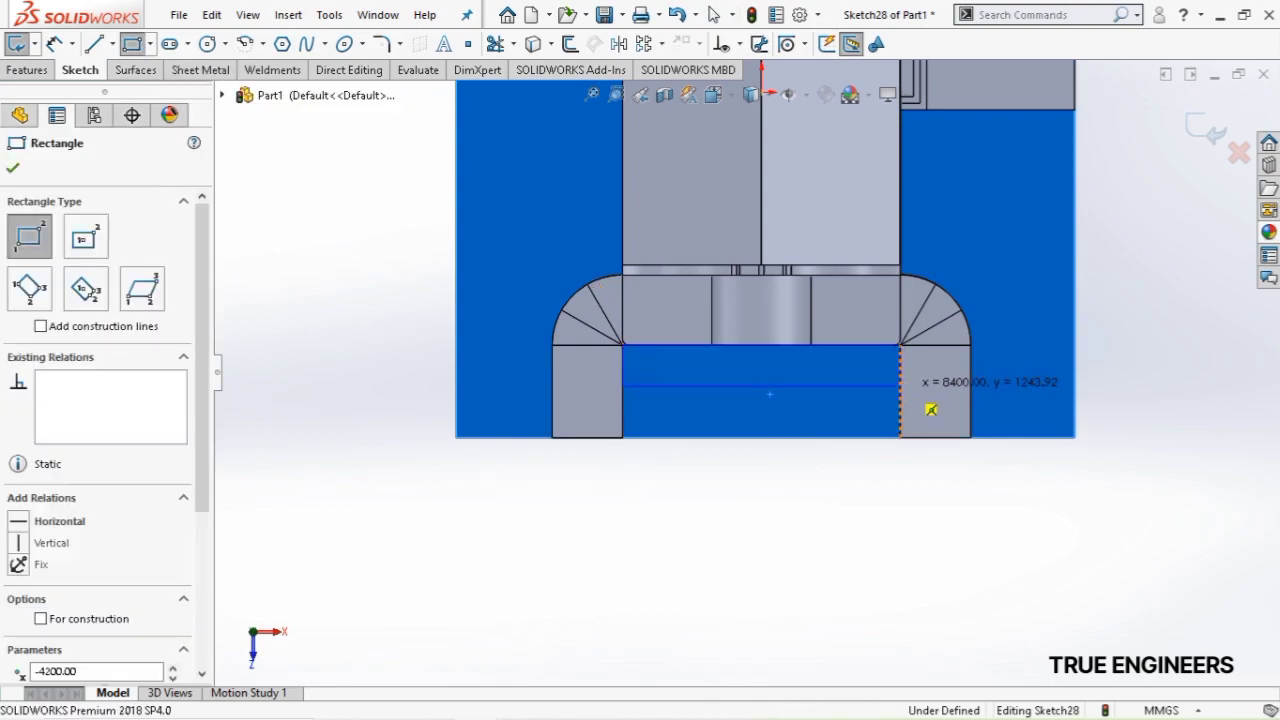
Dimension the depth of the rectangle in front of the porch to 1000 mm
{"action": "left_click", "coordinate": [54, 43]}
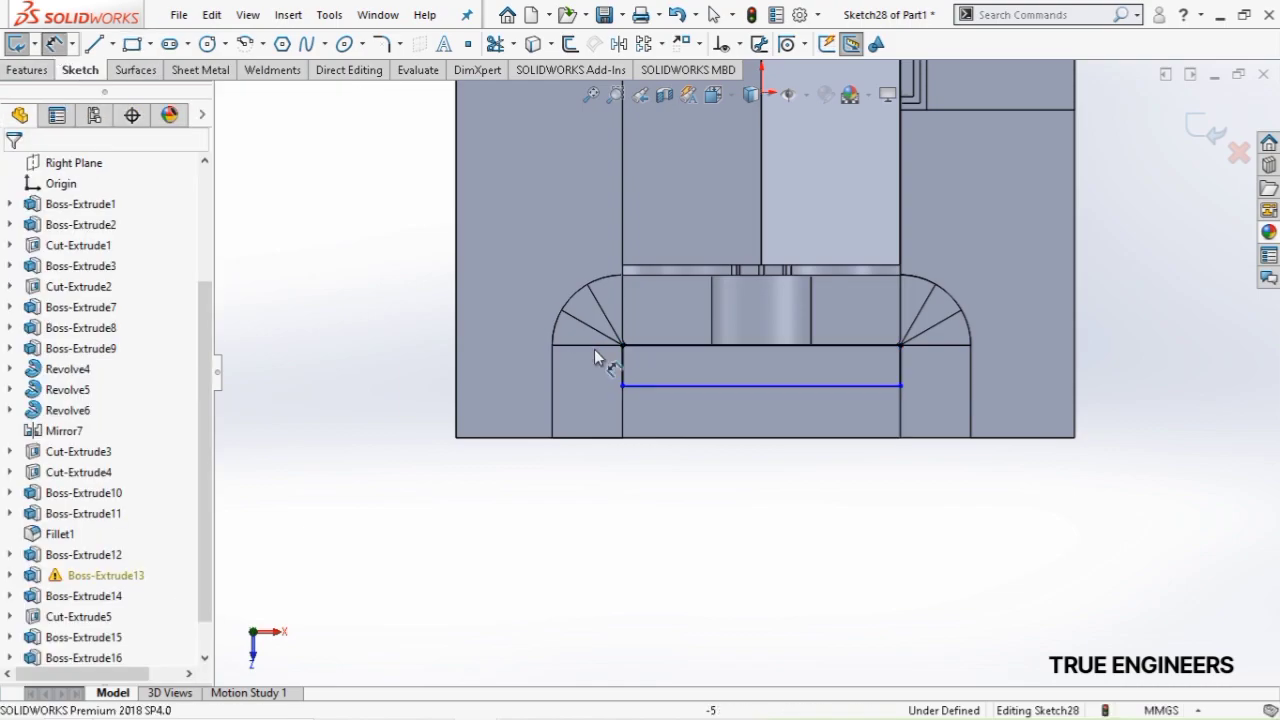
{"action": "left_click", "coordinate": [620, 363]}
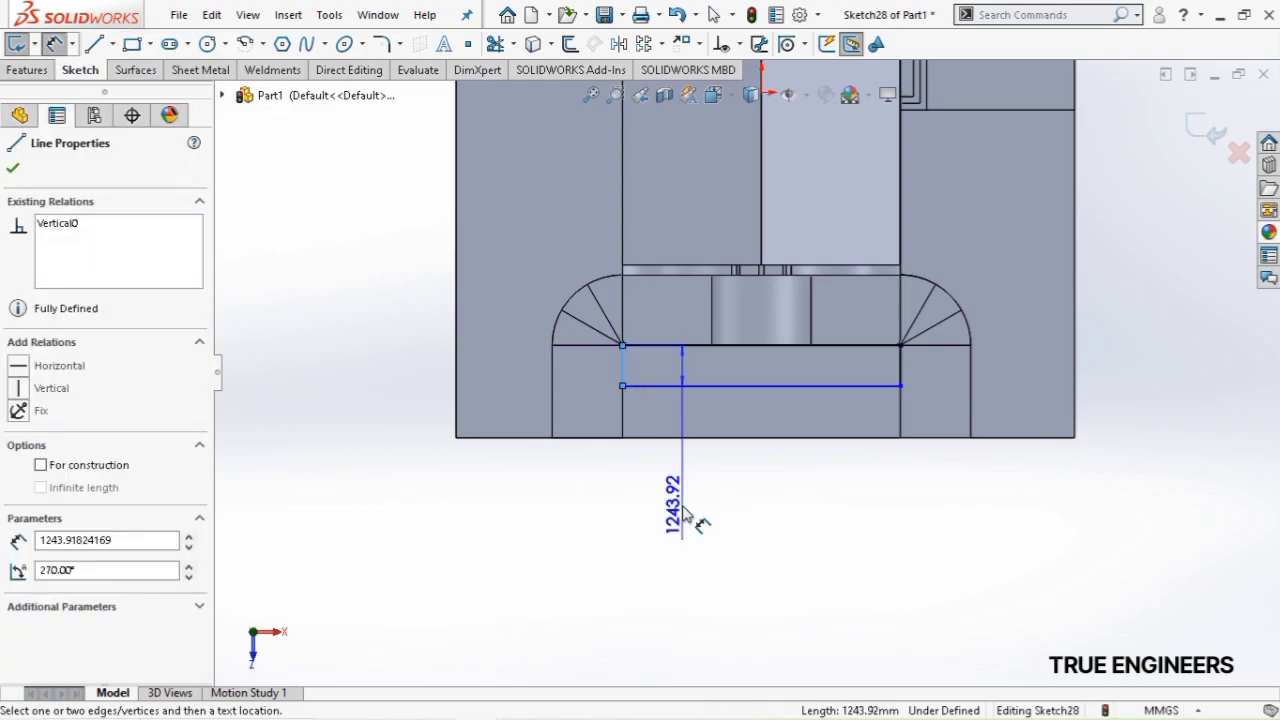
{"action": "left_click", "coordinate": [686, 507]}
{"action": "type", "text": "1000"}
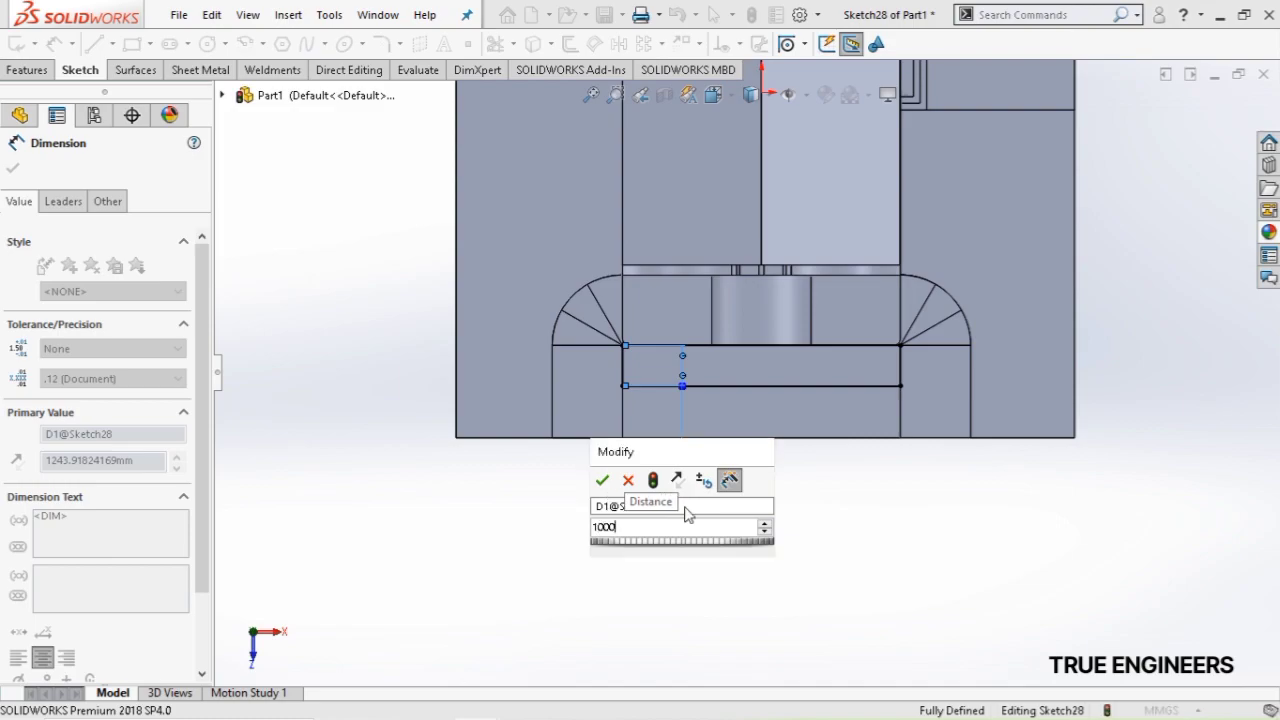
{"action": "key", "text": "Escape"}
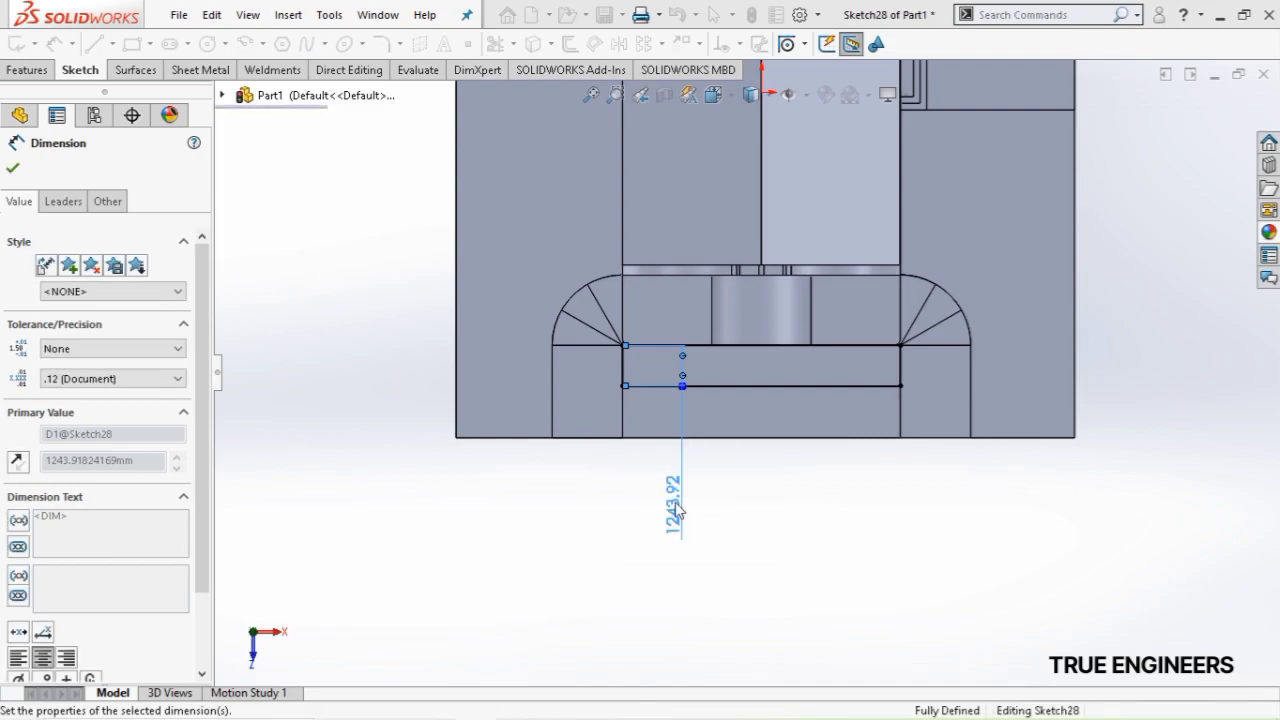
Extrude the strip in front of the porch 25 mm without merging the result
{"action": "left_click", "coordinate": [28, 70]}
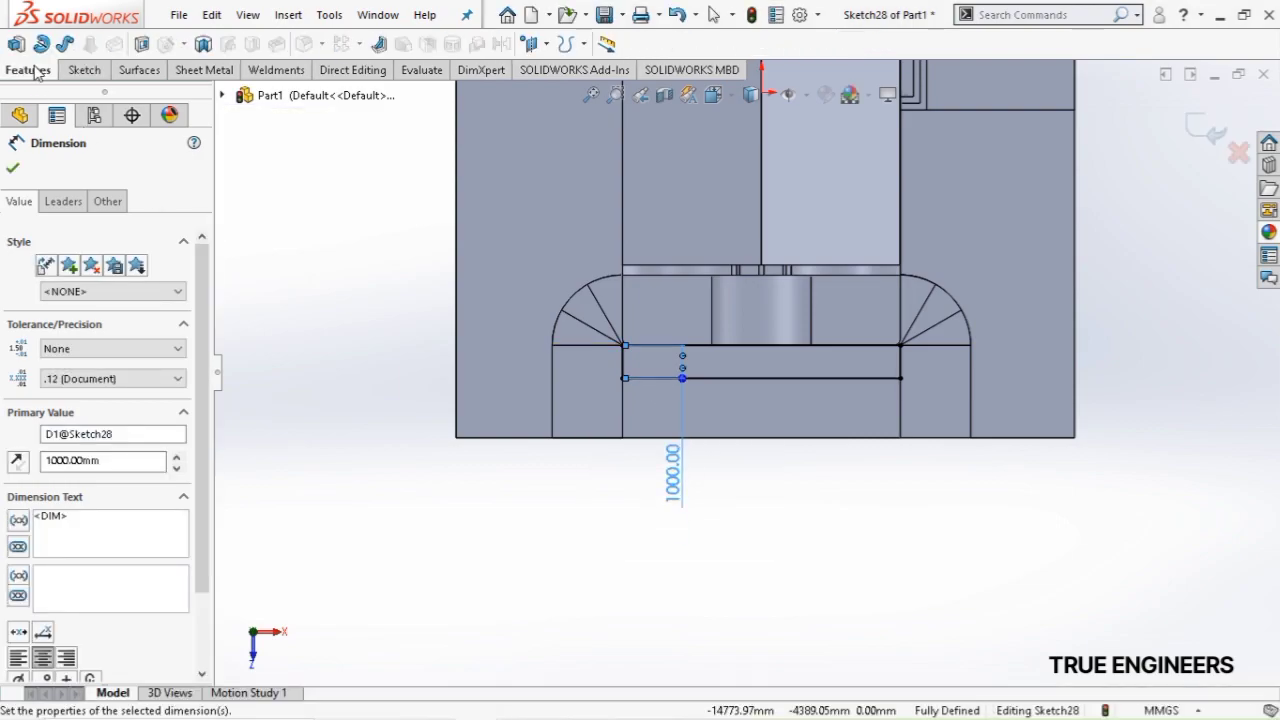
{"action": "left_click", "coordinate": [17, 45]}
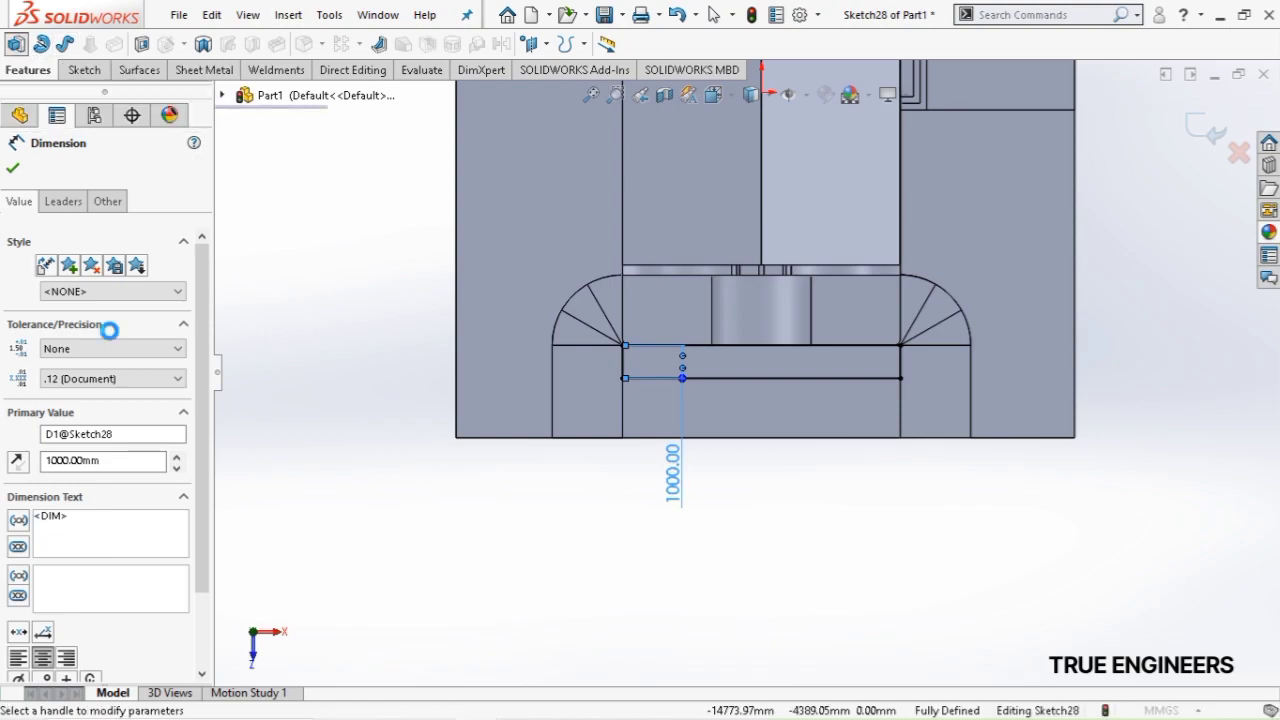
{"action": "left_click", "coordinate": [105, 373]}
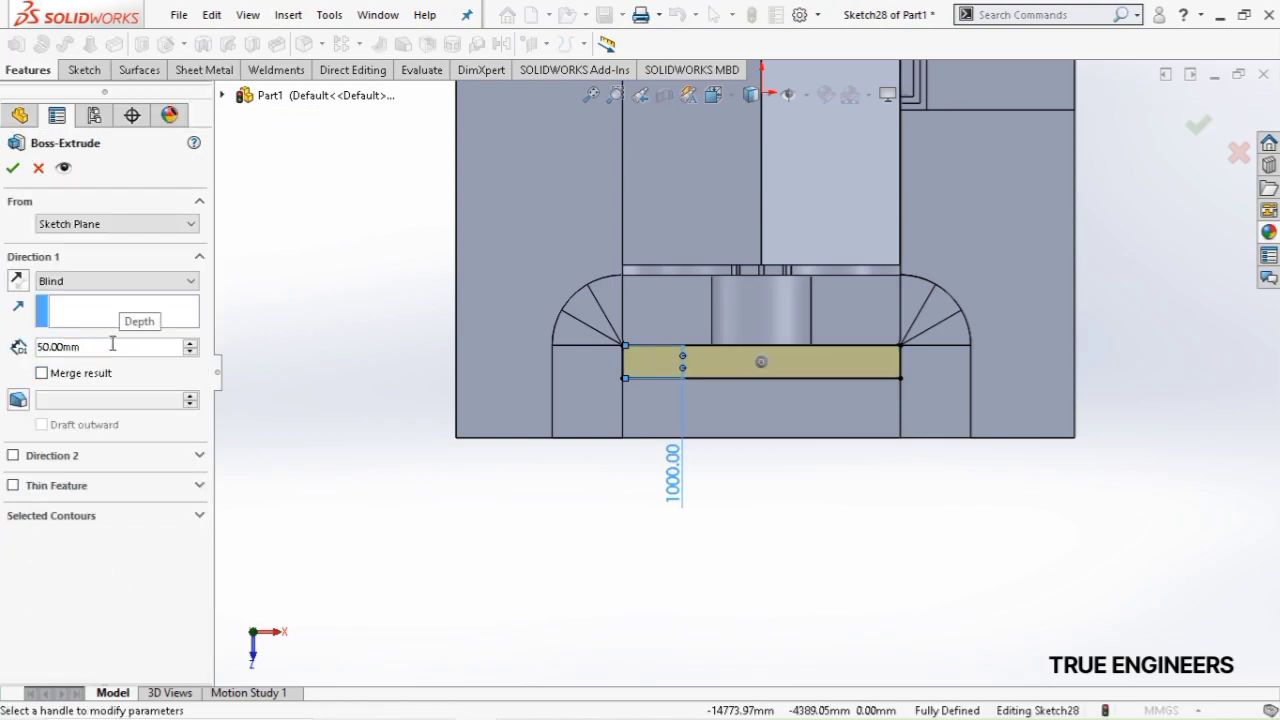
{"action": "type", "text": "25"}
{"action": "key", "text": "Return"}
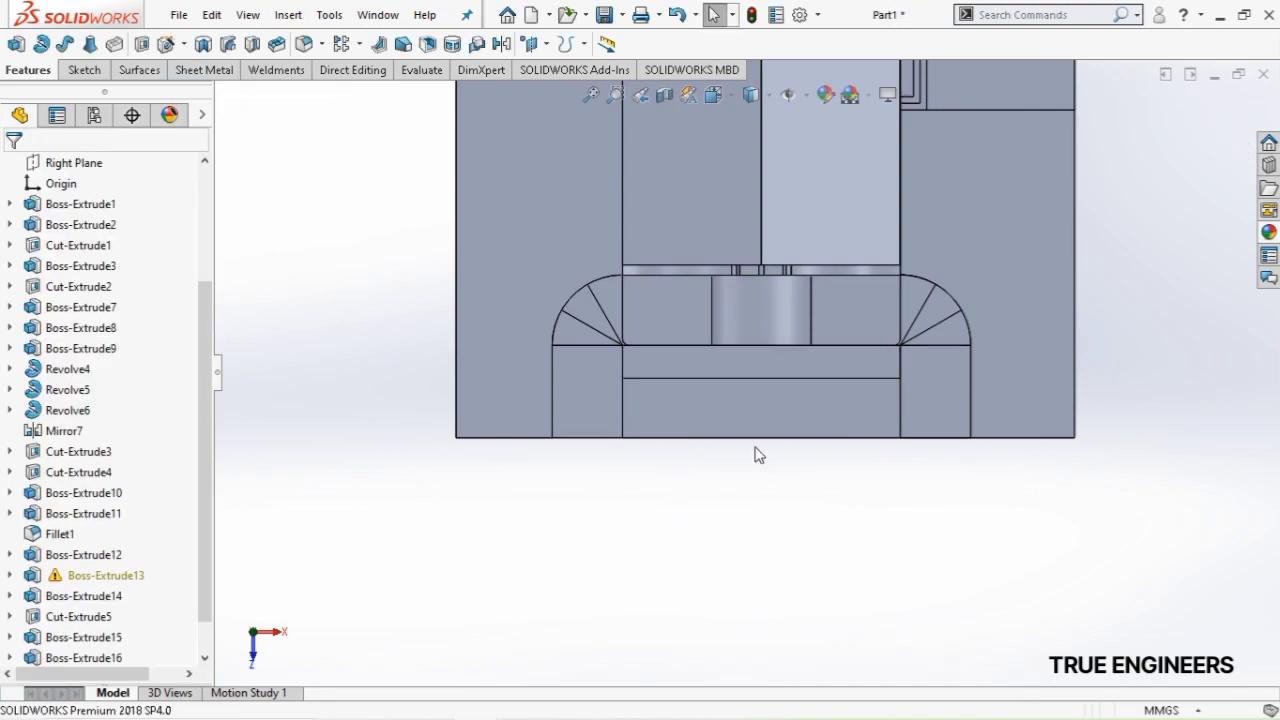
Start a sketch on the thin front face of the strip before the porch, viewed from the front
{"action": "middle_click_drag", "start_coordinate": [778, 424], "coordinate": [812, 392]}
{"action": "scroll", "coordinate": [883, 388], "scroll_direction": "down", "scroll_amount": 5}
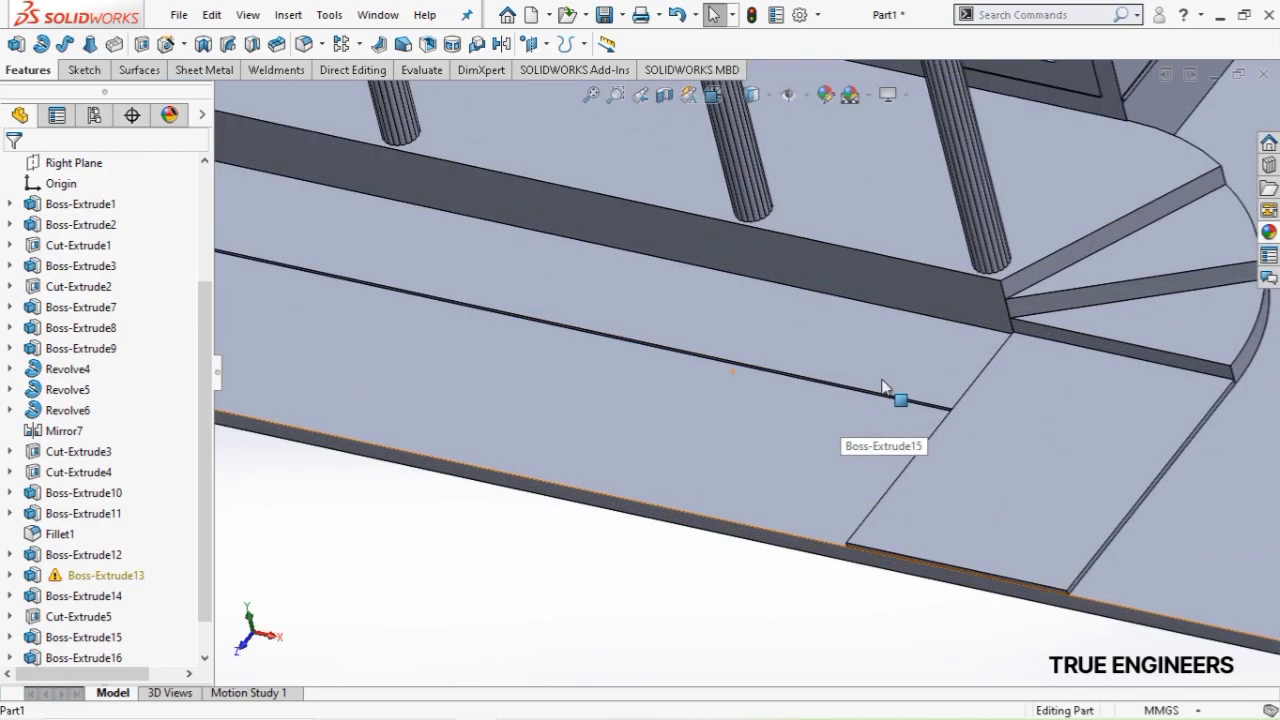
{"action": "scroll", "coordinate": [883, 388], "scroll_direction": "down", "scroll_amount": 5}
{"action": "left_click", "coordinate": [834, 423]}
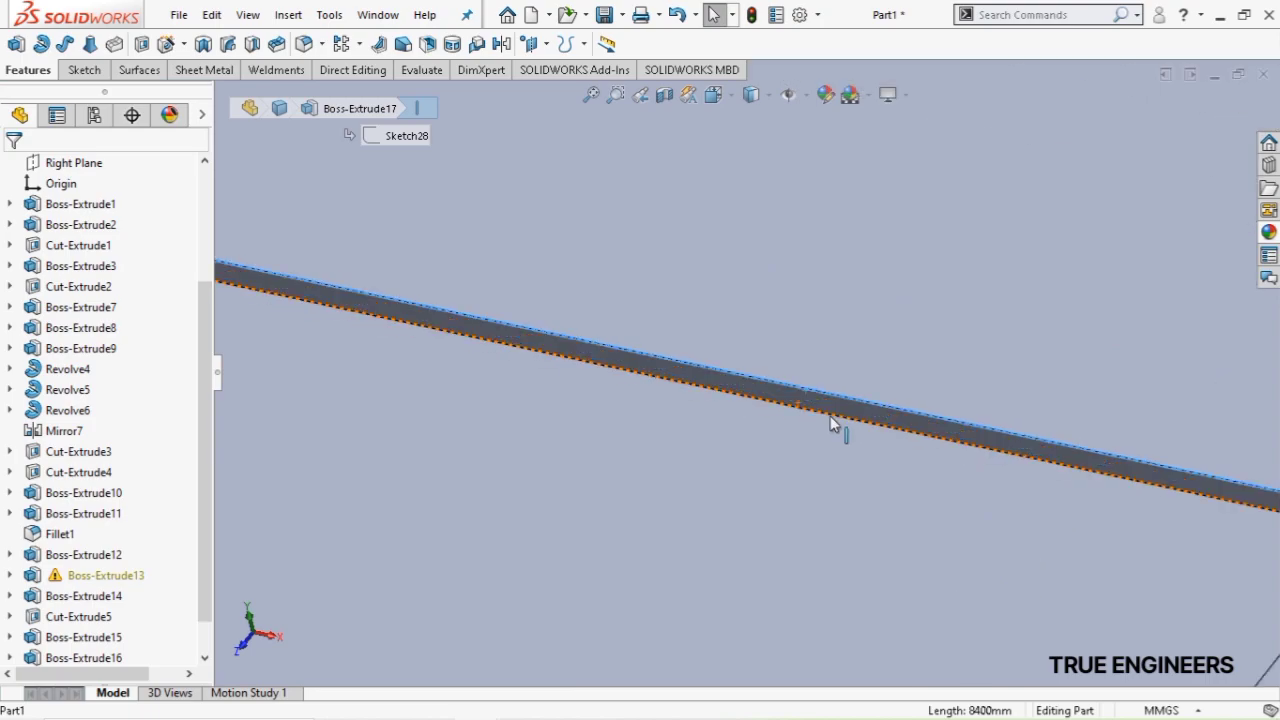
{"action": "left_click", "coordinate": [831, 409]}
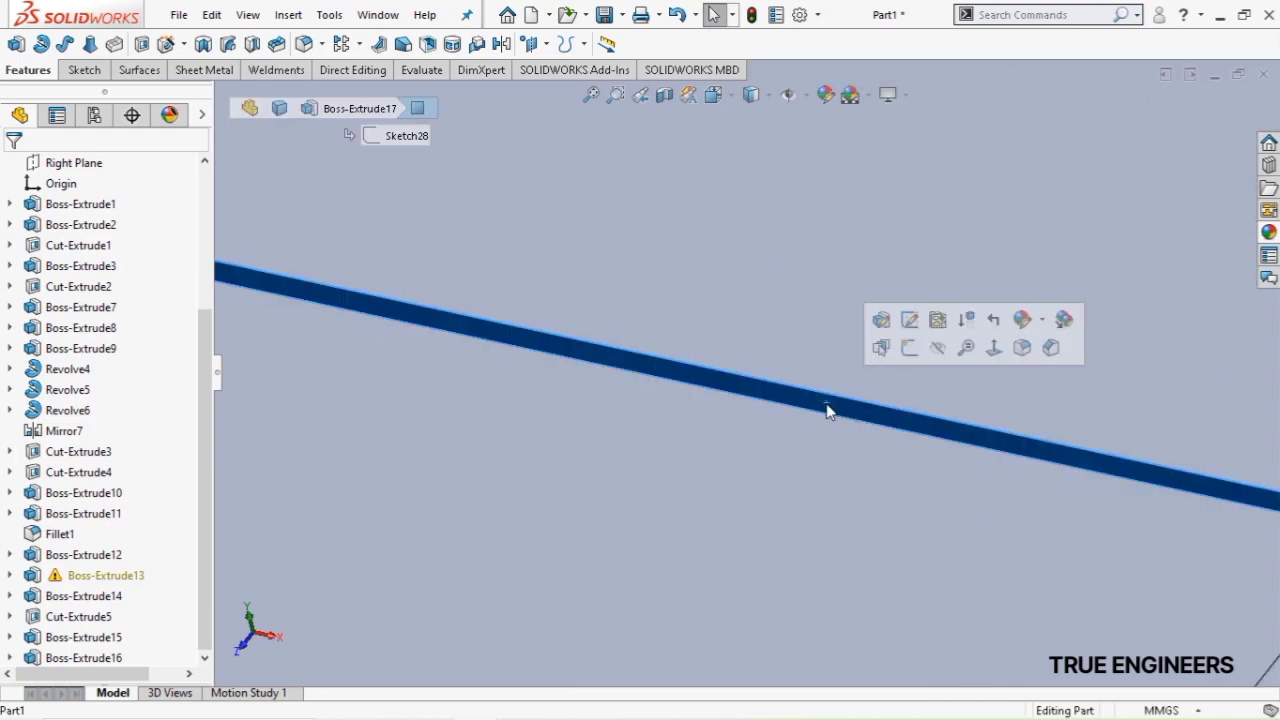
{"action": "left_click", "coordinate": [909, 347]}
{"action": "left_click", "coordinate": [716, 100]}
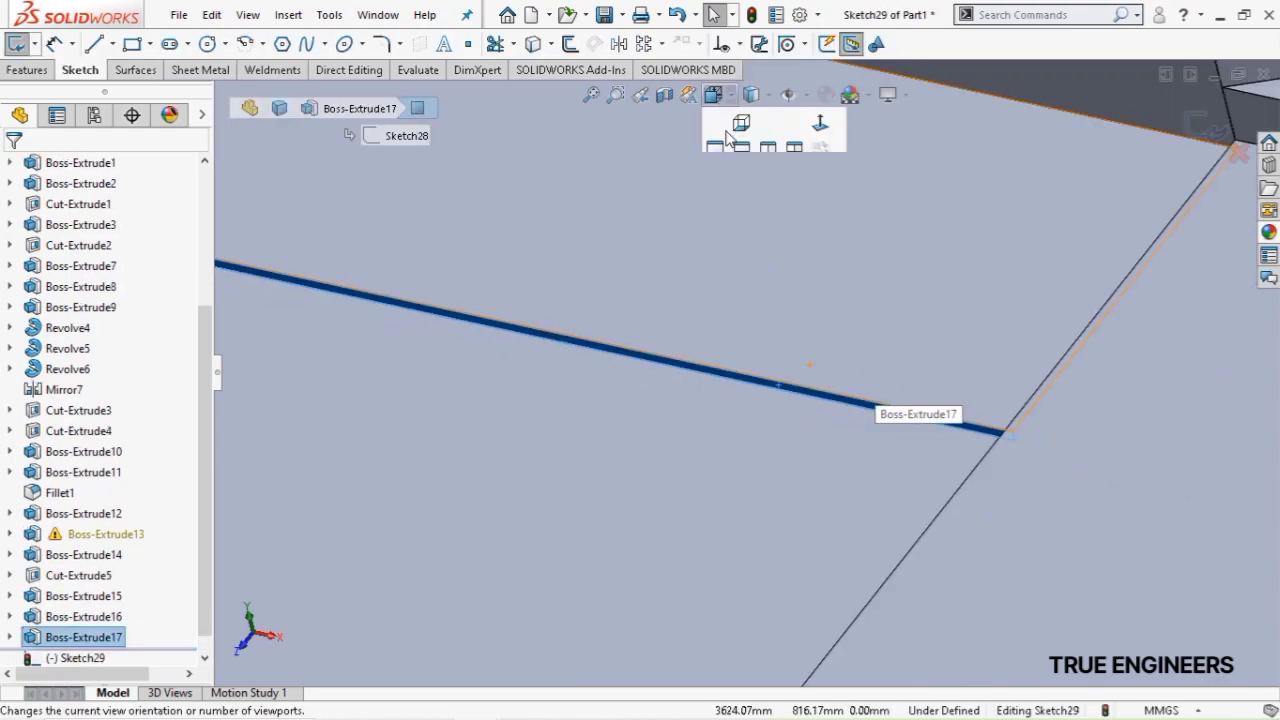
{"action": "left_click", "coordinate": [727, 176]}
{"action": "scroll", "coordinate": [700, 467], "scroll_direction": "down", "scroll_amount": 2}
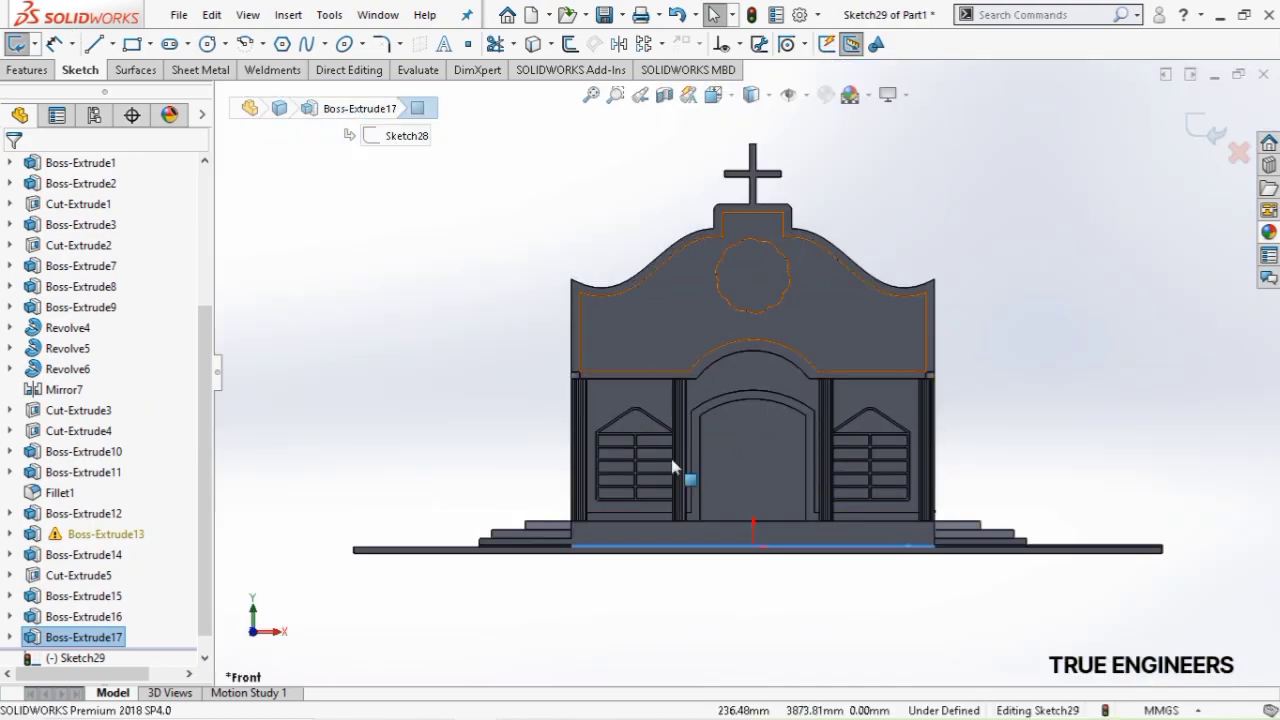
{"action": "scroll", "coordinate": [501, 468], "scroll_direction": "down", "scroll_amount": 6}
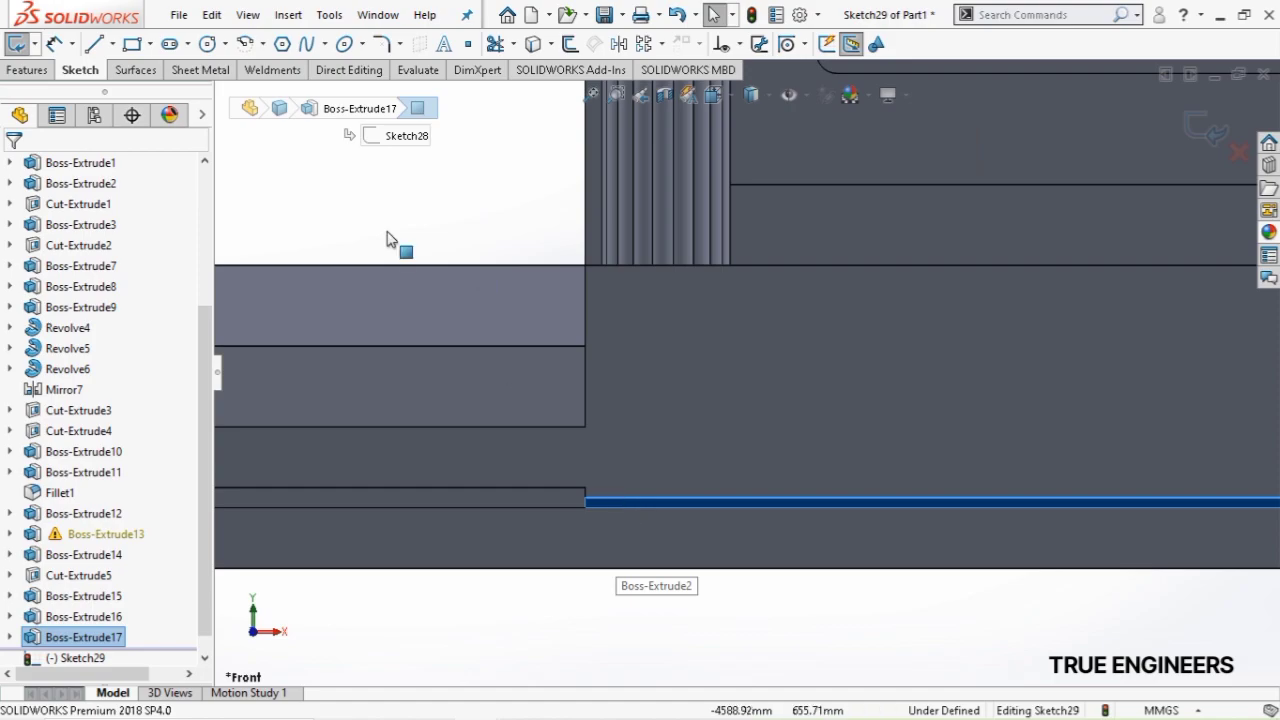
Sketch a closed picket outline with a pointed top at the strip's end corner, about 99 mm wide with sides about 440 mm high
{"action": "left_click", "coordinate": [97, 46]}
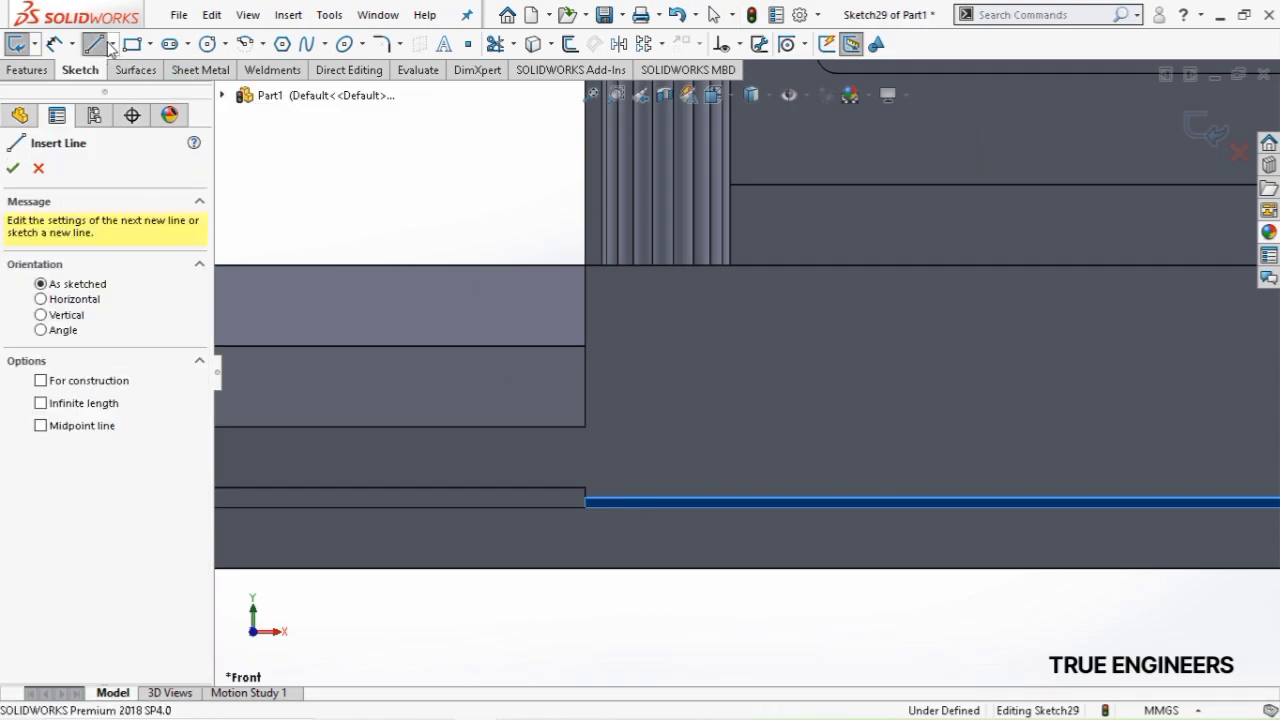
{"action": "left_click", "coordinate": [586, 506]}
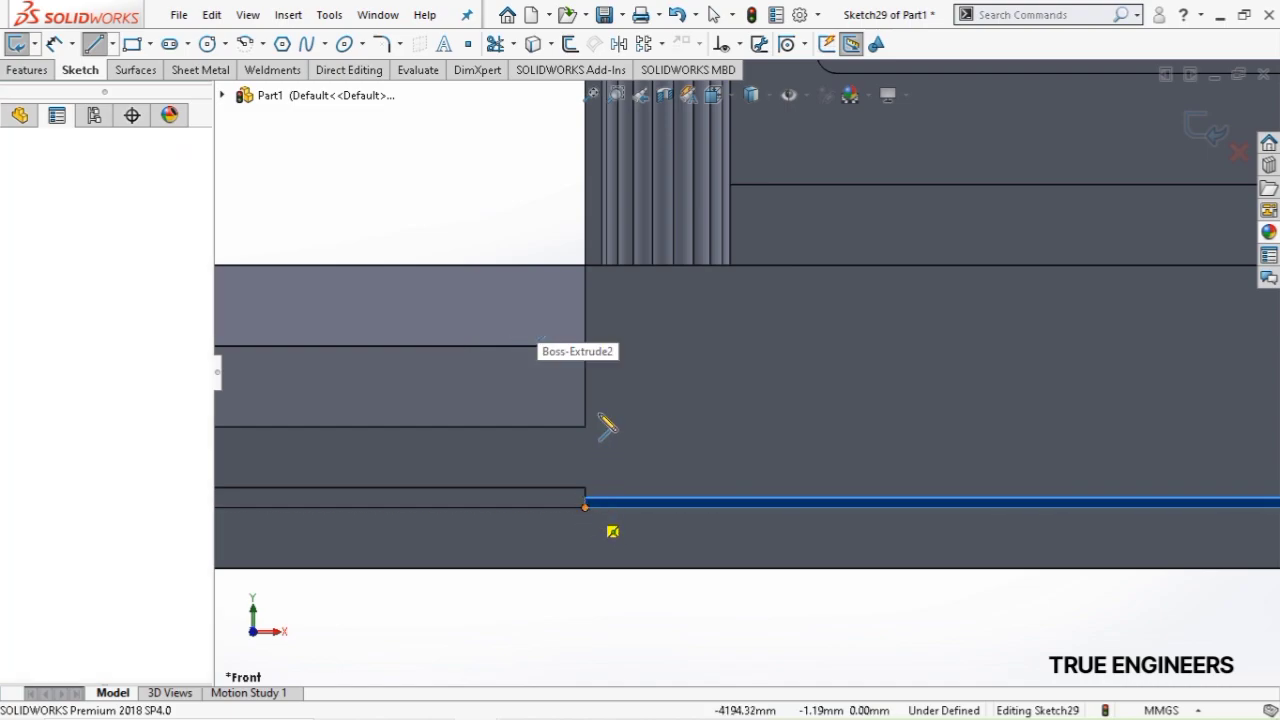
{"action": "left_click", "coordinate": [586, 330]}
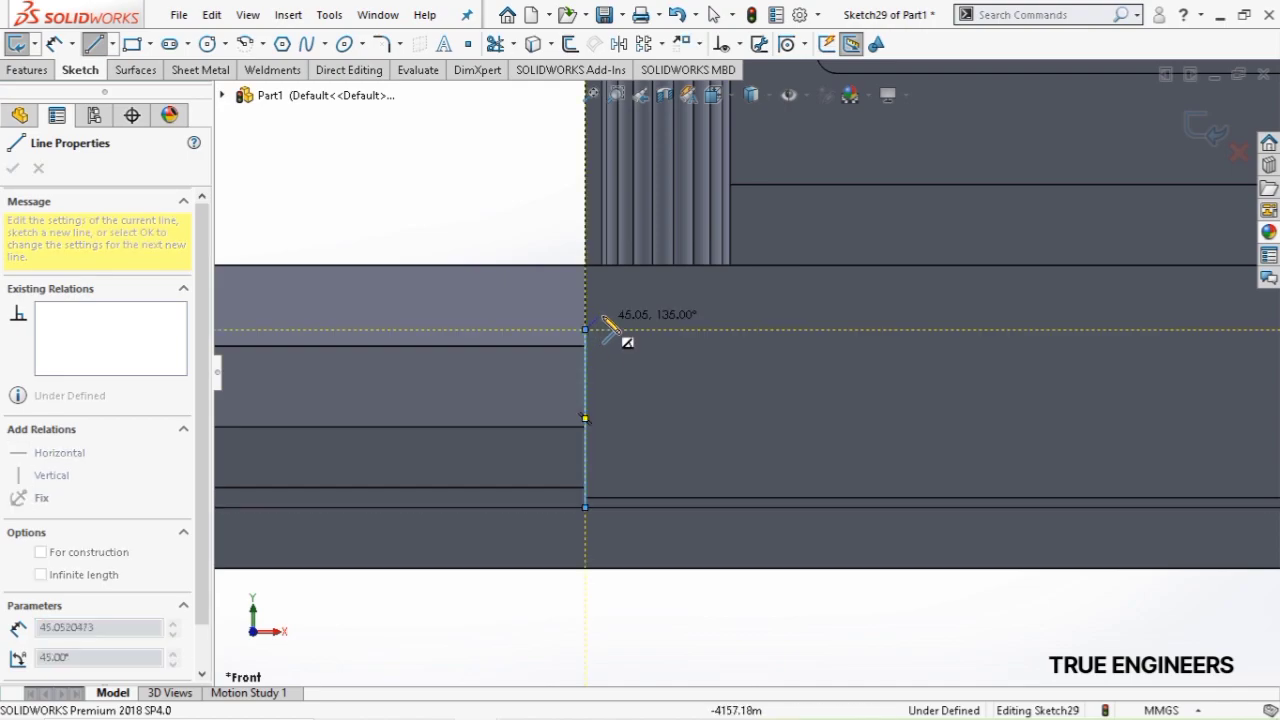
{"action": "left_click", "coordinate": [604, 311]}
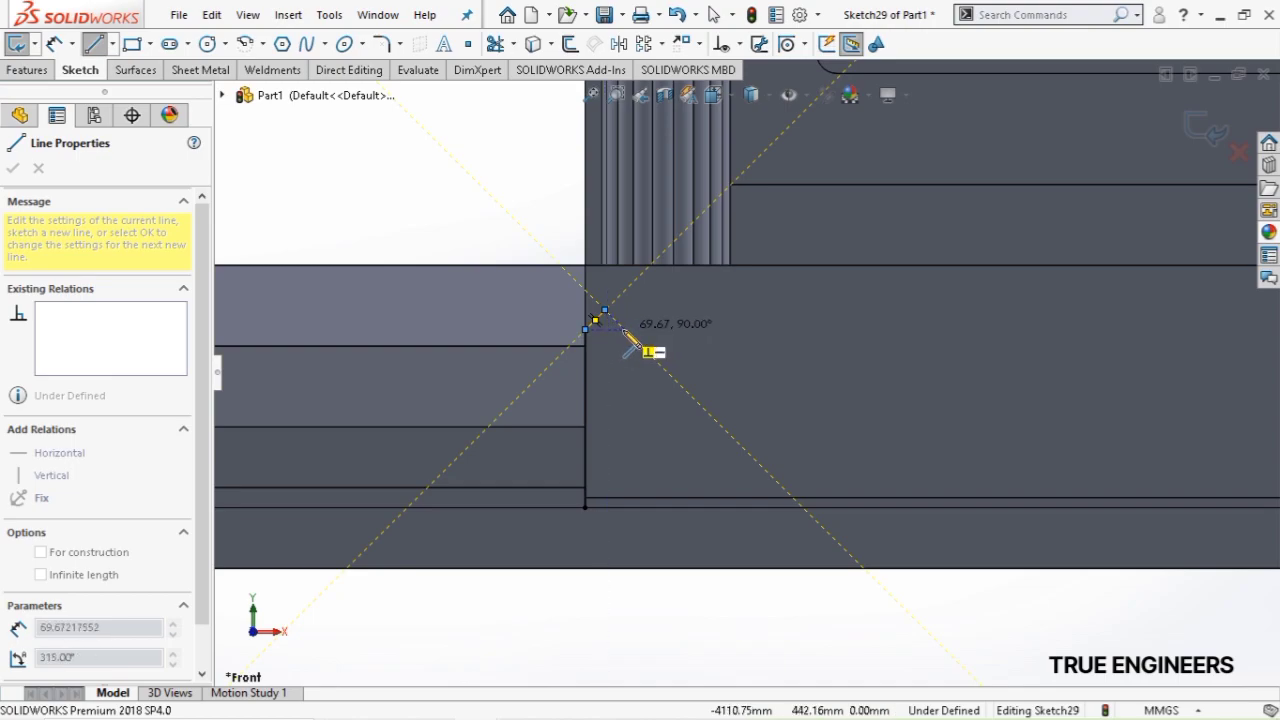
{"action": "left_click", "coordinate": [624, 329]}
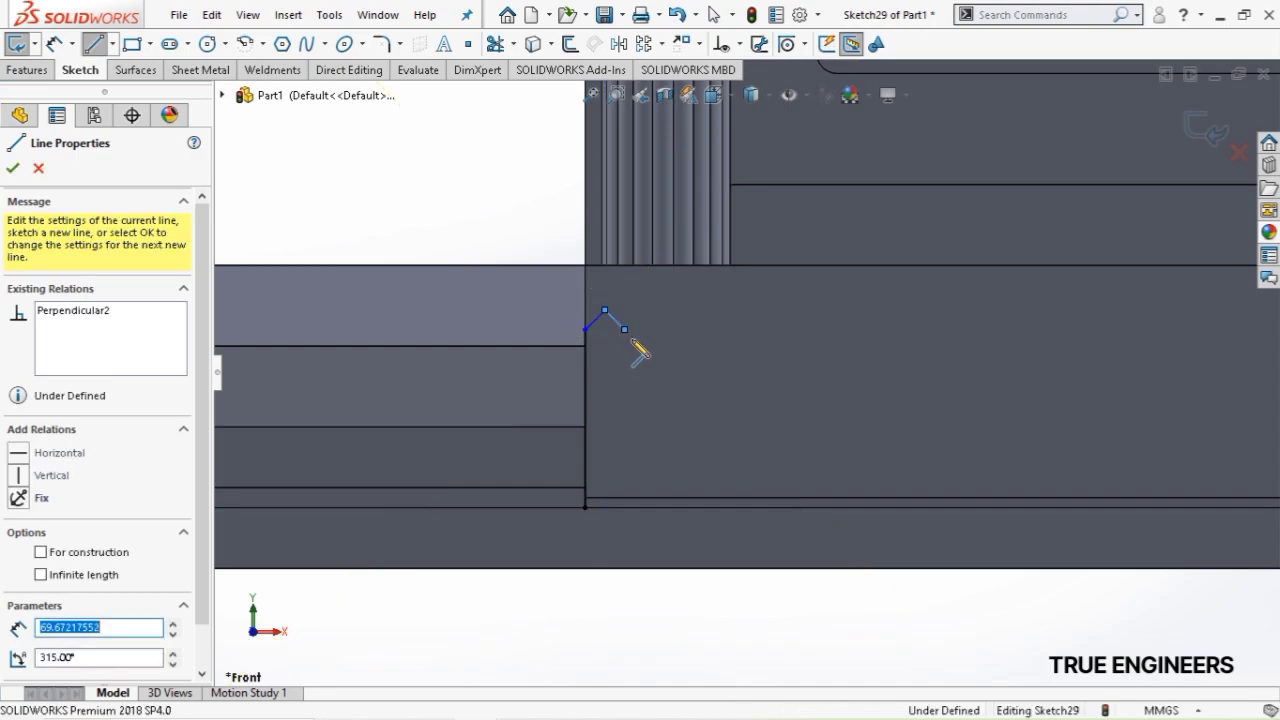
{"action": "left_click", "coordinate": [624, 507]}
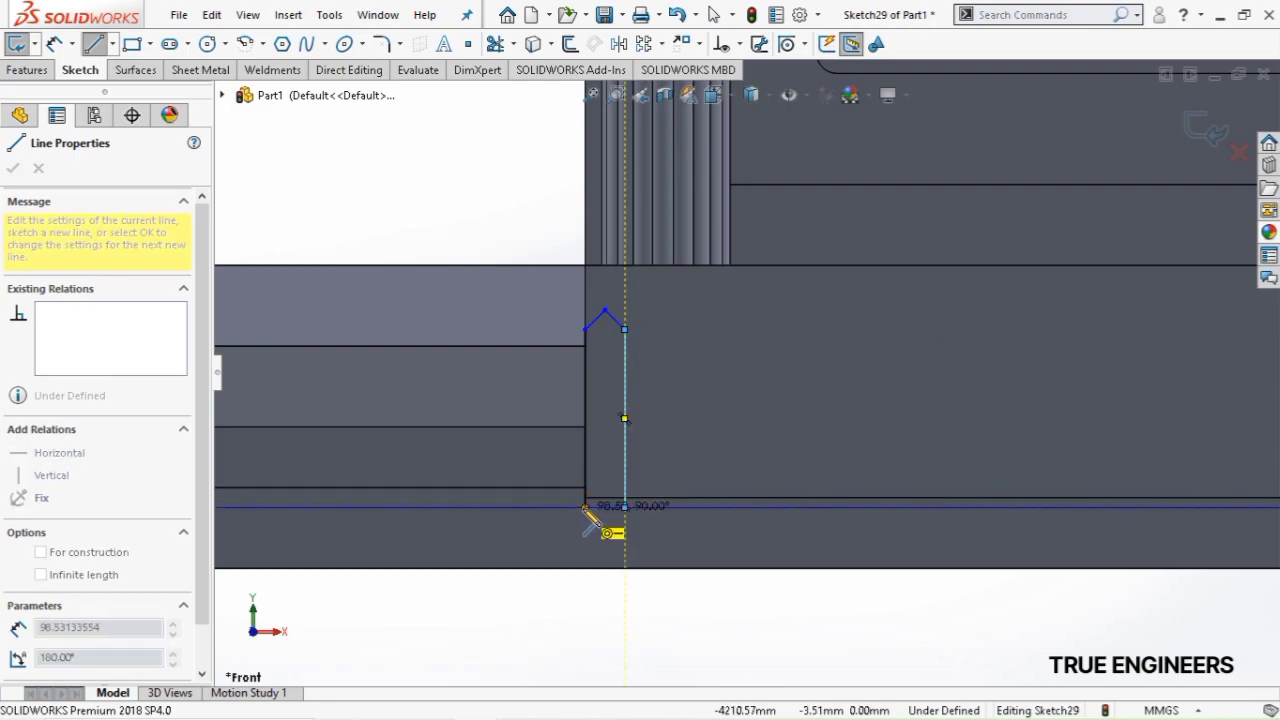
{"action": "double_click", "coordinate": [585, 507]}
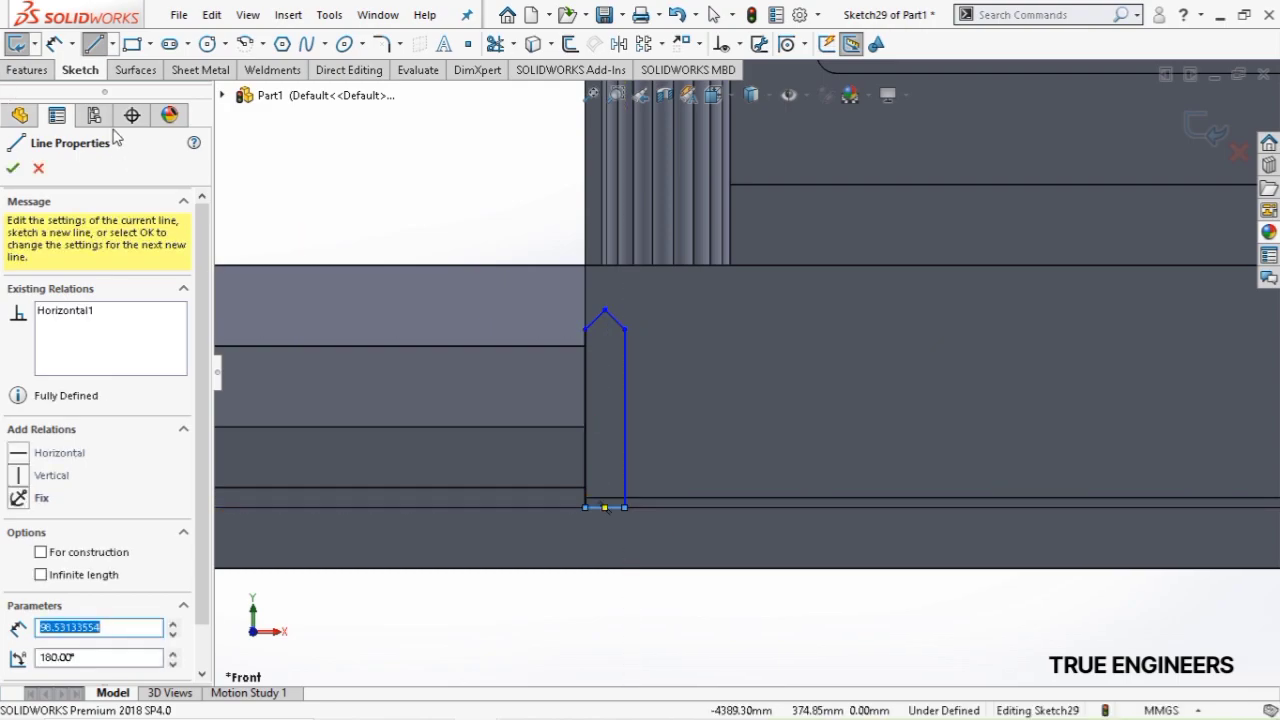
Dimension the distance between the two vertical sides of the picket outline to 50 mm
{"action": "left_click", "coordinate": [54, 43]}
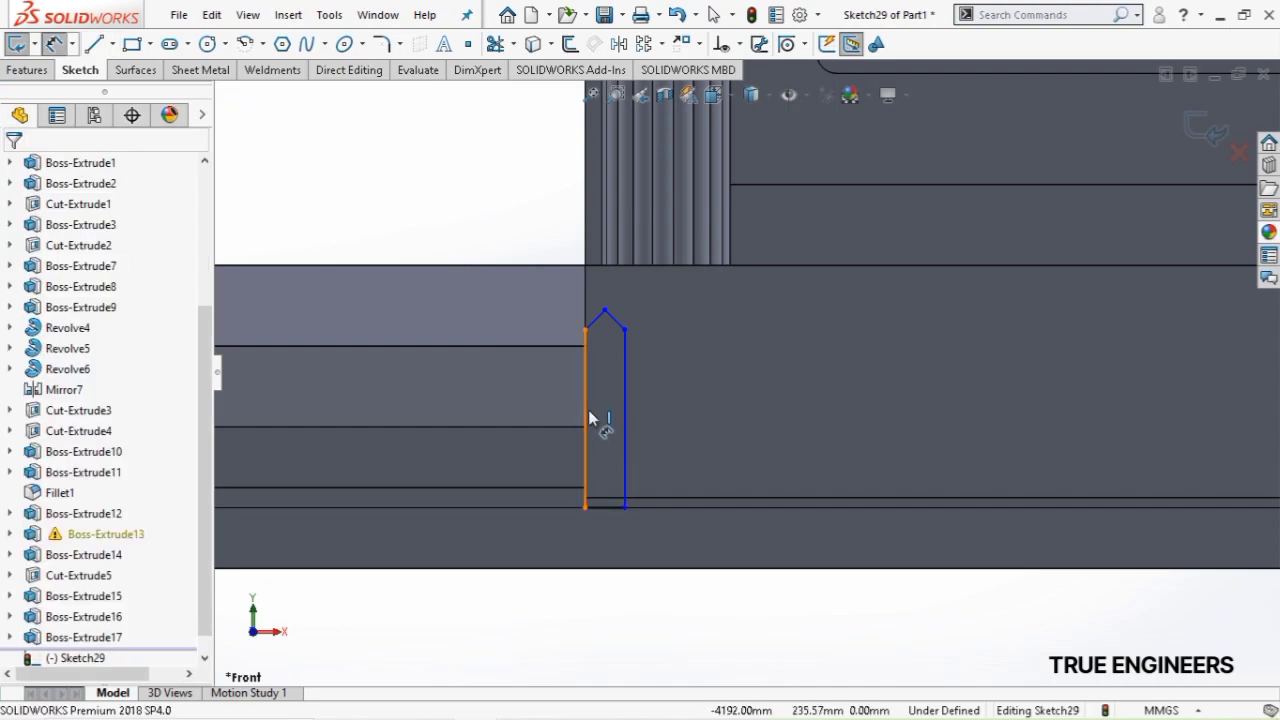
{"action": "left_click", "coordinate": [623, 402]}
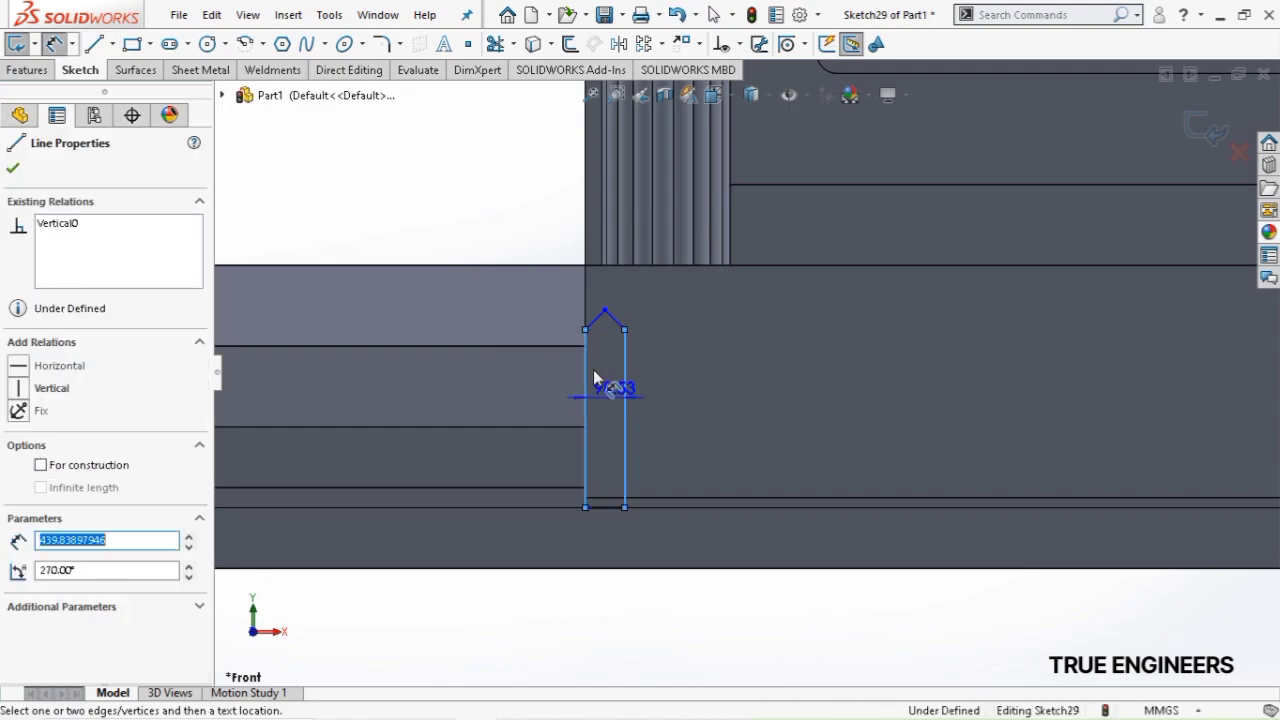
{"action": "left_click", "coordinate": [543, 360]}
{"action": "type", "text": "50"}
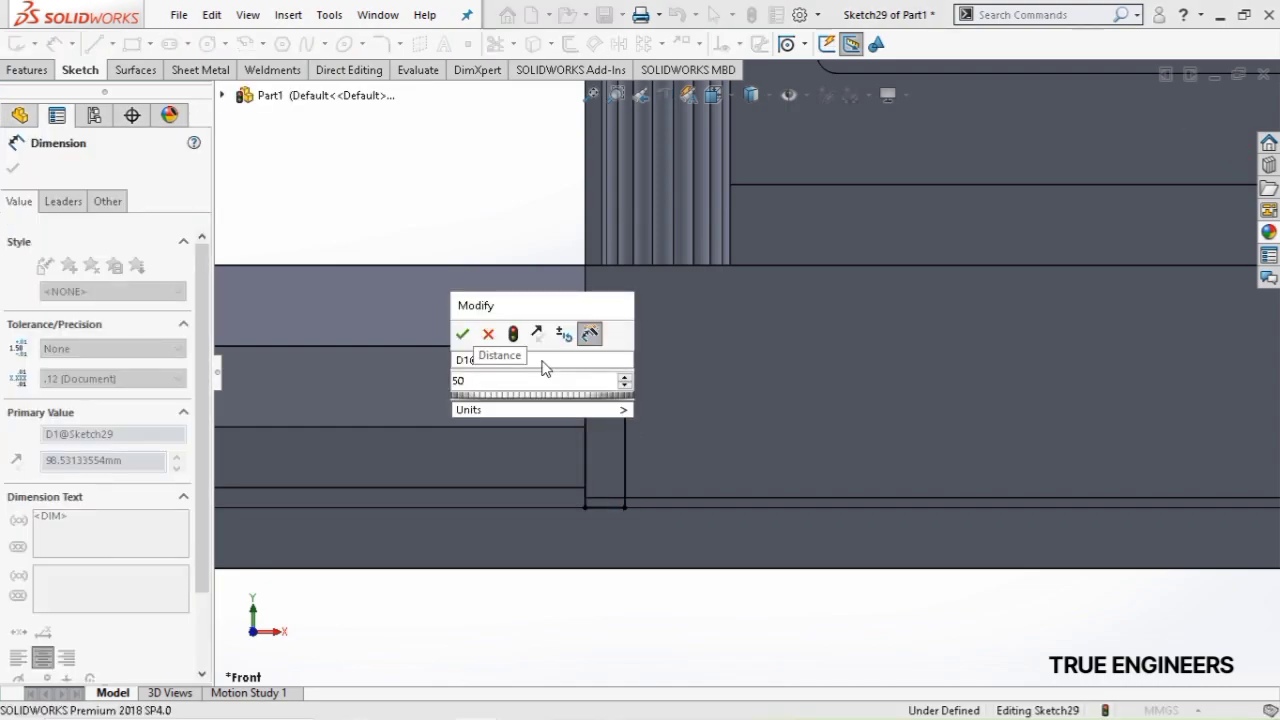
{"action": "mouse_move", "coordinate": [604, 412]}
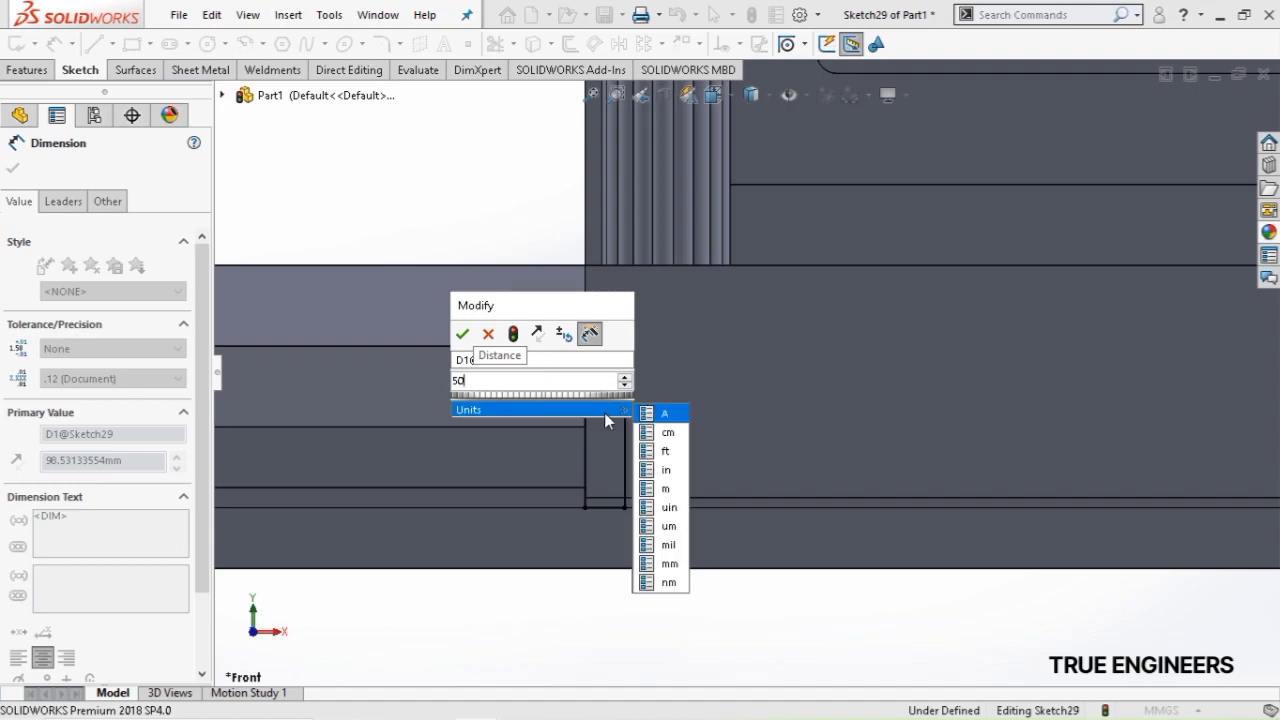
{"action": "left_click", "coordinate": [462, 336]}
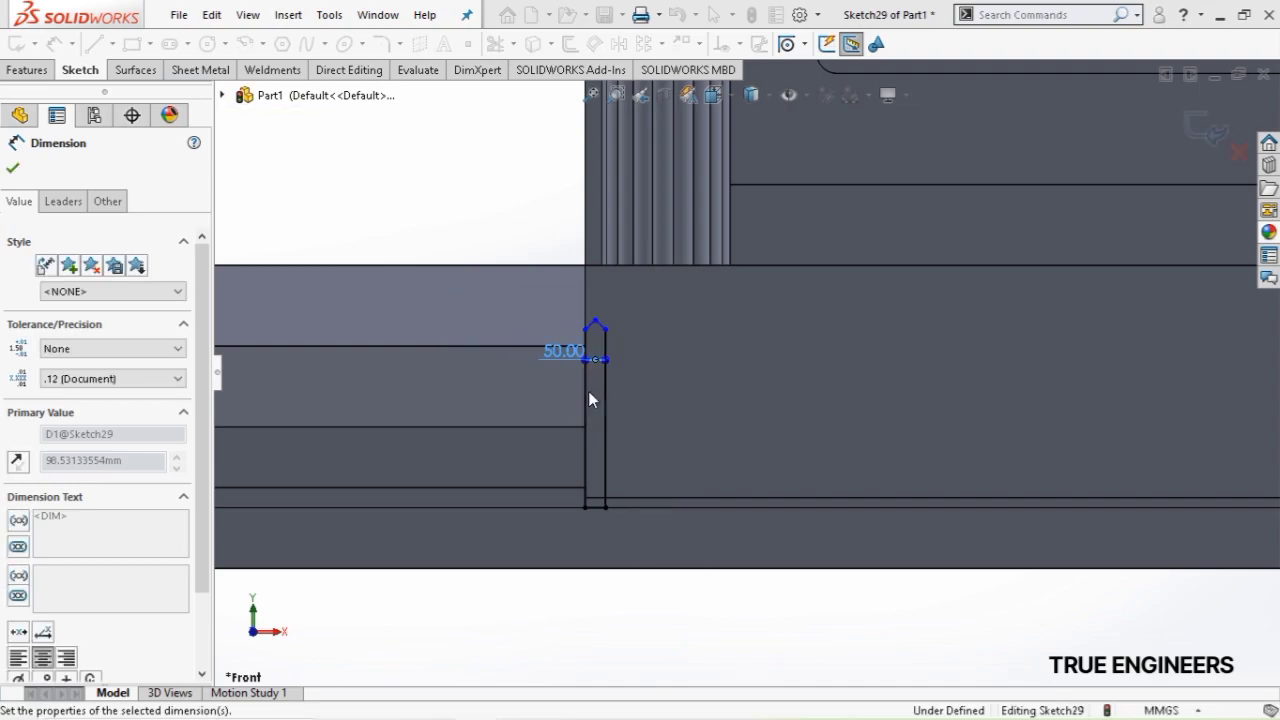
Dimension the picket side at the strip's end corner to 500 mm high
{"action": "left_click", "coordinate": [517, 390]}
{"action": "type", "text": "50"}
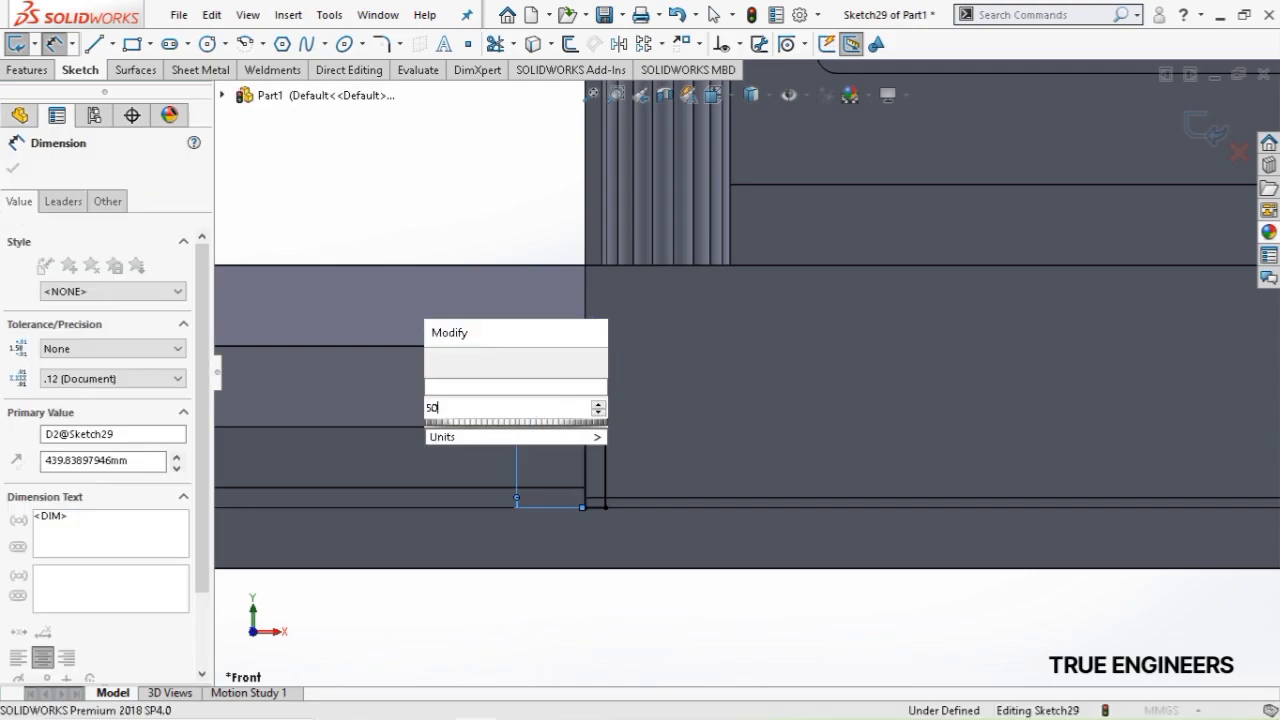
{"action": "type", "text": "0"}
{"action": "key", "text": "Return"}
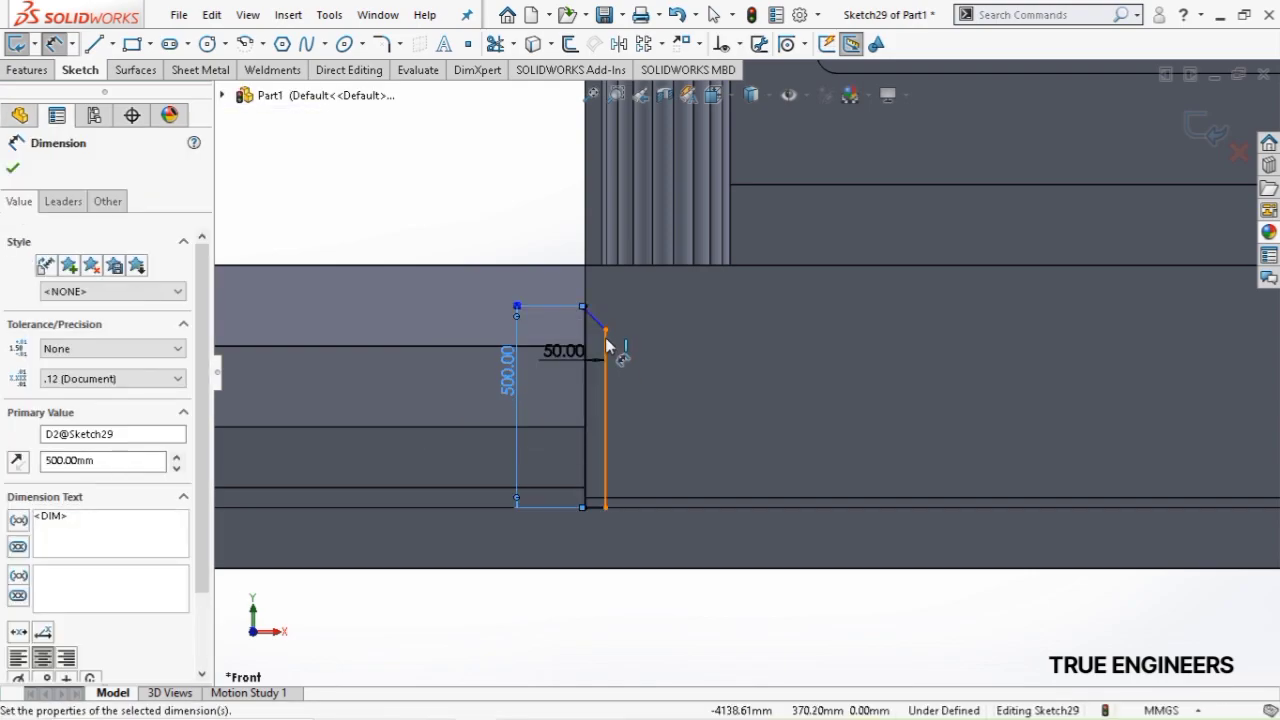
{"action": "scroll", "coordinate": [604, 320], "scroll_direction": "up", "scroll_amount": 5}
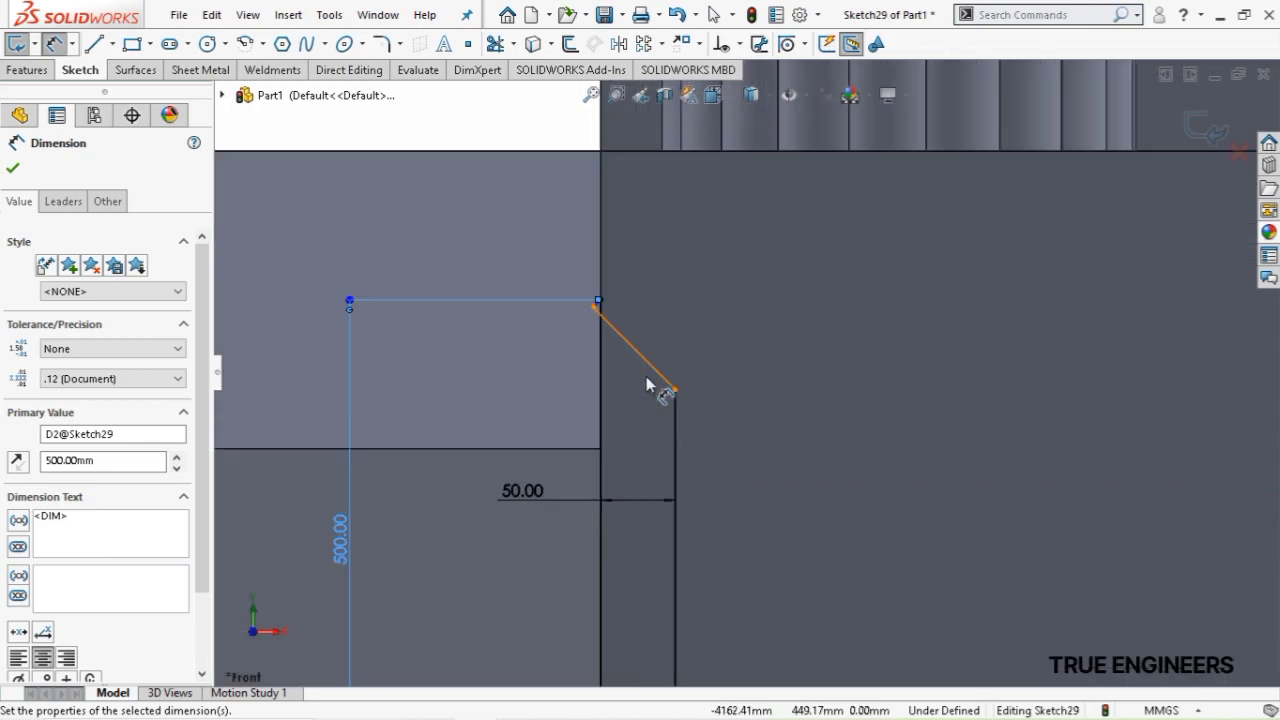
{"action": "key", "text": "Escape"}
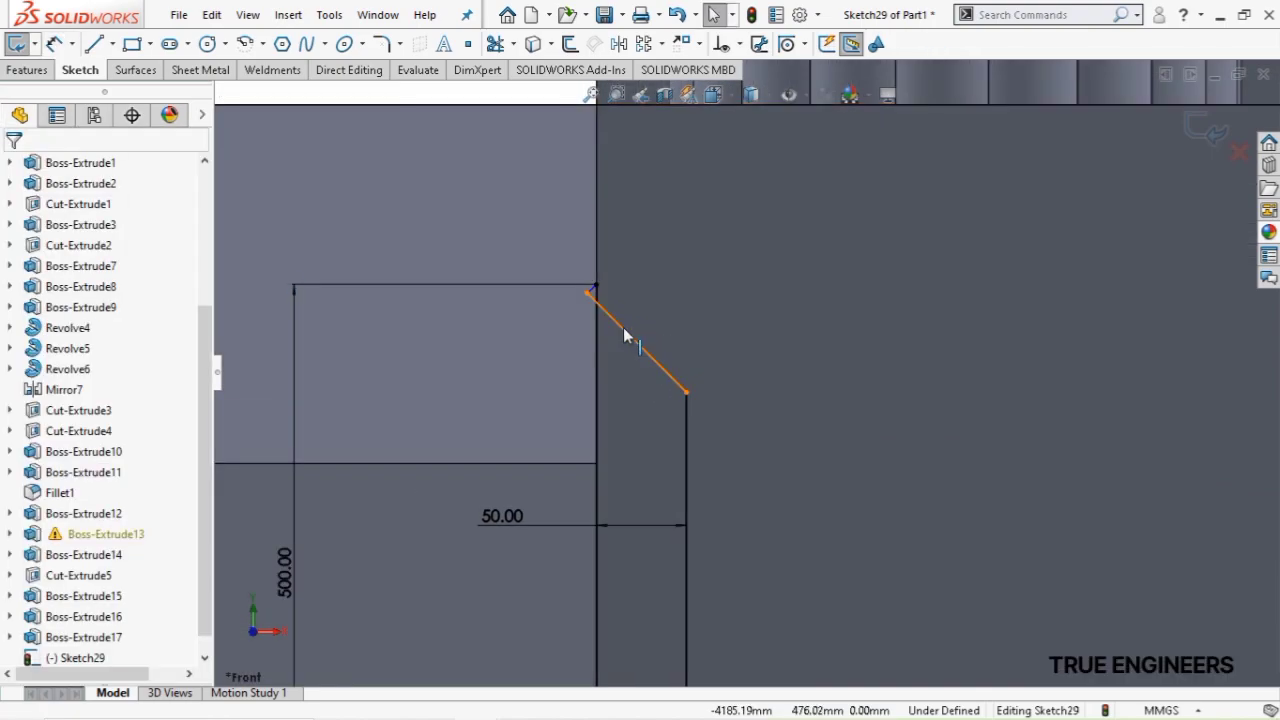
Move the picket's peak back between its sides and align it vertically with the midpoint of the bottom line
{"action": "left_click_drag", "start_coordinate": [641, 328], "coordinate": [671, 303]}
{"action": "left_click", "coordinate": [671, 297]}
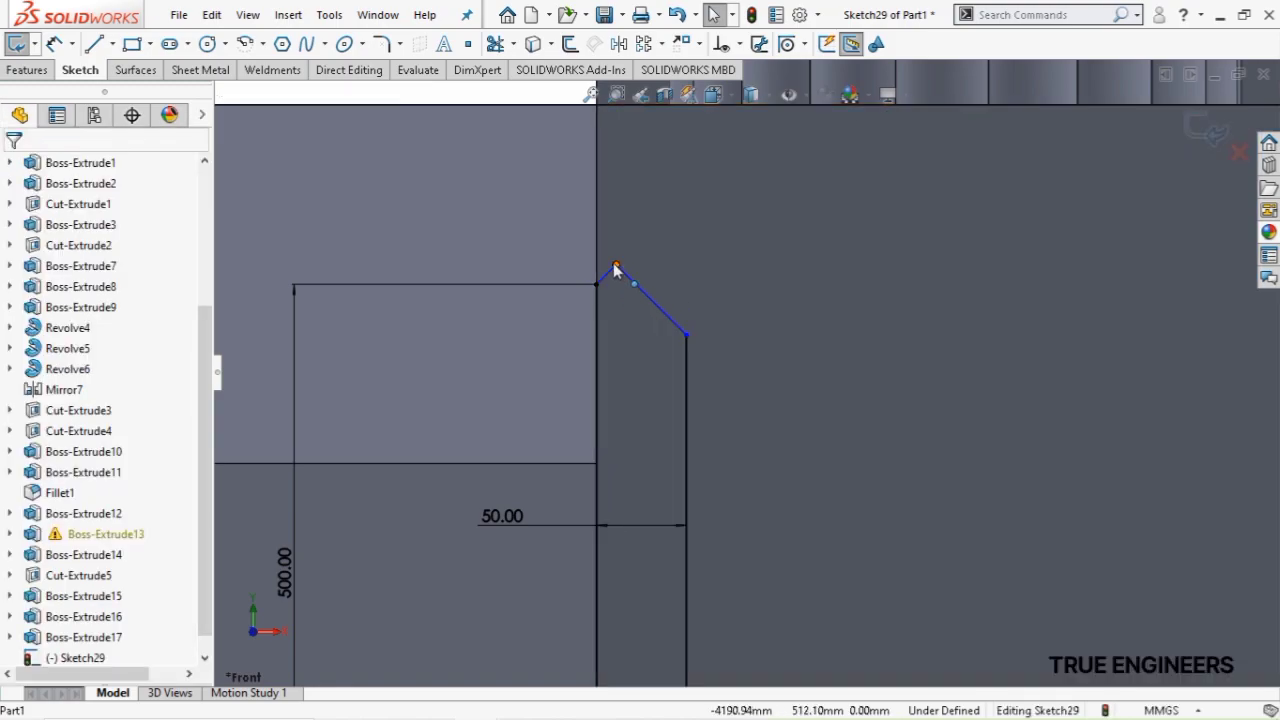
{"action": "left_click", "coordinate": [615, 266]}
{"action": "scroll", "coordinate": [739, 400], "scroll_direction": "up", "scroll_amount": 8}
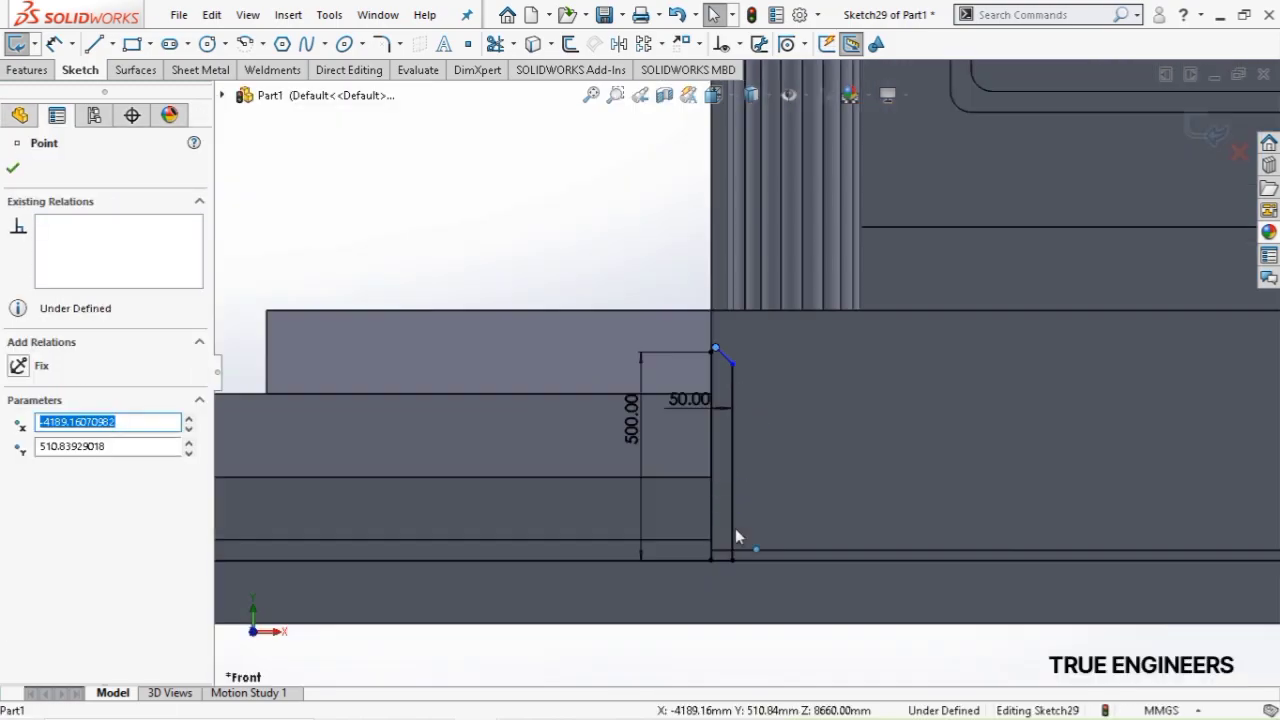
{"action": "scroll", "coordinate": [727, 552], "scroll_direction": "down", "scroll_amount": 2}
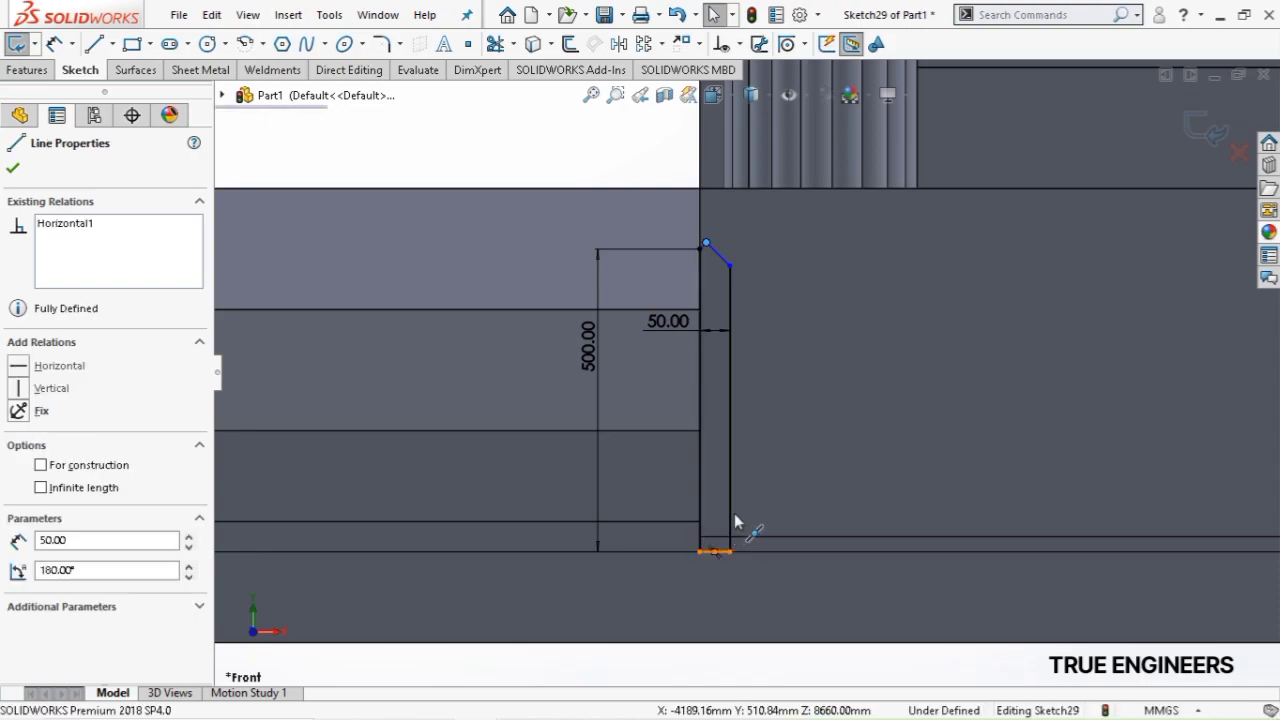
{"action": "left_click", "coordinate": [715, 551], "text": "ctrl"}
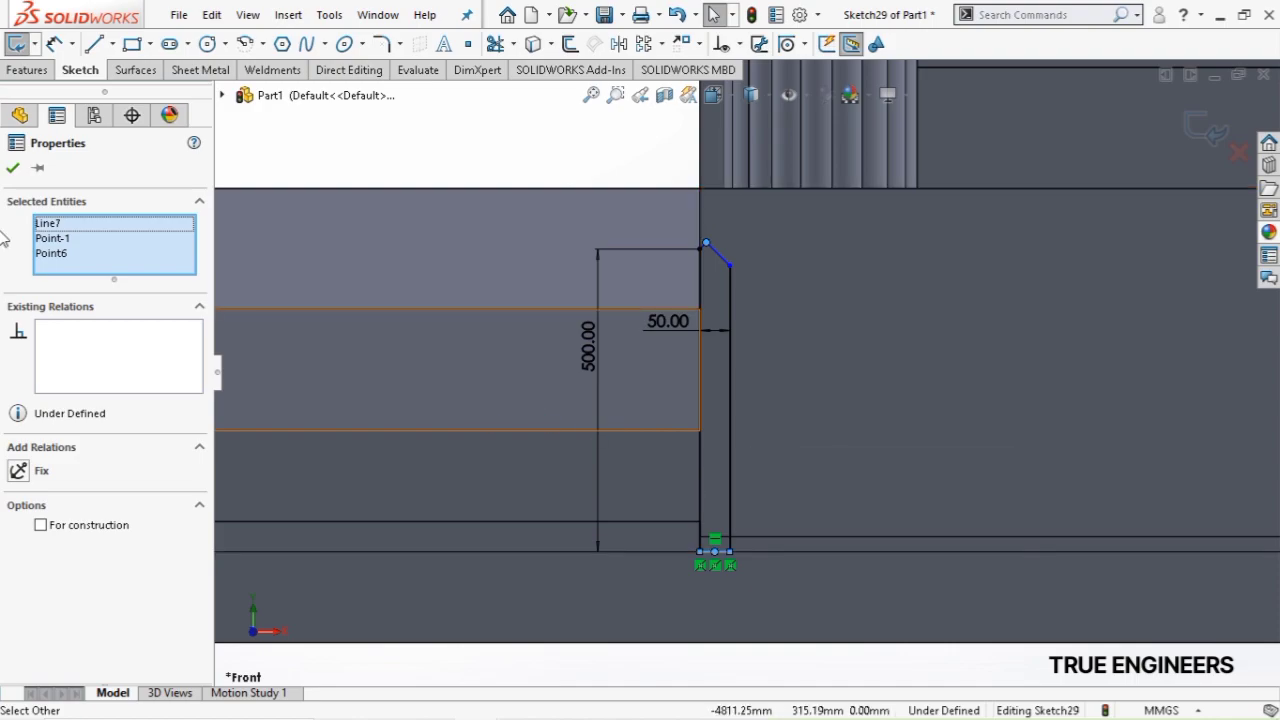
{"action": "left_click", "coordinate": [64, 224]}
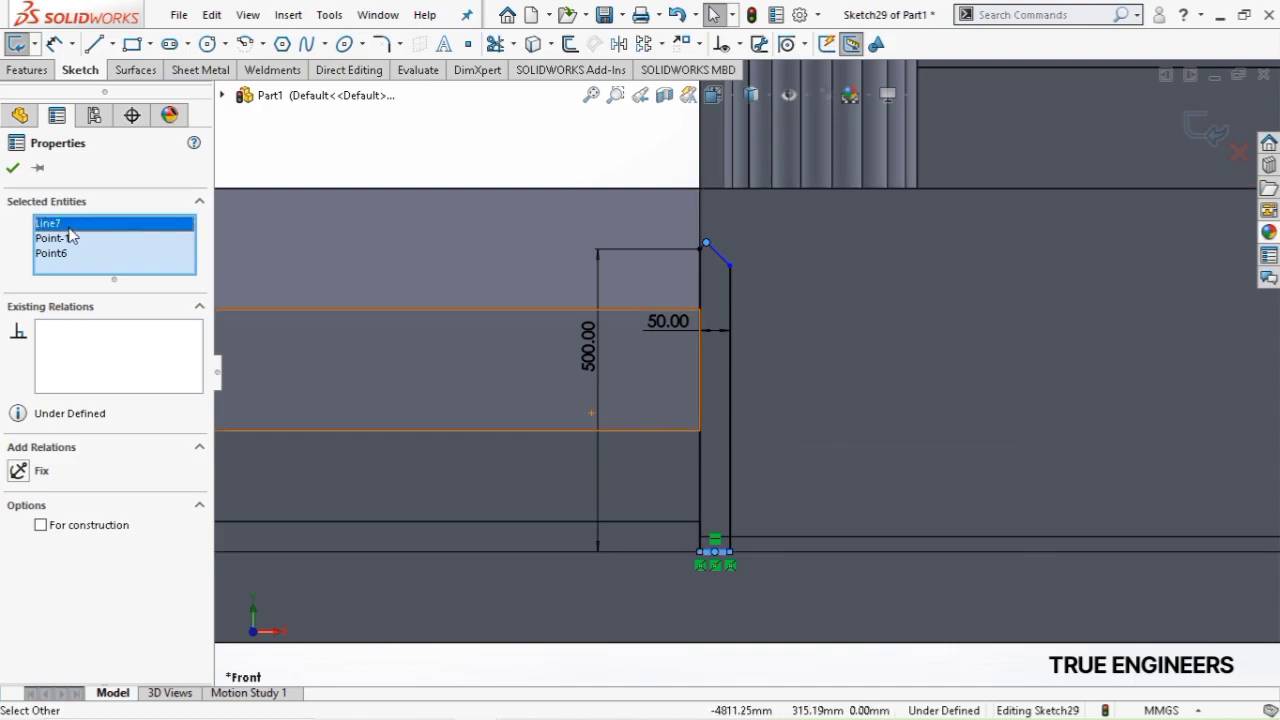
{"action": "key", "text": "Delete"}
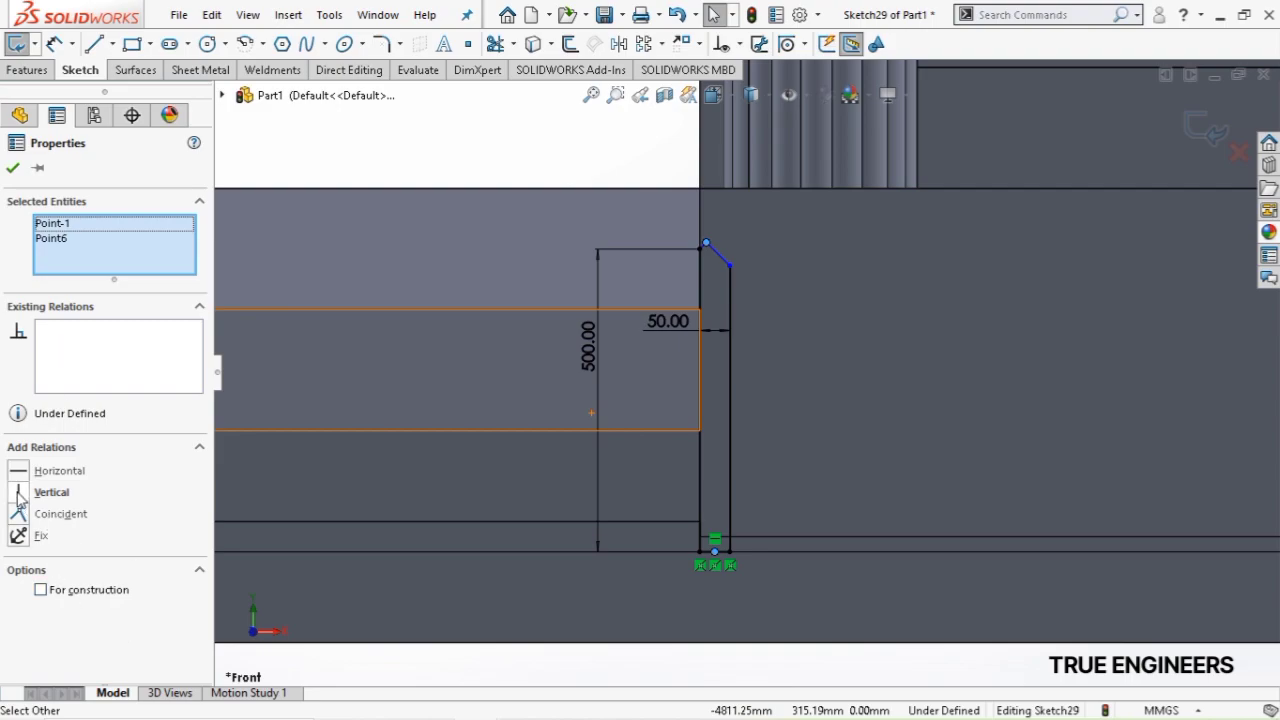
Add a horizontal relation between the upper endpoints of the picket's two vertical sides
{"action": "scroll", "coordinate": [701, 310], "scroll_direction": "down", "scroll_amount": 5}
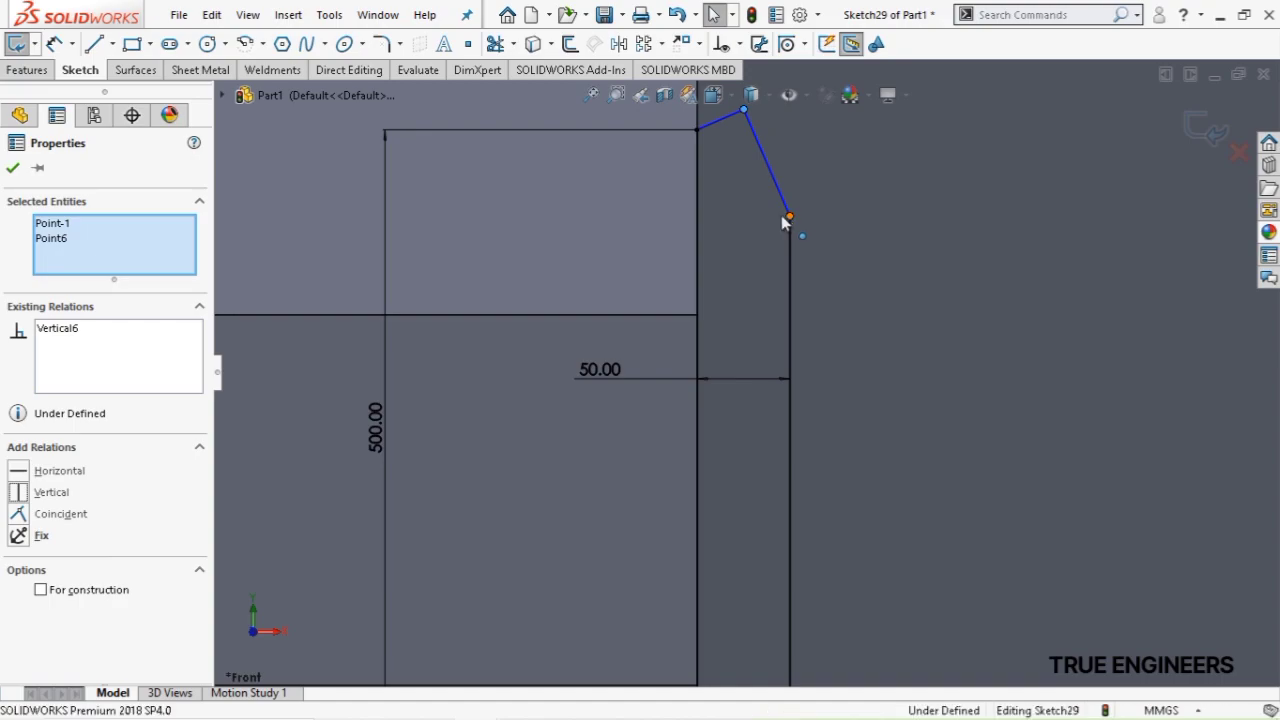
{"action": "left_click", "coordinate": [698, 130]}
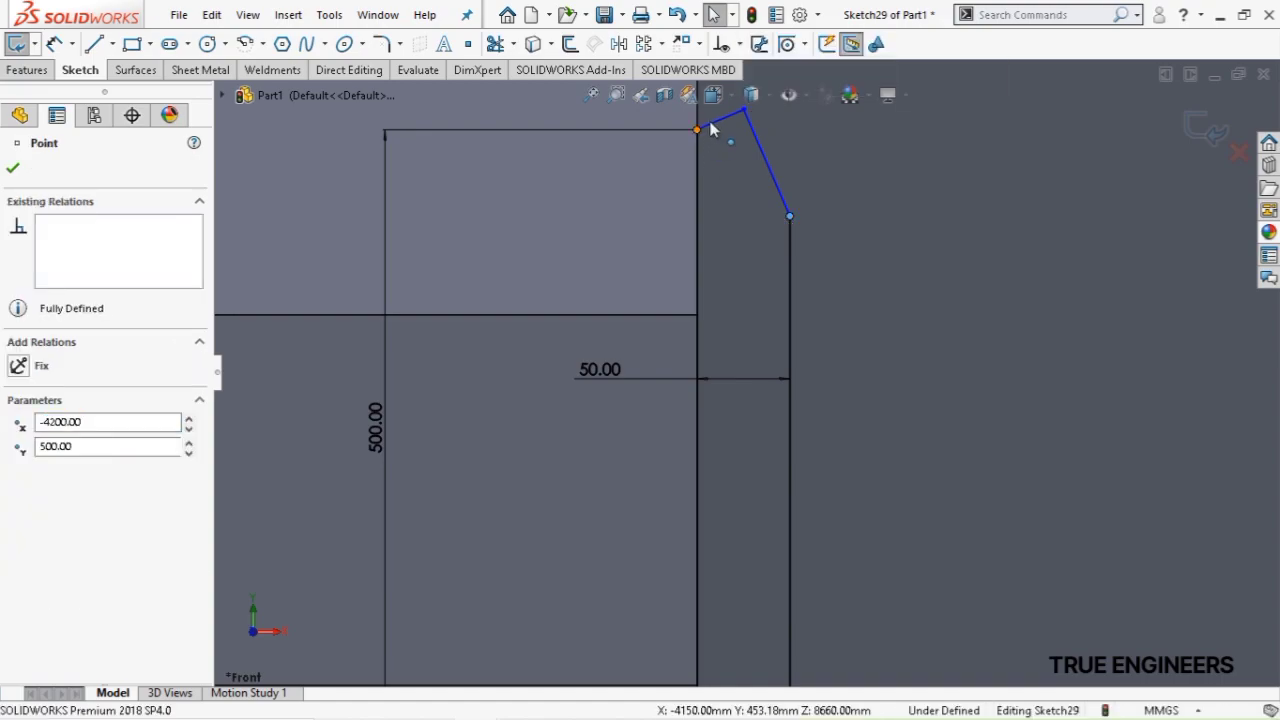
{"action": "left_click", "coordinate": [789, 215], "text": "ctrl"}
{"action": "left_click", "coordinate": [765, 52]}
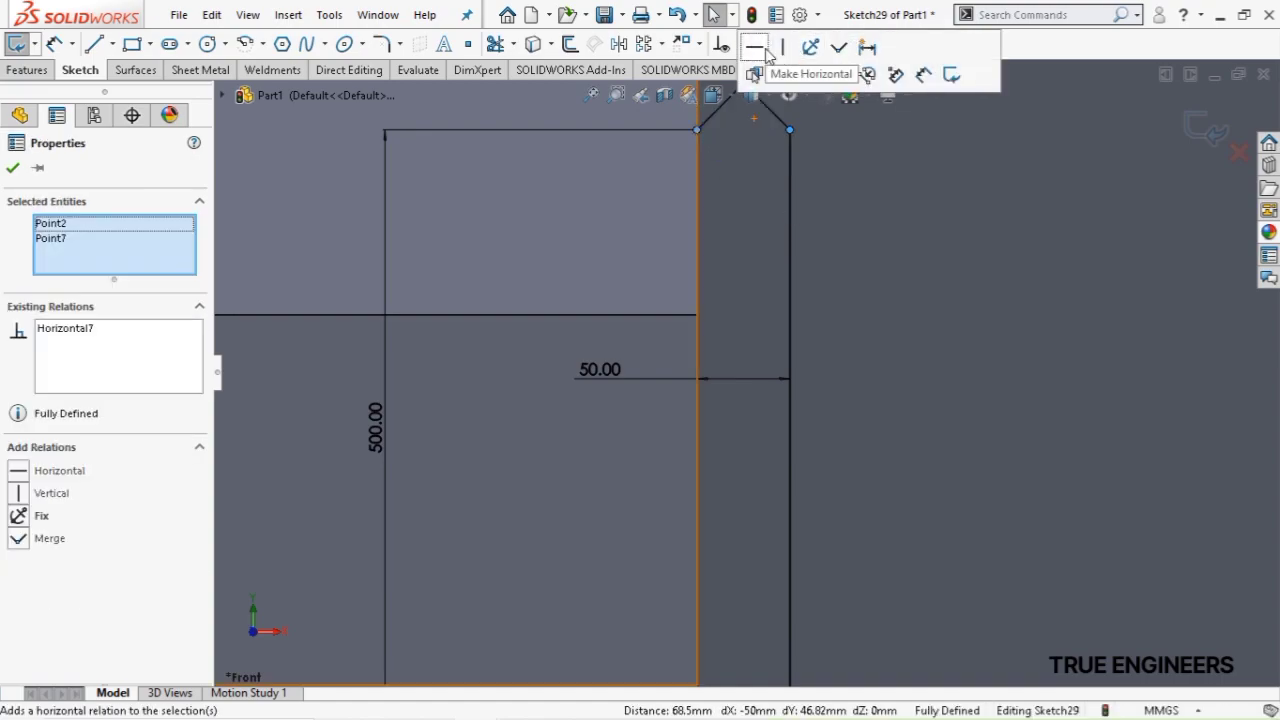
Start a linear sketch pattern of the whole picket outline along the X-axis with 160 mm spacing
{"action": "scroll", "coordinate": [811, 315], "scroll_direction": "up", "scroll_amount": 6}
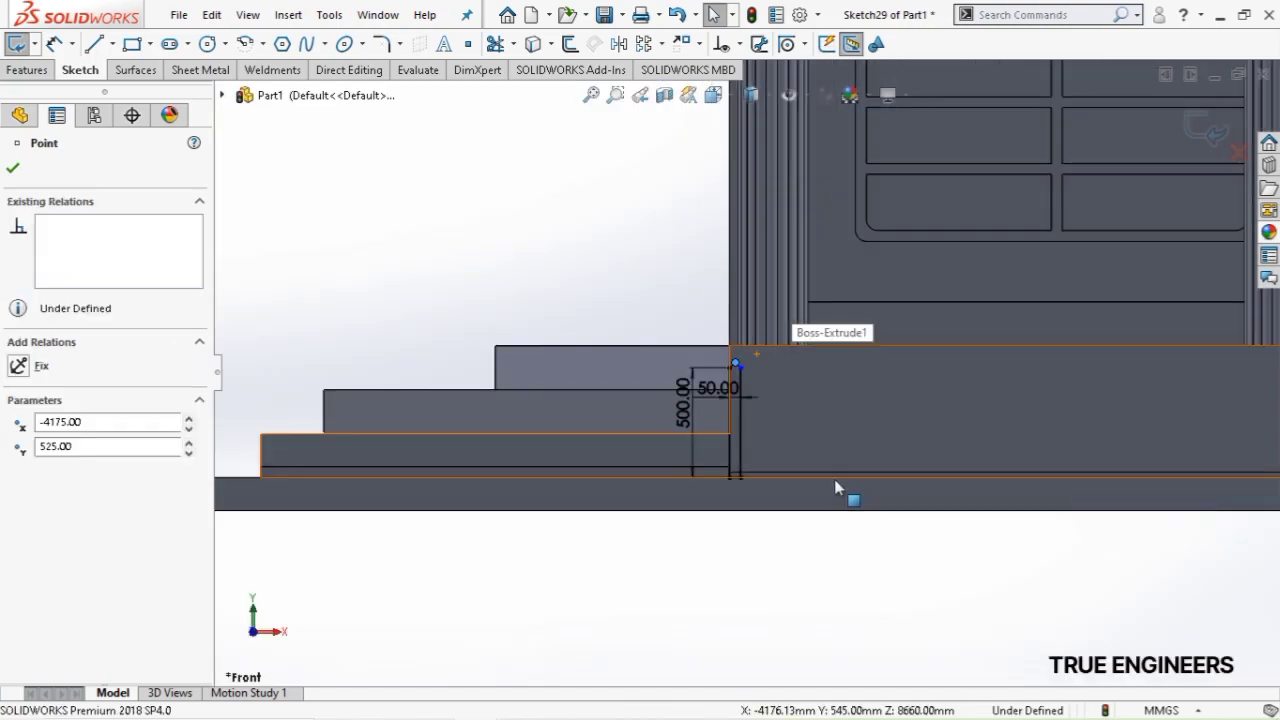
{"action": "scroll", "coordinate": [838, 487], "scroll_direction": "down", "scroll_amount": 4}
{"action": "left_click", "coordinate": [576, 203]}
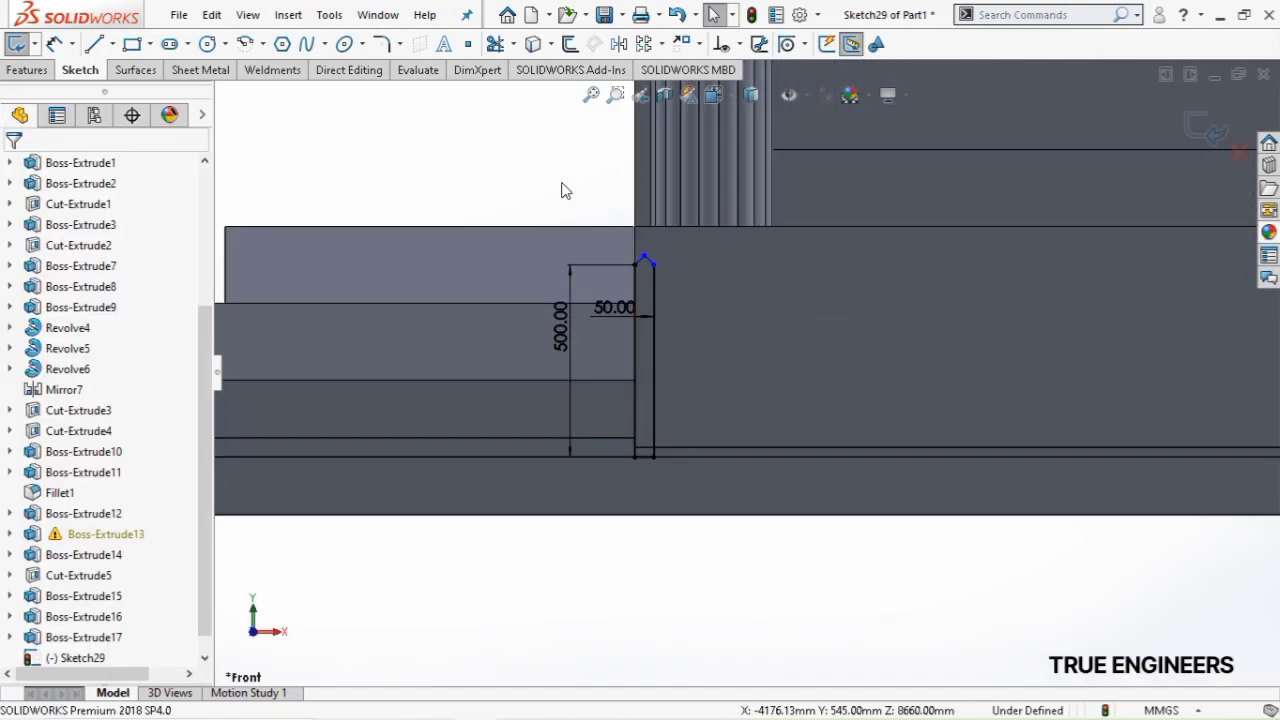
{"action": "left_click_drag", "start_coordinate": [592, 217], "coordinate": [691, 495]}
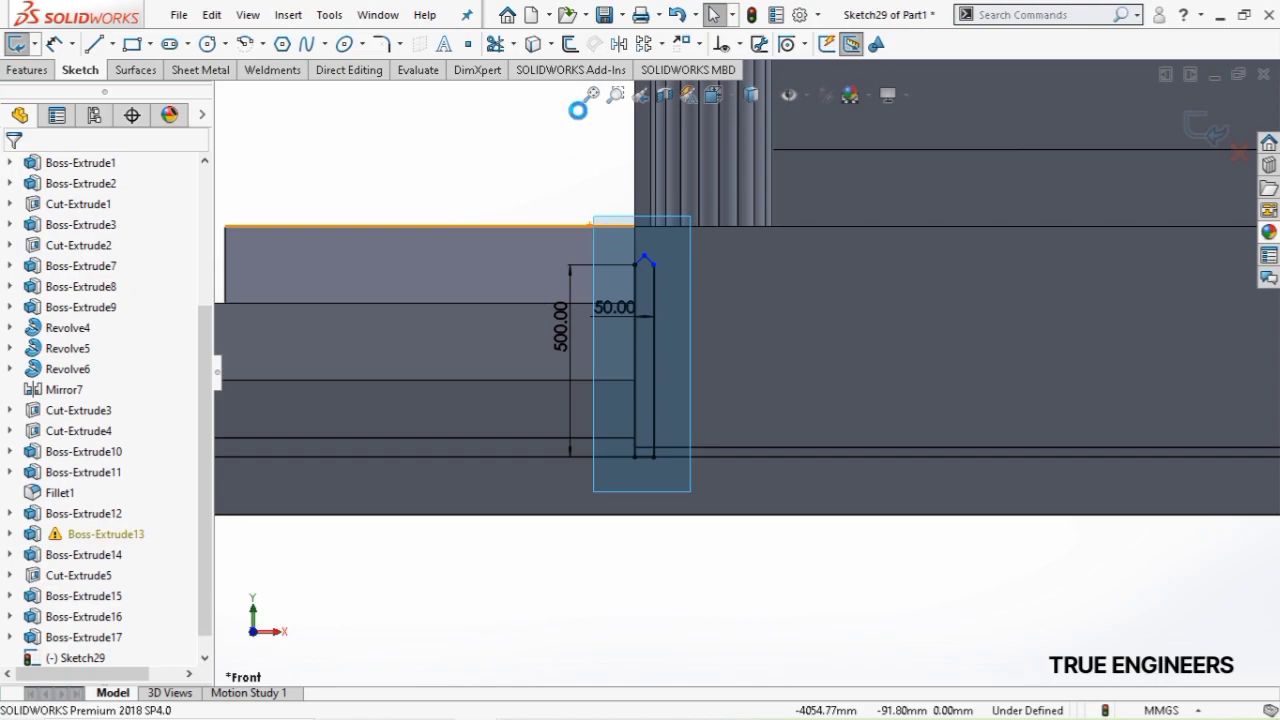
{"action": "left_click", "coordinate": [648, 44]}
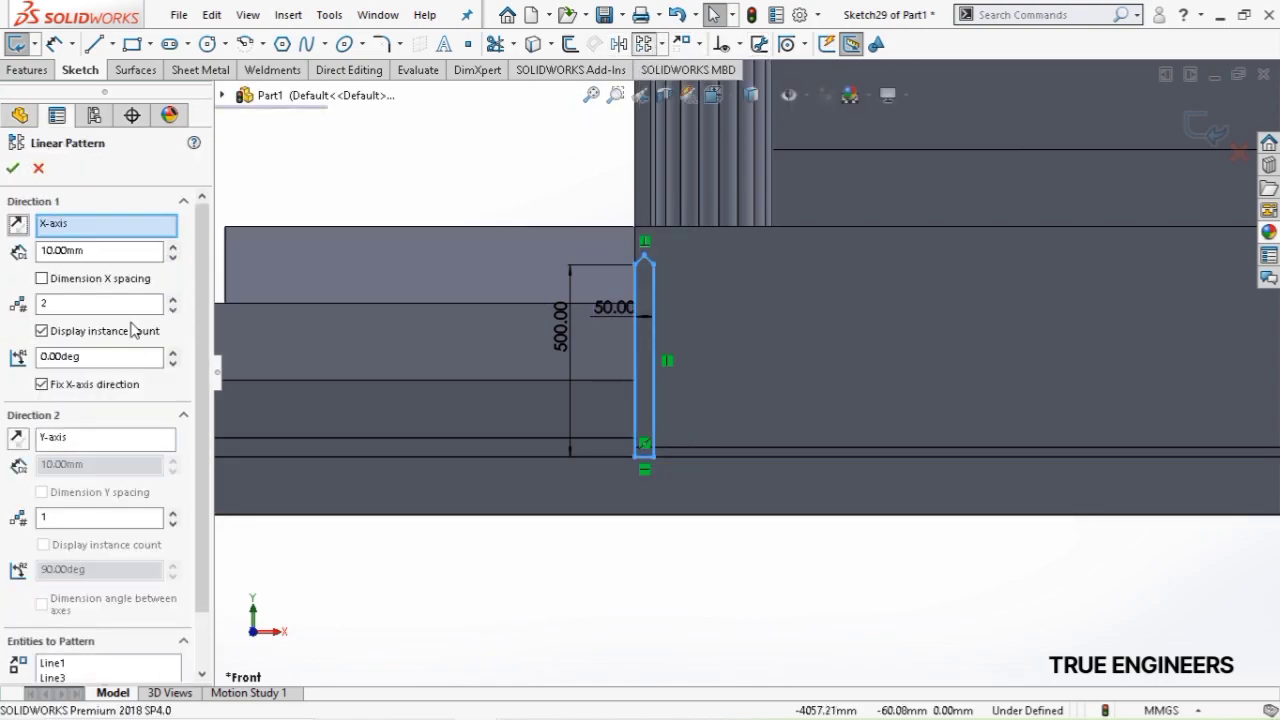
{"action": "left_click", "coordinate": [139, 251]}
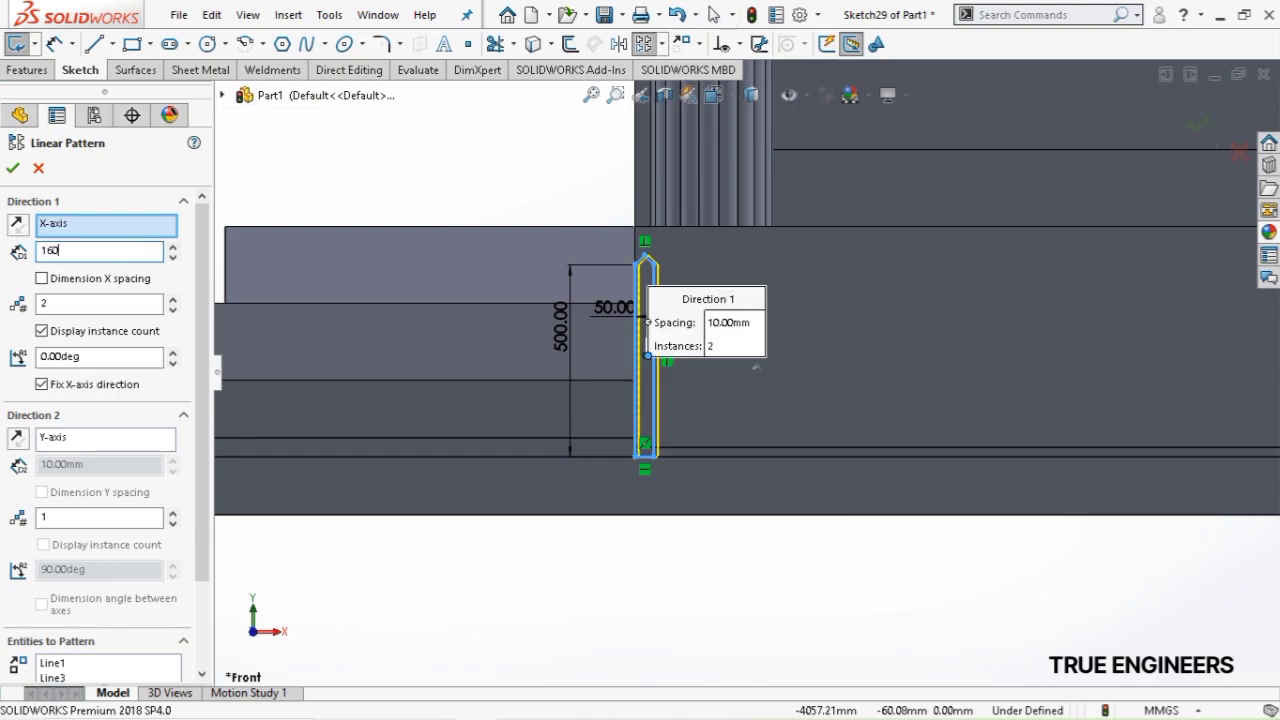
{"action": "type", "text": "160"}
{"action": "key", "text": "Return"}
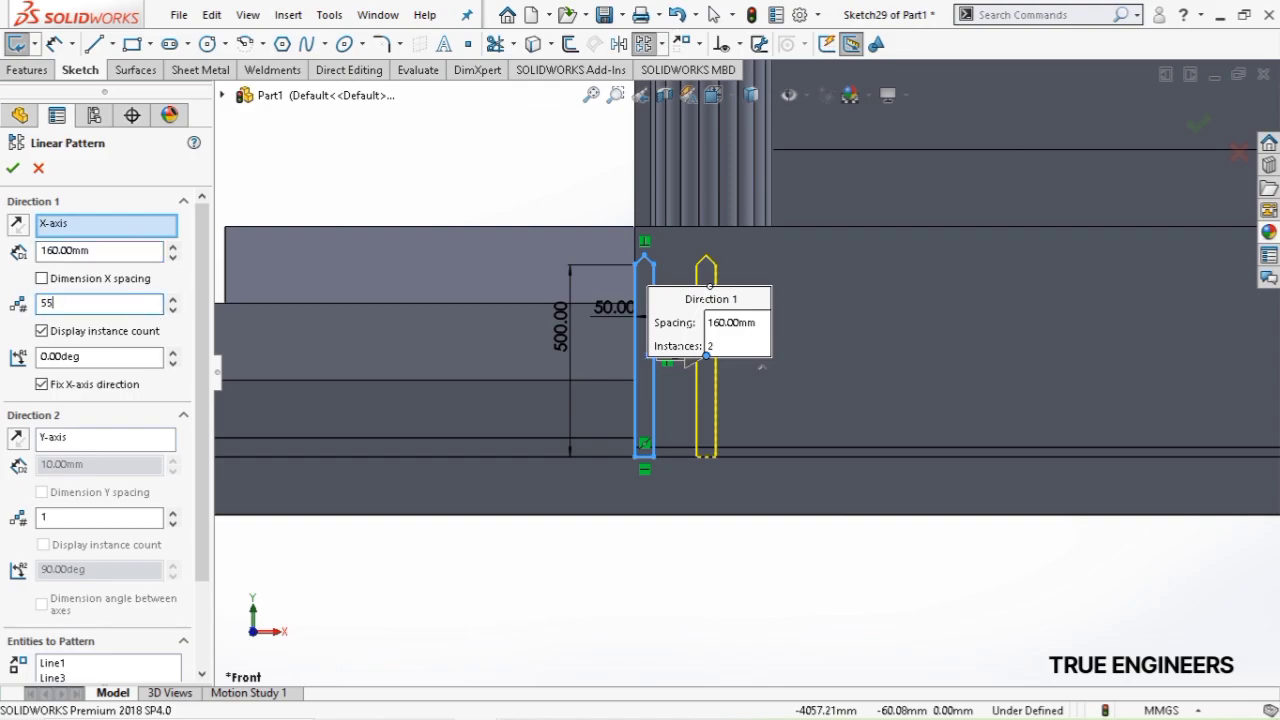
Set the pattern to 53 instances so the picket row ends within the strip, and apply it
{"action": "type", "text": "55"}
{"action": "key", "text": "Return"}
{"action": "scroll", "coordinate": [530, 383], "scroll_direction": "up", "scroll_amount": 4}
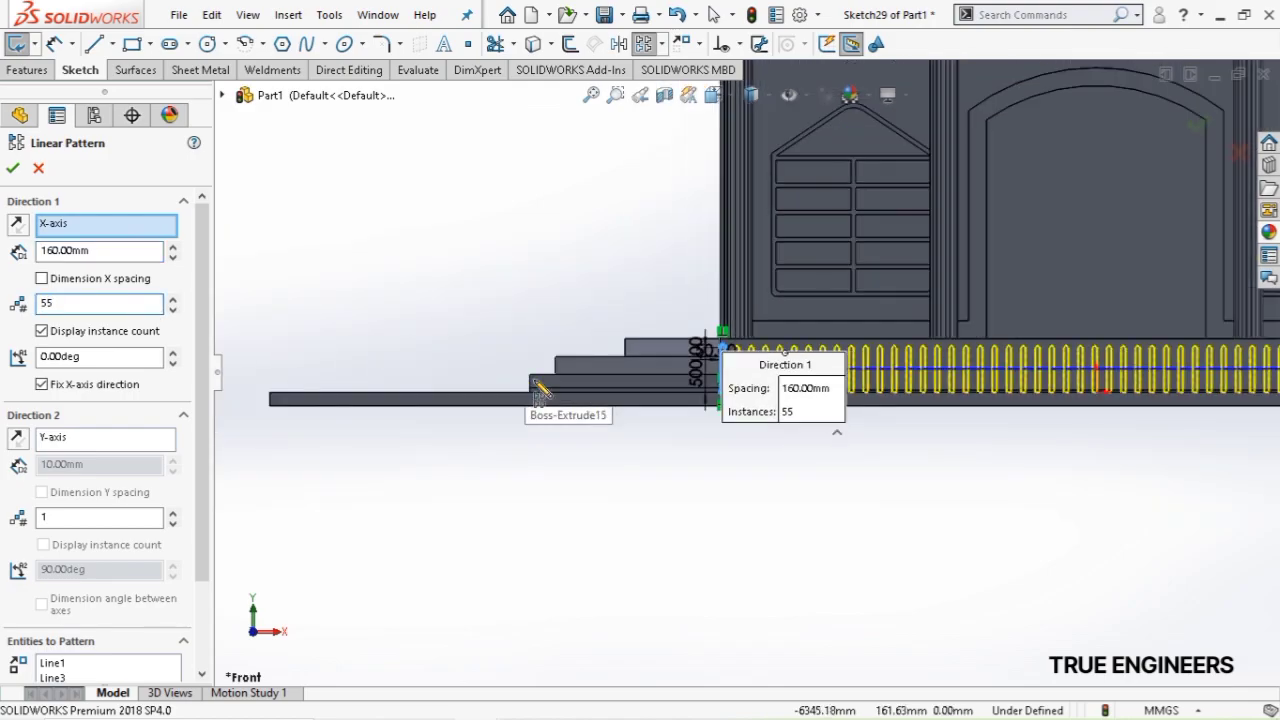
{"action": "scroll", "coordinate": [540, 390], "scroll_direction": "up", "scroll_amount": 2}
{"action": "scroll", "coordinate": [1166, 394], "scroll_direction": "down", "scroll_amount": 6}
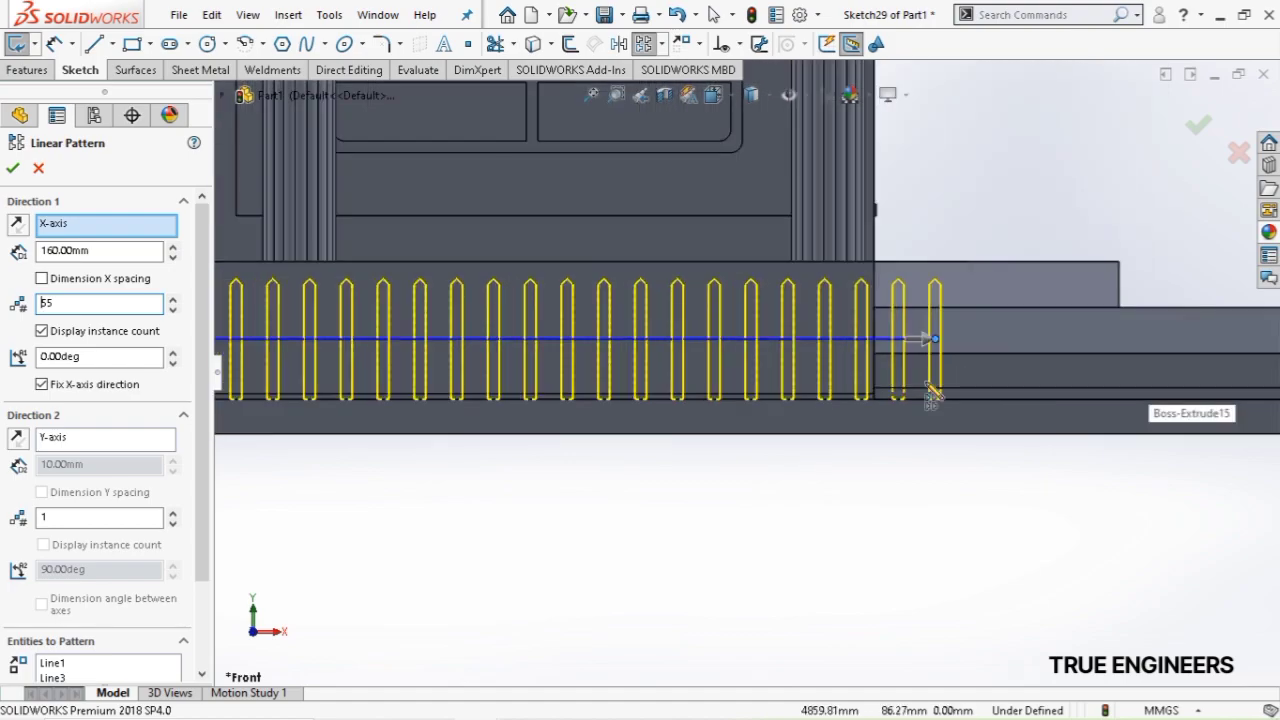
{"action": "scroll", "coordinate": [931, 393], "scroll_direction": "down", "scroll_amount": 4}
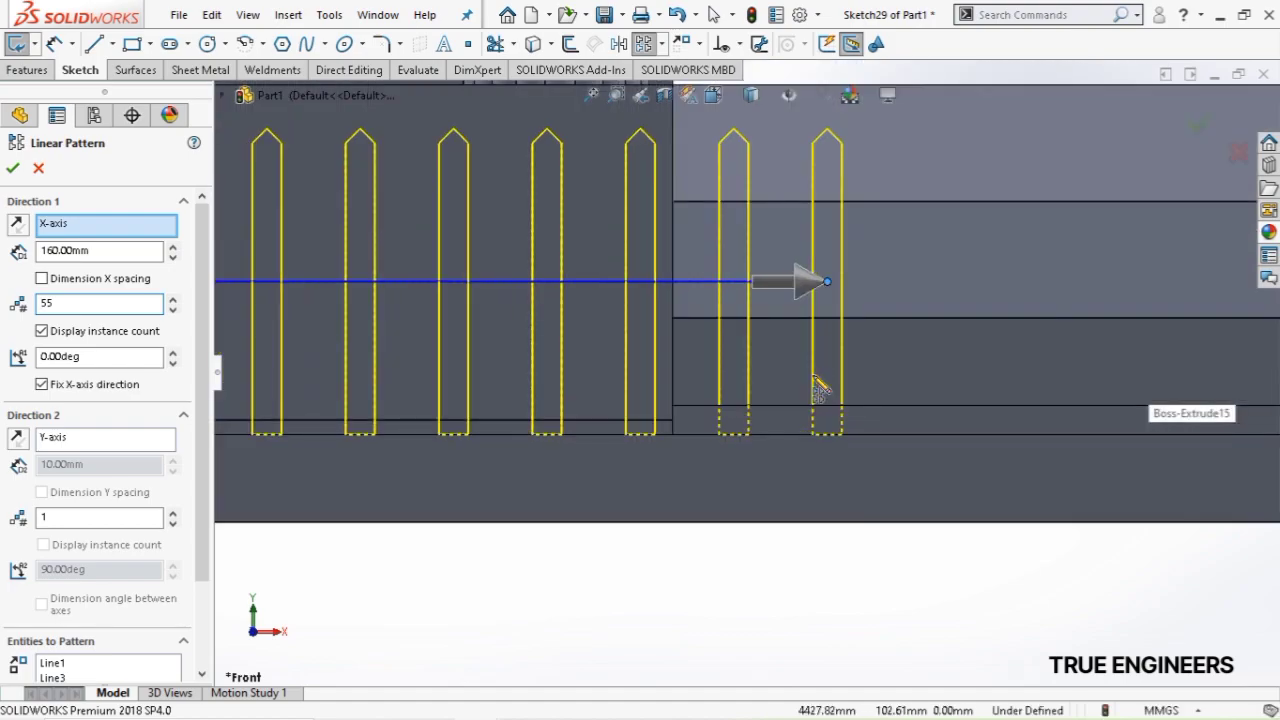
{"action": "left_click", "coordinate": [174, 311]}
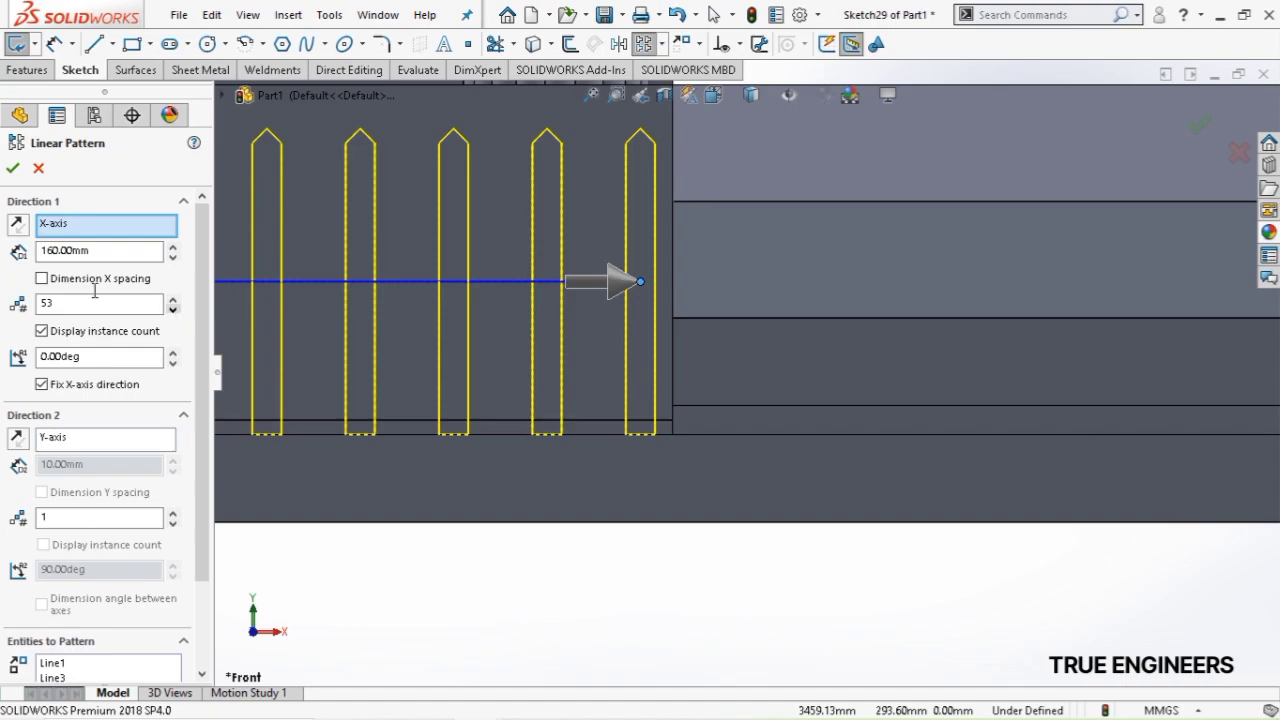
{"action": "left_click", "coordinate": [12, 168]}
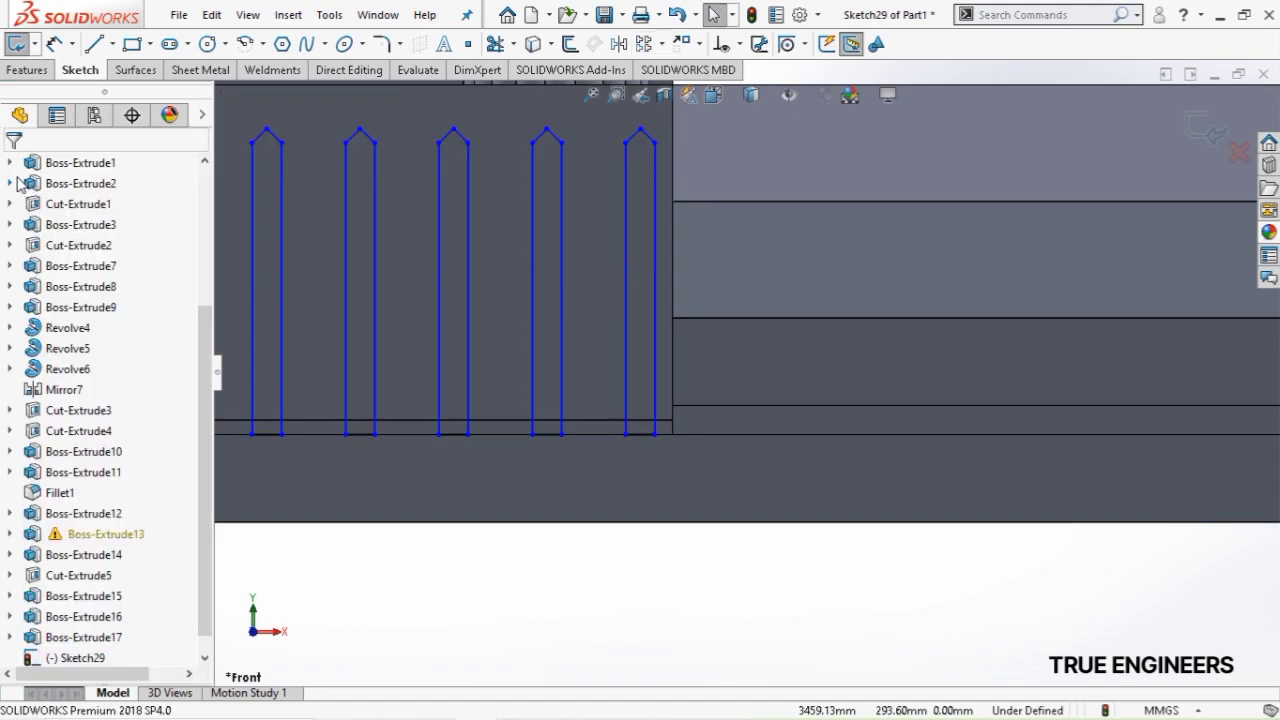
Extrude all the patterned picket outlines to a blind depth of 30 mm without merging the result
{"action": "scroll", "coordinate": [560, 297], "scroll_direction": "up", "scroll_amount": 5}
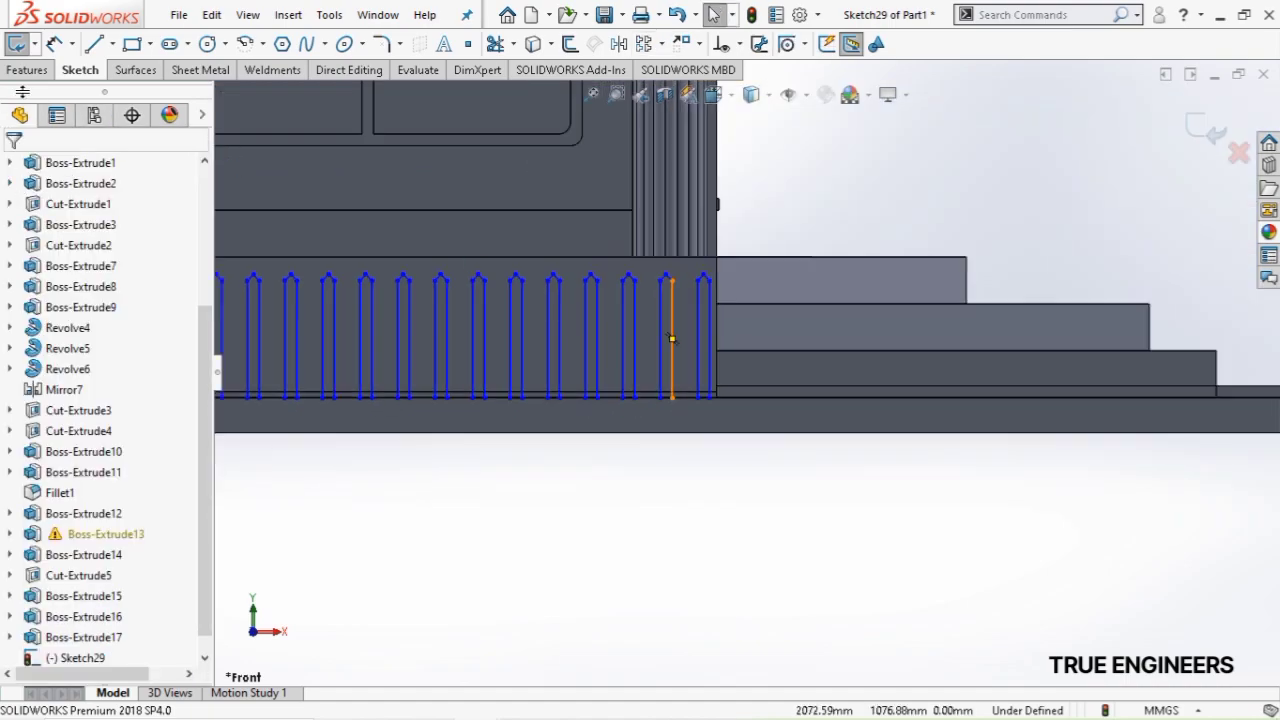
{"action": "left_click", "coordinate": [25, 71]}
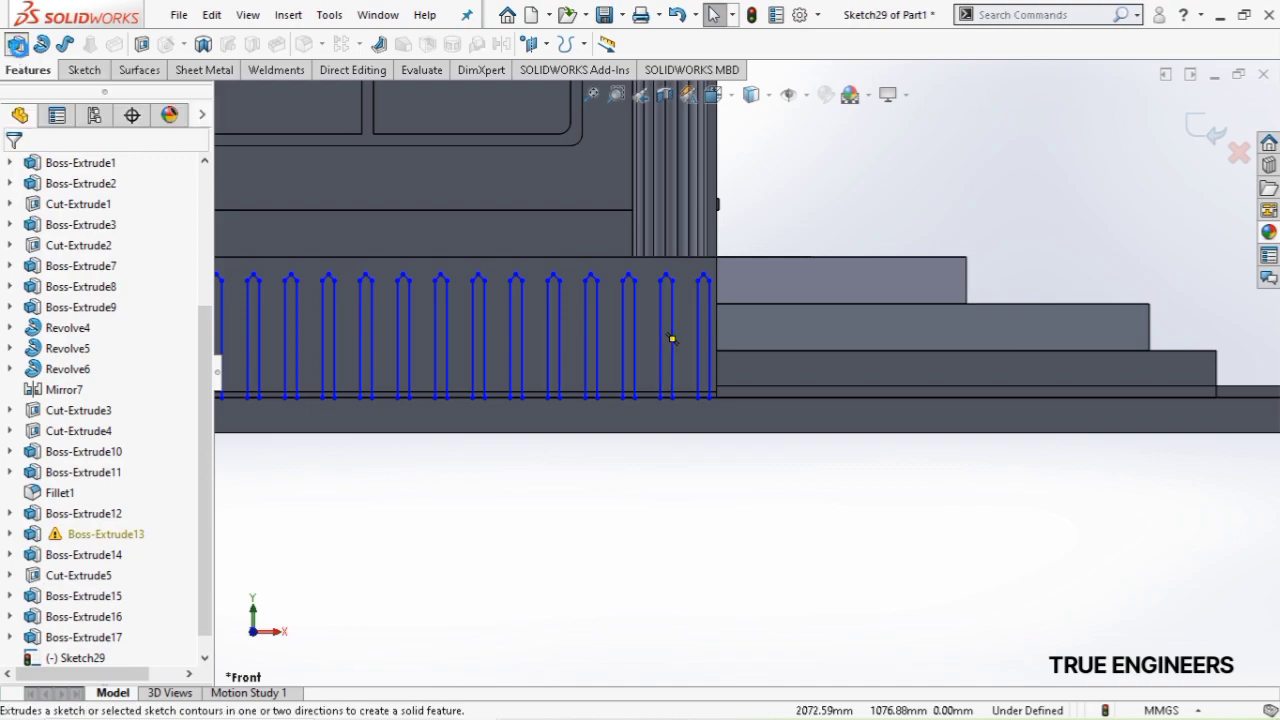
{"action": "left_click", "coordinate": [20, 44]}
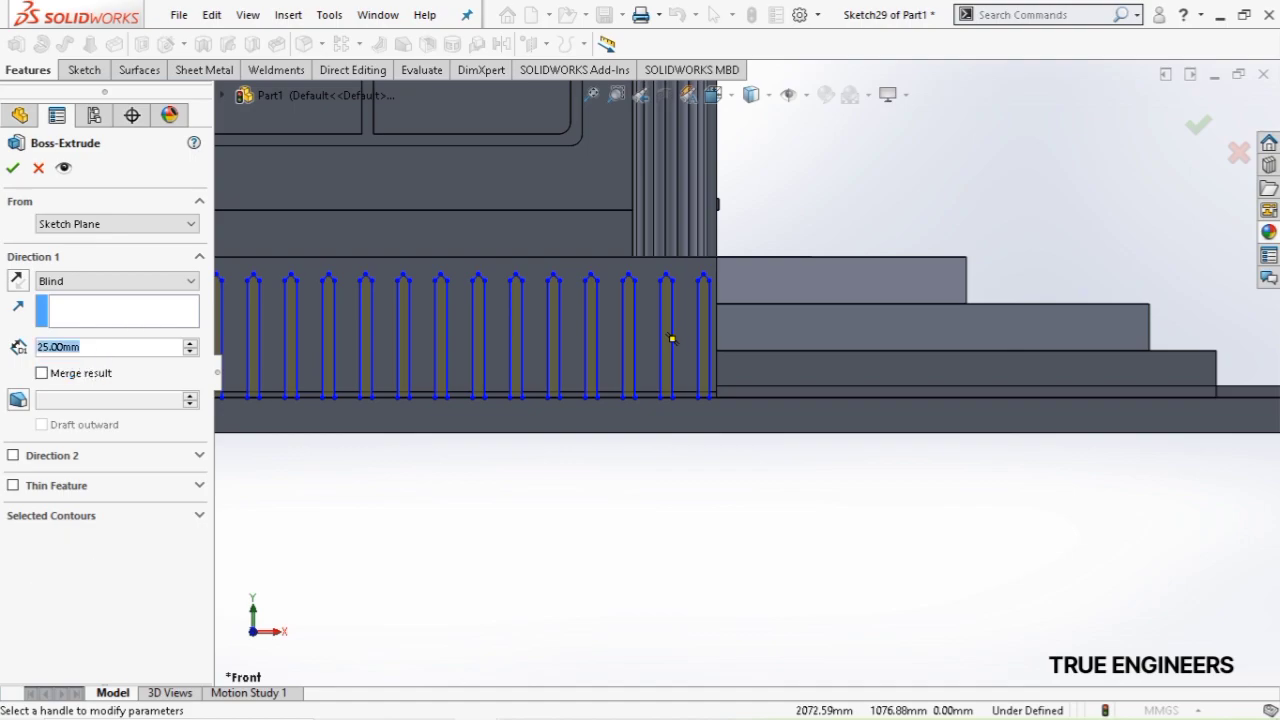
{"action": "type", "text": "30"}
{"action": "key", "text": "Return"}
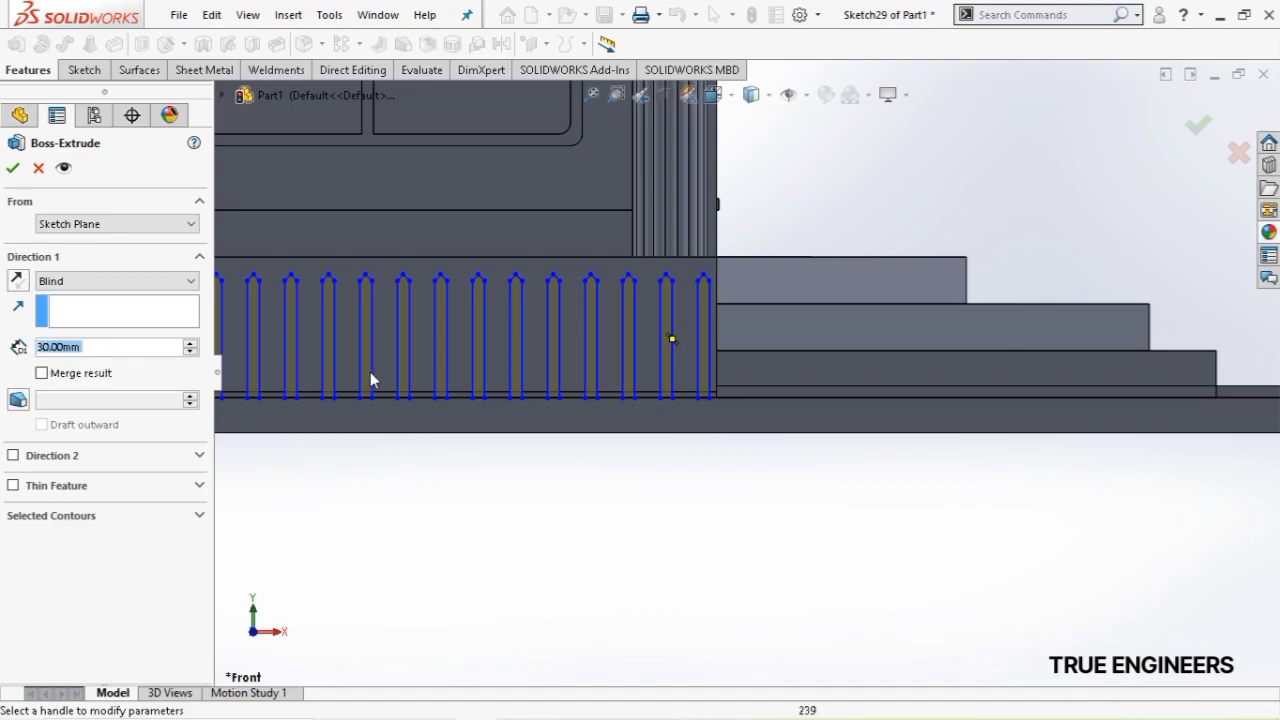
Open a new sketch on the back face of the picket at the end of the row
{"action": "scroll", "coordinate": [474, 379], "scroll_direction": "up", "scroll_amount": 4}
{"action": "middle_click_drag", "start_coordinate": [477, 378], "coordinate": [466, 425]}
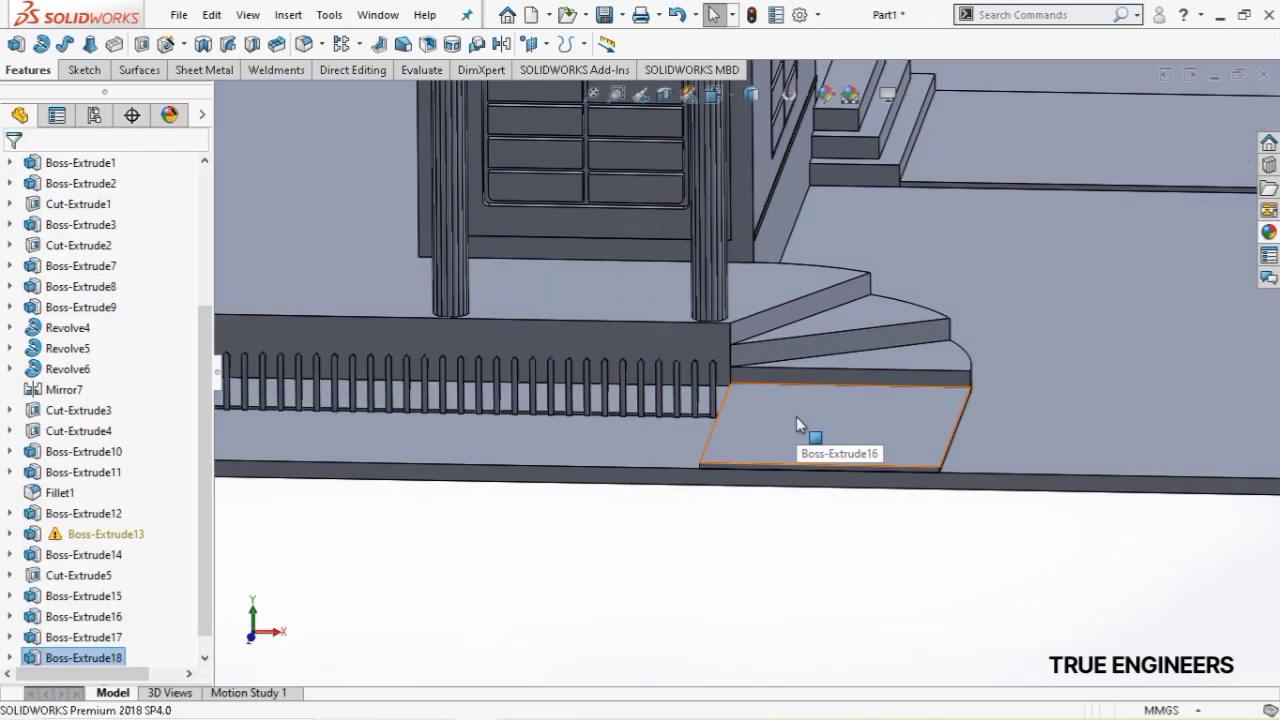
{"action": "scroll", "coordinate": [760, 405], "scroll_direction": "up", "scroll_amount": 4}
{"action": "scroll", "coordinate": [457, 369], "scroll_direction": "down", "scroll_amount": 5}
{"action": "scroll", "coordinate": [450, 398], "scroll_direction": "up", "scroll_amount": 4}
{"action": "scroll", "coordinate": [452, 398], "scroll_direction": "down", "scroll_amount": 10}
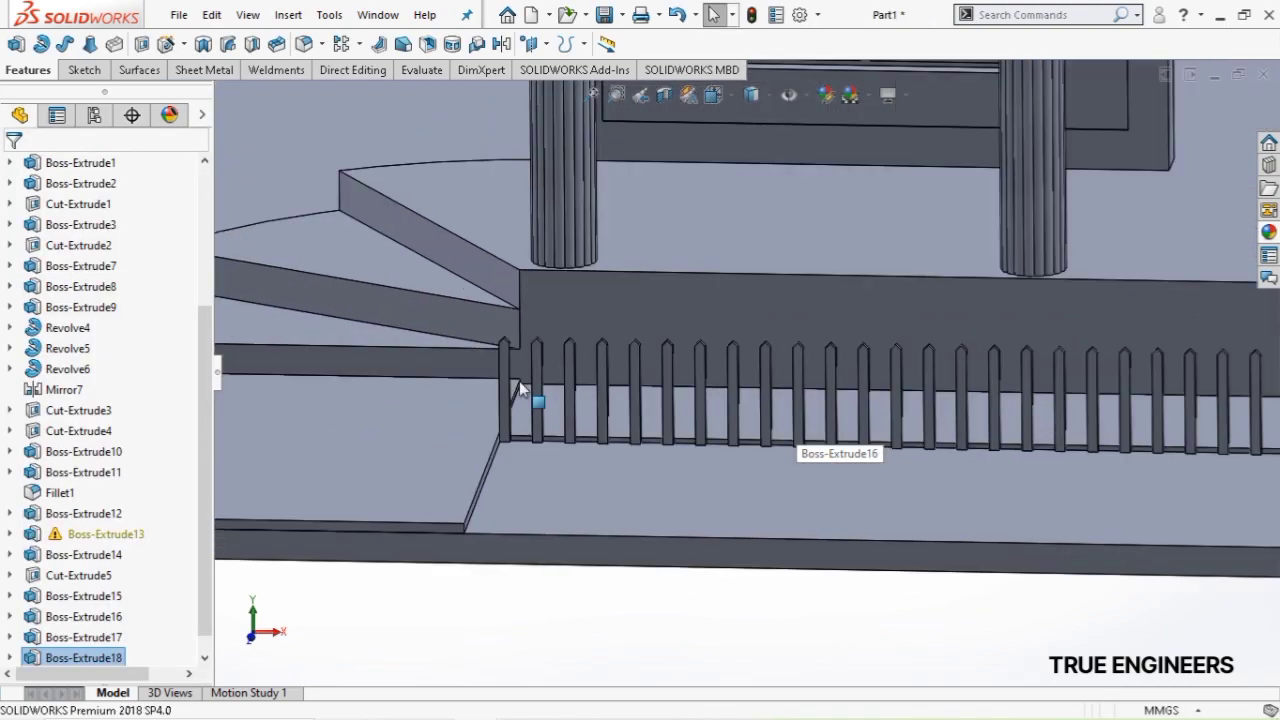
{"action": "middle_click_drag", "start_coordinate": [600, 366], "coordinate": [720, 409]}
{"action": "scroll", "coordinate": [577, 300], "scroll_direction": "down", "scroll_amount": 6}
{"action": "left_click", "coordinate": [577, 285]}
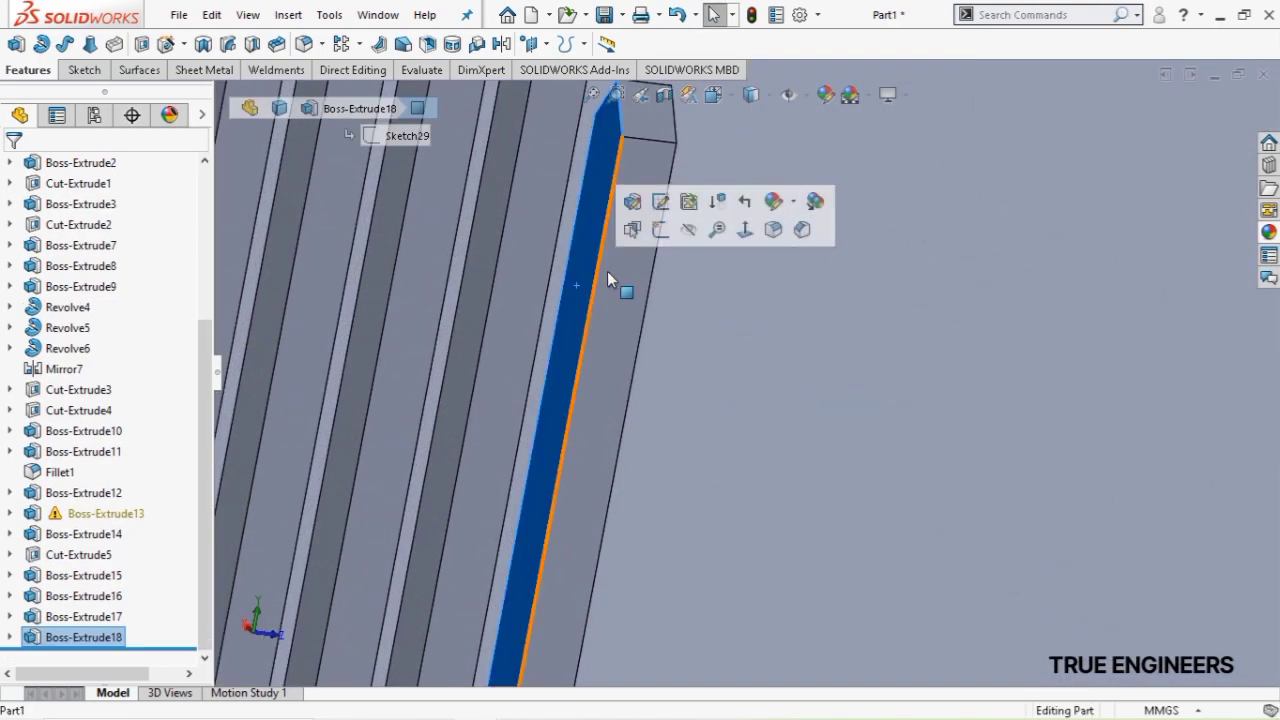
{"action": "left_click", "coordinate": [670, 236]}
{"action": "scroll", "coordinate": [647, 420], "scroll_direction": "up", "scroll_amount": 5}
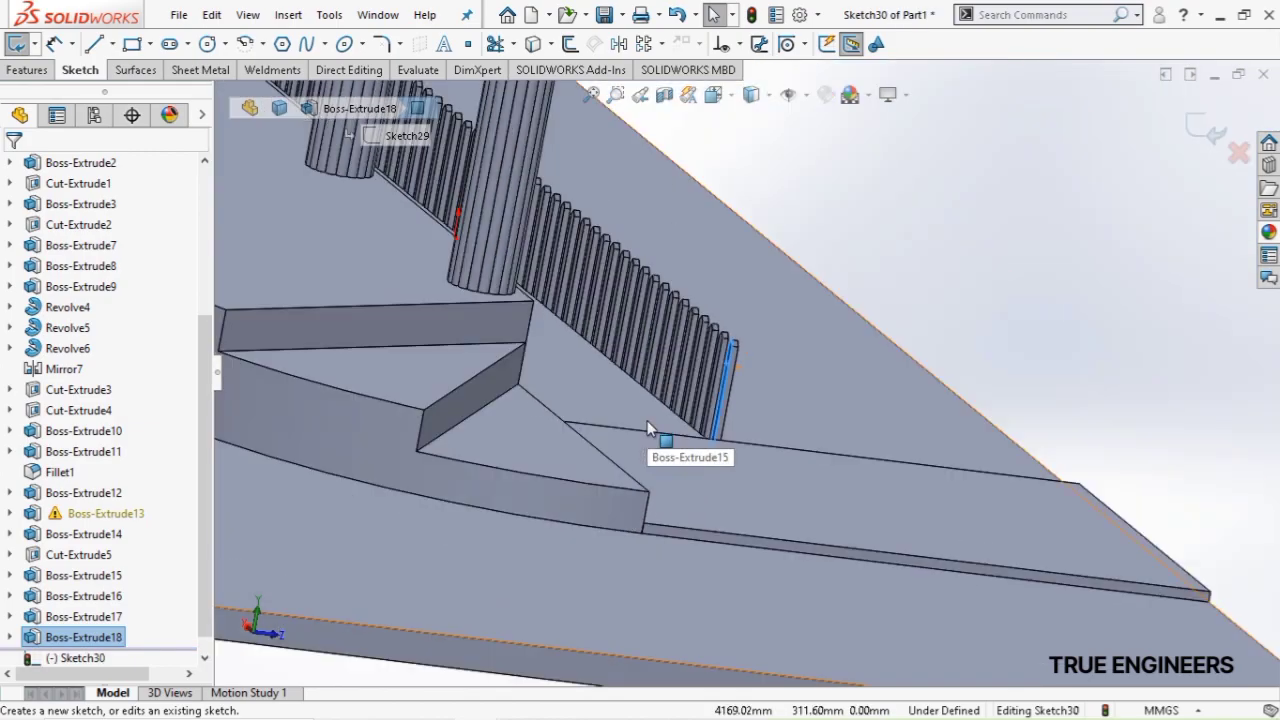
Sketch a corner rectangle about 8371 mm long and 78 mm high across the full row of pickets
{"action": "scroll", "coordinate": [651, 428], "scroll_direction": "up", "scroll_amount": 5}
{"action": "middle_click_drag", "start_coordinate": [664, 402], "coordinate": [586, 374]}
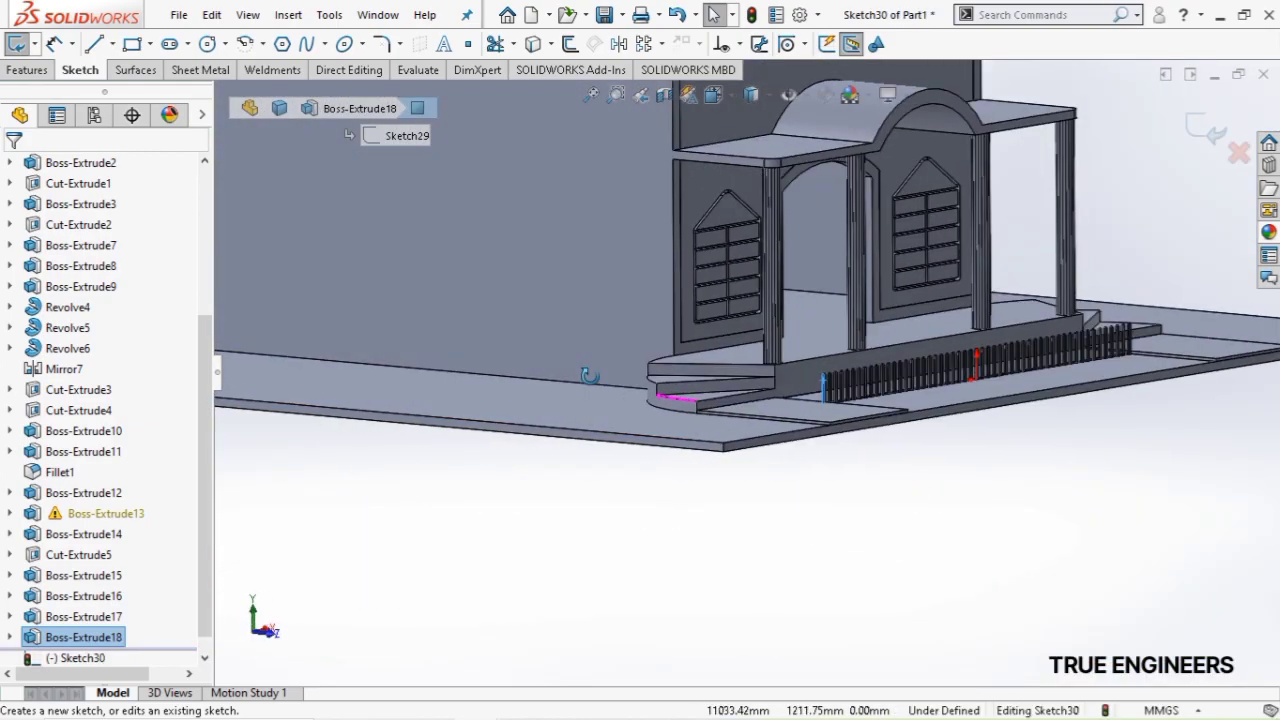
{"action": "left_click", "coordinate": [749, 104]}
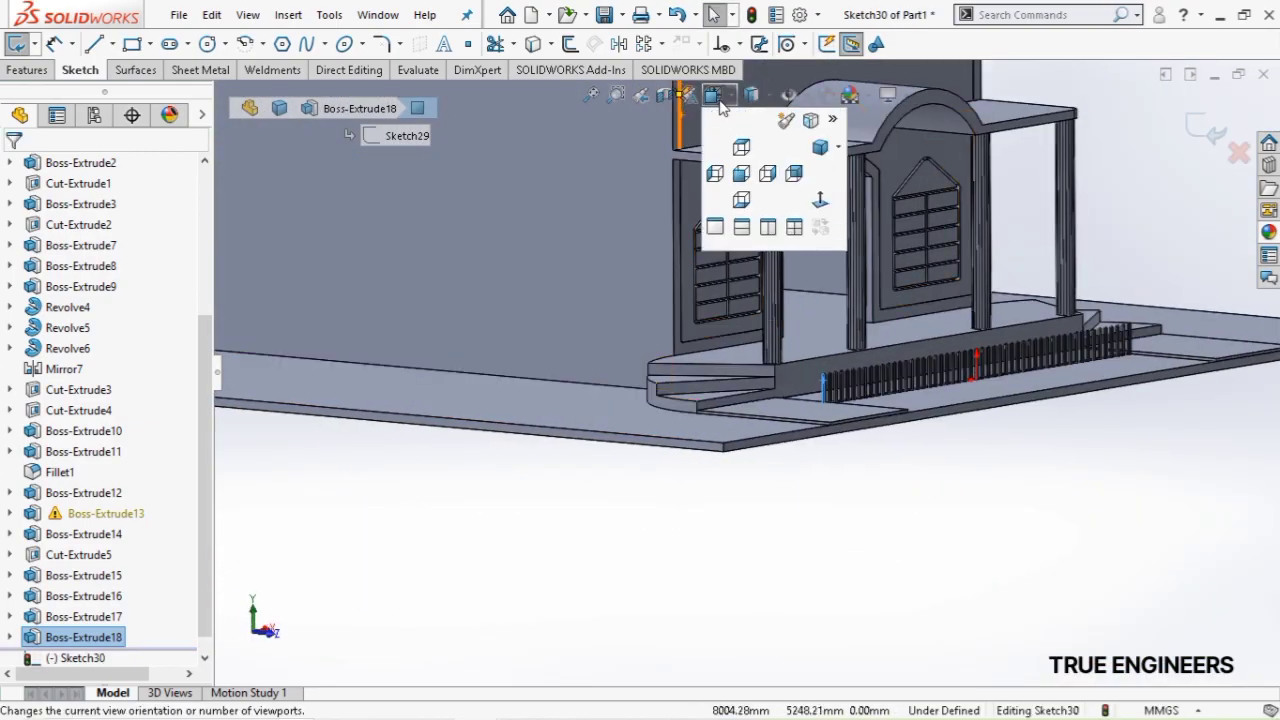
{"action": "left_click", "coordinate": [740, 168]}
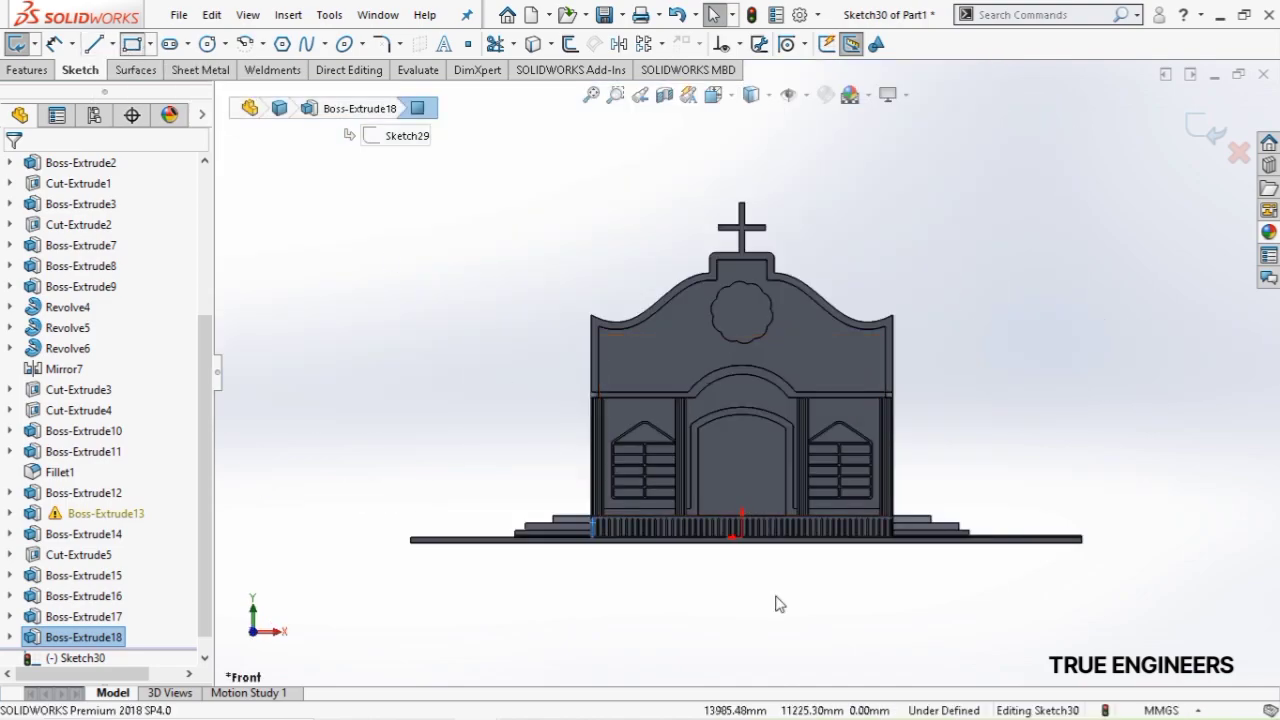
{"action": "scroll", "coordinate": [866, 523], "scroll_direction": "down", "scroll_amount": 3}
{"action": "scroll", "coordinate": [449, 451], "scroll_direction": "down", "scroll_amount": 3}
{"action": "scroll", "coordinate": [450, 558], "scroll_direction": "down", "scroll_amount": 3}
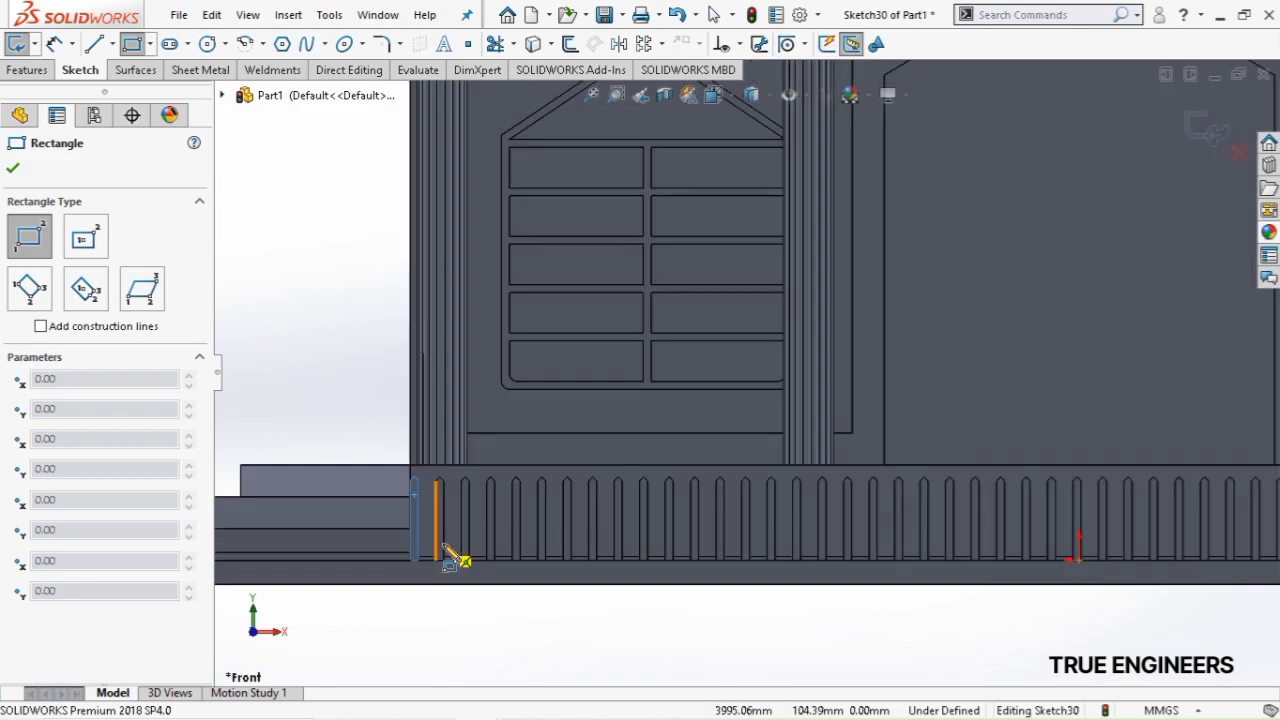
{"action": "scroll", "coordinate": [449, 558], "scroll_direction": "down", "scroll_amount": 2}
{"action": "scroll", "coordinate": [443, 549], "scroll_direction": "down", "scroll_amount": 2}
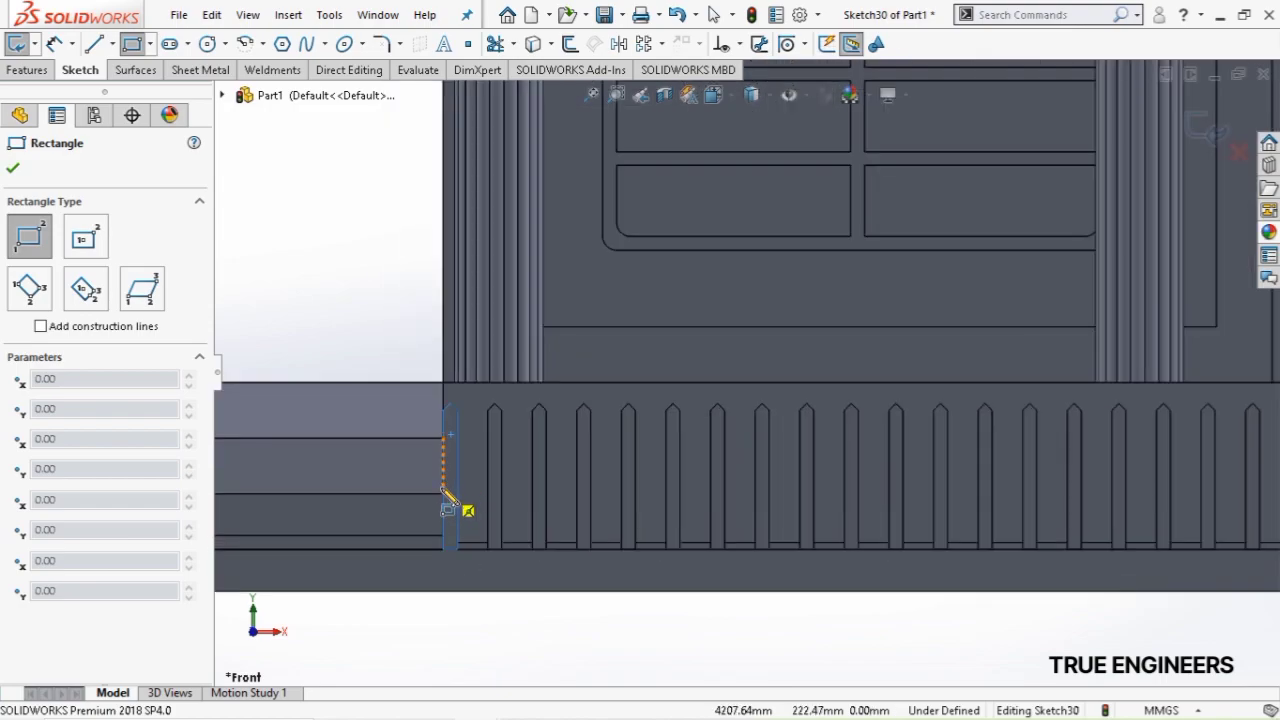
{"action": "left_click", "coordinate": [443, 490]}
{"action": "scroll", "coordinate": [971, 480], "scroll_direction": "up", "scroll_amount": 3}
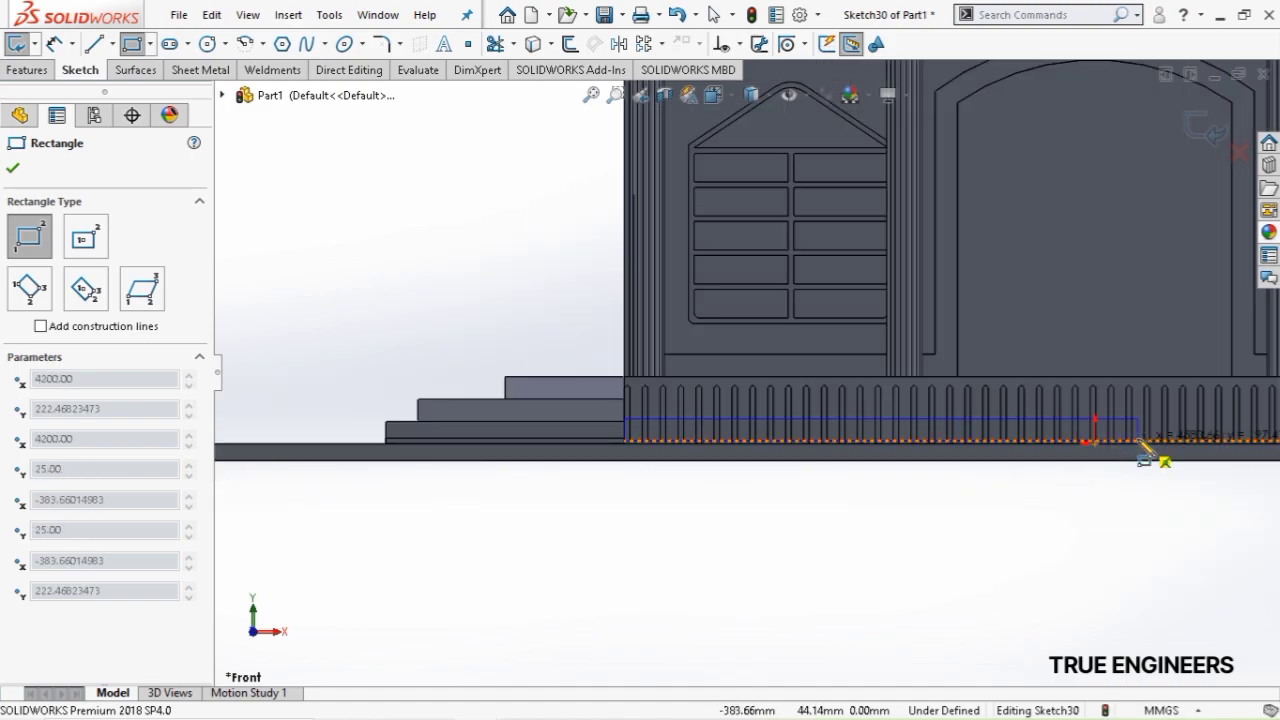
{"action": "scroll", "coordinate": [1165, 430], "scroll_direction": "up", "scroll_amount": 2}
{"action": "scroll", "coordinate": [923, 400], "scroll_direction": "down", "scroll_amount": 6}
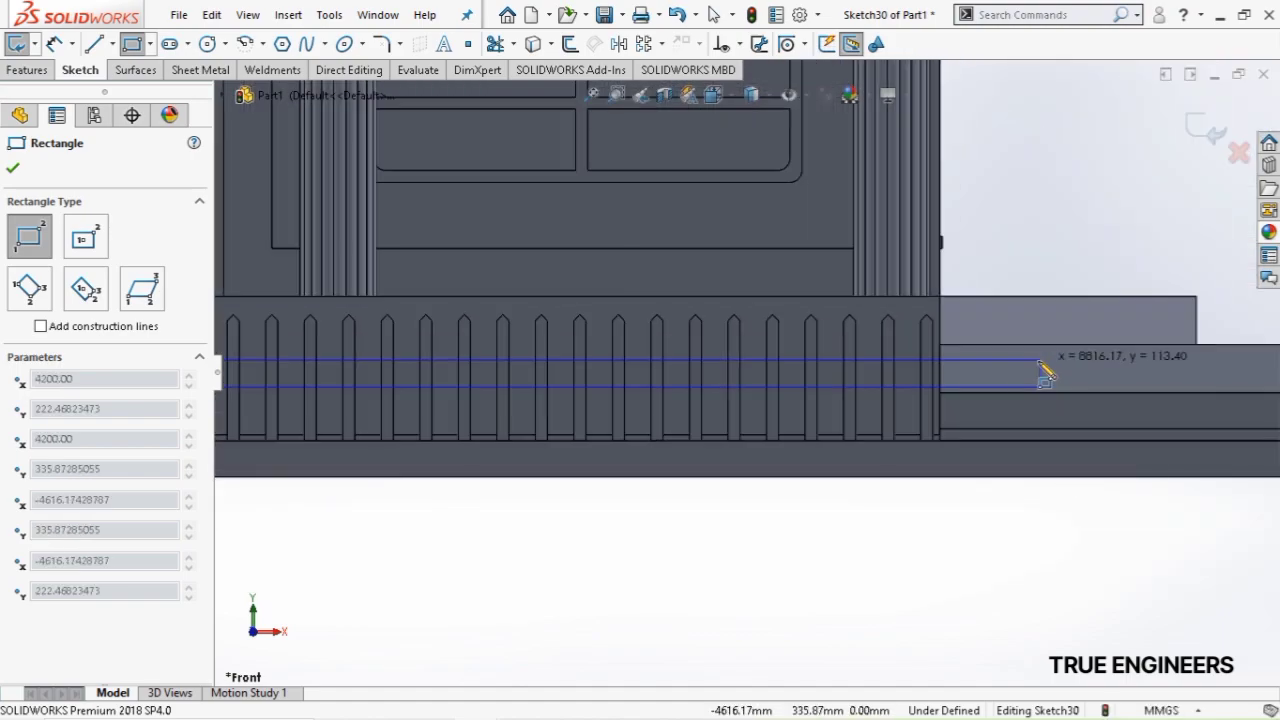
{"action": "scroll", "coordinate": [1043, 373], "scroll_direction": "down", "scroll_amount": 5}
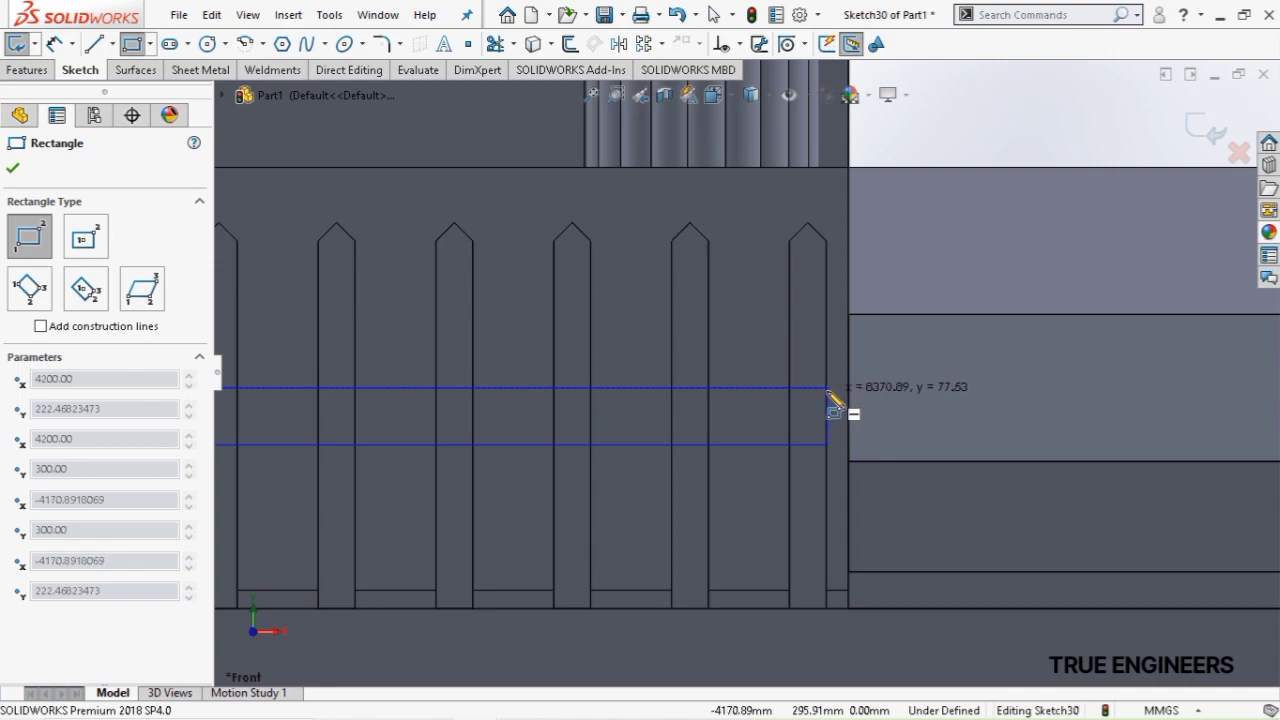
{"action": "left_click", "coordinate": [826, 388]}
Dimension the height of the rail rectangle to 50 mm
{"action": "left_click", "coordinate": [70, 46]}
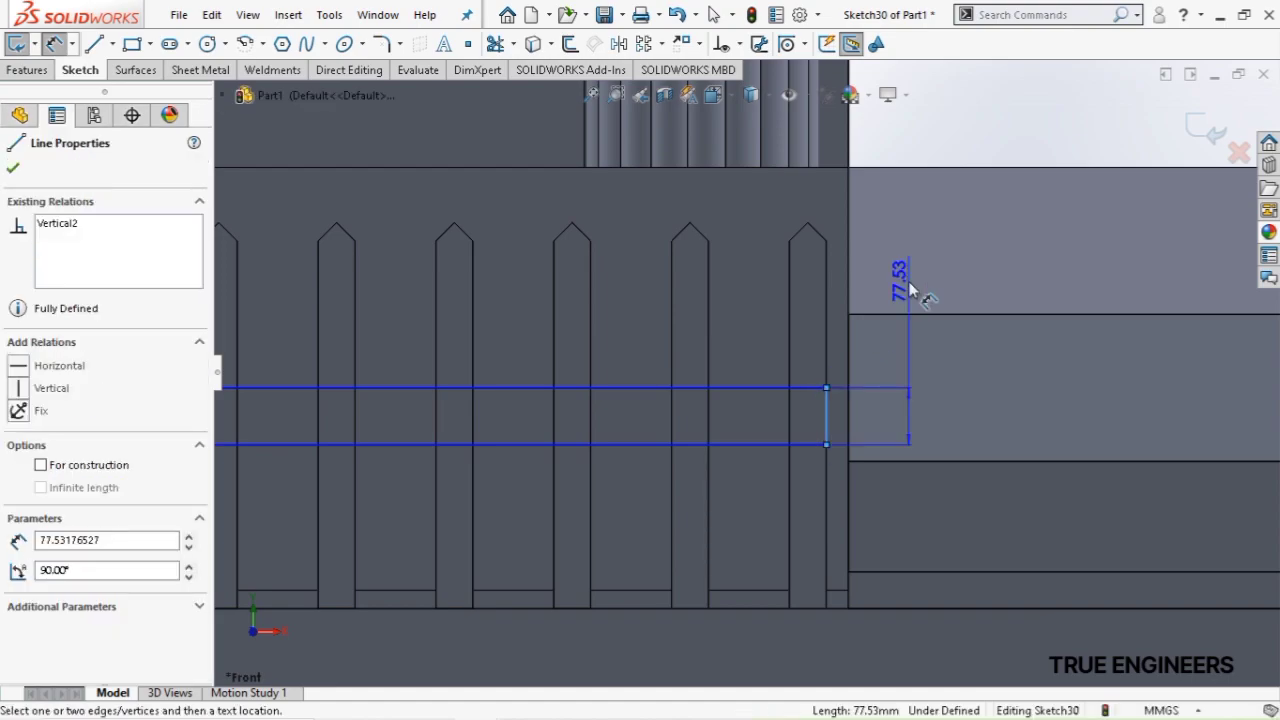
{"action": "left_click", "coordinate": [909, 288]}
{"action": "key", "text": "Return"}
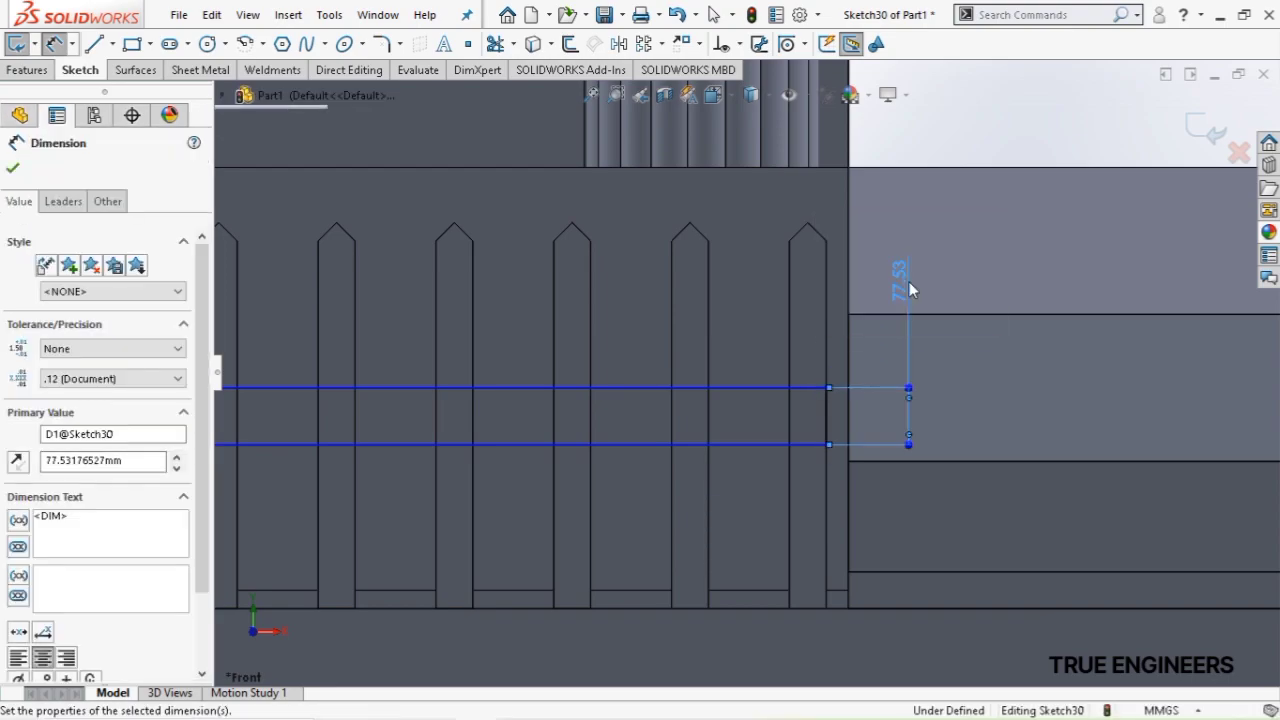
{"action": "key", "text": "Escape"}
Move the rail rectangle slightly upward along the pickets
{"action": "left_click", "coordinate": [826, 412]}
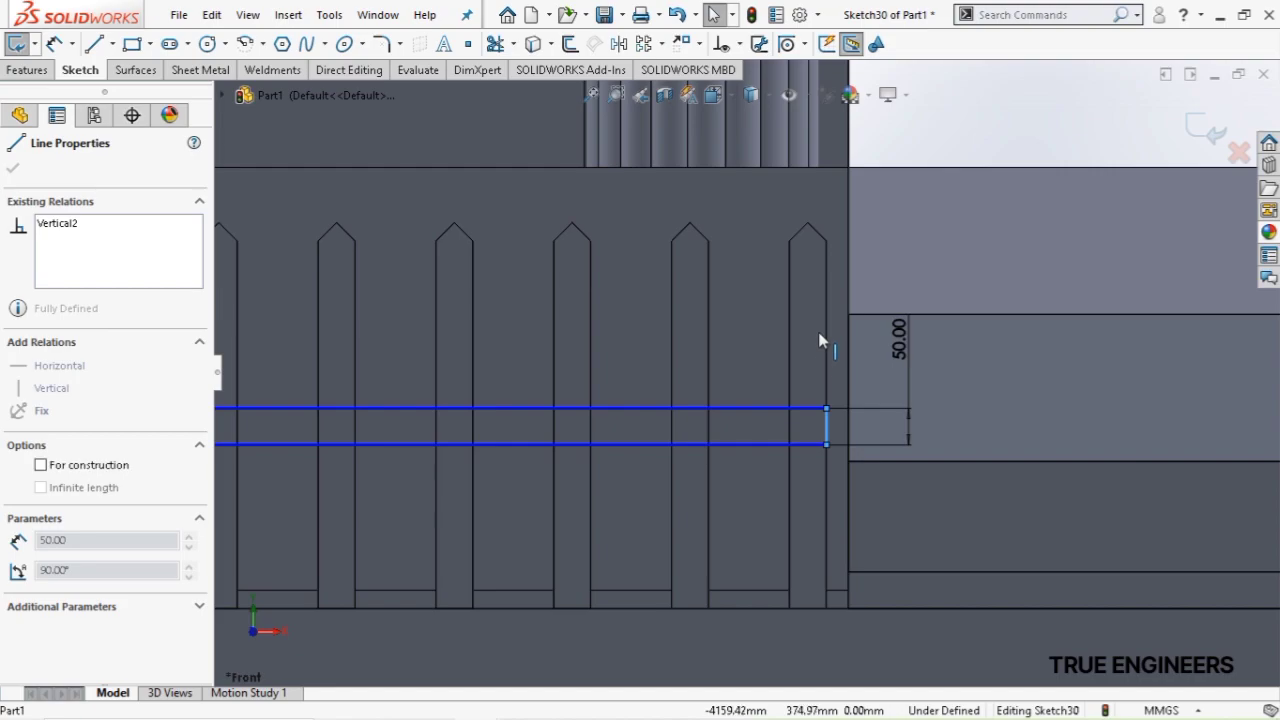
{"action": "left_click_drag", "start_coordinate": [745, 410], "coordinate": [737, 346]}
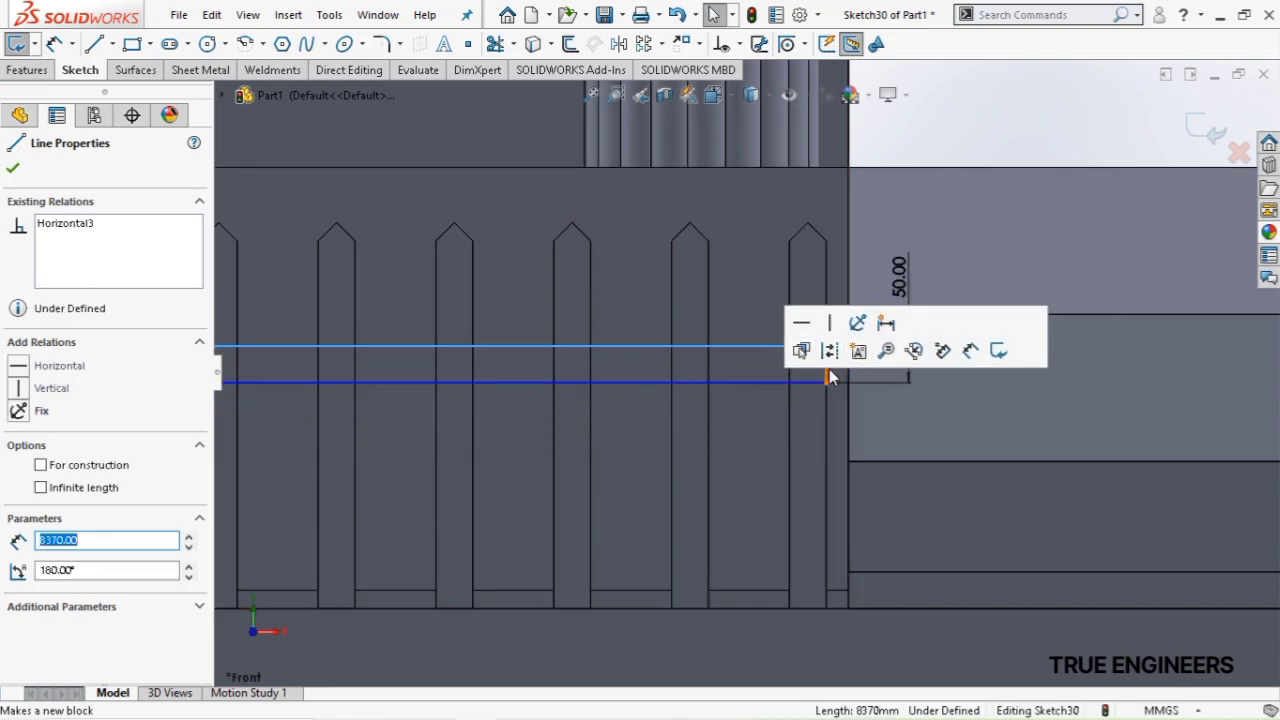
{"action": "left_click", "coordinate": [751, 381]}
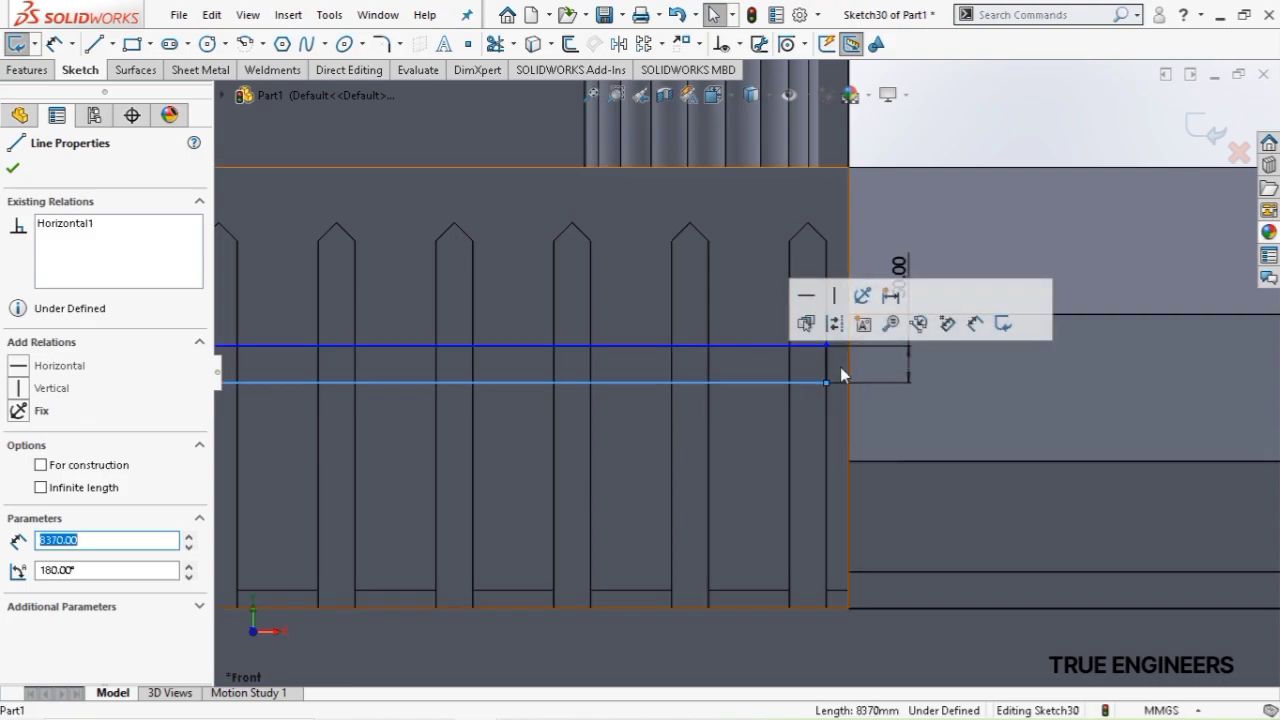
{"action": "key", "text": "Escape"}
Make the midpoint of the rail rectangle's end line coincident with the midpoint of the end picket's outer vertical edge
{"action": "scroll", "coordinate": [862, 366], "scroll_direction": "down", "scroll_amount": 2}
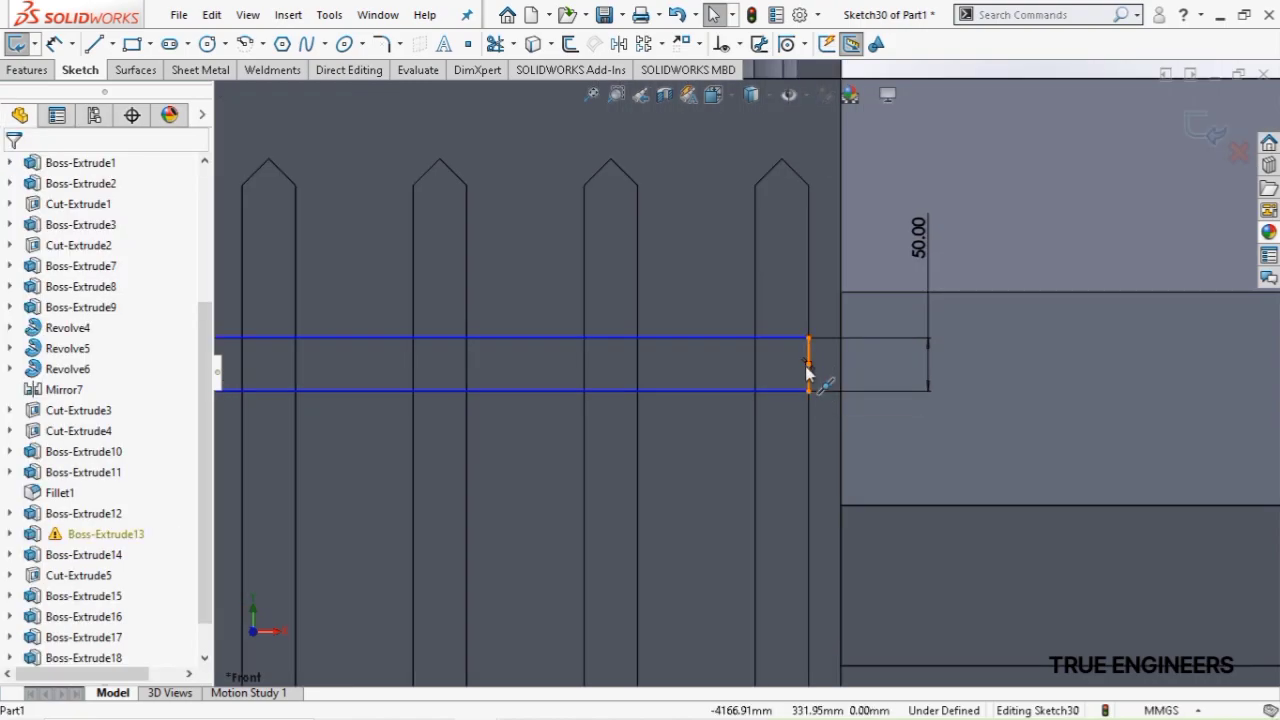
{"action": "left_click", "coordinate": [810, 372]}
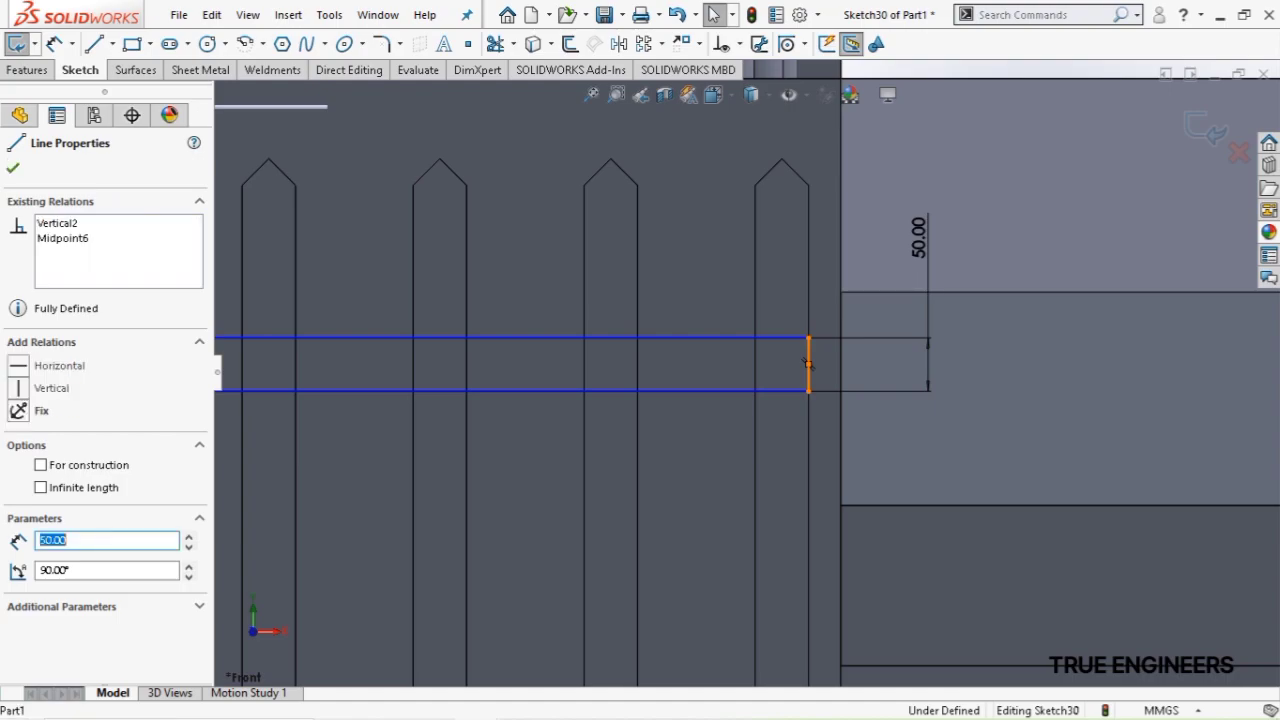
{"action": "left_click", "coordinate": [808, 453]}
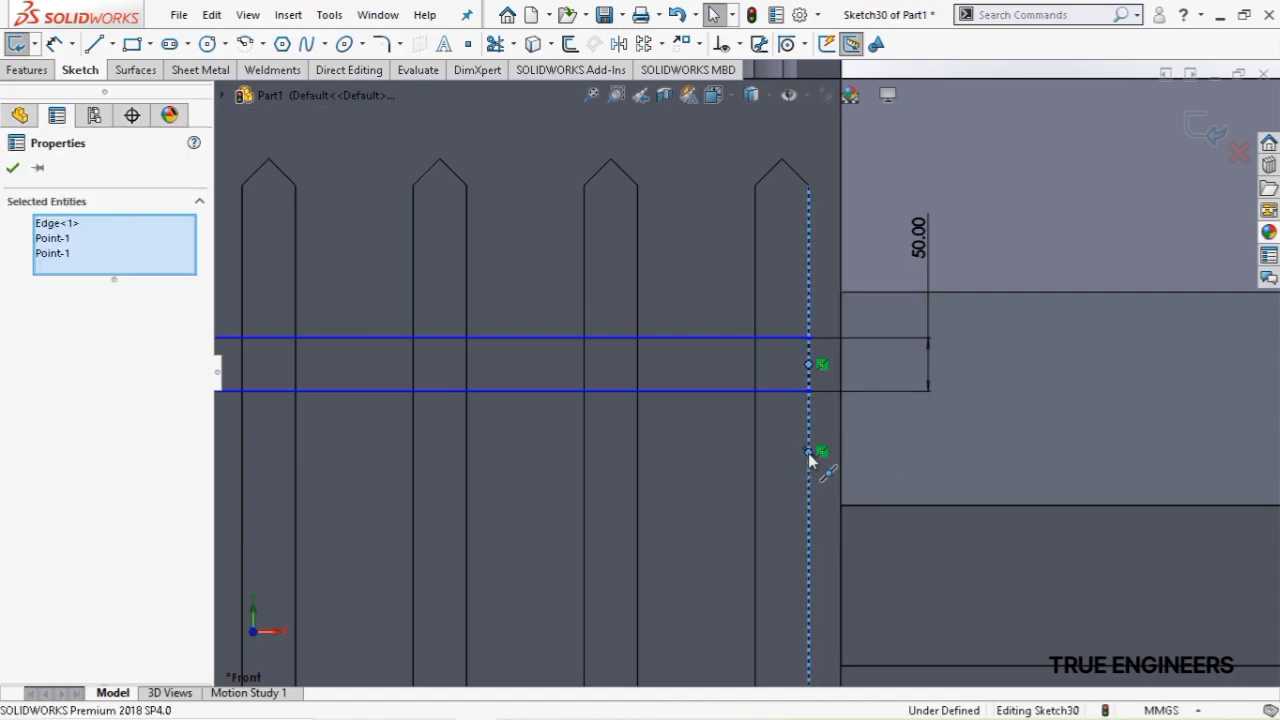
{"action": "left_click", "coordinate": [807, 427], "text": "ctrl"}
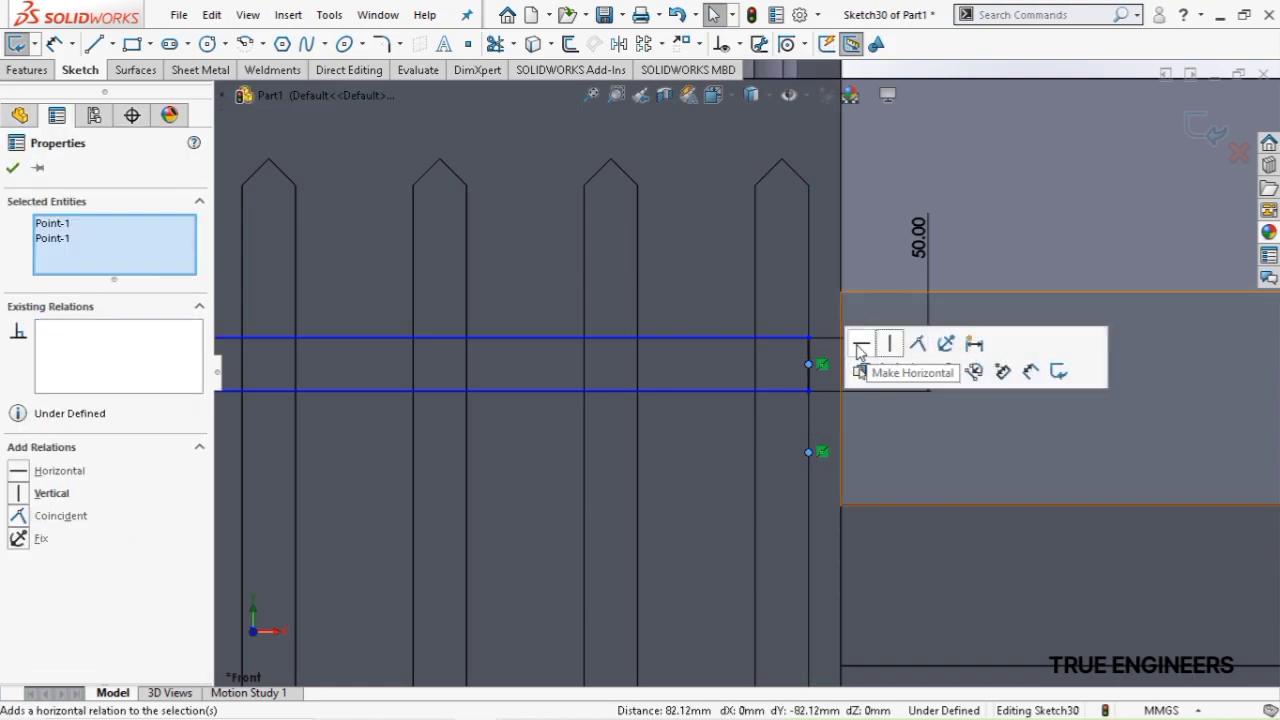
{"action": "left_click", "coordinate": [920, 345]}
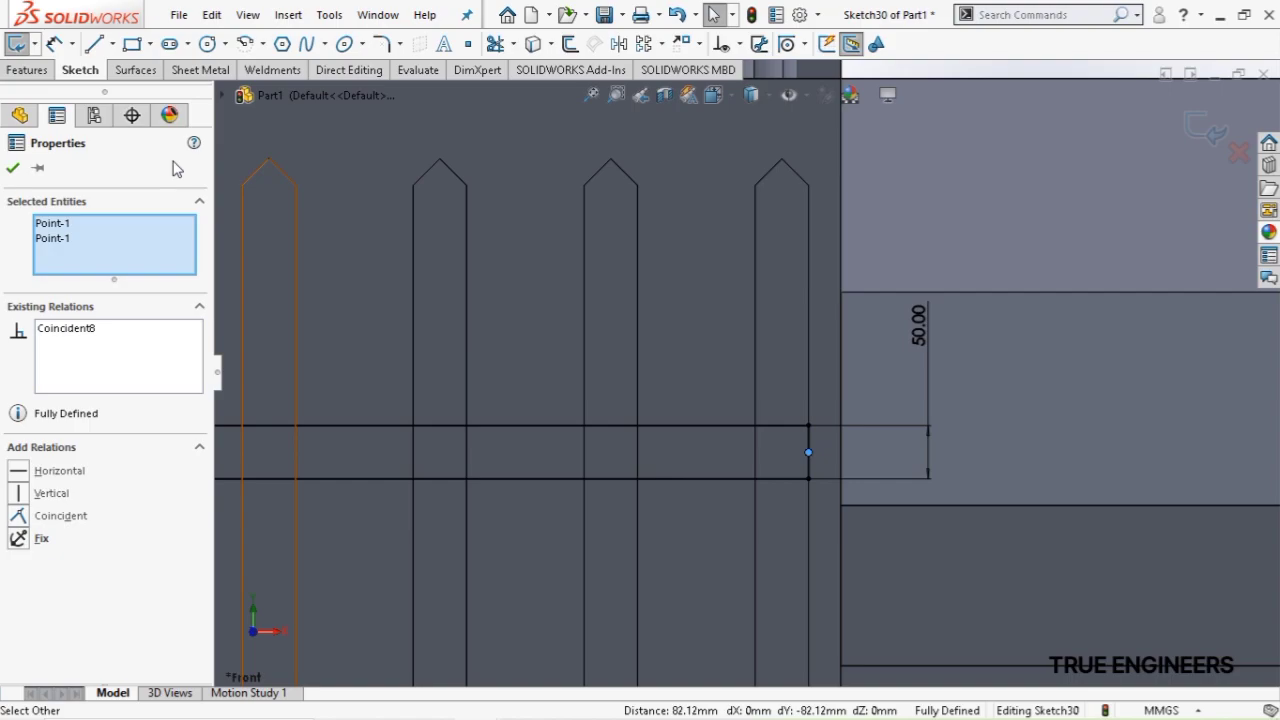
Extrude the rail sketch 30 mm blind as a separate body without merging the result
{"action": "left_click", "coordinate": [28, 70]}
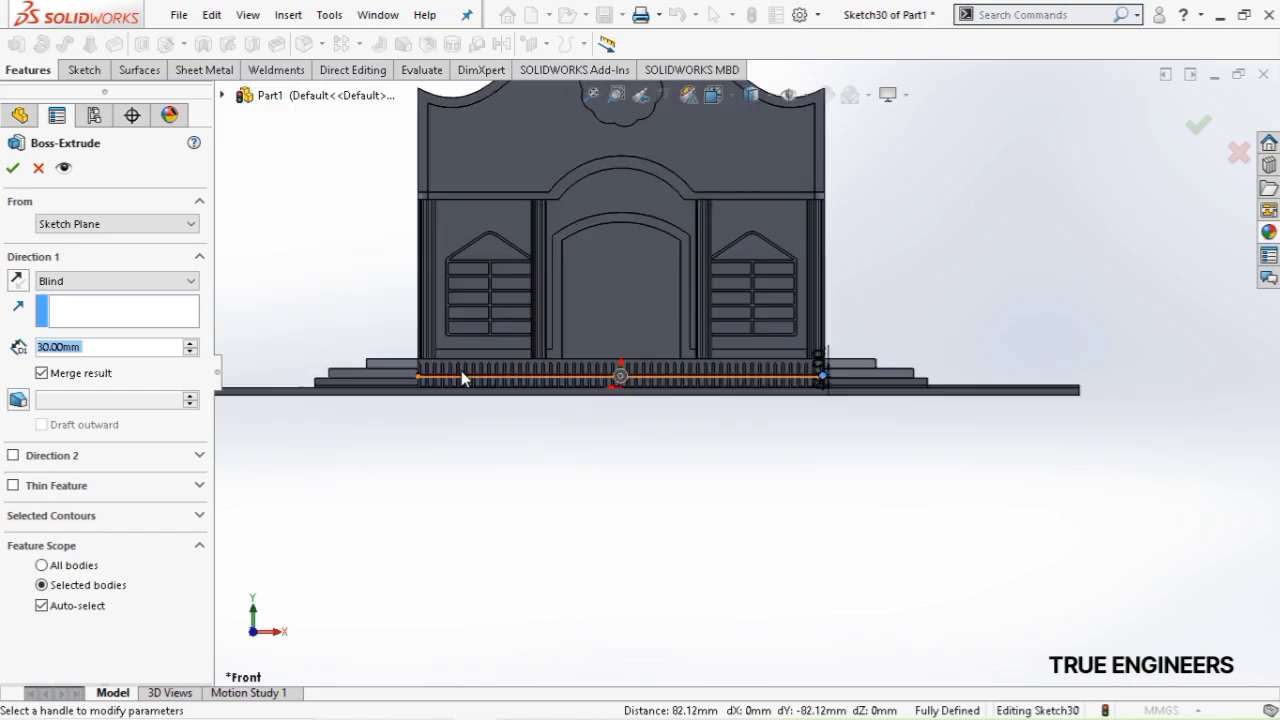
{"action": "scroll", "coordinate": [766, 440], "scroll_direction": "down", "scroll_amount": 5}
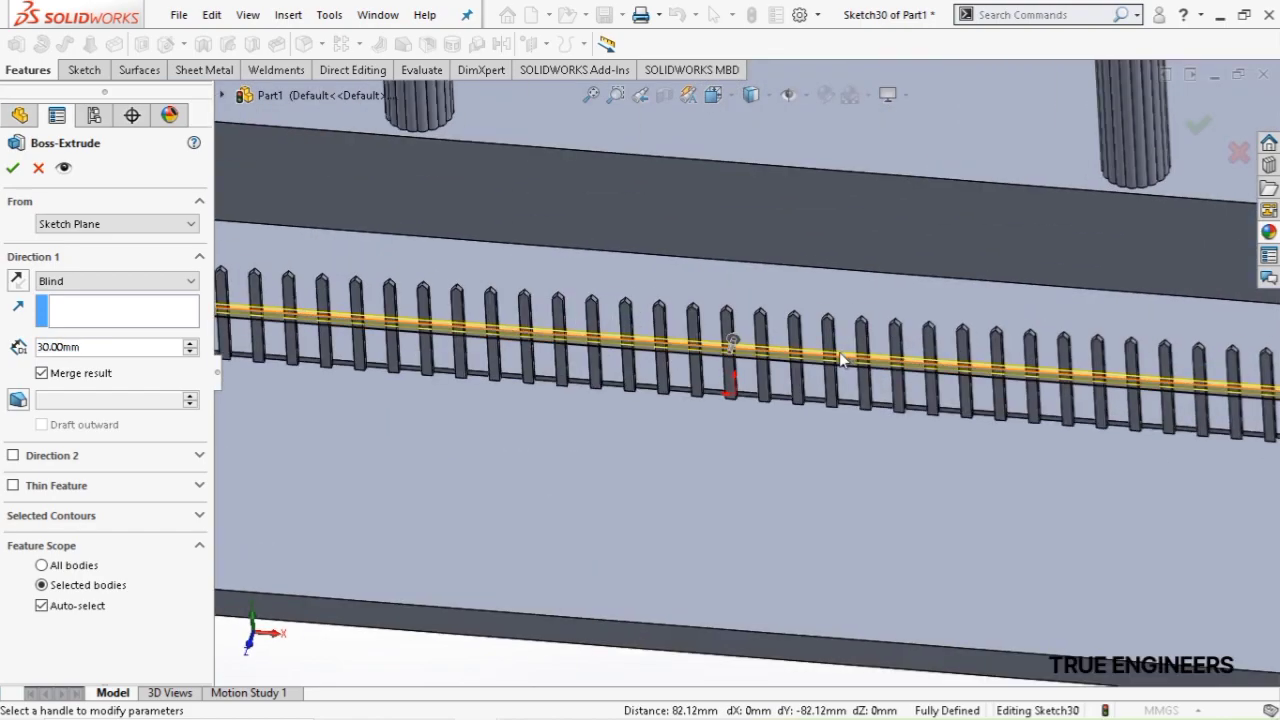
{"action": "left_click", "coordinate": [80, 372]}
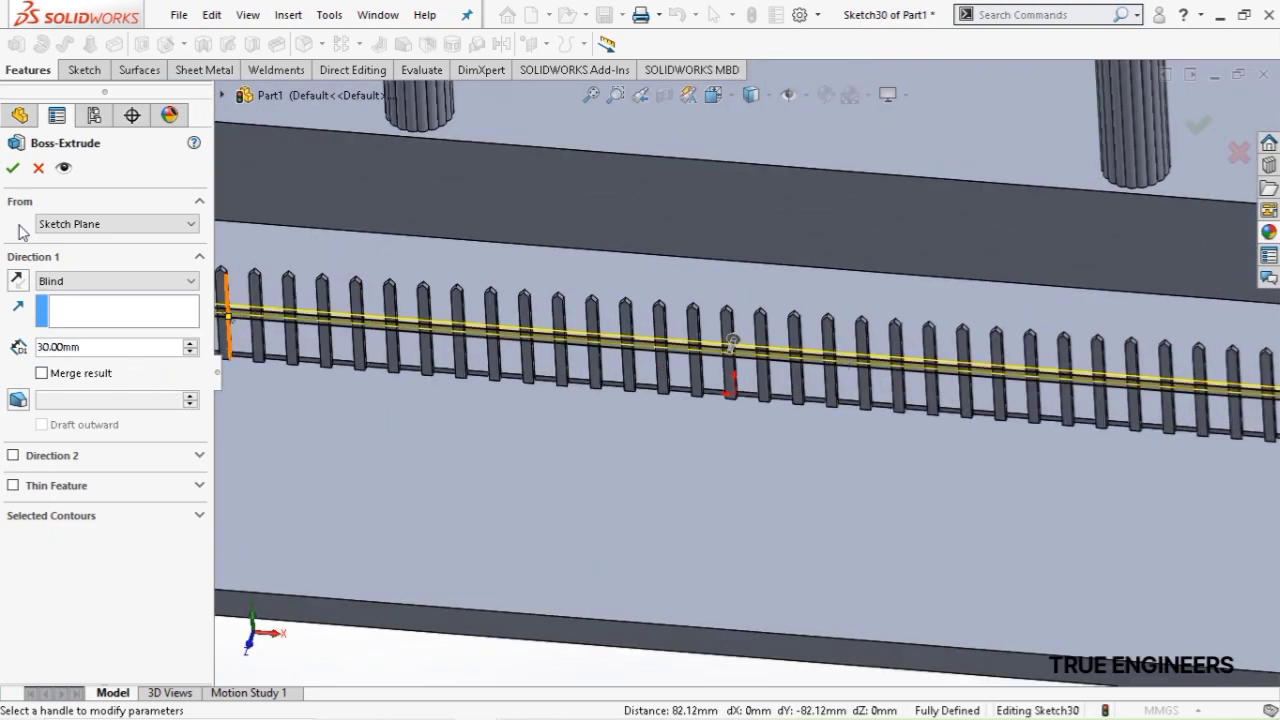
{"action": "left_click", "coordinate": [12, 168]}
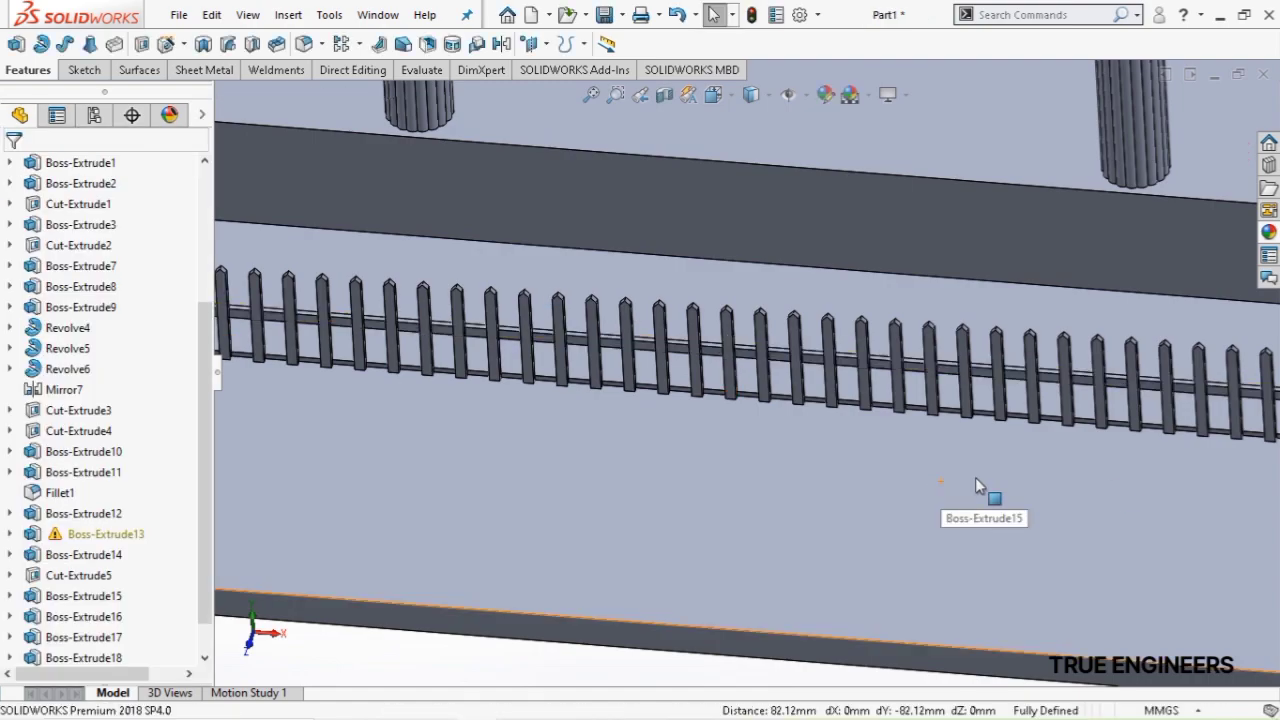
Start a new sketch on the church's side wall around the window next to the arched side door
{"action": "scroll", "coordinate": [1134, 446], "scroll_direction": "up", "scroll_amount": 2}
{"action": "scroll", "coordinate": [1134, 446], "scroll_direction": "up", "scroll_amount": 10}
{"action": "scroll", "coordinate": [860, 180], "scroll_direction": "down", "scroll_amount": 5}
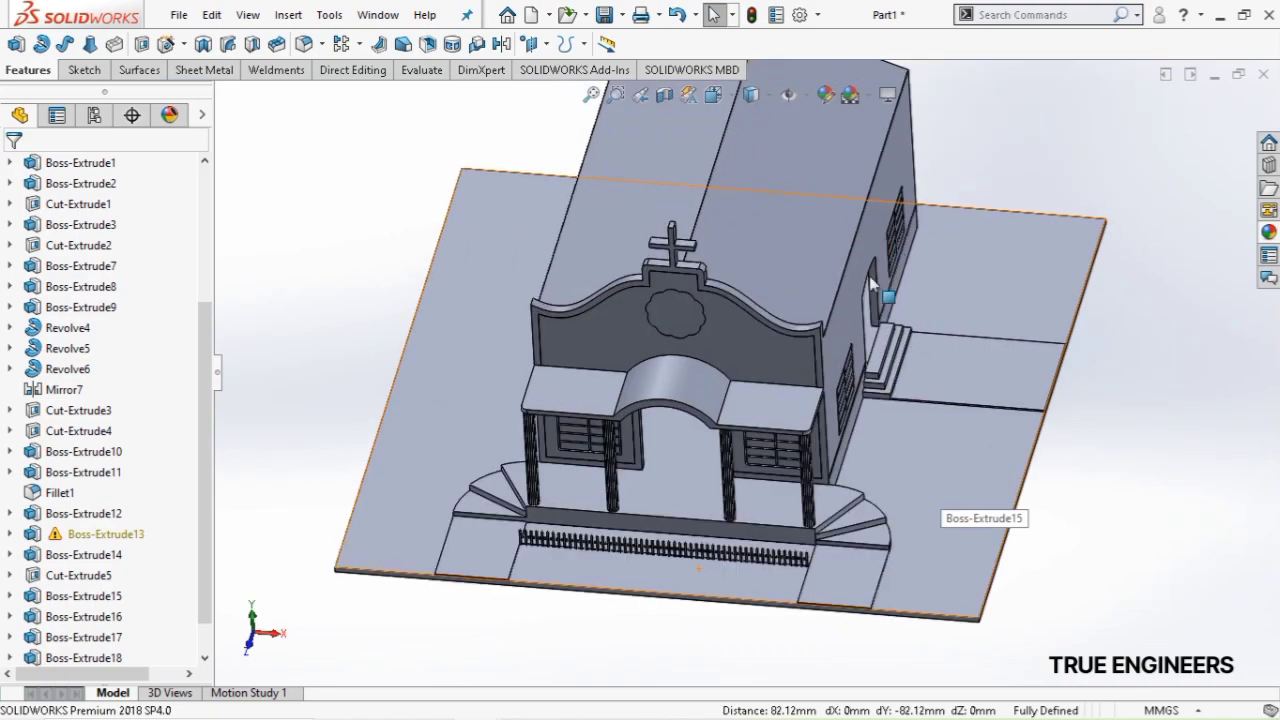
{"action": "middle_click_drag", "start_coordinate": [856, 349], "coordinate": [757, 323]}
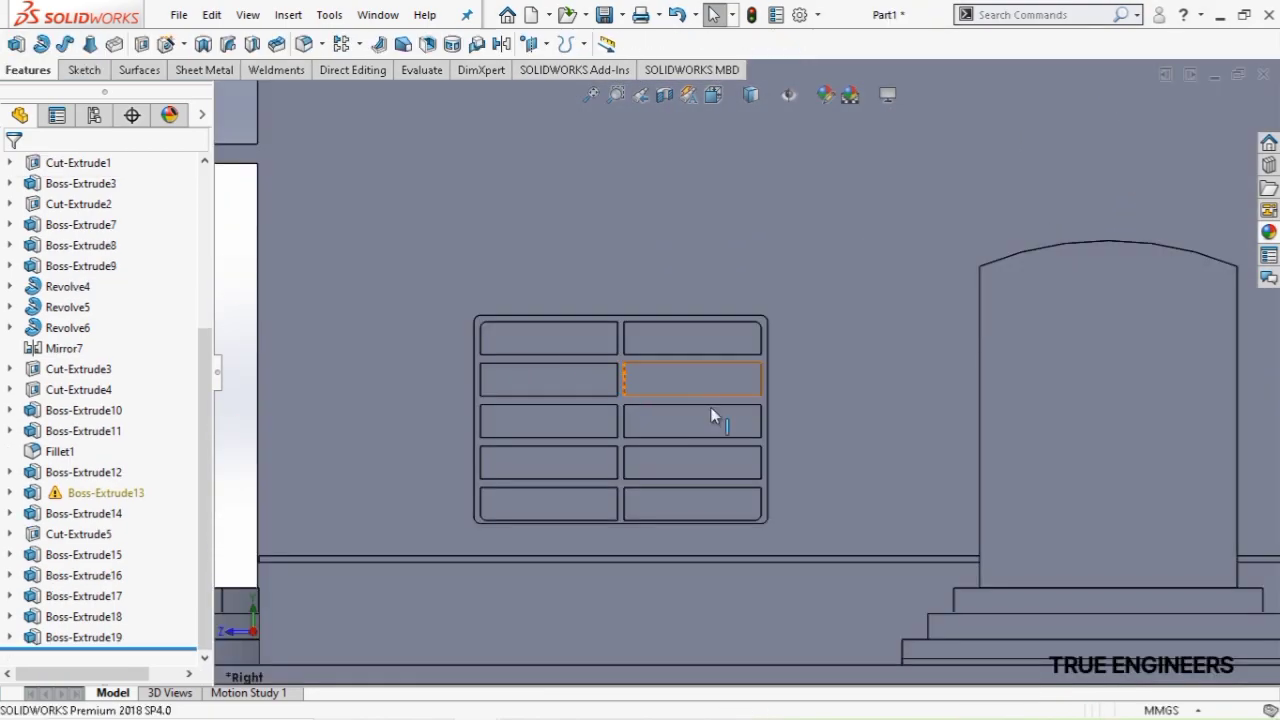
{"action": "left_click", "coordinate": [724, 246]}
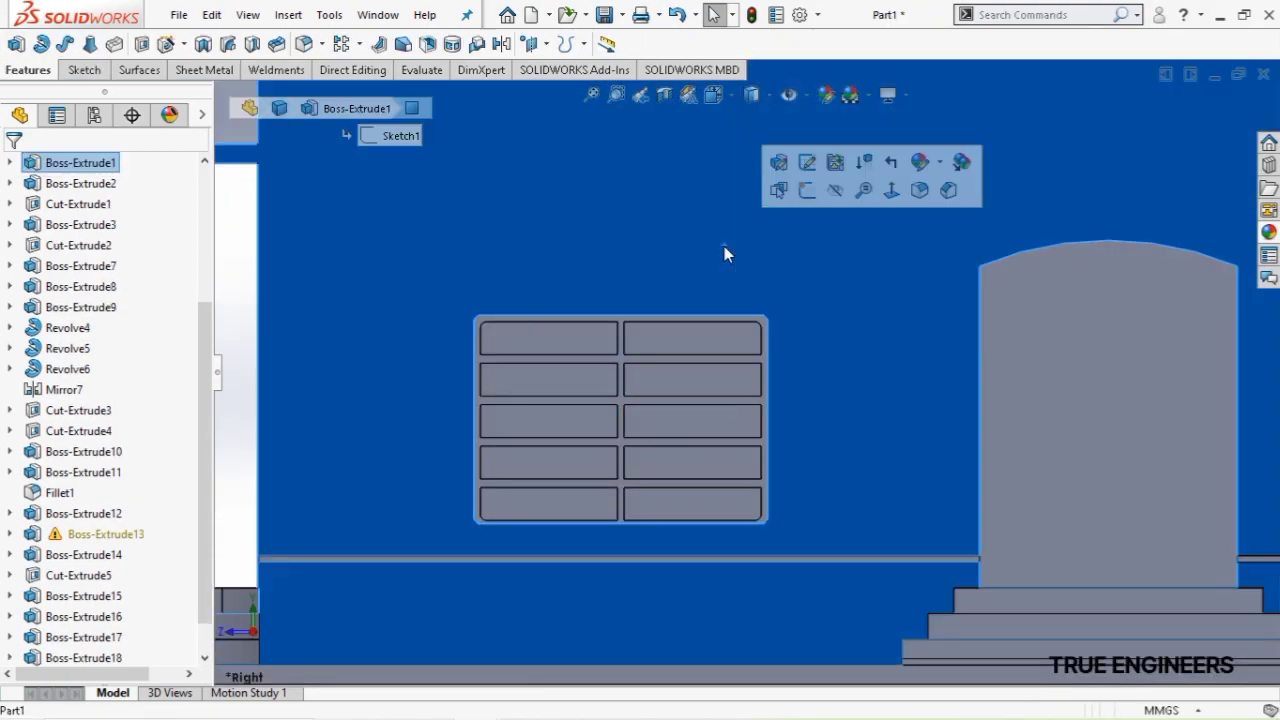
{"action": "left_click", "coordinate": [805, 199]}
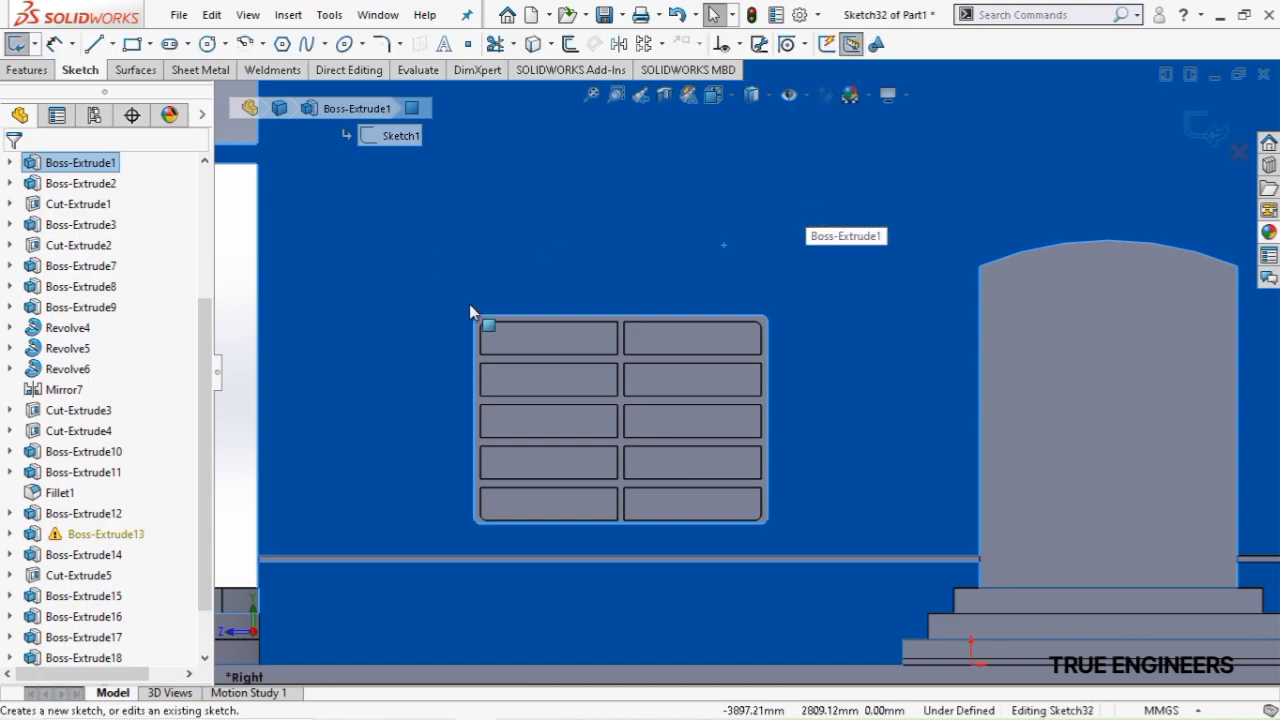
Draw a vertical centerline about 1155 mm long upward from the midpoint of the side window's top edge
{"action": "scroll", "coordinate": [851, 380], "scroll_direction": "up", "scroll_amount": 3}
{"action": "scroll", "coordinate": [851, 380], "scroll_direction": "down", "scroll_amount": 2}
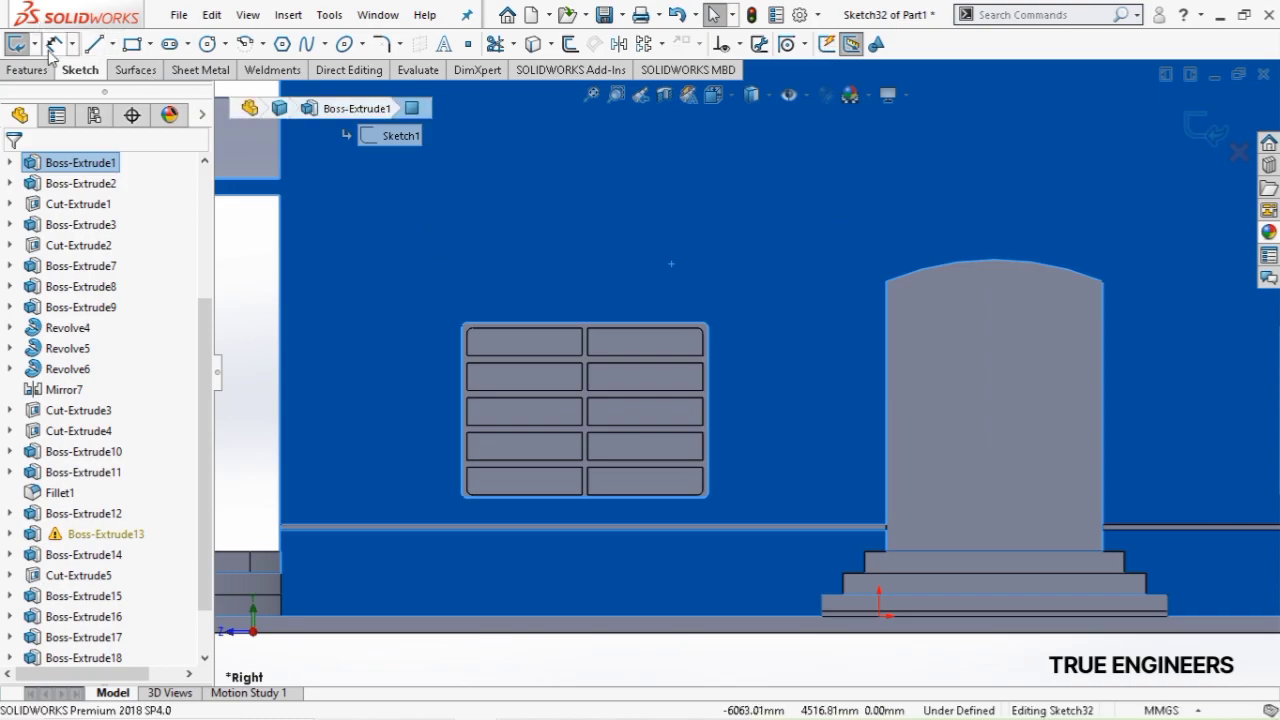
{"action": "left_click", "coordinate": [114, 44]}
{"action": "left_click", "coordinate": [130, 92]}
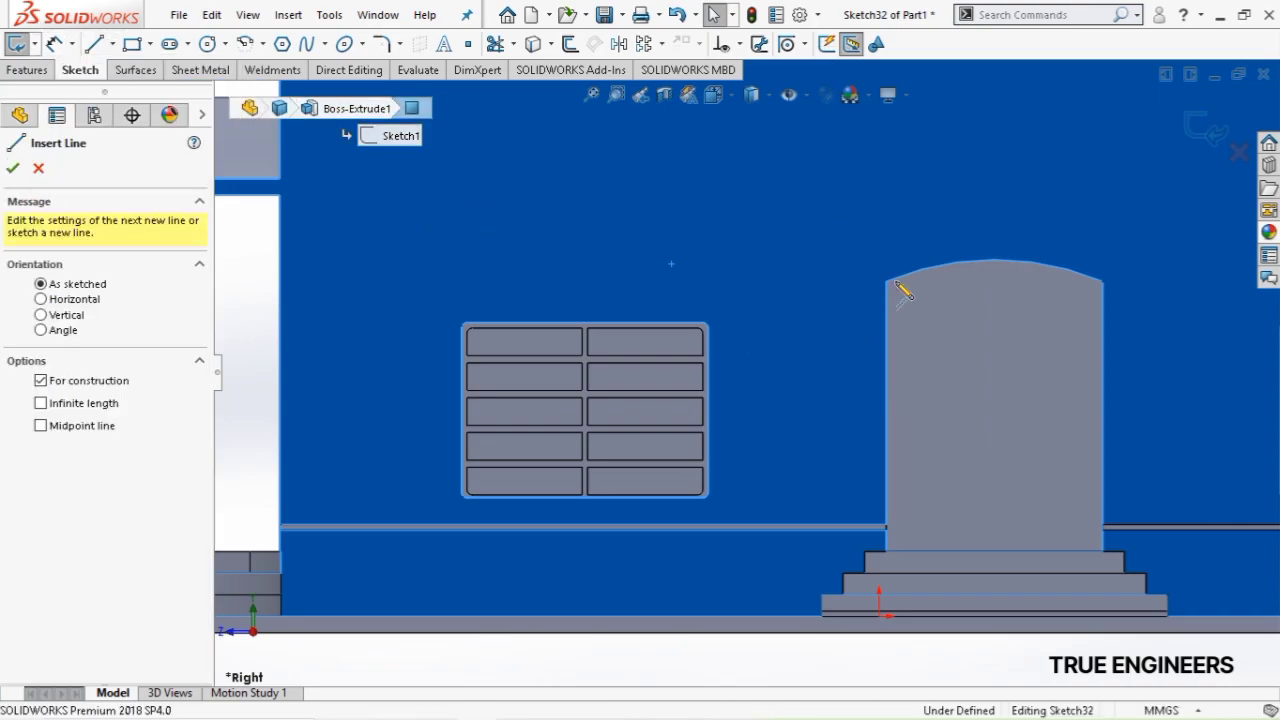
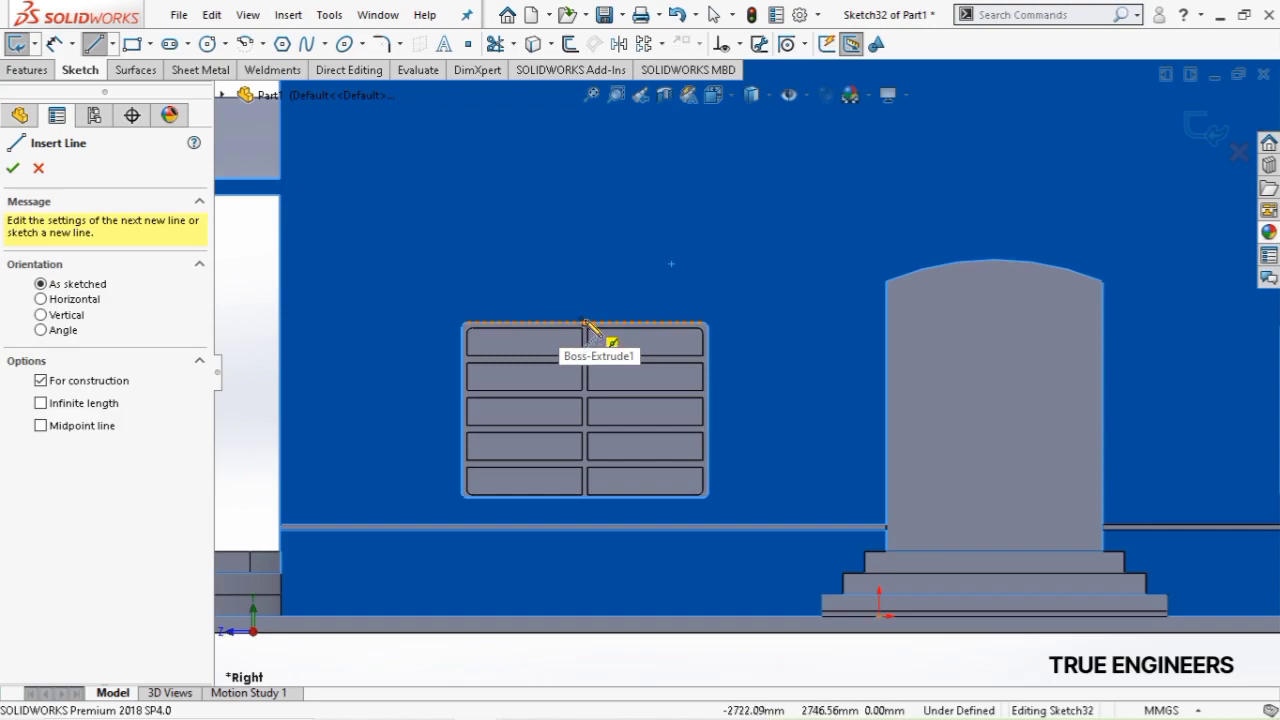
{"action": "left_click", "coordinate": [585, 323]}
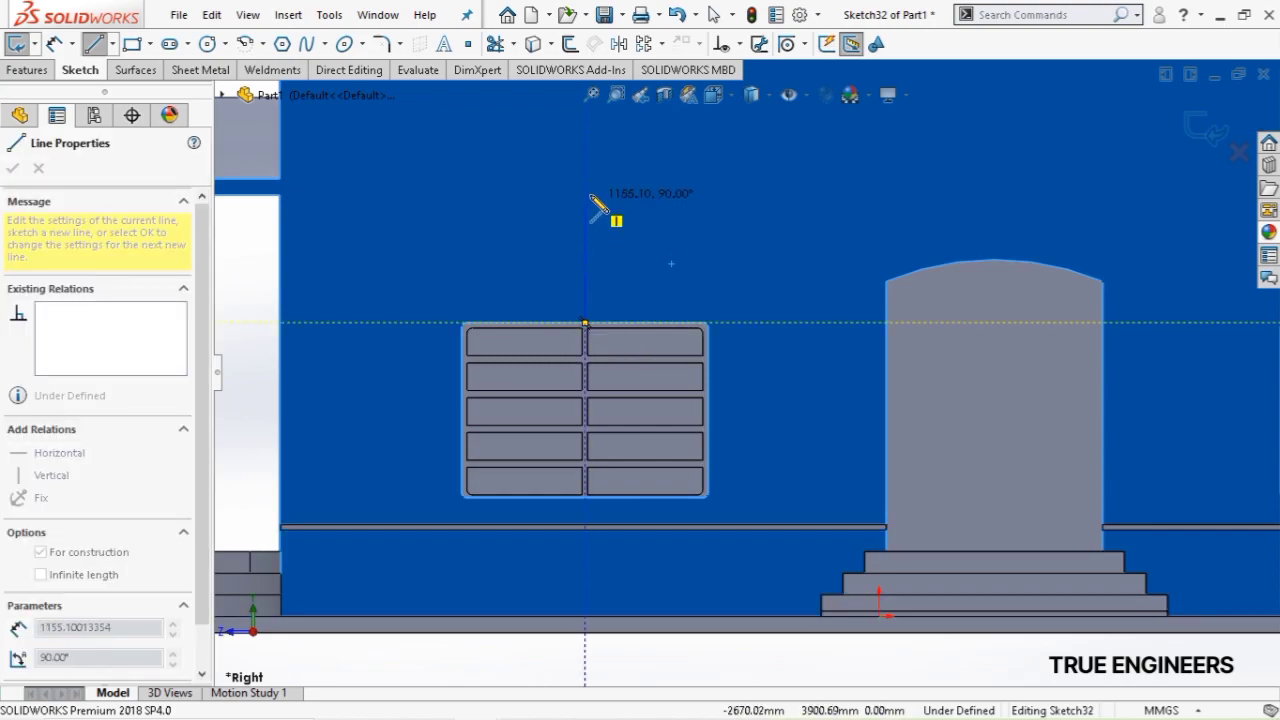
{"action": "left_click", "coordinate": [586, 194]}
{"action": "key", "text": "Escape"}
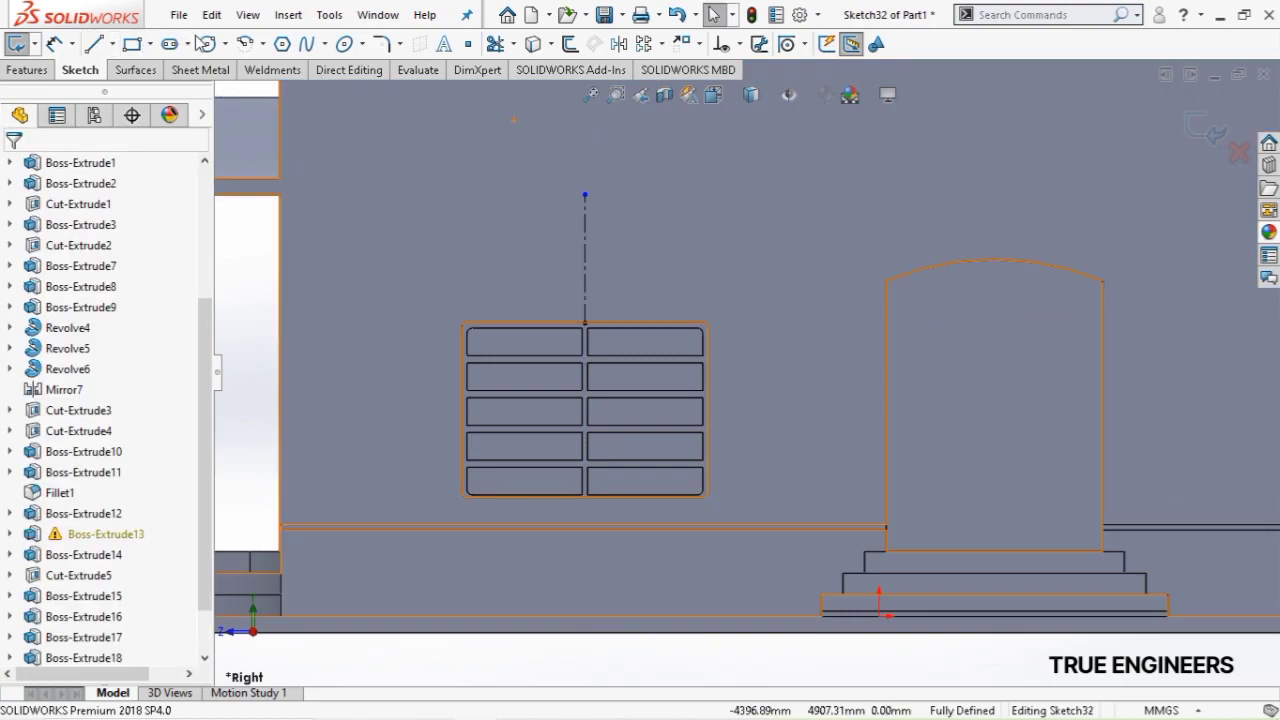
Sketch a circle of about 3402 mm radius centred below the window in line with the centerline, its top just above the window
{"action": "left_click", "coordinate": [585, 661]}
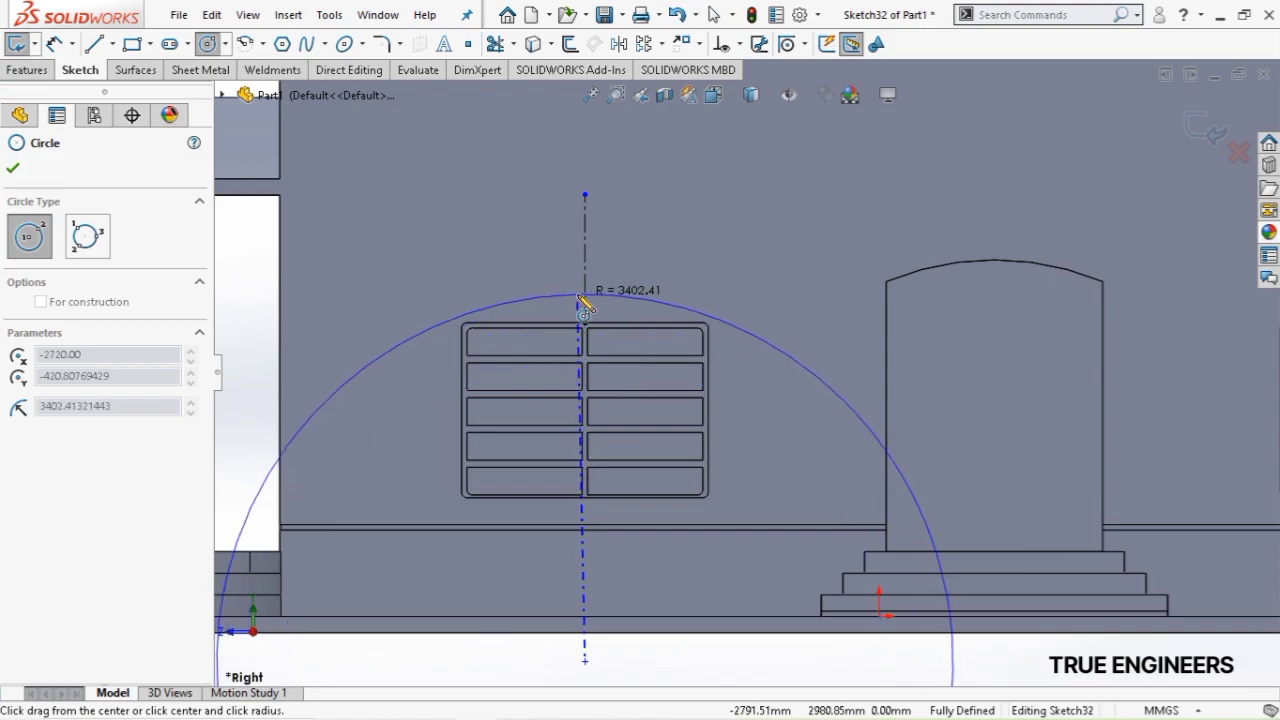
{"action": "left_click", "coordinate": [585, 303]}
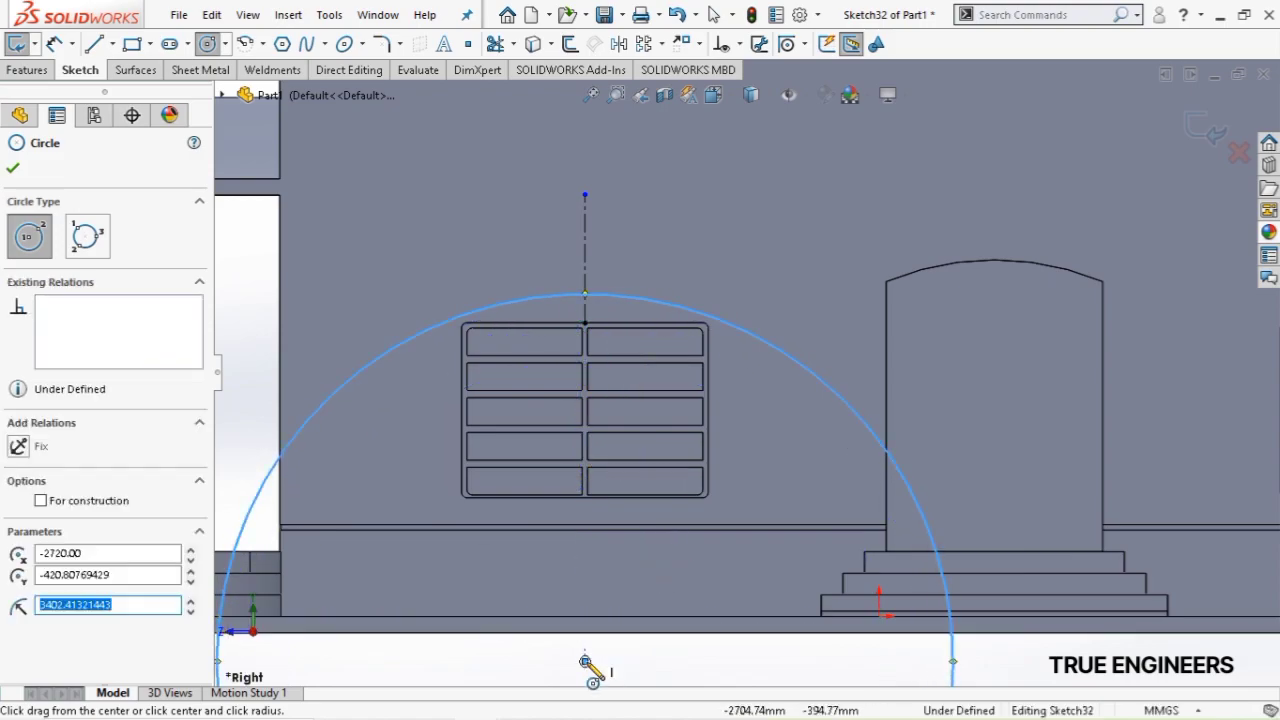
{"action": "key", "text": "Escape"}
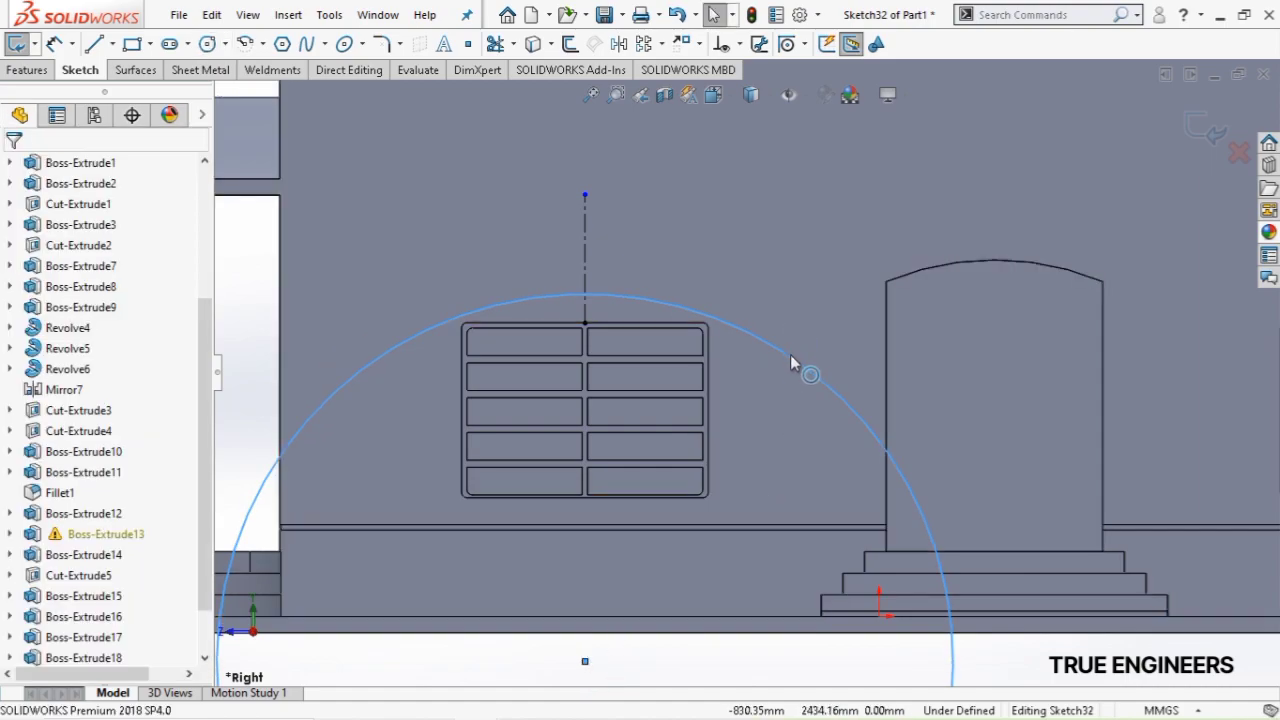
Offset the circle outward by 150 mm
{"action": "left_click", "coordinate": [790, 354]}
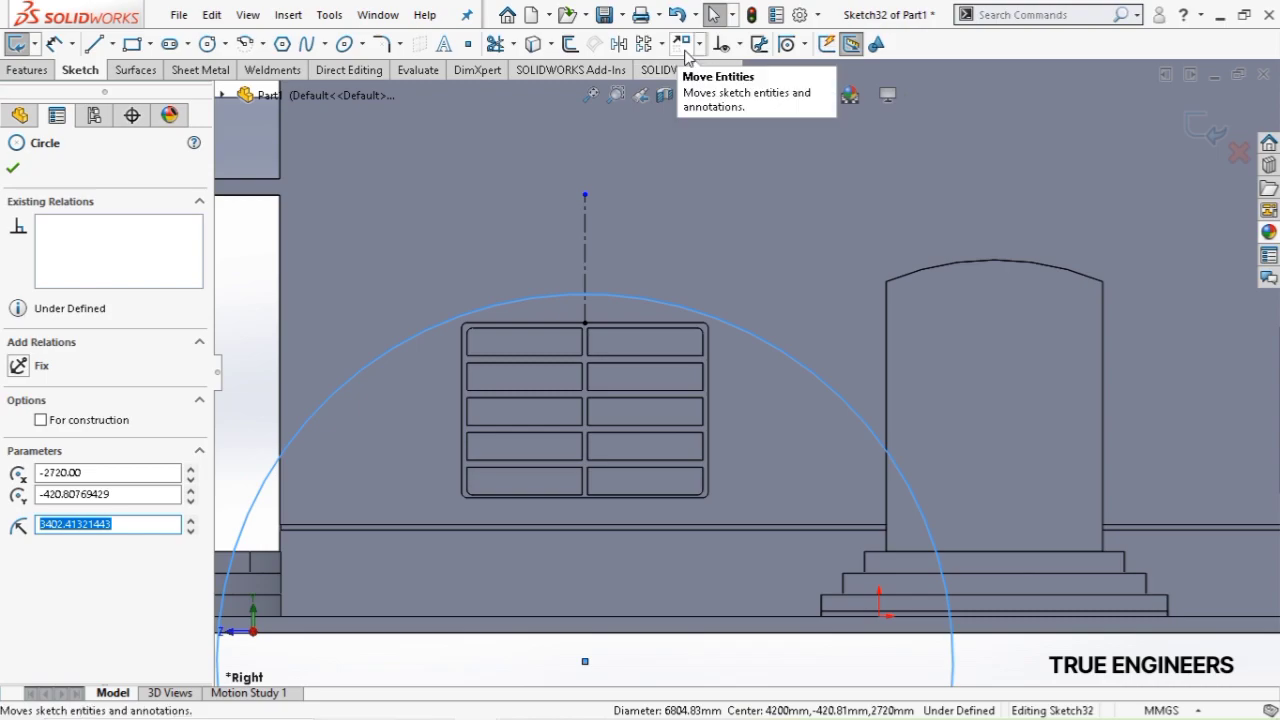
{"action": "left_click", "coordinate": [571, 46]}
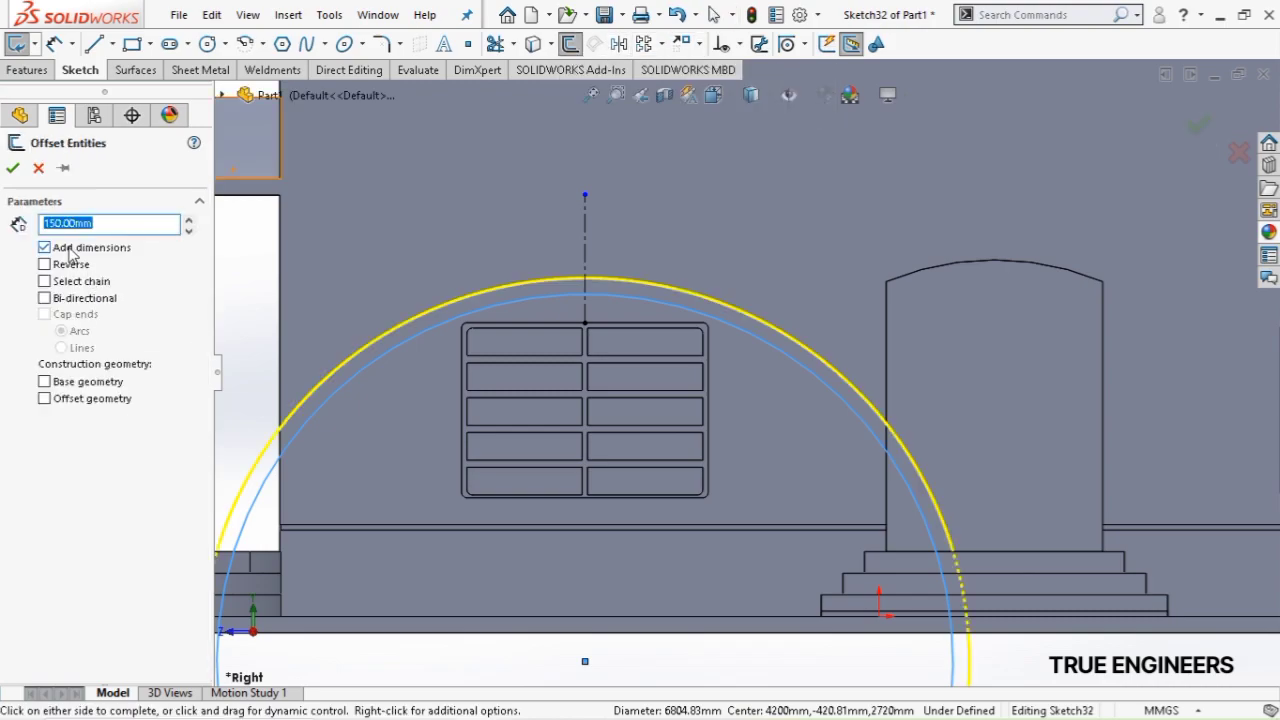
{"action": "left_click", "coordinate": [12, 169]}
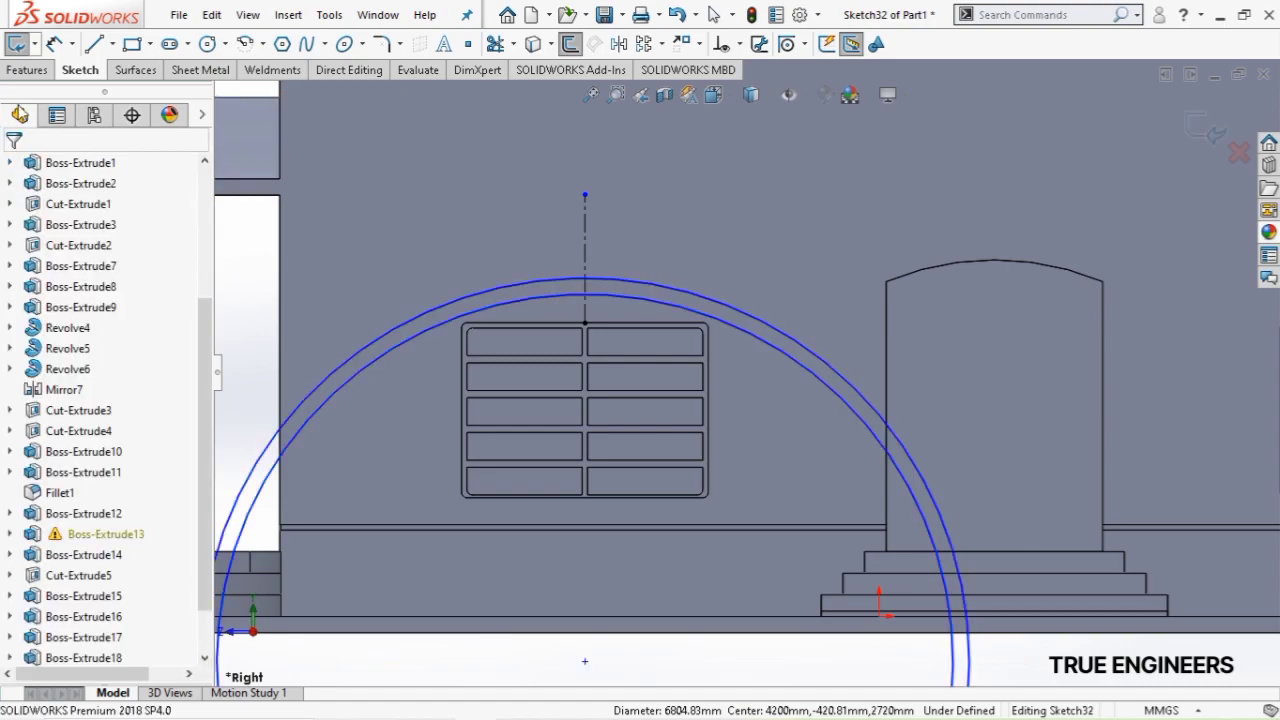
Dimension the inner circle's diameter to 8640 mm
{"action": "left_click", "coordinate": [55, 43]}
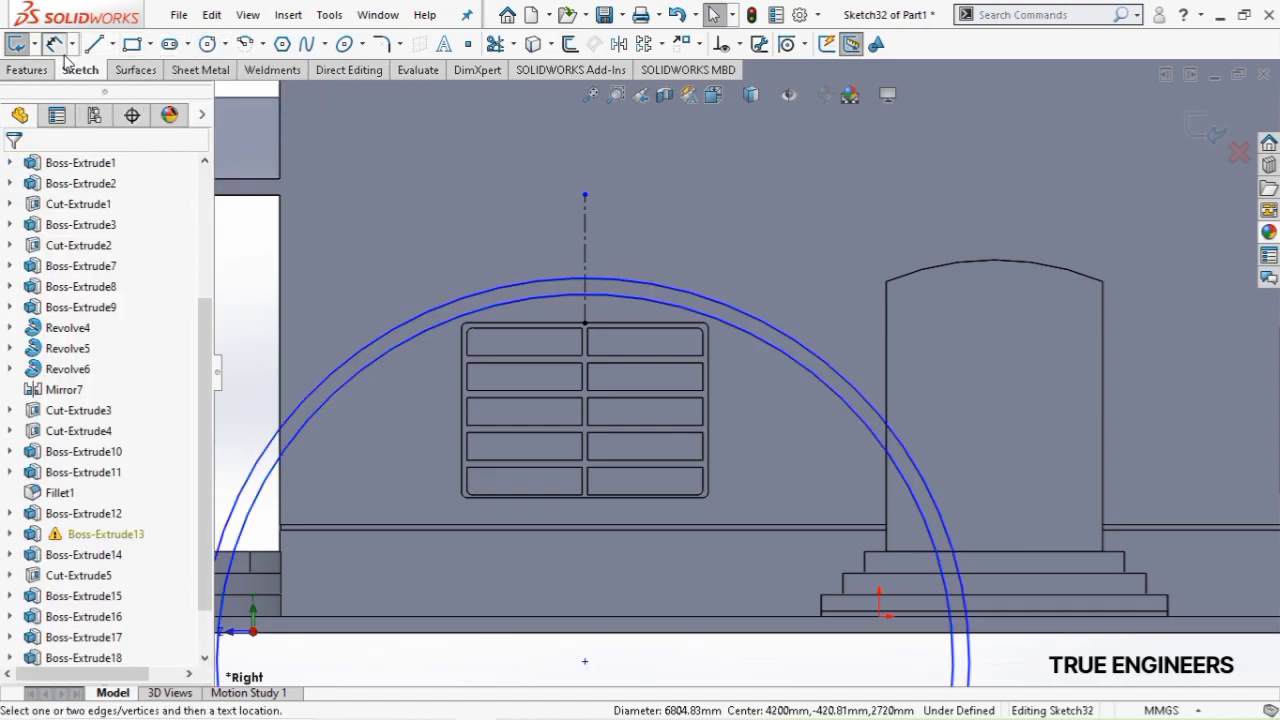
{"action": "left_click", "coordinate": [567, 295]}
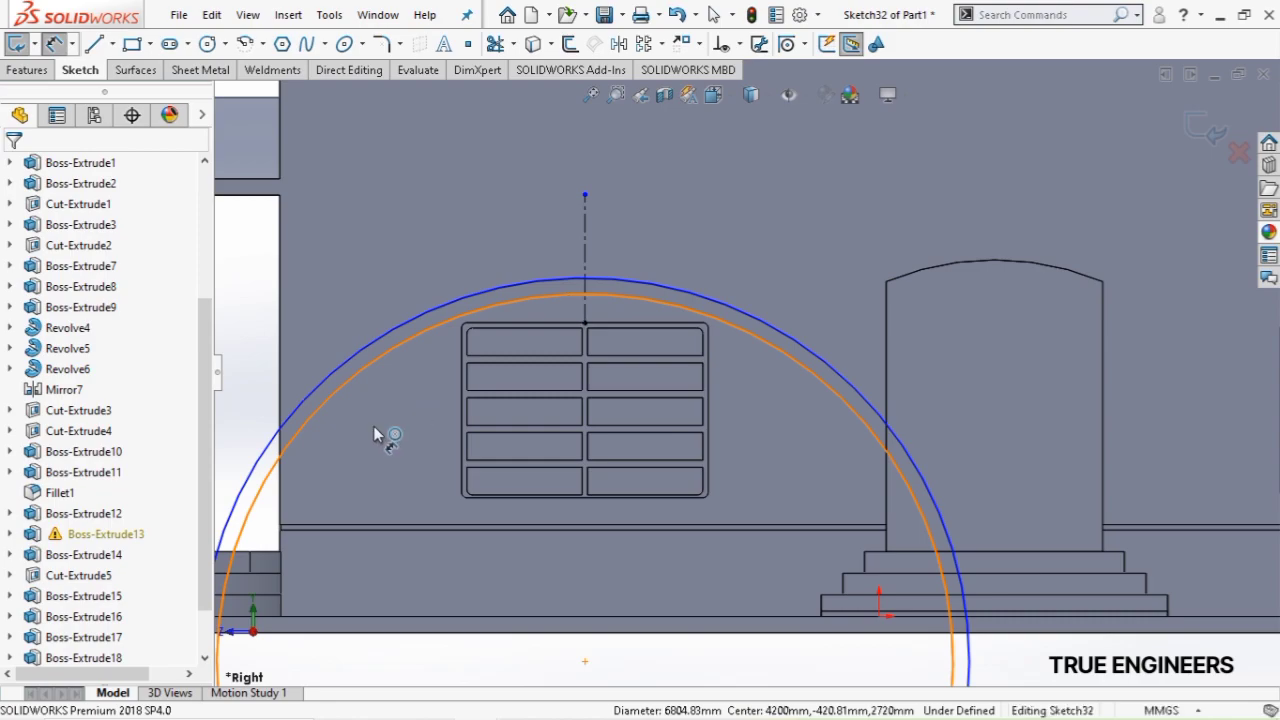
{"action": "left_click", "coordinate": [492, 660]}
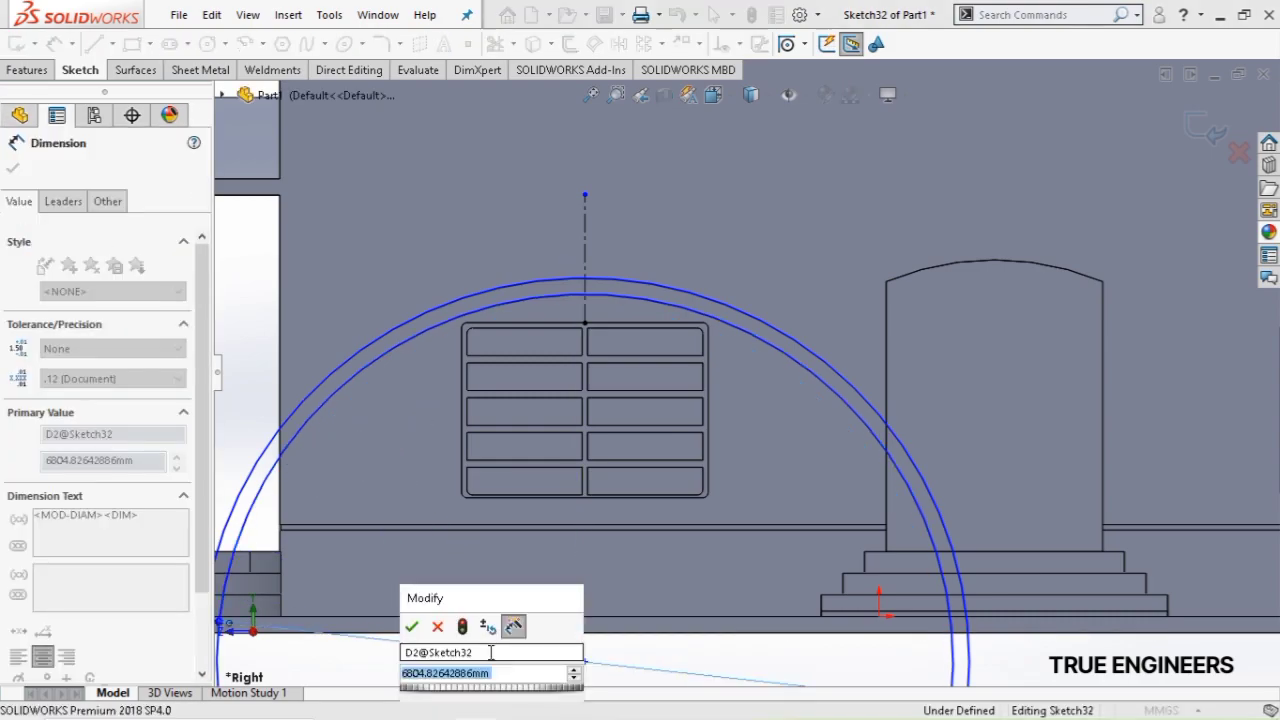
{"action": "type", "text": "864"}
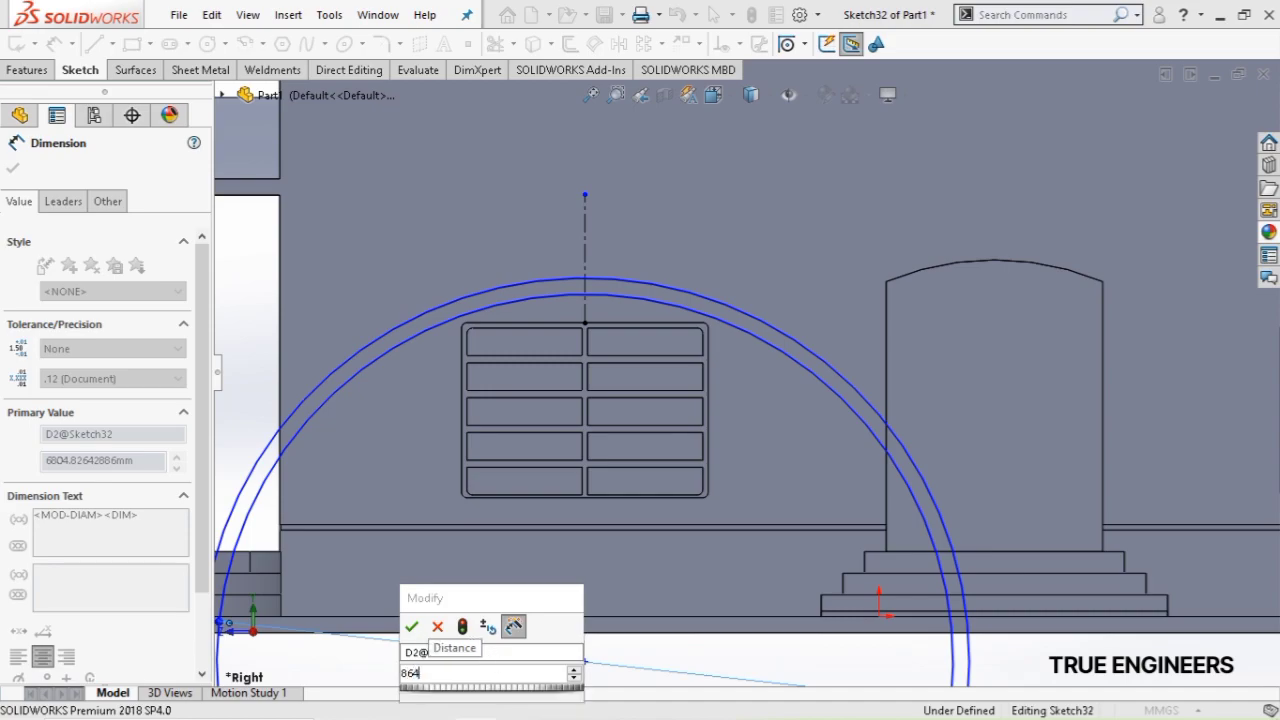
{"action": "type", "text": "0"}
{"action": "key", "text": "Return"}
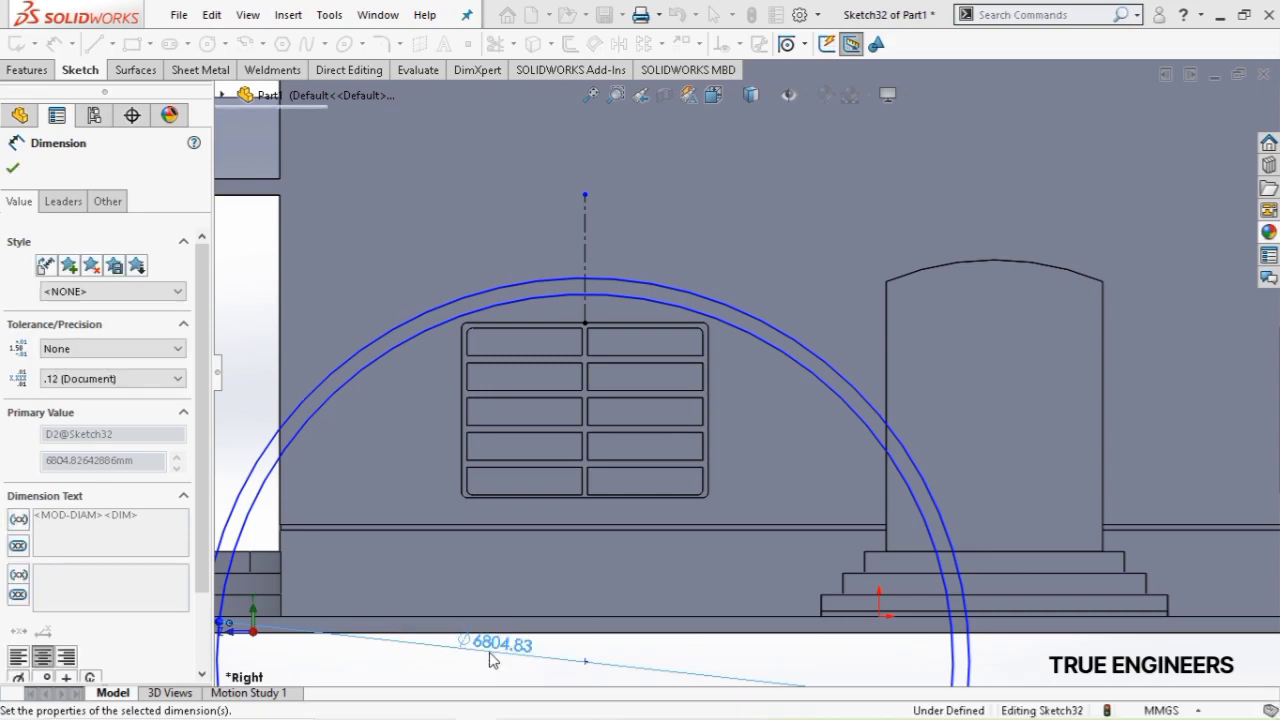
{"action": "key", "text": "Escape"}
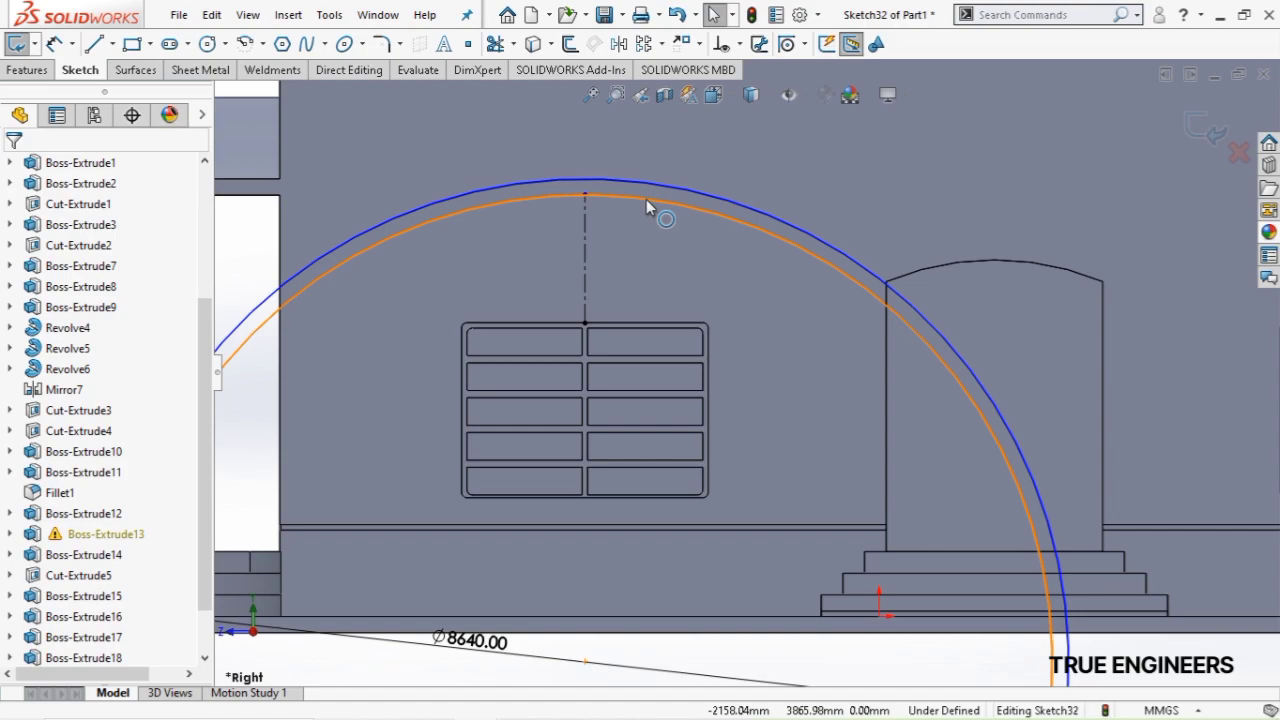
Move the circles' shared centre further down below the window and make it coincident with the vertical centerline
{"action": "left_click", "coordinate": [647, 220]}
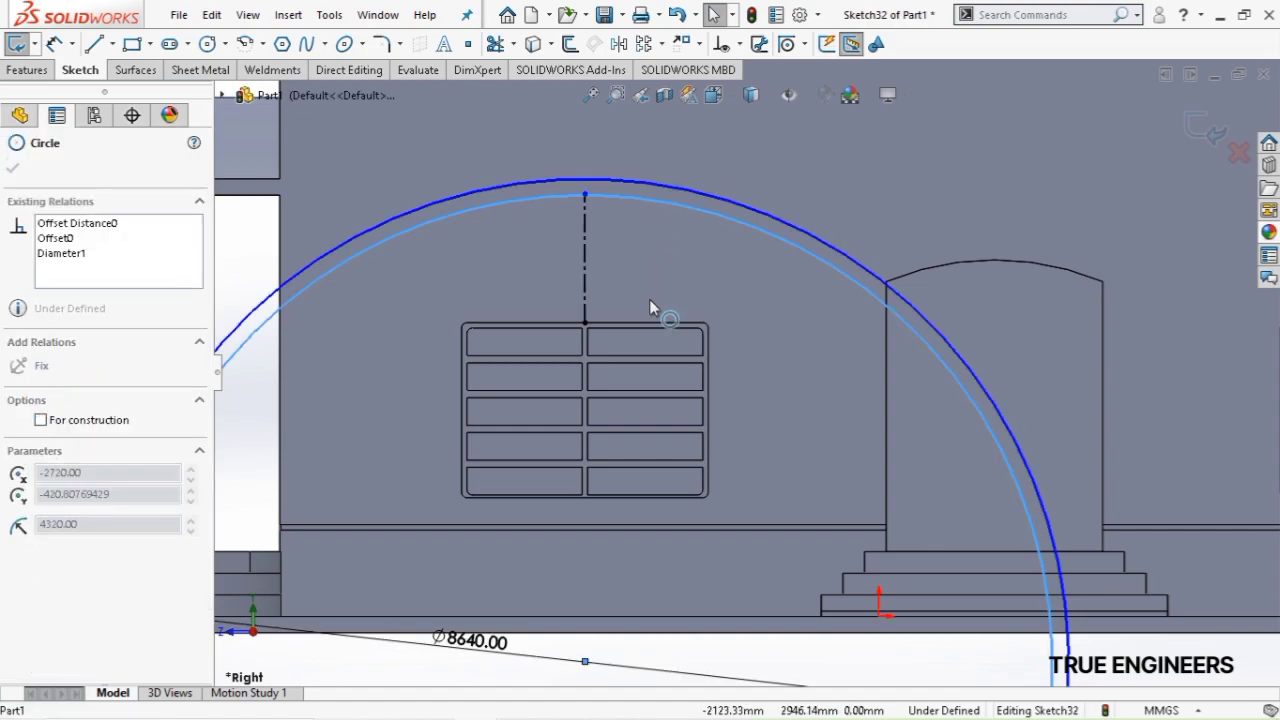
{"action": "scroll", "coordinate": [612, 324], "scroll_direction": "up", "scroll_amount": 3}
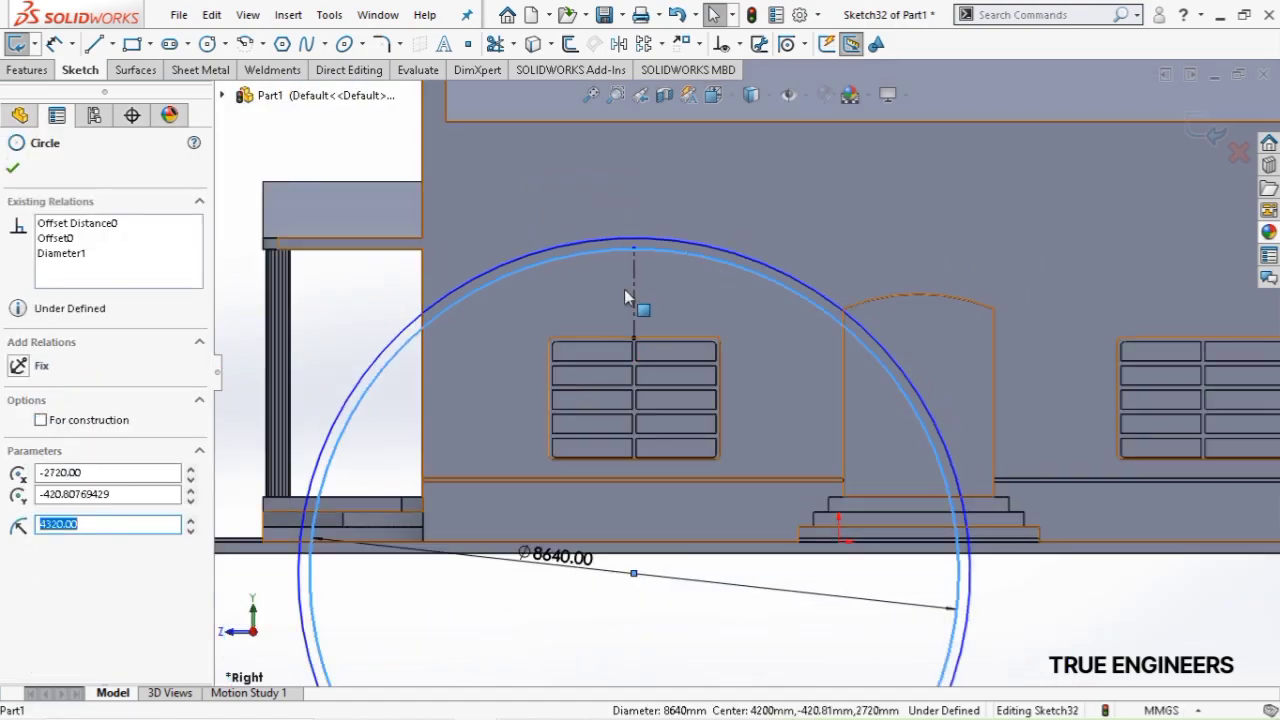
{"action": "left_click_drag", "start_coordinate": [635, 576], "coordinate": [637, 645]}
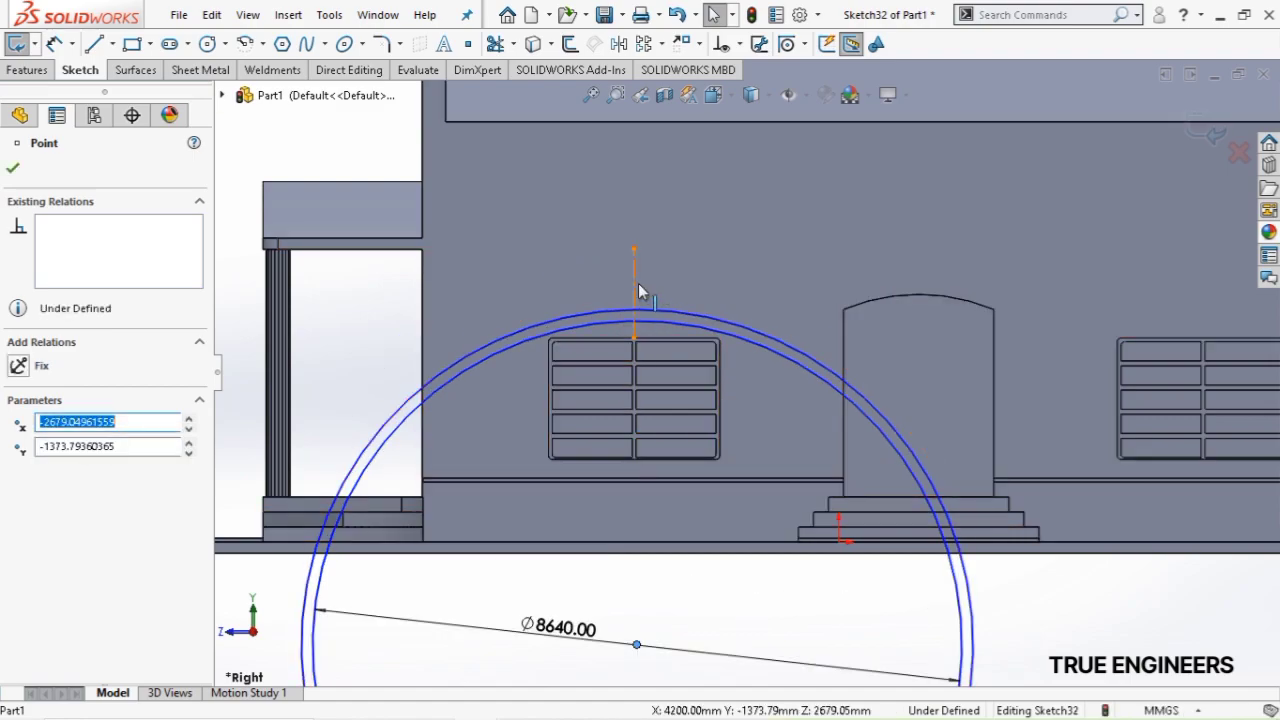
{"action": "left_click", "coordinate": [689, 229]}
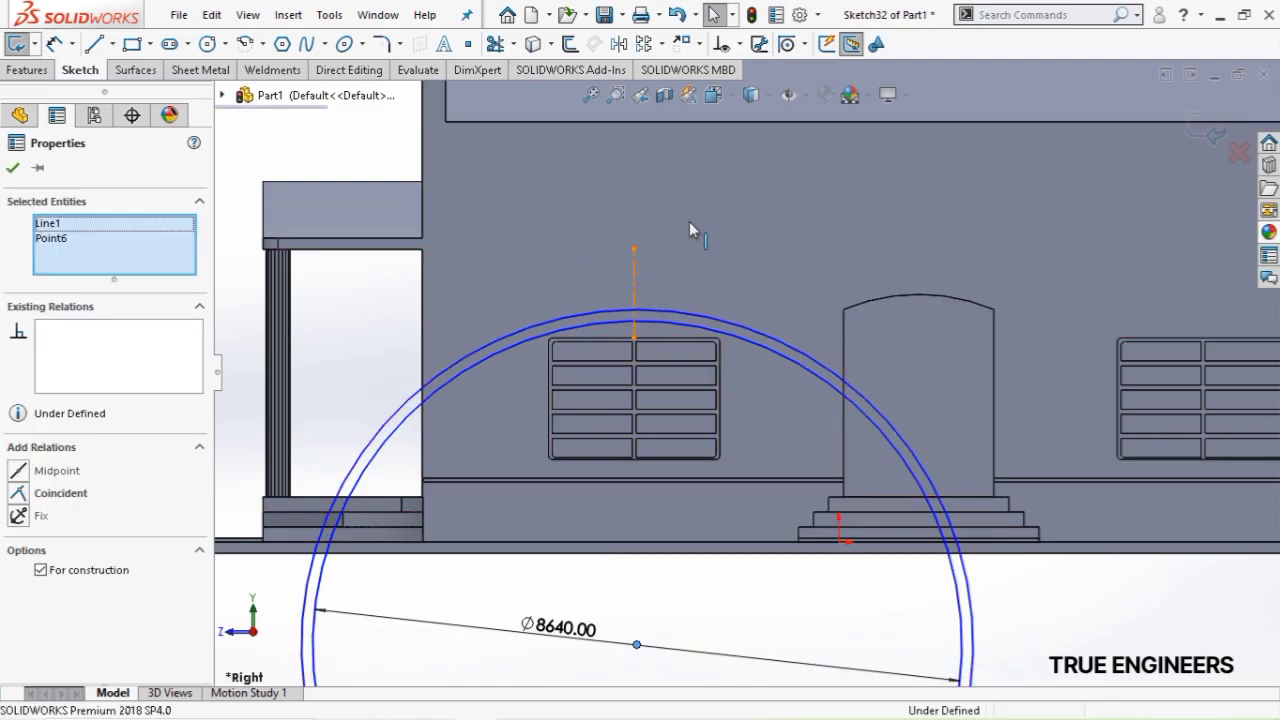
{"action": "left_click", "coordinate": [725, 201]}
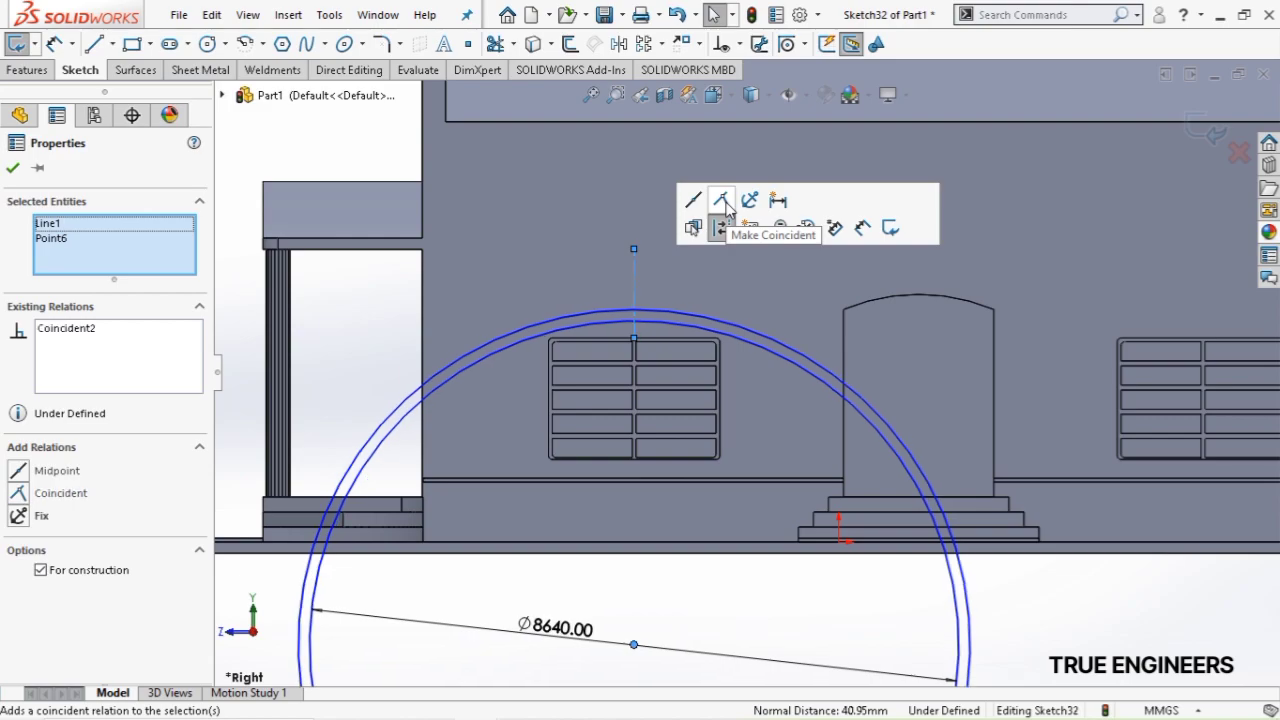
Sketch a short vertical line joining the two circles, just outside the left side of the window
{"action": "scroll", "coordinate": [585, 340], "scroll_direction": "down", "scroll_amount": 5}
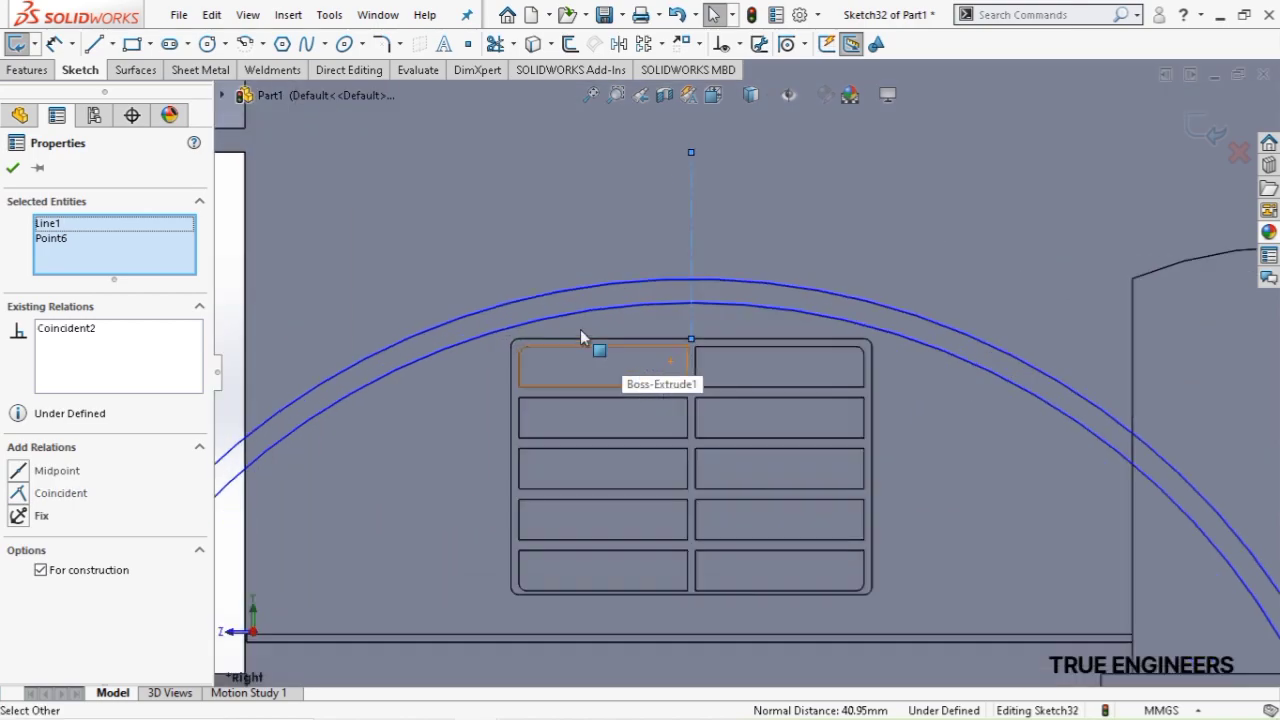
{"action": "left_click", "coordinate": [92, 45]}
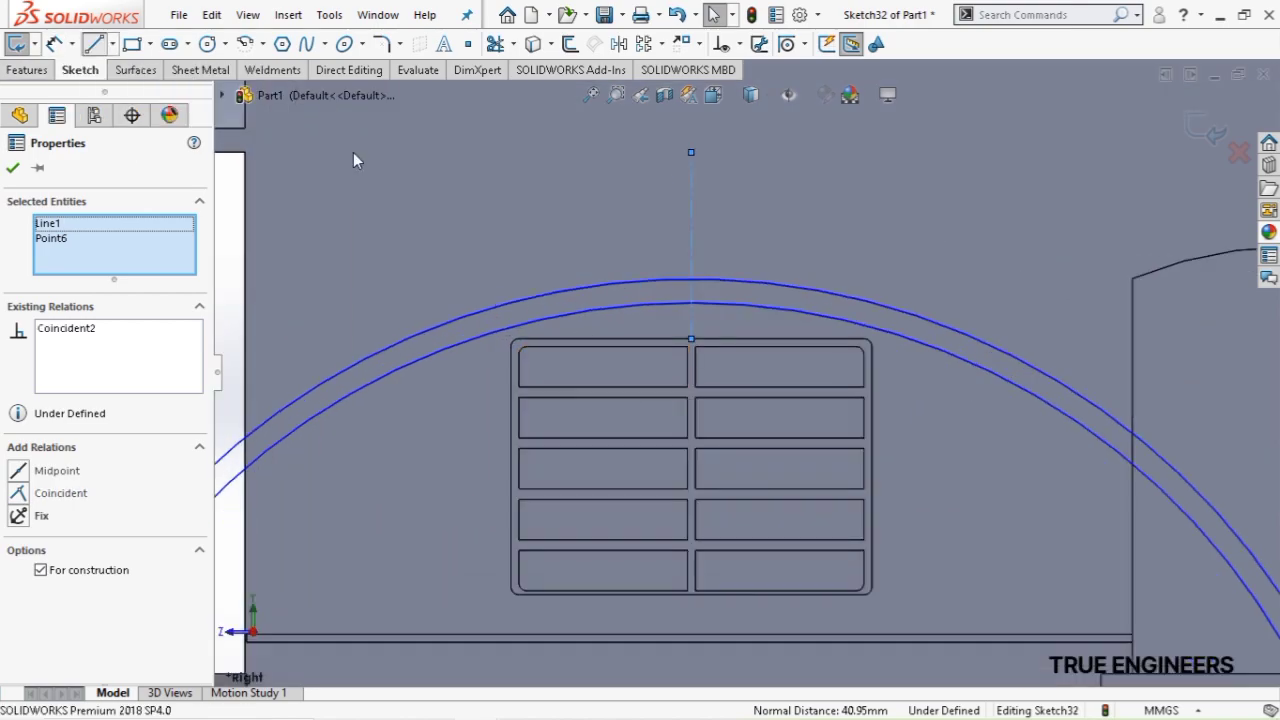
{"action": "left_click", "coordinate": [457, 320]}
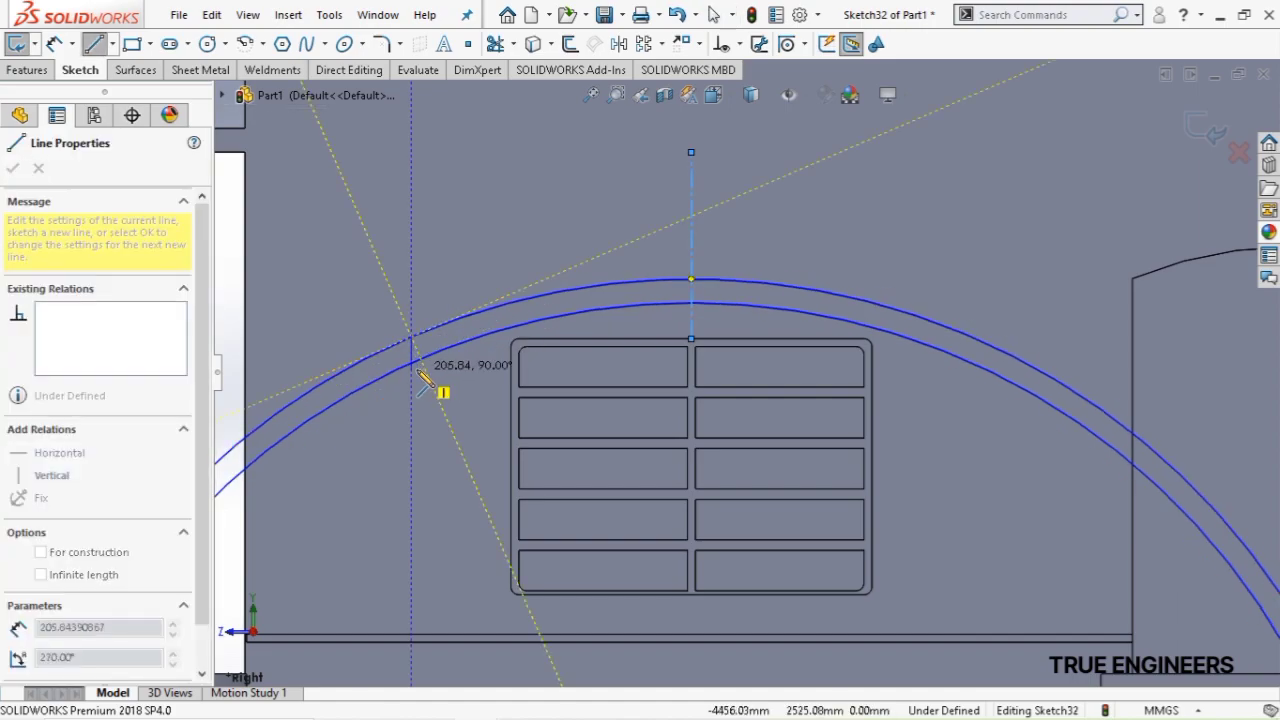
{"action": "left_click", "coordinate": [411, 361]}
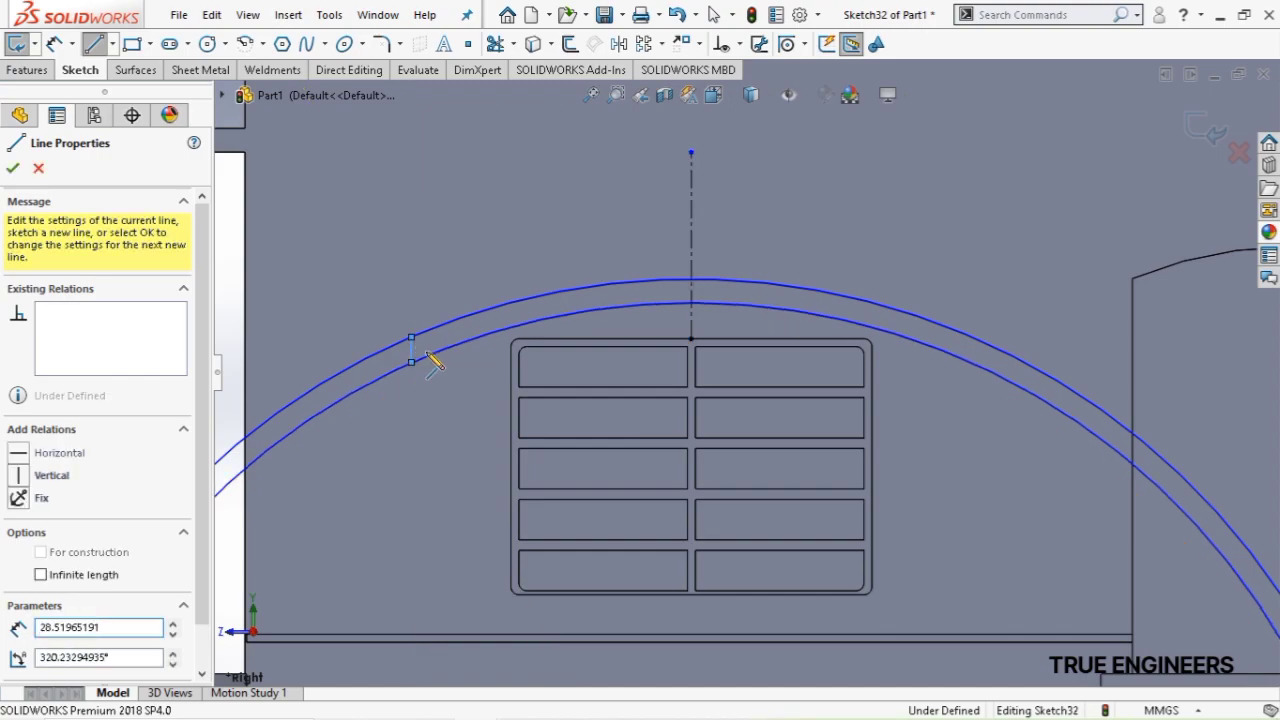
{"action": "key", "text": "Escape"}
Dimension the short vertical line 250 mm from the window's left edge
{"action": "left_click", "coordinate": [67, 50]}
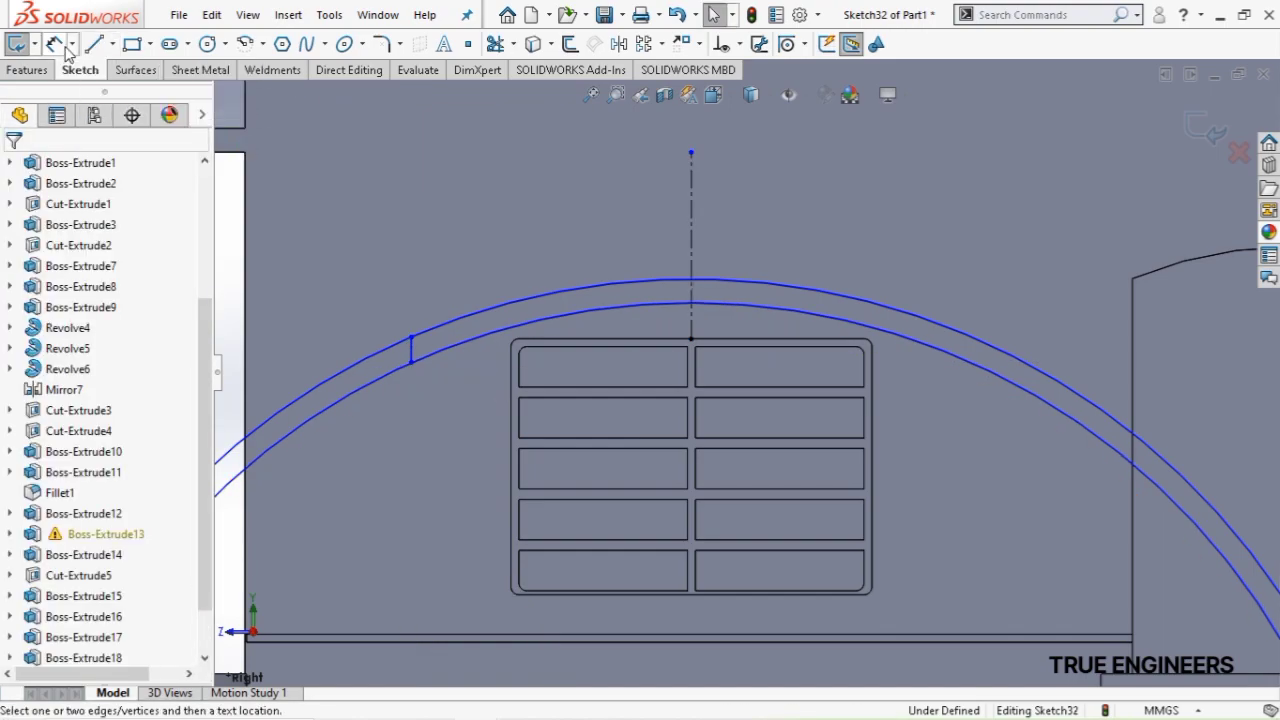
{"action": "left_click", "coordinate": [416, 357]}
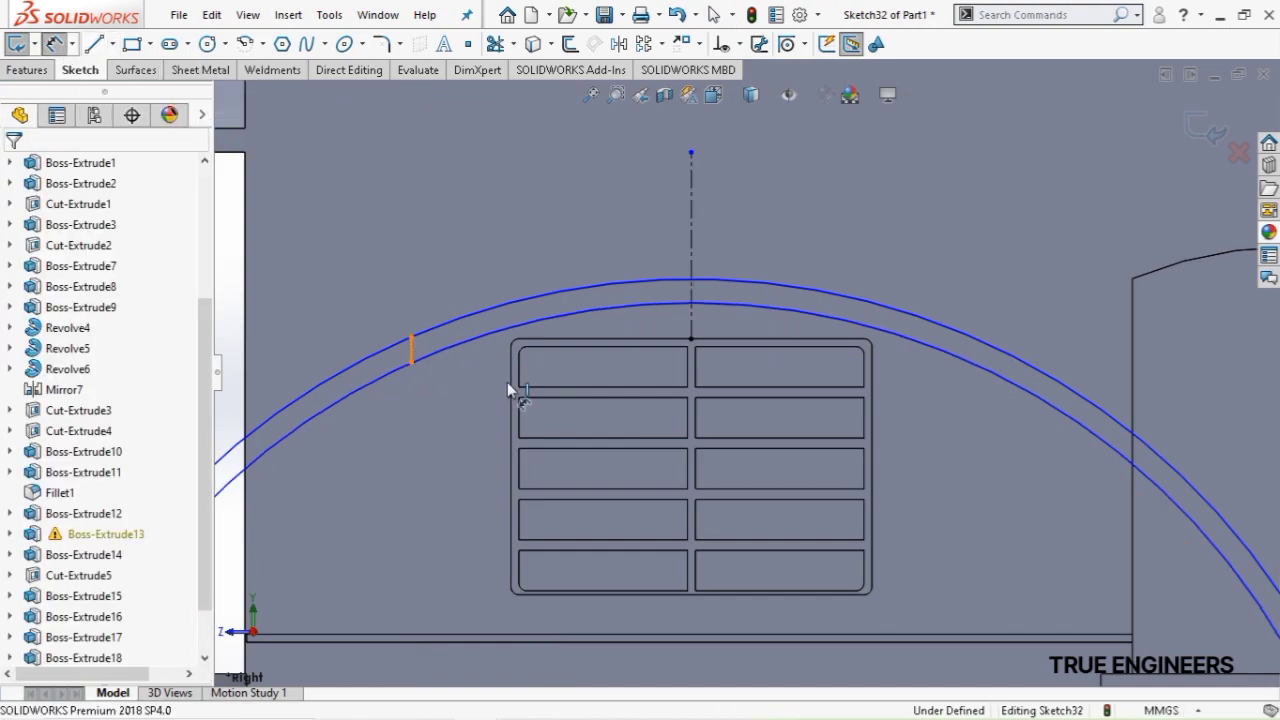
{"action": "left_click", "coordinate": [513, 387]}
{"action": "left_click", "coordinate": [469, 405]}
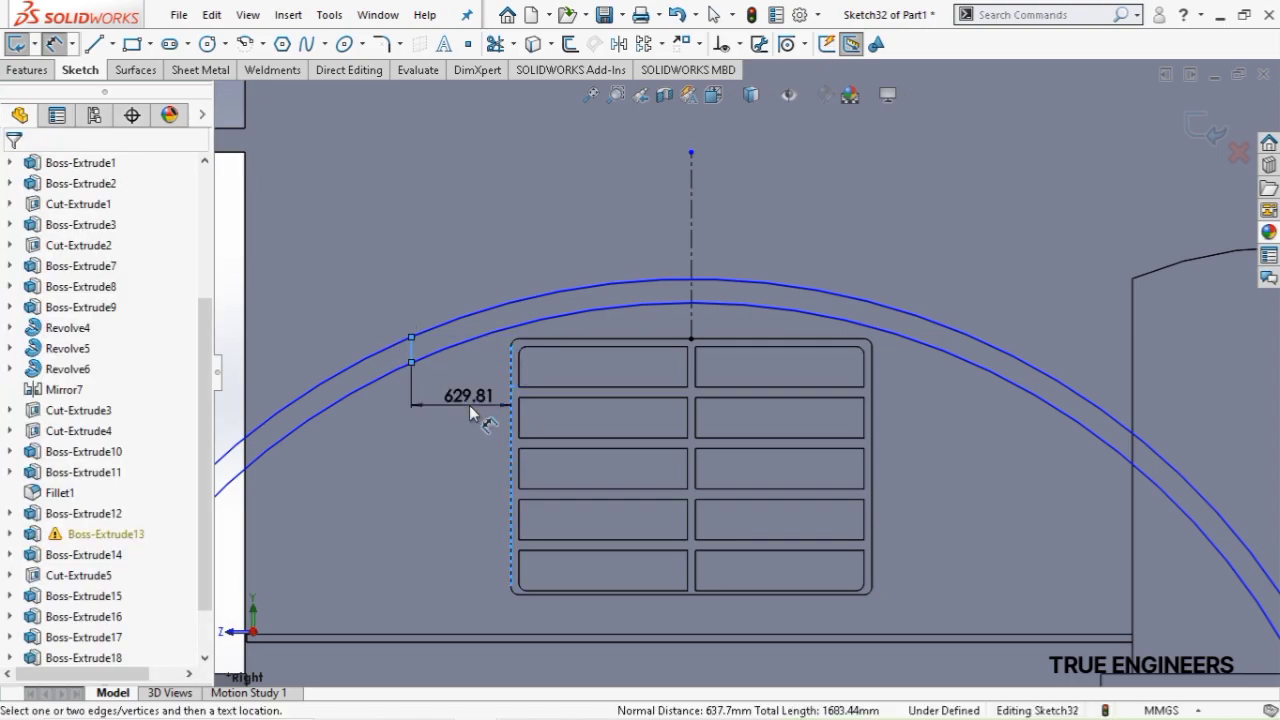
{"action": "type", "text": "250"}
{"action": "key", "text": "Return"}
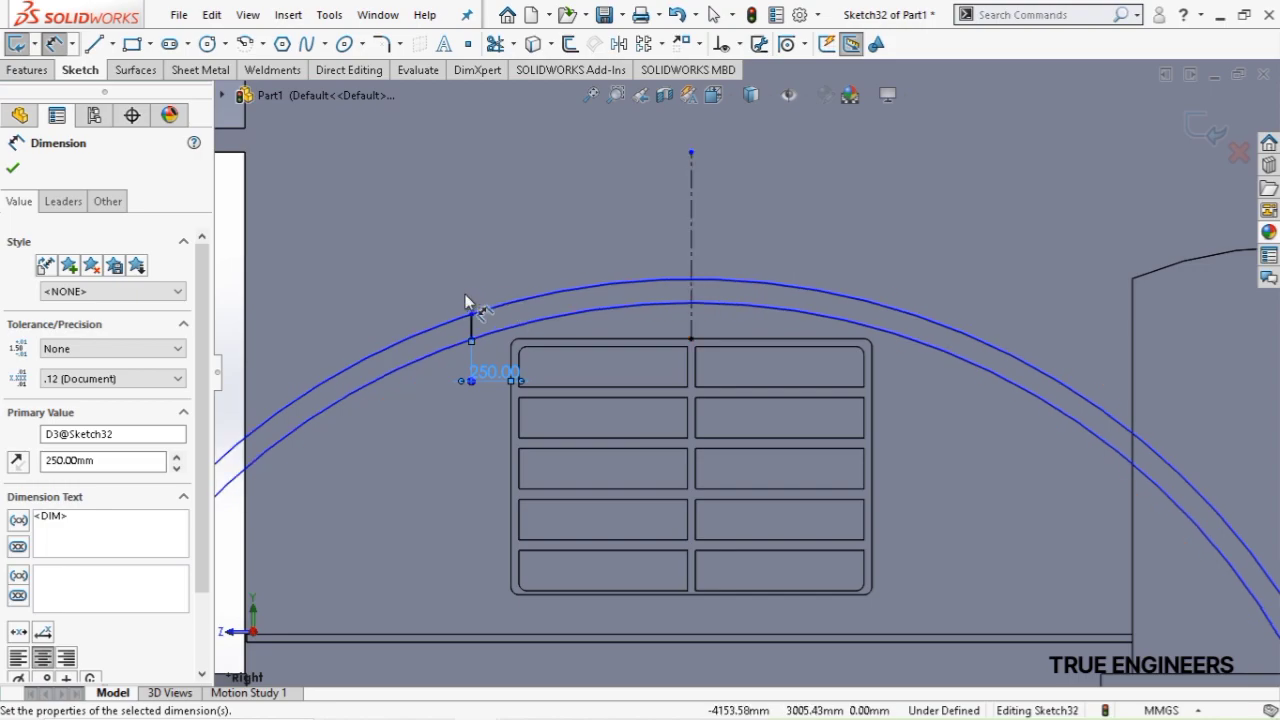
{"action": "key", "text": "Escape"}
Mirror the short vertical line about the window's vertical centerline, keeping the original
{"action": "left_click_drag", "start_coordinate": [441, 273], "coordinate": [489, 407]}
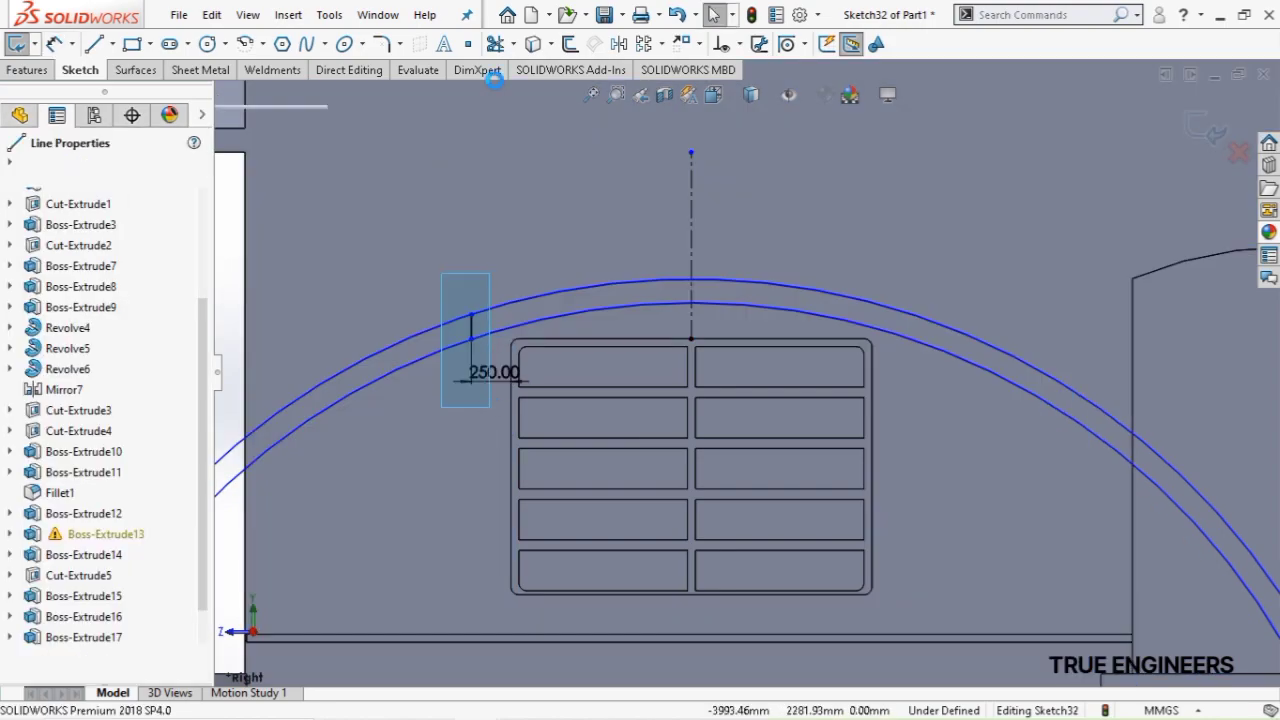
{"action": "left_click", "coordinate": [619, 44]}
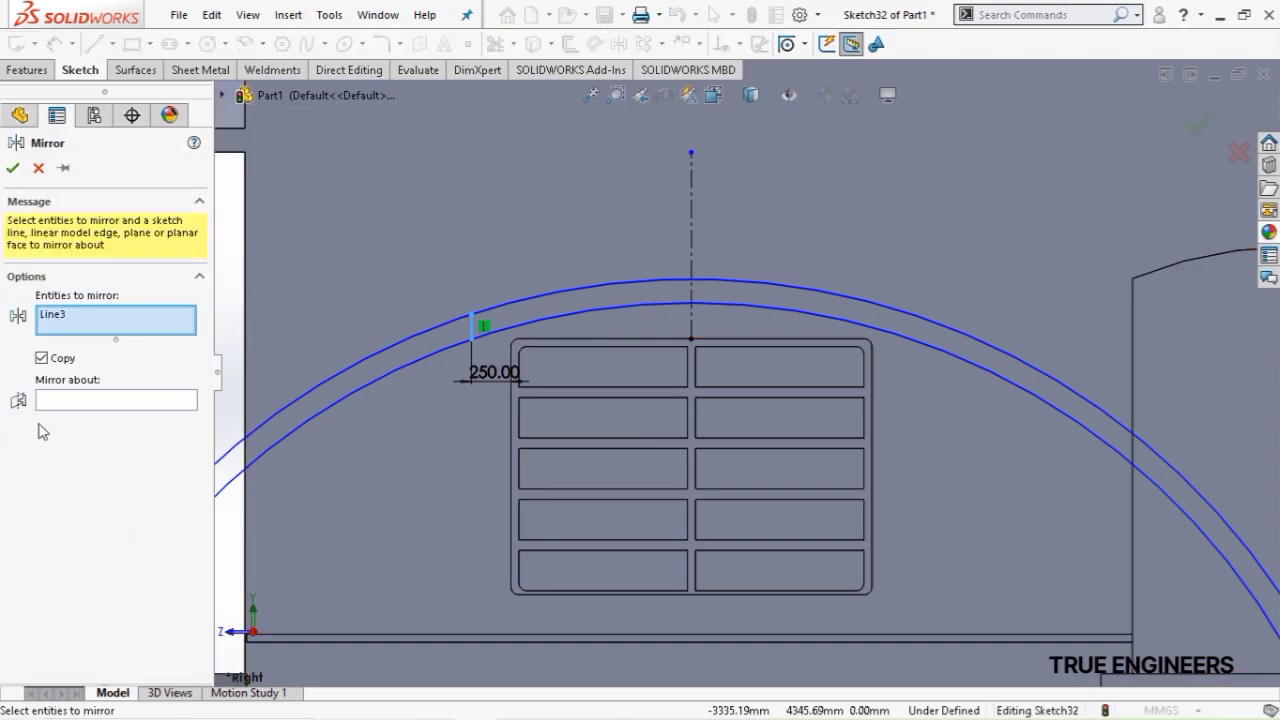
{"action": "left_click", "coordinate": [138, 403]}
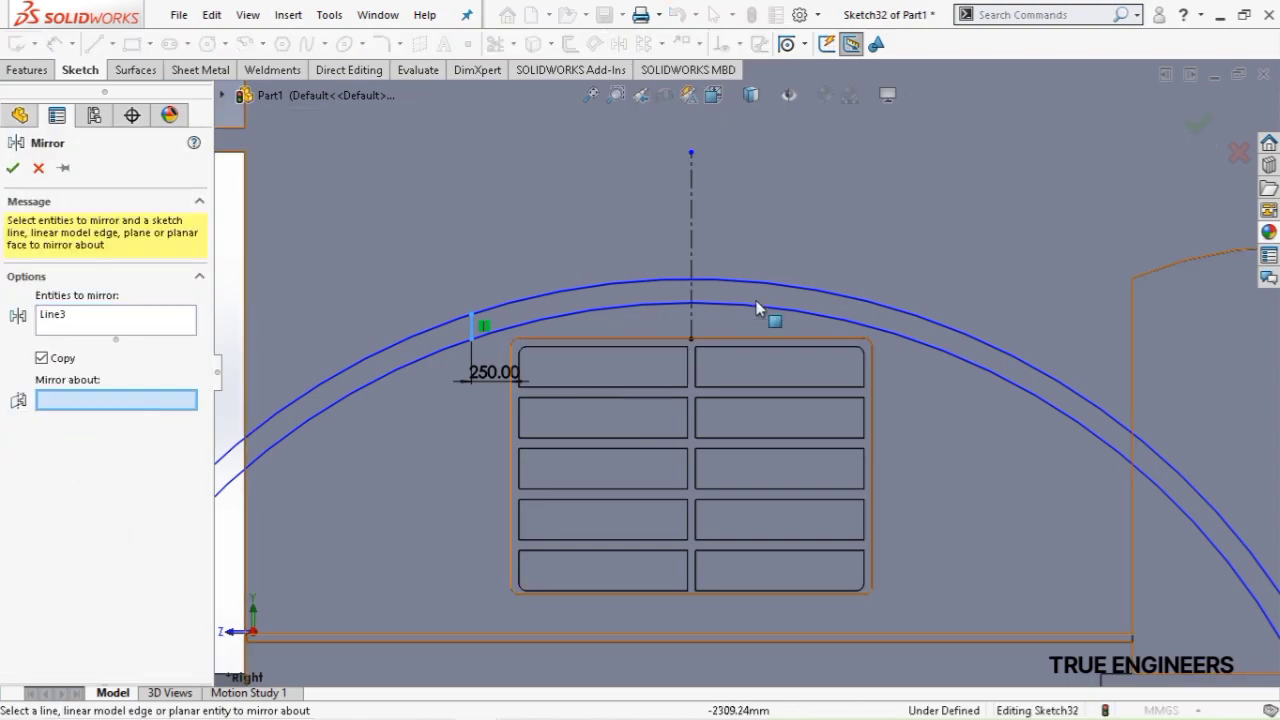
{"action": "left_click", "coordinate": [693, 242]}
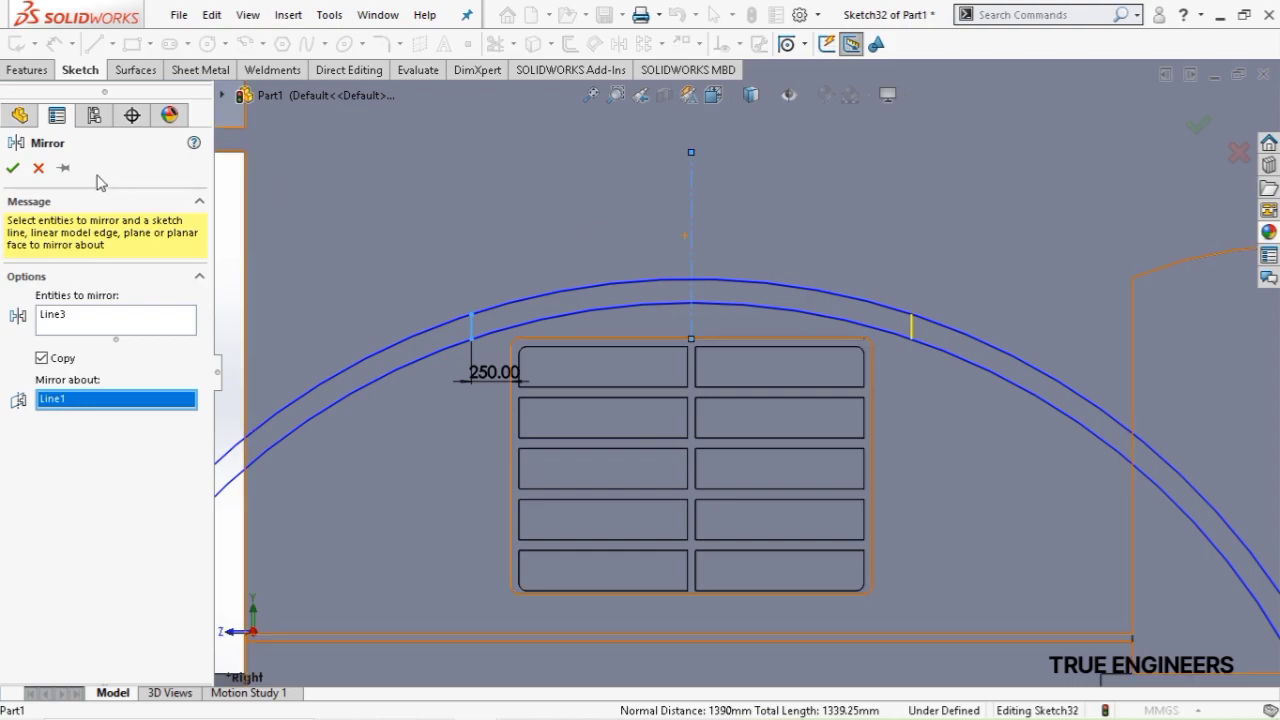
{"action": "left_click", "coordinate": [14, 170]}
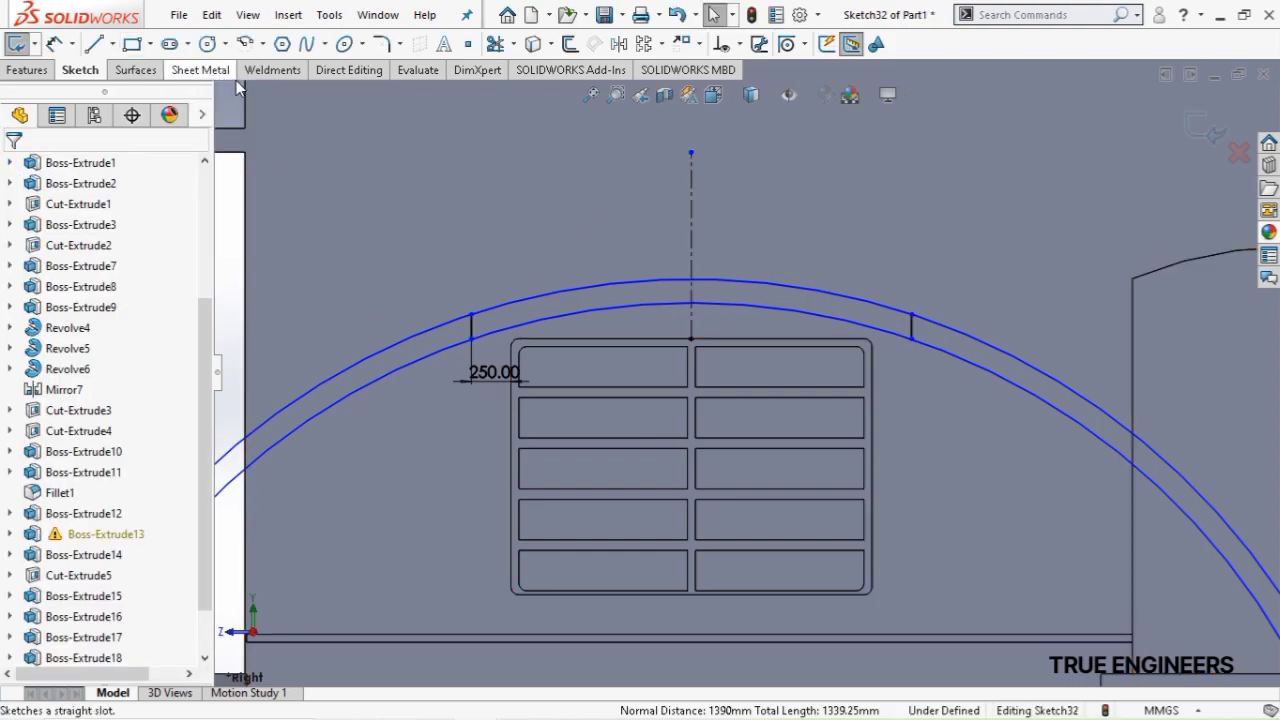
Power-trim both circles outside the two short vertical lines, leaving a closed arched band above the window
{"action": "left_click", "coordinate": [499, 48]}
{"action": "left_click_drag", "start_coordinate": [354, 318], "coordinate": [403, 486]}
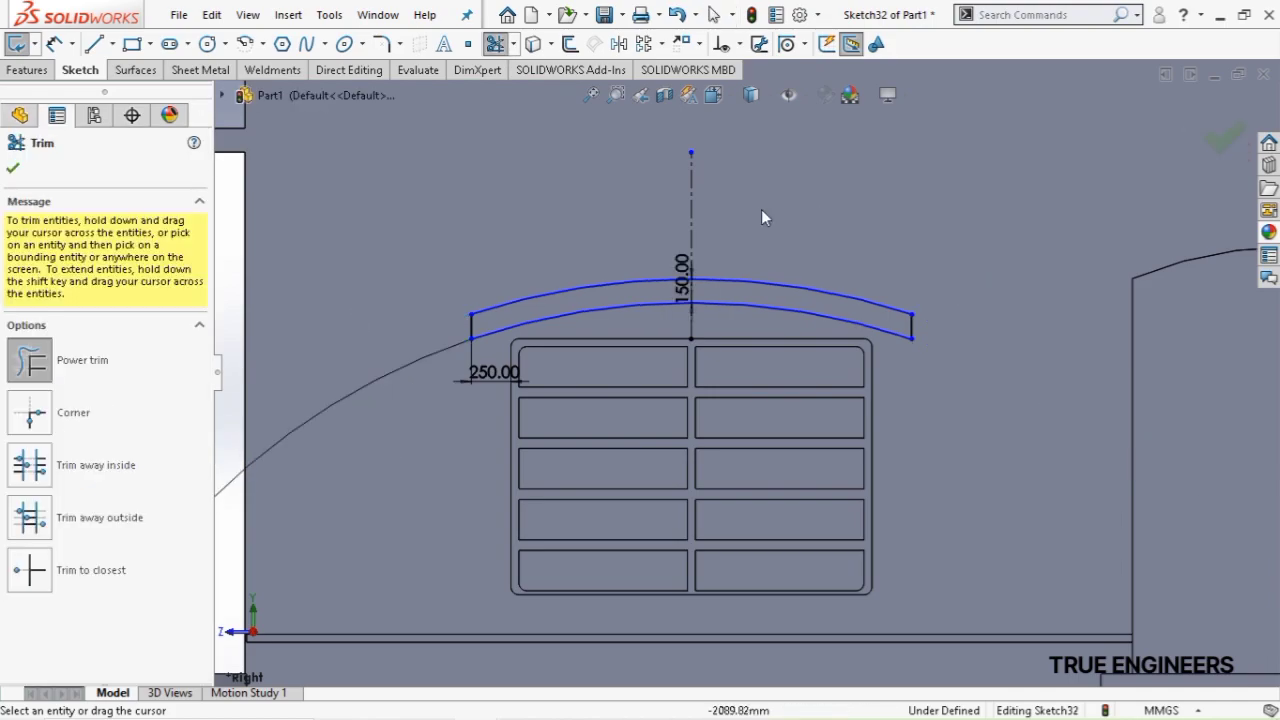
{"action": "left_click", "coordinate": [12, 168]}
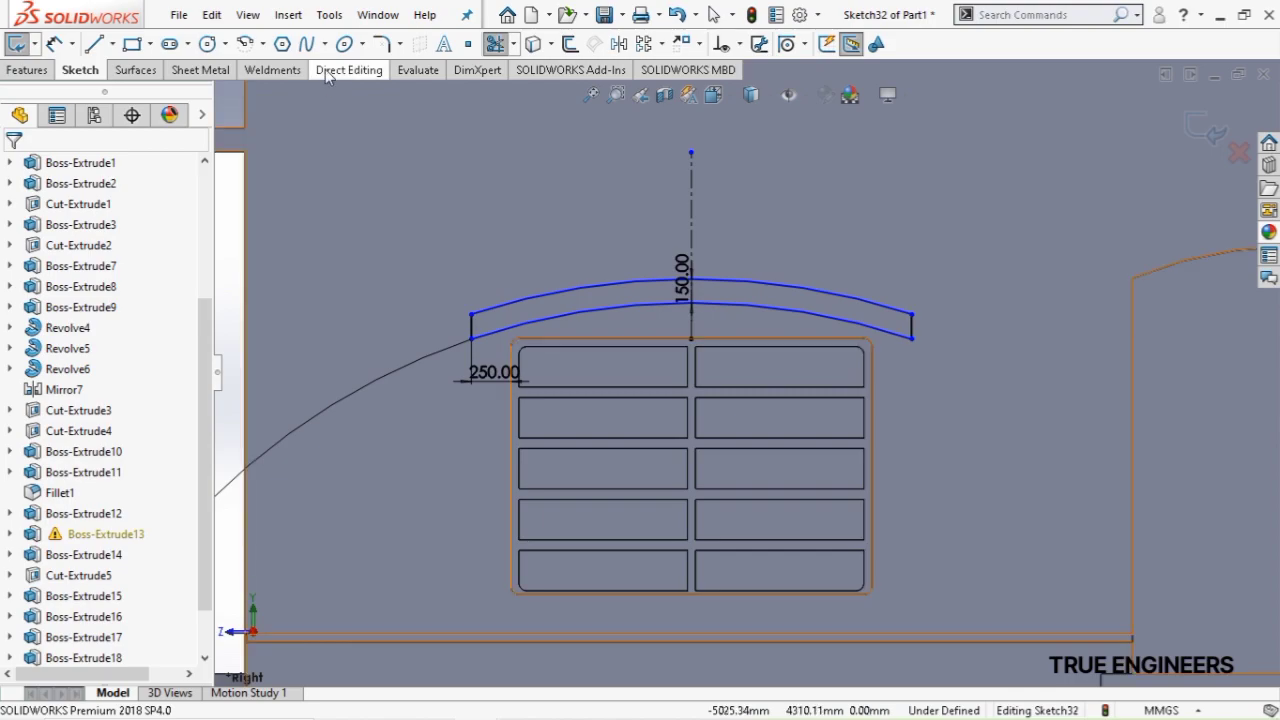
Apply 50 mm sketch fillets to all four corners of the arched band
{"action": "left_click", "coordinate": [396, 46]}
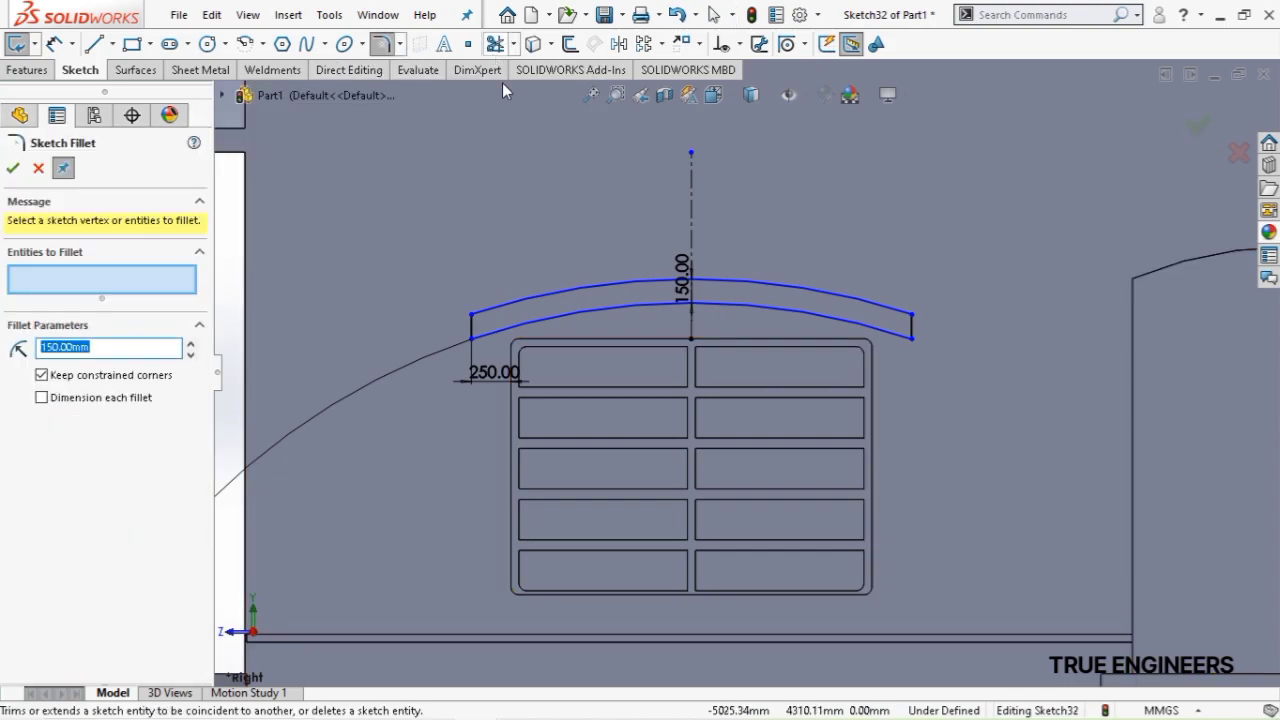
{"action": "left_click", "coordinate": [474, 317]}
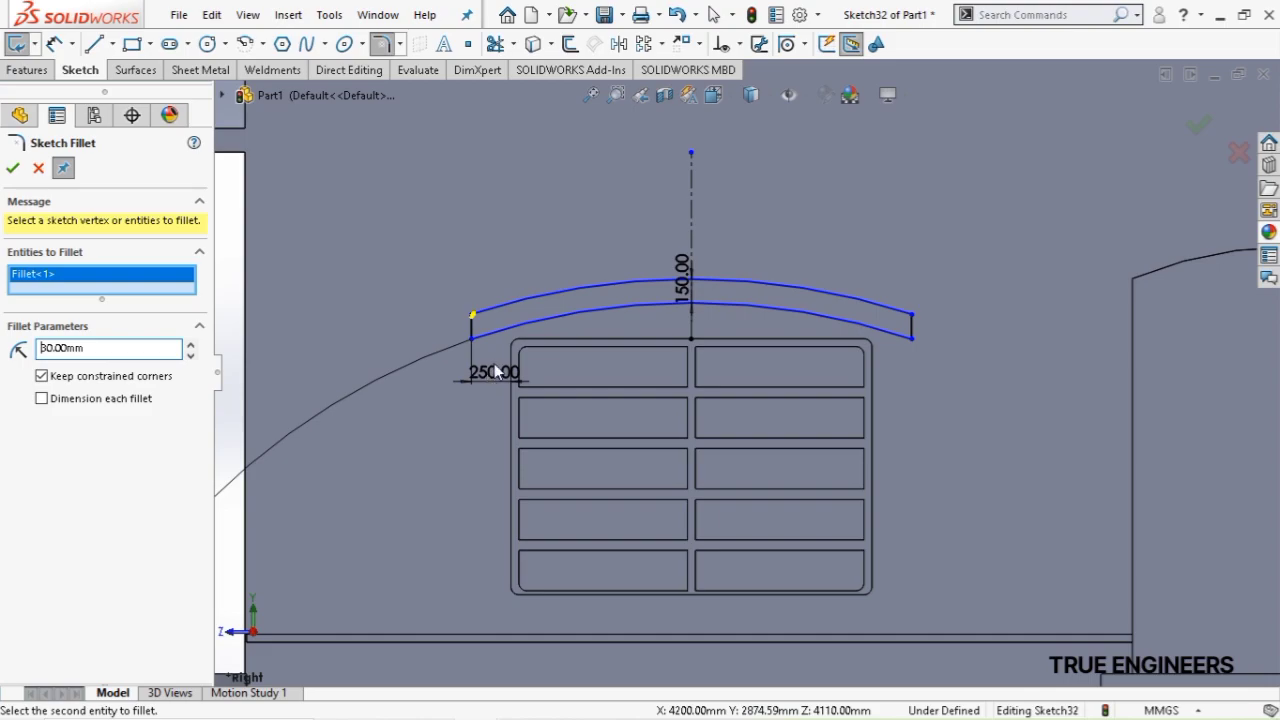
{"action": "left_click", "coordinate": [476, 339]}
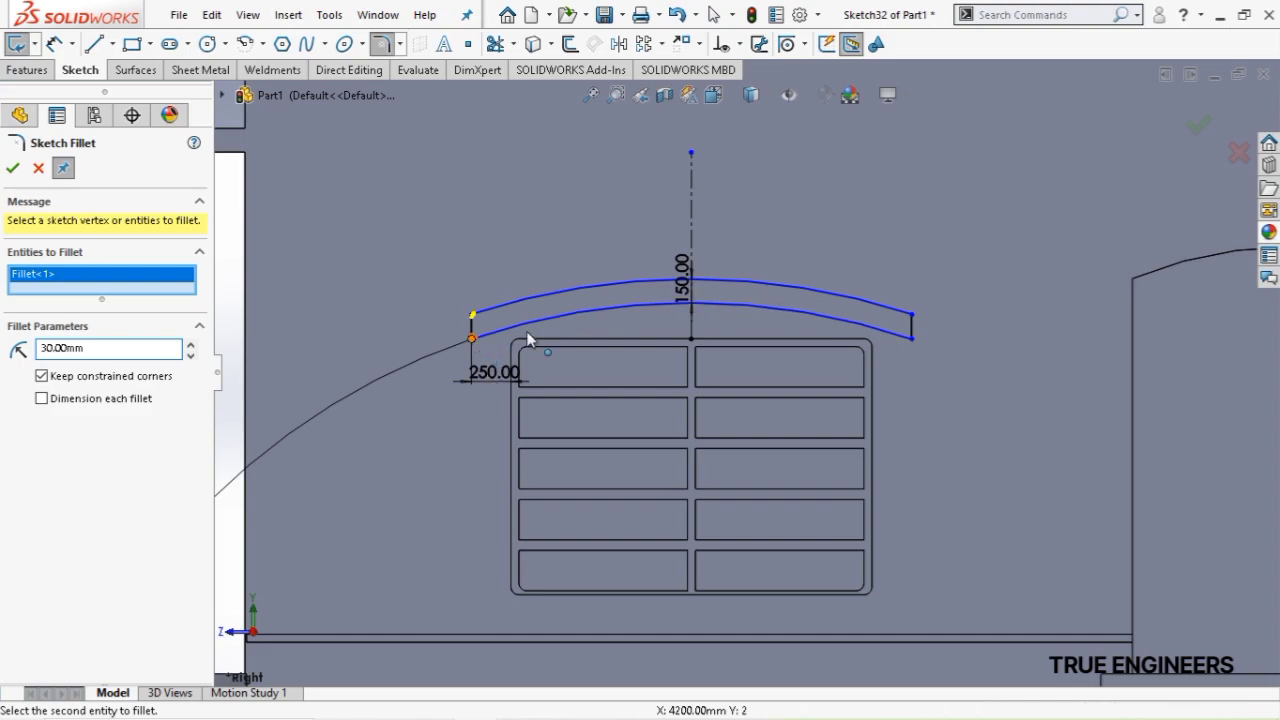
{"action": "left_click", "coordinate": [911, 316]}
{"action": "left_click", "coordinate": [910, 337]}
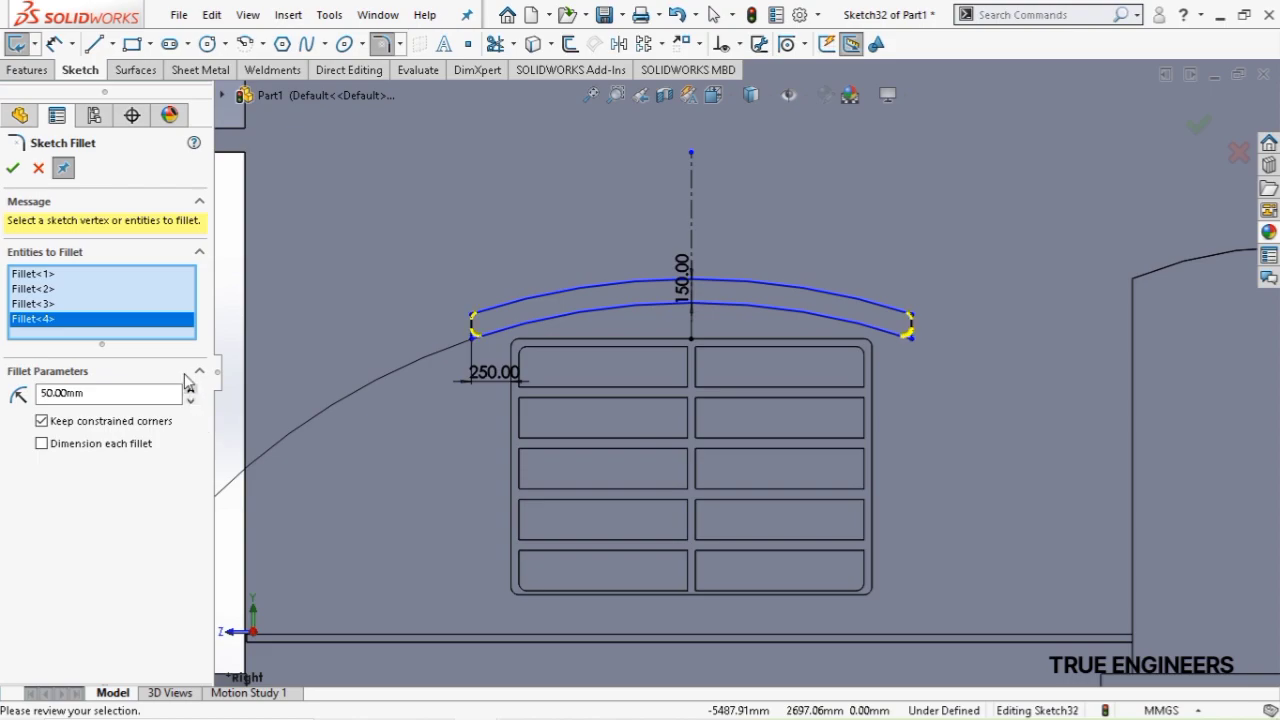
{"action": "left_click", "coordinate": [12, 170]}
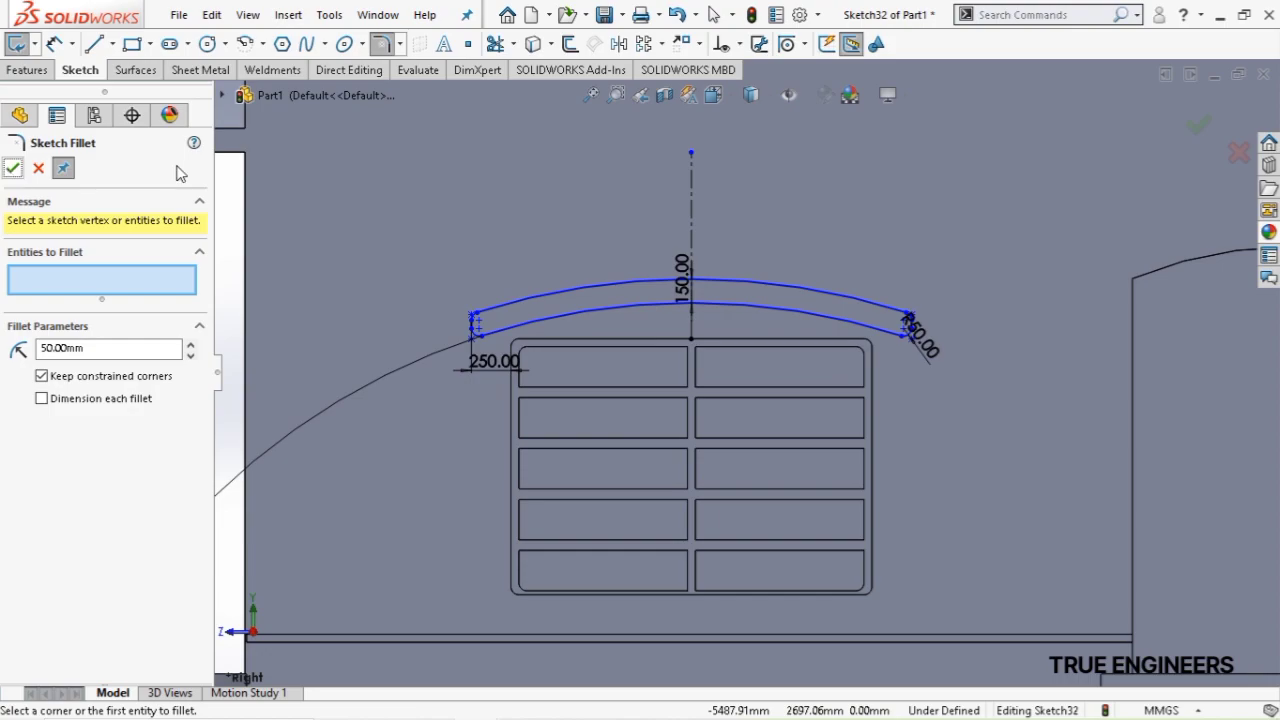
{"action": "left_click", "coordinate": [12, 168]}
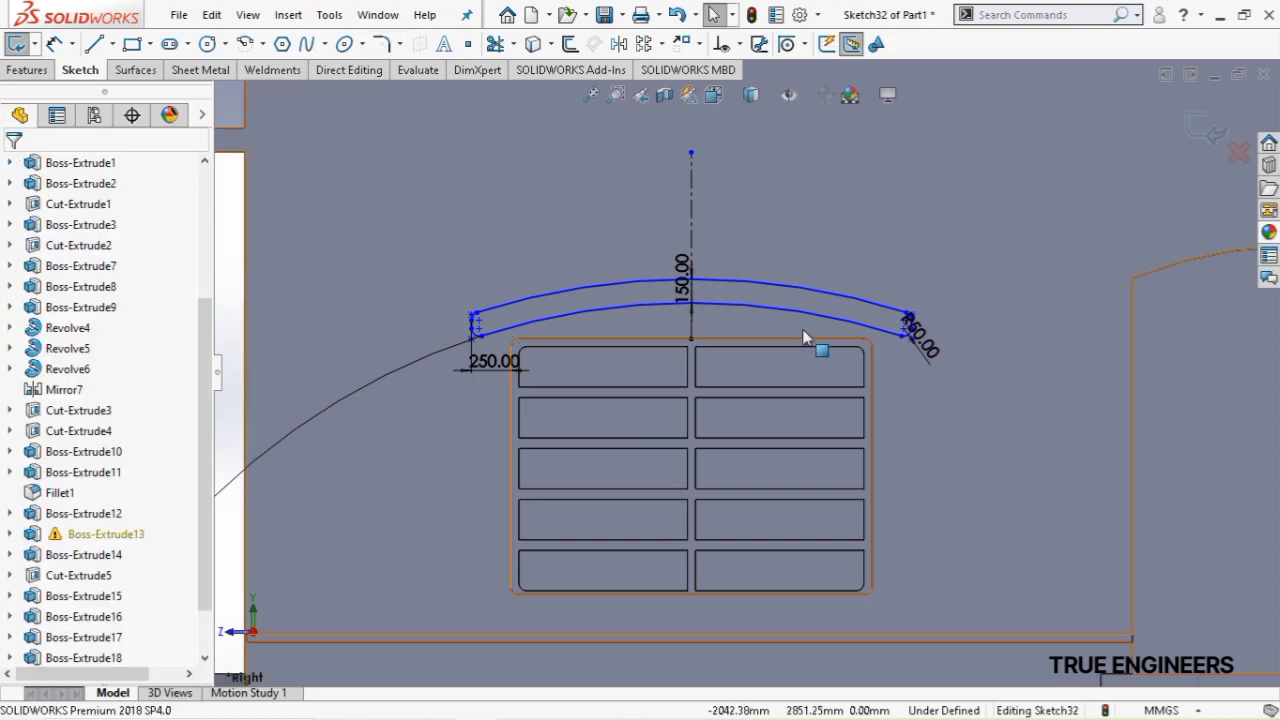
Sketch a vertical construction centerline upward from the midpoint of the doorway's arched top edge
{"action": "scroll", "coordinate": [796, 325], "scroll_direction": "up", "scroll_amount": 4}
{"action": "scroll", "coordinate": [958, 352], "scroll_direction": "down", "scroll_amount": 2}
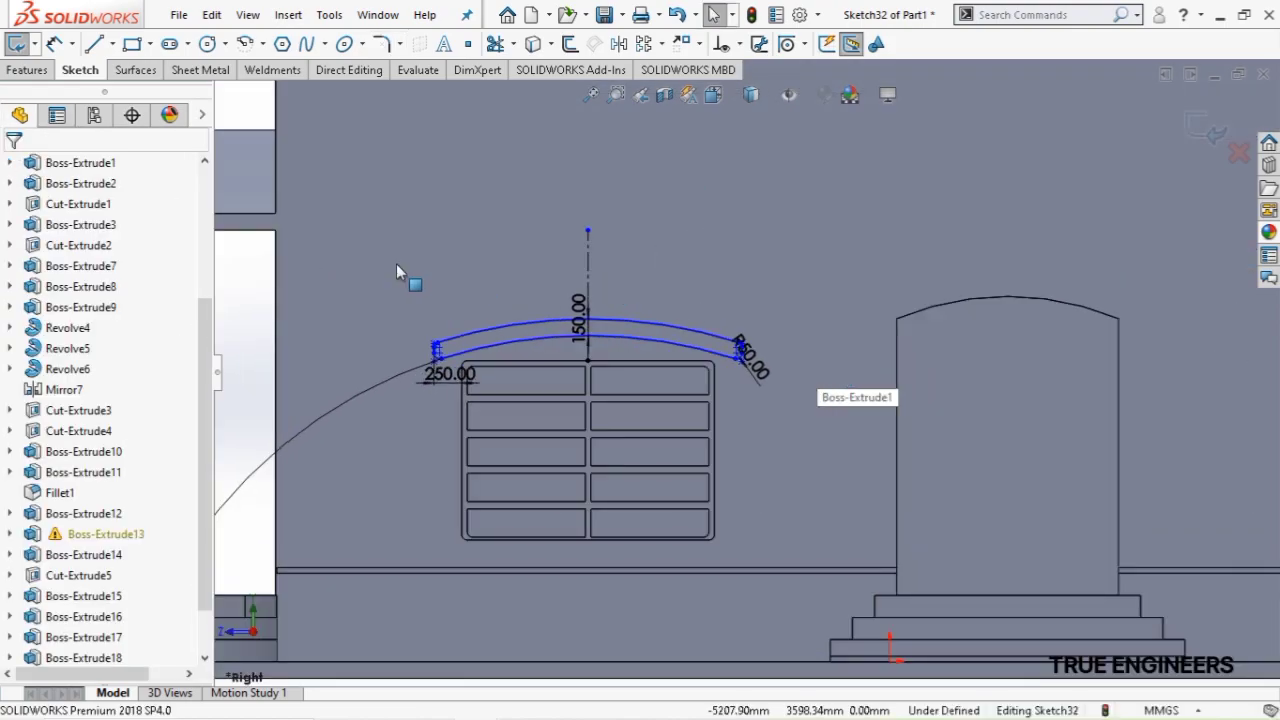
{"action": "left_click", "coordinate": [131, 44]}
{"action": "left_click", "coordinate": [112, 44]}
{"action": "left_click", "coordinate": [133, 100]}
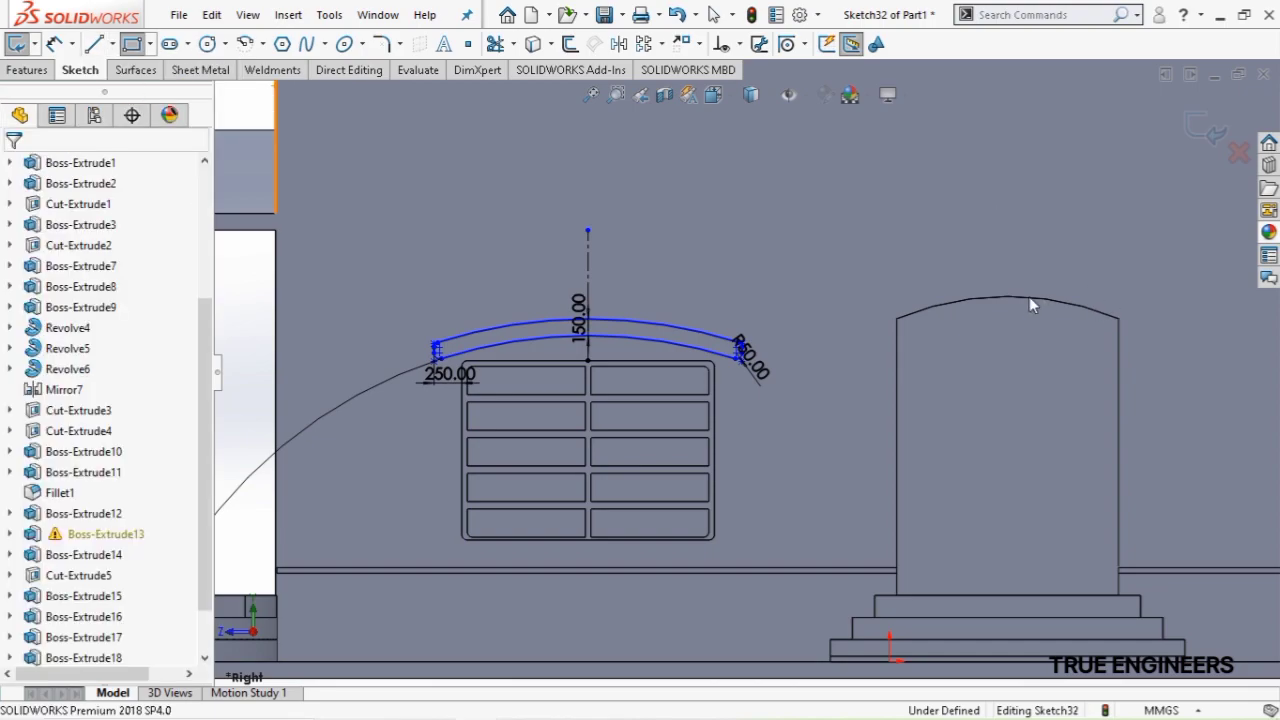
{"action": "key", "text": "l"}
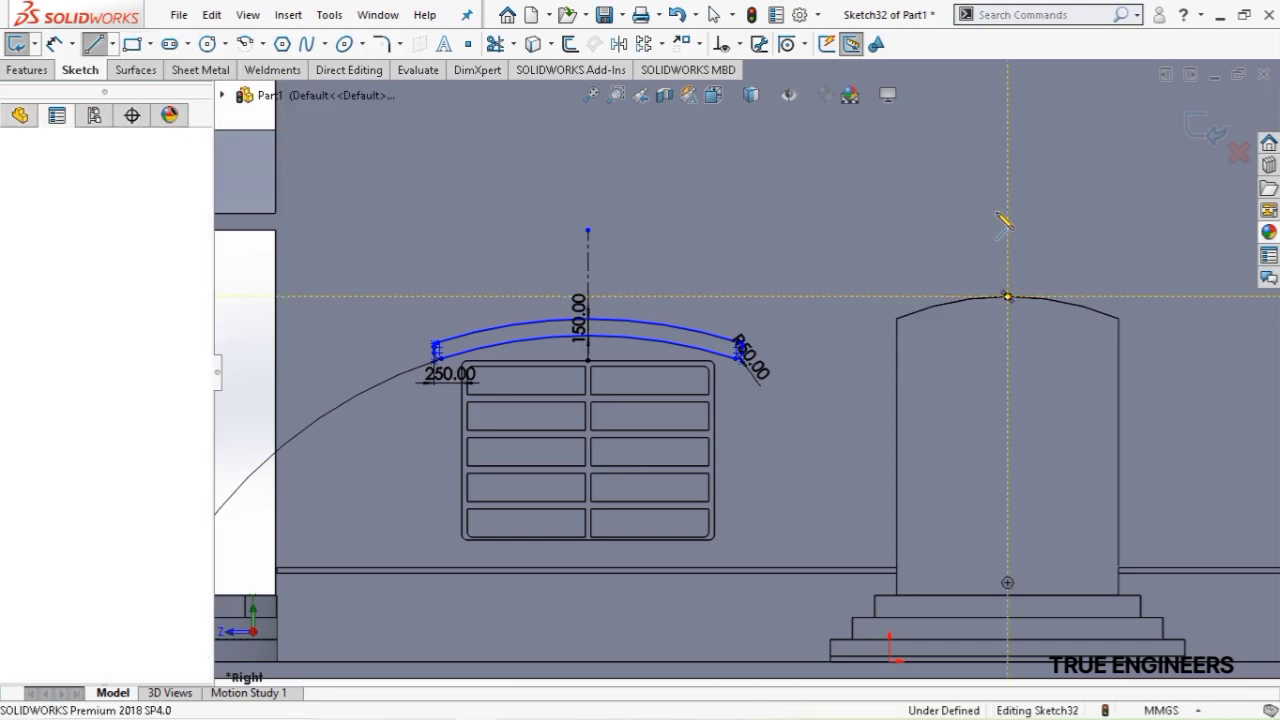
{"action": "left_click", "coordinate": [1007, 192]}
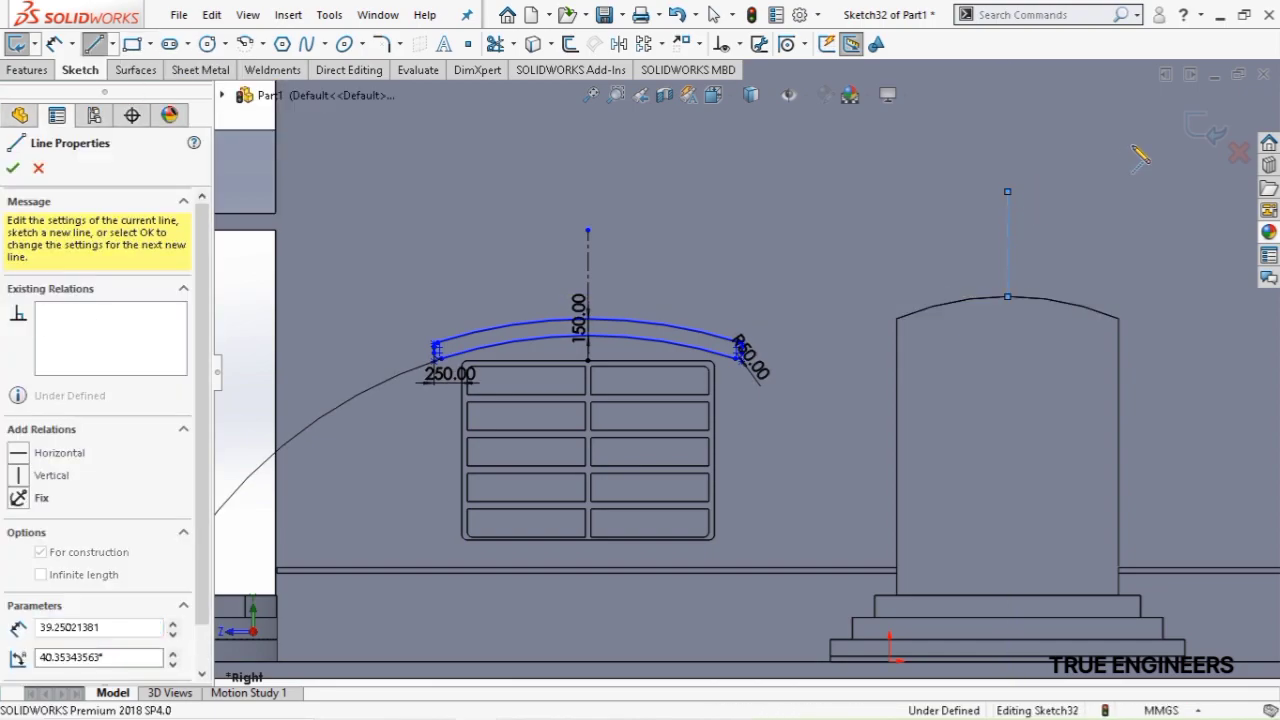
{"action": "key", "text": "Escape"}
{"action": "key", "text": "z"}
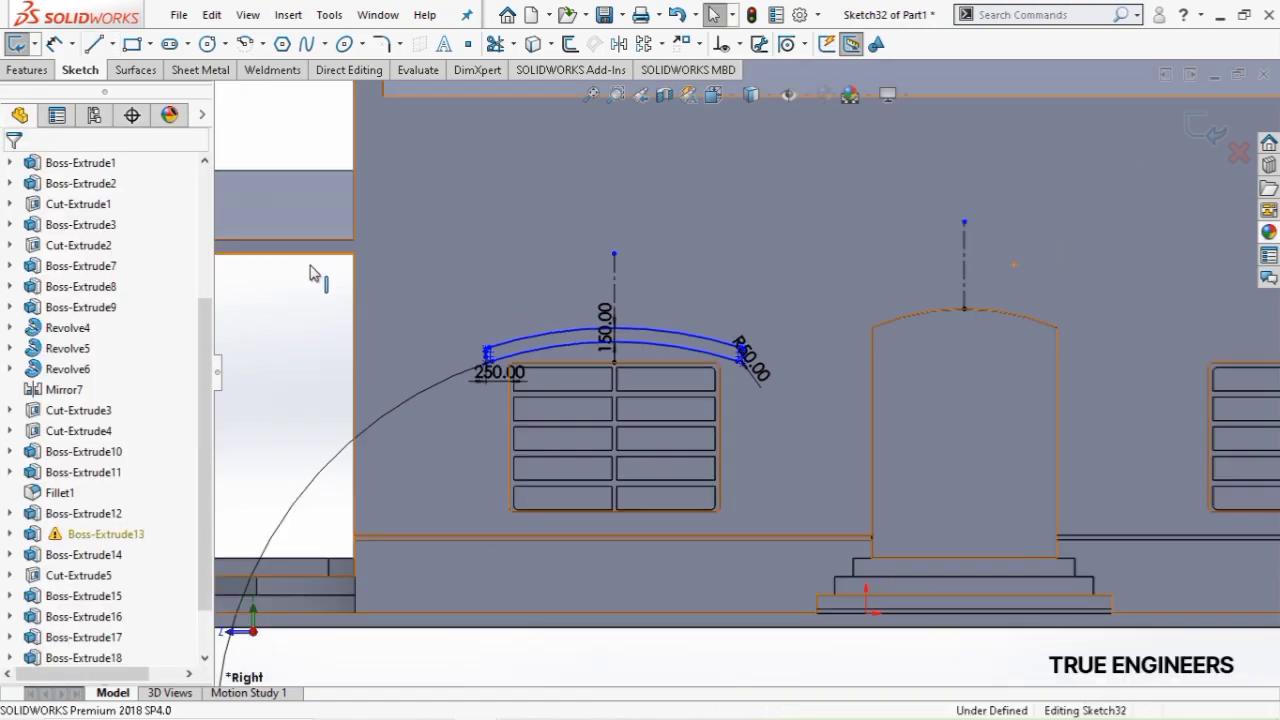
Mirror the arched band profile about the doorway centerline to place a copy above the other window
{"action": "left_click_drag", "start_coordinate": [400, 298], "coordinate": [830, 430]}
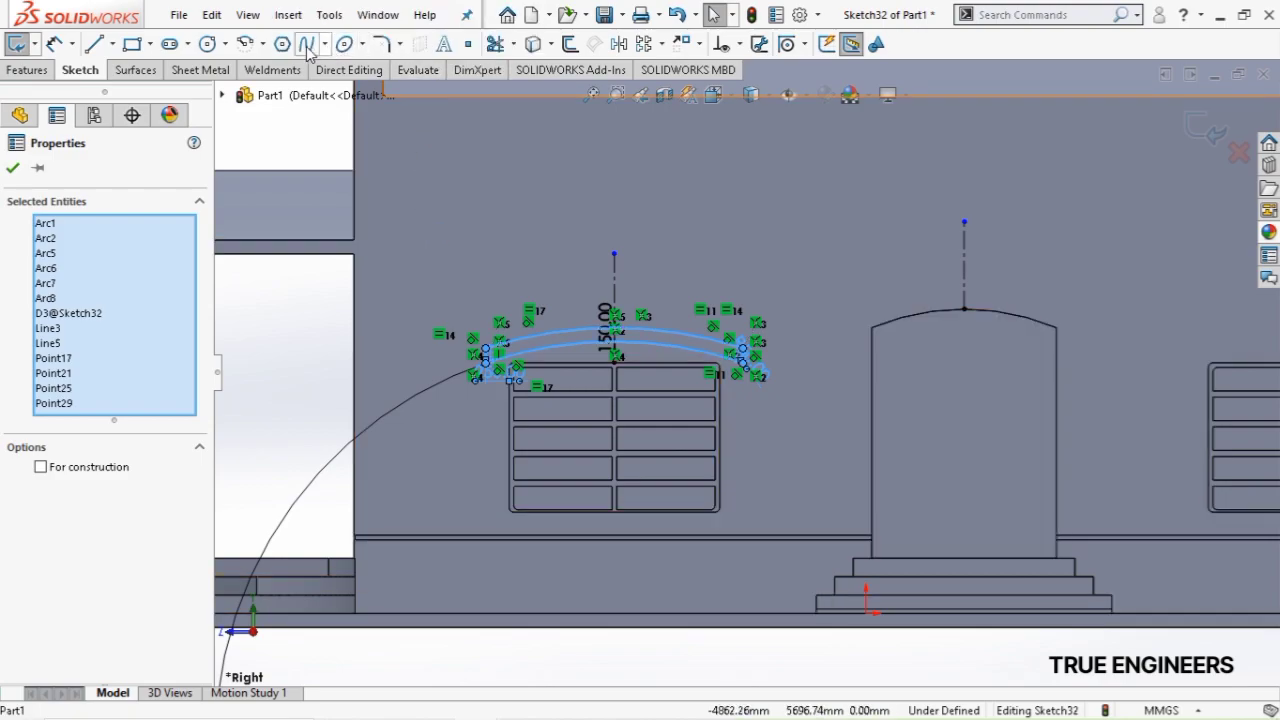
{"action": "left_click", "coordinate": [618, 44]}
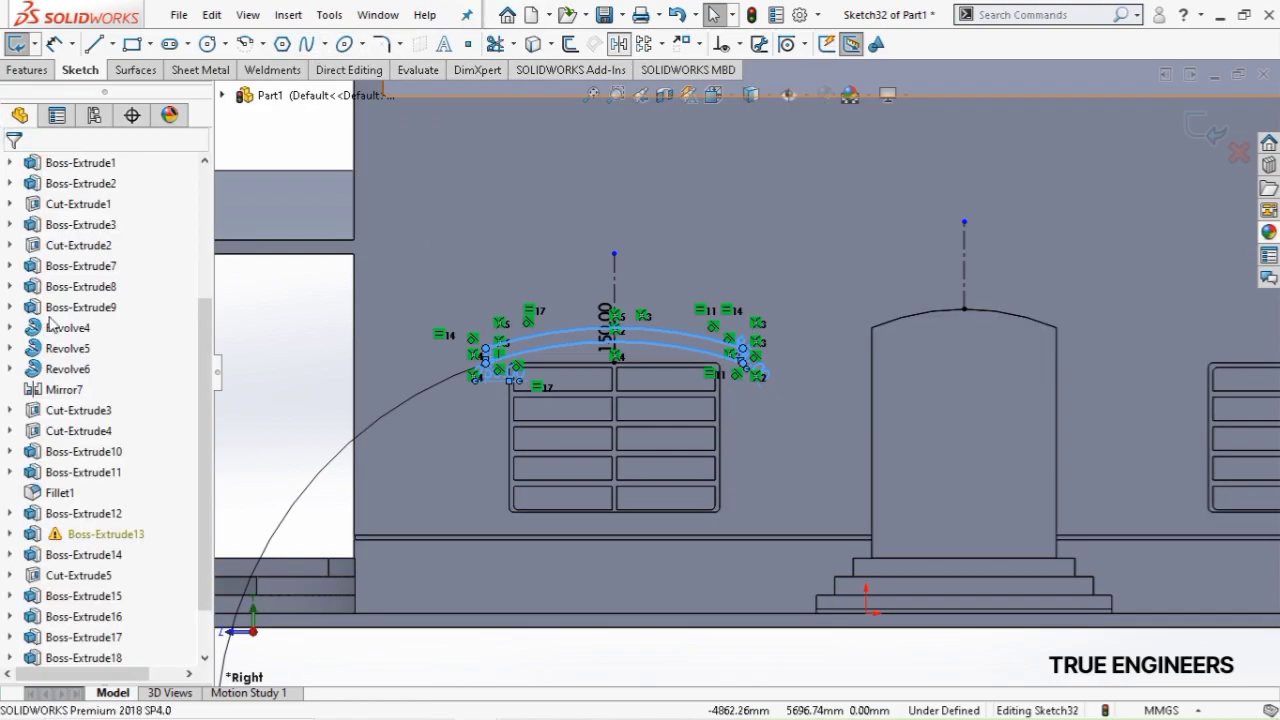
{"action": "left_click", "coordinate": [75, 557]}
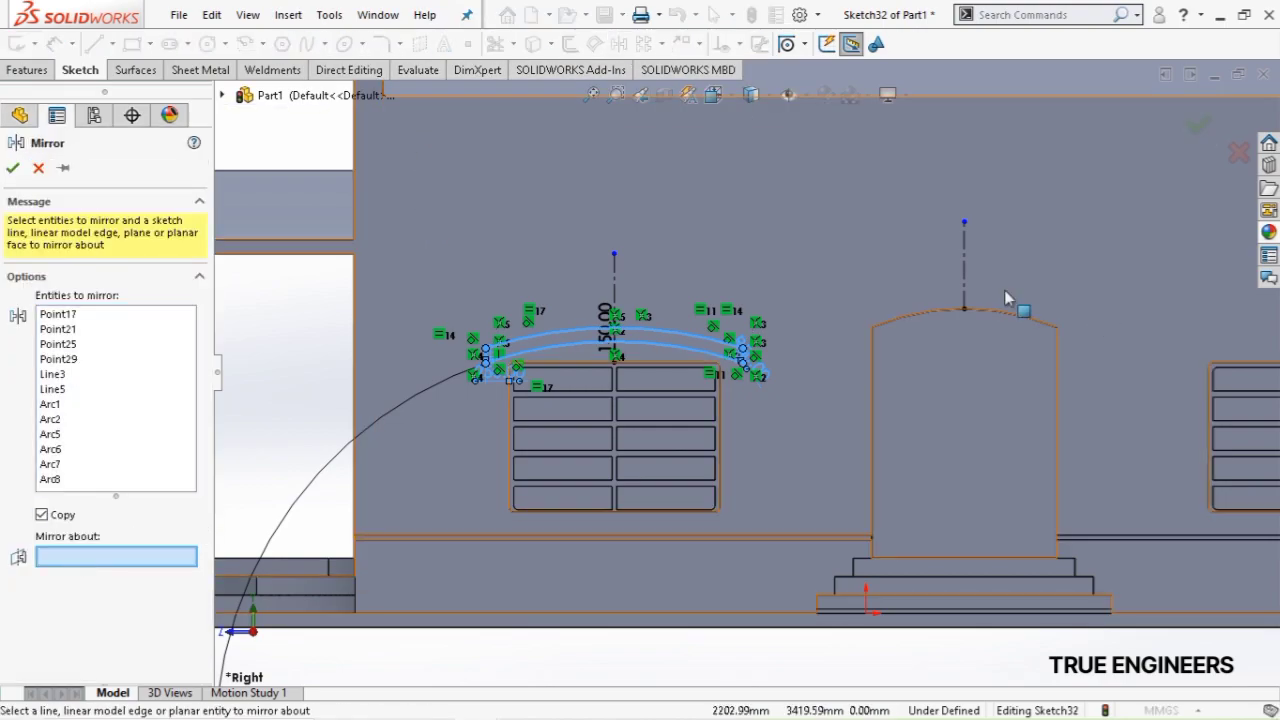
{"action": "left_click", "coordinate": [963, 283]}
{"action": "scroll", "coordinate": [1080, 321], "scroll_direction": "up", "scroll_amount": 3}
{"action": "scroll", "coordinate": [1023, 317], "scroll_direction": "down", "scroll_amount": 2}
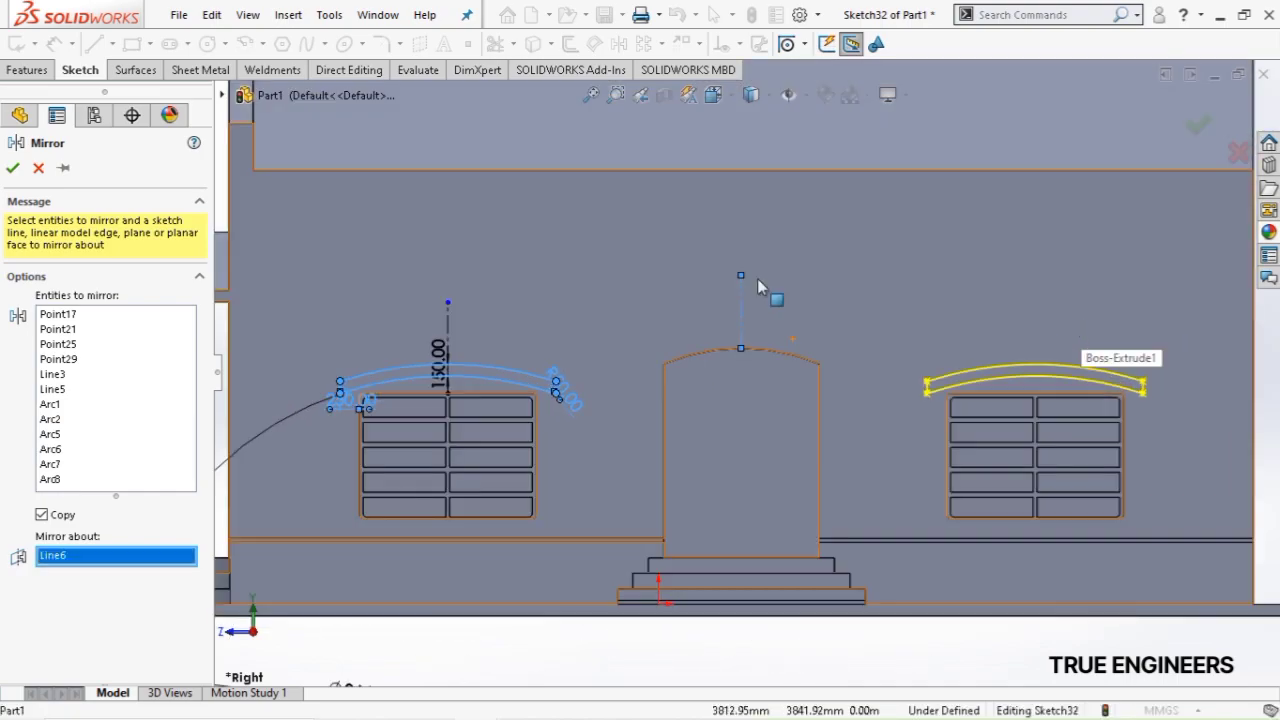
{"action": "left_click", "coordinate": [12, 167]}
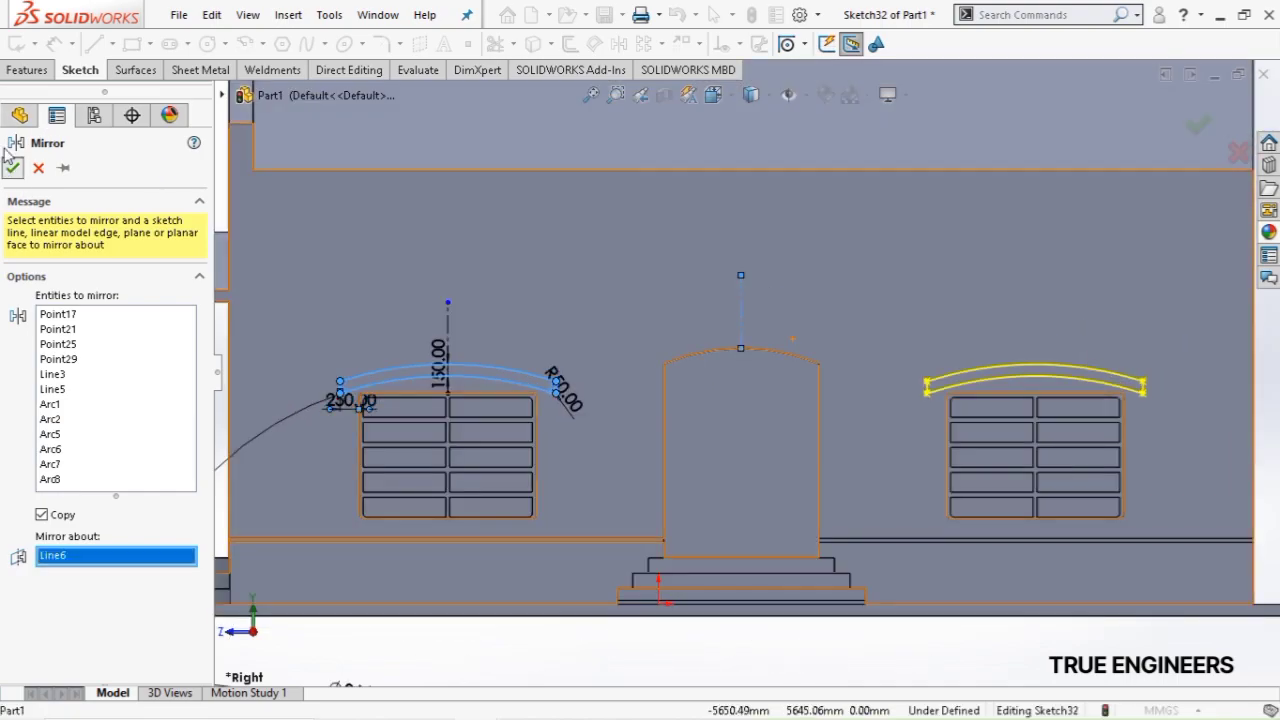
Extrude both arched bands as a blind boss 600 mm deep, without merging the result
{"action": "left_click", "coordinate": [26, 69]}
{"action": "left_click", "coordinate": [17, 44]}
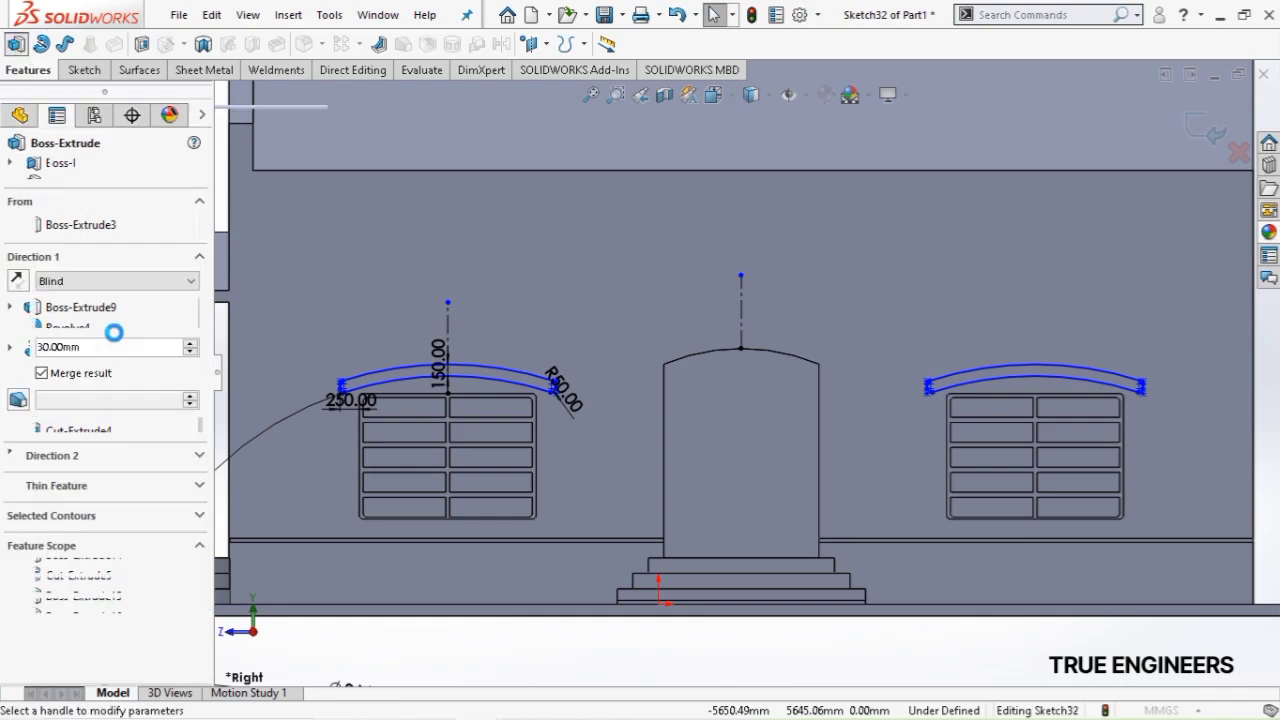
{"action": "left_click", "coordinate": [92, 376]}
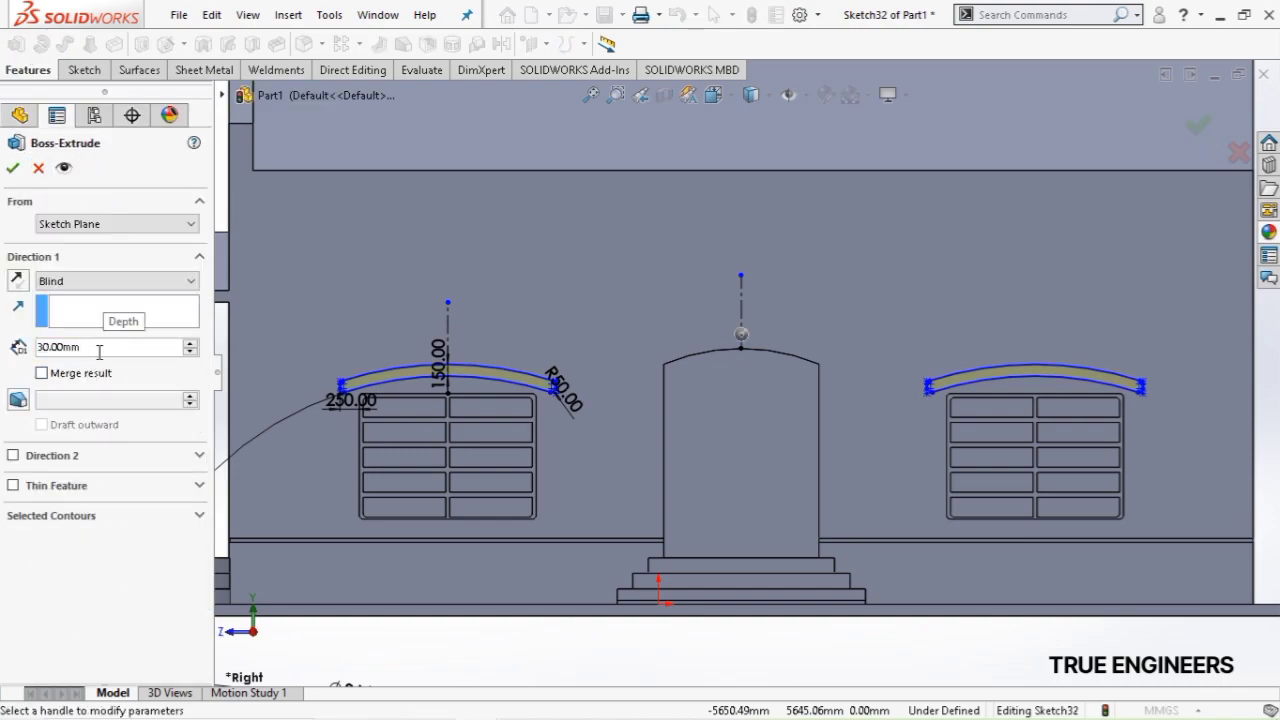
{"action": "type", "text": "600"}
{"action": "key", "text": "Return"}
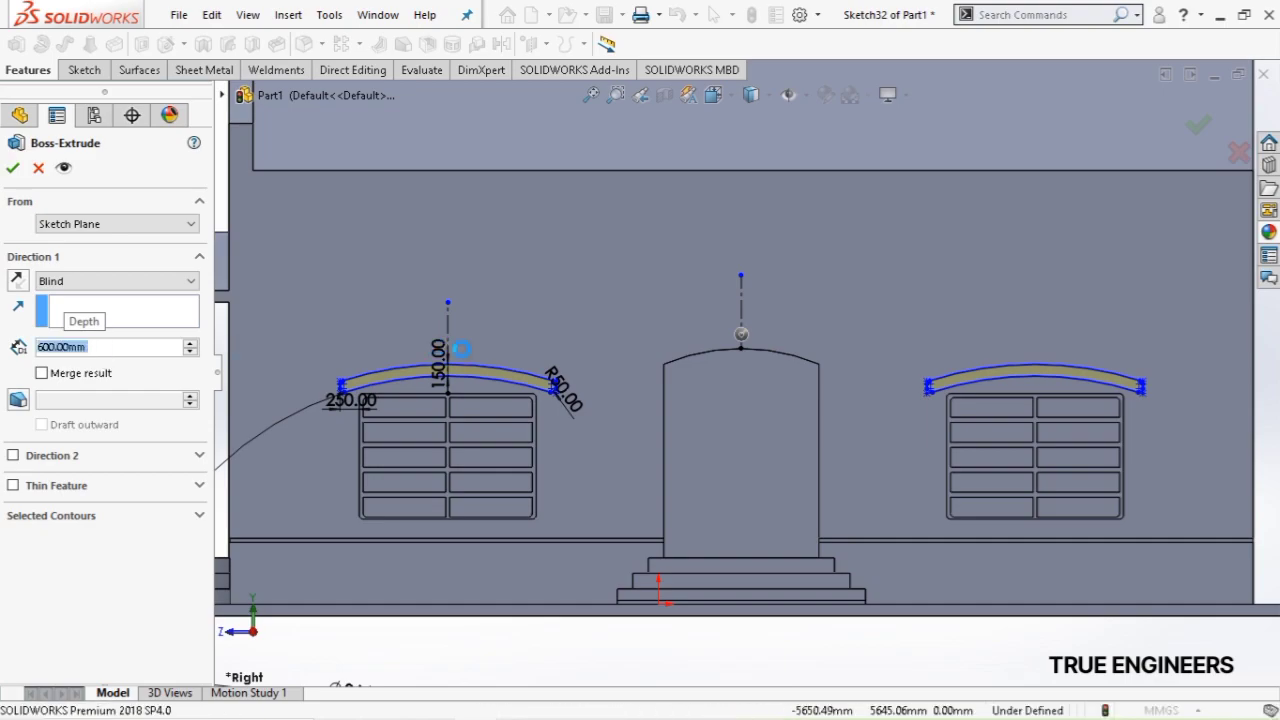
{"action": "scroll", "coordinate": [497, 410], "scroll_direction": "up", "scroll_amount": 2}
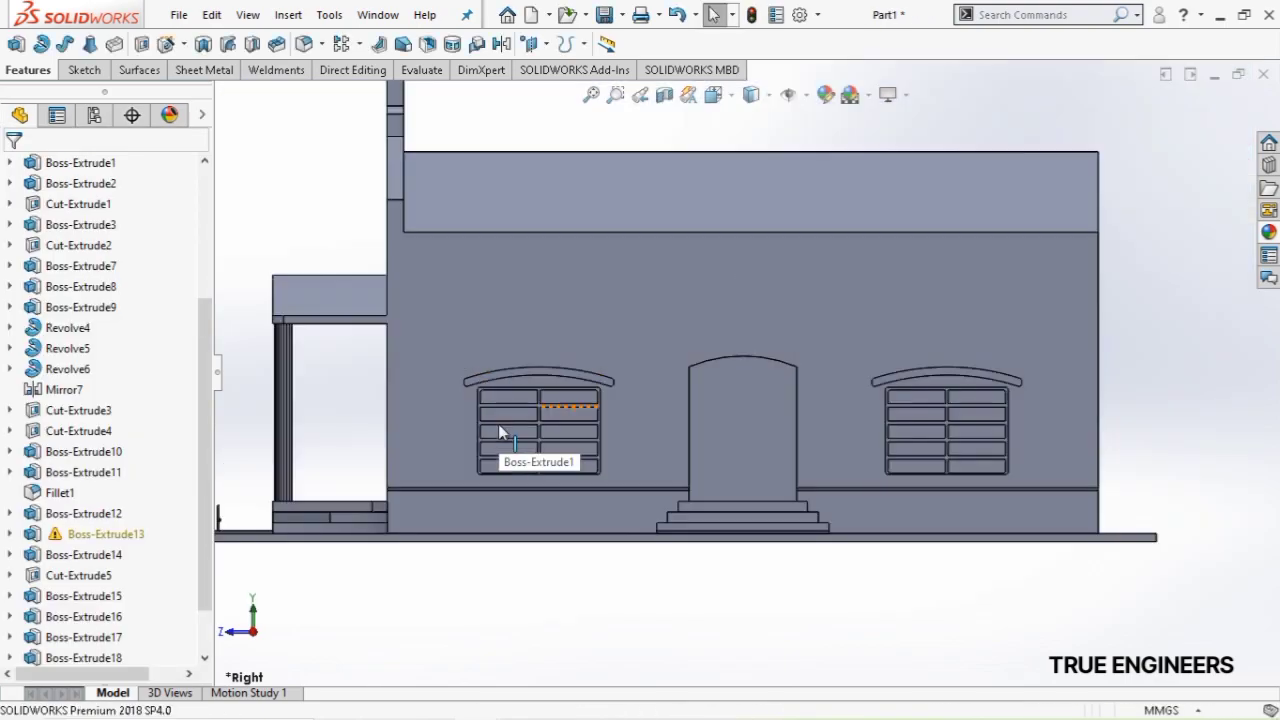
Apply the organic grass appearance to only the top face of the ground slab
{"action": "mouse_move", "coordinate": [498, 430]}
{"action": "middle_mouse_down"}
{"action": "mouse_move", "coordinate": [565, 475]}
{"action": "mouse_move", "coordinate": [569, 515]}
{"action": "middle_mouse_up"}
{"action": "scroll", "coordinate": [570, 510], "scroll_direction": "up", "scroll_amount": 3}
{"action": "scroll", "coordinate": [572, 506], "scroll_direction": "down", "scroll_amount": 1}
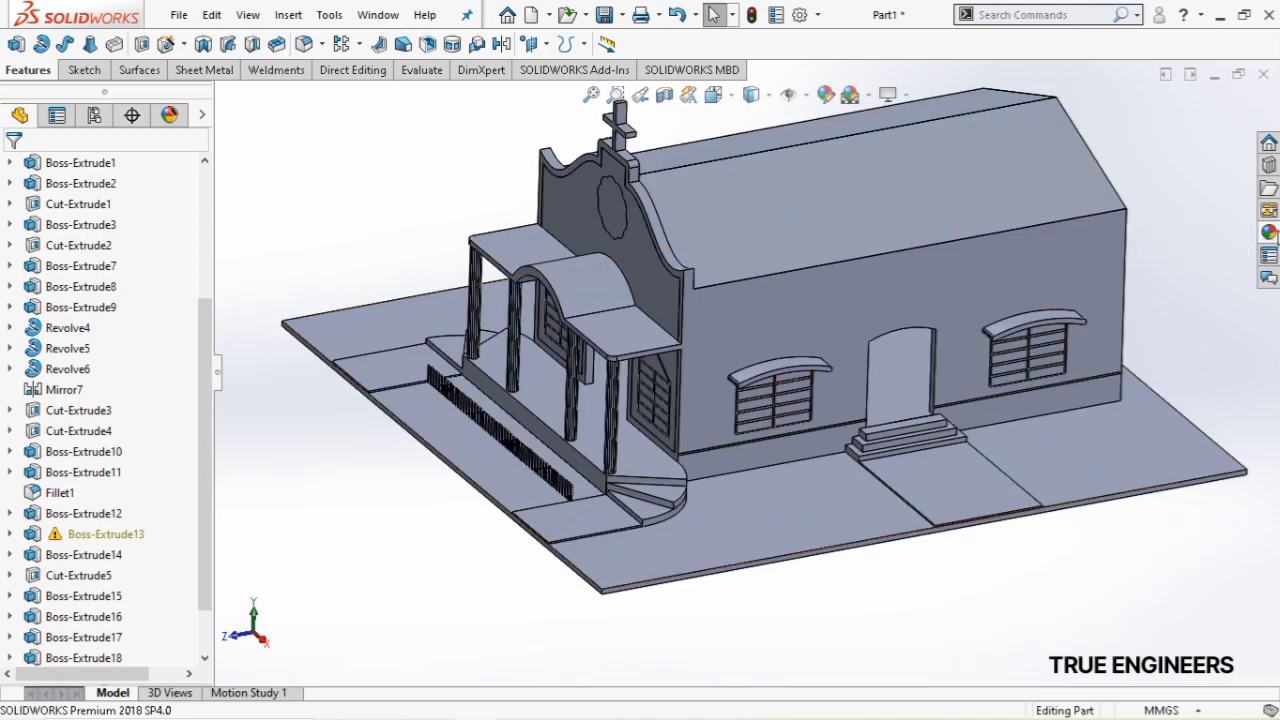
{"action": "left_click", "coordinate": [1267, 234]}
{"action": "left_click", "coordinate": [1012, 132]}
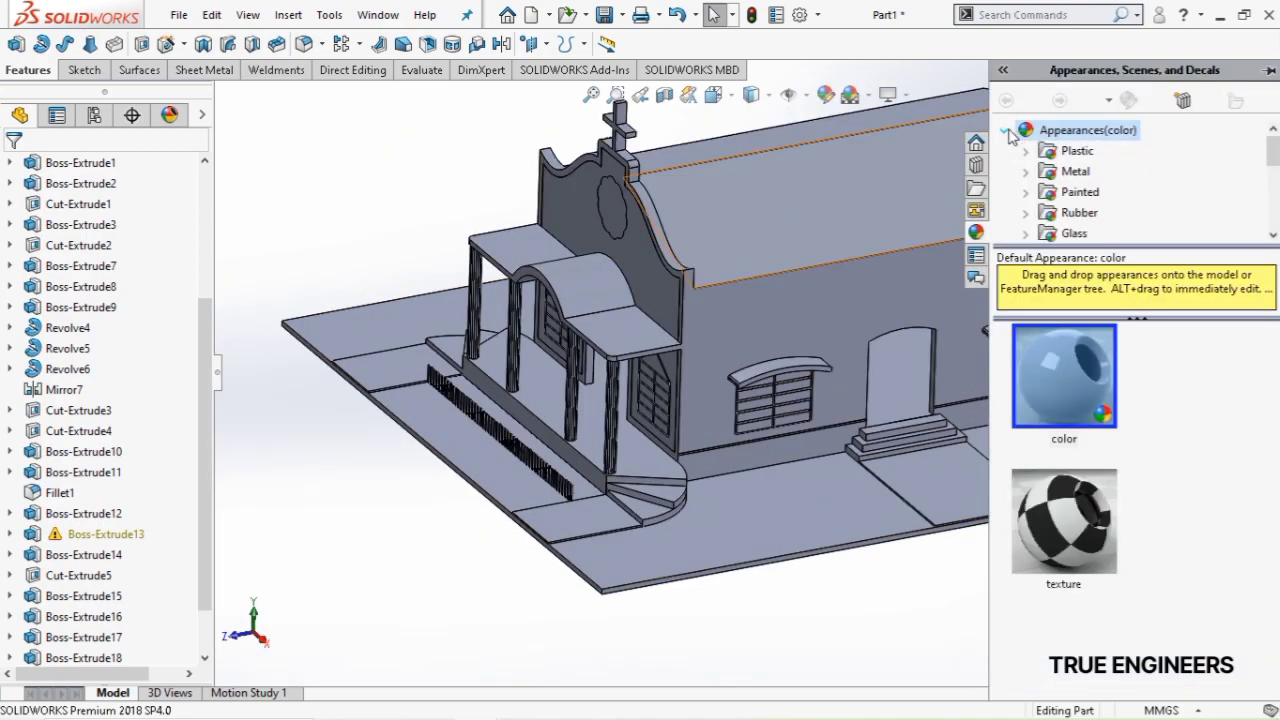
{"action": "scroll", "coordinate": [1045, 160], "scroll_direction": "down", "scroll_amount": 4}
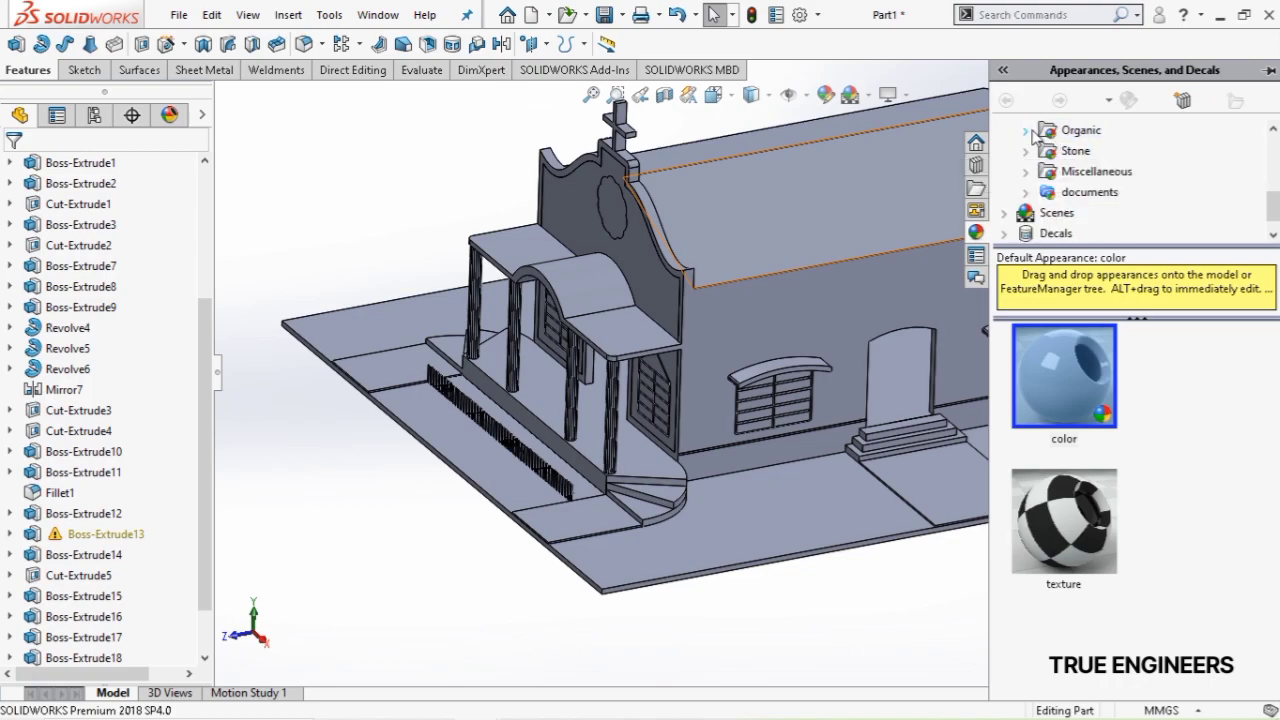
{"action": "left_click", "coordinate": [1030, 132]}
{"action": "scroll", "coordinate": [1095, 200], "scroll_direction": "down", "scroll_amount": 1}
{"action": "left_click", "coordinate": [1100, 200]}
{"action": "left_click_drag", "start_coordinate": [1069, 459], "coordinate": [840, 524]}
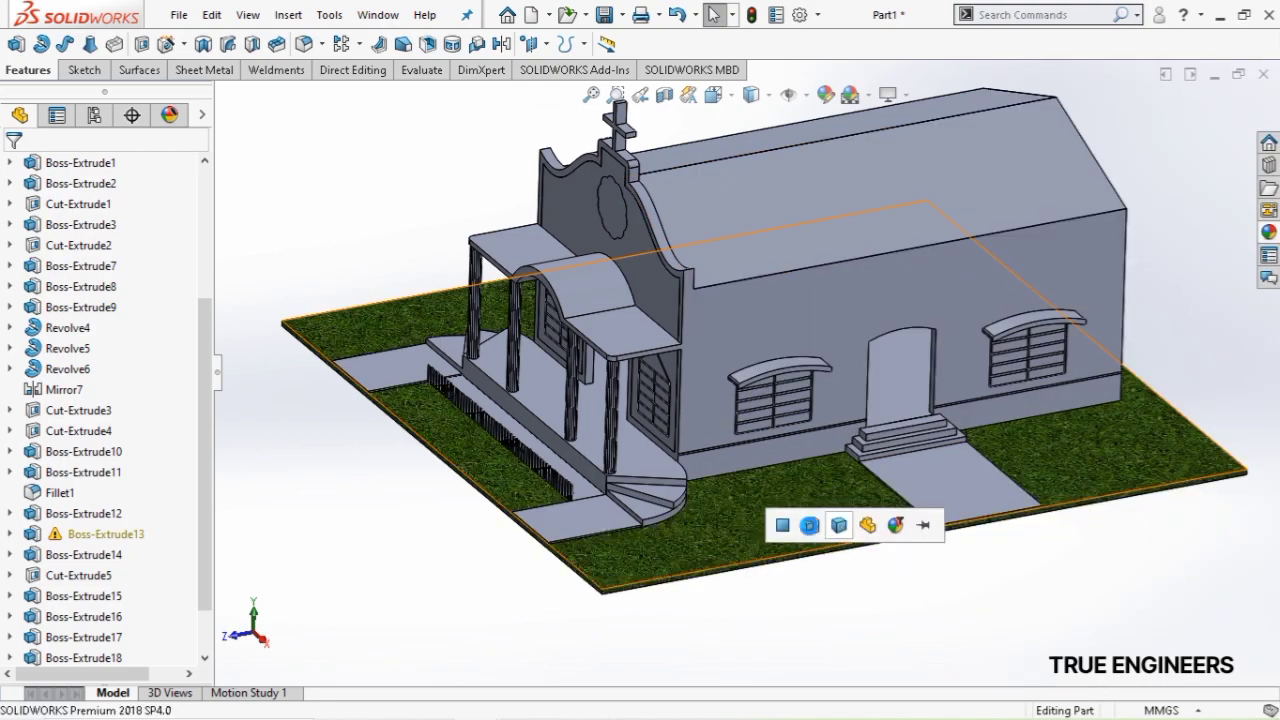
{"action": "left_click", "coordinate": [786, 527]}
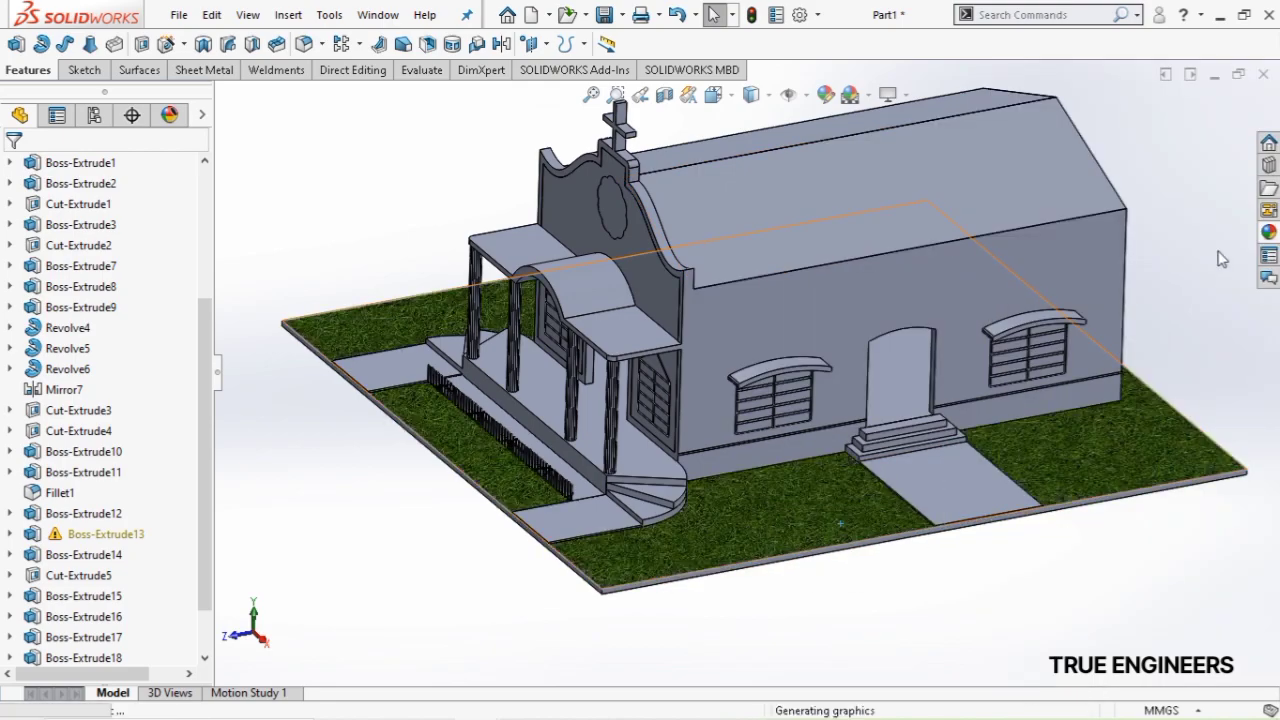
Browse the appearance library's material categories for a texture that suits the walkways
{"action": "left_click", "coordinate": [1270, 233]}
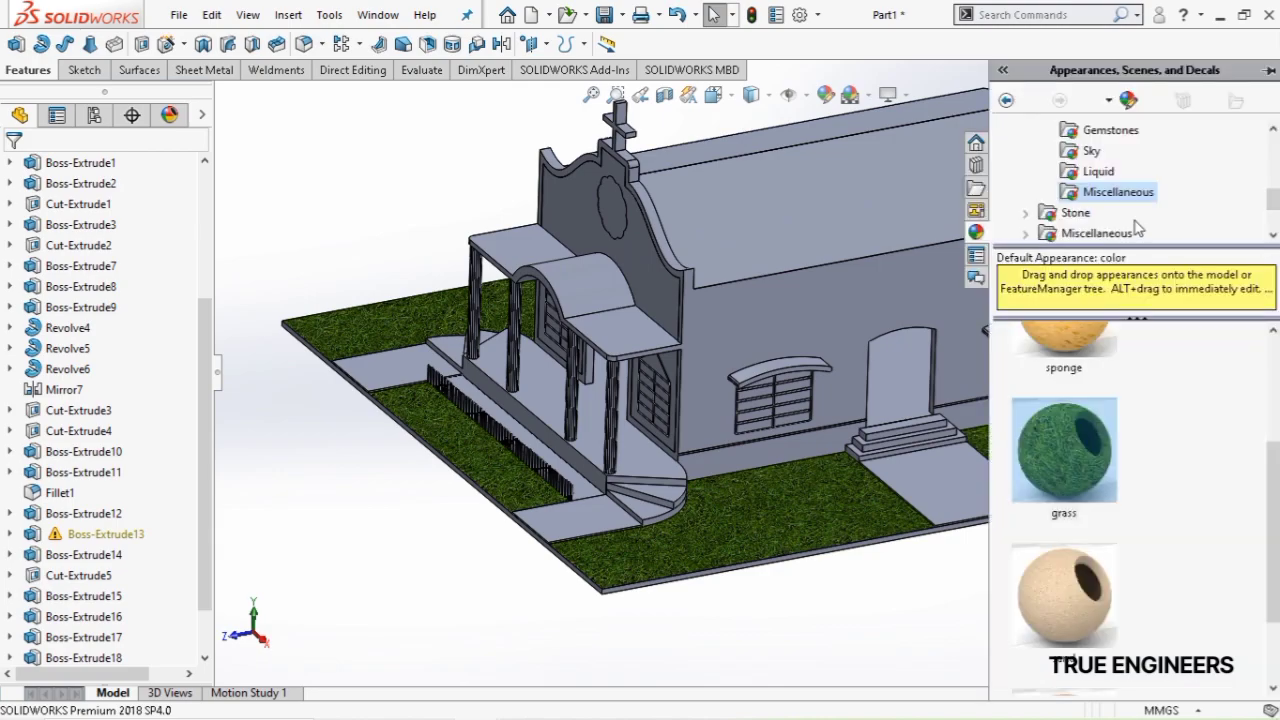
{"action": "scroll", "coordinate": [1097, 200], "scroll_direction": "up", "scroll_amount": 5}
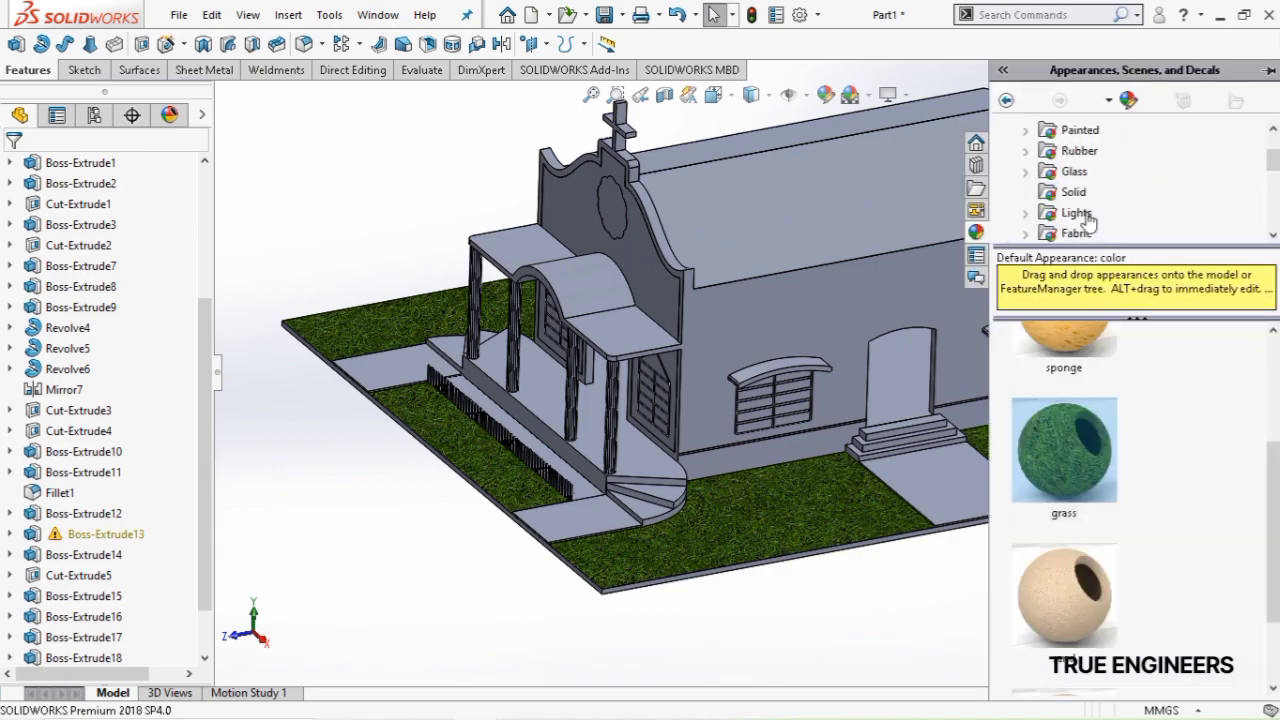
{"action": "scroll", "coordinate": [1088, 220], "scroll_direction": "down", "scroll_amount": 2}
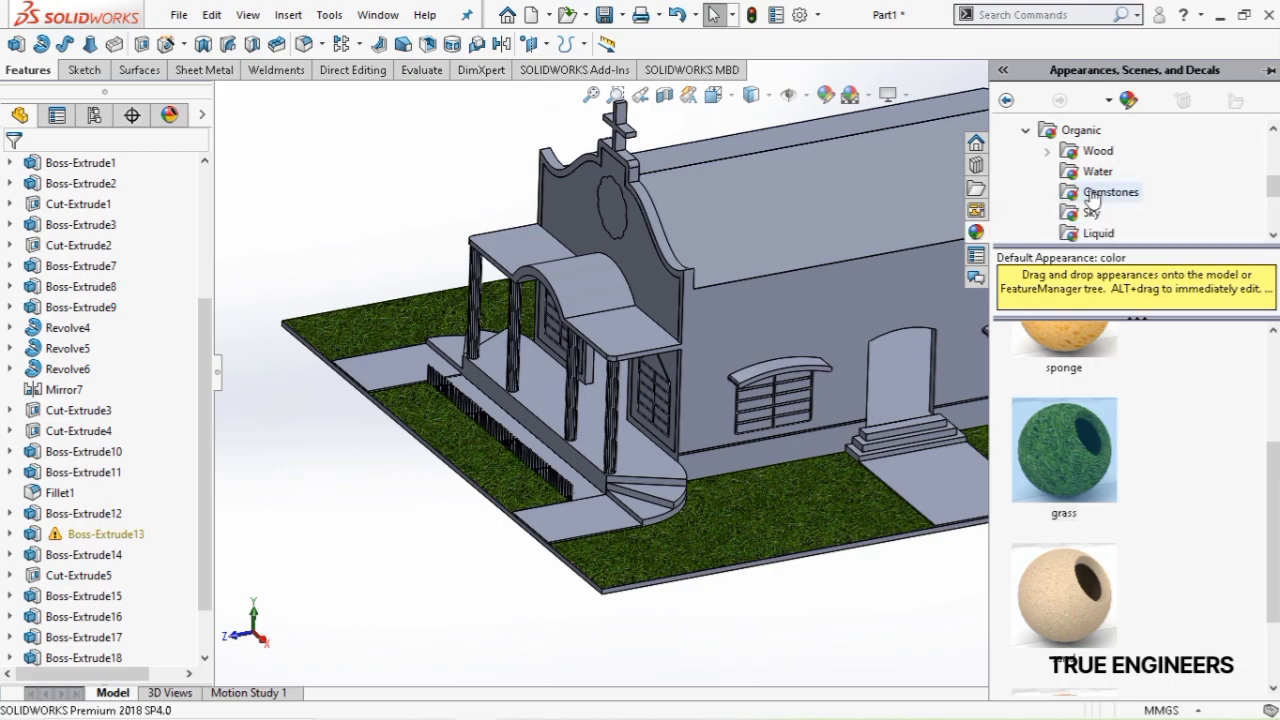
{"action": "scroll", "coordinate": [1053, 161], "scroll_direction": "up", "scroll_amount": 2}
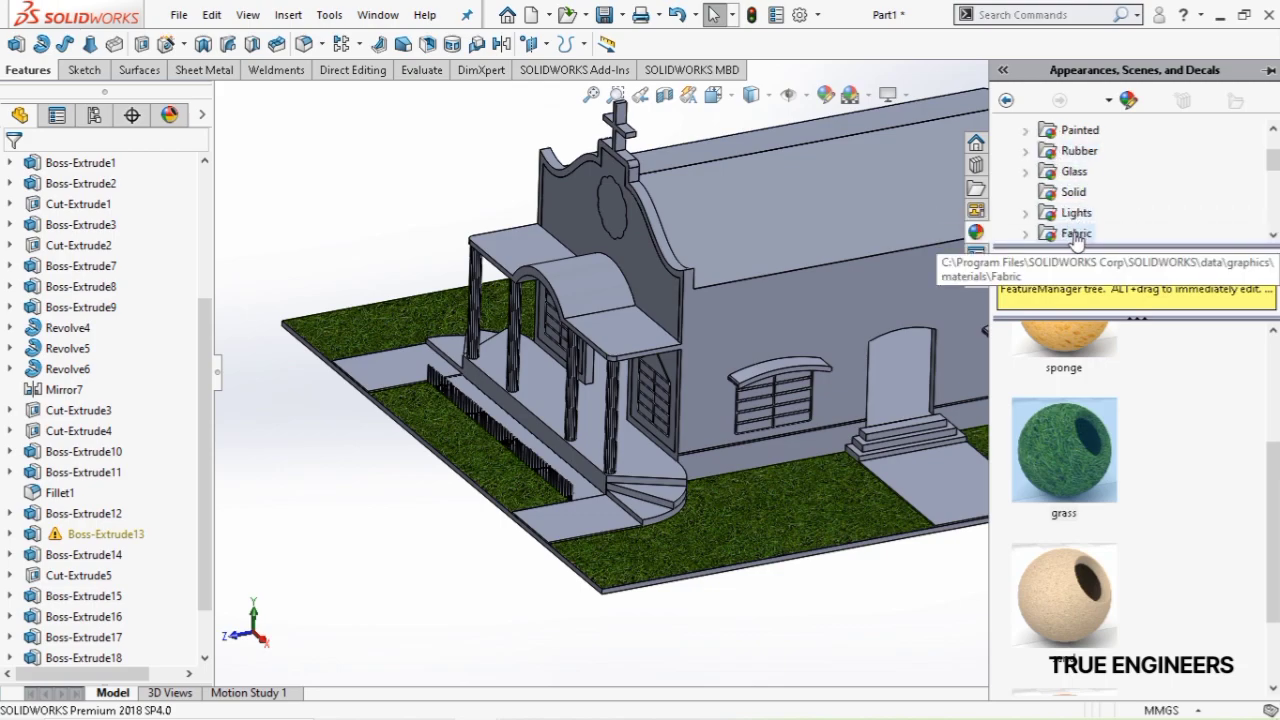
{"action": "scroll", "coordinate": [1075, 230], "scroll_direction": "up", "scroll_amount": 1}
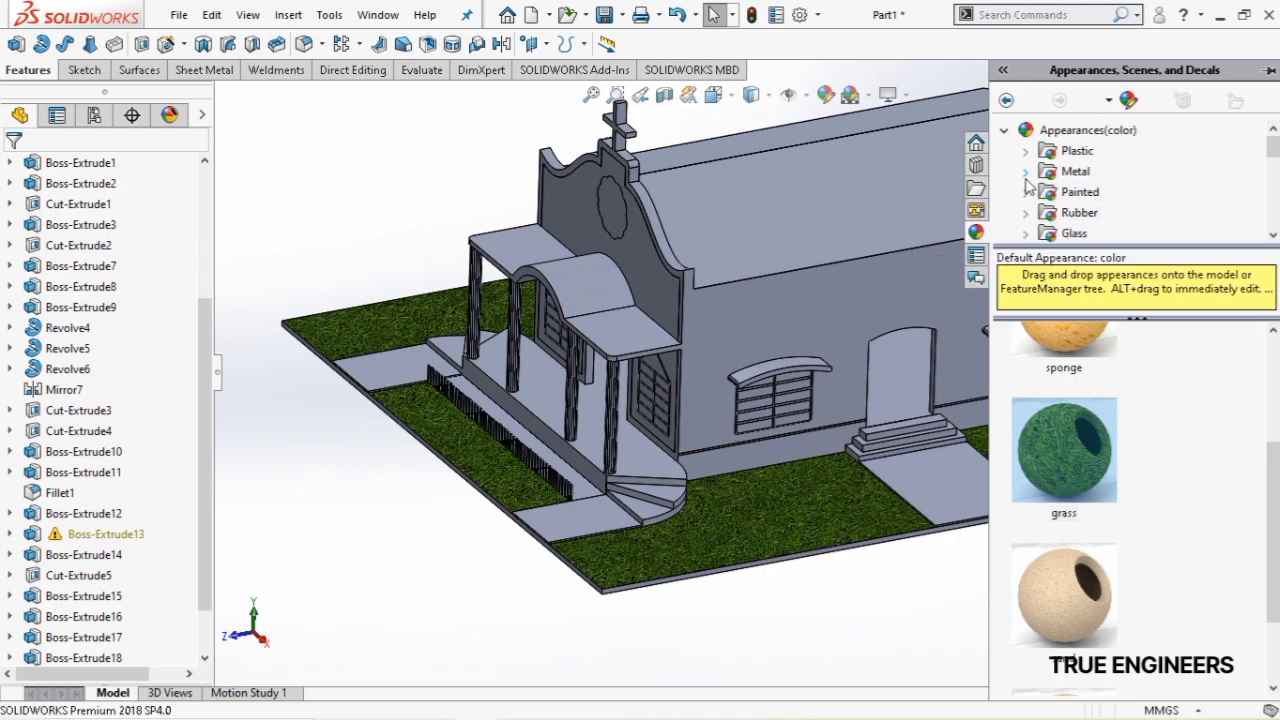
{"action": "scroll", "coordinate": [1050, 199], "scroll_direction": "down", "scroll_amount": 1}
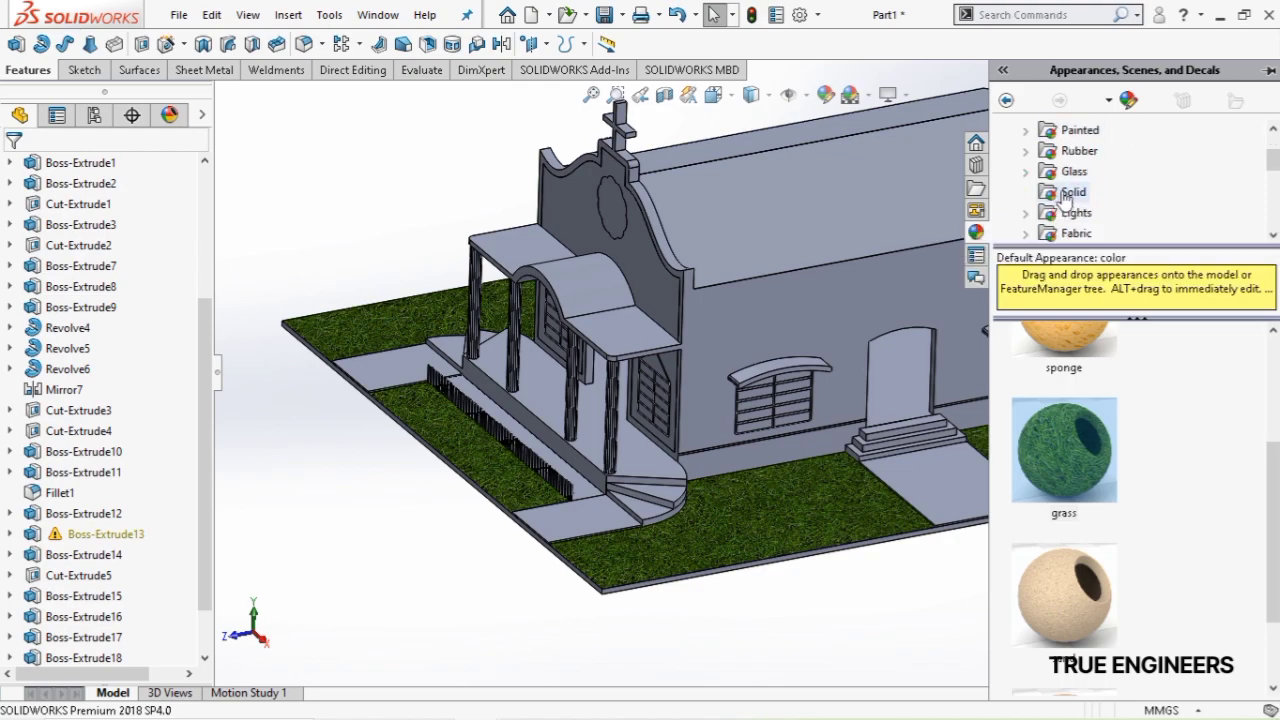
{"action": "scroll", "coordinate": [1100, 222], "scroll_direction": "down", "scroll_amount": 2}
{"action": "scroll", "coordinate": [1098, 228], "scroll_direction": "up", "scroll_amount": 3}
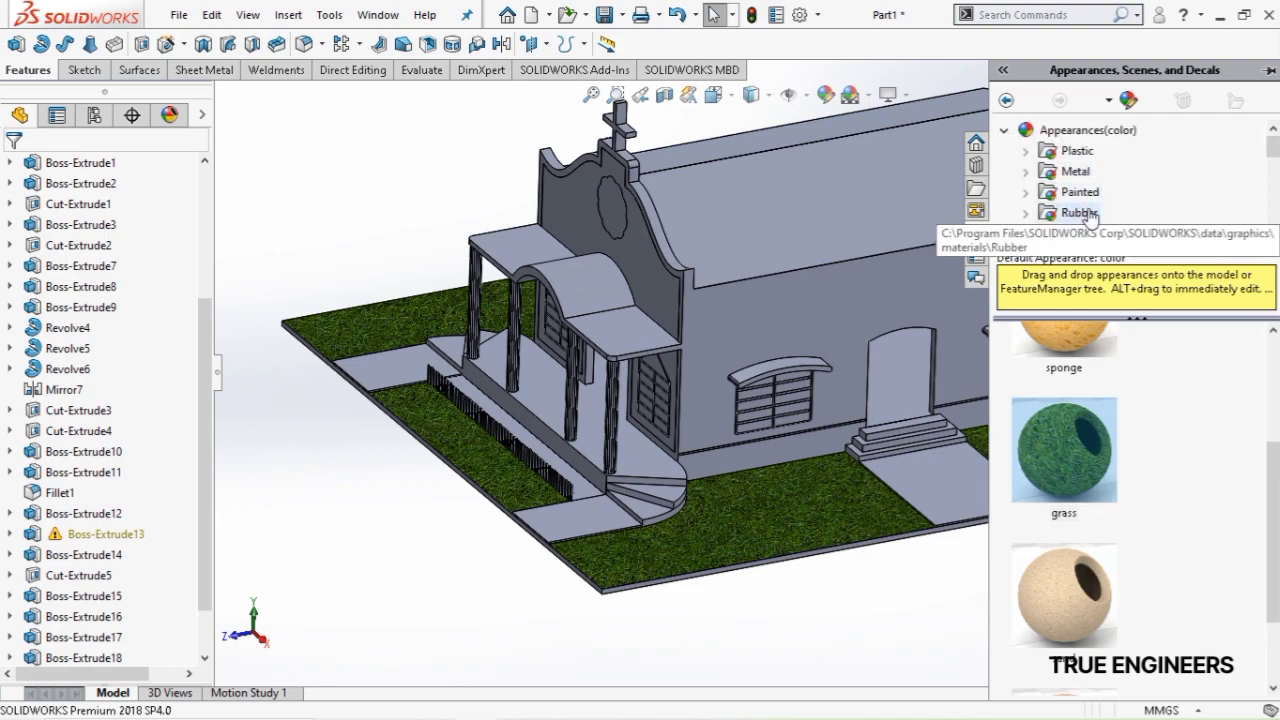
{"action": "left_click", "coordinate": [1026, 173]}
{"action": "scroll", "coordinate": [1080, 200], "scroll_direction": "down", "scroll_amount": 6}
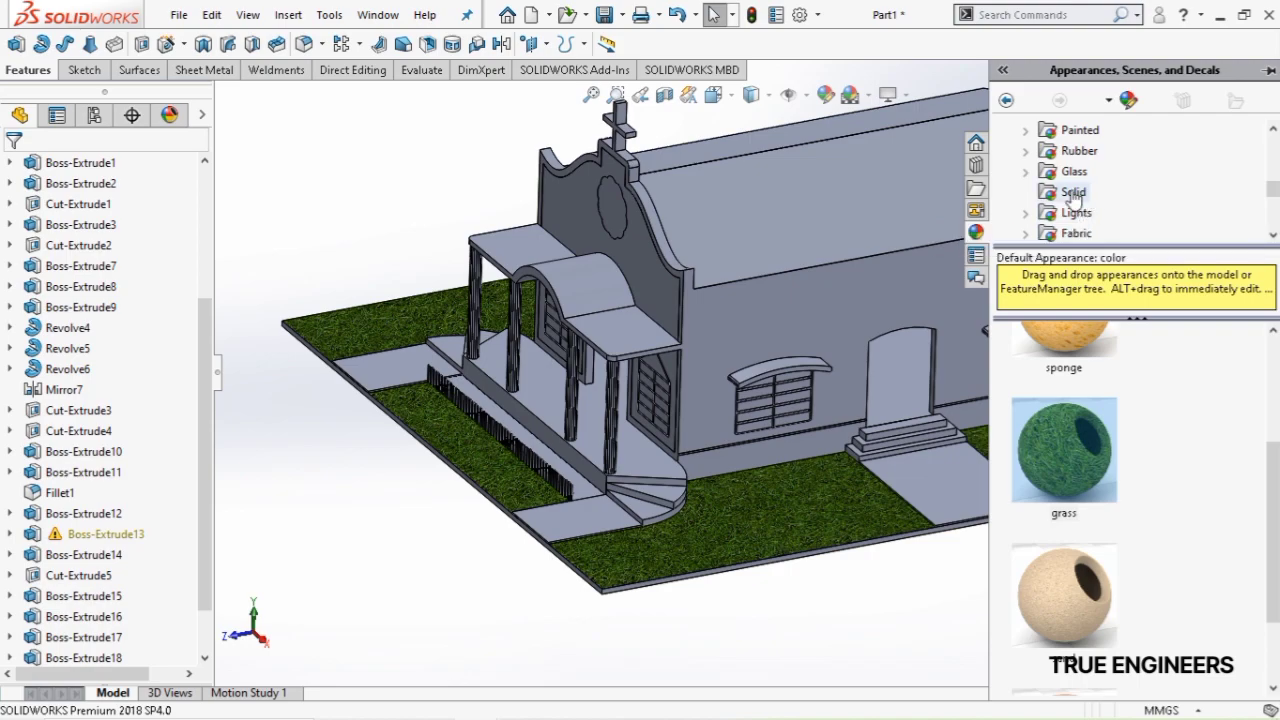
{"action": "scroll", "coordinate": [1075, 215], "scroll_direction": "down", "scroll_amount": 1}
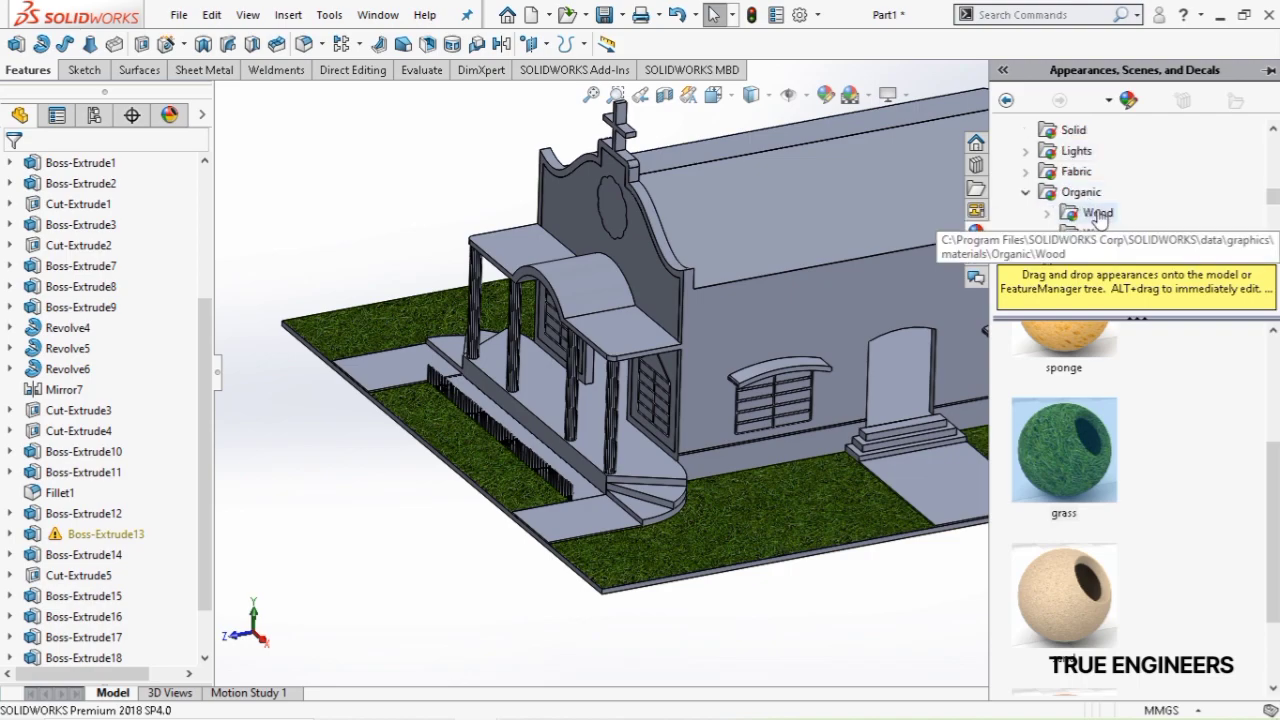
{"action": "scroll", "coordinate": [1098, 213], "scroll_direction": "down", "scroll_amount": 1}
{"action": "scroll", "coordinate": [1112, 210], "scroll_direction": "down", "scroll_amount": 1}
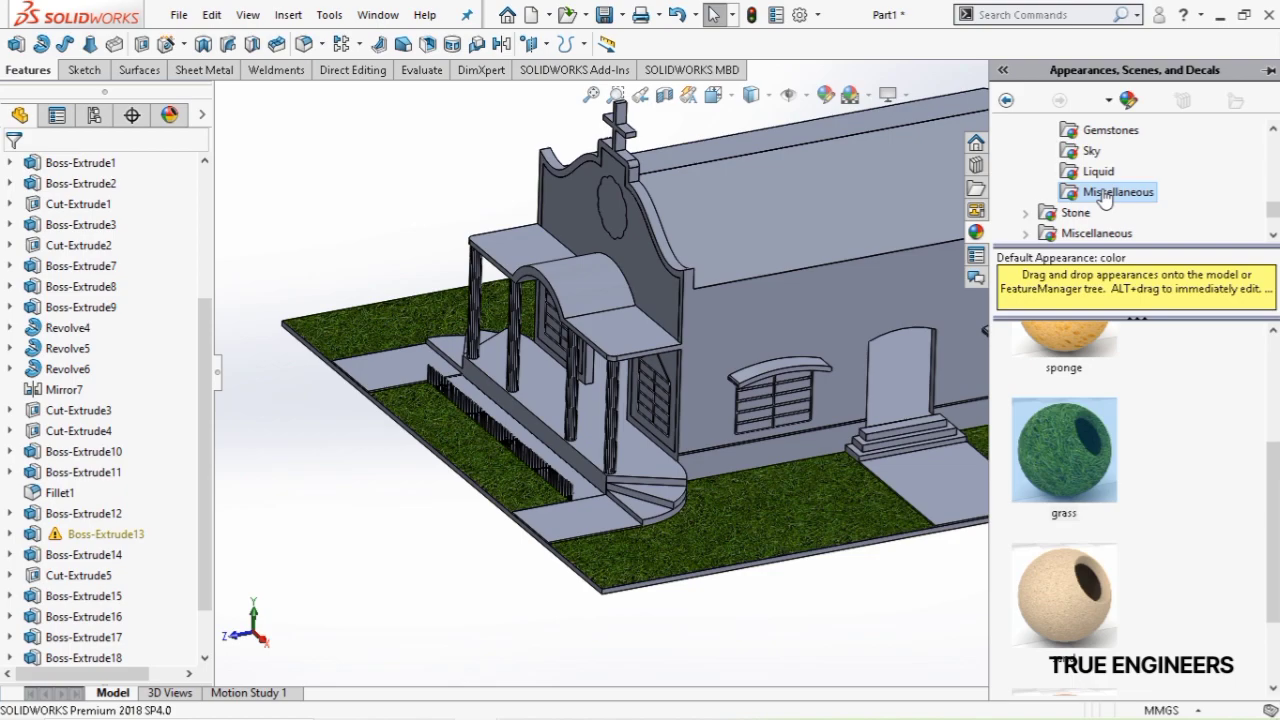
Apply the paving stone 2d appearance from the Stone Paving category to the whole walkway feature
{"action": "left_click", "coordinate": [1064, 215]}
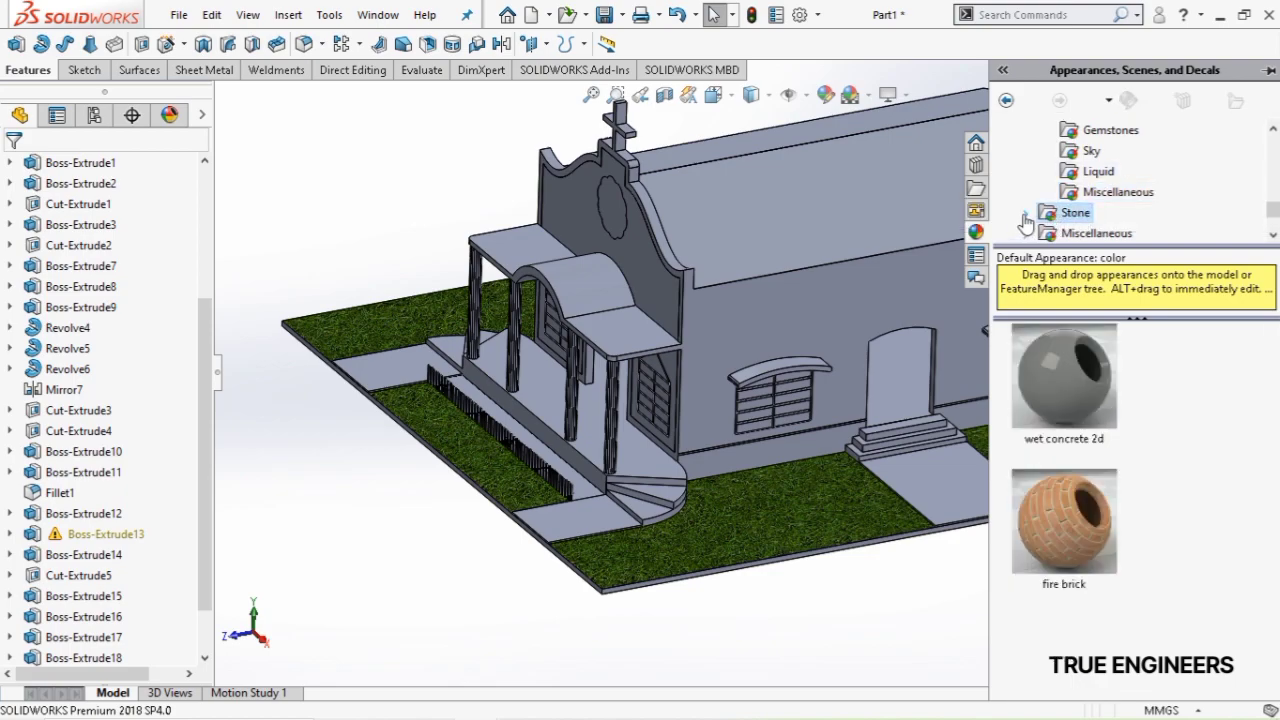
{"action": "left_click", "coordinate": [1025, 214]}
{"action": "scroll", "coordinate": [1071, 177], "scroll_direction": "down", "scroll_amount": 1}
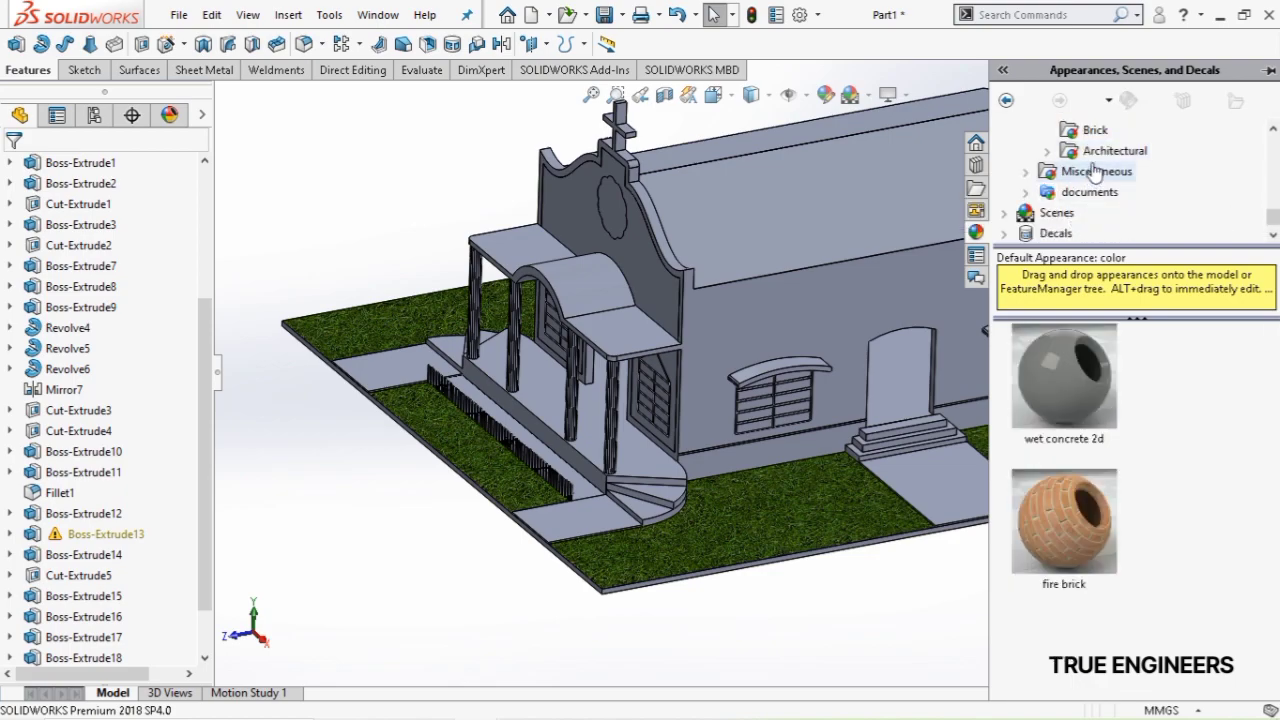
{"action": "scroll", "coordinate": [1088, 174], "scroll_direction": "up", "scroll_amount": 1}
{"action": "left_click", "coordinate": [1099, 151]}
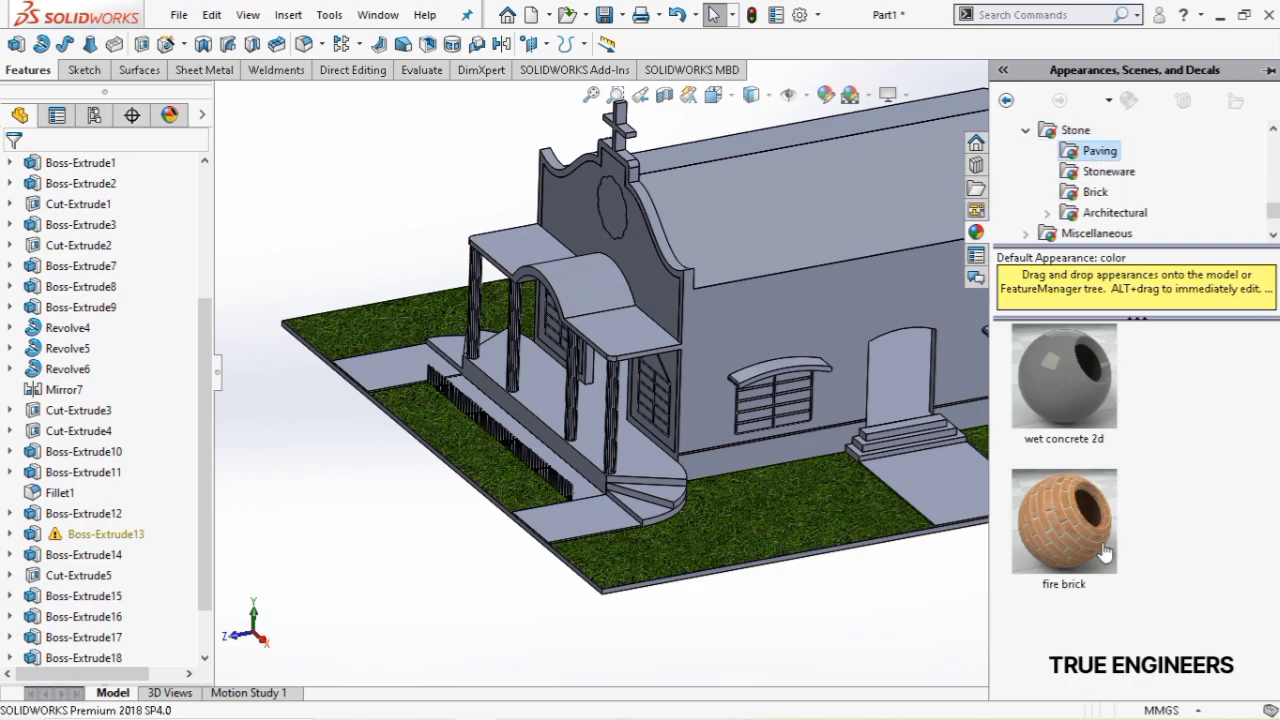
{"action": "left_click_drag", "start_coordinate": [1052, 631], "coordinate": [560, 519]}
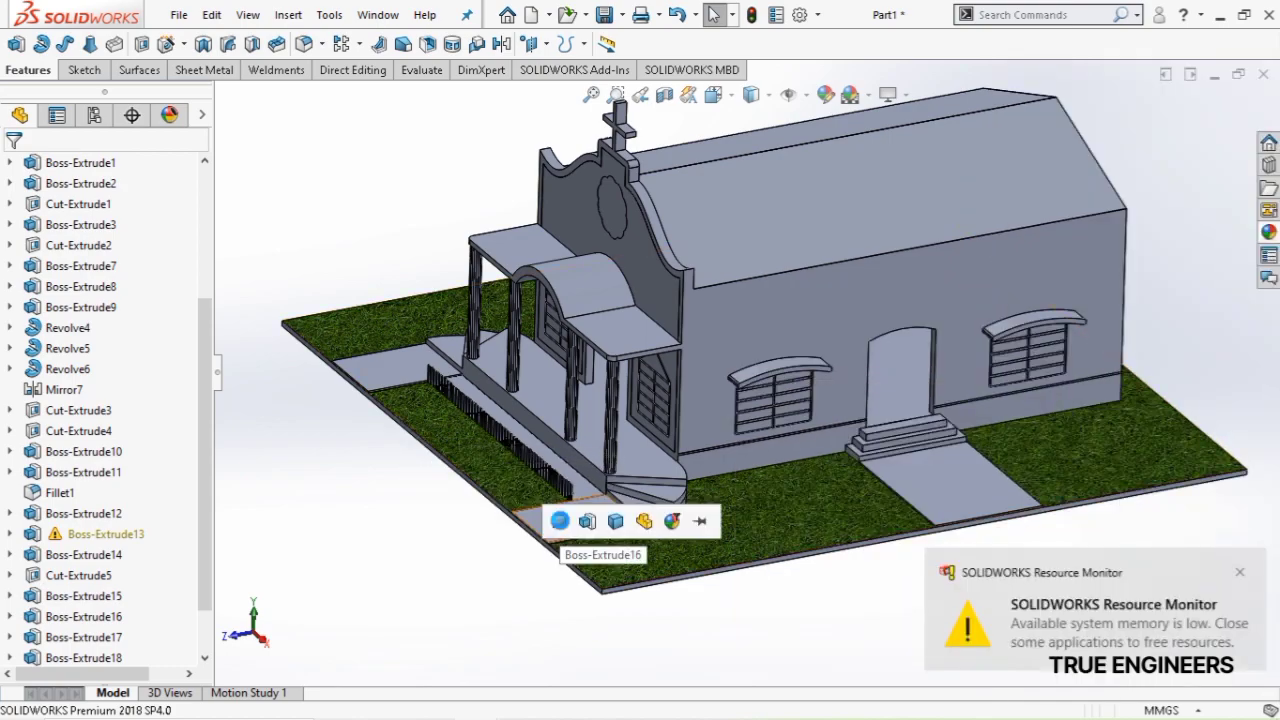
{"action": "left_click", "coordinate": [588, 522]}
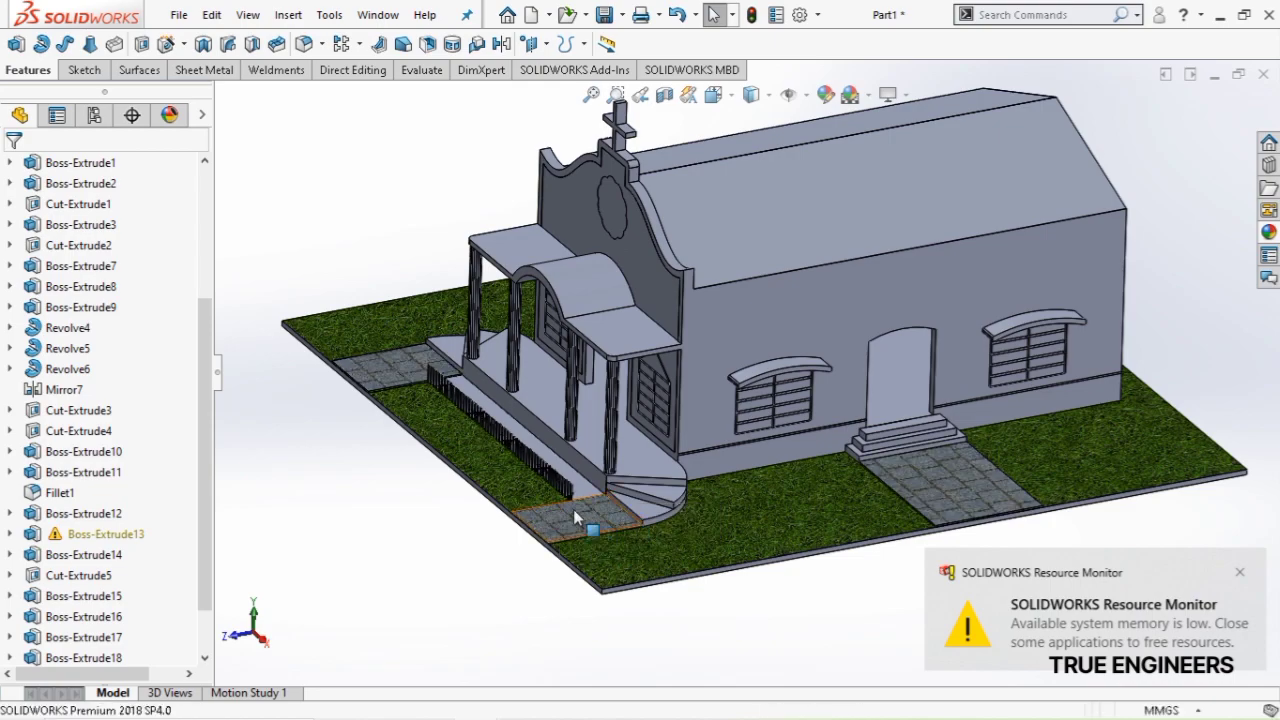
Apply the beige, sand-like appearance from the Organic Miscellaneous category to the strip feature between the picket fence and the porch
{"action": "scroll", "coordinate": [573, 509], "scroll_direction": "down", "scroll_amount": 10}
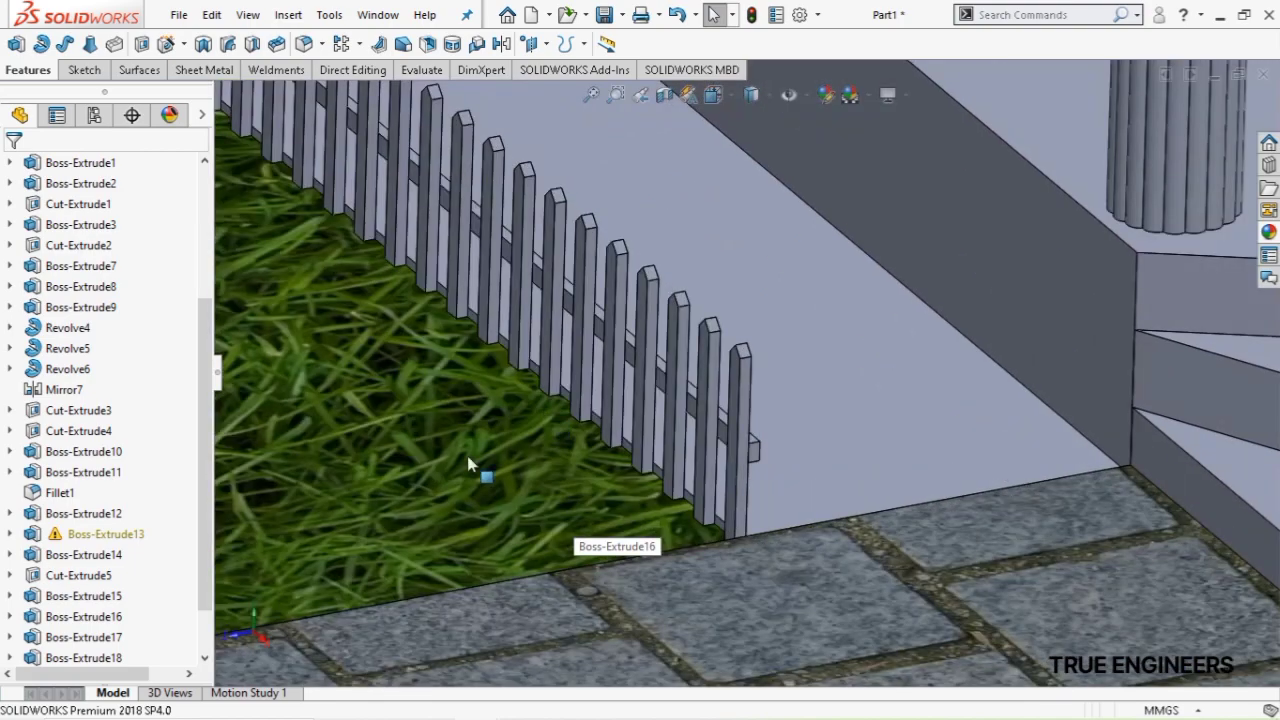
{"action": "left_click", "coordinate": [751, 385]}
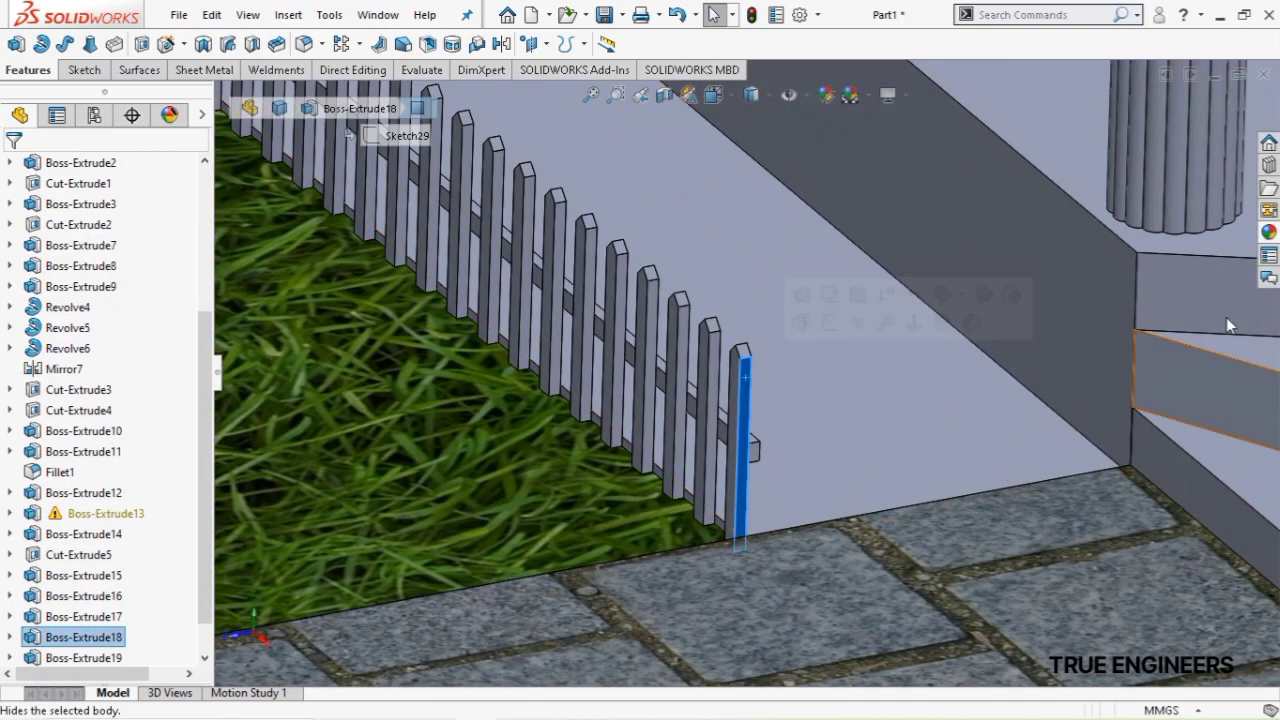
{"action": "left_click", "coordinate": [1268, 231]}
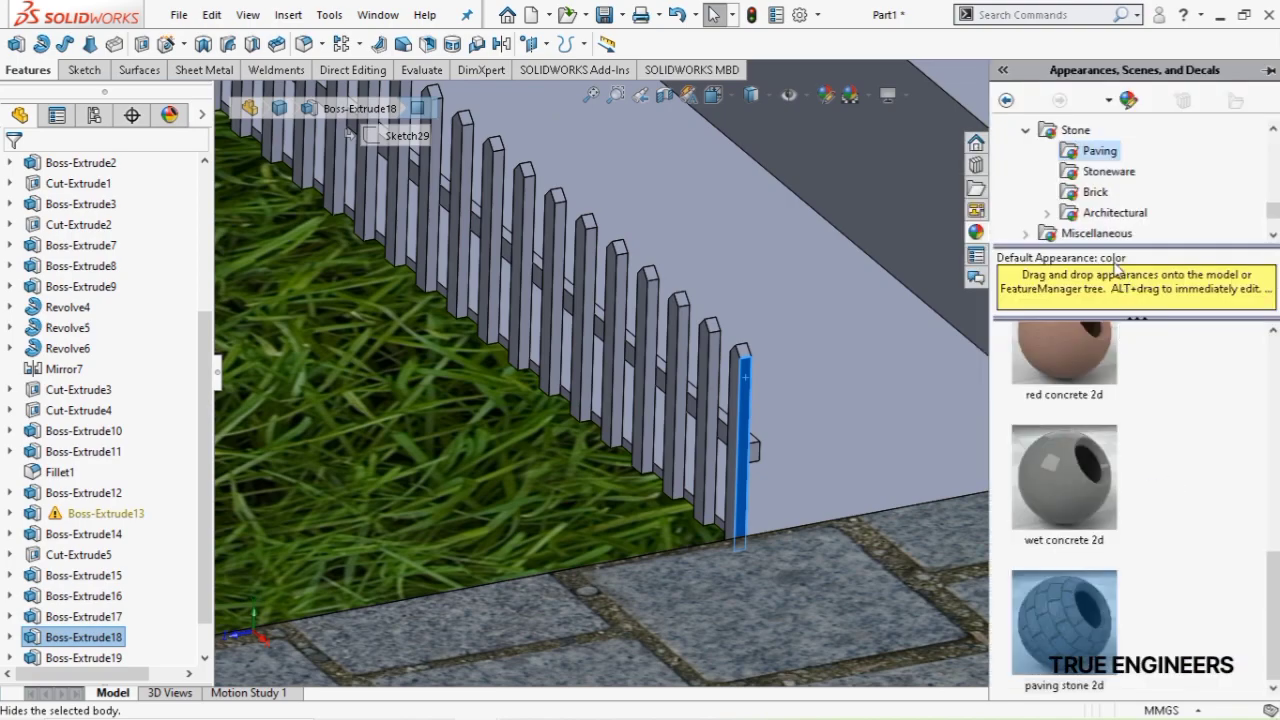
{"action": "scroll", "coordinate": [1105, 192], "scroll_direction": "down", "scroll_amount": 3}
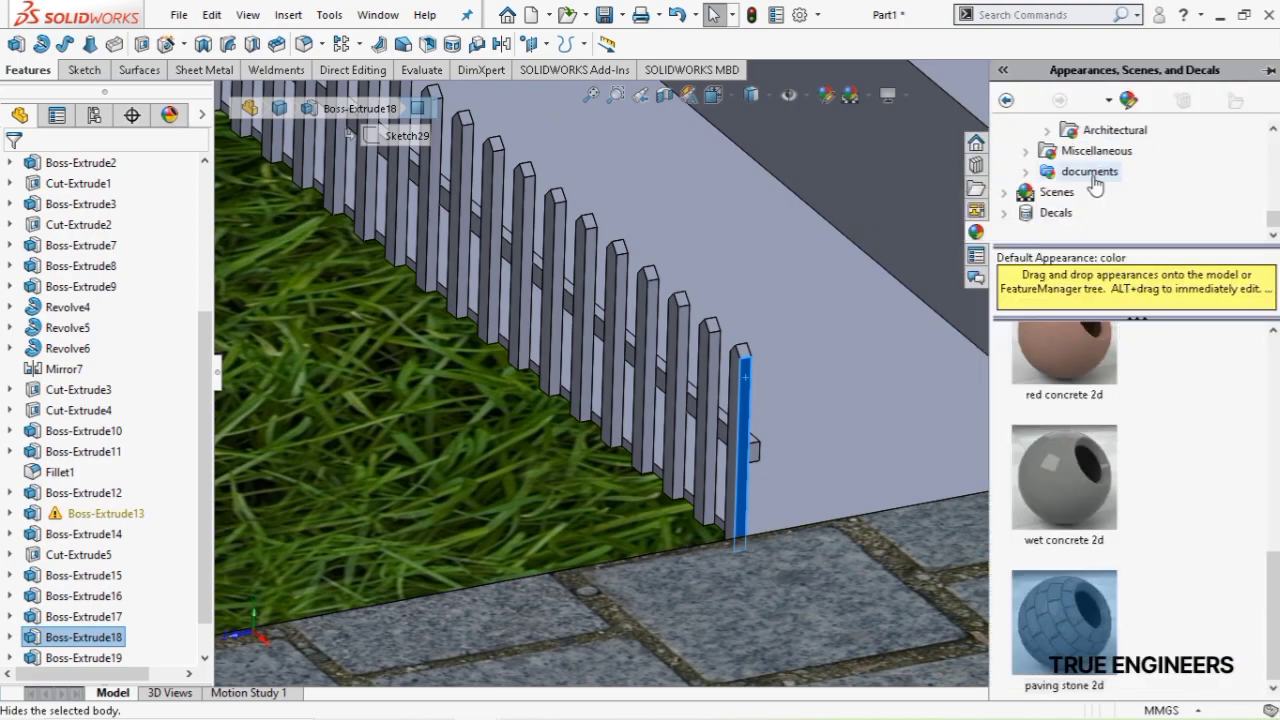
{"action": "left_click", "coordinate": [1080, 155]}
{"action": "scroll", "coordinate": [1090, 175], "scroll_direction": "up", "scroll_amount": 5}
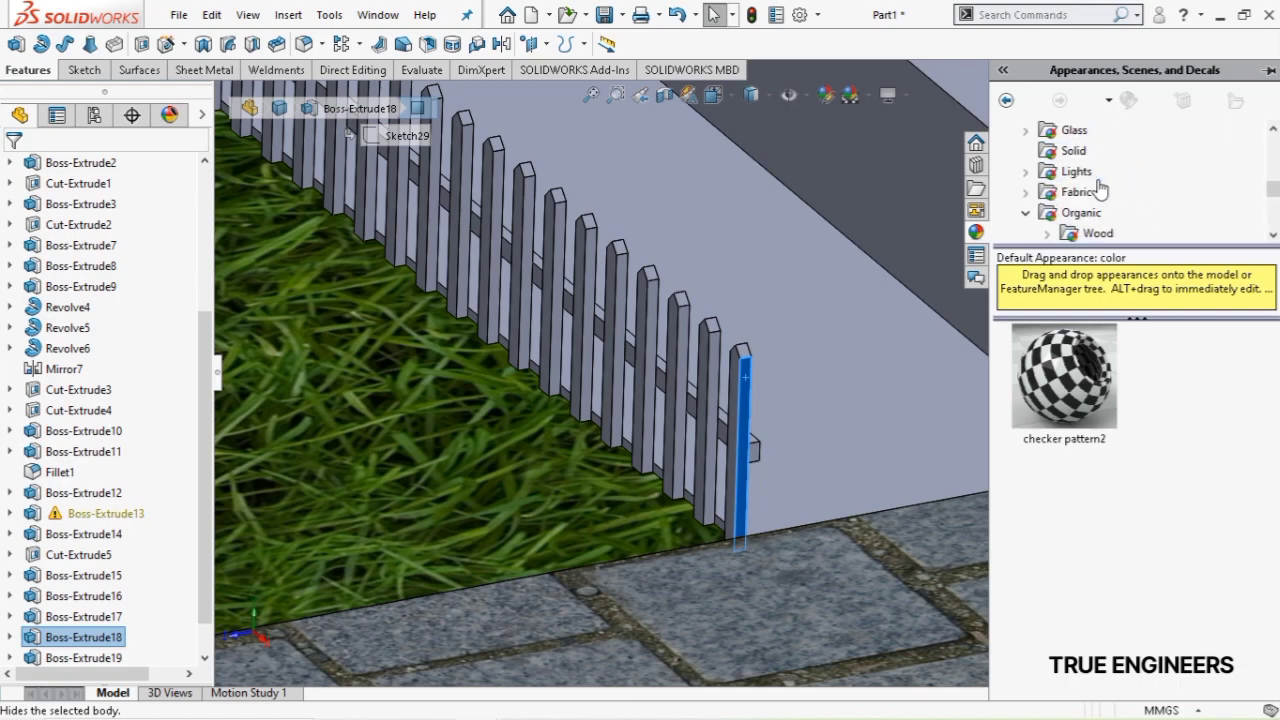
{"action": "scroll", "coordinate": [1105, 203], "scroll_direction": "down", "scroll_amount": 1}
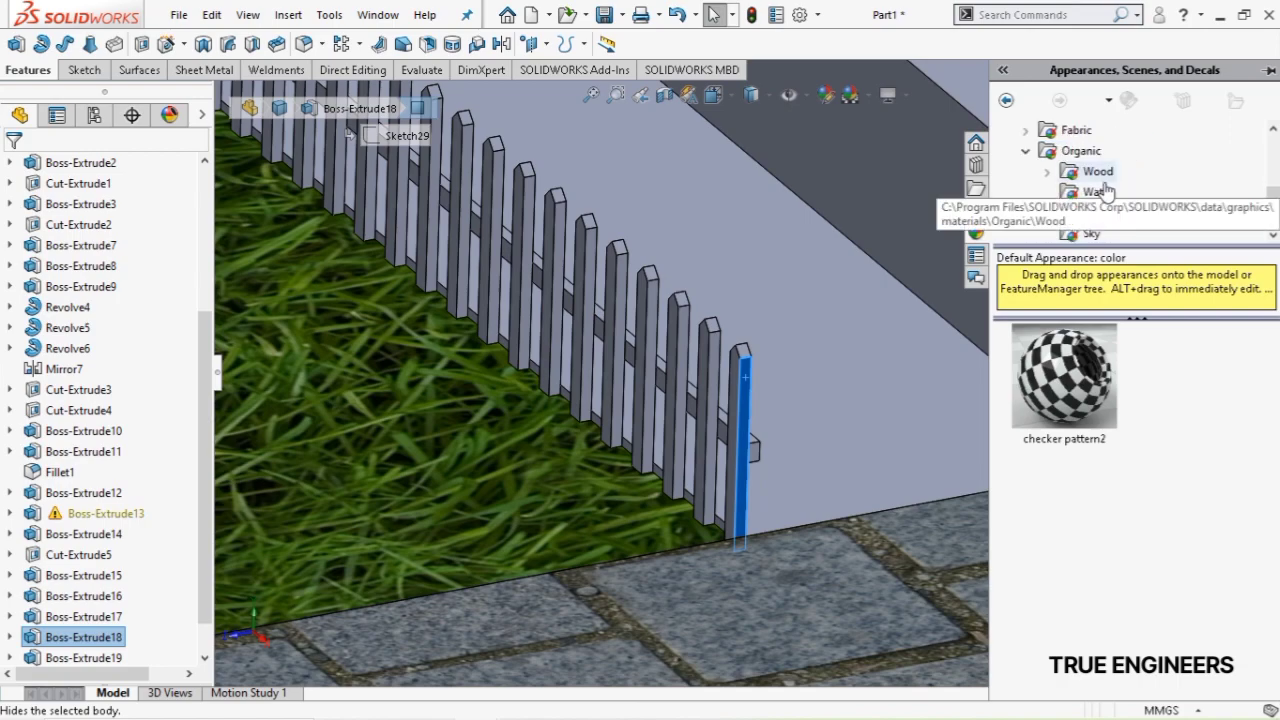
{"action": "scroll", "coordinate": [1097, 225], "scroll_direction": "down", "scroll_amount": 1}
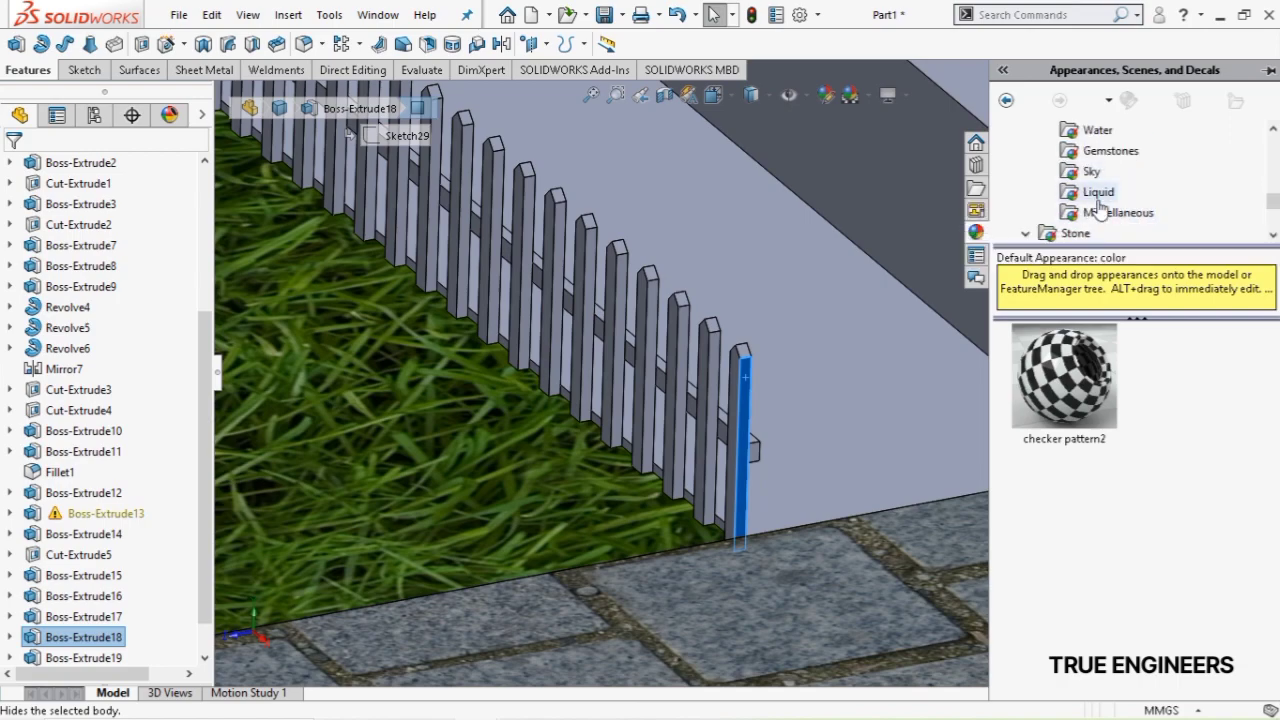
{"action": "left_click", "coordinate": [1098, 213]}
{"action": "scroll", "coordinate": [1122, 500], "scroll_direction": "down", "scroll_amount": 2}
{"action": "mouse_move", "coordinate": [1122, 510]}
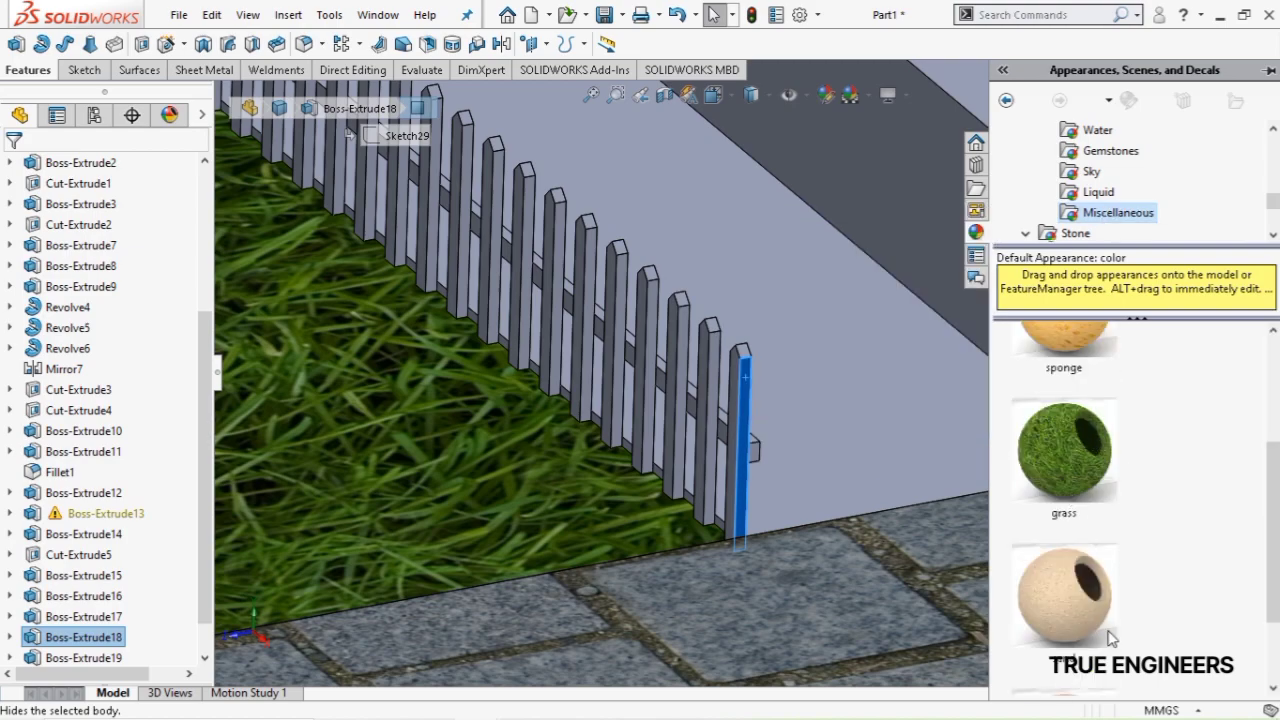
{"action": "left_click_drag", "start_coordinate": [1069, 614], "coordinate": [785, 424]}
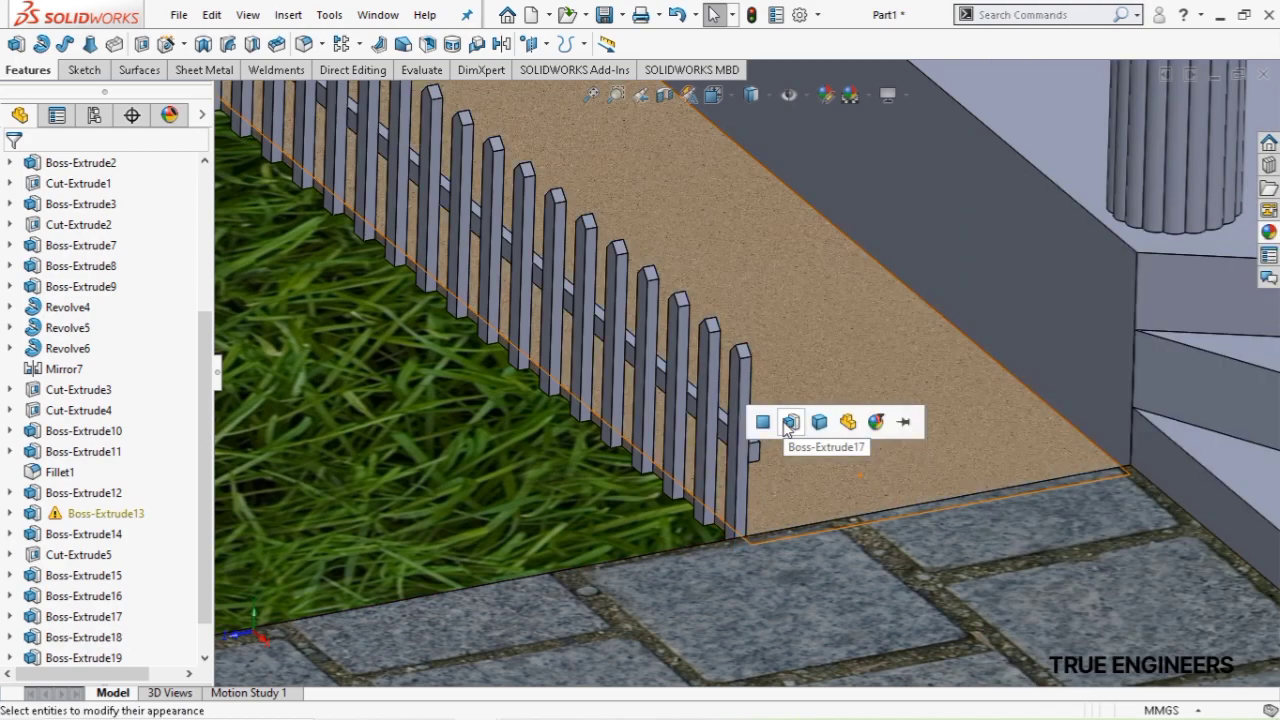
{"action": "left_click", "coordinate": [790, 422]}
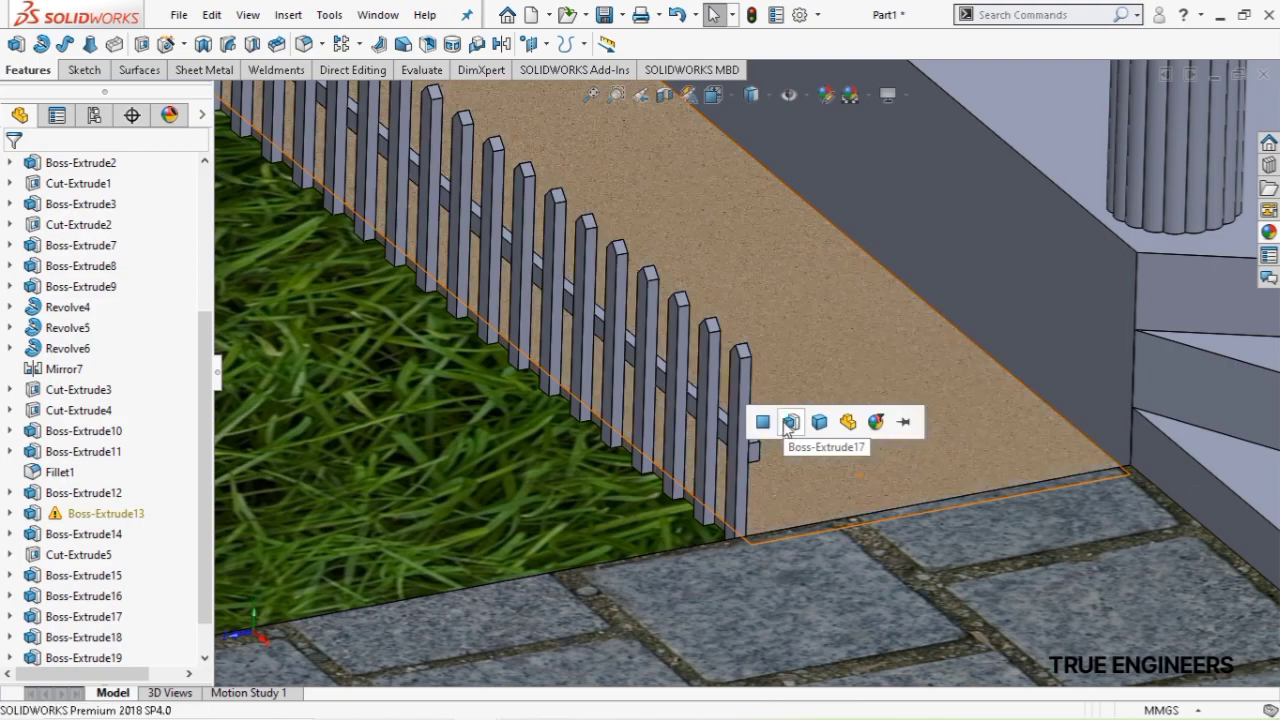
Apply the standard yellow color to the whole feature of fluted porch columns
{"action": "scroll", "coordinate": [765, 459], "scroll_direction": "up", "scroll_amount": 2}
{"action": "scroll", "coordinate": [765, 459], "scroll_direction": "up", "scroll_amount": 2}
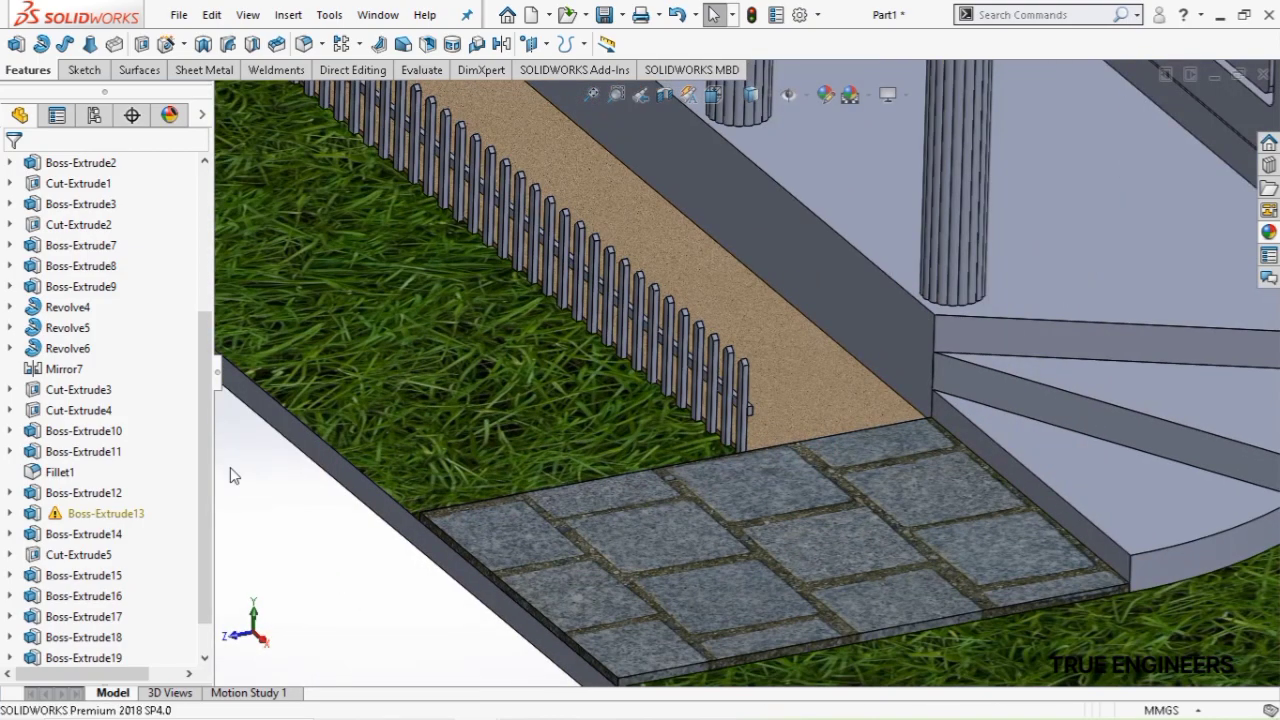
{"action": "scroll", "coordinate": [965, 196], "scroll_direction": "down", "scroll_amount": 4}
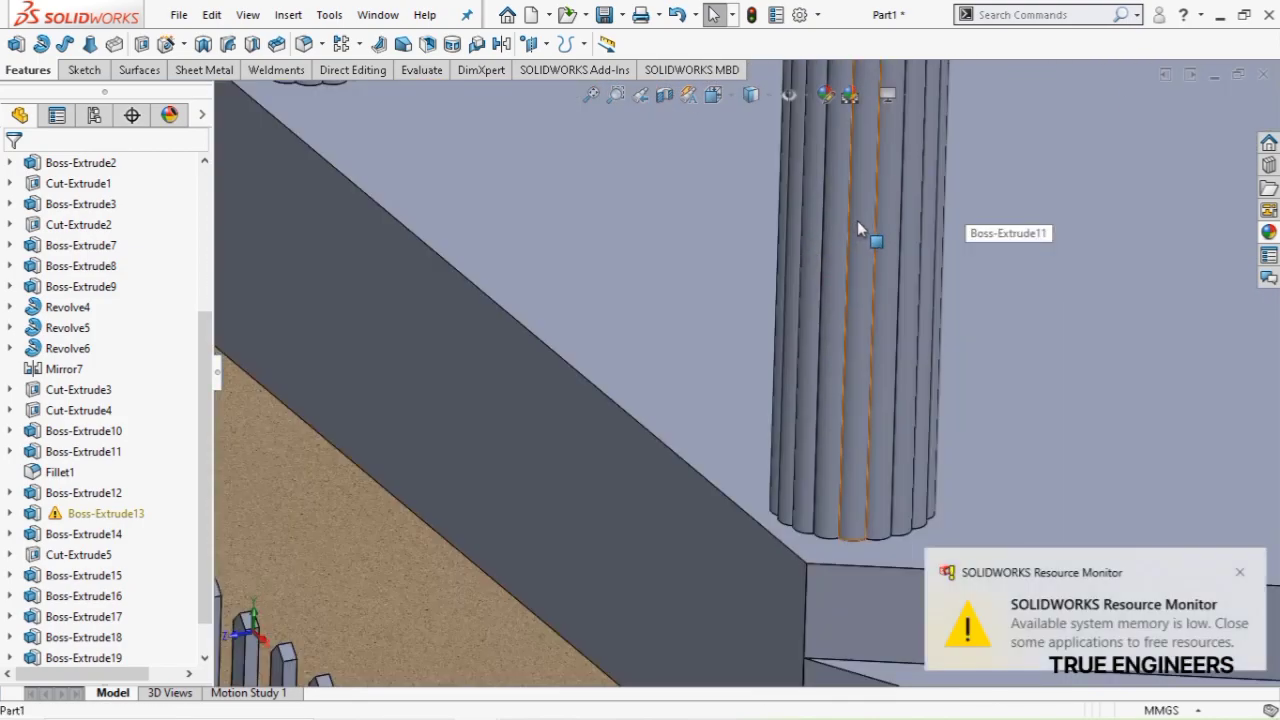
{"action": "left_click", "coordinate": [857, 220]}
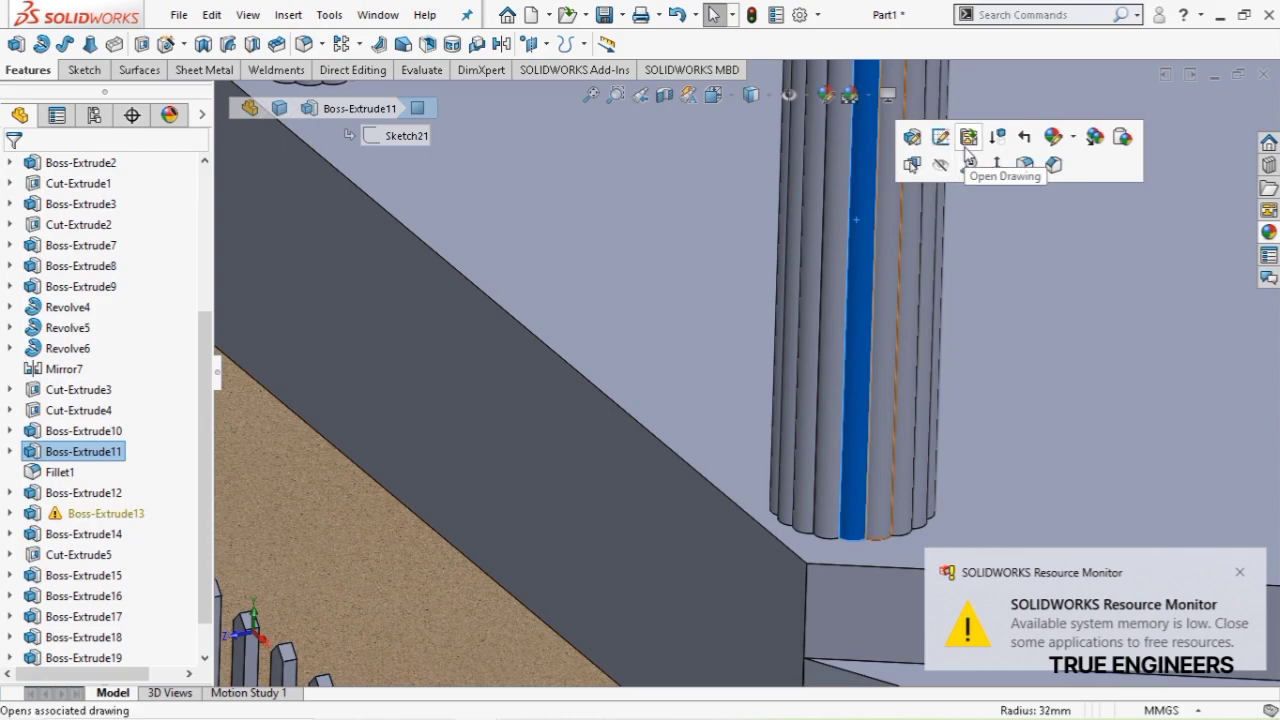
{"action": "left_click", "coordinate": [1075, 141]}
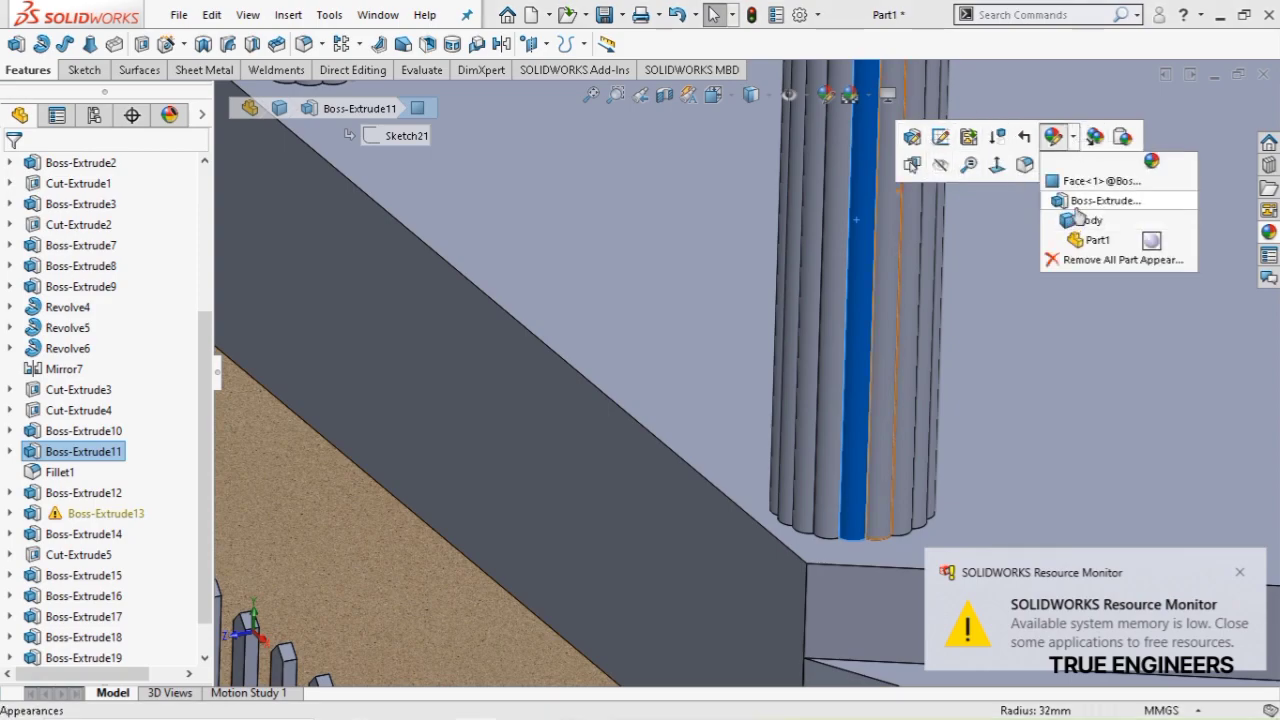
{"action": "left_click", "coordinate": [1080, 204]}
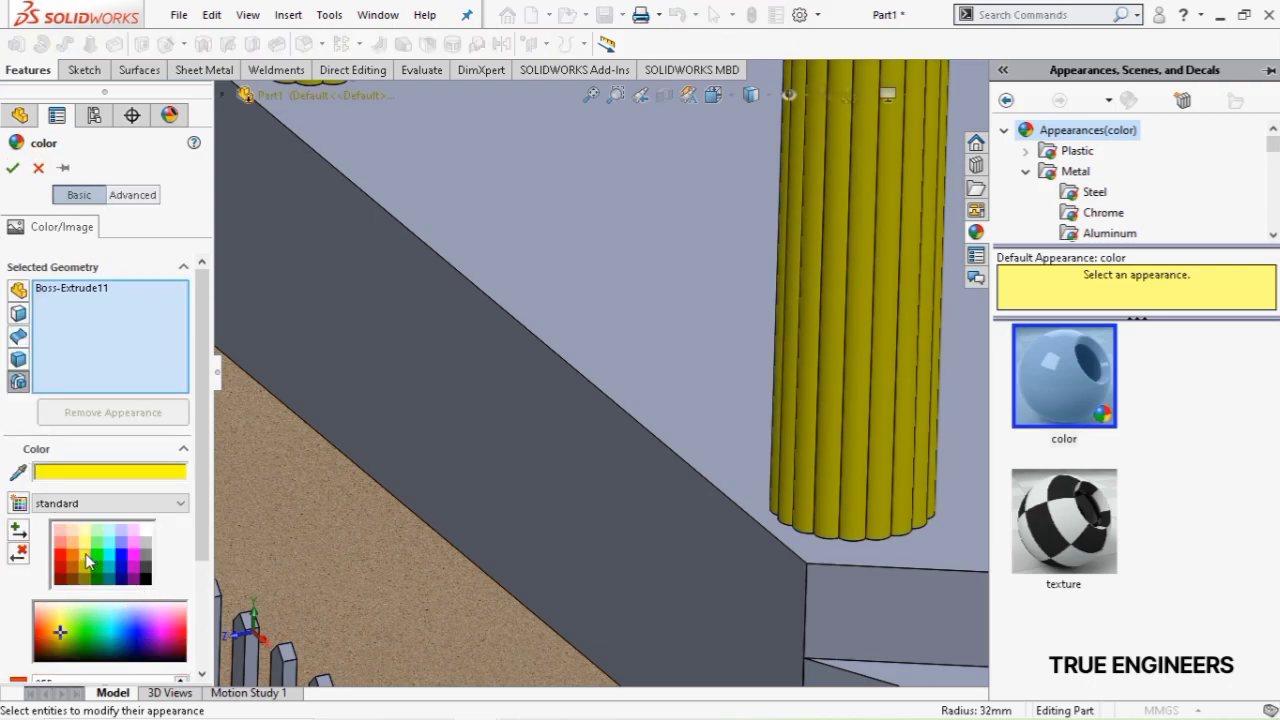
{"action": "left_click", "coordinate": [13, 169]}
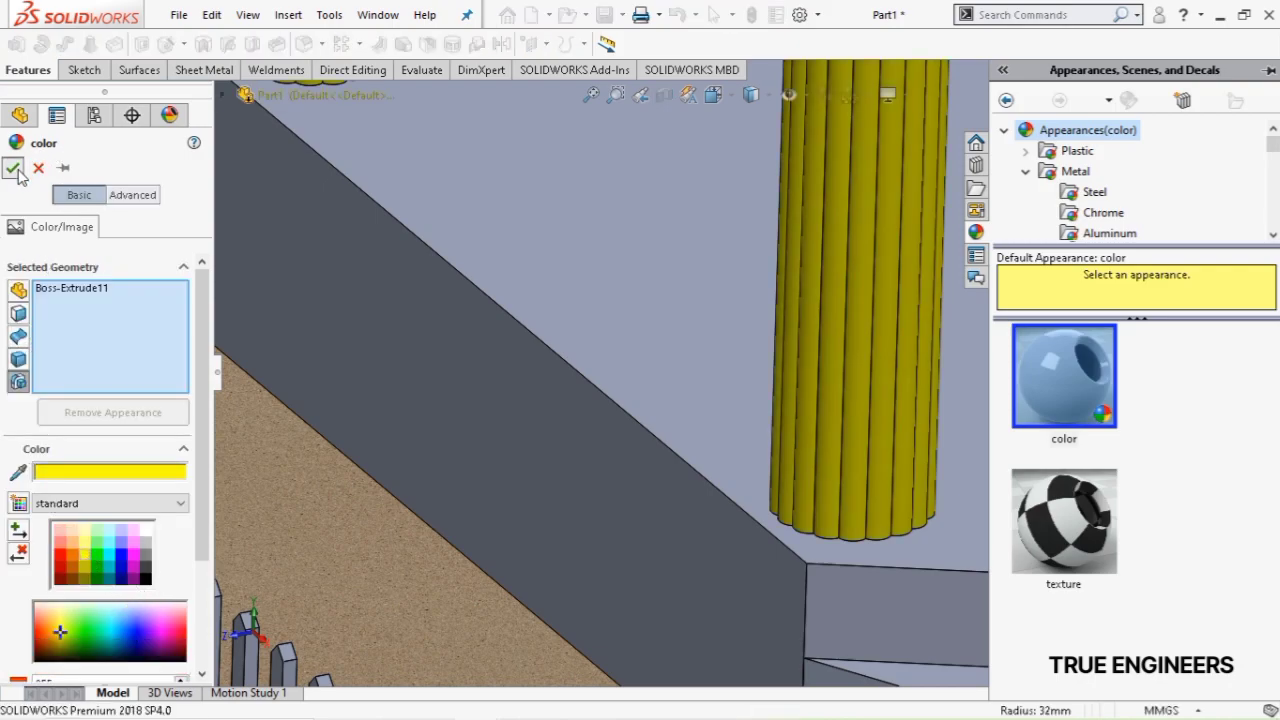
Color the church's main roof feature dark red from the standard swatches
{"action": "scroll", "coordinate": [641, 382], "scroll_direction": "up", "scroll_amount": 5}
{"action": "scroll", "coordinate": [641, 382], "scroll_direction": "up", "scroll_amount": 3}
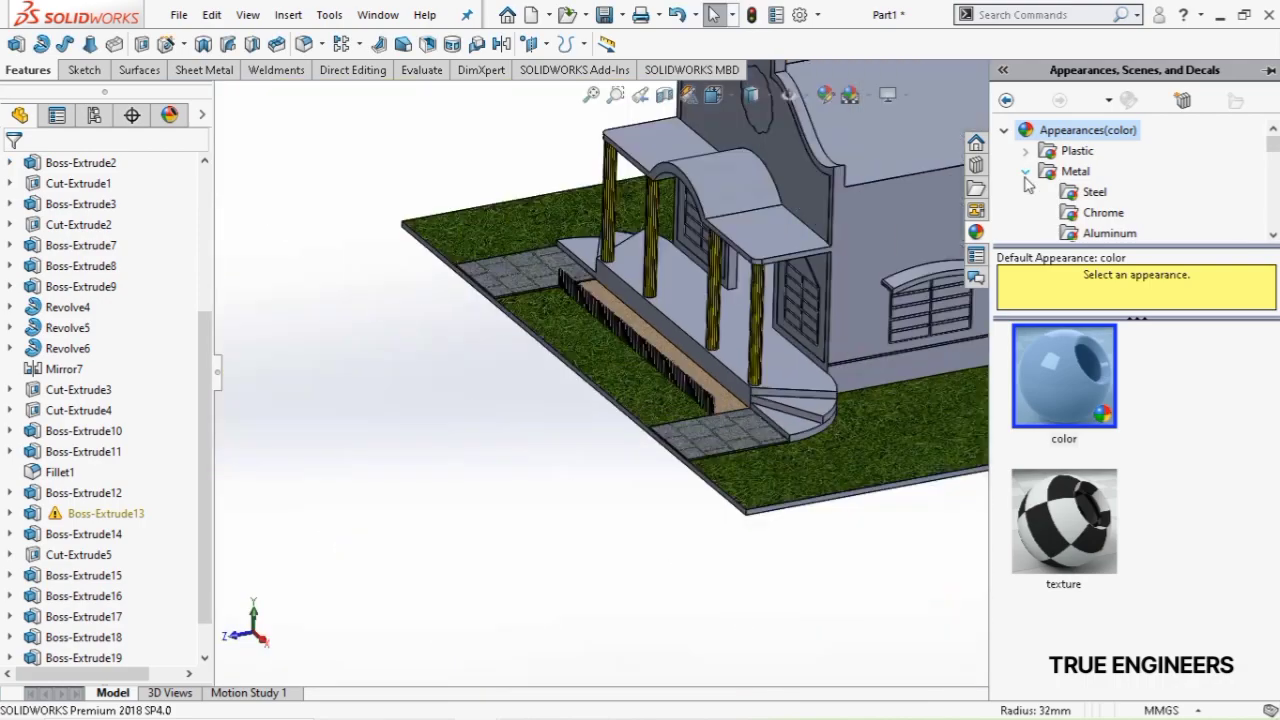
{"action": "scroll", "coordinate": [1023, 177], "scroll_direction": "down", "scroll_amount": 2}
{"action": "scroll", "coordinate": [869, 191], "scroll_direction": "down", "scroll_amount": 4}
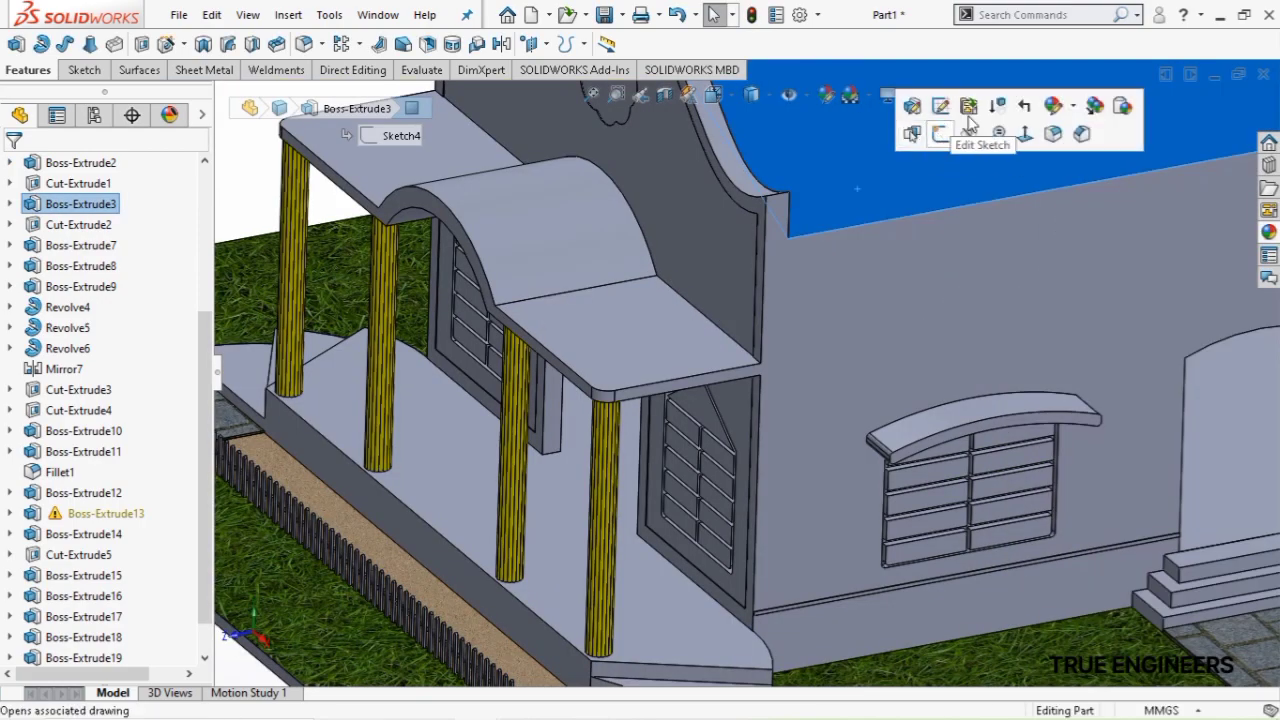
{"action": "left_click", "coordinate": [1053, 106]}
{"action": "left_click", "coordinate": [1074, 172]}
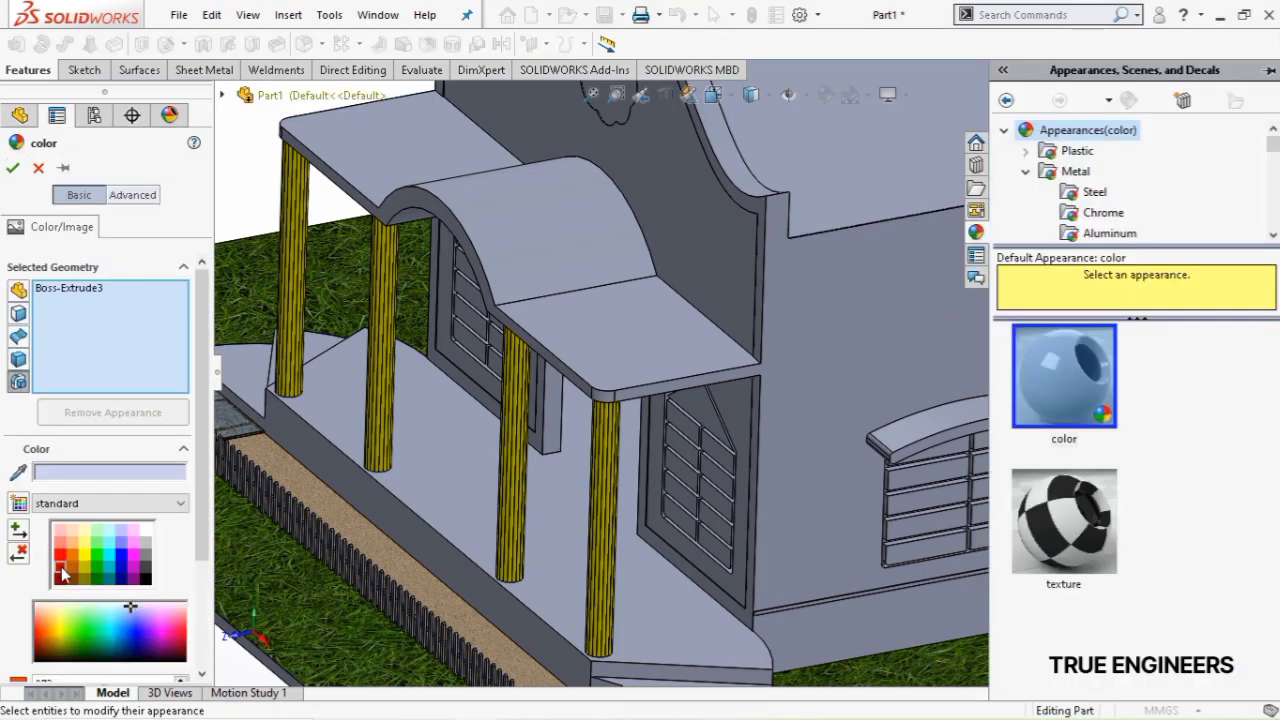
{"action": "left_click", "coordinate": [62, 572]}
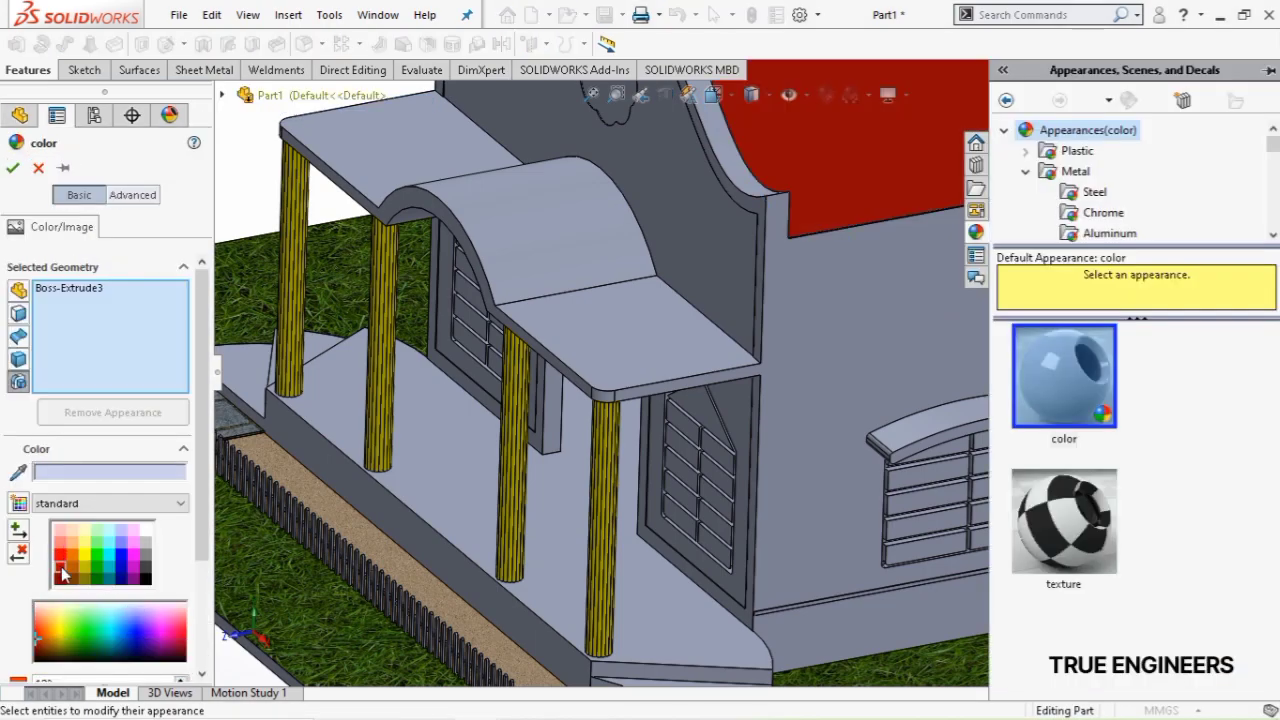
{"action": "left_click", "coordinate": [12, 168]}
Apply the darkest gray standard color to both the fence pickets and the rail connecting them
{"action": "scroll", "coordinate": [505, 487], "scroll_direction": "up", "scroll_amount": 3}
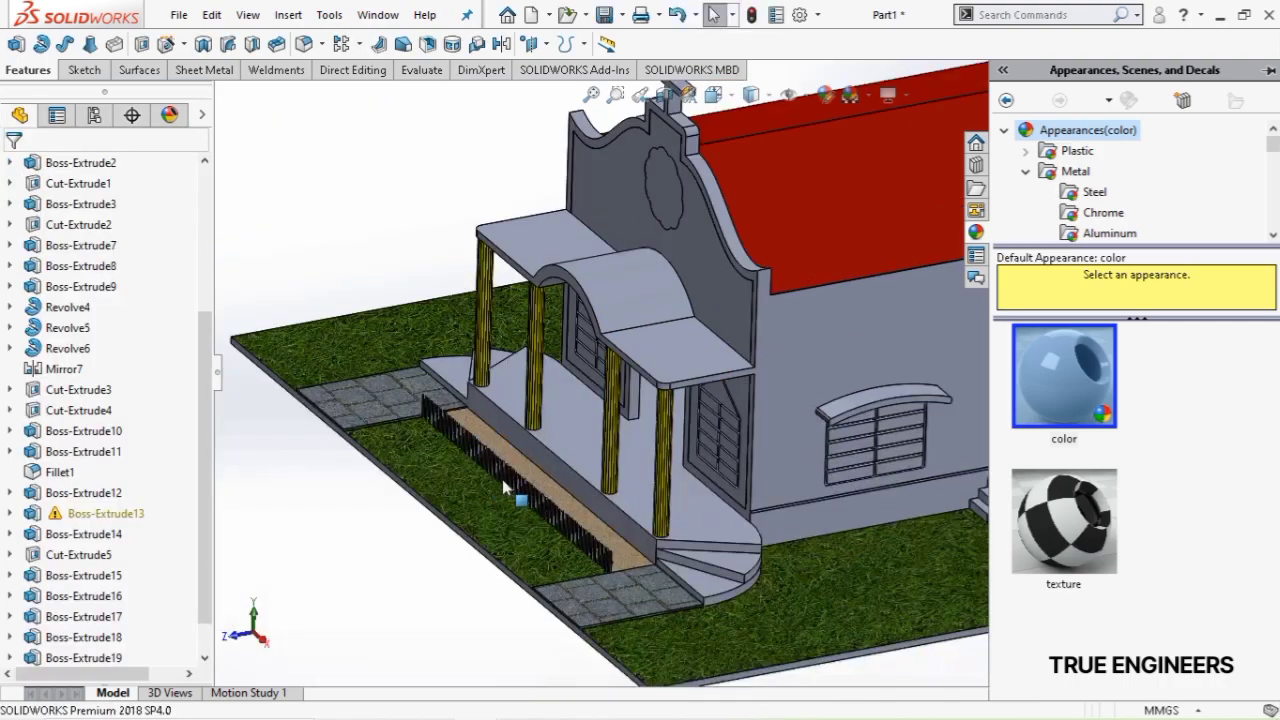
{"action": "scroll", "coordinate": [505, 487], "scroll_direction": "down", "scroll_amount": 10}
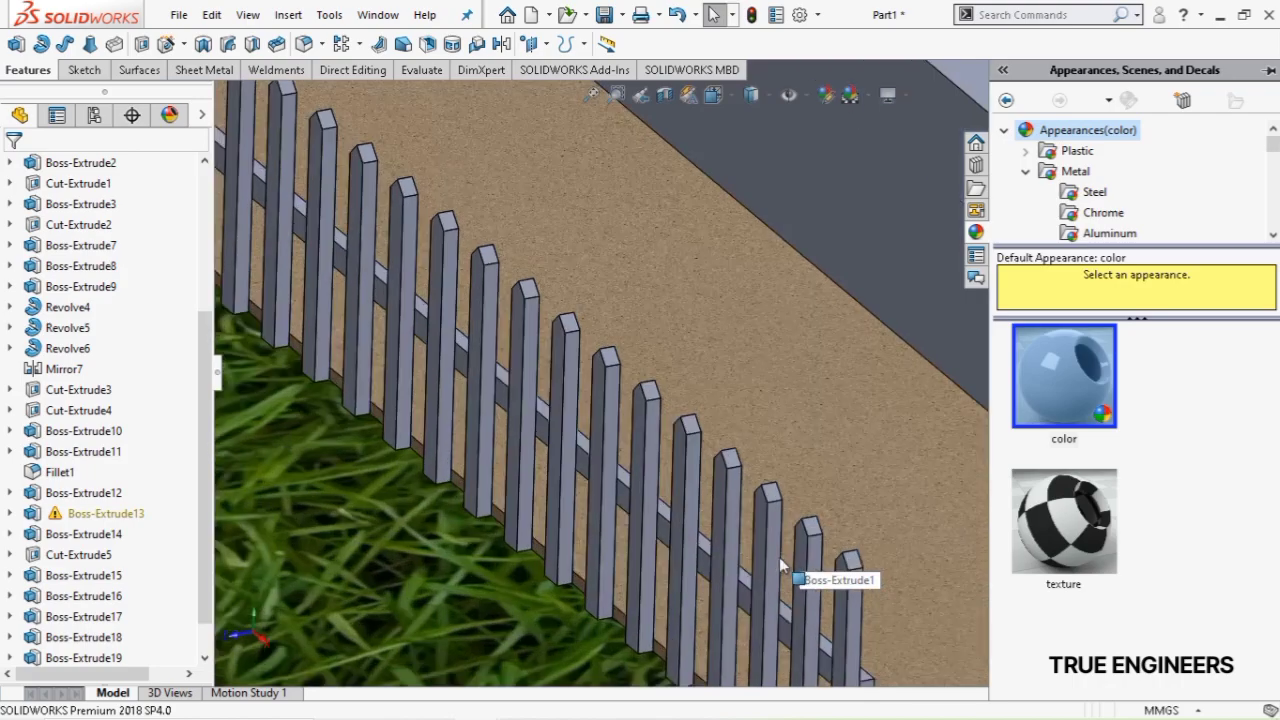
{"action": "scroll", "coordinate": [767, 527], "scroll_direction": "down", "scroll_amount": 5}
{"action": "left_click", "coordinate": [789, 488]}
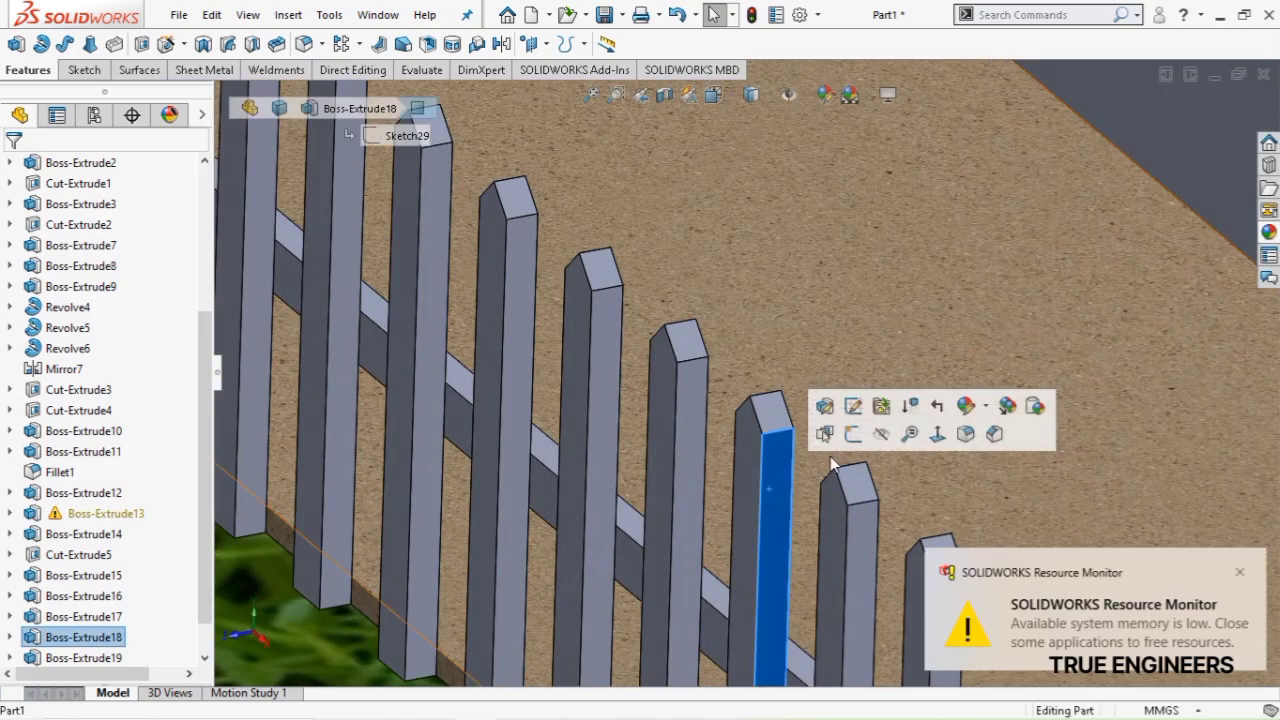
{"action": "left_click", "coordinate": [966, 405]}
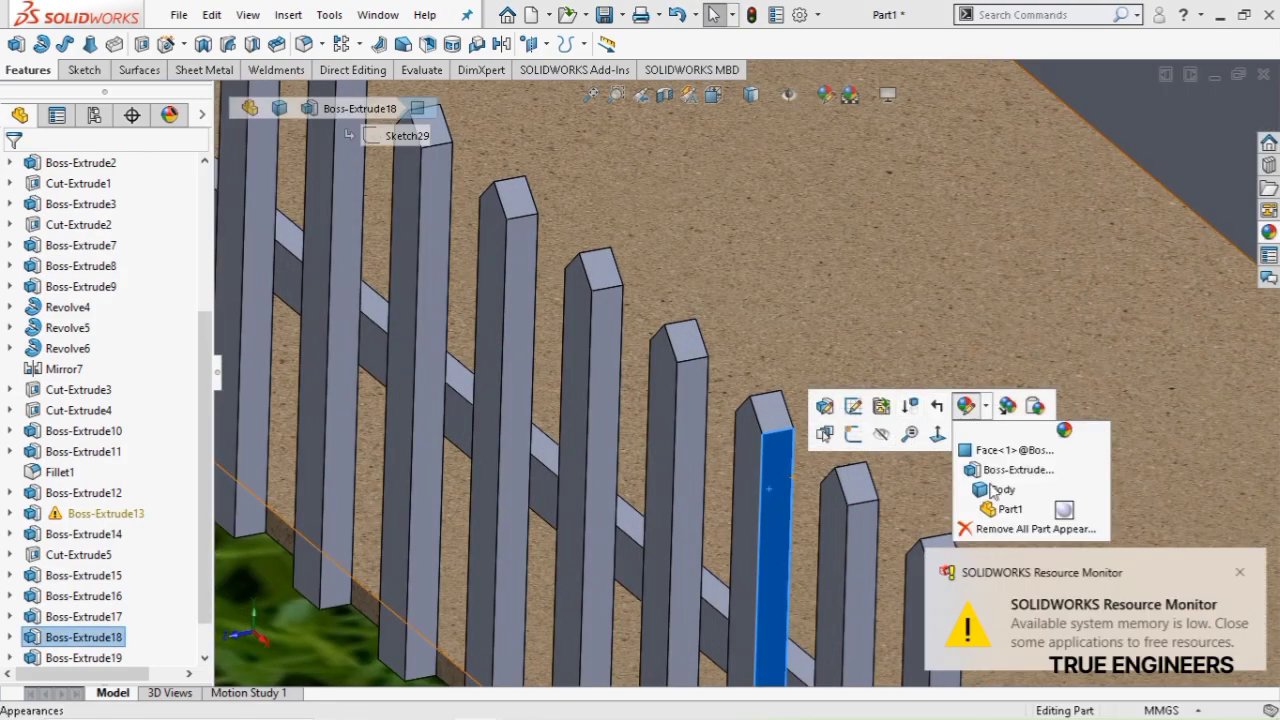
{"action": "left_click", "coordinate": [993, 485]}
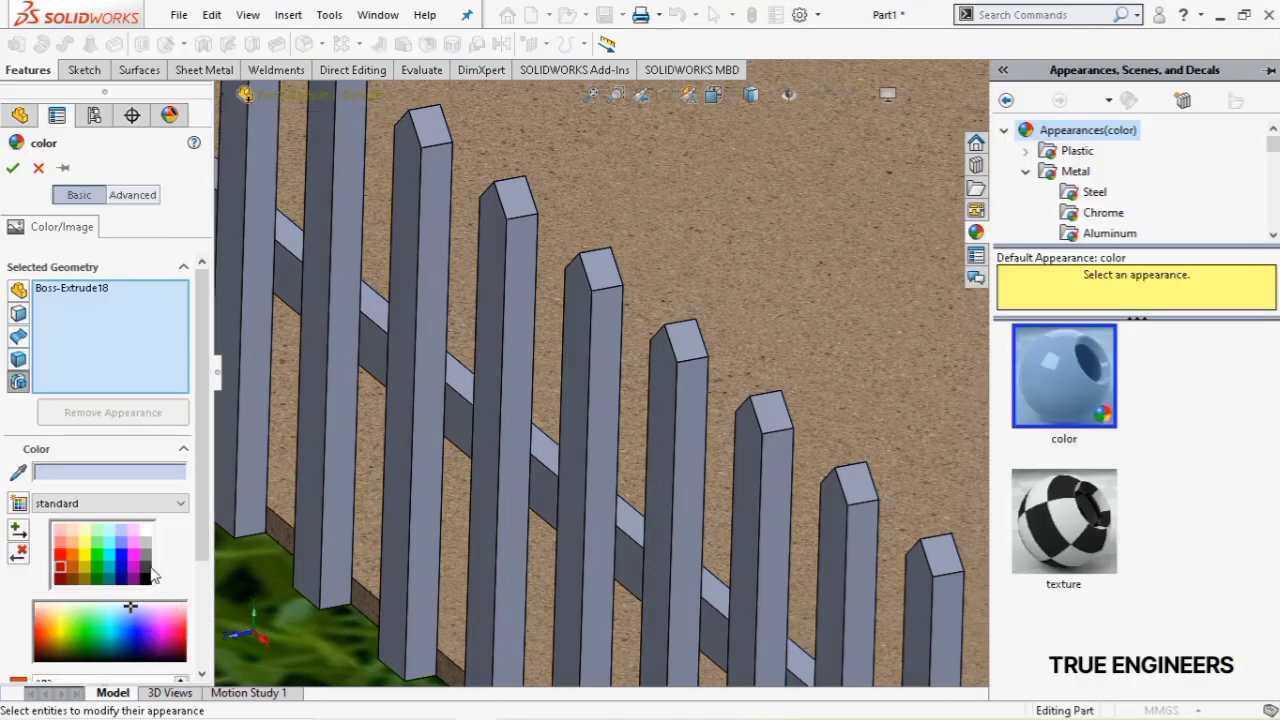
{"action": "left_click", "coordinate": [146, 576]}
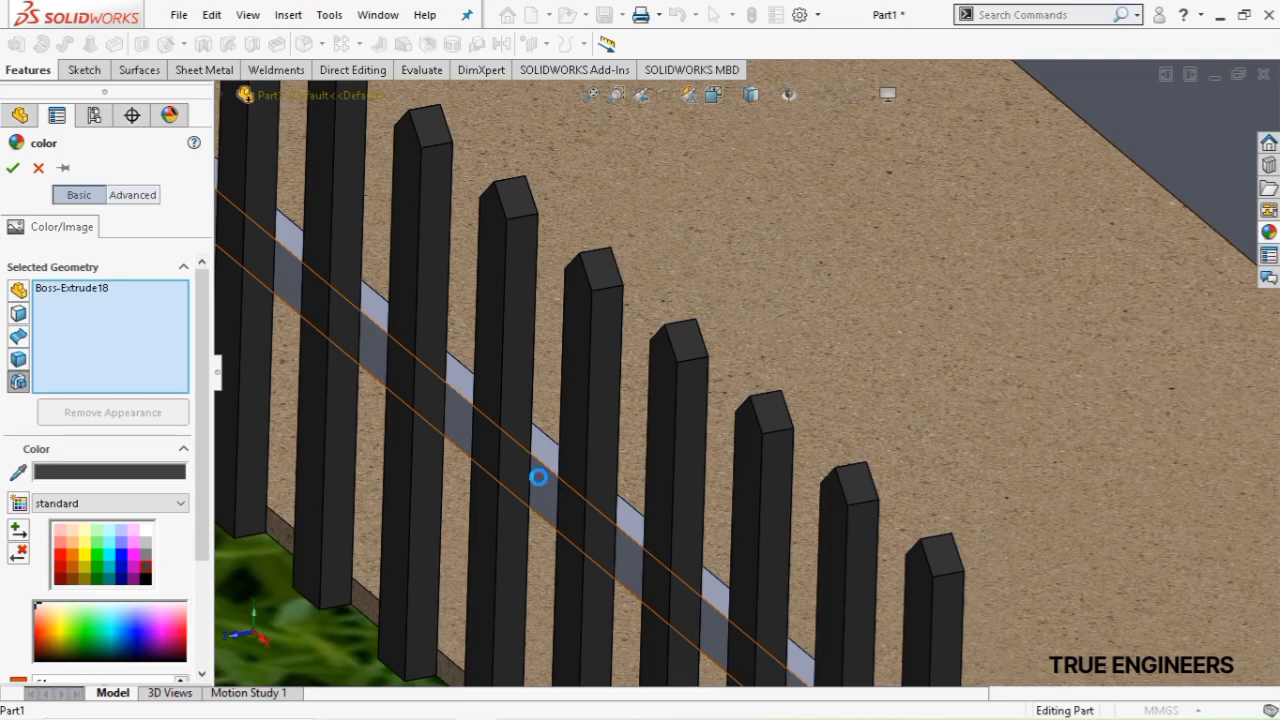
{"action": "left_click", "coordinate": [538, 477]}
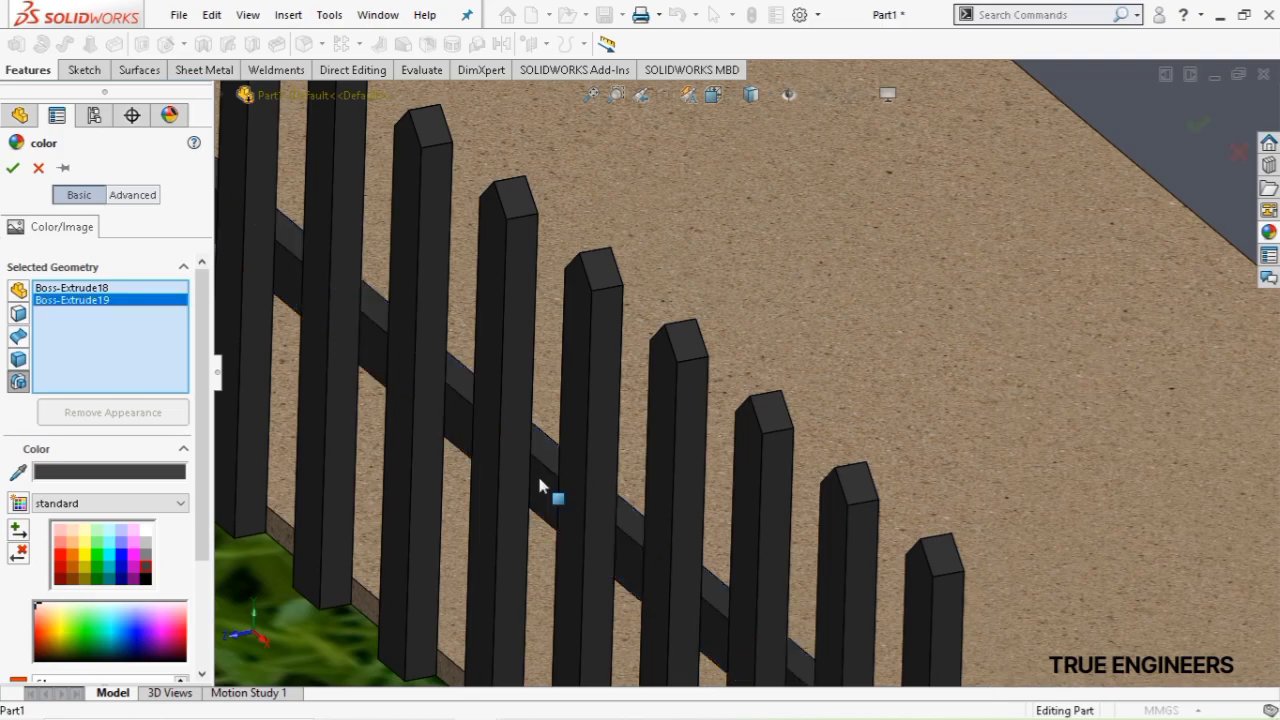
{"action": "left_click", "coordinate": [12, 170]}
Color only the scalloped medallion face on the front gable medium gray
{"action": "scroll", "coordinate": [519, 373], "scroll_direction": "up", "scroll_amount": 8}
{"action": "scroll", "coordinate": [521, 378], "scroll_direction": "up", "scroll_amount": 6}
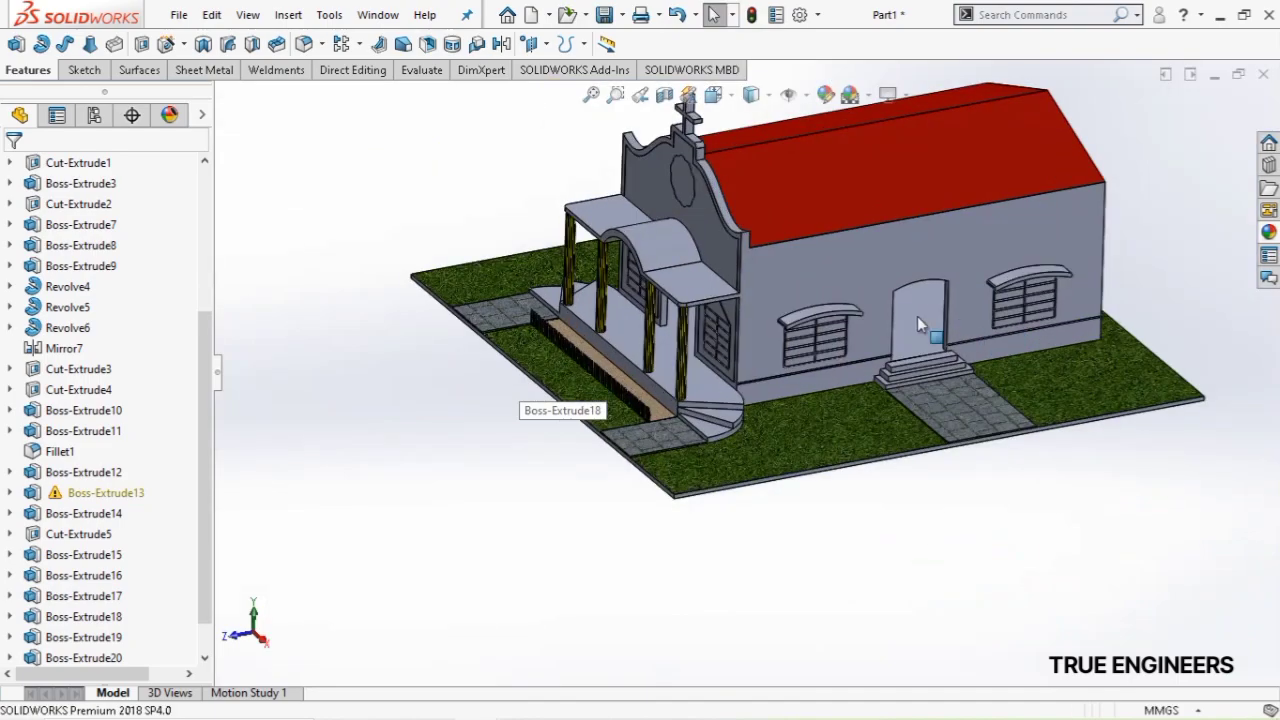
{"action": "scroll", "coordinate": [917, 316], "scroll_direction": "down", "scroll_amount": 2}
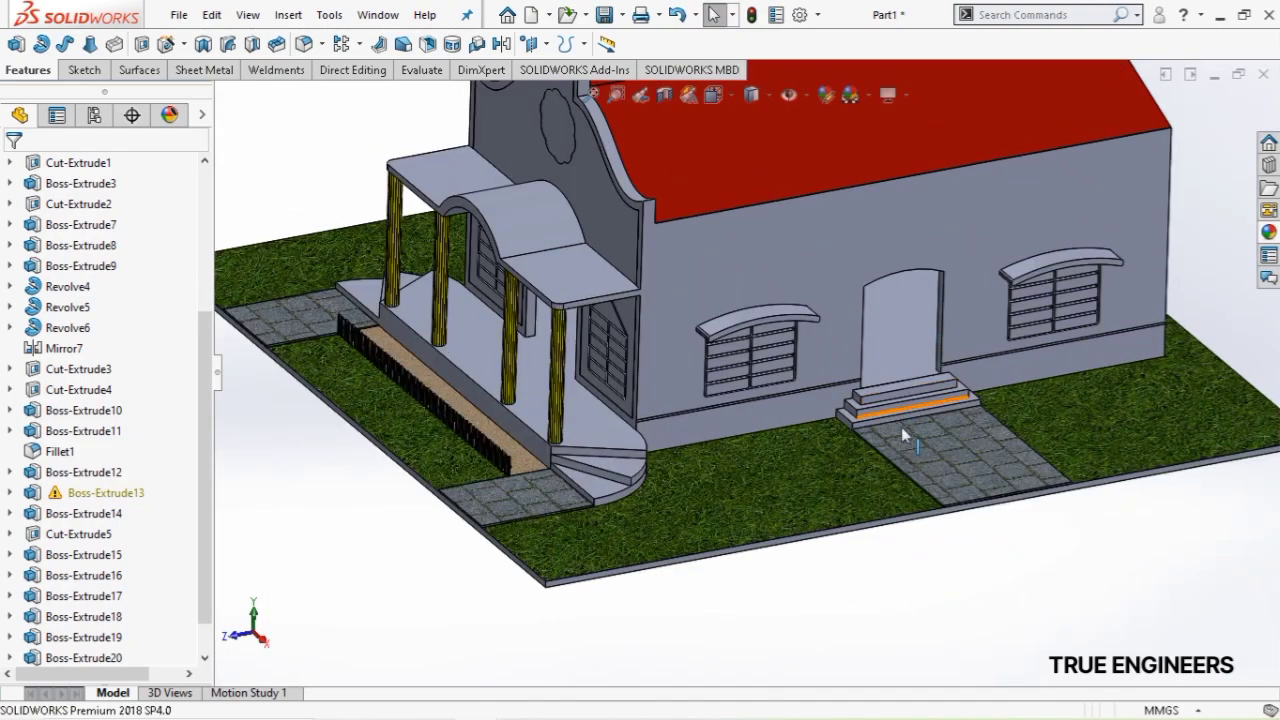
{"action": "left_click", "coordinate": [930, 450]}
{"action": "scroll", "coordinate": [770, 400], "scroll_direction": "up", "scroll_amount": 3}
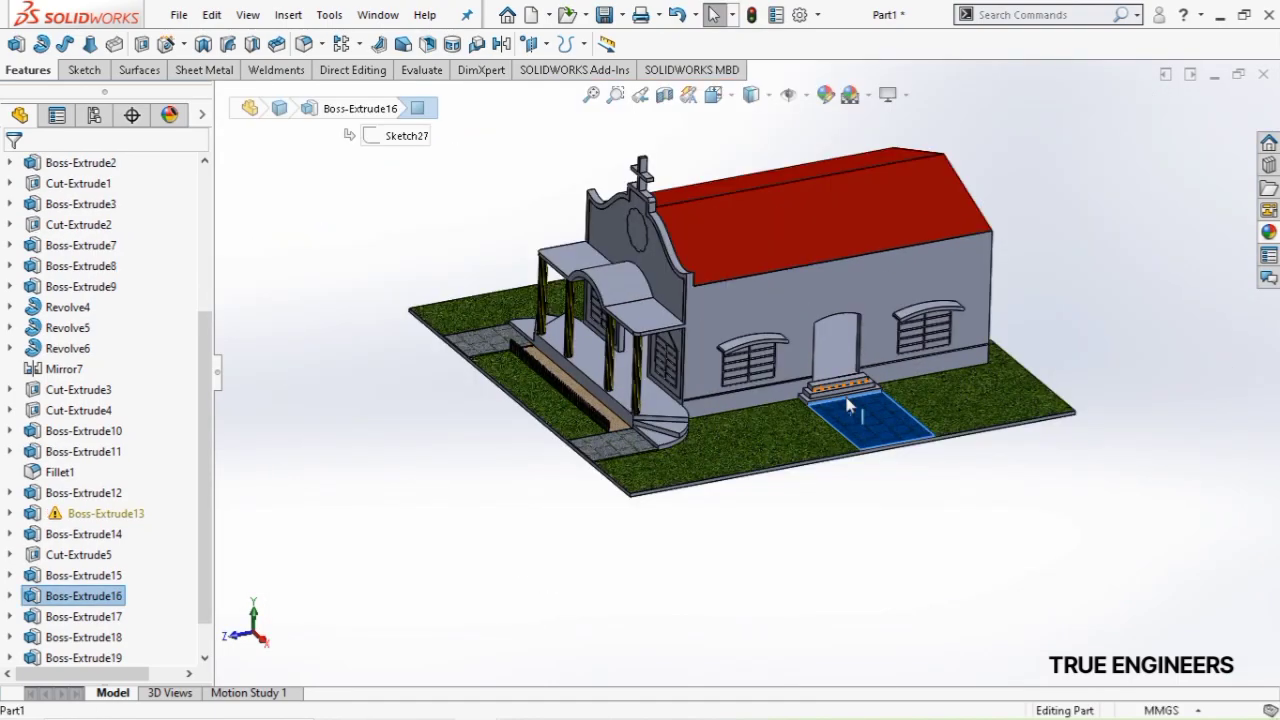
{"action": "scroll", "coordinate": [690, 250], "scroll_direction": "down", "scroll_amount": 2}
{"action": "left_click", "coordinate": [630, 250]}
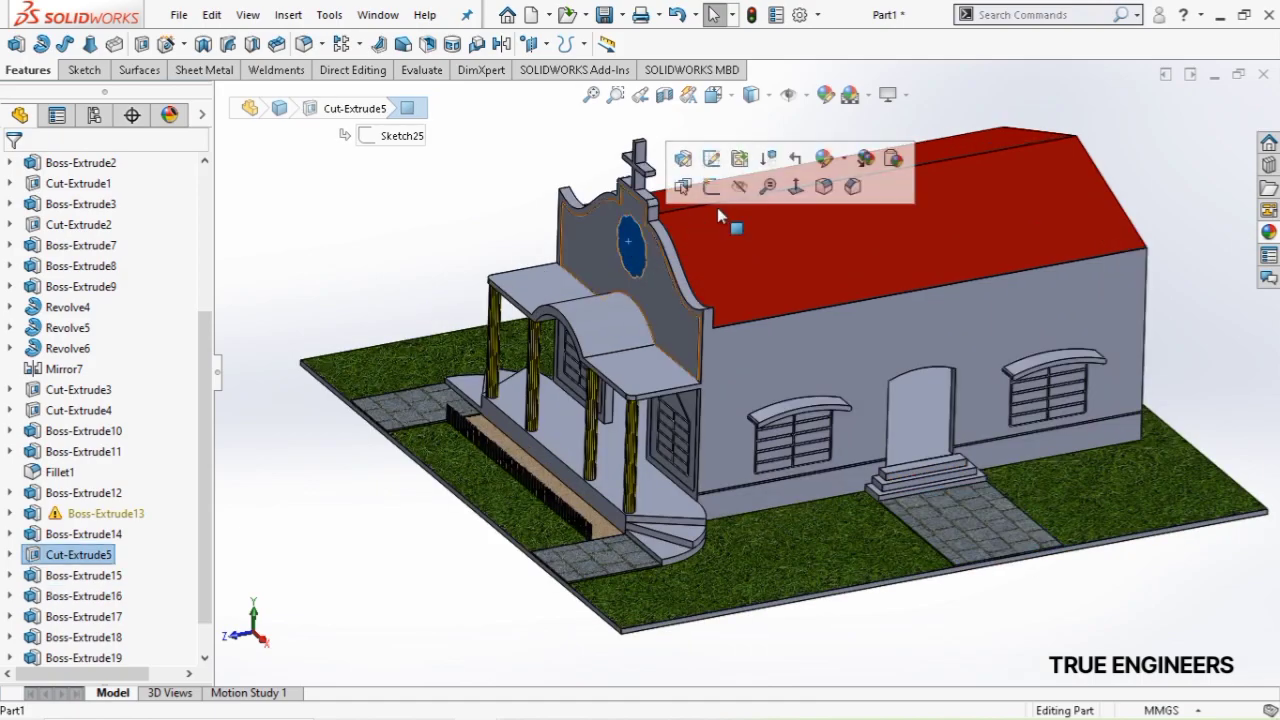
{"action": "left_click", "coordinate": [824, 157]}
{"action": "left_click", "coordinate": [862, 222]}
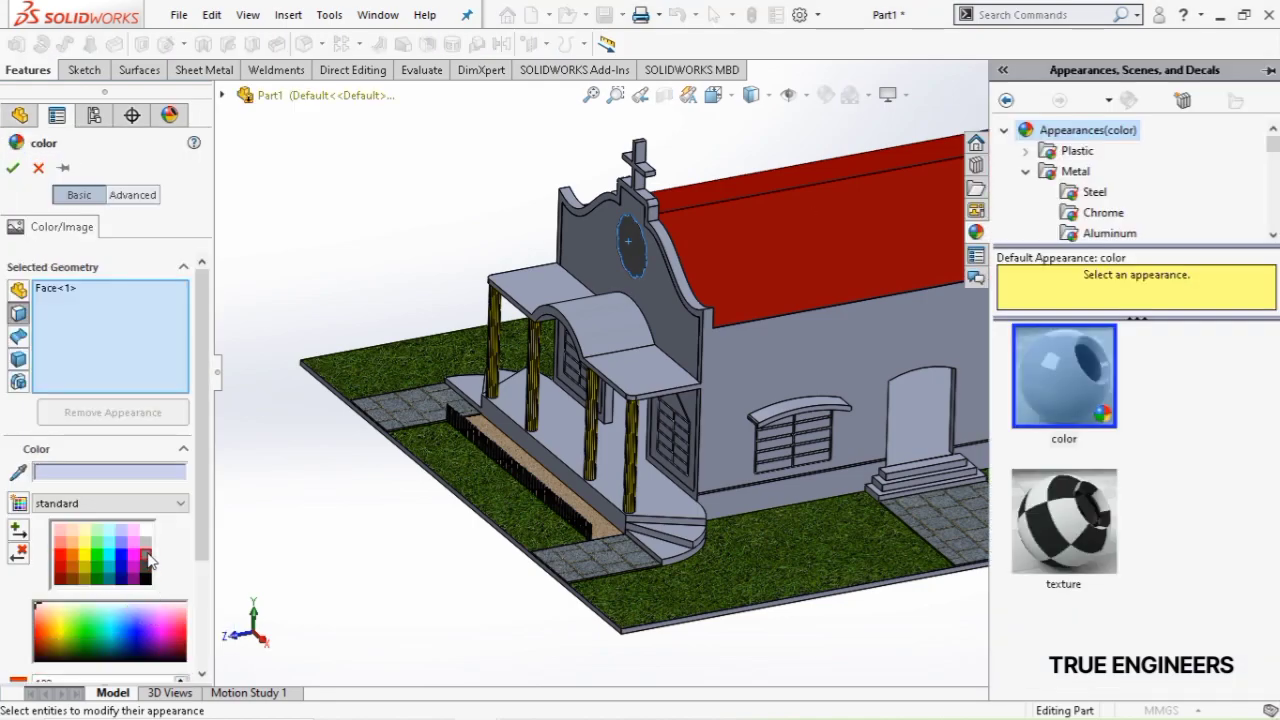
{"action": "left_click", "coordinate": [147, 556]}
{"action": "left_click", "coordinate": [13, 168]}
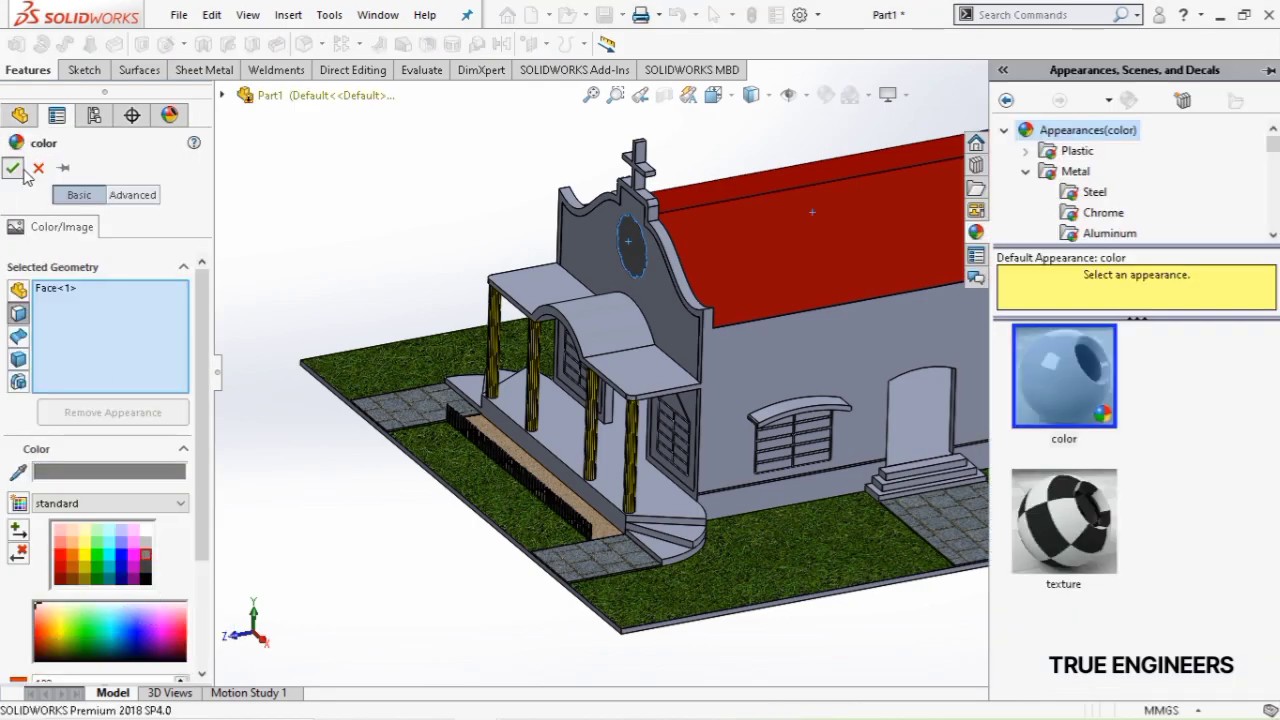
{"action": "scroll", "coordinate": [643, 188], "scroll_direction": "down", "scroll_amount": 5}
{"action": "scroll", "coordinate": [643, 188], "scroll_direction": "down", "scroll_amount": 2}
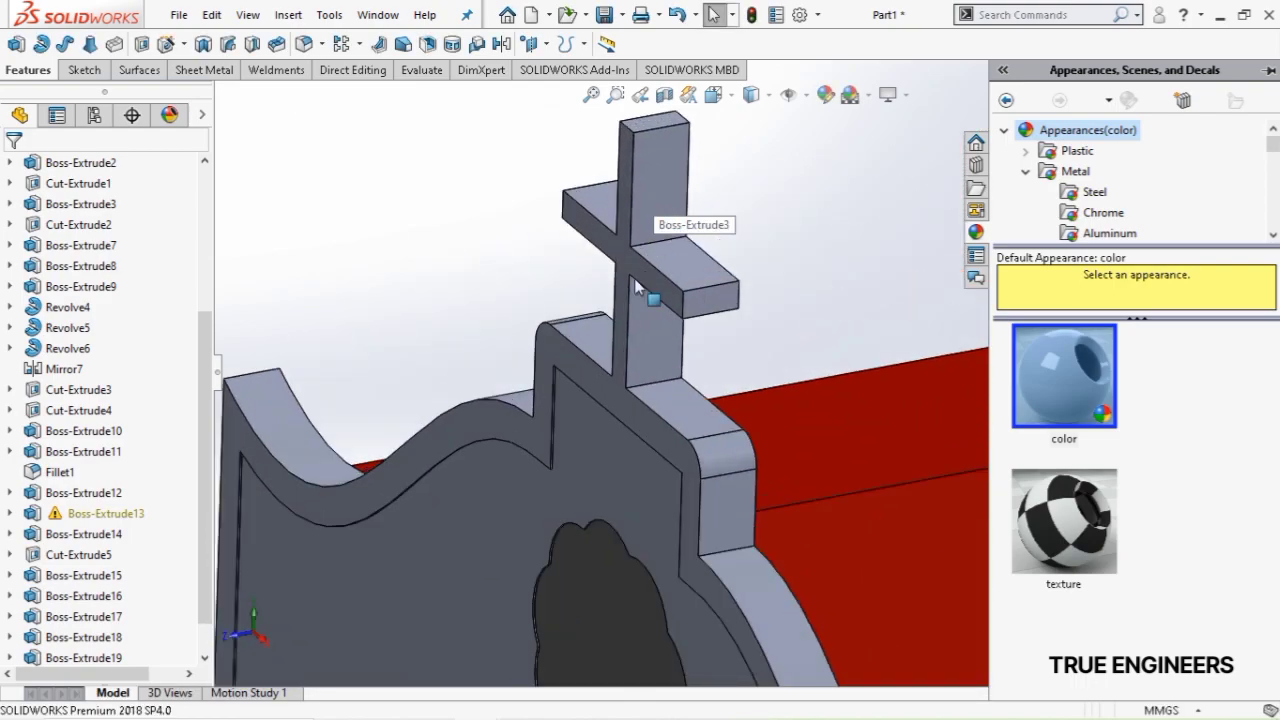
{"action": "left_click", "coordinate": [627, 258]}
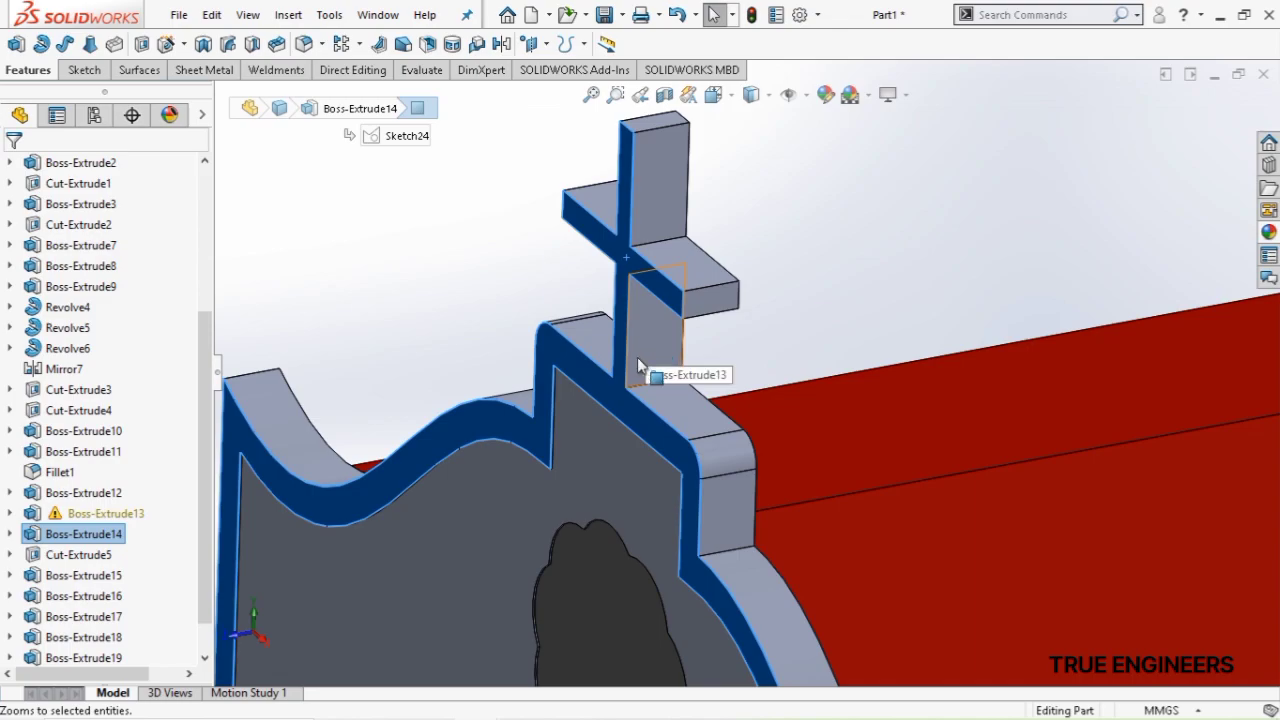
{"action": "scroll", "coordinate": [690, 321], "scroll_direction": "up", "scroll_amount": 3}
{"action": "left_click", "coordinate": [520, 326]}
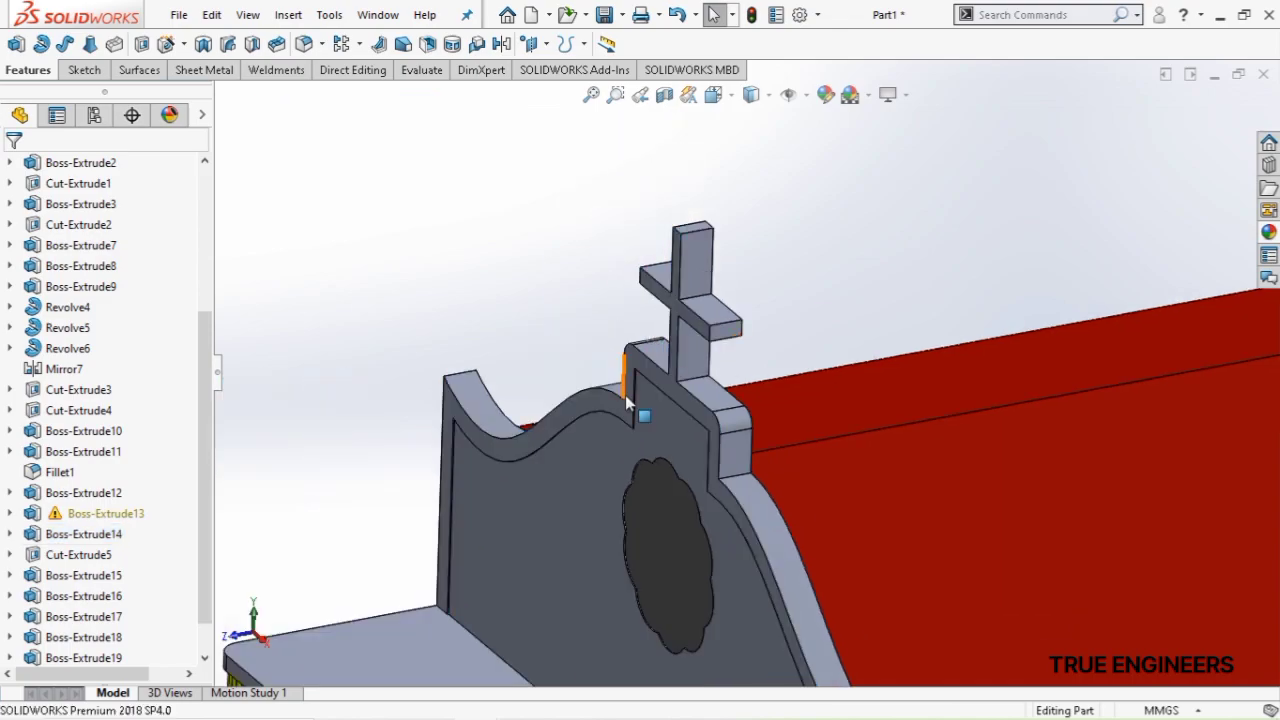
Color the arched window canopy feature on the side wall dark red, matching the roof
{"action": "scroll", "coordinate": [625, 395], "scroll_direction": "up", "scroll_amount": 5}
{"action": "scroll", "coordinate": [859, 553], "scroll_direction": "up", "scroll_amount": 2}
{"action": "scroll", "coordinate": [765, 368], "scroll_direction": "down", "scroll_amount": 6}
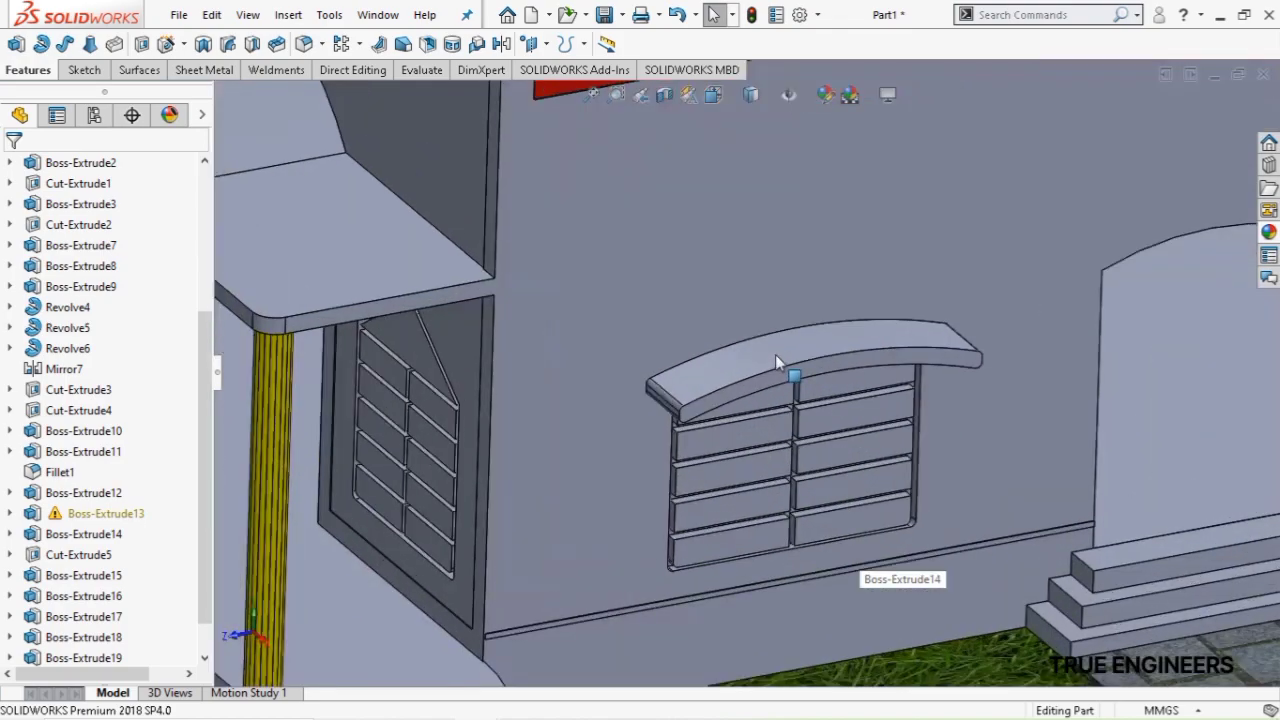
{"action": "left_click", "coordinate": [775, 362]}
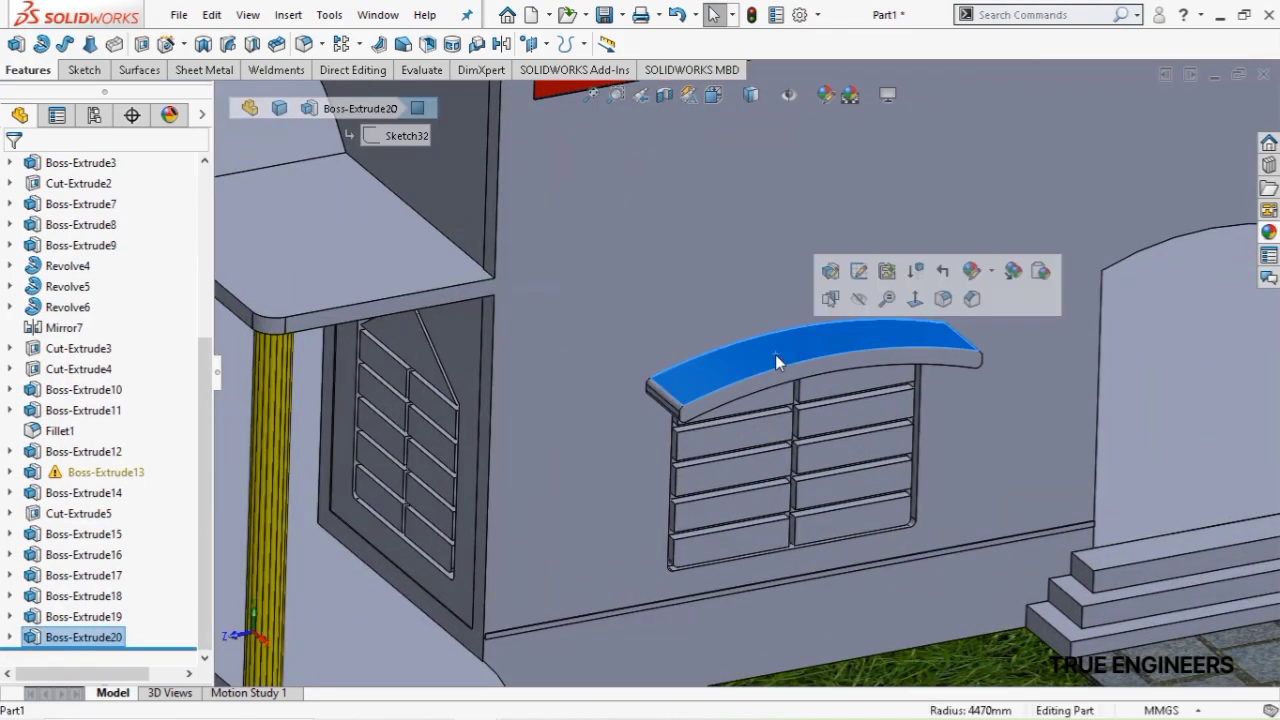
{"action": "left_click", "coordinate": [991, 272]}
{"action": "left_click", "coordinate": [1013, 336]}
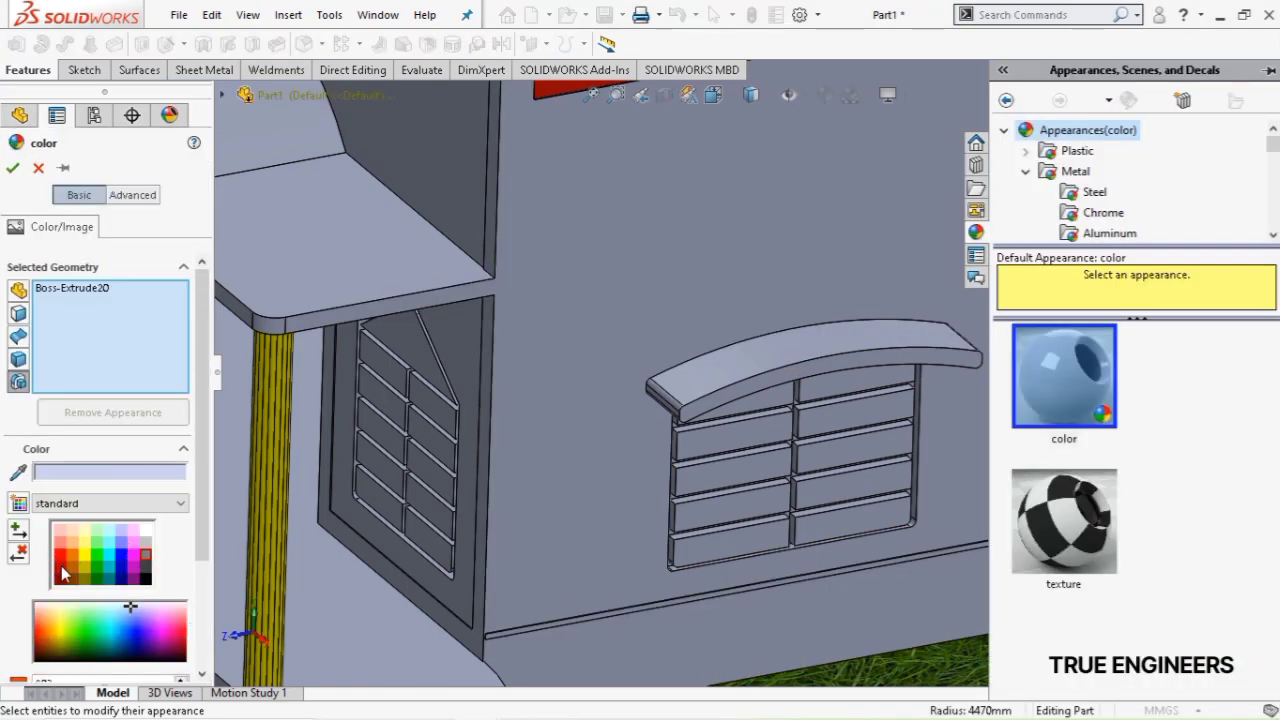
{"action": "left_click", "coordinate": [64, 573]}
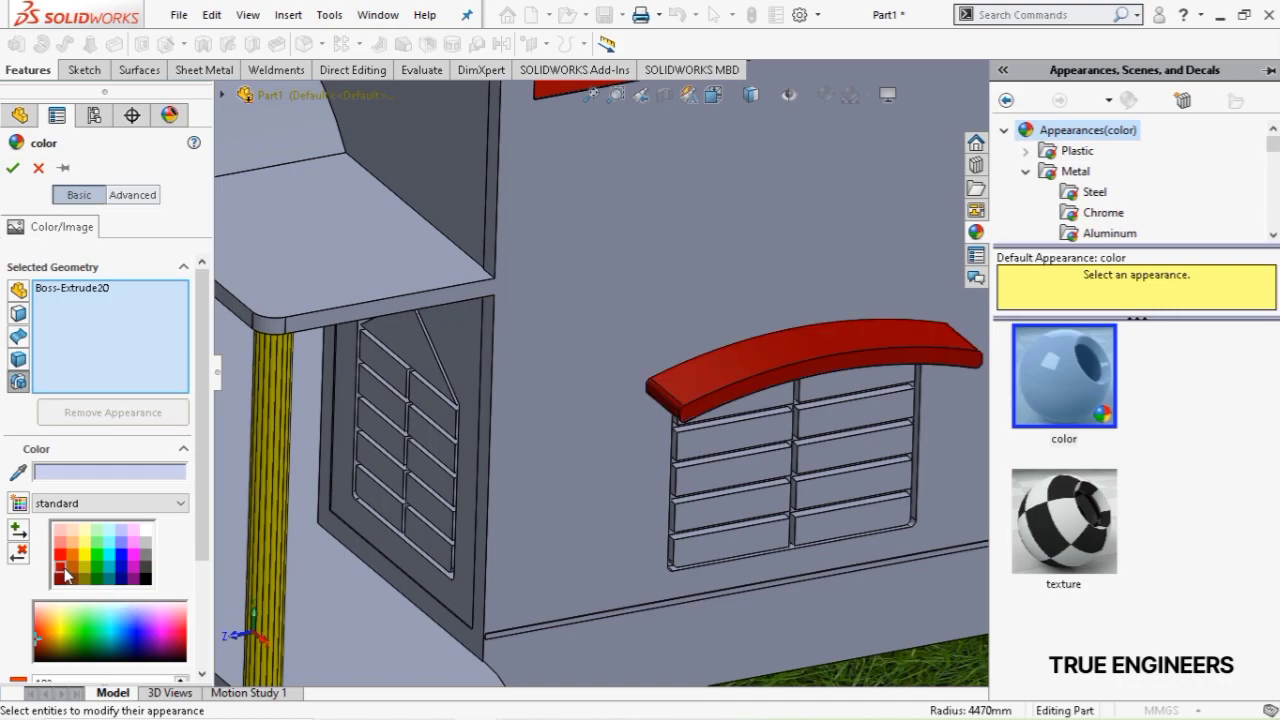
{"action": "left_click", "coordinate": [12, 168]}
Rescale the paving stone 2d appearance on the walkway feature beside the porch steps to a finer stone pattern
{"action": "scroll", "coordinate": [679, 436], "scroll_direction": "up", "scroll_amount": 5}
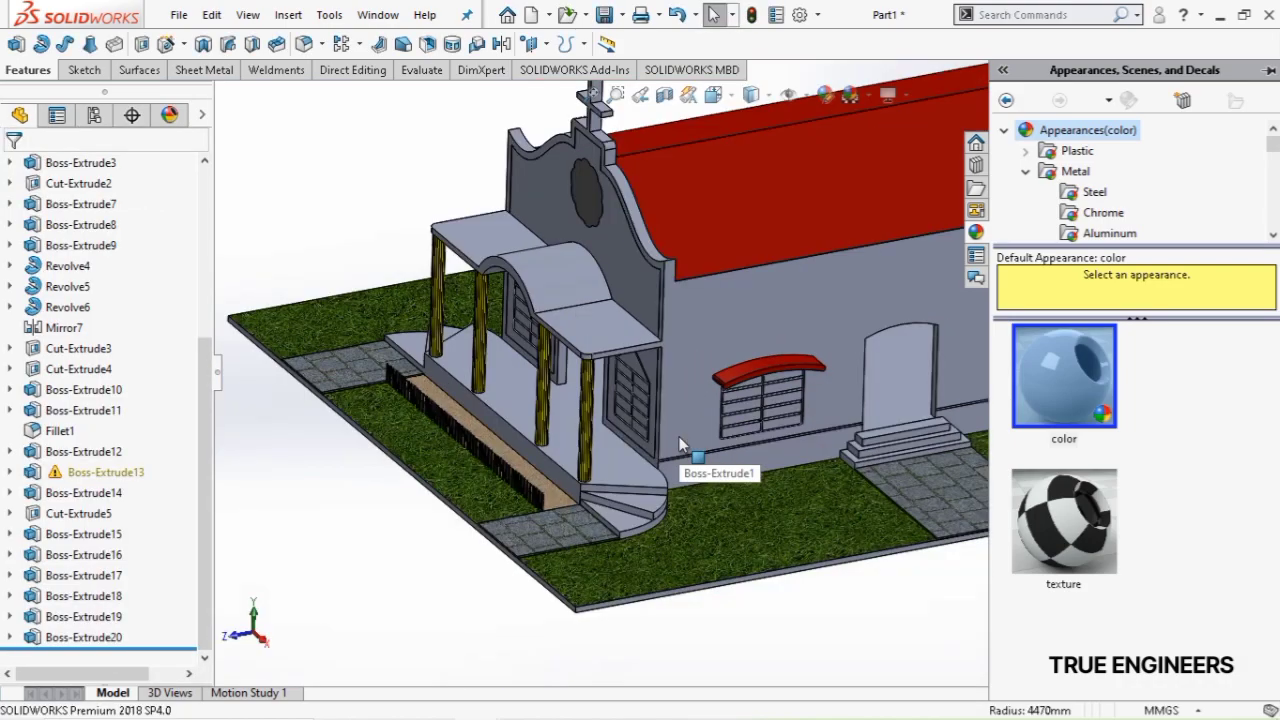
{"action": "scroll", "coordinate": [679, 437], "scroll_direction": "up", "scroll_amount": 2}
{"action": "scroll", "coordinate": [660, 505], "scroll_direction": "down", "scroll_amount": 6}
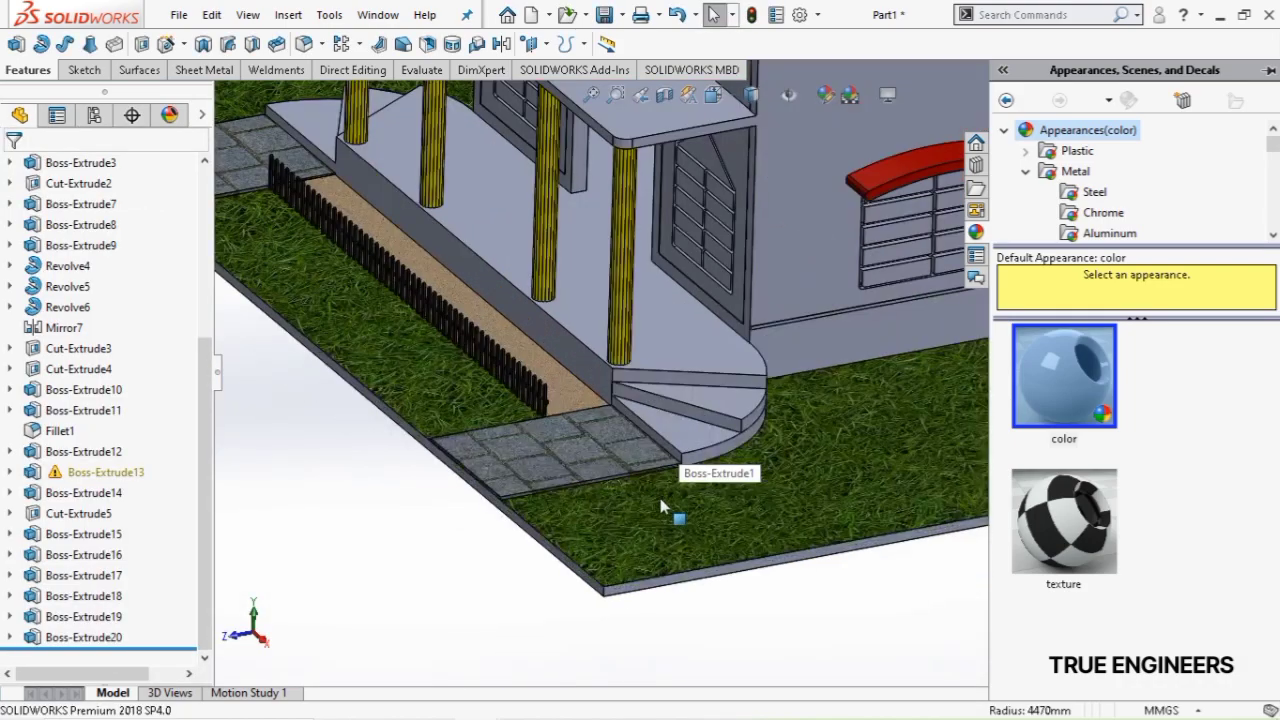
{"action": "left_click", "coordinate": [562, 458]}
{"action": "left_click", "coordinate": [770, 376]}
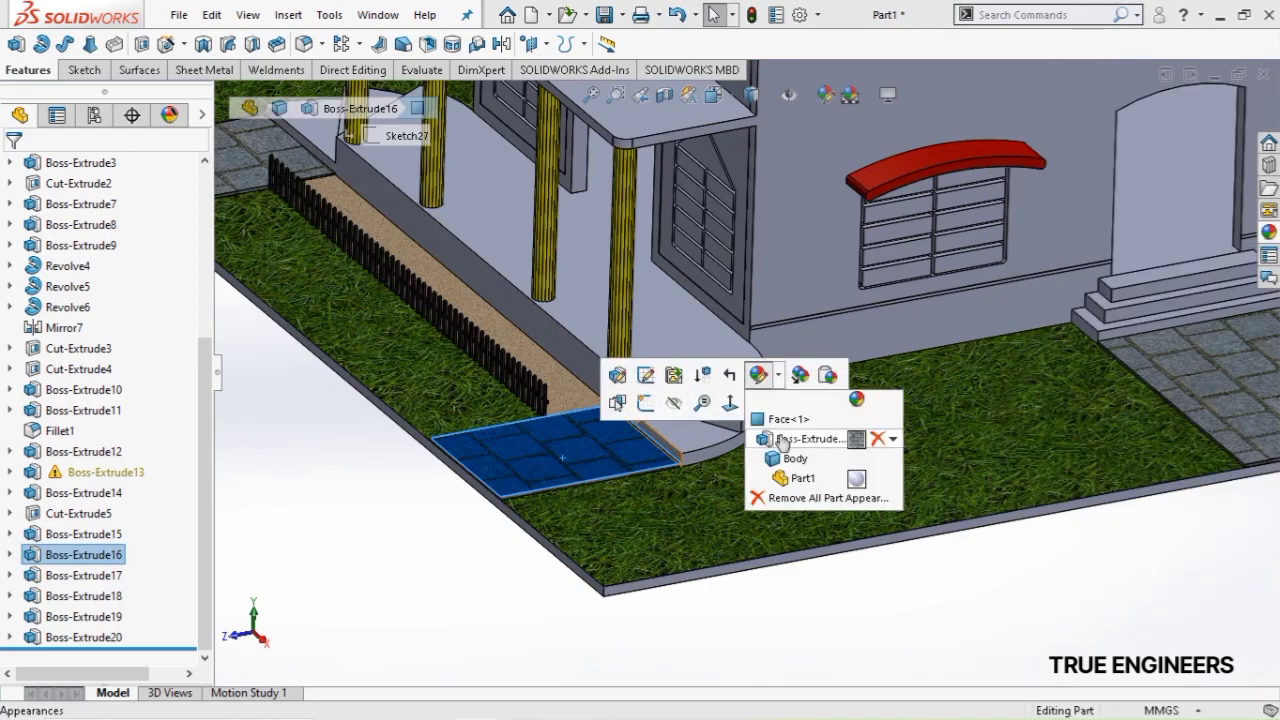
{"action": "left_click", "coordinate": [787, 419]}
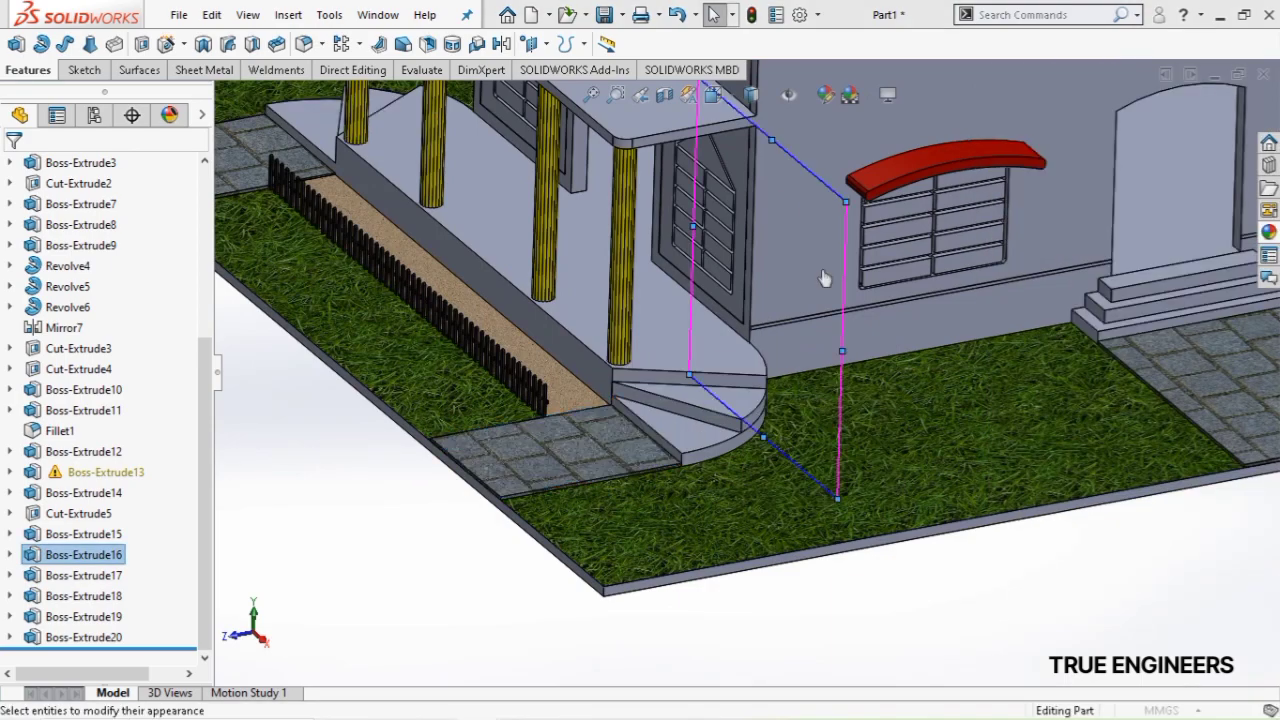
{"action": "left_click", "coordinate": [714, 95]}
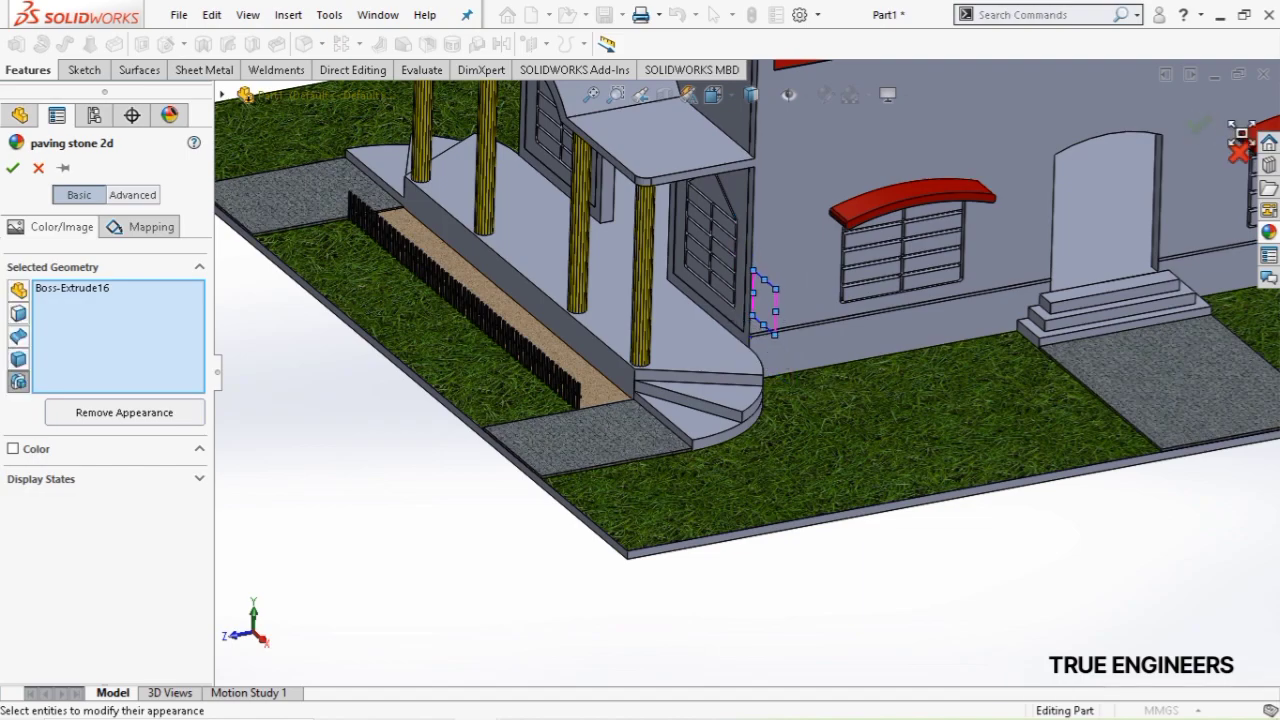
{"action": "left_click", "coordinate": [1199, 125]}
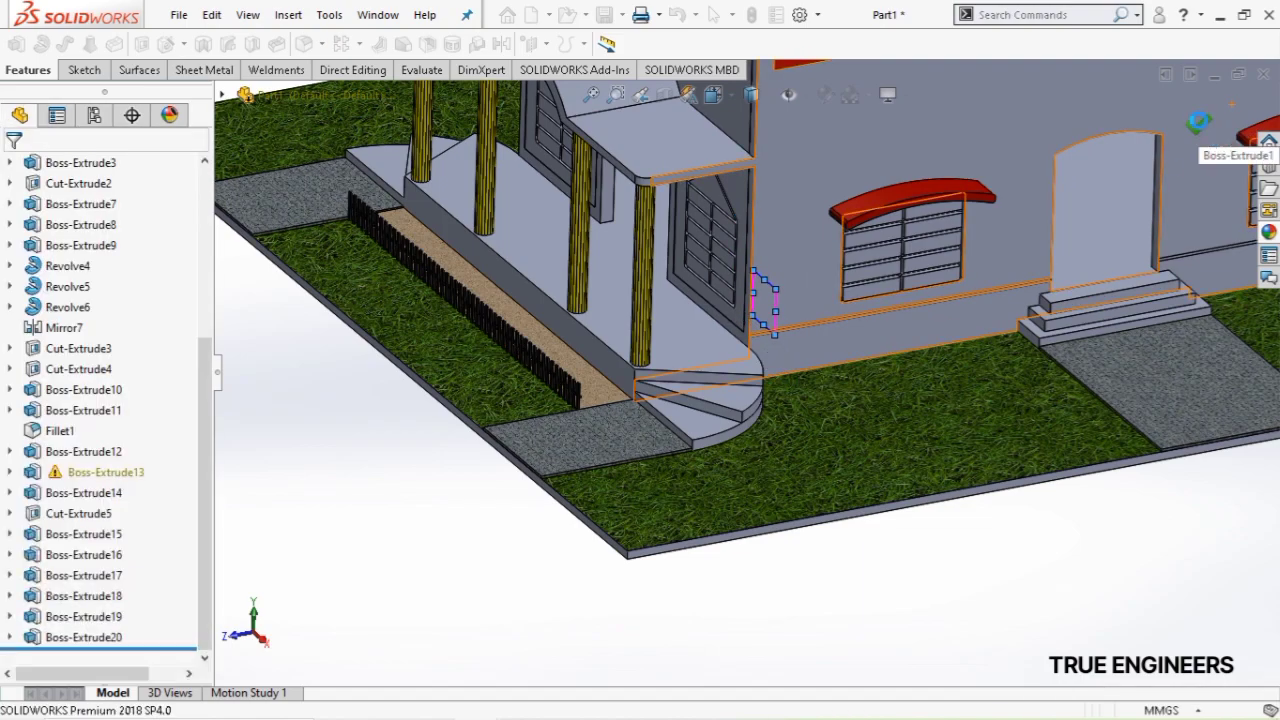
Collapse the feature tree, switch to the Trimetric view and examine the colored church from the front and side
{"action": "left_click", "coordinate": [881, 428]}
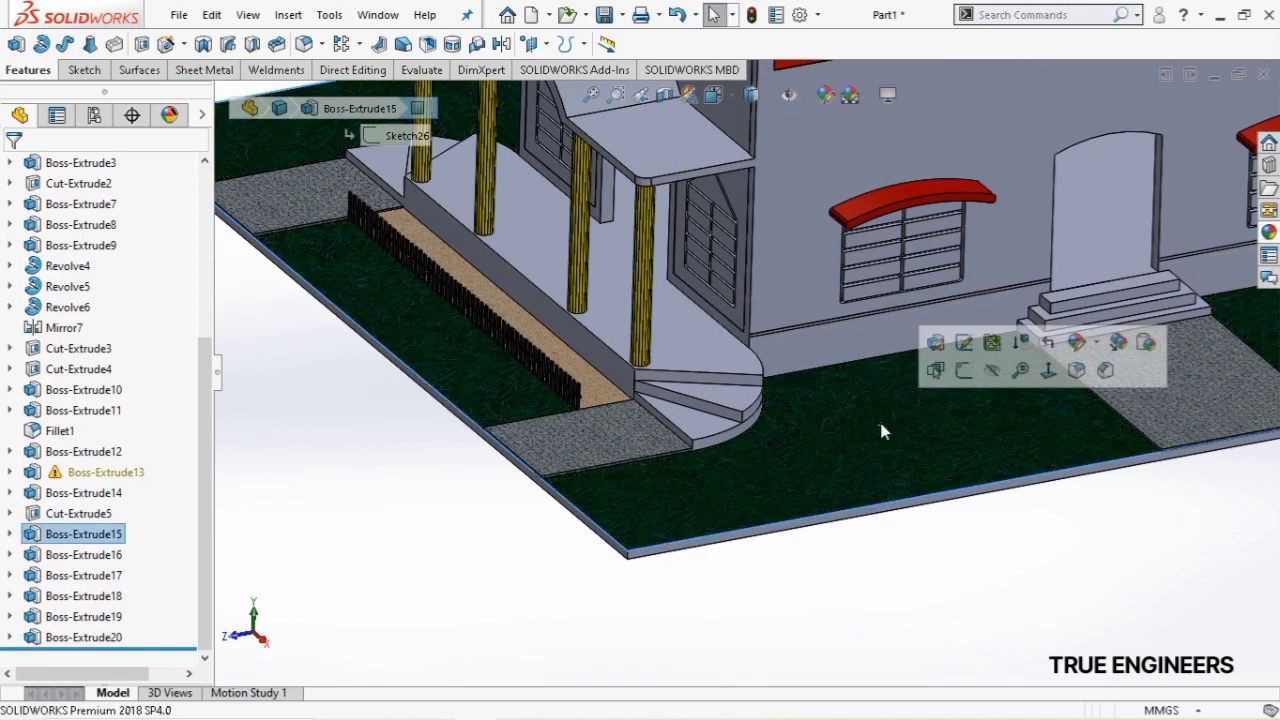
{"action": "scroll", "coordinate": [921, 529], "scroll_direction": "up", "scroll_amount": 3}
{"action": "left_click", "coordinate": [937, 552]}
{"action": "scroll", "coordinate": [842, 386], "scroll_direction": "up", "scroll_amount": 4}
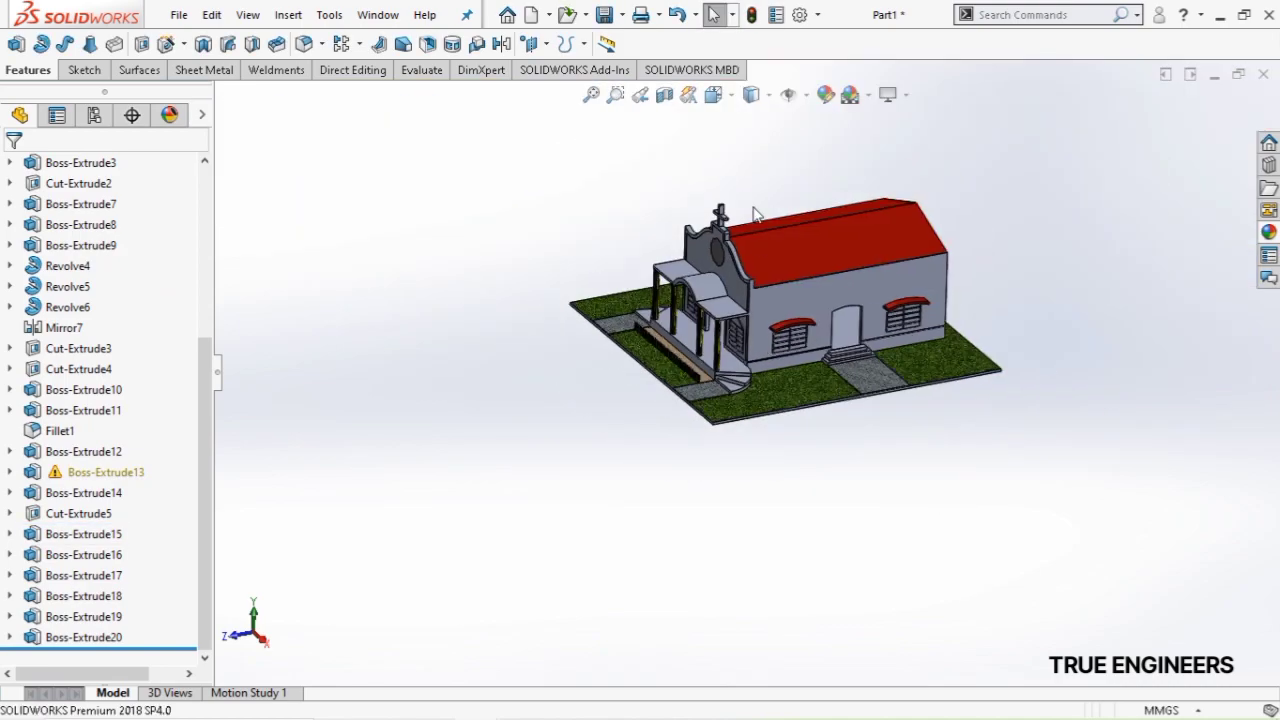
{"action": "scroll", "coordinate": [755, 210], "scroll_direction": "down", "scroll_amount": 3}
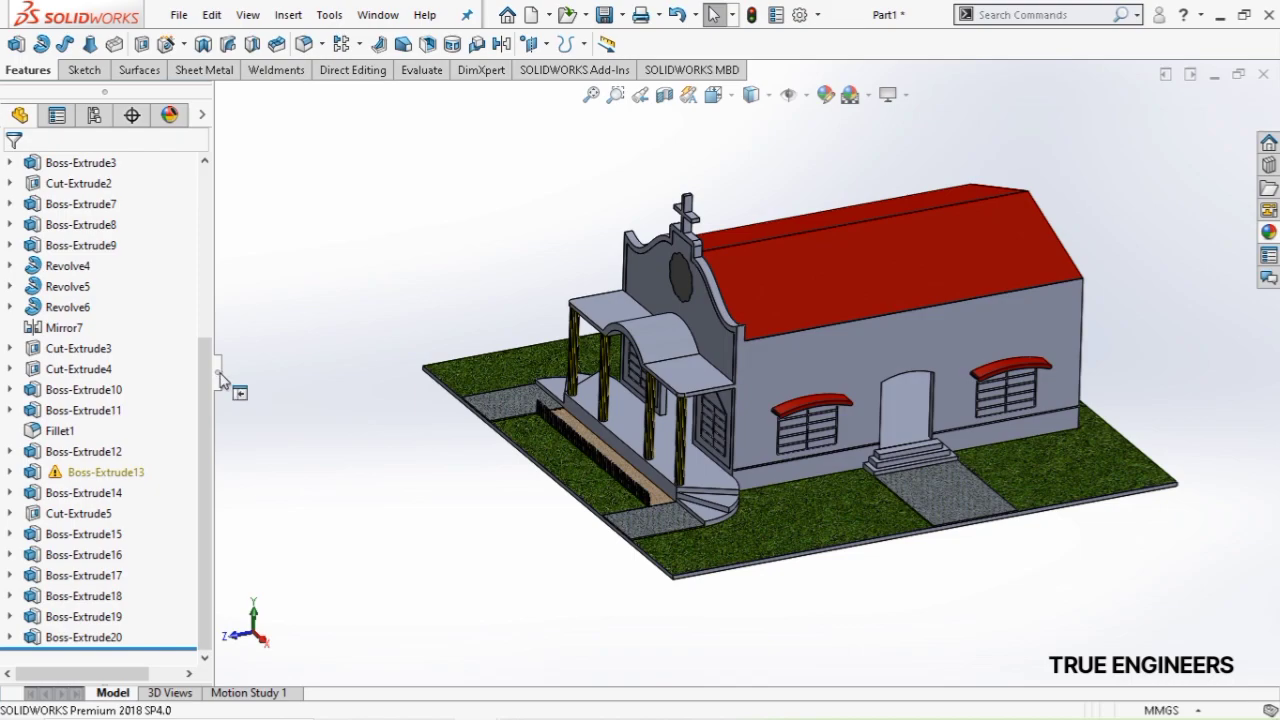
{"action": "left_click", "coordinate": [219, 373]}
{"action": "left_click", "coordinate": [656, 99]}
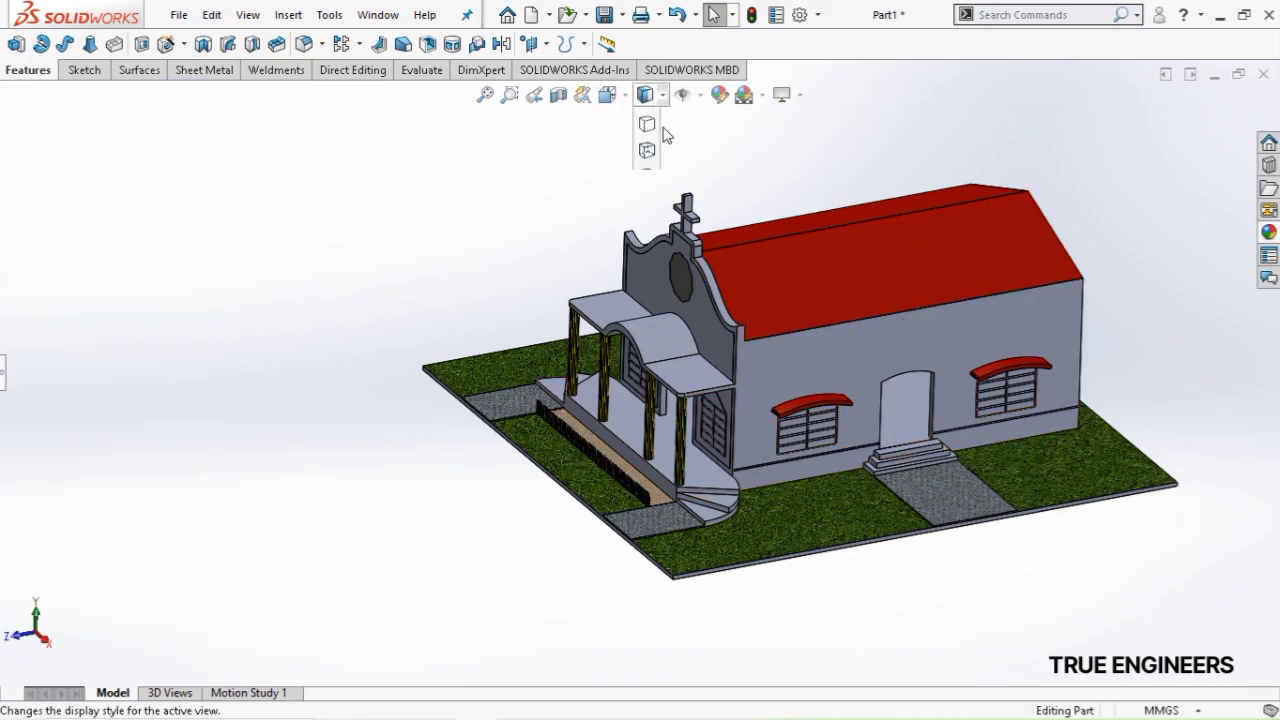
{"action": "left_click", "coordinate": [607, 94]}
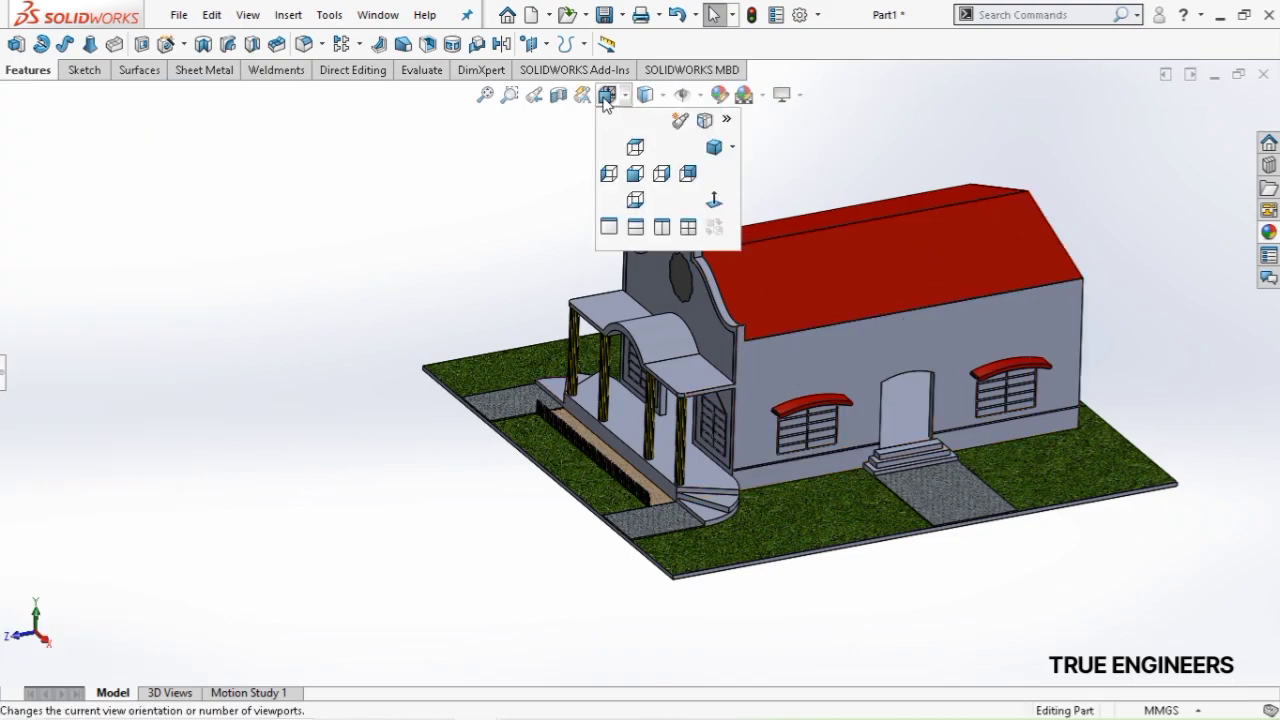
{"action": "left_click", "coordinate": [716, 150]}
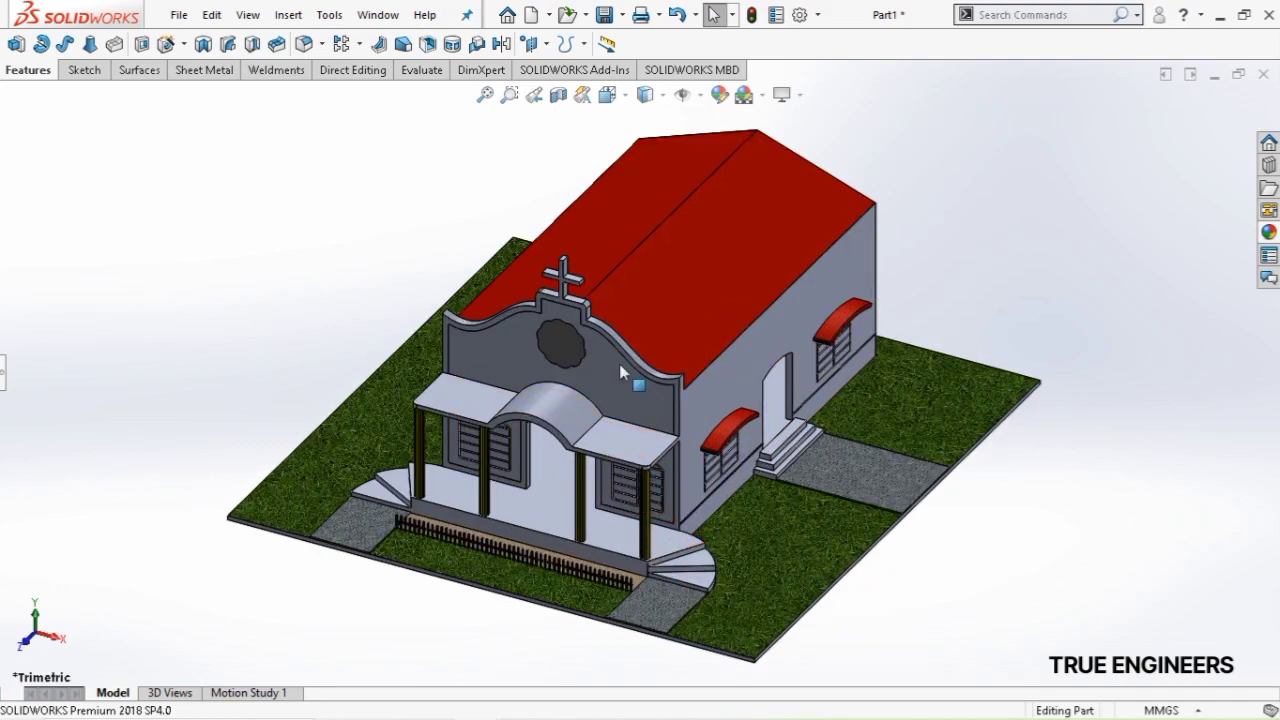
{"action": "scroll", "coordinate": [617, 345], "scroll_direction": "down", "scroll_amount": 2}
{"action": "middle_click_drag", "start_coordinate": [643, 594], "coordinate": [588, 535]}
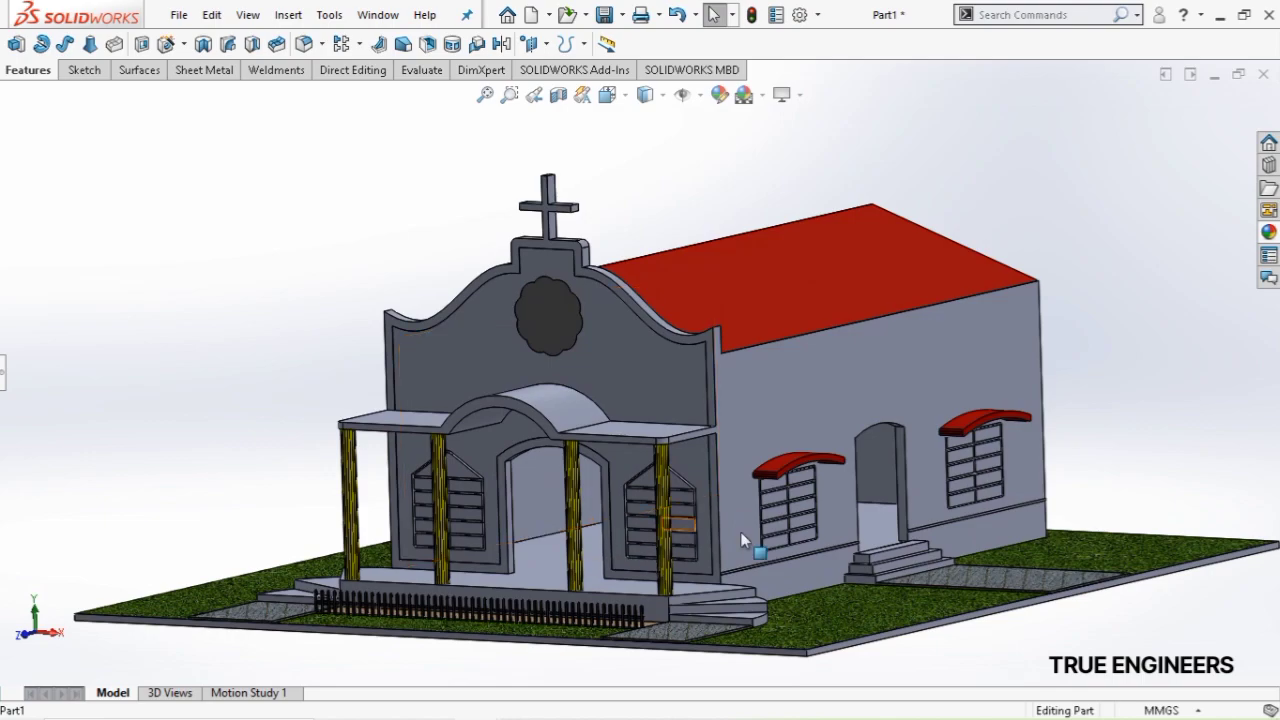
{"action": "scroll", "coordinate": [722, 527], "scroll_direction": "up", "scroll_amount": 3}
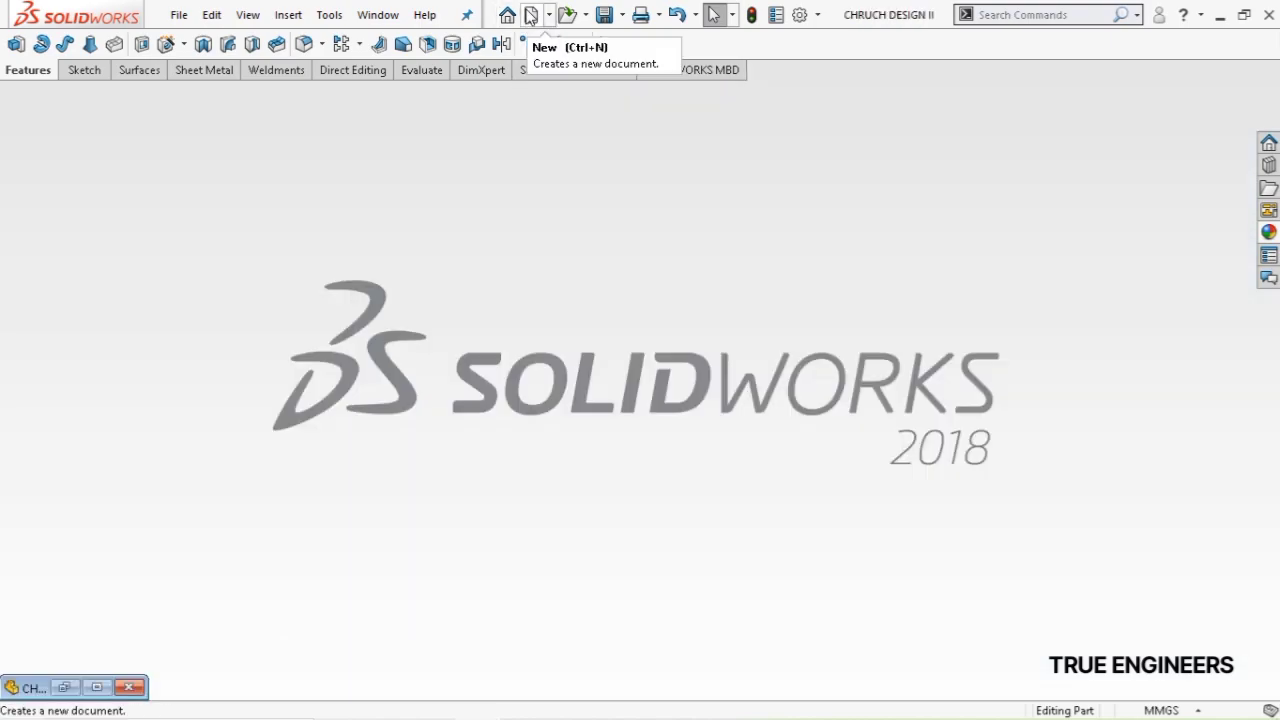
Create a new assembly and place the CHRUCH DESIGN II part as its first component
{"action": "left_click", "coordinate": [530, 14]}
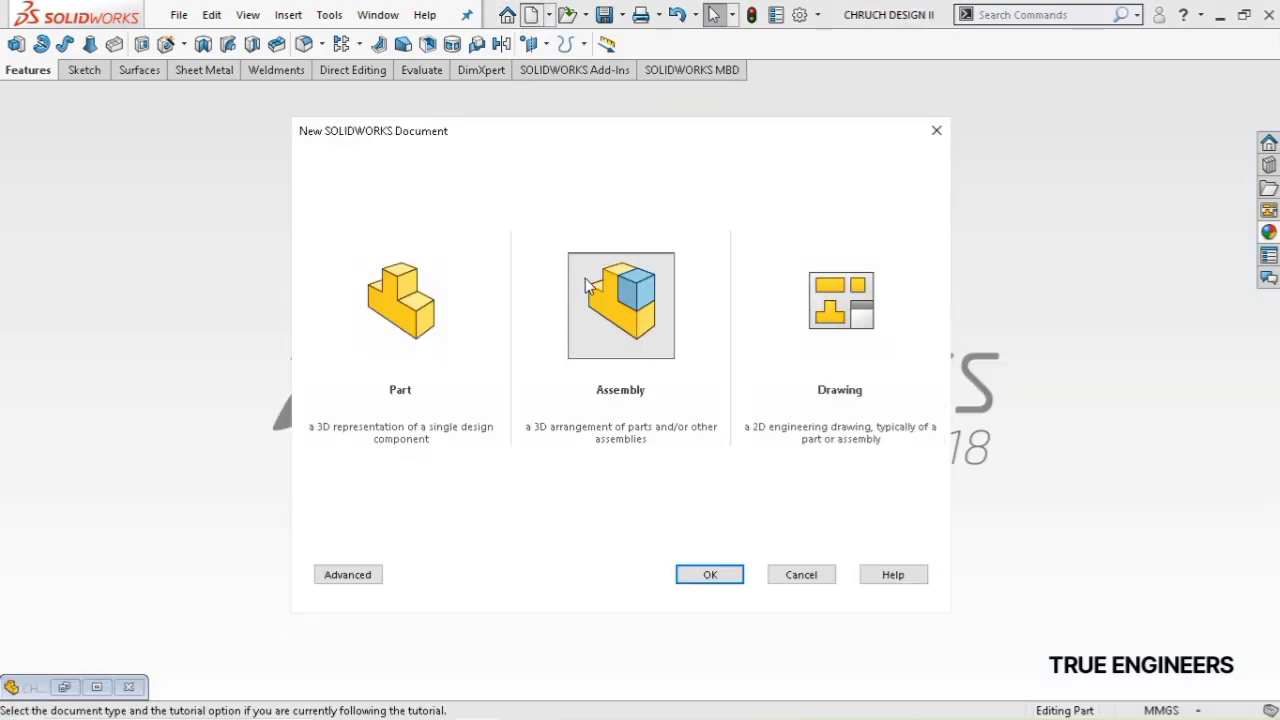
{"action": "left_click", "coordinate": [696, 574]}
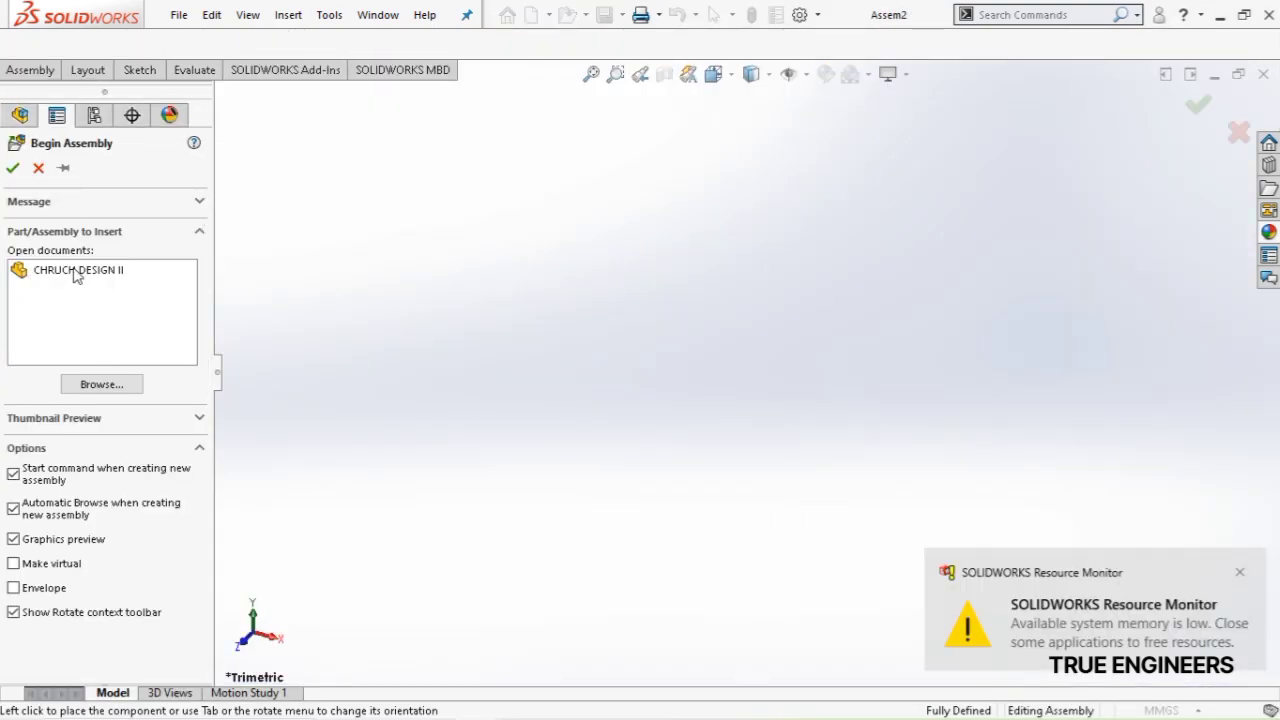
{"action": "left_click", "coordinate": [74, 270]}
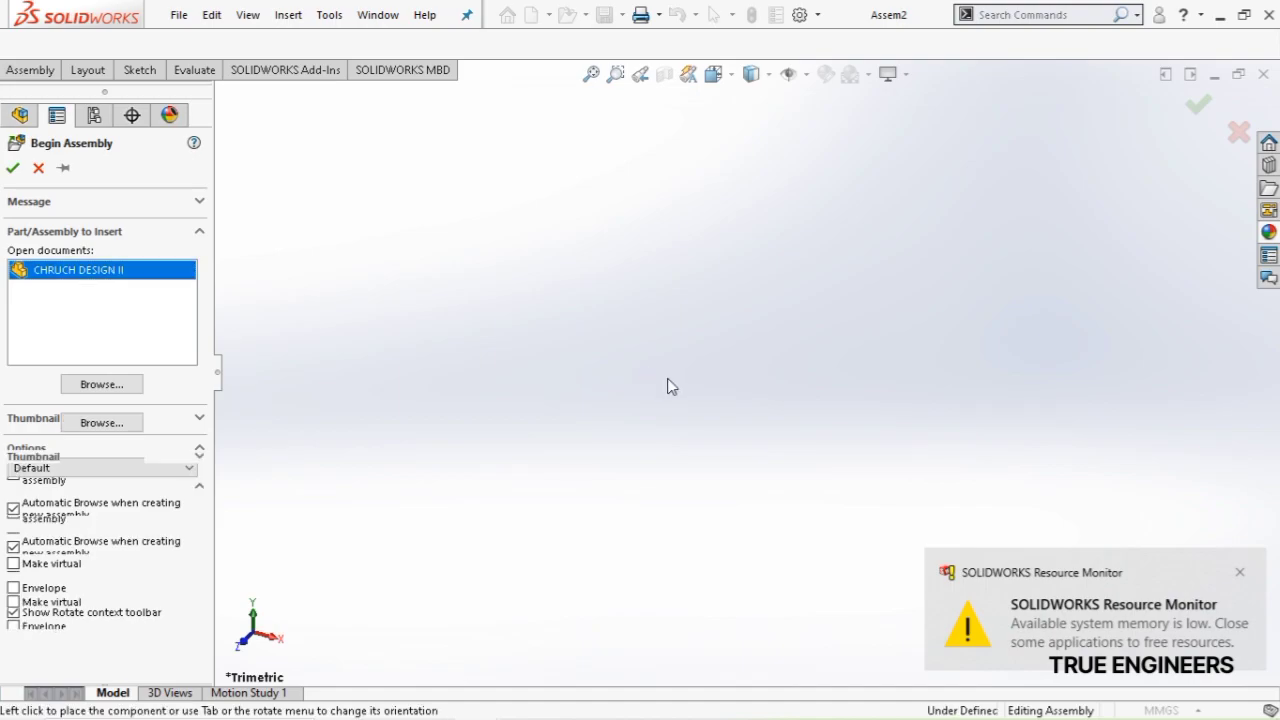
{"action": "left_click", "coordinate": [683, 400]}
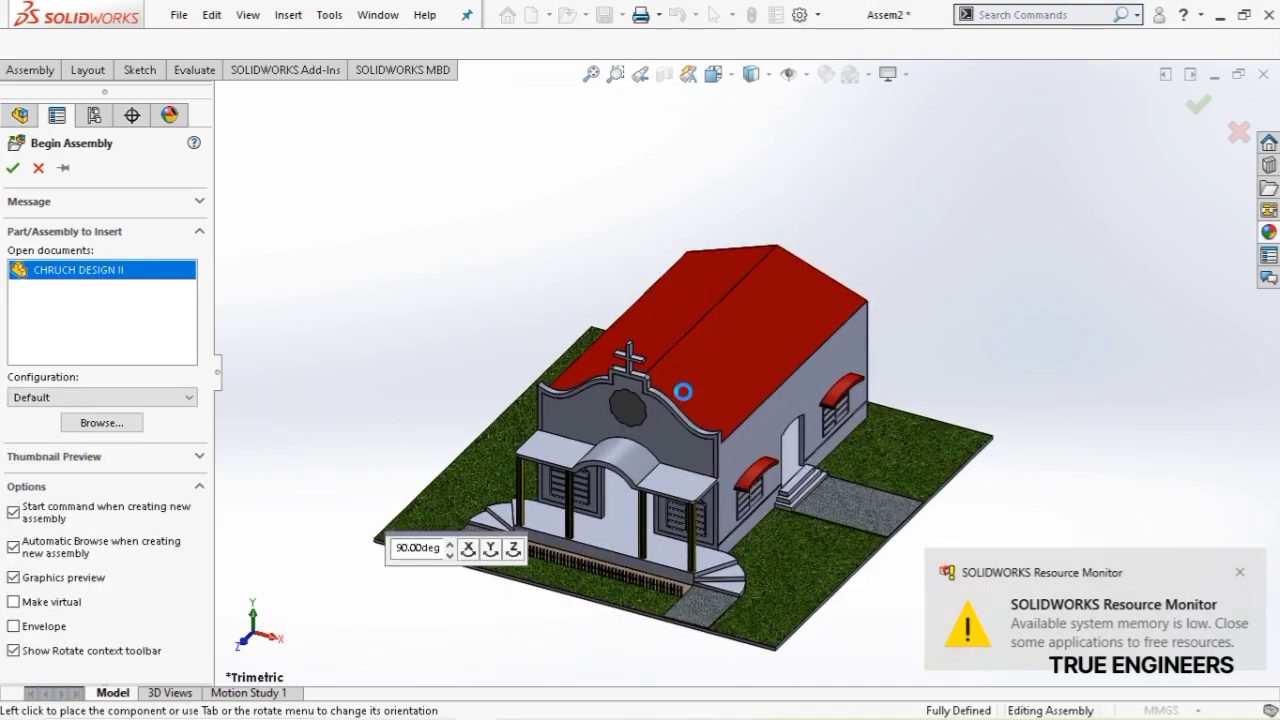
Insert the planta part from New Volume (E:) and place it just off the slab's front edge near the walkway
{"action": "left_click", "coordinate": [28, 70]}
{"action": "left_click", "coordinate": [37, 45]}
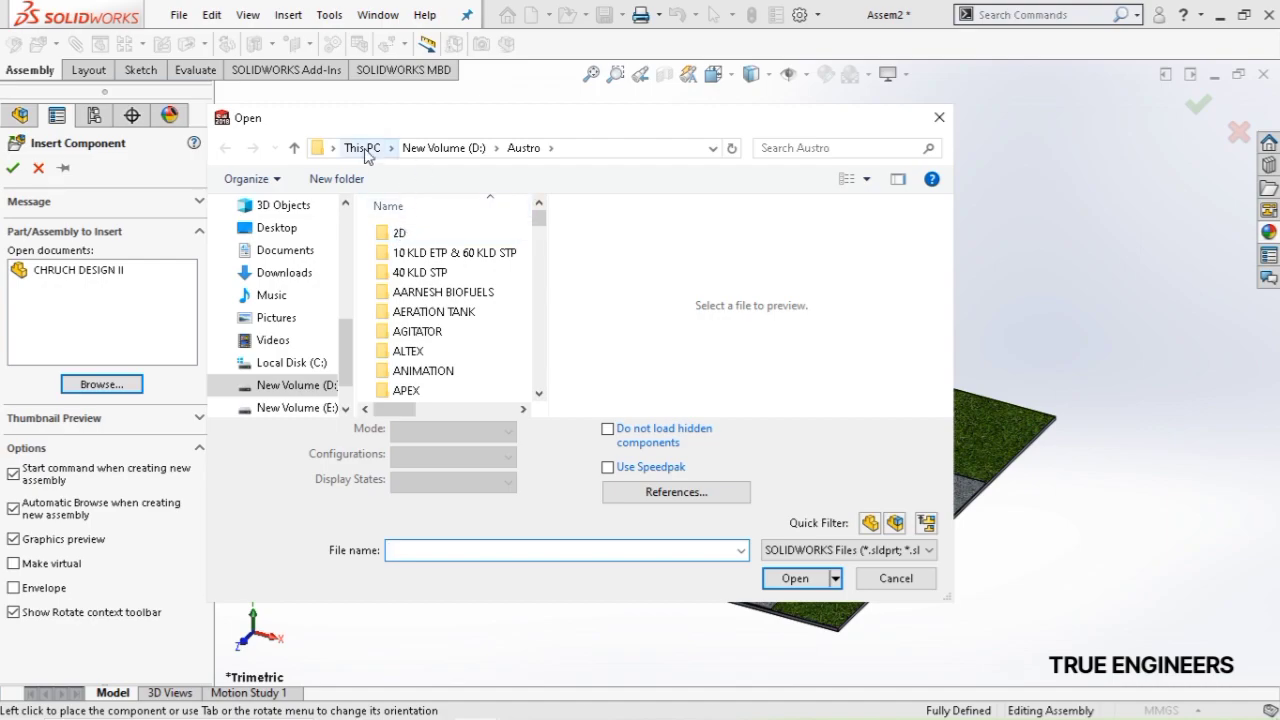
{"action": "left_click", "coordinate": [364, 148]}
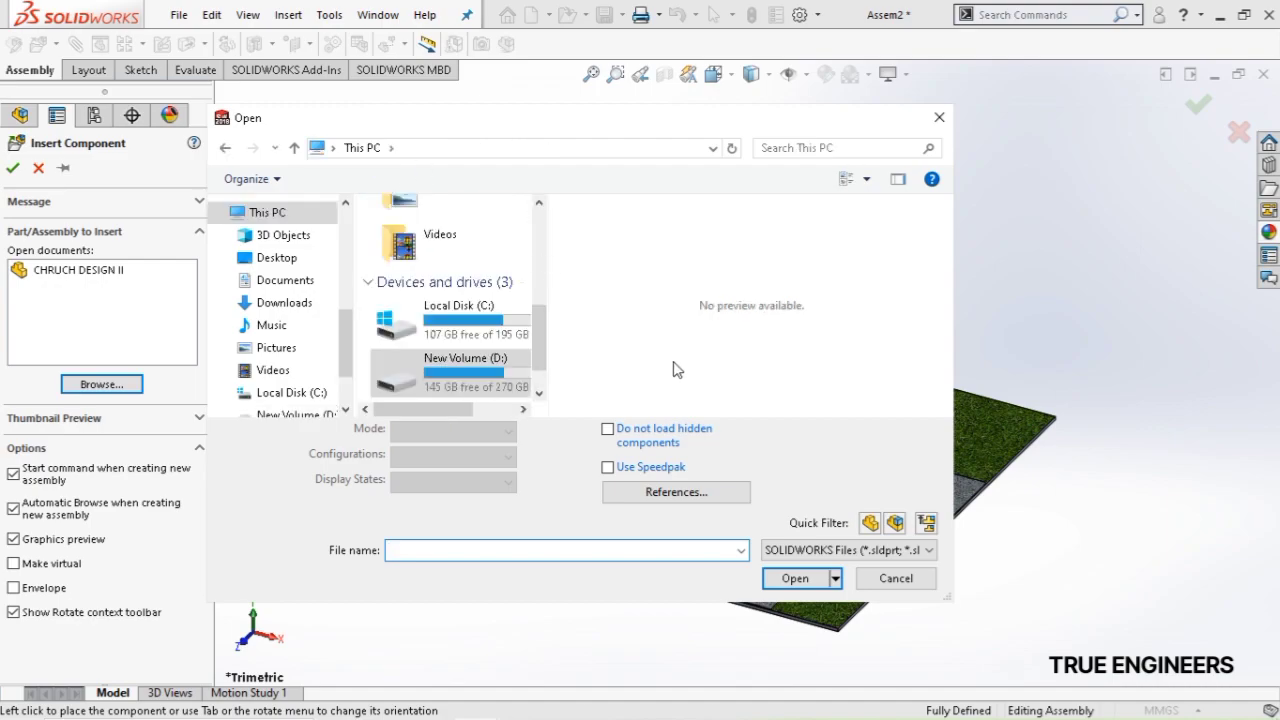
{"action": "scroll", "coordinate": [548, 377], "scroll_direction": "down", "scroll_amount": 1}
{"action": "double_click", "coordinate": [450, 380]}
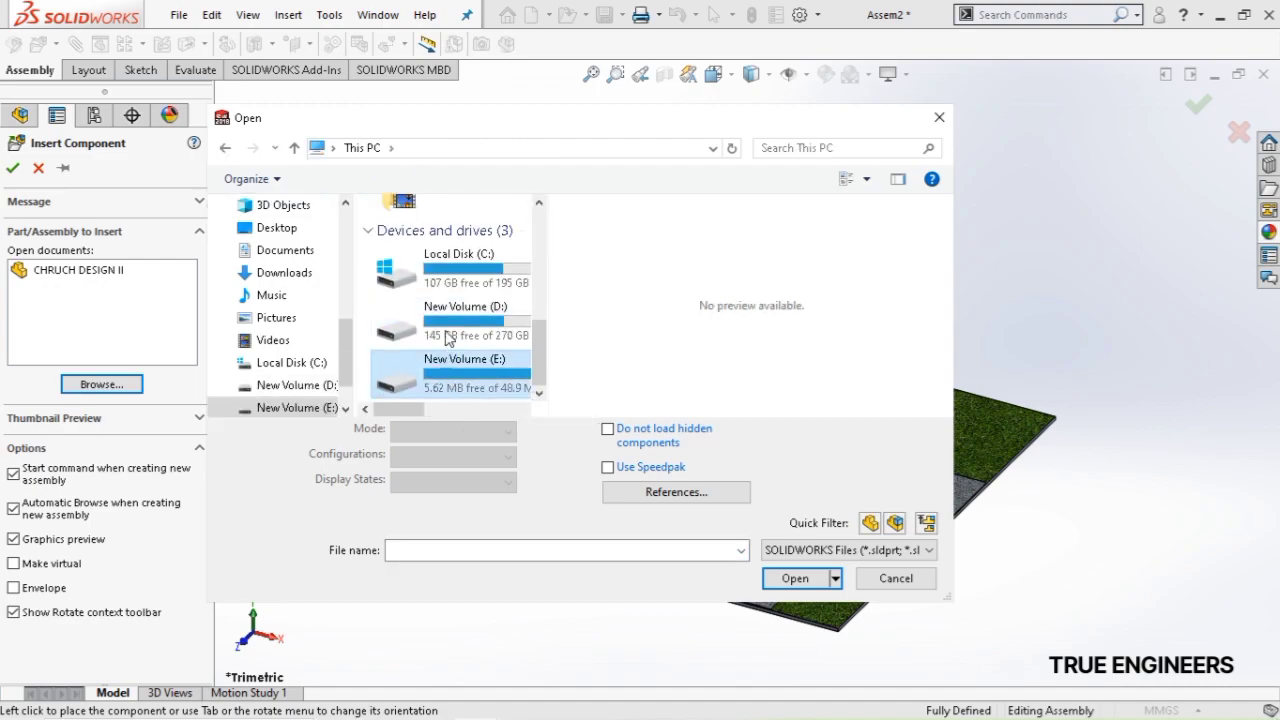
{"action": "left_click", "coordinate": [437, 238]}
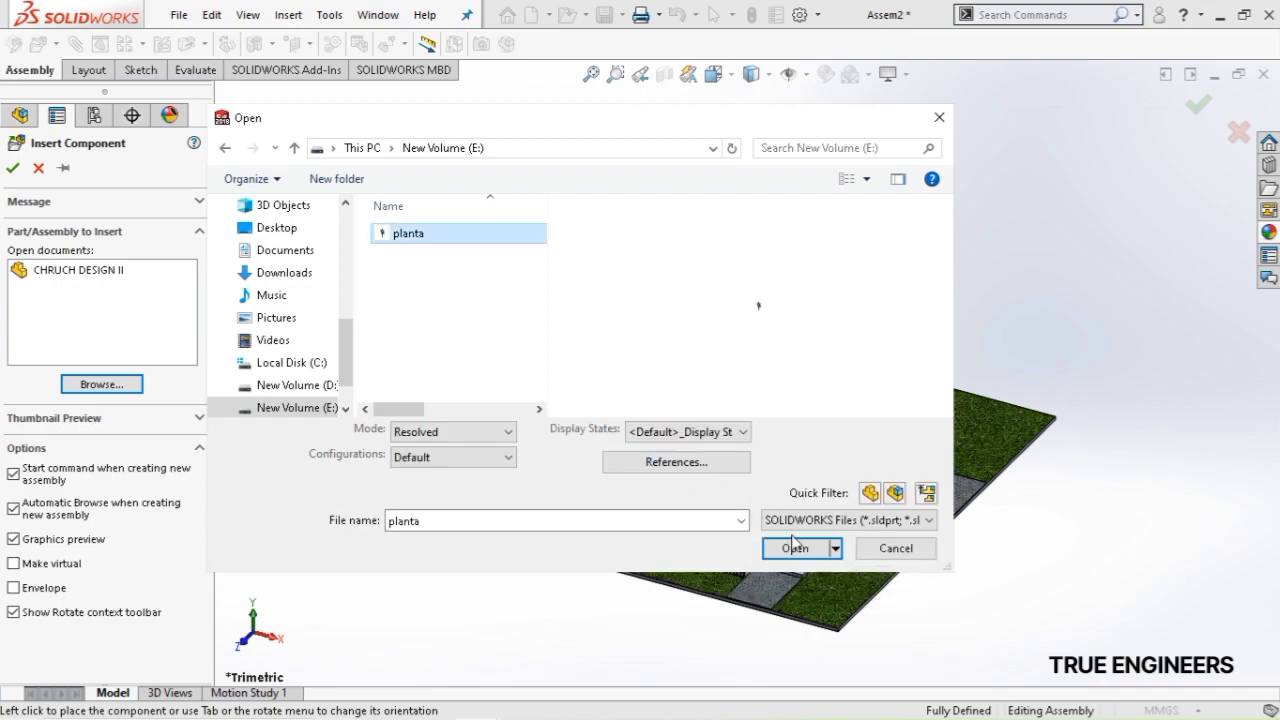
{"action": "left_click", "coordinate": [795, 549]}
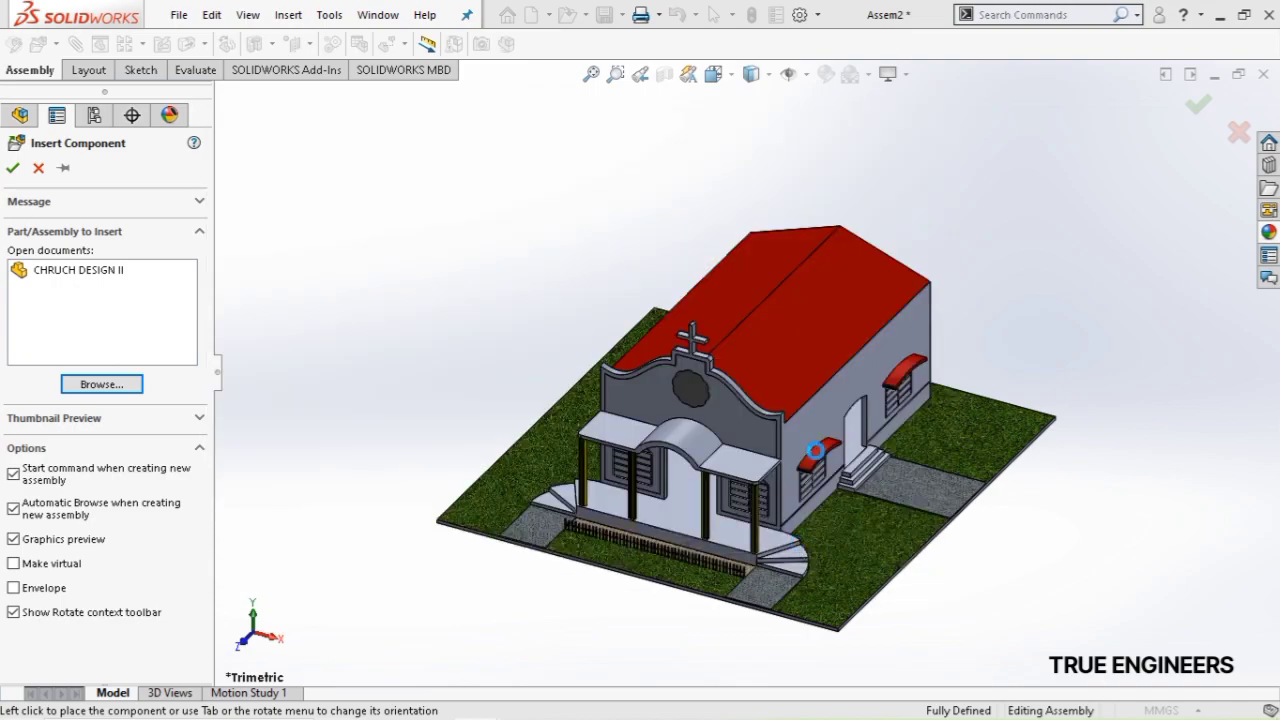
{"action": "scroll", "coordinate": [556, 466], "scroll_direction": "down", "scroll_amount": 5}
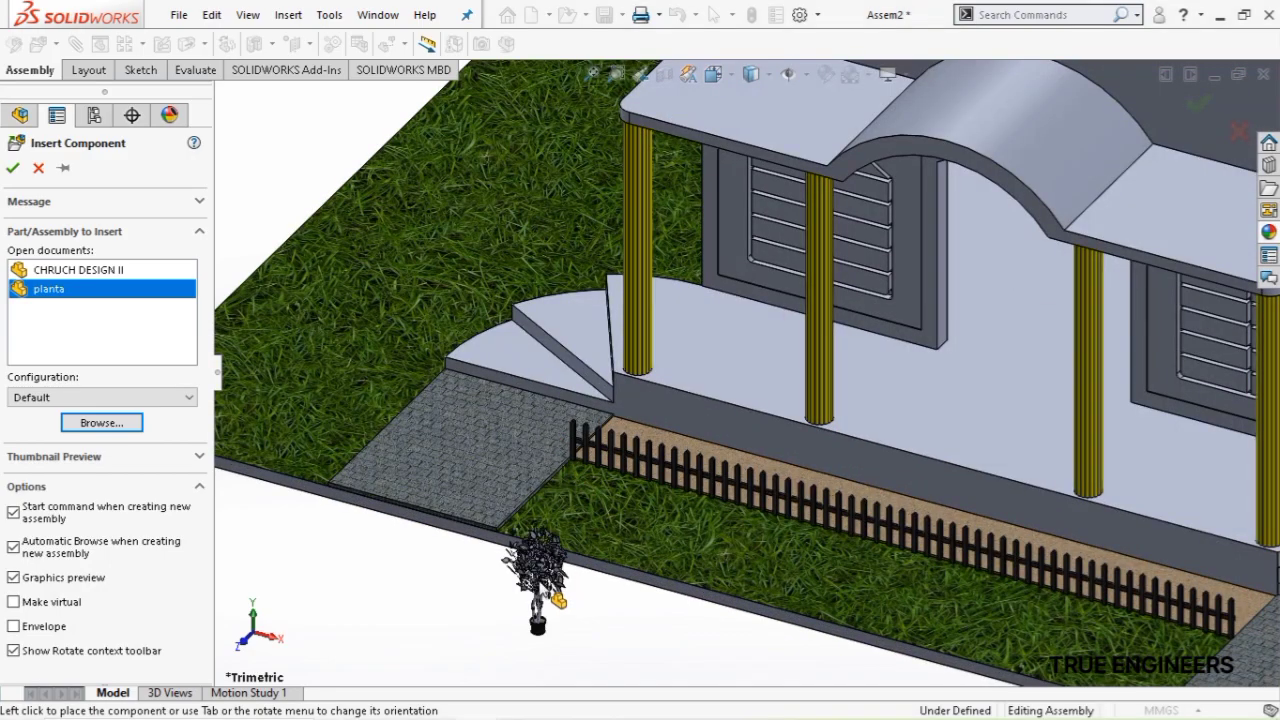
{"action": "scroll", "coordinate": [552, 581], "scroll_direction": "down", "scroll_amount": 1}
{"action": "left_click", "coordinate": [582, 606]}
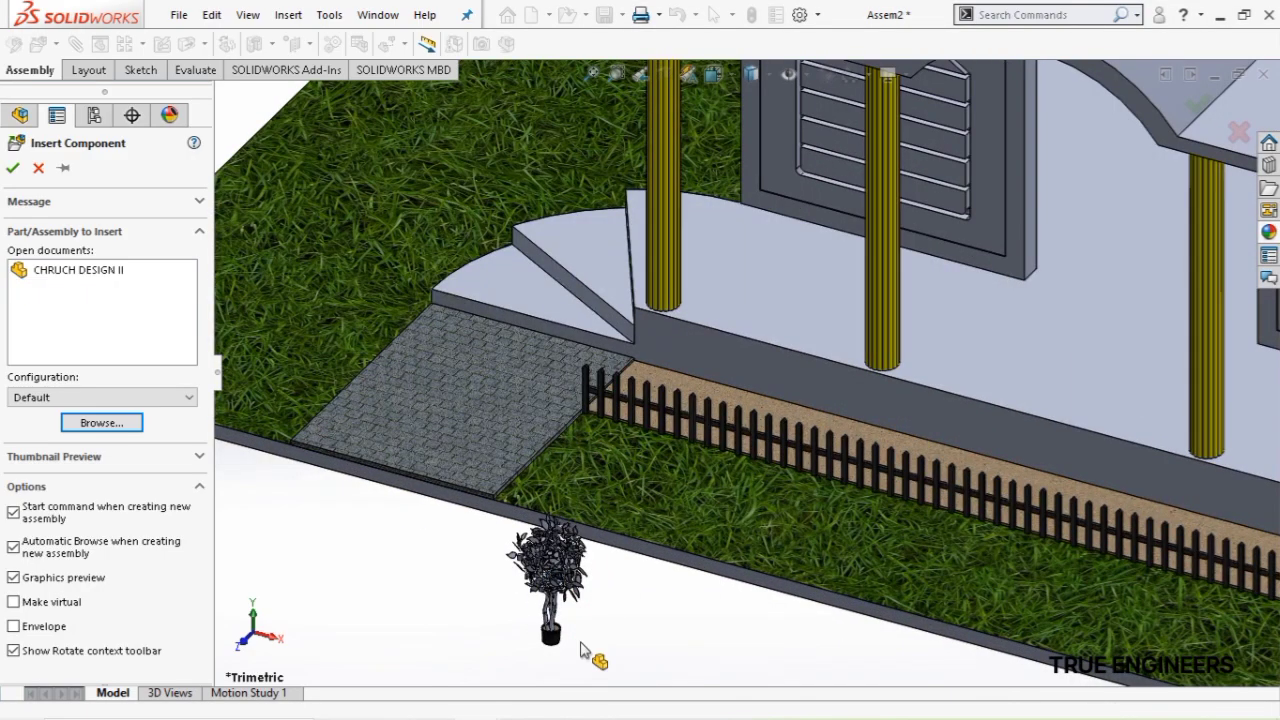
Mate the soil face inside the plant's pot with the tan planting bed behind the picket fence
{"action": "scroll", "coordinate": [576, 617], "scroll_direction": "down", "scroll_amount": 2}
{"action": "scroll", "coordinate": [617, 537], "scroll_direction": "down", "scroll_amount": 5}
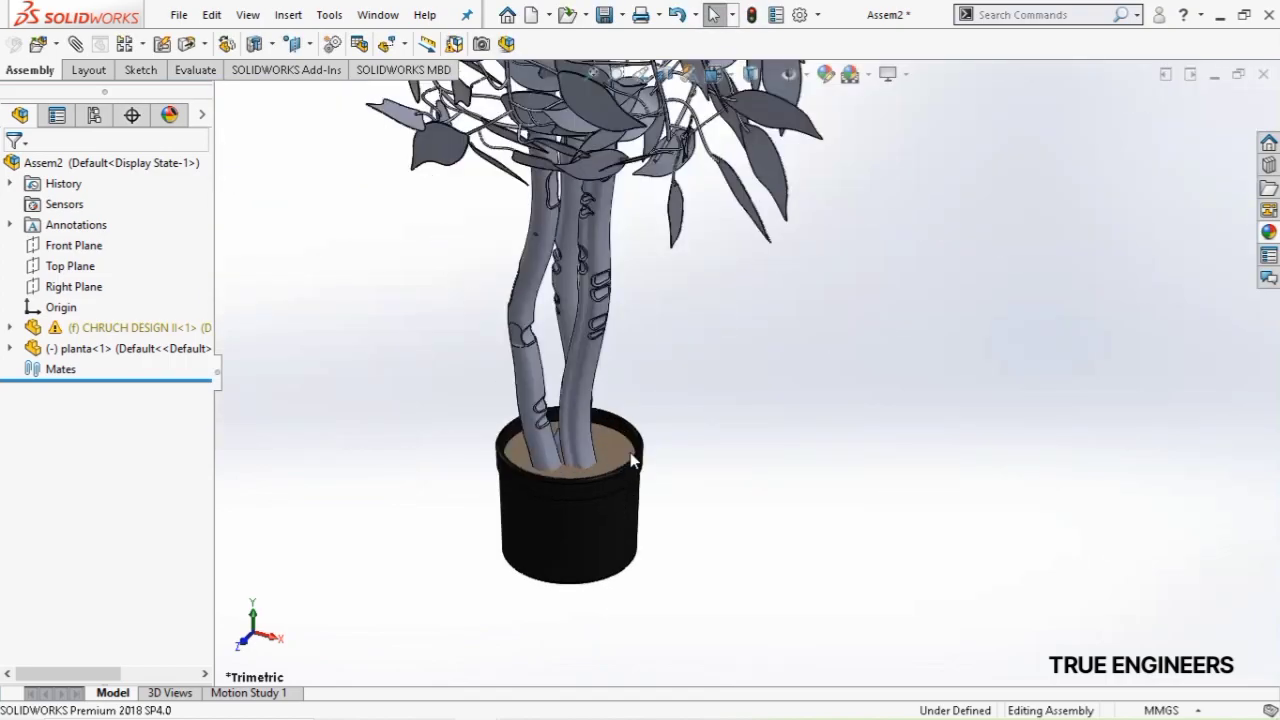
{"action": "left_click", "coordinate": [617, 455]}
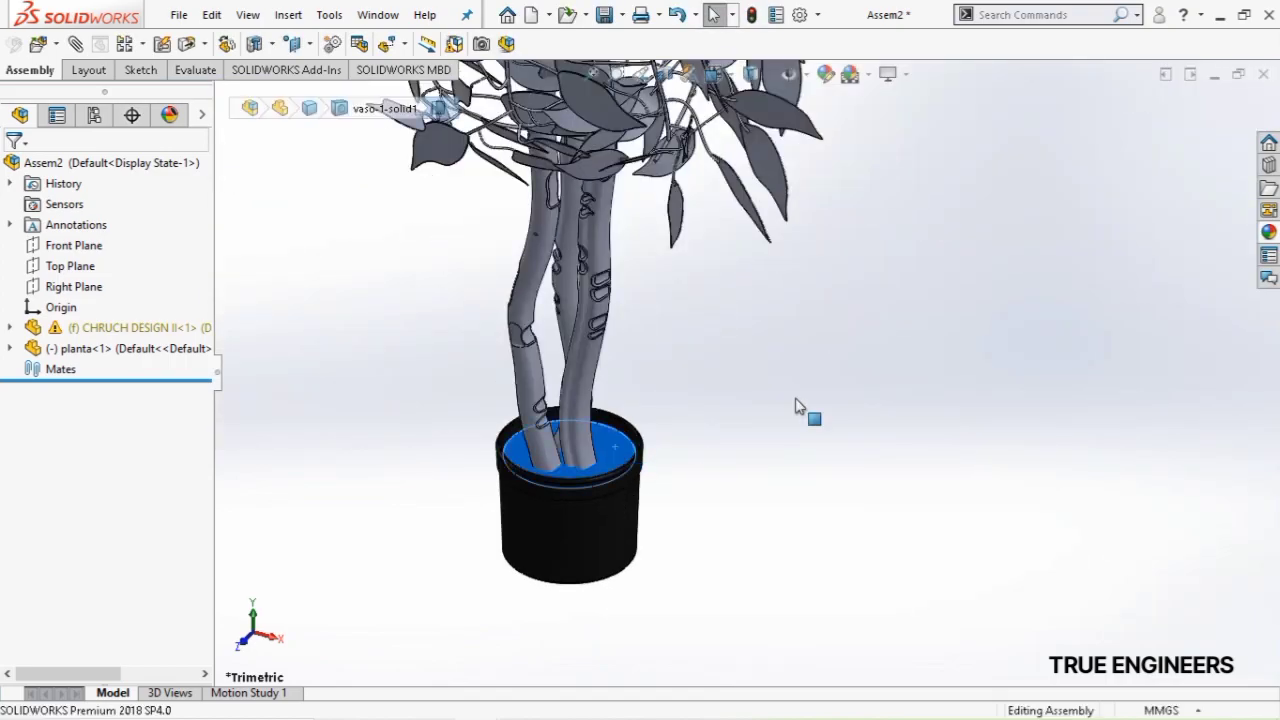
{"action": "scroll", "coordinate": [842, 225], "scroll_direction": "up", "scroll_amount": 3}
{"action": "scroll", "coordinate": [842, 223], "scroll_direction": "up", "scroll_amount": 5}
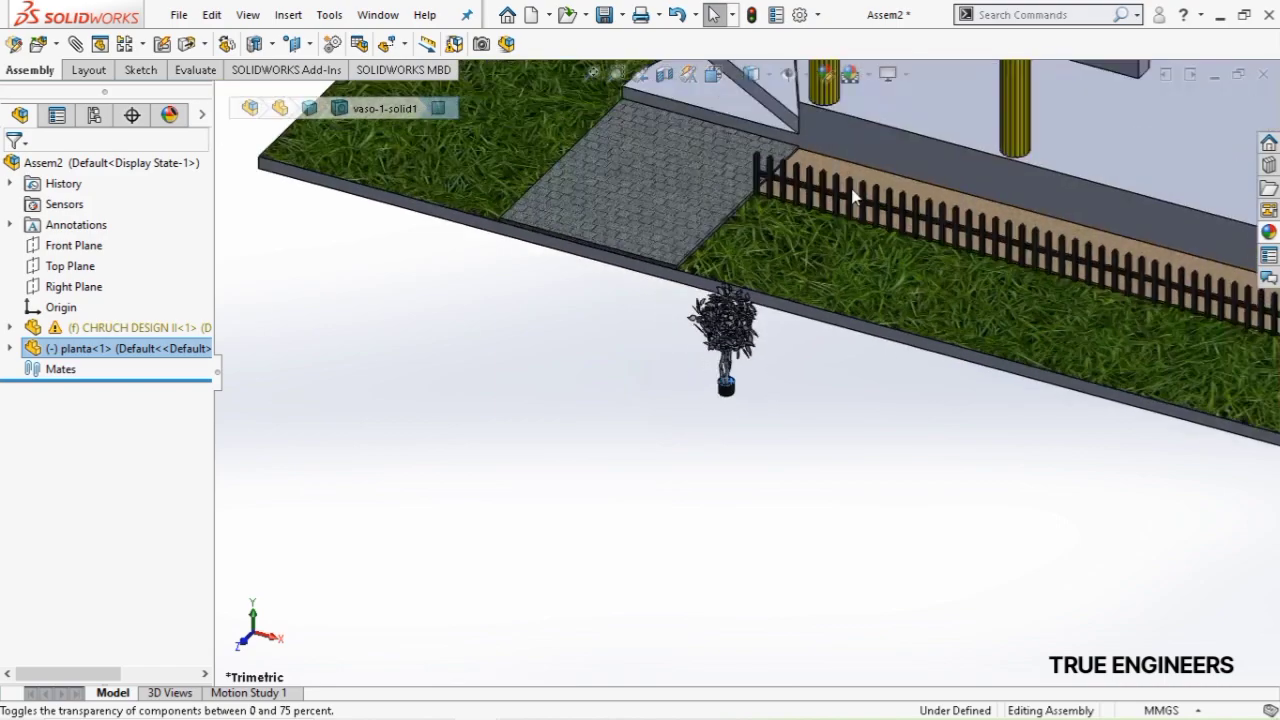
{"action": "scroll", "coordinate": [850, 197], "scroll_direction": "down", "scroll_amount": 2}
{"action": "left_click", "coordinate": [850, 197], "text": "ctrl"}
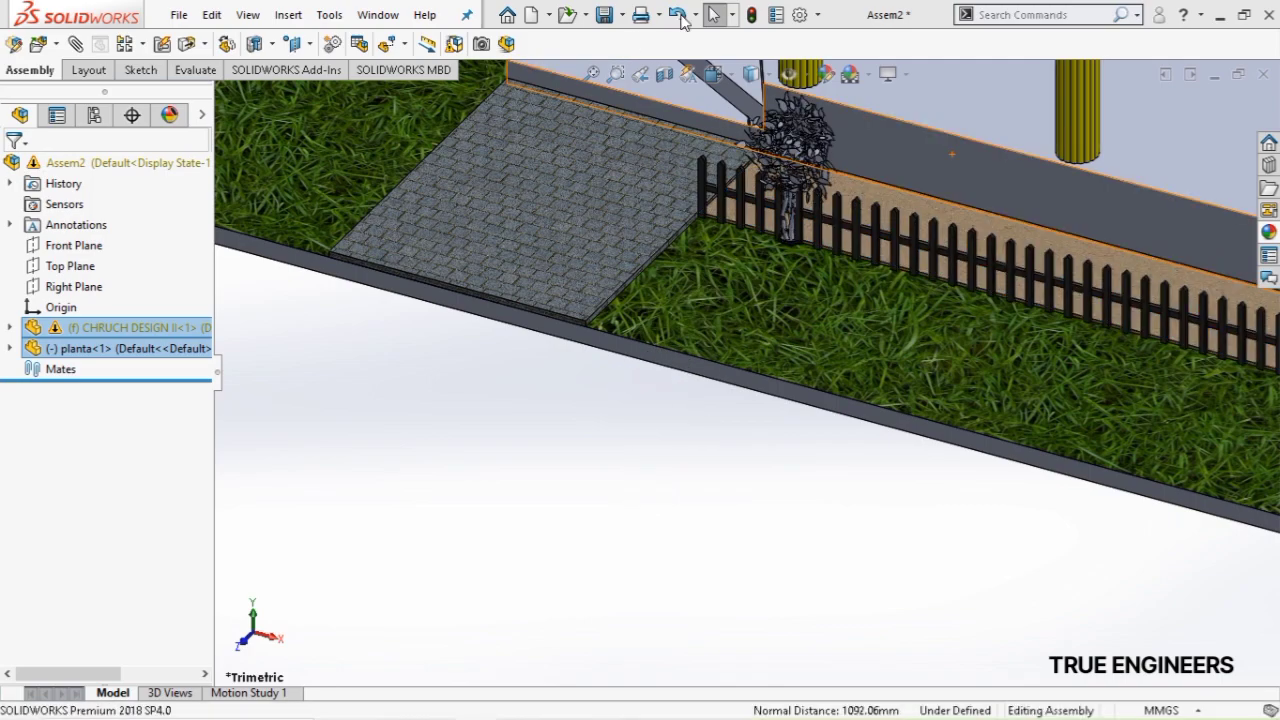
Move the plant in the Top view into the planting bed, near the end beside the paved walkway
{"action": "left_click", "coordinate": [714, 74]}
{"action": "left_click", "coordinate": [739, 124]}
{"action": "scroll", "coordinate": [670, 570], "scroll_direction": "down", "scroll_amount": 3}
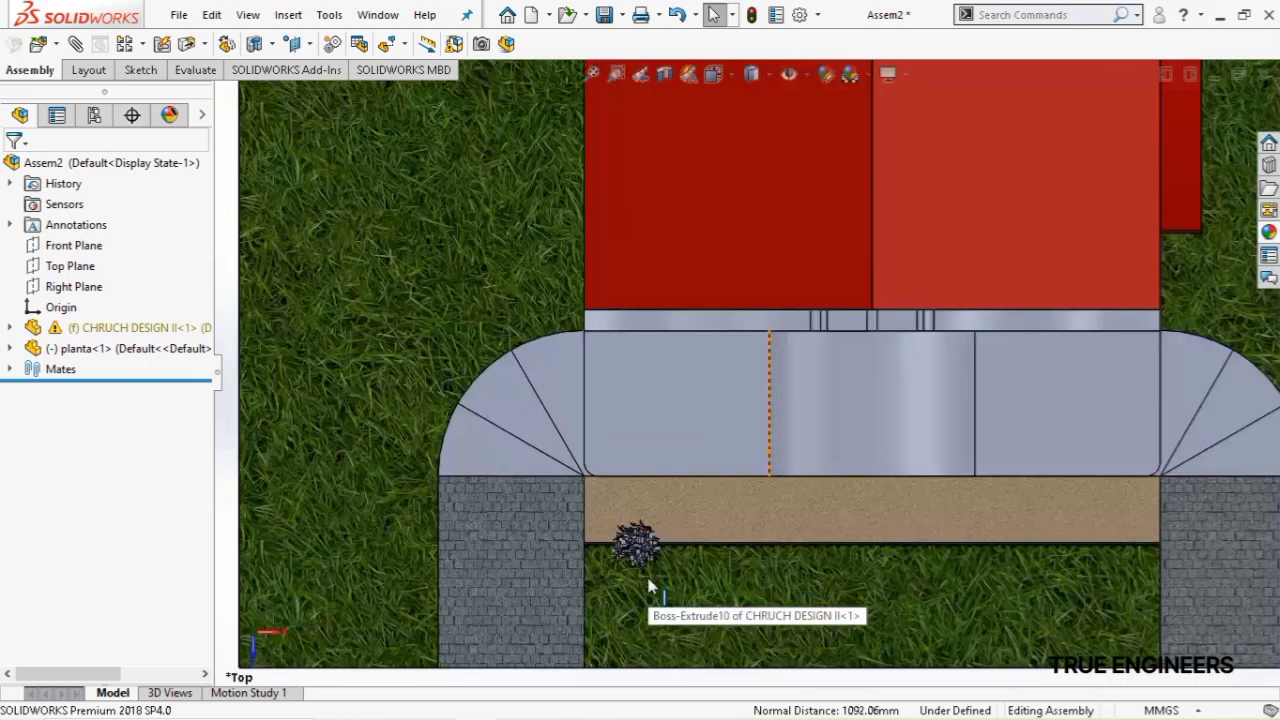
{"action": "scroll", "coordinate": [649, 588], "scroll_direction": "down", "scroll_amount": 5}
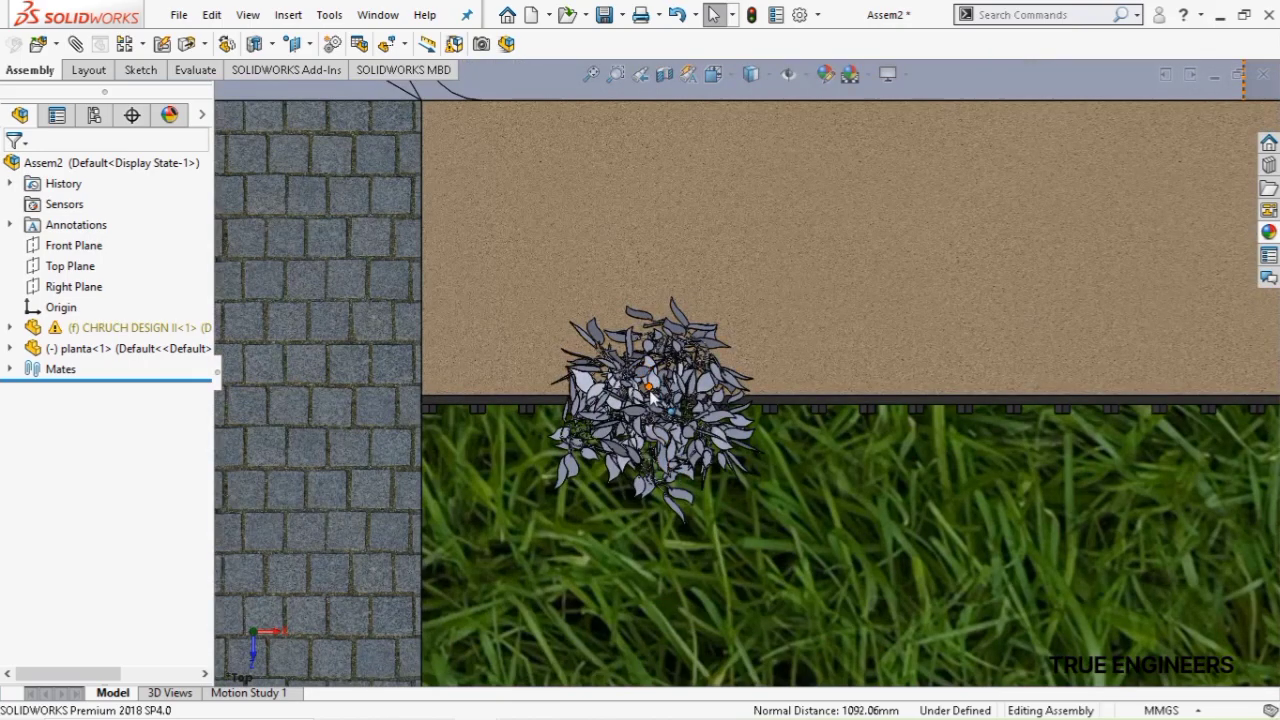
{"action": "left_click", "coordinate": [636, 353]}
{"action": "left_click_drag", "start_coordinate": [633, 345], "coordinate": [567, 196]}
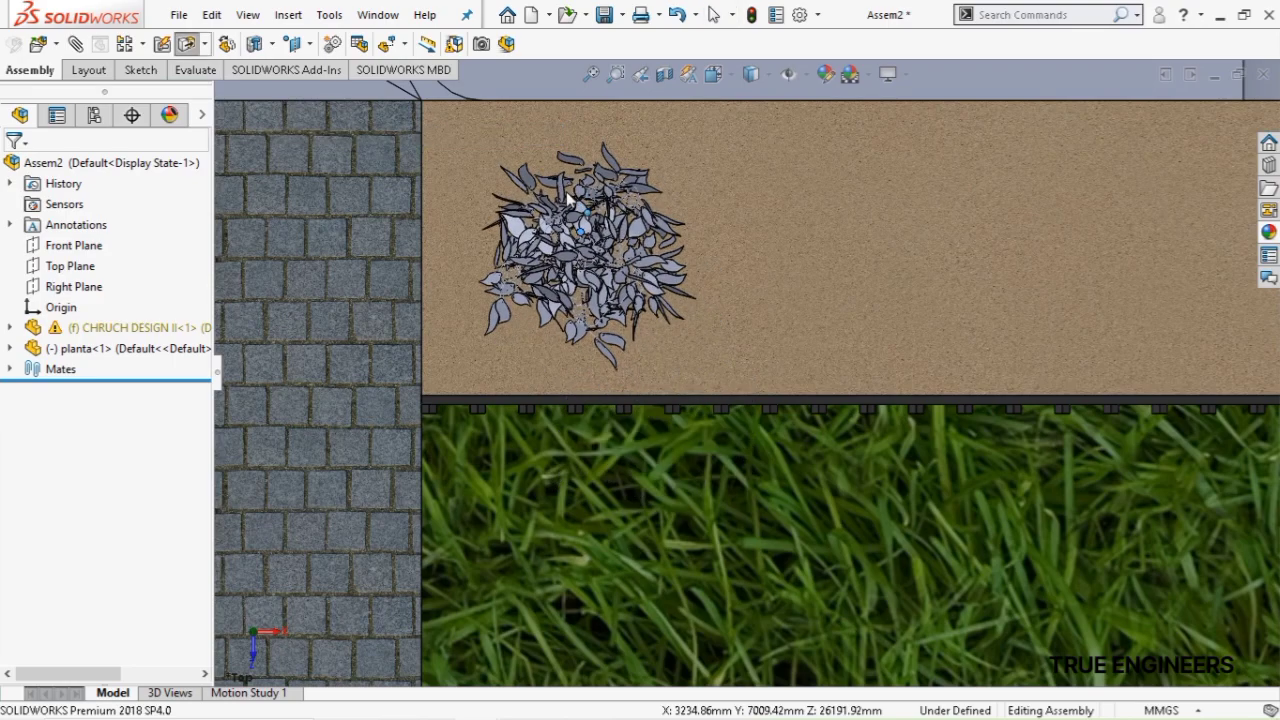
Start a linear pattern of the plant along the planting bed's long edge, reversed into the bed, with 8 instances at 1000 mm spacing
{"action": "left_click", "coordinate": [144, 353]}
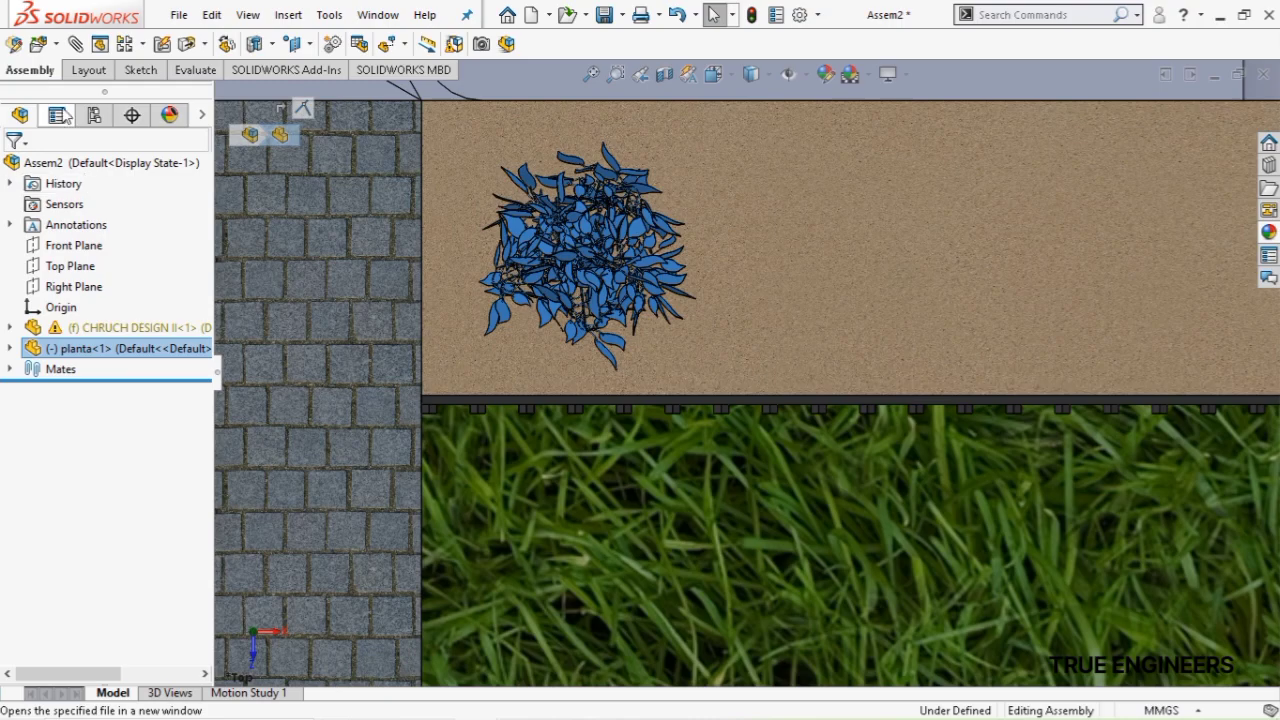
{"action": "left_click", "coordinate": [124, 45]}
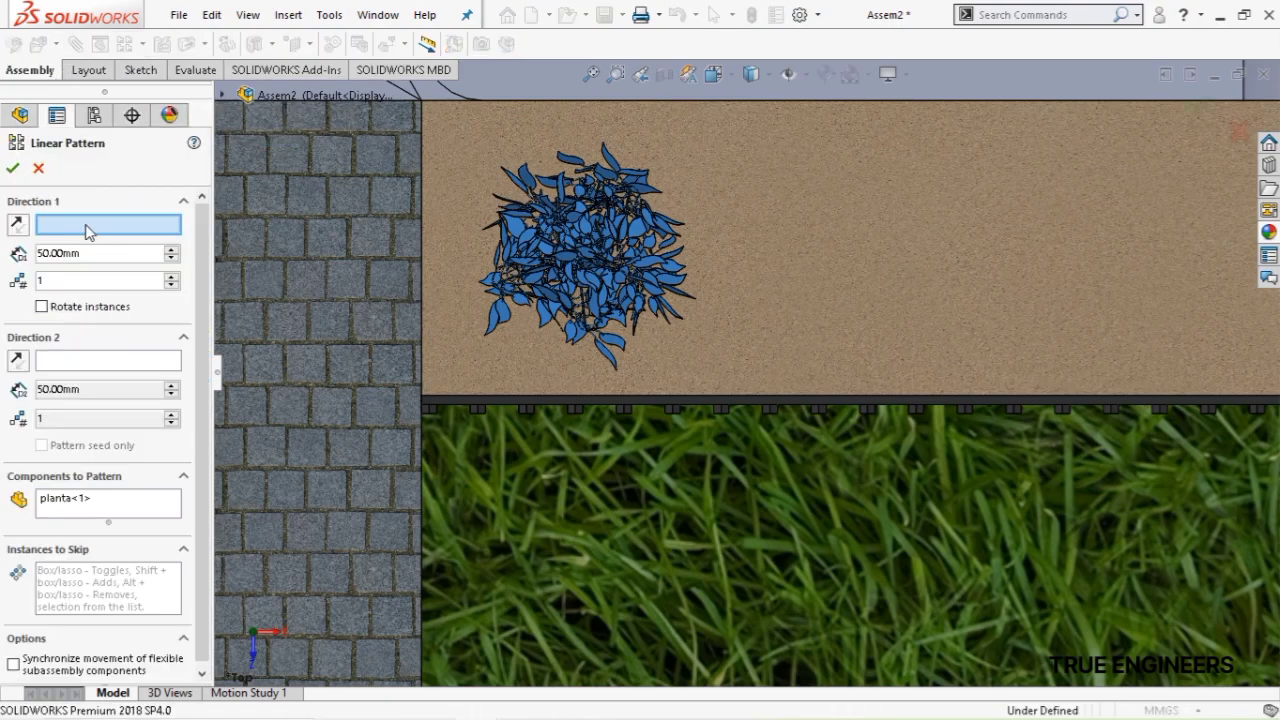
{"action": "left_click", "coordinate": [701, 102]}
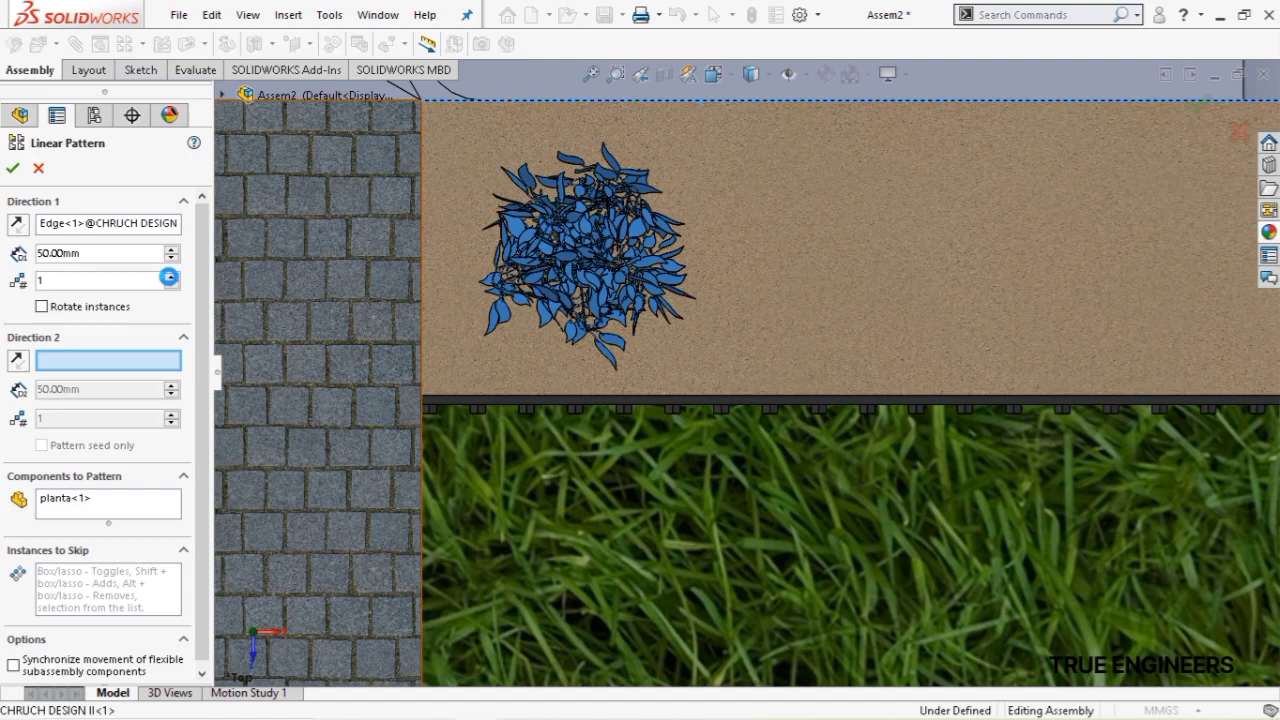
{"action": "left_click", "coordinate": [170, 277]}
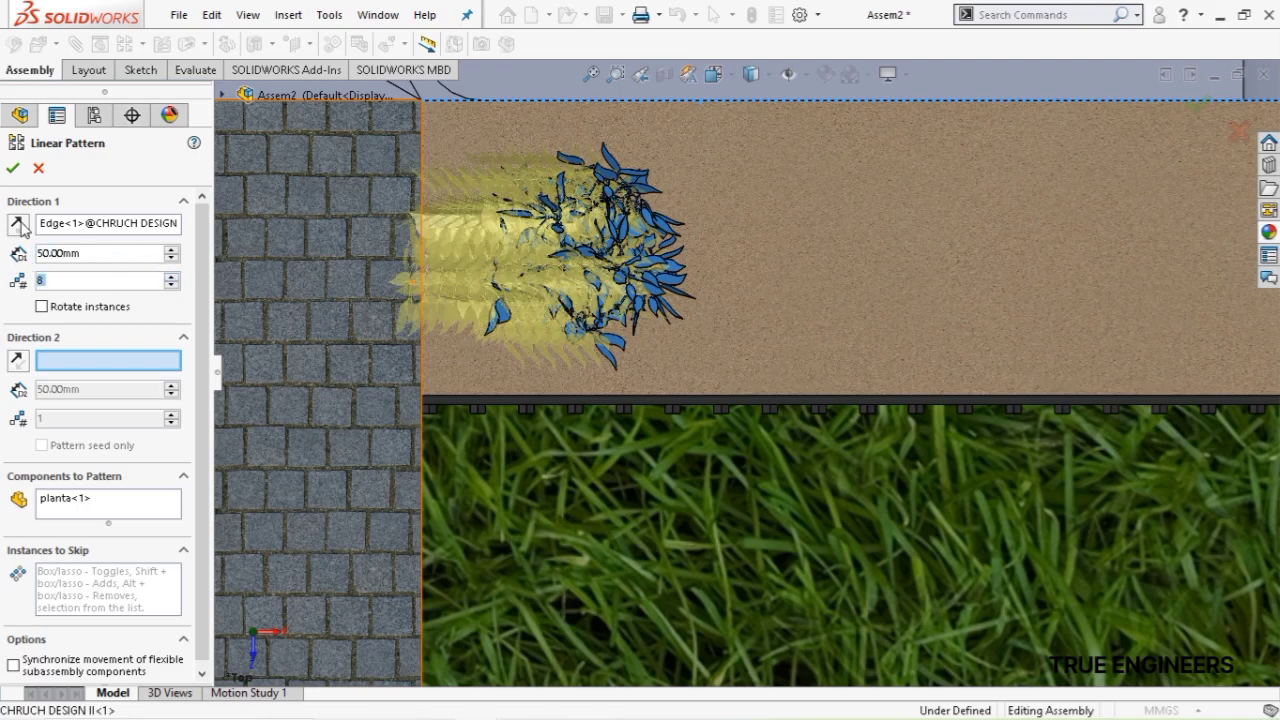
{"action": "left_click", "coordinate": [139, 256]}
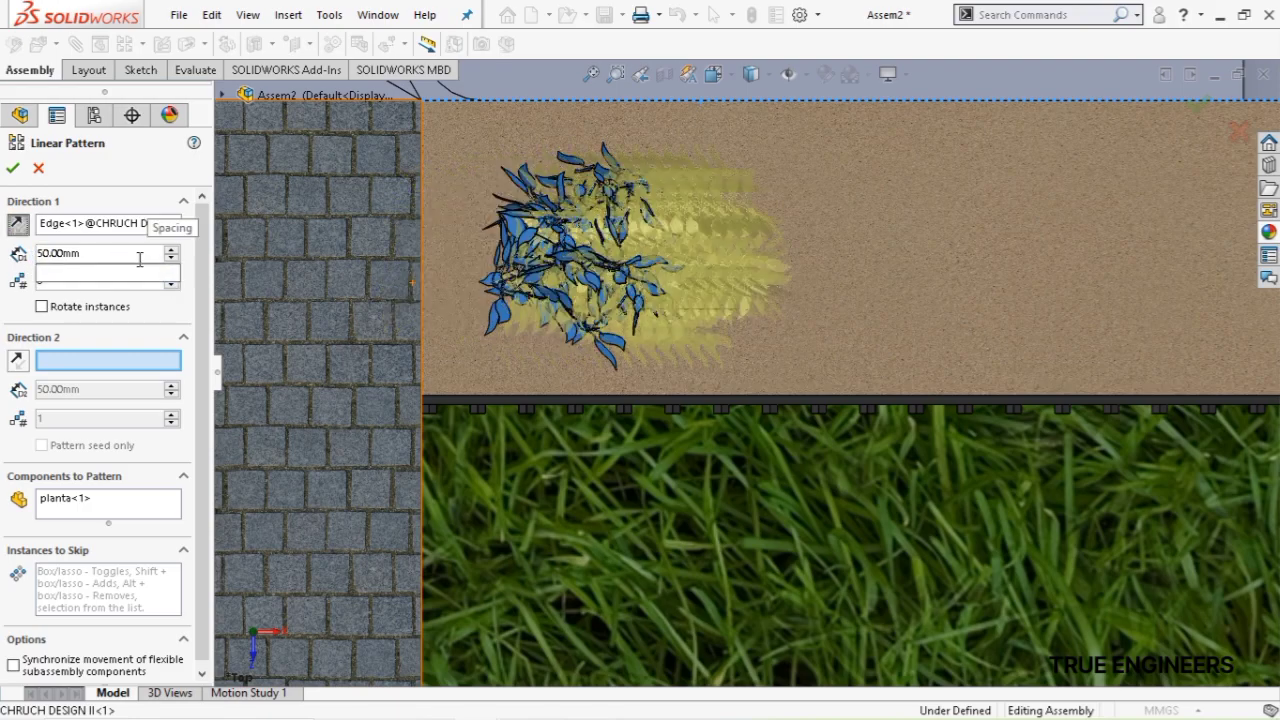
{"action": "type", "text": "1"}
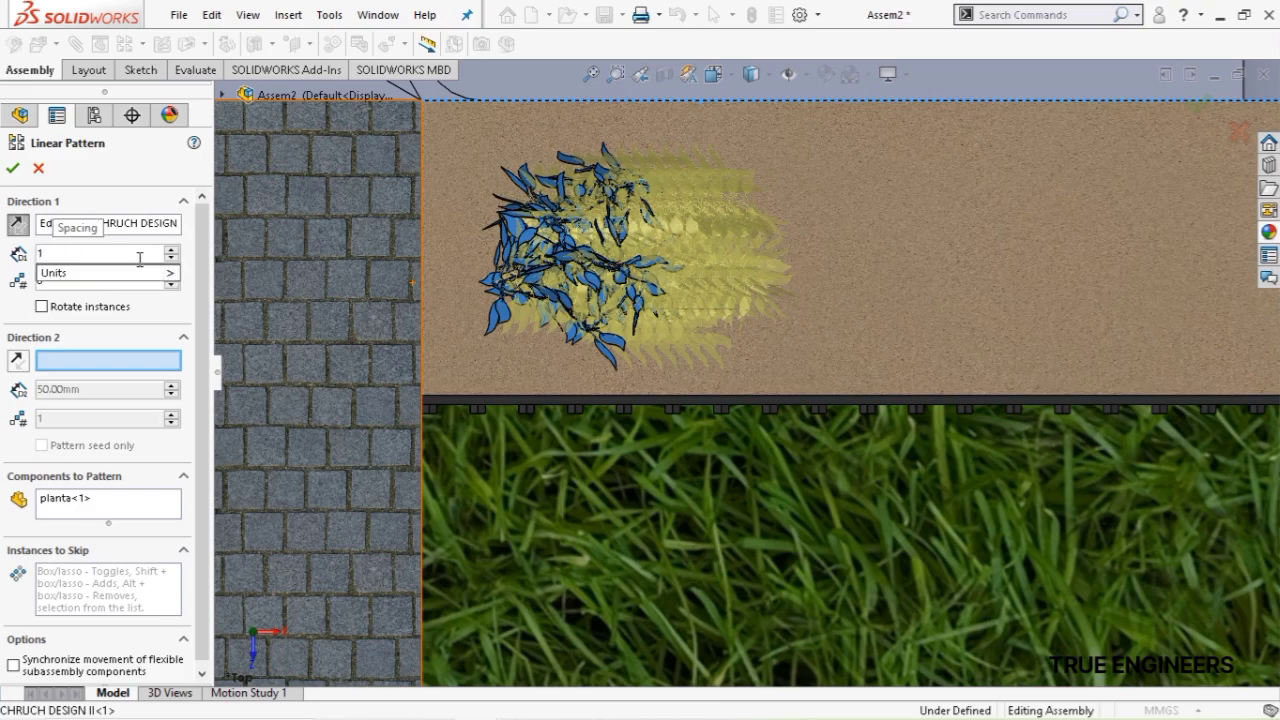
{"action": "type", "text": "000"}
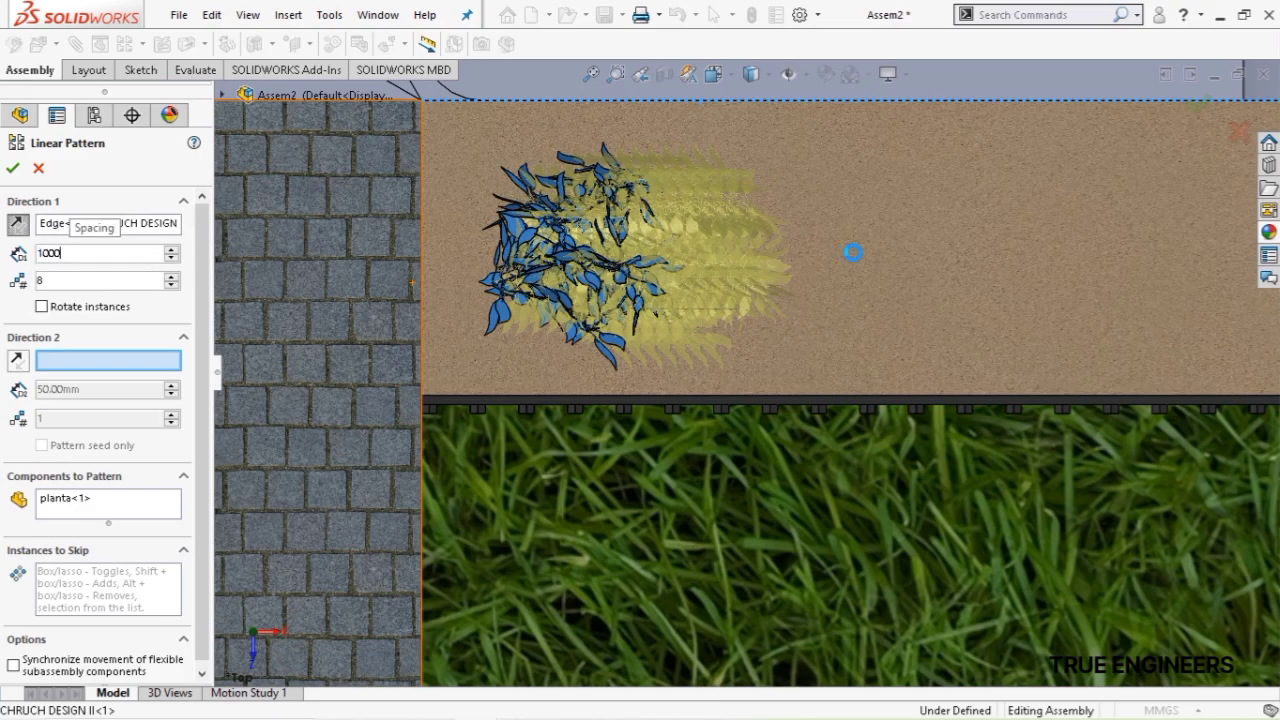
{"action": "key", "text": "Return"}
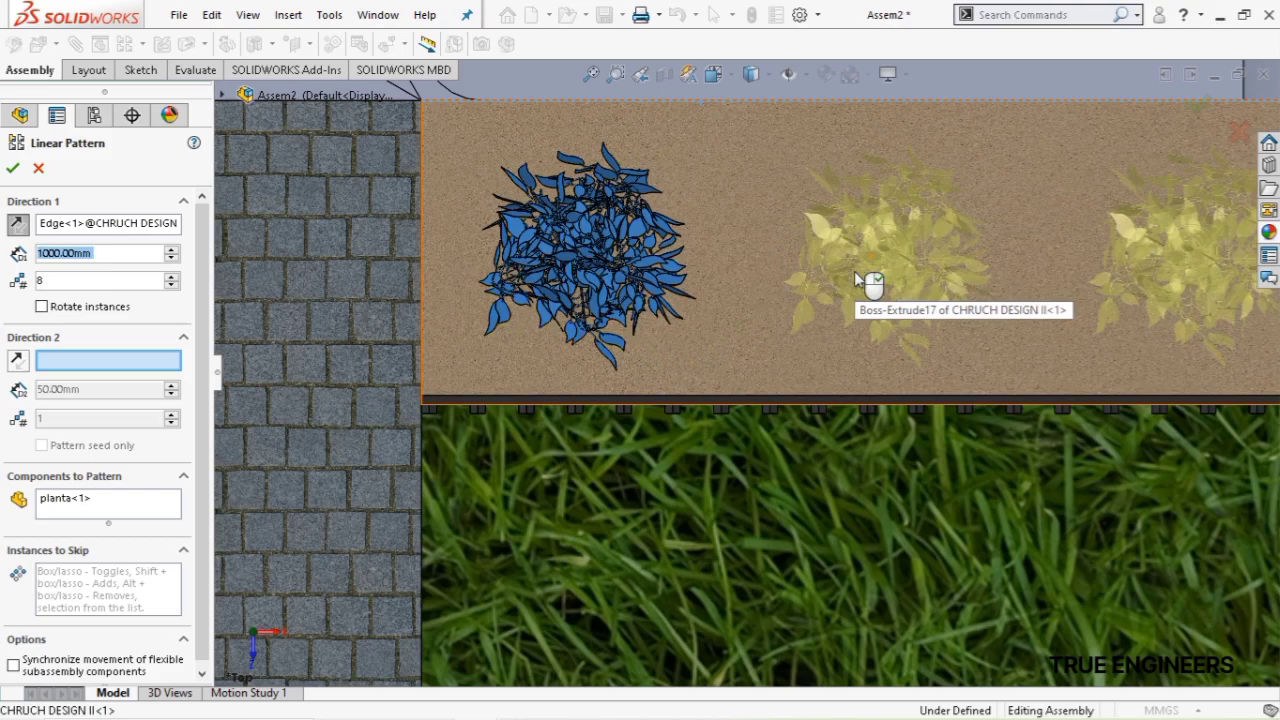
Try a spacing of 1100 mm for the plant pattern along the planting bed
{"action": "scroll", "coordinate": [854, 271], "scroll_direction": "up", "scroll_amount": 3}
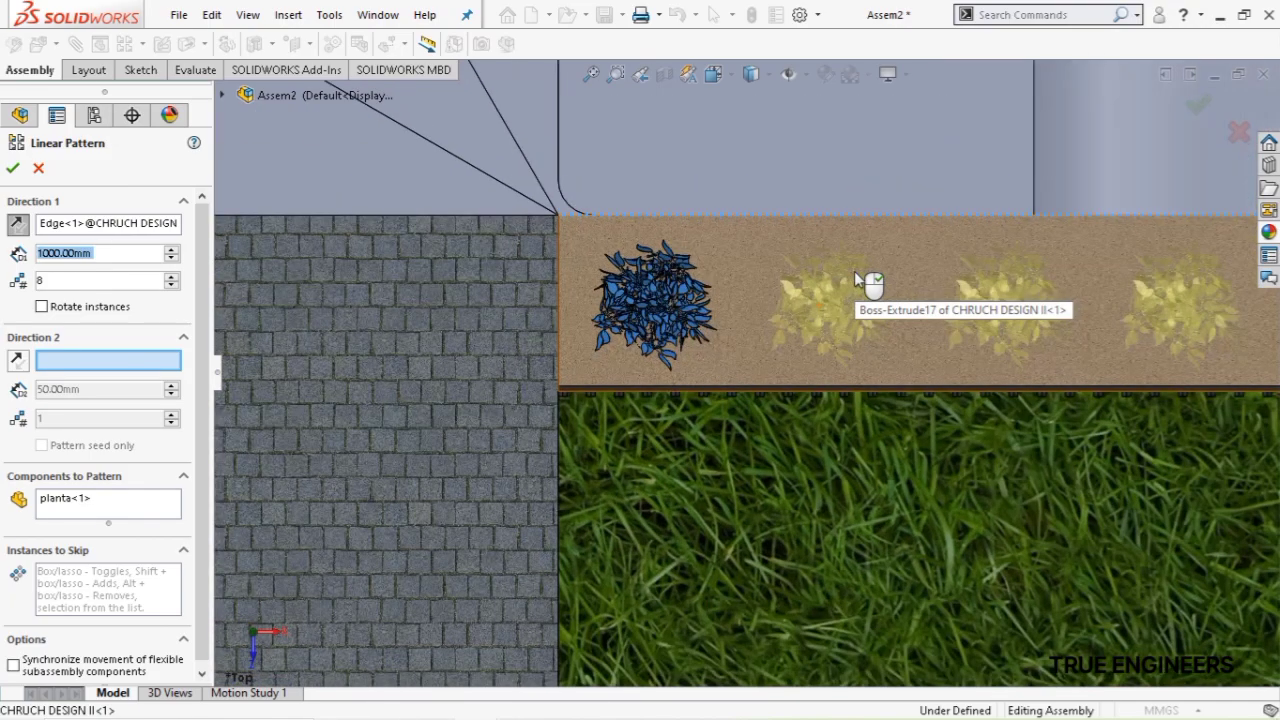
{"action": "scroll", "coordinate": [854, 271], "scroll_direction": "up", "scroll_amount": 3}
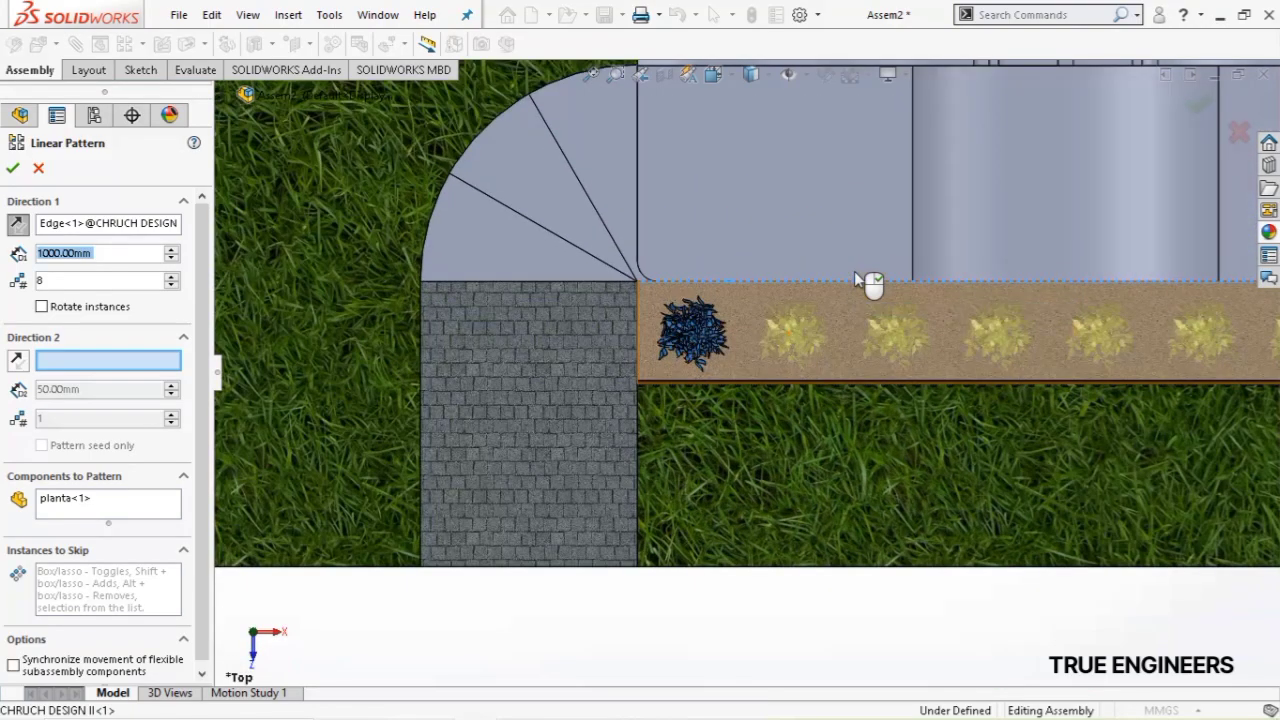
{"action": "scroll", "coordinate": [1040, 322], "scroll_direction": "up", "scroll_amount": 2}
{"action": "scroll", "coordinate": [1040, 322], "scroll_direction": "up", "scroll_amount": 2}
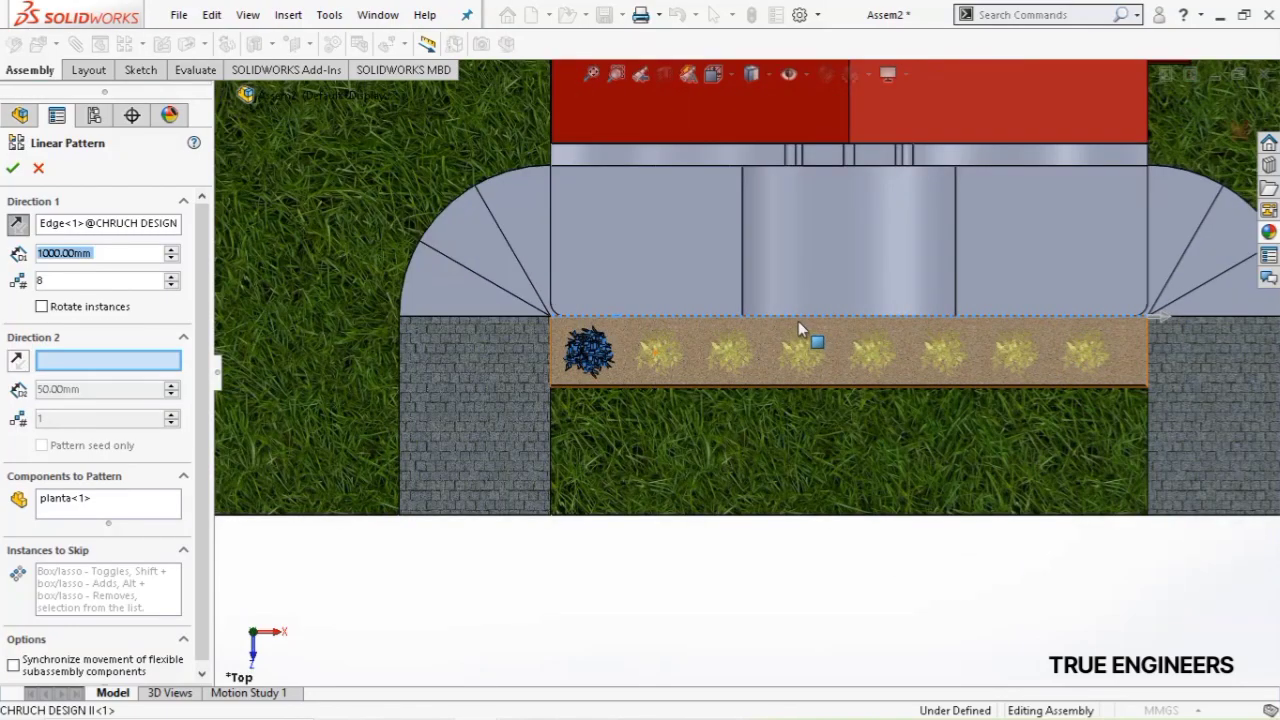
{"action": "scroll", "coordinate": [815, 315], "scroll_direction": "down", "scroll_amount": 1}
{"action": "scroll", "coordinate": [1205, 331], "scroll_direction": "down", "scroll_amount": 2}
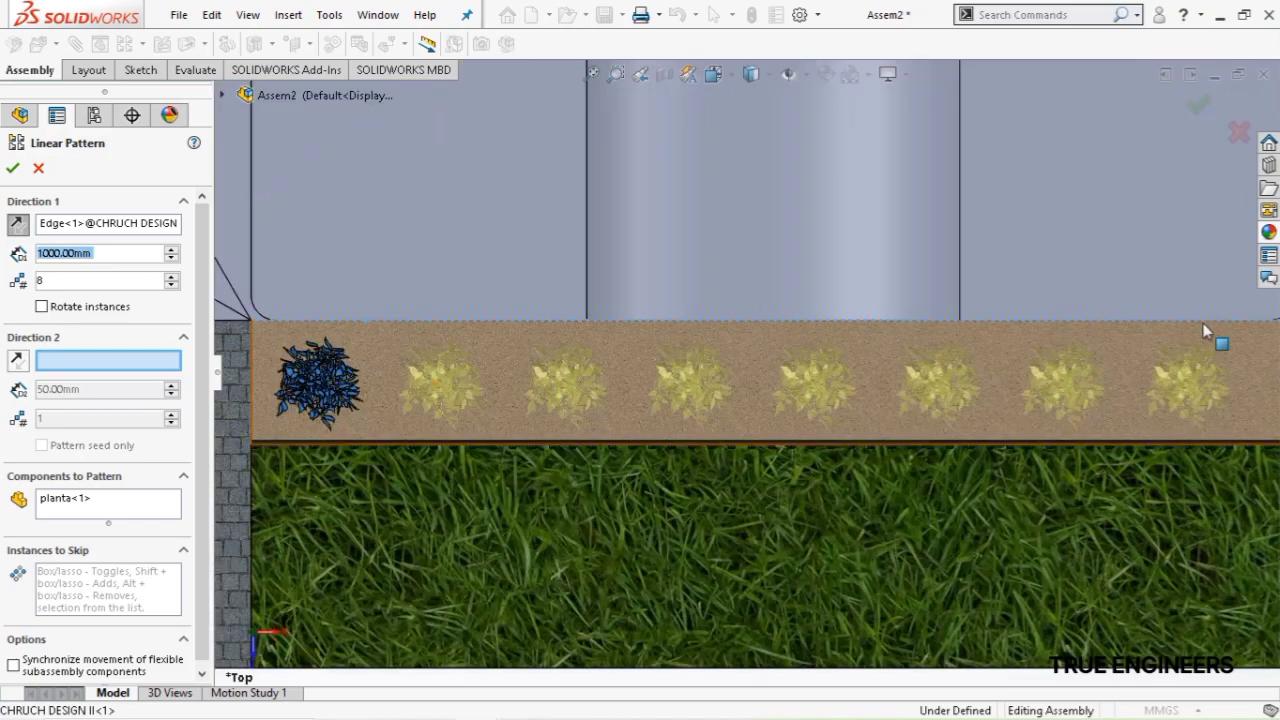
{"action": "scroll", "coordinate": [1205, 331], "scroll_direction": "up", "scroll_amount": 2}
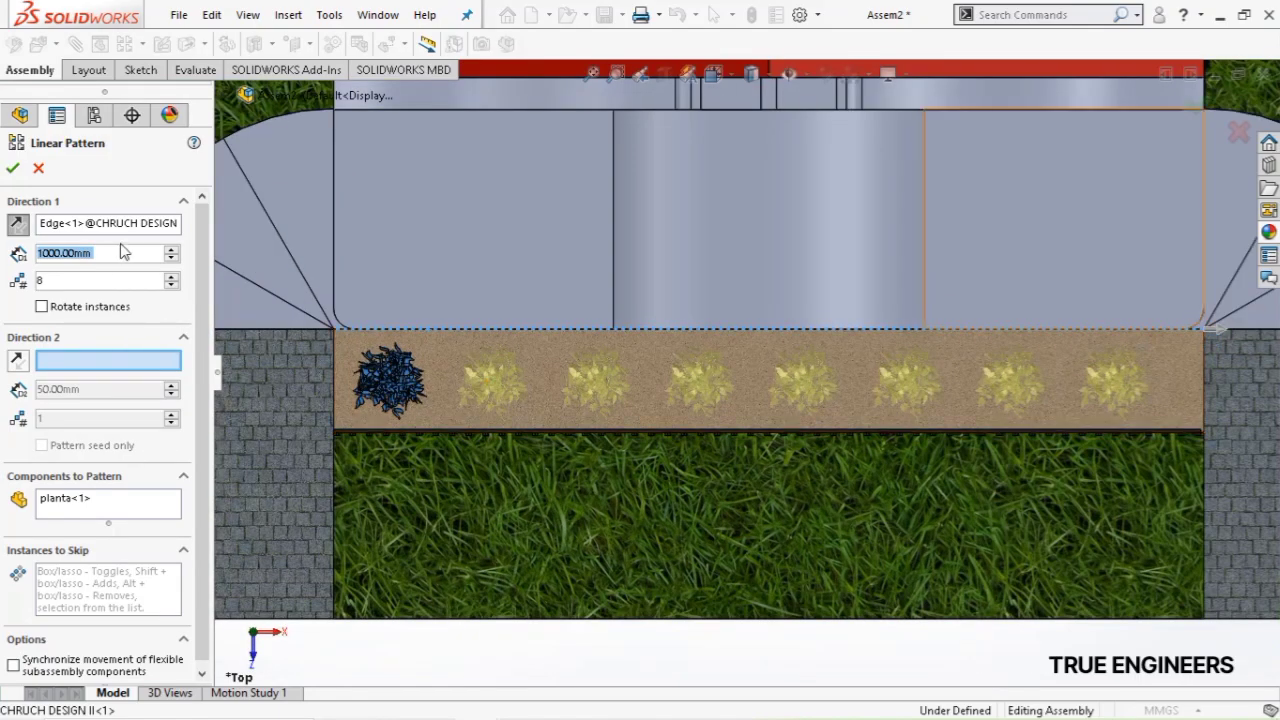
{"action": "type", "text": "119"}
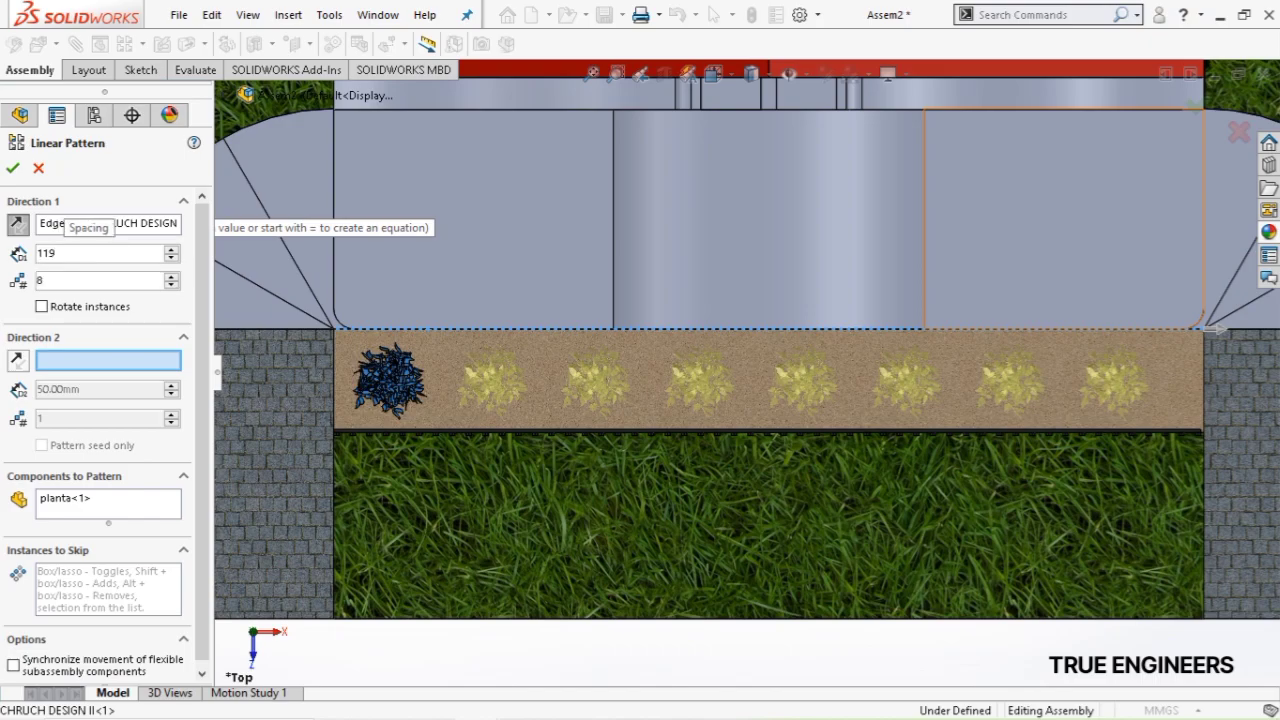
{"action": "key", "text": "BackSpace"}
{"action": "type", "text": "="}
{"action": "key", "text": "BackSpace"}
{"action": "type", "text": "00"}
{"action": "key", "text": "Return"}
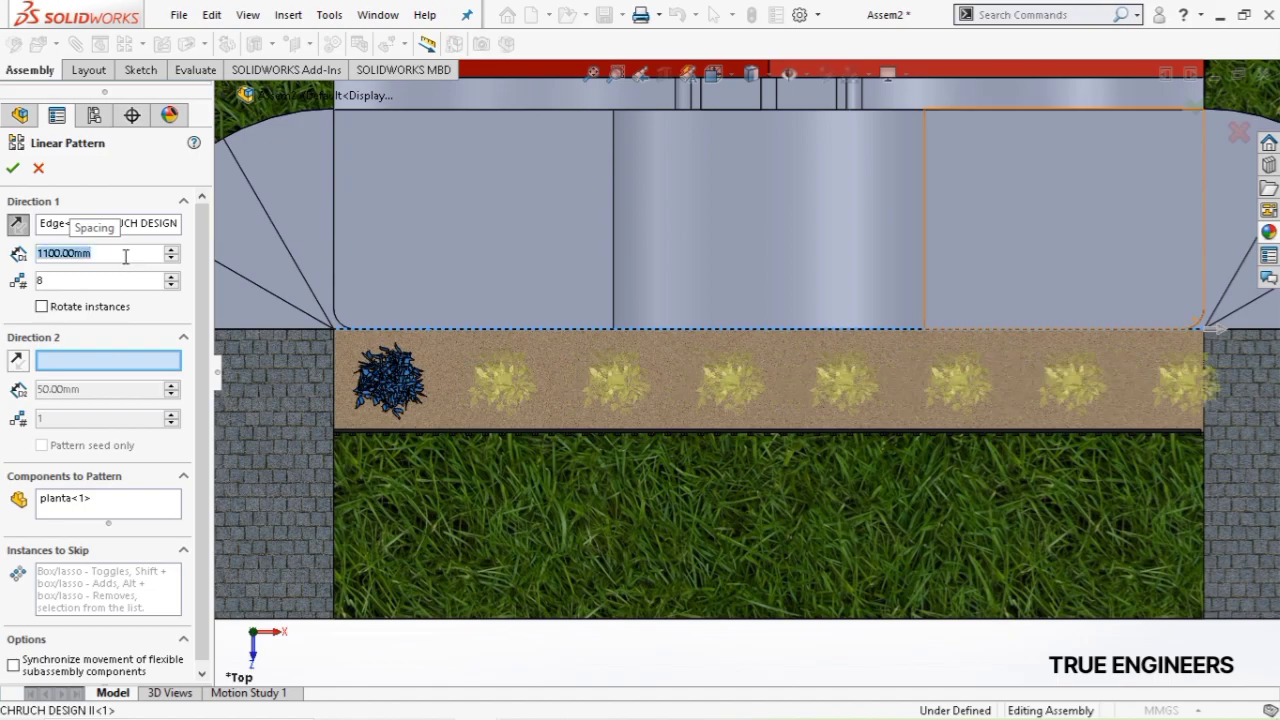
Set the plant pattern's spacing to 1050 mm and finish the linear pattern
{"action": "type", "text": "1050"}
{"action": "key", "text": "Return"}
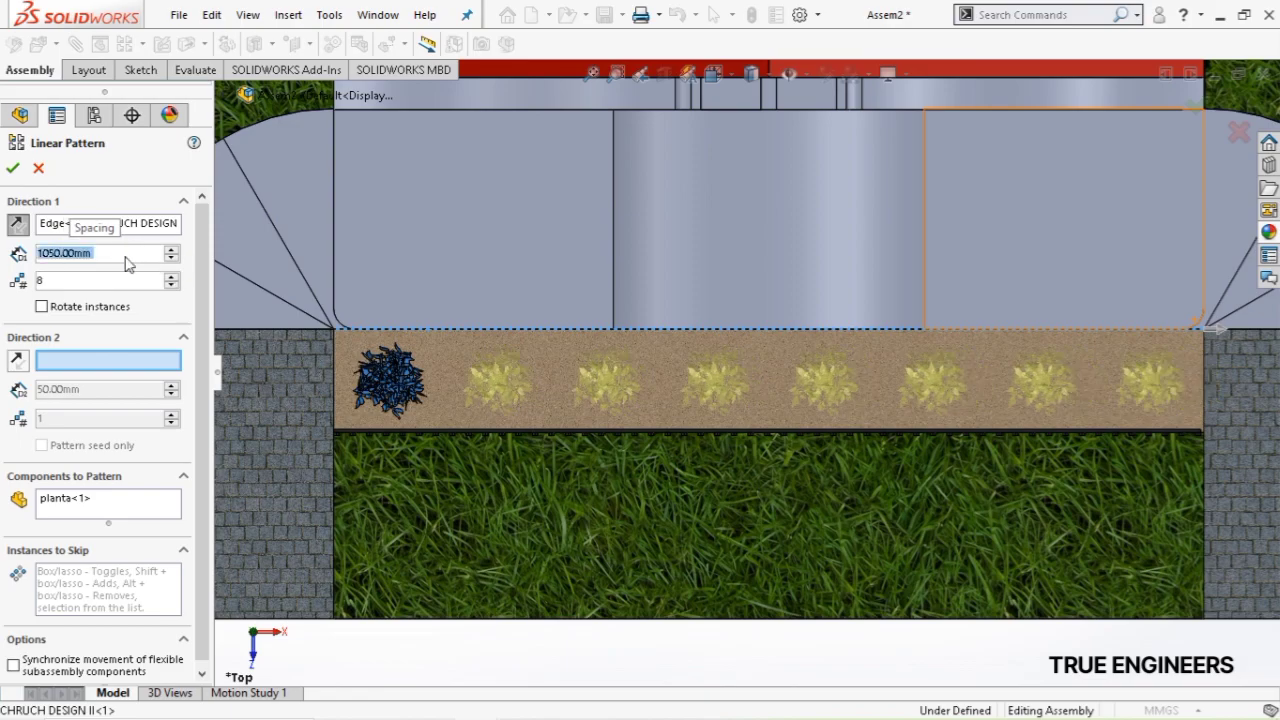
{"action": "left_click", "coordinate": [13, 170]}
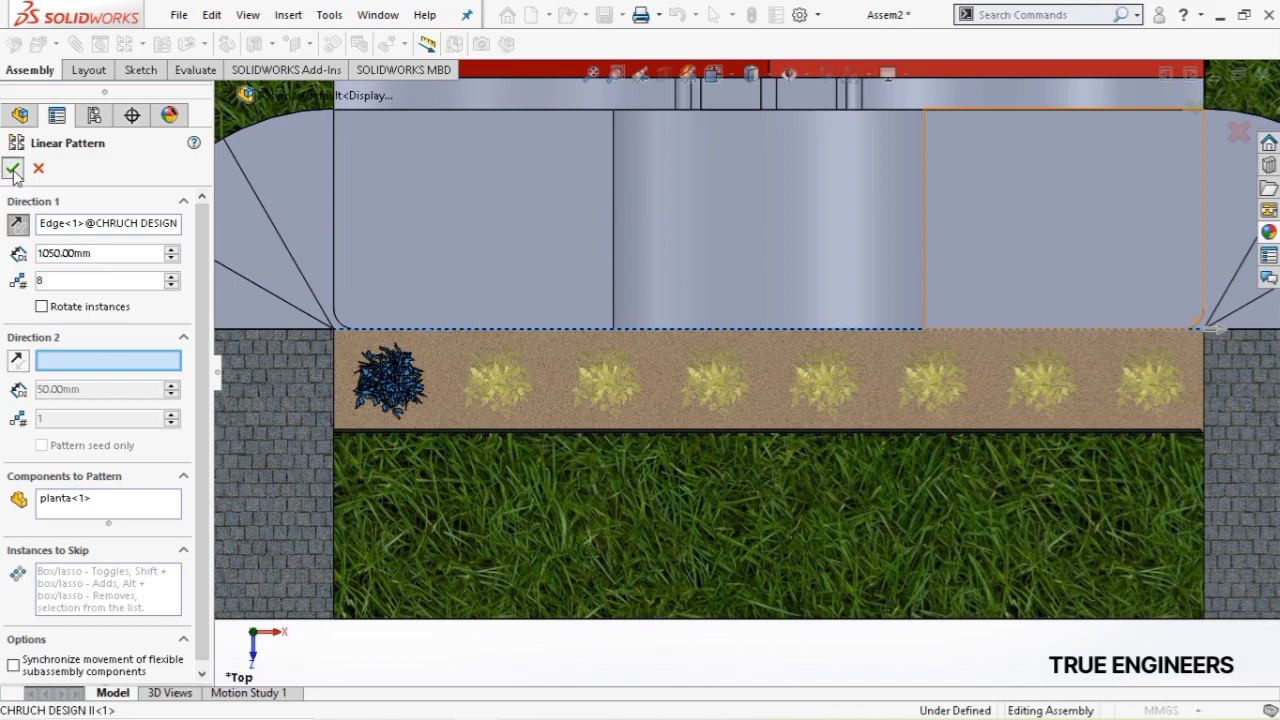
Examine the church and its row of plants in the Trimetric view and from low and raised front-corner angles, with the feature tree collapsed
{"action": "left_click", "coordinate": [713, 76]}
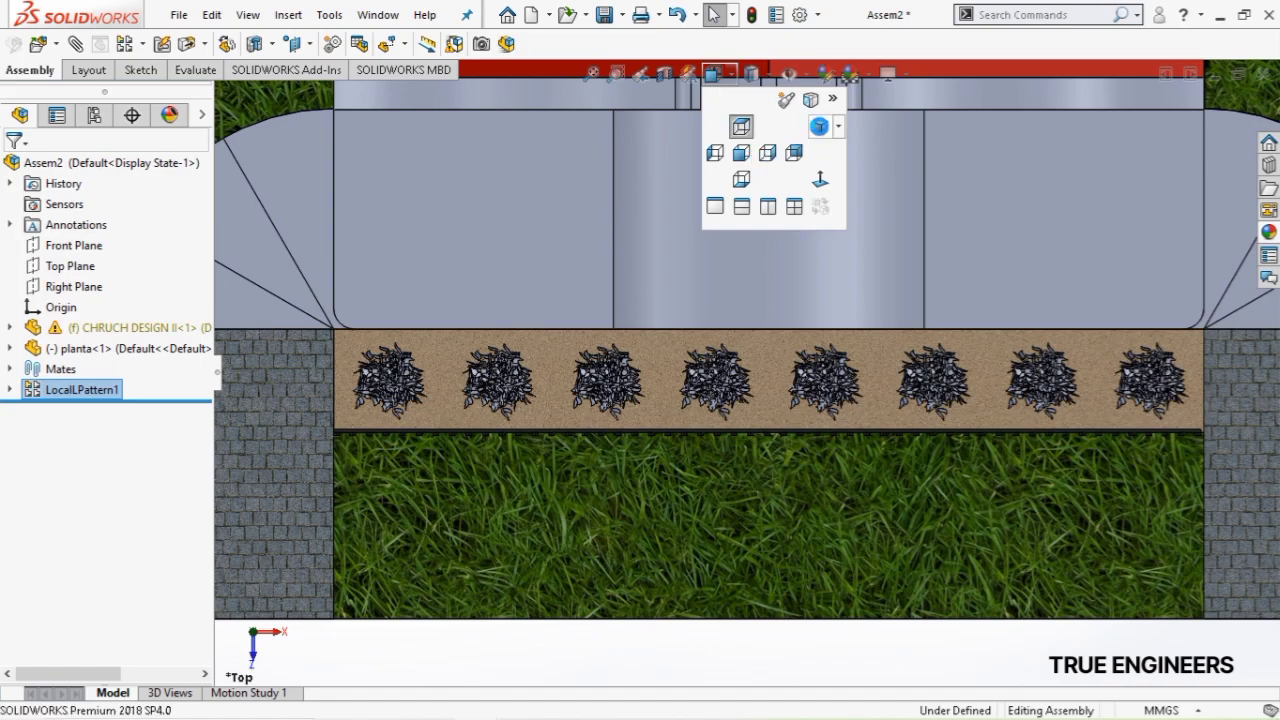
{"action": "left_click", "coordinate": [819, 126]}
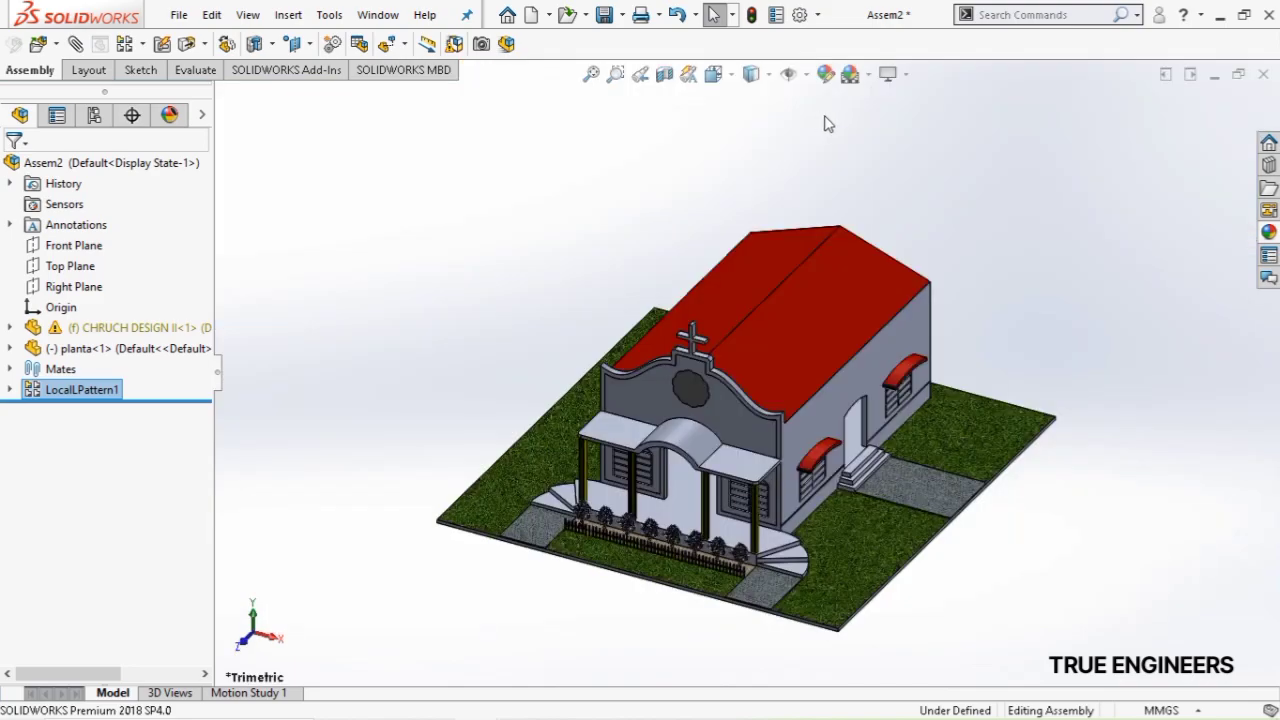
{"action": "middle_click_drag", "start_coordinate": [760, 505], "coordinate": [752, 462]}
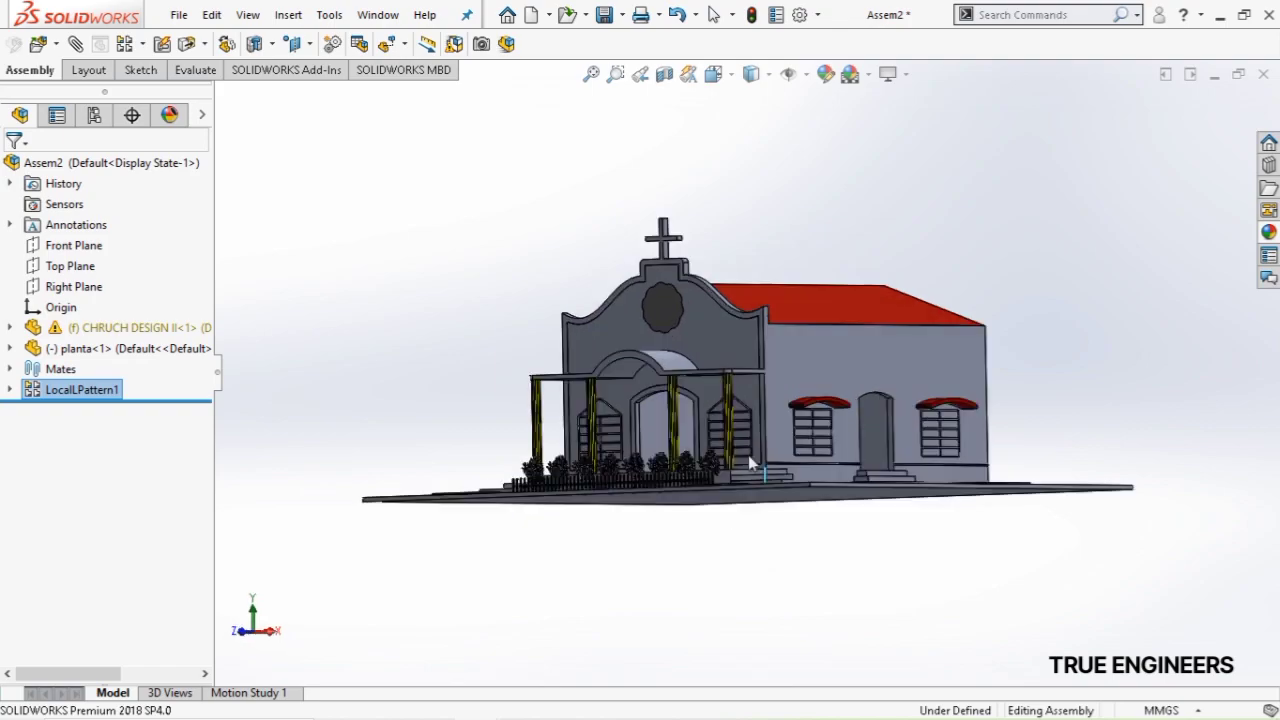
{"action": "scroll", "coordinate": [747, 442], "scroll_direction": "down", "scroll_amount": 1}
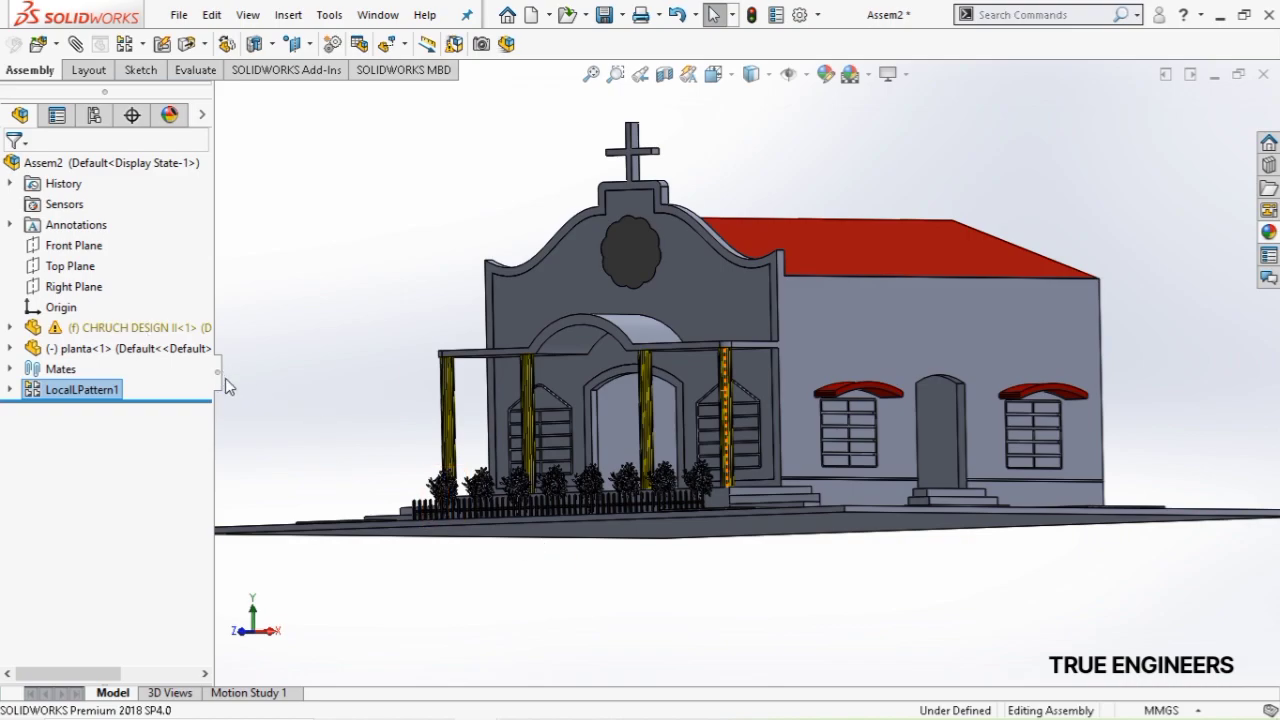
{"action": "left_click", "coordinate": [217, 380]}
{"action": "scroll", "coordinate": [762, 405], "scroll_direction": "down", "scroll_amount": 2}
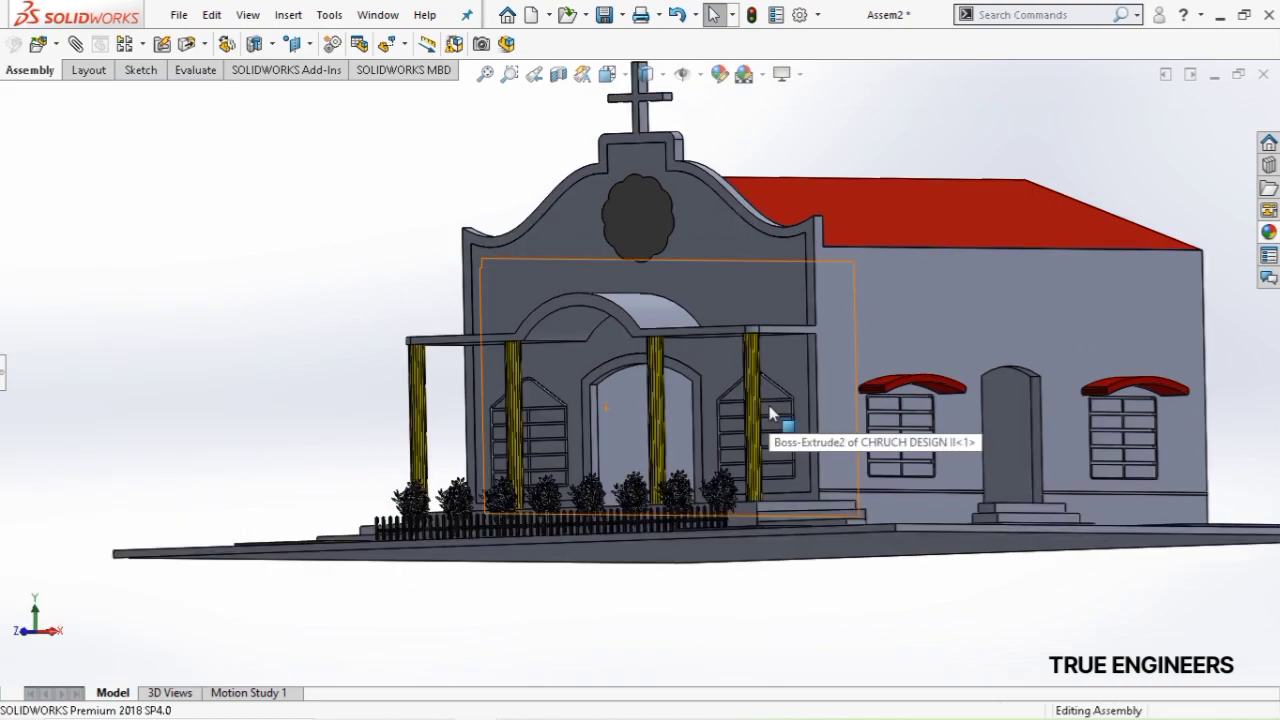
{"action": "middle_click_drag", "start_coordinate": [761, 404], "coordinate": [765, 455]}
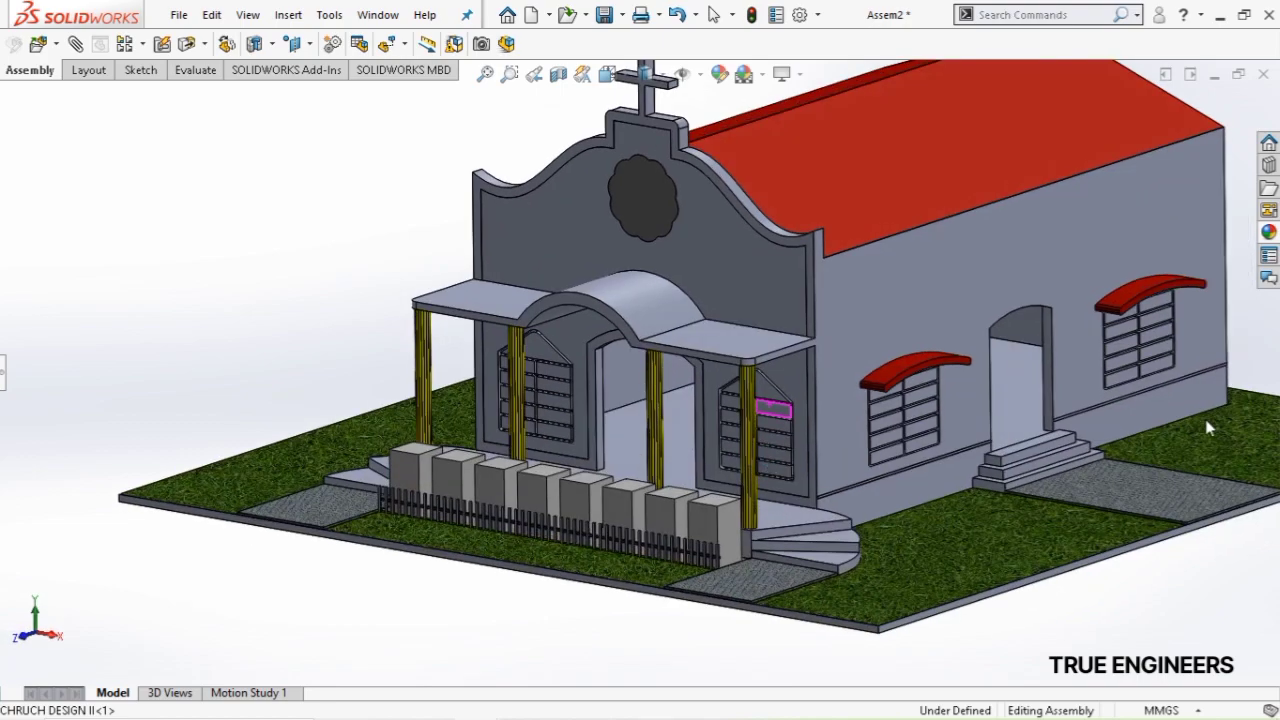
{"action": "scroll", "coordinate": [1086, 317], "scroll_direction": "up", "scroll_amount": 1}
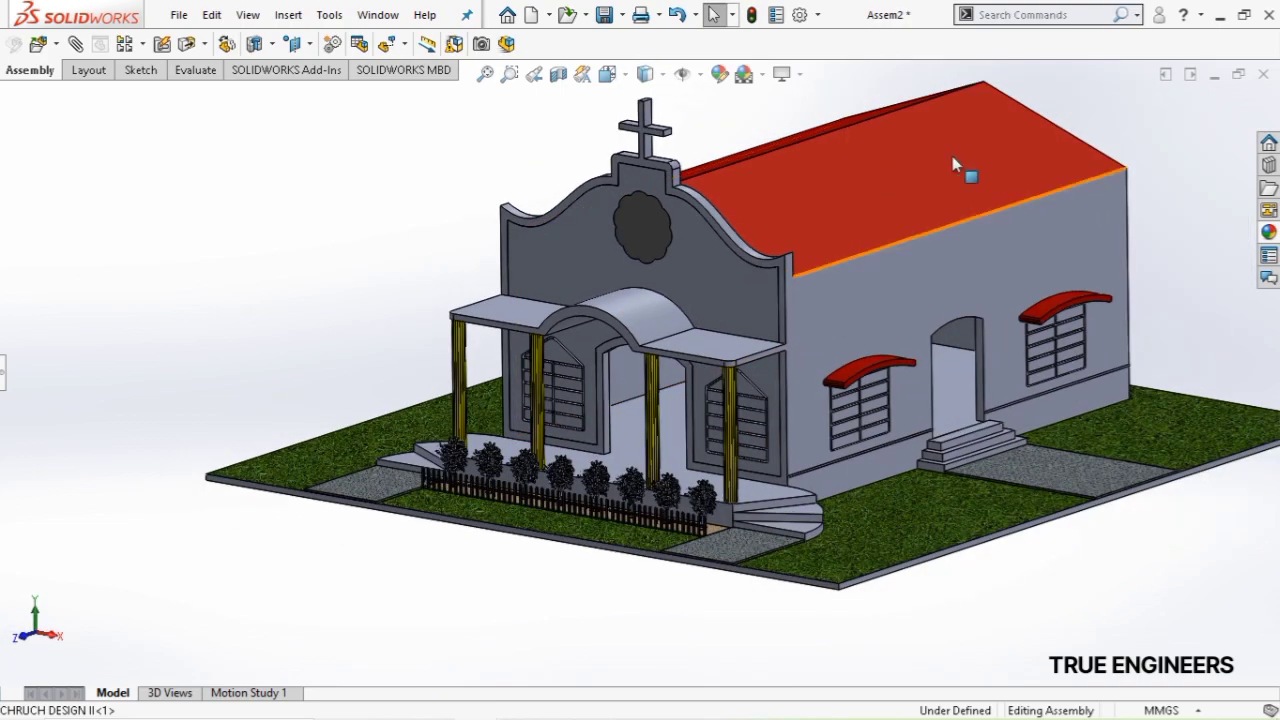
{"action": "scroll", "coordinate": [902, 146], "scroll_direction": "down", "scroll_amount": 1}
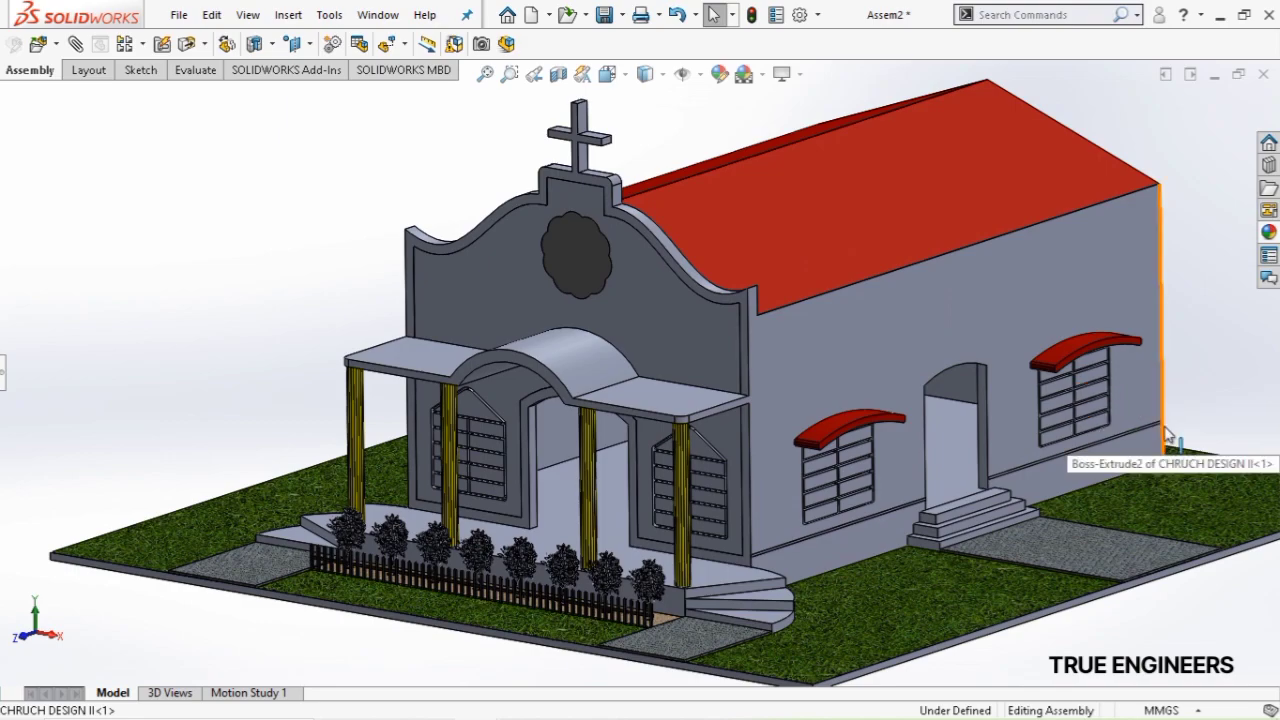
{"action": "key", "text": "ctrl+Left"}
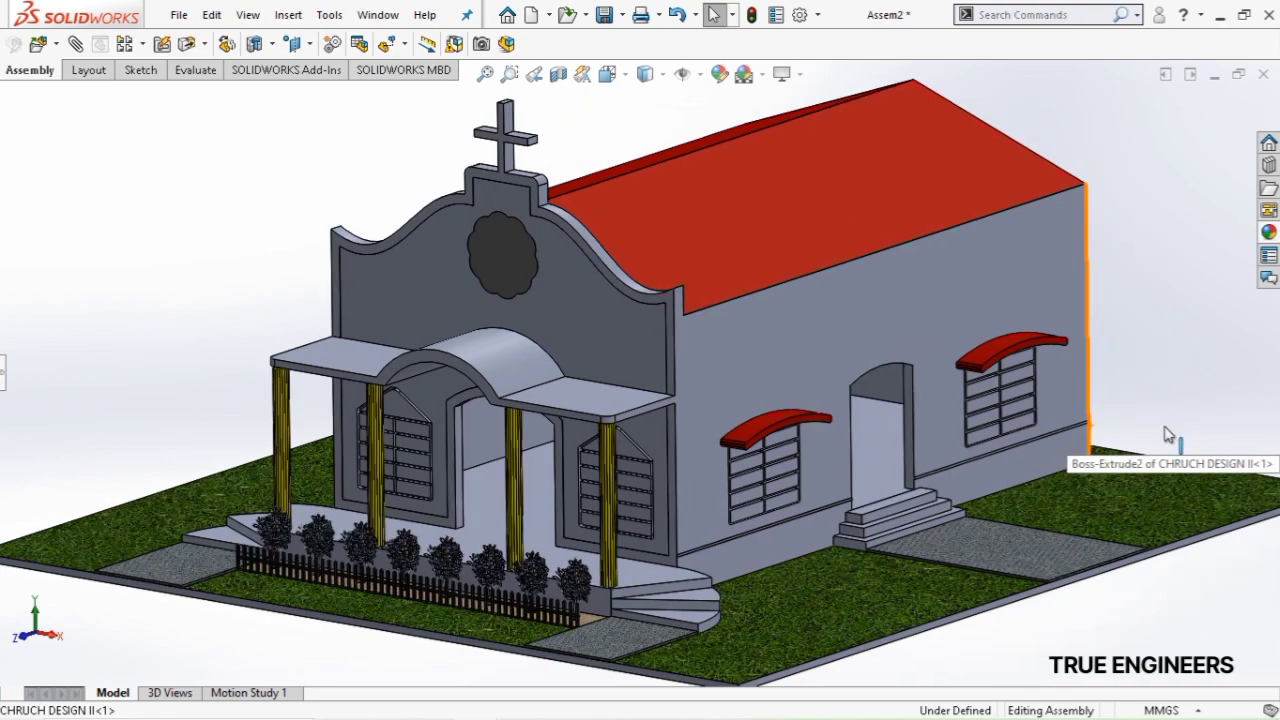